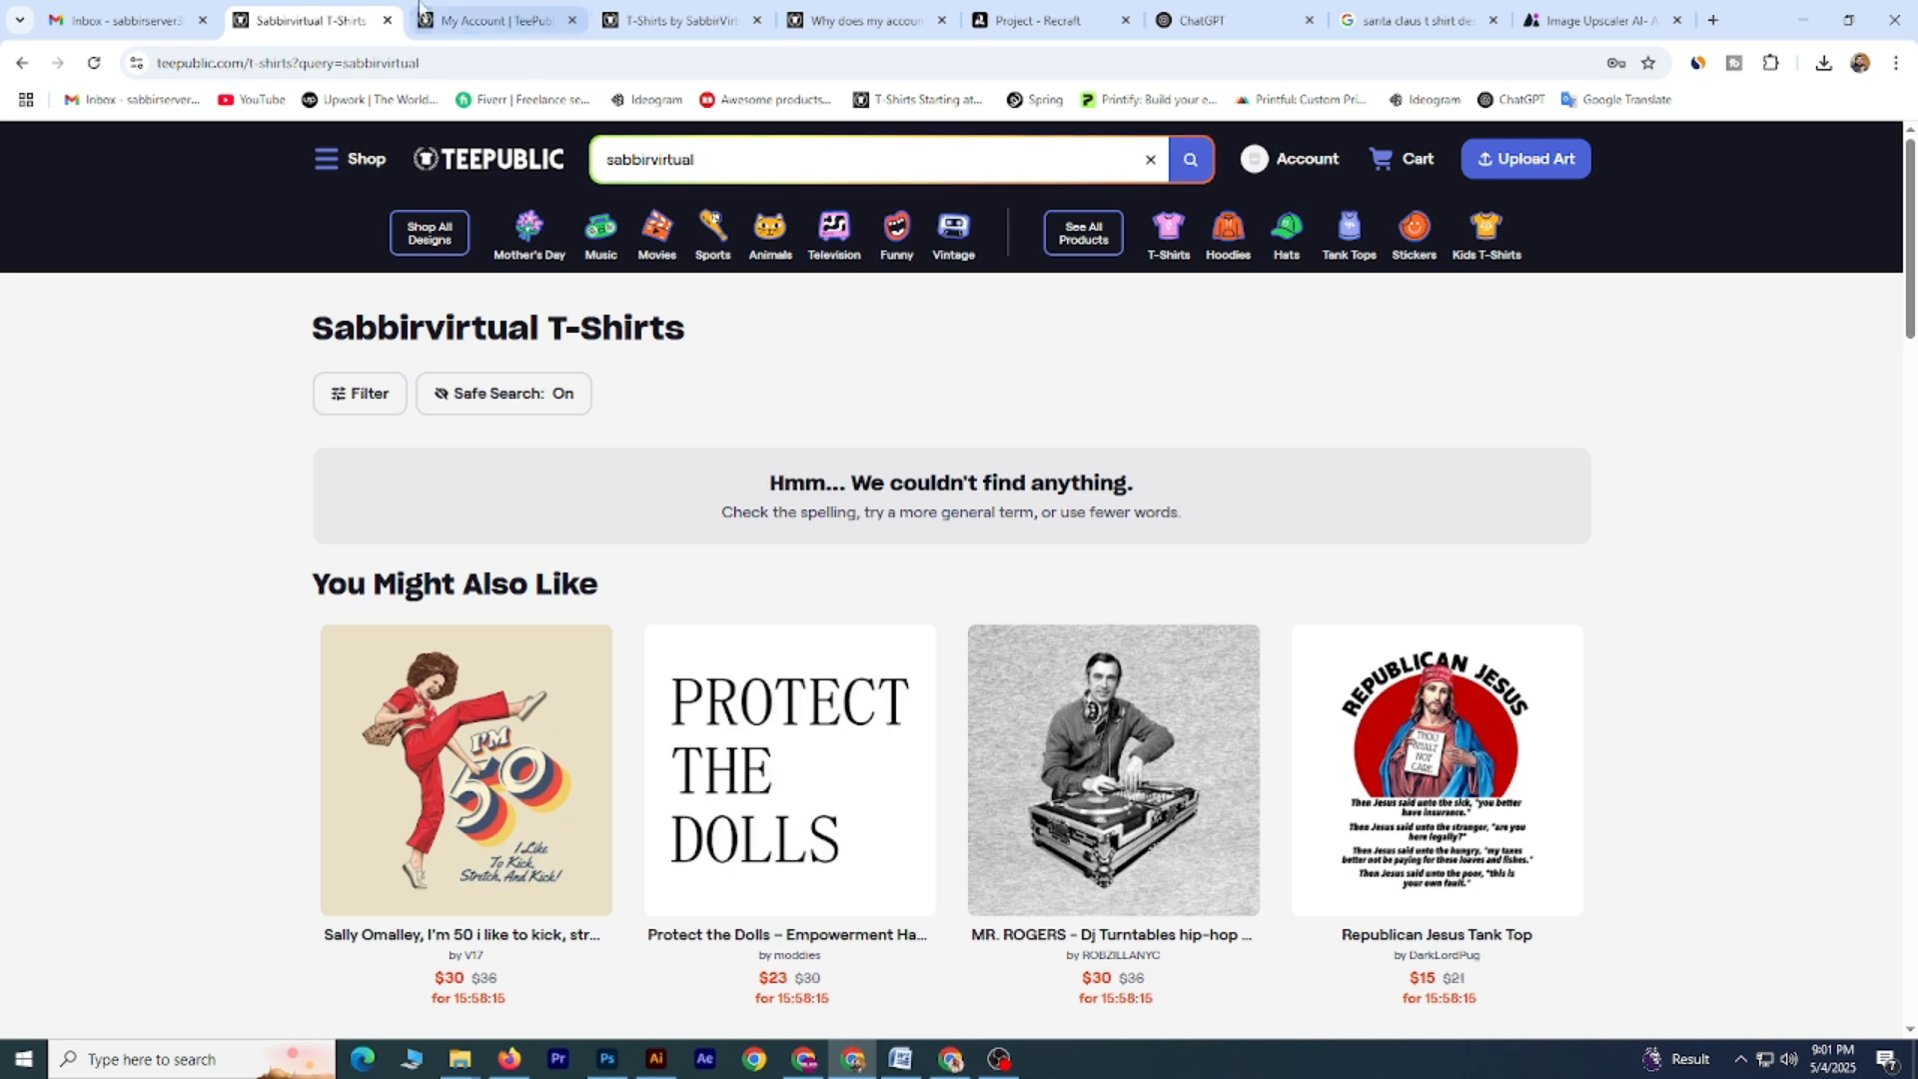
Examine the search results page for the store's name and the account status on the My Account page.
{"action": "left_click_drag", "start_coordinate": [305, 340], "coordinate": [694, 342]}
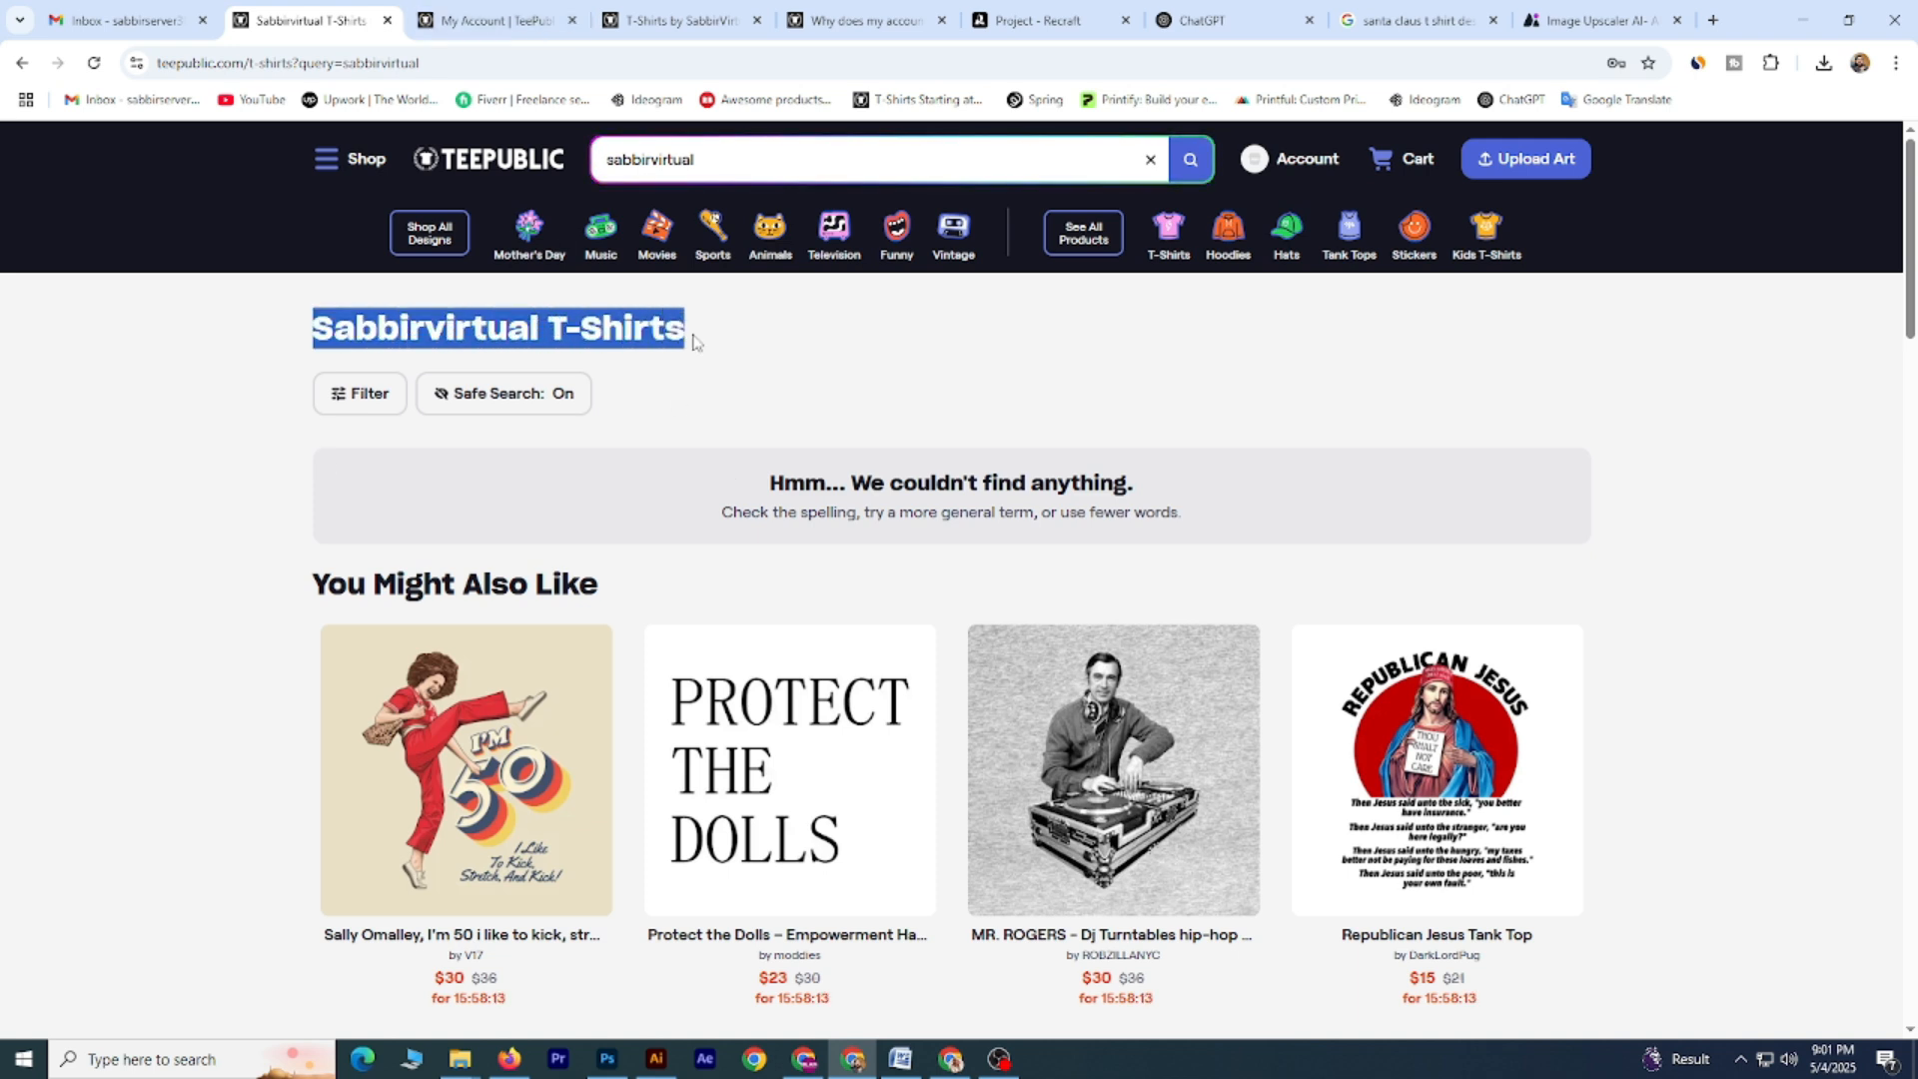
{"action": "left_click", "coordinate": [697, 343]}
{"action": "left_click", "coordinate": [496, 21]}
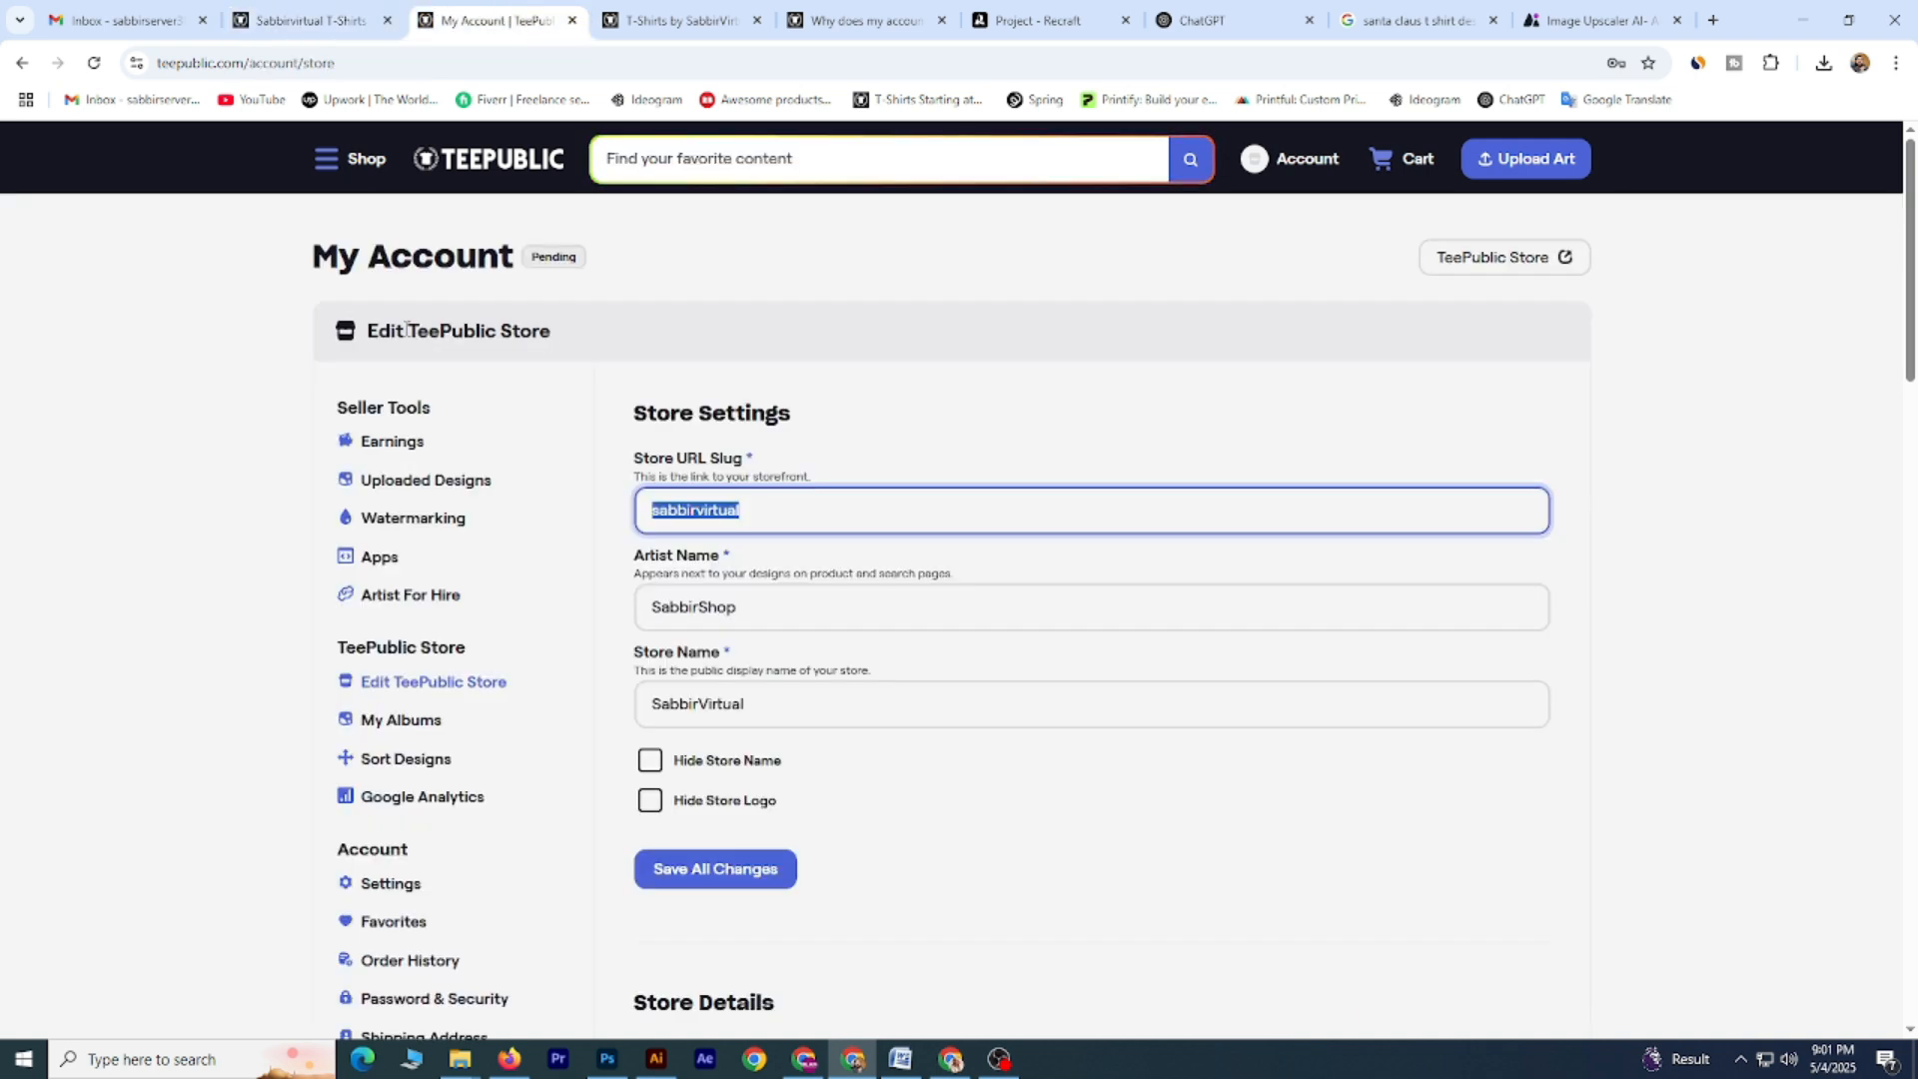
{"action": "left_click_drag", "start_coordinate": [360, 258], "coordinate": [295, 280]}
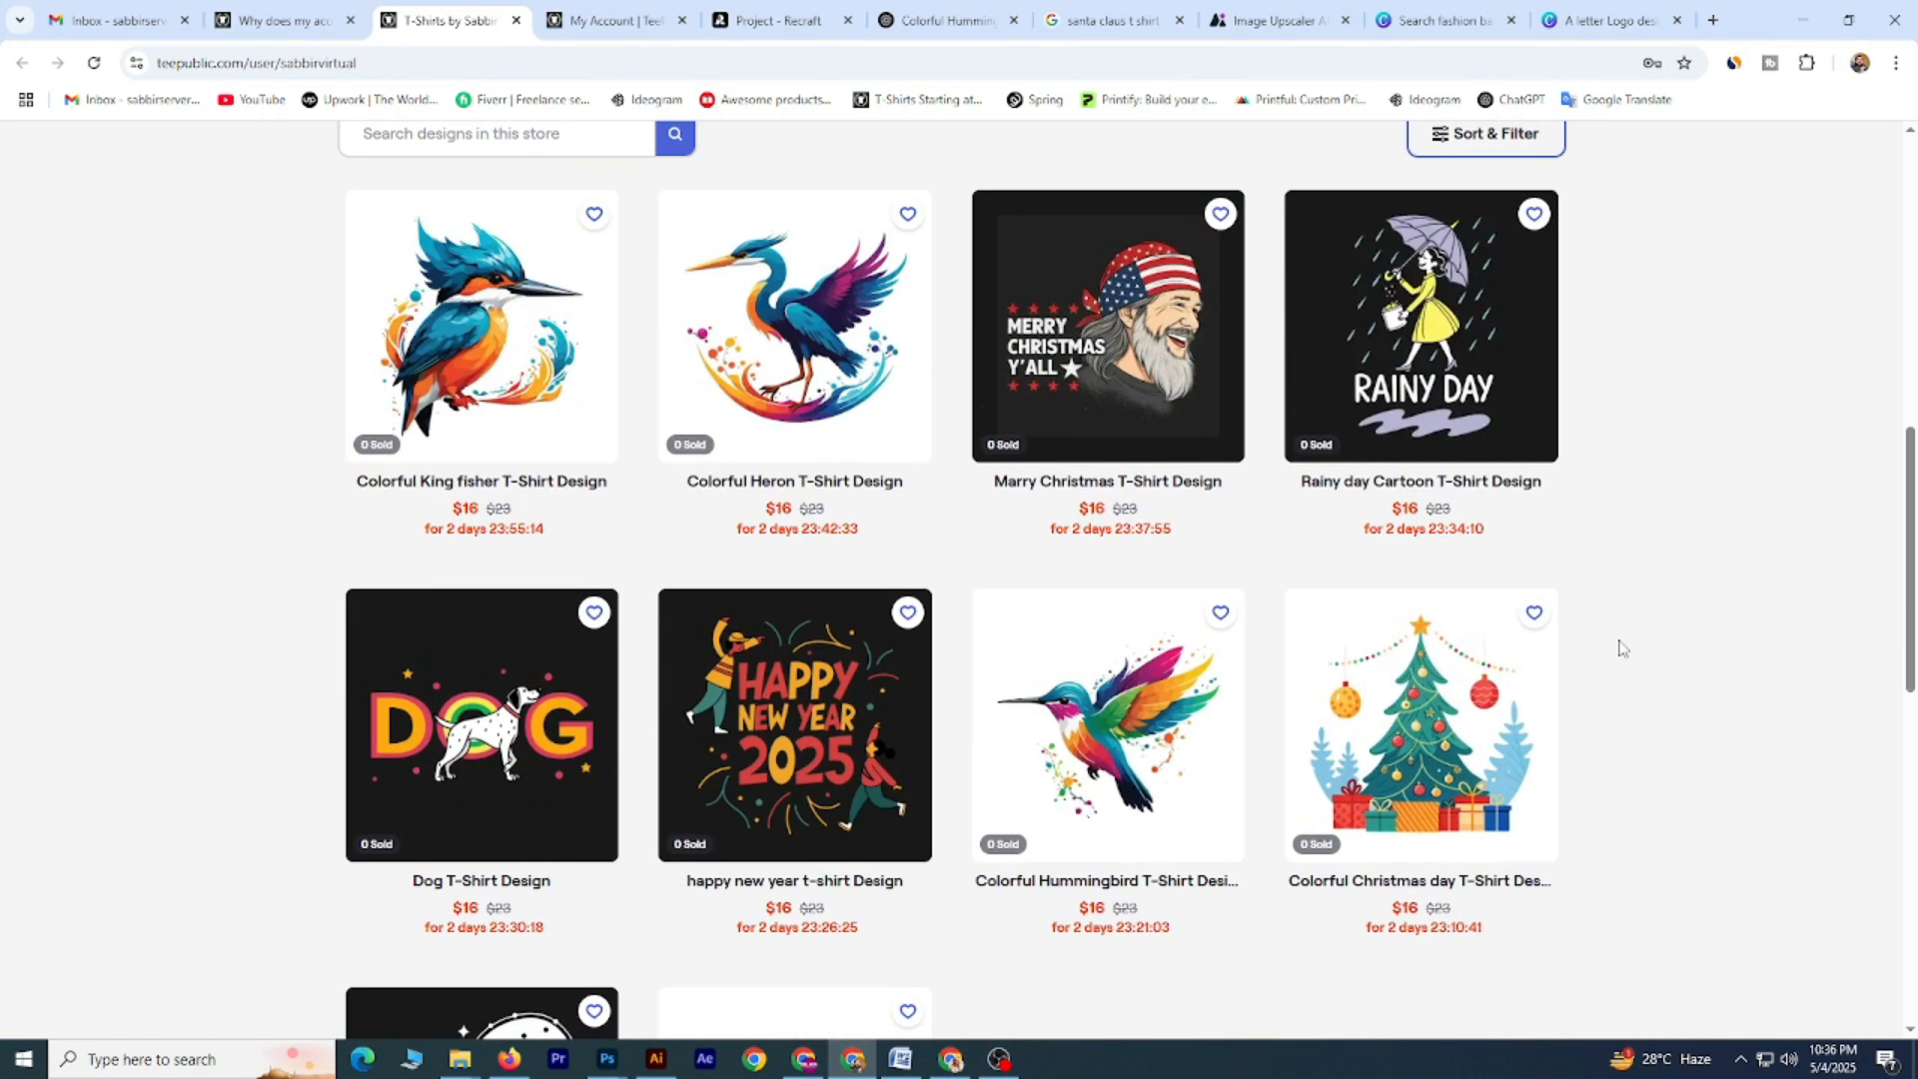
Open the Rainy day Cartoon T-Shirt Design from the storefront and review its other products, including Adult Apparel.
{"action": "scroll", "coordinate": [1619, 651], "scroll_direction": "down", "scroll_amount": 3}
{"action": "scroll", "coordinate": [1618, 651], "scroll_direction": "up", "scroll_amount": 2}
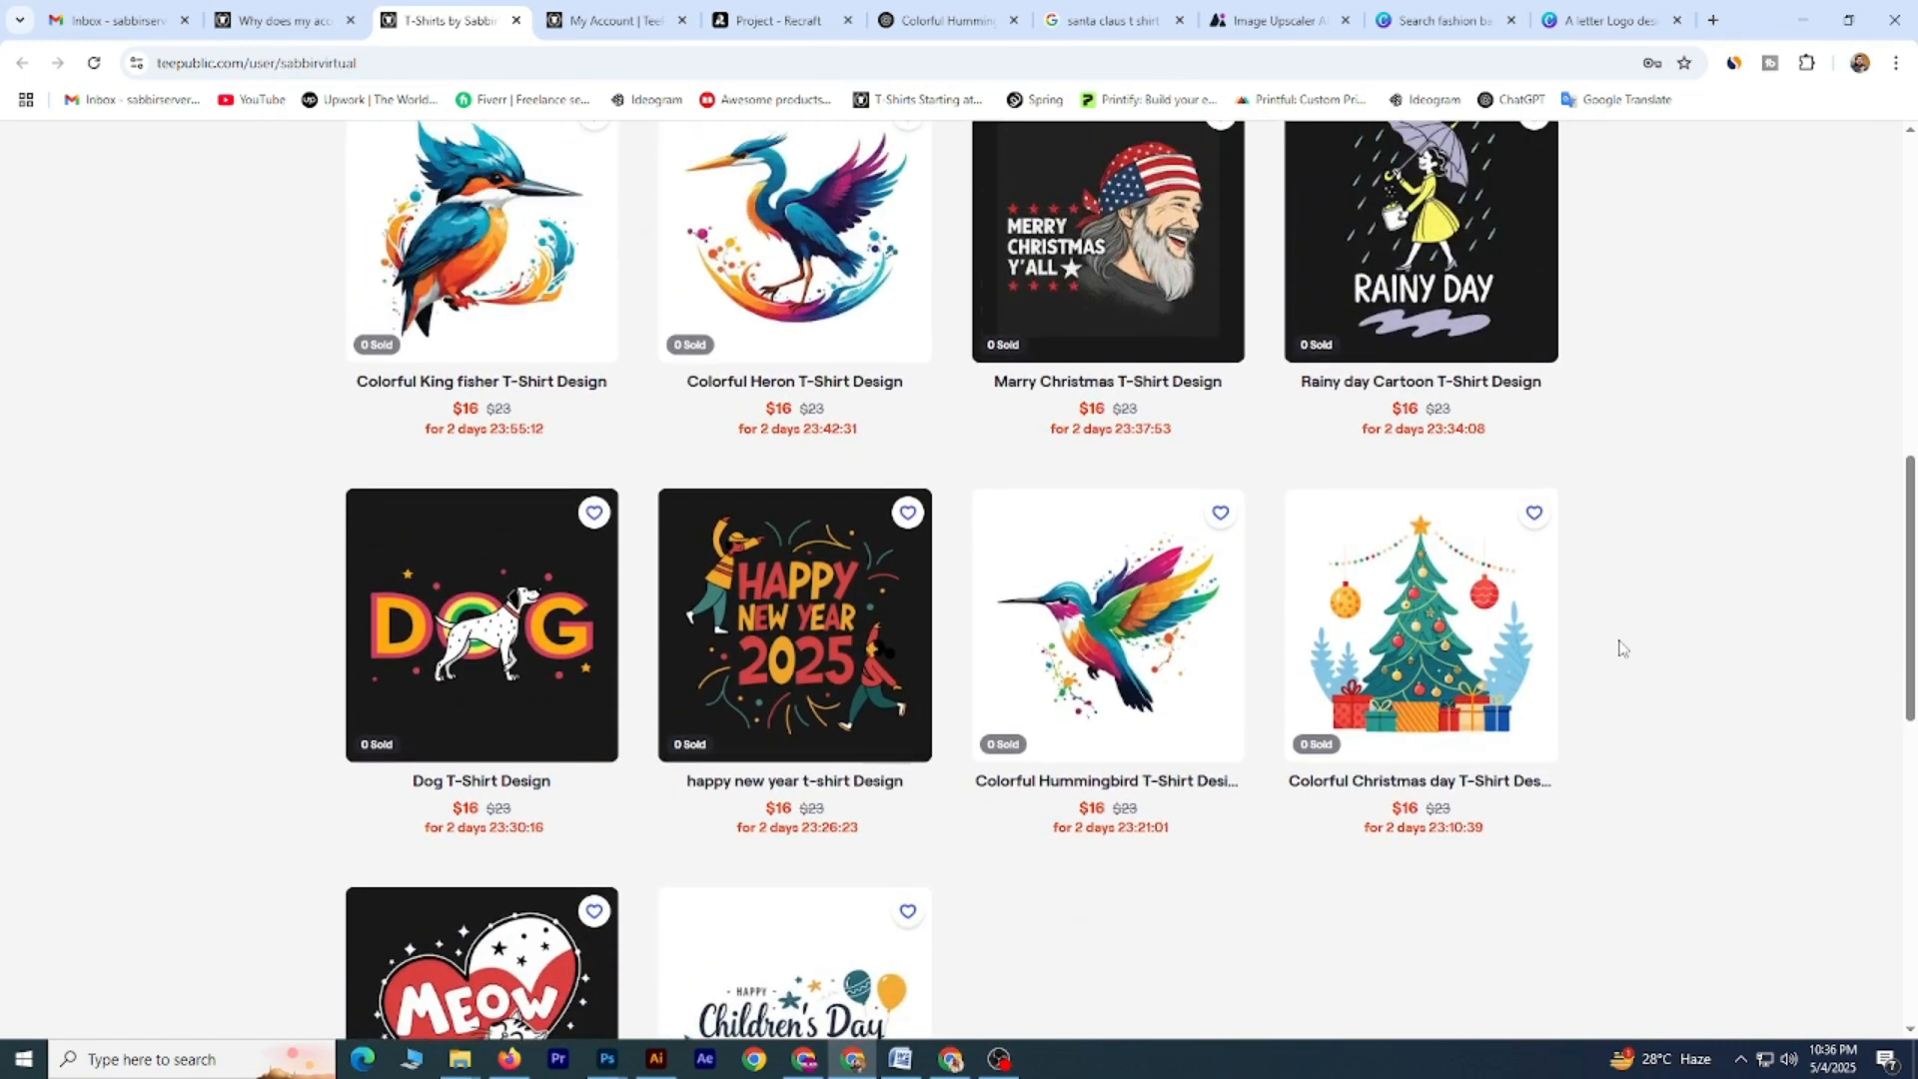
{"action": "left_click", "coordinate": [1449, 270]}
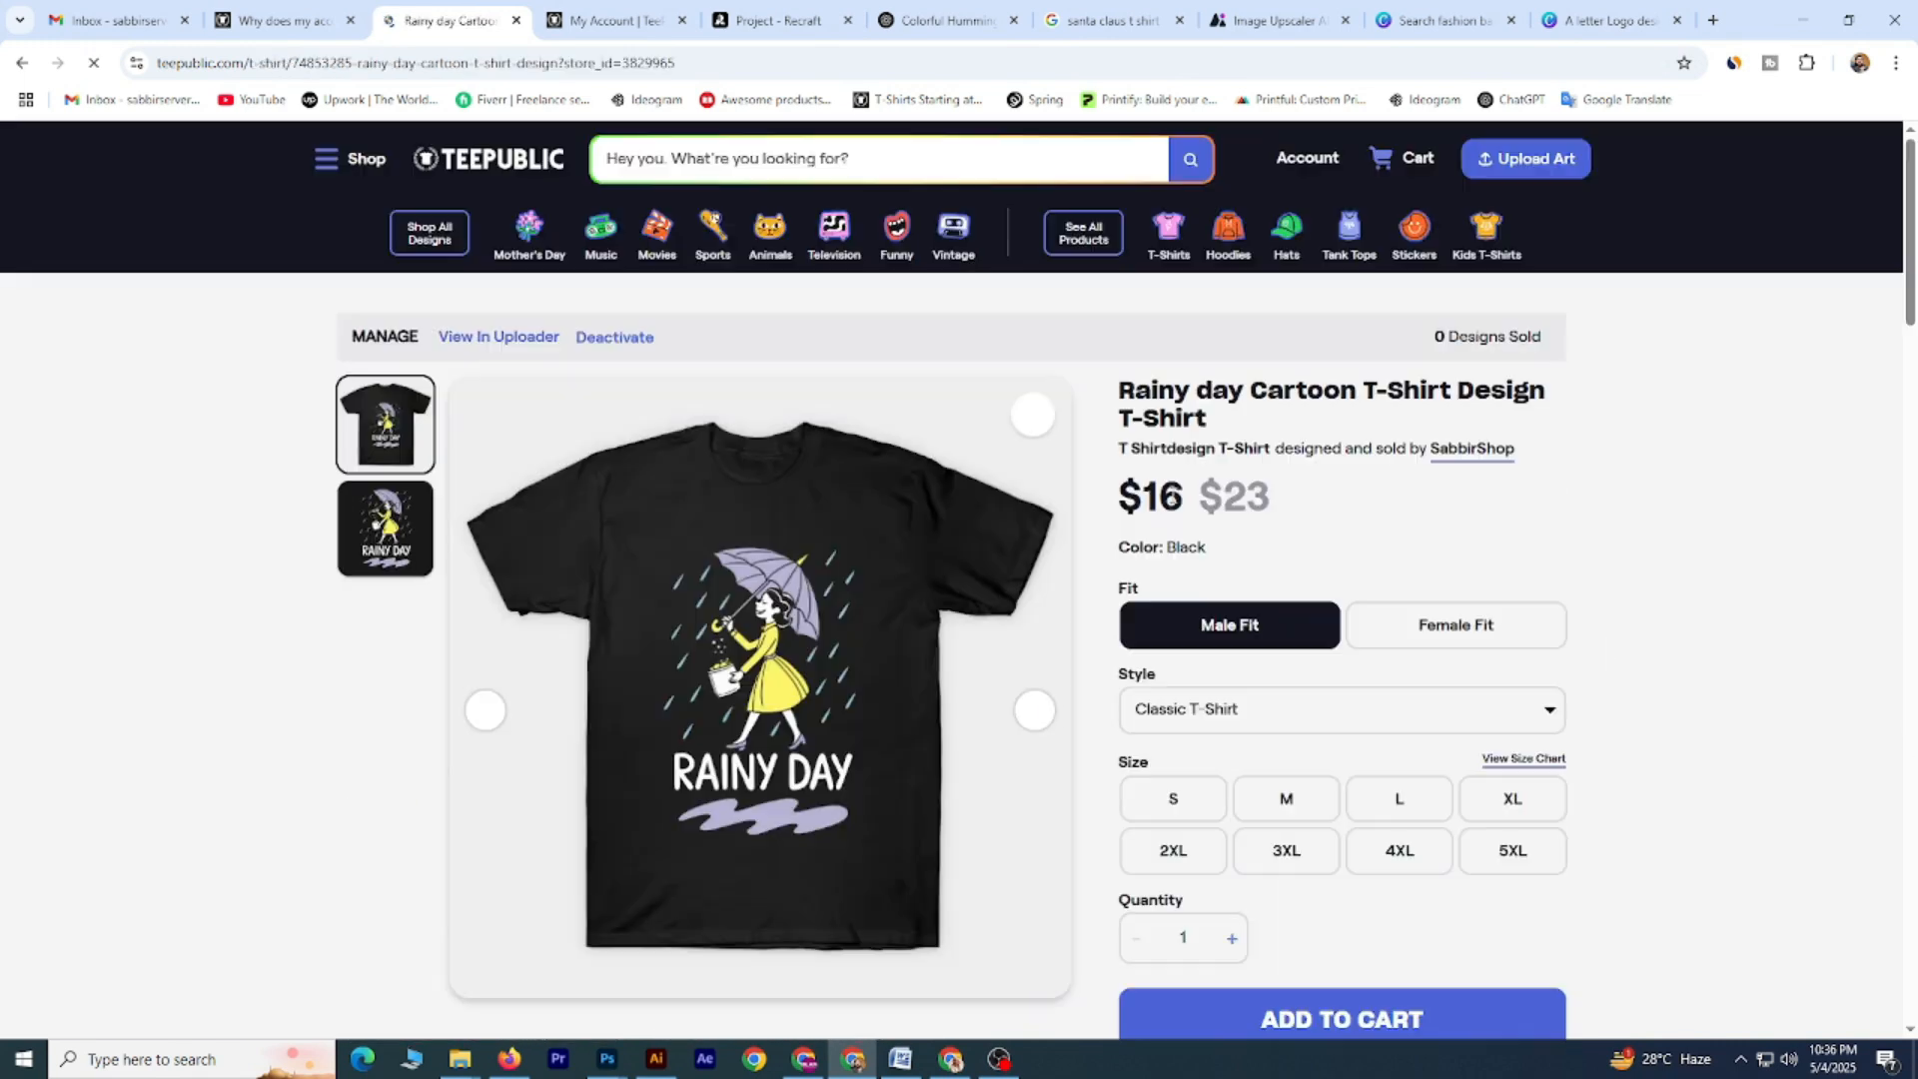
{"action": "scroll", "coordinate": [688, 599], "scroll_direction": "down", "scroll_amount": 10}
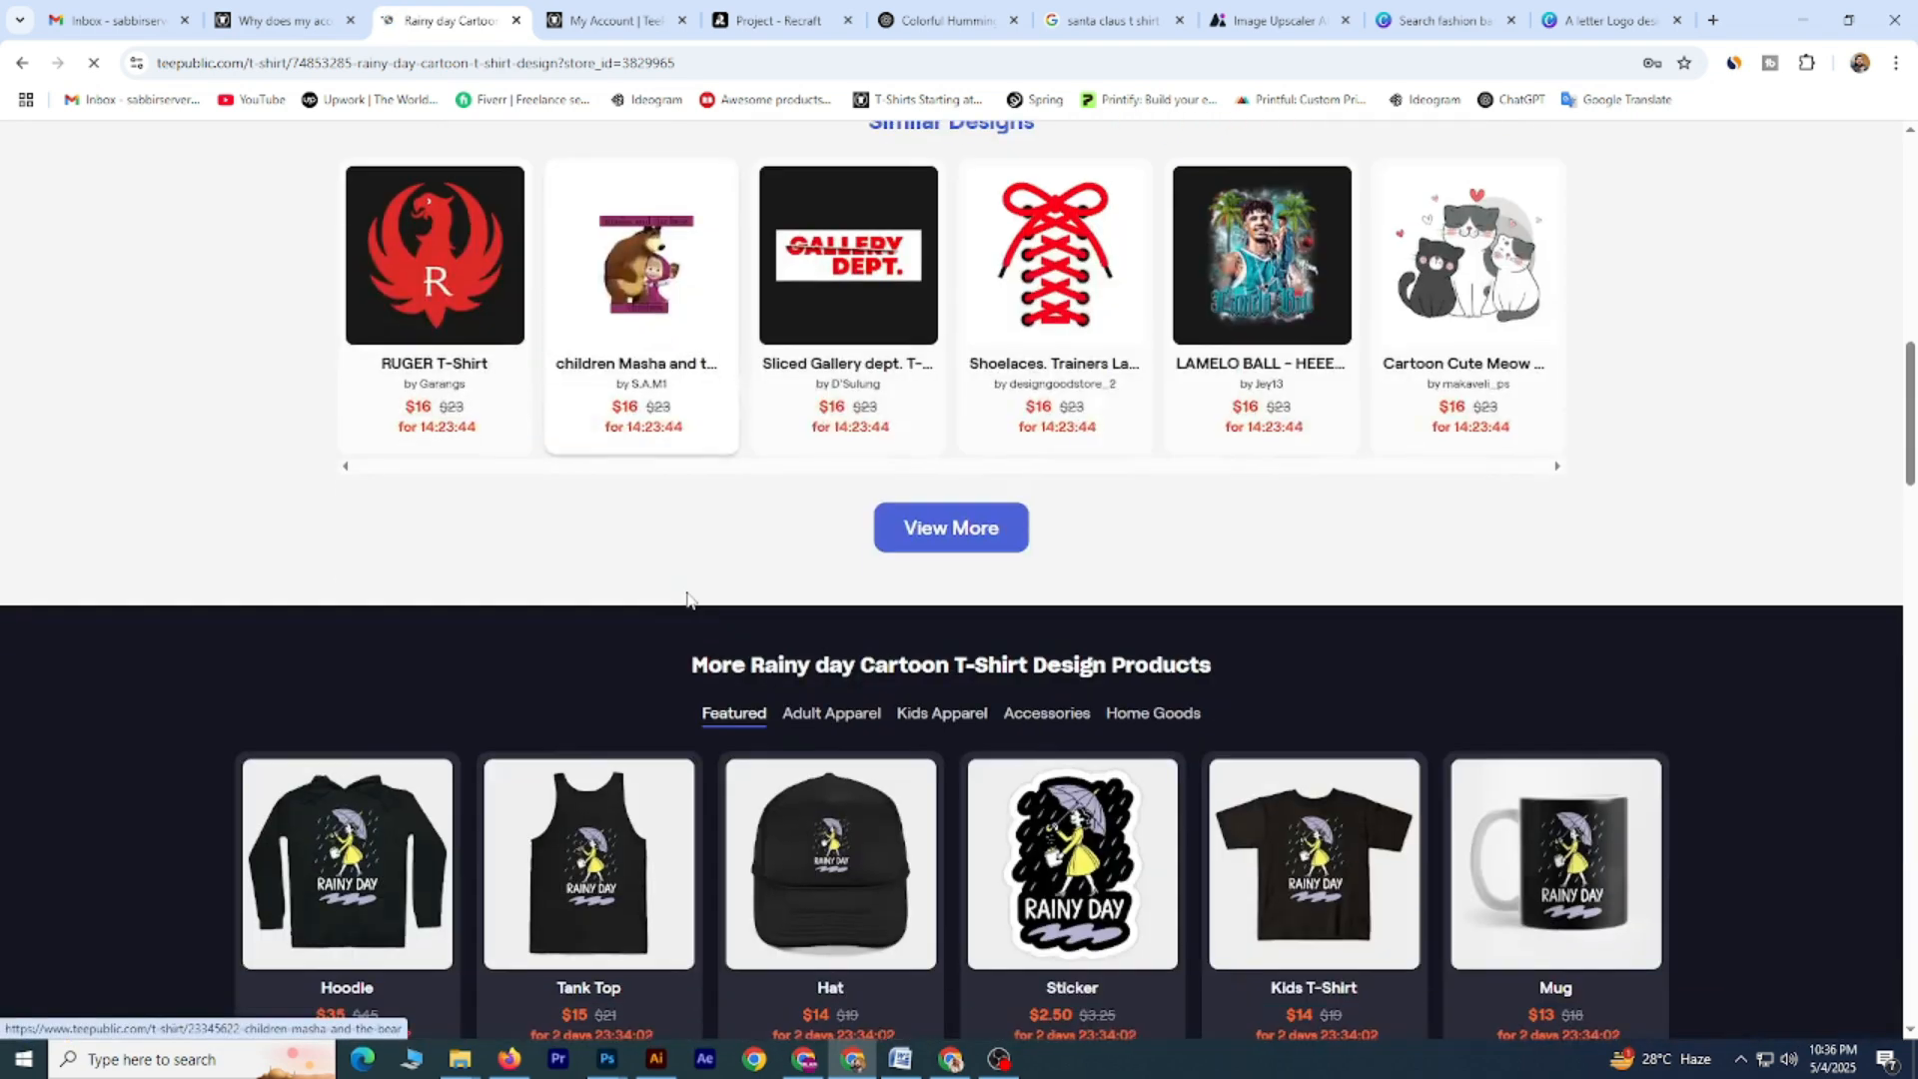
{"action": "scroll", "coordinate": [687, 599], "scroll_direction": "down", "scroll_amount": 2}
{"action": "scroll", "coordinate": [634, 716], "scroll_direction": "up", "scroll_amount": 2}
{"action": "scroll", "coordinate": [638, 724], "scroll_direction": "down", "scroll_amount": 1}
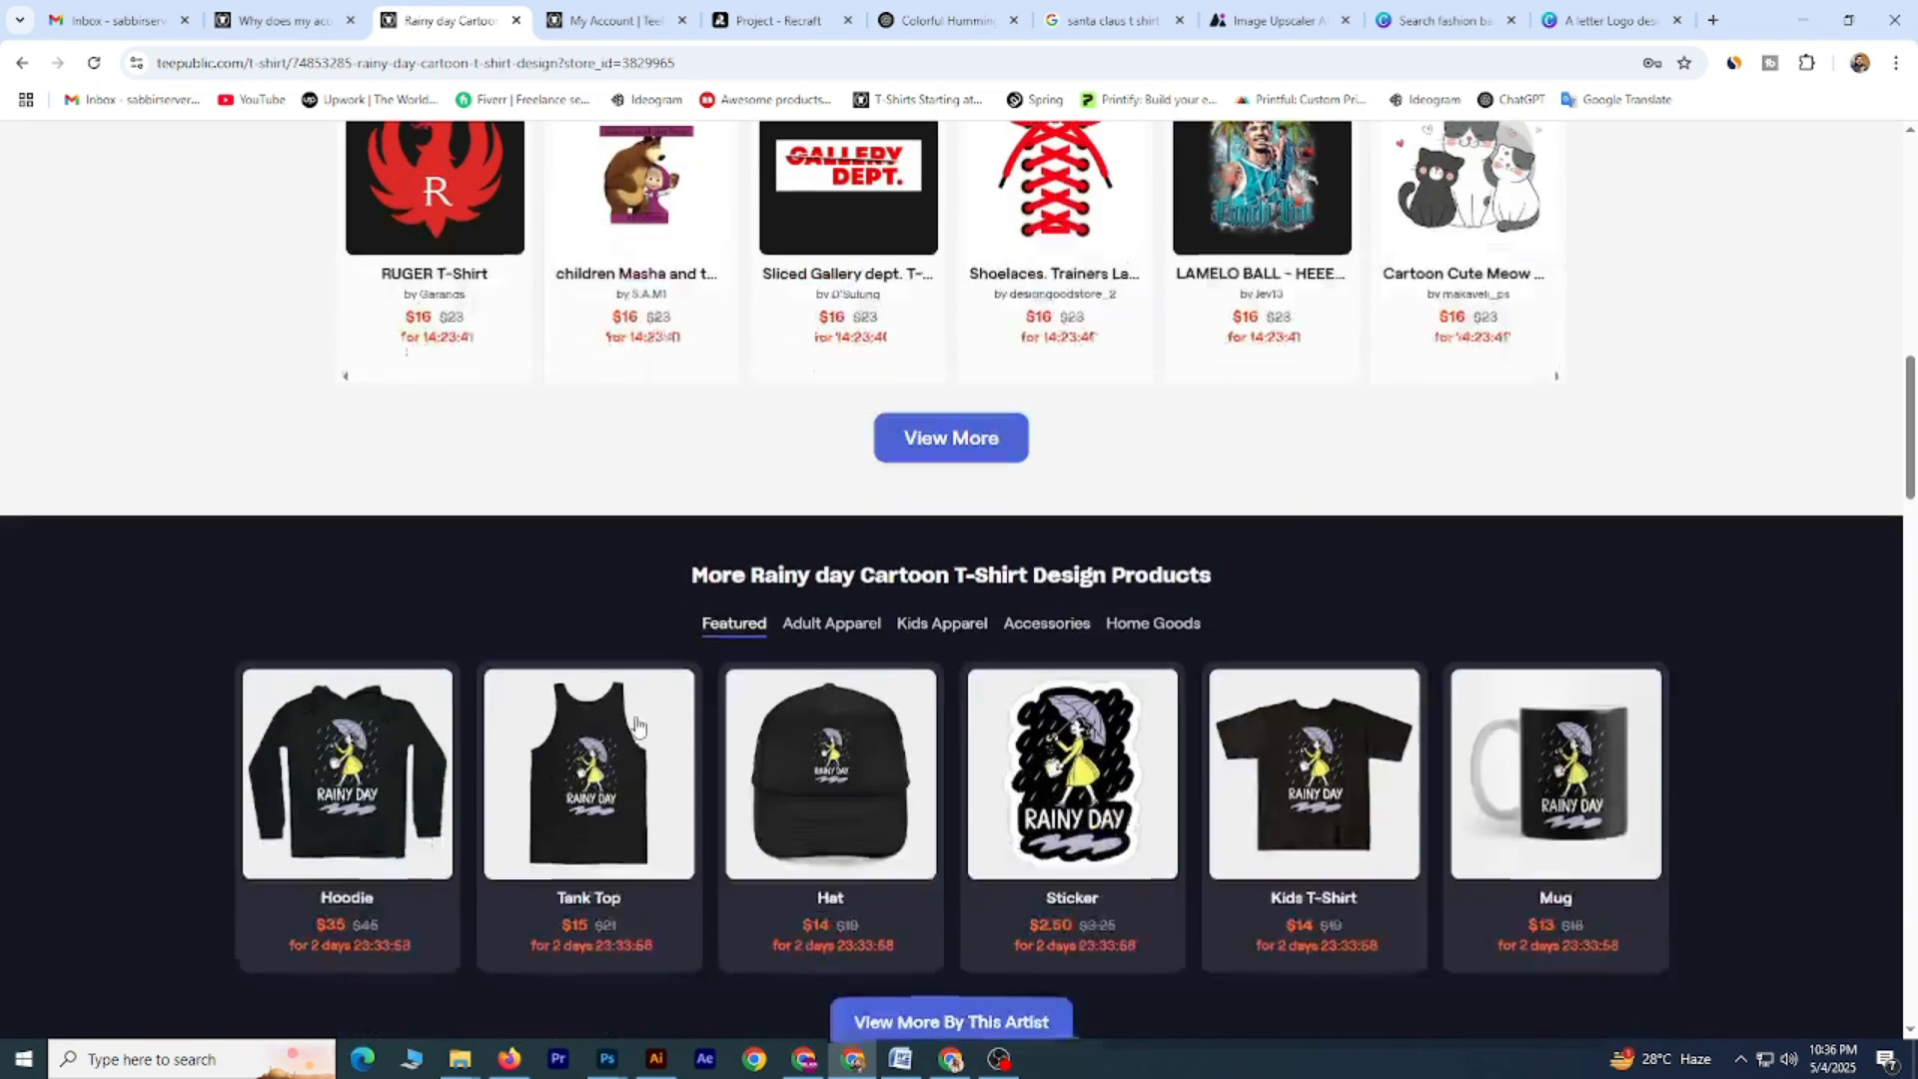
{"action": "left_click", "coordinate": [864, 621]}
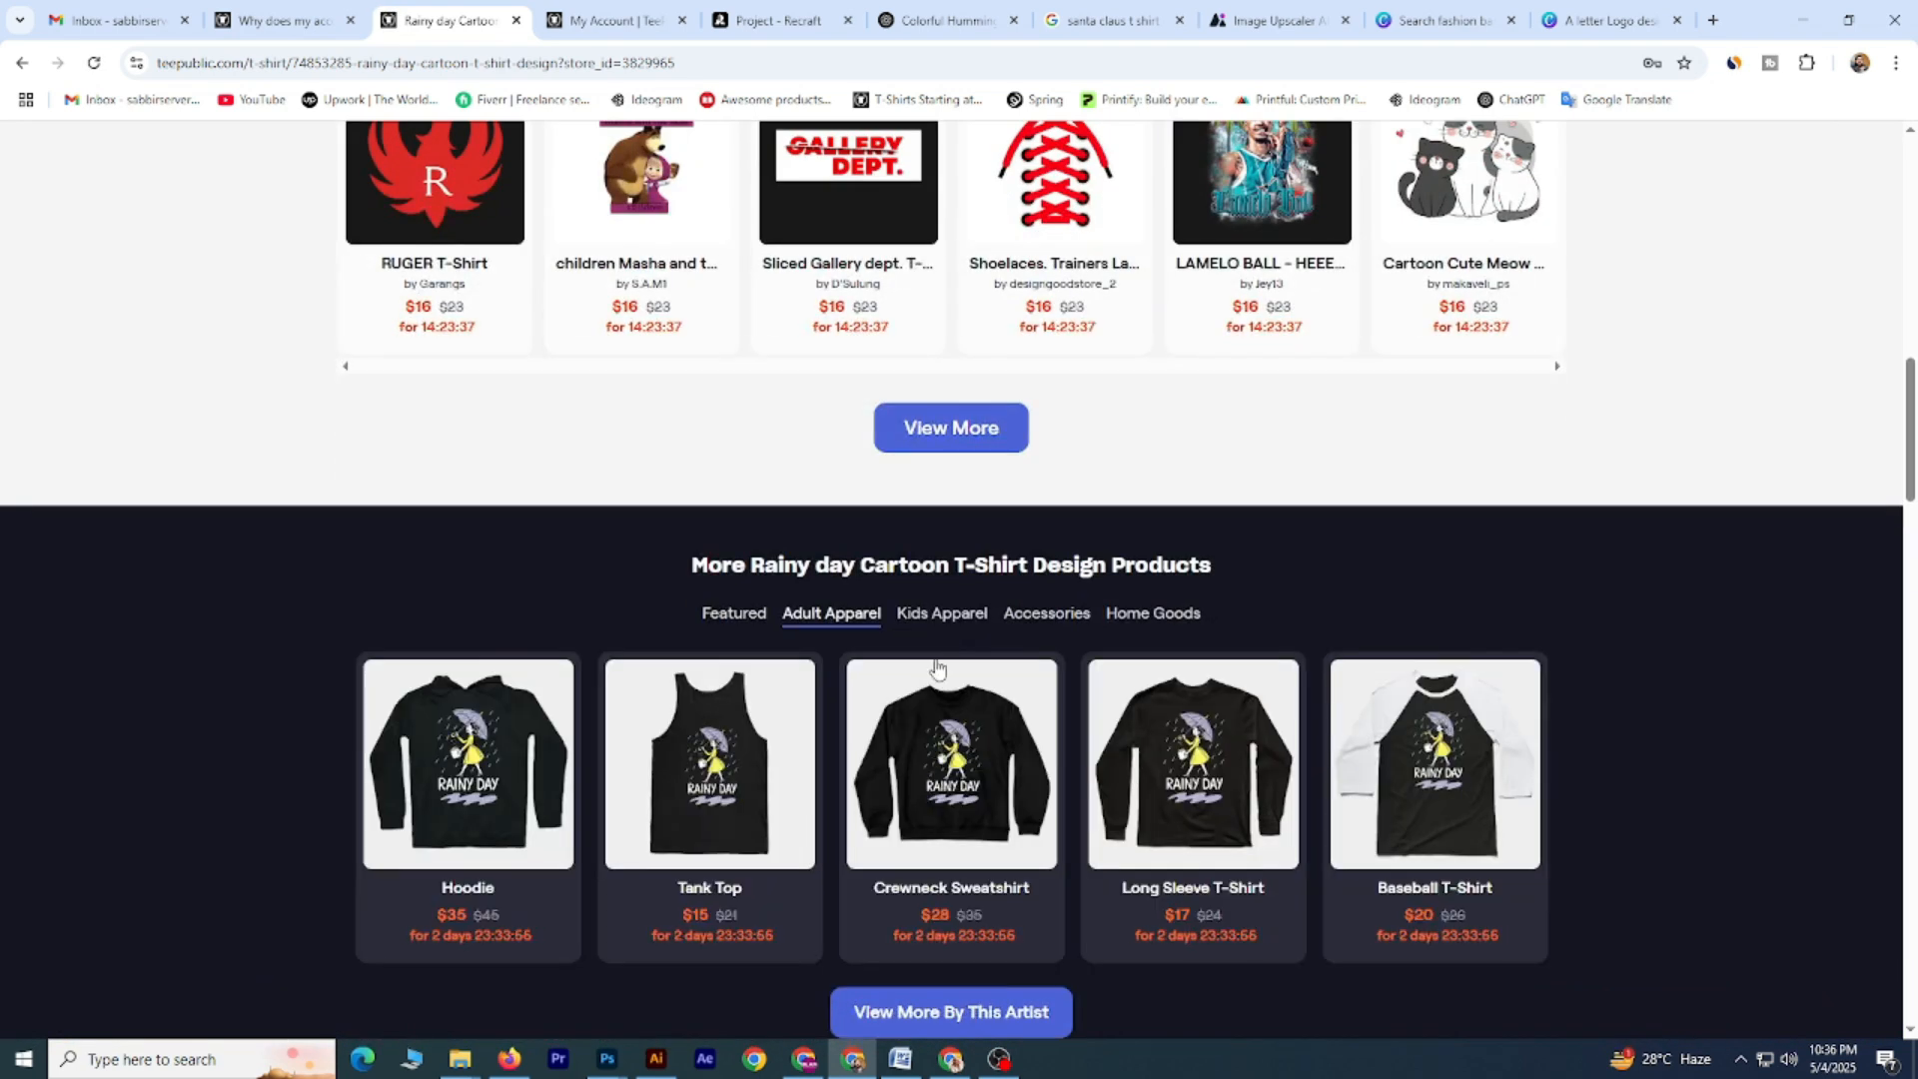
{"action": "scroll", "coordinate": [937, 667], "scroll_direction": "up", "scroll_amount": 15}
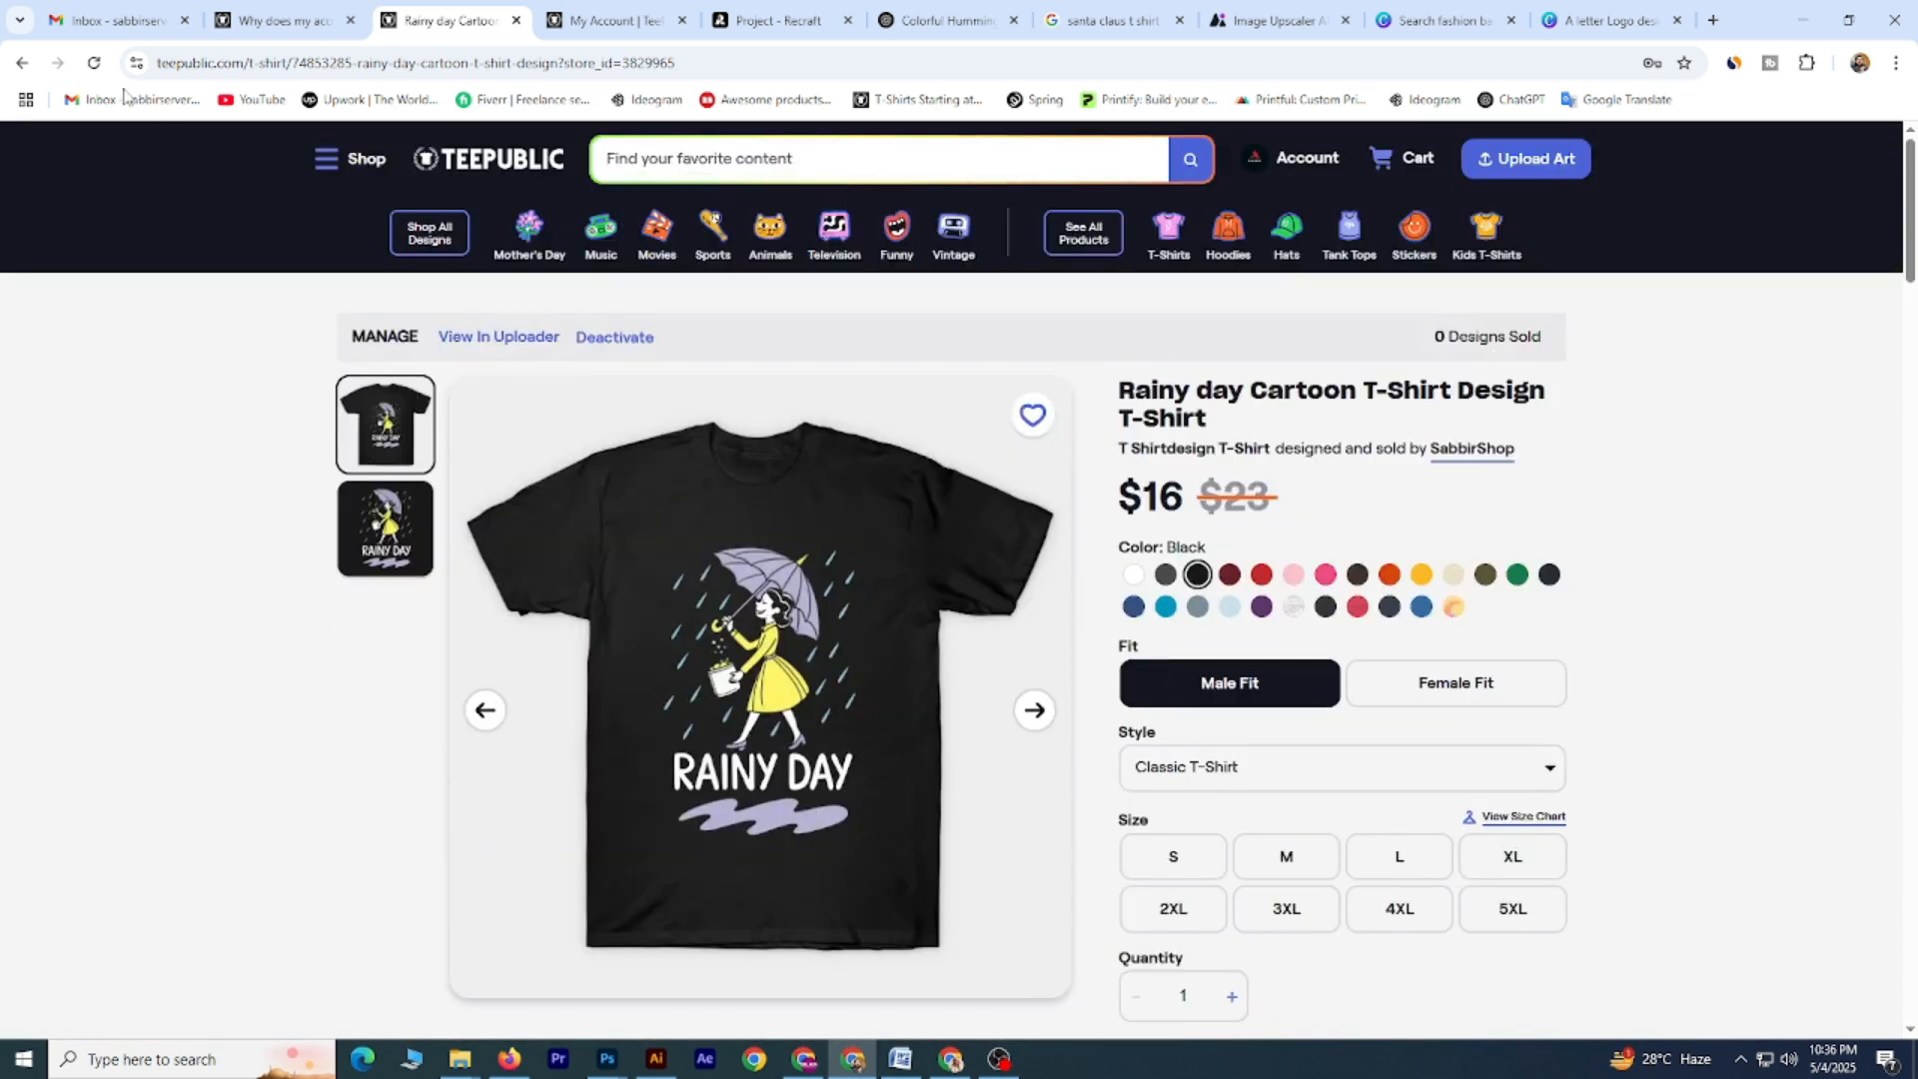
Return to the storefront, open the happy new year t-shirt Design and look over its product page.
{"action": "left_click", "coordinate": [21, 62]}
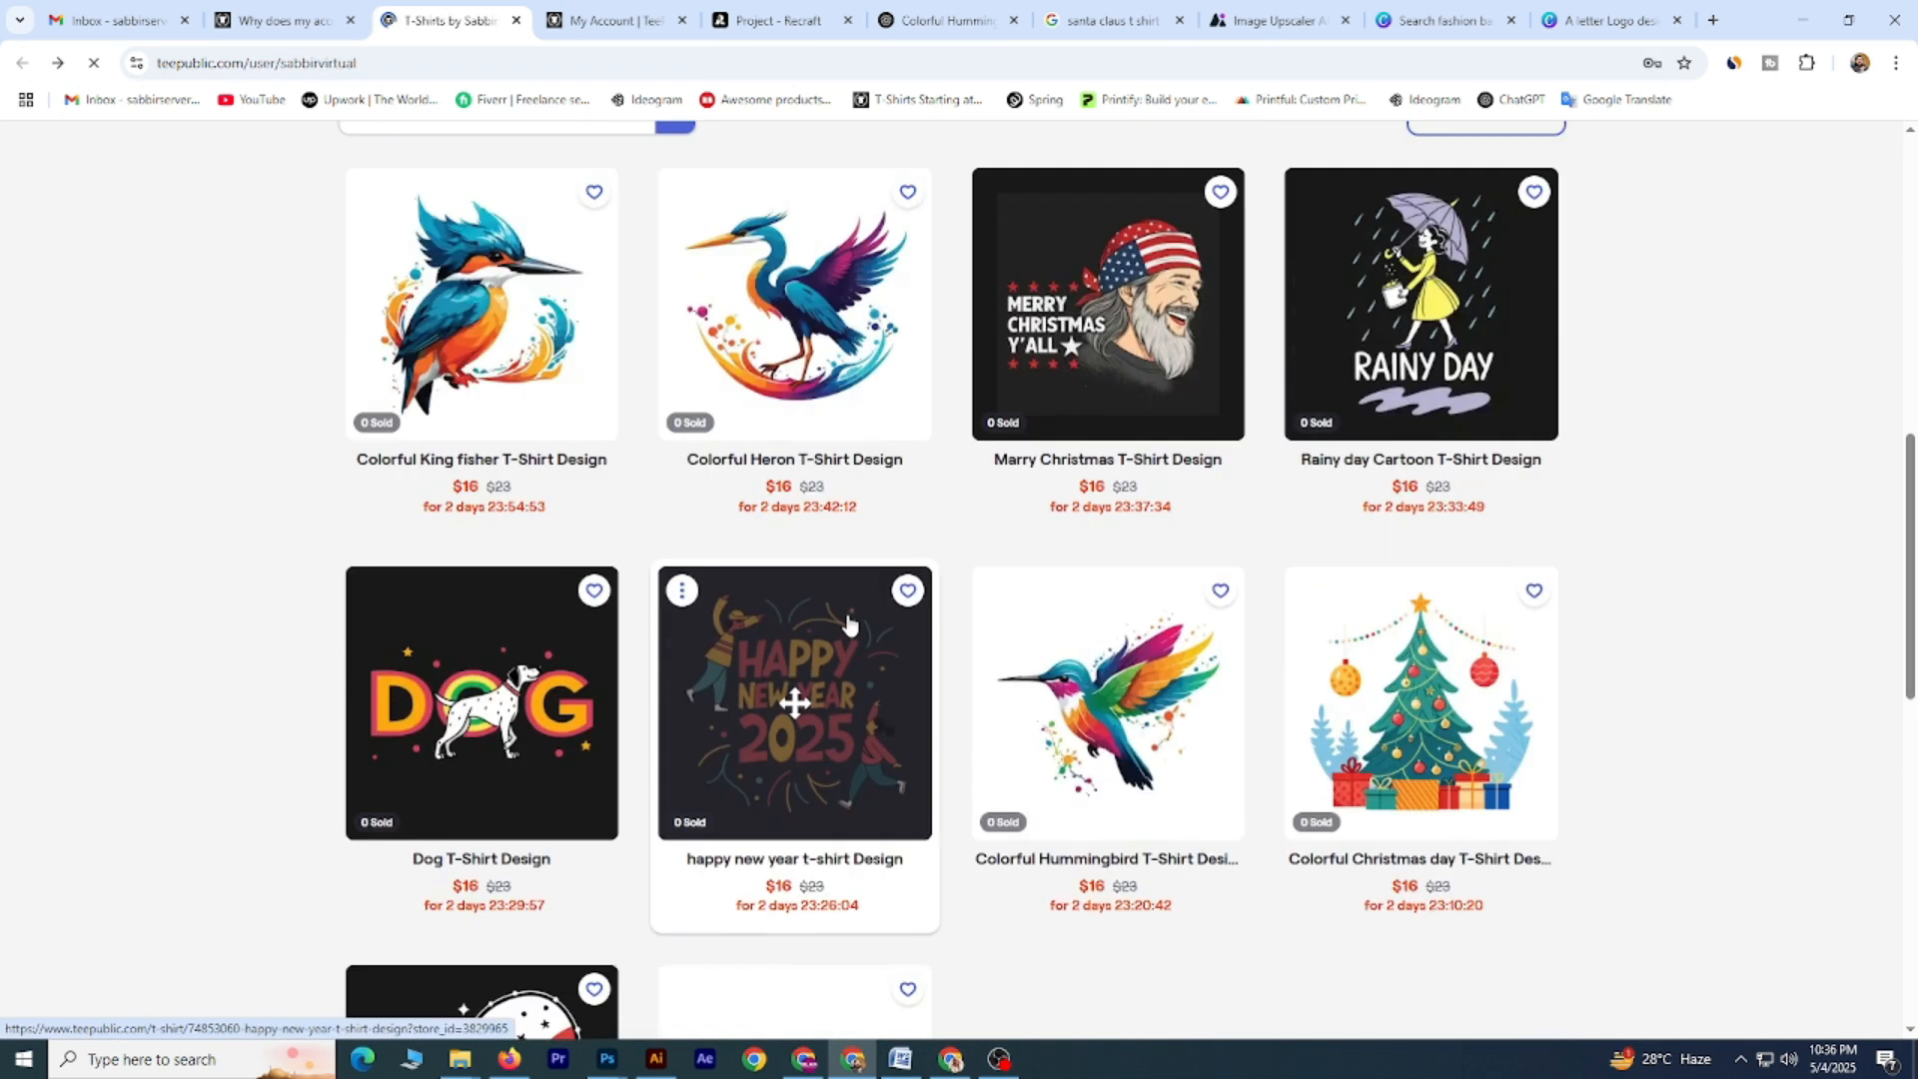
{"action": "left_click", "coordinate": [787, 629]}
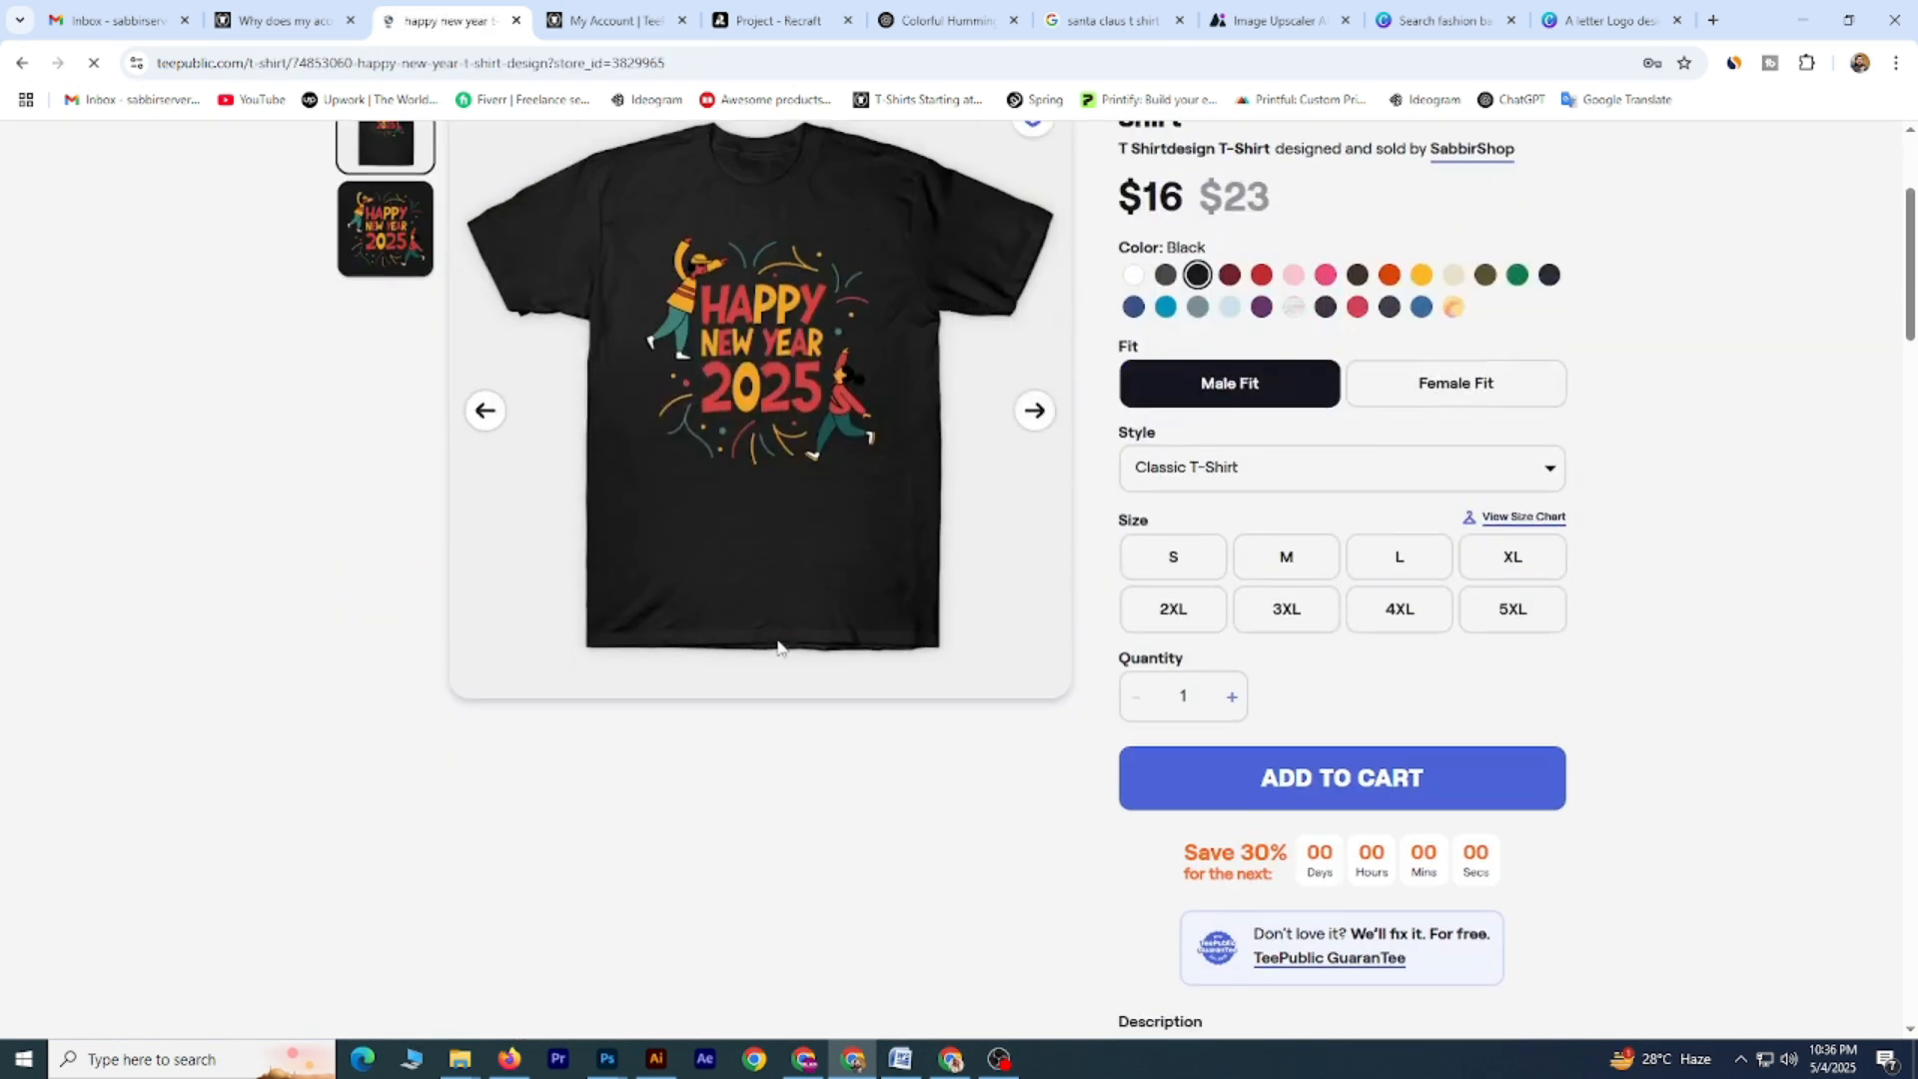
{"action": "scroll", "coordinate": [780, 647], "scroll_direction": "down", "scroll_amount": 10}
{"action": "scroll", "coordinate": [770, 770], "scroll_direction": "up", "scroll_amount": 4}
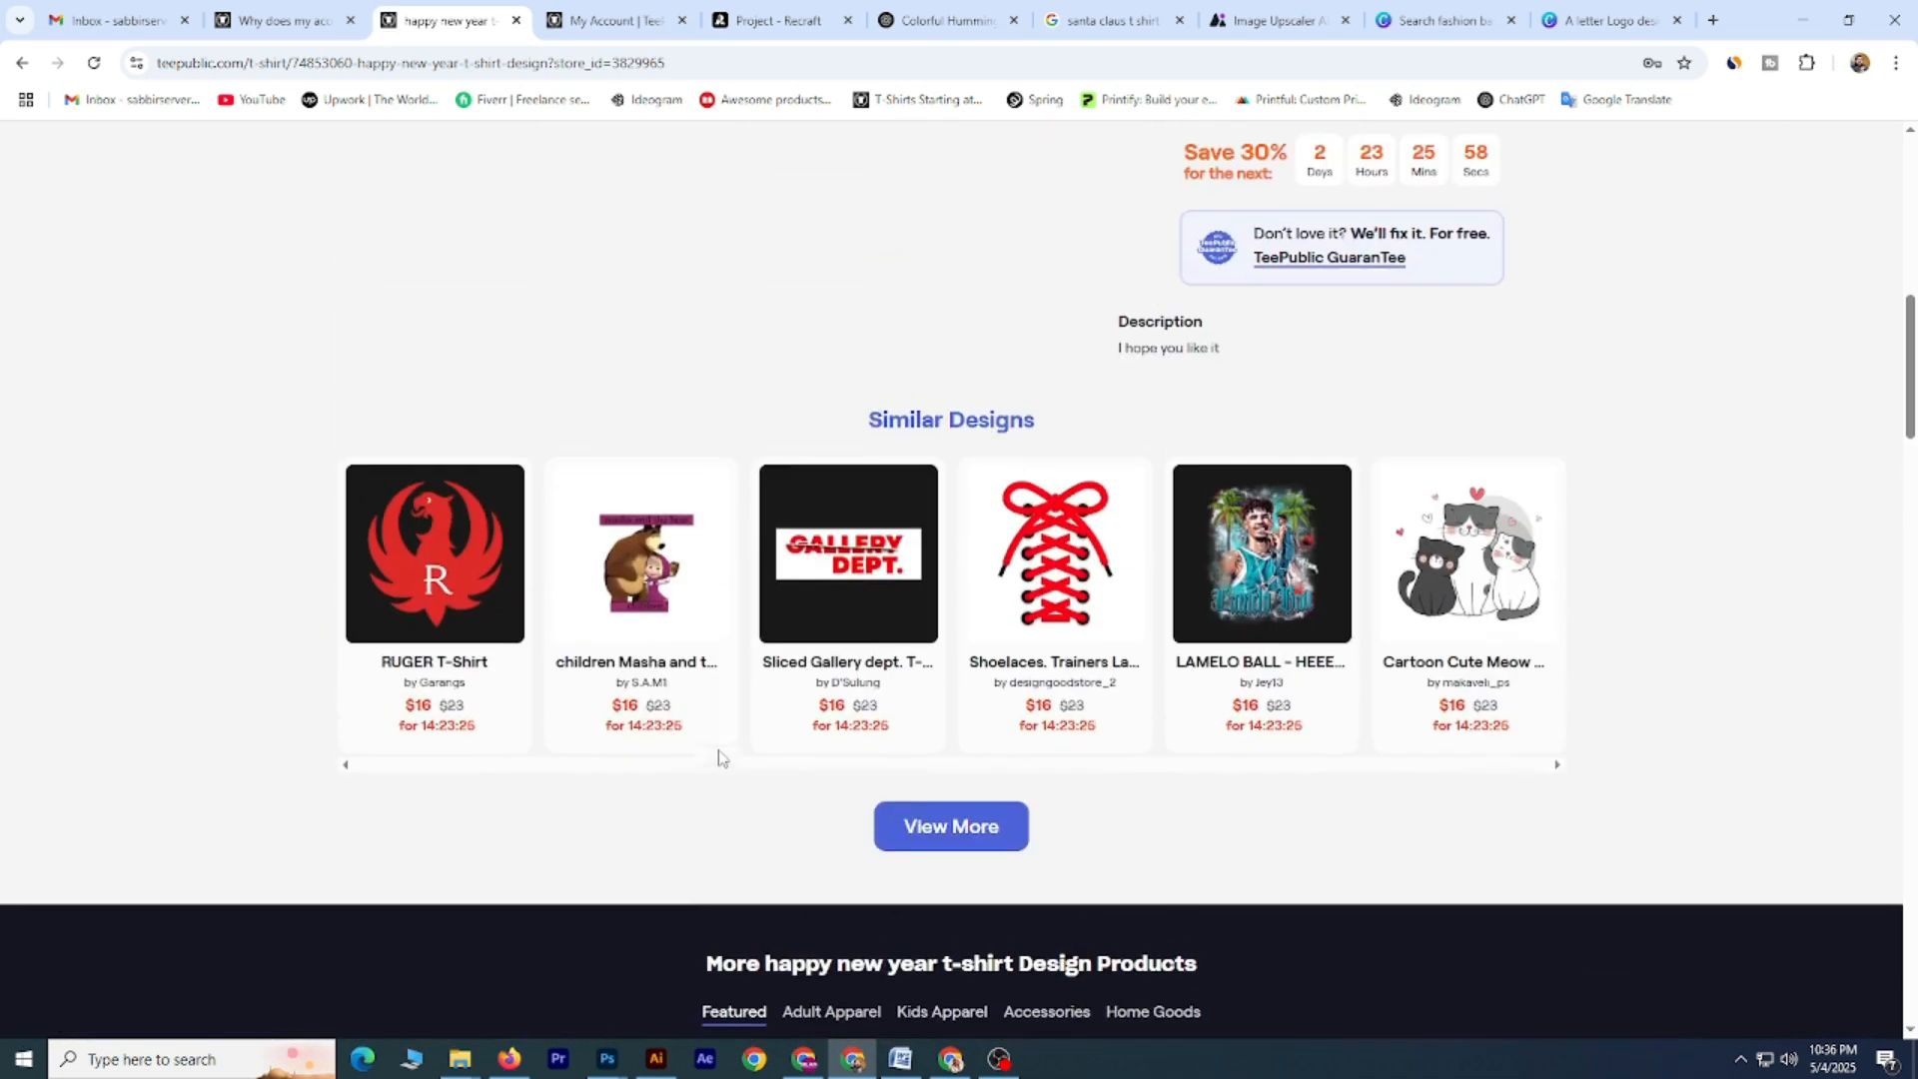
{"action": "scroll", "coordinate": [720, 756], "scroll_direction": "up", "scroll_amount": 8}
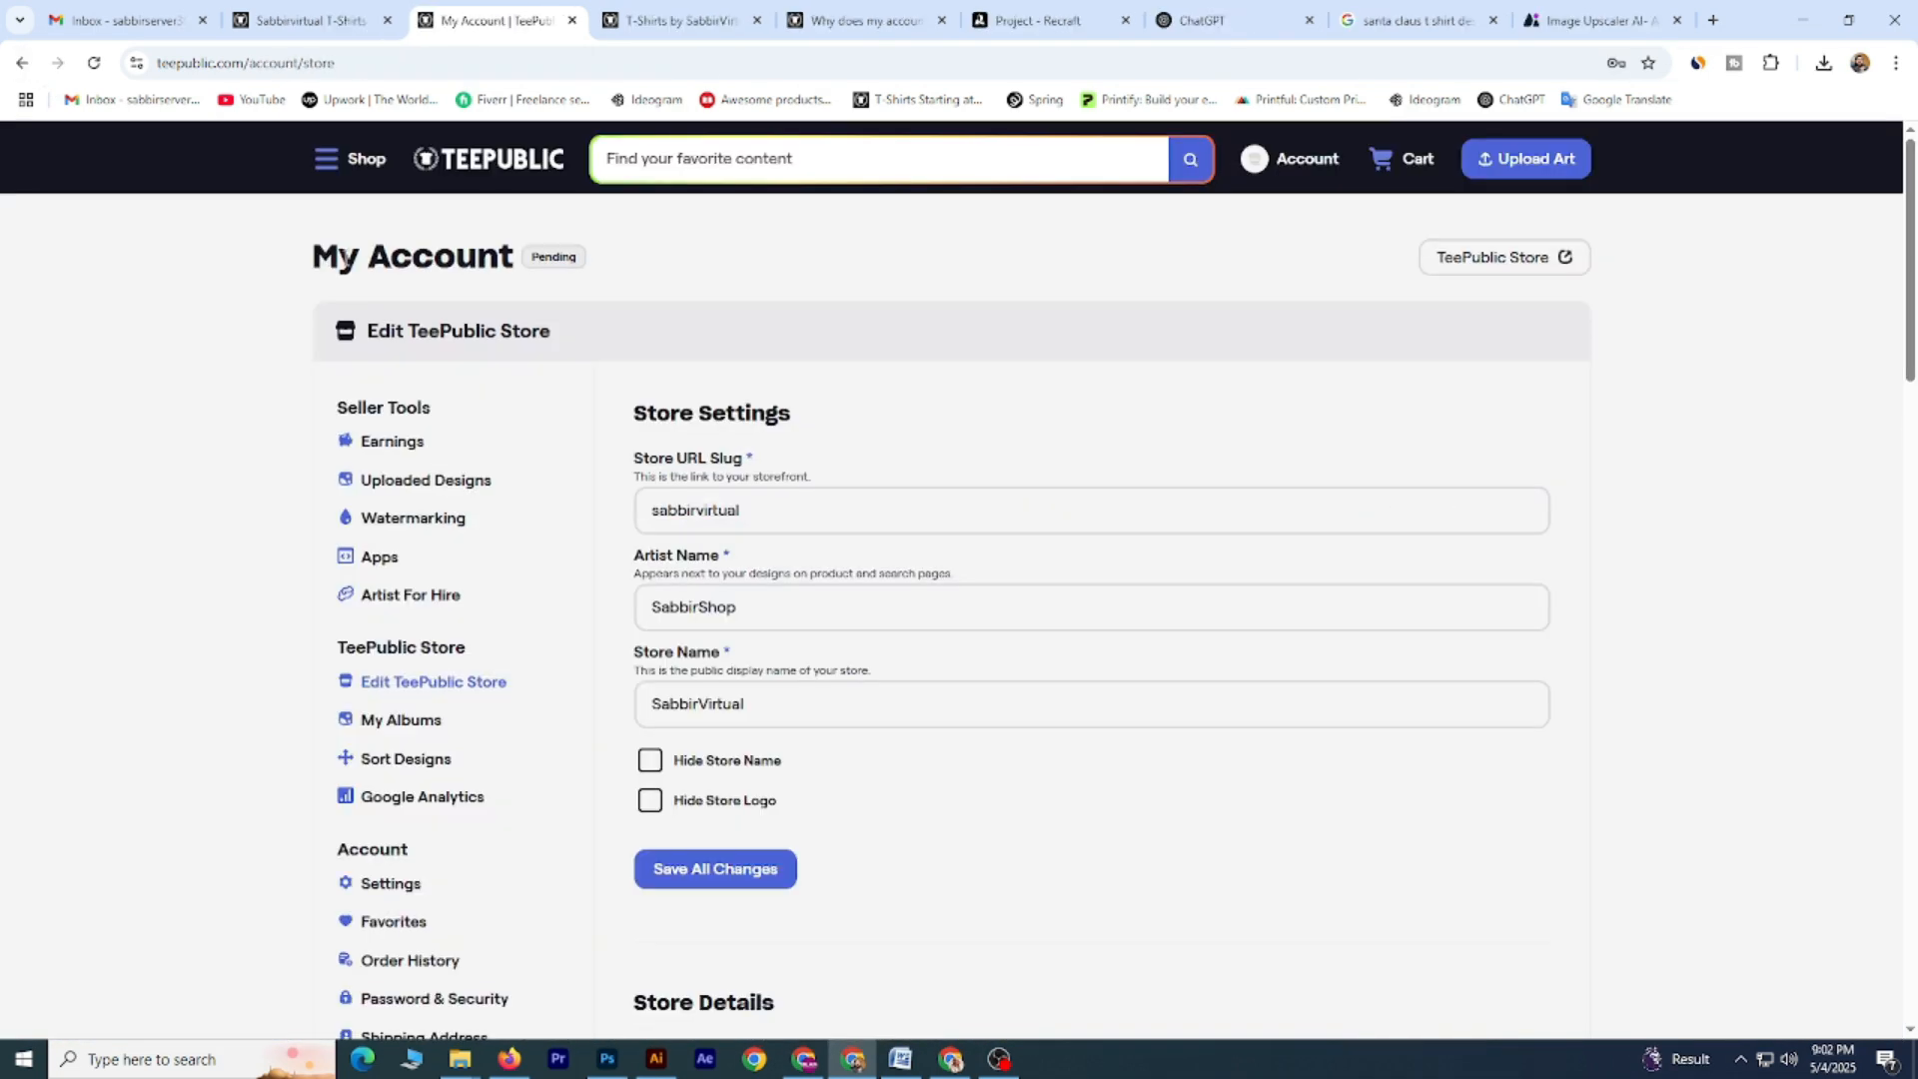
Check the status beside the My Account heading and go back over the search results for the store's name.
{"action": "left_click_drag", "start_coordinate": [347, 257], "coordinate": [613, 265]}
{"action": "key", "text": "ctrl+Page_Up"}
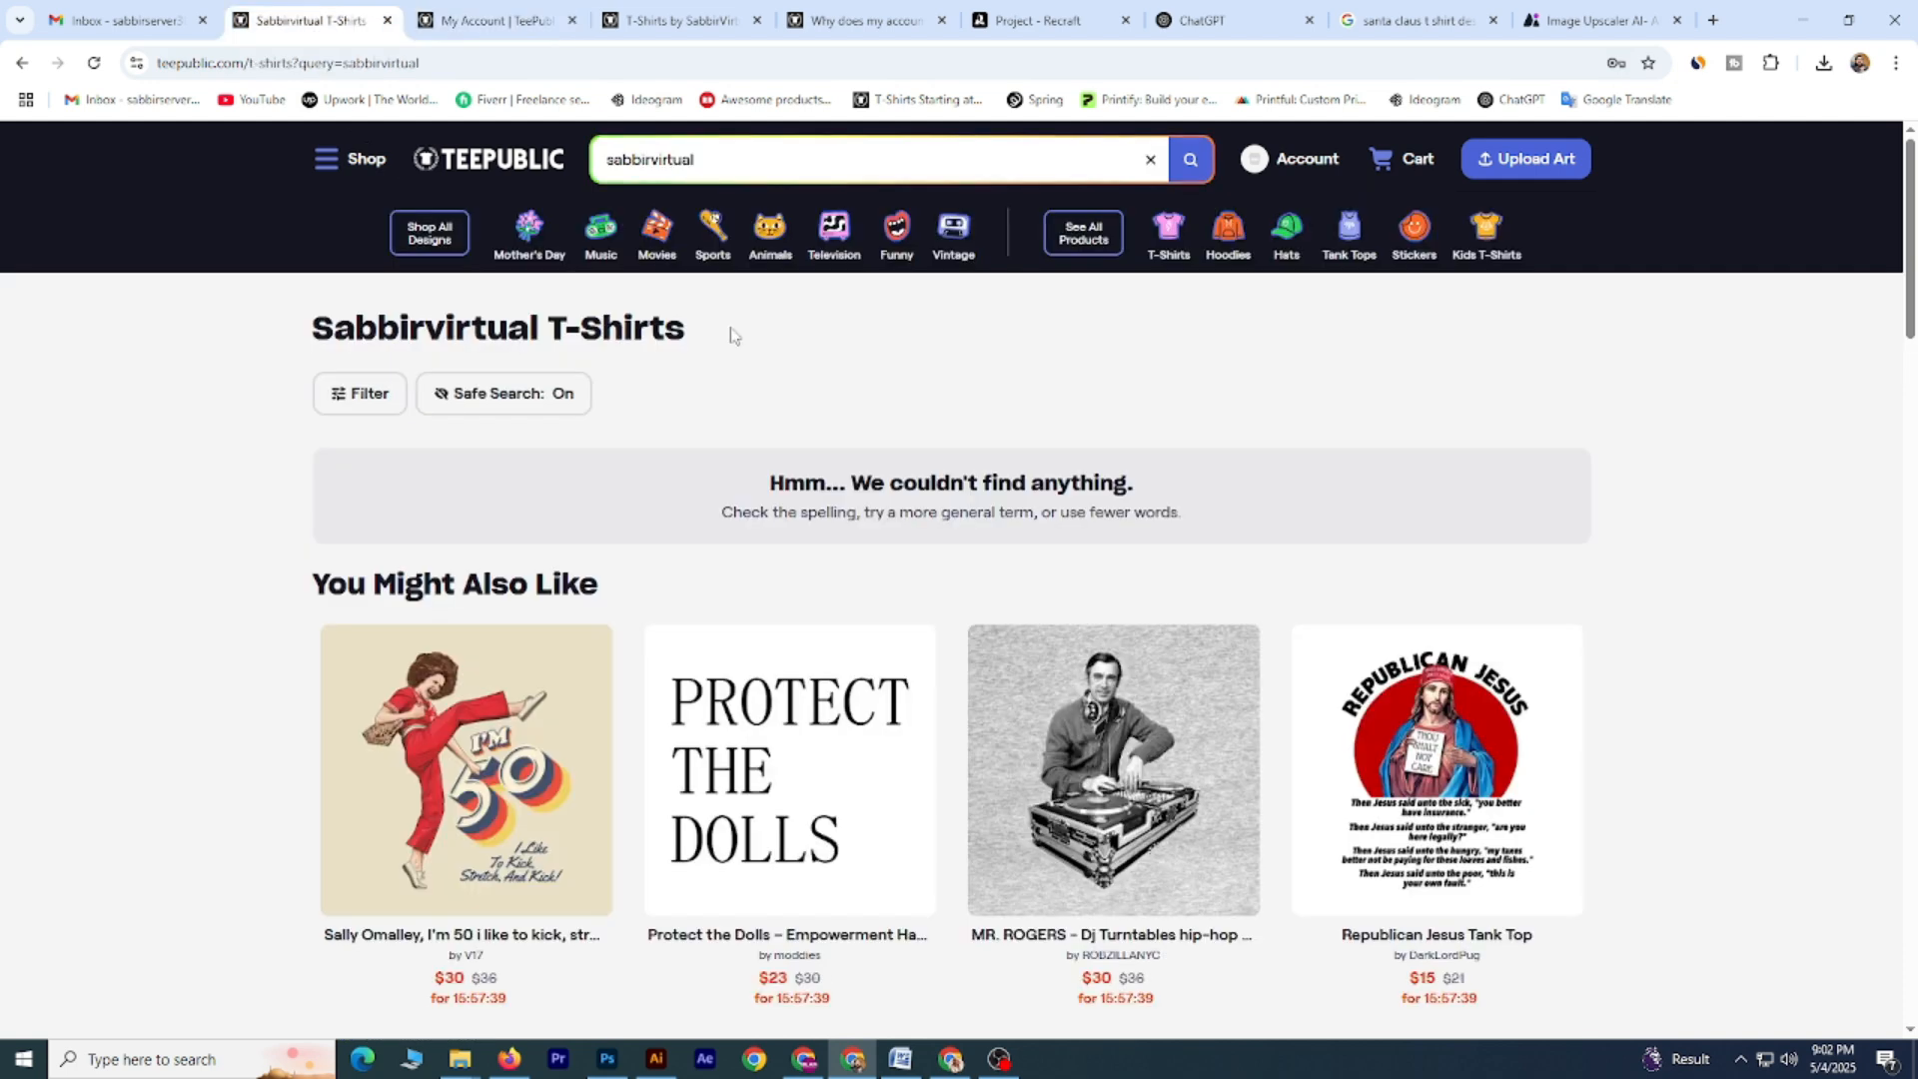
{"action": "scroll", "coordinate": [856, 548], "scroll_direction": "down", "scroll_amount": 4}
{"action": "scroll", "coordinate": [612, 531], "scroll_direction": "up", "scroll_amount": 4}
Open the T-Shirts category and look through its featured sections, from Best Sellers down to Music.
{"action": "left_click", "coordinate": [1179, 257]}
{"action": "left_click", "coordinate": [764, 160]}
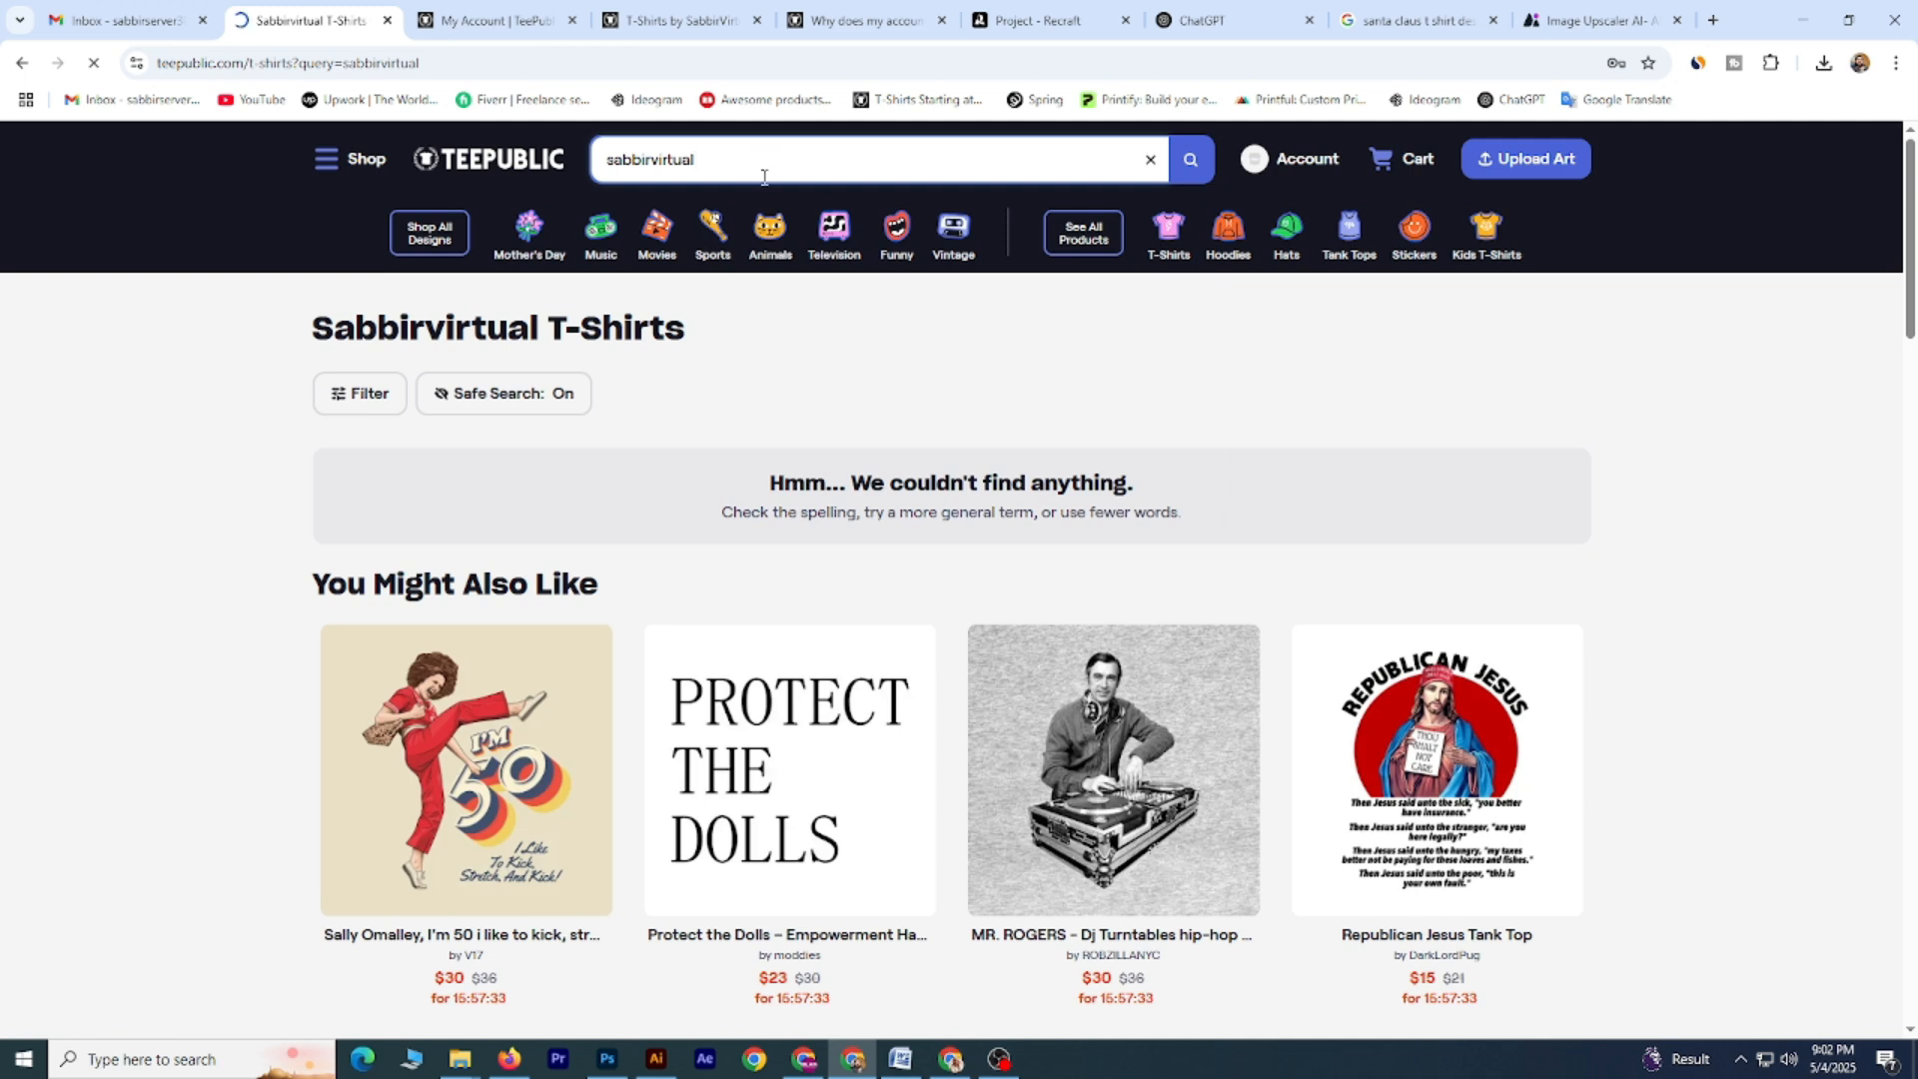
{"action": "scroll", "coordinate": [1116, 376], "scroll_direction": "down", "scroll_amount": 8}
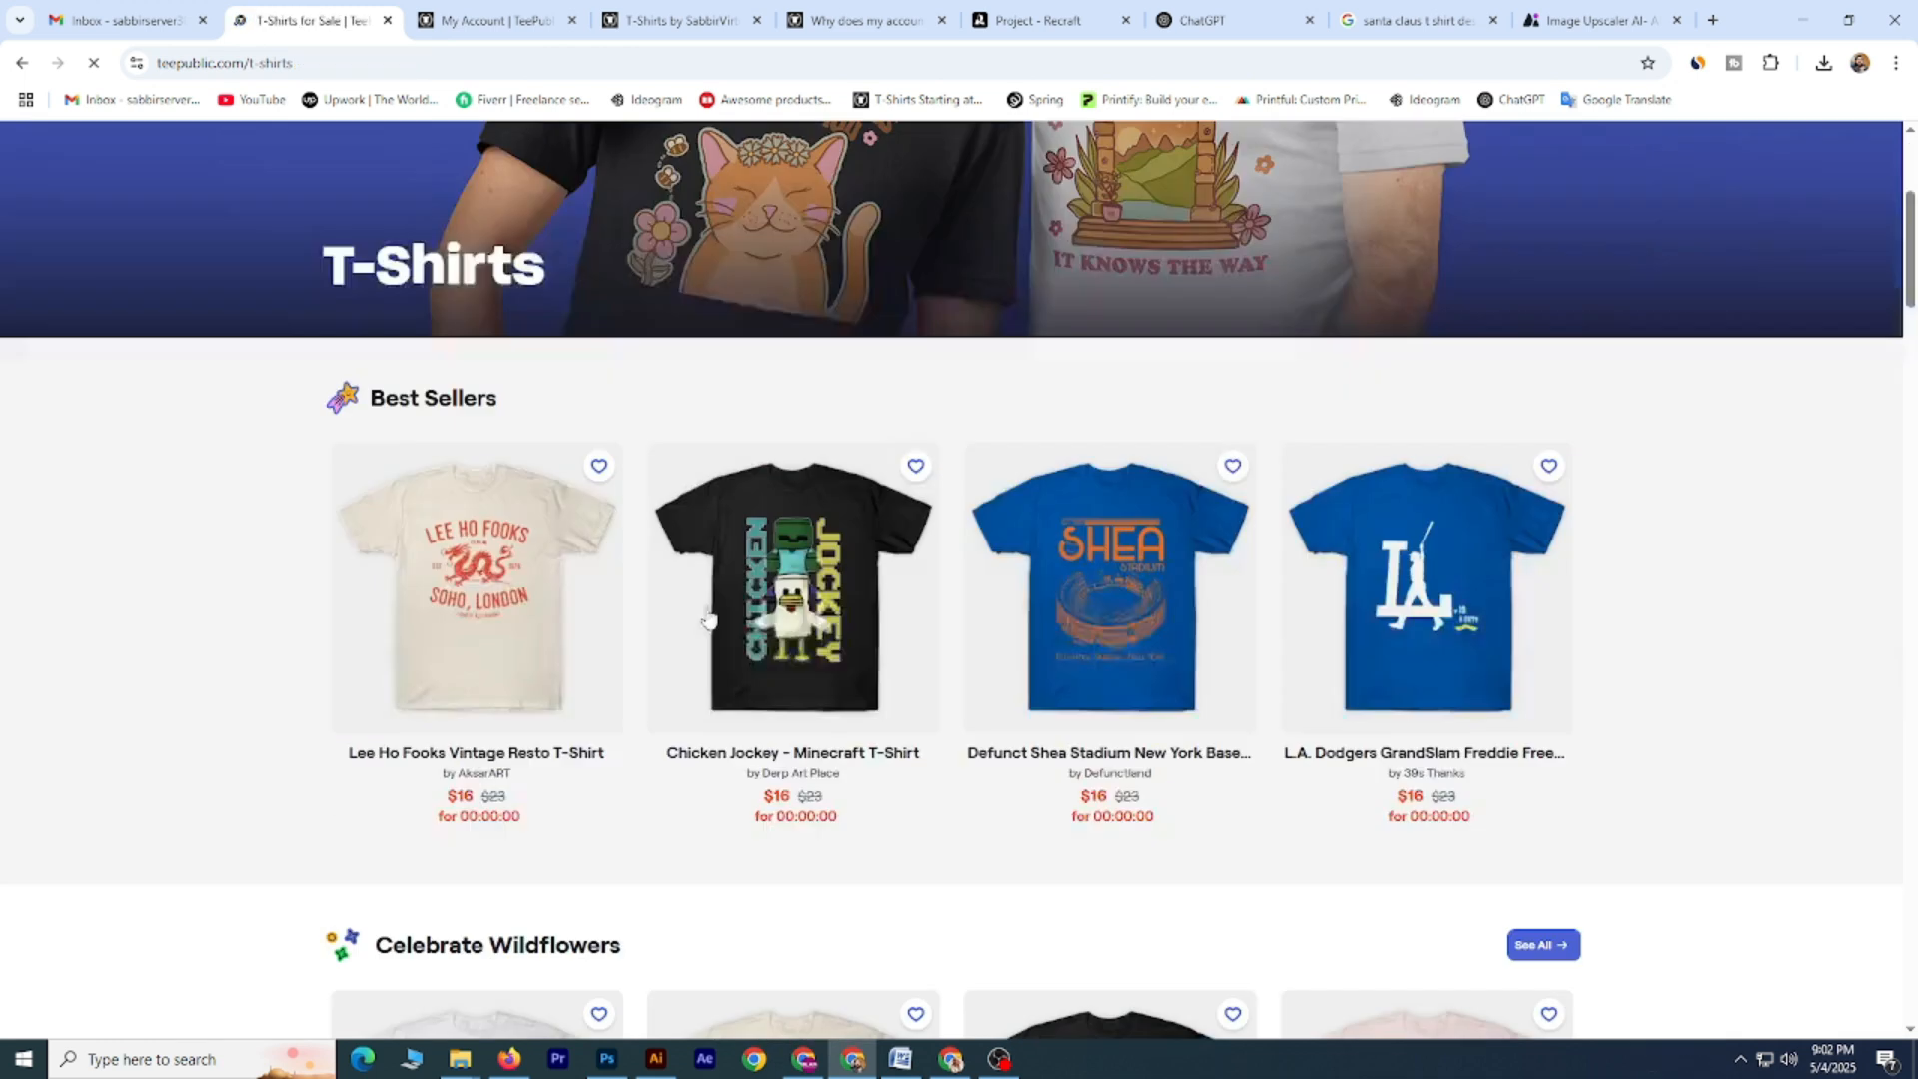
{"action": "scroll", "coordinate": [1210, 535], "scroll_direction": "down", "scroll_amount": 3}
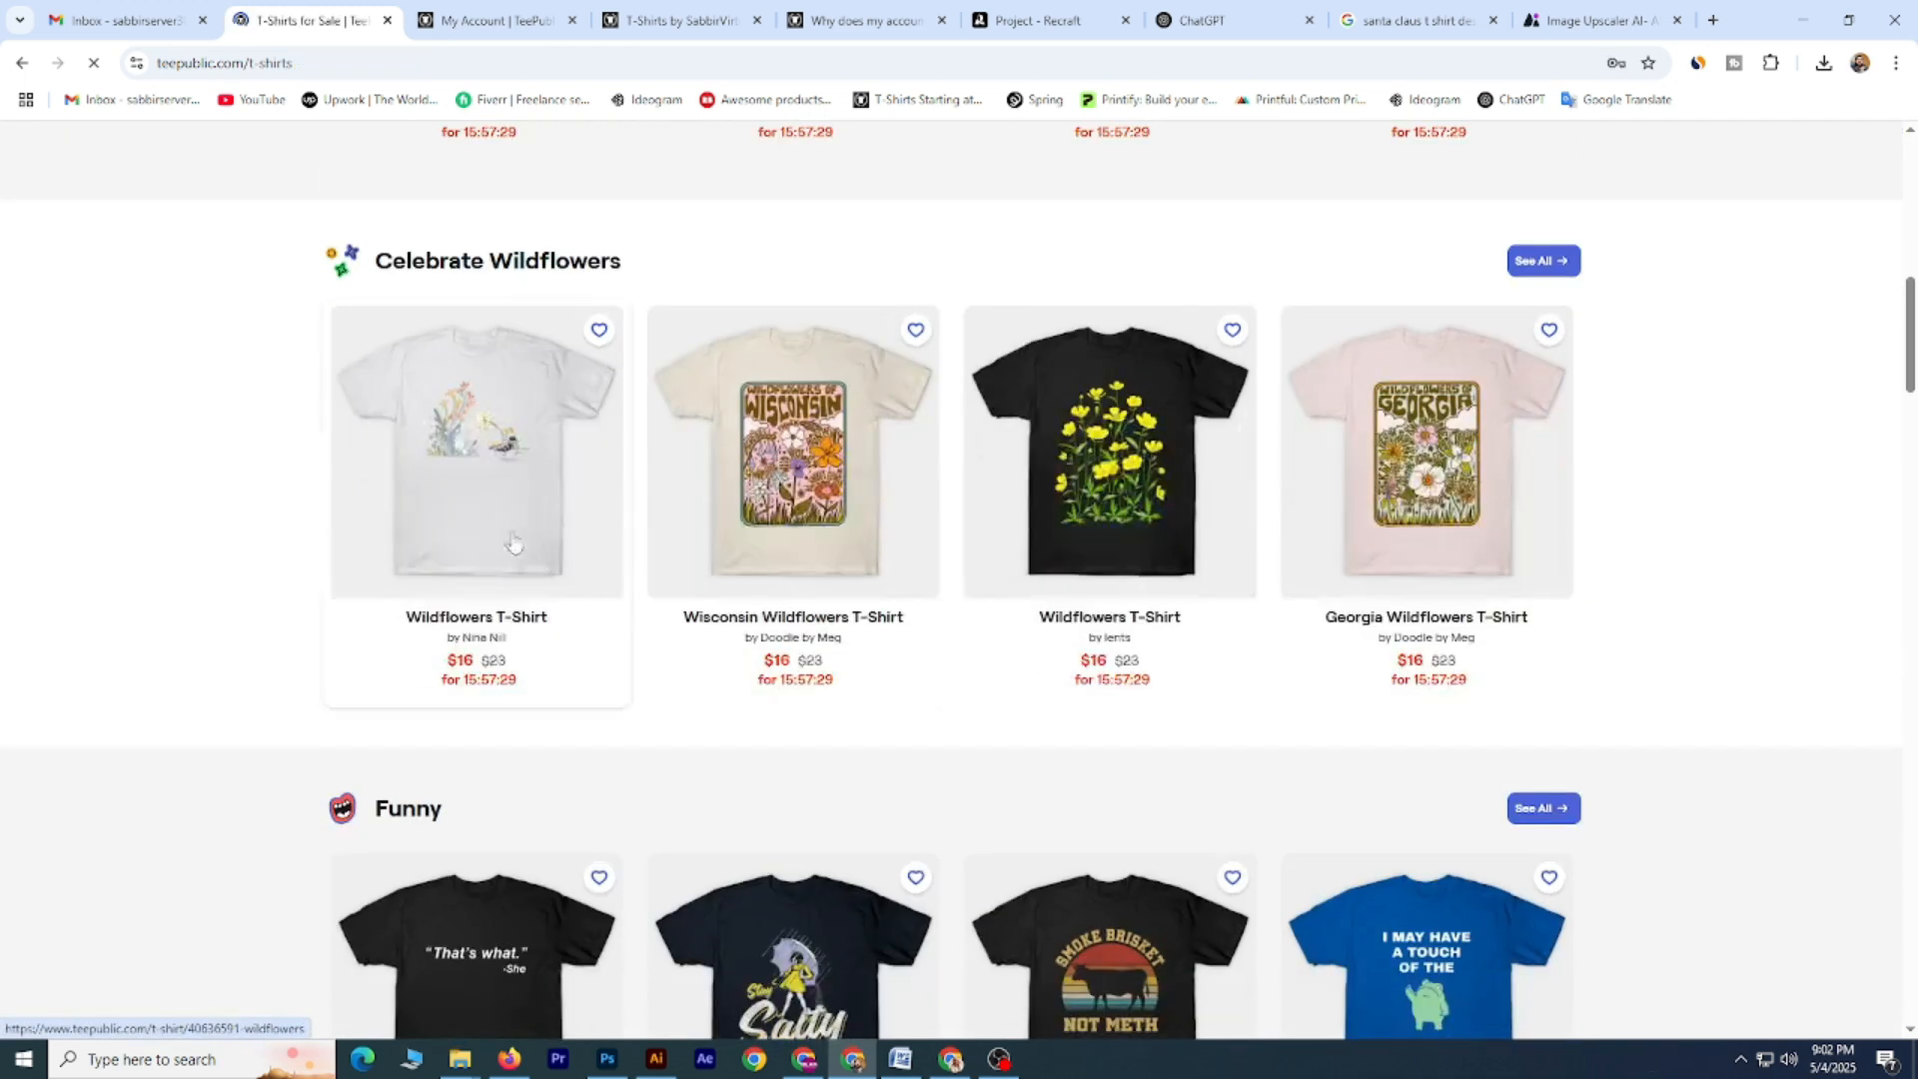
{"action": "scroll", "coordinate": [1382, 510], "scroll_direction": "down", "scroll_amount": 6}
{"action": "scroll", "coordinate": [484, 483], "scroll_direction": "down", "scroll_amount": 4}
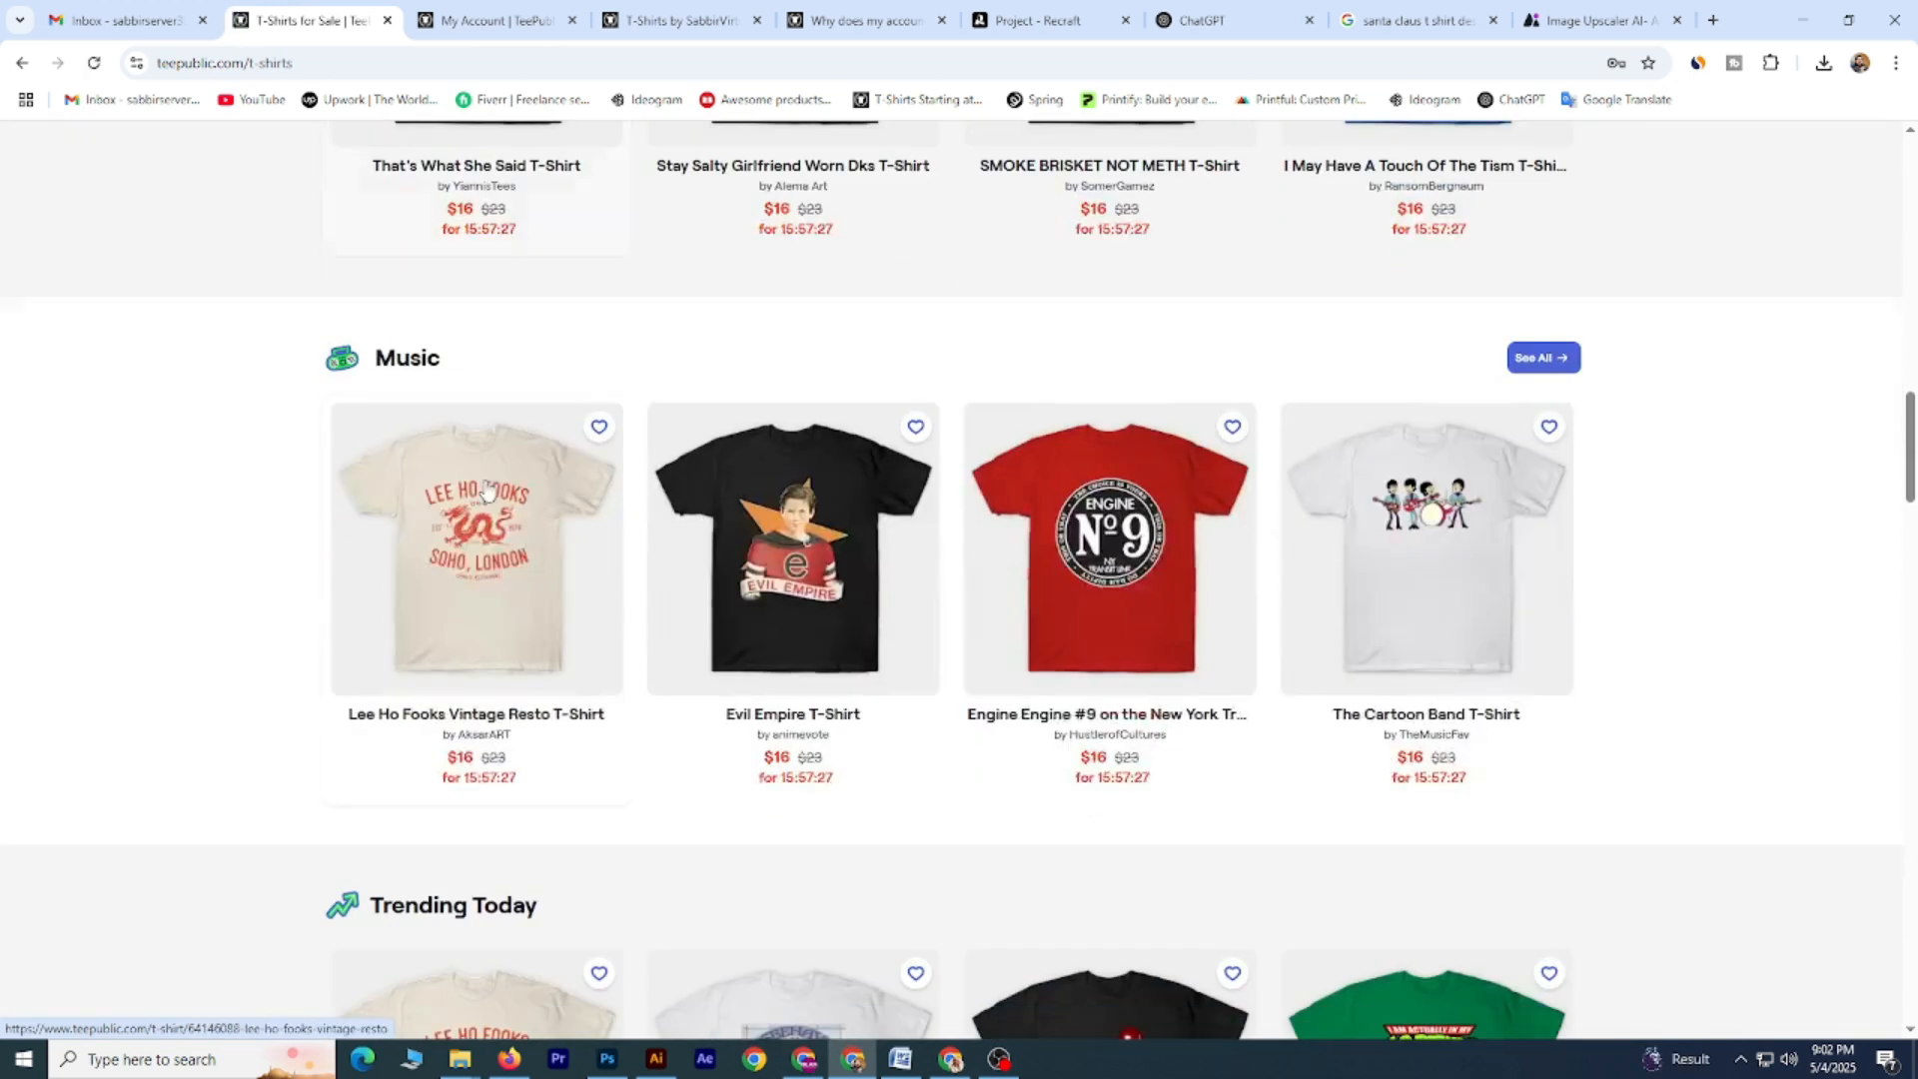
{"action": "scroll", "coordinate": [540, 201], "scroll_direction": "up", "scroll_amount": 5}
Return to the My Account page, check the account status and open the public TeePublic Store page.
{"action": "left_click", "coordinate": [490, 20]}
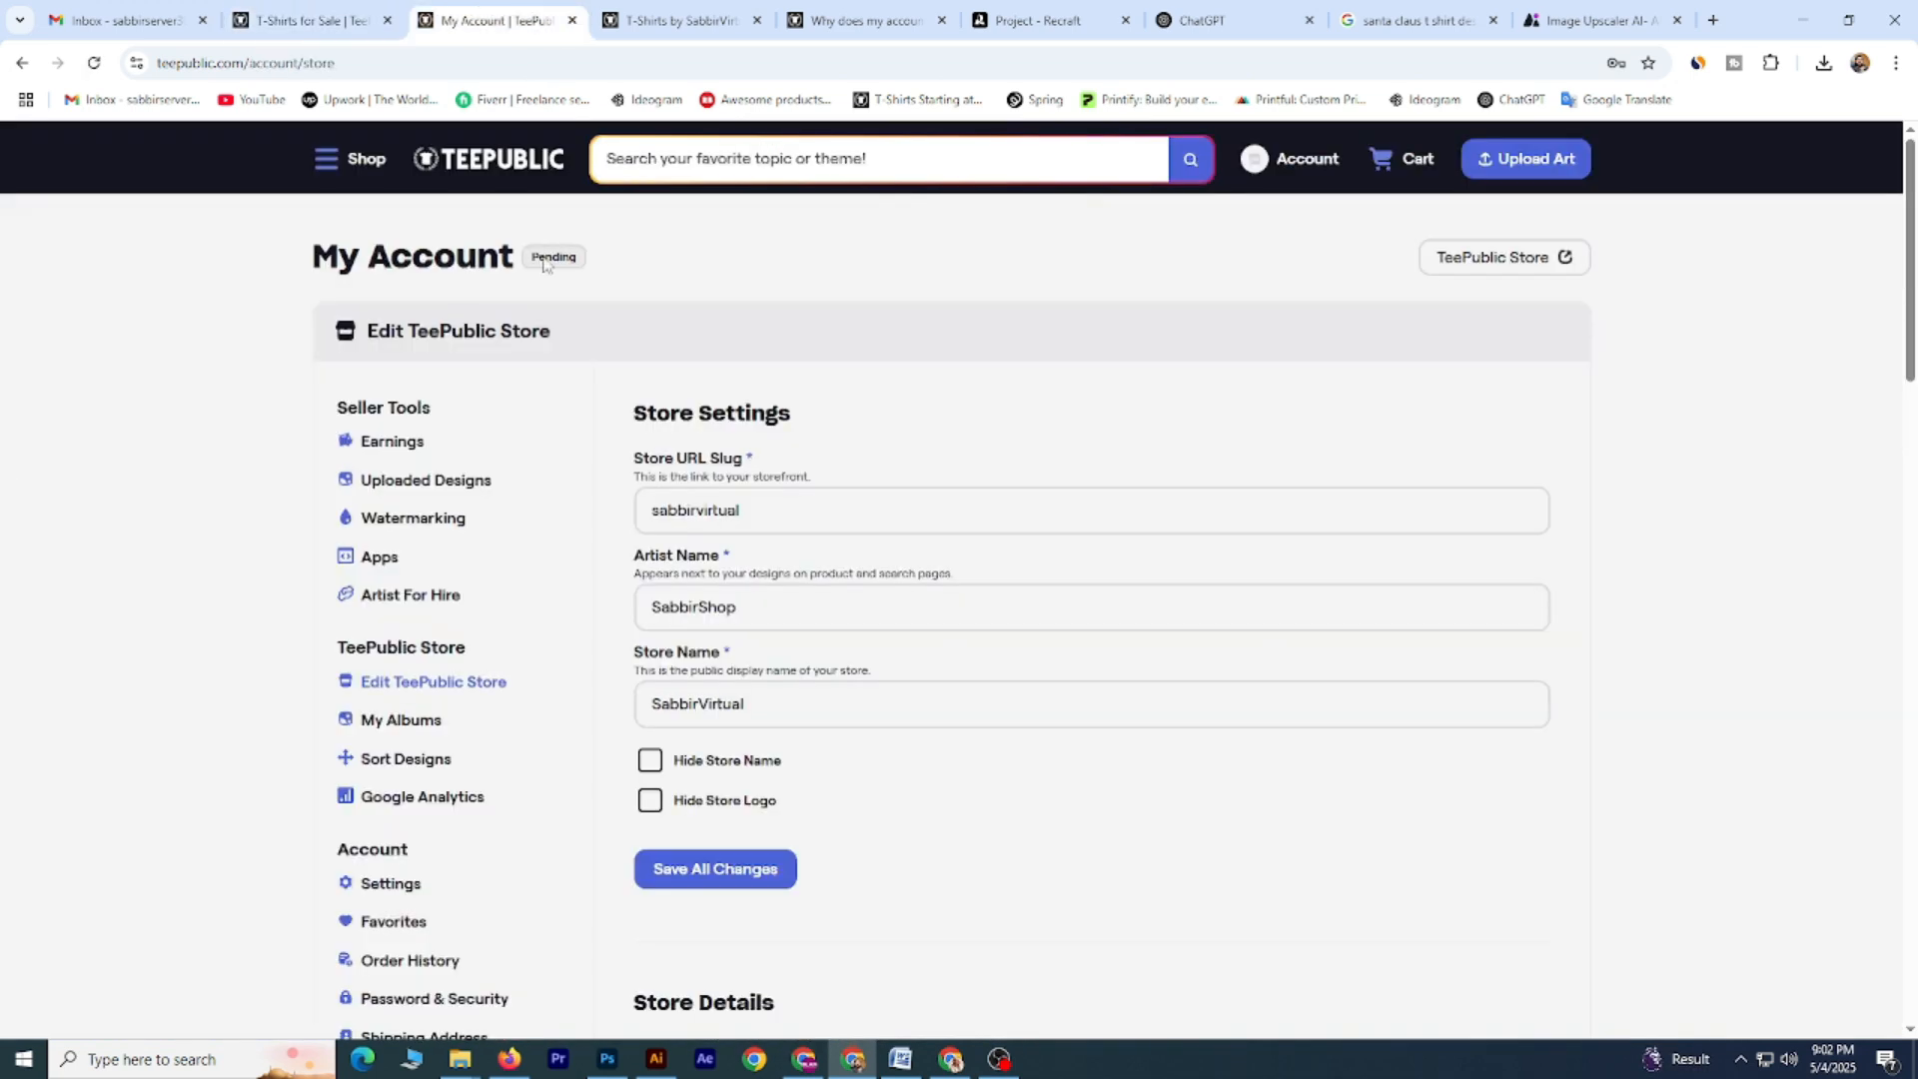
{"action": "double_click", "coordinate": [624, 268]}
{"action": "left_click", "coordinate": [631, 275]}
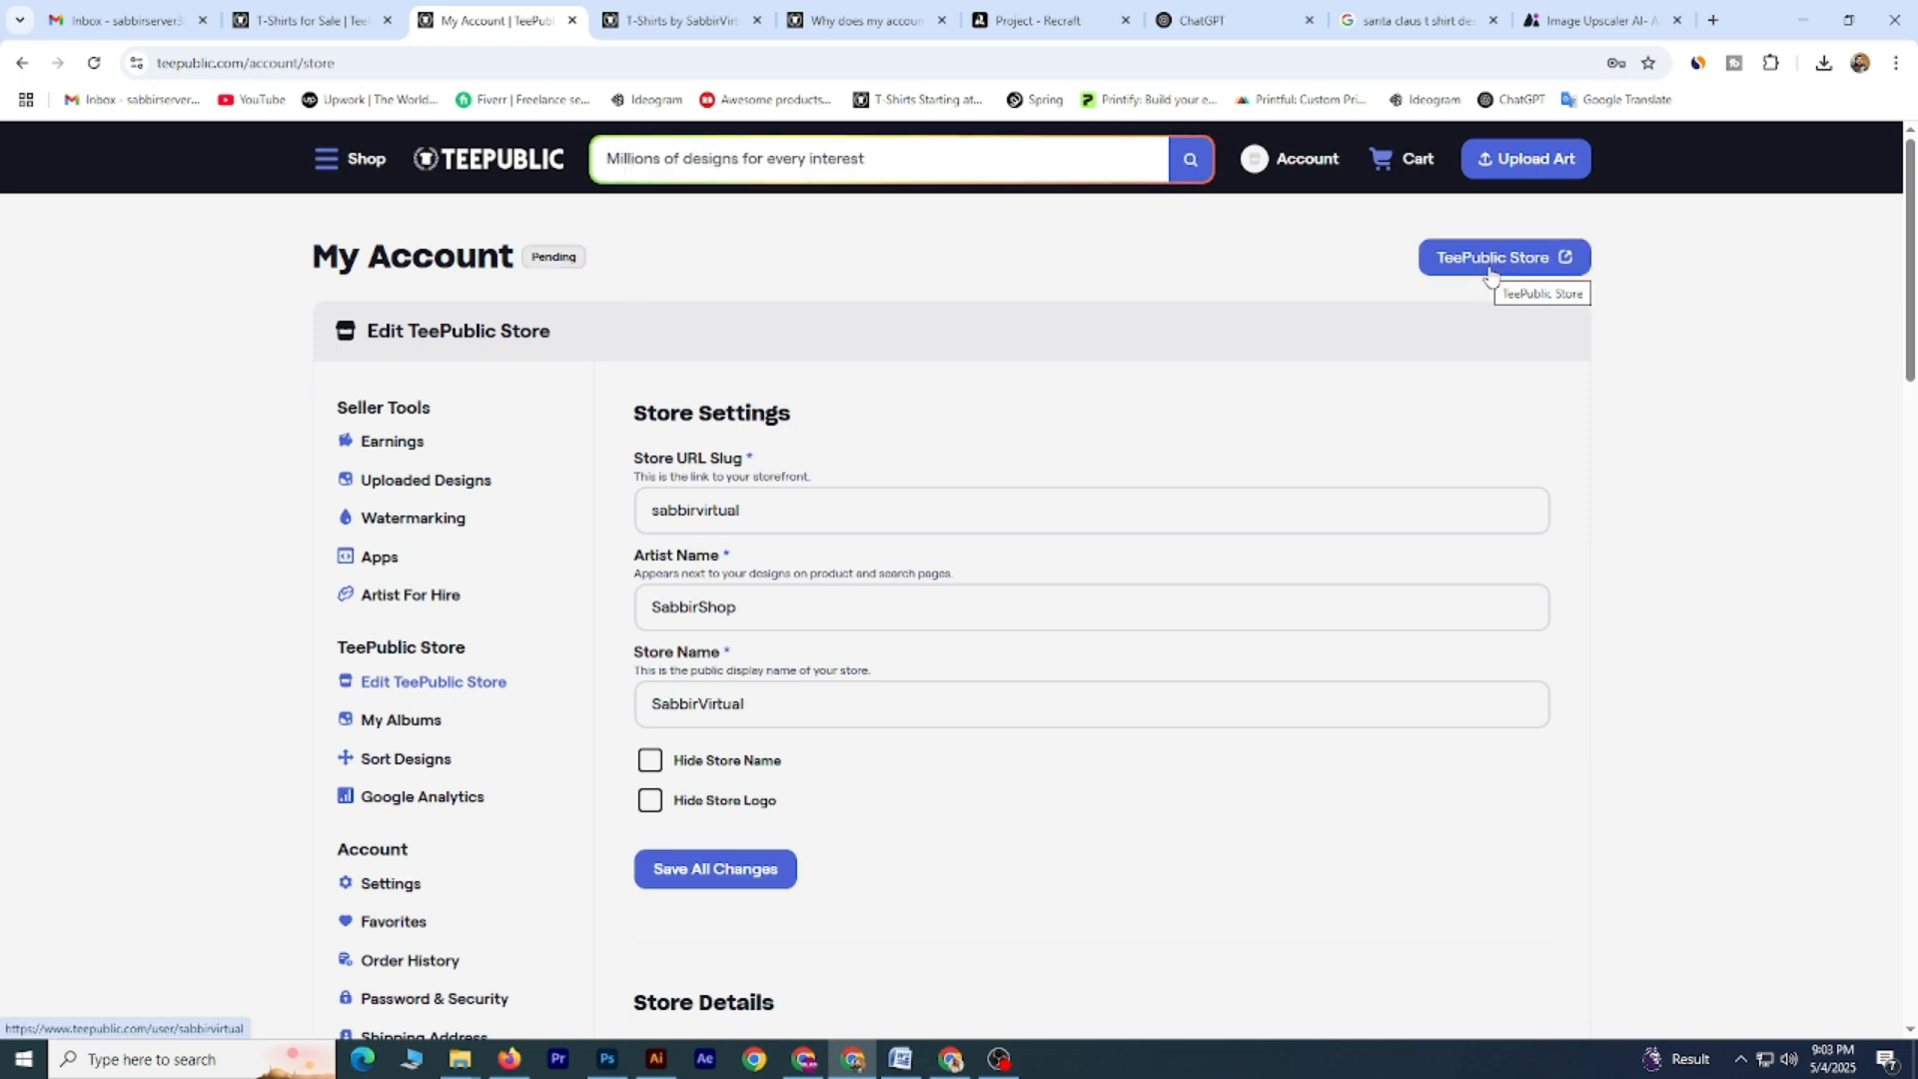
{"action": "left_click", "coordinate": [1489, 262]}
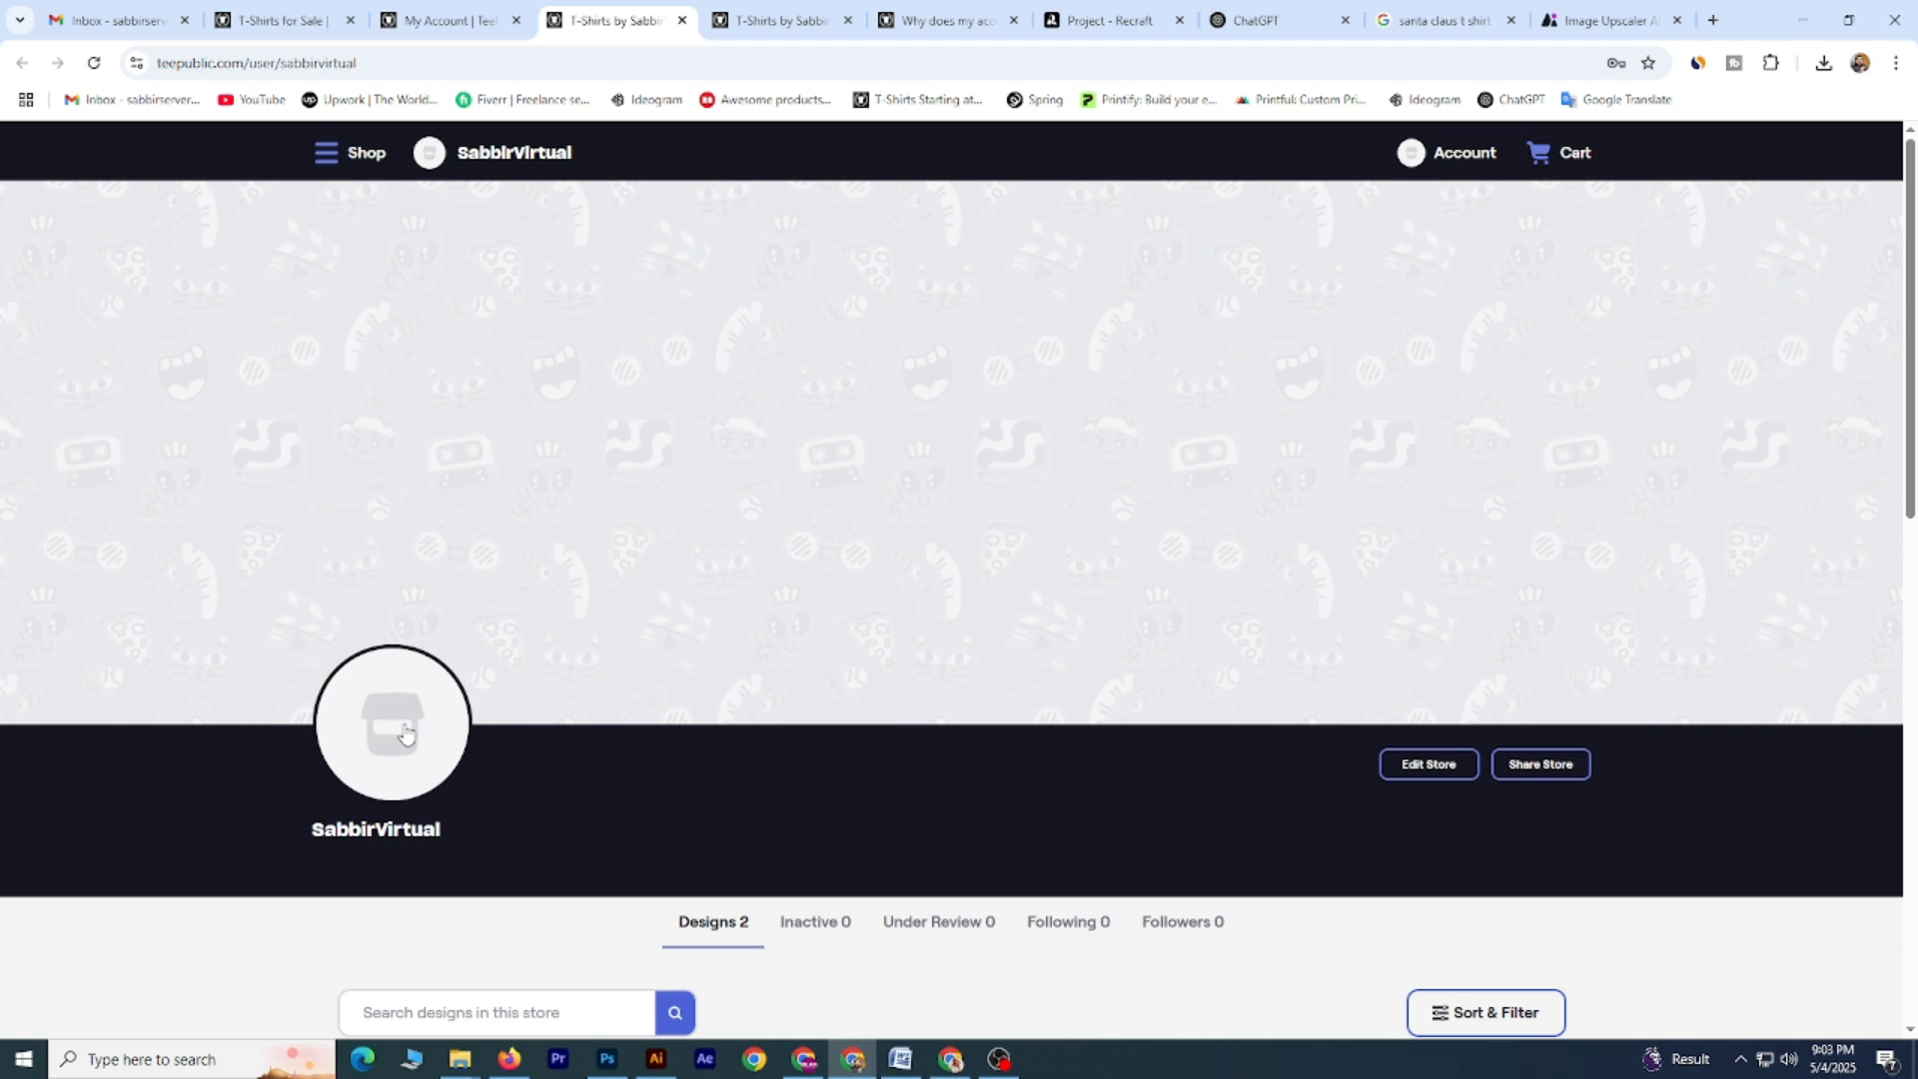
Search Google for "canva login" in a new browser tab, open the Canva website and dismiss its pop-up.
{"action": "mouse_move", "coordinate": [1286, 225]}
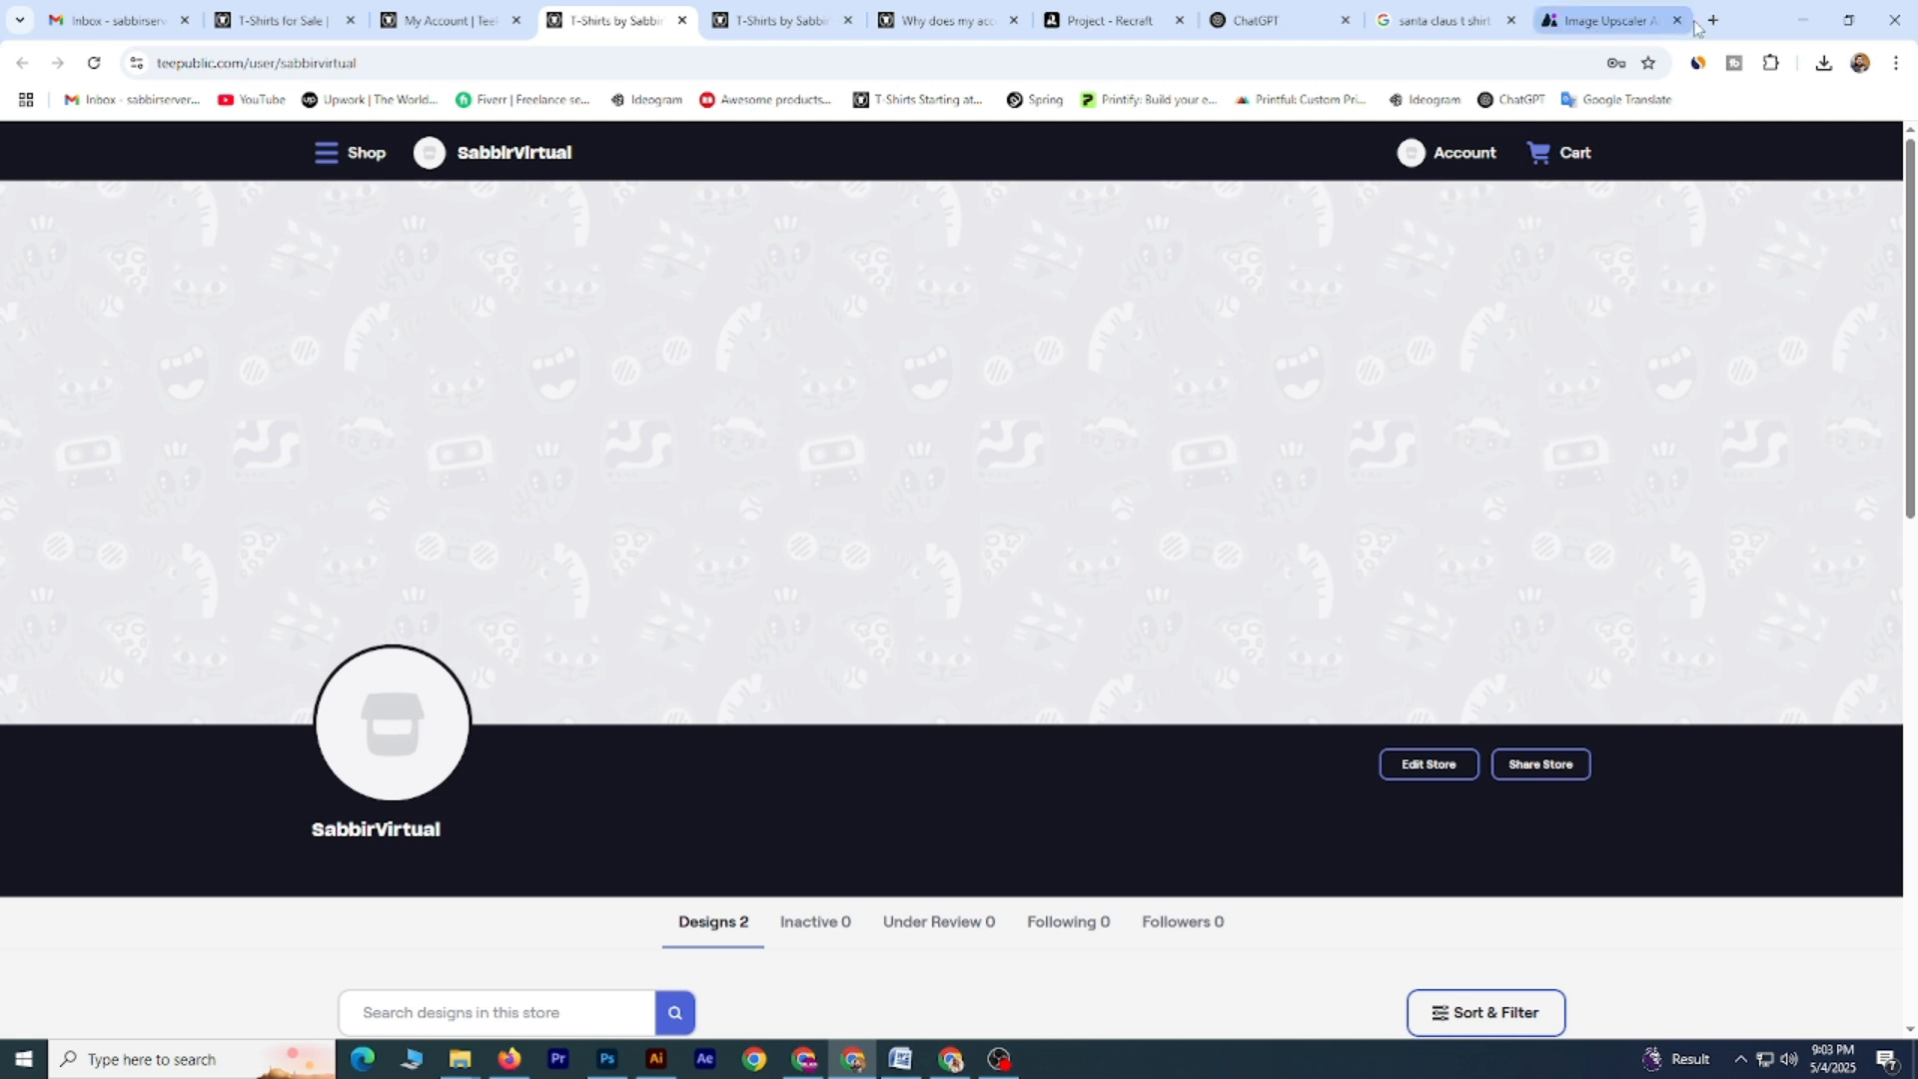
{"action": "left_click", "coordinate": [1713, 20]}
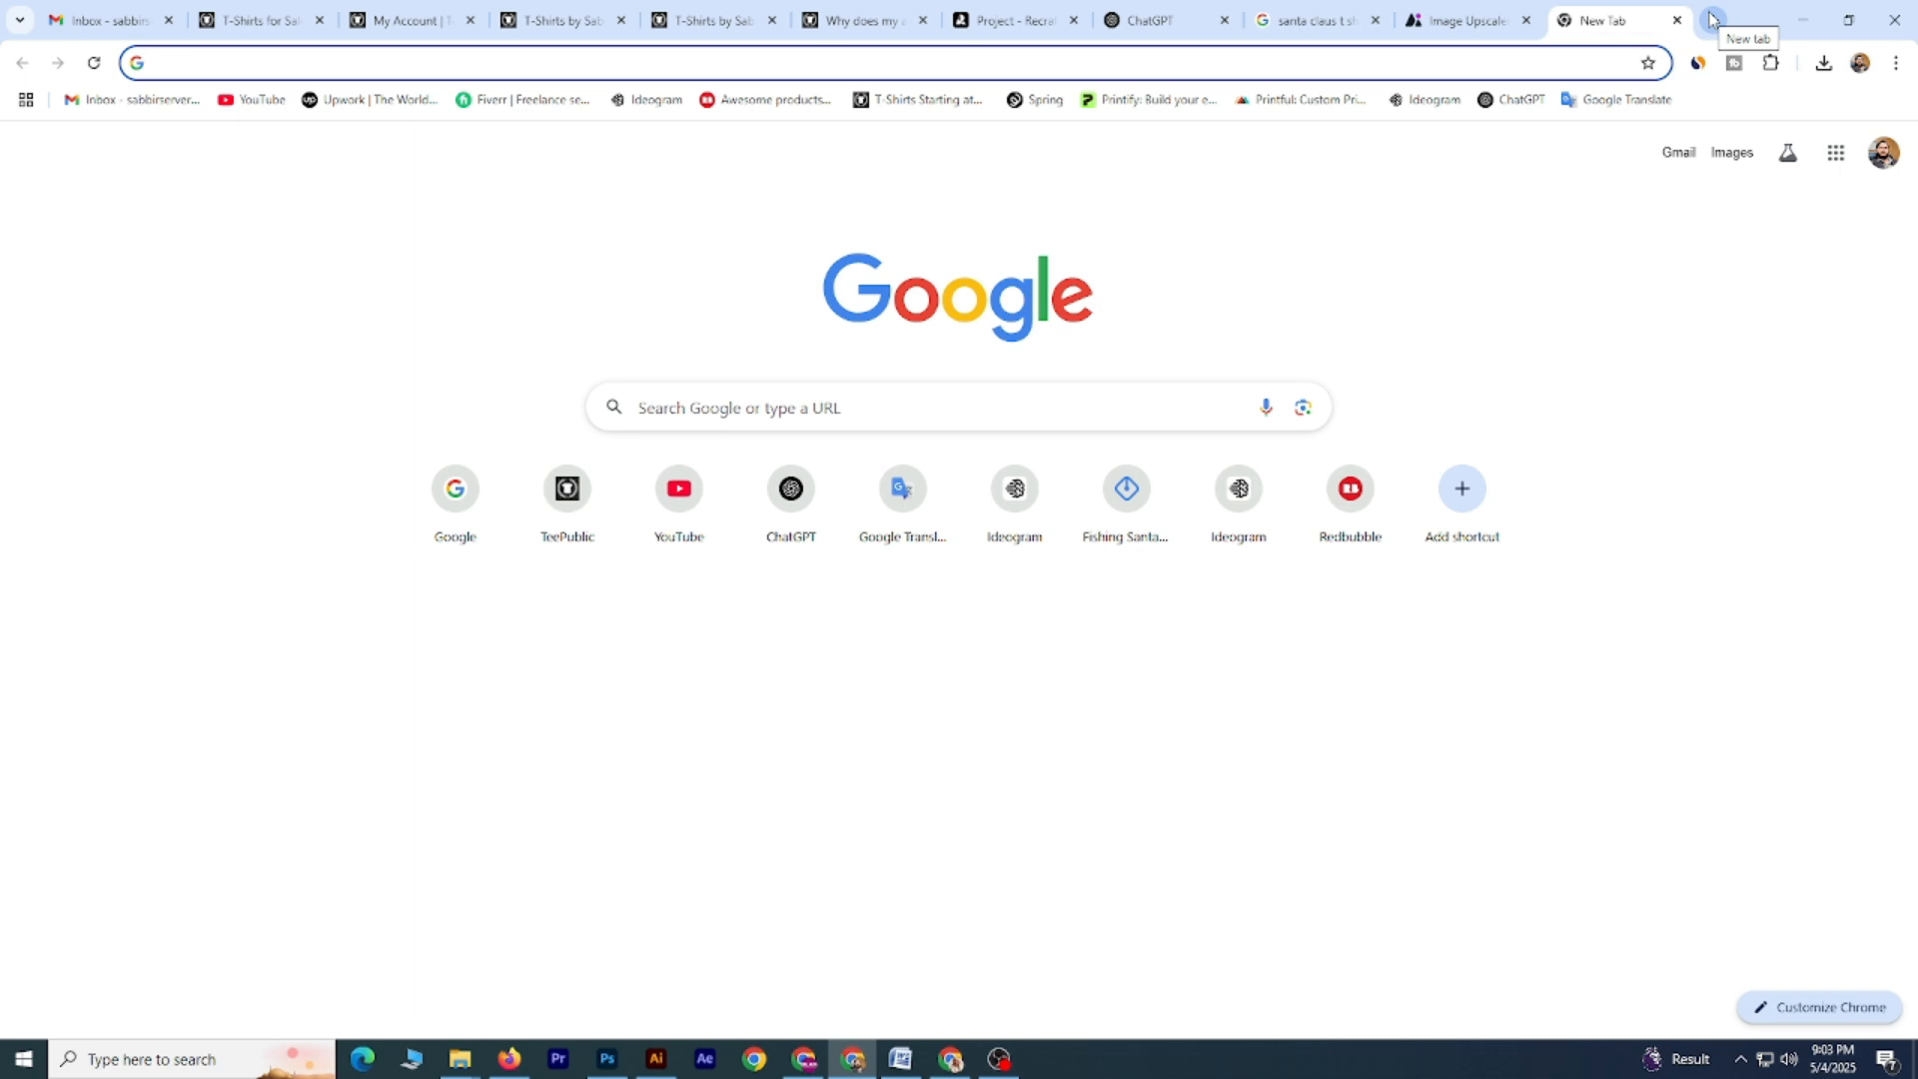
{"action": "type", "text": "ca"}
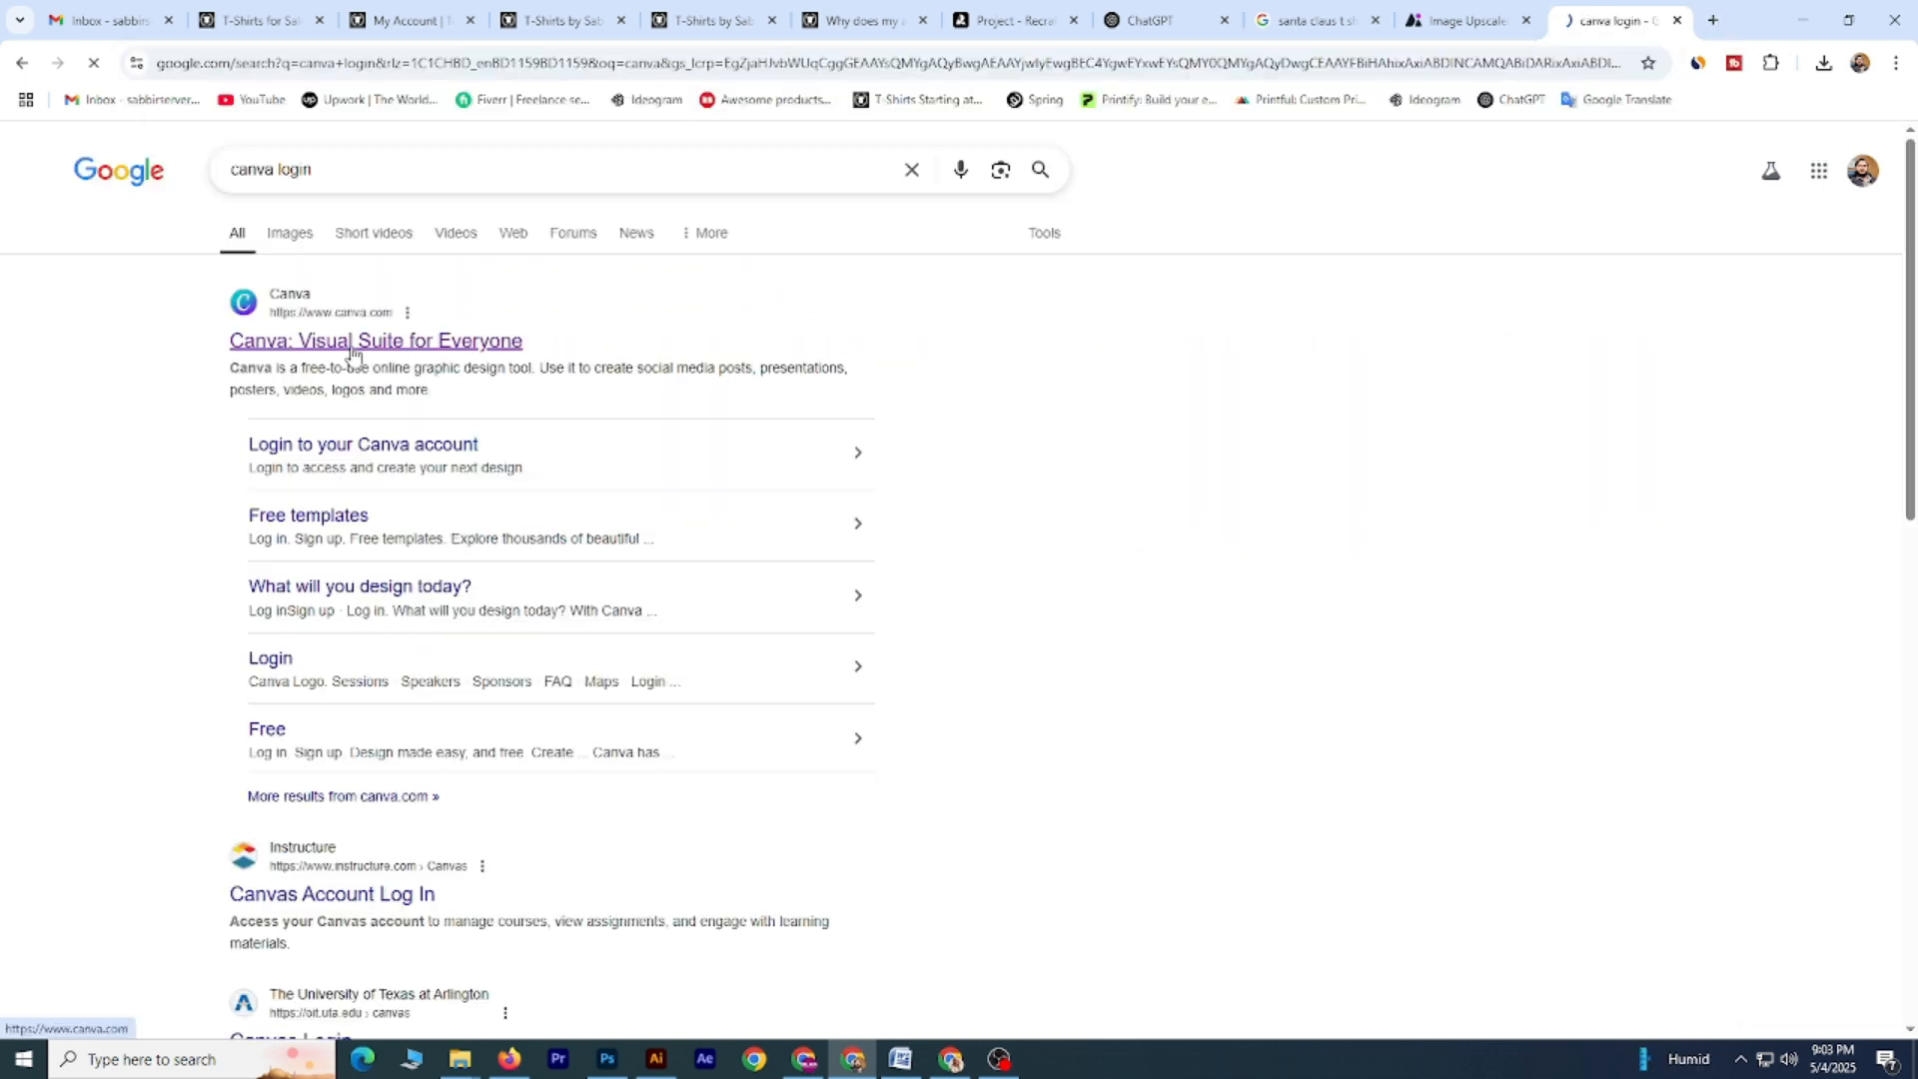
{"action": "left_click", "coordinate": [353, 344]}
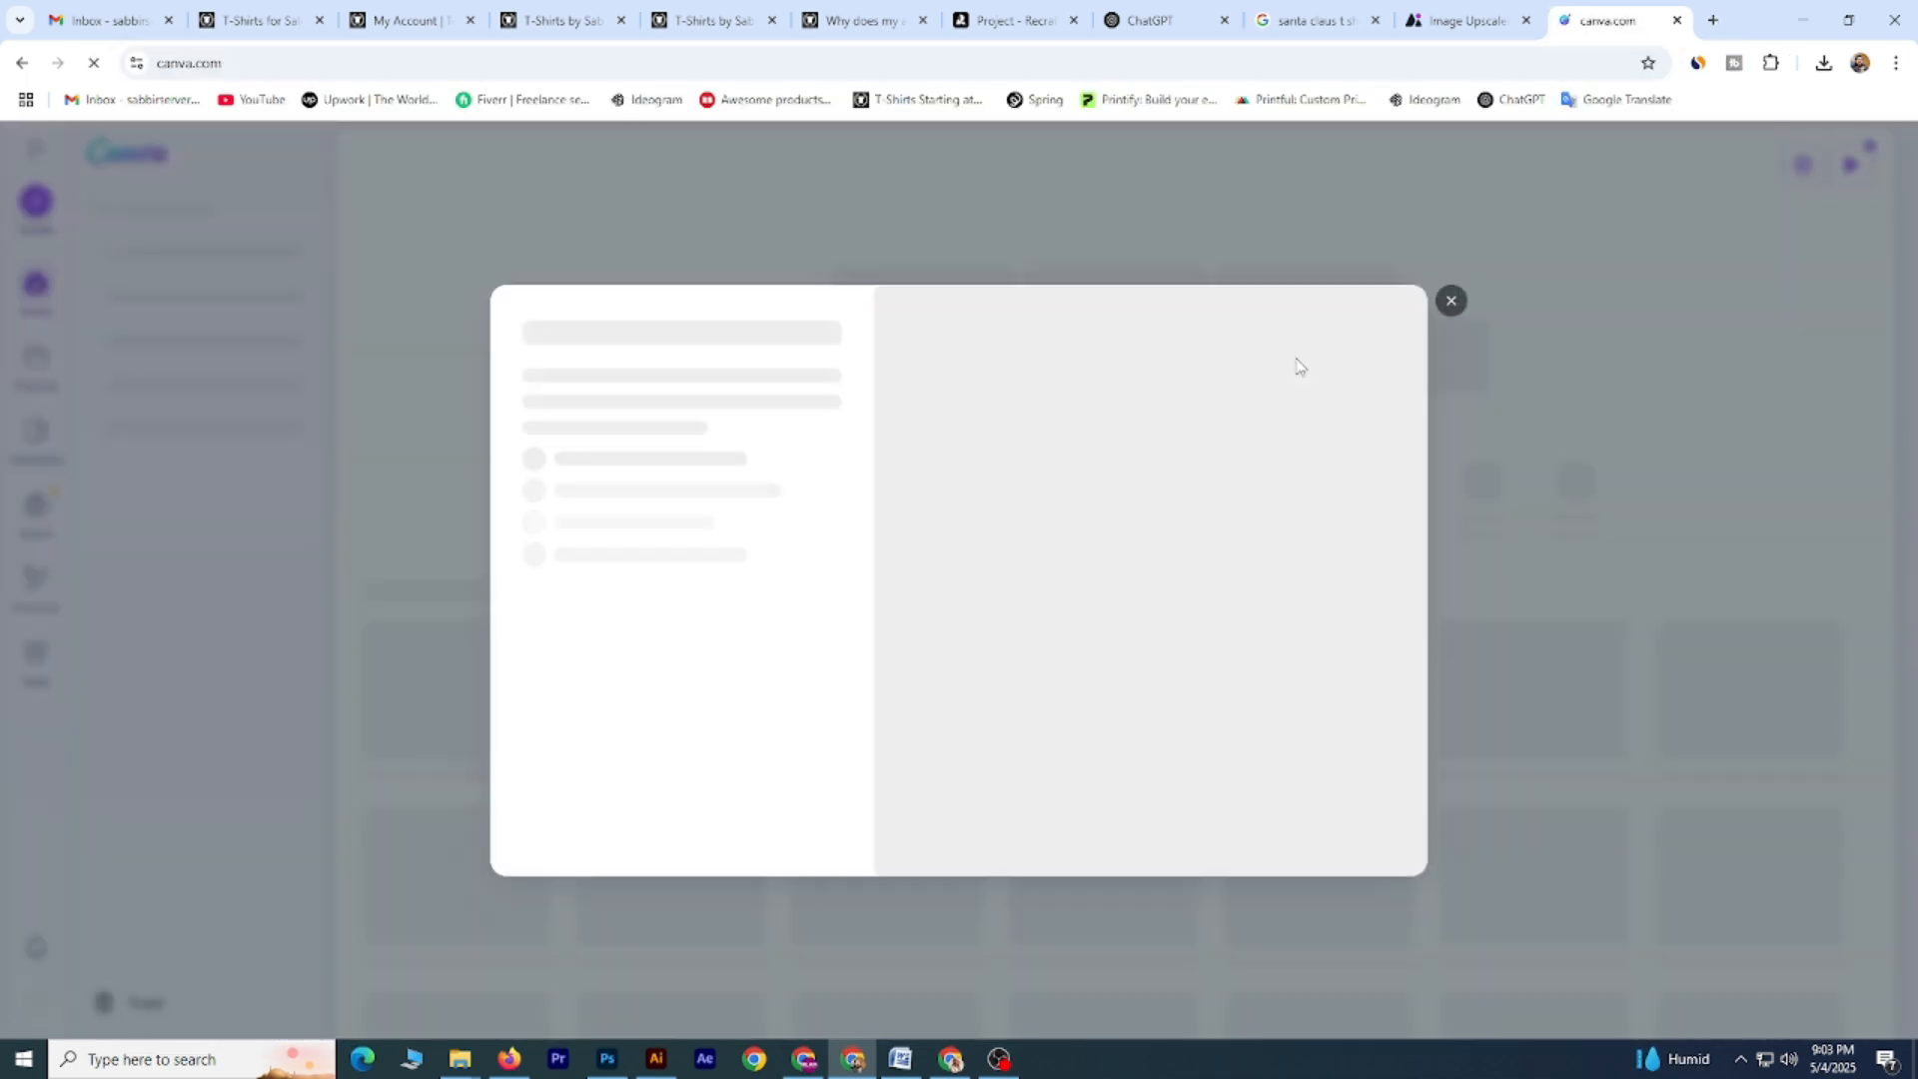
{"action": "left_click", "coordinate": [1445, 308]}
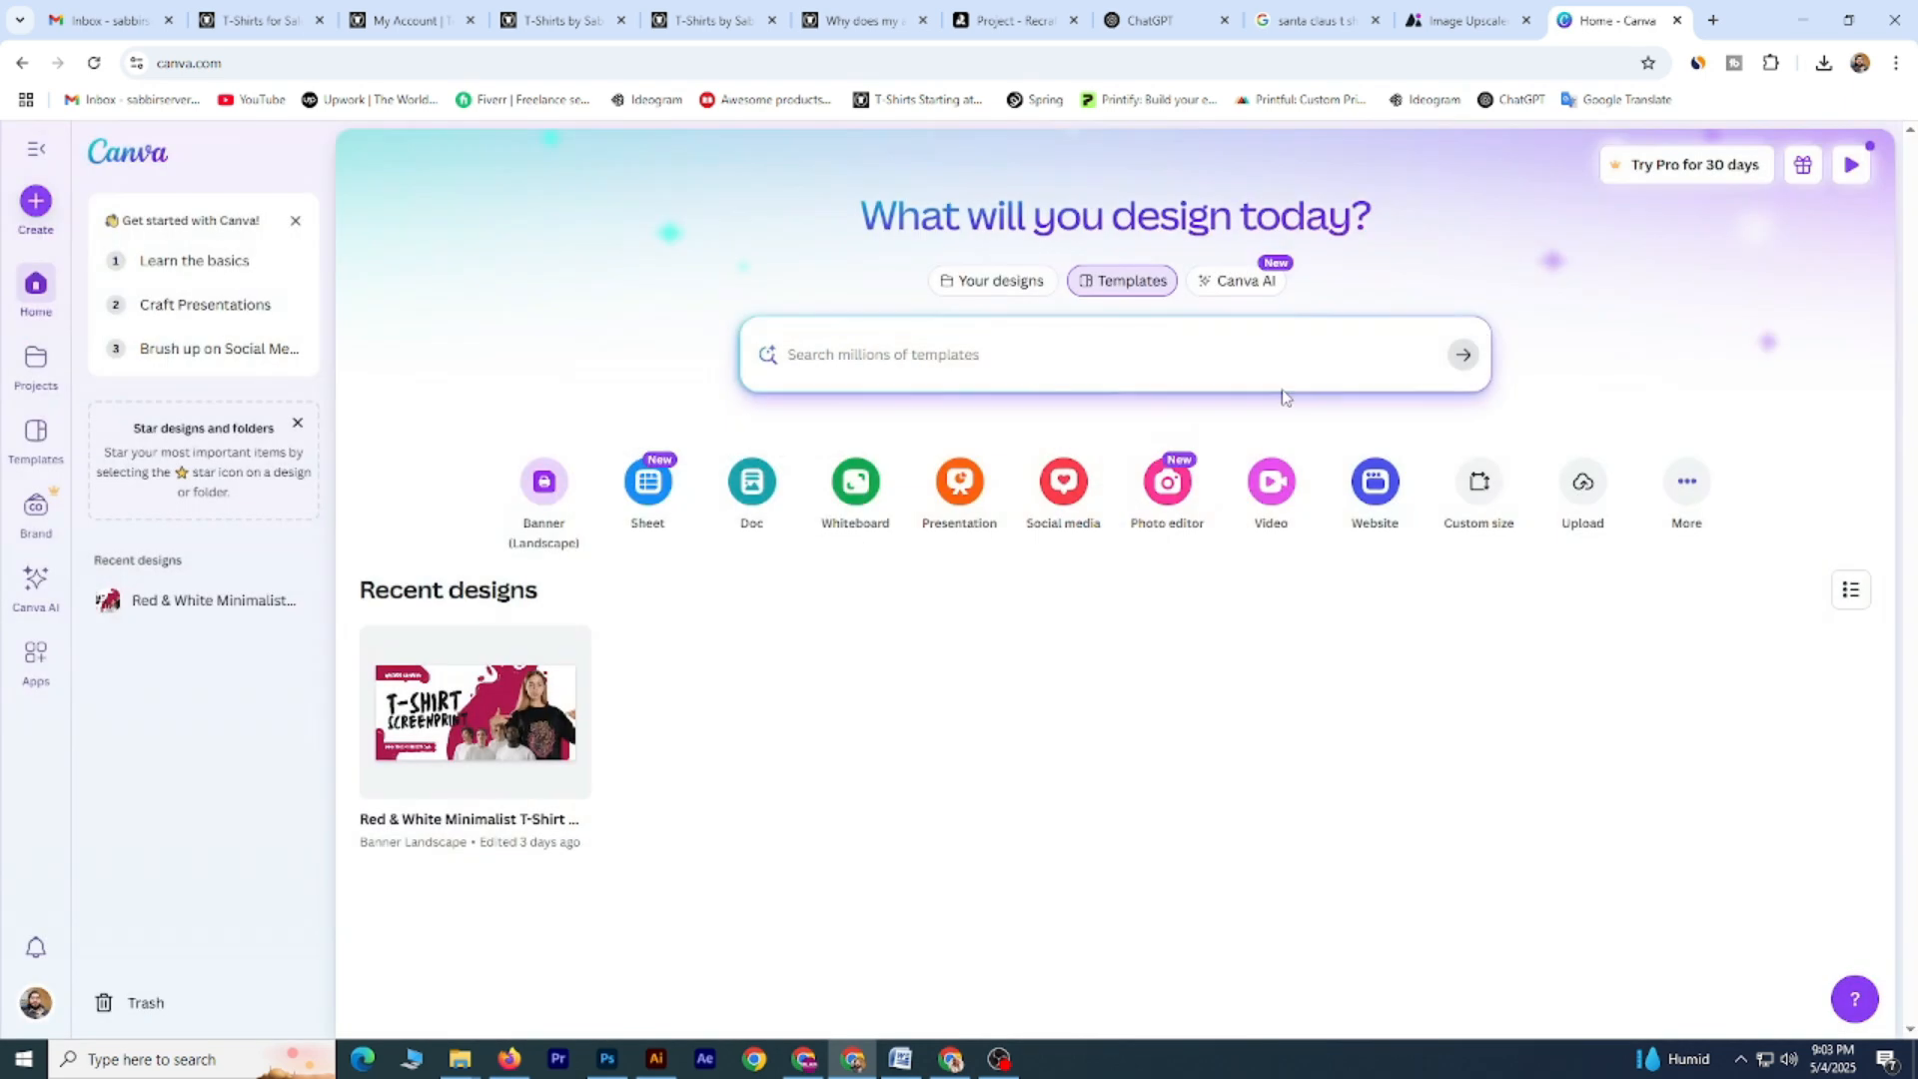
Copy the Store URL Slug from the TeePublic store settings.
{"action": "left_click", "coordinate": [407, 20]}
{"action": "left_click_drag", "start_coordinate": [750, 510], "coordinate": [611, 525]}
{"action": "key", "text": "ctrl+c"}
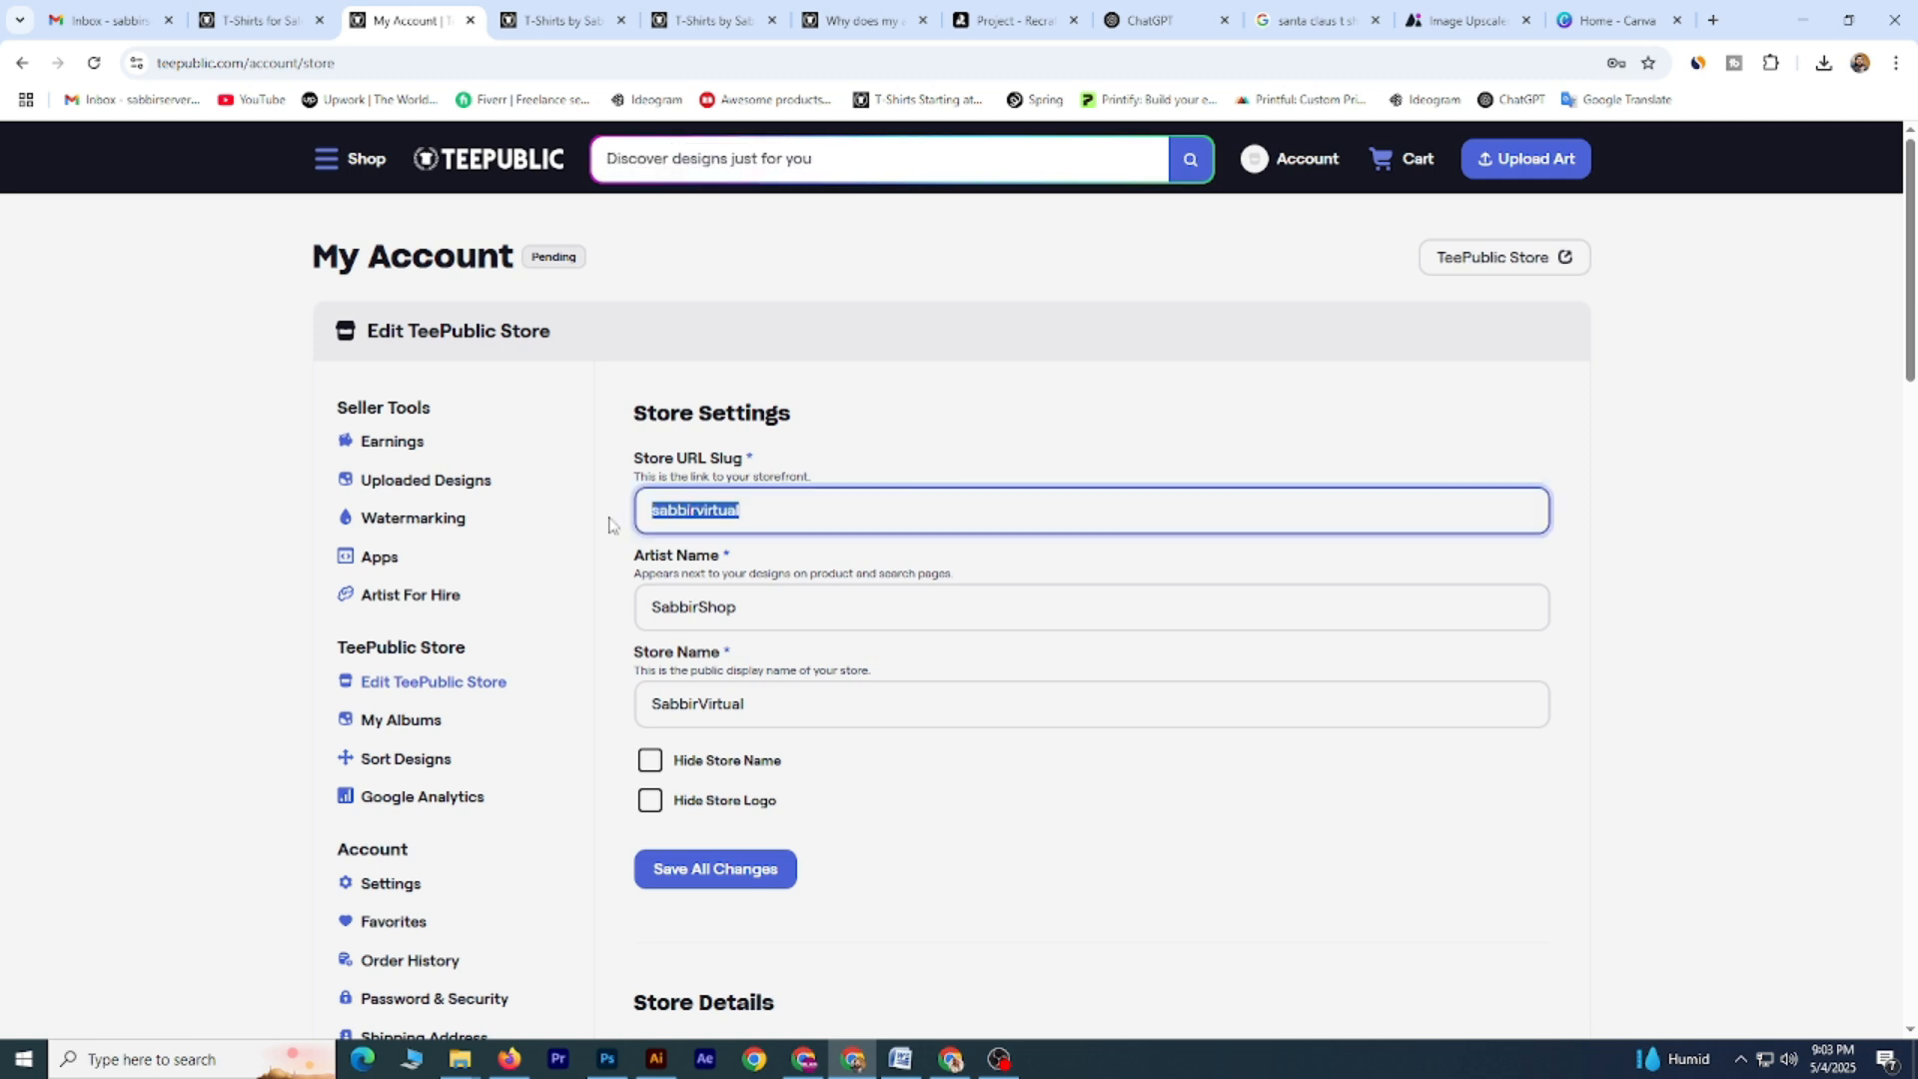
Switch to Canva and search its templates for "logo graphic design".
{"action": "left_click", "coordinate": [1627, 22]}
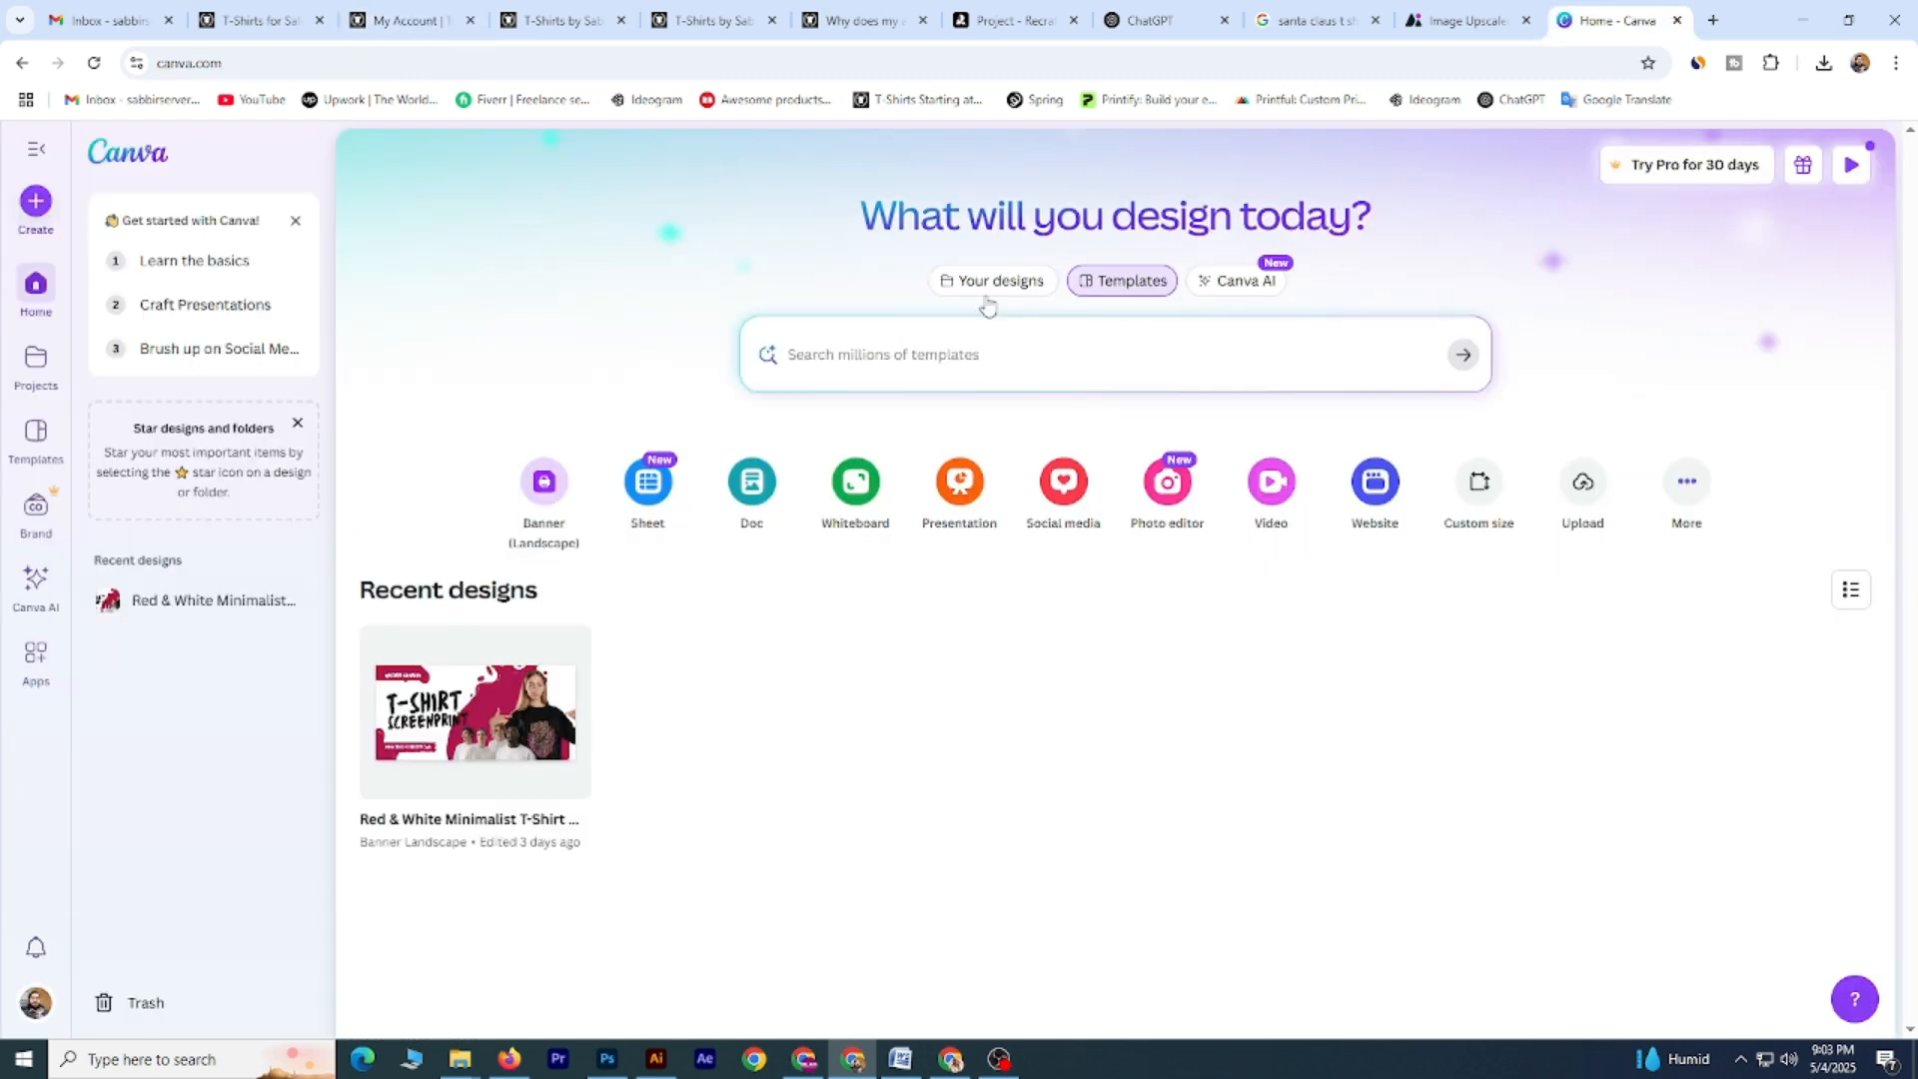
{"action": "left_click", "coordinate": [926, 346]}
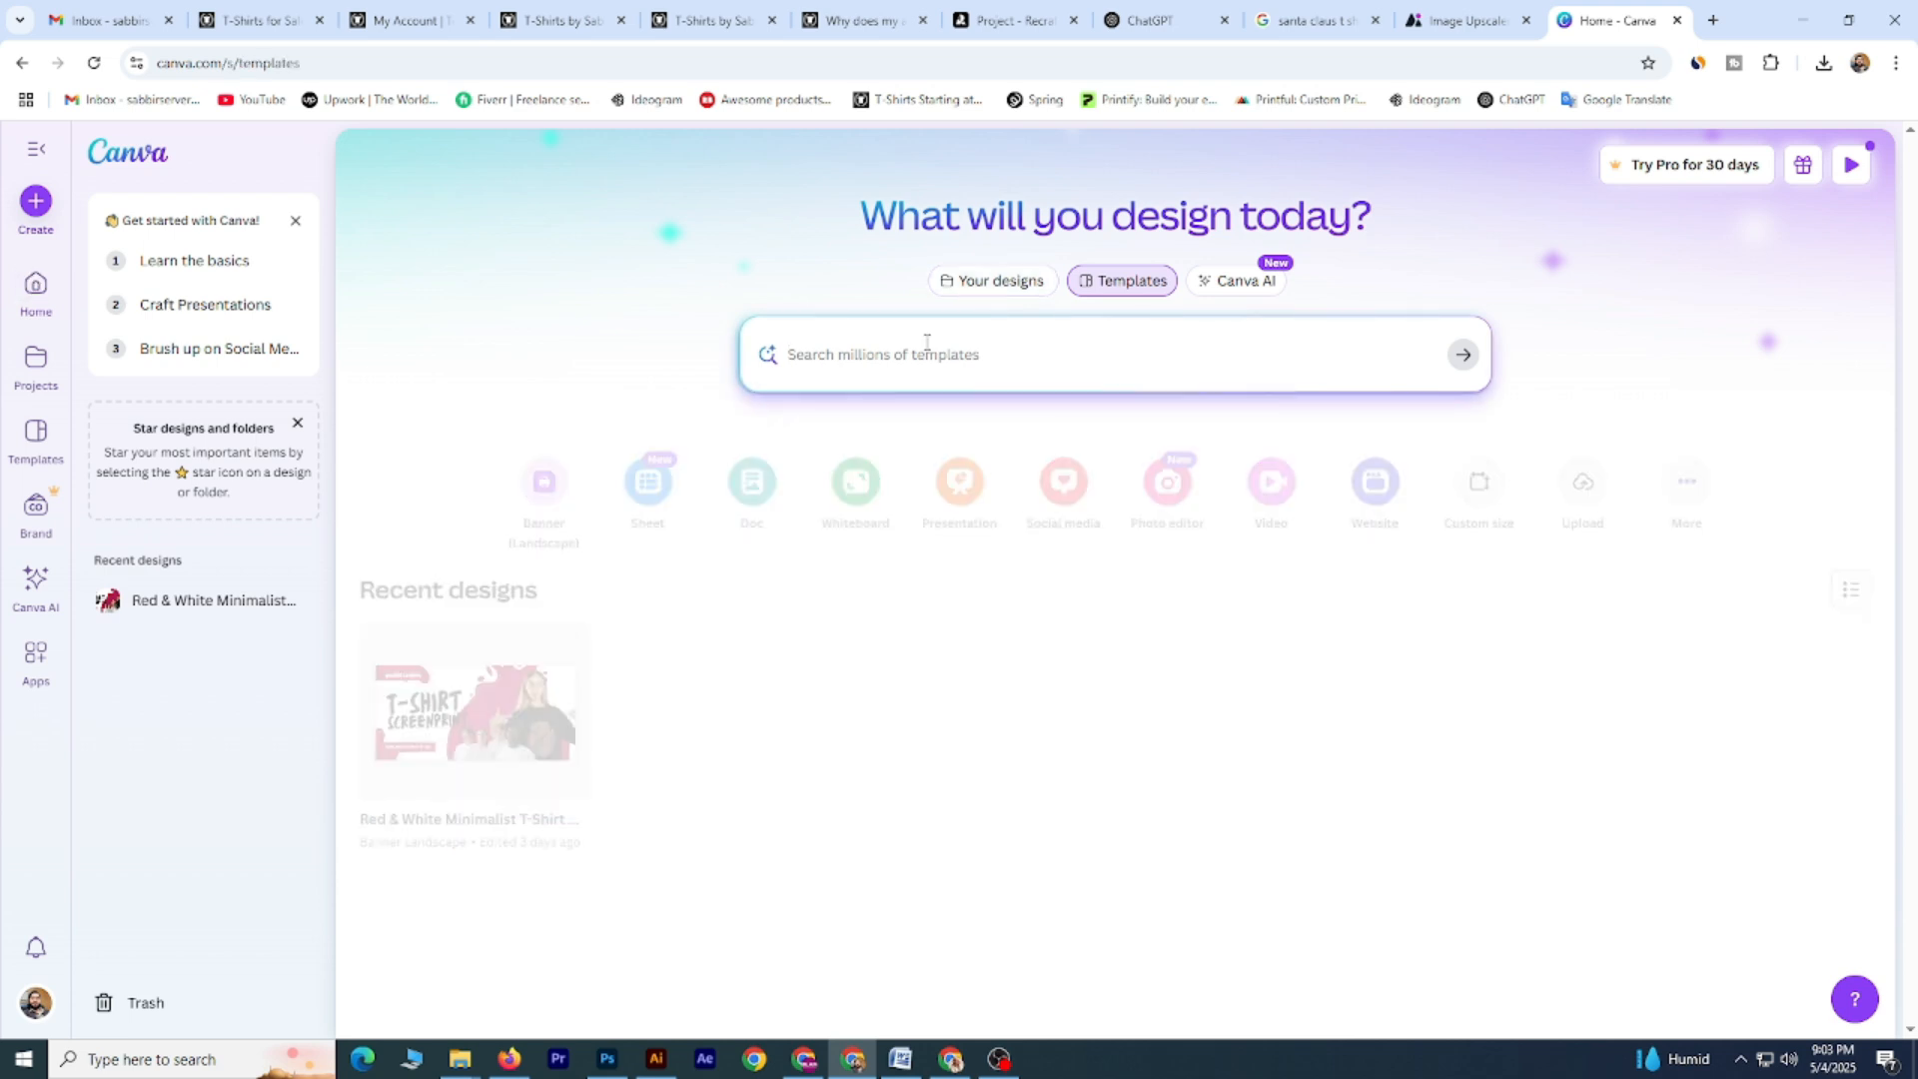
{"action": "type", "text": "logo graphic design"}
{"action": "key", "text": "Return"}
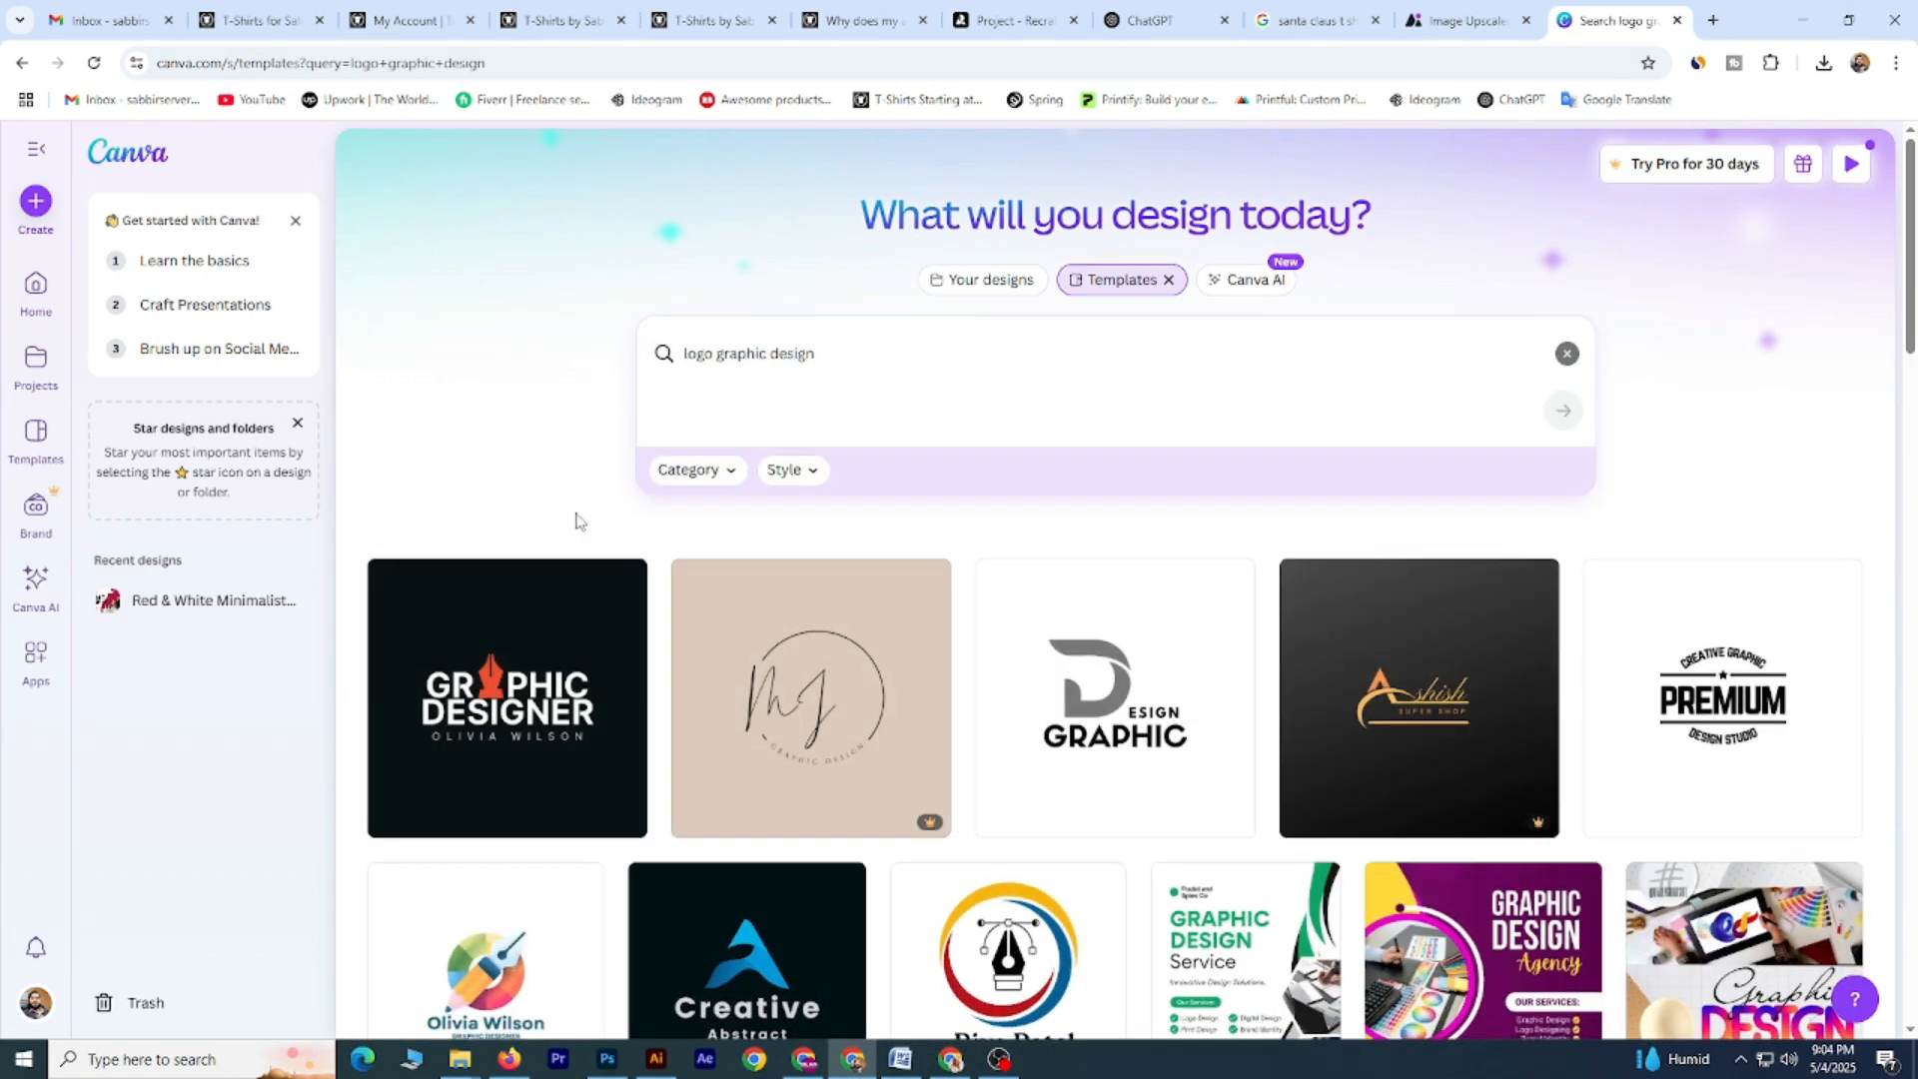
Browse the logo template results and open the "A letter Logo design" template ("Creative Abstract") for customizing.
{"action": "scroll", "coordinate": [950, 526], "scroll_direction": "down", "scroll_amount": 2}
{"action": "scroll", "coordinate": [1014, 690], "scroll_direction": "down", "scroll_amount": 1}
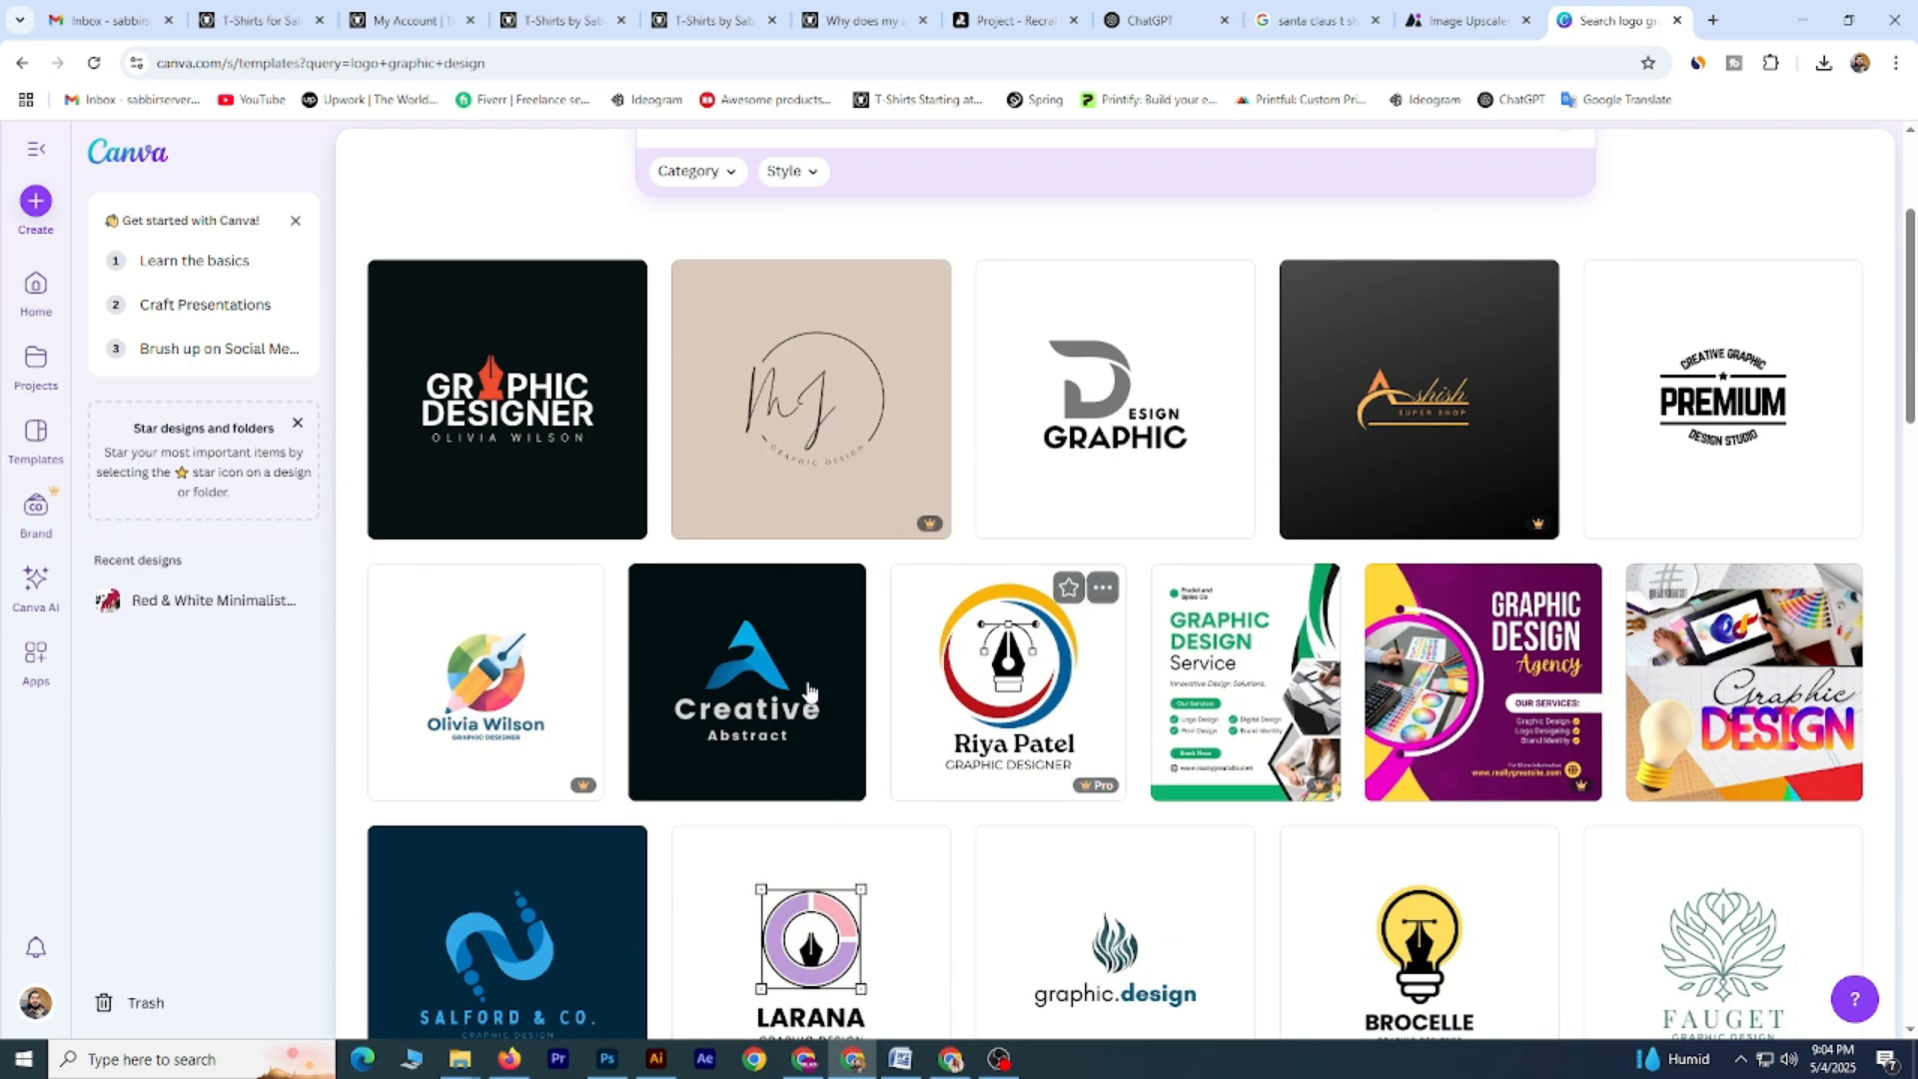
{"action": "scroll", "coordinate": [1599, 599], "scroll_direction": "down", "scroll_amount": 3}
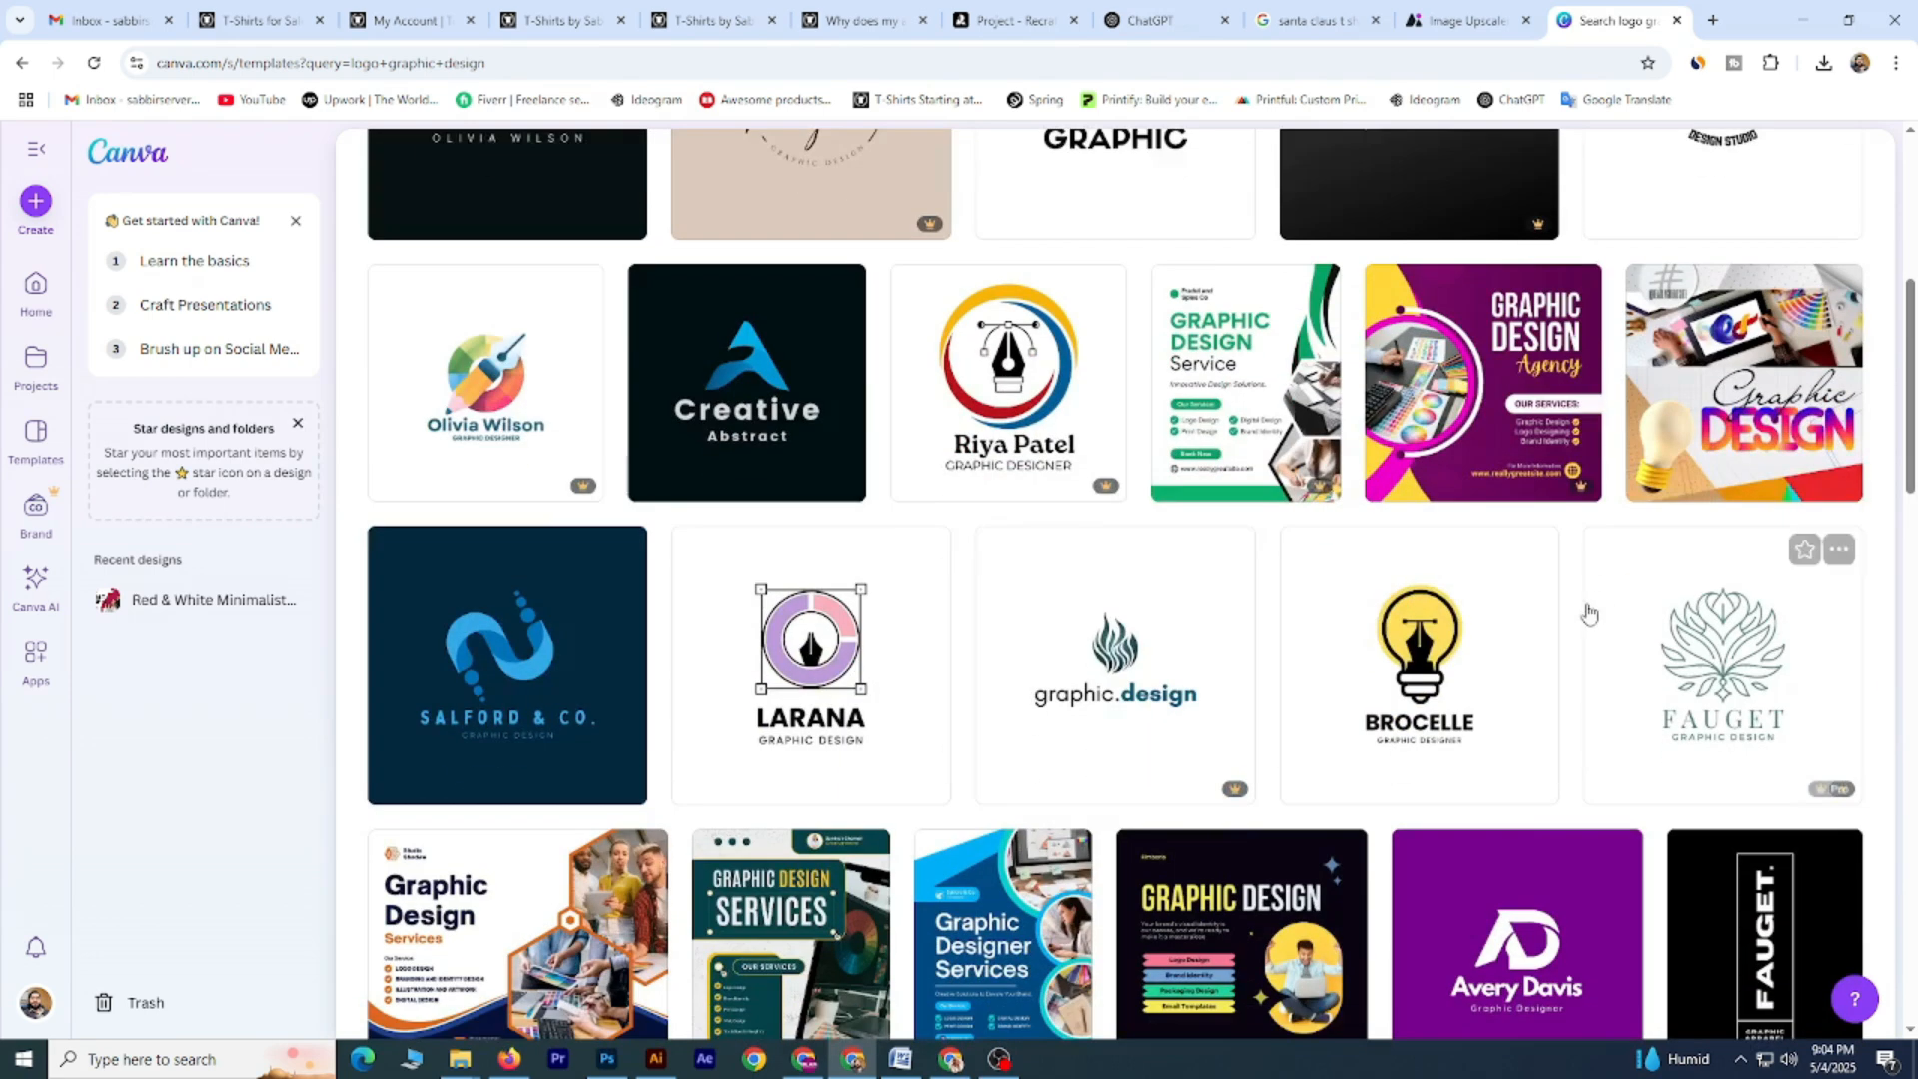
{"action": "scroll", "coordinate": [1588, 613], "scroll_direction": "down", "scroll_amount": 10}
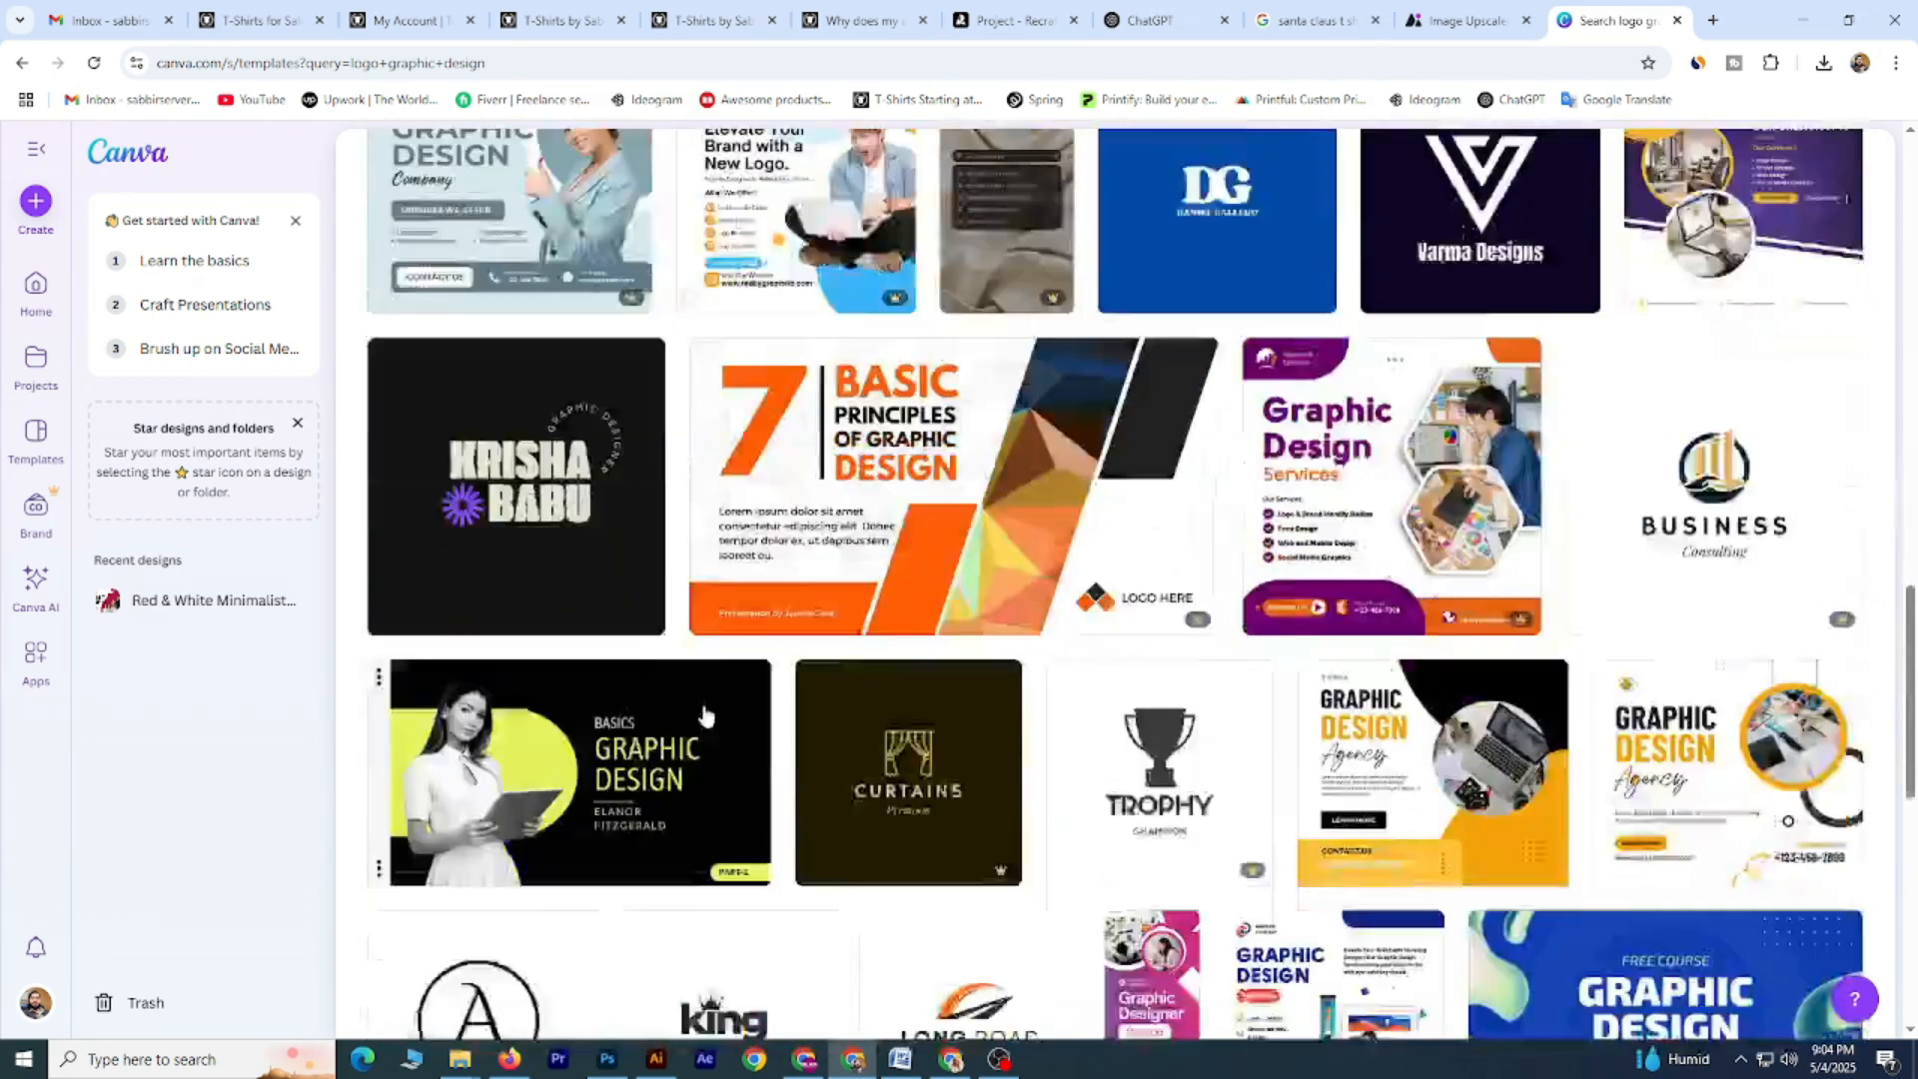
{"action": "scroll", "coordinate": [705, 713], "scroll_direction": "down", "scroll_amount": 4}
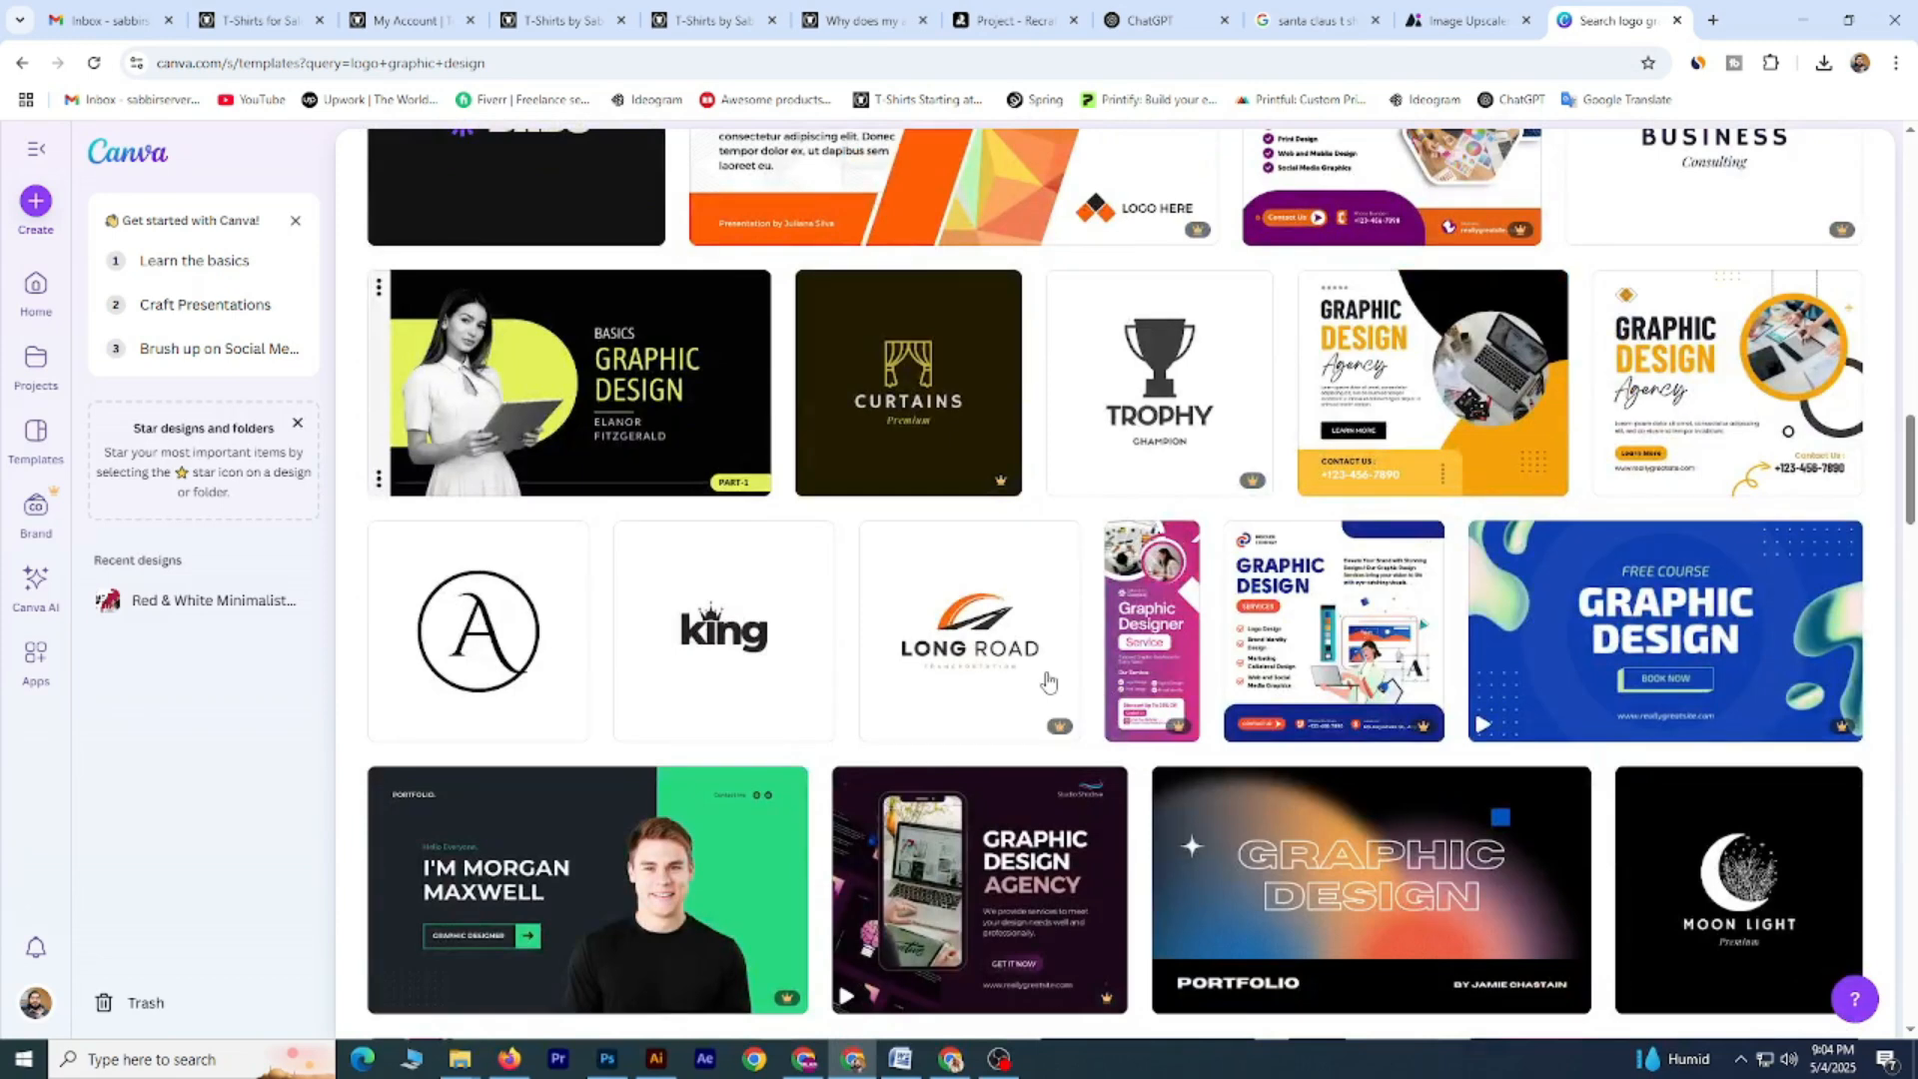
{"action": "scroll", "coordinate": [1745, 716], "scroll_direction": "down", "scroll_amount": 5}
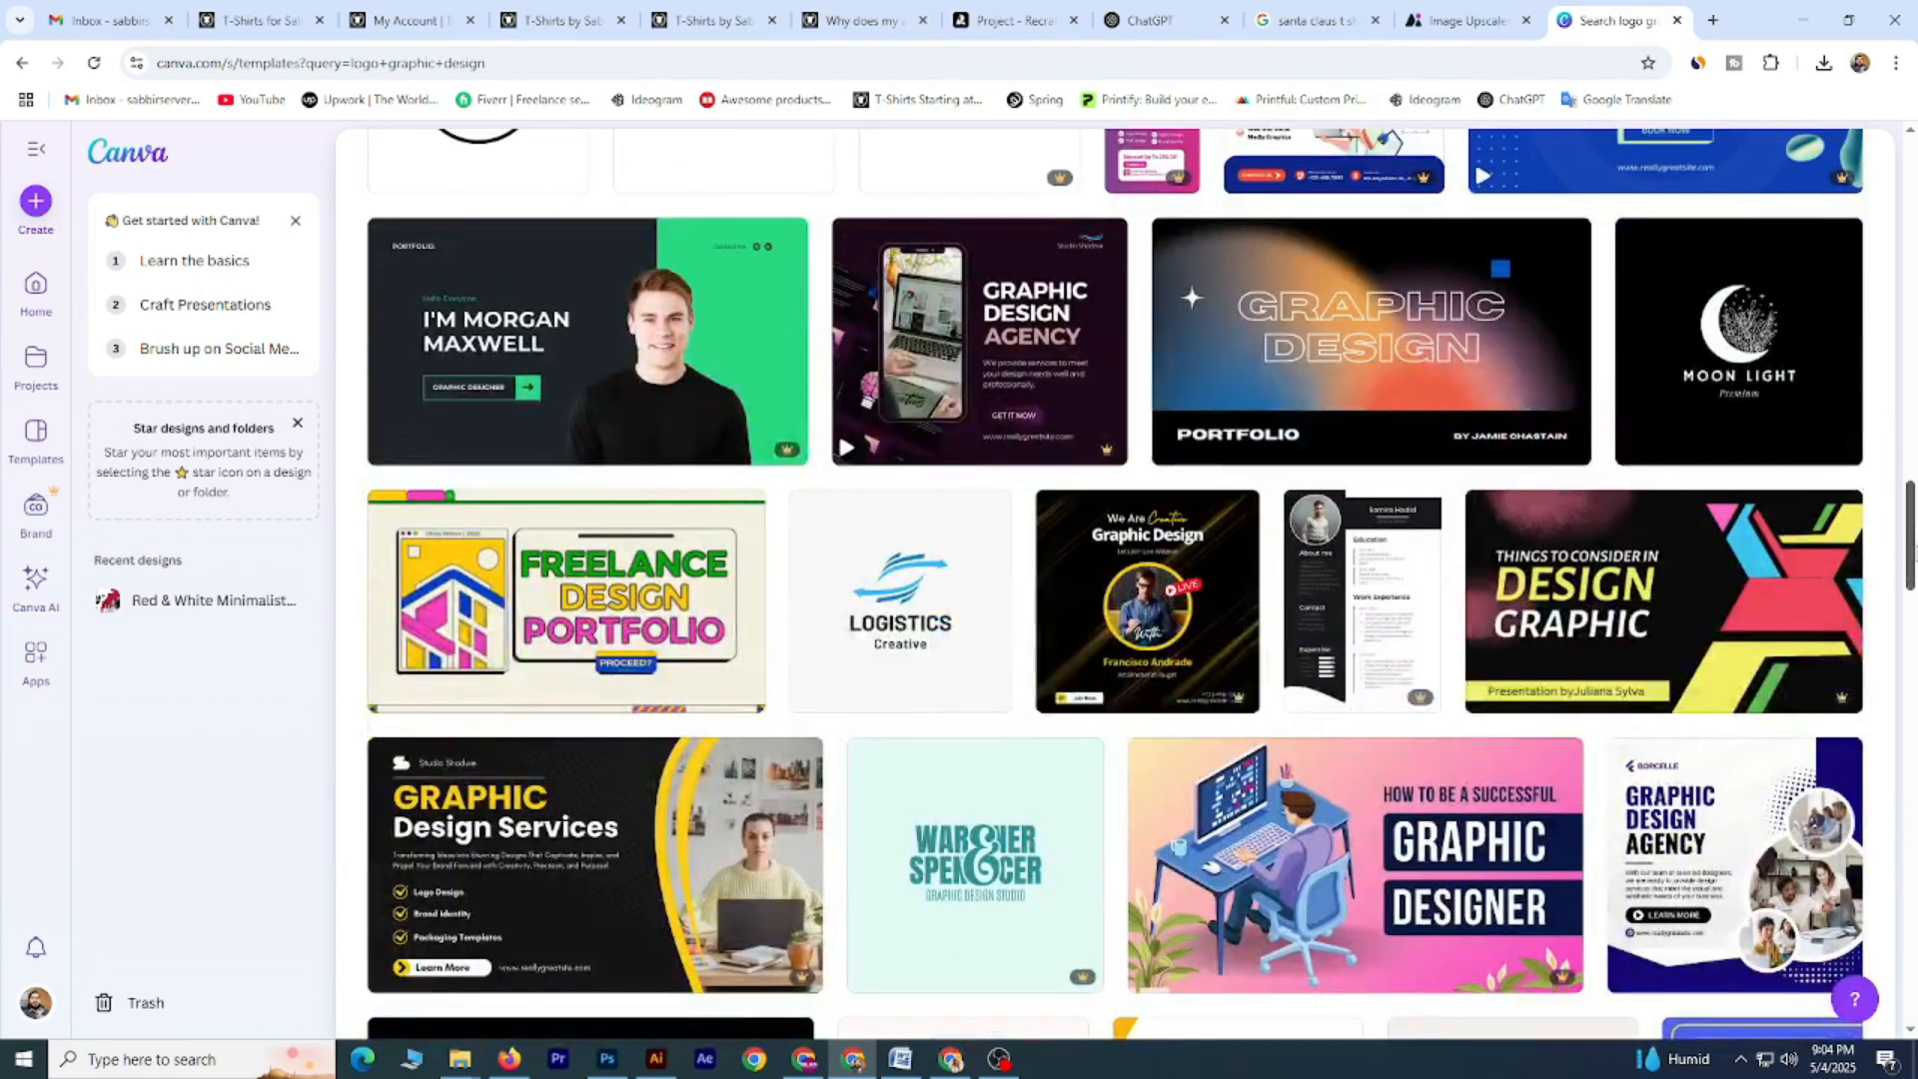
{"action": "scroll", "coordinate": [1116, 585], "scroll_direction": "up", "scroll_amount": 14}
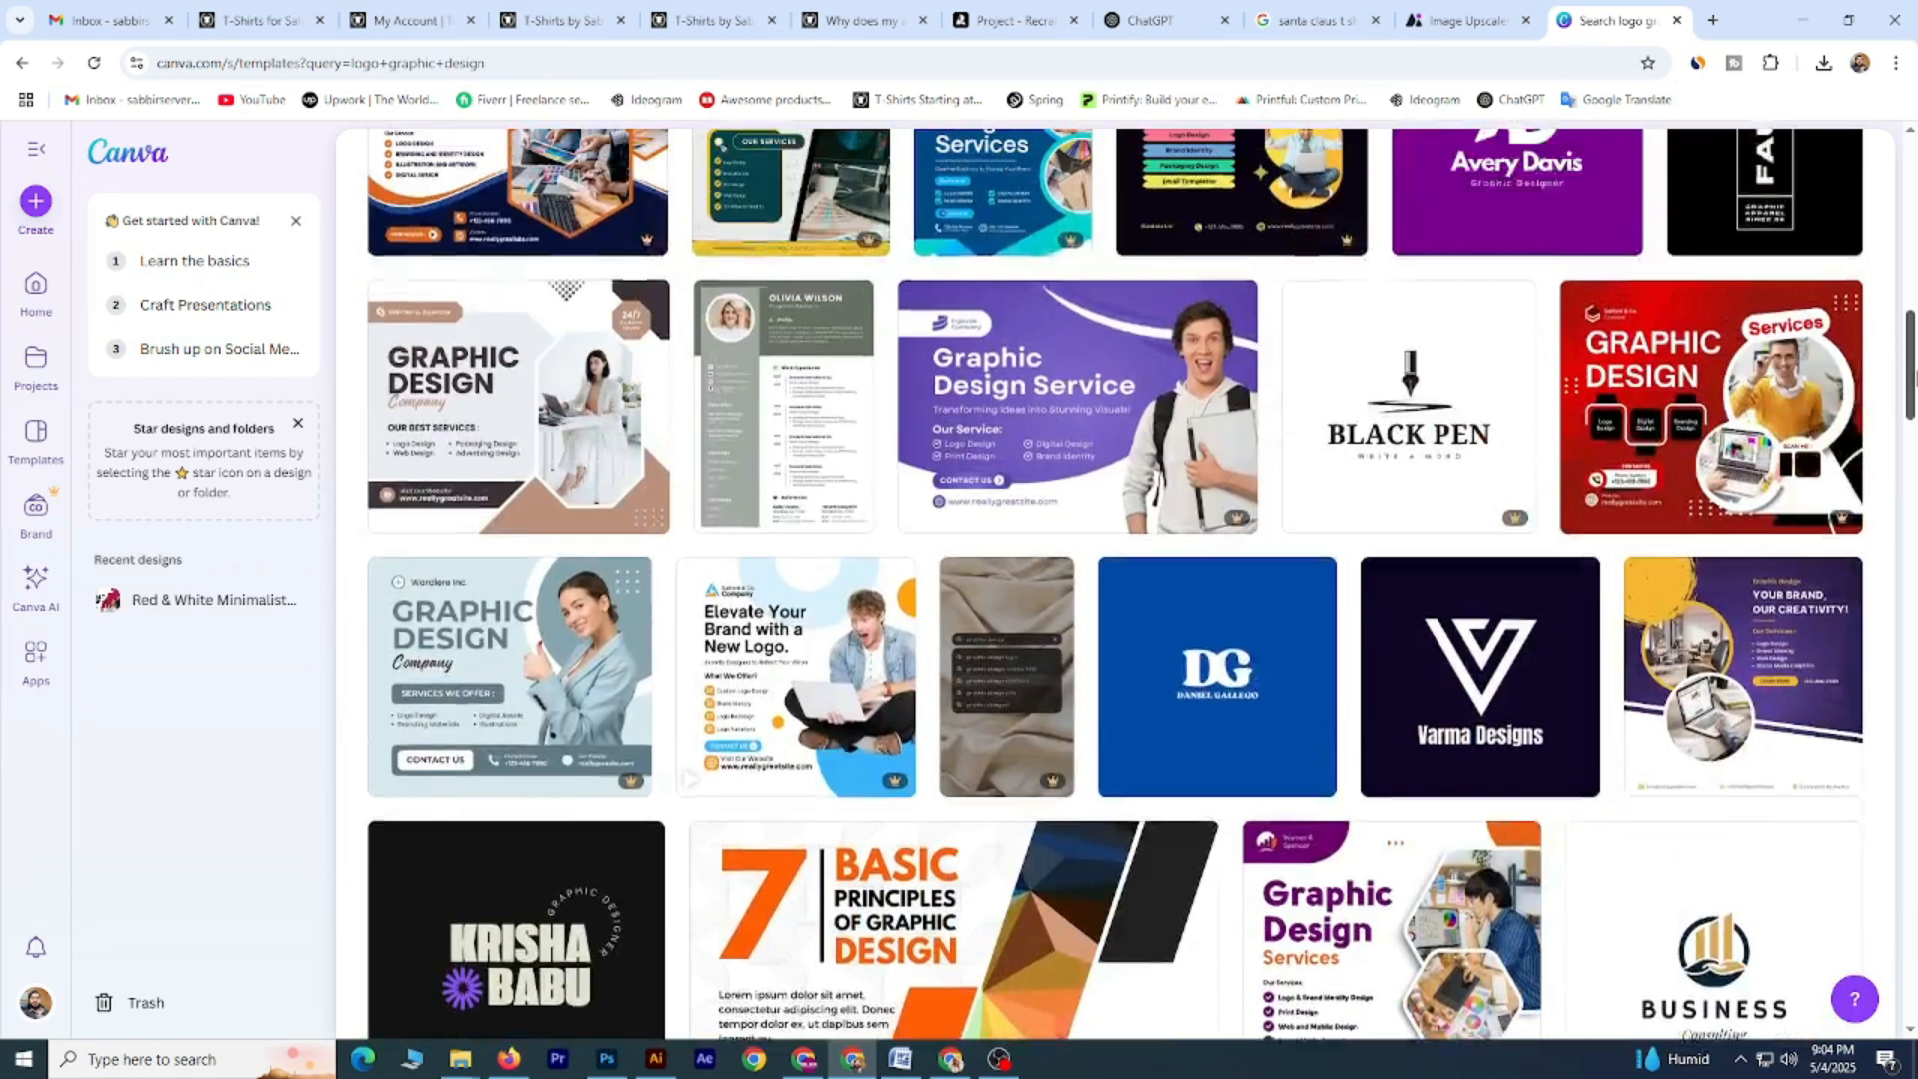
{"action": "left_click_drag", "start_coordinate": [1914, 377], "coordinate": [1912, 213]}
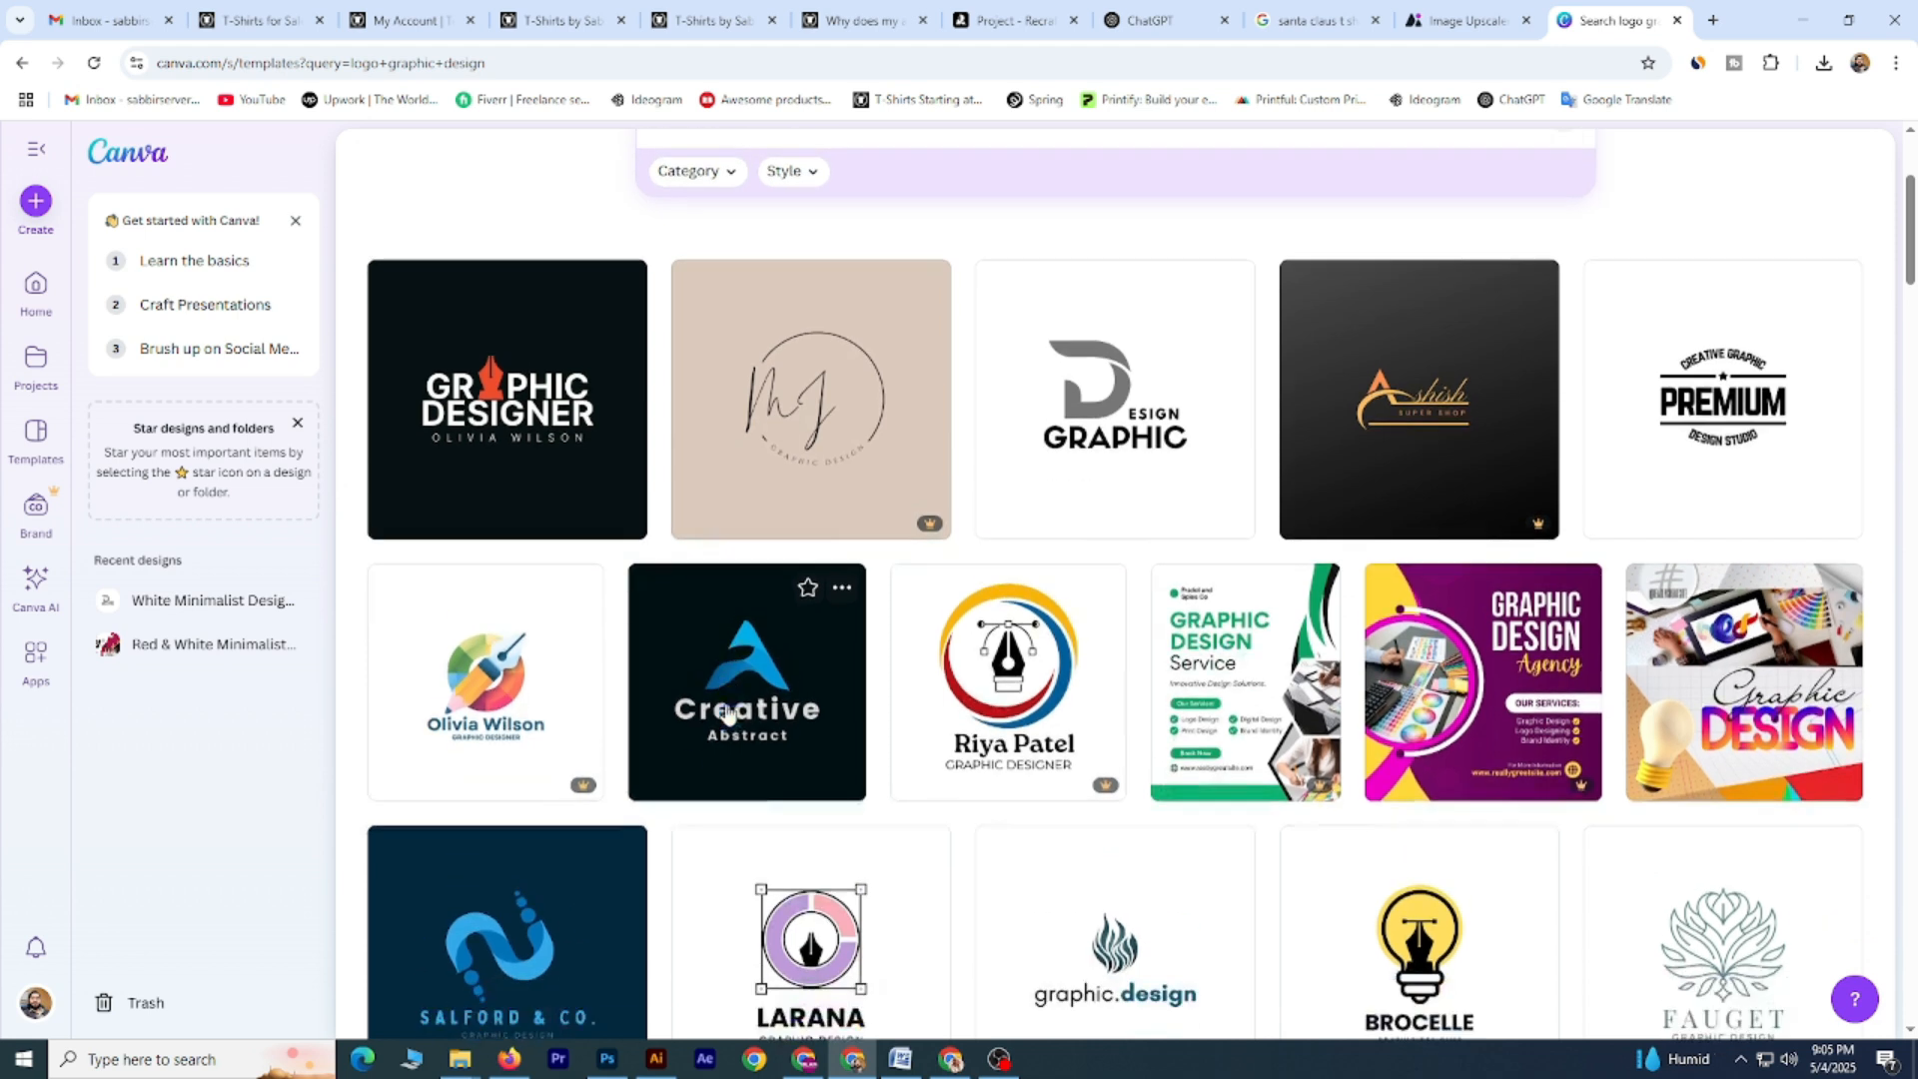
{"action": "left_click", "coordinate": [769, 643]}
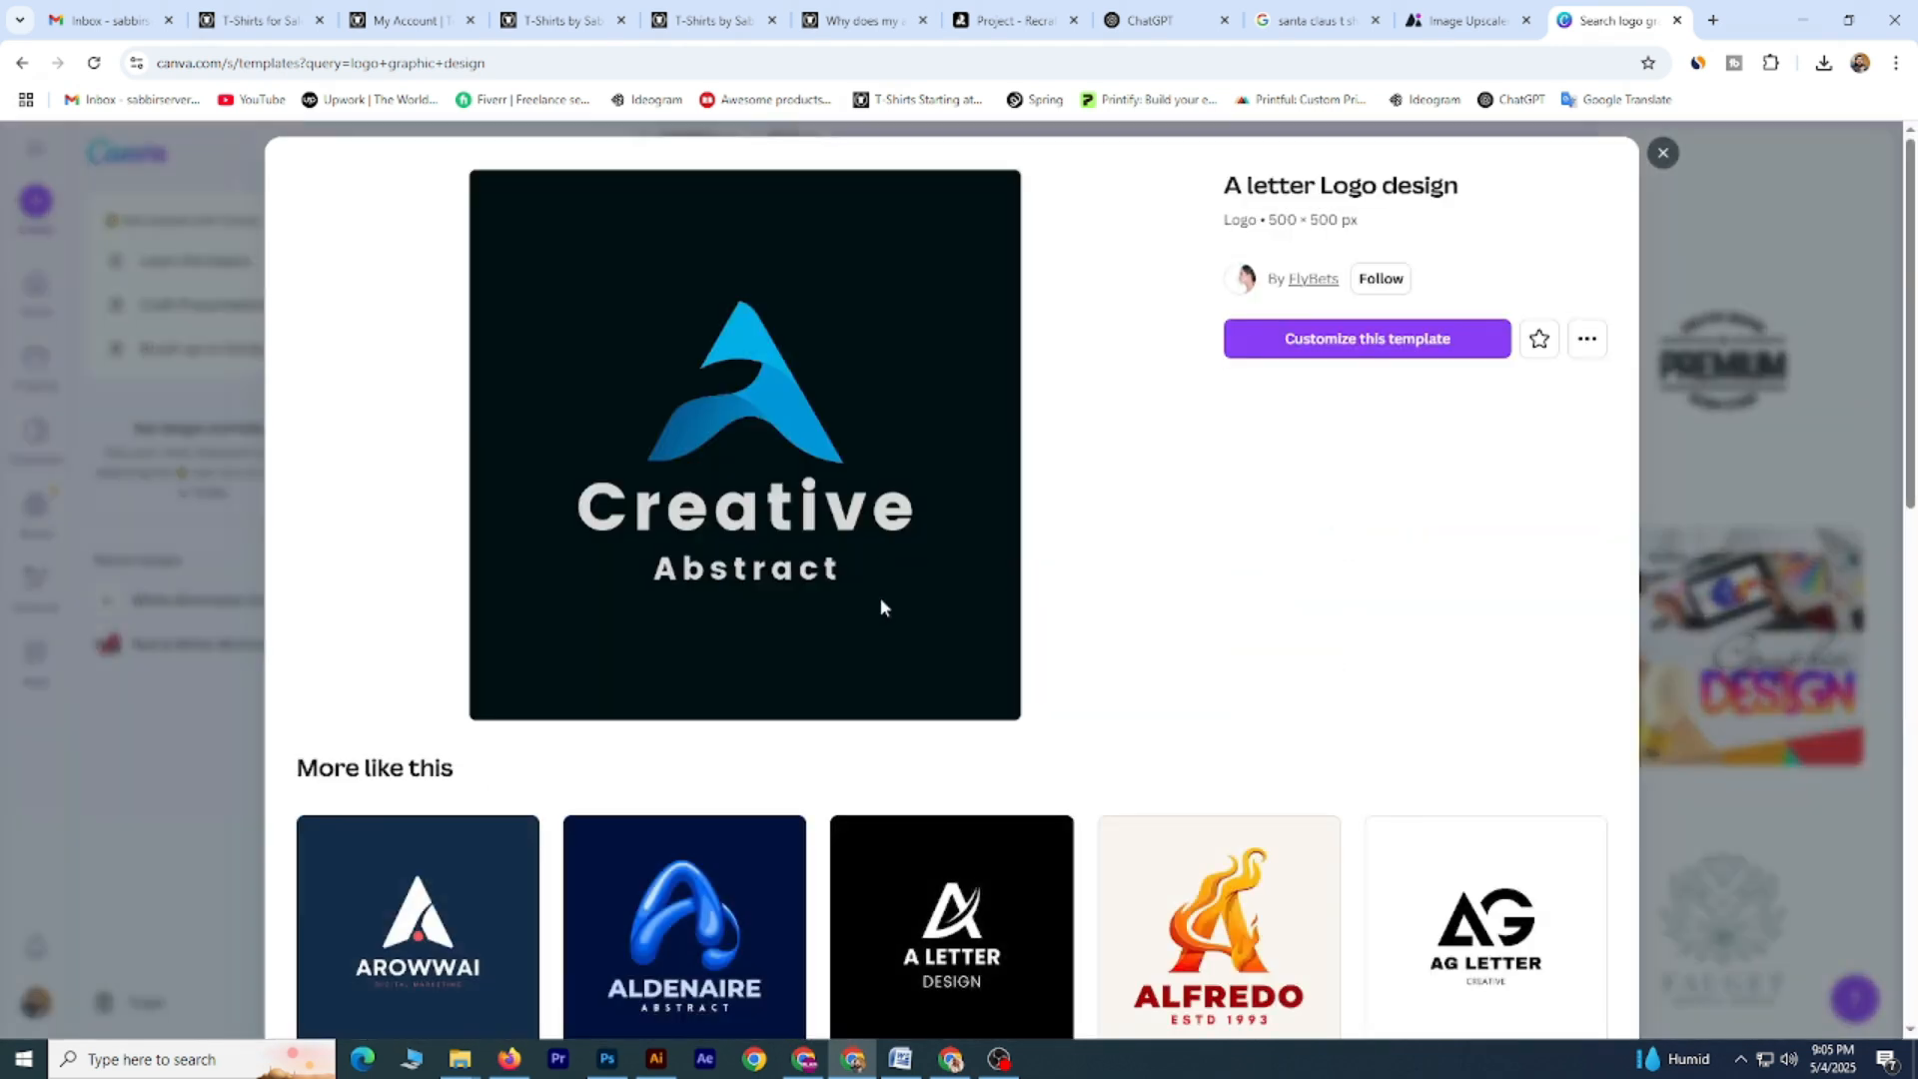
{"action": "left_click", "coordinate": [1454, 350]}
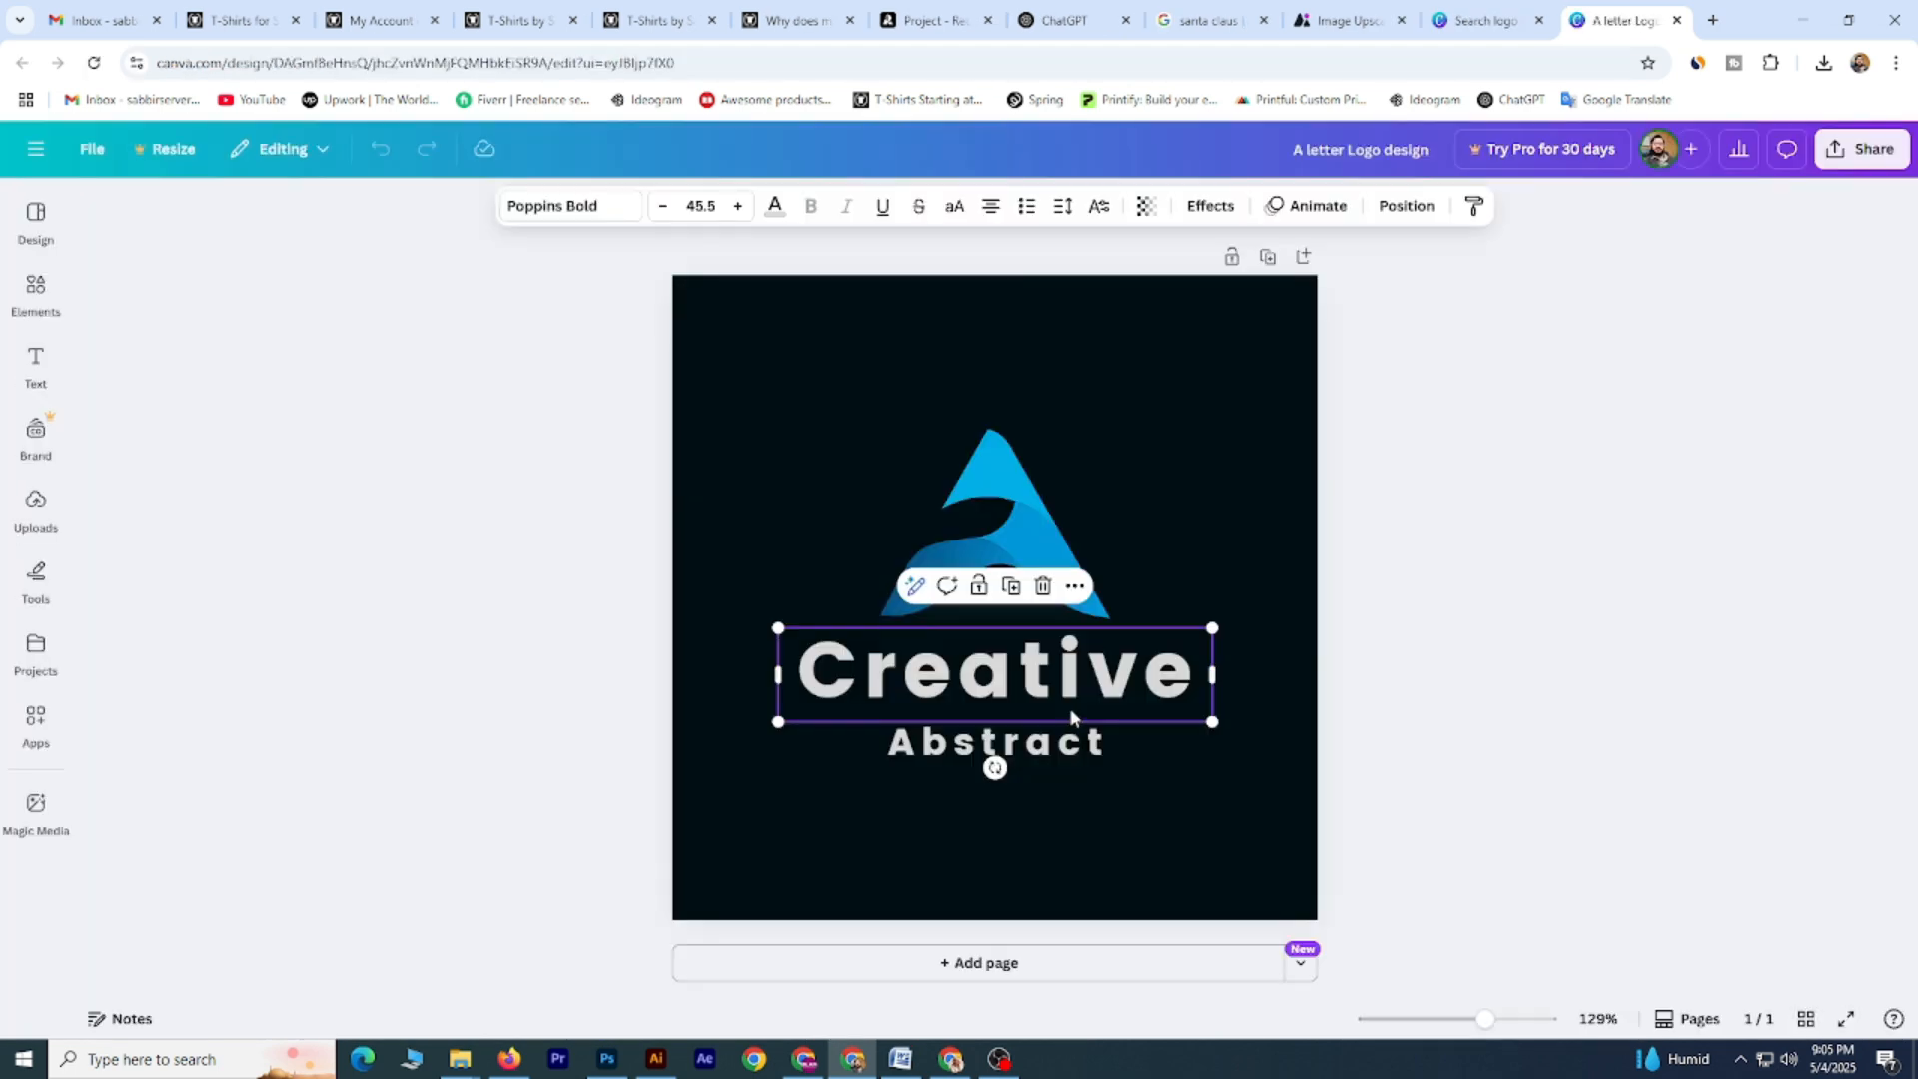
Replace the "Creative" heading with the first part of the copied store name and the "Abstract" line with "virtual".
{"action": "double_click", "coordinate": [1057, 693]}
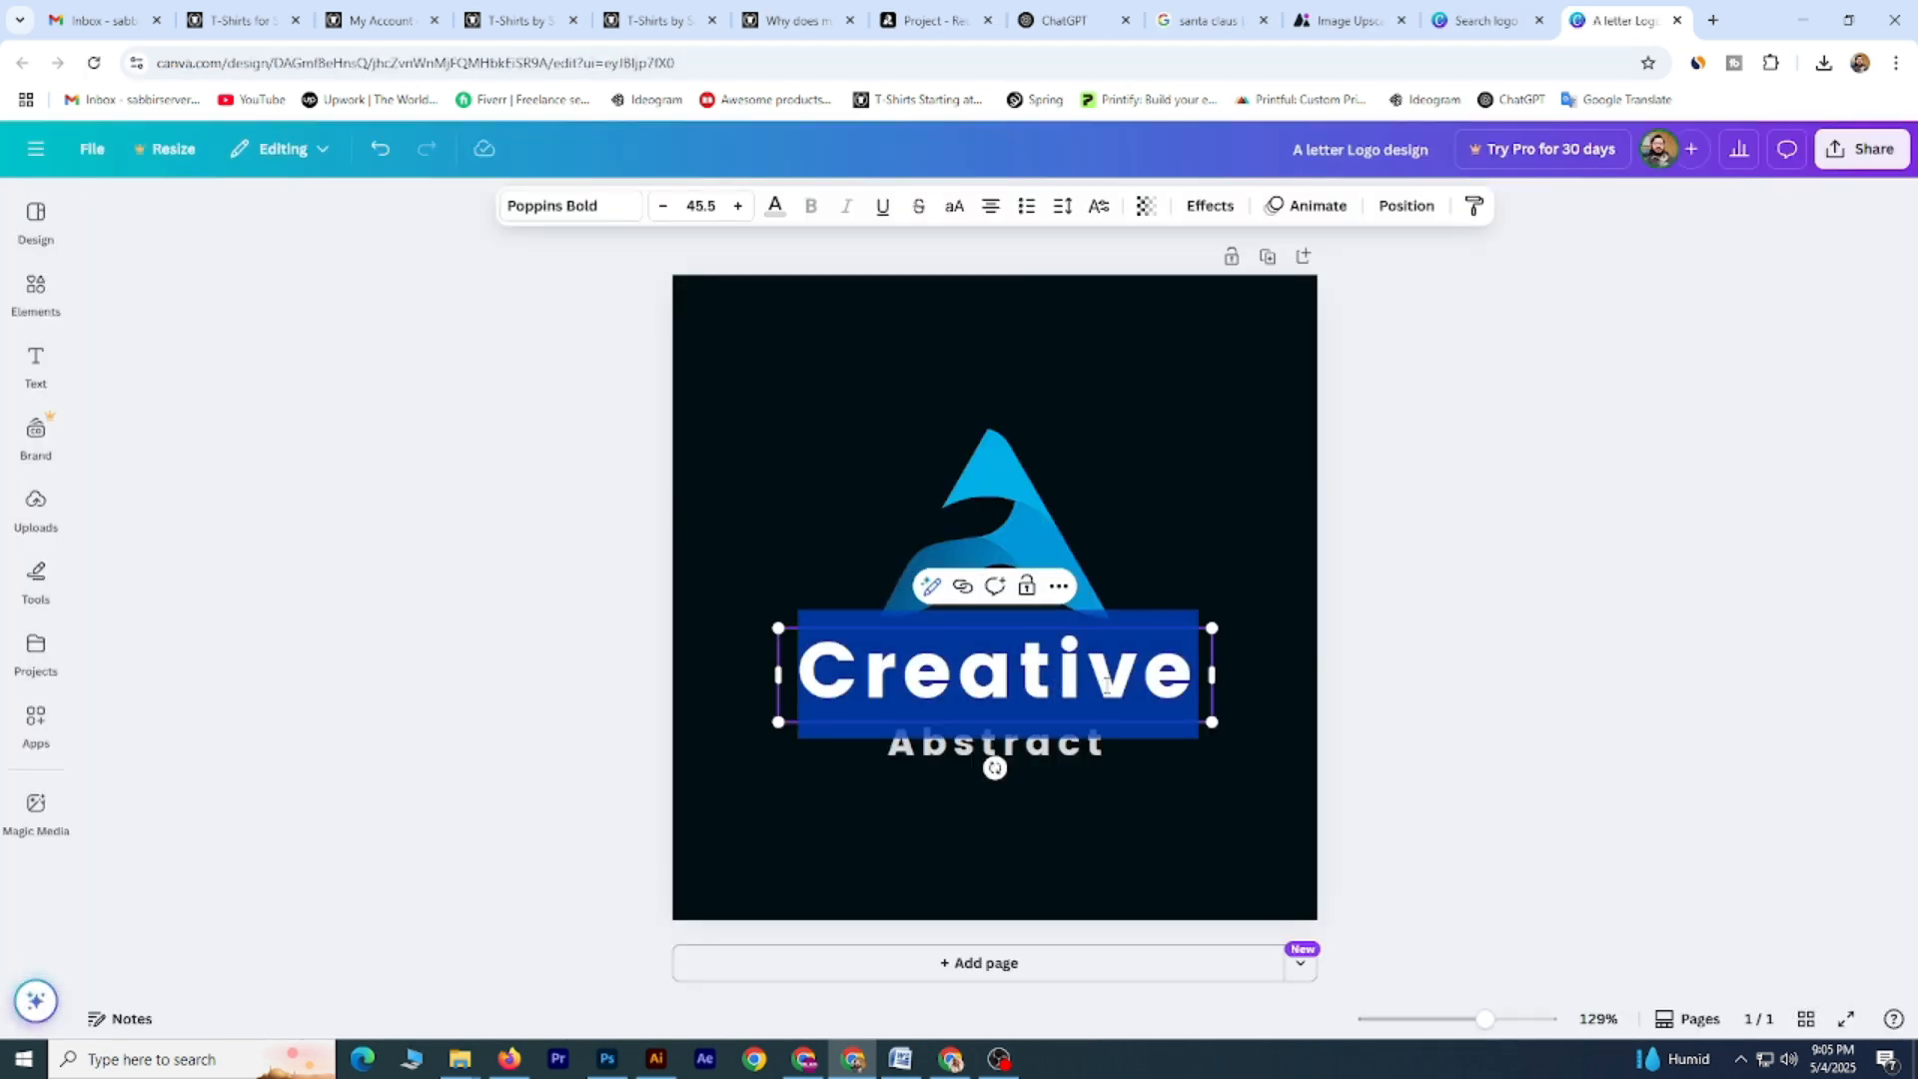
{"action": "key", "text": "ctrl+v"}
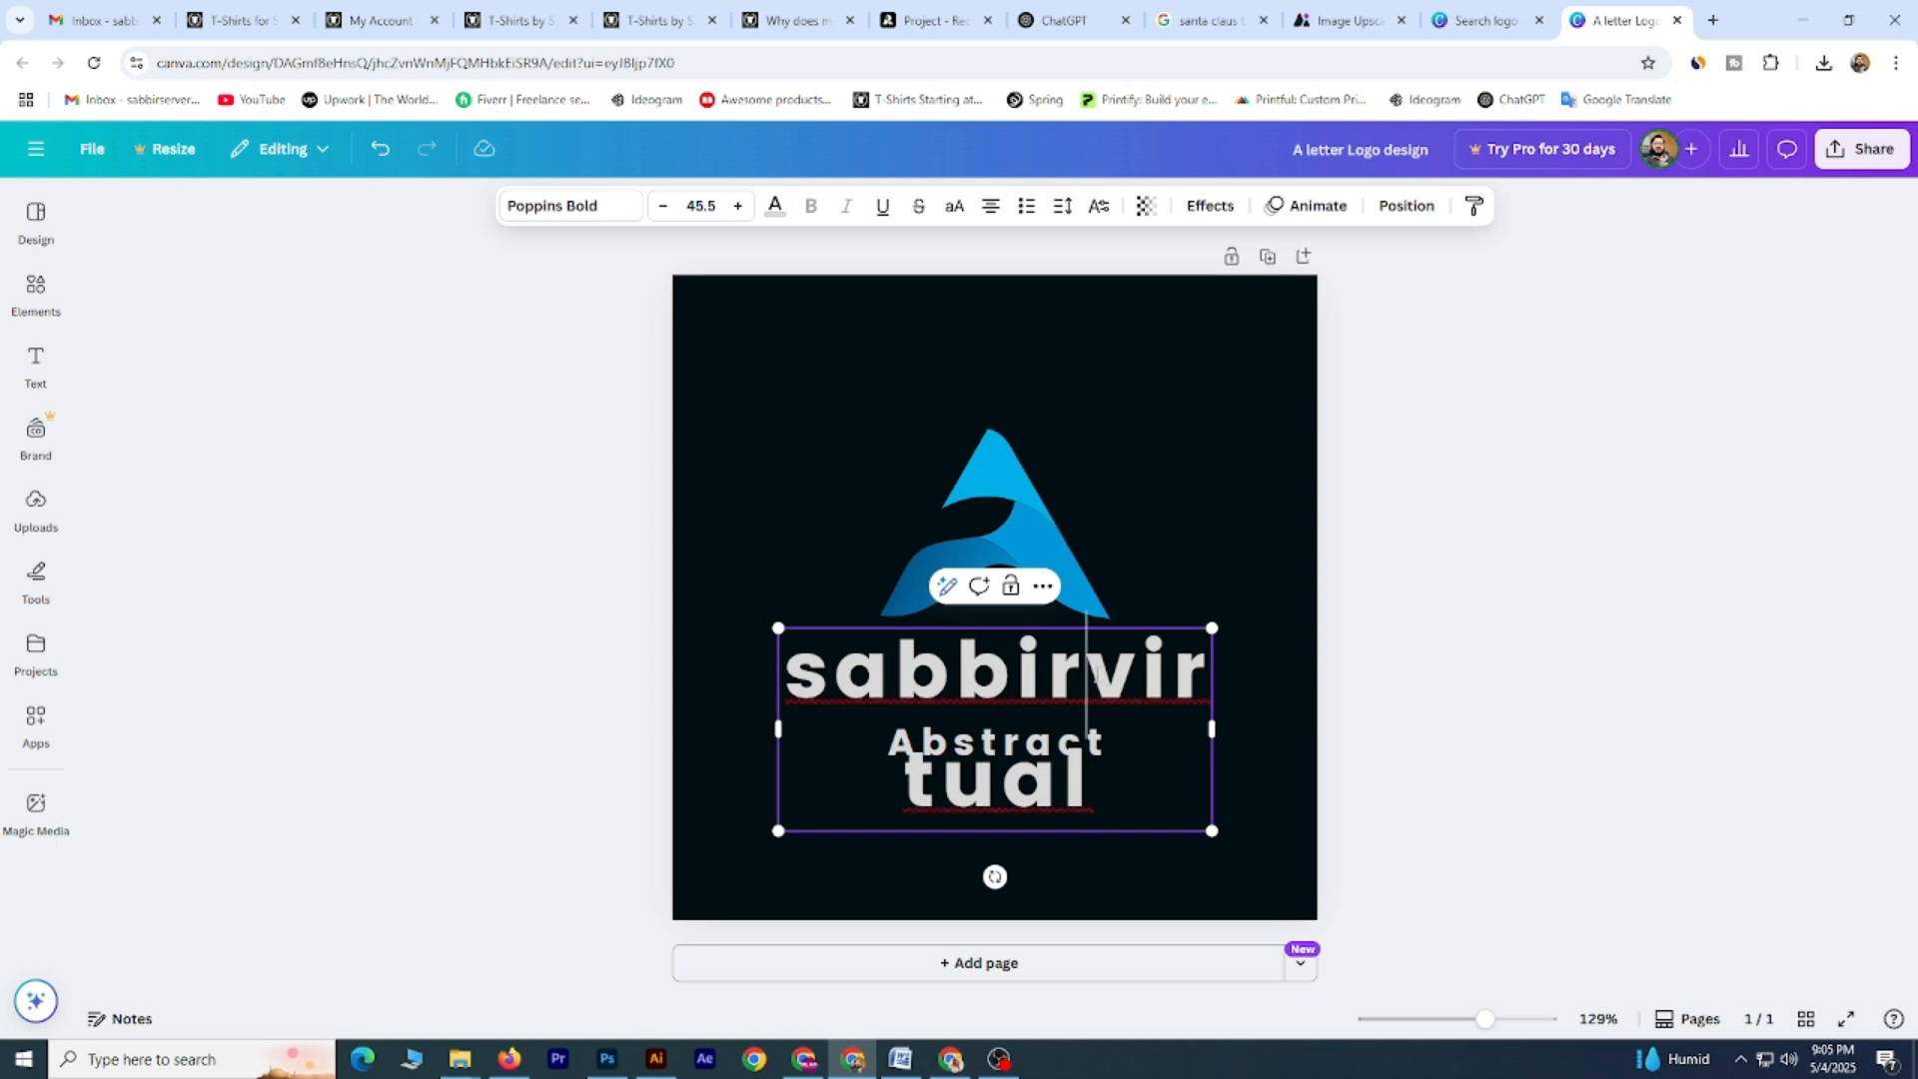
{"action": "left_click_drag", "start_coordinate": [1096, 676], "coordinate": [1140, 690]}
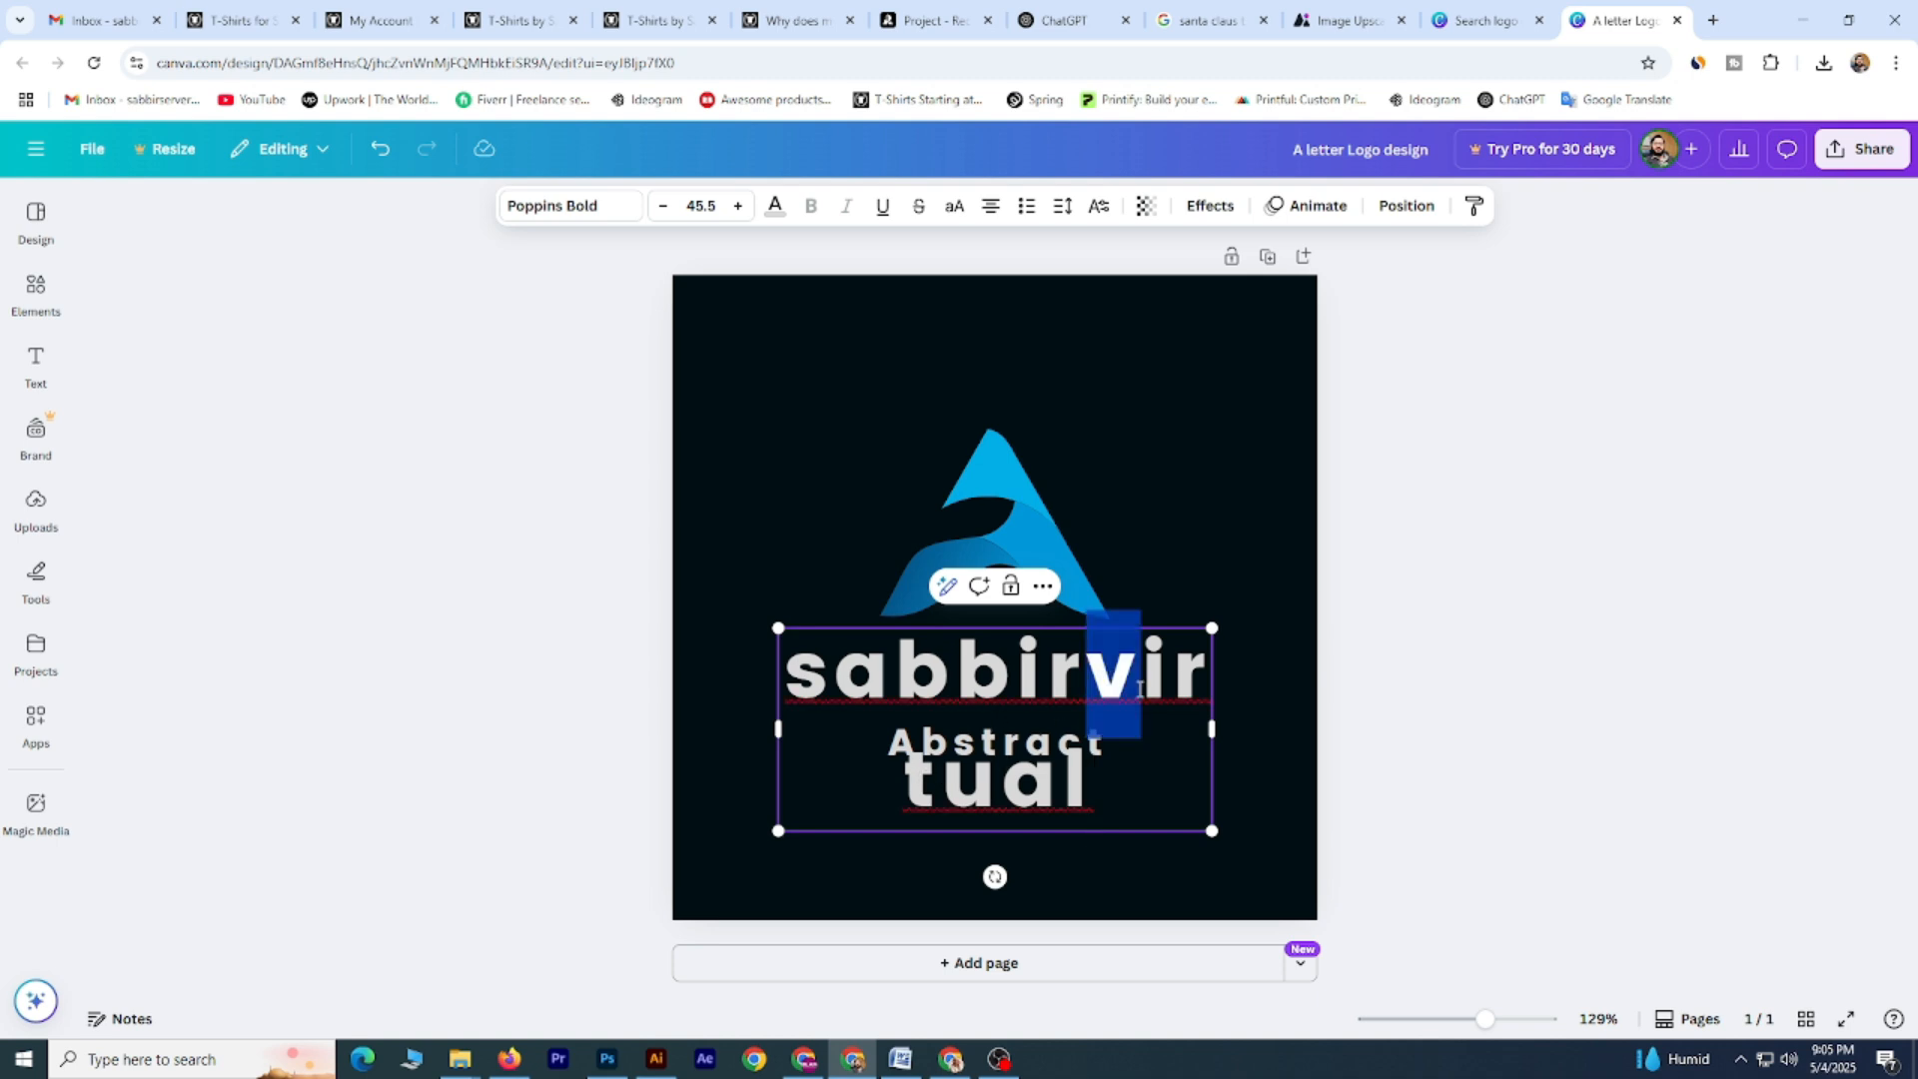
{"action": "left_click", "coordinate": [1074, 682]}
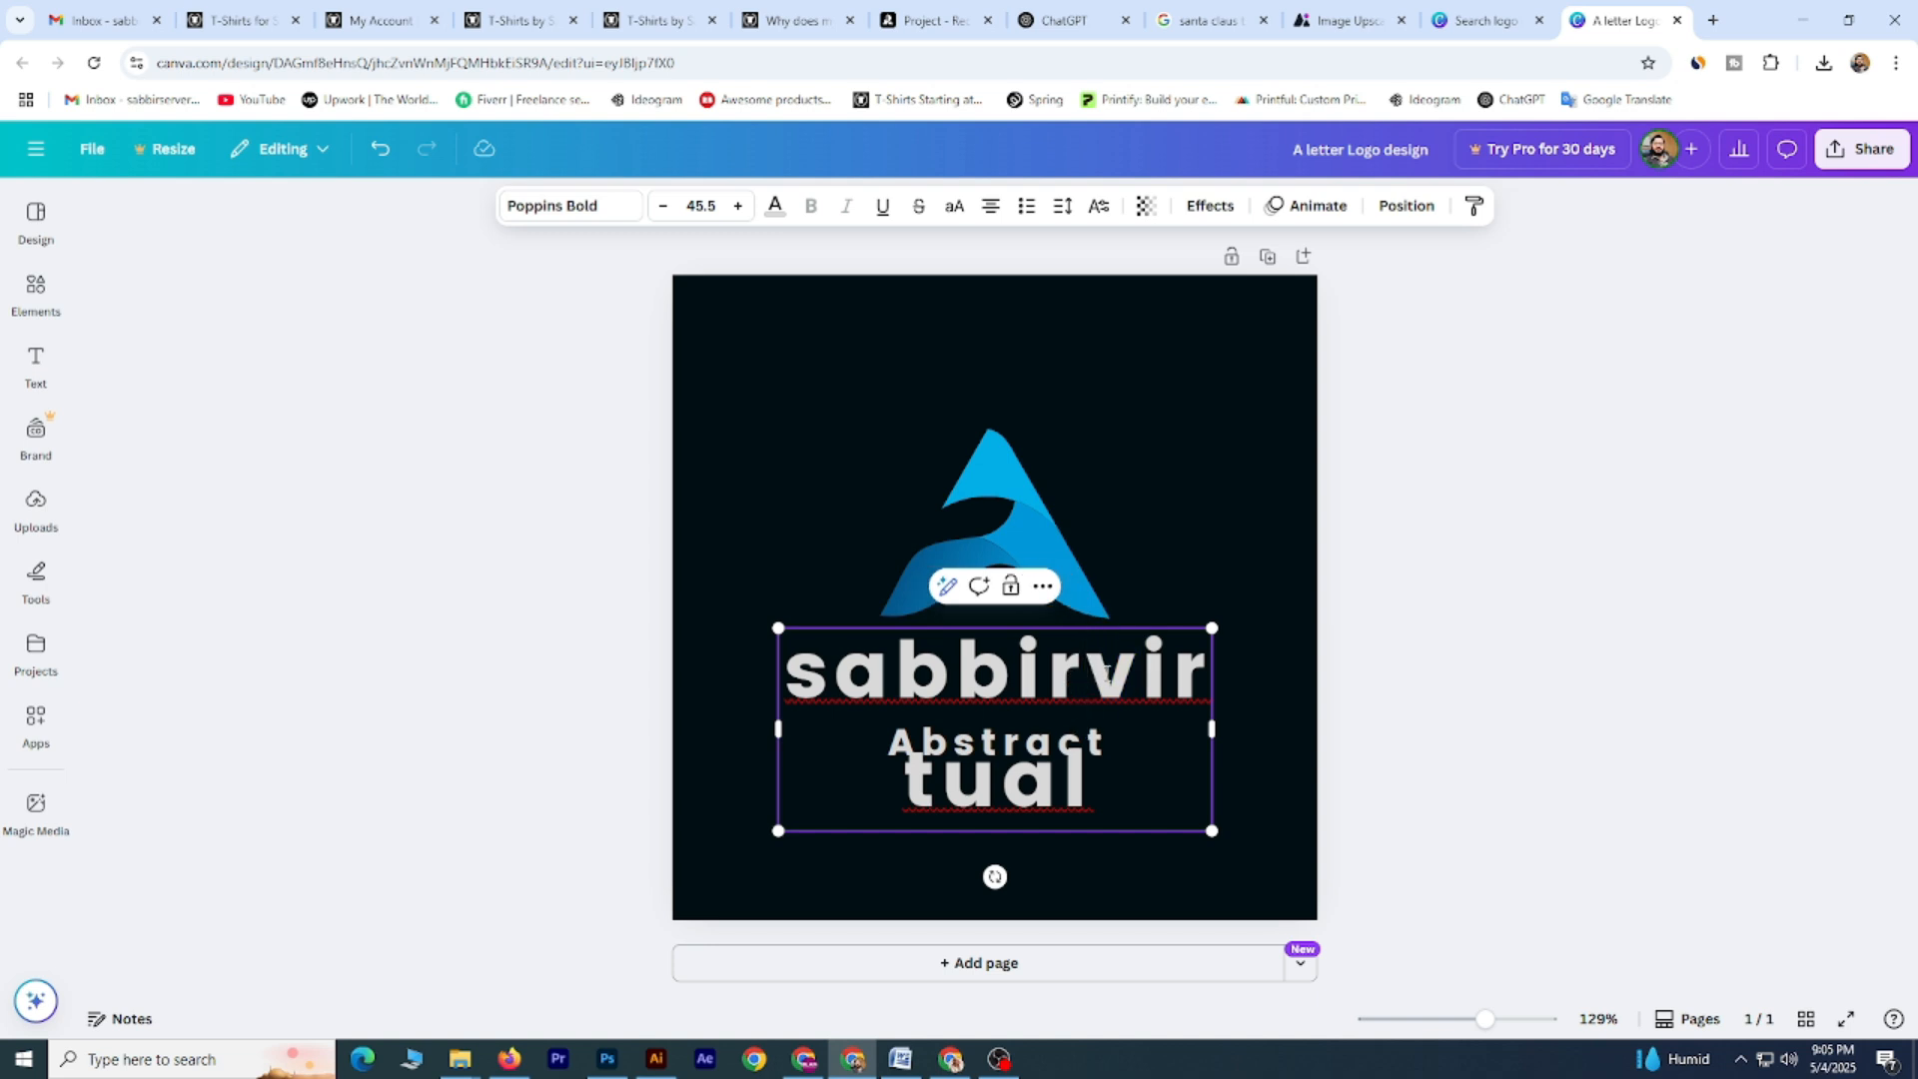
Recolor the three lighter blue shades of the letter A graphic to red, keeping the dark blue.
{"action": "left_click", "coordinate": [1034, 590]}
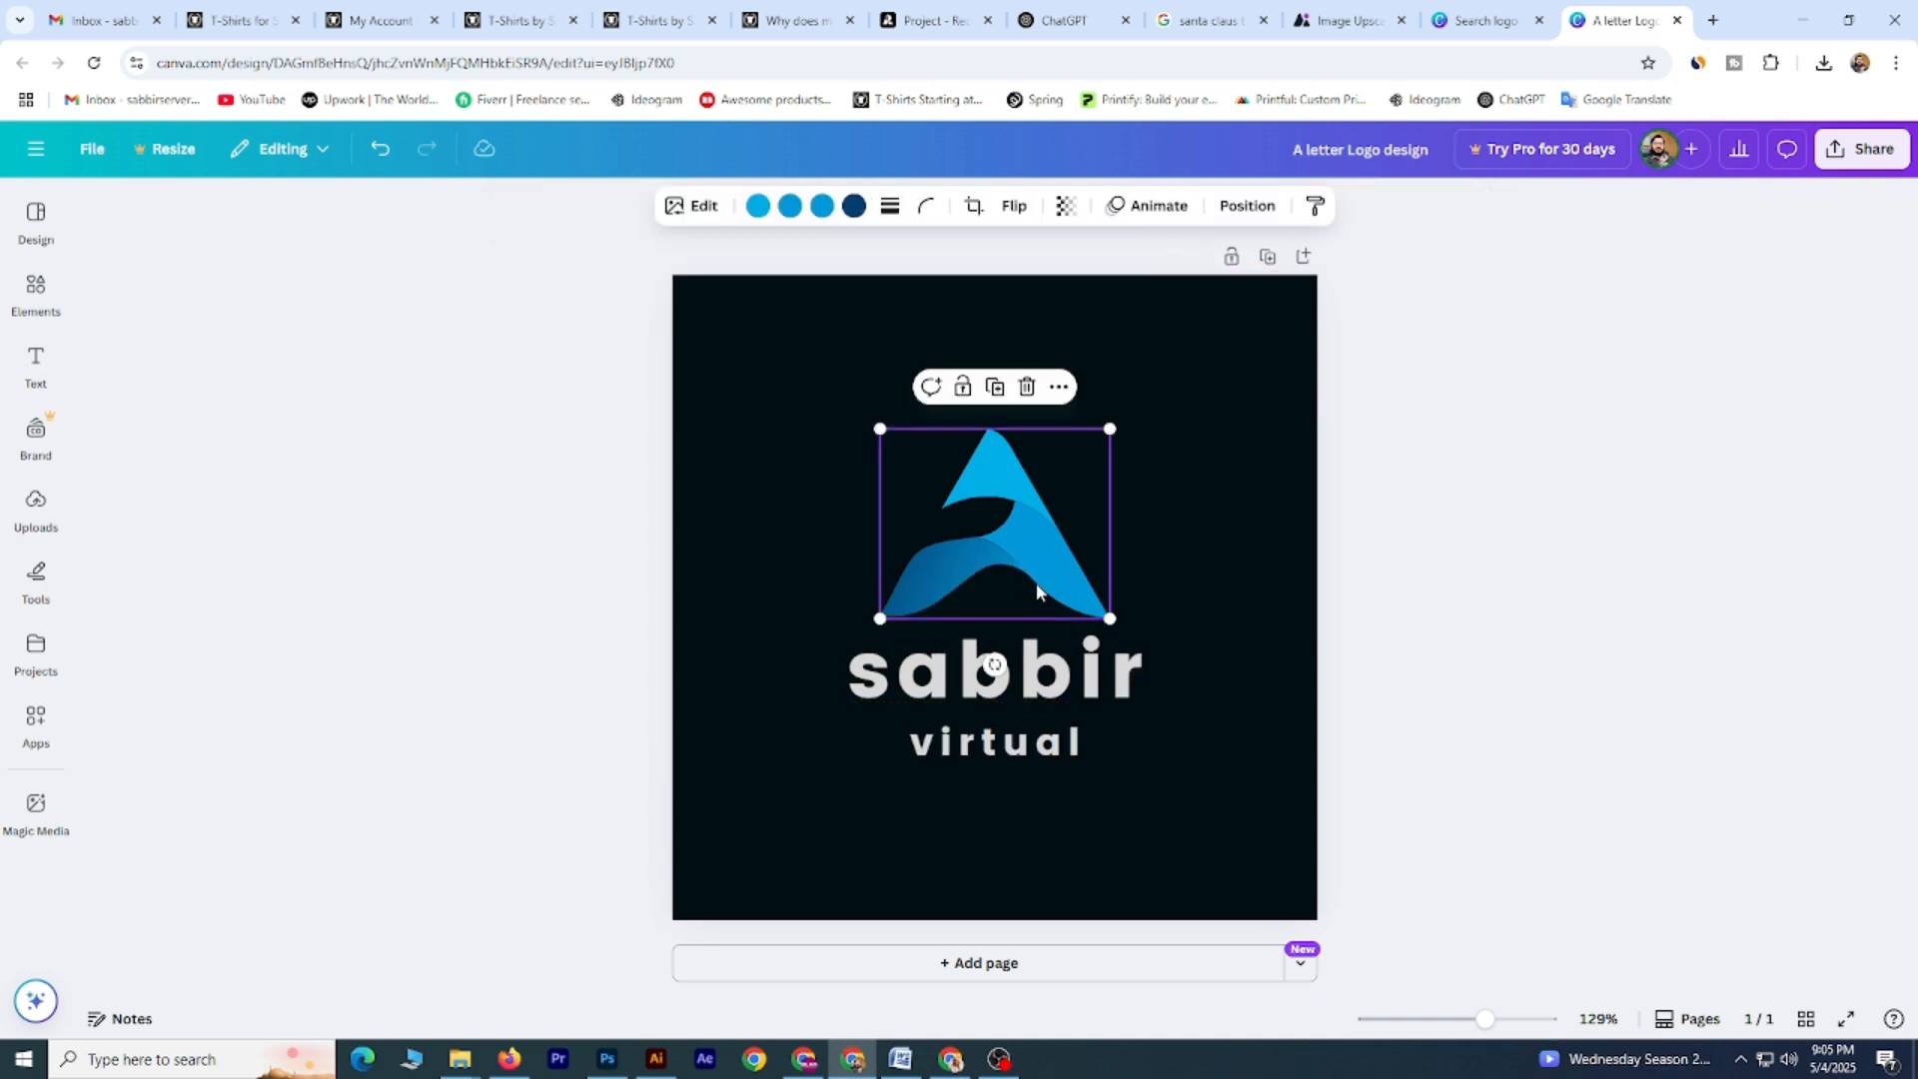
{"action": "left_click", "coordinate": [823, 206]}
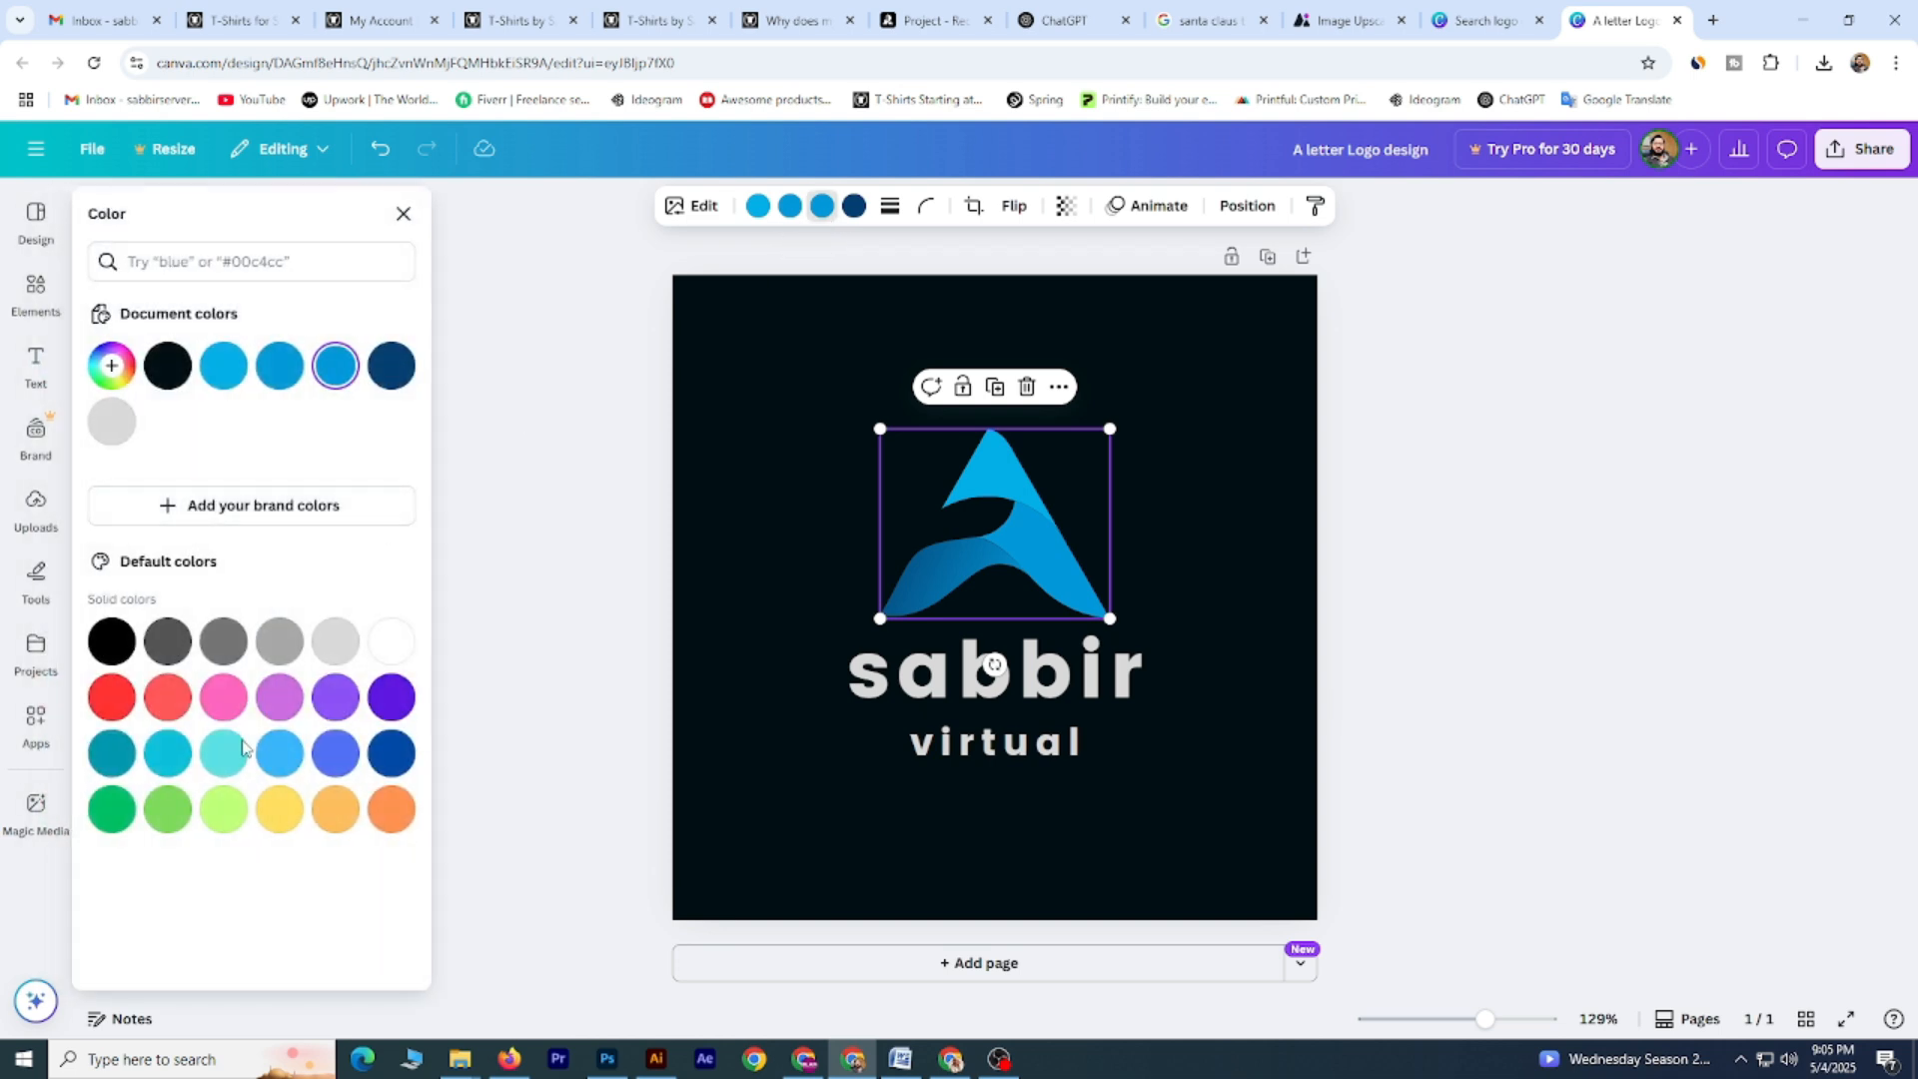
{"action": "left_click", "coordinate": [169, 702]}
{"action": "left_click", "coordinate": [115, 703]}
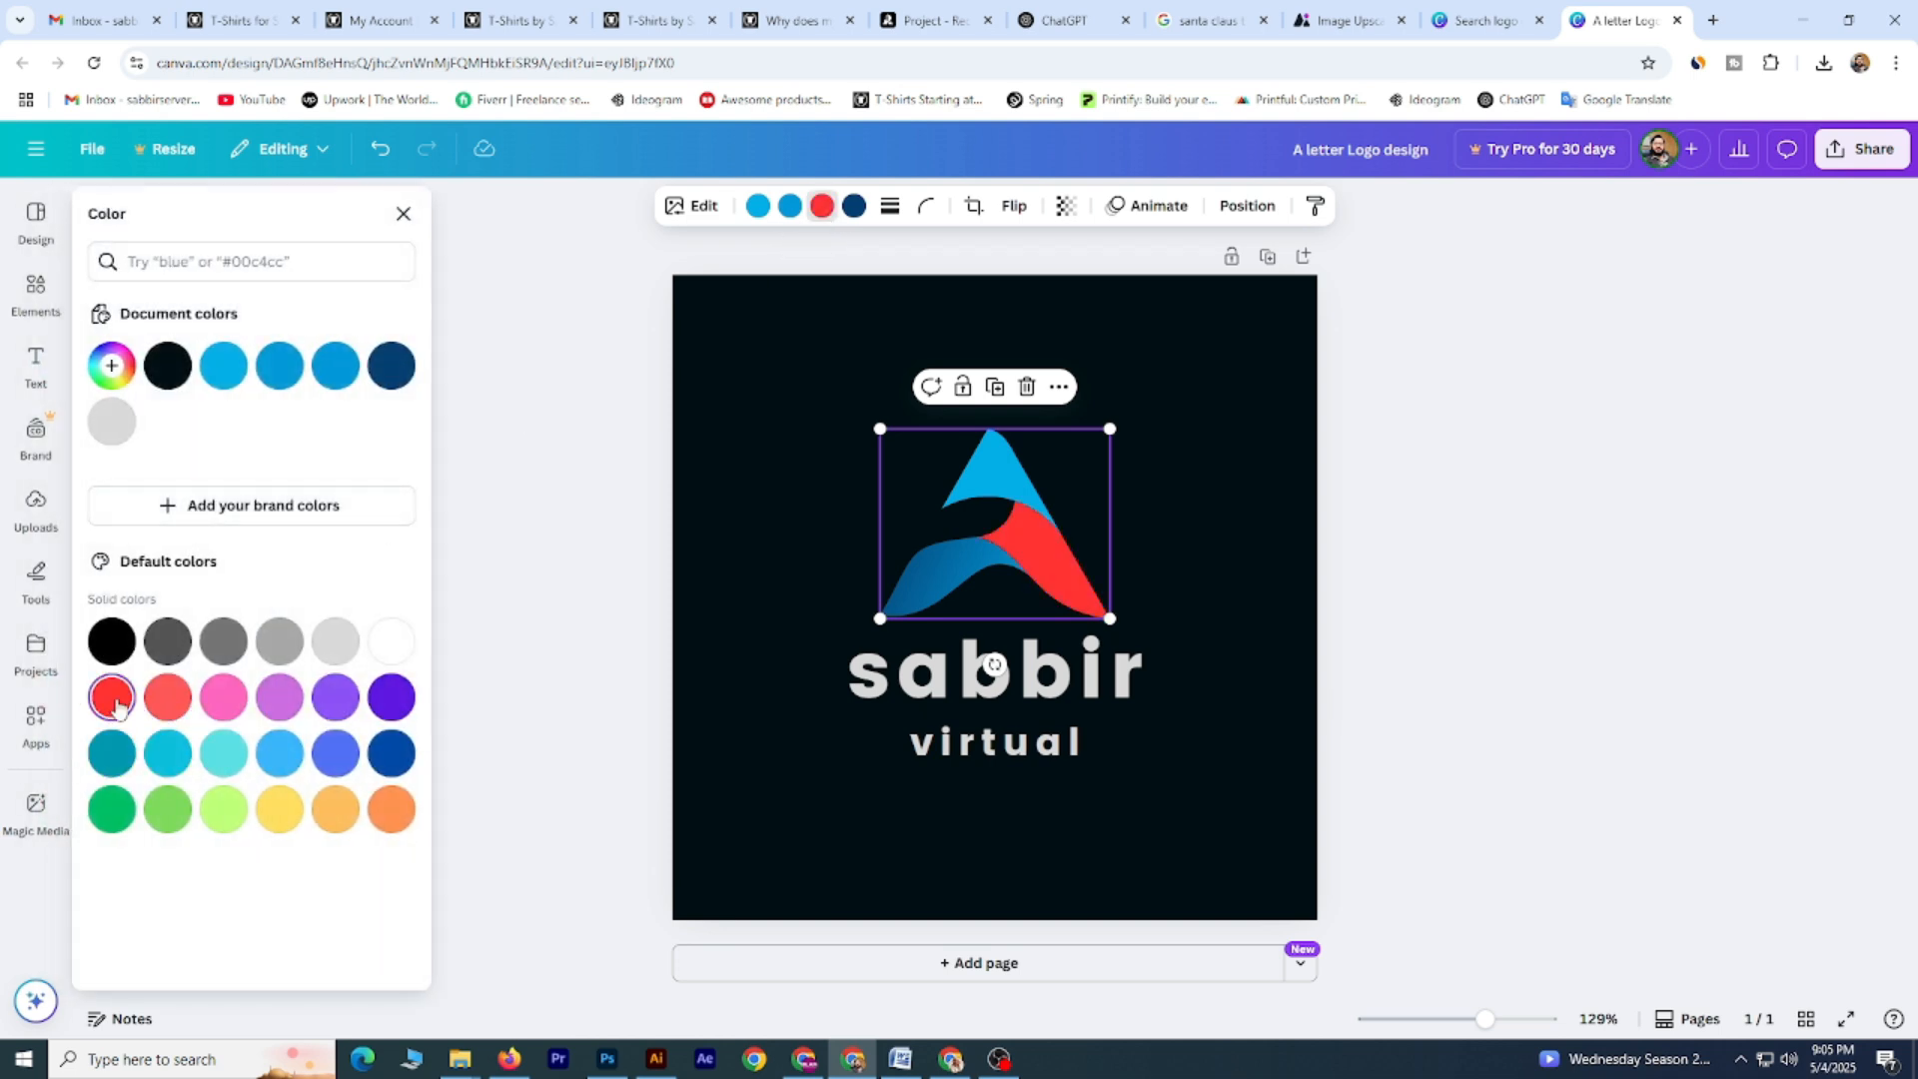
{"action": "left_click", "coordinate": [790, 208]}
{"action": "left_click", "coordinate": [166, 700]}
{"action": "left_click", "coordinate": [118, 709]}
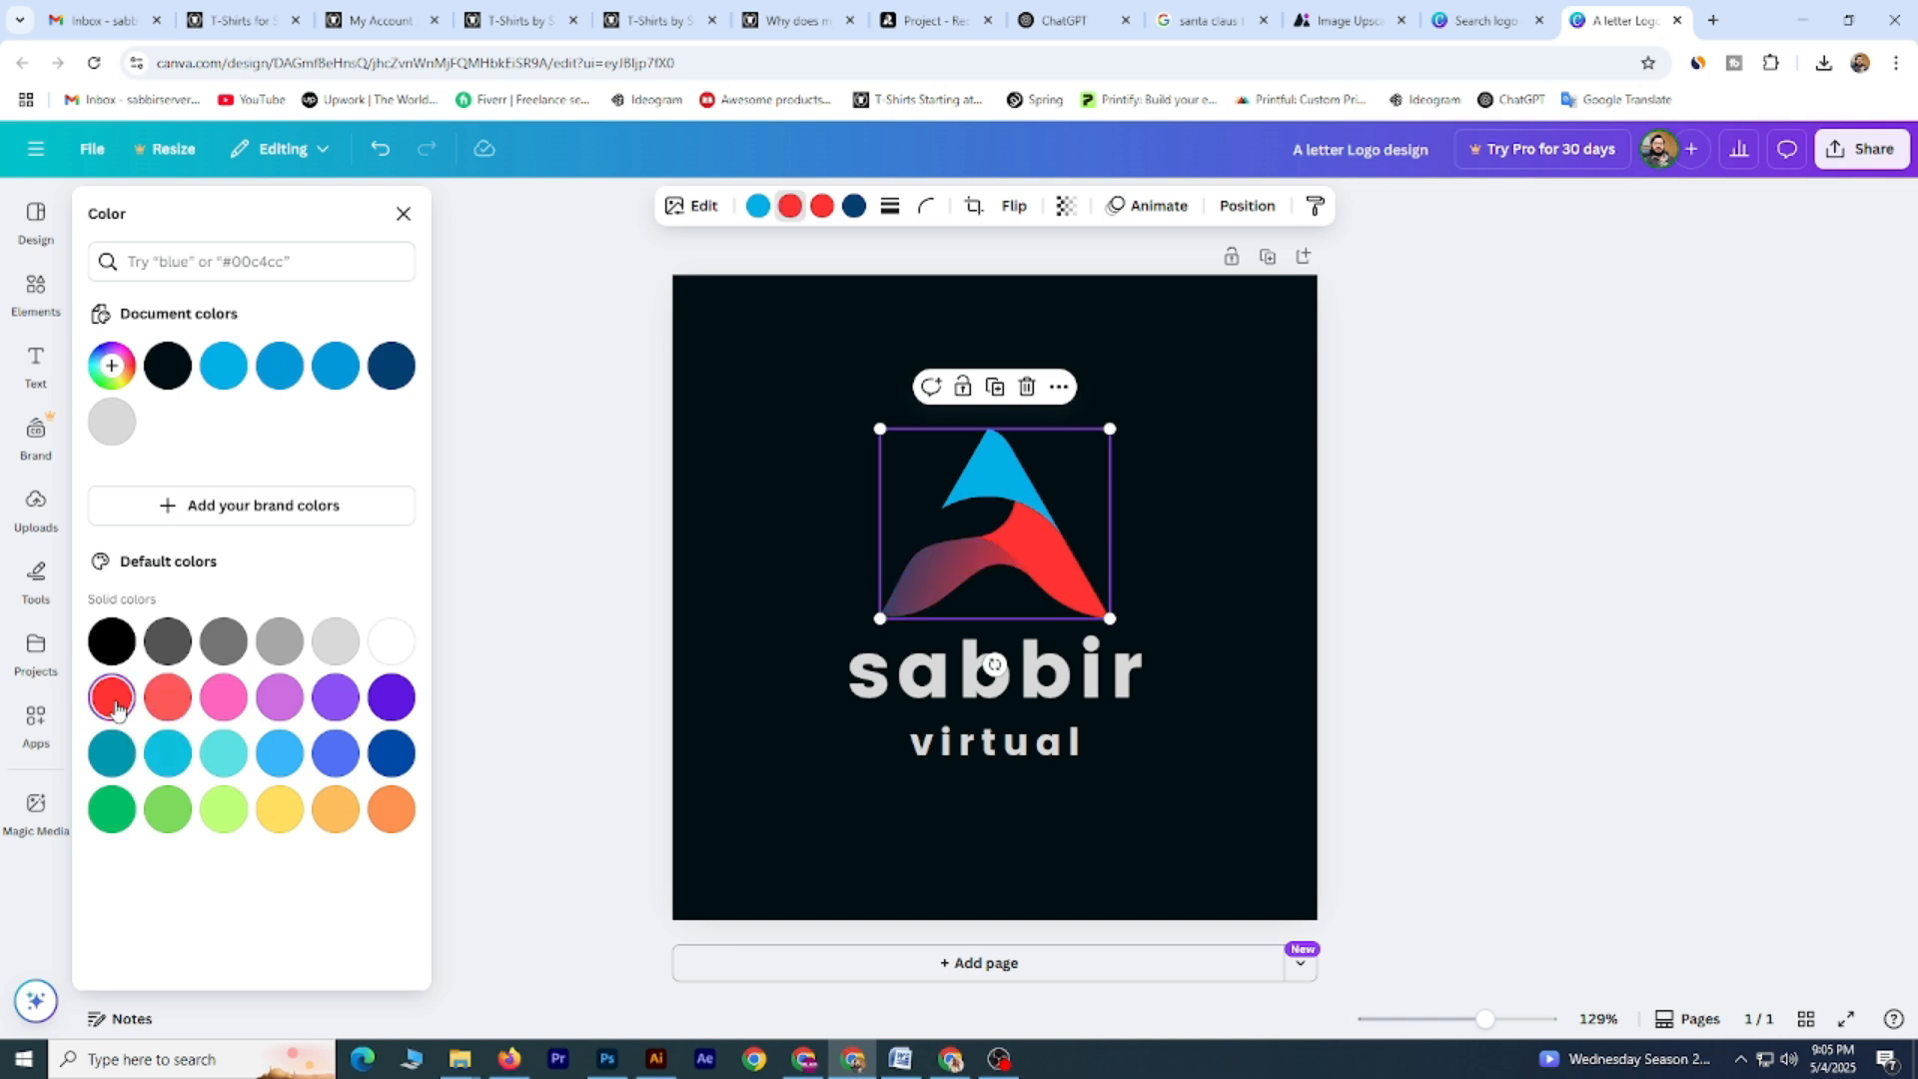
{"action": "left_click", "coordinate": [758, 207]}
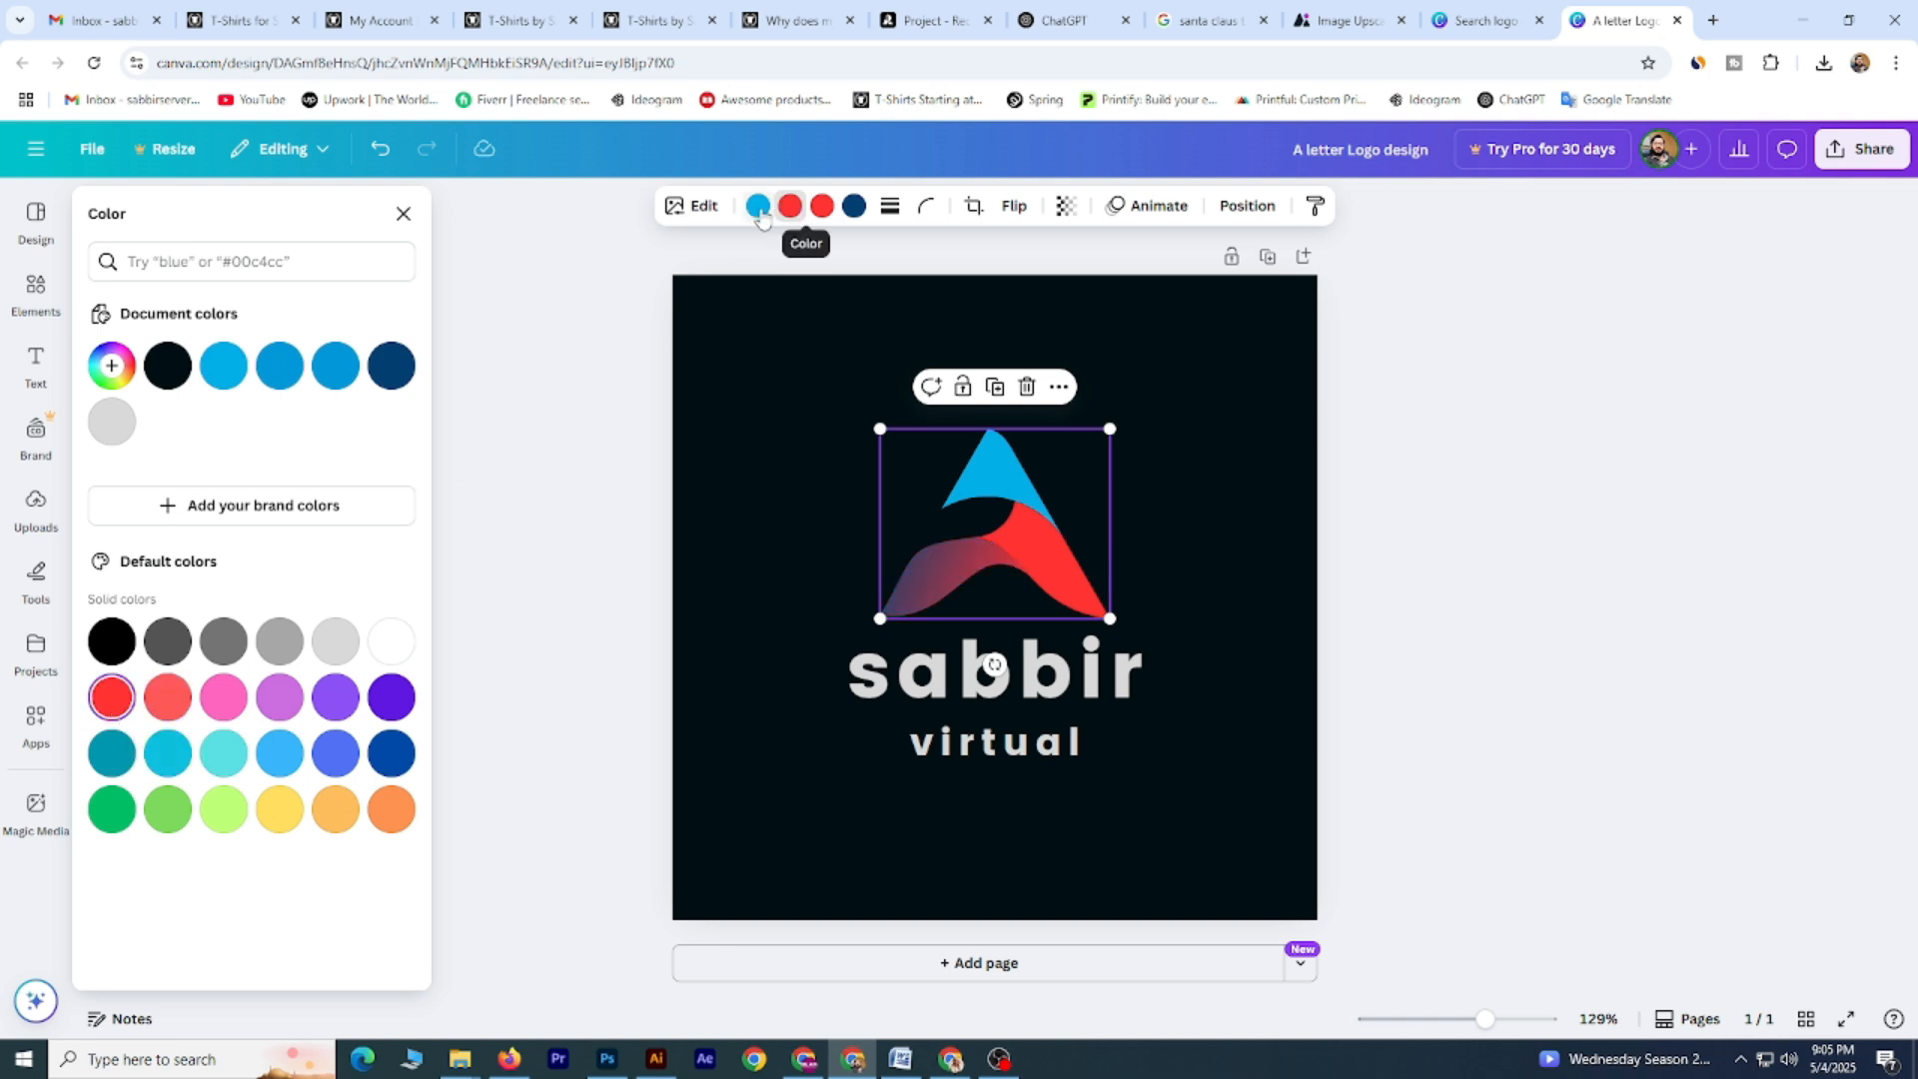
{"action": "left_click", "coordinate": [118, 705]}
Try yellow as the text color of the logo's heading.
{"action": "left_click", "coordinate": [940, 677]}
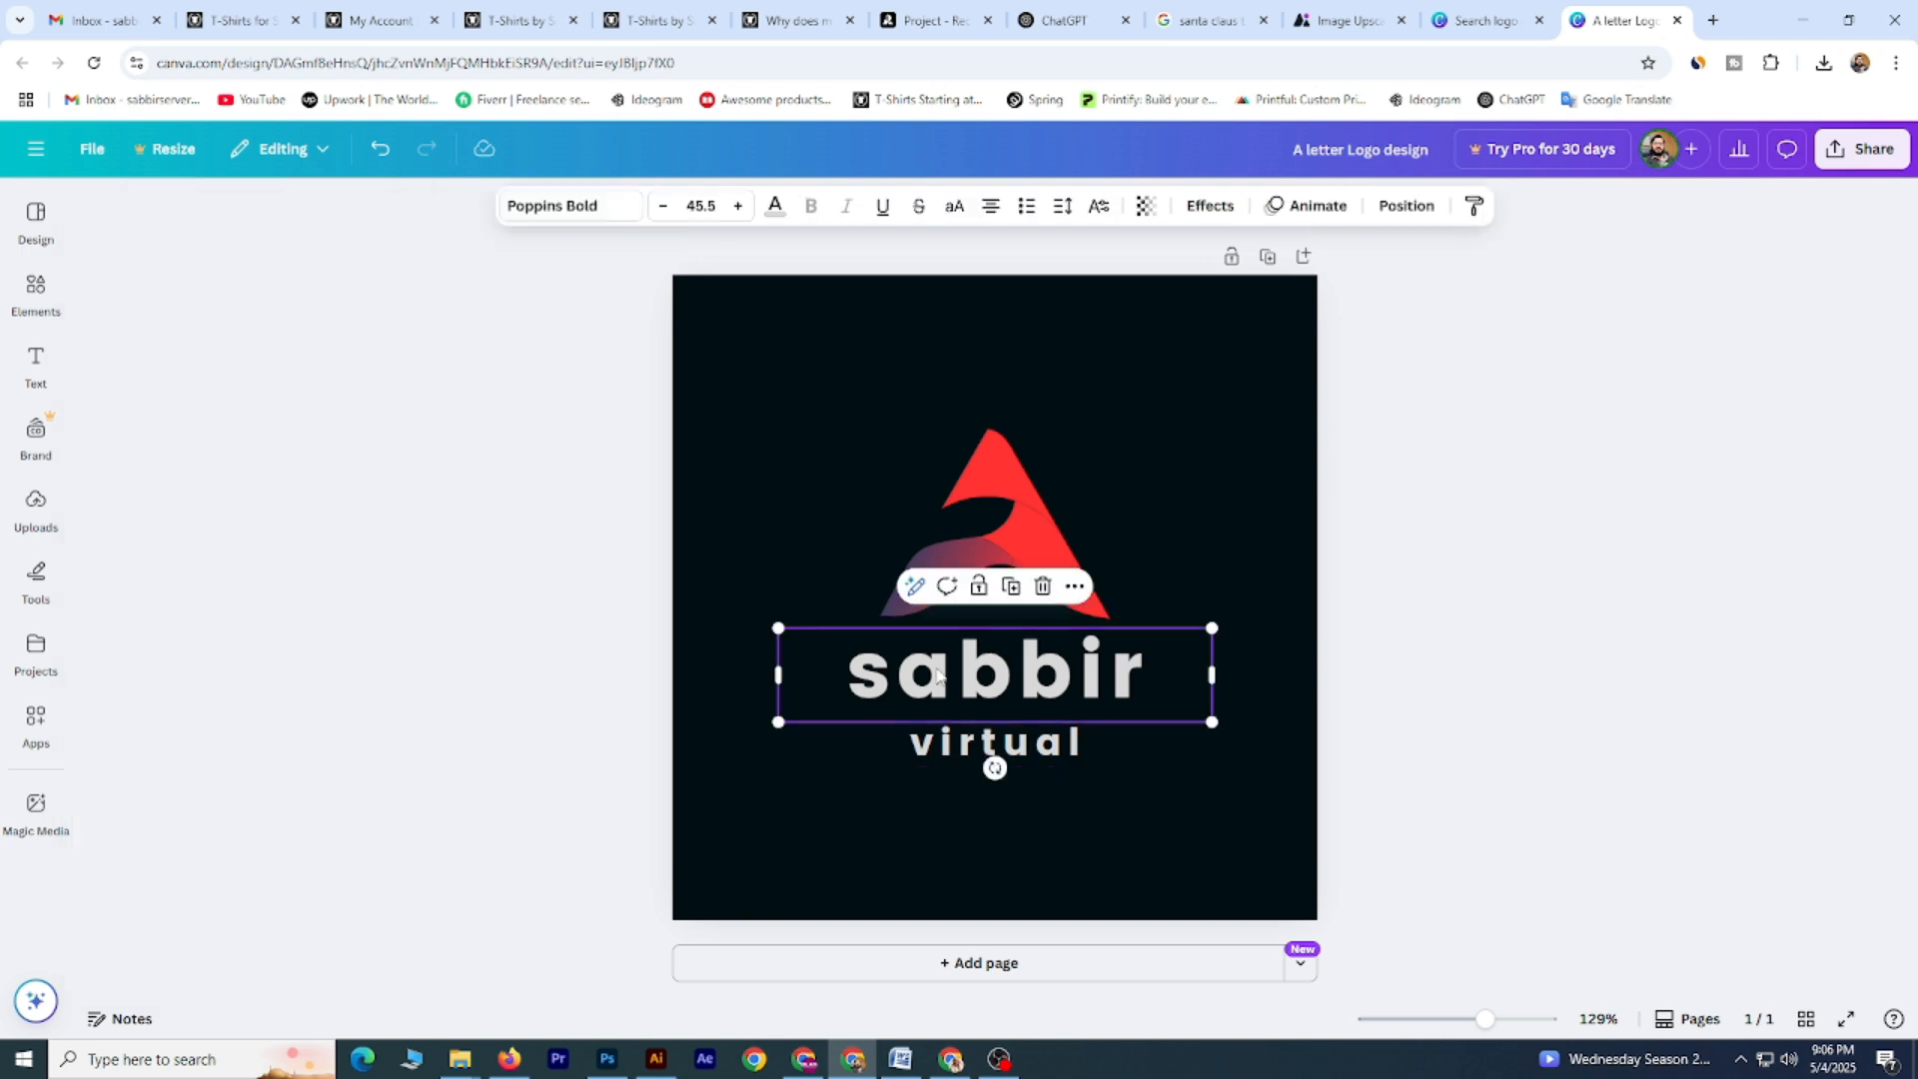
{"action": "left_click", "coordinate": [776, 208]}
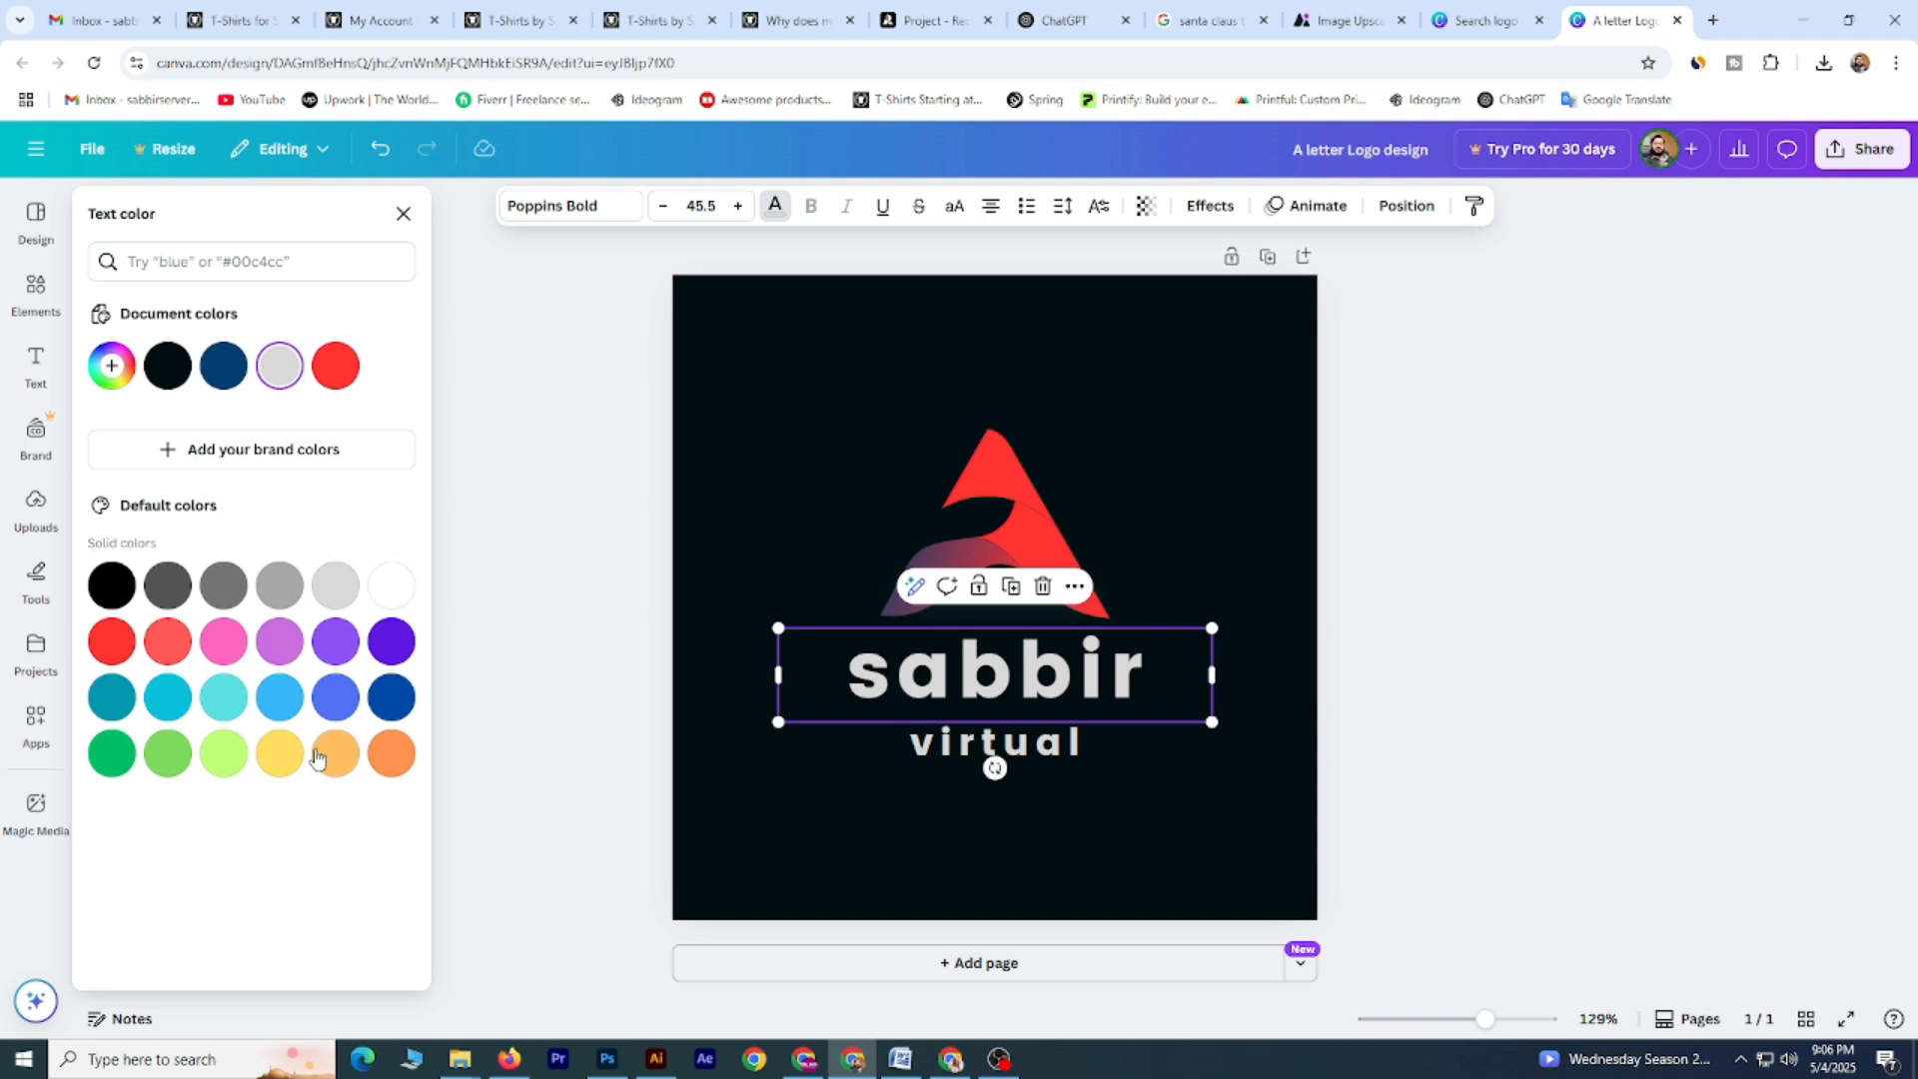
{"action": "left_click", "coordinate": [282, 759]}
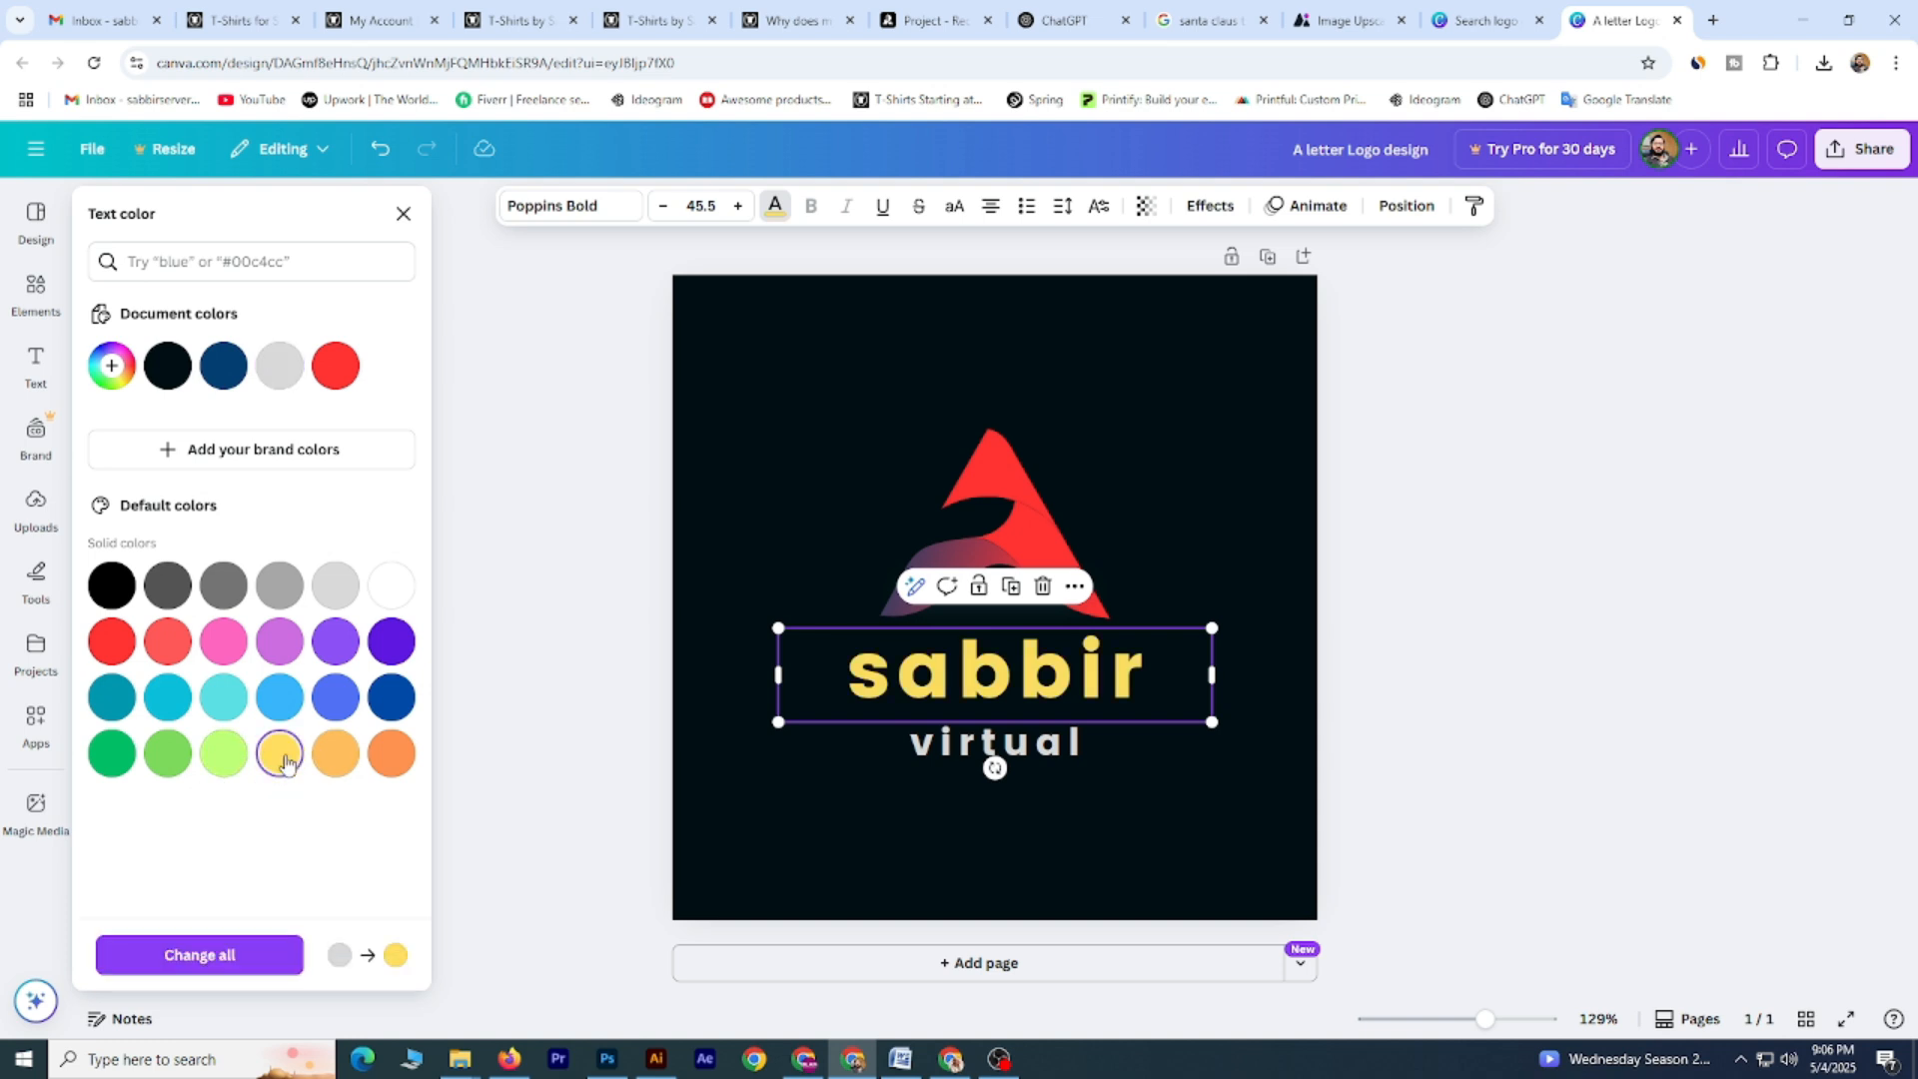
Capitalize the first letter of the logo's heading.
{"action": "left_click", "coordinate": [893, 683]}
{"action": "left_click", "coordinate": [896, 681]}
{"action": "key", "text": "BackSpace"}
{"action": "type", "text": "S"}
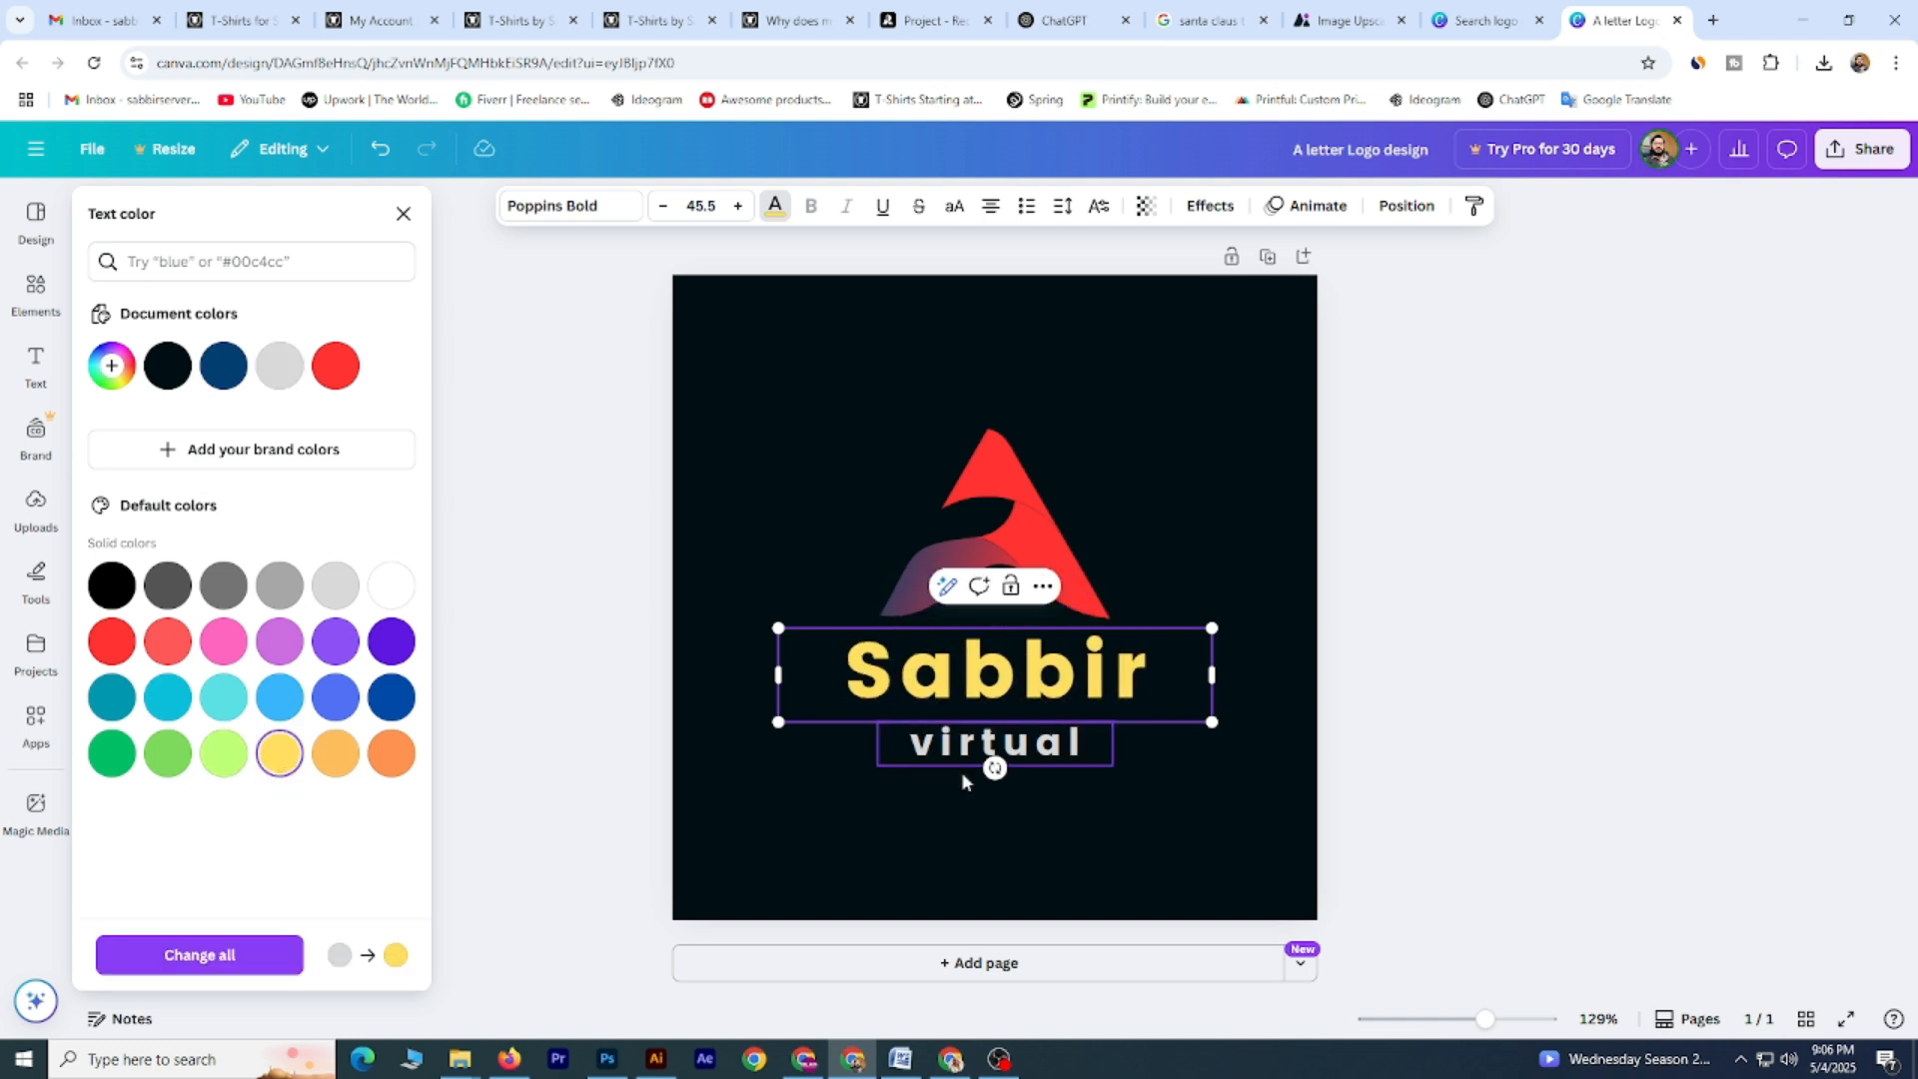
Try blue as the text color of the "virtual" line.
{"action": "left_click", "coordinate": [961, 759]}
{"action": "left_click", "coordinate": [879, 686]}
{"action": "left_click", "coordinate": [937, 745]}
{"action": "left_click", "coordinate": [336, 704]}
Set the heading's text color to white and the "virtual" line's text color to red.
{"action": "left_click", "coordinate": [881, 684]}
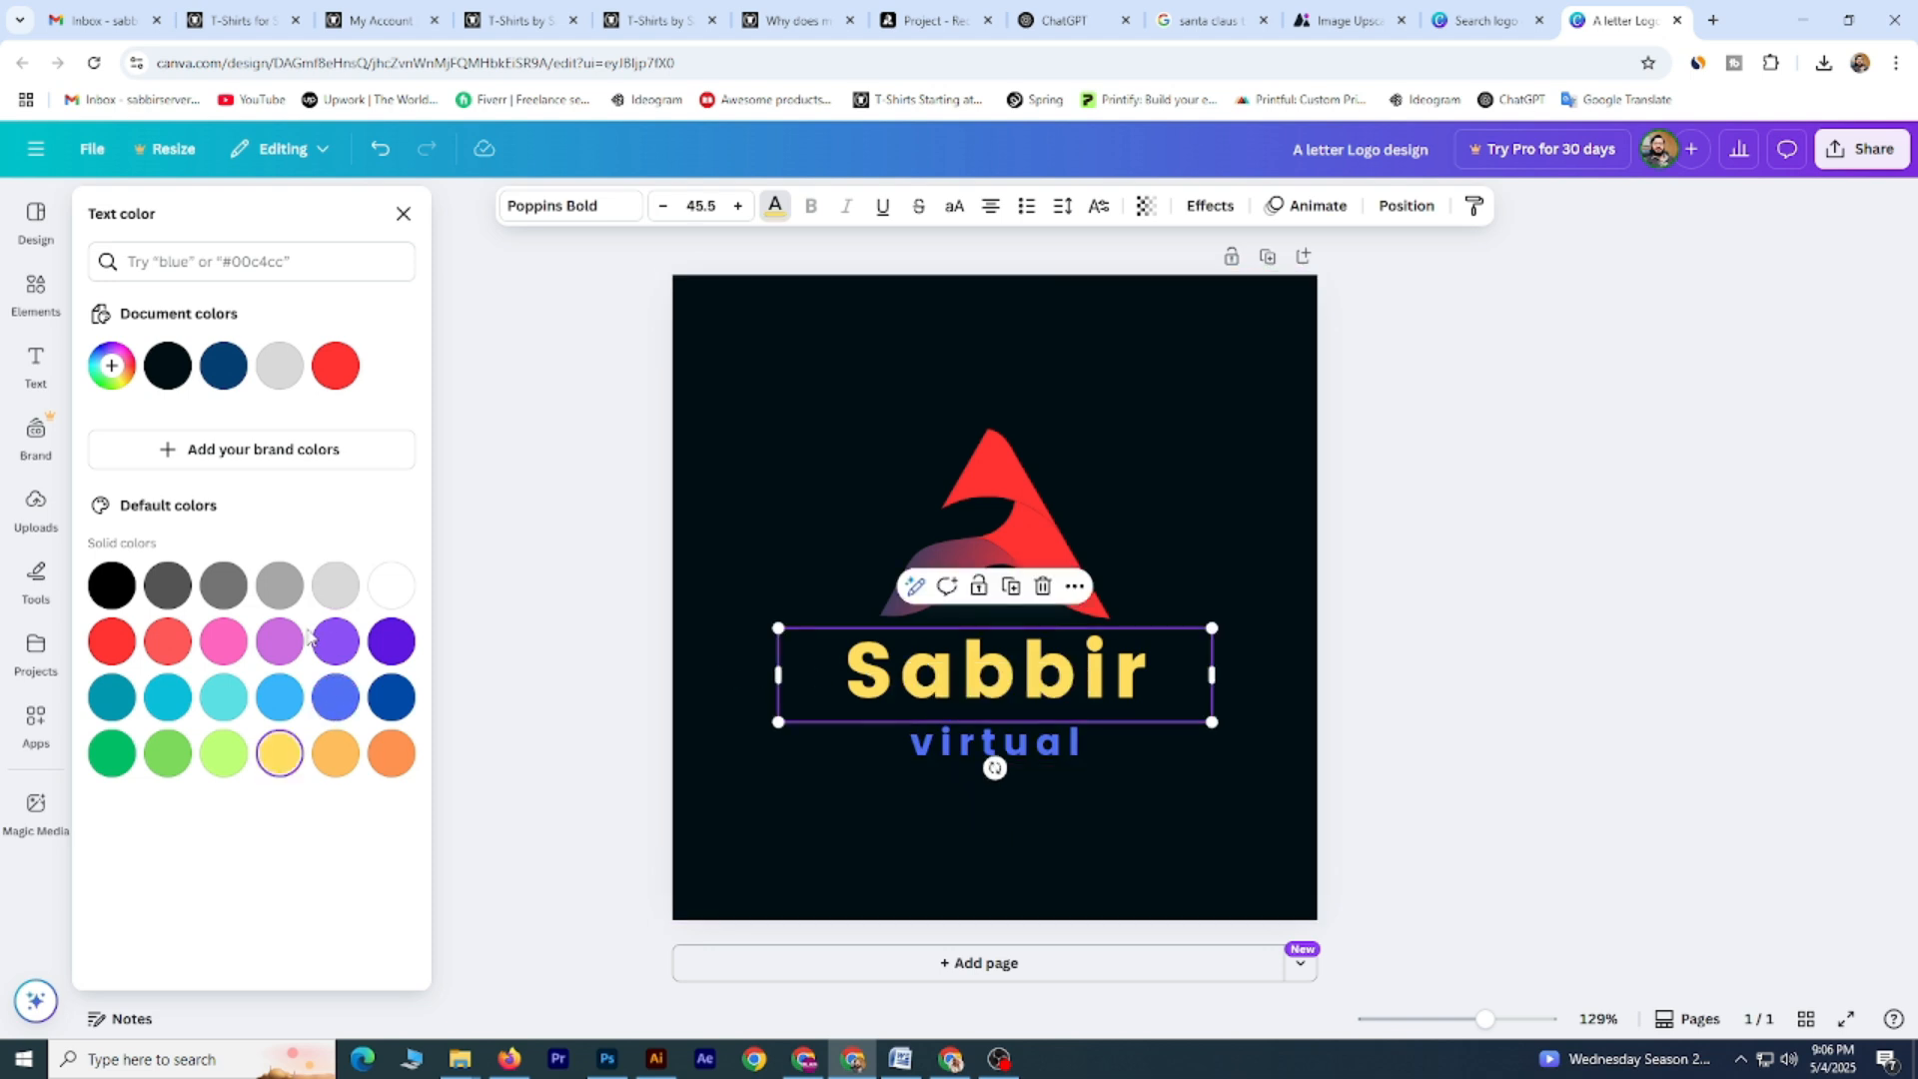
{"action": "left_click", "coordinate": [118, 591]}
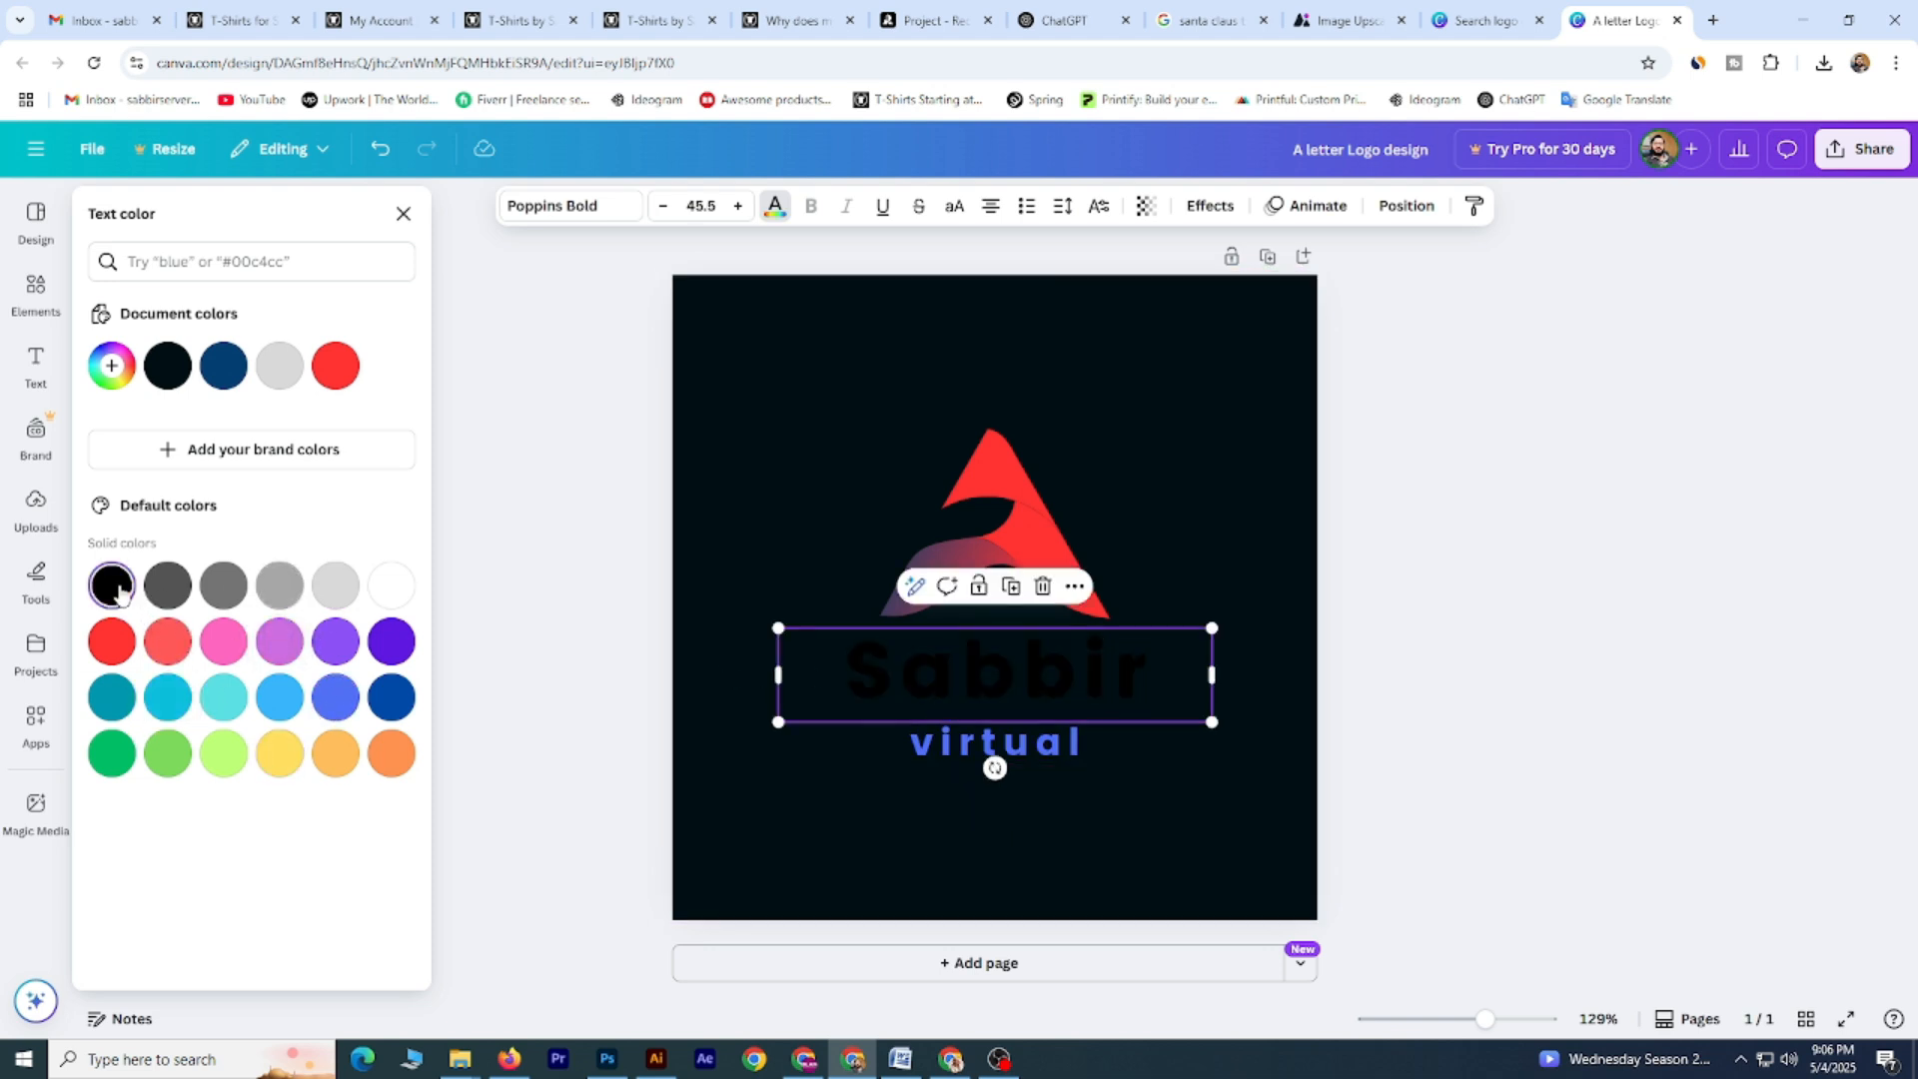
{"action": "left_click", "coordinate": [389, 589]}
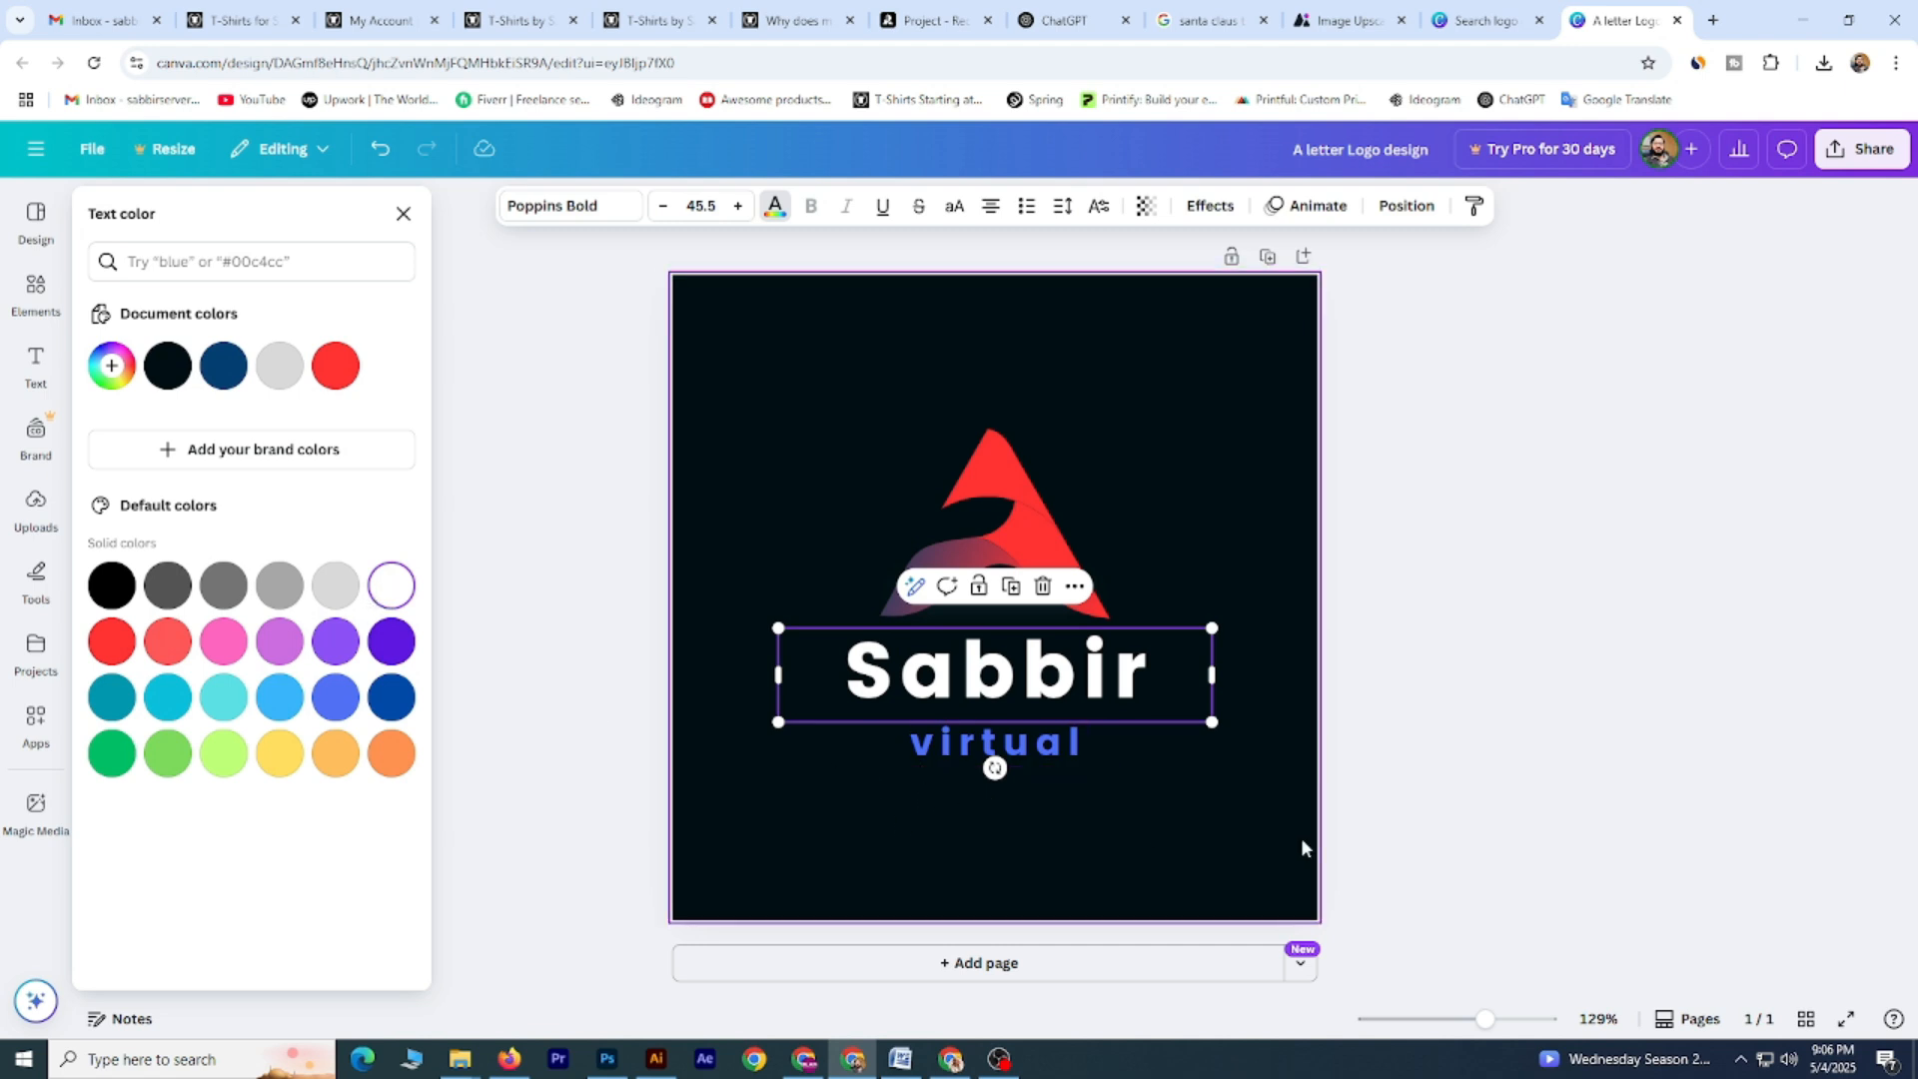
{"action": "left_click", "coordinate": [996, 744]}
{"action": "left_click", "coordinate": [776, 214]}
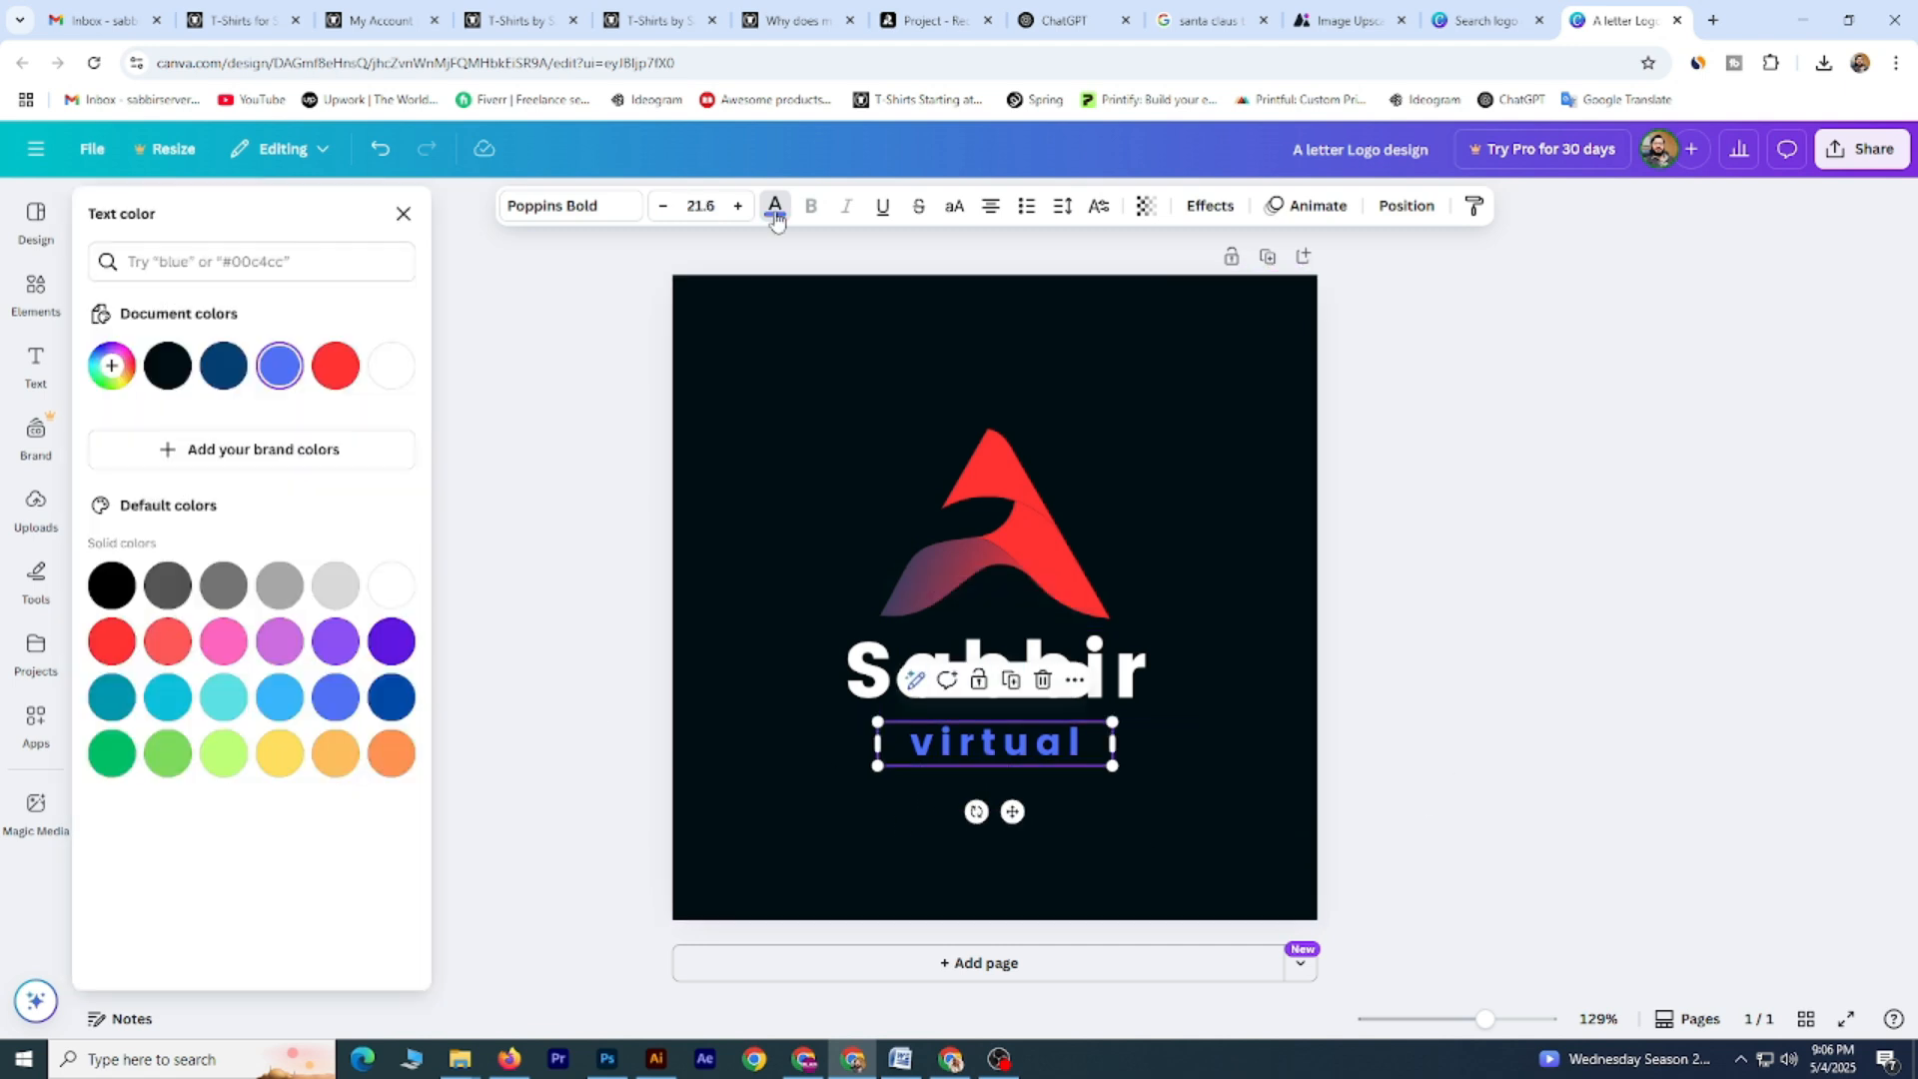
{"action": "left_click", "coordinate": [391, 596]}
{"action": "left_click", "coordinate": [114, 644]}
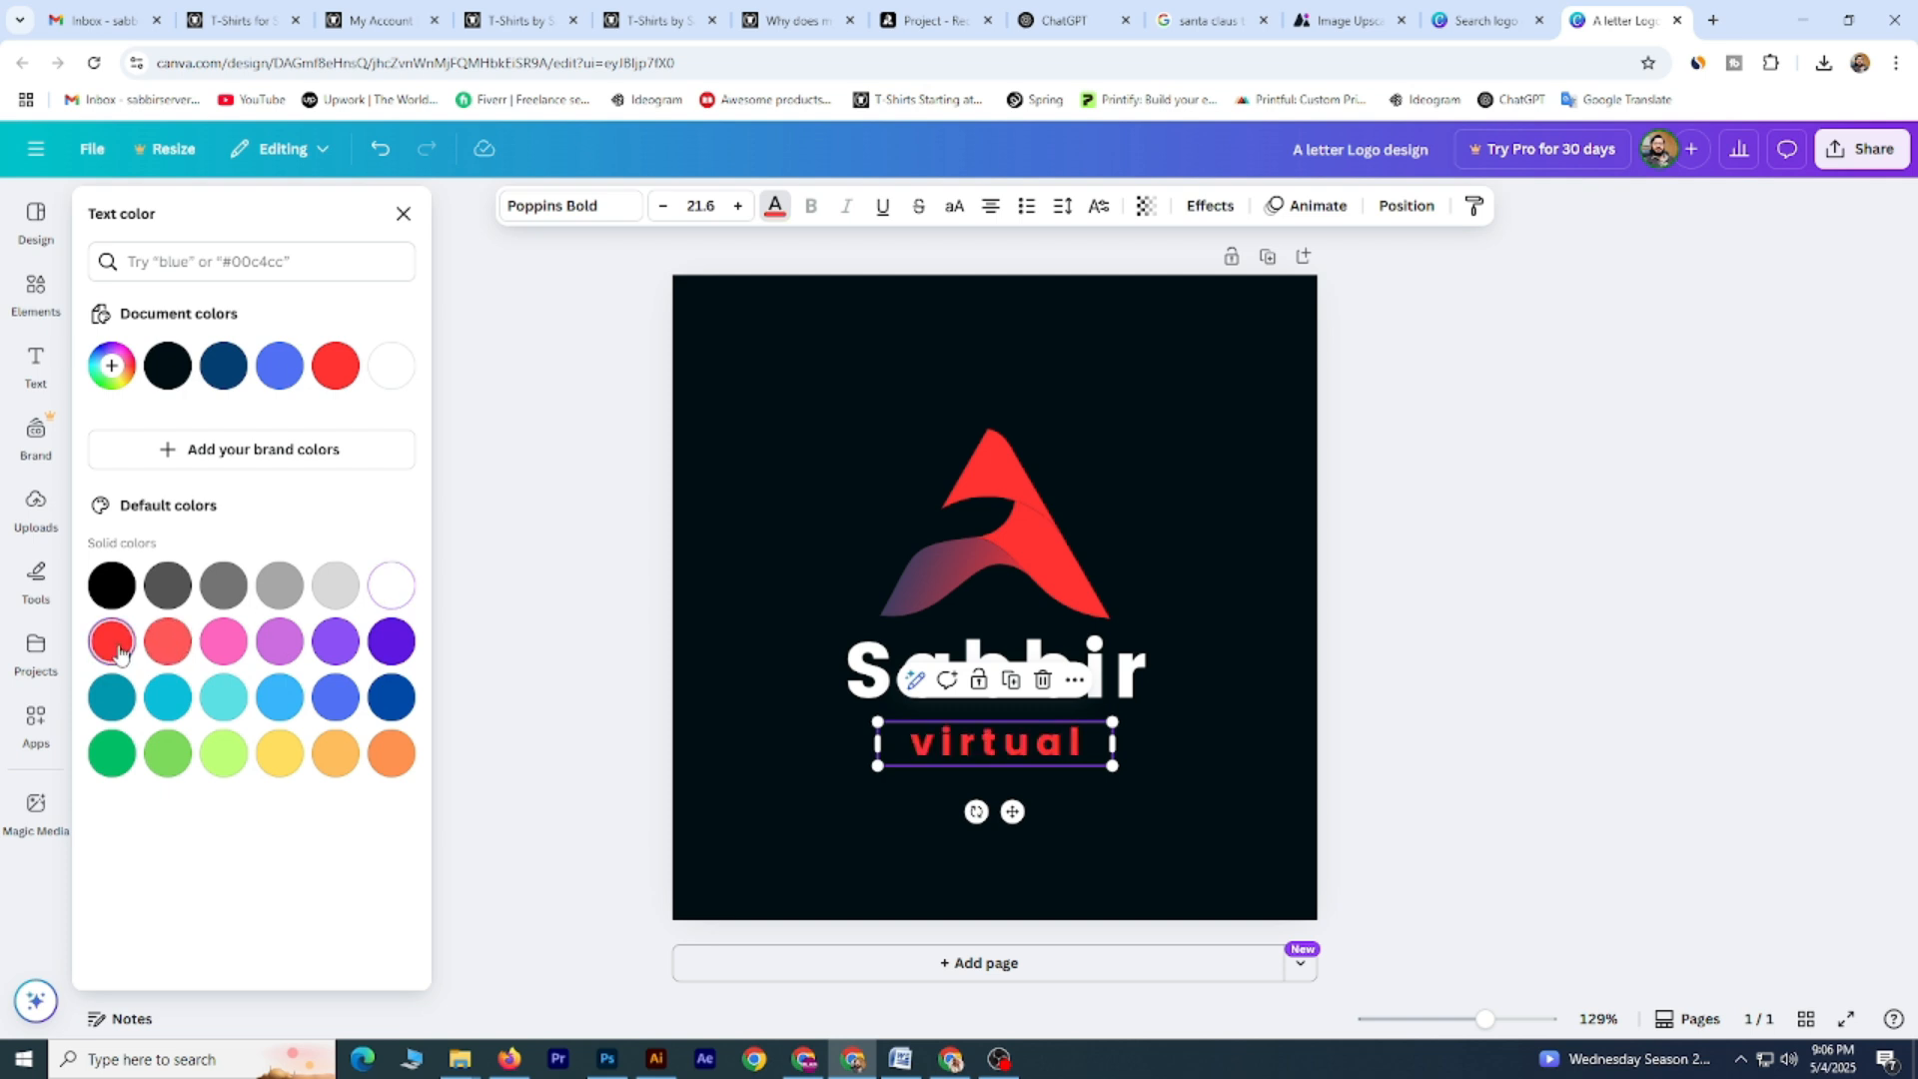
Move the "virtual" line slightly up so it sits closer beneath the heading, and deselect it.
{"action": "left_click", "coordinate": [599, 529]}
{"action": "left_click", "coordinate": [1037, 755]}
{"action": "left_click_drag", "start_coordinate": [1025, 749], "coordinate": [1027, 736]}
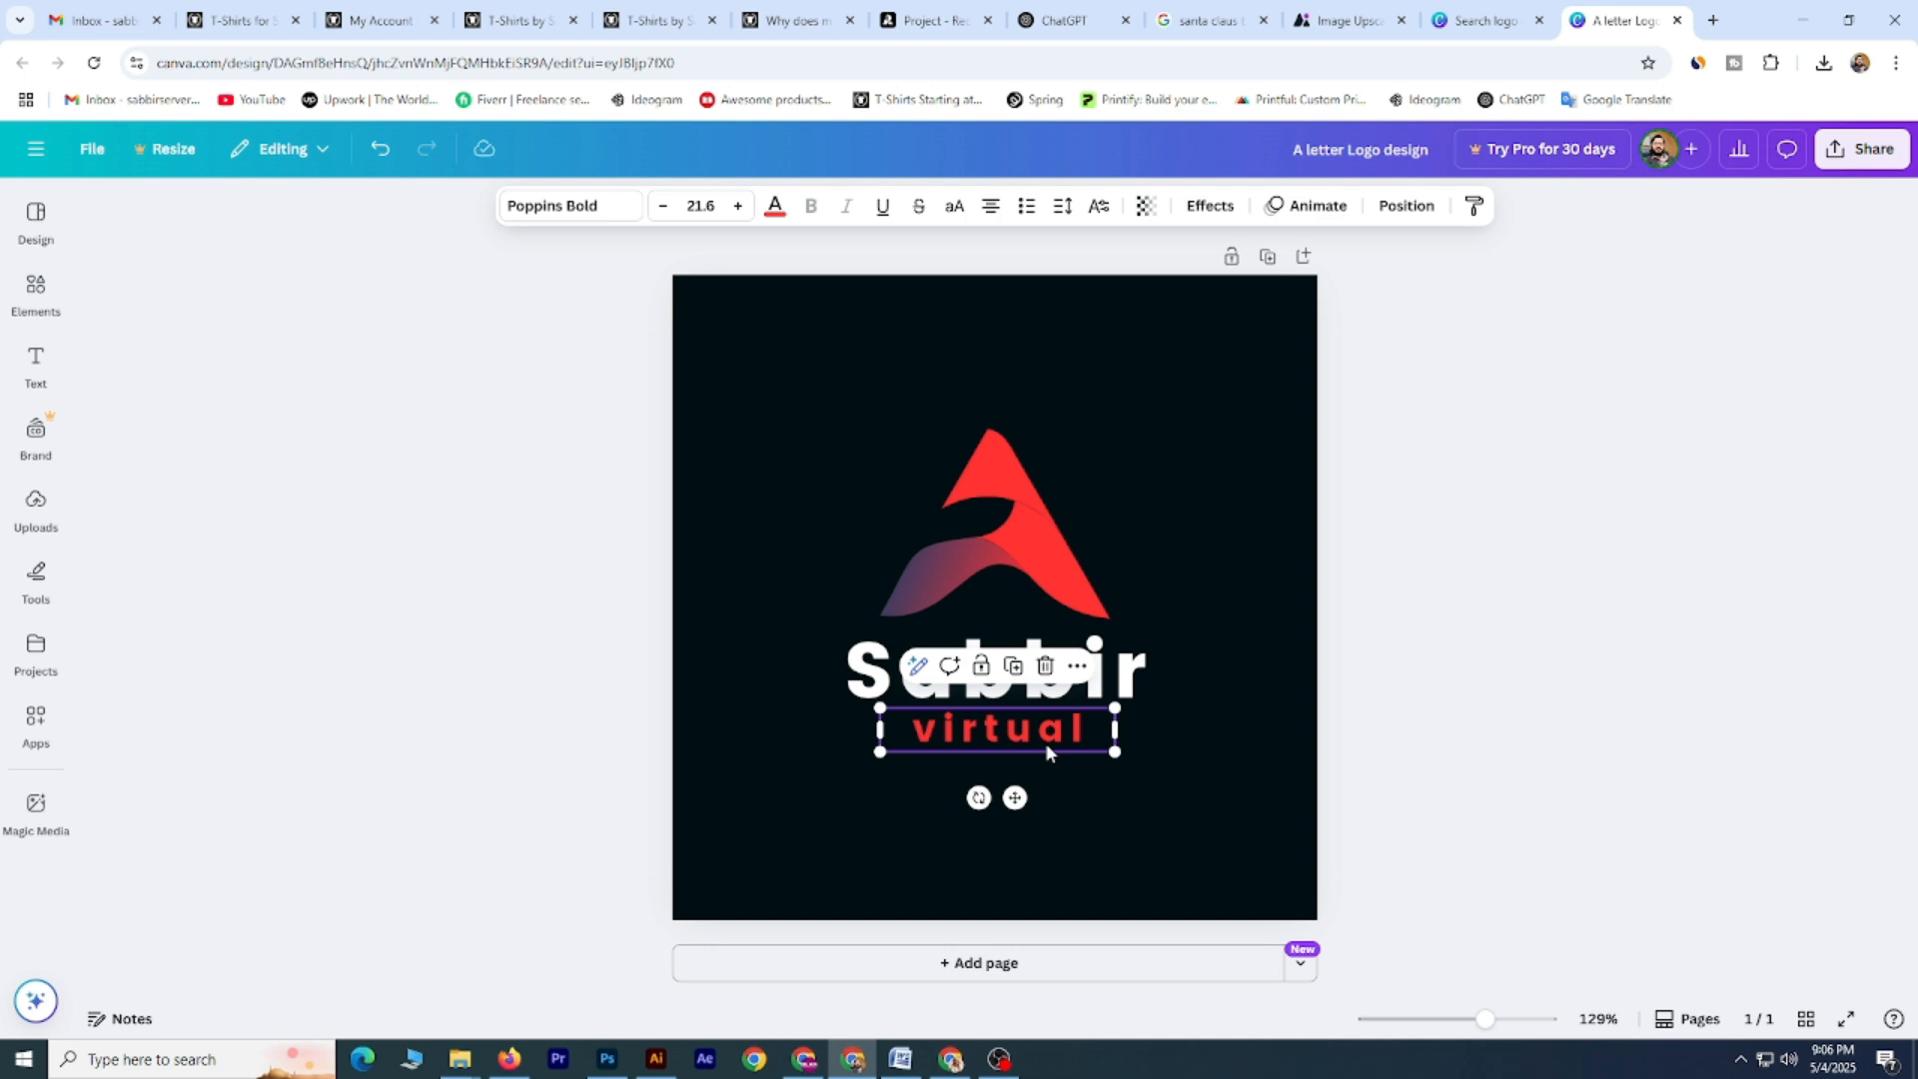
{"action": "left_click", "coordinate": [1388, 667]}
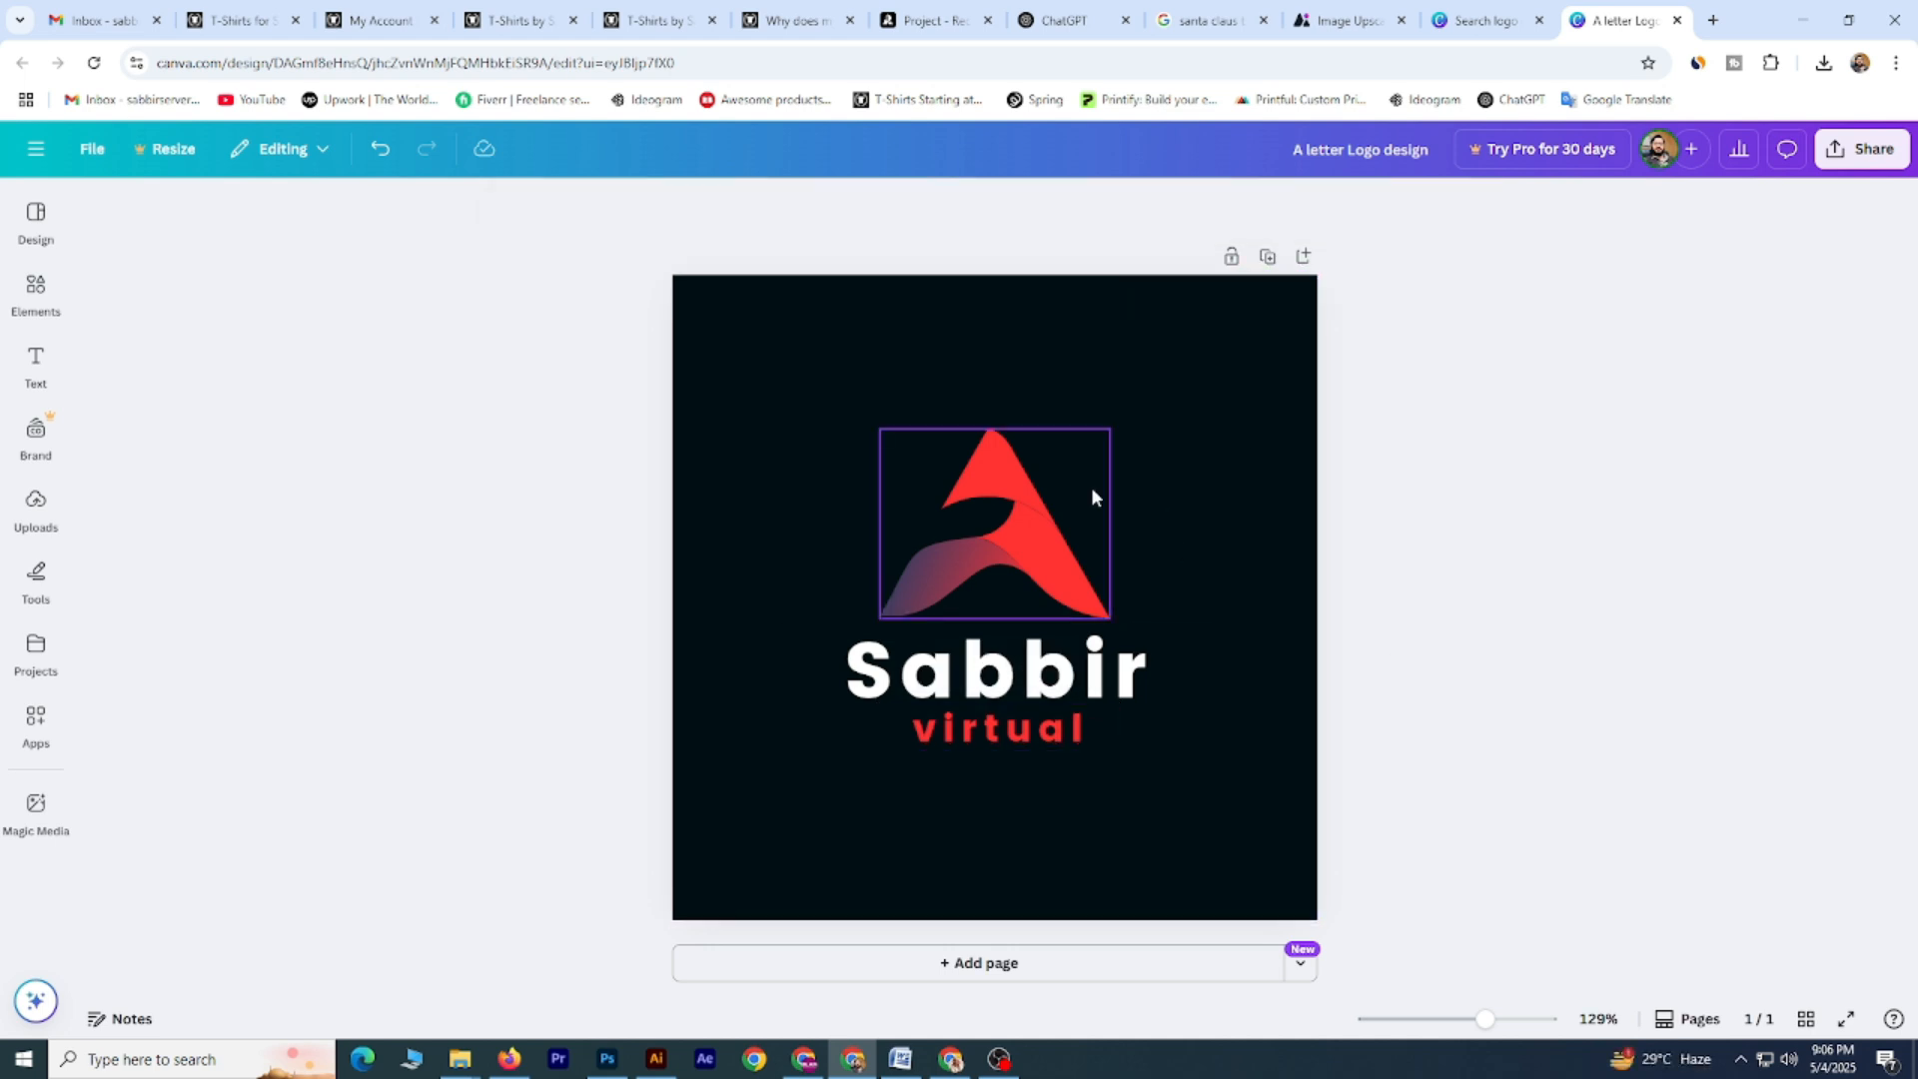
{"action": "left_click", "coordinate": [1235, 431]}
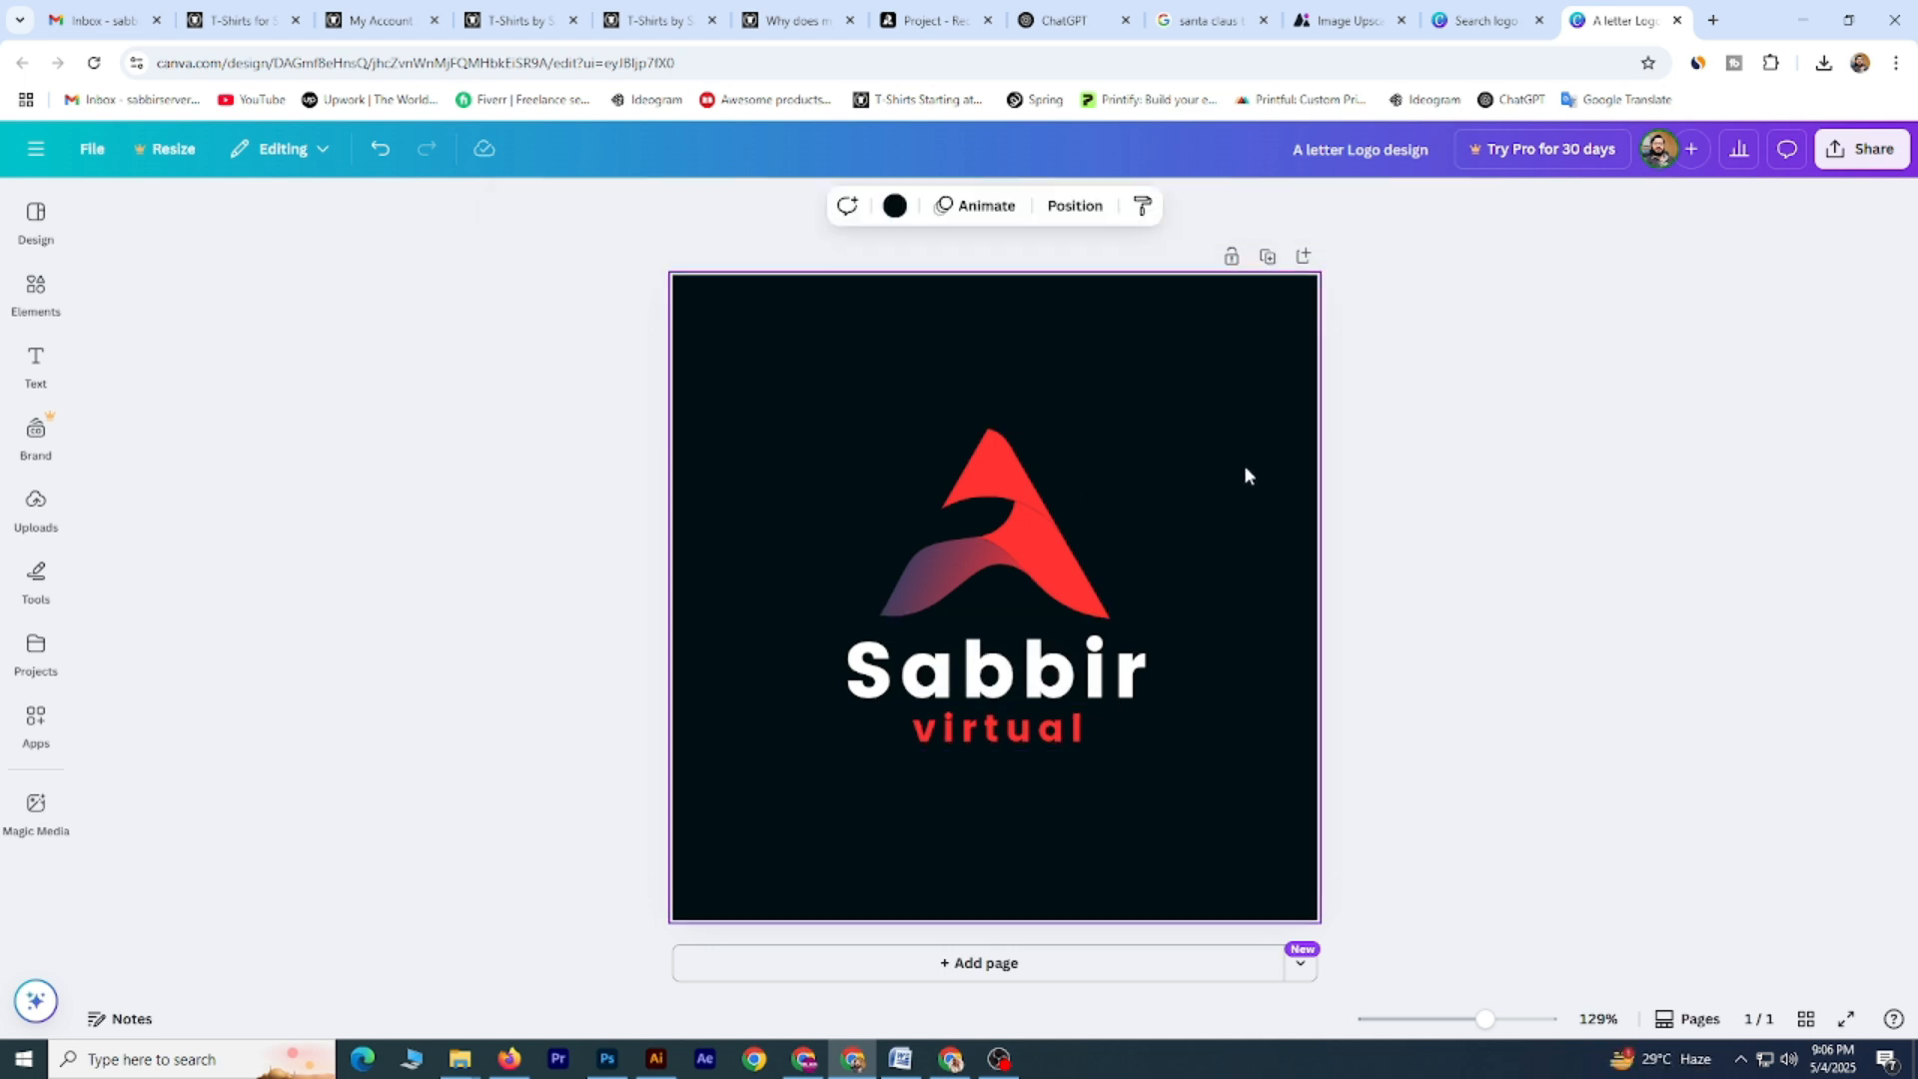
Download the finished logo as a 500 × 500 px PNG.
{"action": "left_click", "coordinate": [1863, 151]}
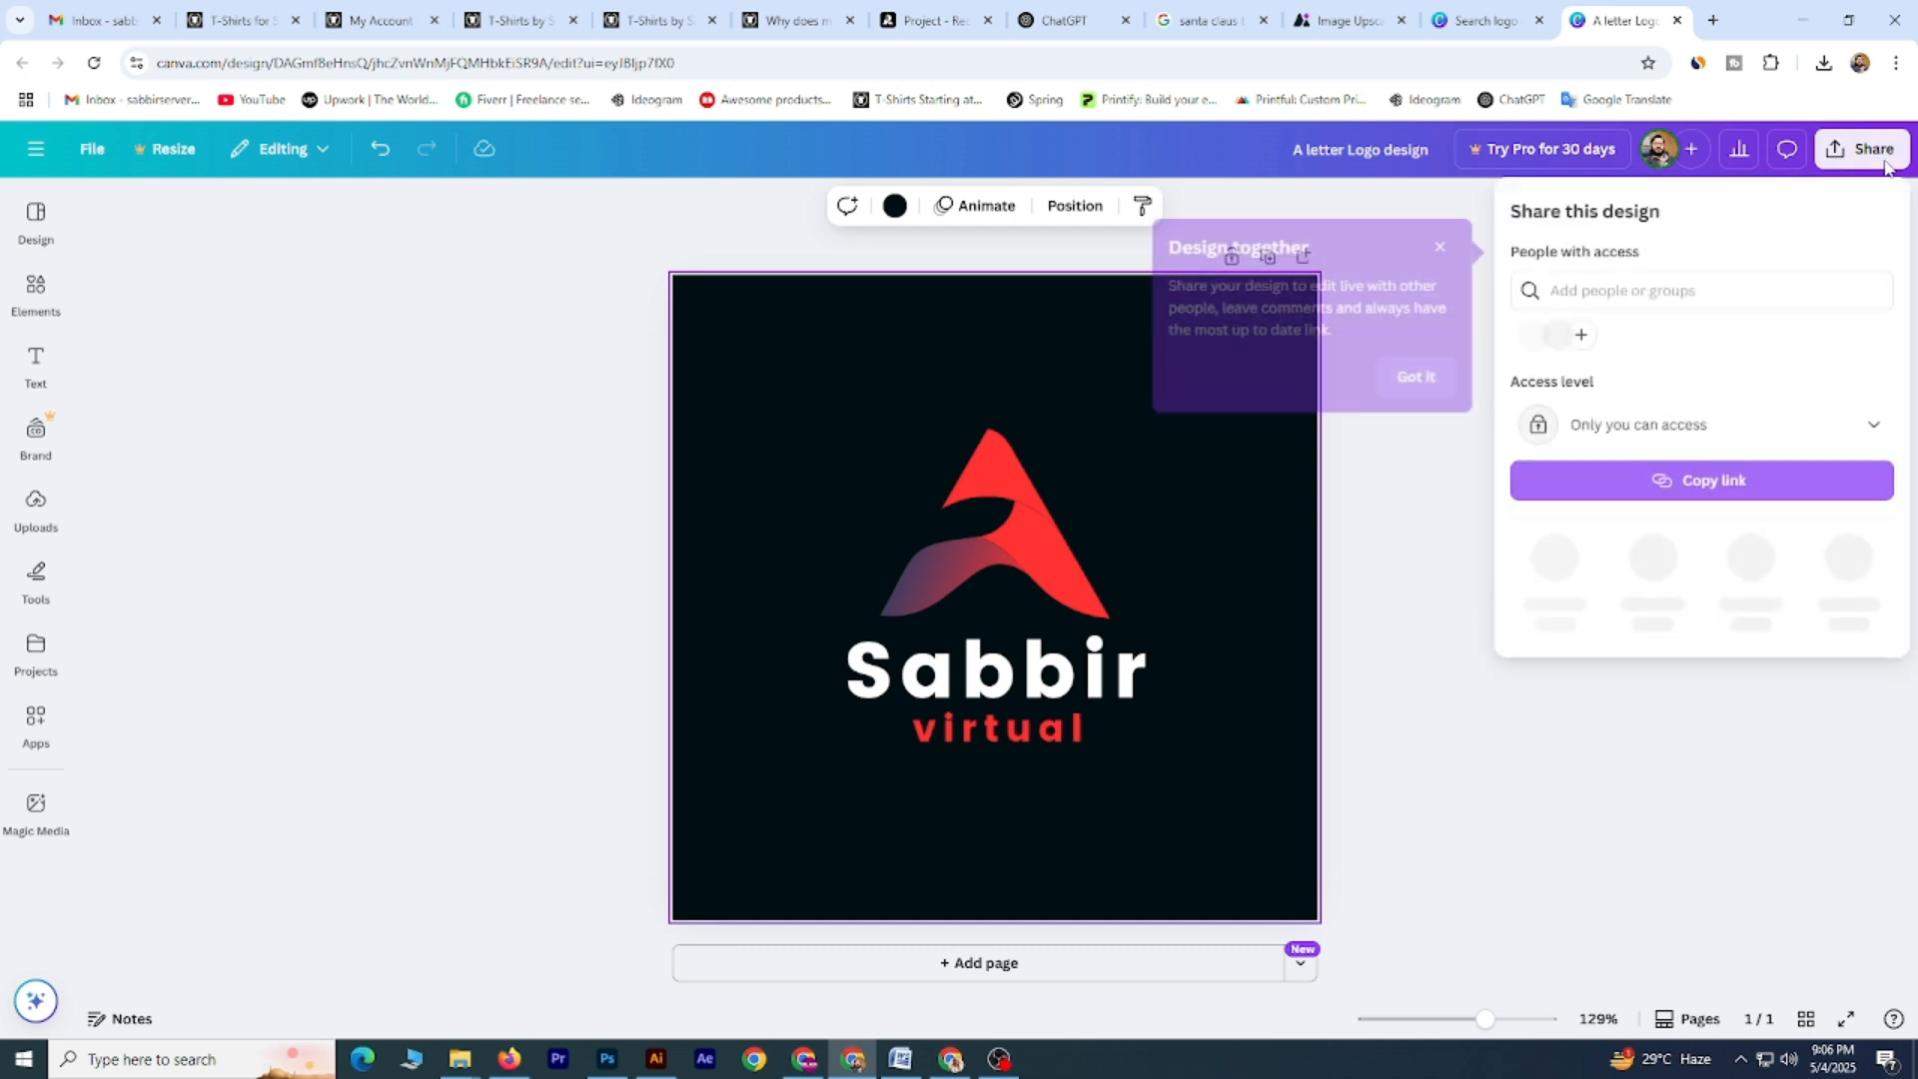
{"action": "left_click", "coordinate": [1556, 564]}
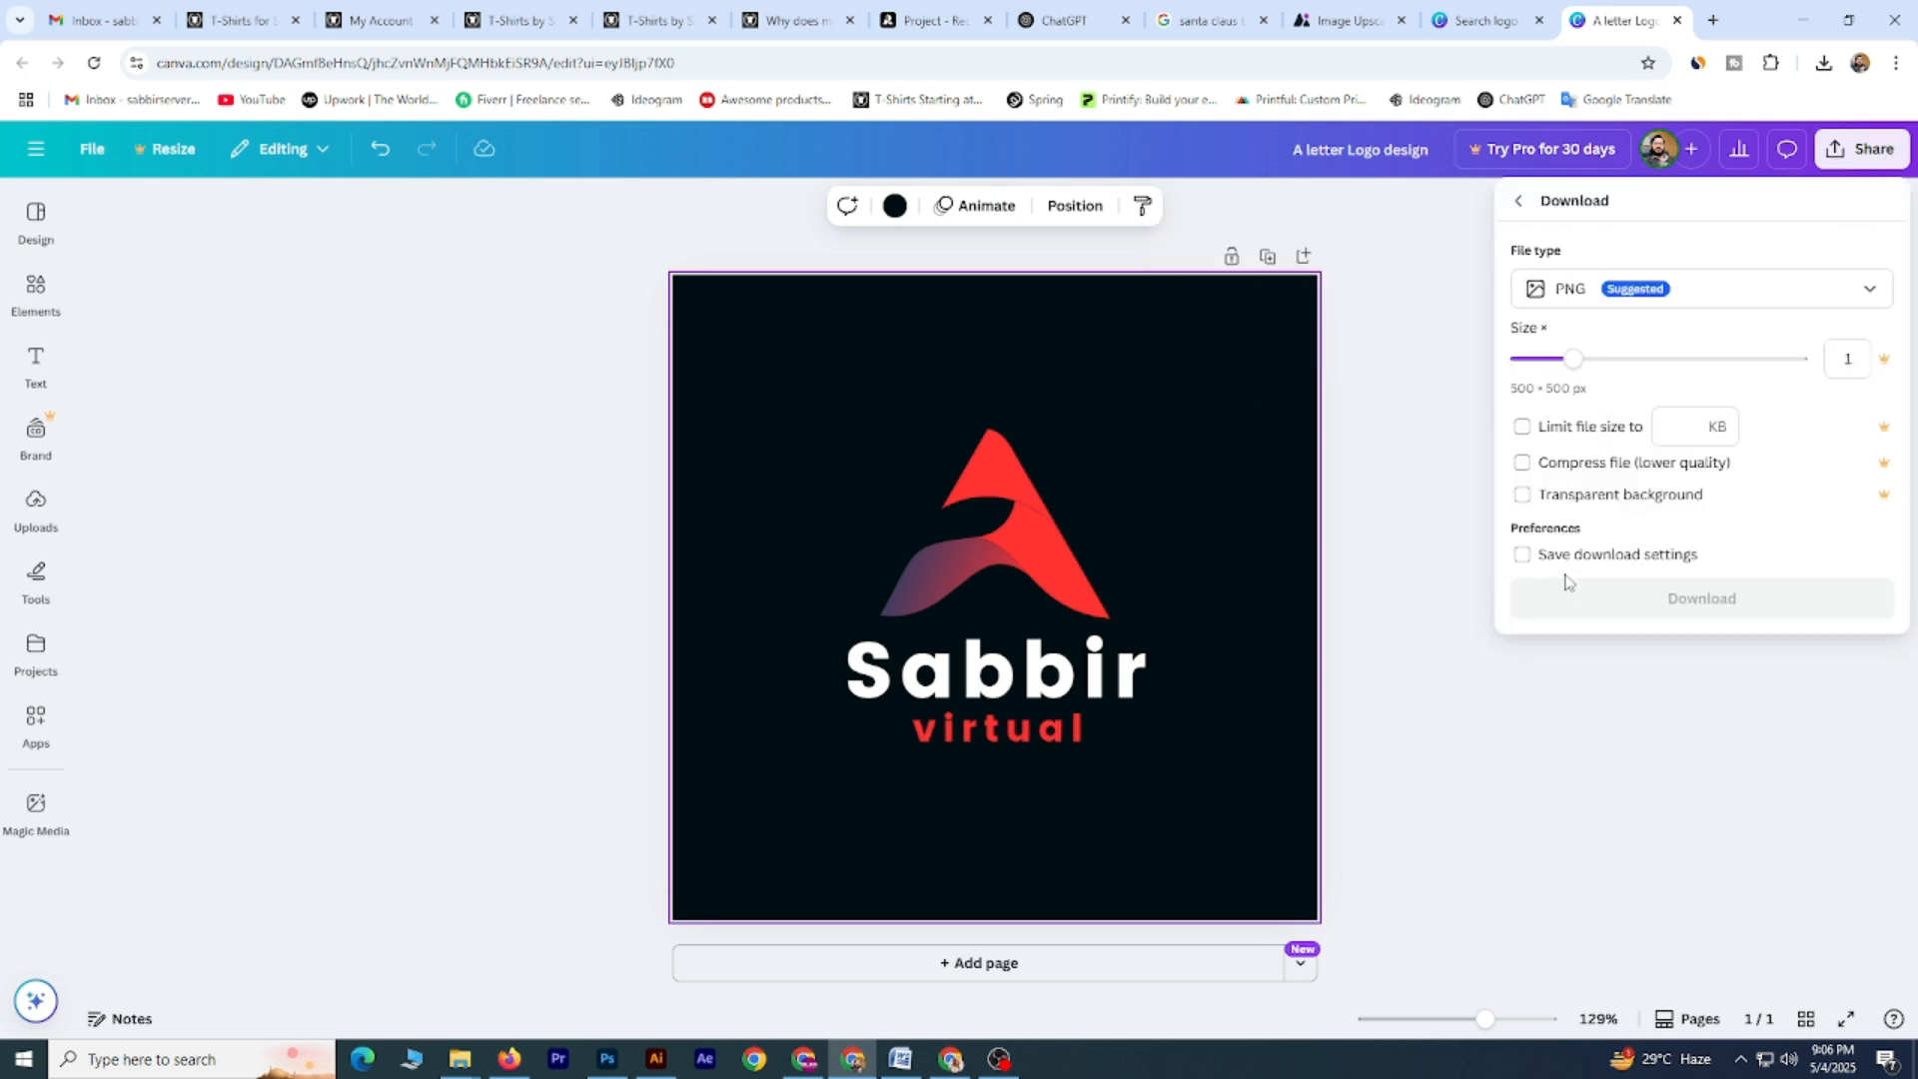
{"action": "left_click", "coordinate": [1732, 611]}
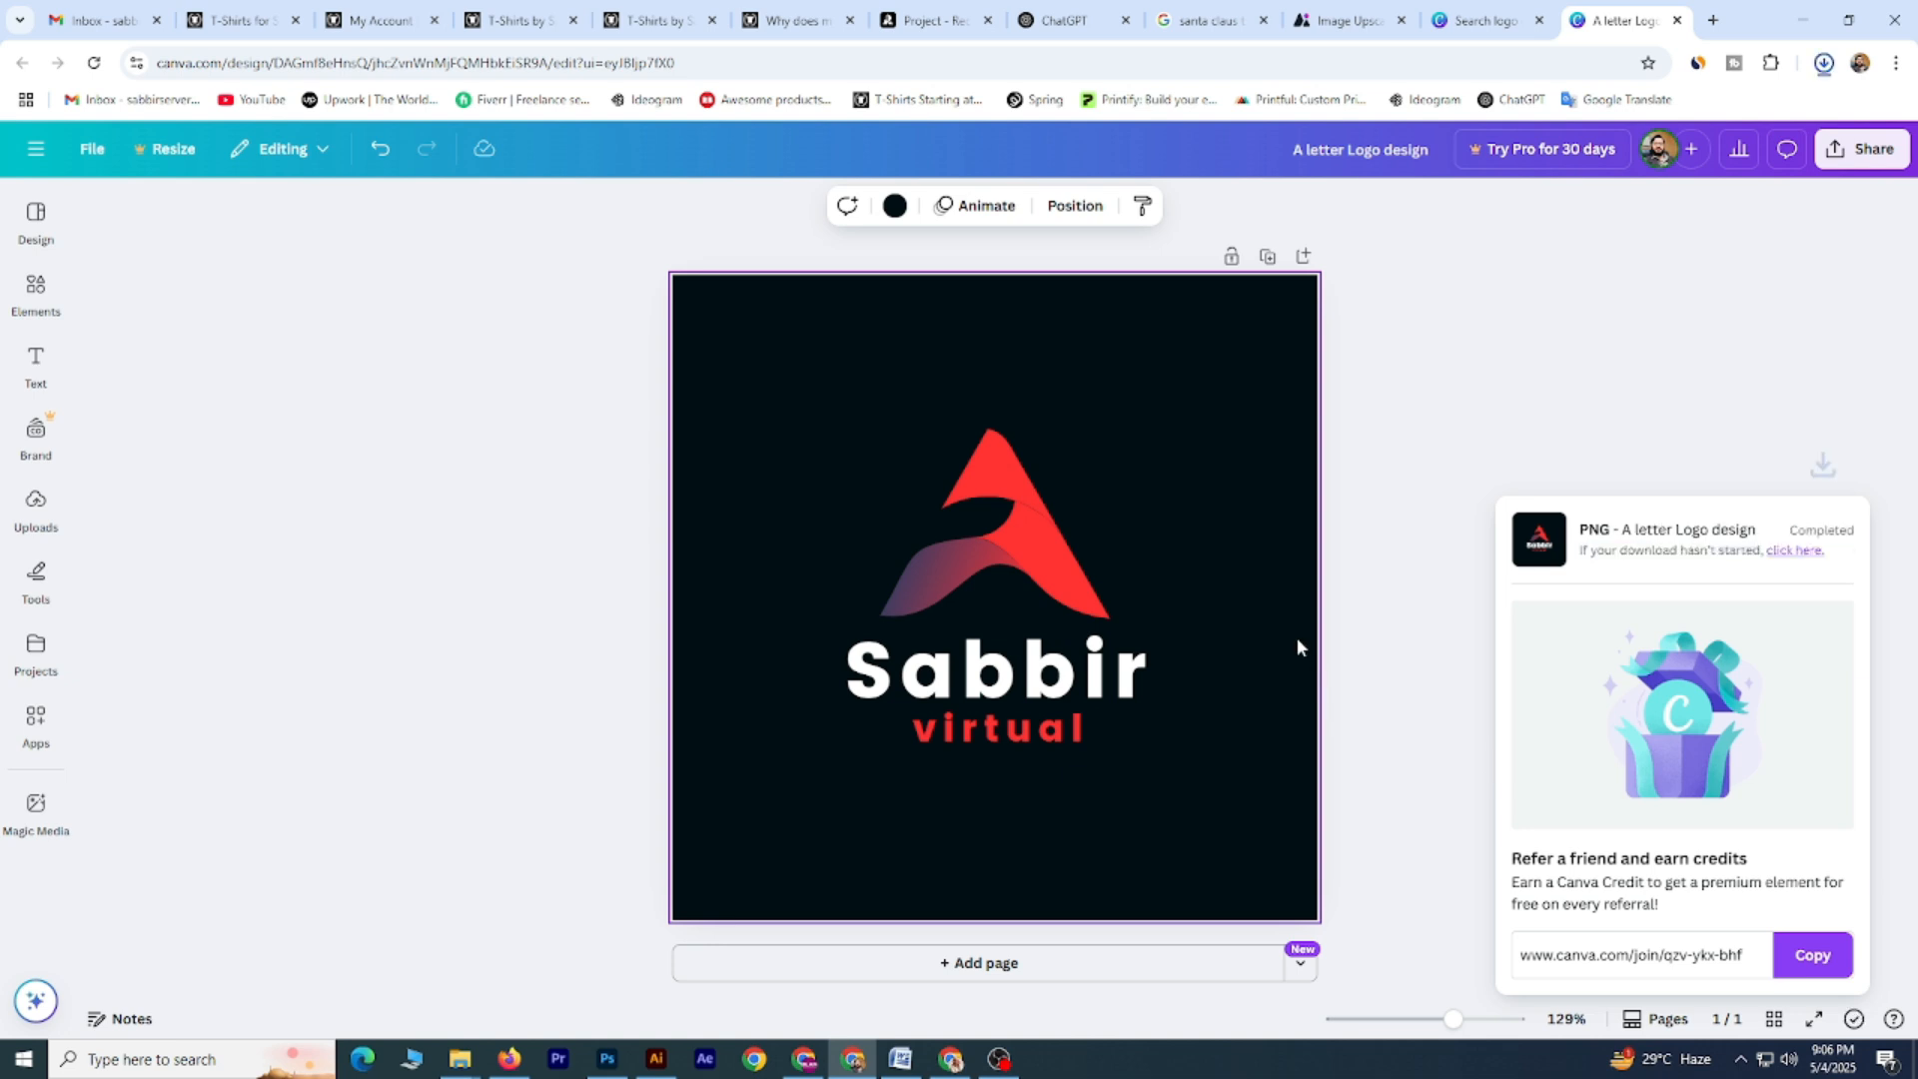
Switch to the TeePublic storefront, upload "A letter Logo design.png" as the store logo and save it.
{"action": "left_click", "coordinate": [515, 20]}
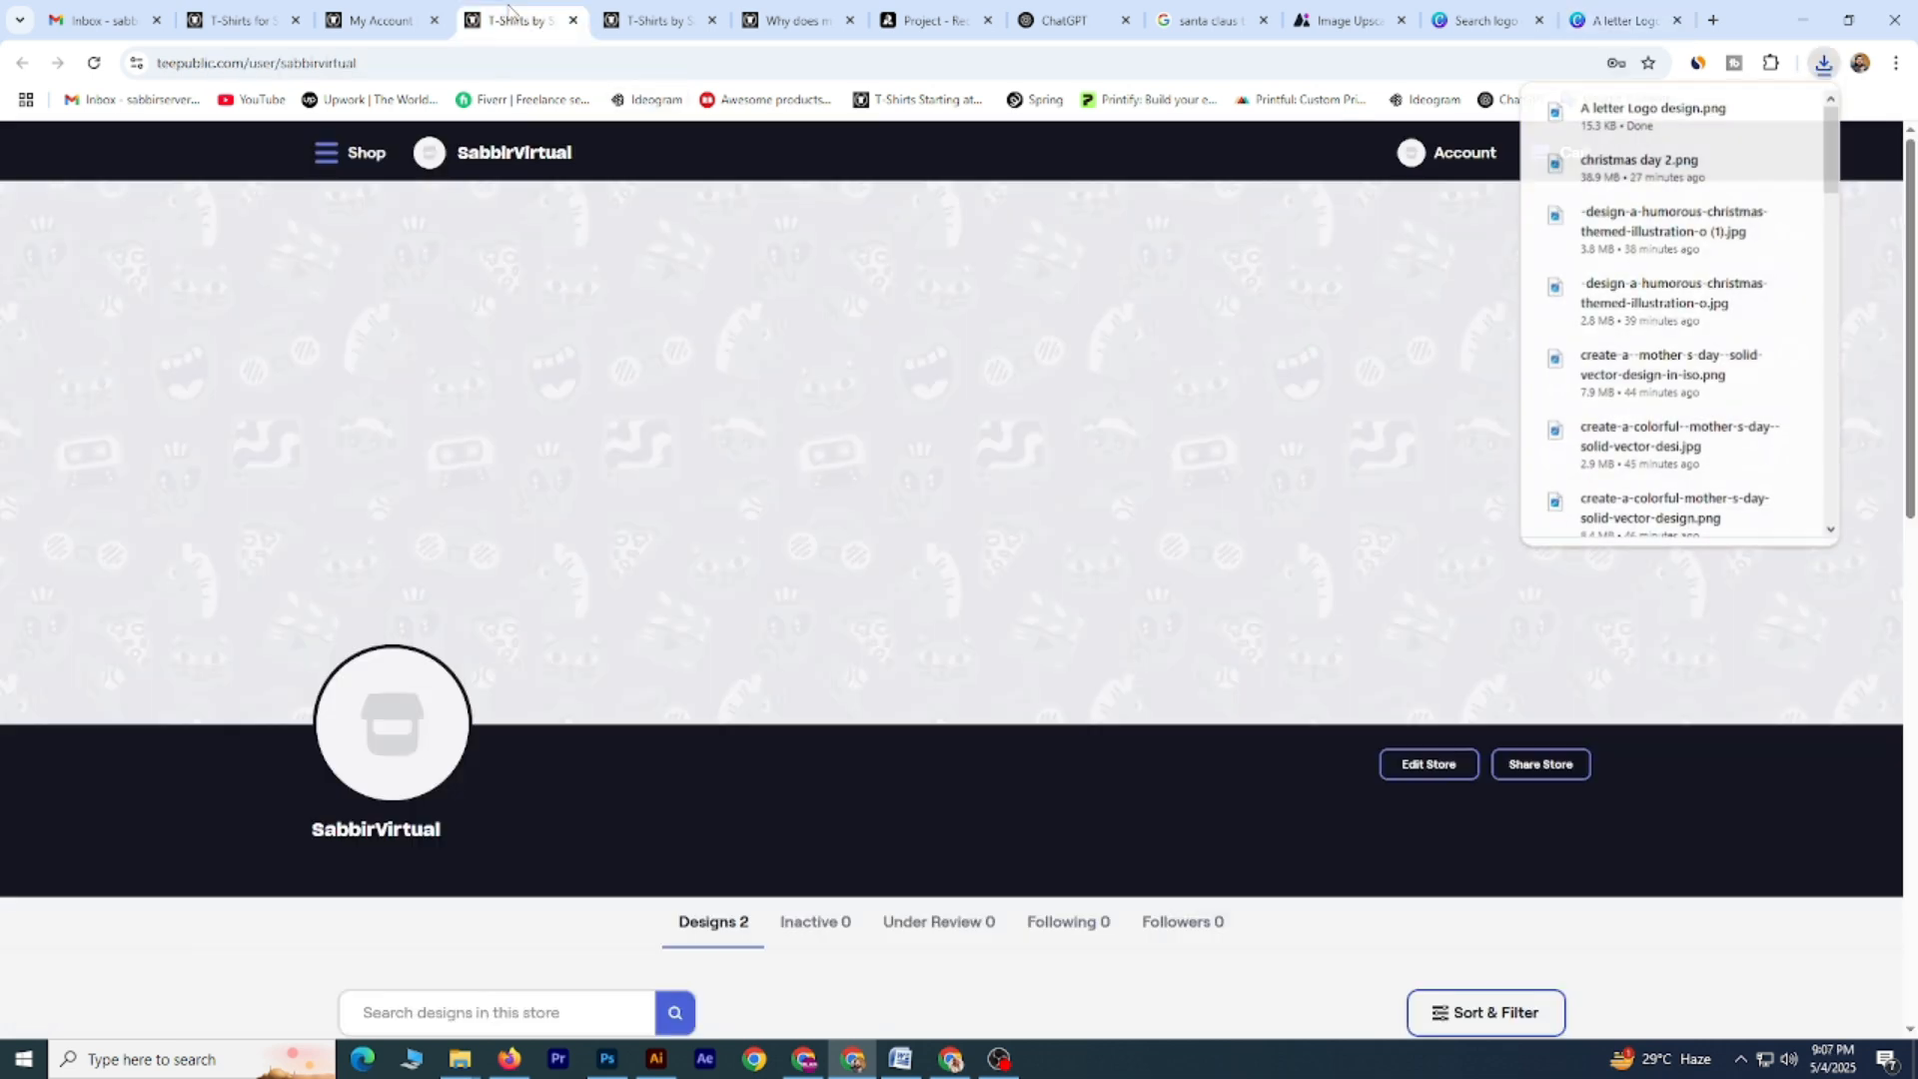
{"action": "scroll", "coordinate": [425, 674], "scroll_direction": "down", "scroll_amount": 1}
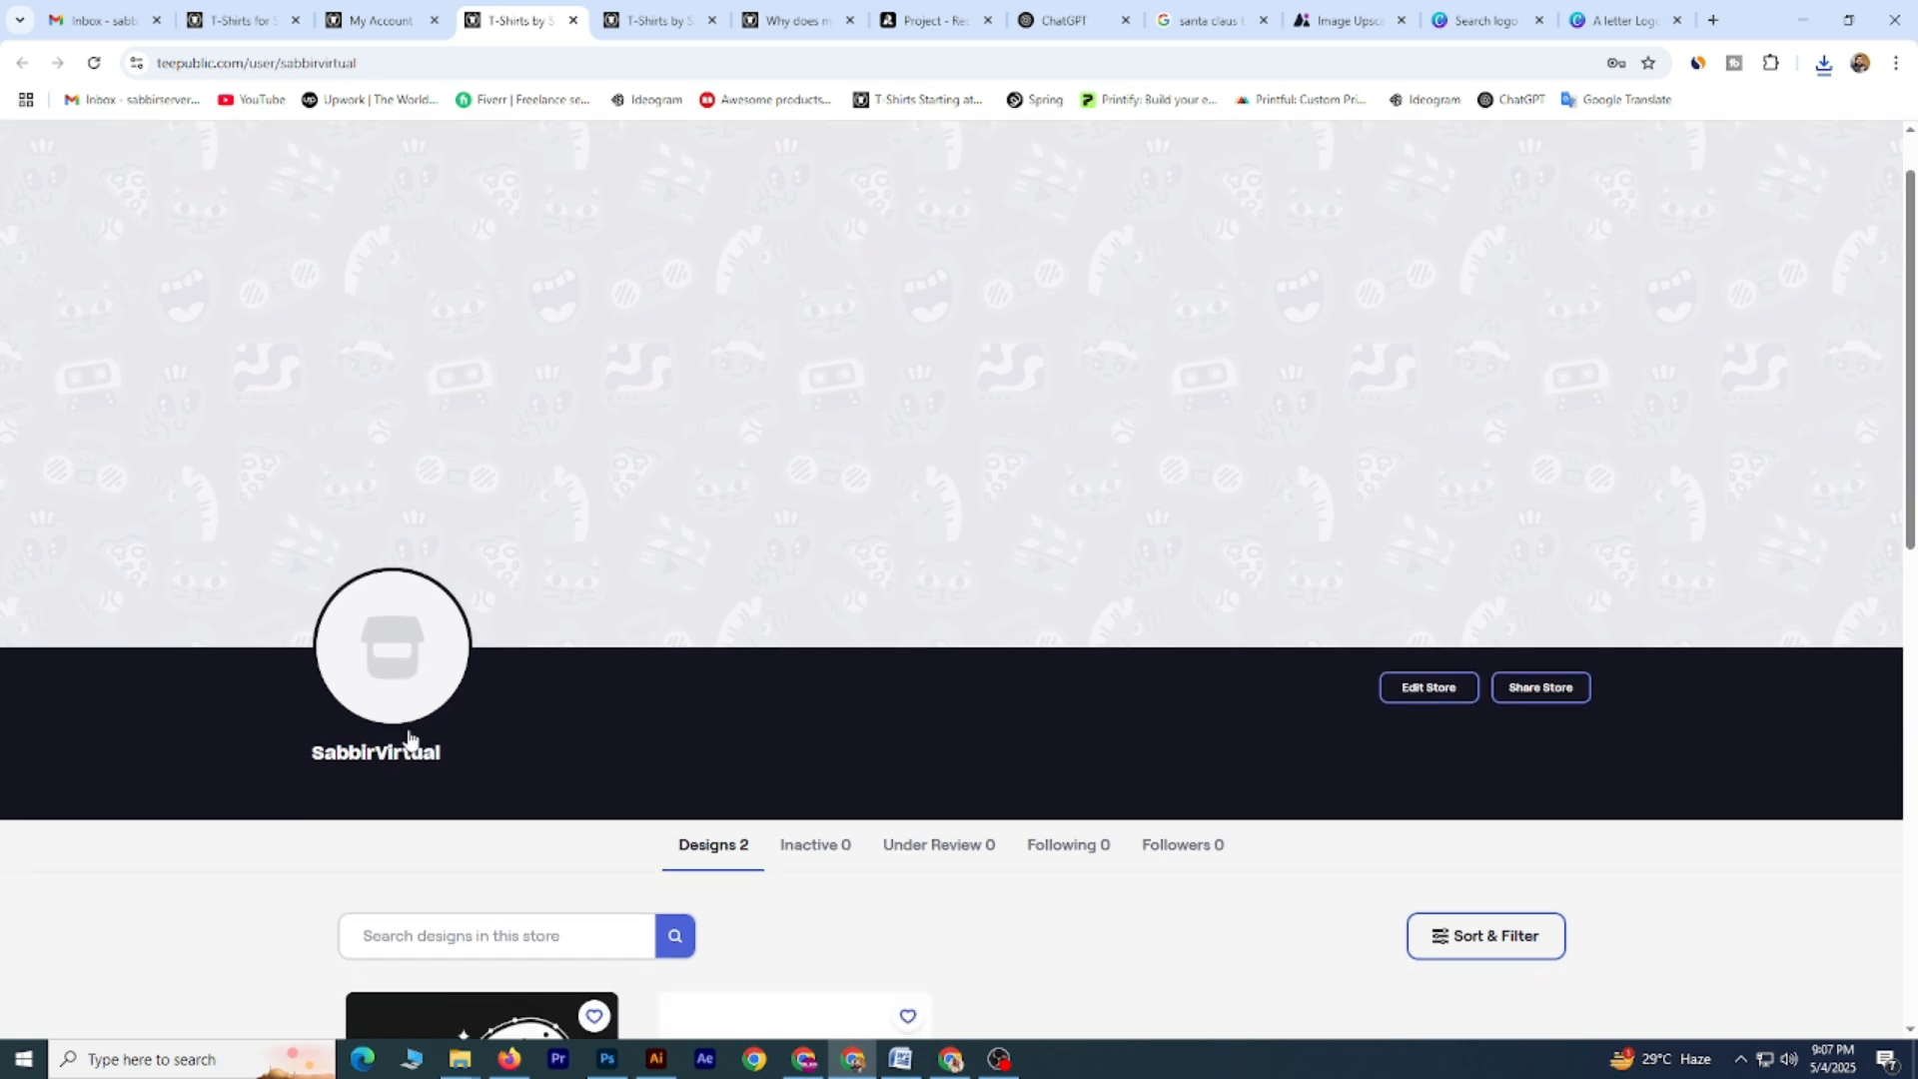
{"action": "left_click", "coordinate": [393, 648]}
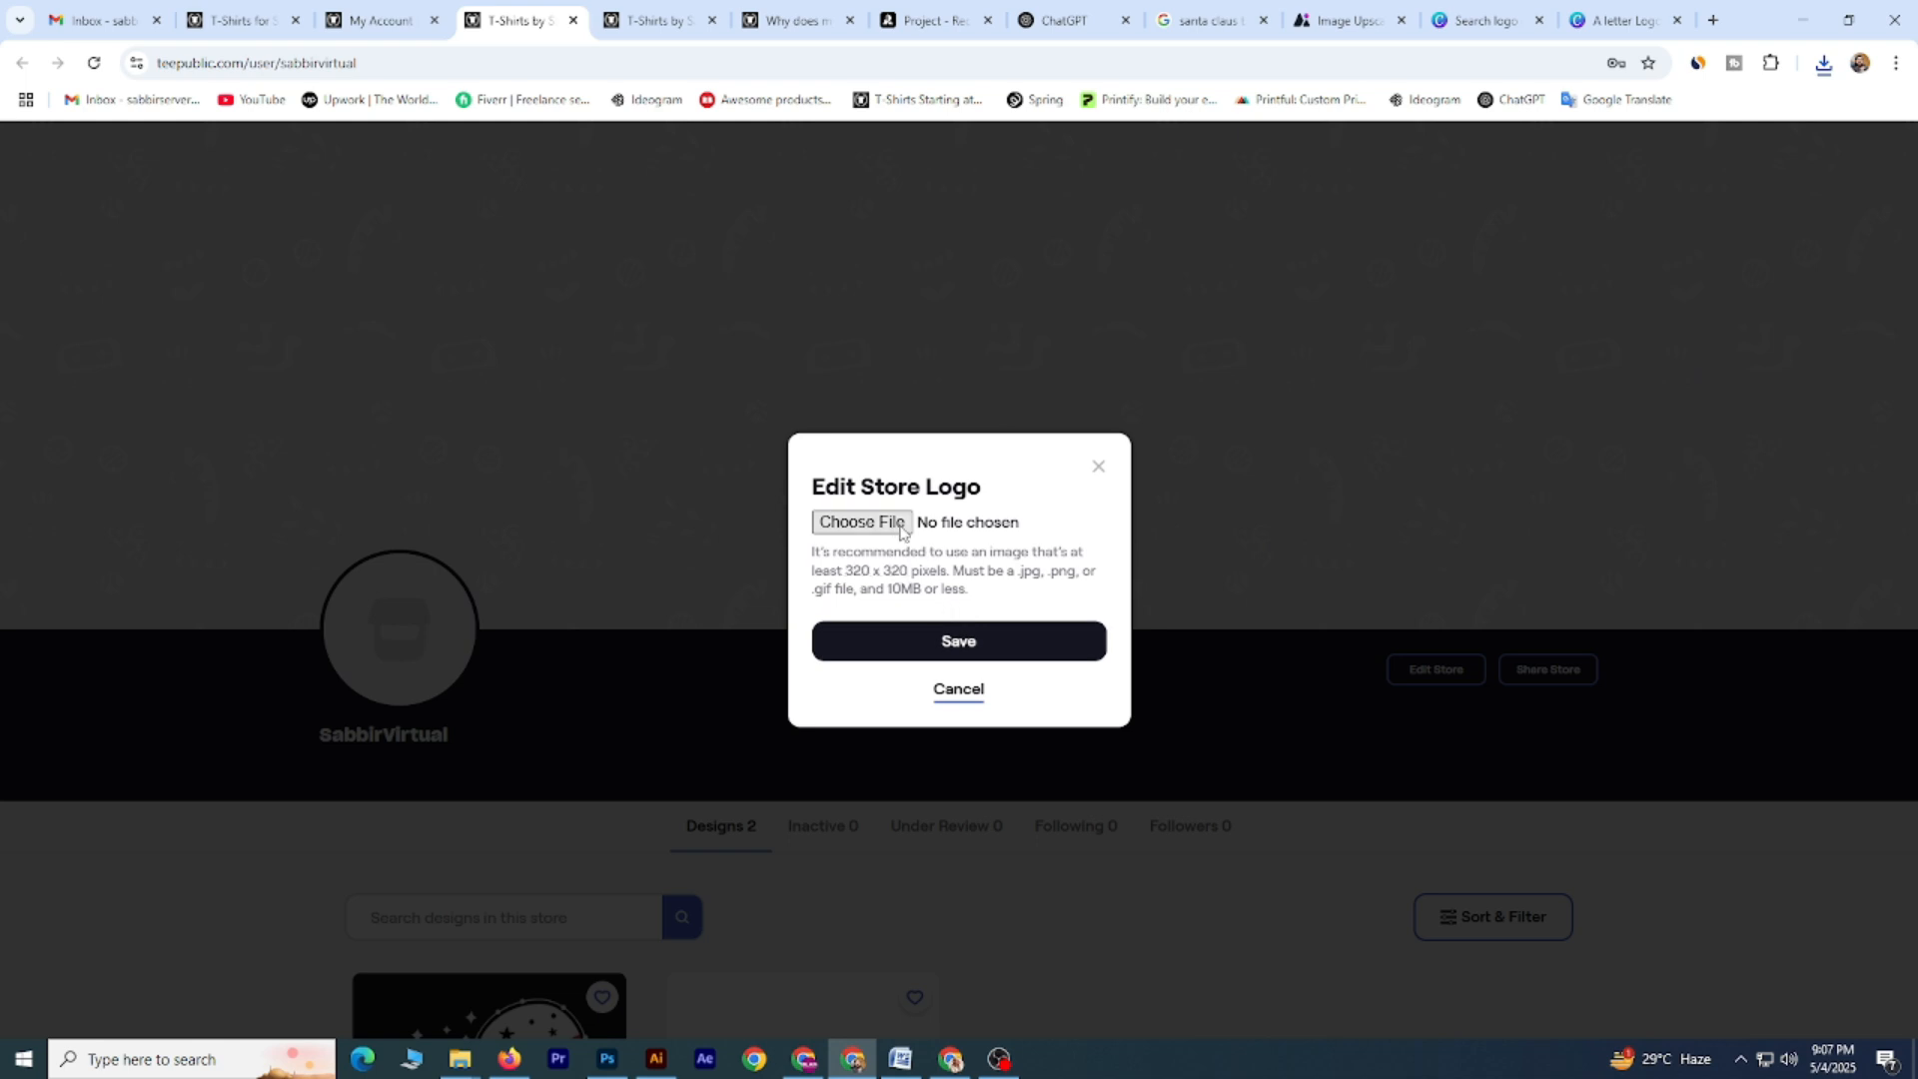
{"action": "left_click", "coordinate": [984, 522]}
{"action": "double_click", "coordinate": [899, 495]}
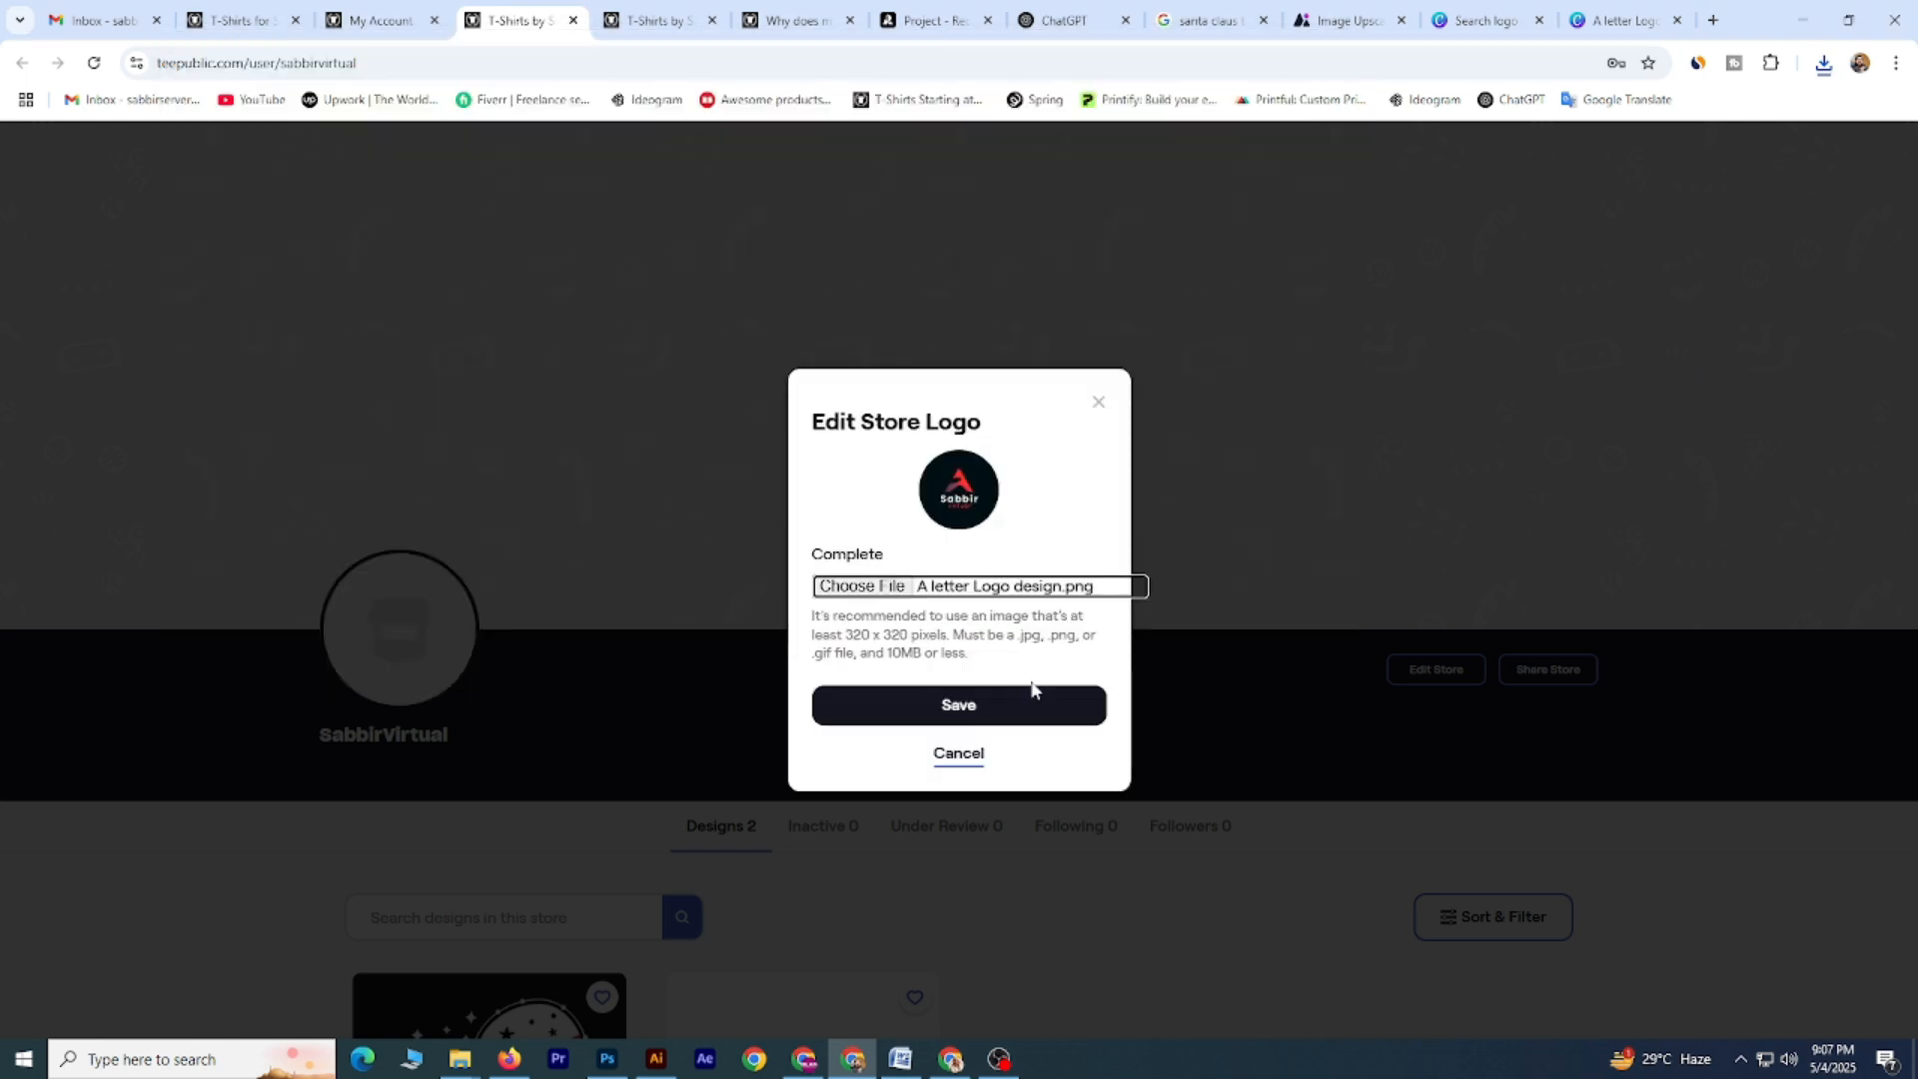
{"action": "left_click", "coordinate": [967, 711]}
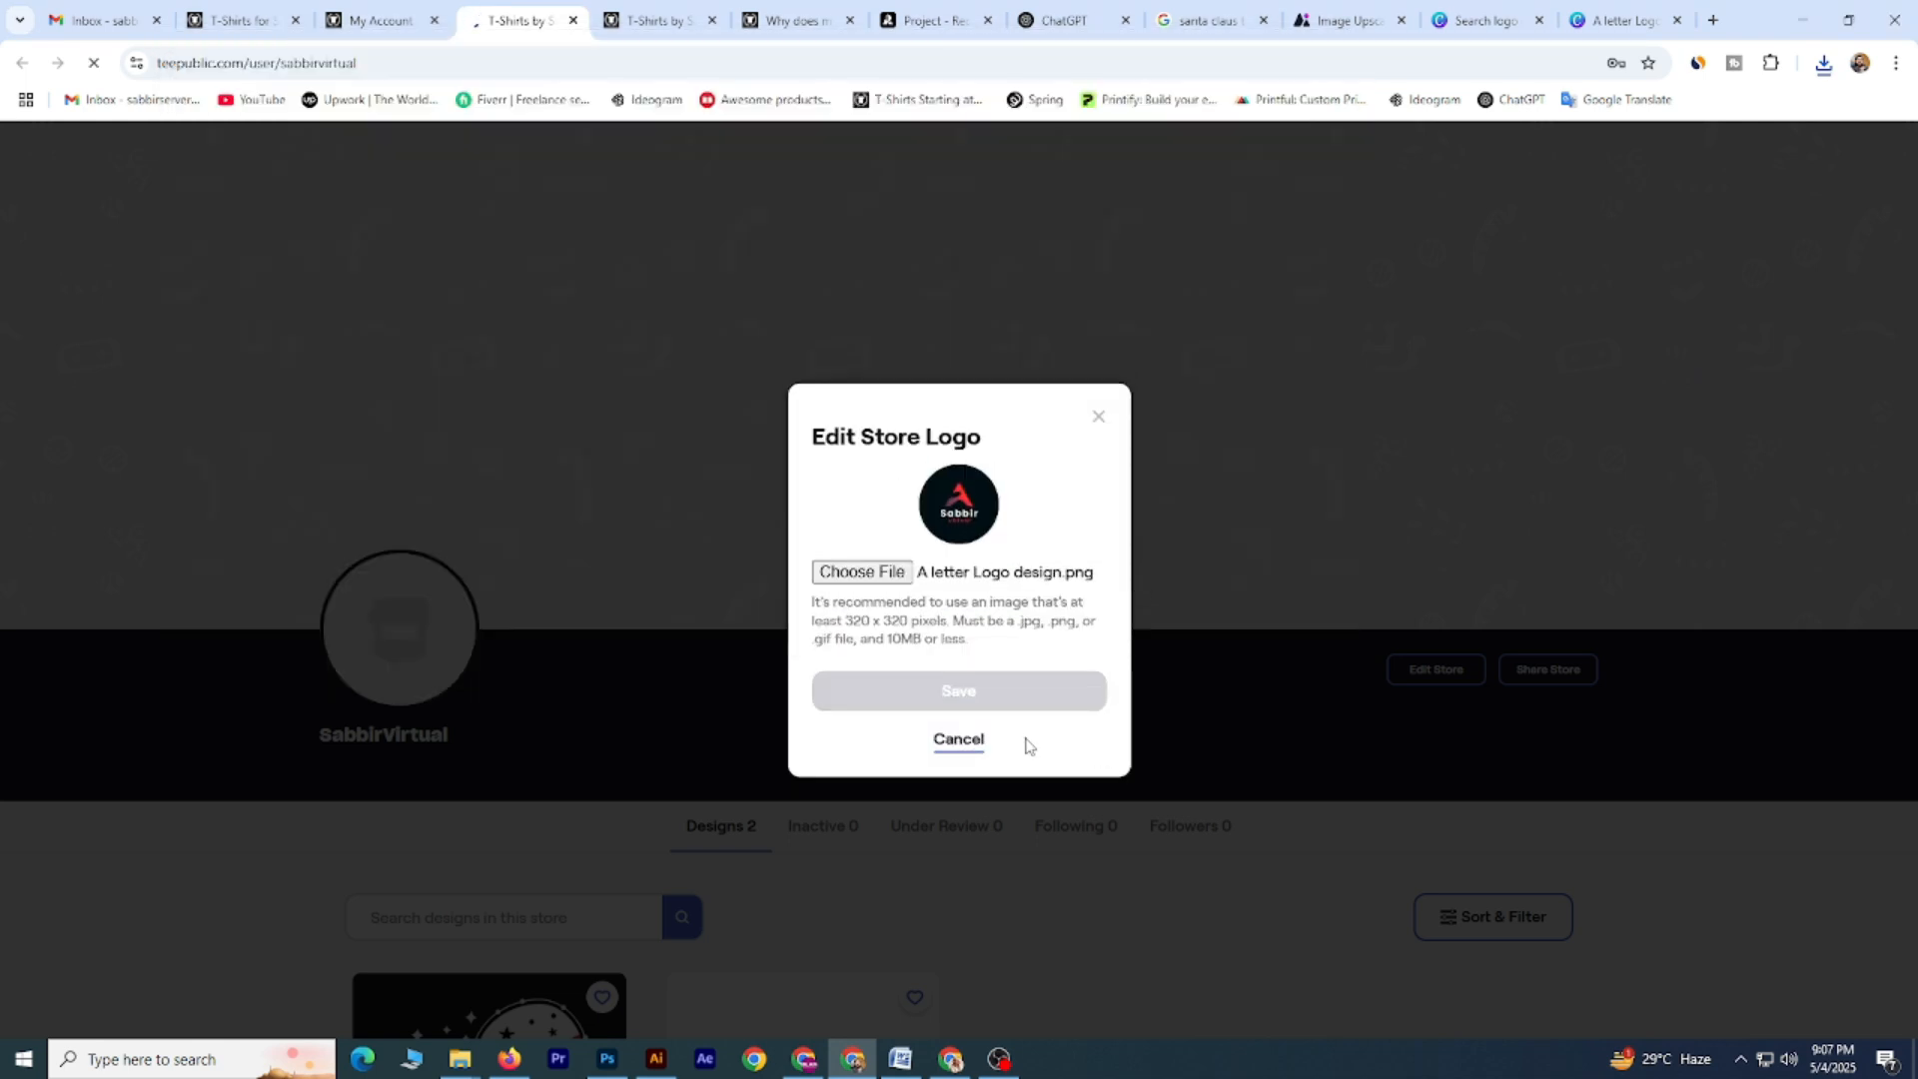
{"action": "scroll", "coordinate": [365, 719], "scroll_direction": "down", "scroll_amount": 3}
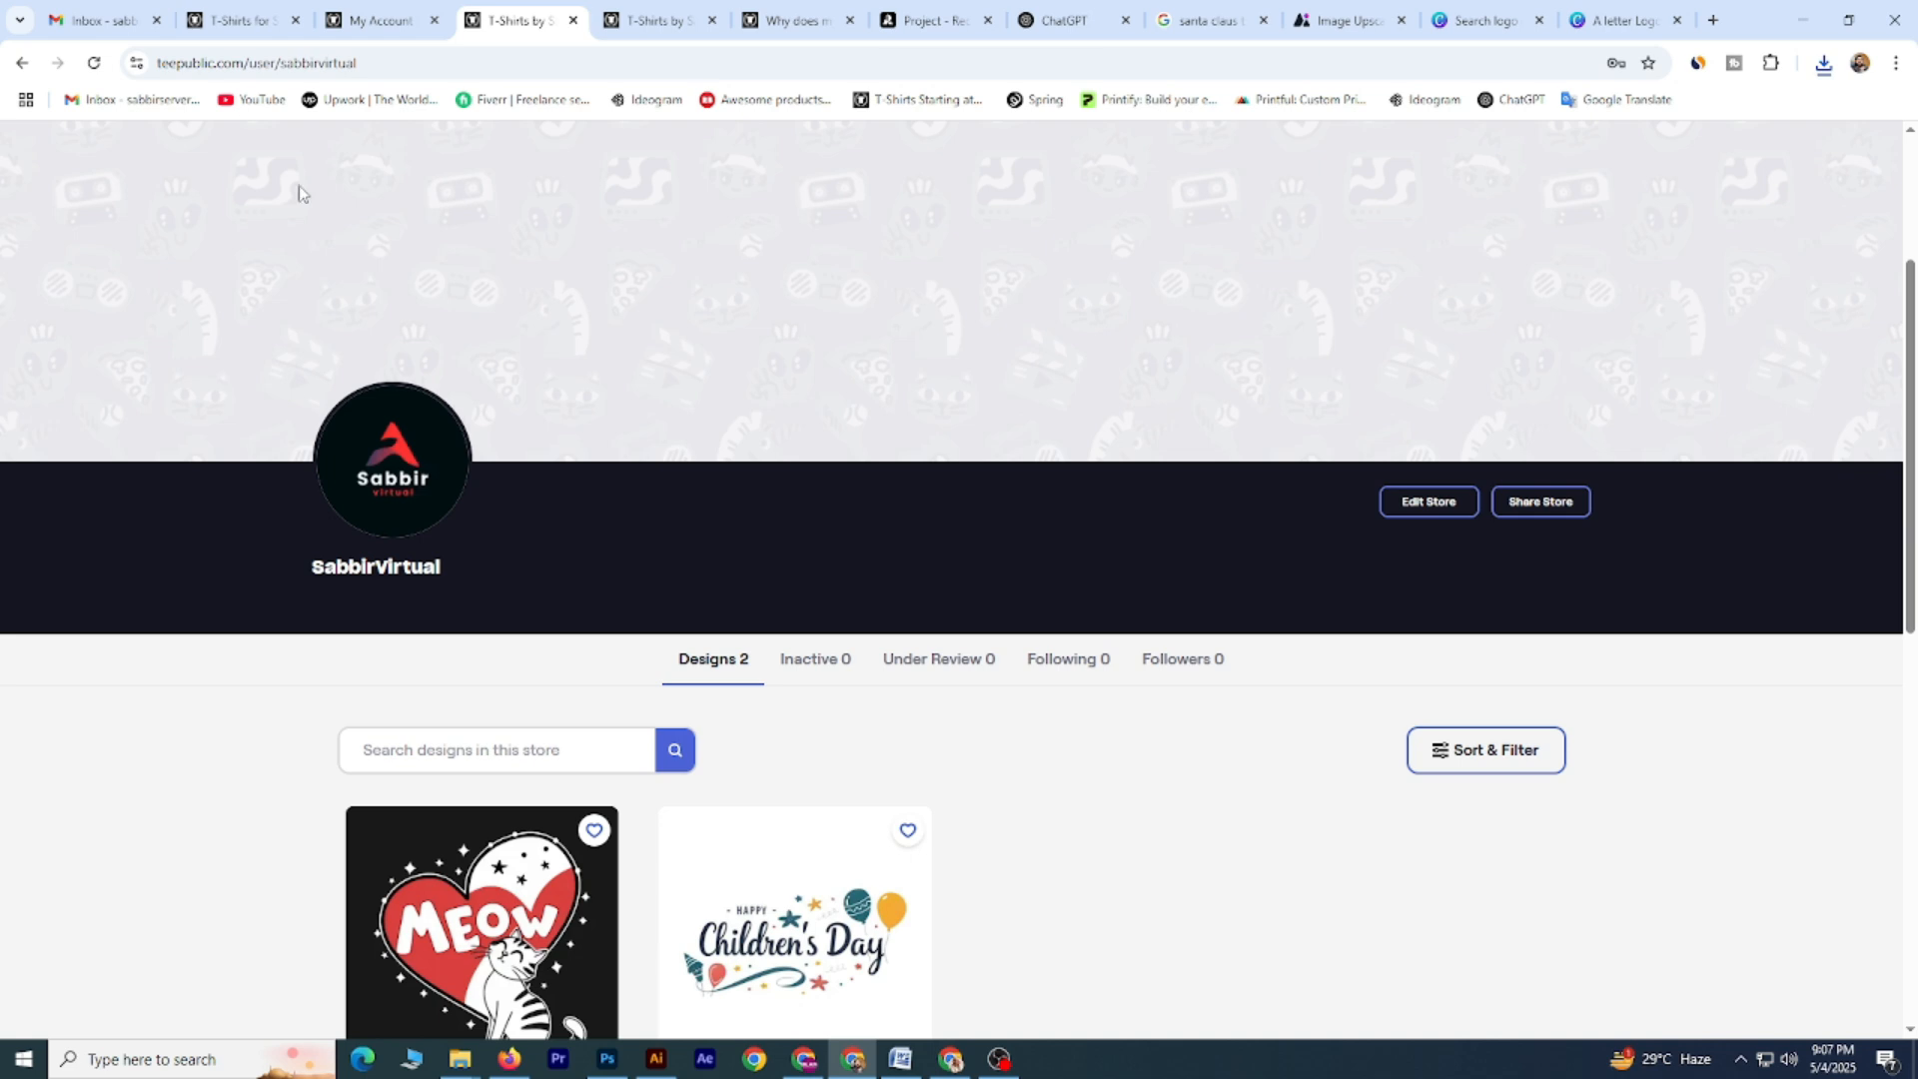
{"action": "scroll", "coordinate": [1514, 275], "scroll_direction": "up", "scroll_amount": 3}
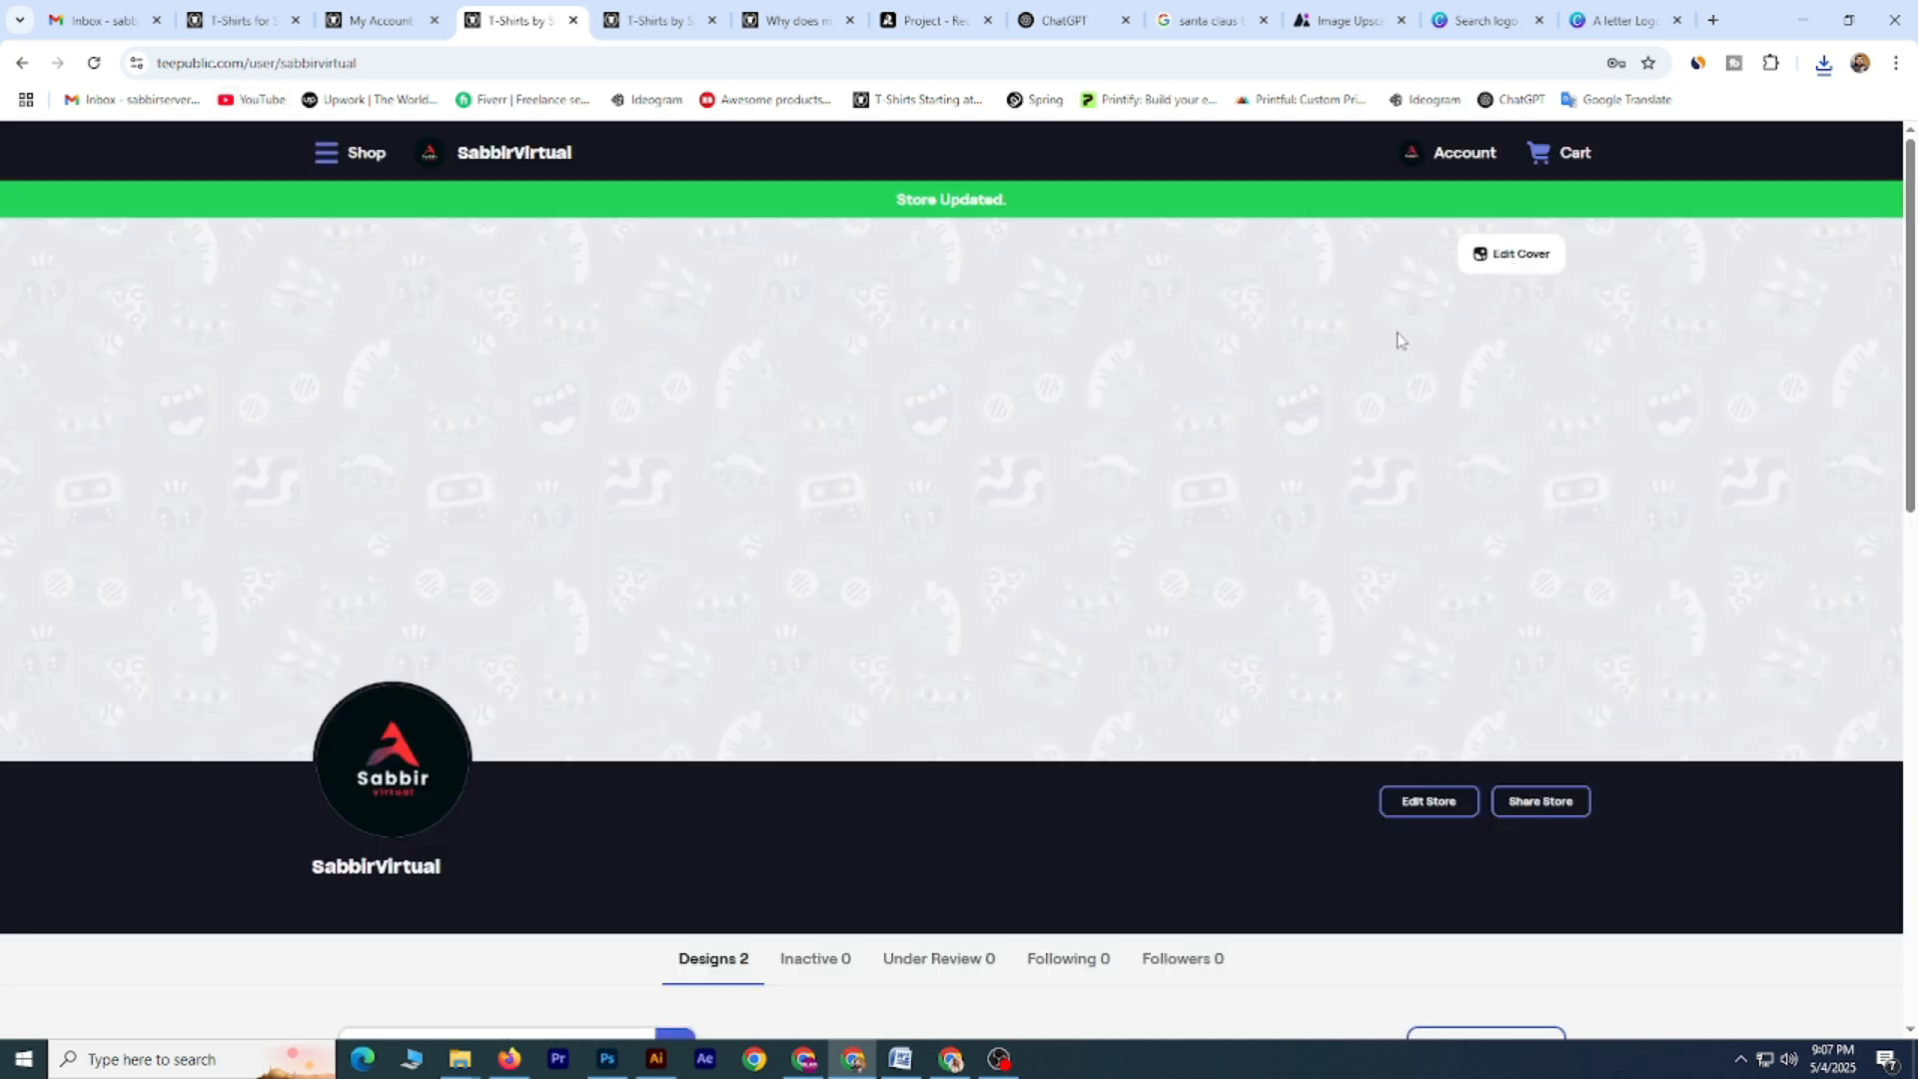
Return to Canva's template search, close the logo template preview and search for "T-shirt banner design".
{"action": "left_click", "coordinate": [1618, 12]}
{"action": "left_click", "coordinate": [1548, 10]}
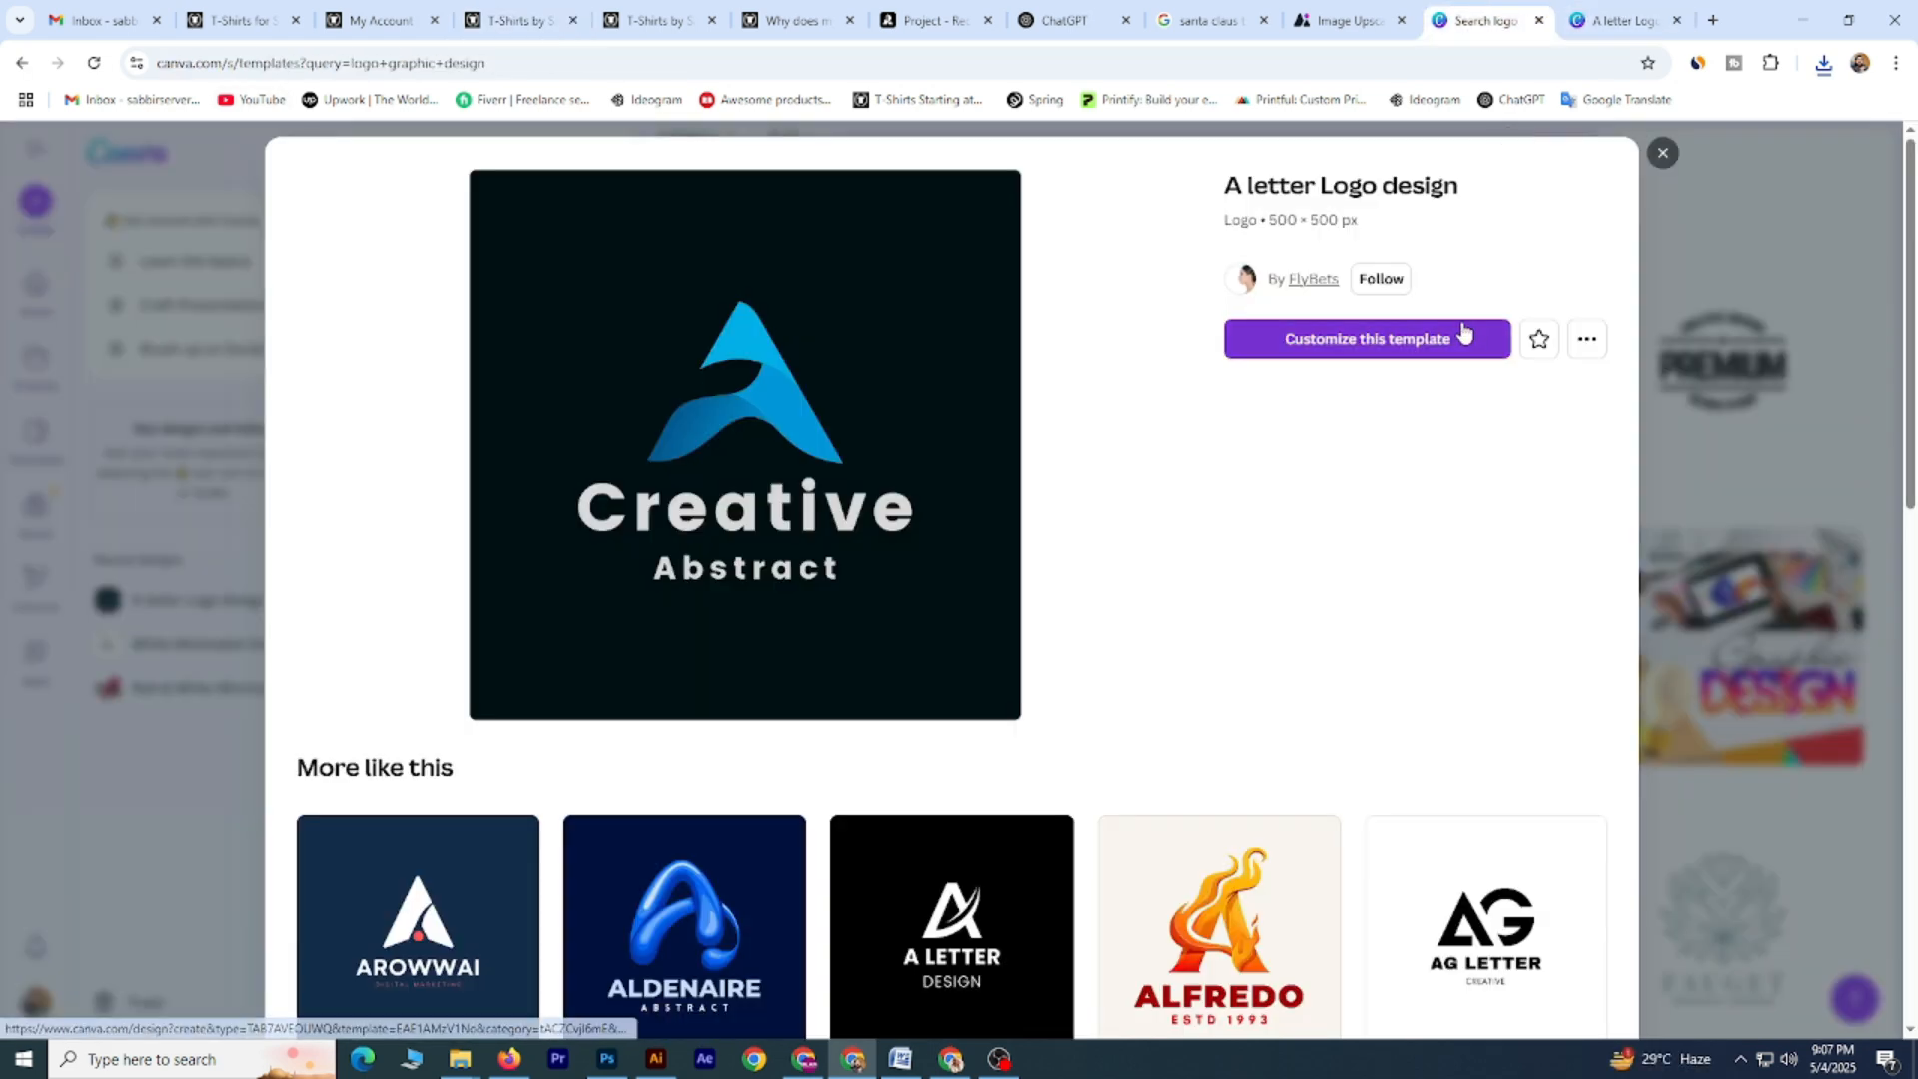
{"action": "left_click", "coordinate": [1664, 152]}
{"action": "scroll", "coordinate": [1058, 362], "scroll_direction": "up", "scroll_amount": 3}
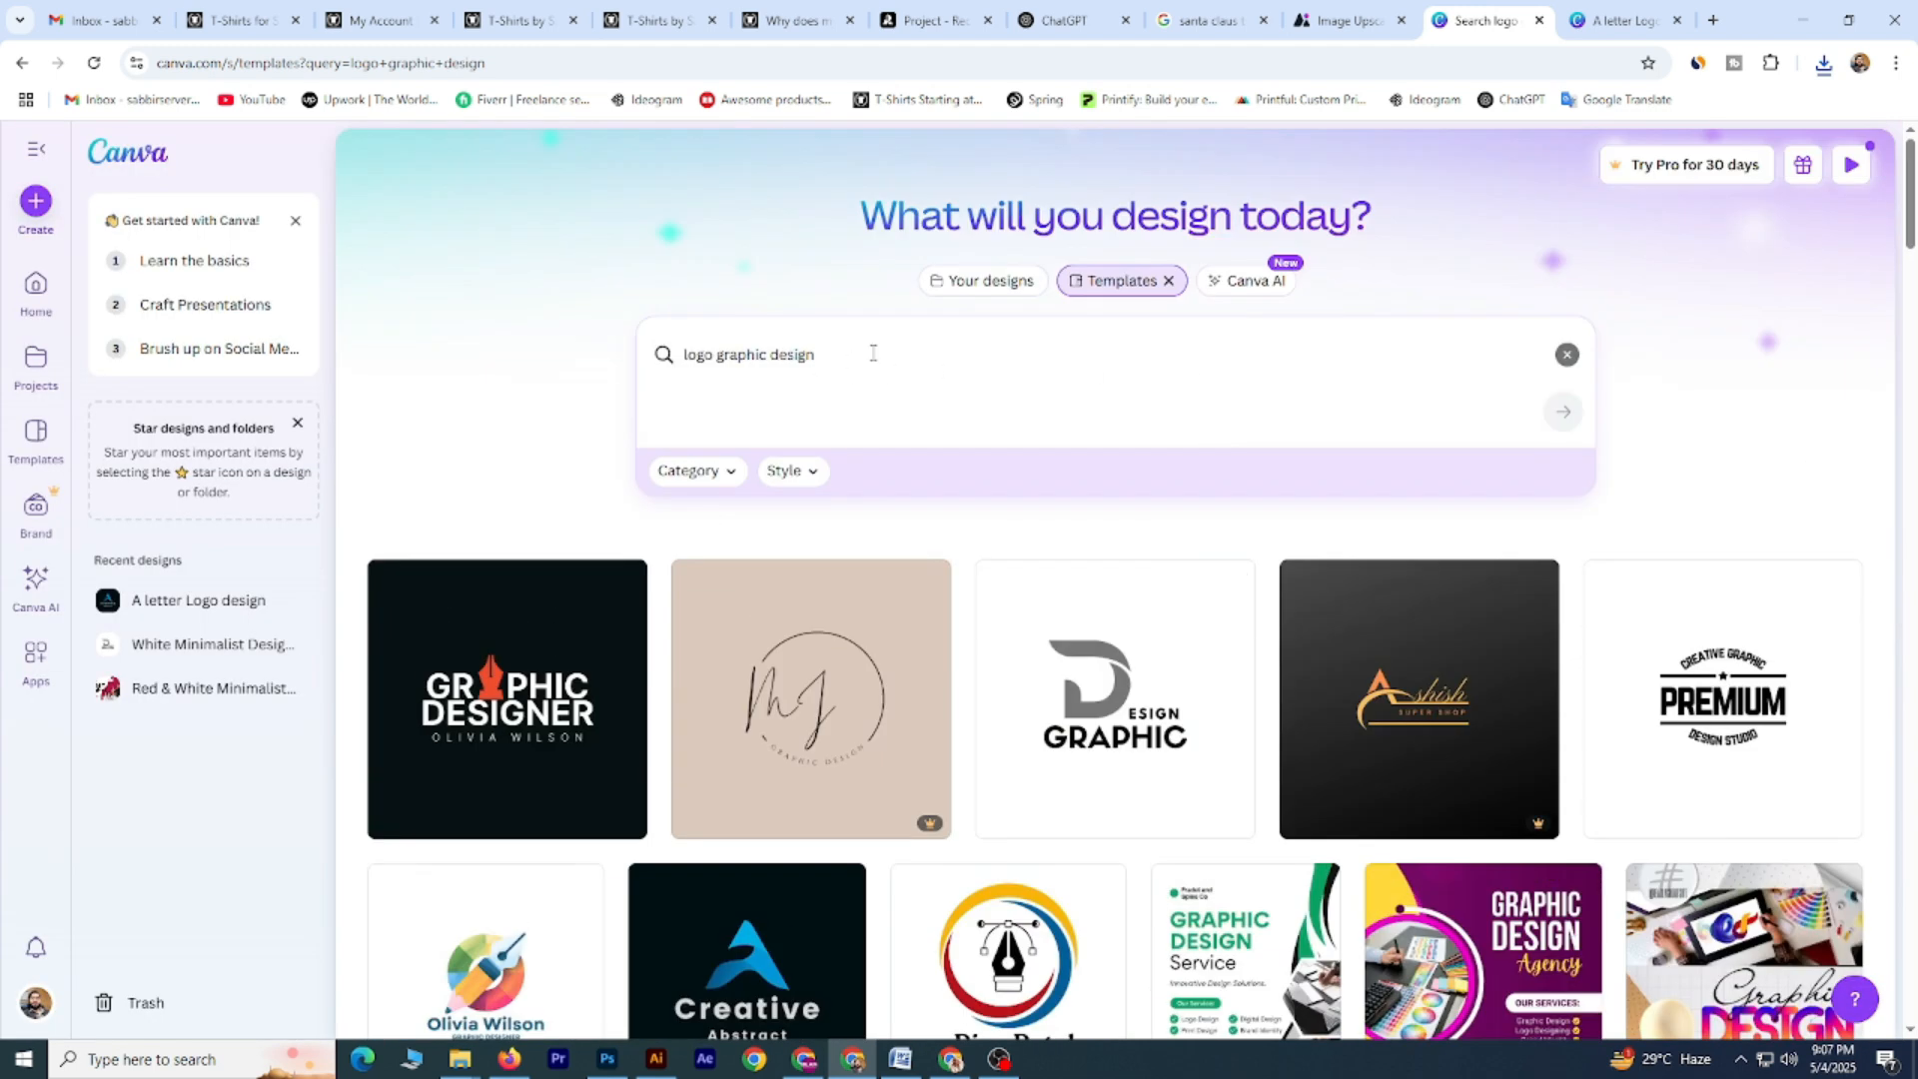
{"action": "left_click_drag", "start_coordinate": [815, 354], "coordinate": [678, 356]}
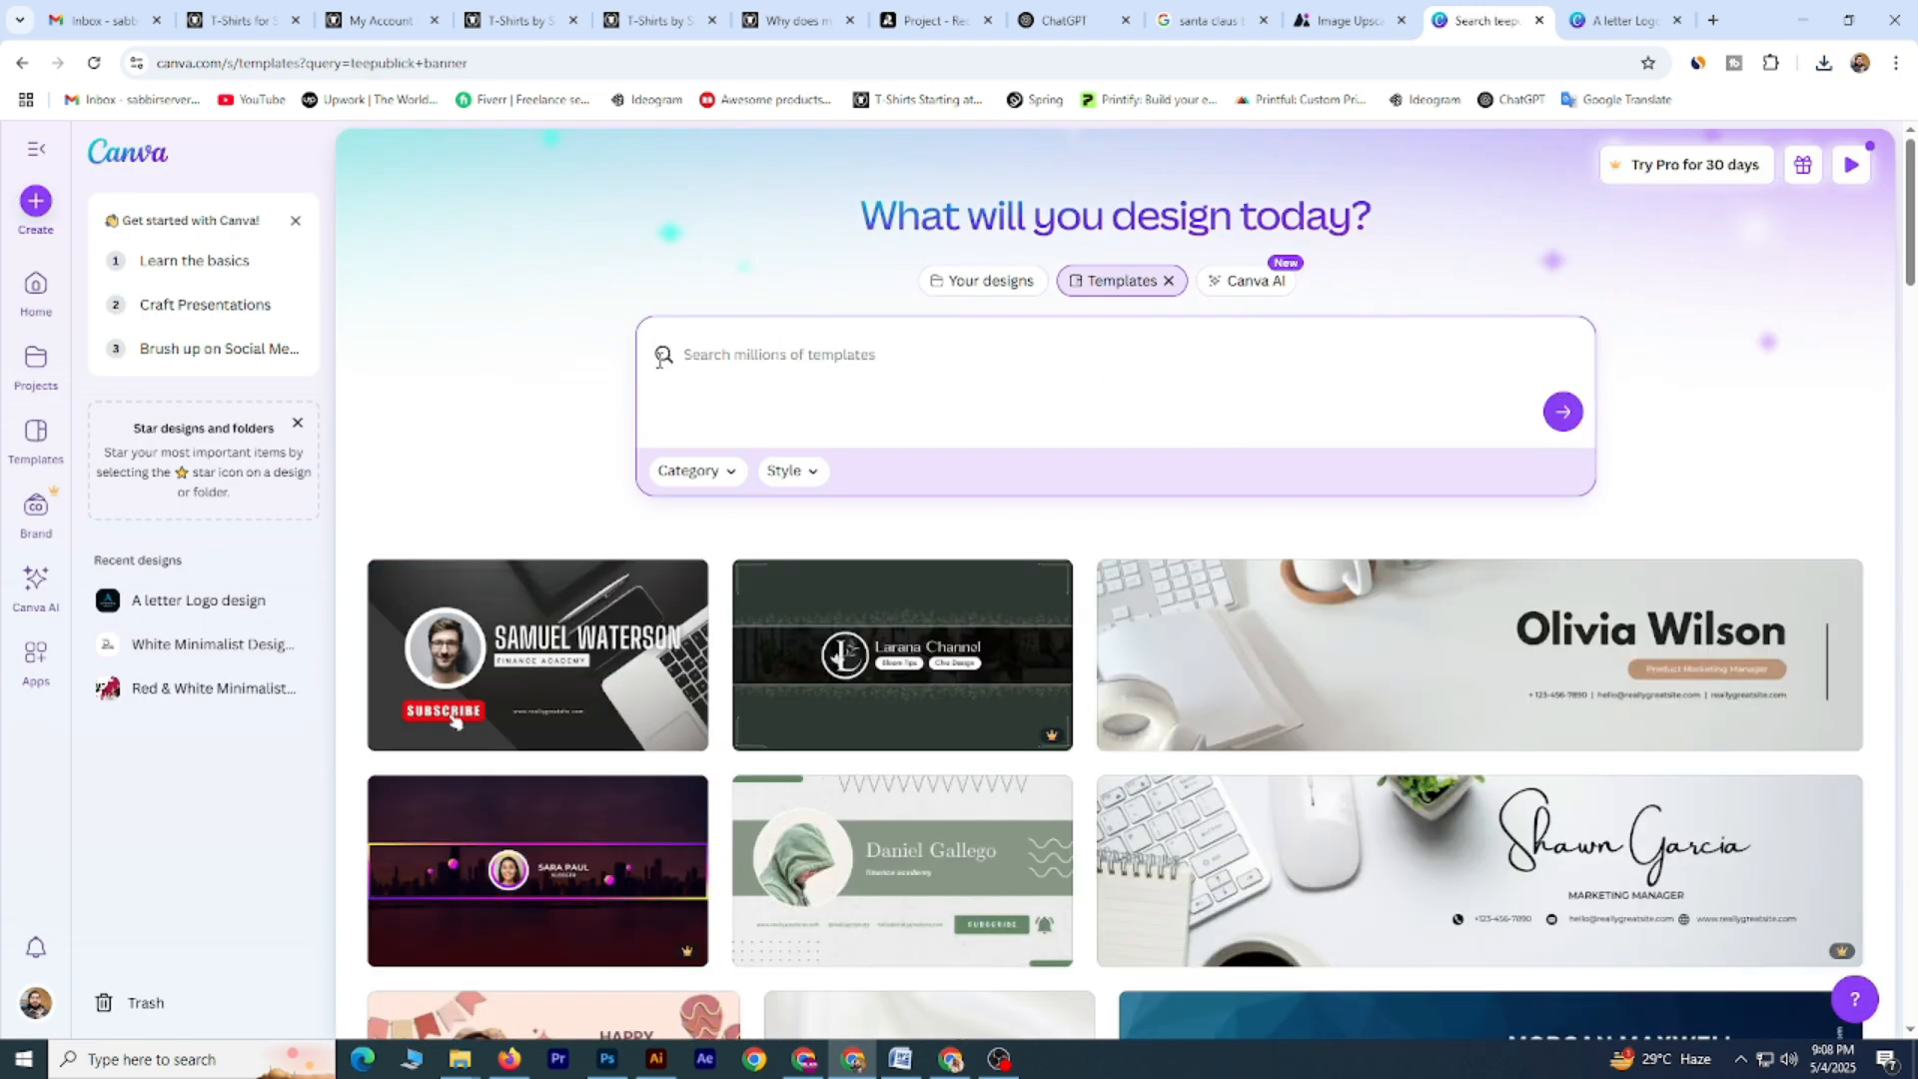
{"action": "type", "text": "T-"}
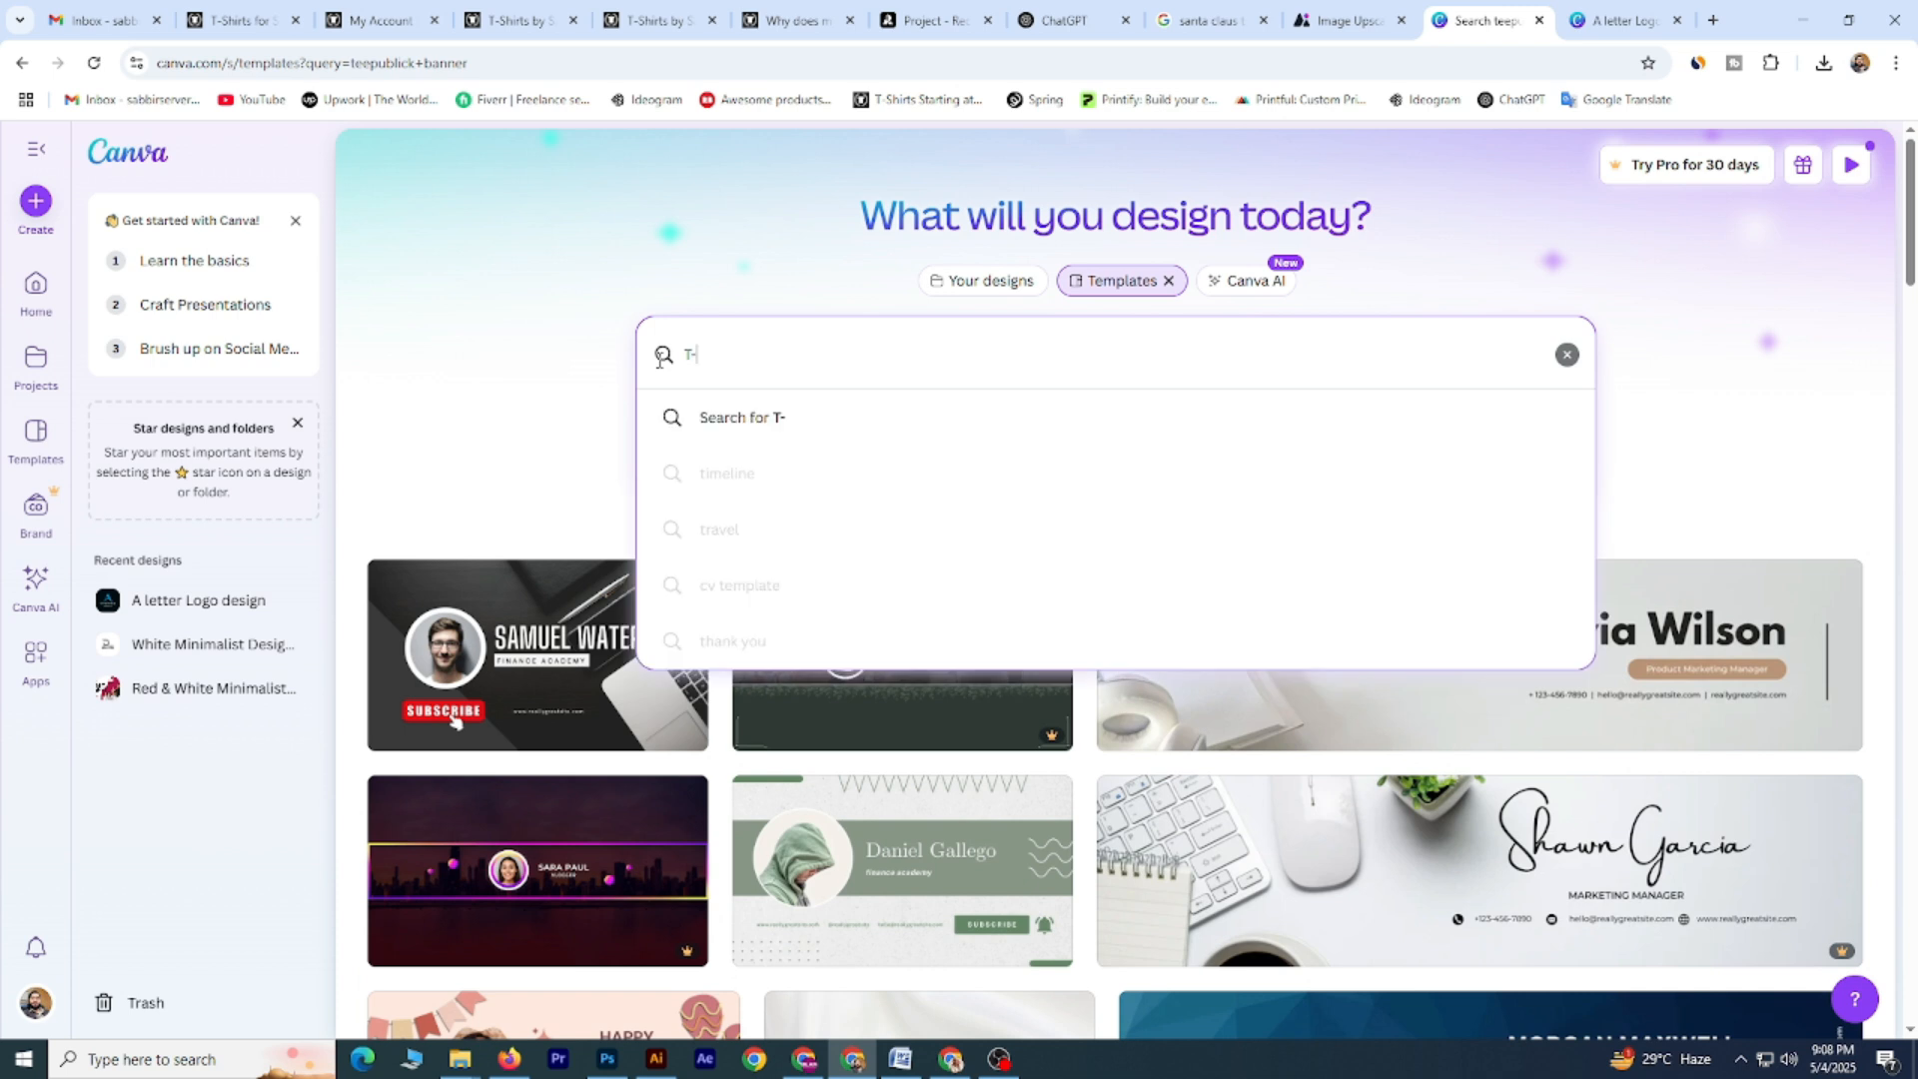
{"action": "type", "text": "shirt banner design"}
{"action": "key", "text": "Return"}
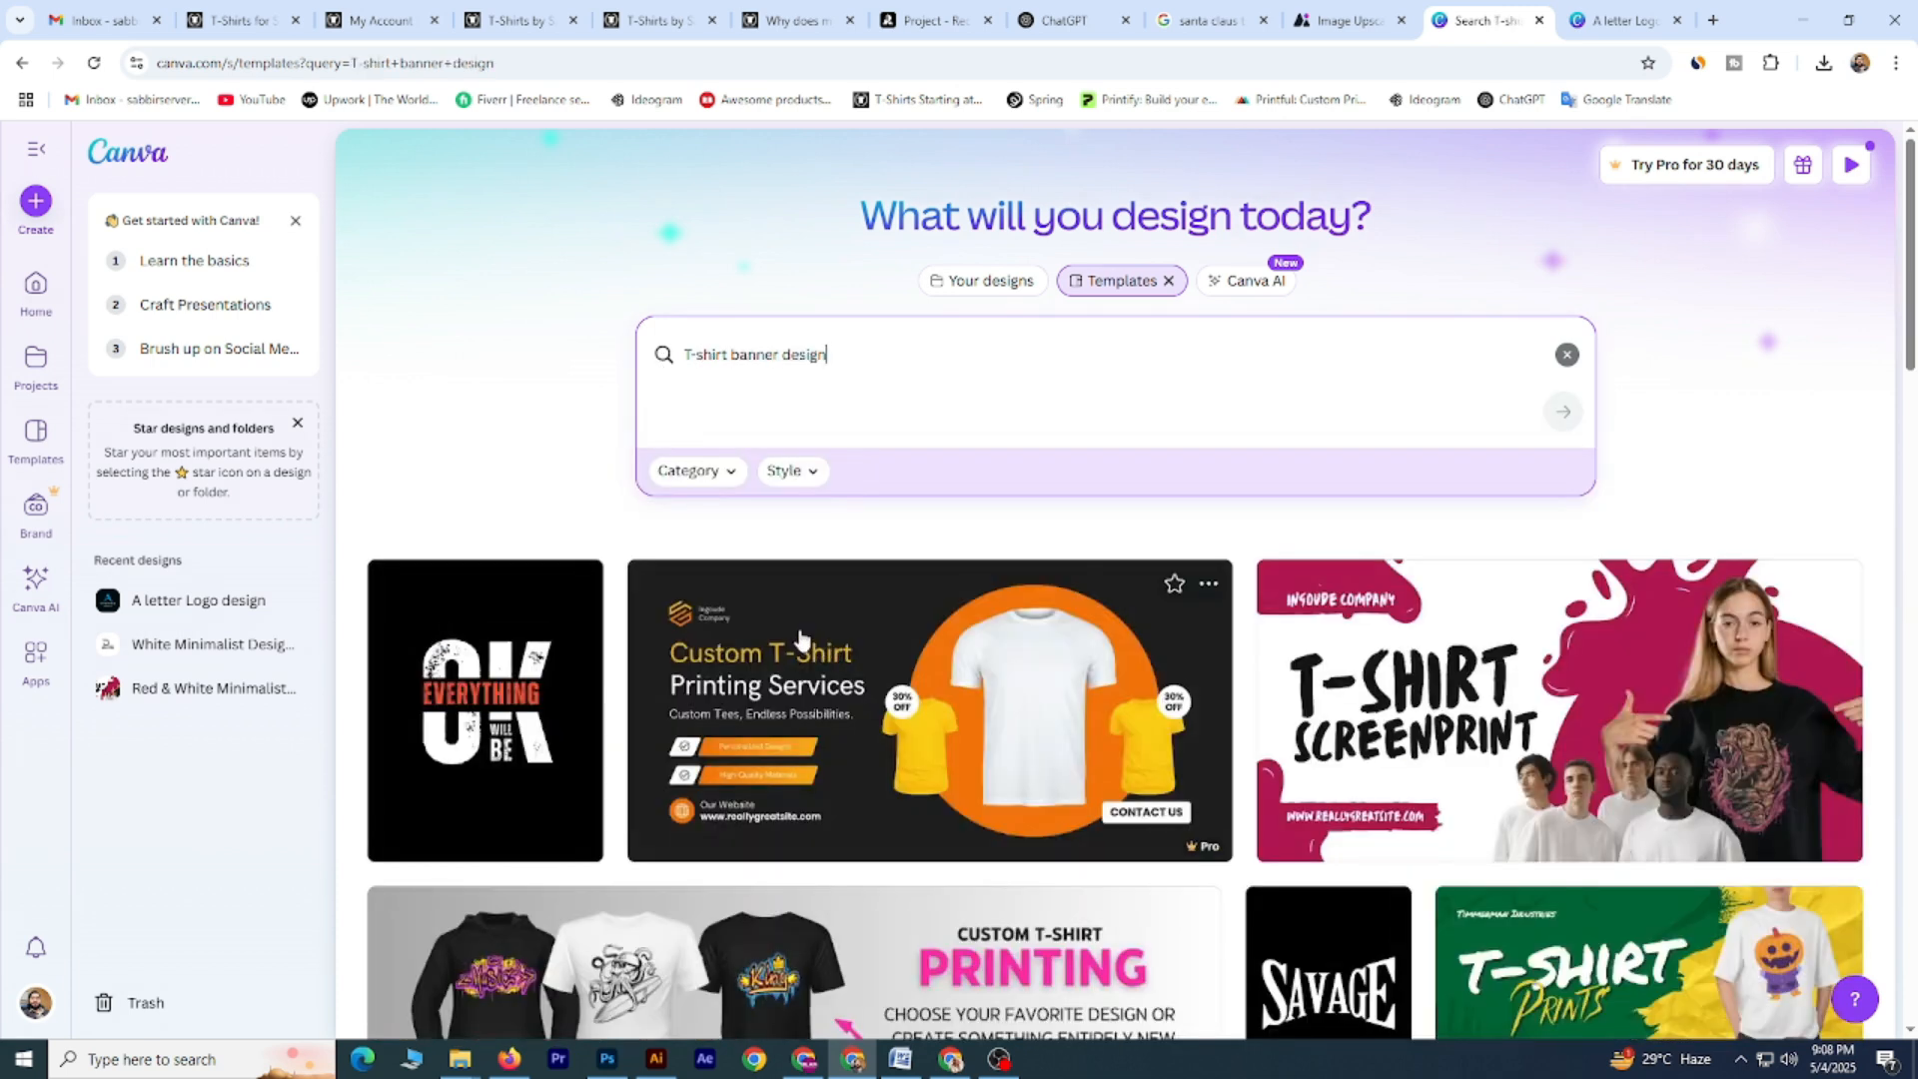
Browse the T-shirt banner template results for a wide design suited to the store cover.
{"action": "scroll", "coordinate": [802, 639], "scroll_direction": "down", "scroll_amount": 1}
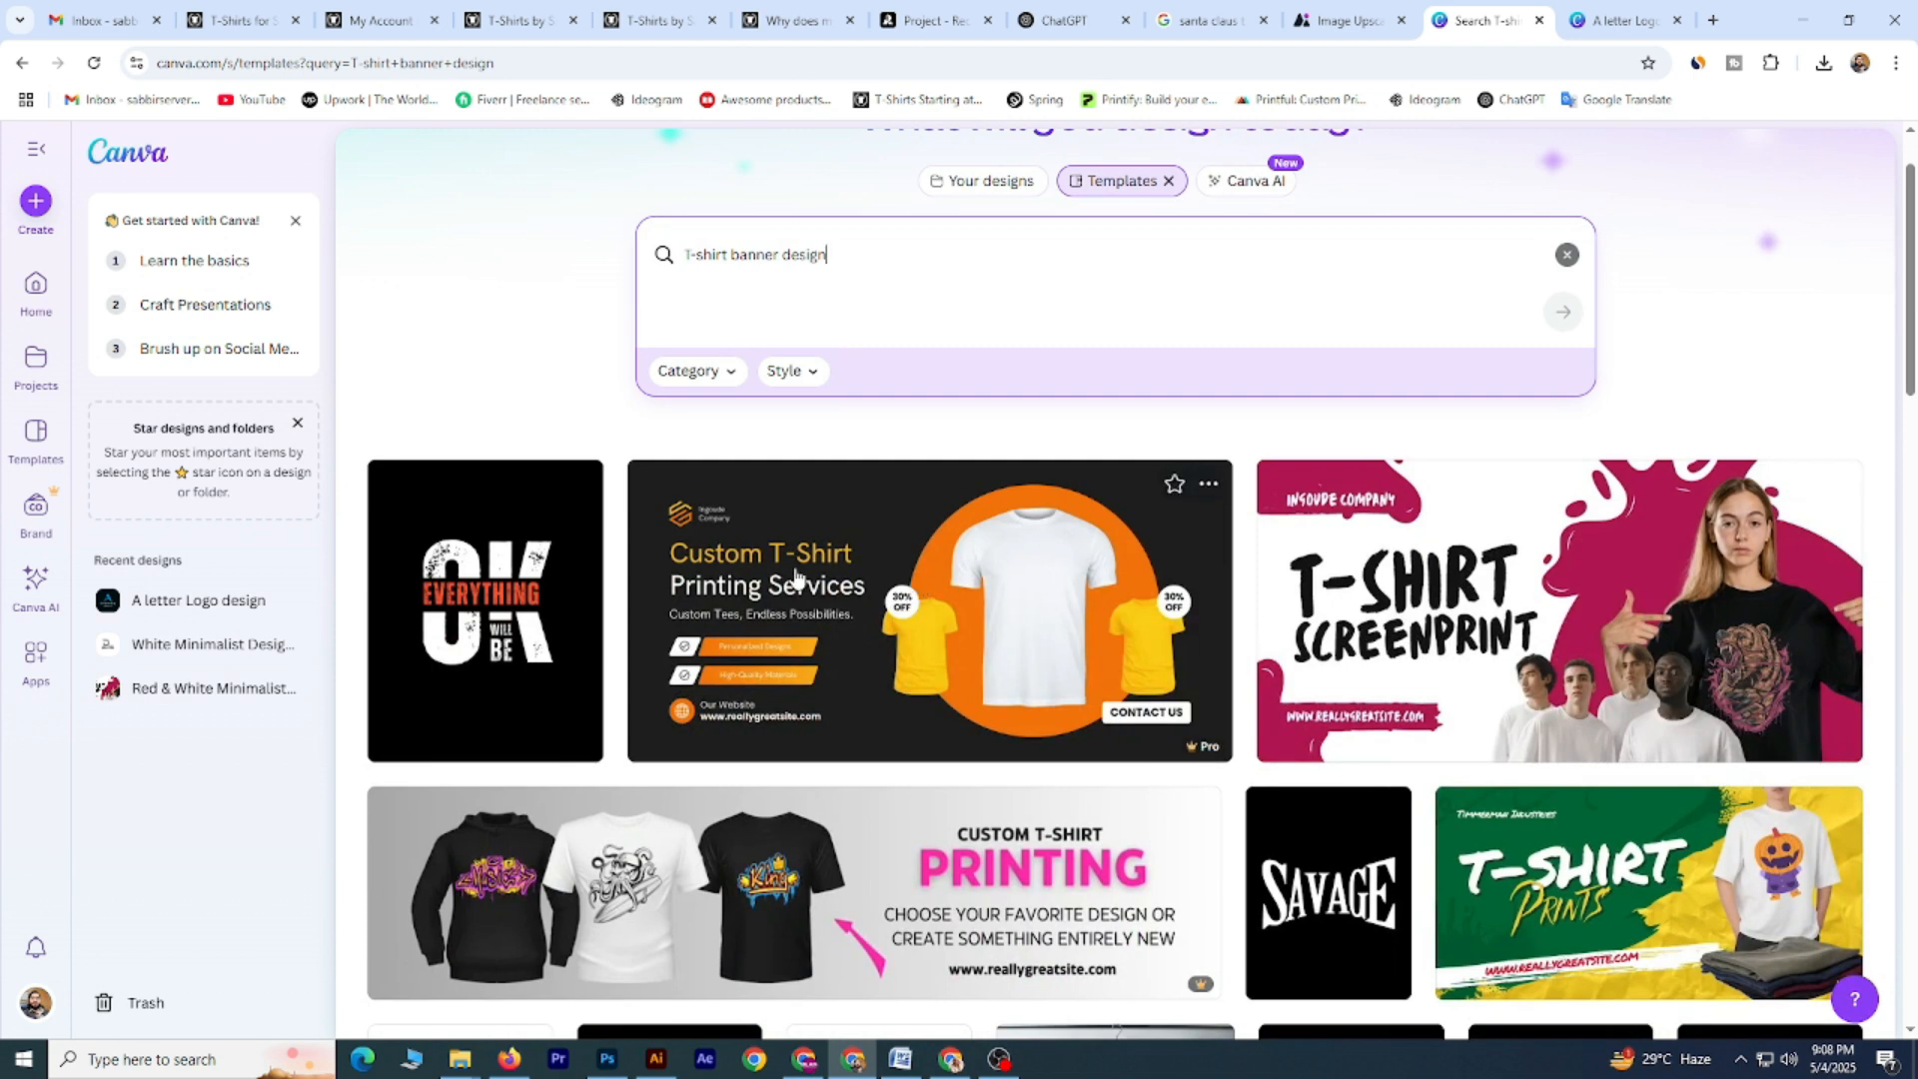
{"action": "scroll", "coordinate": [929, 595], "scroll_direction": "down", "scroll_amount": 3}
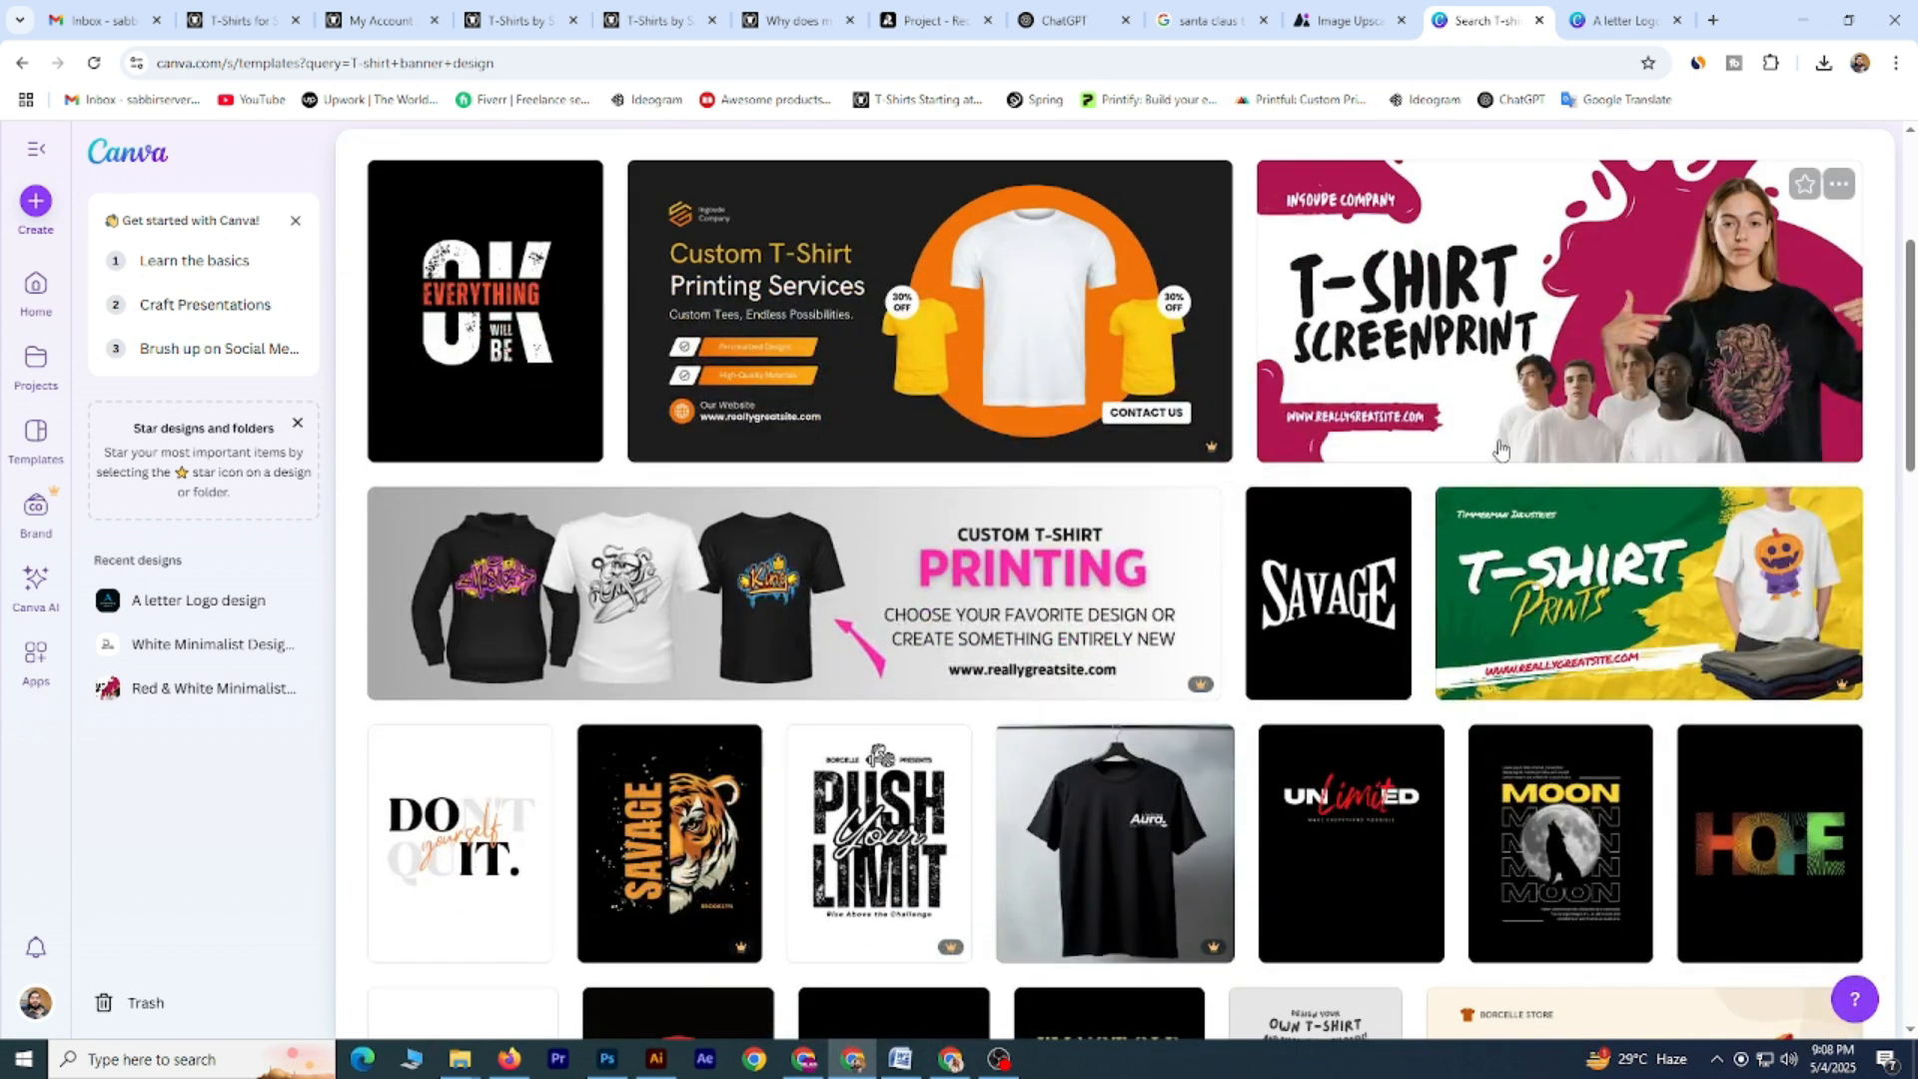
{"action": "scroll", "coordinate": [1100, 539], "scroll_direction": "down", "scroll_amount": 3}
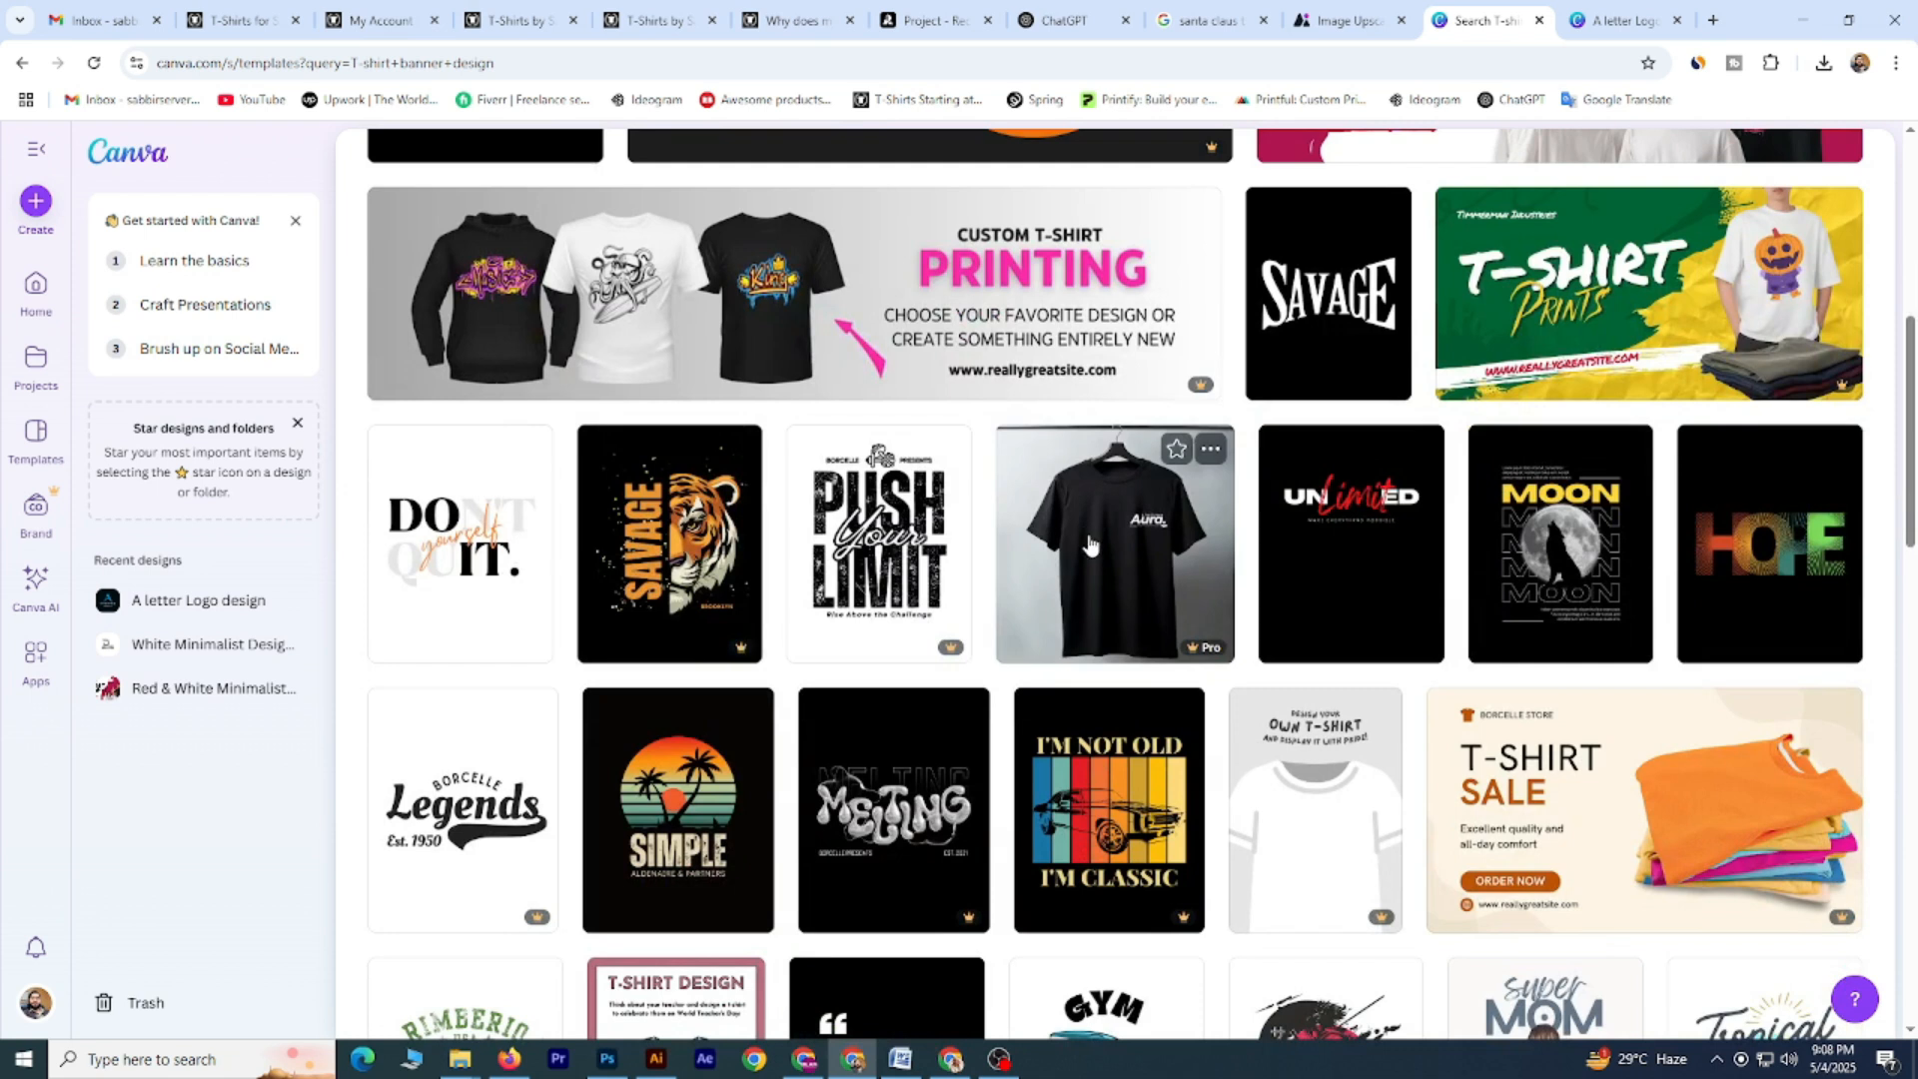
{"action": "scroll", "coordinate": [1092, 584], "scroll_direction": "down", "scroll_amount": 2}
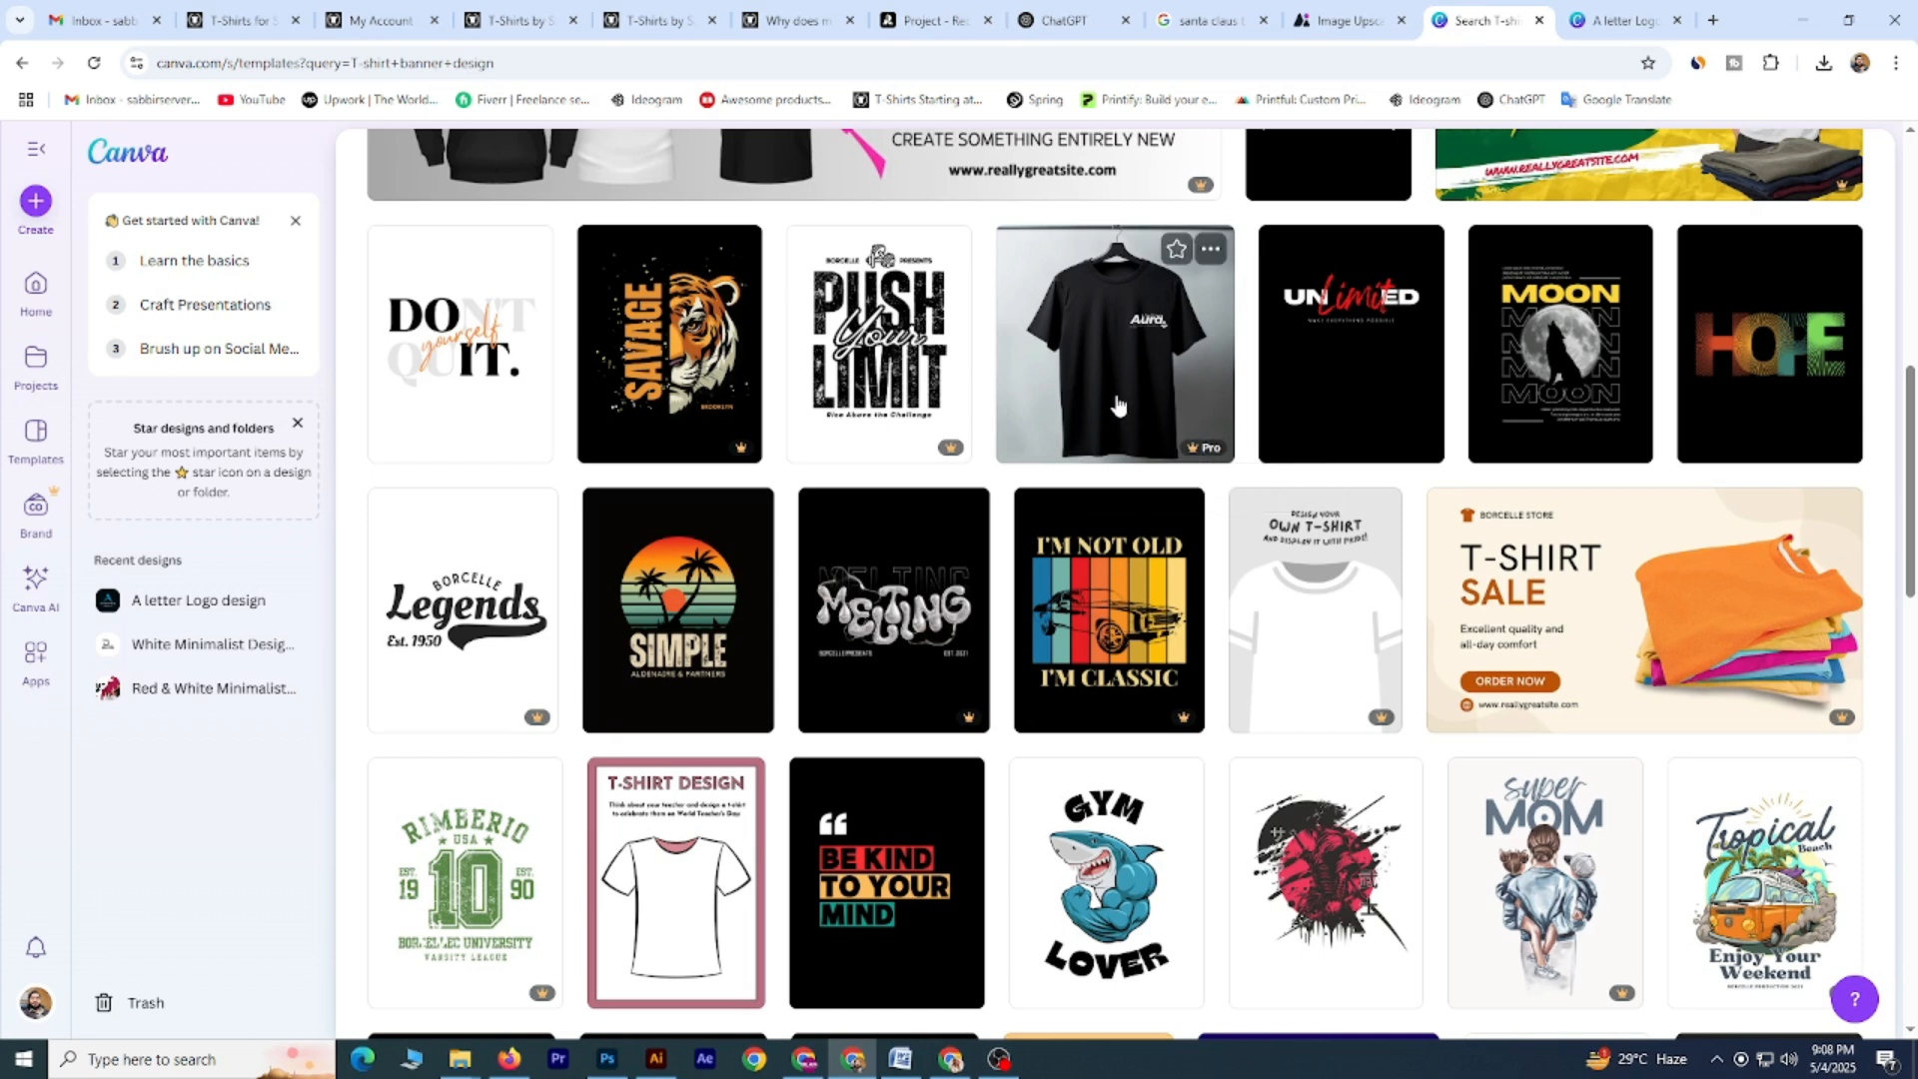
{"action": "scroll", "coordinate": [1119, 406], "scroll_direction": "up", "scroll_amount": 2}
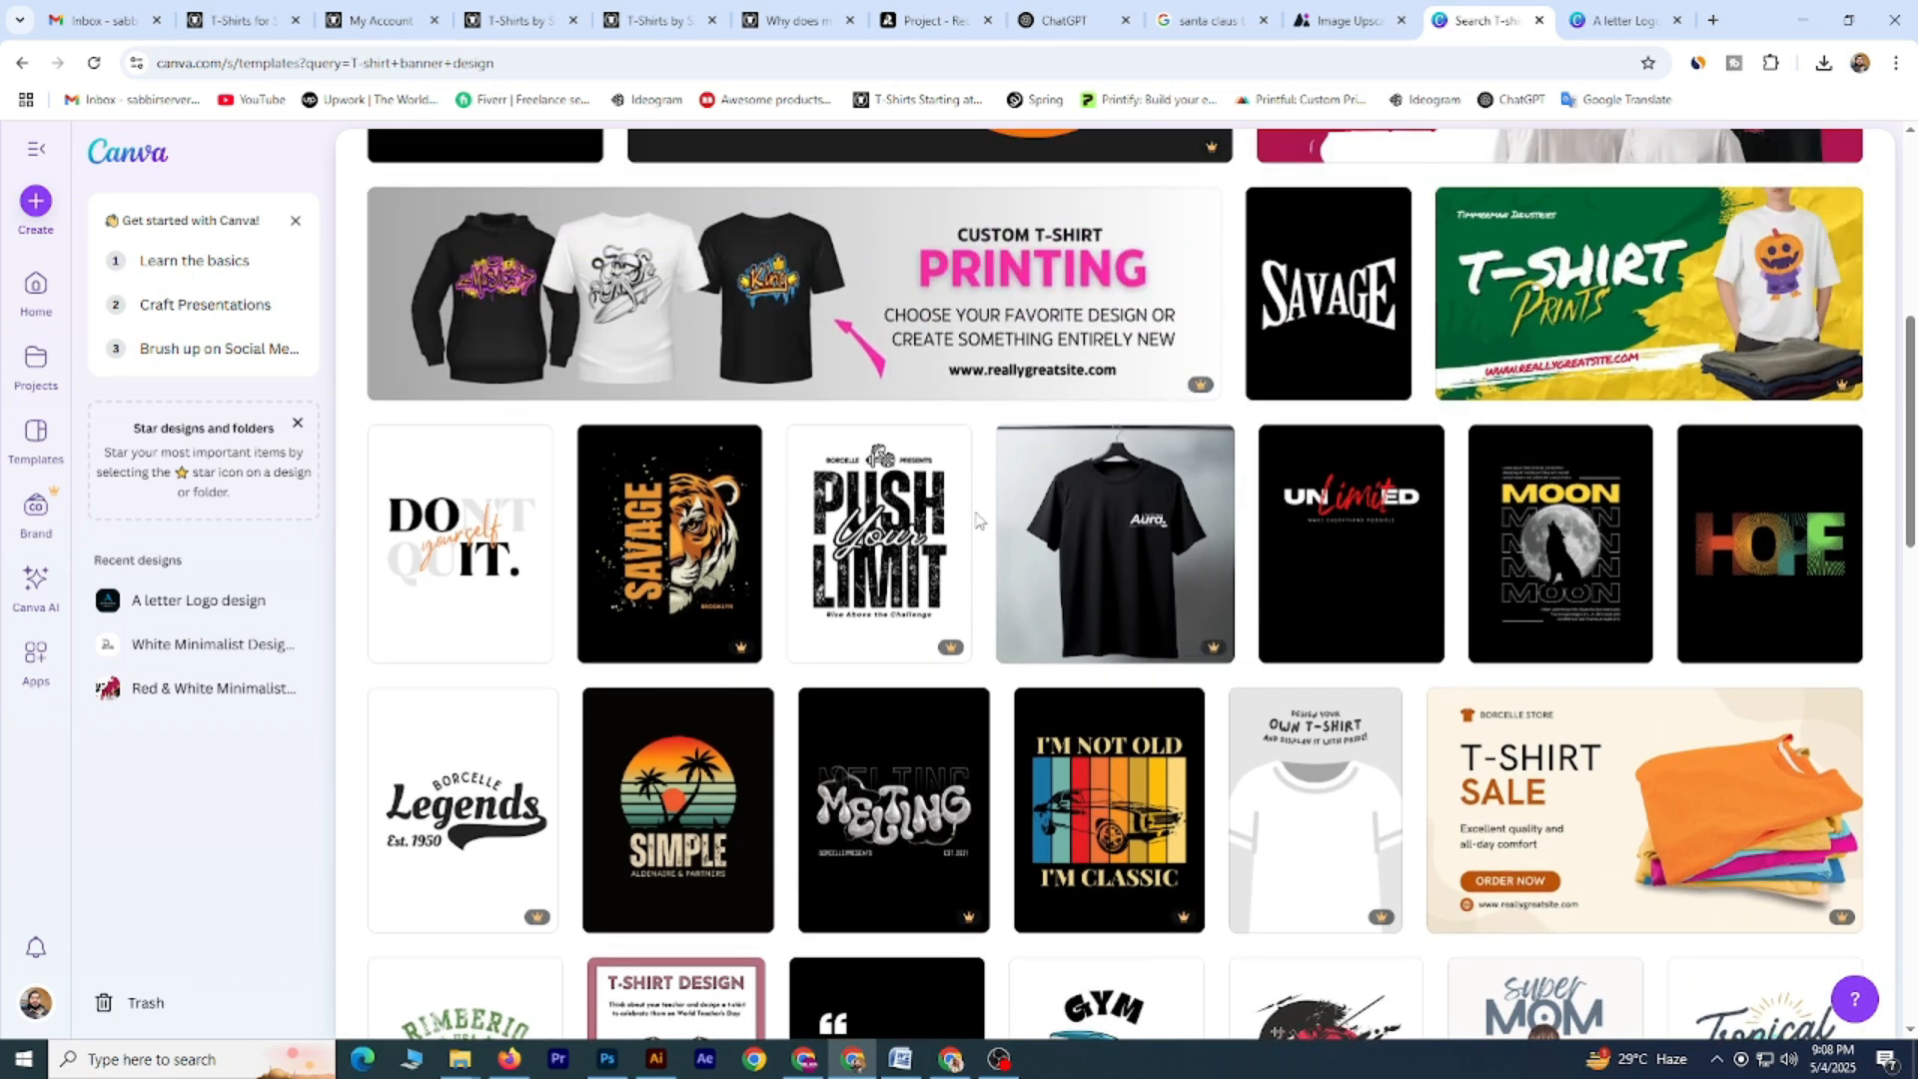
{"action": "scroll", "coordinate": [979, 517], "scroll_direction": "up", "scroll_amount": 1}
{"action": "scroll", "coordinate": [1049, 455], "scroll_direction": "up", "scroll_amount": 1}
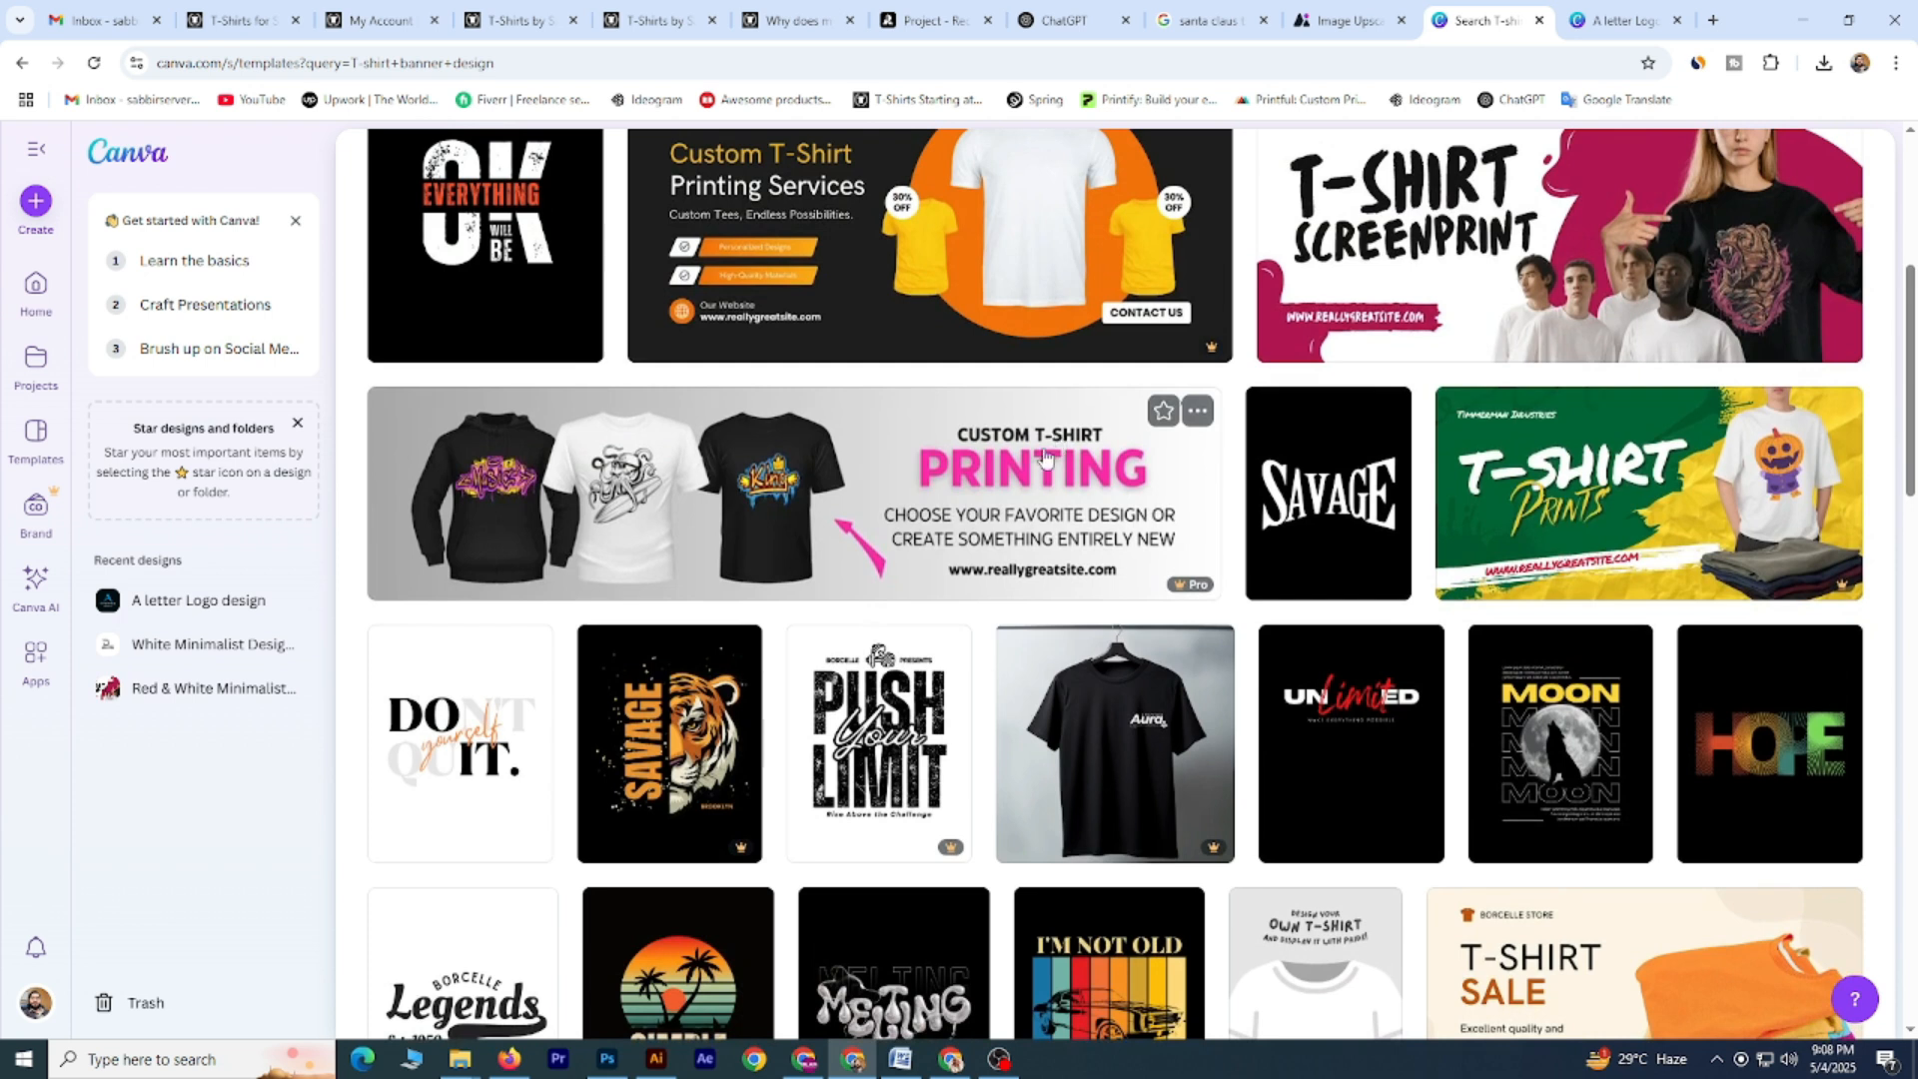
{"action": "scroll", "coordinate": [1044, 455], "scroll_direction": "down", "scroll_amount": 12}
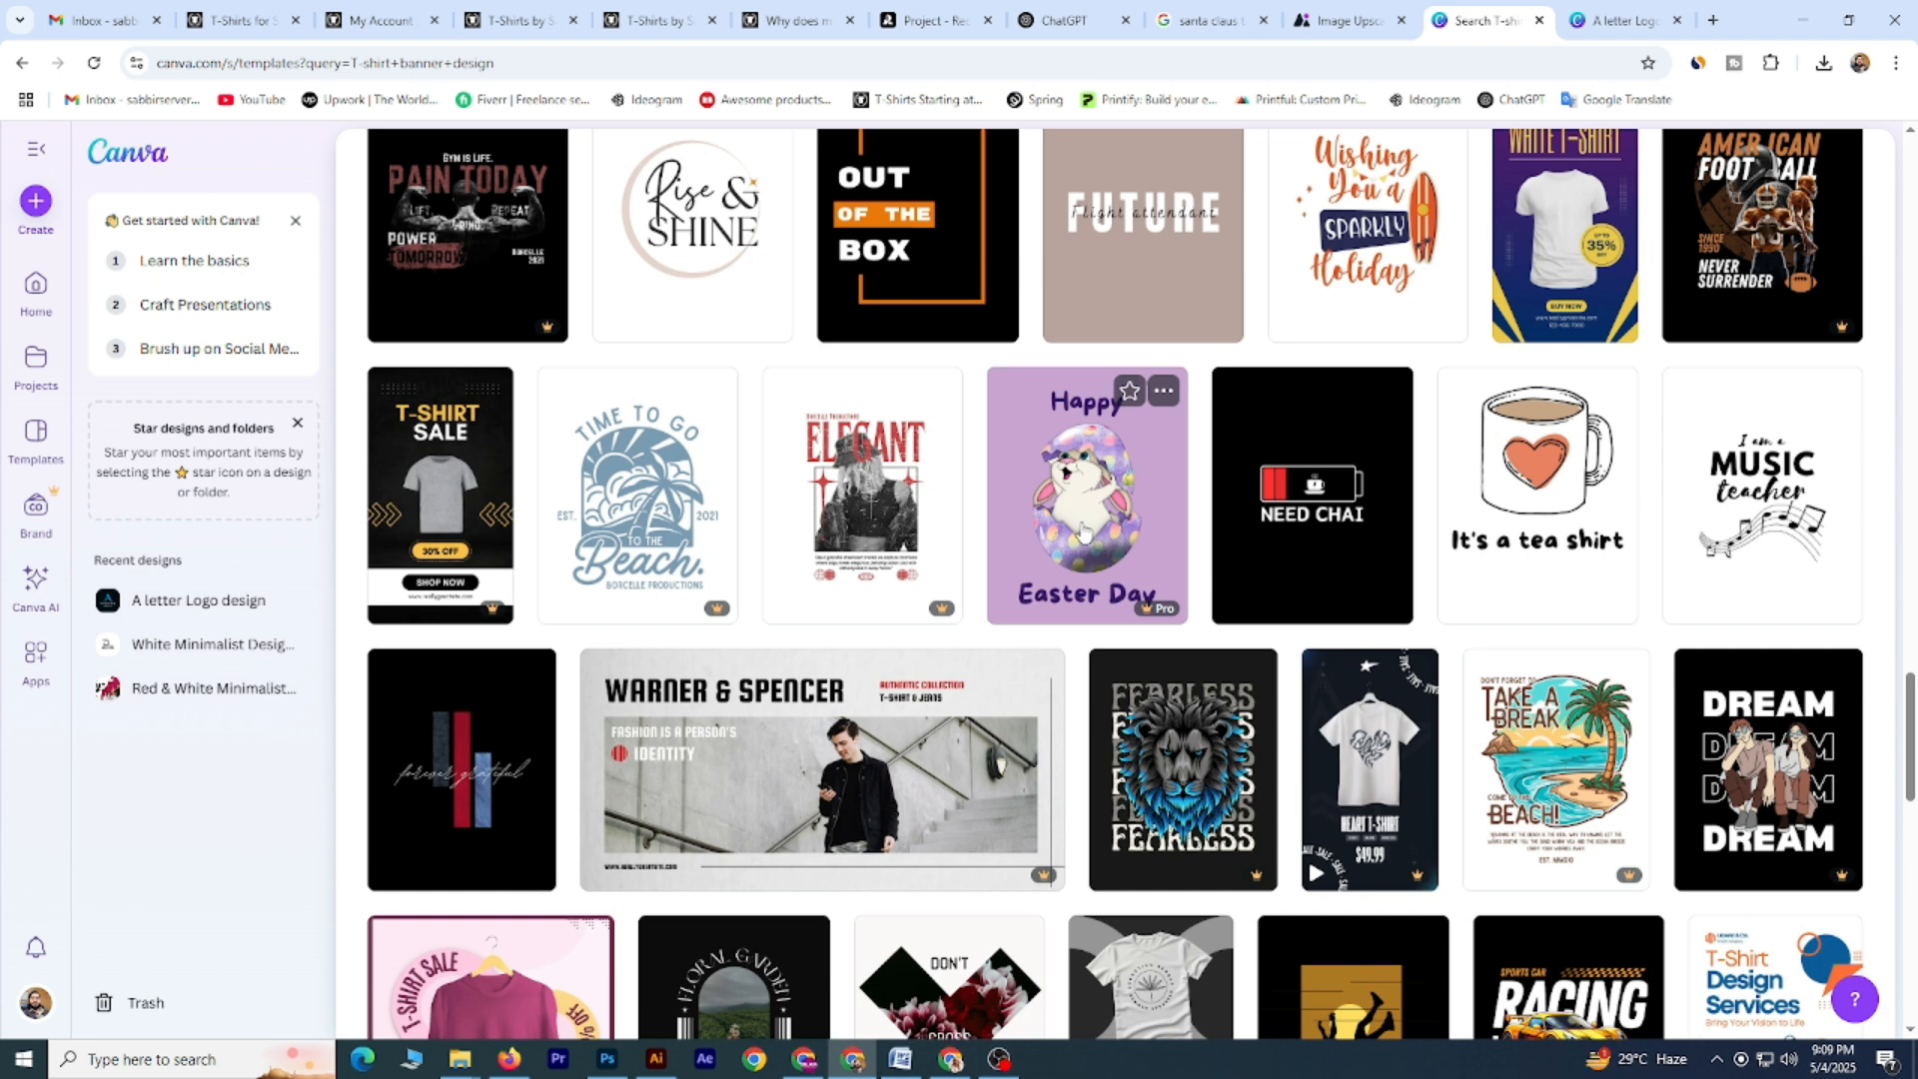
{"action": "scroll", "coordinate": [1083, 533], "scroll_direction": "down", "scroll_amount": 4}
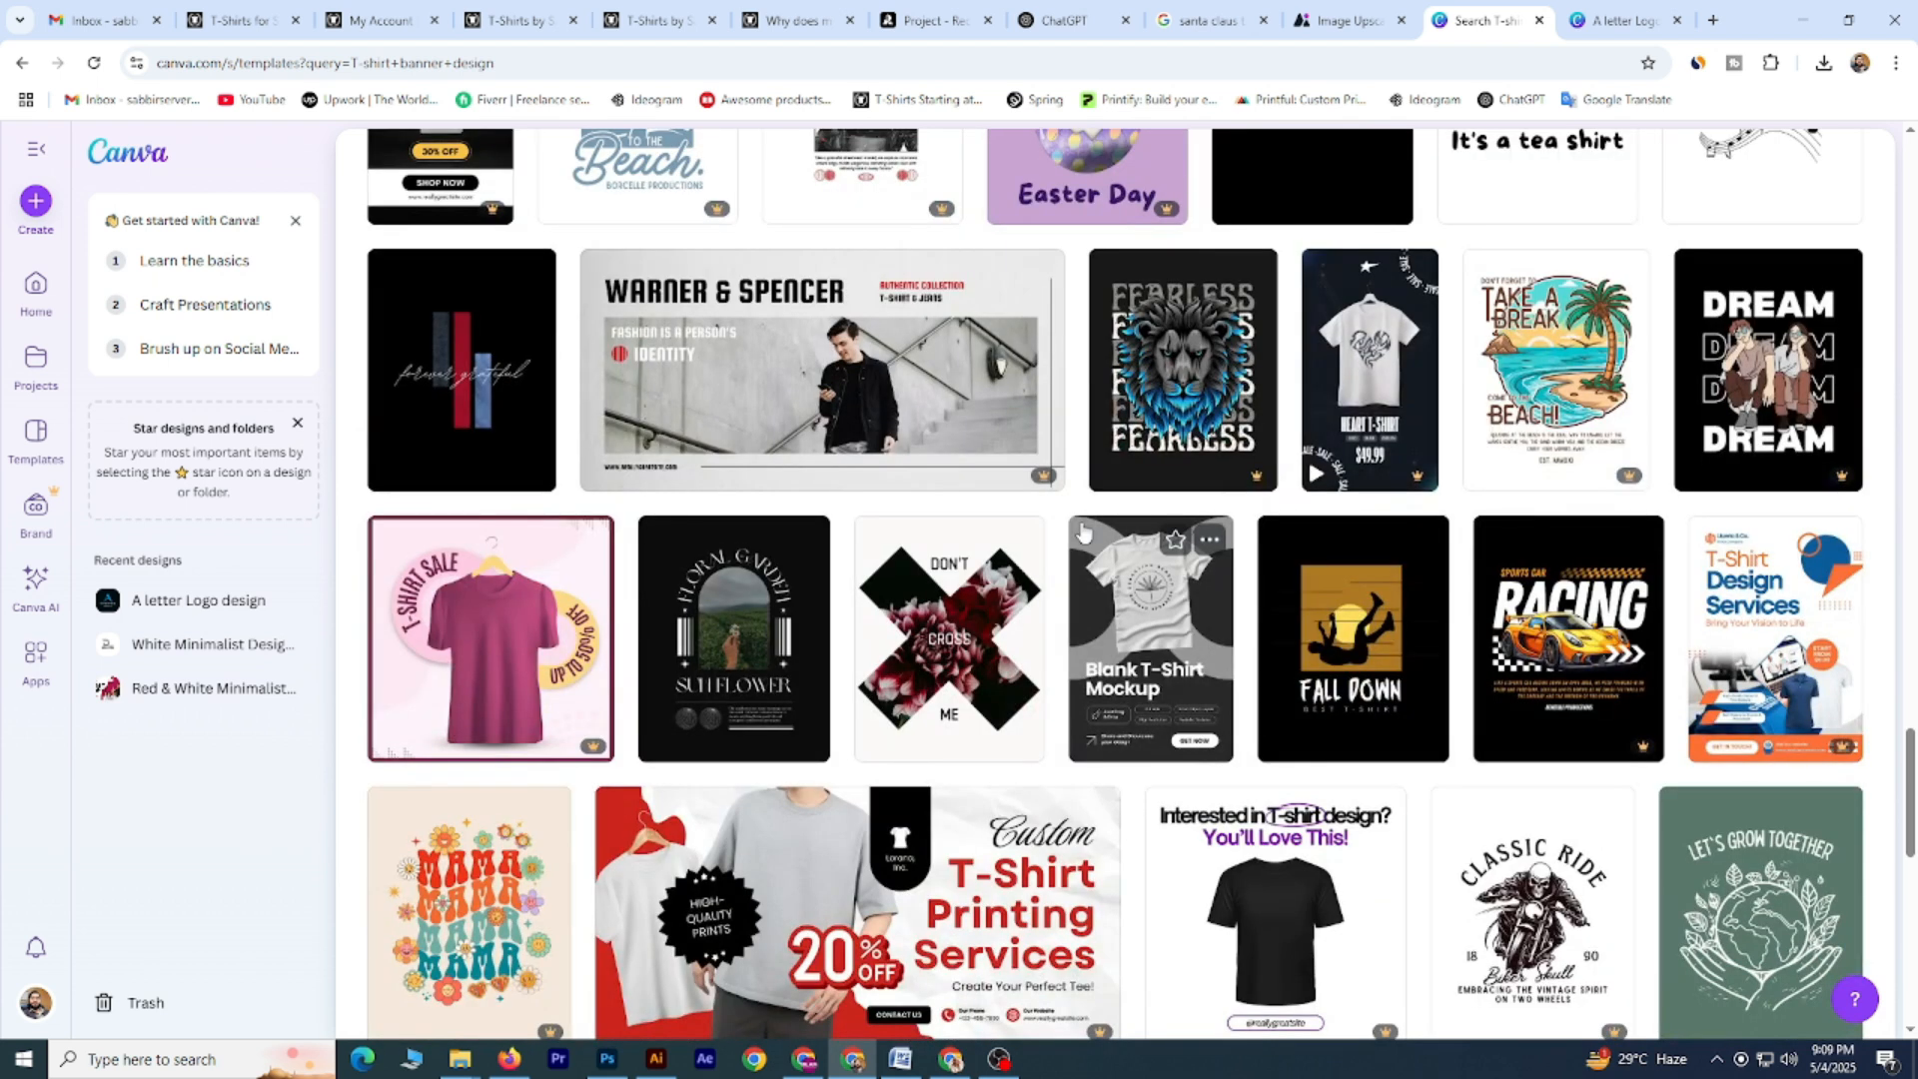
{"action": "scroll", "coordinate": [1083, 533], "scroll_direction": "down", "scroll_amount": 4}
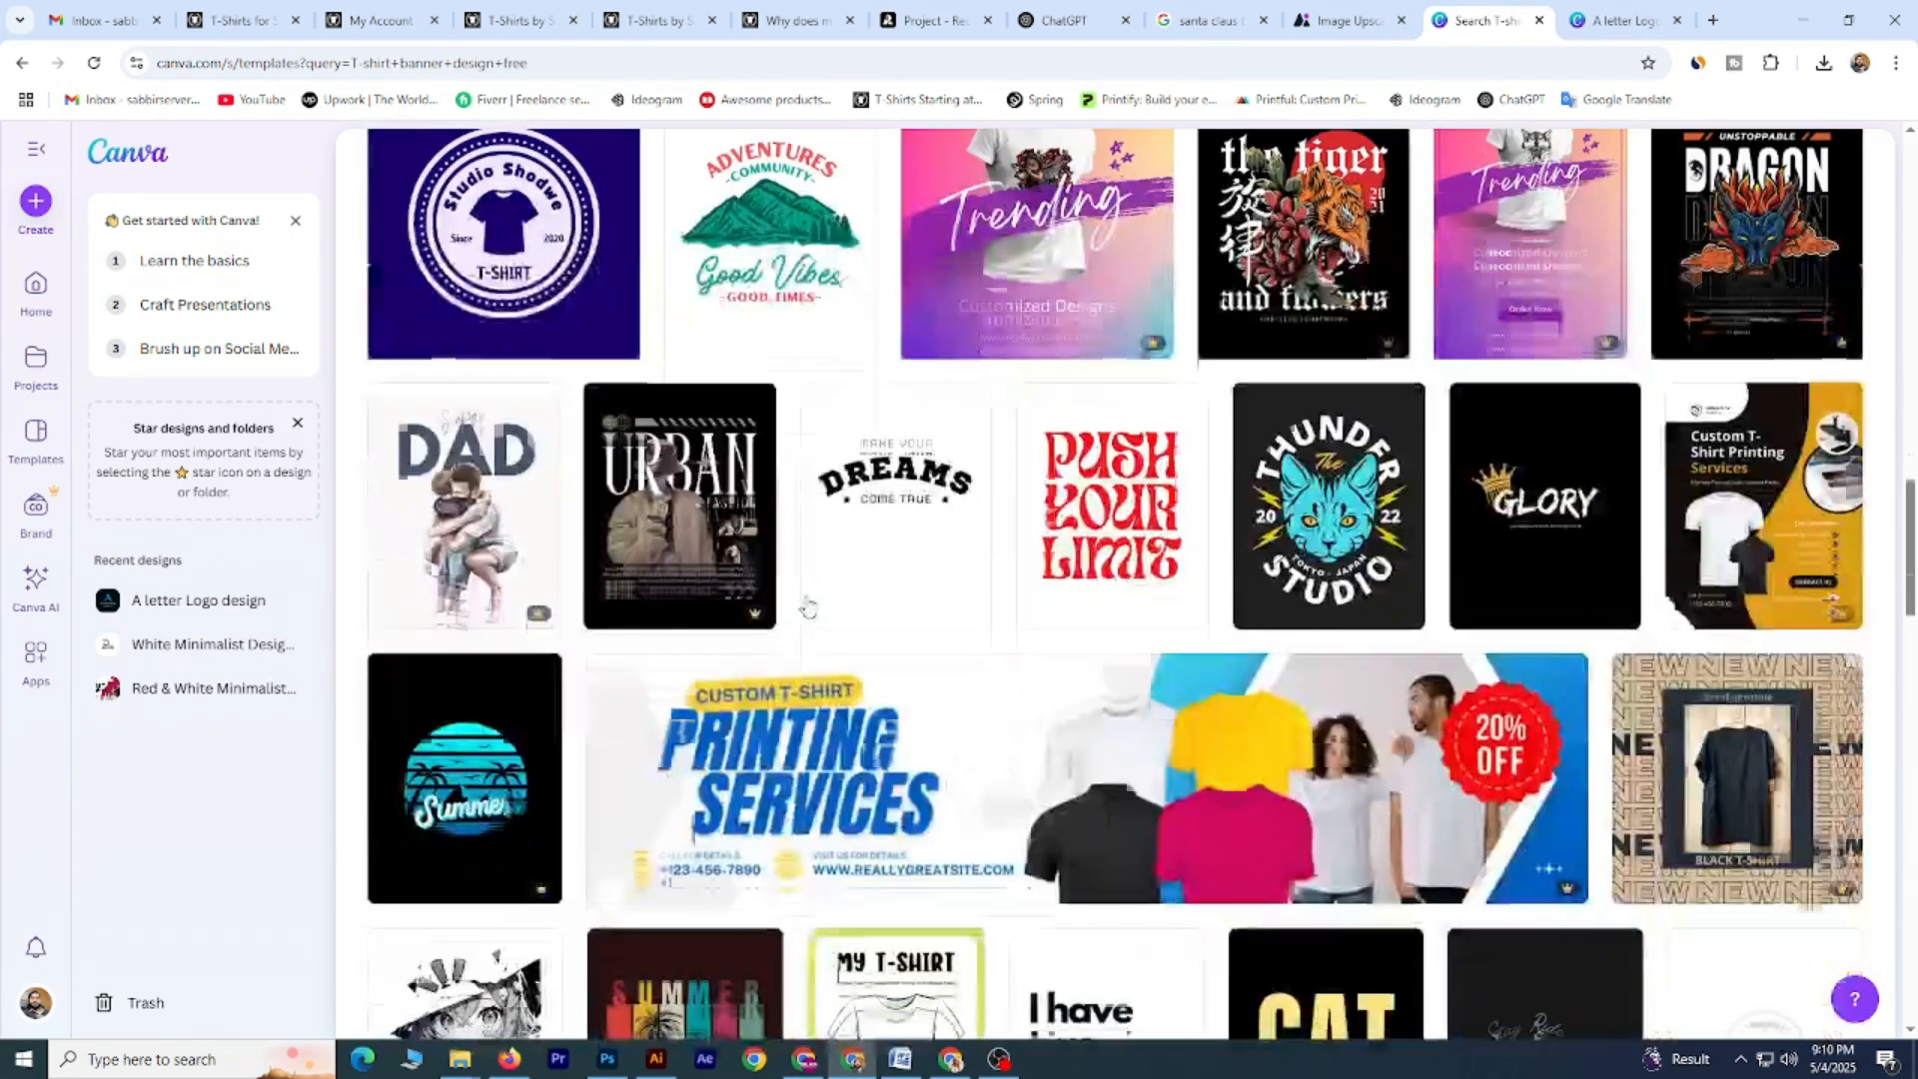
{"action": "scroll", "coordinate": [807, 605], "scroll_direction": "down", "scroll_amount": 3}
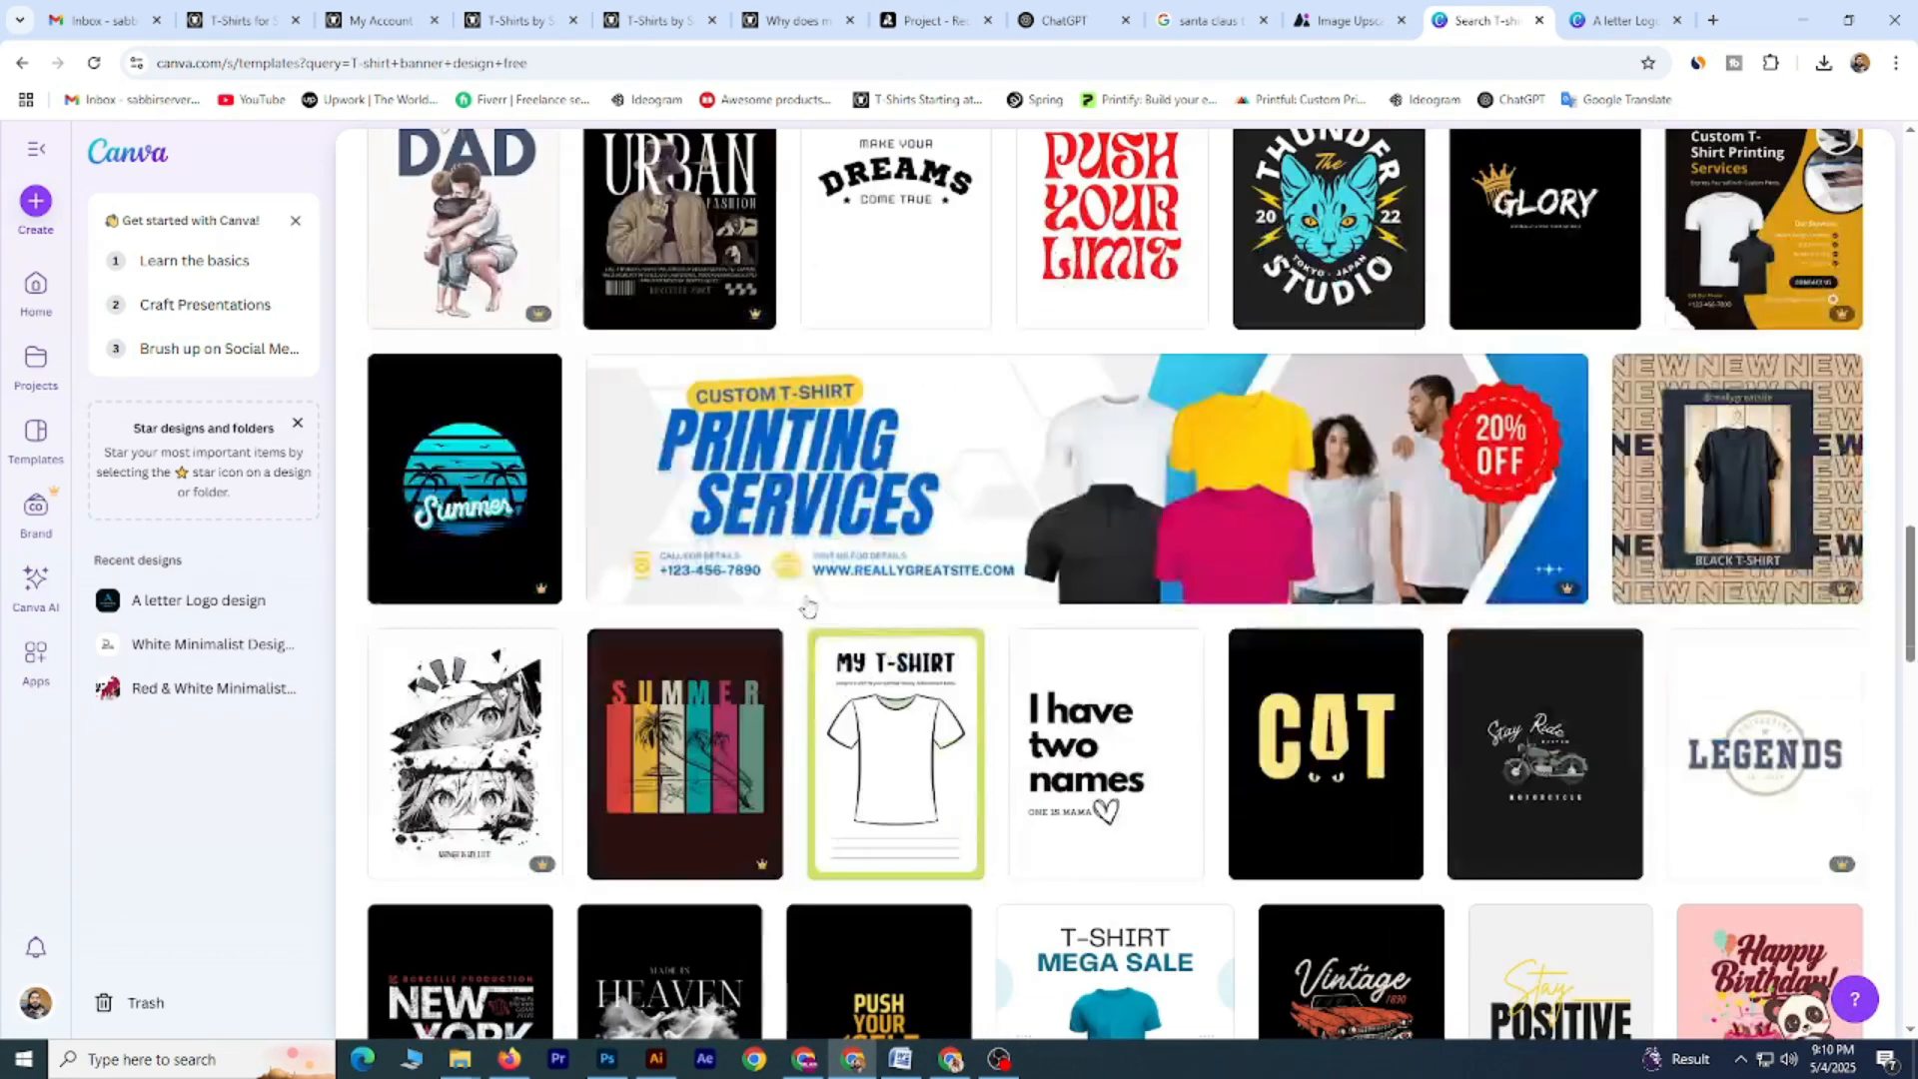
{"action": "scroll", "coordinate": [1486, 305], "scroll_direction": "up", "scroll_amount": 15}
{"action": "scroll", "coordinate": [1485, 304], "scroll_direction": "up", "scroll_amount": 6}
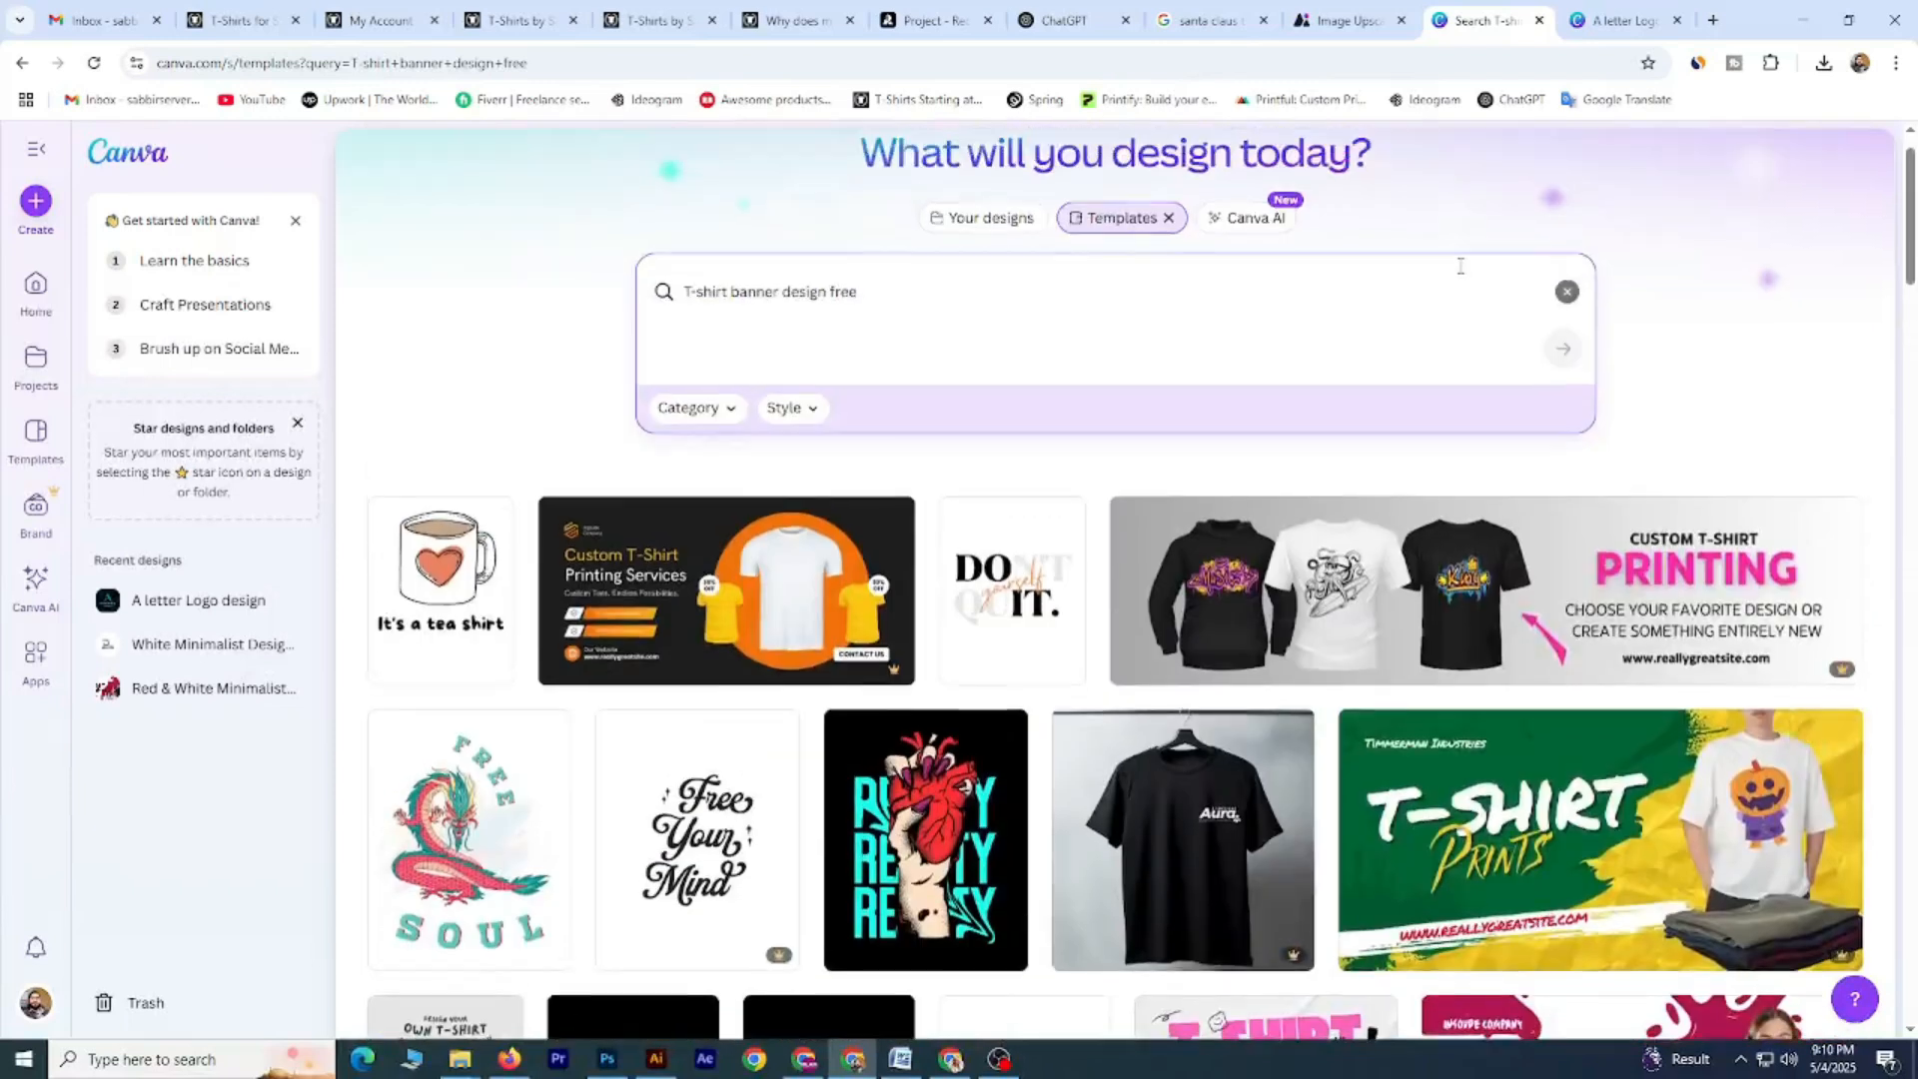
{"action": "scroll", "coordinate": [1155, 511], "scroll_direction": "down", "scroll_amount": 2}
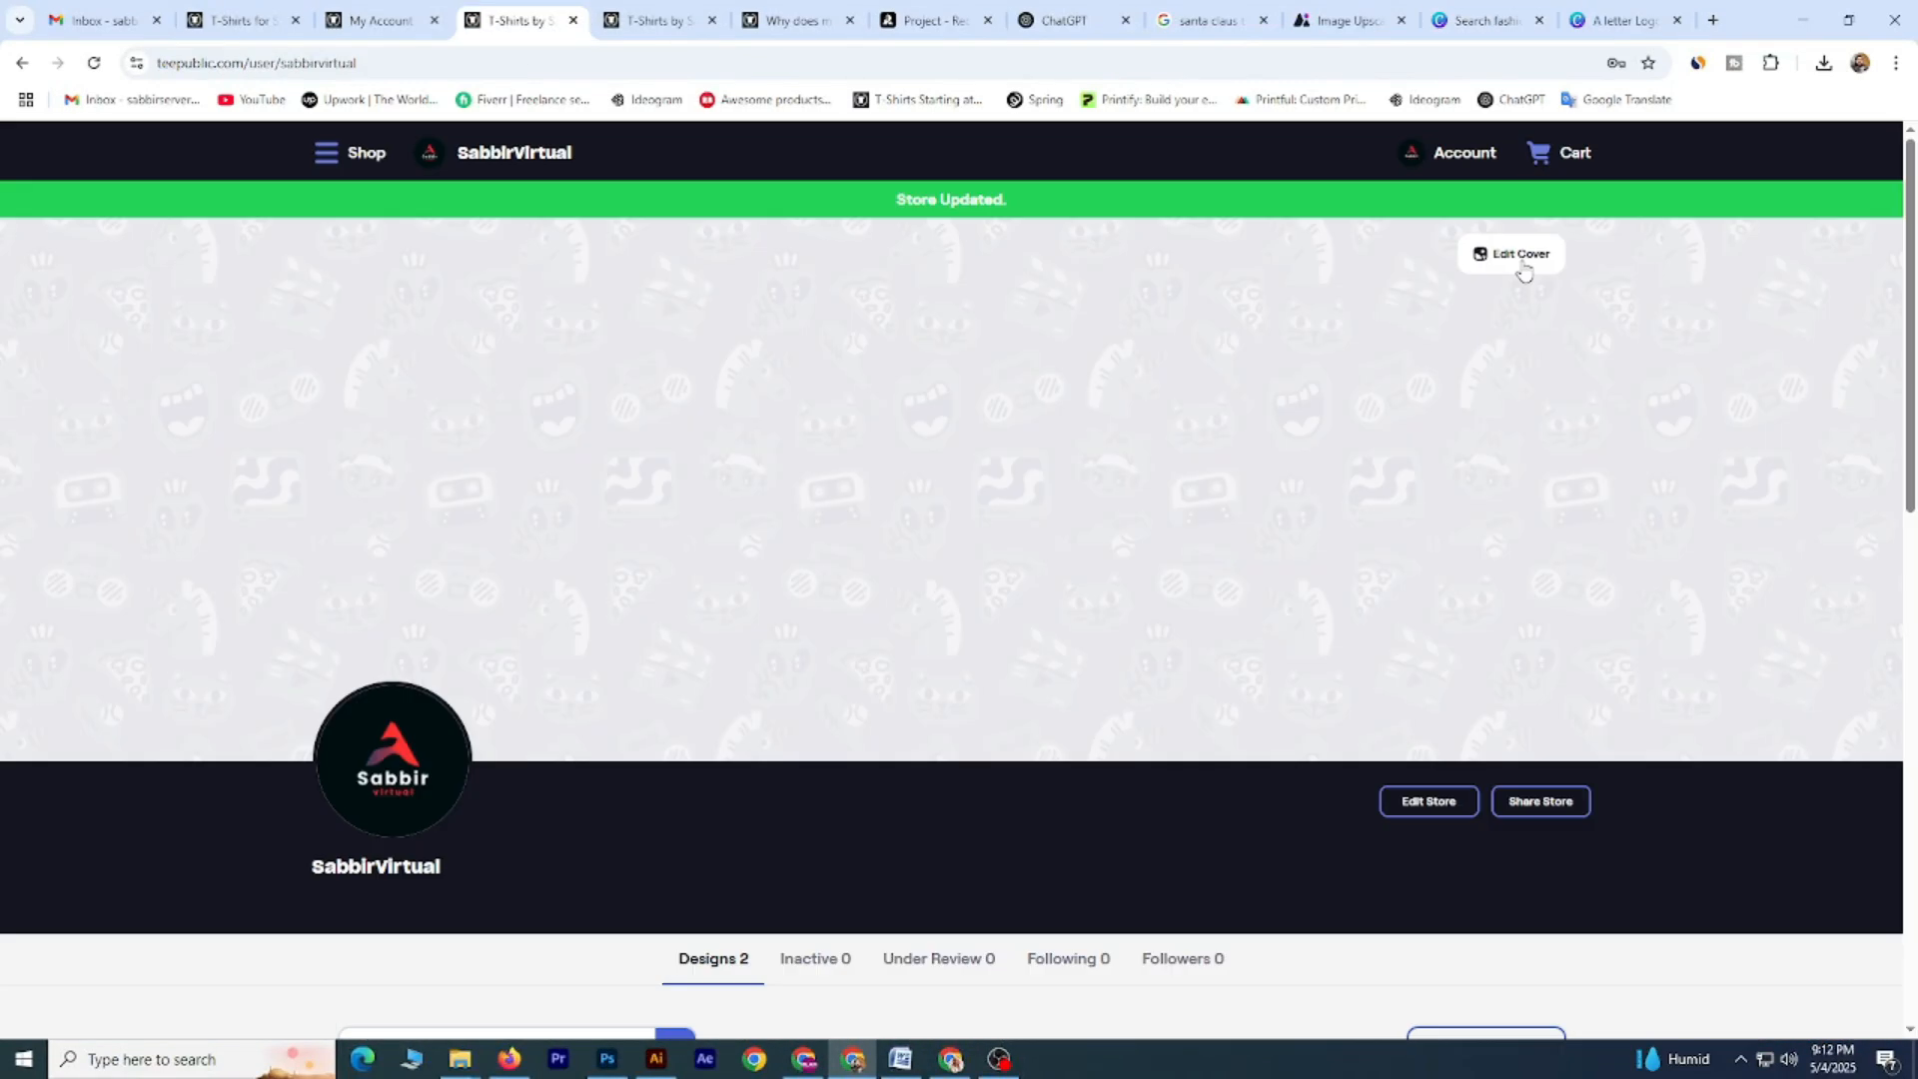
On the TeePublic storefront, set "Cover Design.png" as the cover image, save it and check the store page.
{"action": "scroll", "coordinate": [1428, 396], "scroll_direction": "down", "scroll_amount": 4}
{"action": "scroll", "coordinate": [1371, 426], "scroll_direction": "up", "scroll_amount": 4}
{"action": "left_click", "coordinate": [1523, 258]}
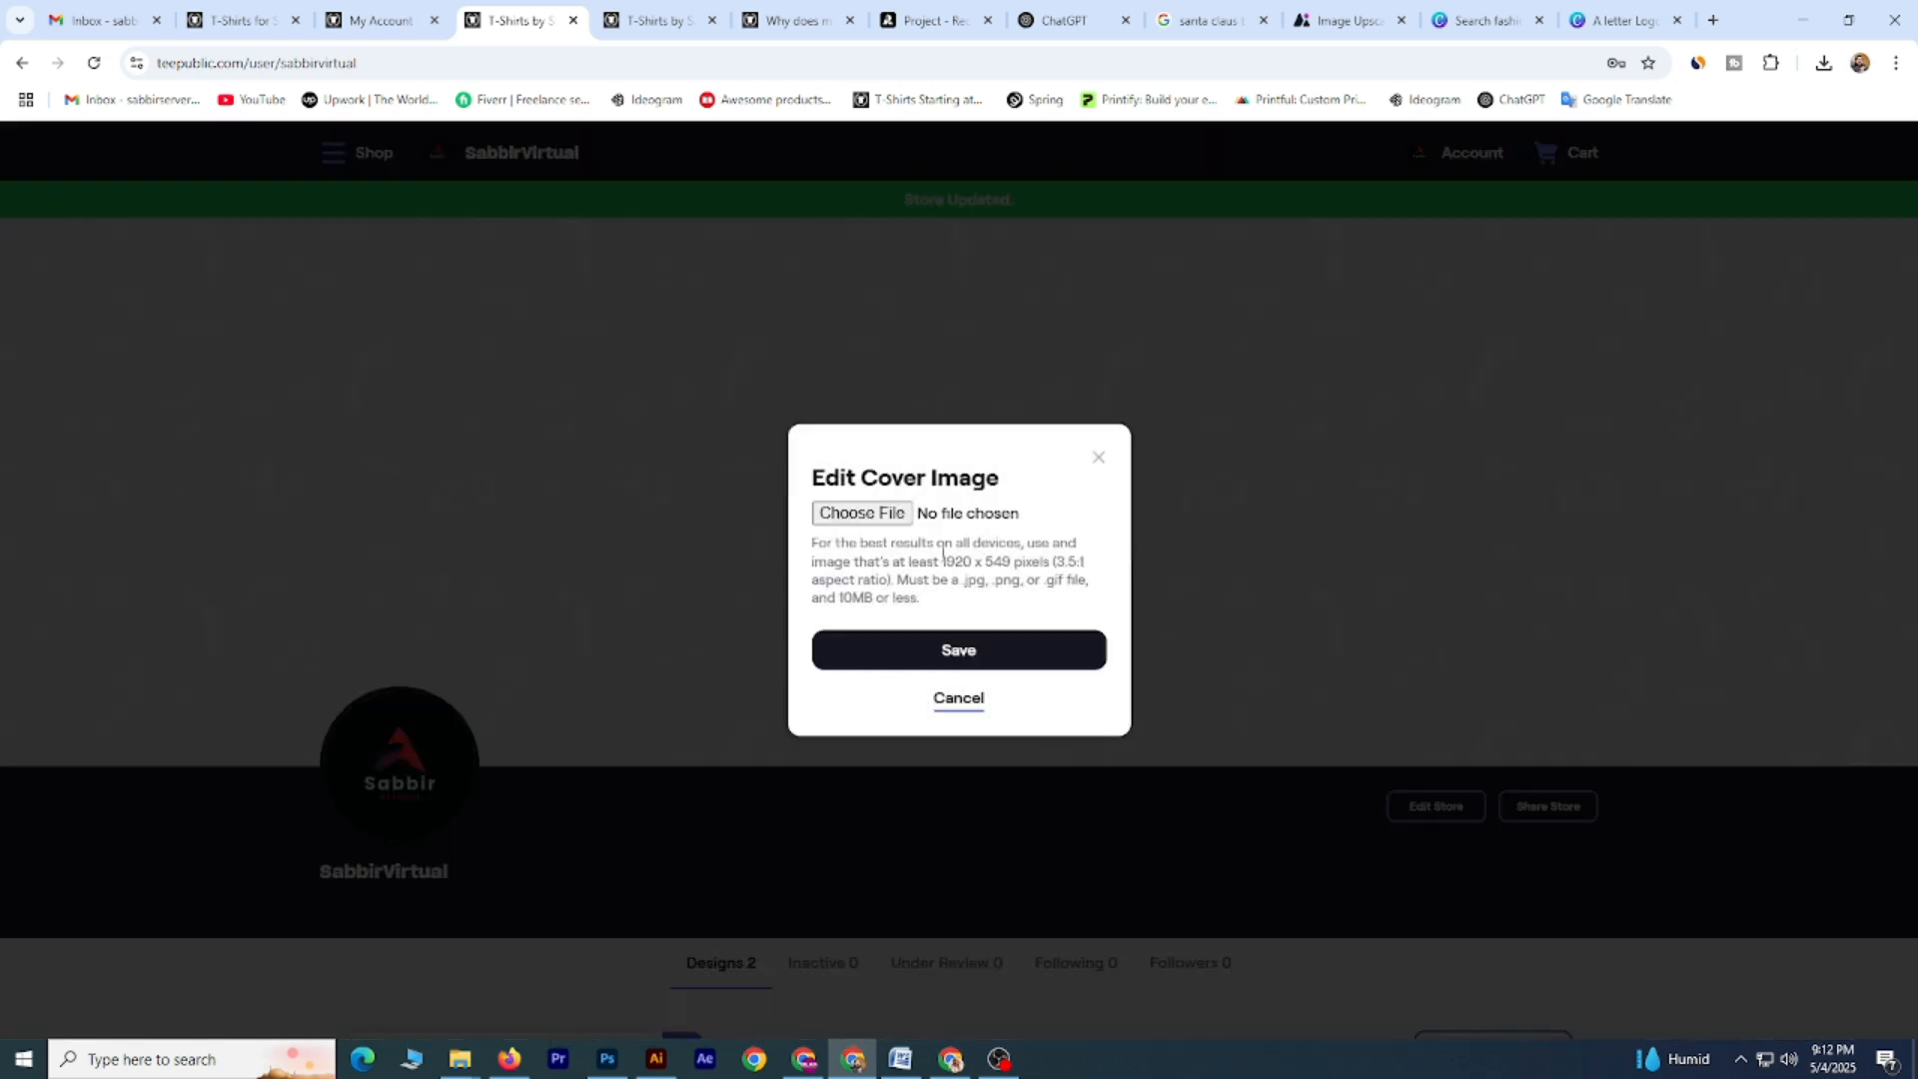
{"action": "left_click", "coordinate": [899, 514]}
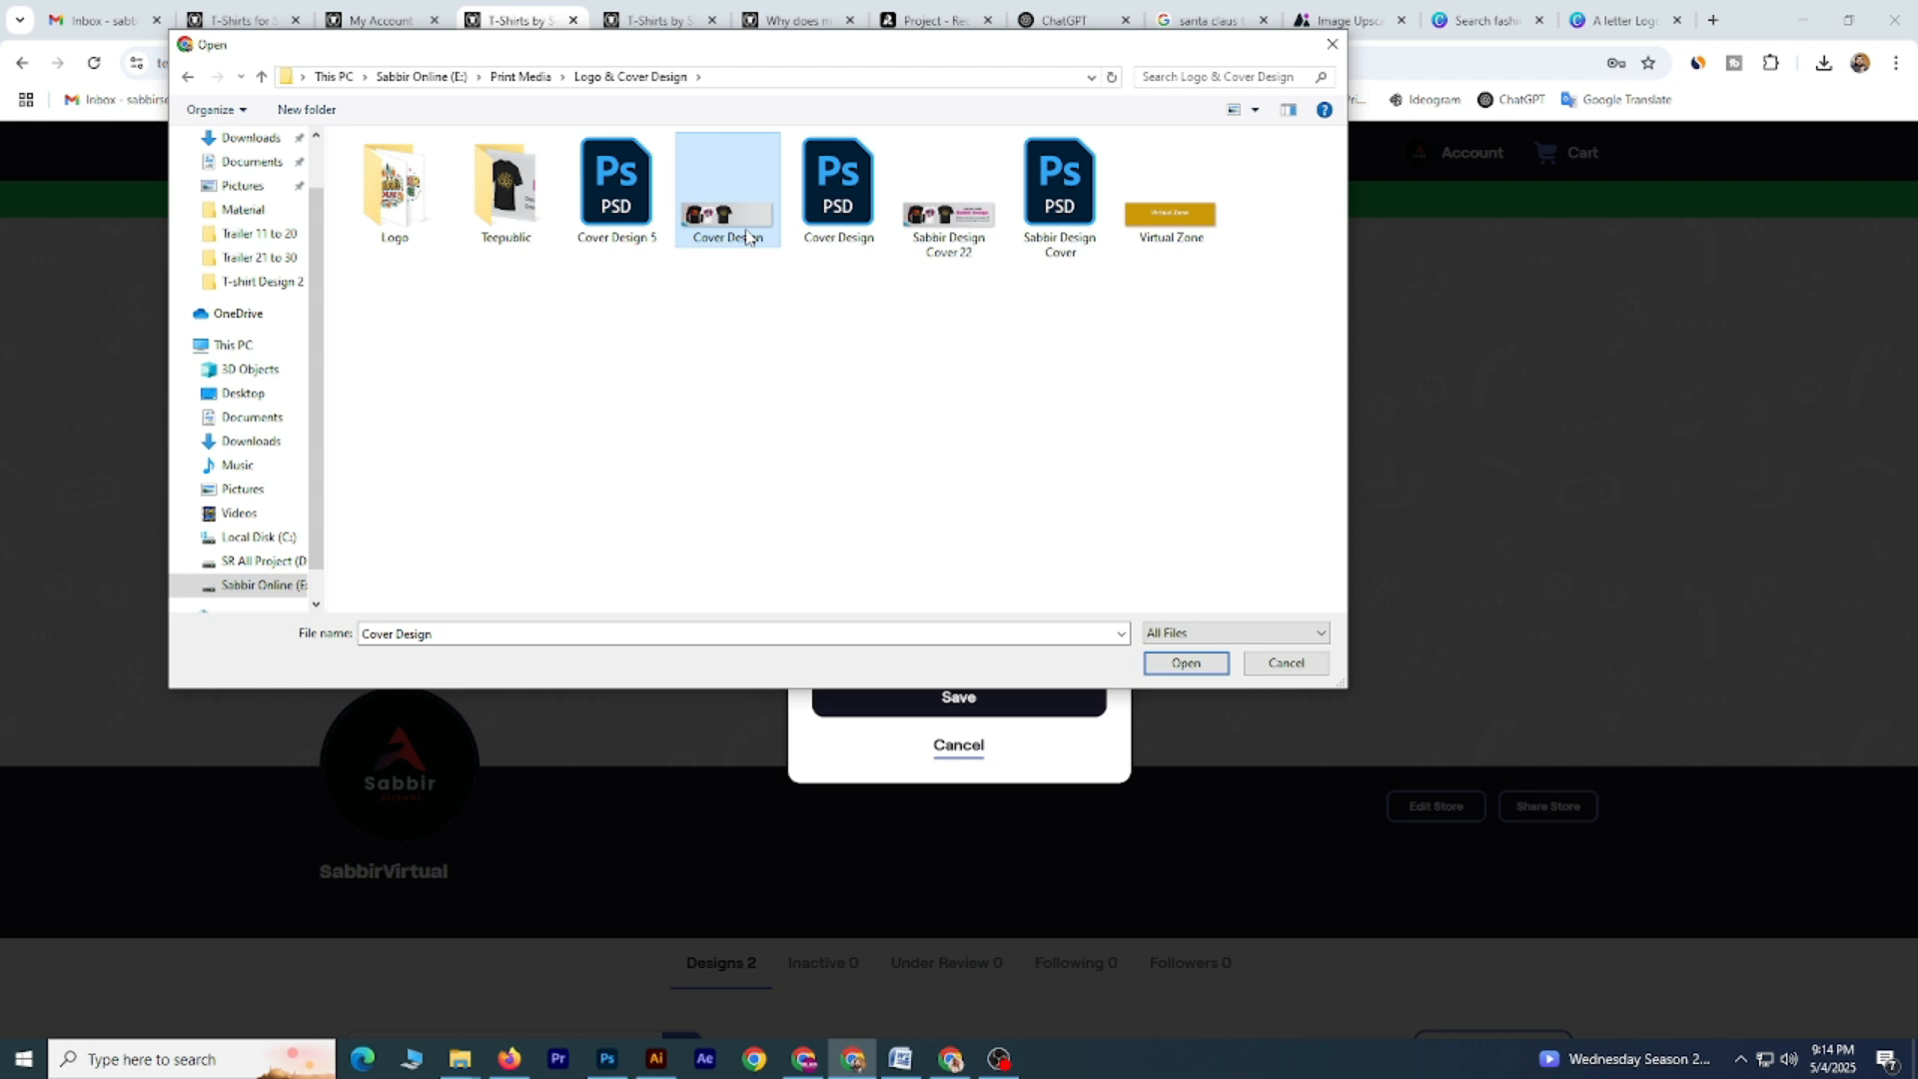
{"action": "left_click", "coordinate": [1186, 660]}
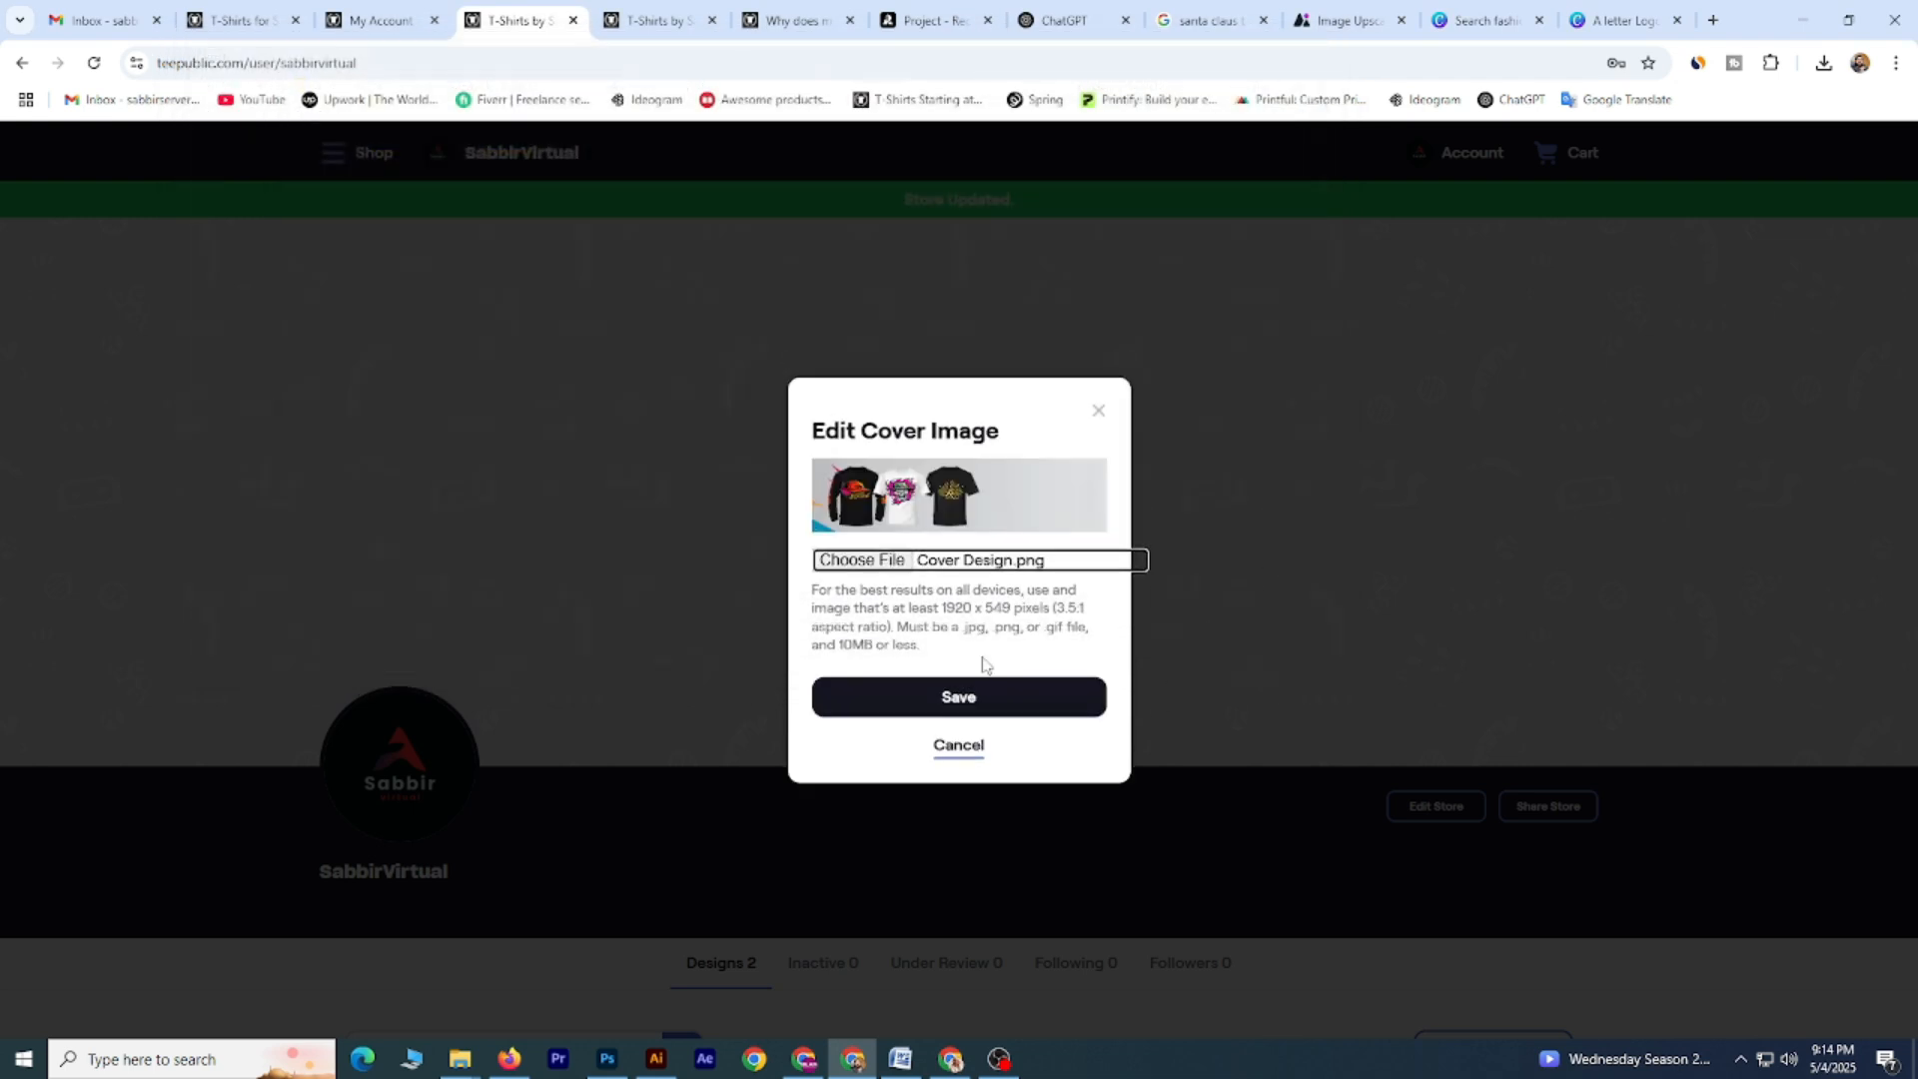
{"action": "left_click", "coordinate": [966, 705]}
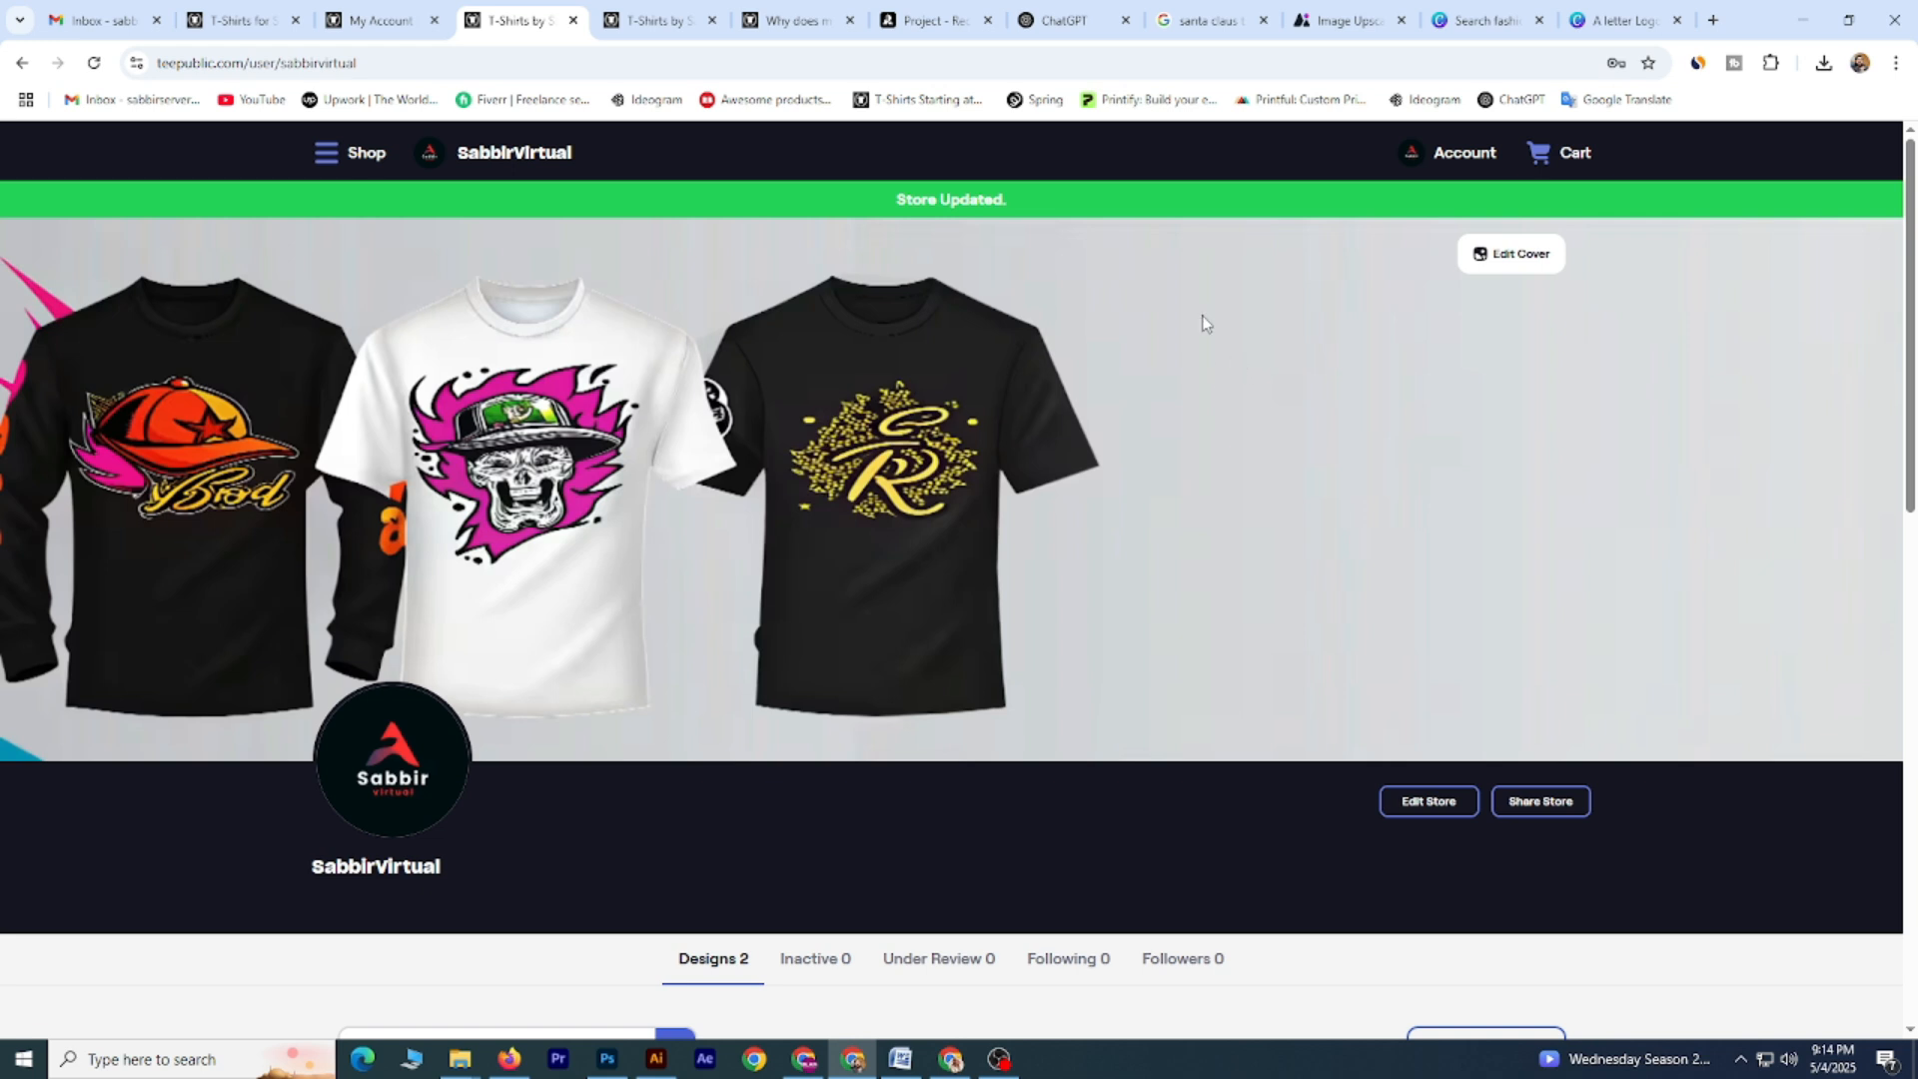
{"action": "scroll", "coordinate": [699, 444], "scroll_direction": "down", "scroll_amount": 1}
{"action": "scroll", "coordinate": [694, 441], "scroll_direction": "up", "scroll_amount": 1}
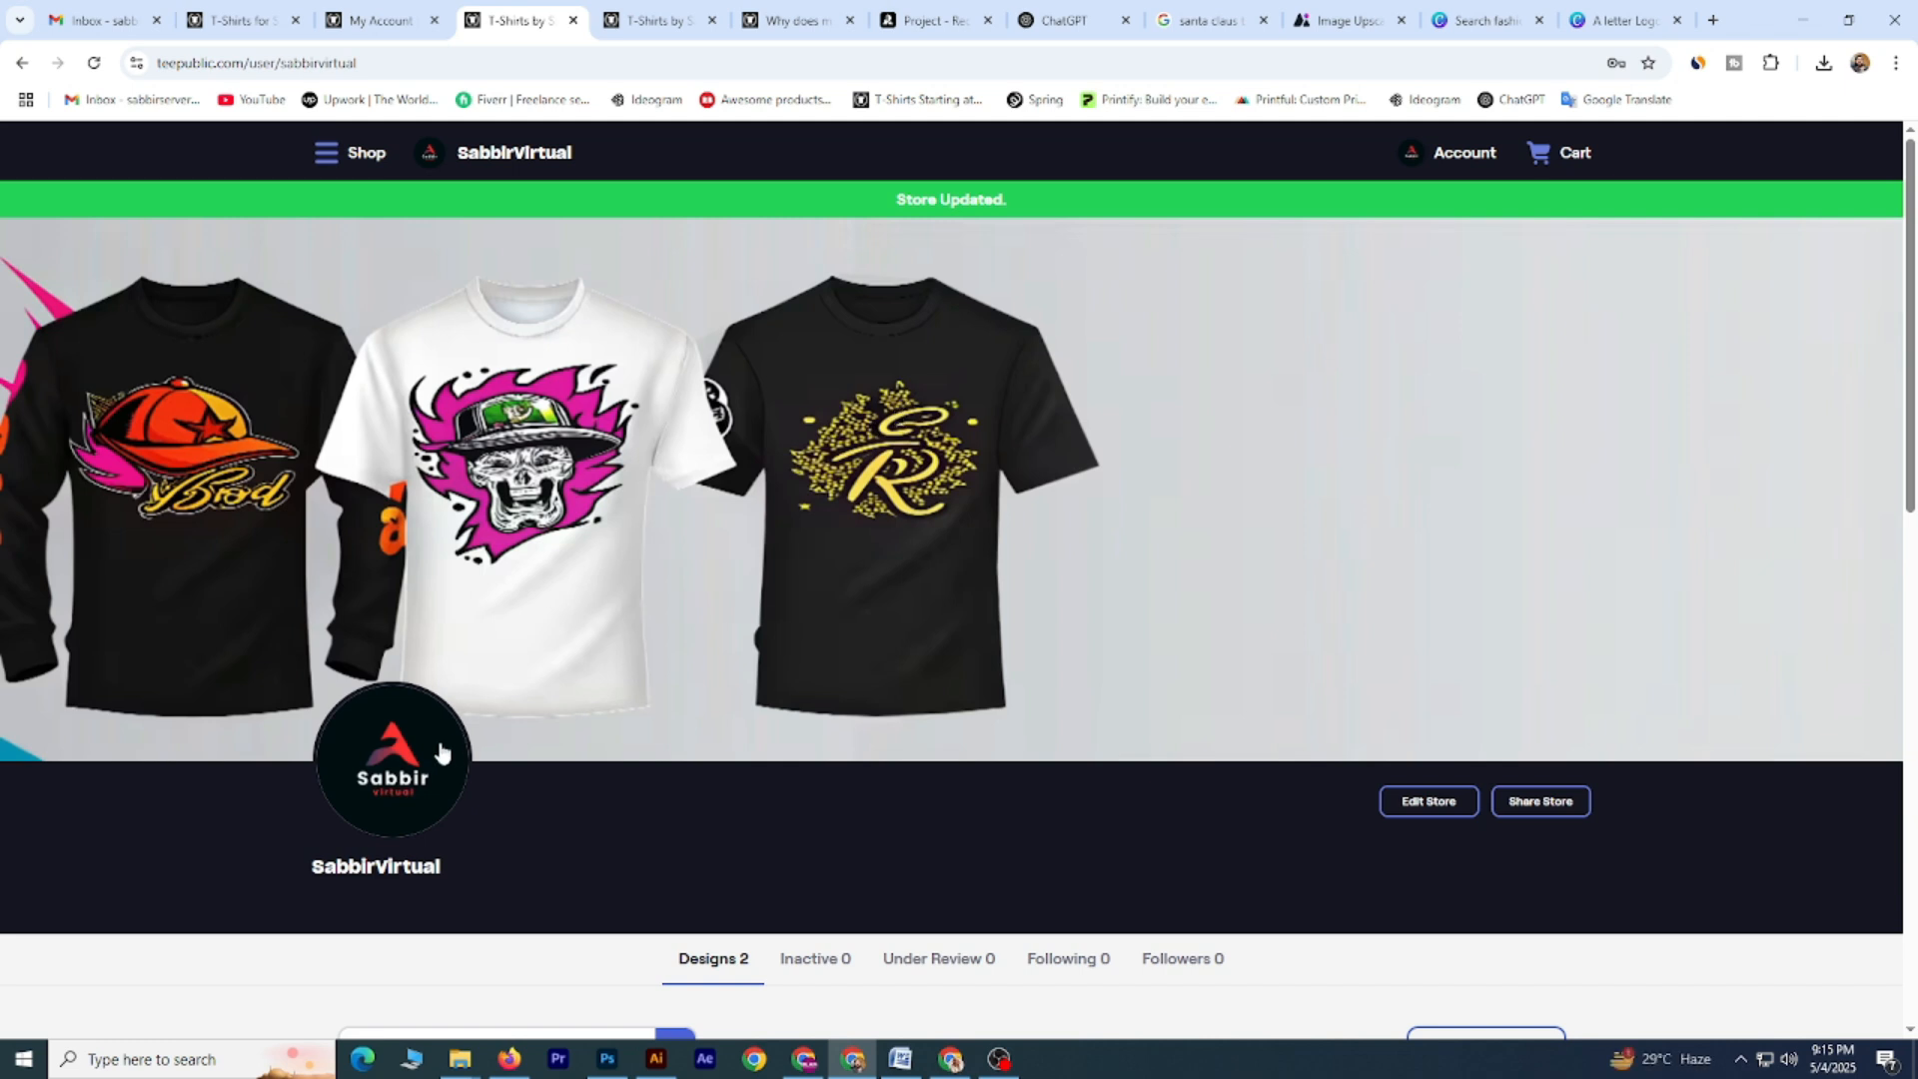
{"action": "scroll", "coordinate": [765, 483], "scroll_direction": "down", "scroll_amount": 8}
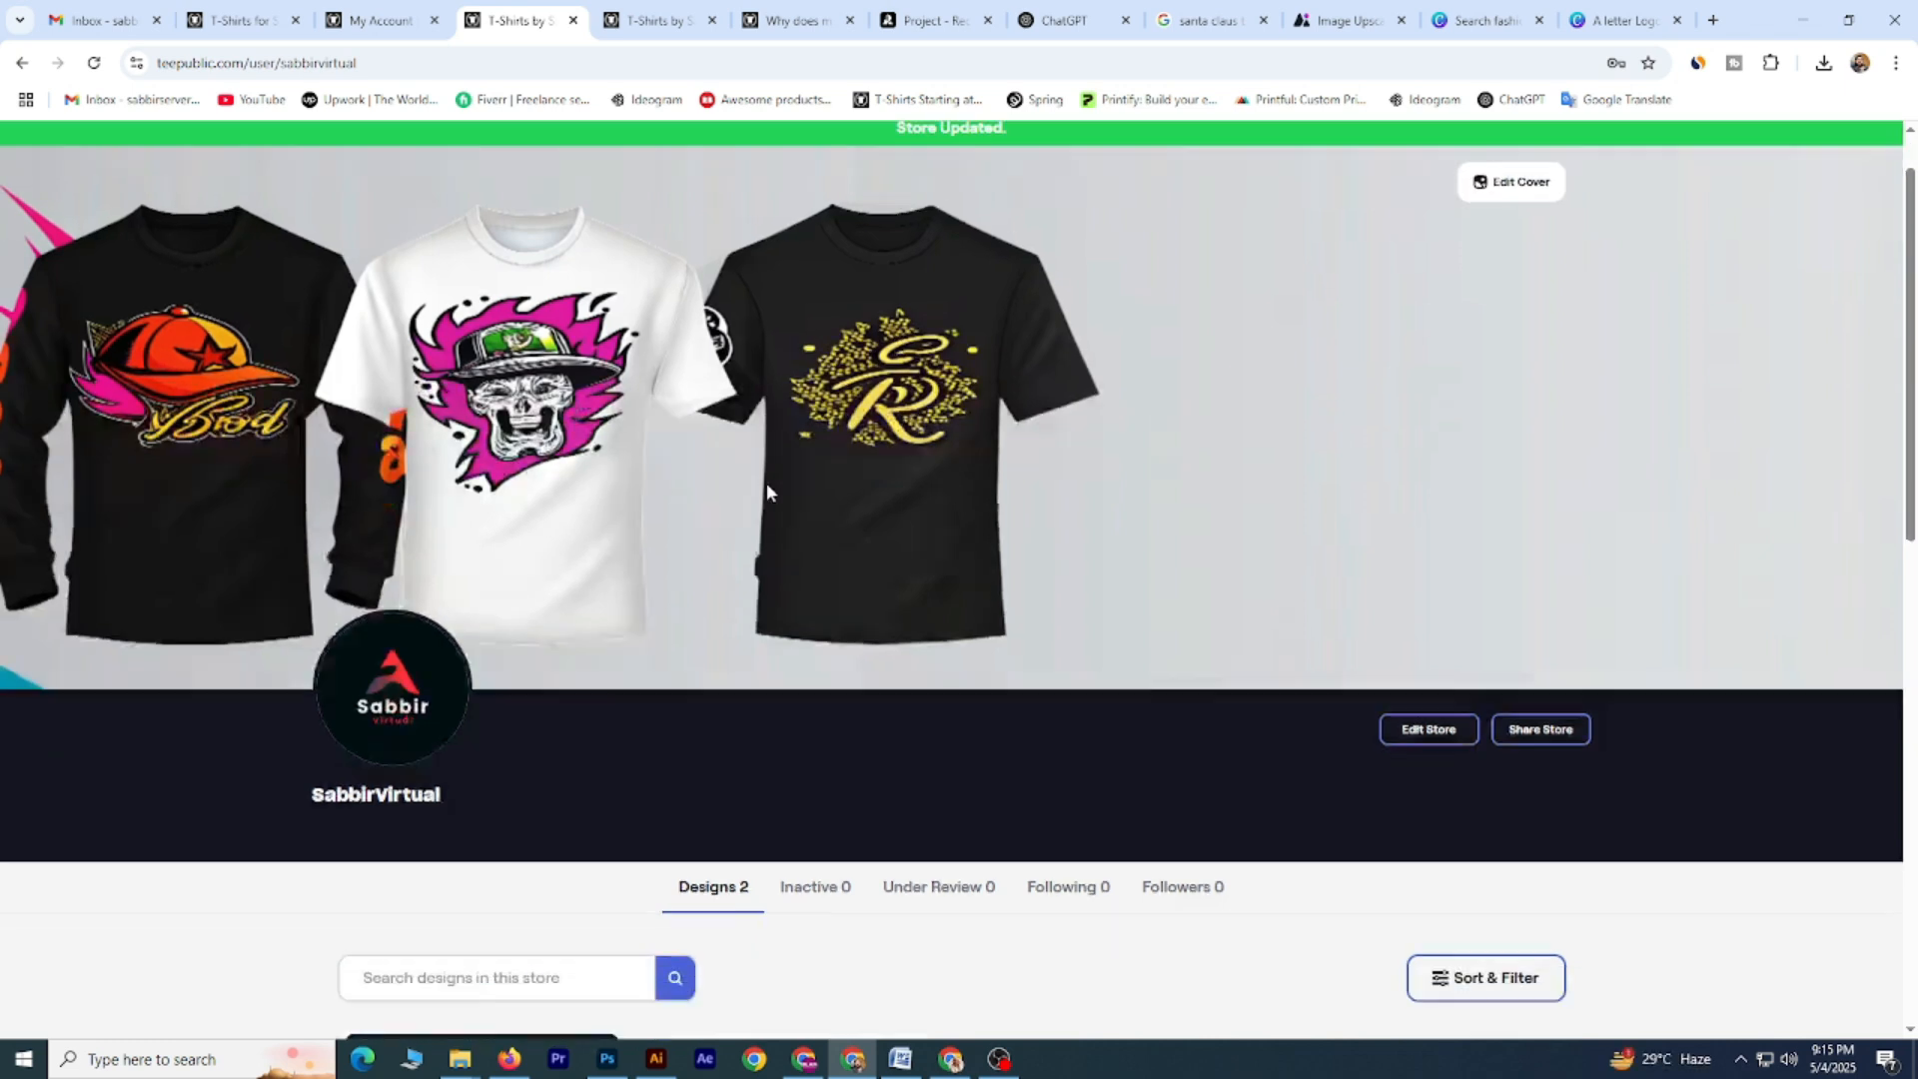
{"action": "scroll", "coordinate": [792, 531], "scroll_direction": "up", "scroll_amount": 6}
{"action": "scroll", "coordinate": [1422, 521], "scroll_direction": "up", "scroll_amount": 2}
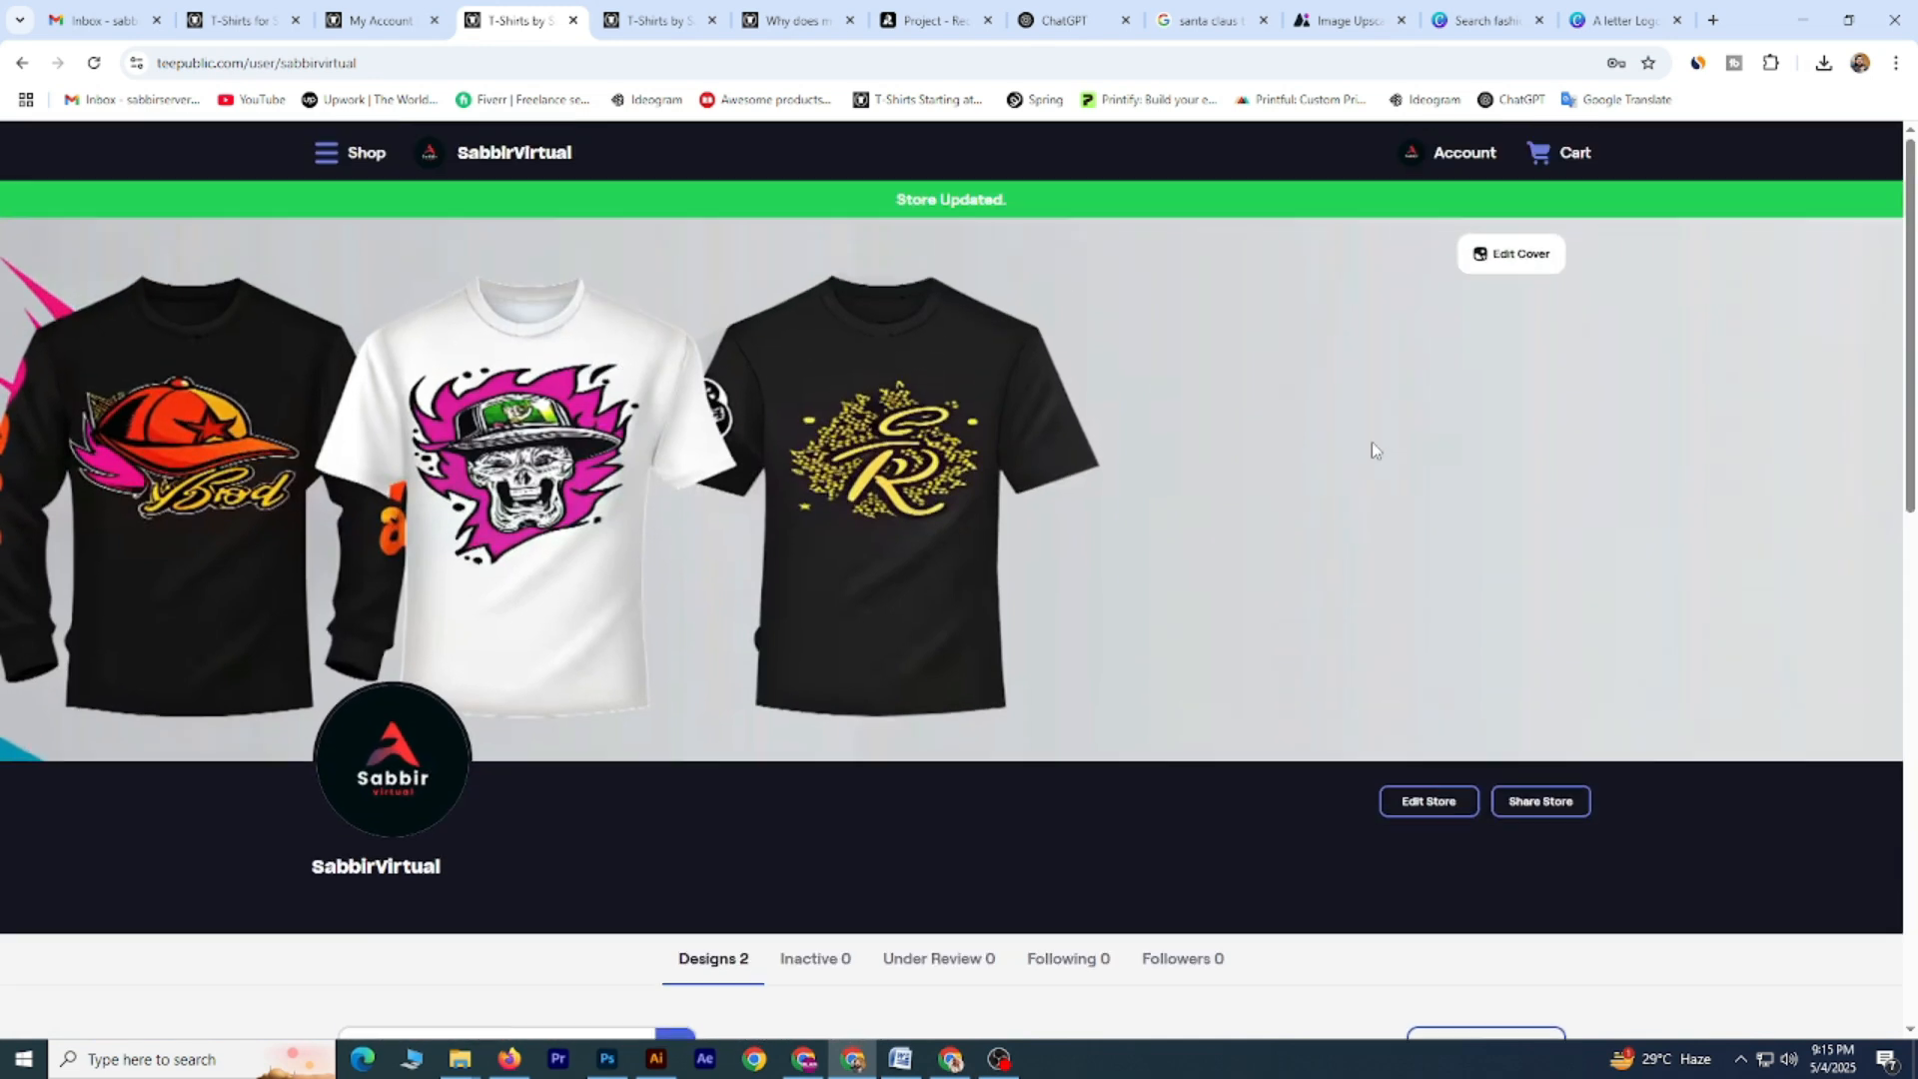
Open the TeePublic store's edit settings and look over the store URL slug, artist name and store name fields.
{"action": "left_click", "coordinate": [1469, 152]}
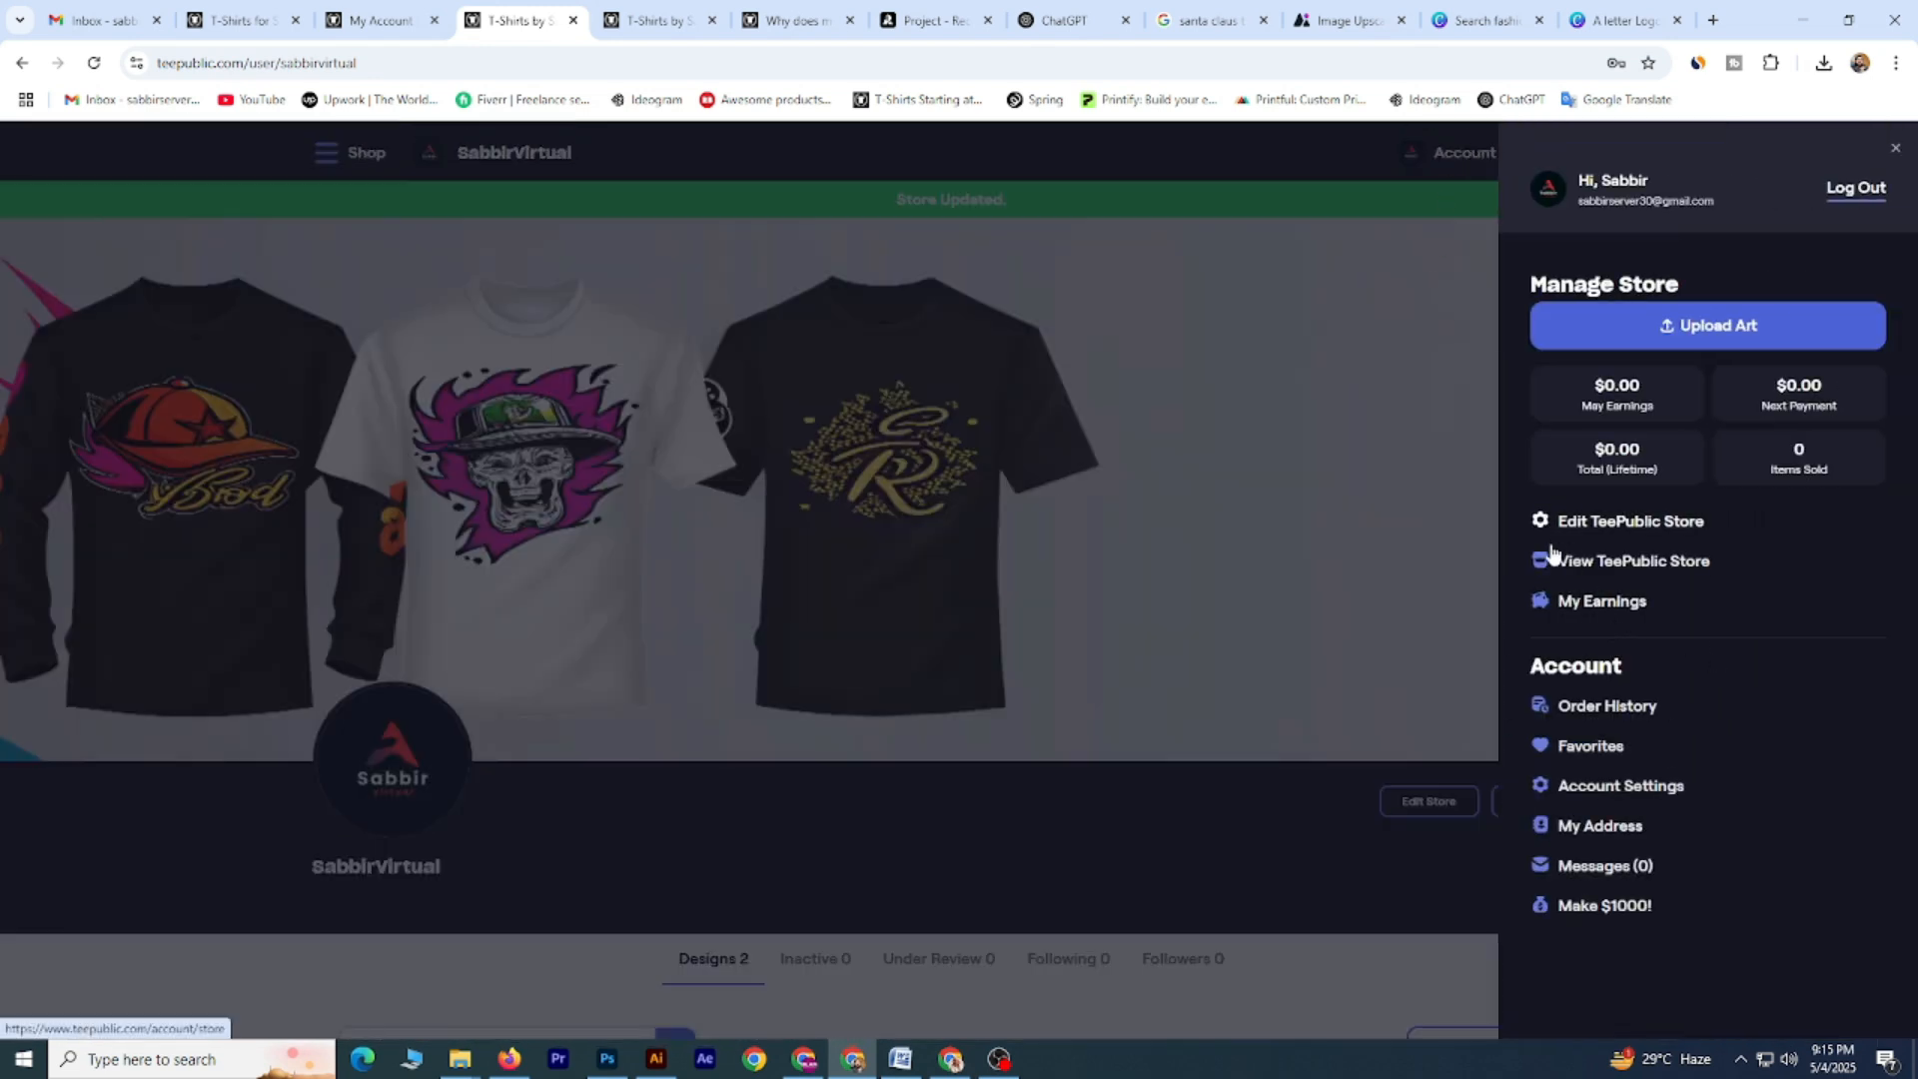
{"action": "left_click", "coordinate": [1639, 525]}
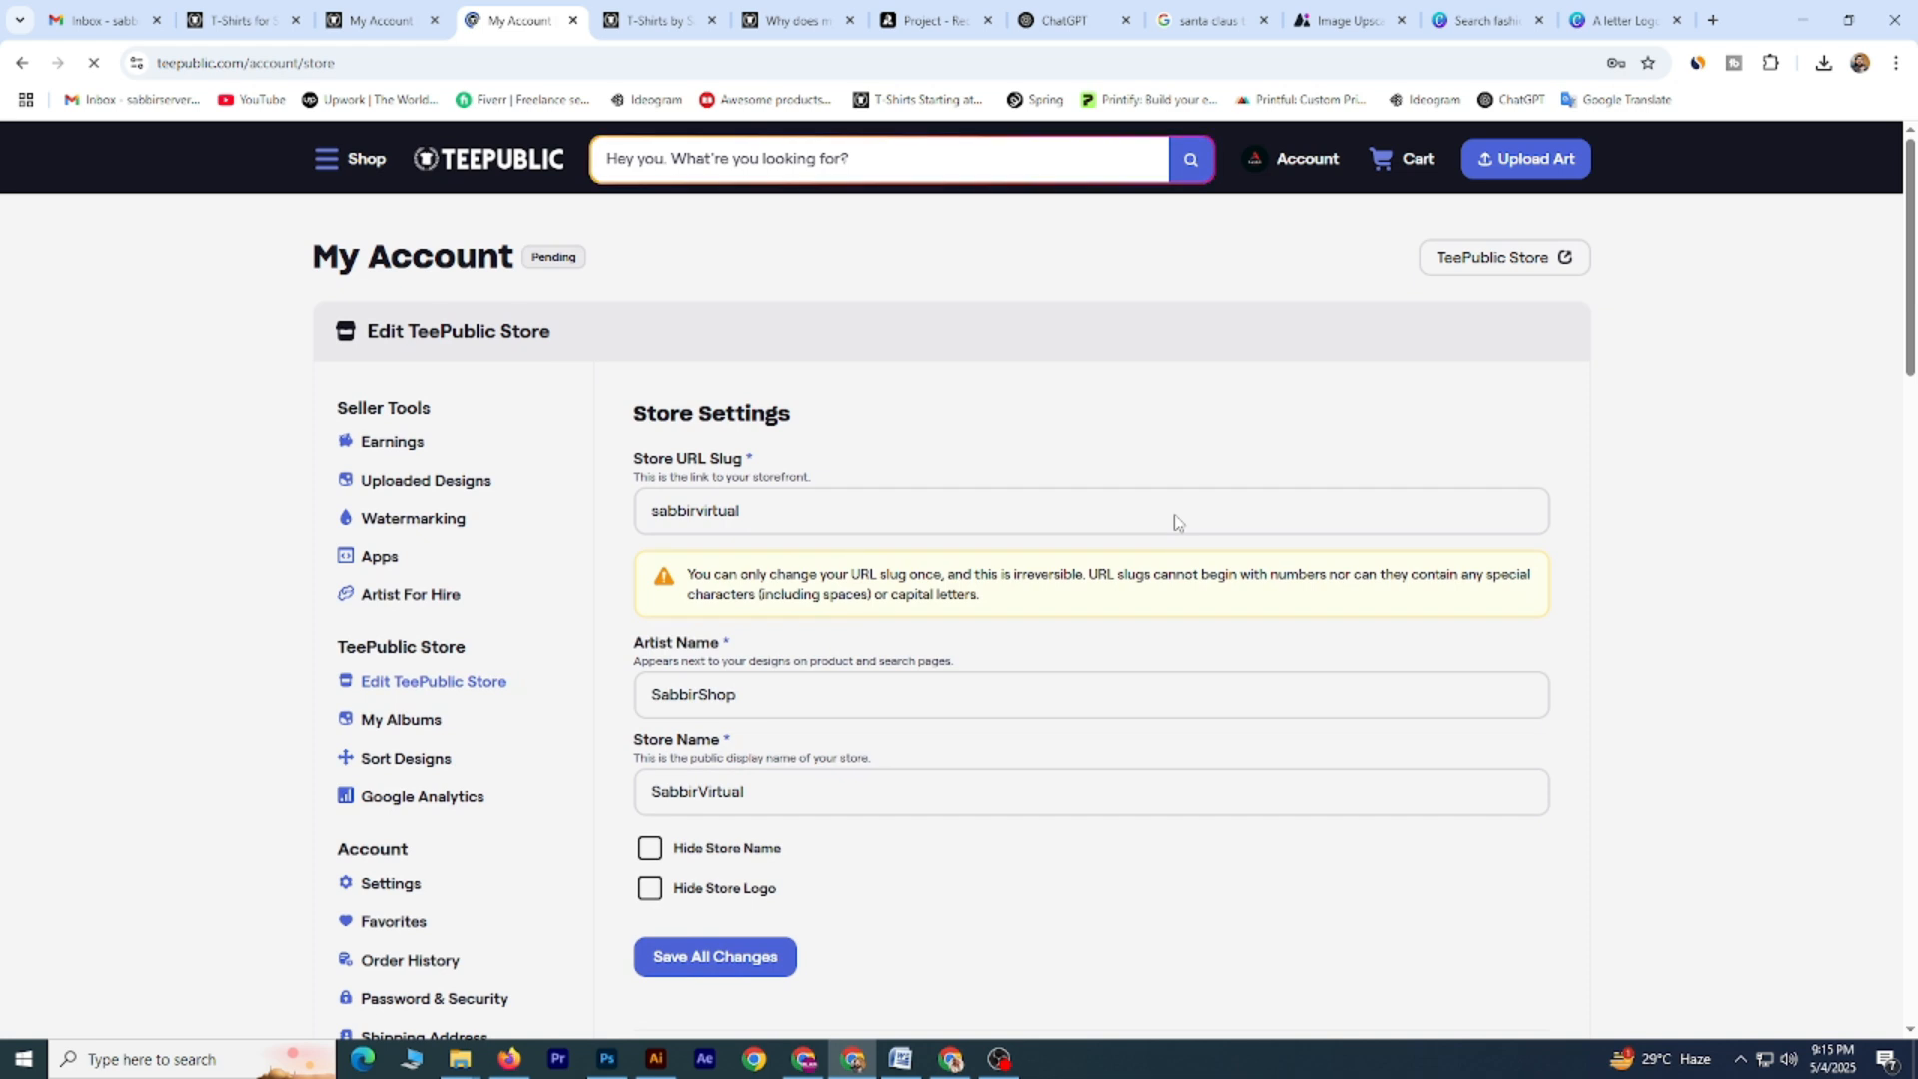
{"action": "left_click_drag", "start_coordinate": [759, 511], "coordinate": [616, 516]}
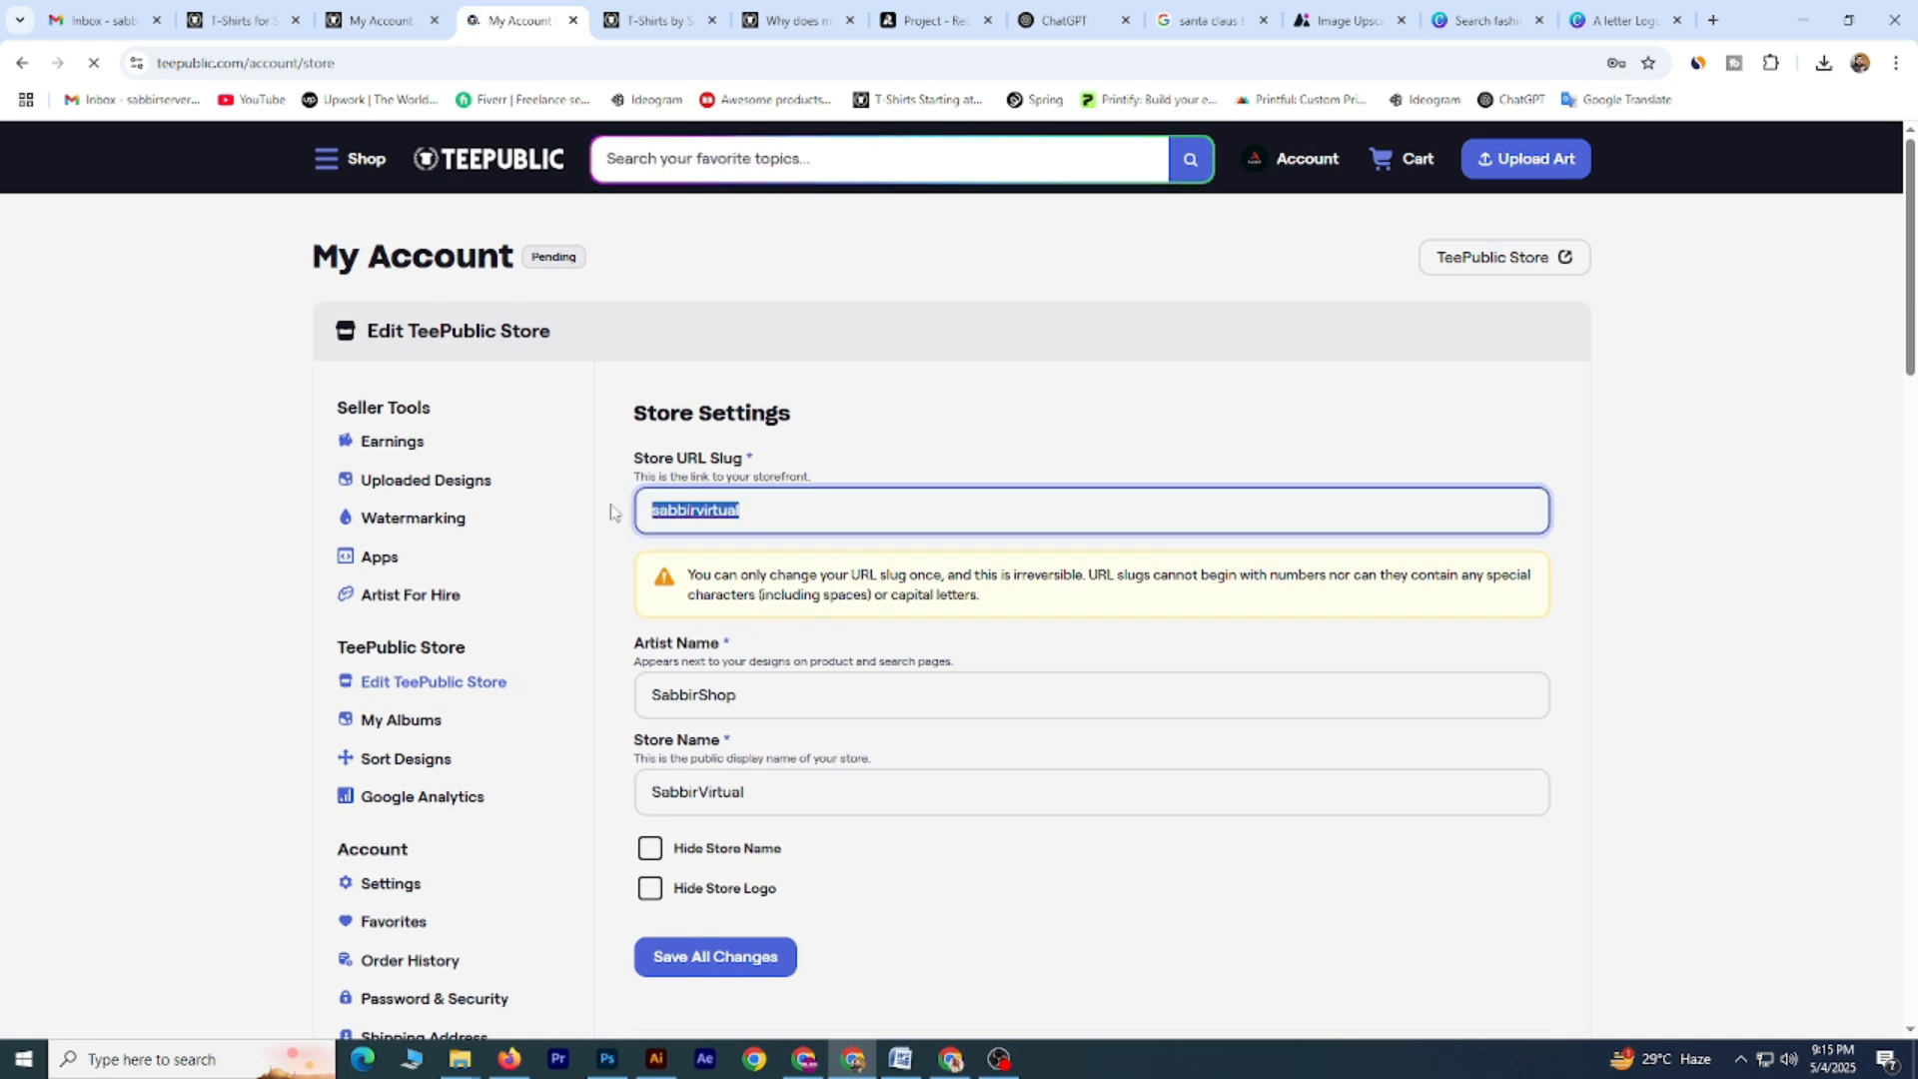
{"action": "scroll", "coordinate": [615, 516], "scroll_direction": "down", "scroll_amount": 2}
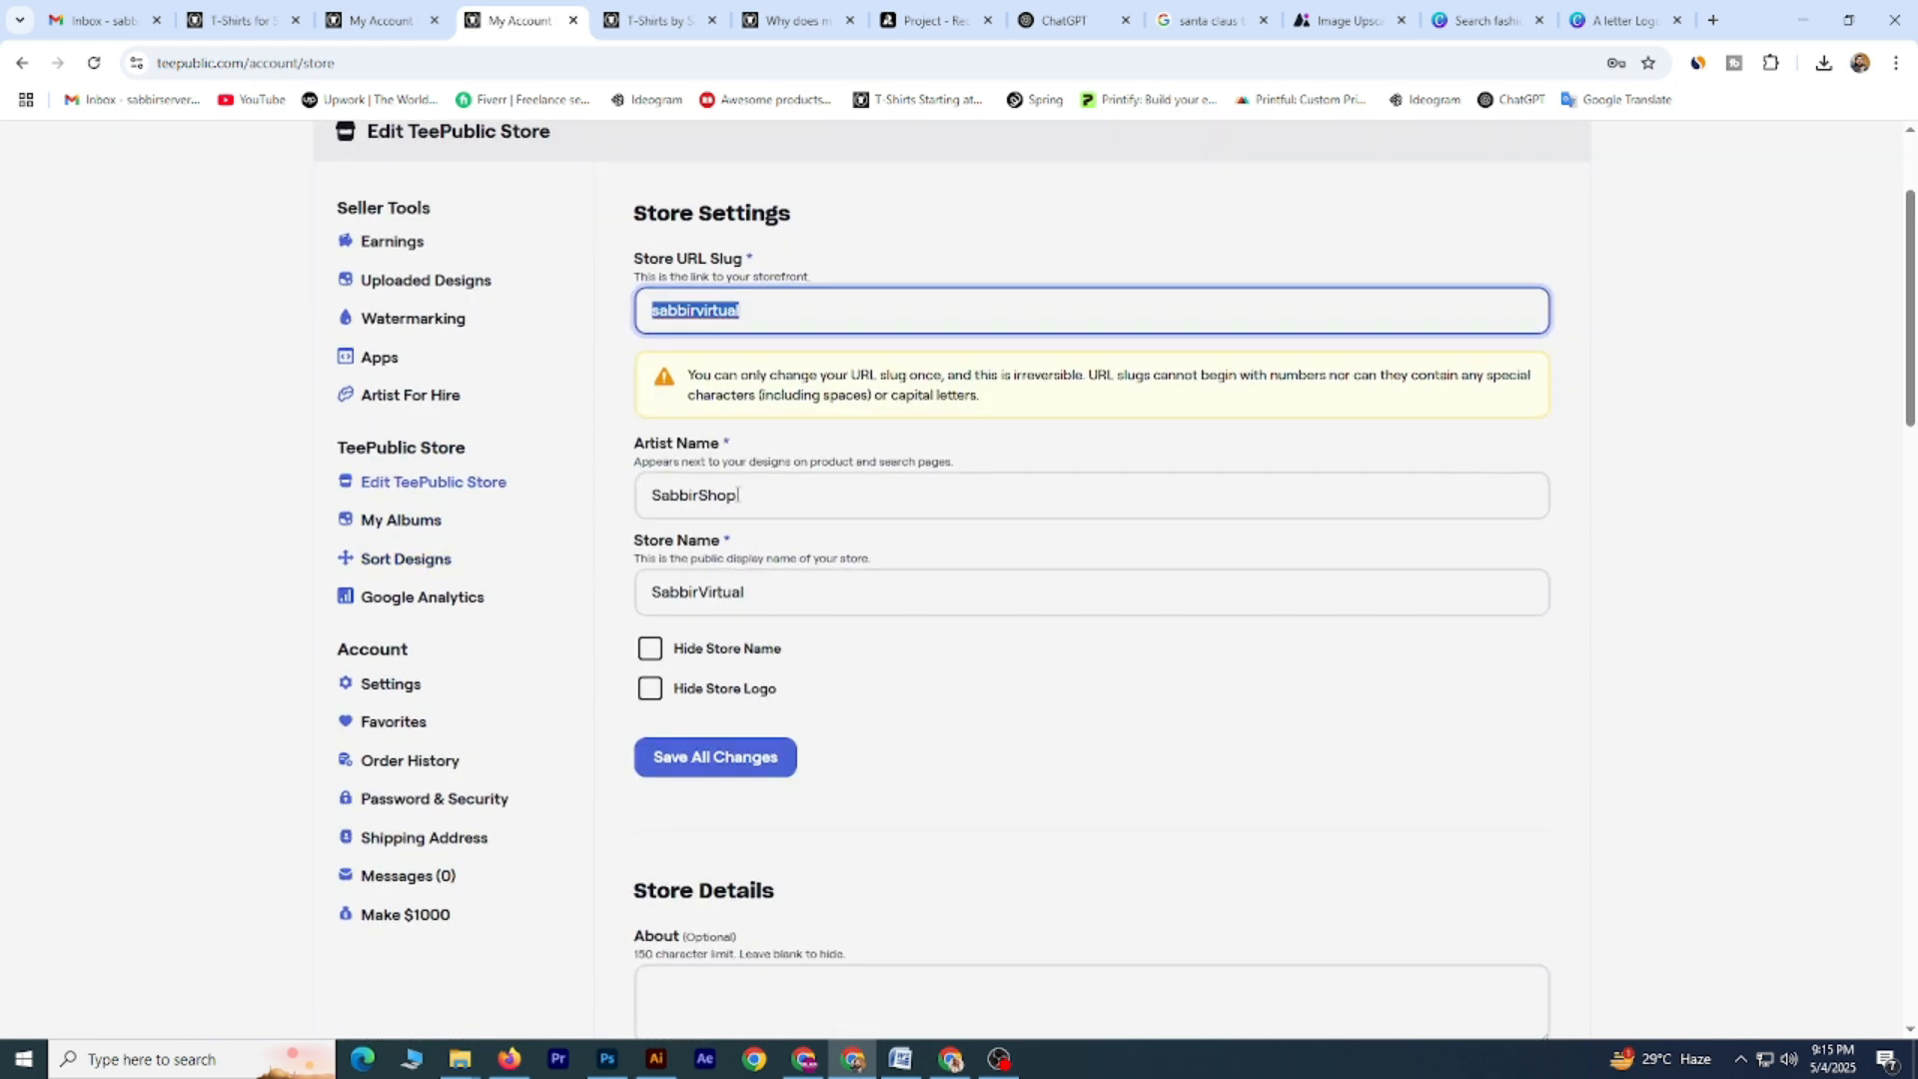
In the Store Details section of the TeePublic store settings, set the location to Bangladesh.
{"action": "key", "text": "Tab"}
{"action": "left_click", "coordinate": [583, 550]}
{"action": "scroll", "coordinate": [583, 550], "scroll_direction": "down", "scroll_amount": 2}
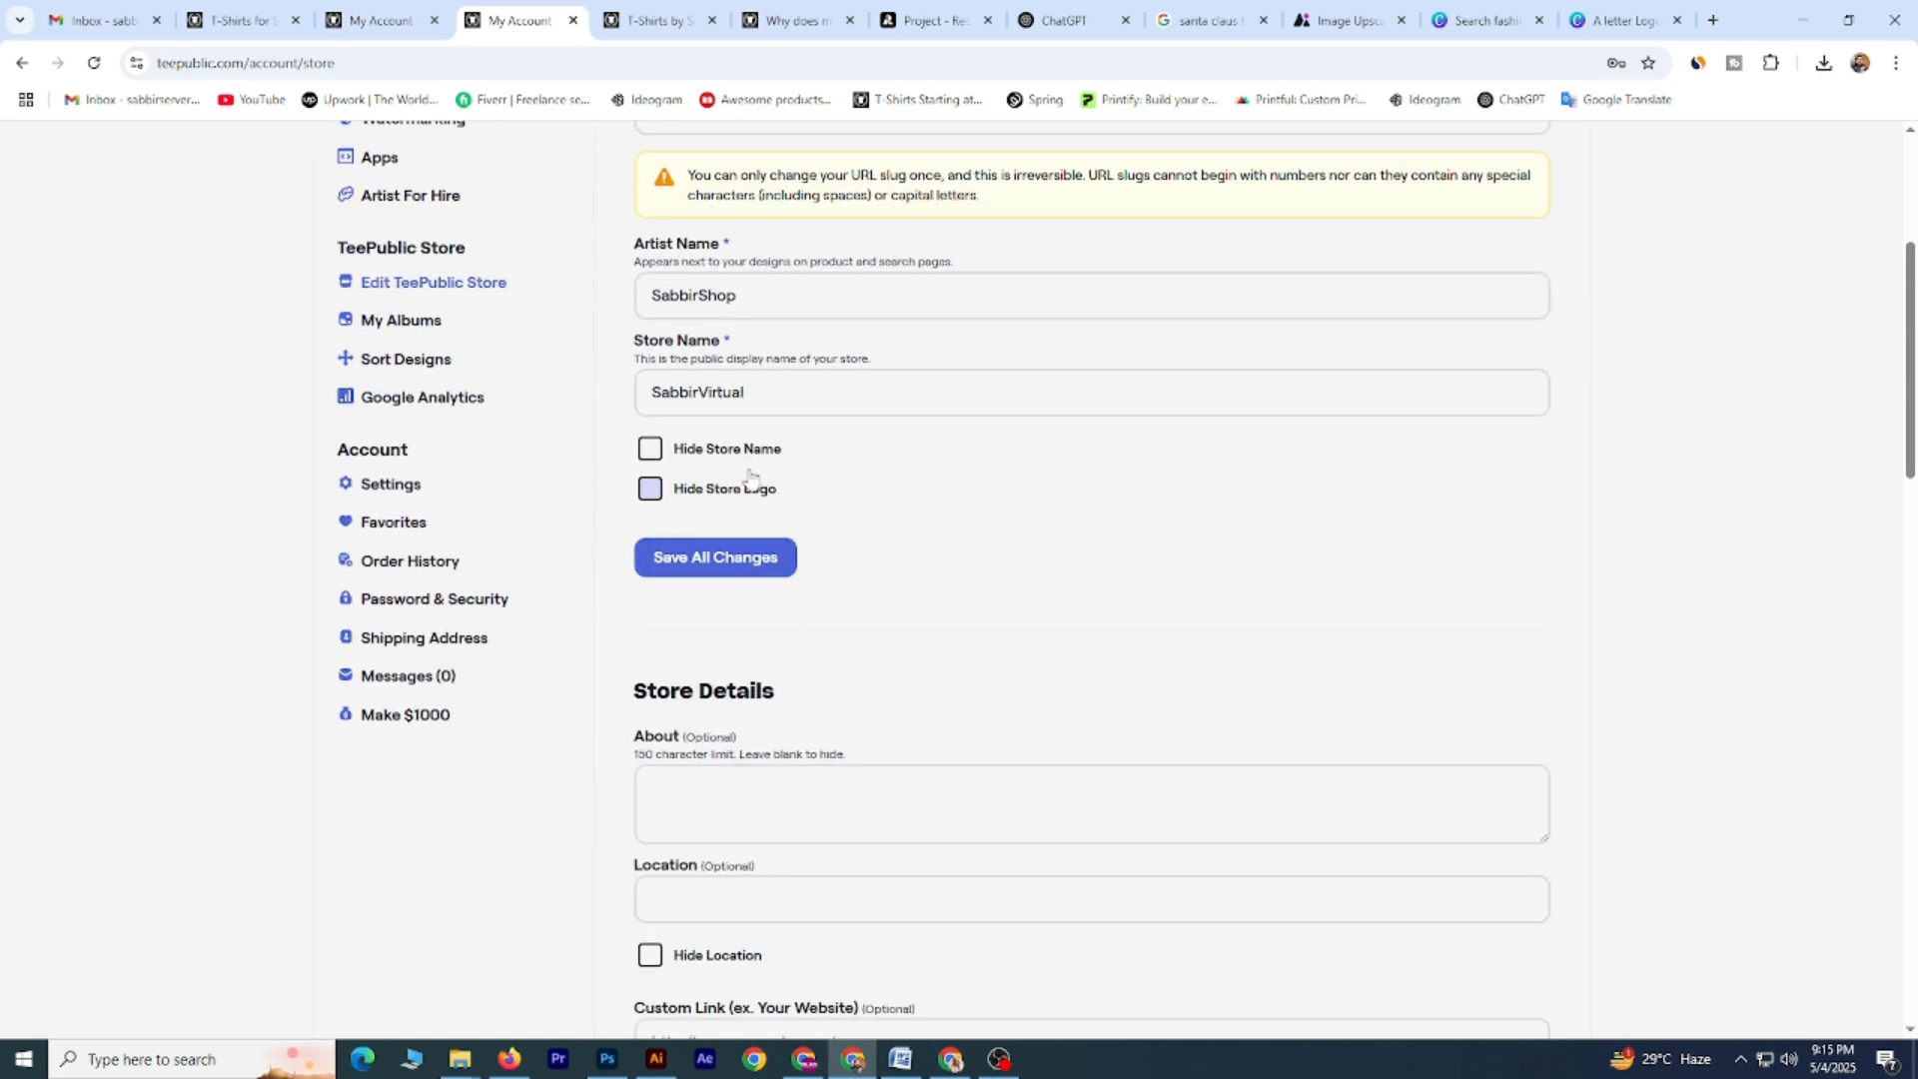
{"action": "left_click_drag", "start_coordinate": [782, 392], "coordinate": [613, 392]}
{"action": "left_click", "coordinate": [618, 400]}
{"action": "scroll", "coordinate": [586, 509], "scroll_direction": "down", "scroll_amount": 3}
{"action": "left_click", "coordinate": [744, 610]}
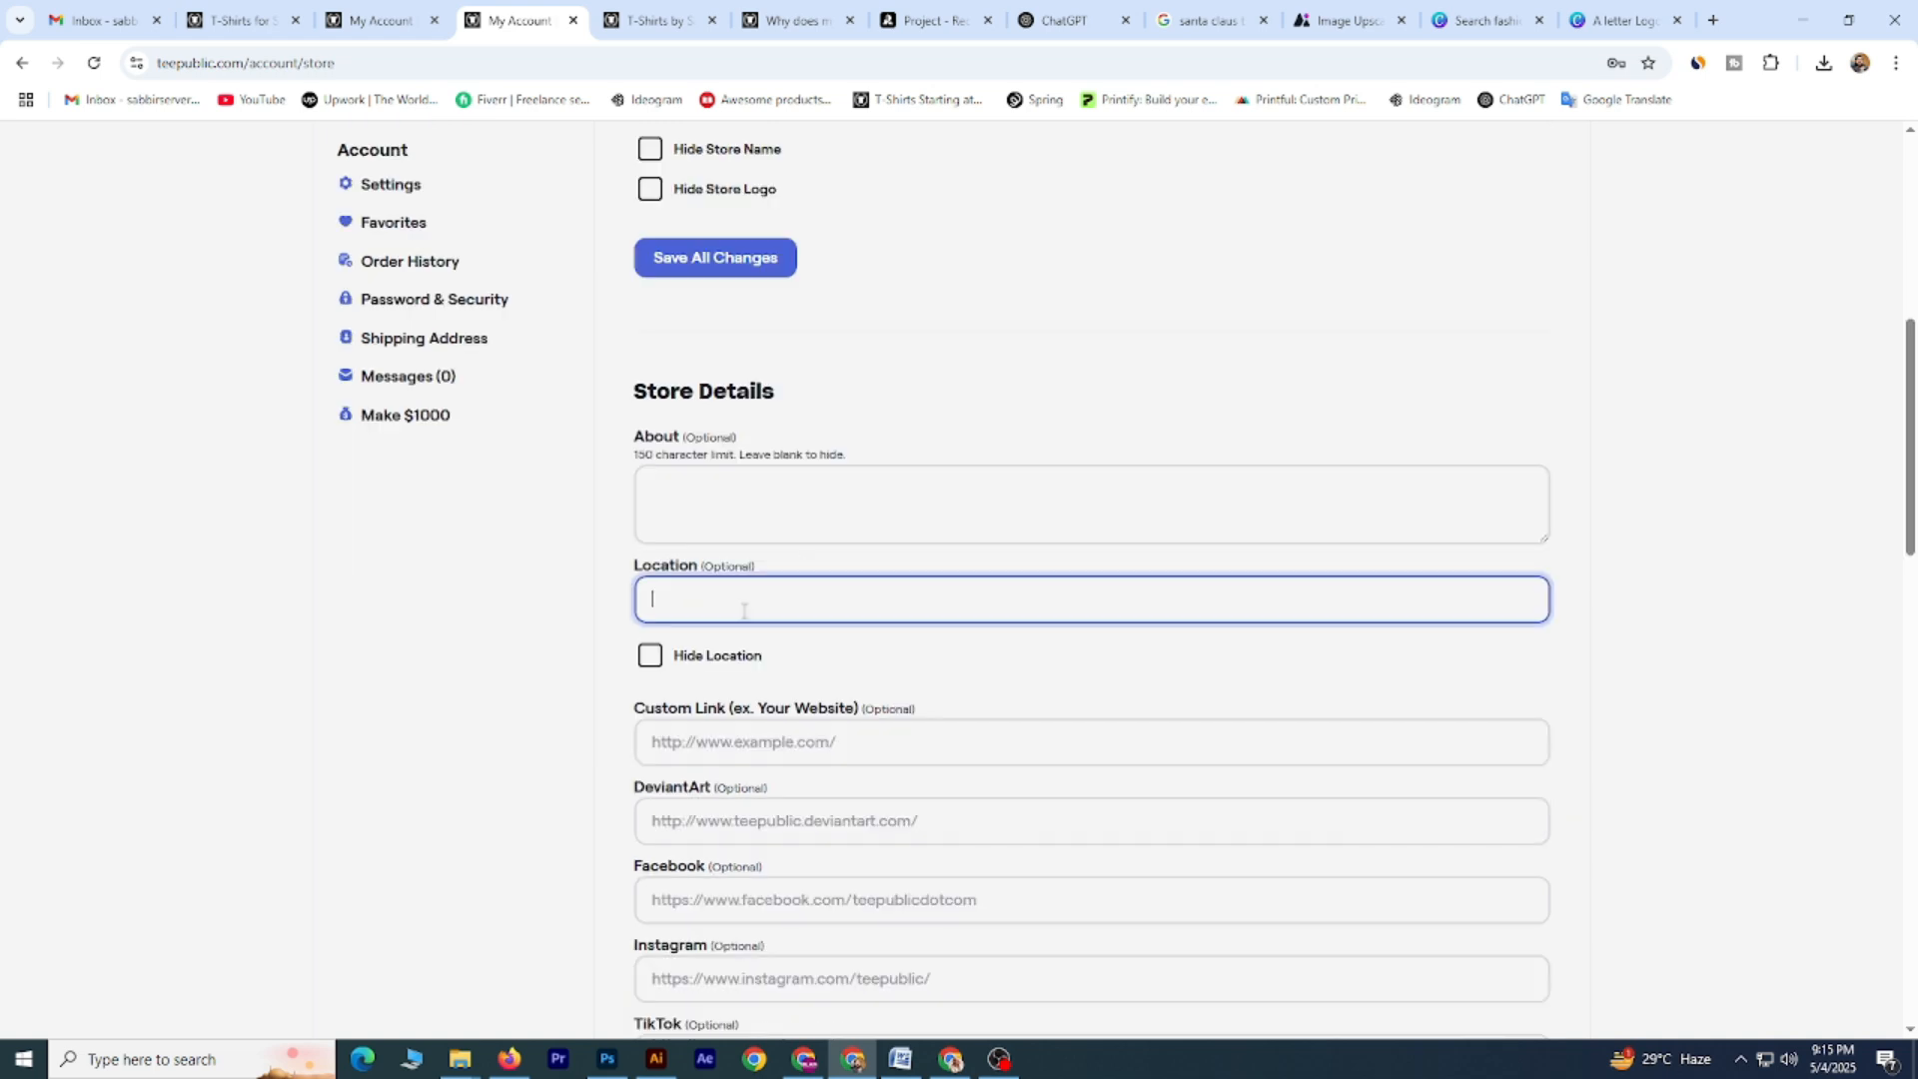
{"action": "type", "text": "Bangladesh"}
{"action": "left_click", "coordinate": [517, 716]}
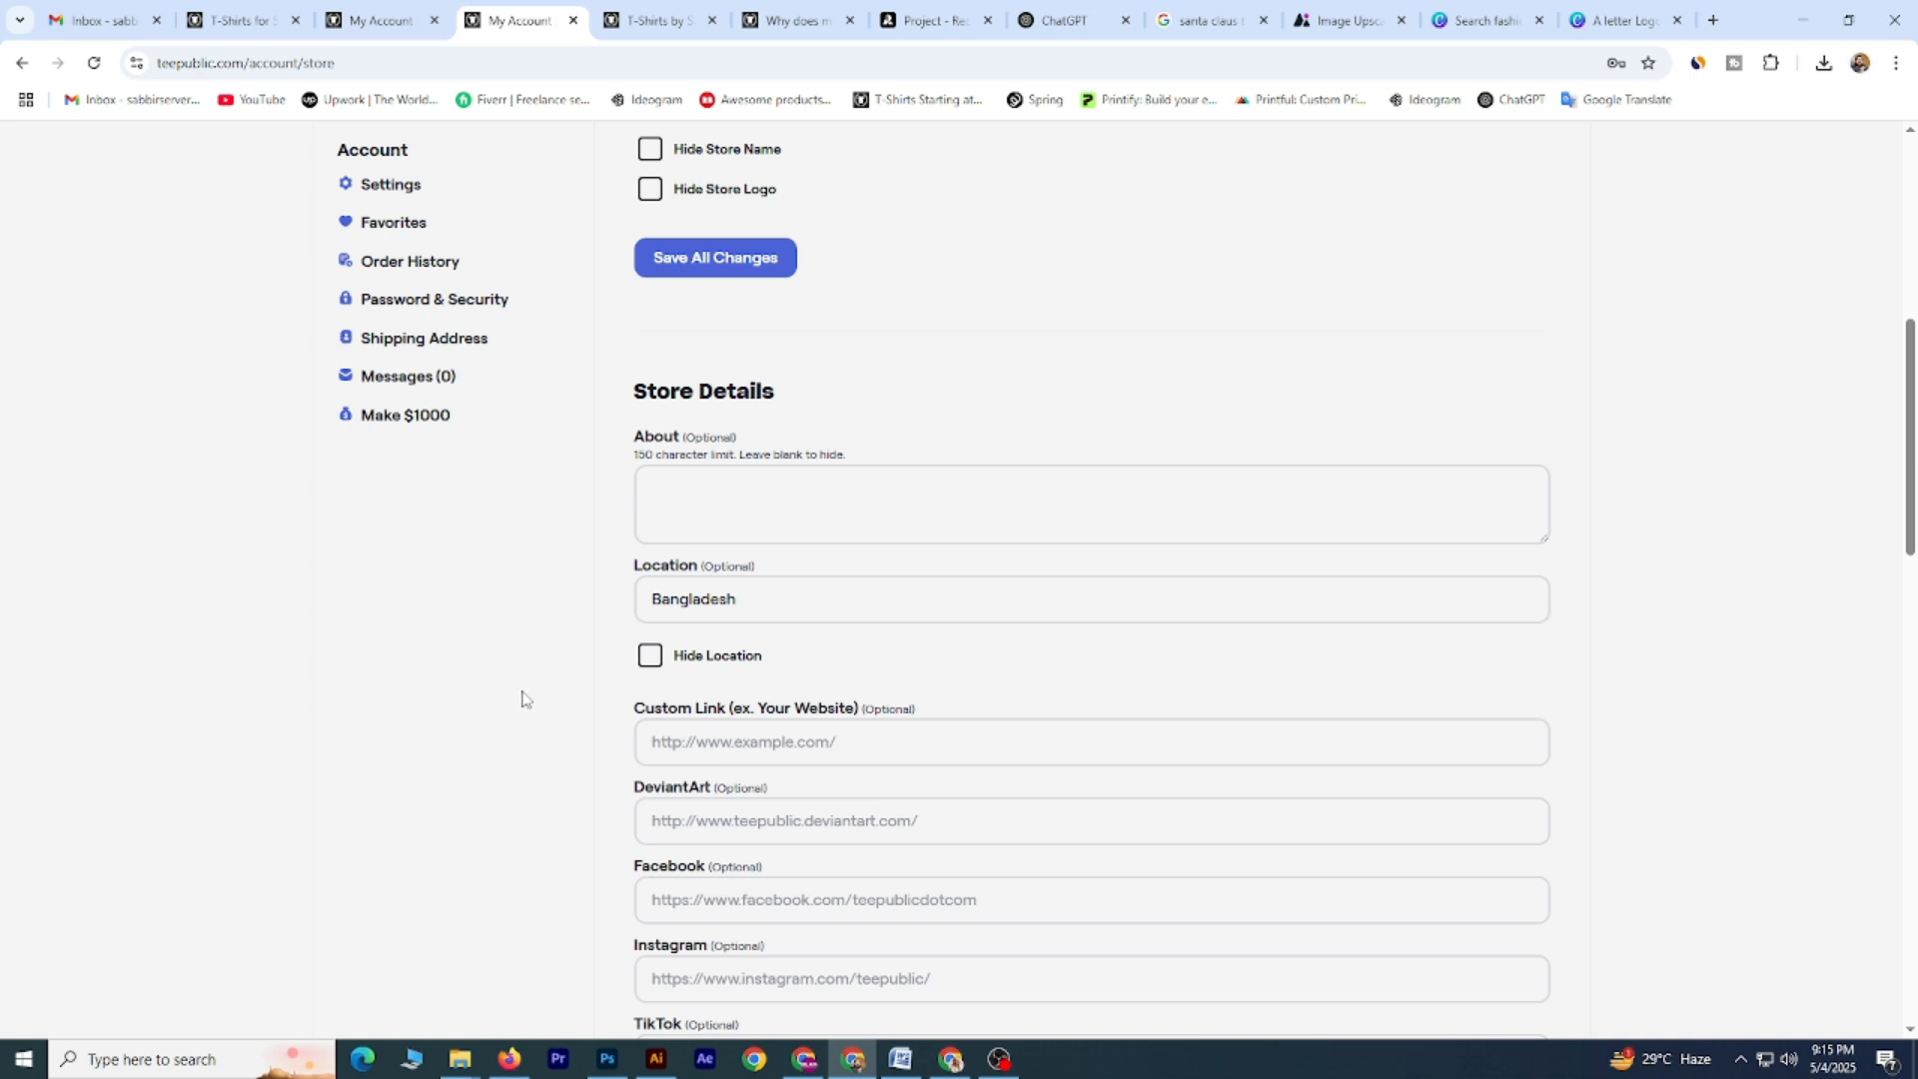
Paste the channel's URL as the YouTube link in the Store Details, leaving the other social links empty.
{"action": "scroll", "coordinate": [539, 684], "scroll_direction": "down", "scroll_amount": 1}
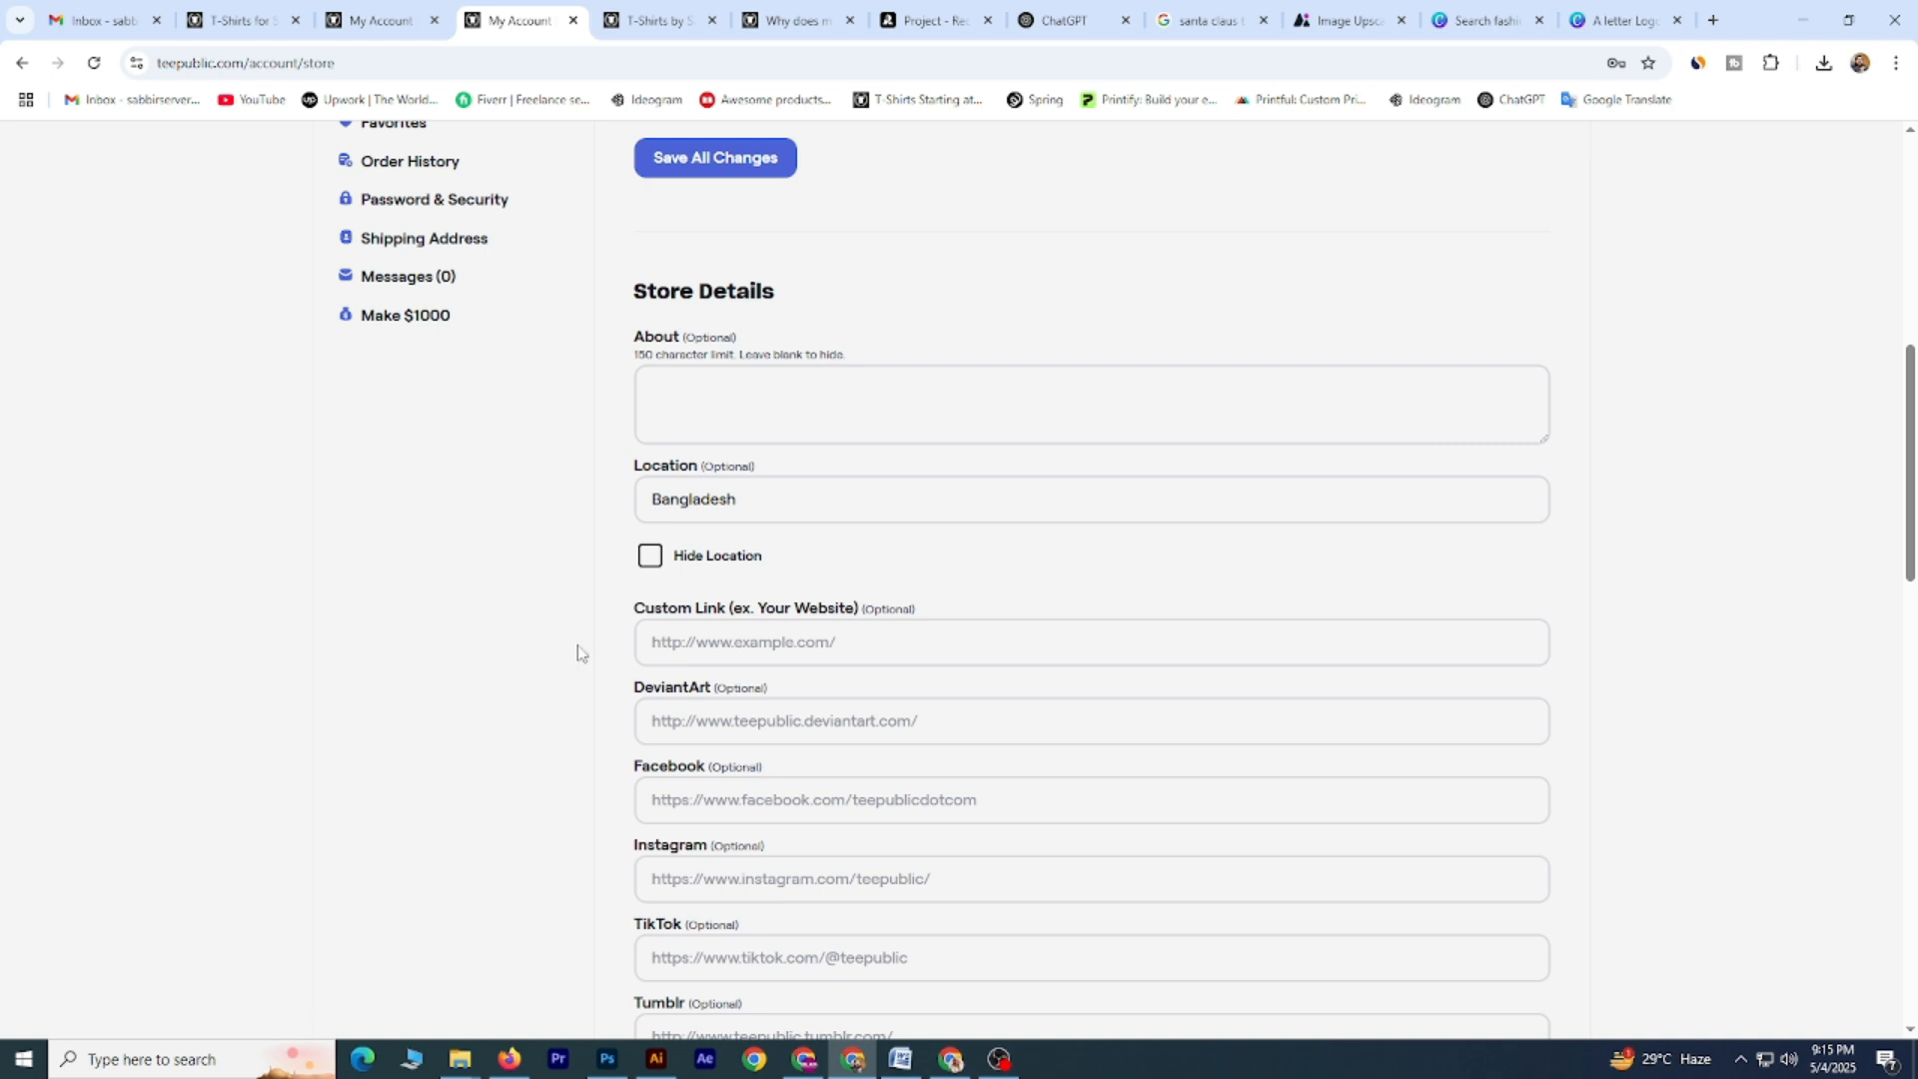
{"action": "scroll", "coordinate": [584, 647], "scroll_direction": "down", "scroll_amount": 2}
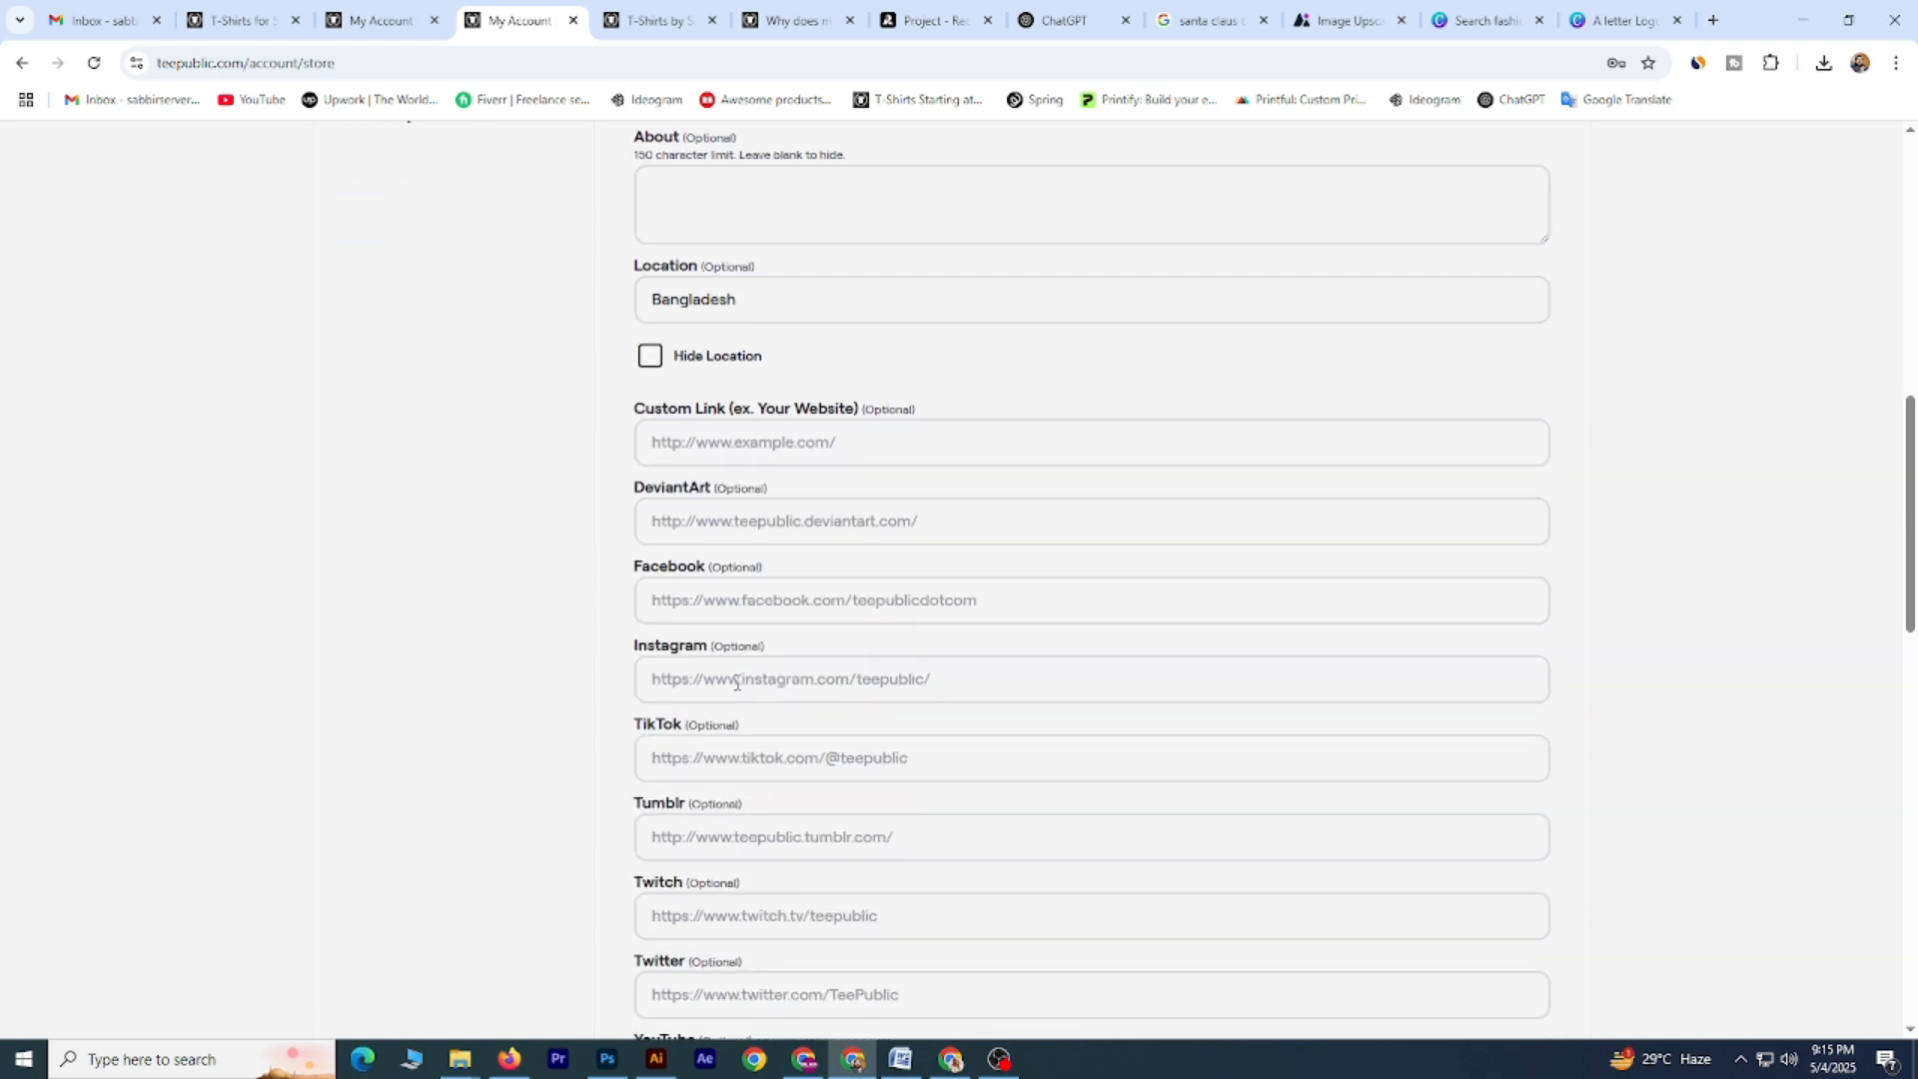
{"action": "left_click", "coordinate": [766, 603]}
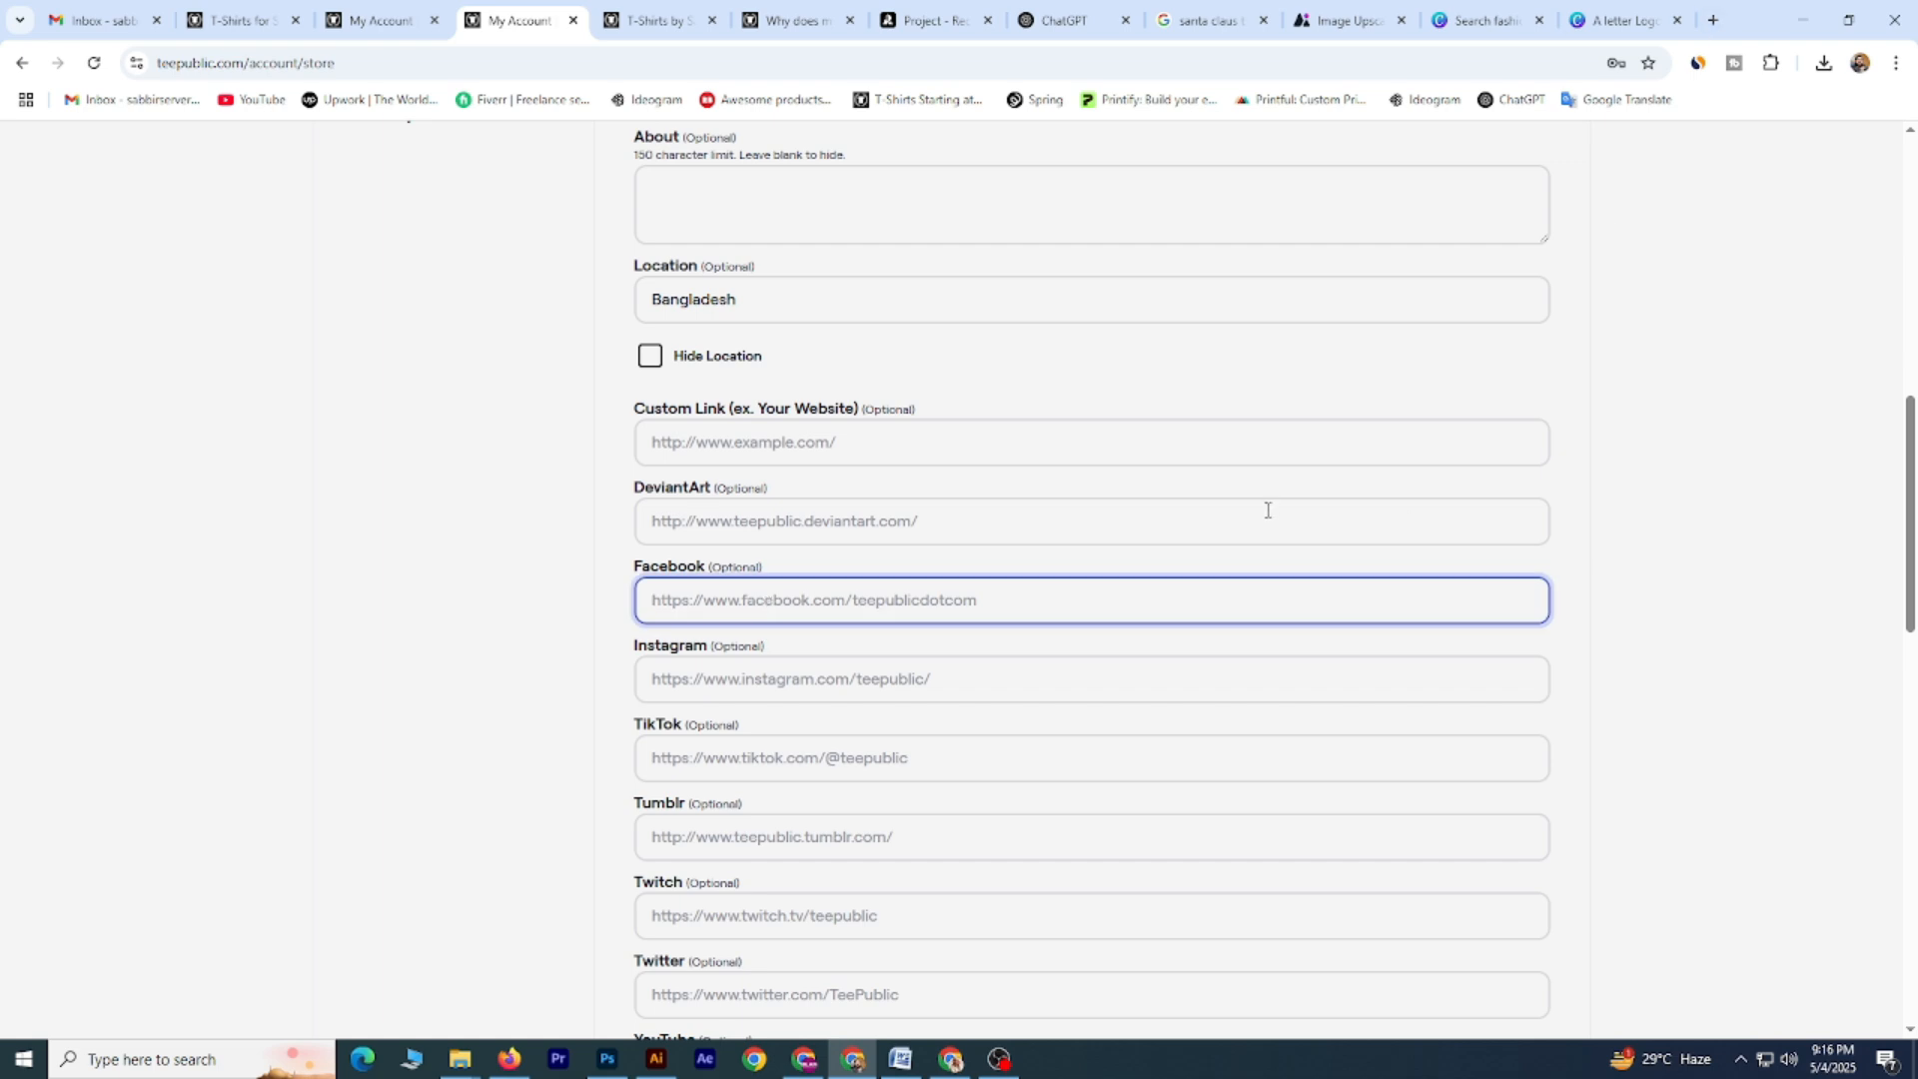
{"action": "right_click", "coordinate": [985, 600]}
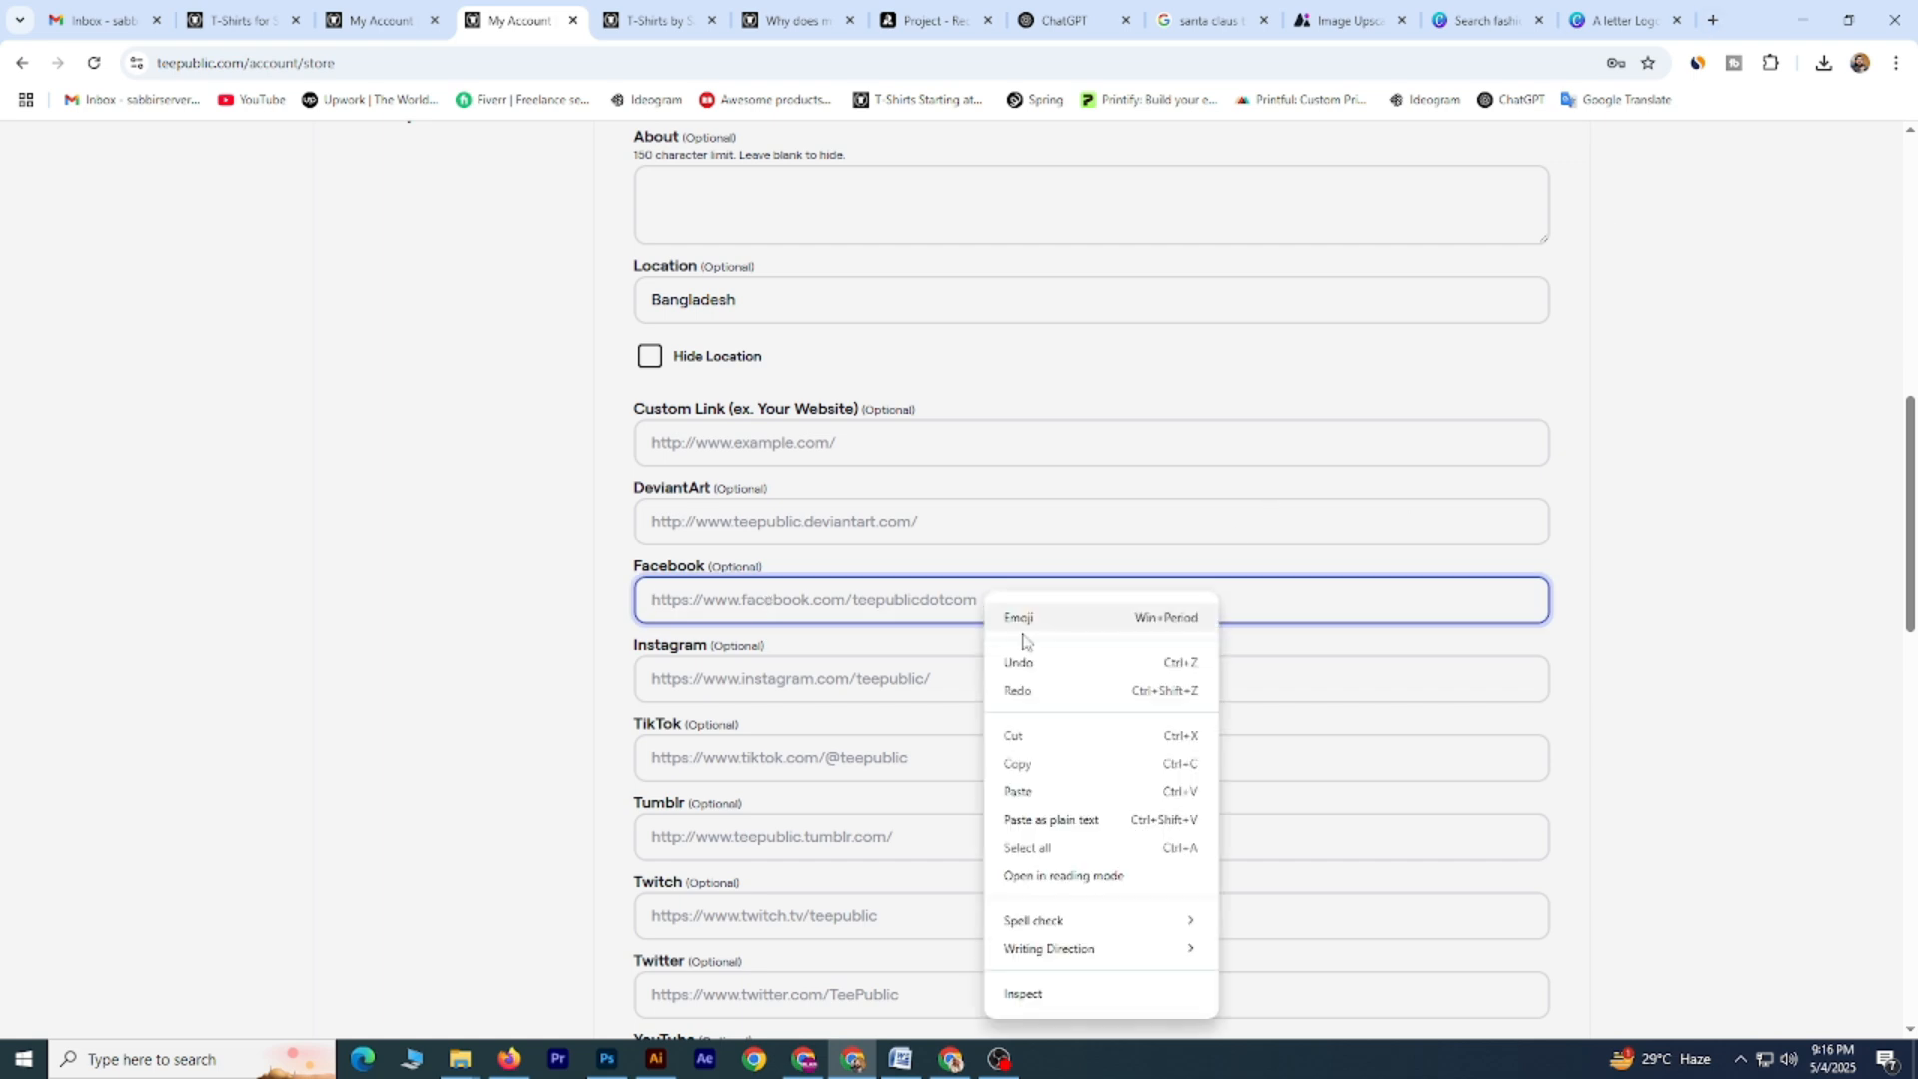
{"action": "left_click", "coordinate": [785, 672]}
{"action": "left_click", "coordinate": [741, 607]}
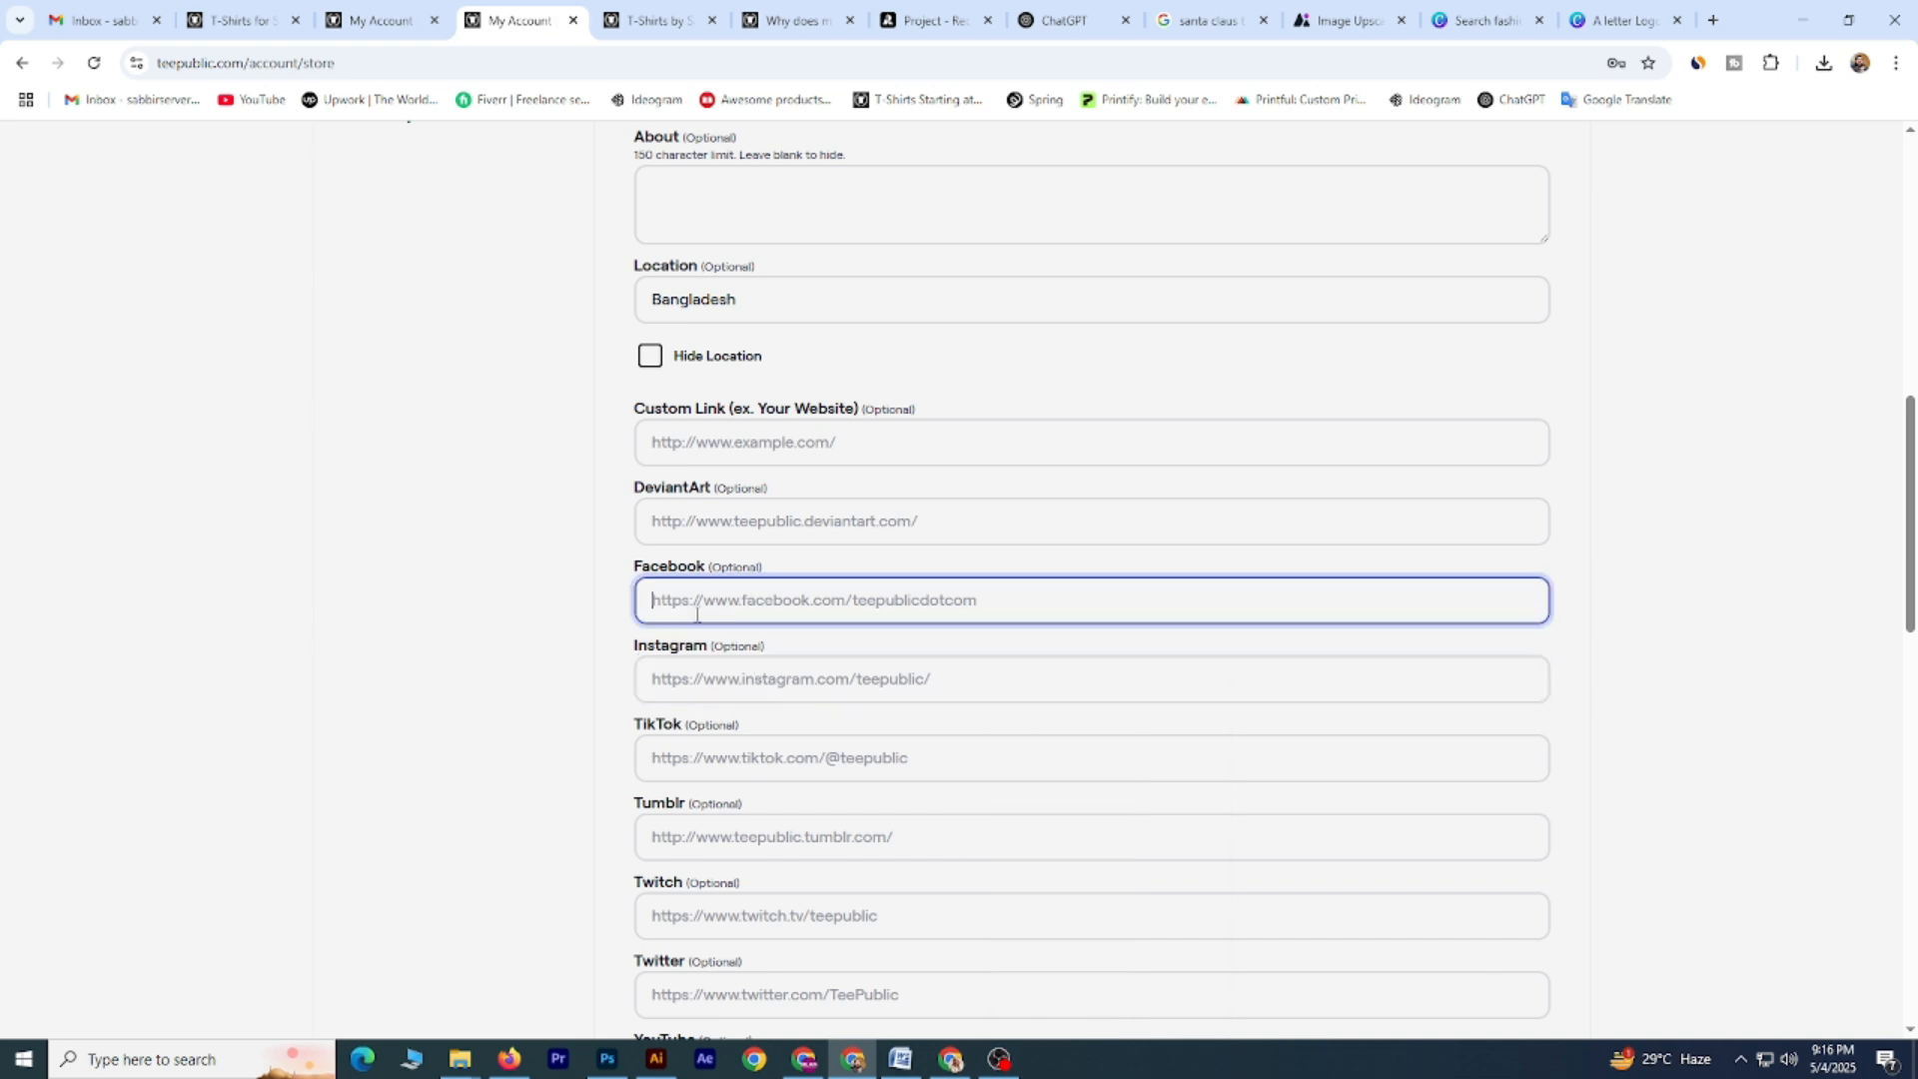
{"action": "scroll", "coordinate": [697, 613], "scroll_direction": "down", "scroll_amount": 2}
{"action": "left_click", "coordinate": [728, 865]}
{"action": "right_click", "coordinate": [735, 872]}
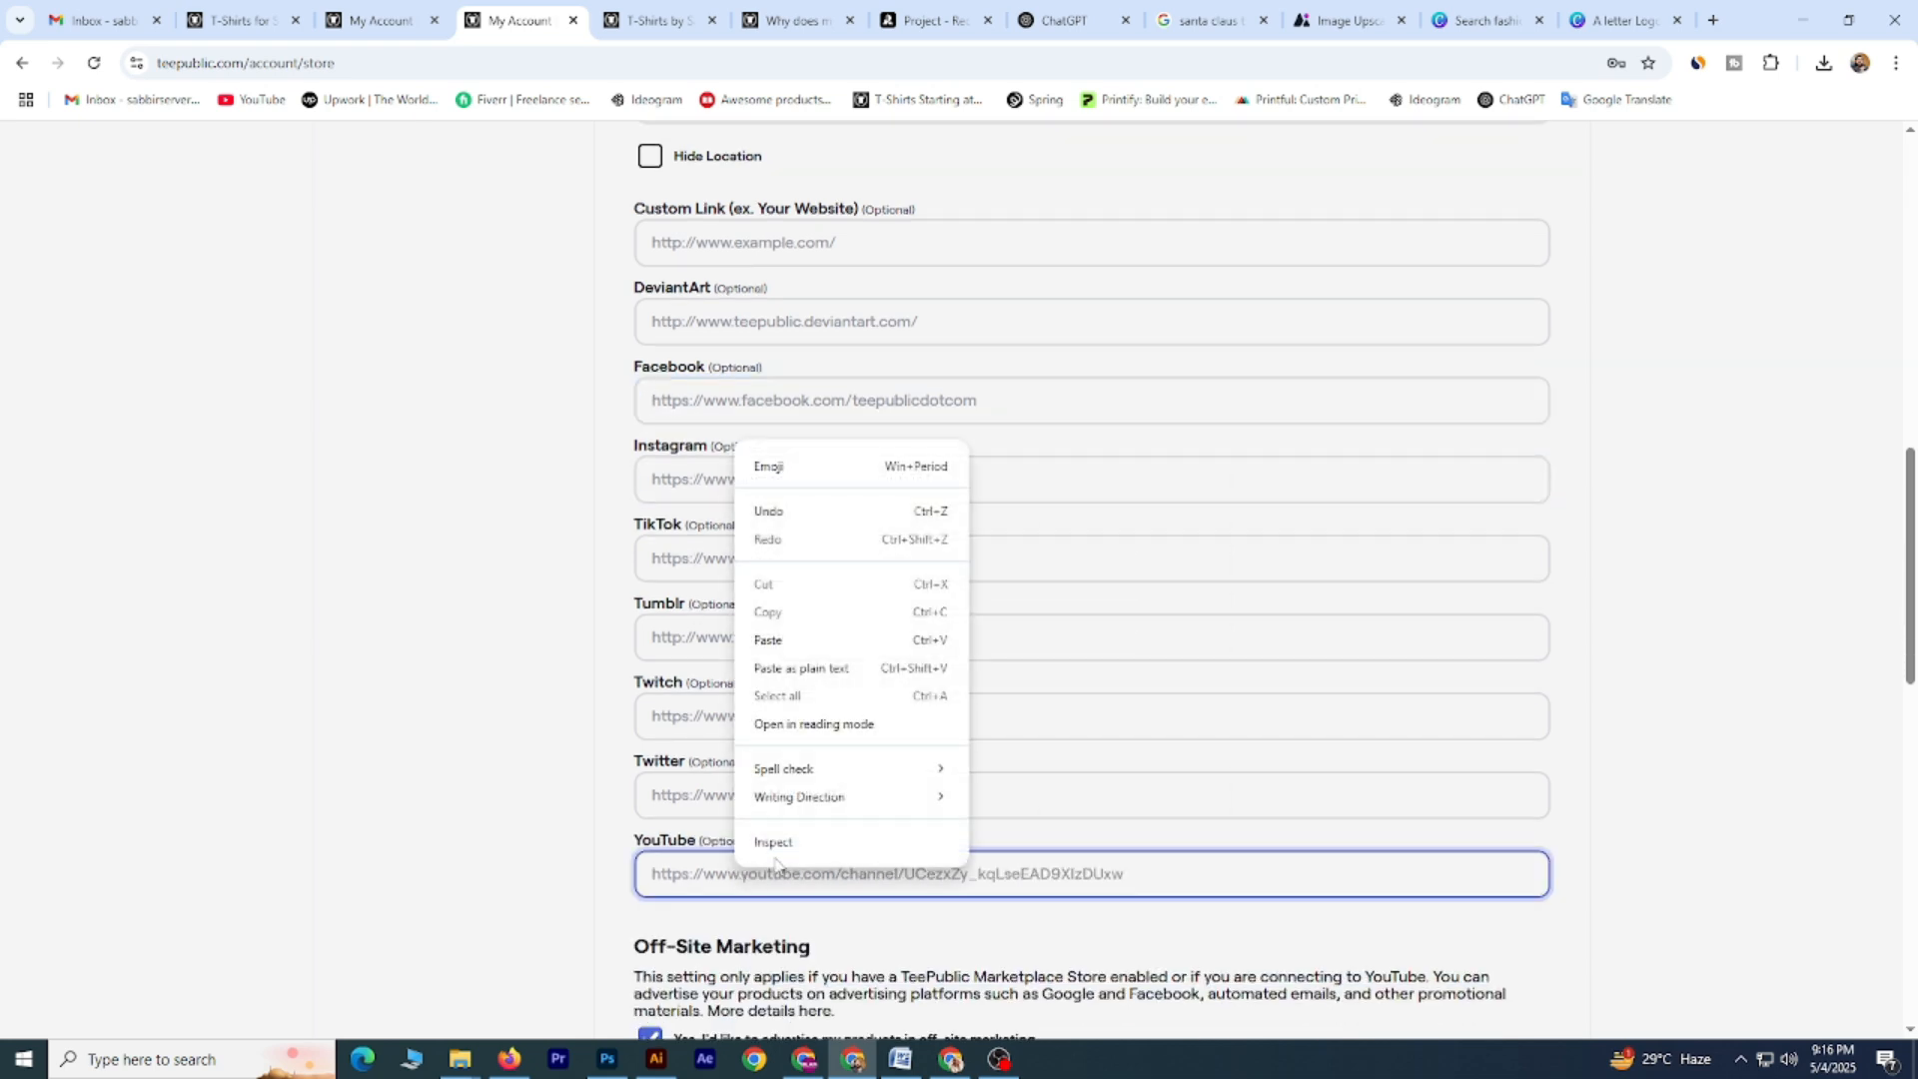
{"action": "left_click", "coordinate": [785, 639]}
{"action": "left_click", "coordinate": [719, 400]}
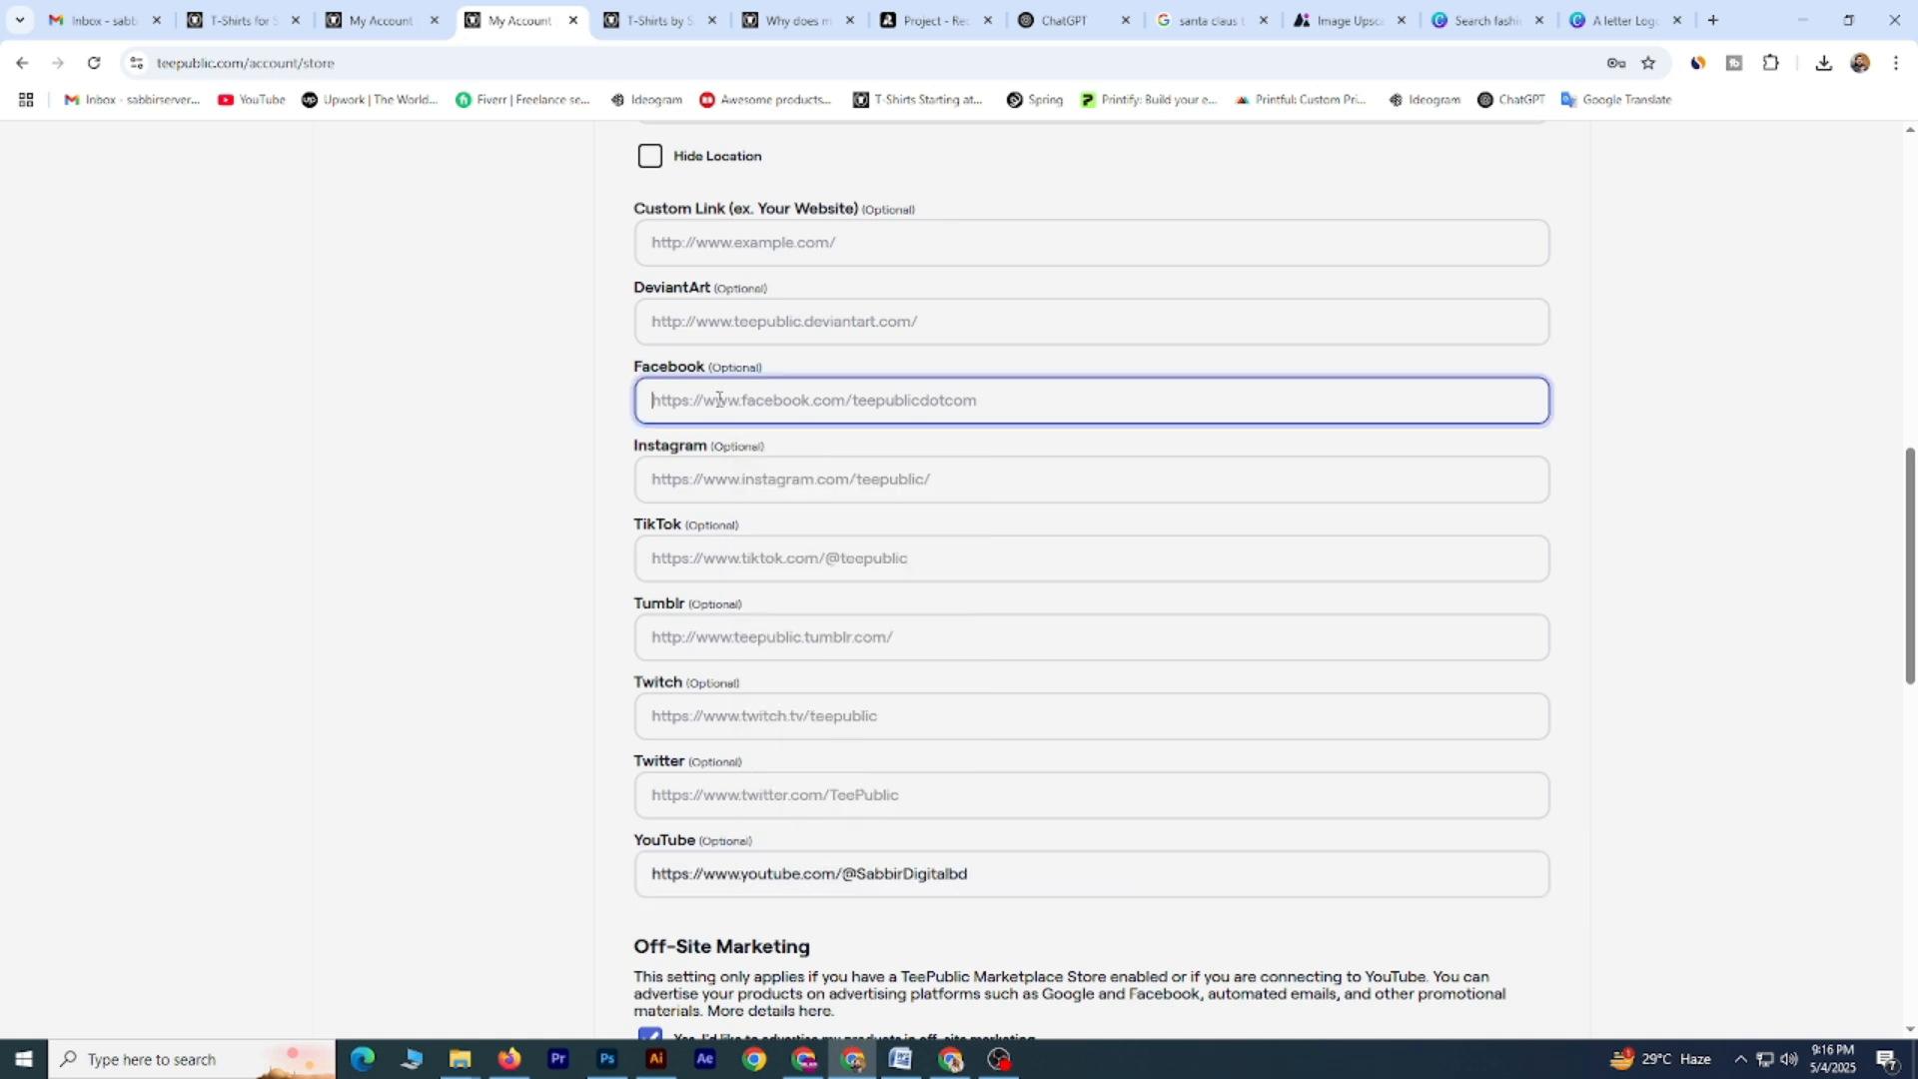
{"action": "left_click", "coordinate": [722, 561]}
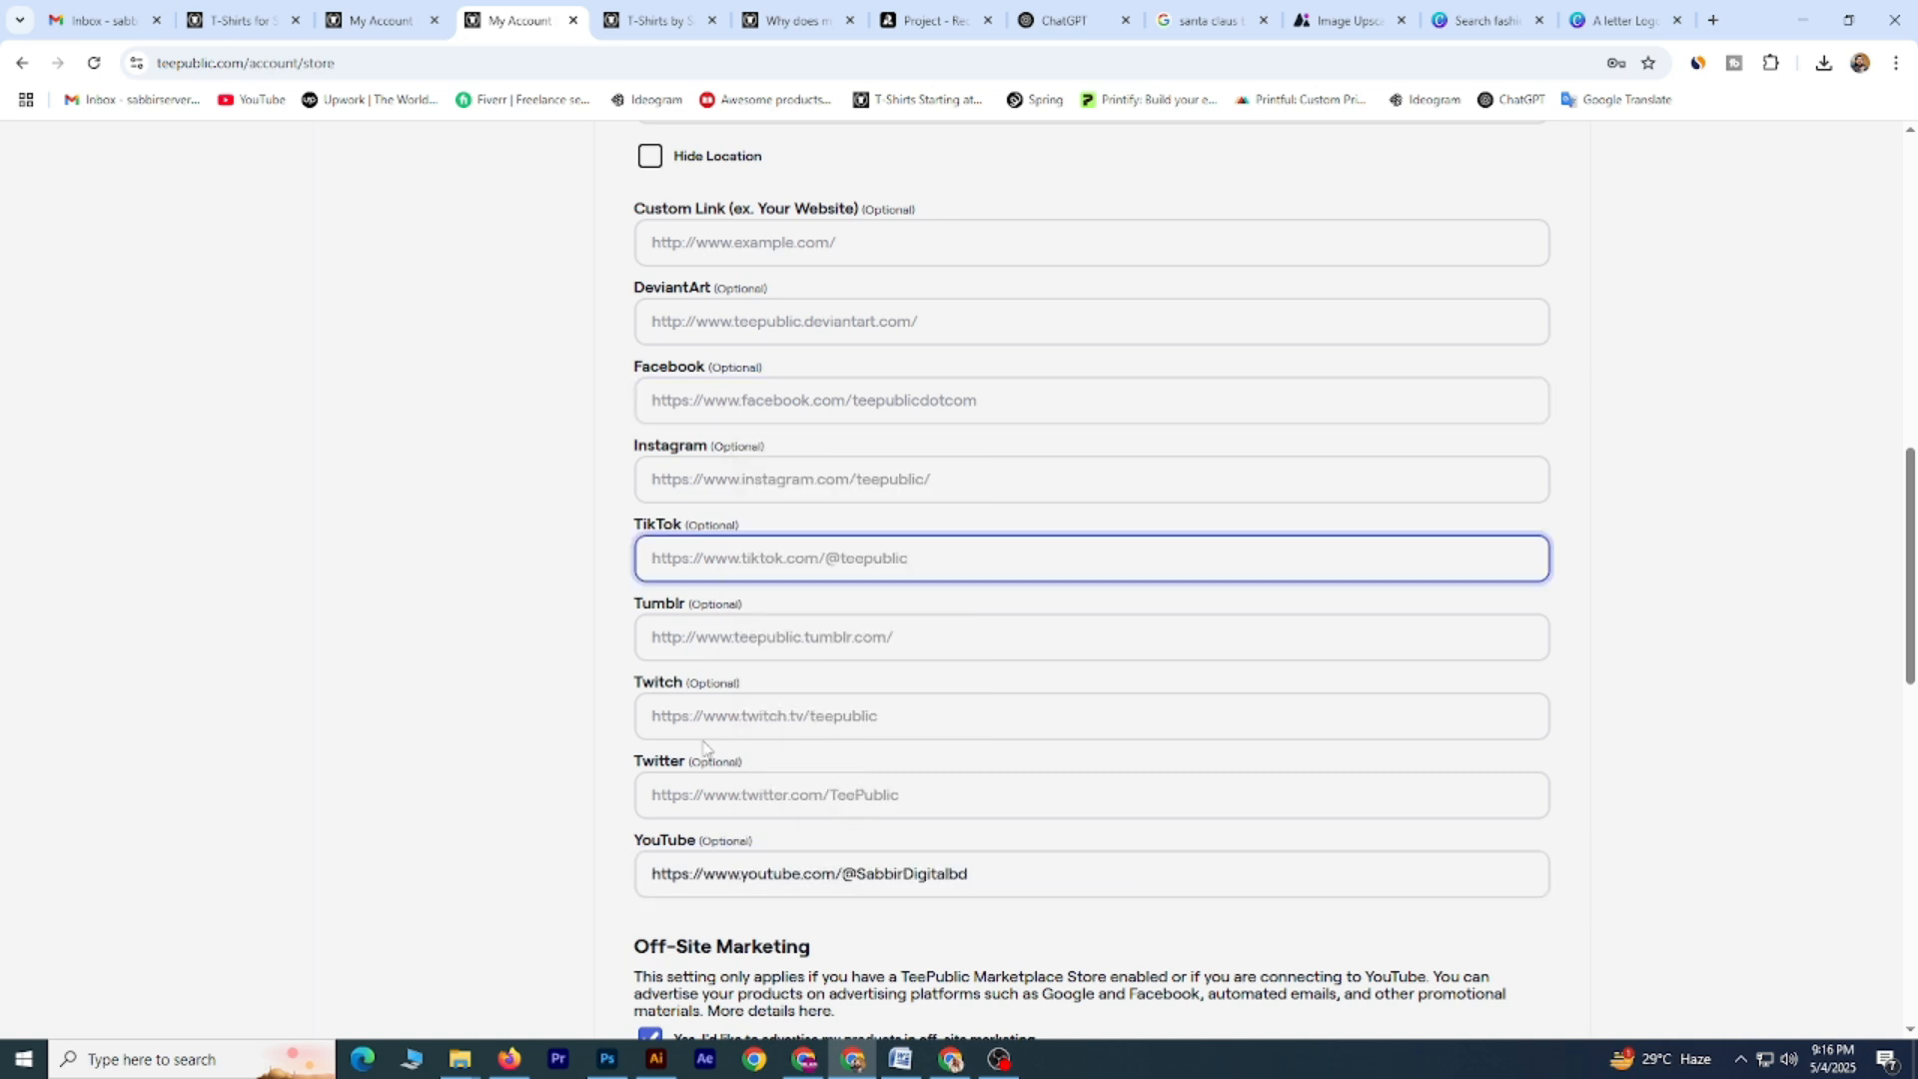
{"action": "left_click", "coordinate": [1011, 885]}
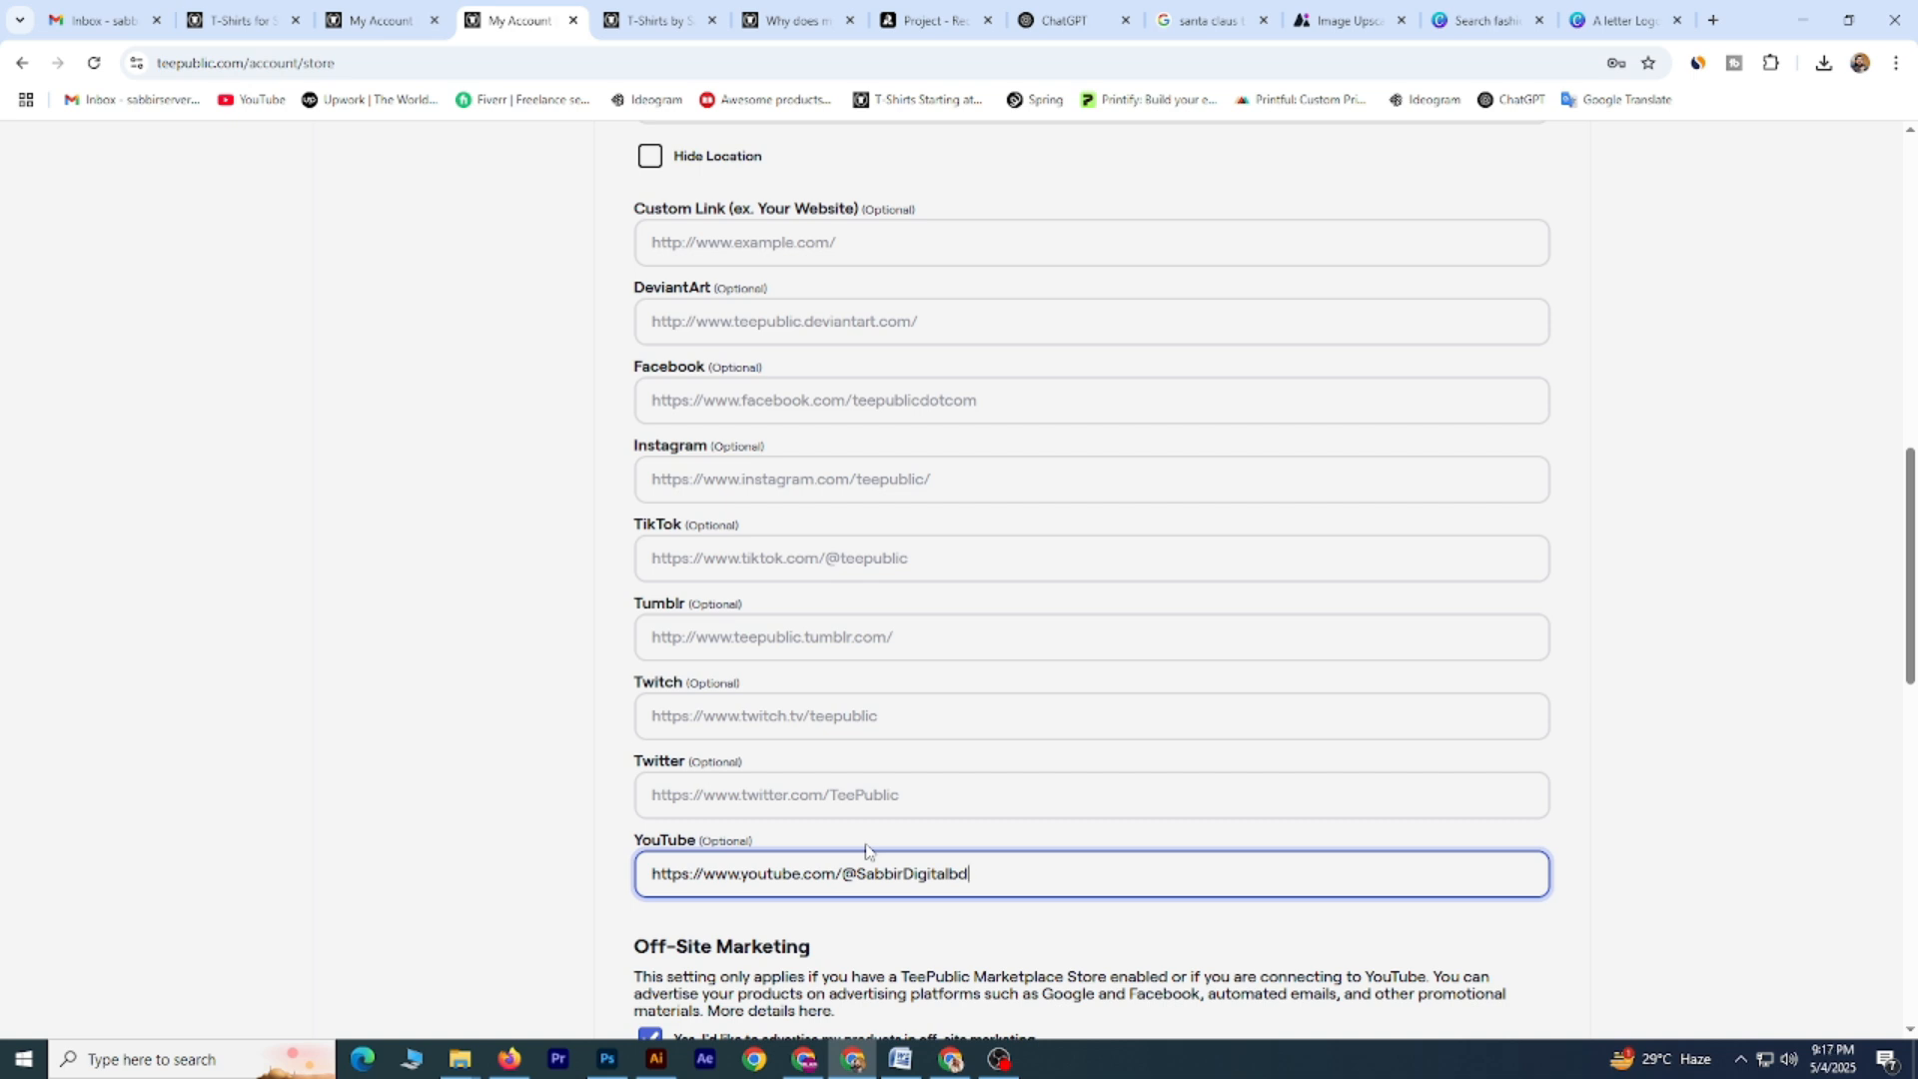
{"action": "left_click", "coordinate": [607, 604]}
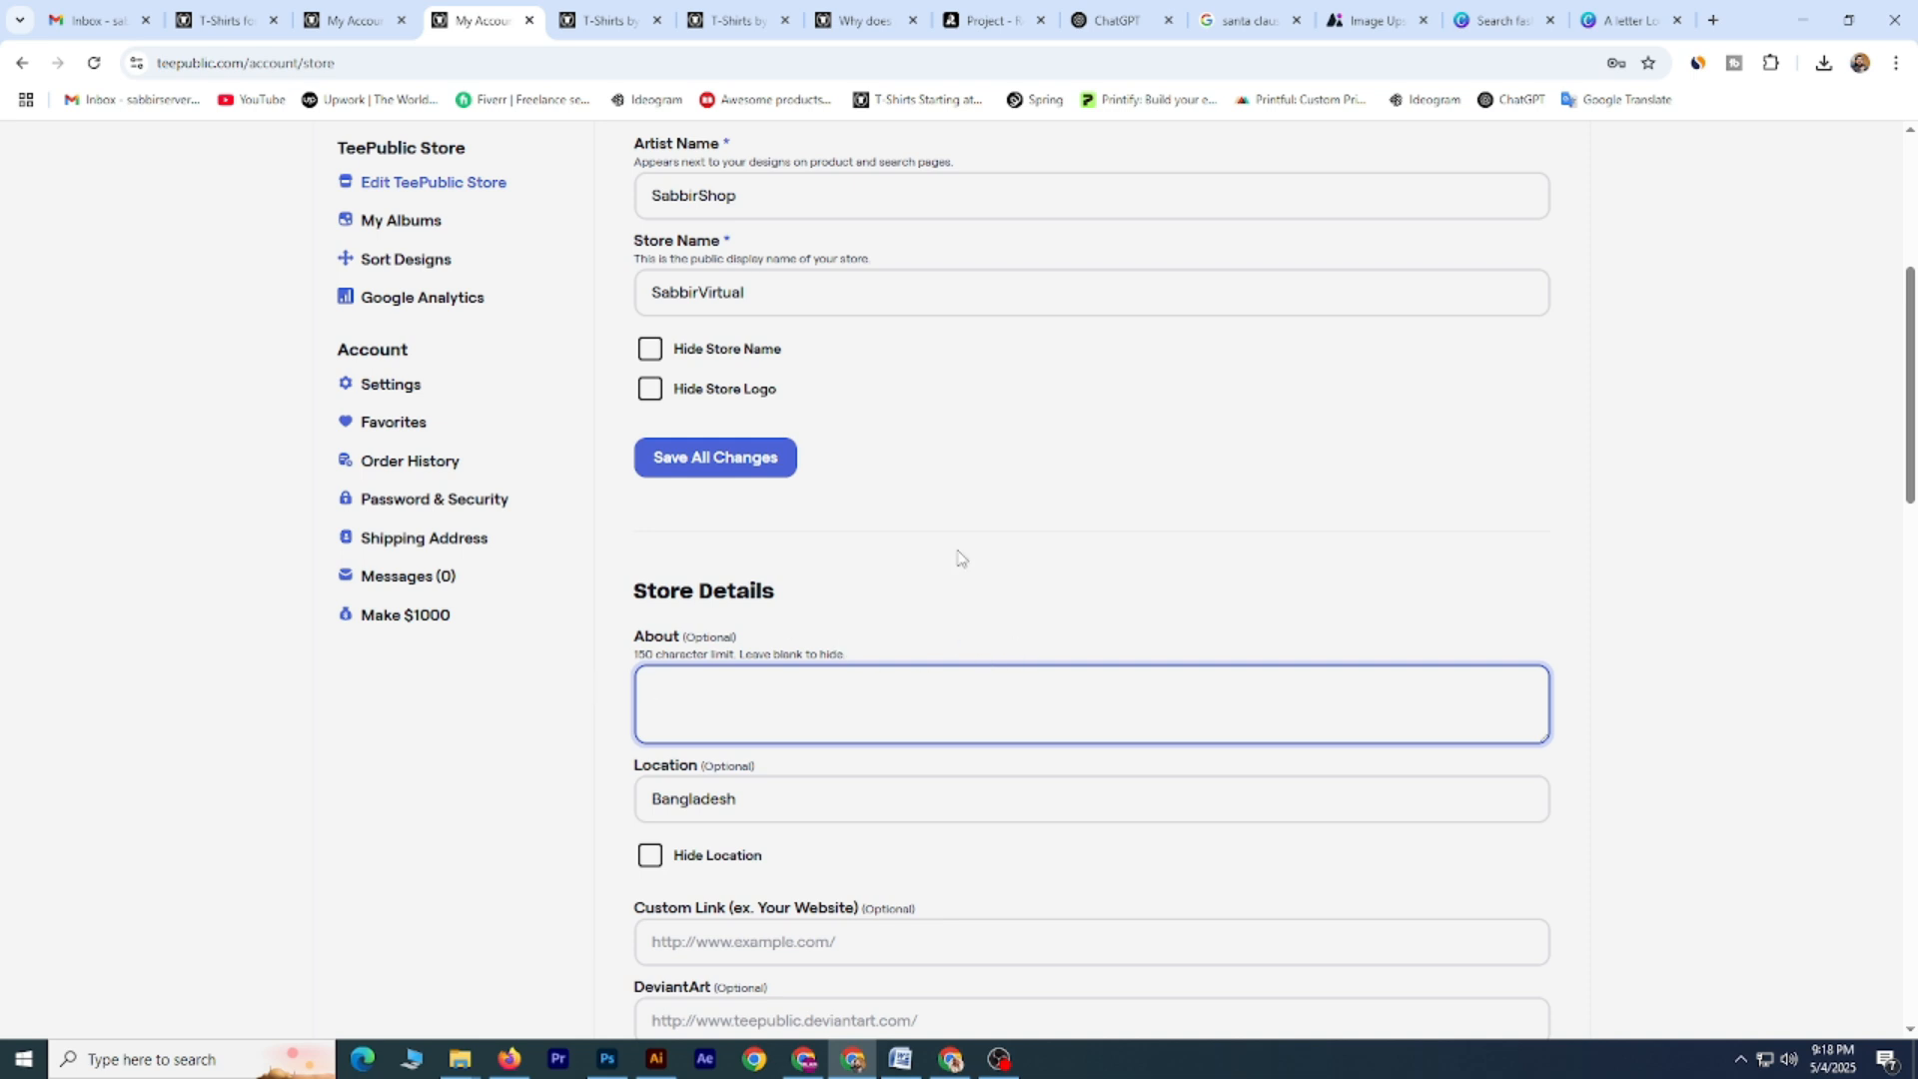
Switch to ChatGPT and submit the prompt "Create a bio for my TeePublic Account About of graphic design".
{"action": "left_click", "coordinate": [1091, 8]}
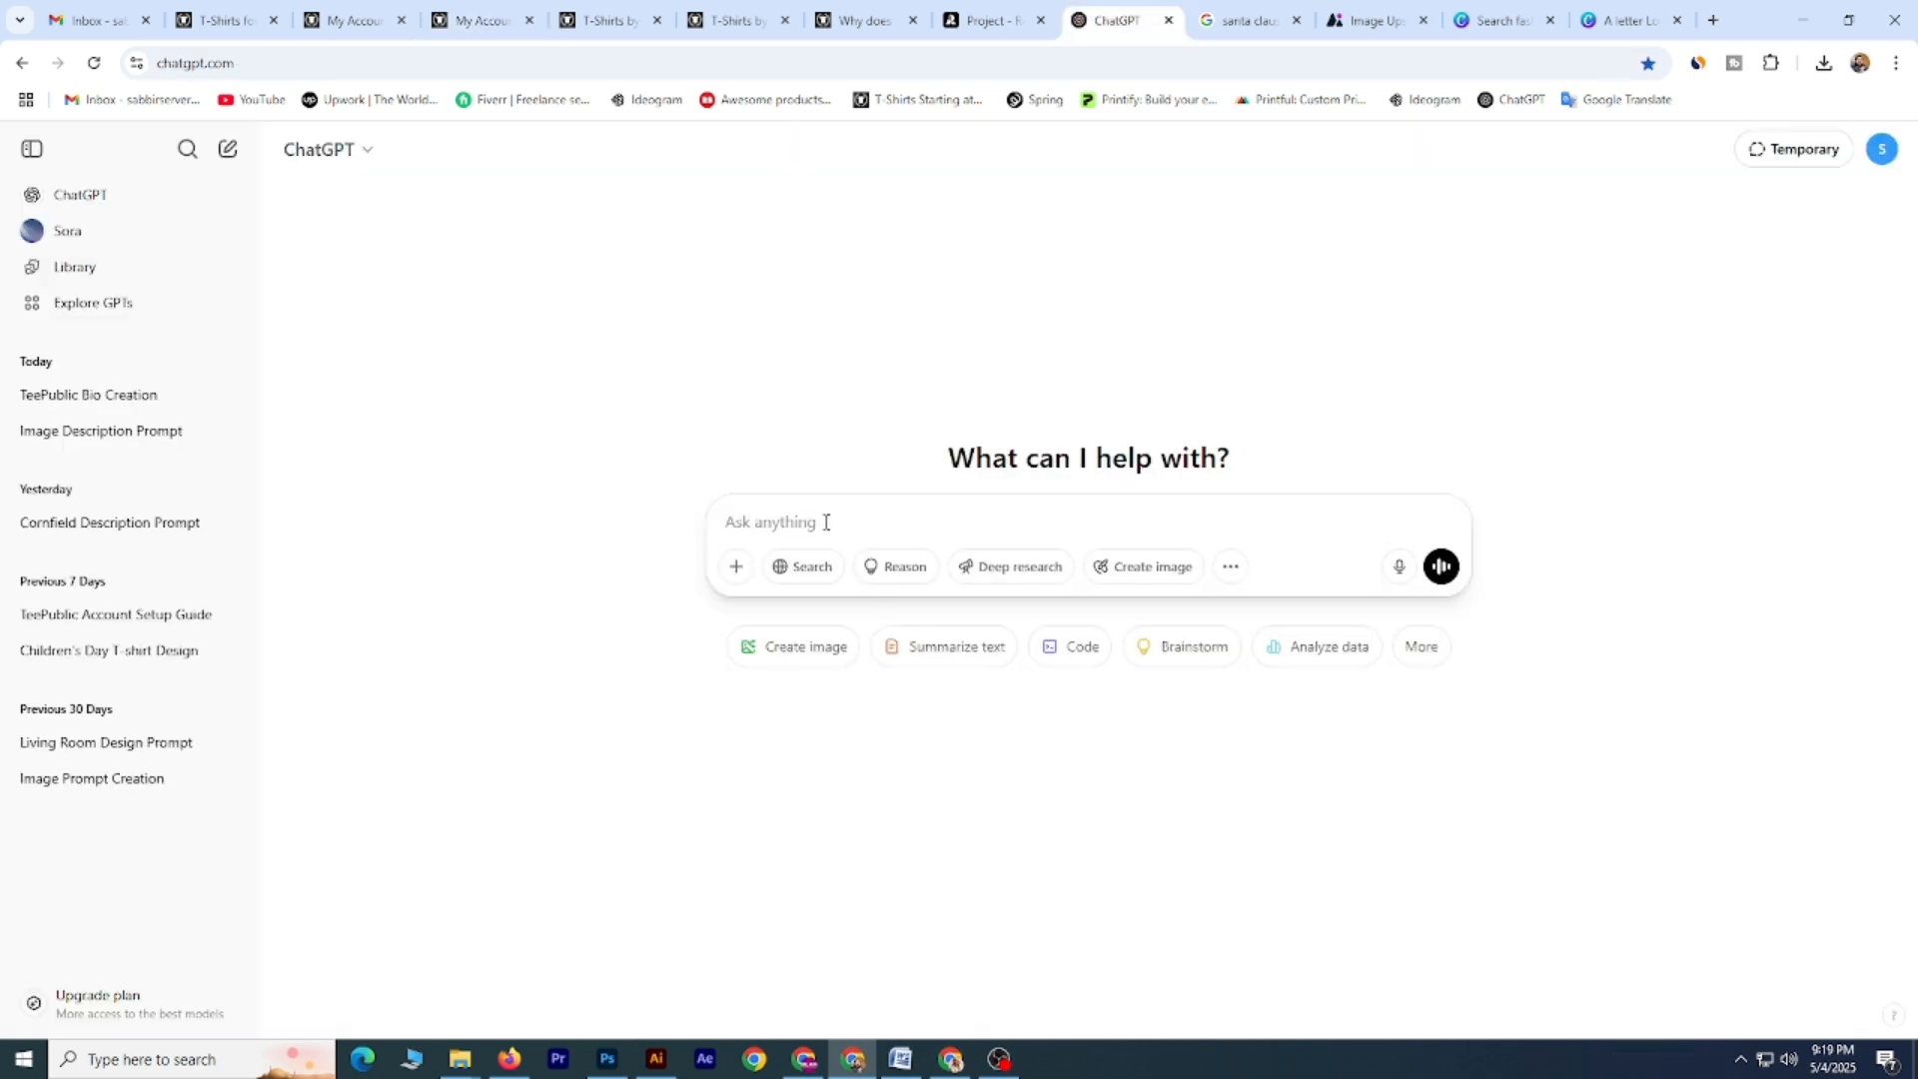
{"action": "type", "text": "Create a "}
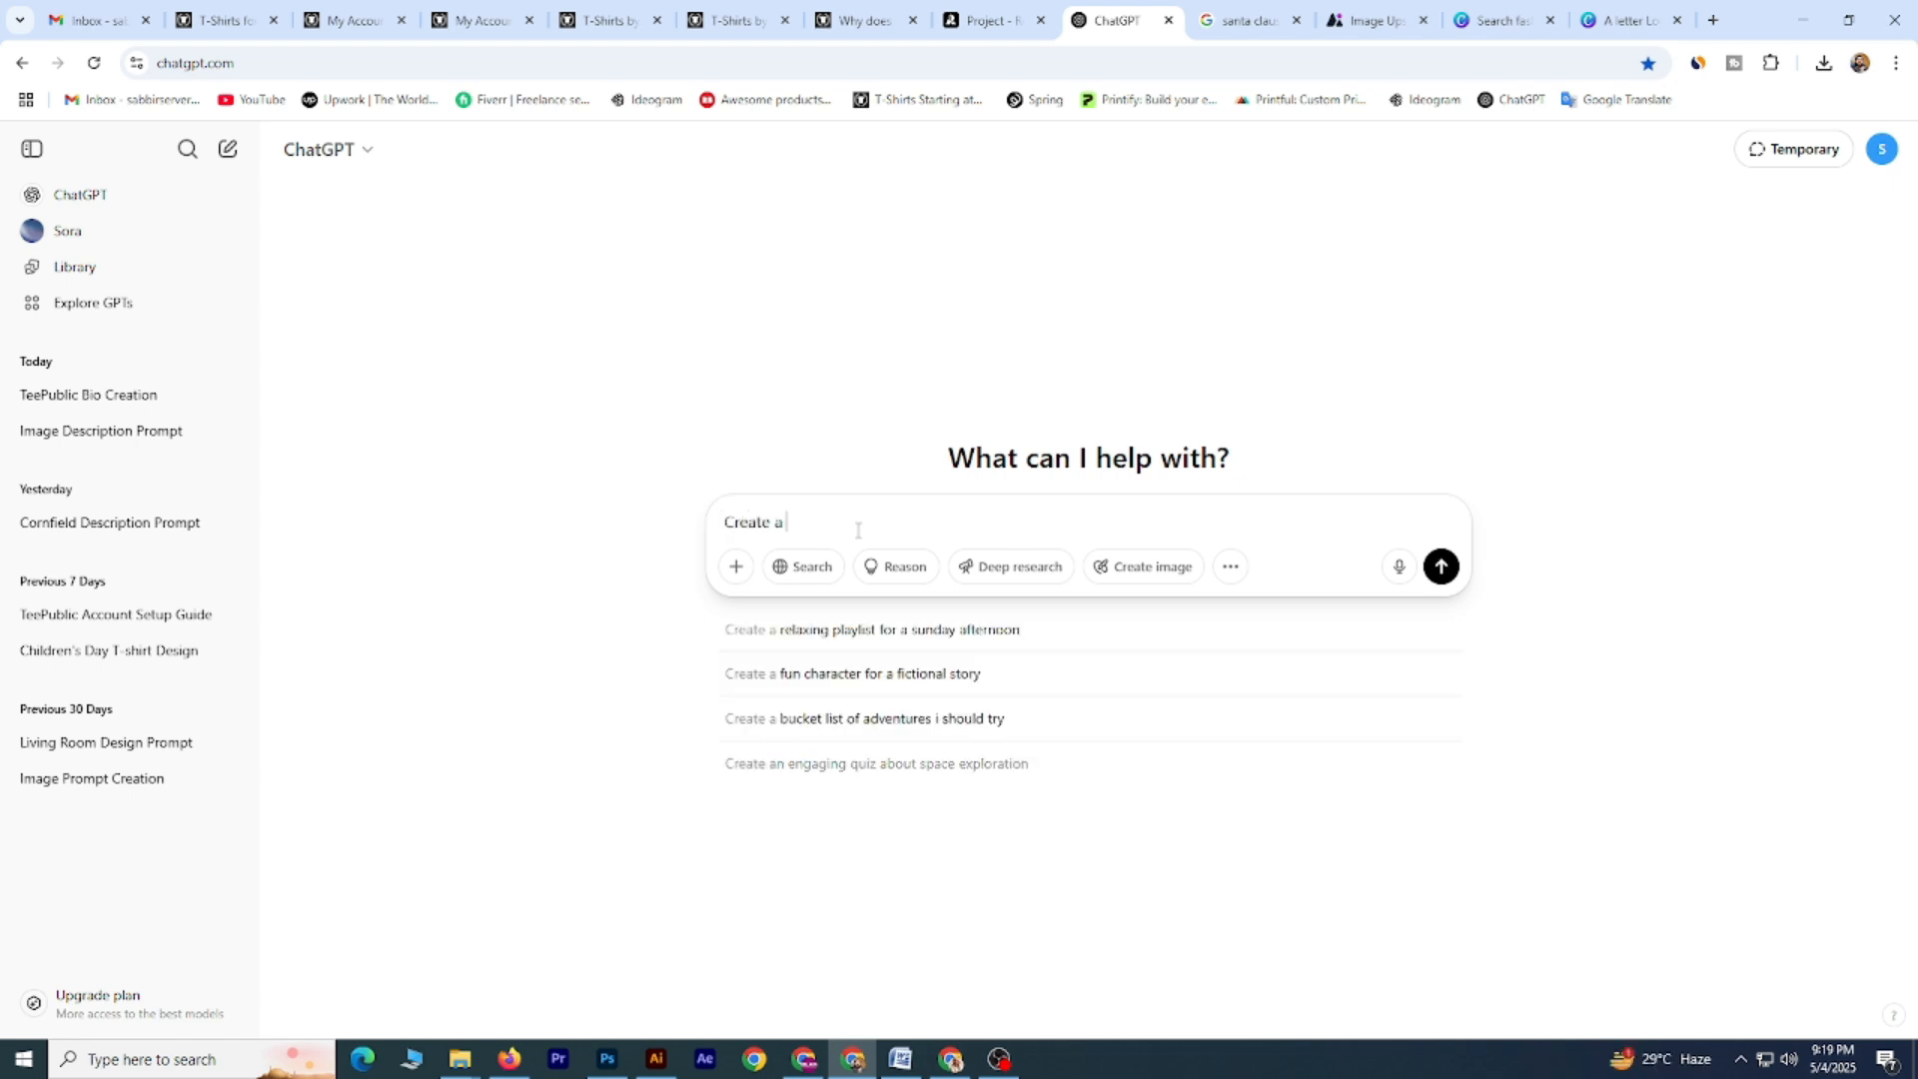
{"action": "type", "text": "bio for my TeePublic A"}
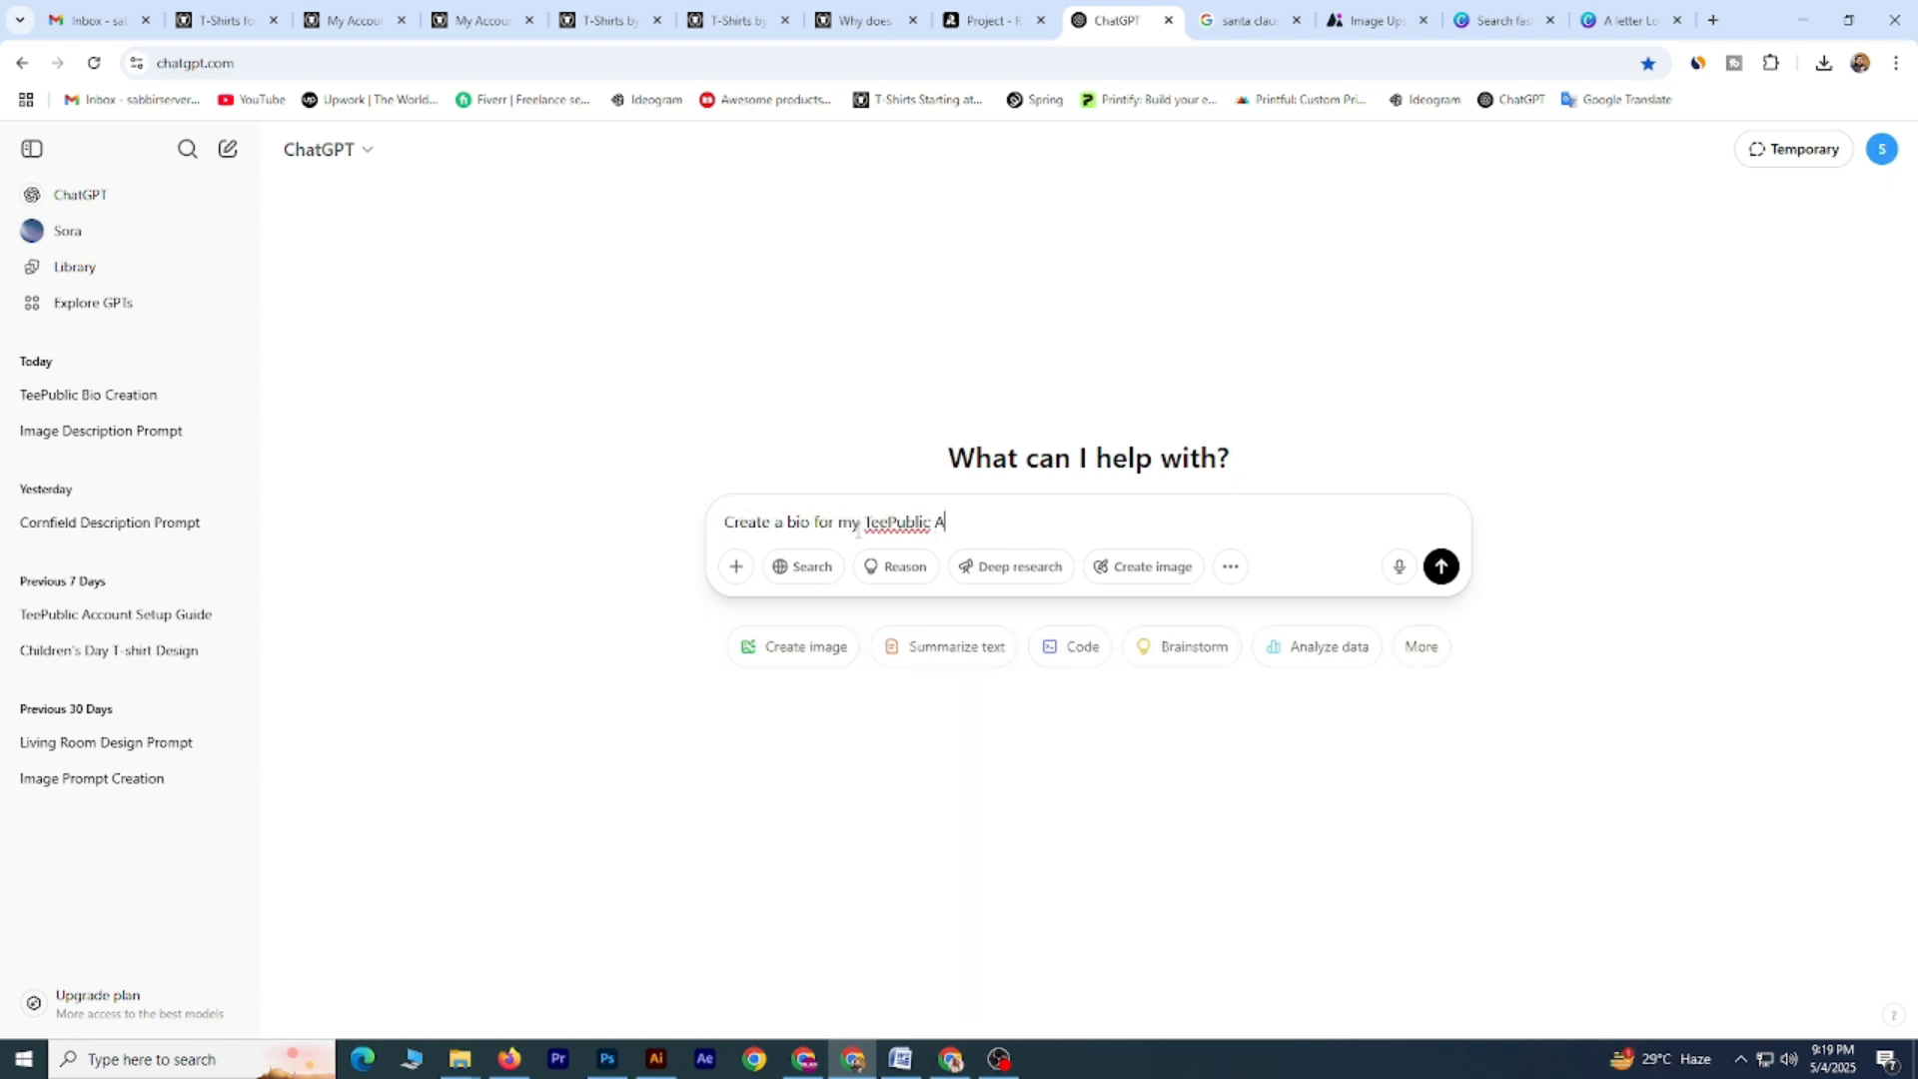
{"action": "type", "text": "ccount About of graphic design"}
{"action": "key", "text": "Return"}
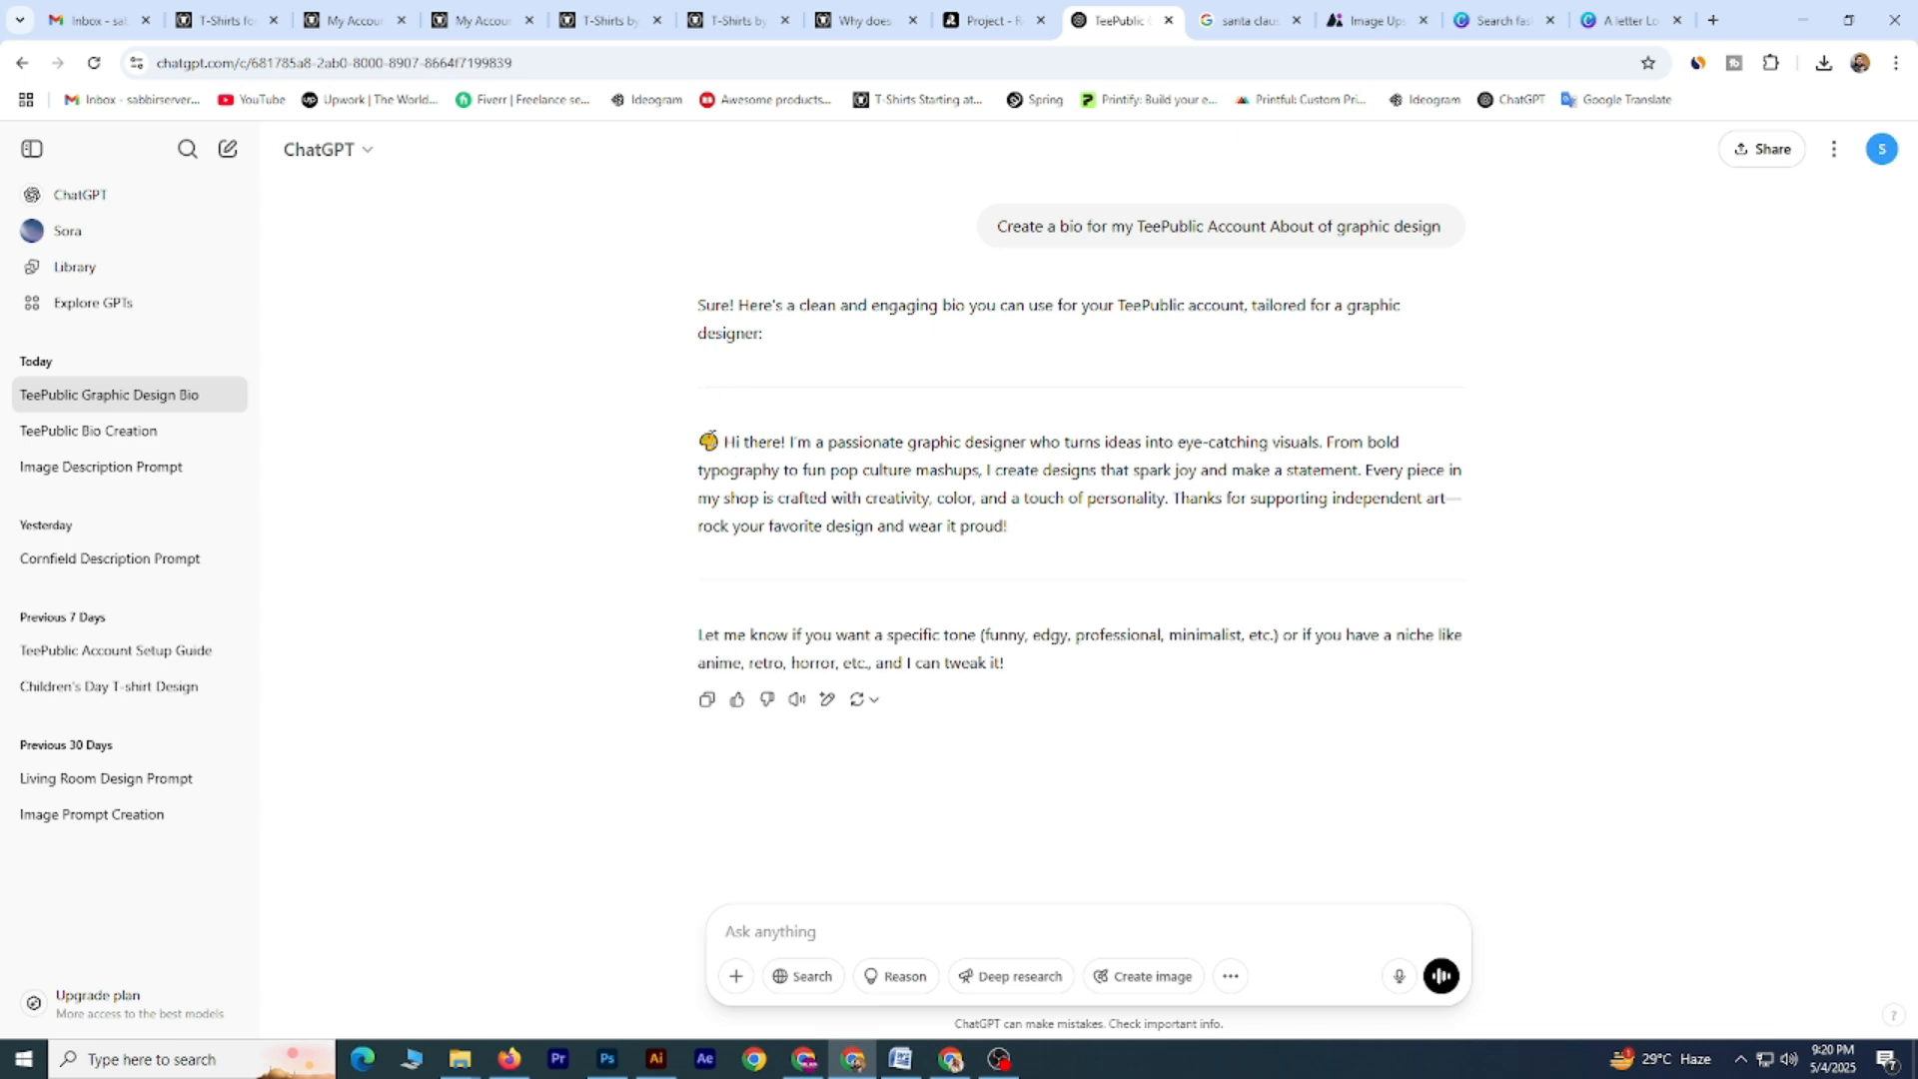
Copy the generated graphic designer bio into the TeePublic store's About text and save all changes.
{"action": "left_click_drag", "start_coordinate": [724, 441], "coordinate": [1008, 526]}
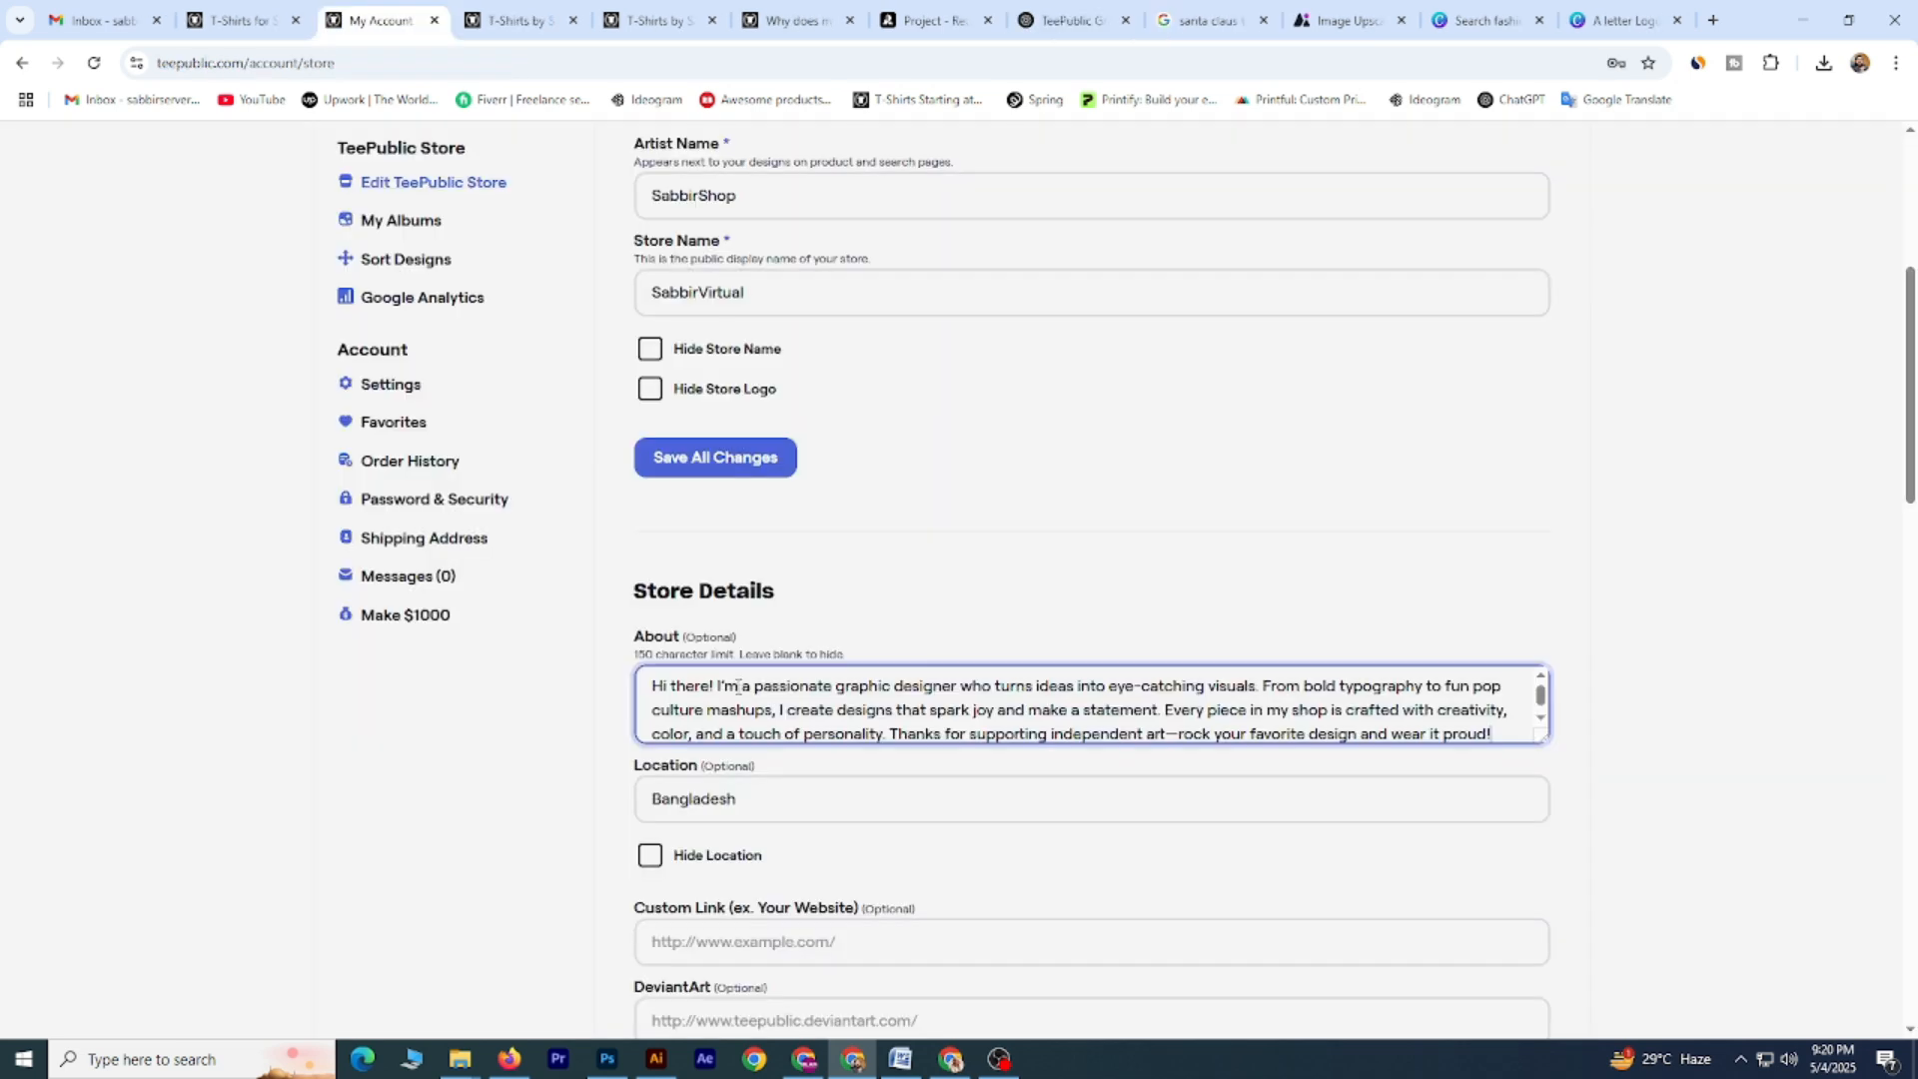
{"action": "left_click_drag", "start_coordinate": [1544, 740], "coordinate": [1566, 811]}
{"action": "scroll", "coordinate": [963, 565], "scroll_direction": "down", "scroll_amount": 6}
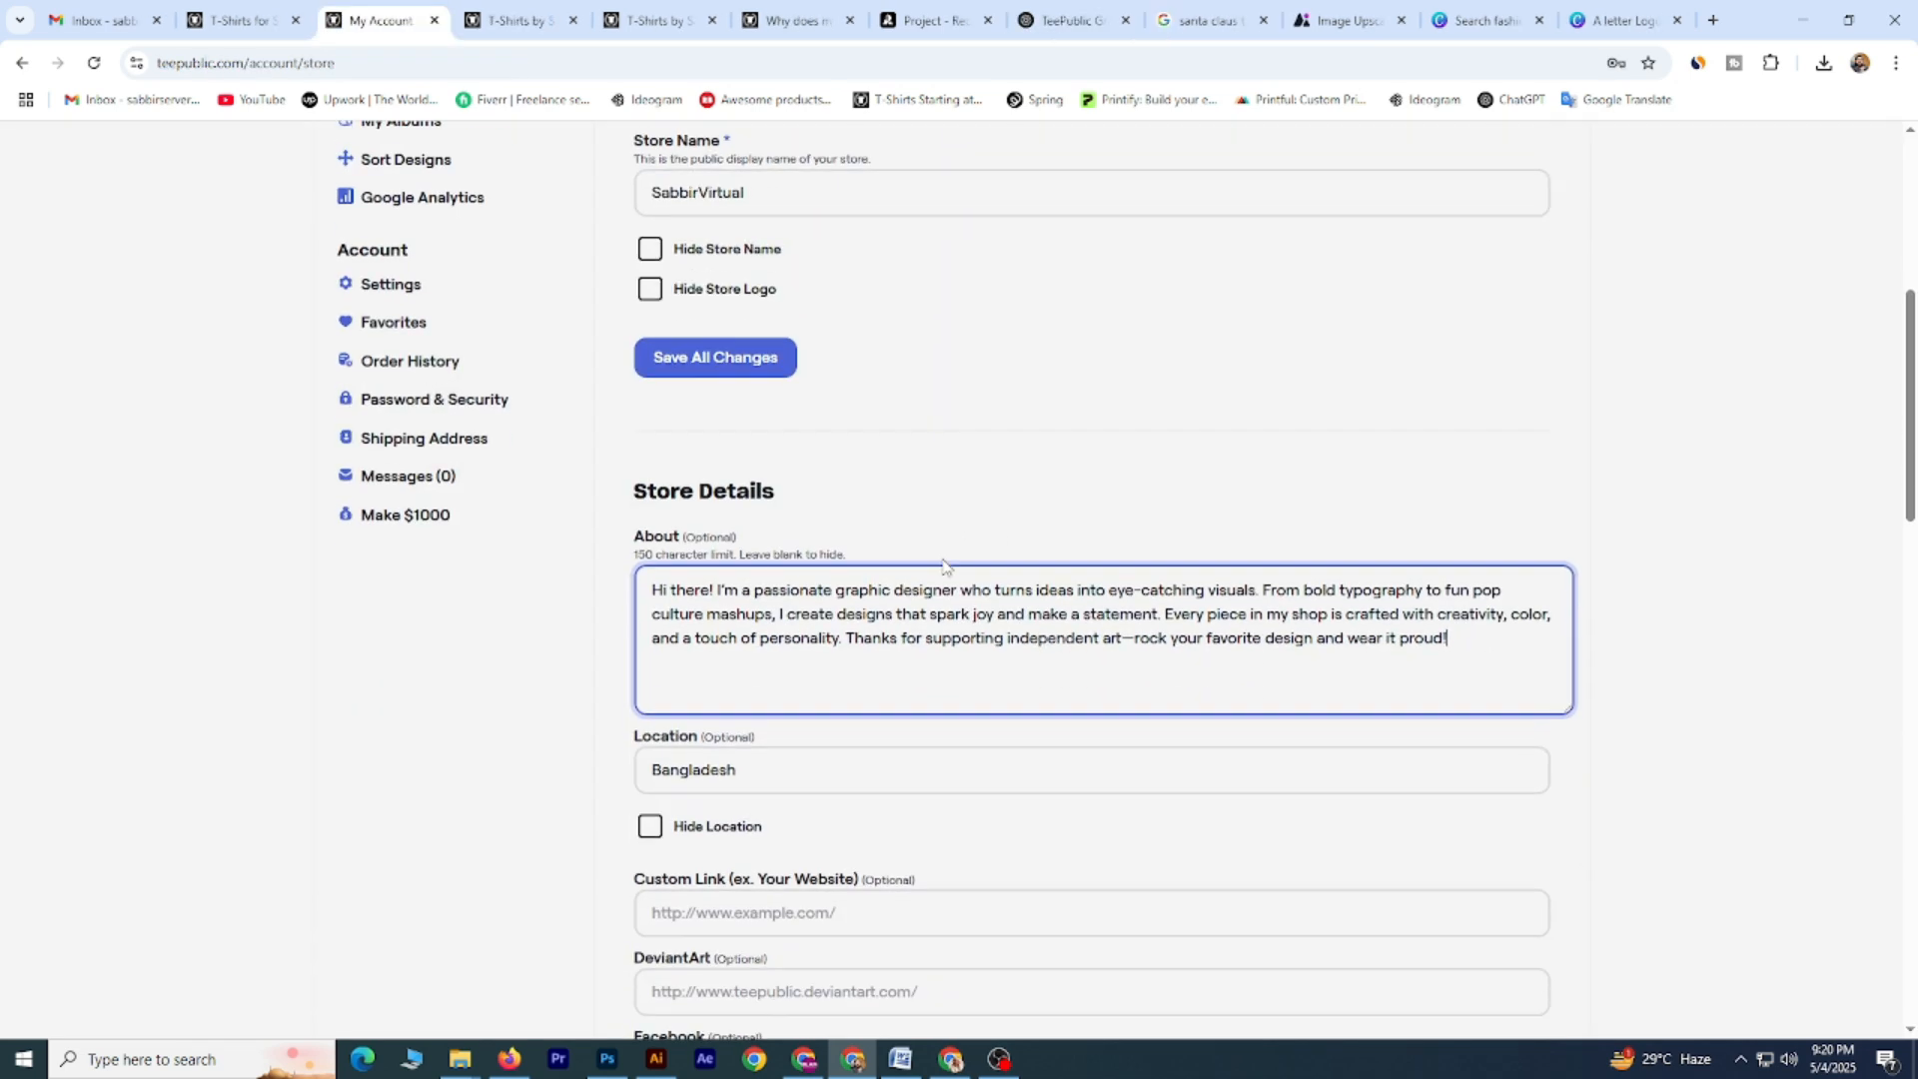
{"action": "scroll", "coordinate": [945, 566], "scroll_direction": "down", "scroll_amount": 6}
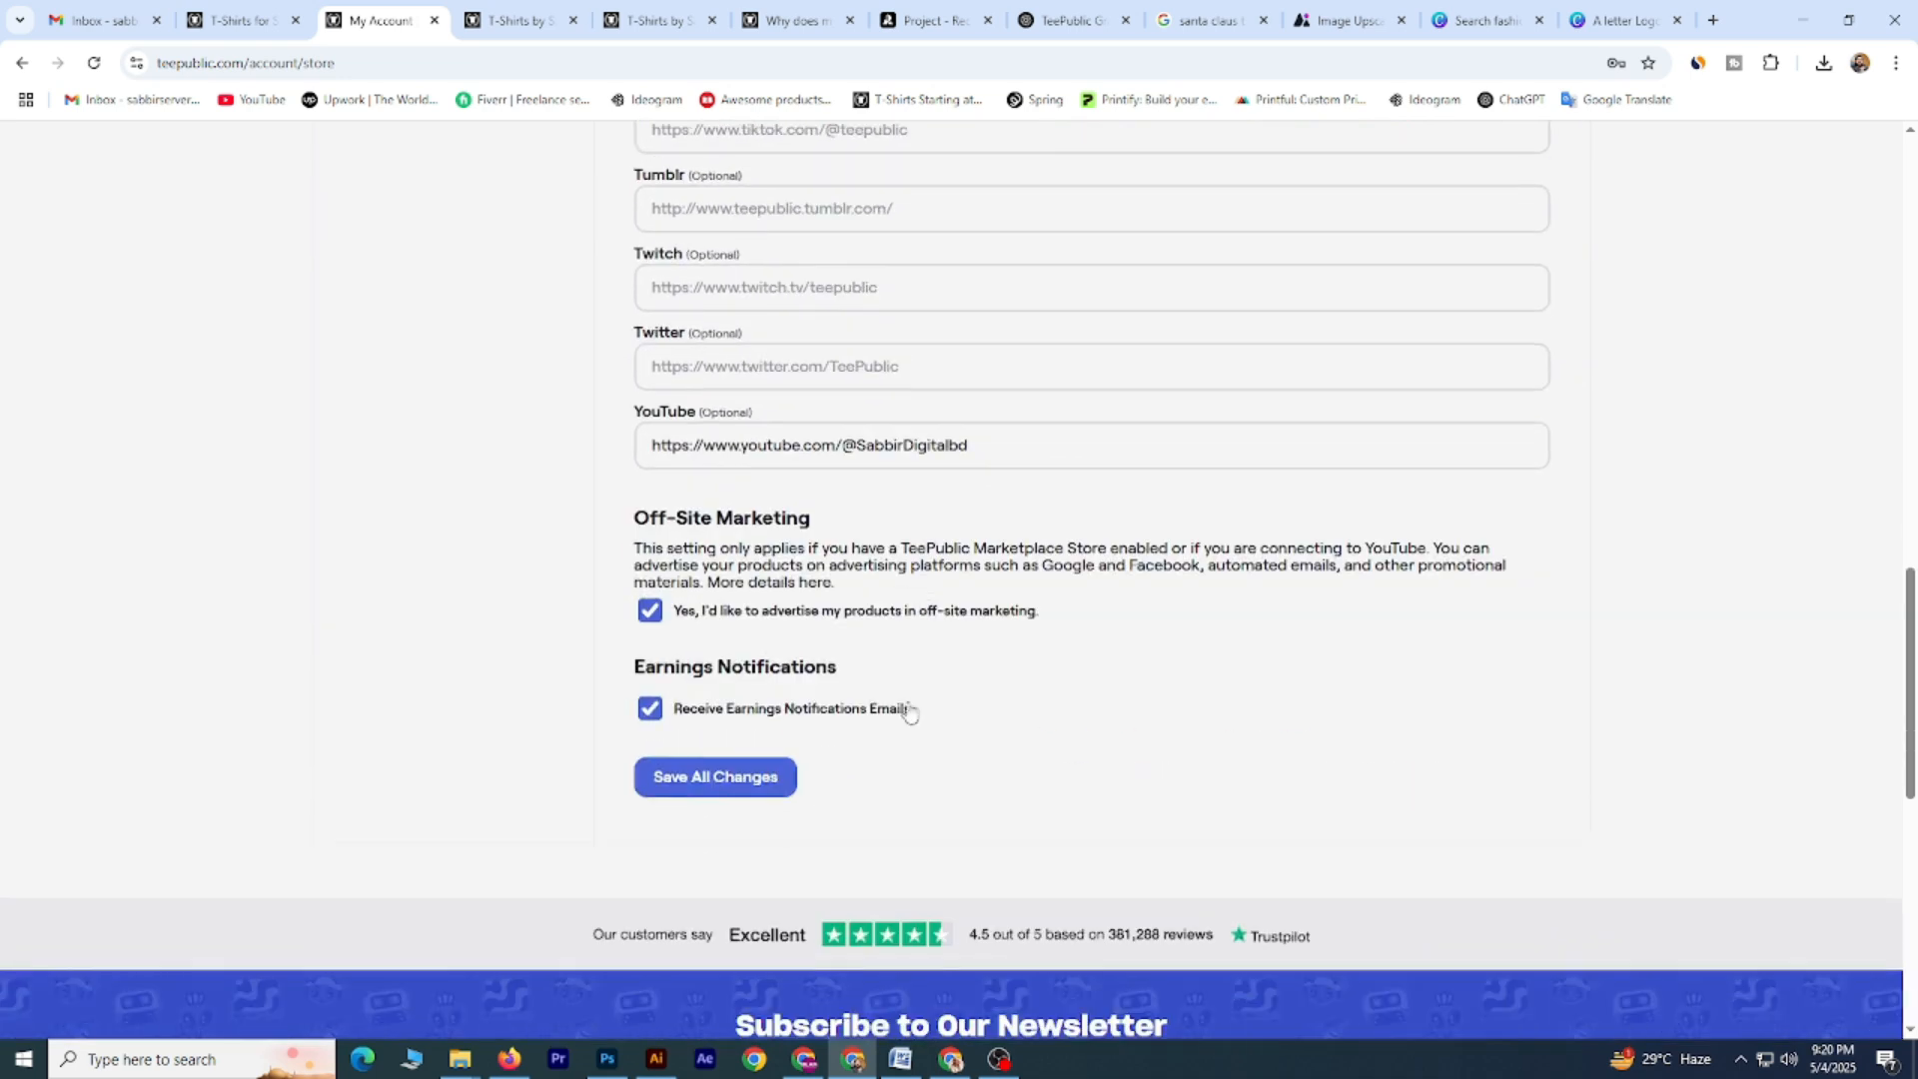
{"action": "left_click", "coordinate": [748, 786]}
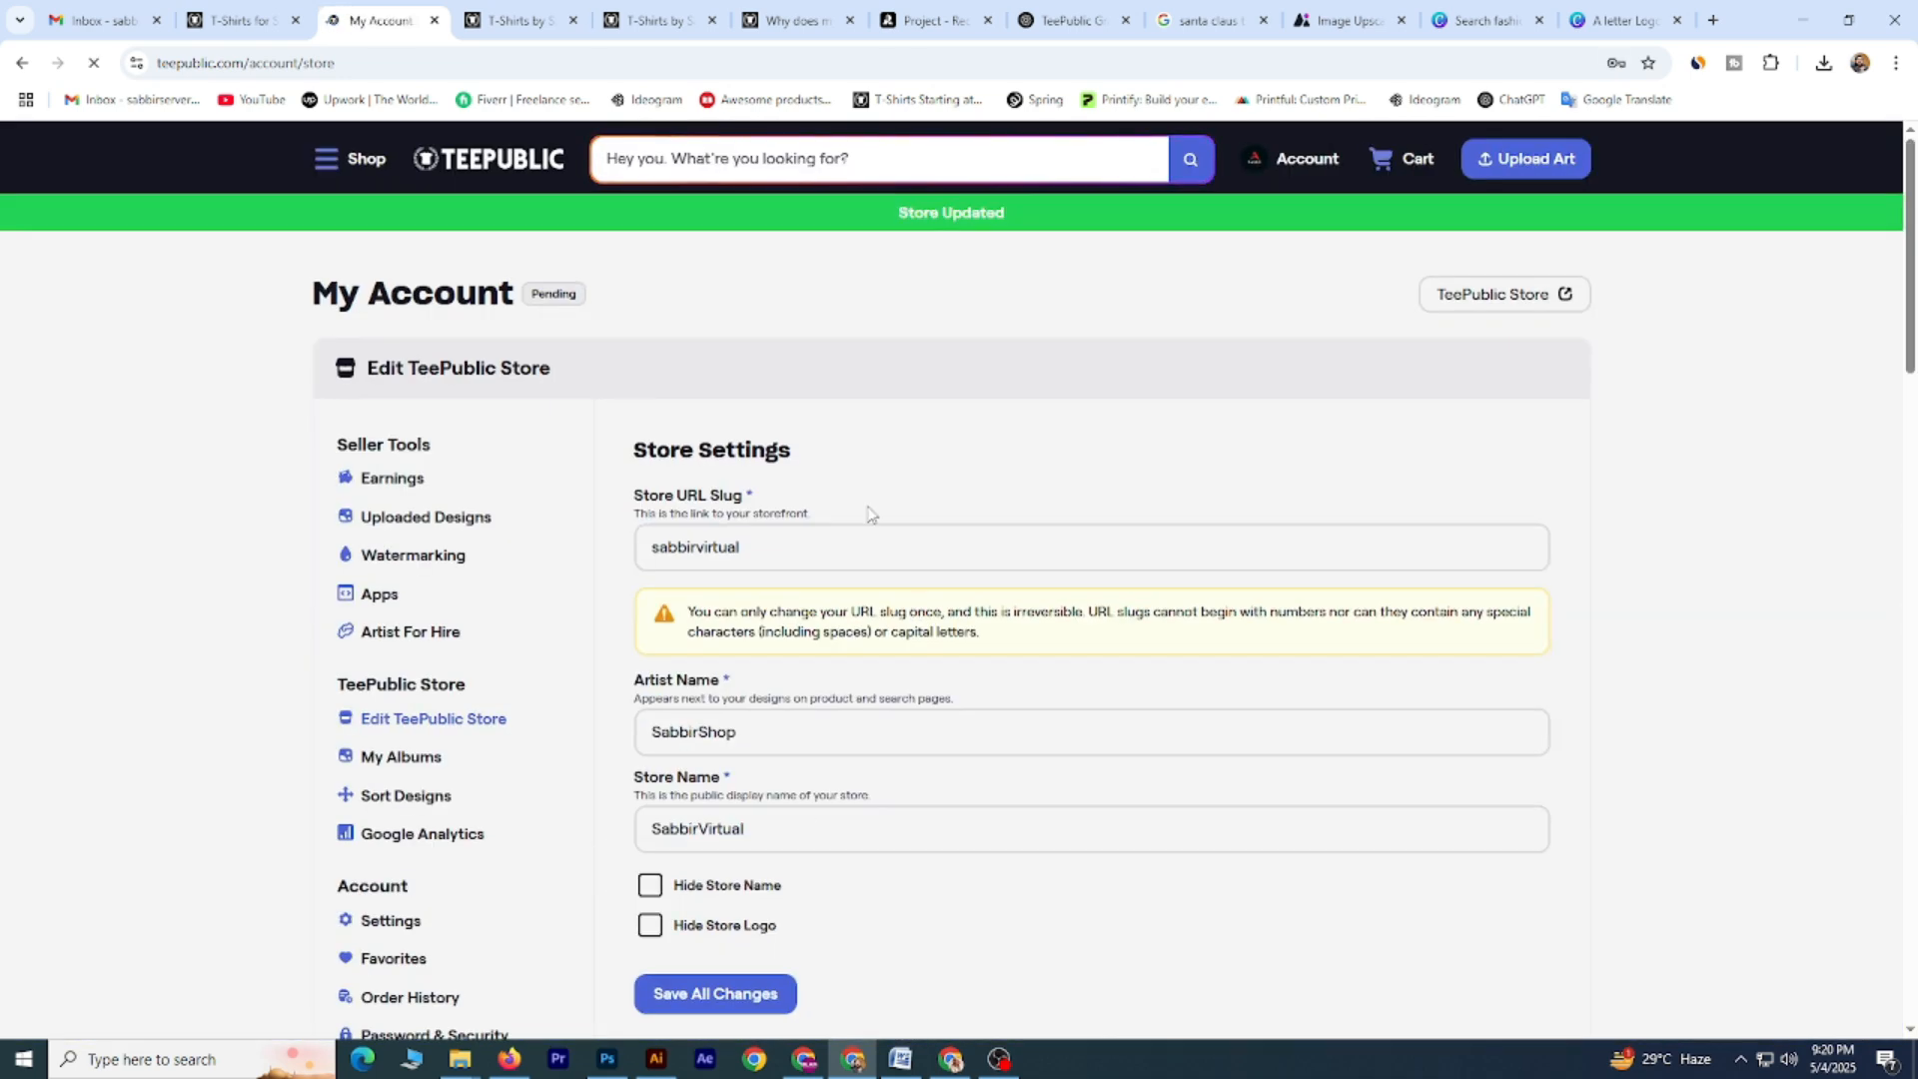
Check the updated storefront page, then recheck the edit store form and save all changes again.
{"action": "left_click", "coordinate": [520, 20]}
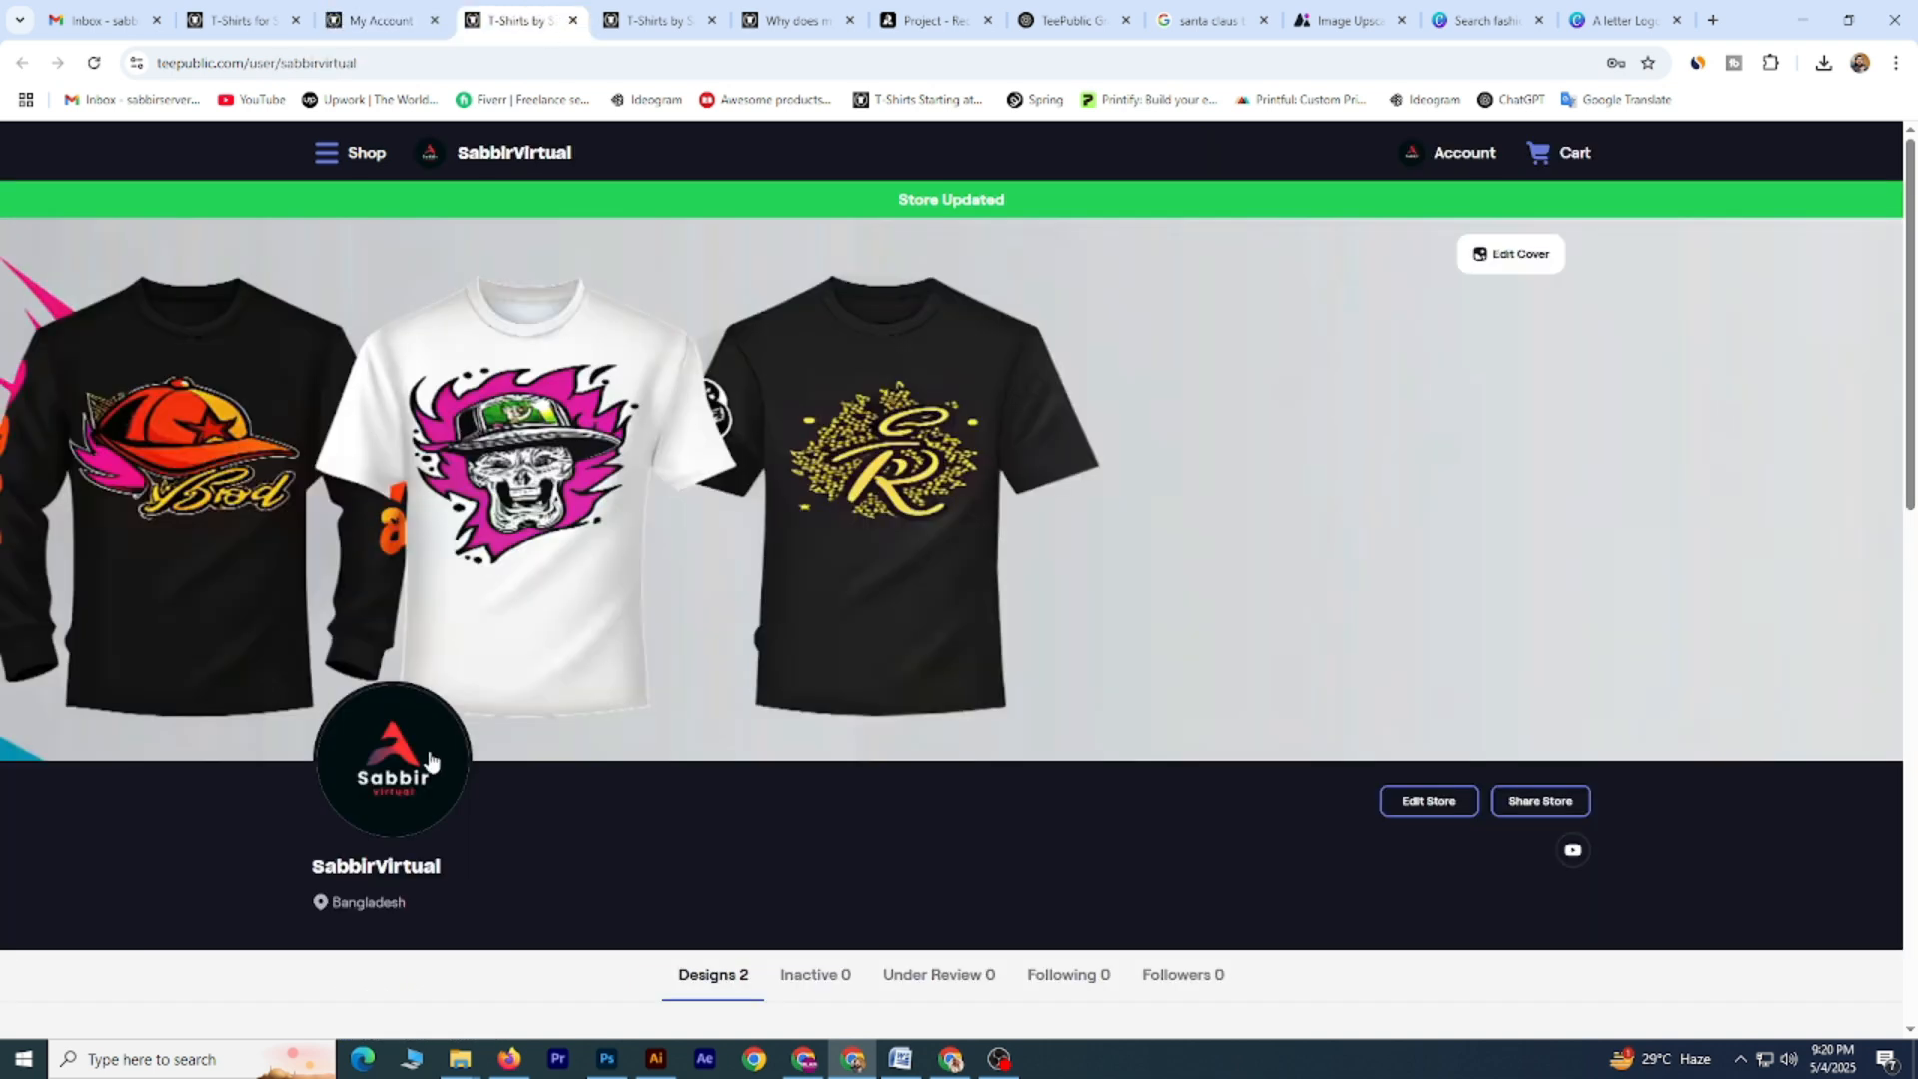
{"action": "left_click", "coordinate": [361, 28]}
{"action": "scroll", "coordinate": [697, 492], "scroll_direction": "down", "scroll_amount": 7}
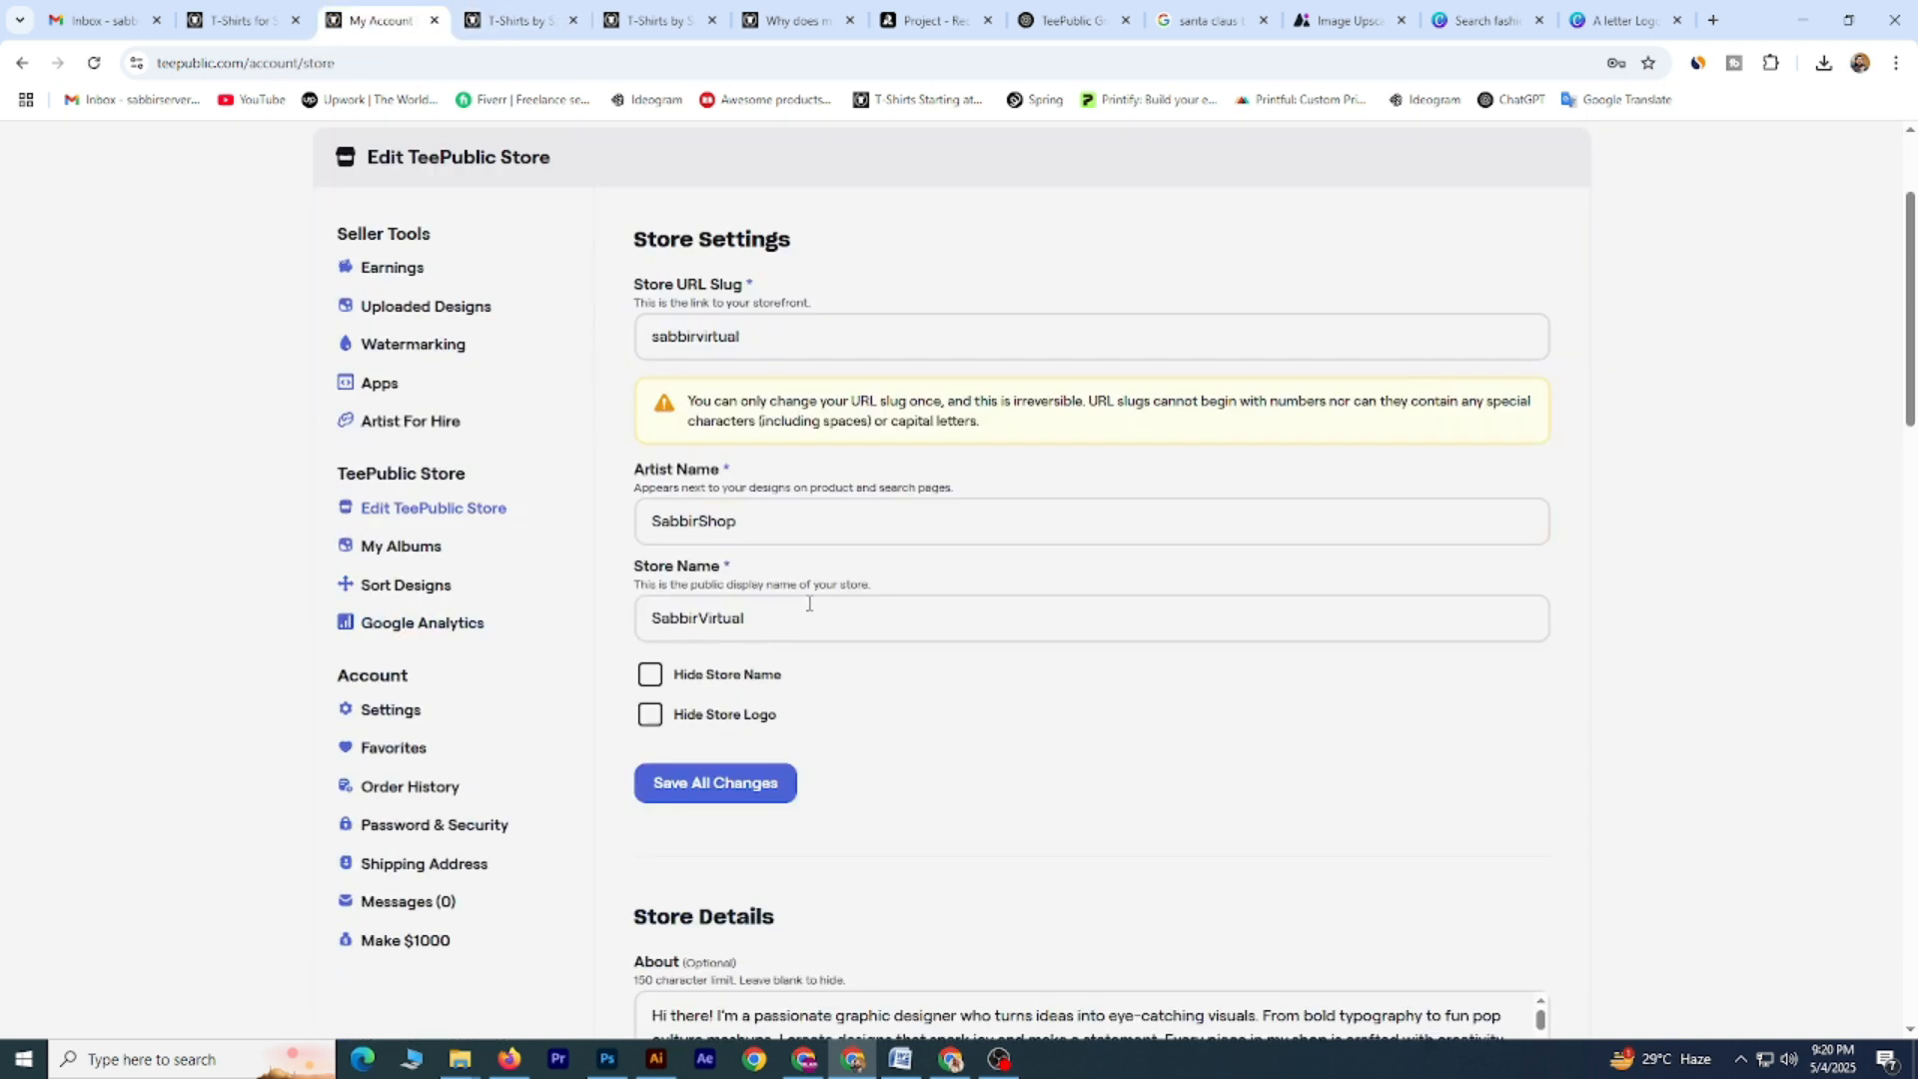
{"action": "scroll", "coordinate": [724, 549], "scroll_direction": "down", "scroll_amount": 1}
{"action": "scroll", "coordinate": [740, 631], "scroll_direction": "down", "scroll_amount": 6}
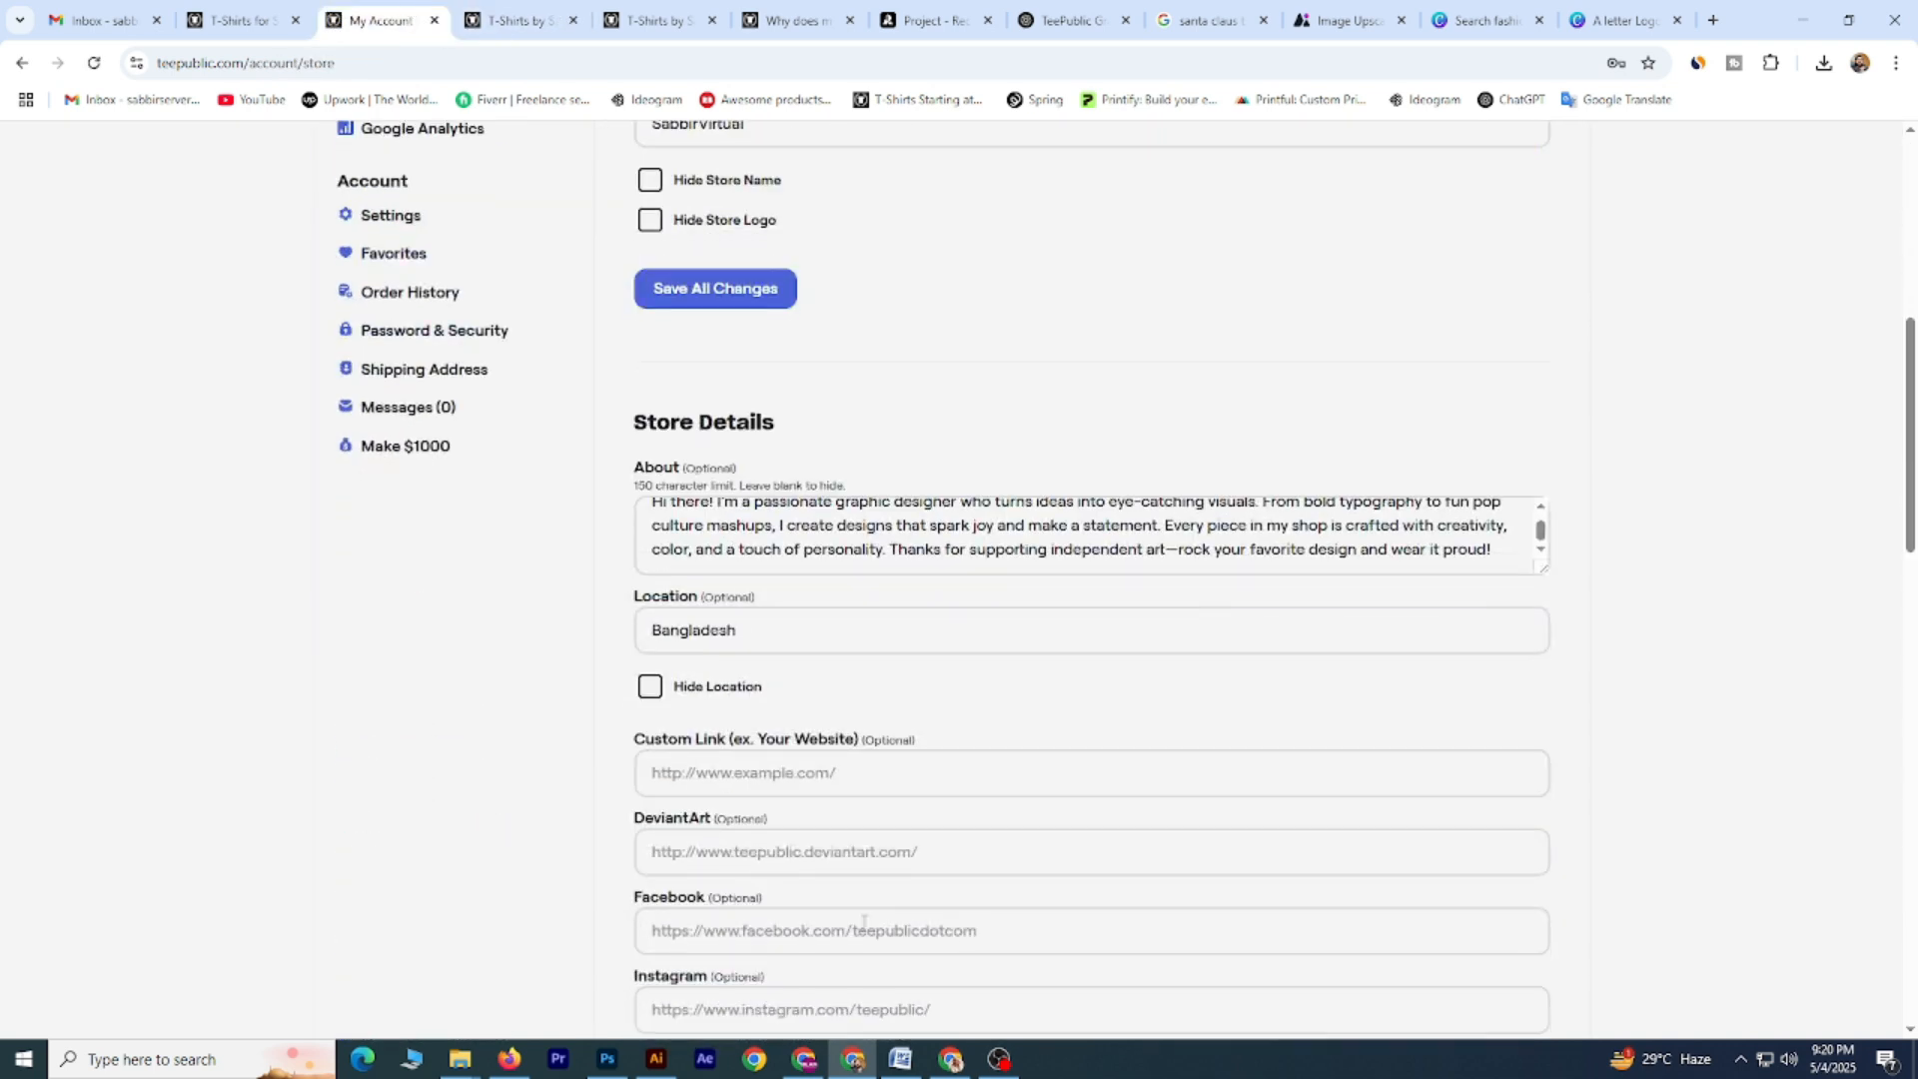
{"action": "scroll", "coordinate": [568, 815], "scroll_direction": "down", "scroll_amount": 1}
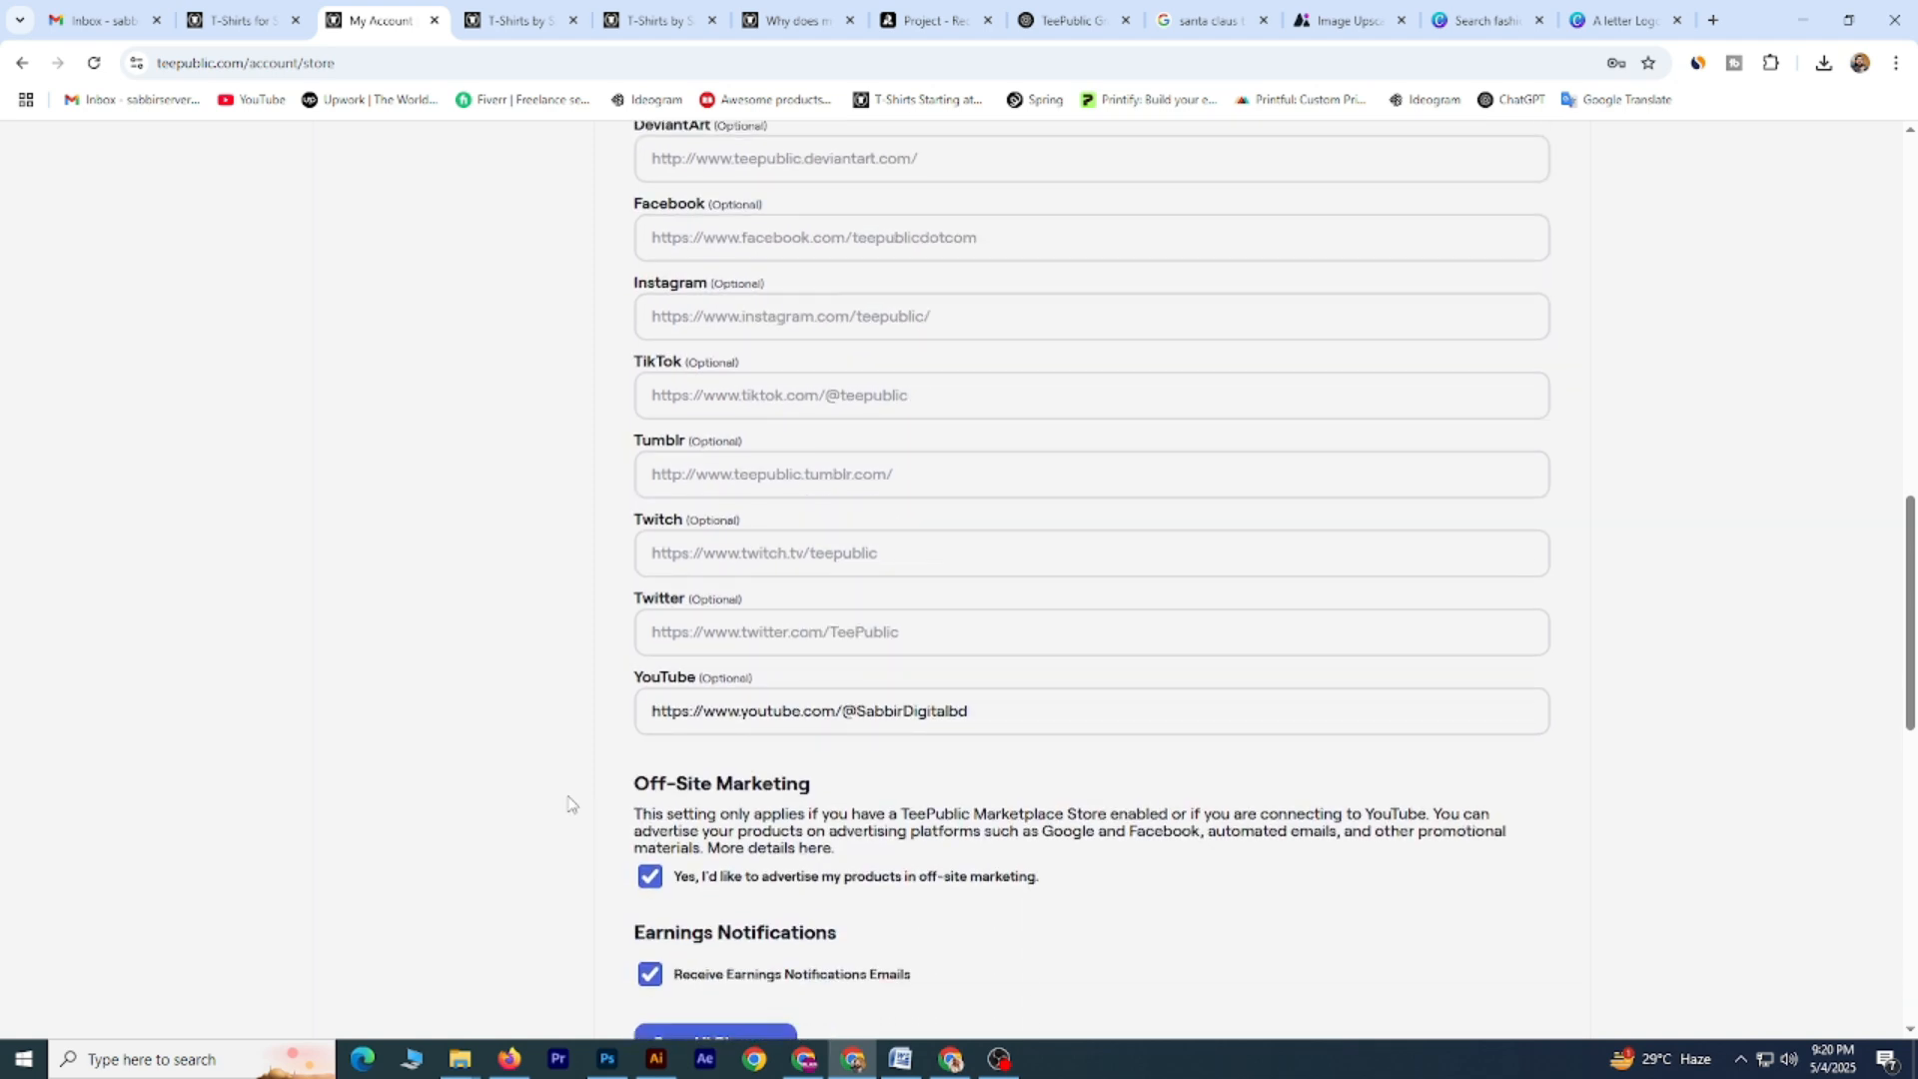
{"action": "left_click", "coordinate": [716, 1034]}
From the uploaded designs page, start a new art upload and choose the file "Colorful Christmas day T-Shirt Design".
{"action": "left_click", "coordinate": [478, 522]}
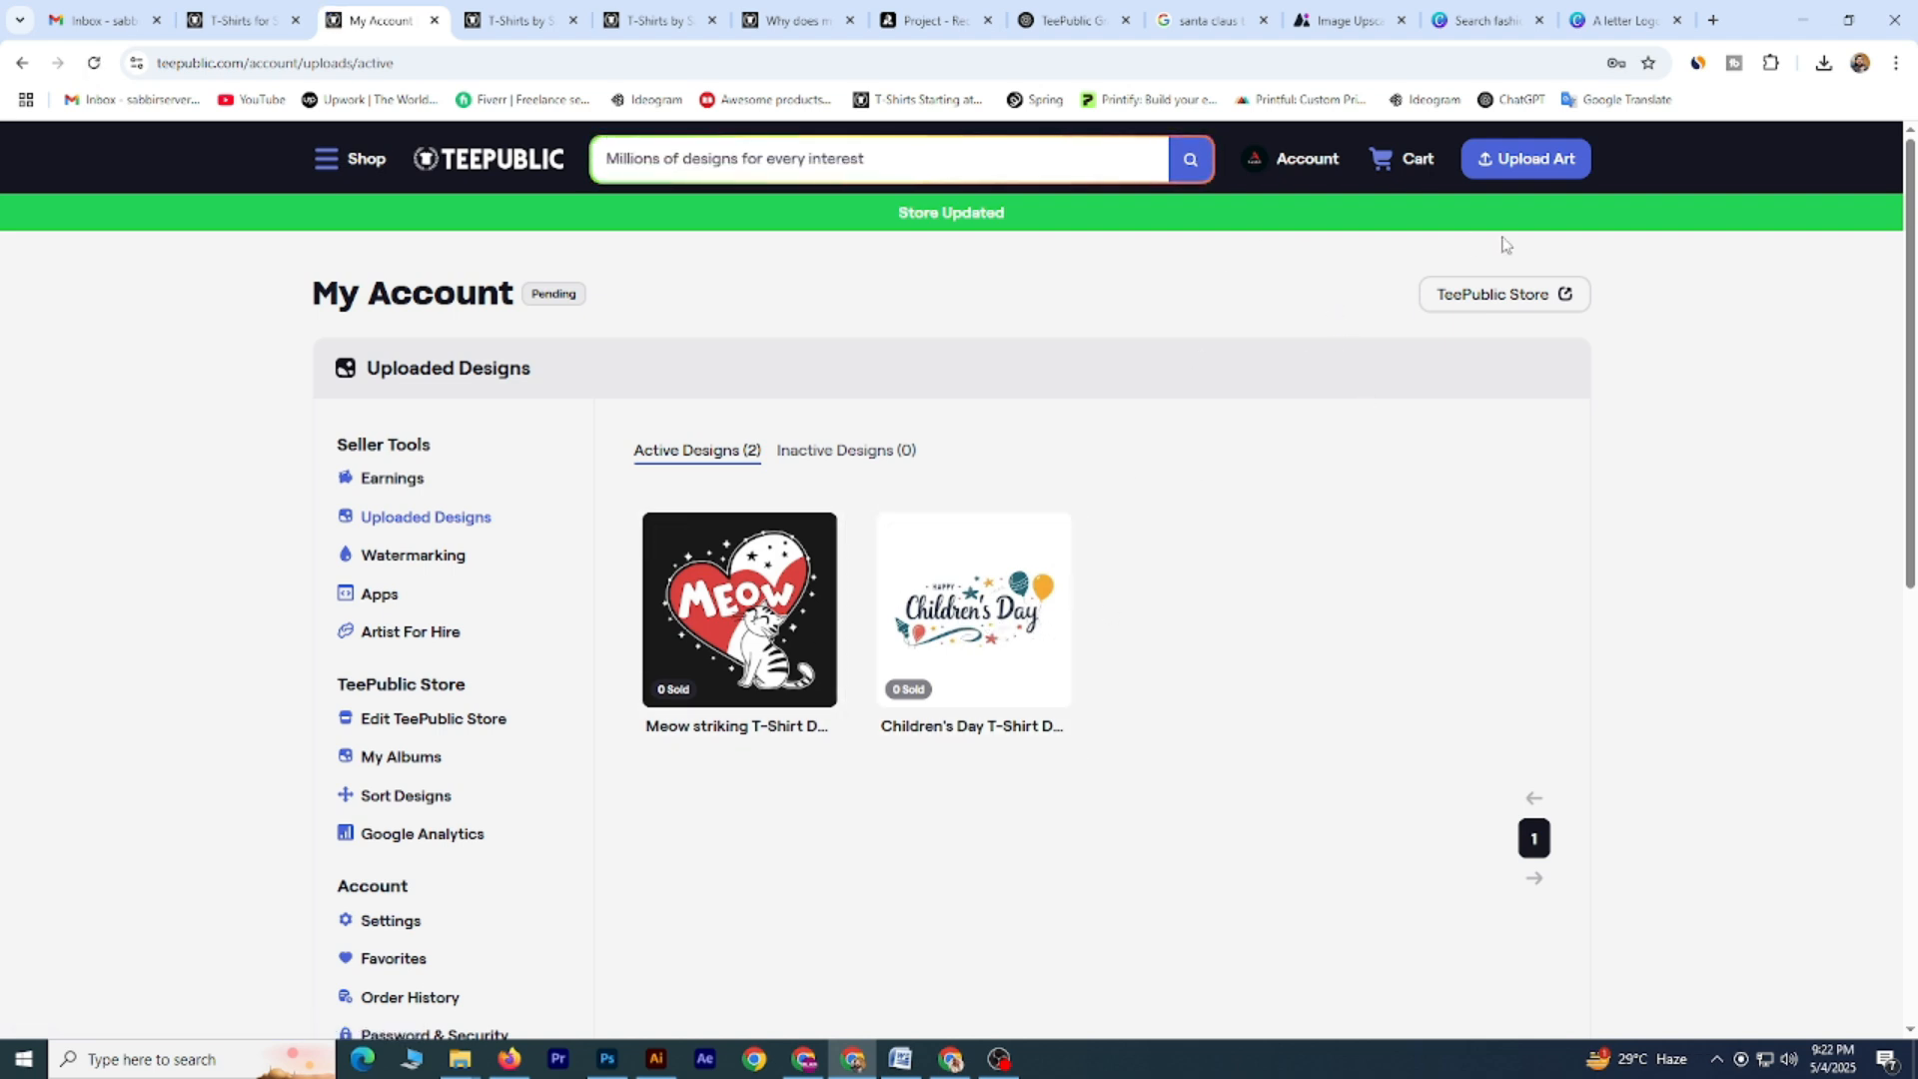
{"action": "left_click", "coordinate": [1530, 163]}
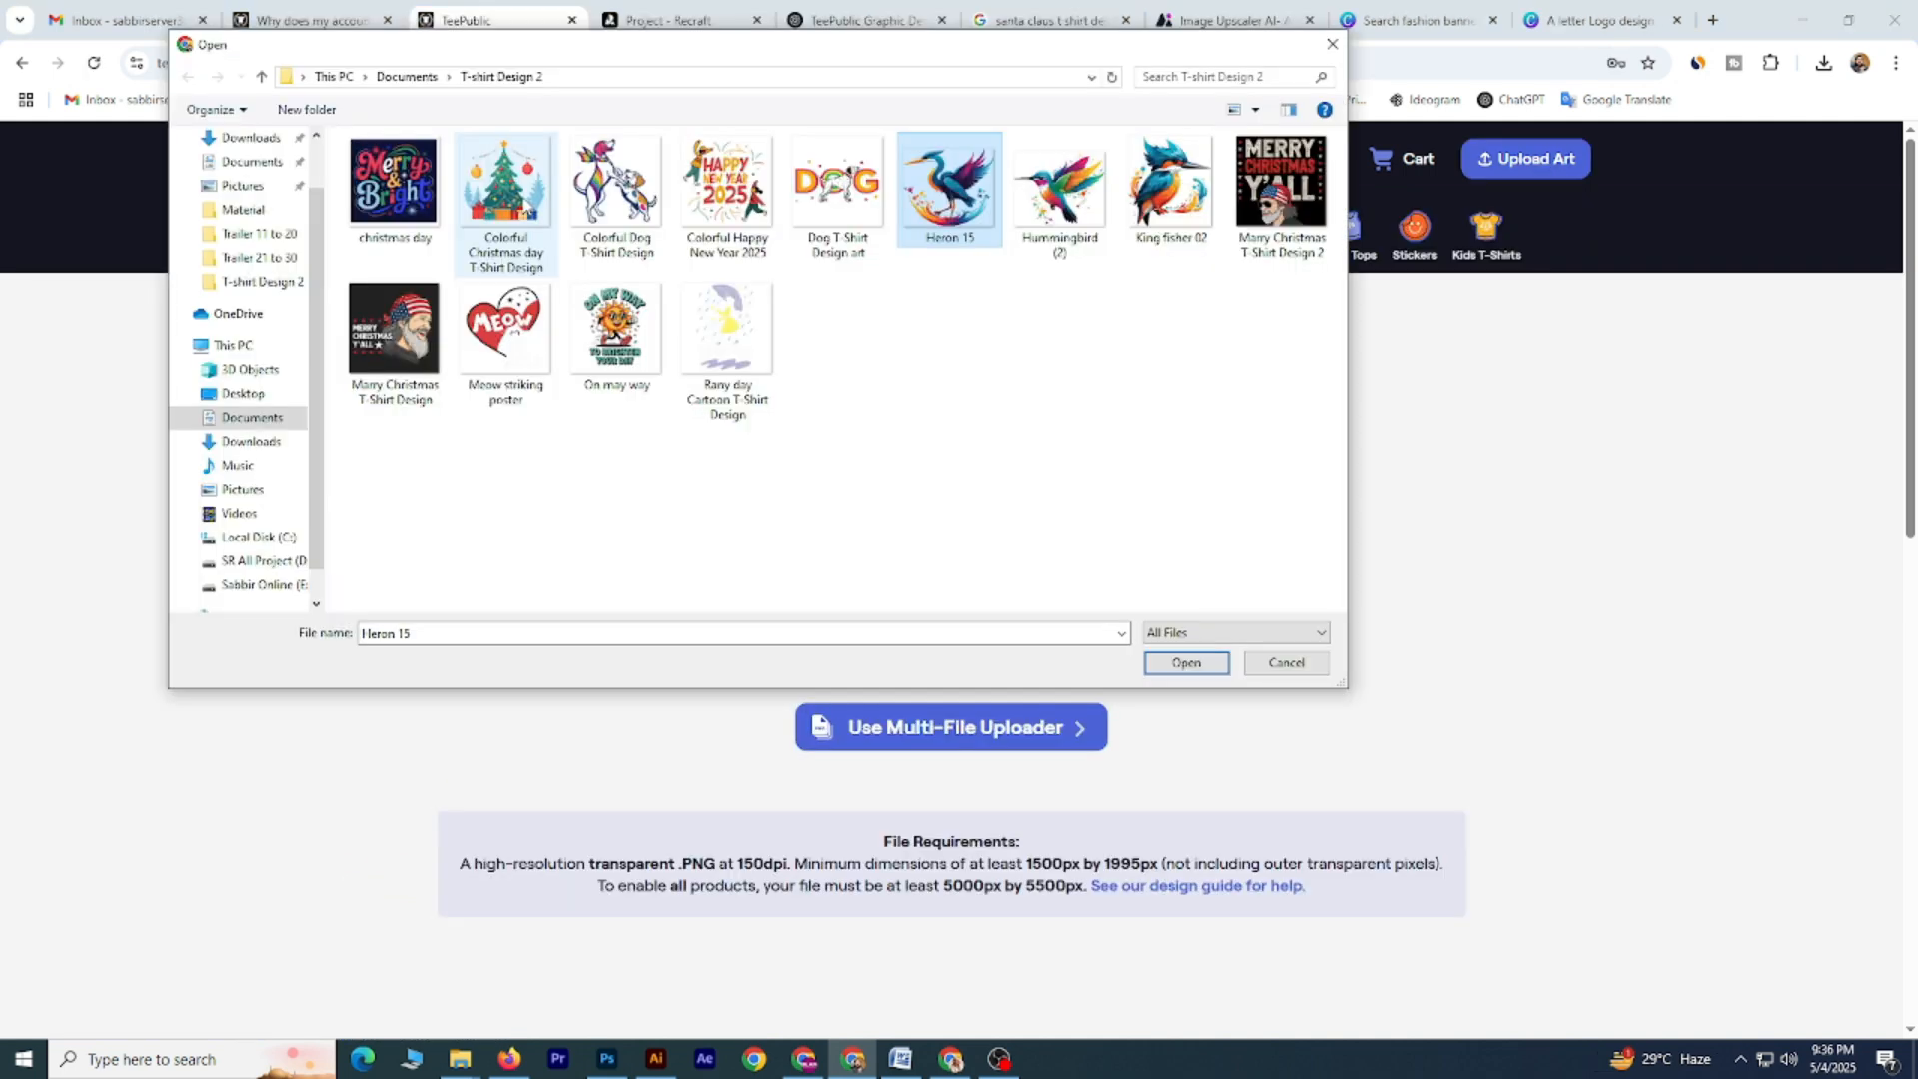
{"action": "left_click", "coordinate": [527, 204]}
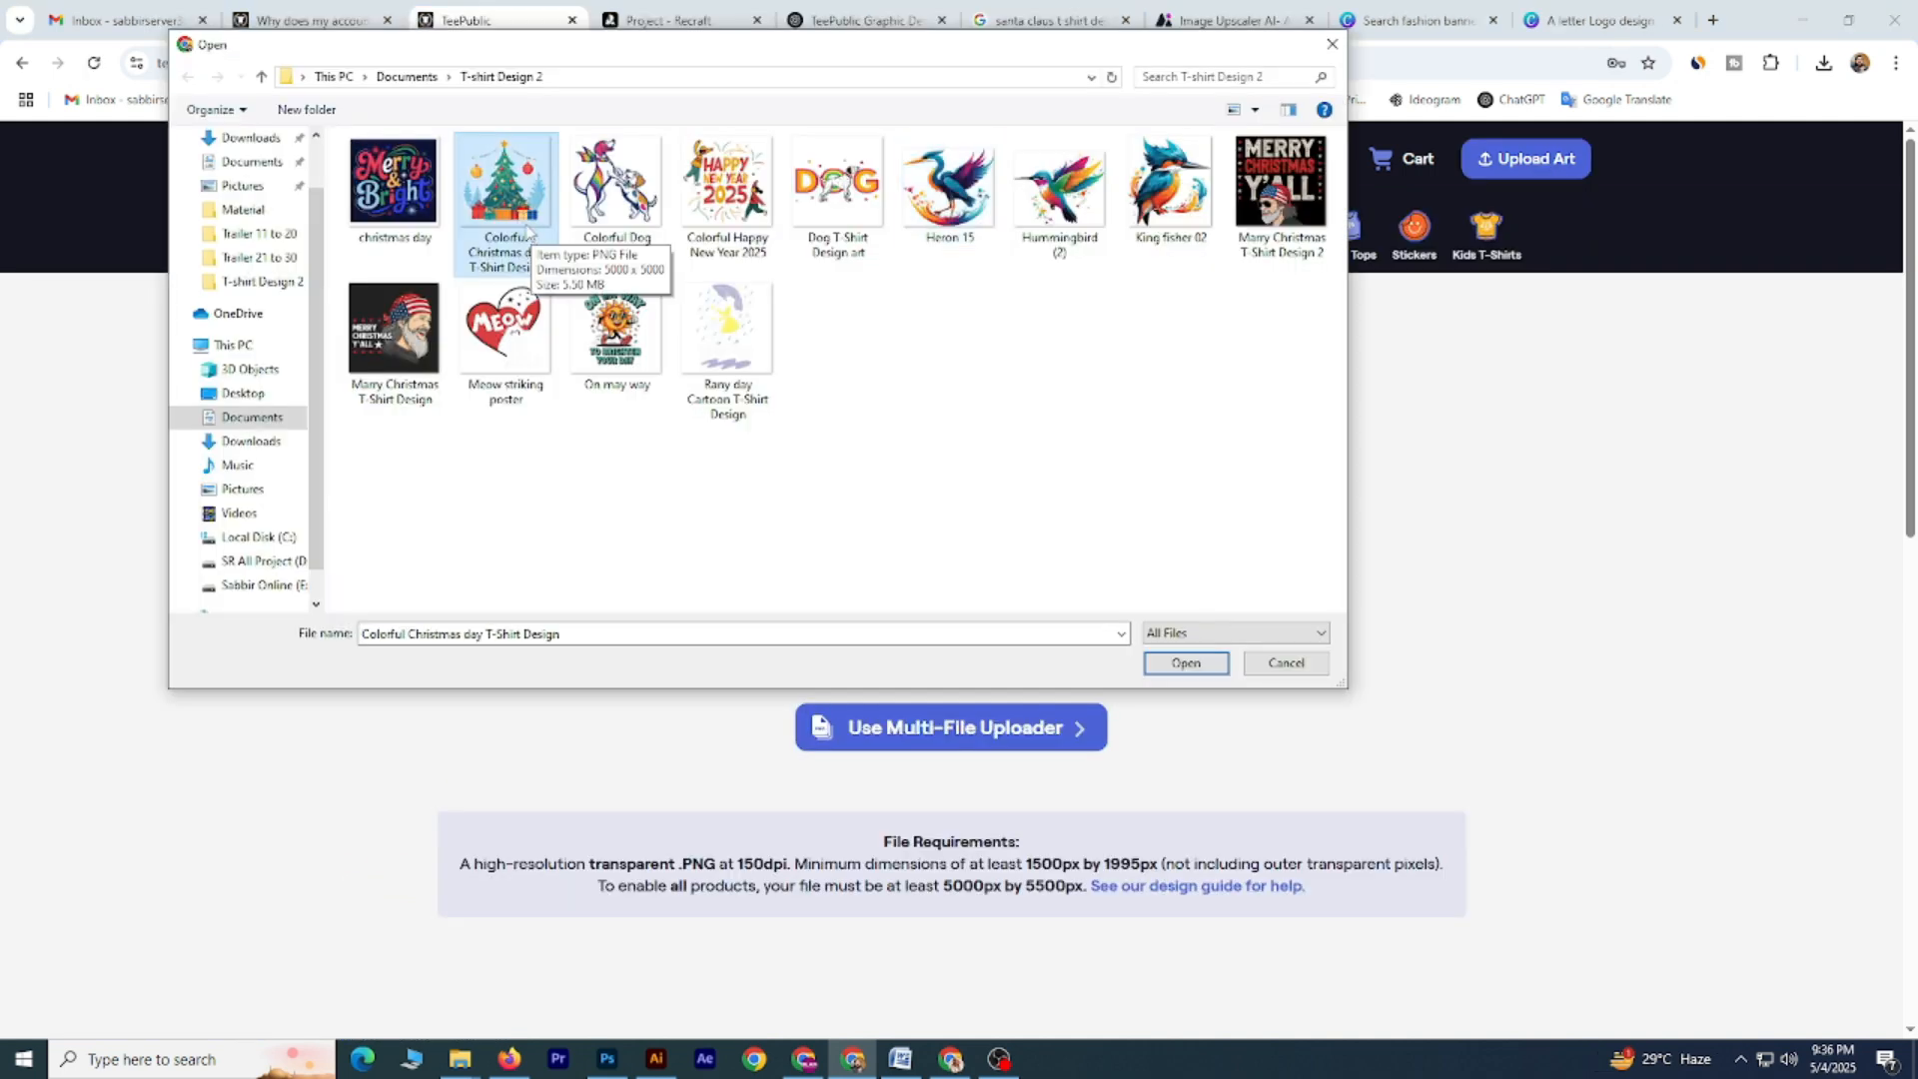
{"action": "double_click", "coordinate": [526, 230]}
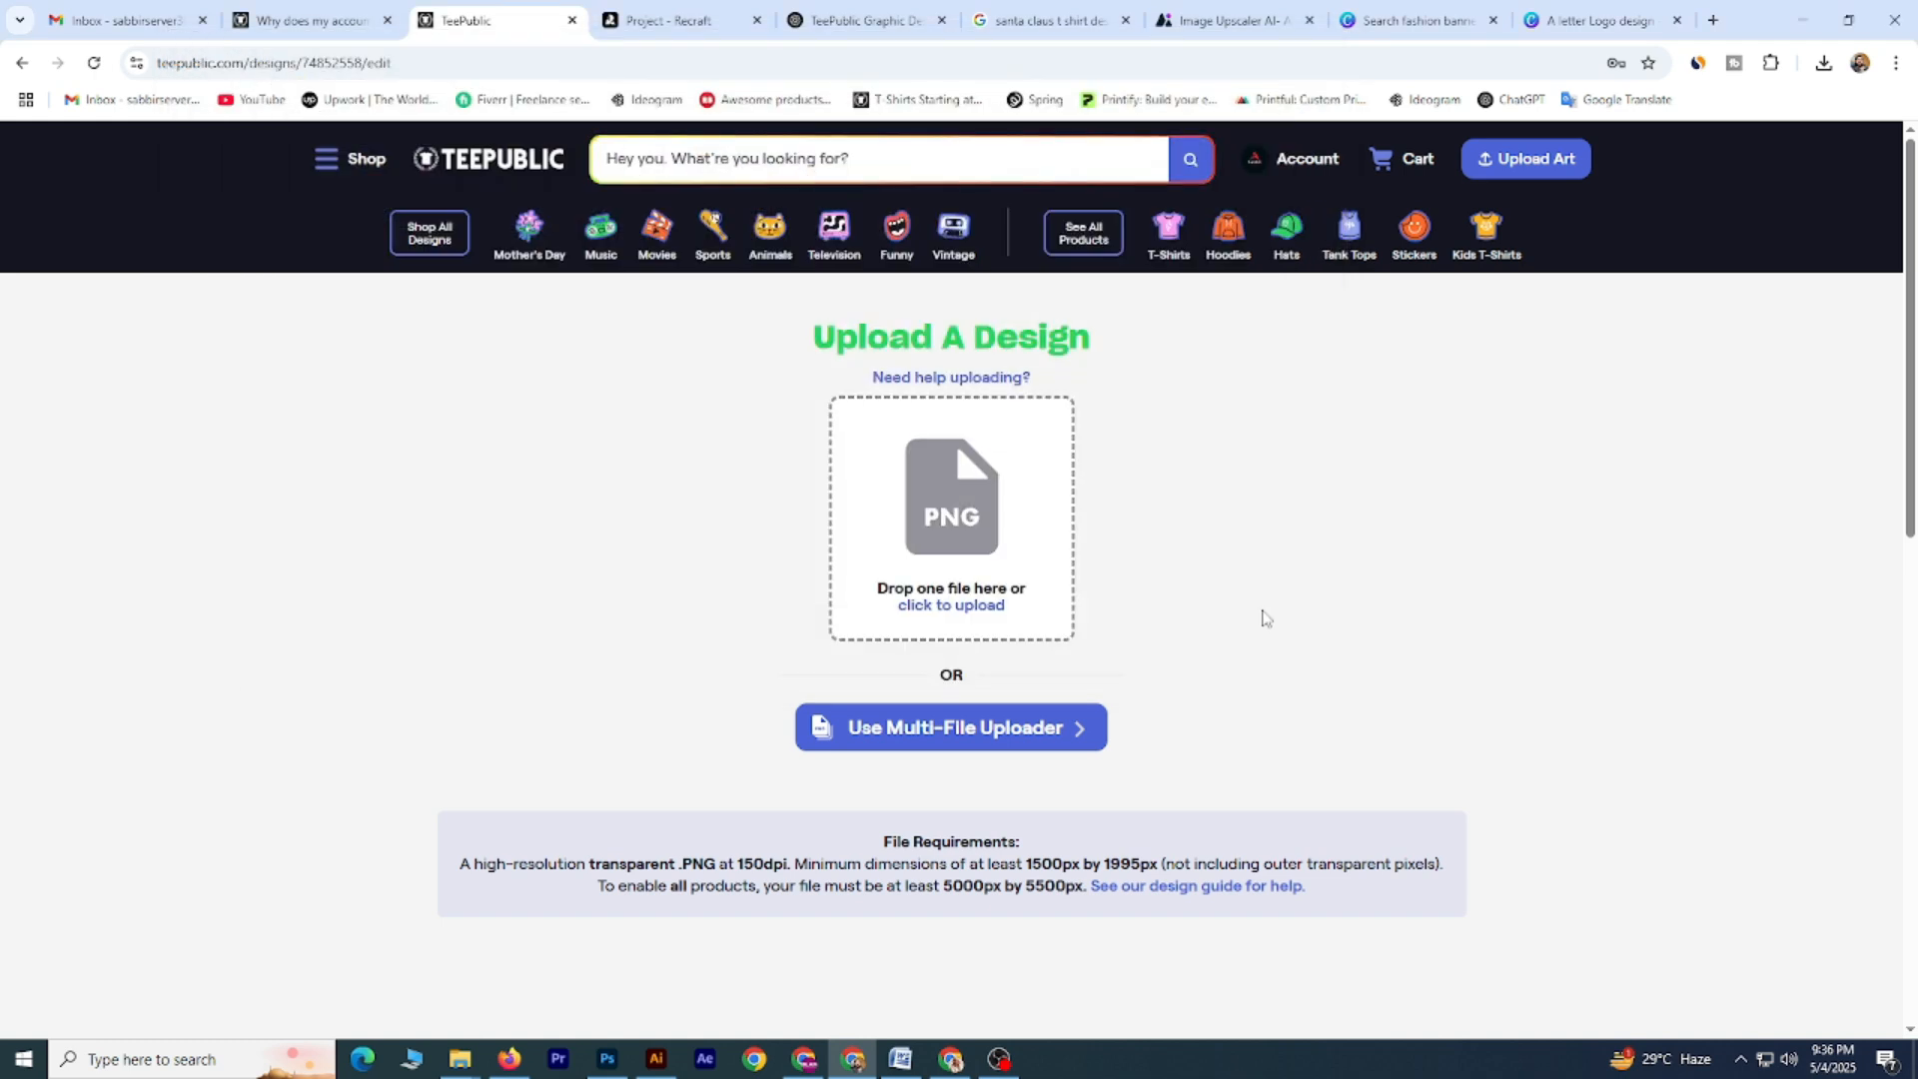
Examine the uploaded artwork preview, the file size requirements and the title, description and tag fields.
{"action": "scroll", "coordinate": [999, 399], "scroll_direction": "down", "scroll_amount": 5}
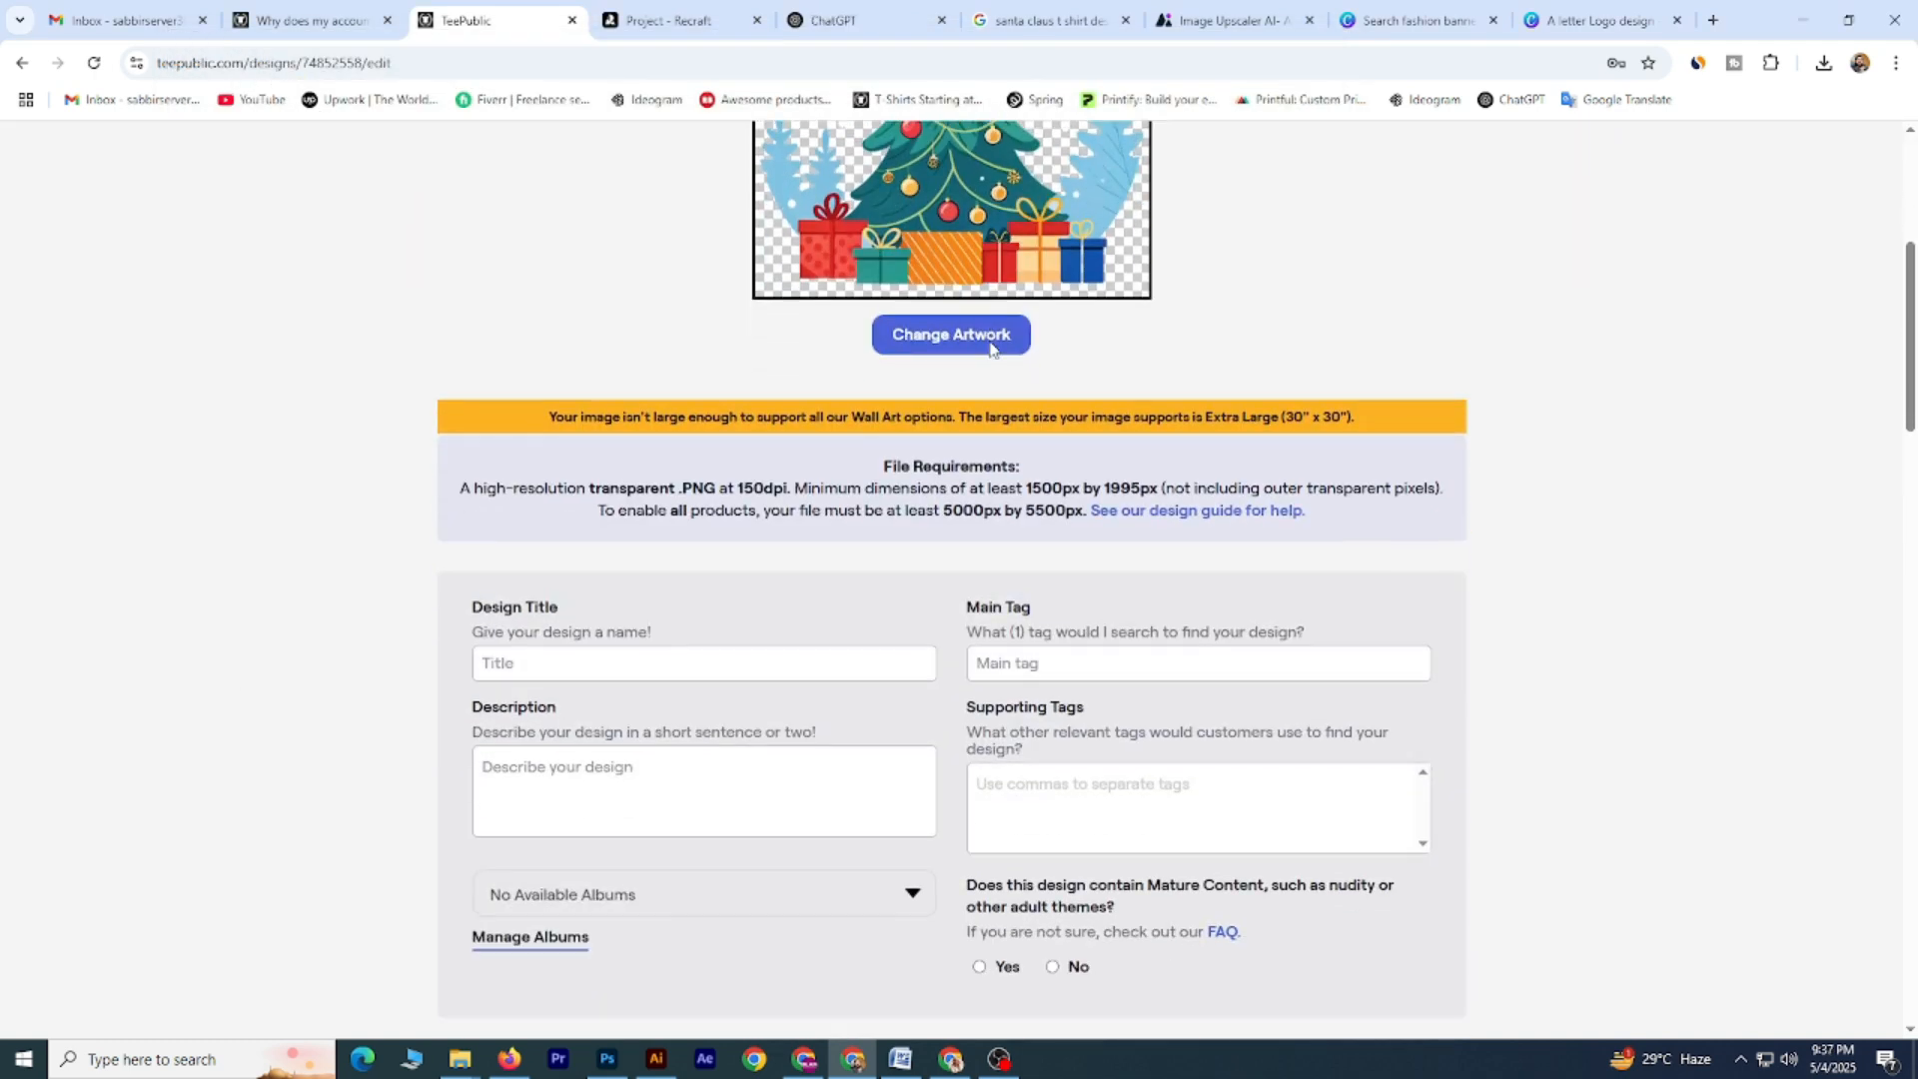
{"action": "scroll", "coordinate": [990, 346], "scroll_direction": "up", "scroll_amount": 3}
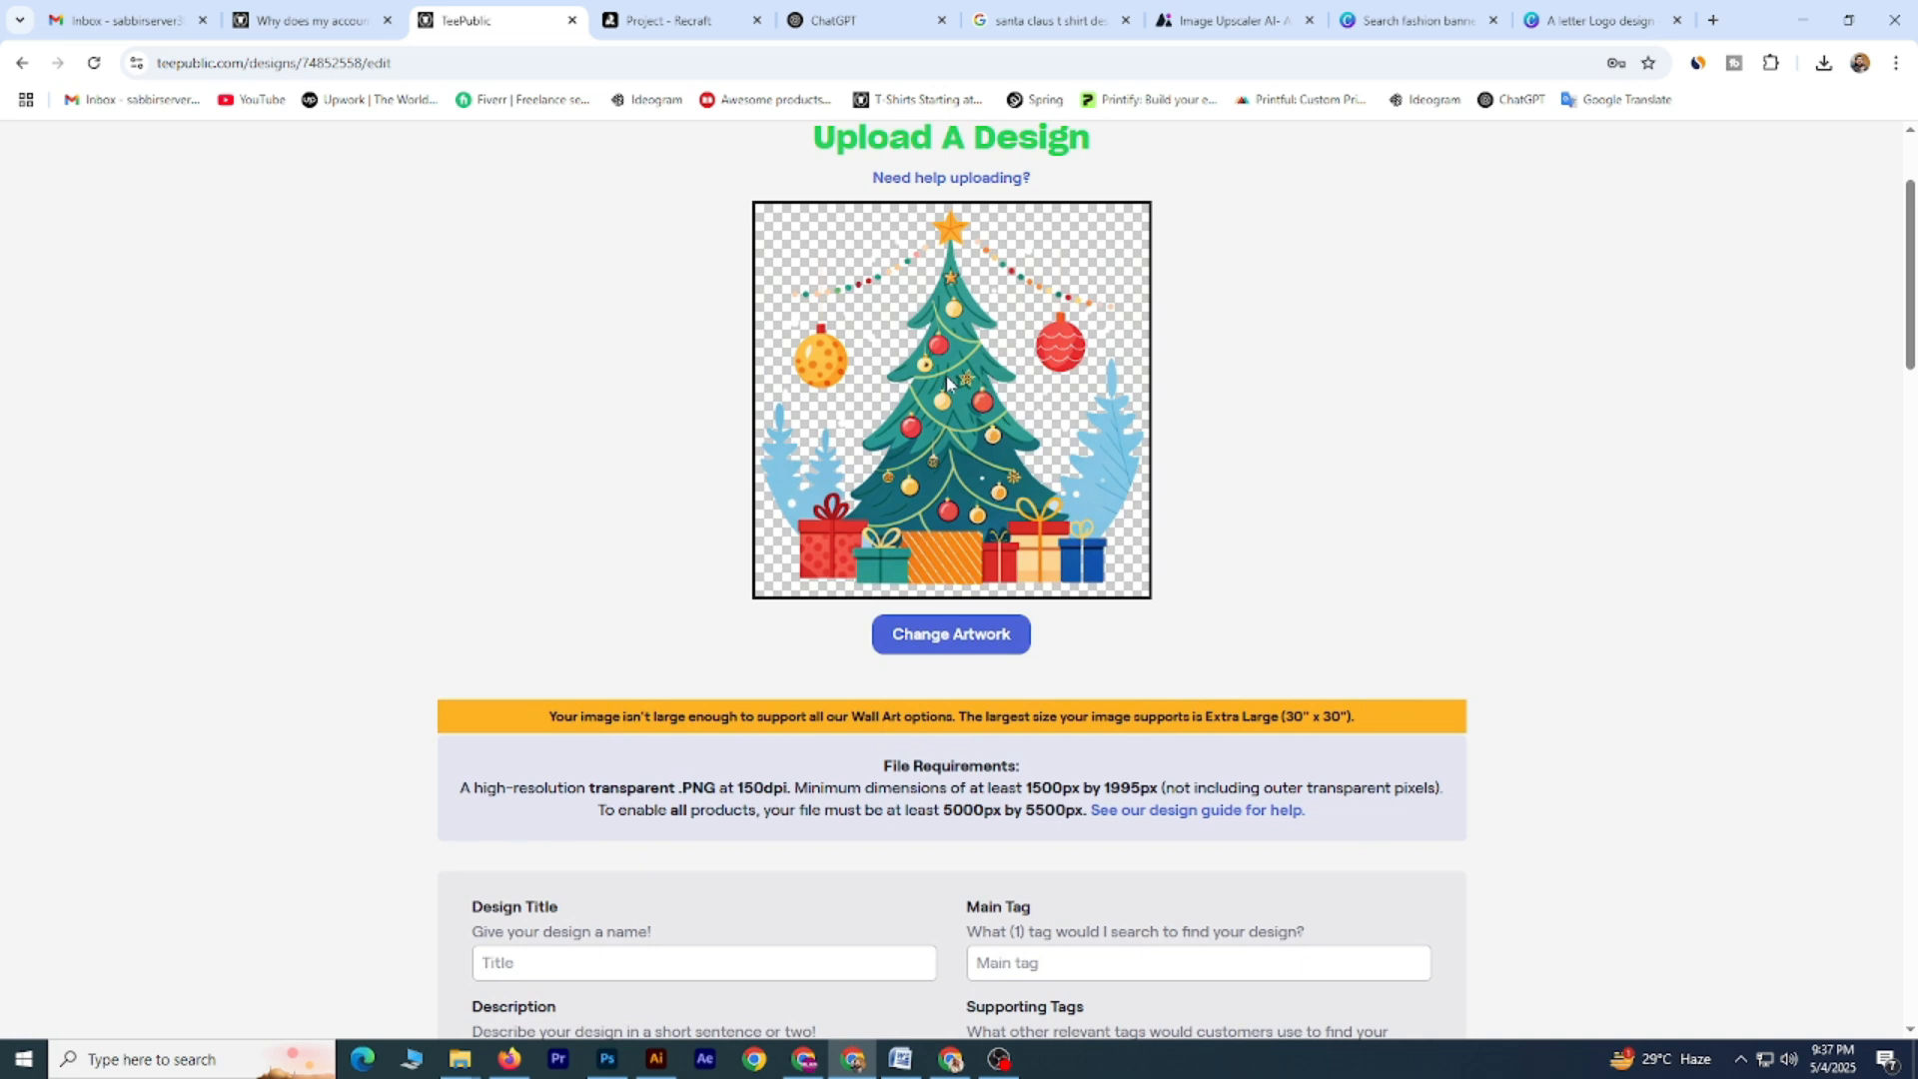
{"action": "scroll", "coordinate": [902, 487], "scroll_direction": "down", "scroll_amount": 1}
{"action": "left_click_drag", "start_coordinate": [951, 715], "coordinate": [1075, 712]}
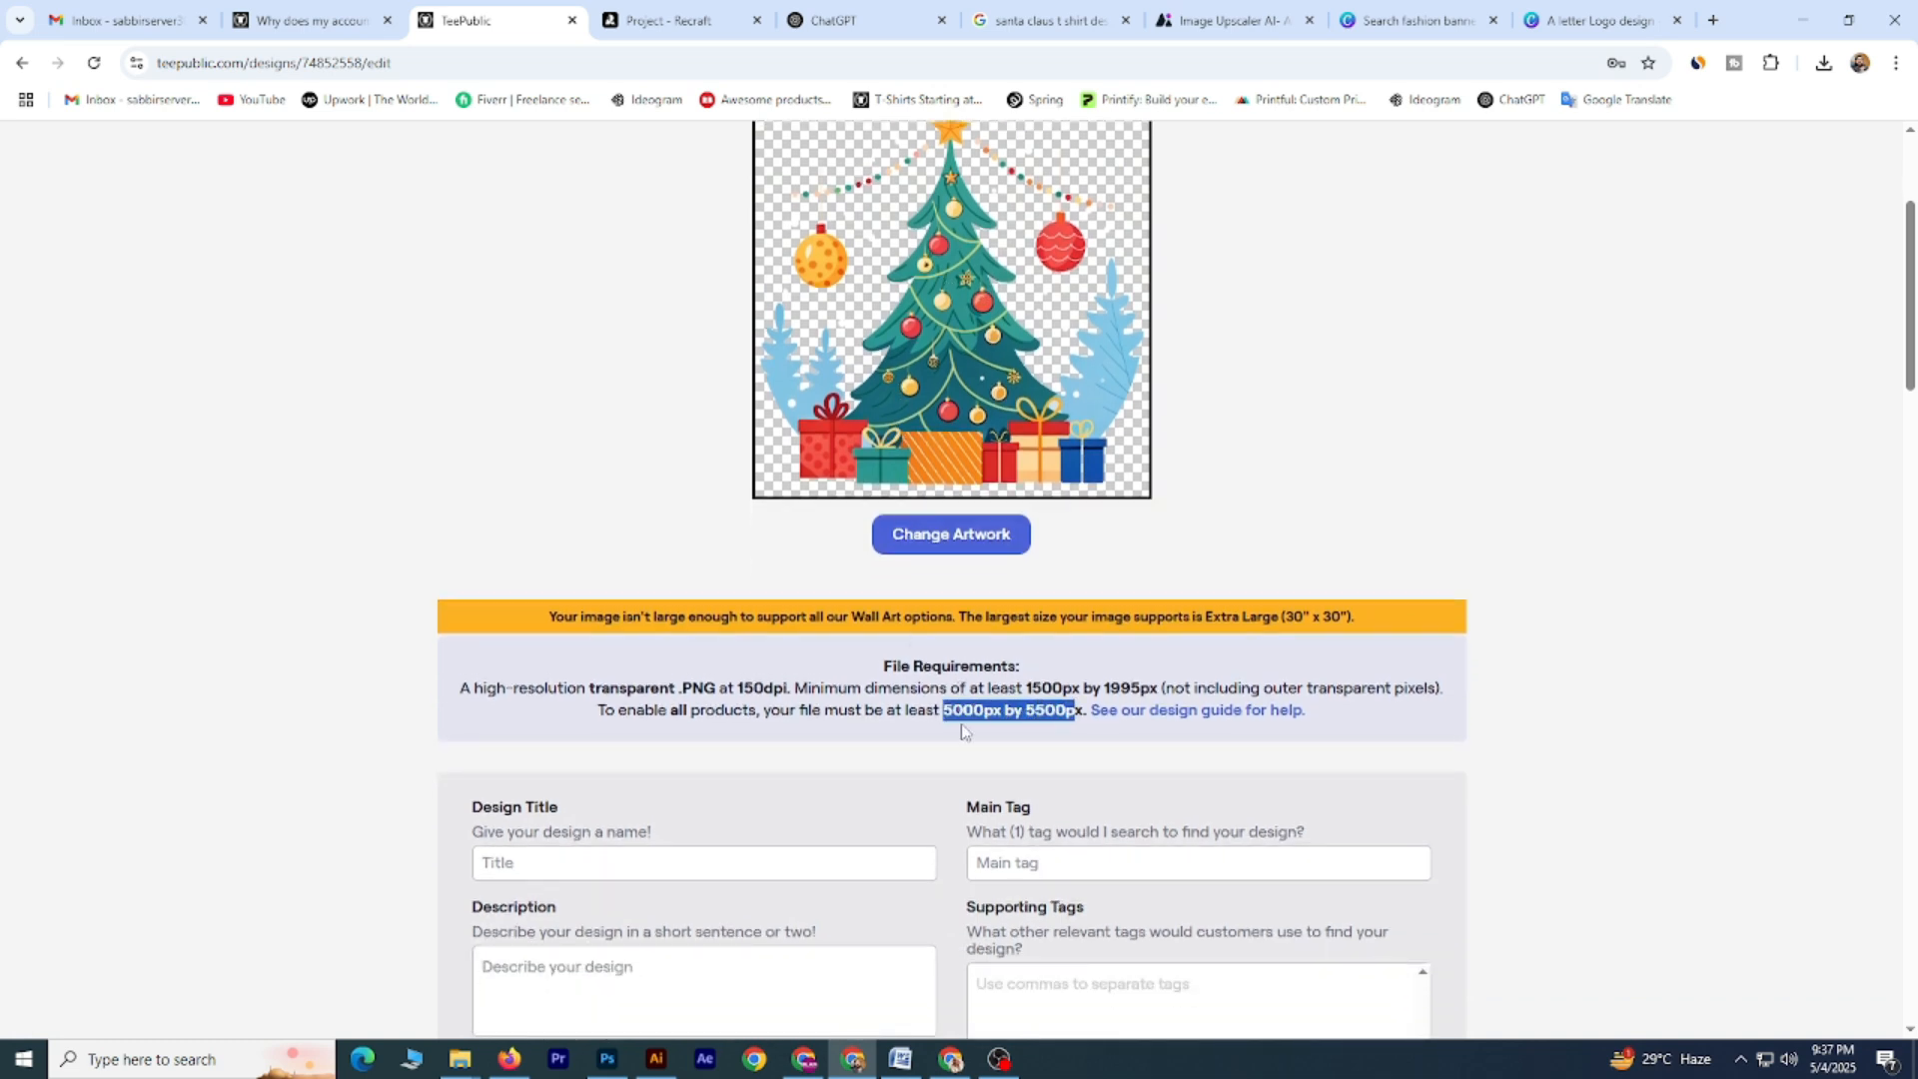
{"action": "left_click", "coordinate": [988, 358]}
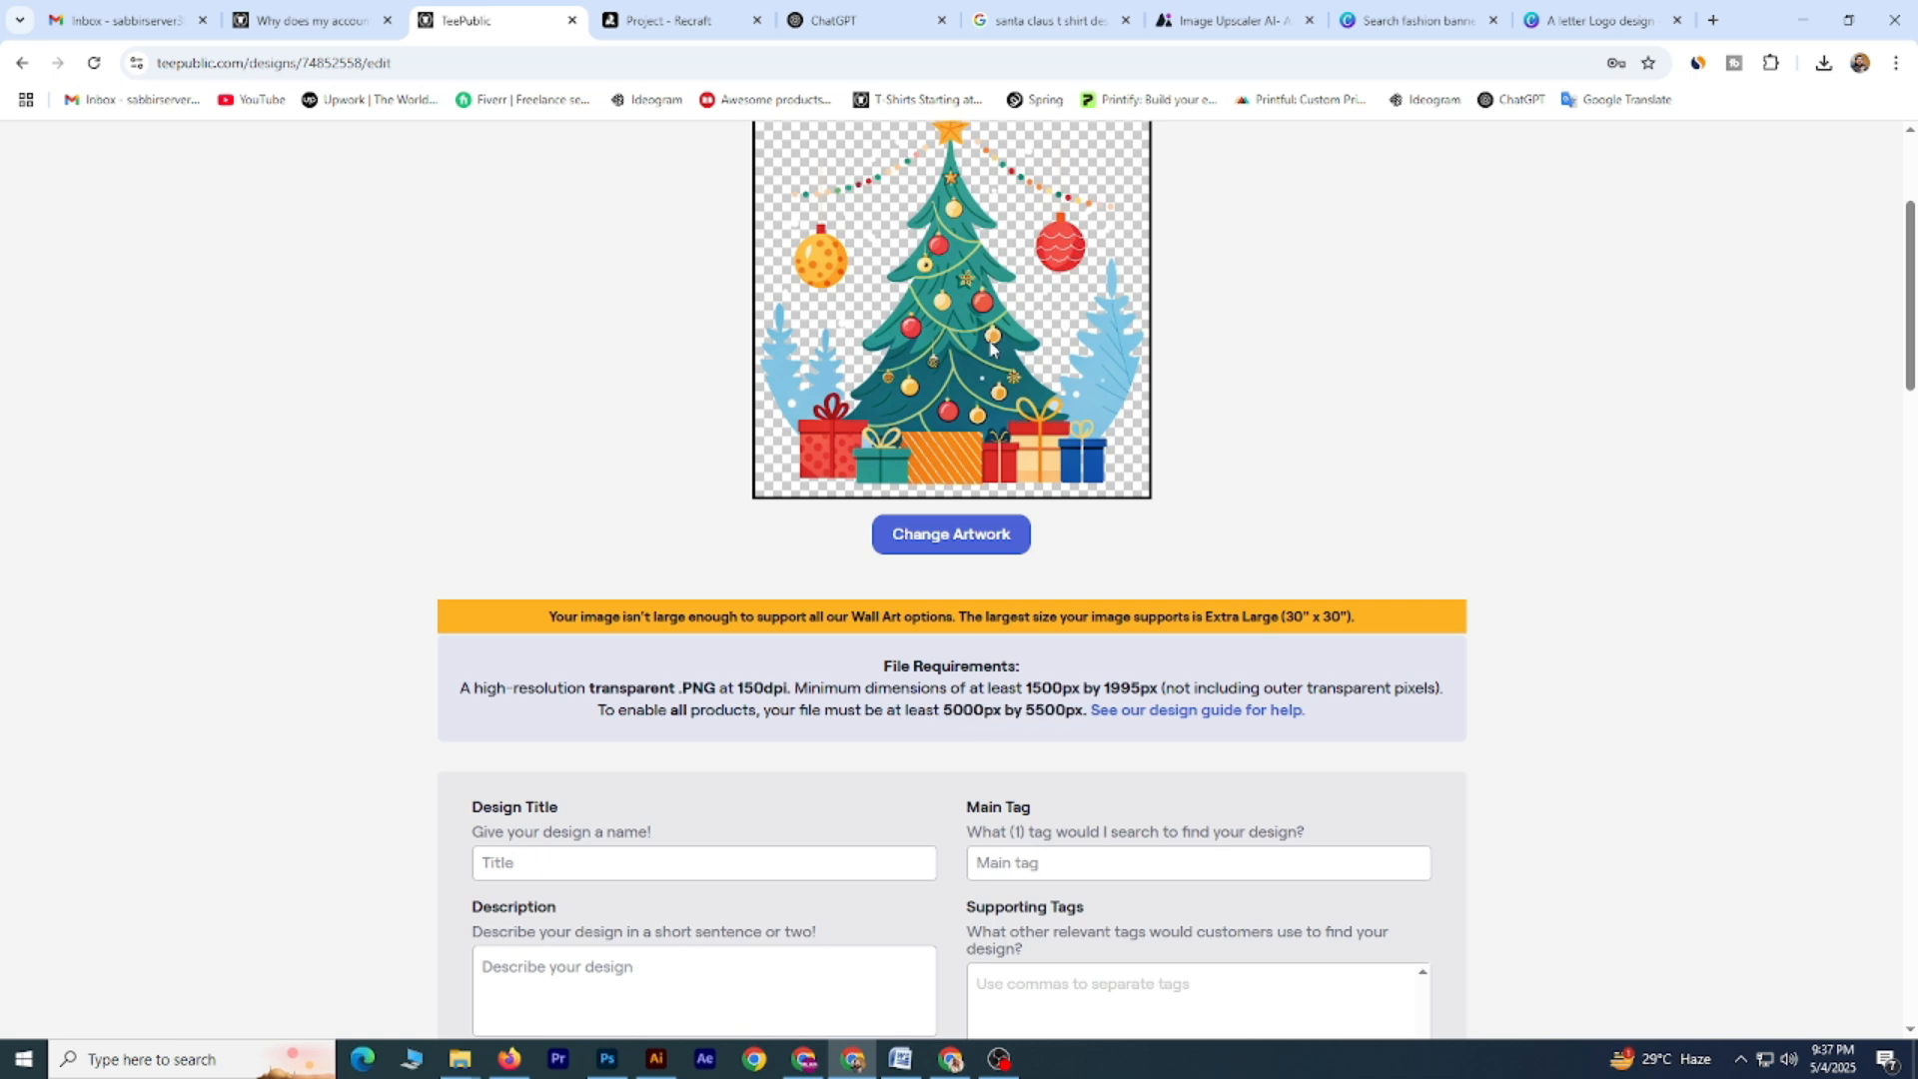
{"action": "scroll", "coordinate": [990, 346], "scroll_direction": "up", "scroll_amount": 1}
{"action": "scroll", "coordinate": [944, 378], "scroll_direction": "down", "scroll_amount": 3}
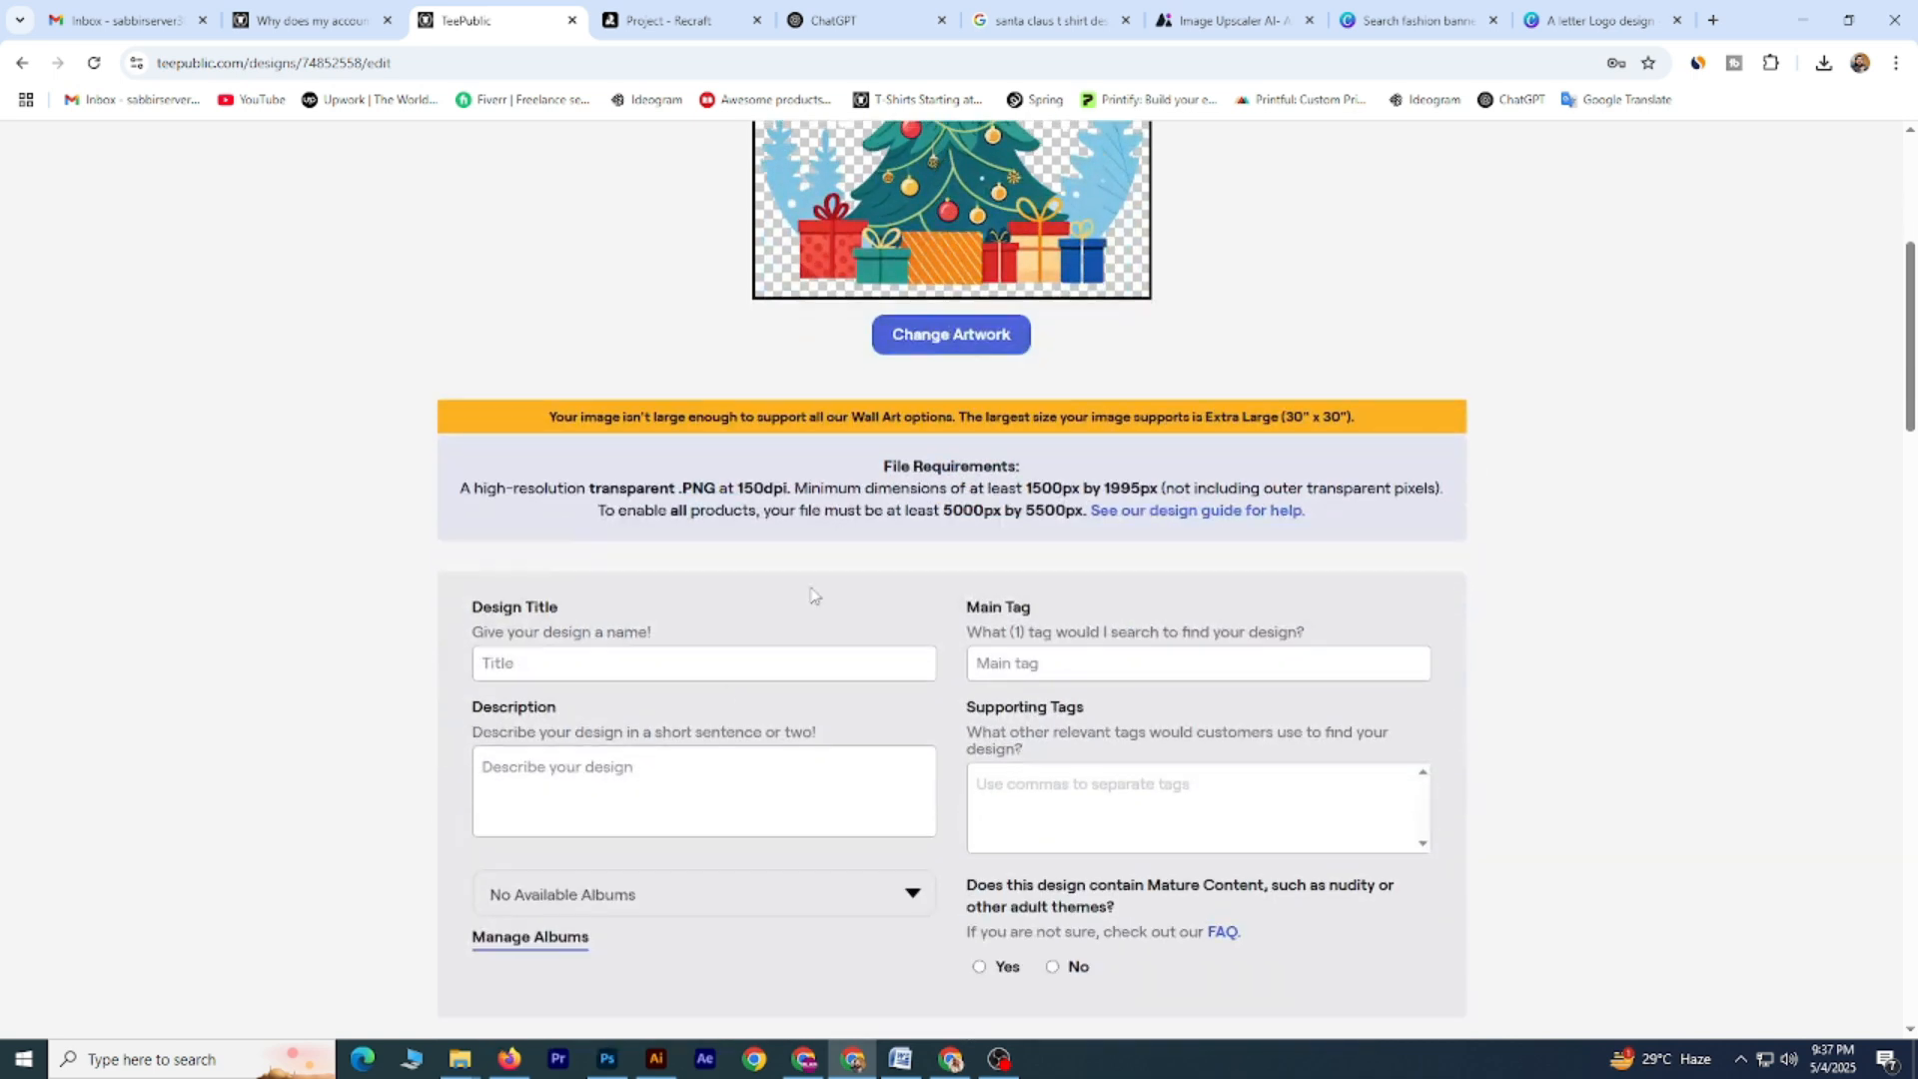
{"action": "scroll", "coordinate": [670, 600], "scroll_direction": "up", "scroll_amount": 1}
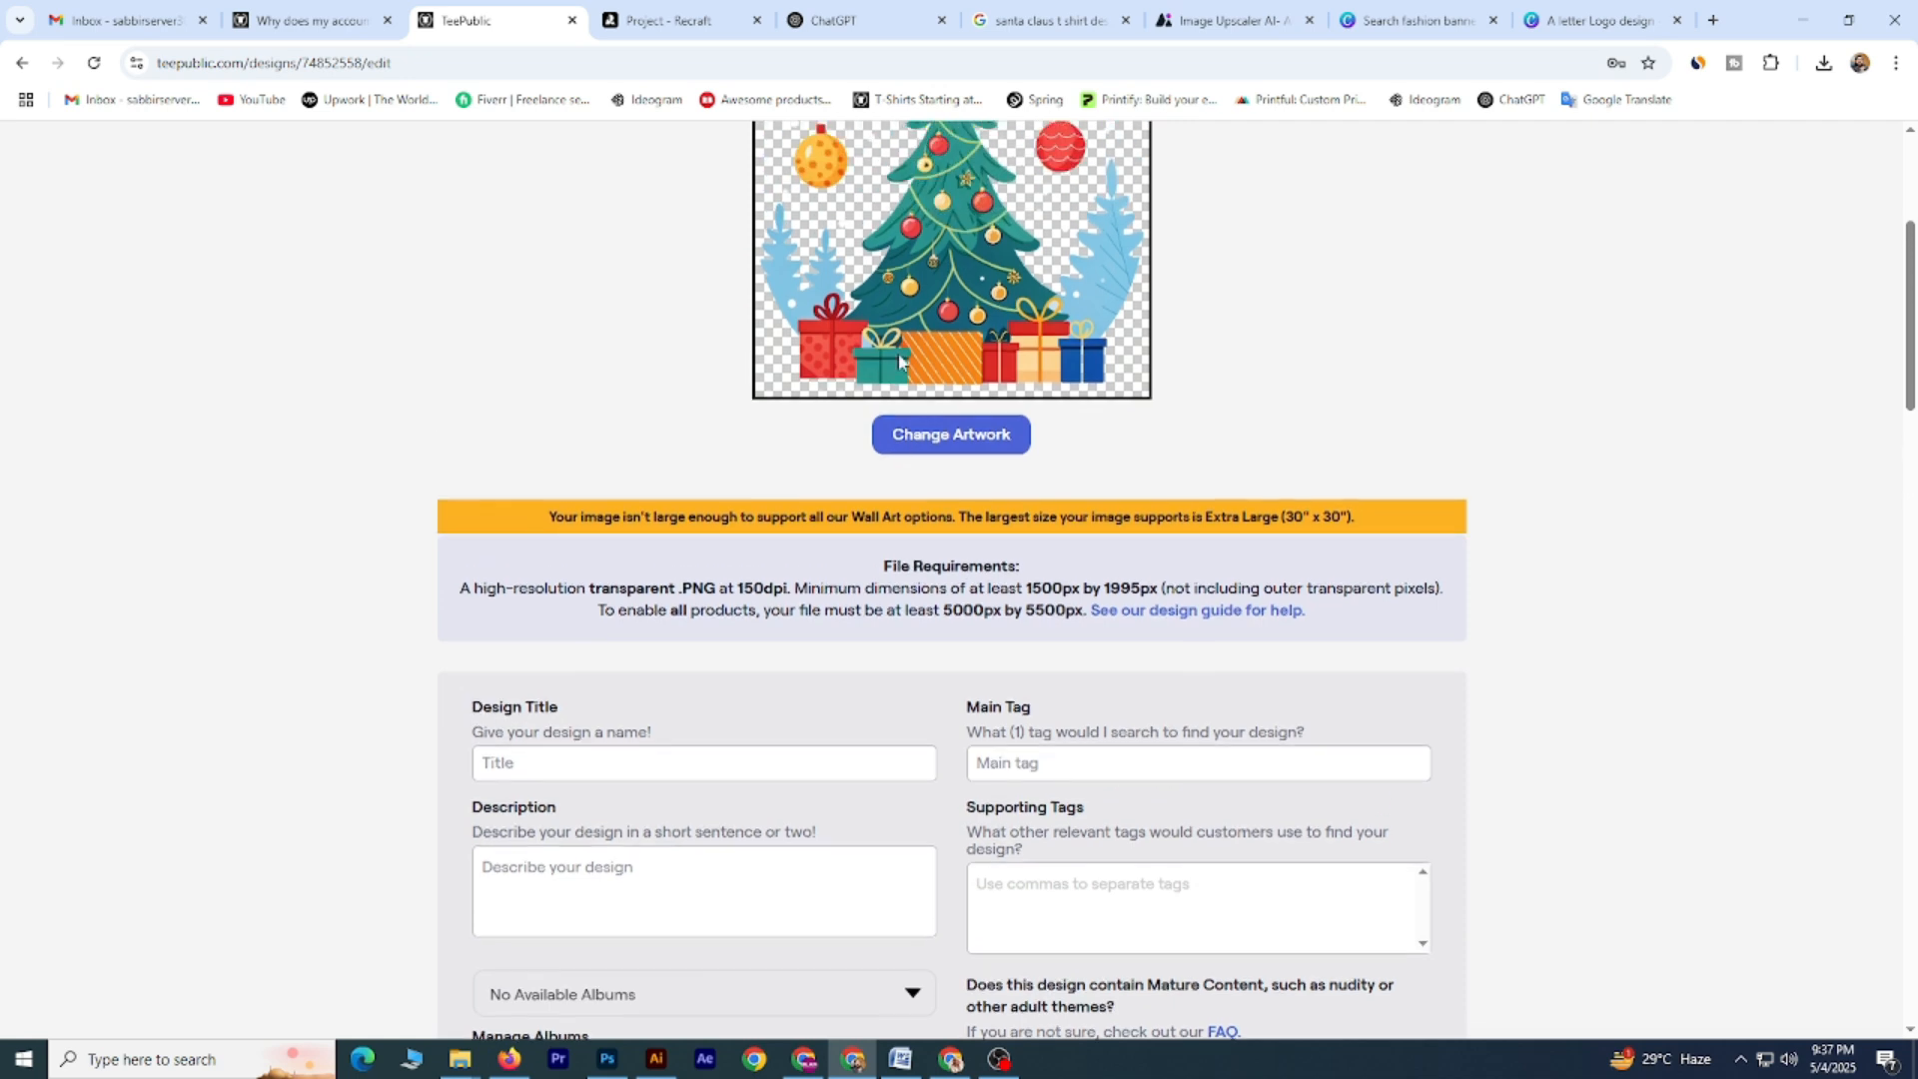
Enter "Colorful Christmas day T-Shirt Design" as the design title.
{"action": "left_click", "coordinate": [596, 770]}
{"action": "type", "text": "Colorful Christmas day T-Shirt Design"}
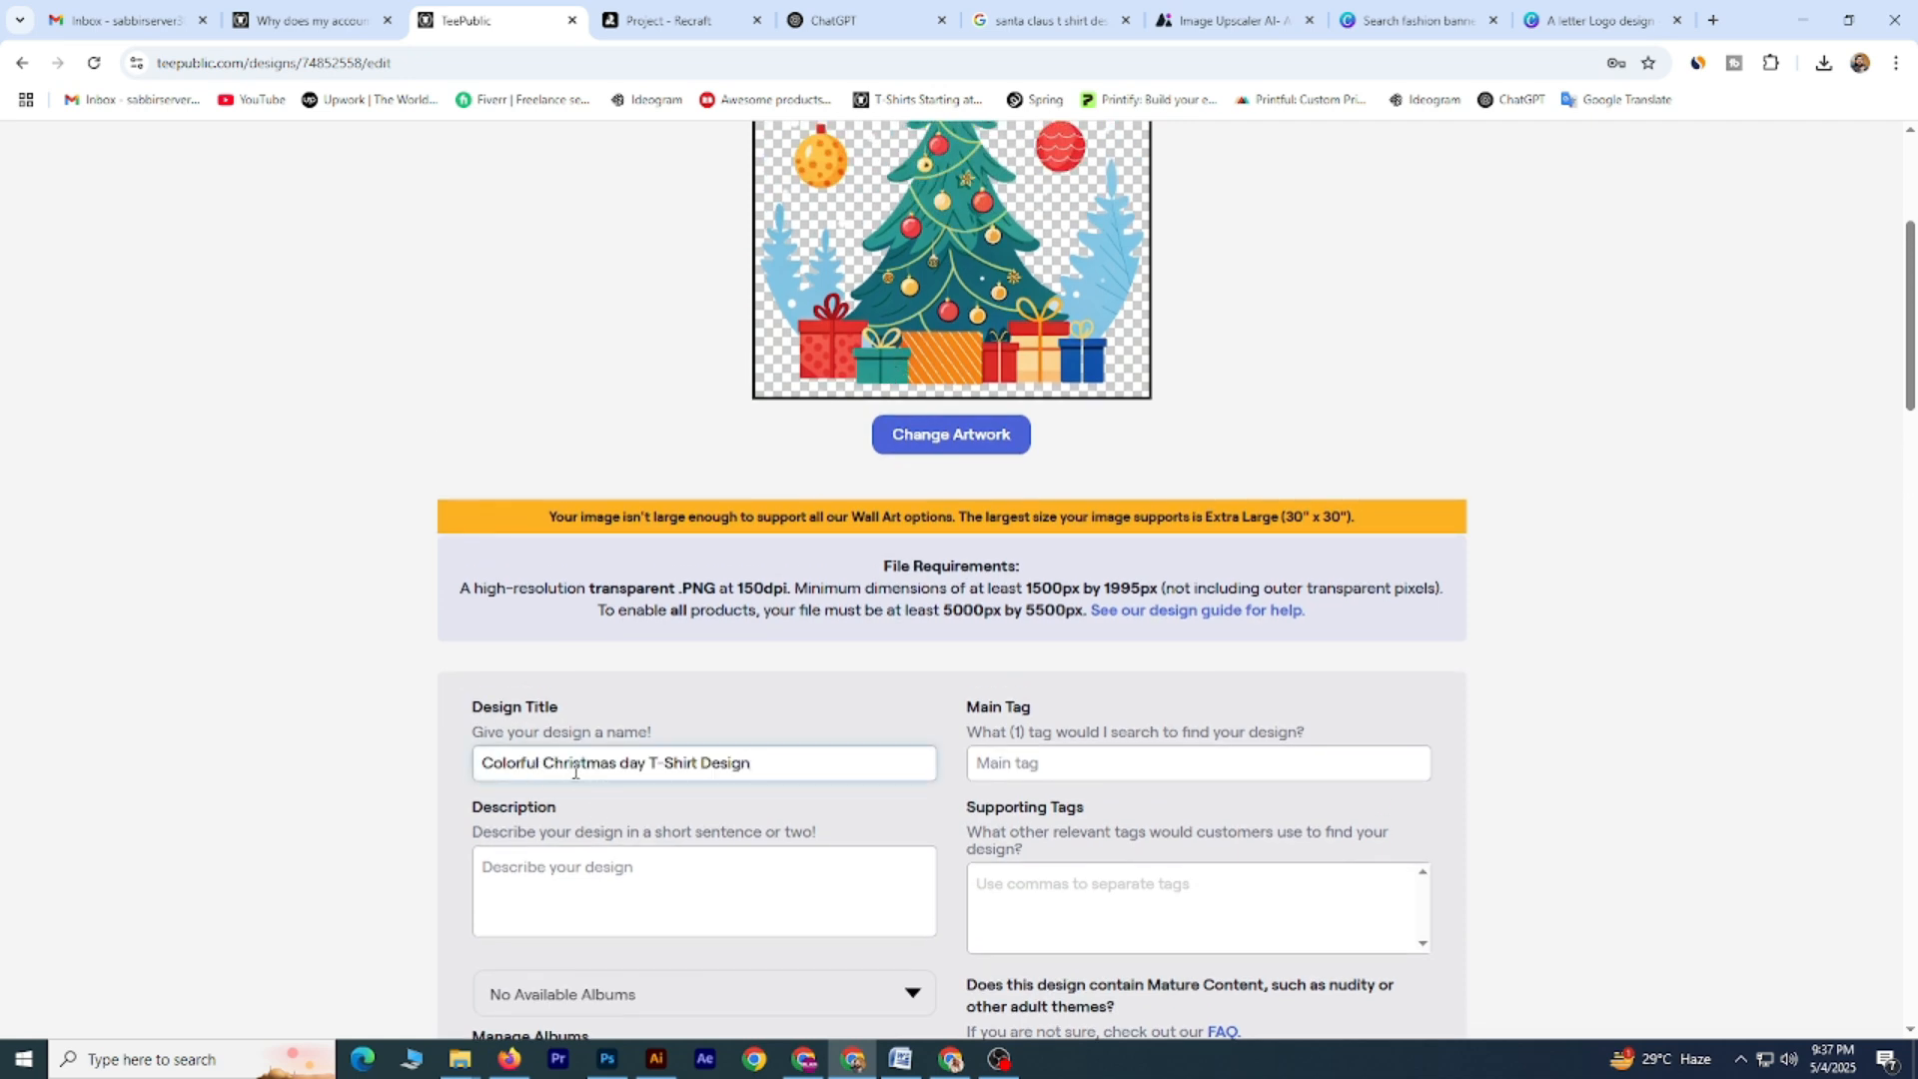
{"action": "scroll", "coordinate": [770, 770], "scroll_direction": "down", "scroll_amount": 1}
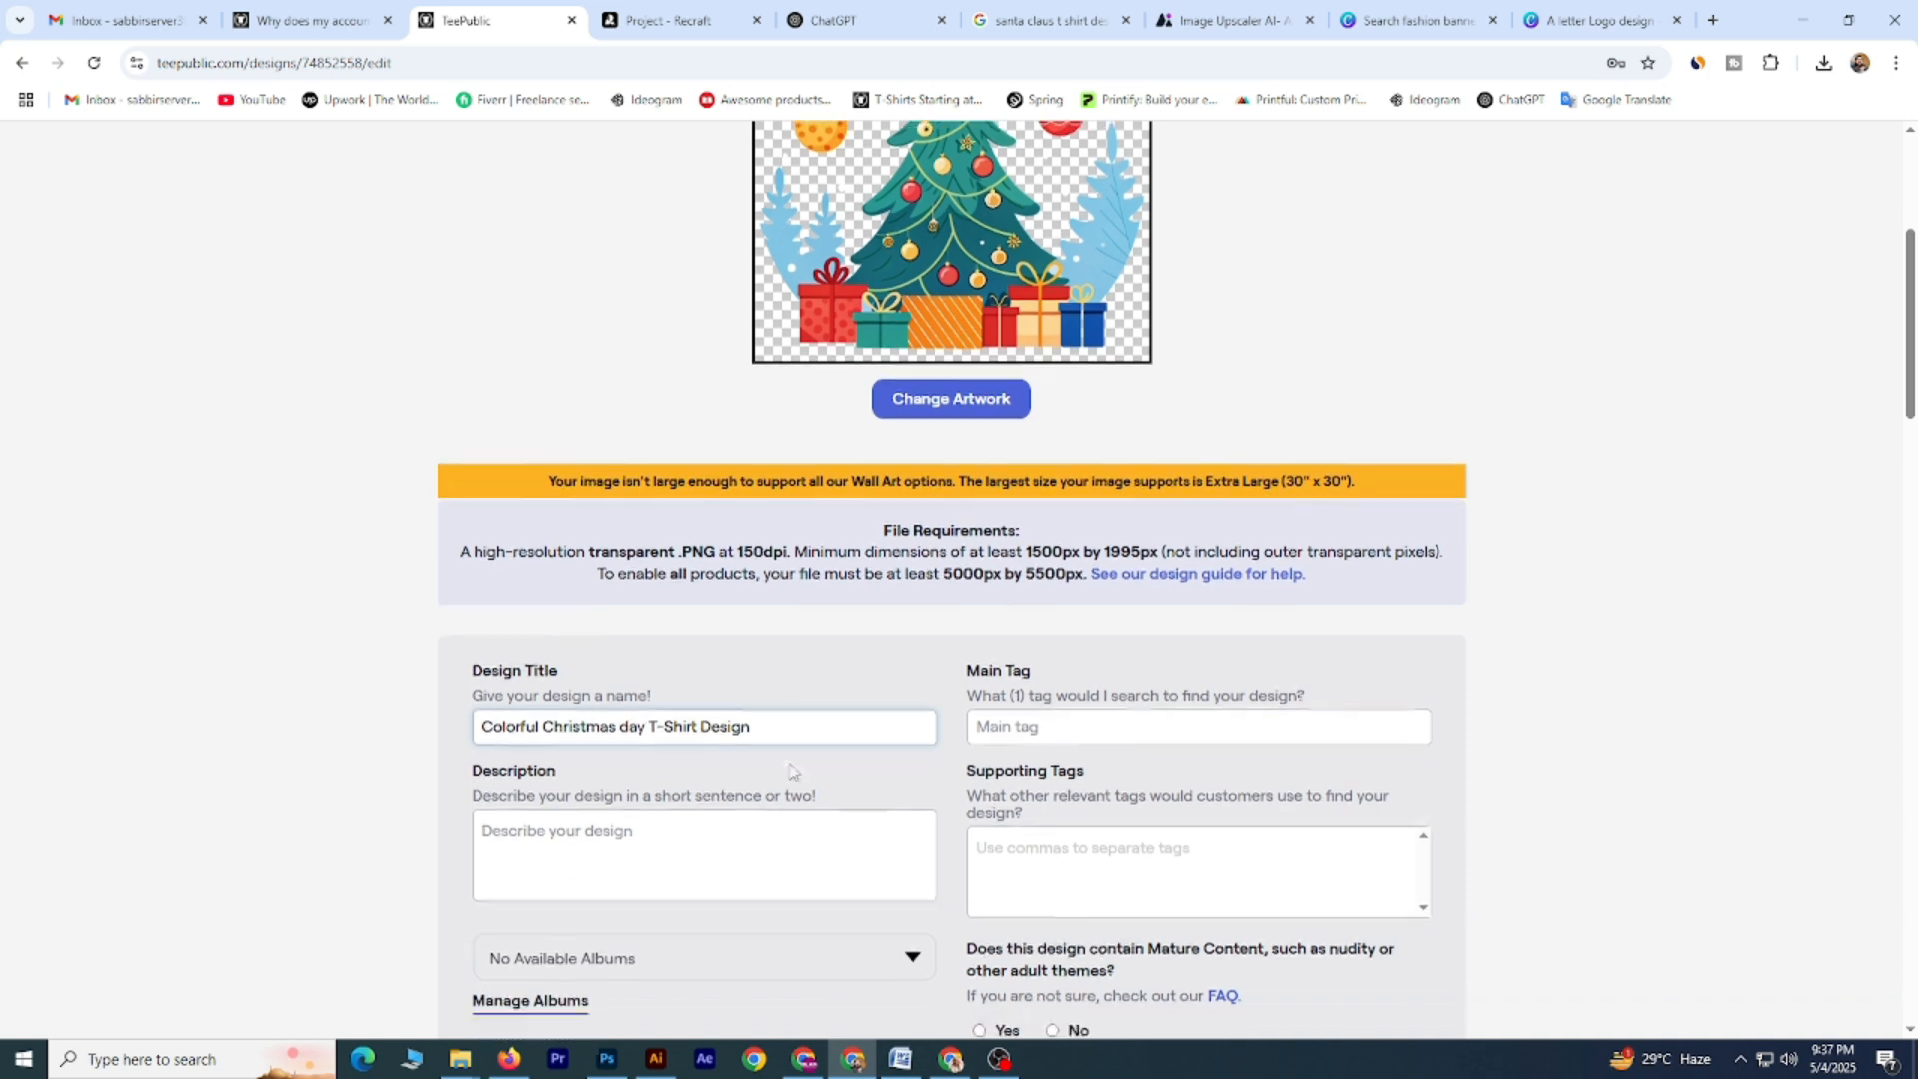
Set the design's main tag to "t shirtdesign" from the tag suggestions.
{"action": "left_click", "coordinate": [1019, 668]}
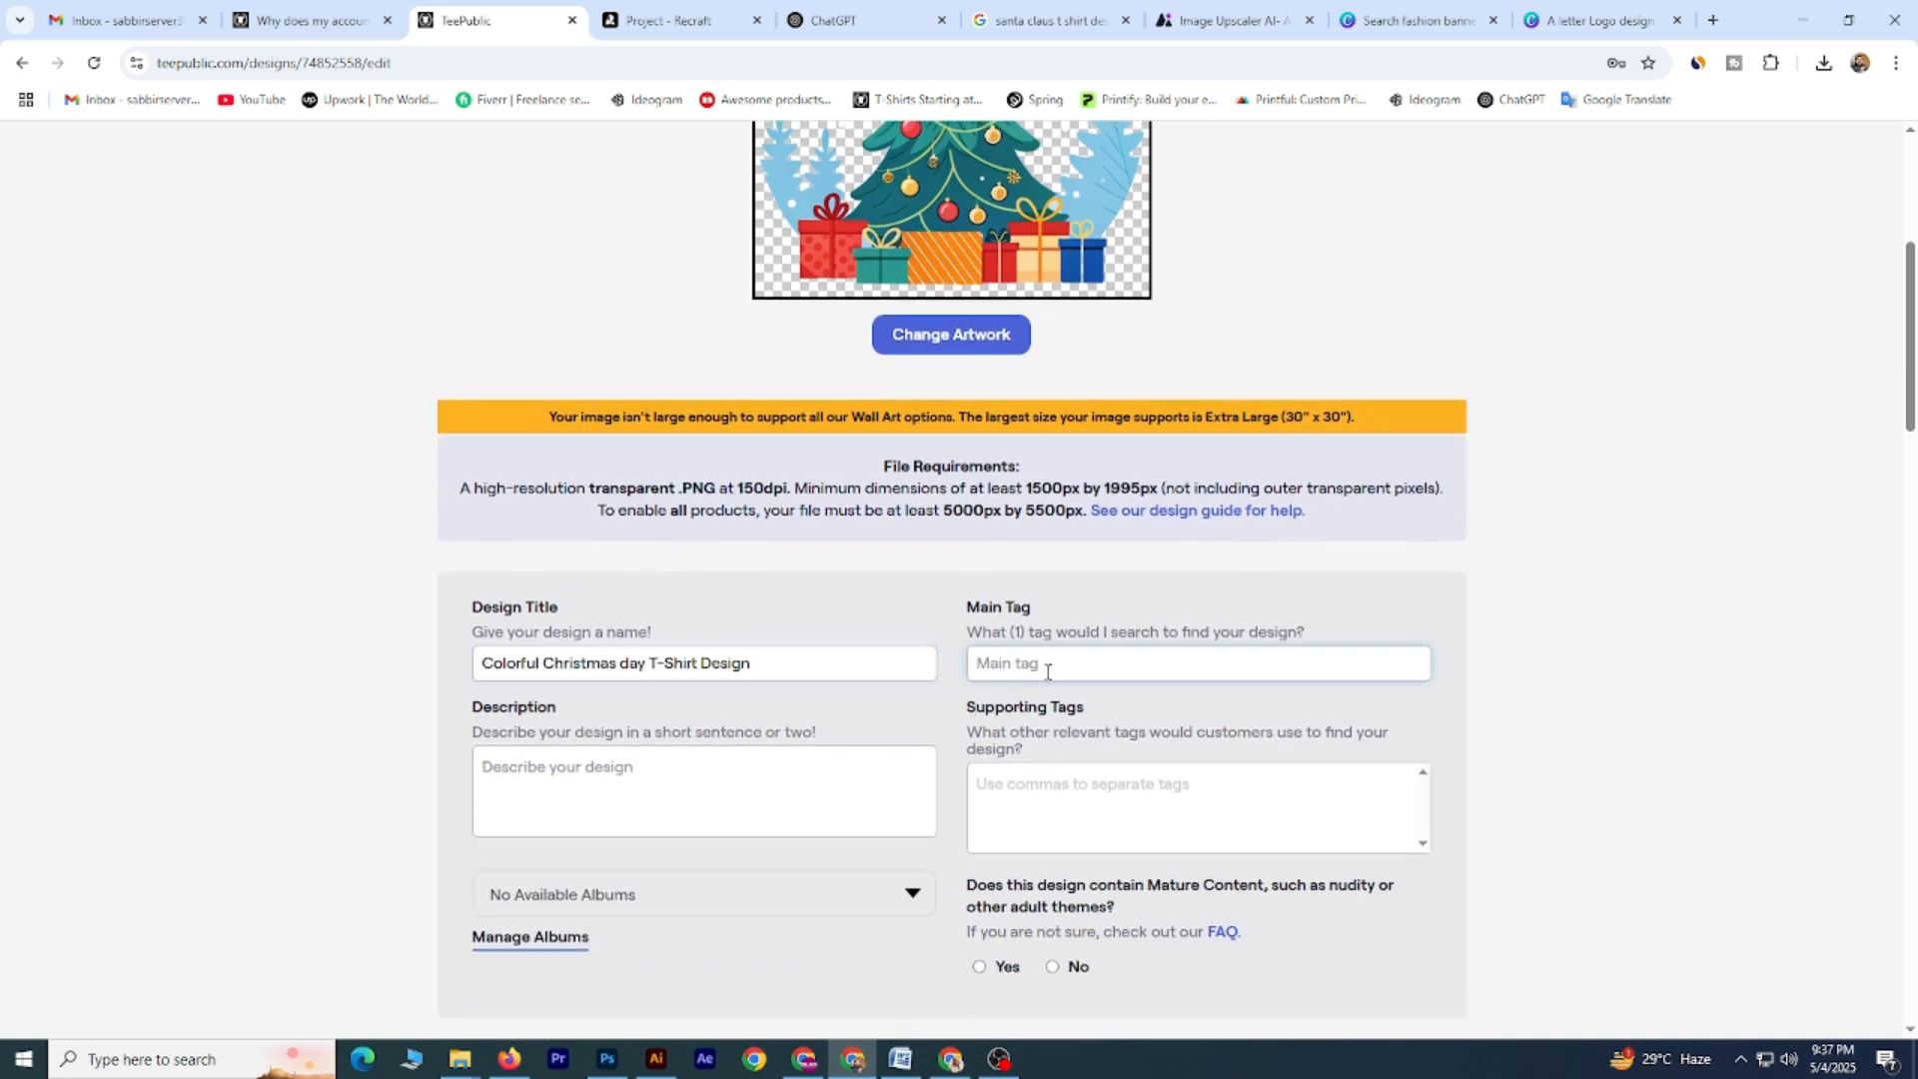
{"action": "left_click", "coordinate": [762, 663]}
{"action": "left_click_drag", "start_coordinate": [763, 664], "coordinate": [458, 672]}
{"action": "left_click", "coordinate": [505, 673]}
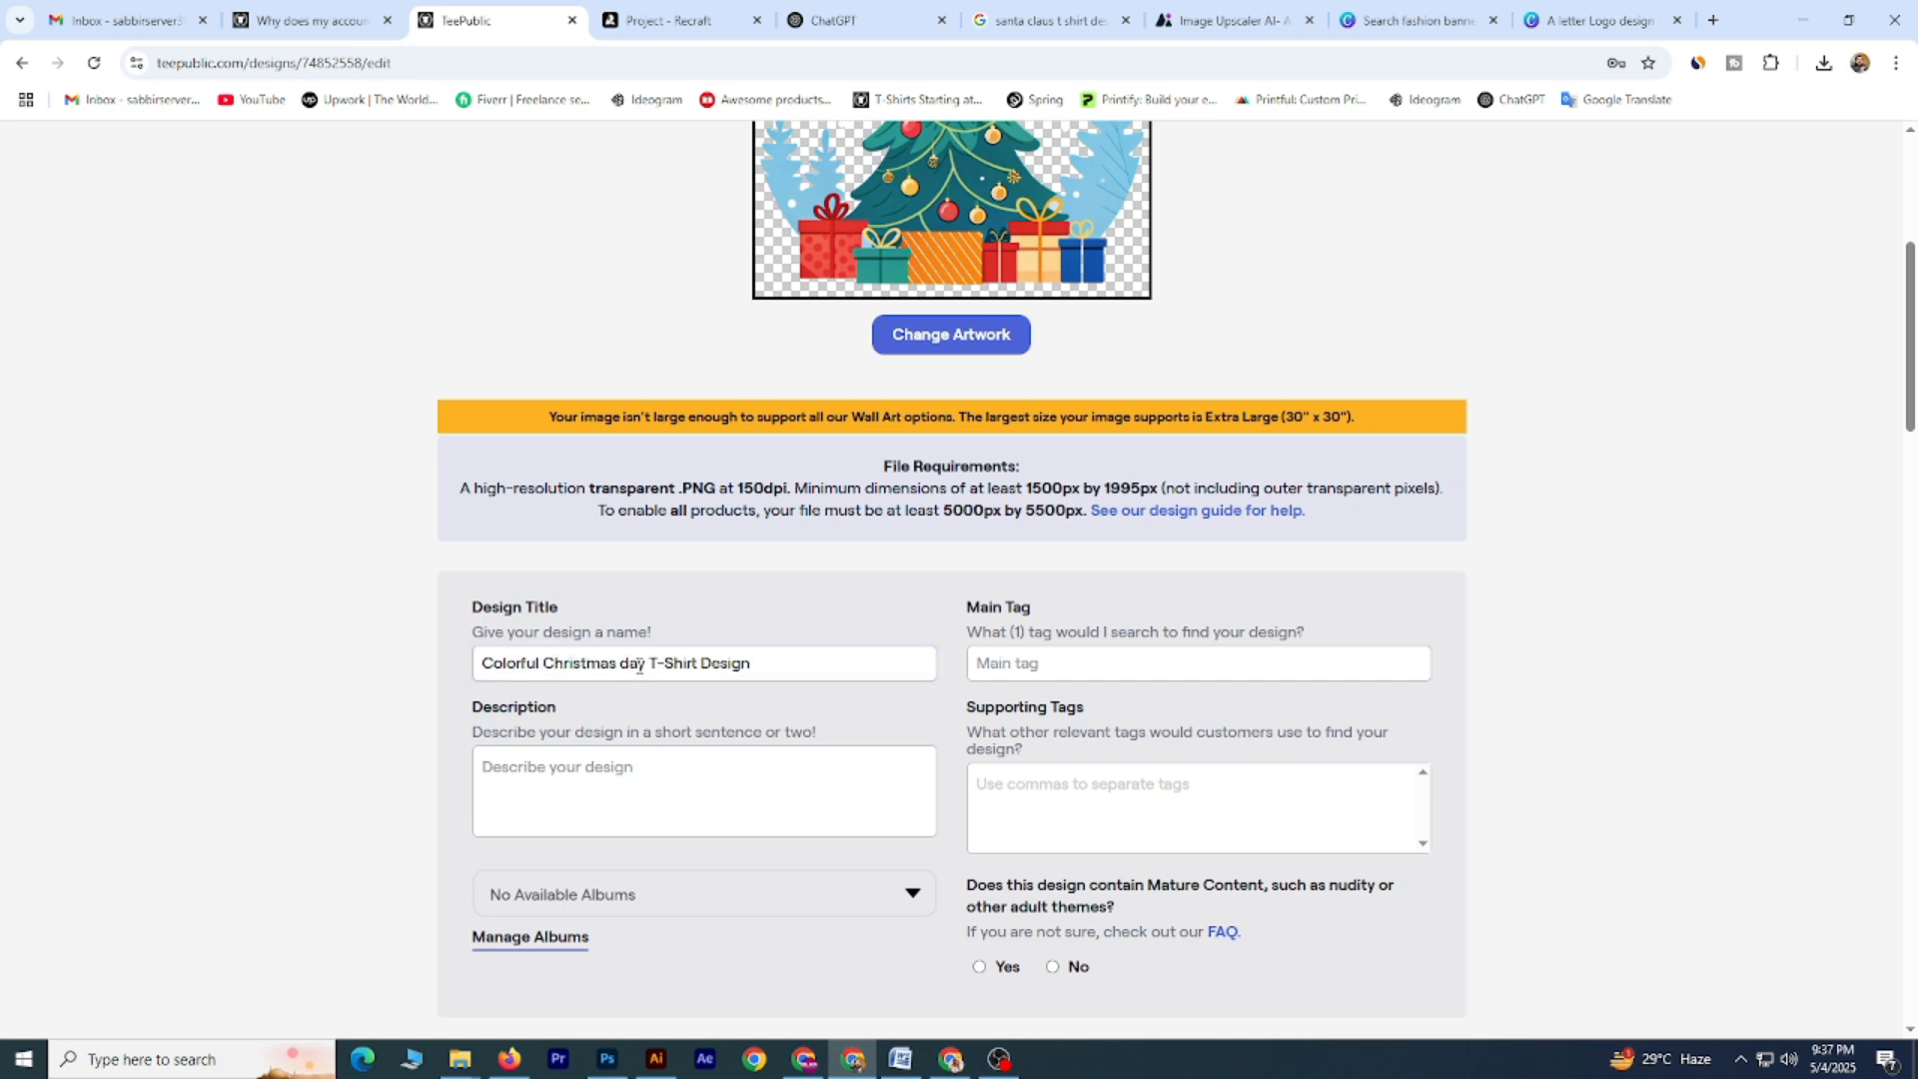
{"action": "left_click", "coordinate": [1040, 661]}
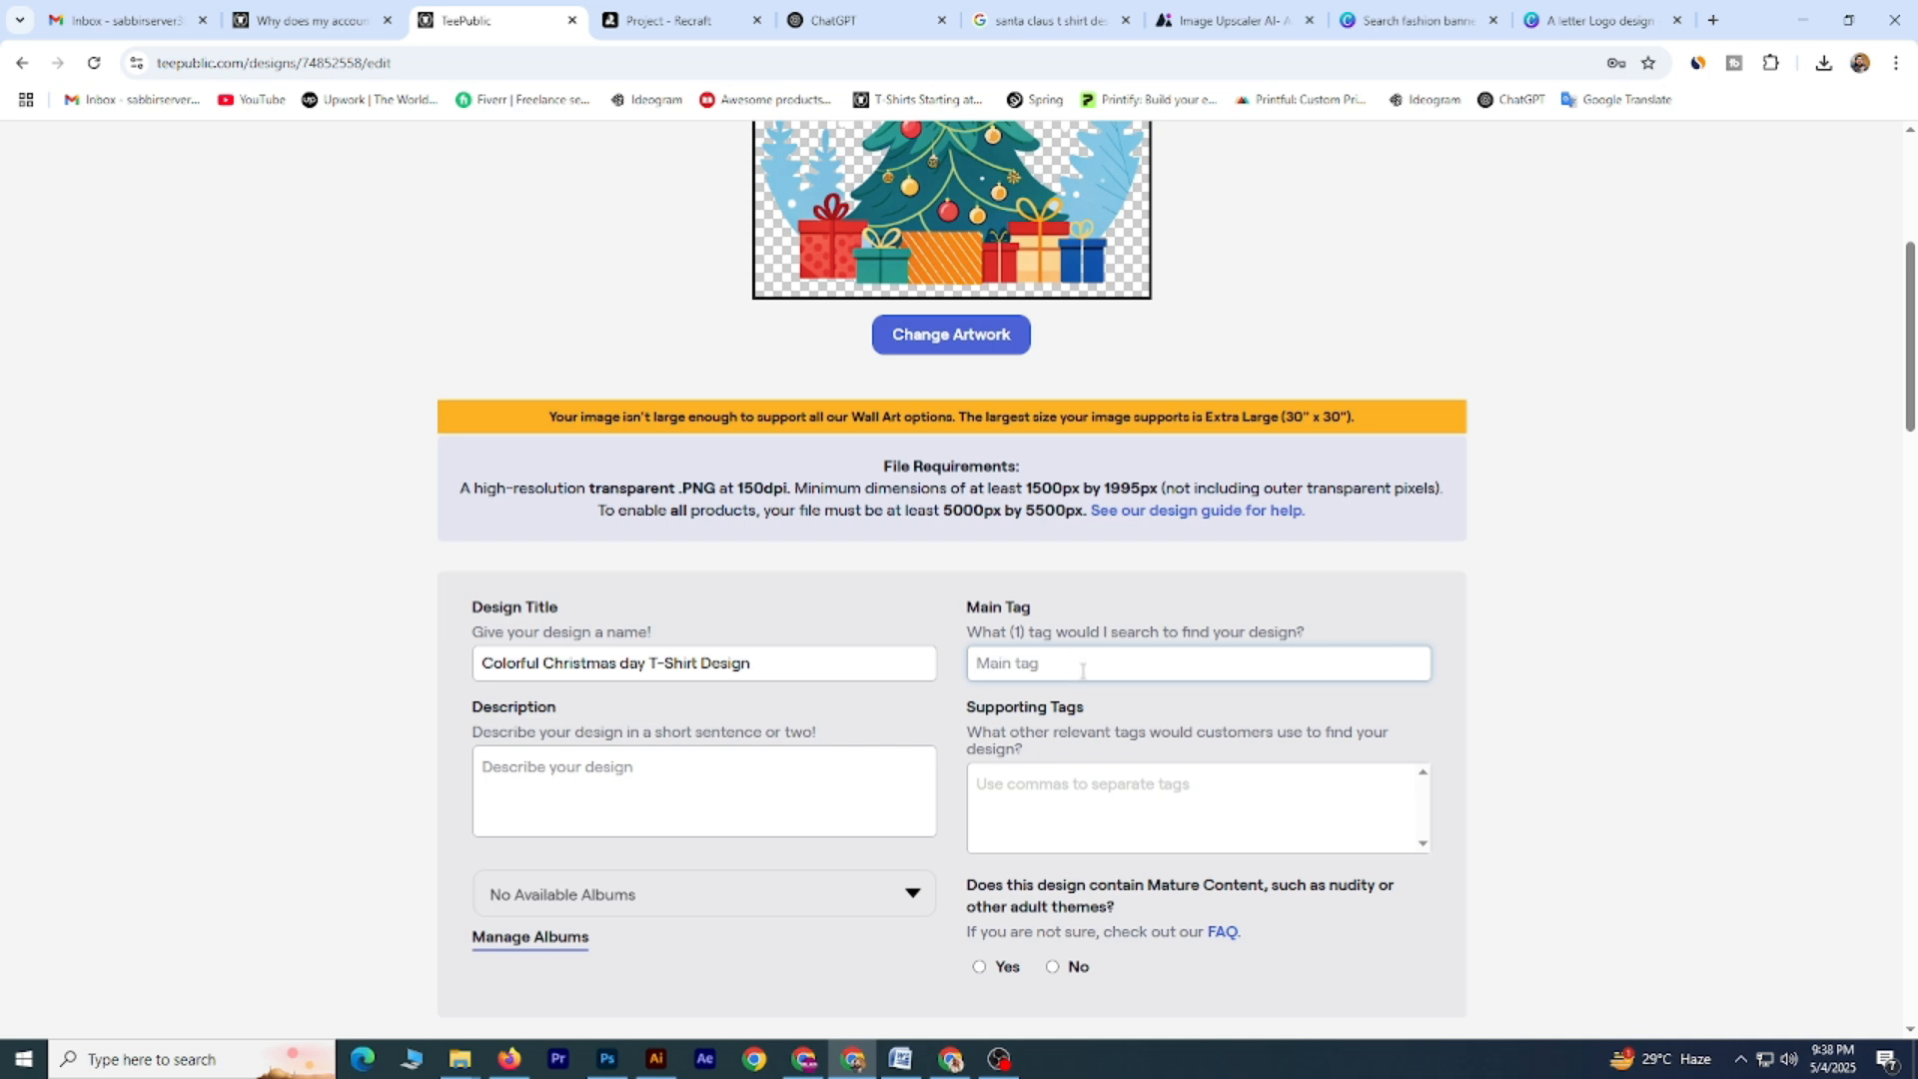
{"action": "type", "text": "T-shirt"}
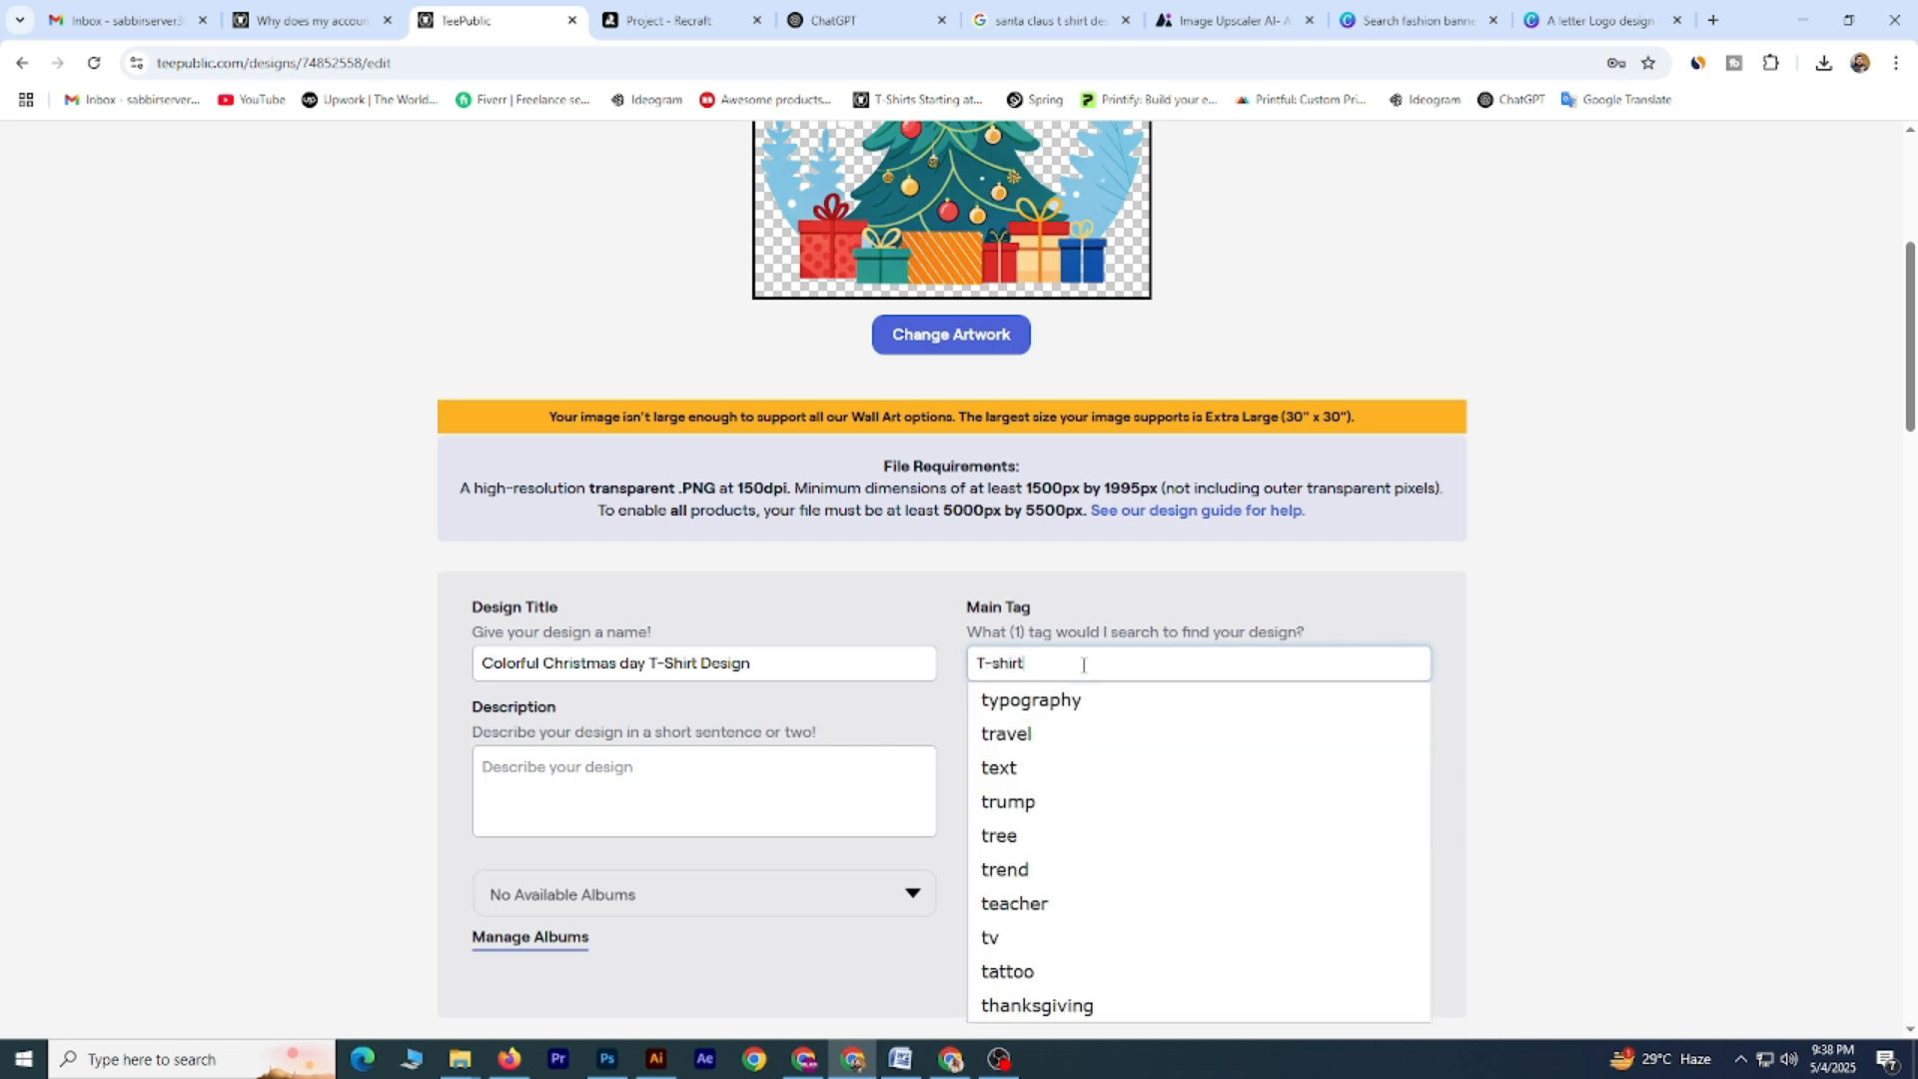
{"action": "left_click", "coordinate": [1071, 737]}
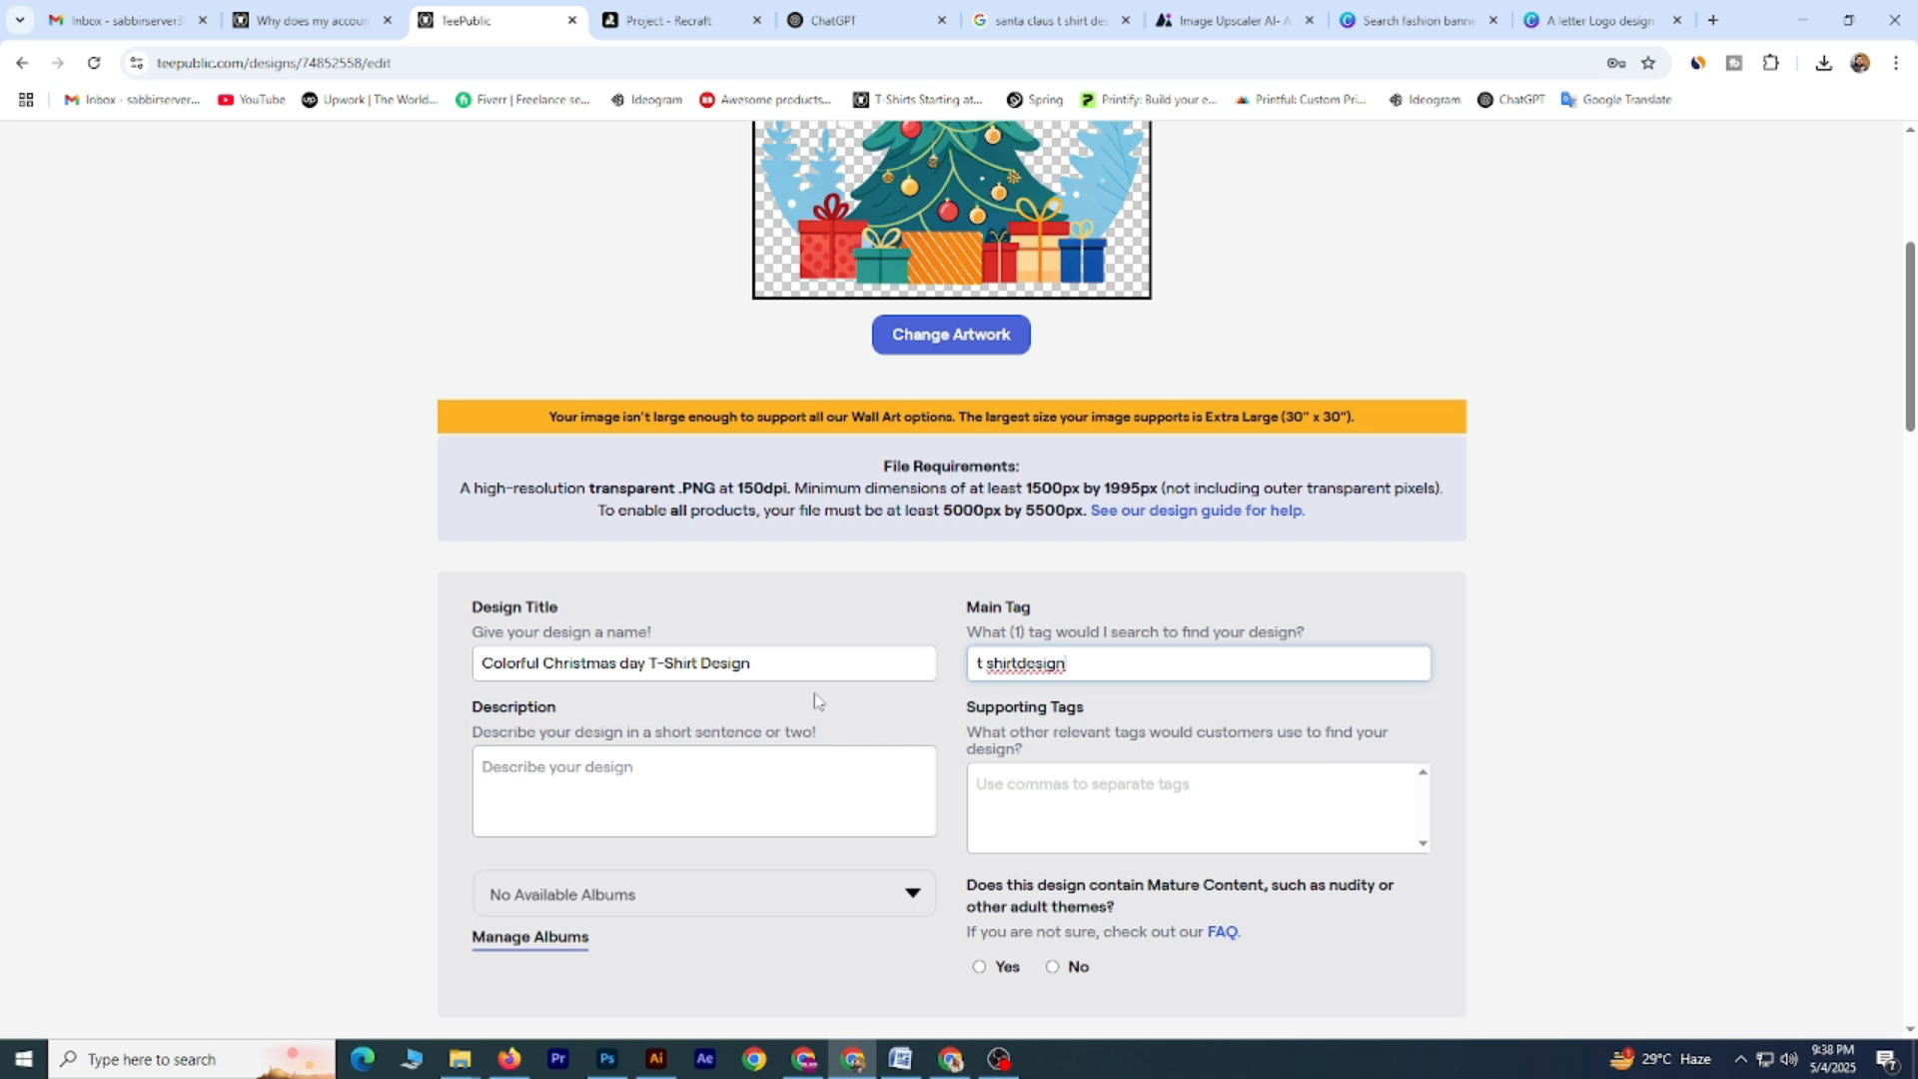
Copy the design title for reuse and check the empty Description and Supporting Tags fields.
{"action": "left_click_drag", "start_coordinate": [811, 677], "coordinate": [458, 680]}
{"action": "key", "text": "ctrl+c"}
{"action": "left_click", "coordinate": [712, 592]}
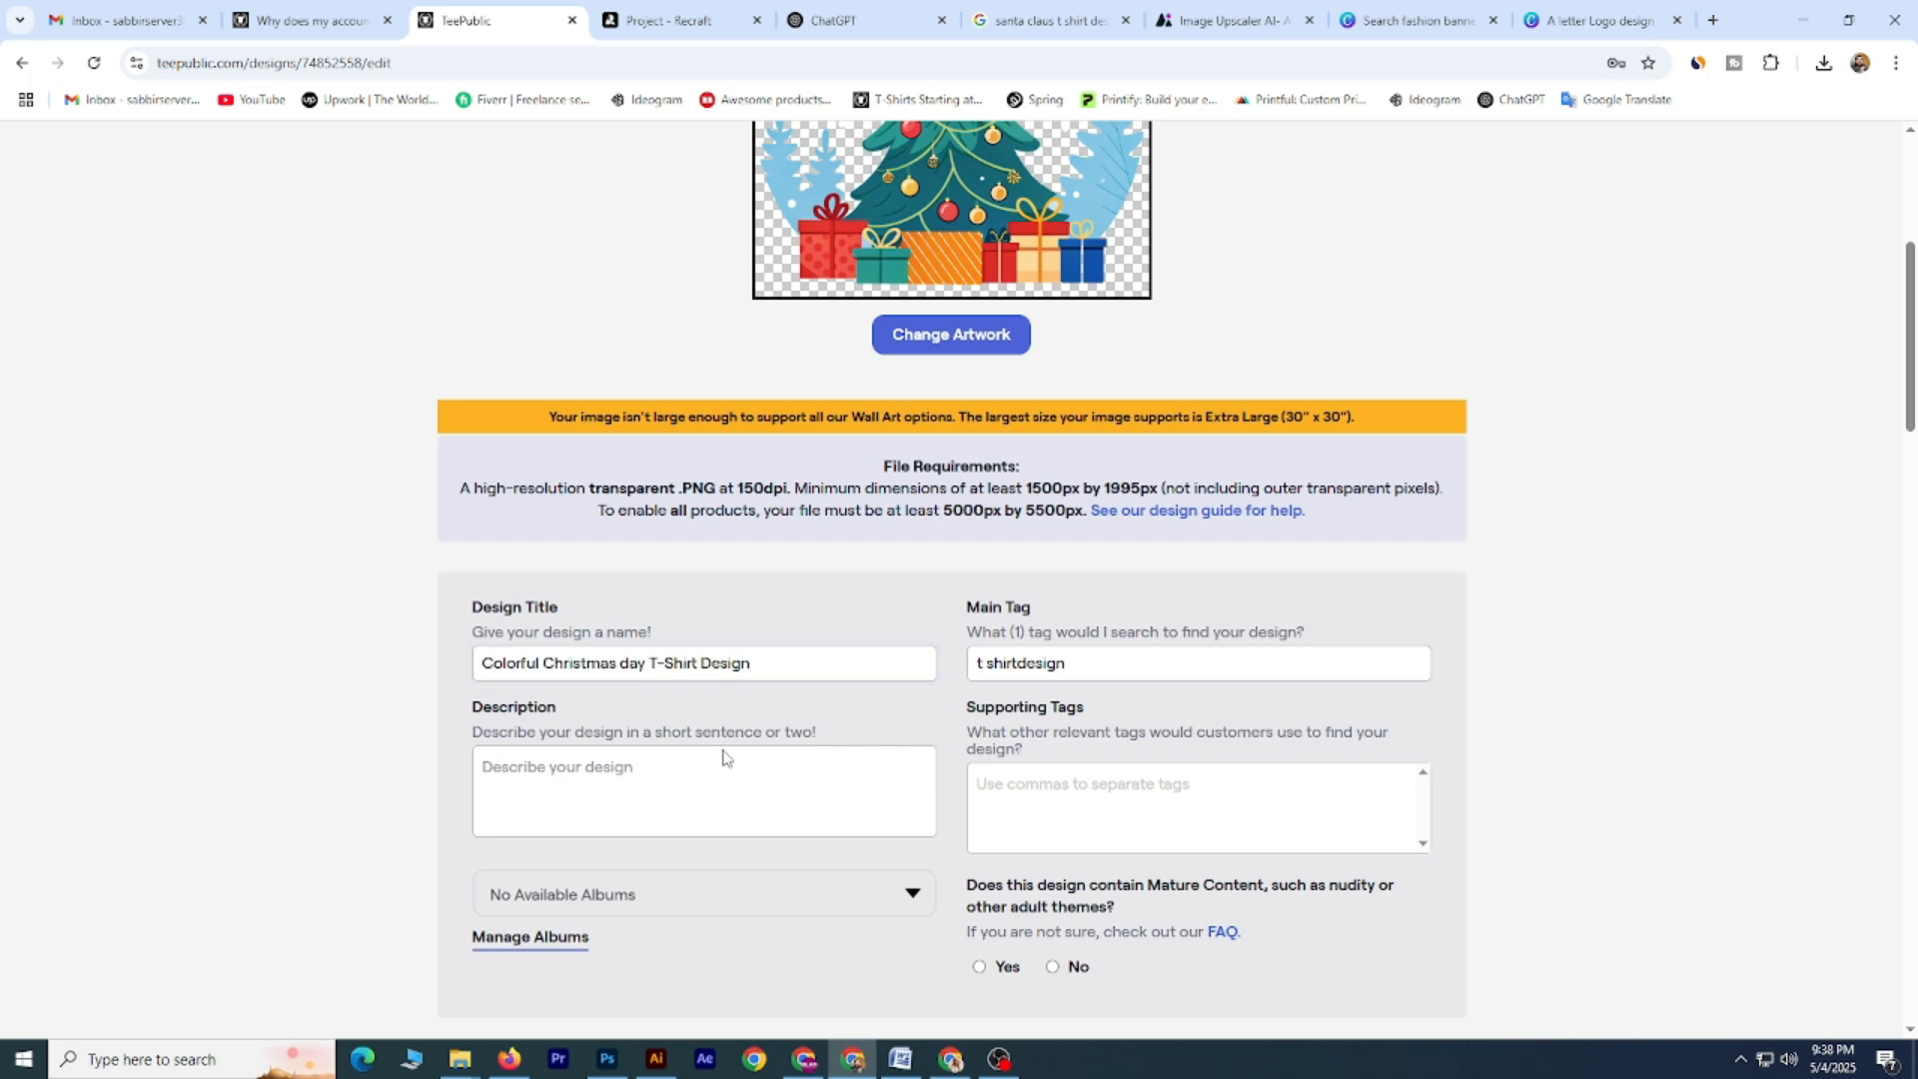
{"action": "left_click_drag", "start_coordinate": [469, 712], "coordinate": [577, 712]}
{"action": "left_click", "coordinate": [716, 786]}
{"action": "left_click_drag", "start_coordinate": [957, 712], "coordinate": [1092, 709]}
{"action": "left_click", "coordinate": [1089, 710]}
Switch to ChatGPT and request a description for the title "Colorful Christmas day T-Shirt Design" for the TeePublic POD marketplace.
{"action": "left_click", "coordinate": [840, 20]}
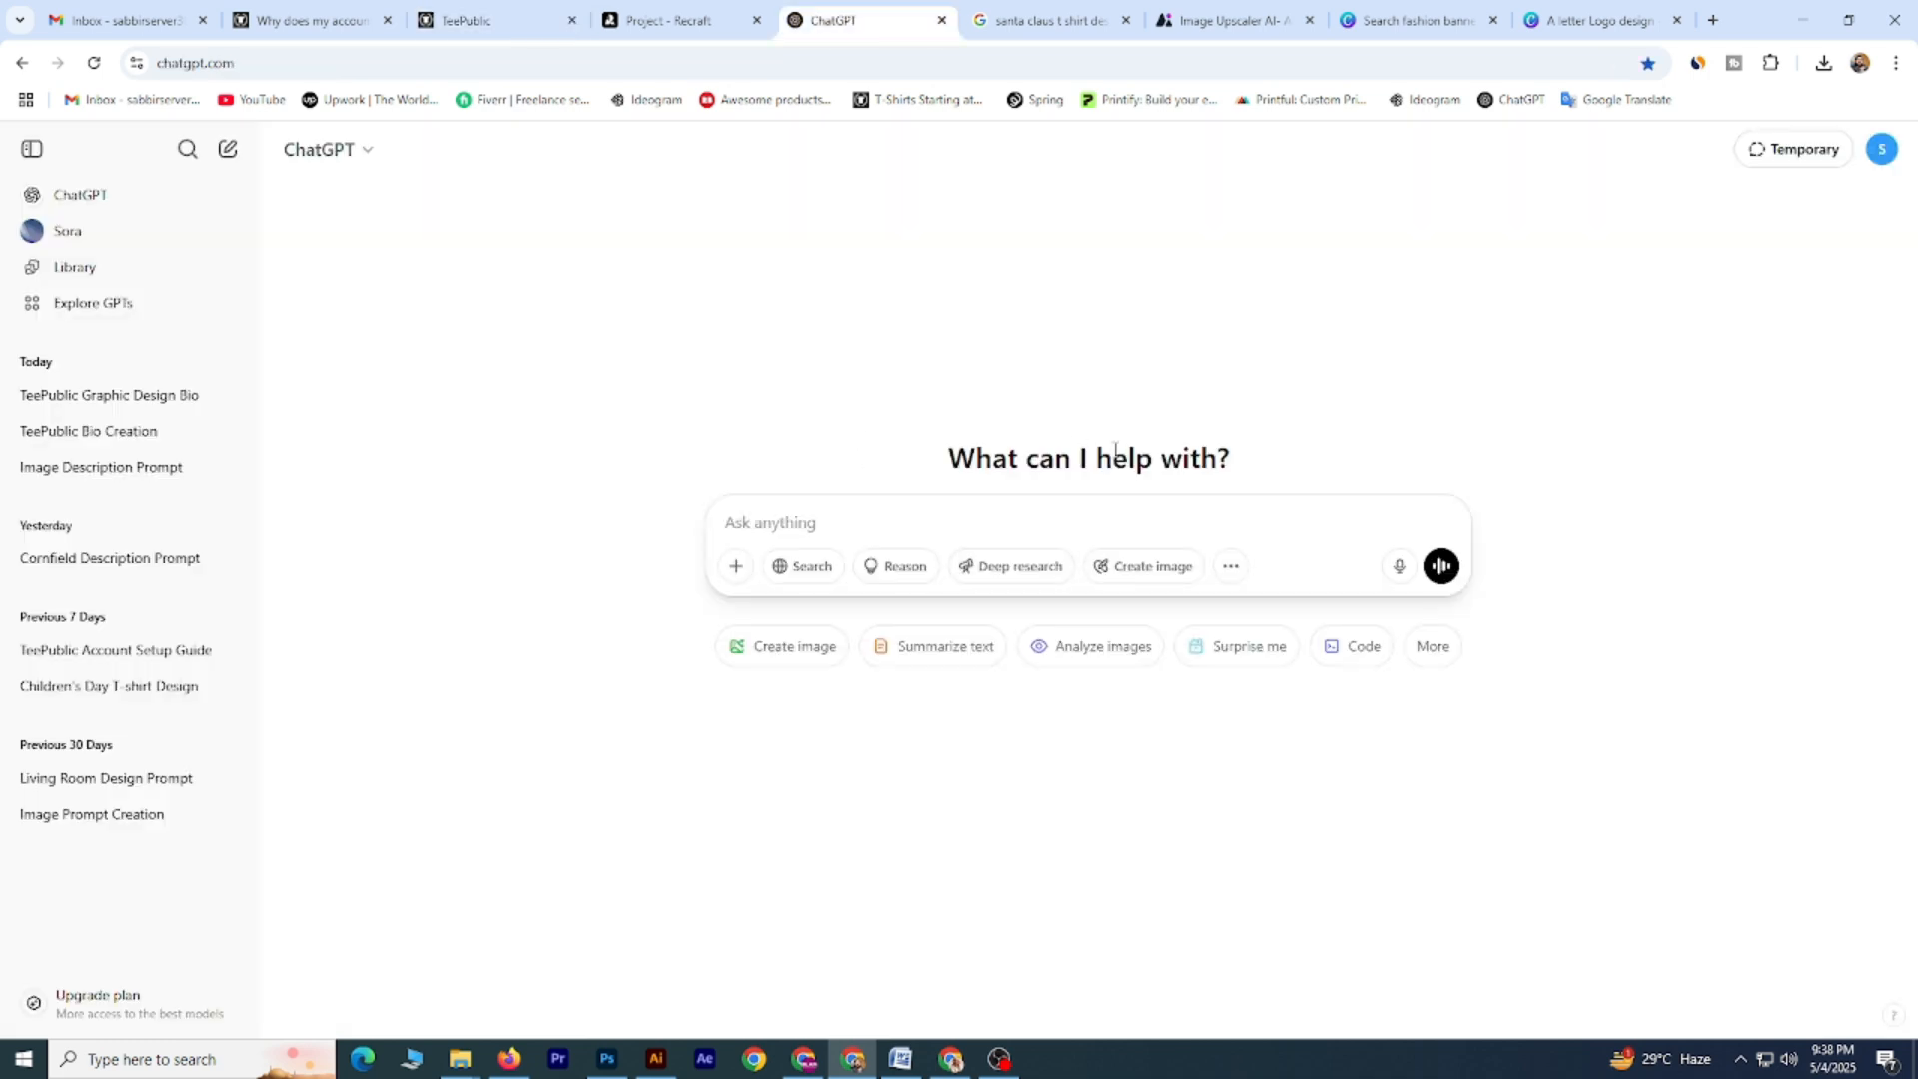
{"action": "type", "text": "Create a description this titlt"}
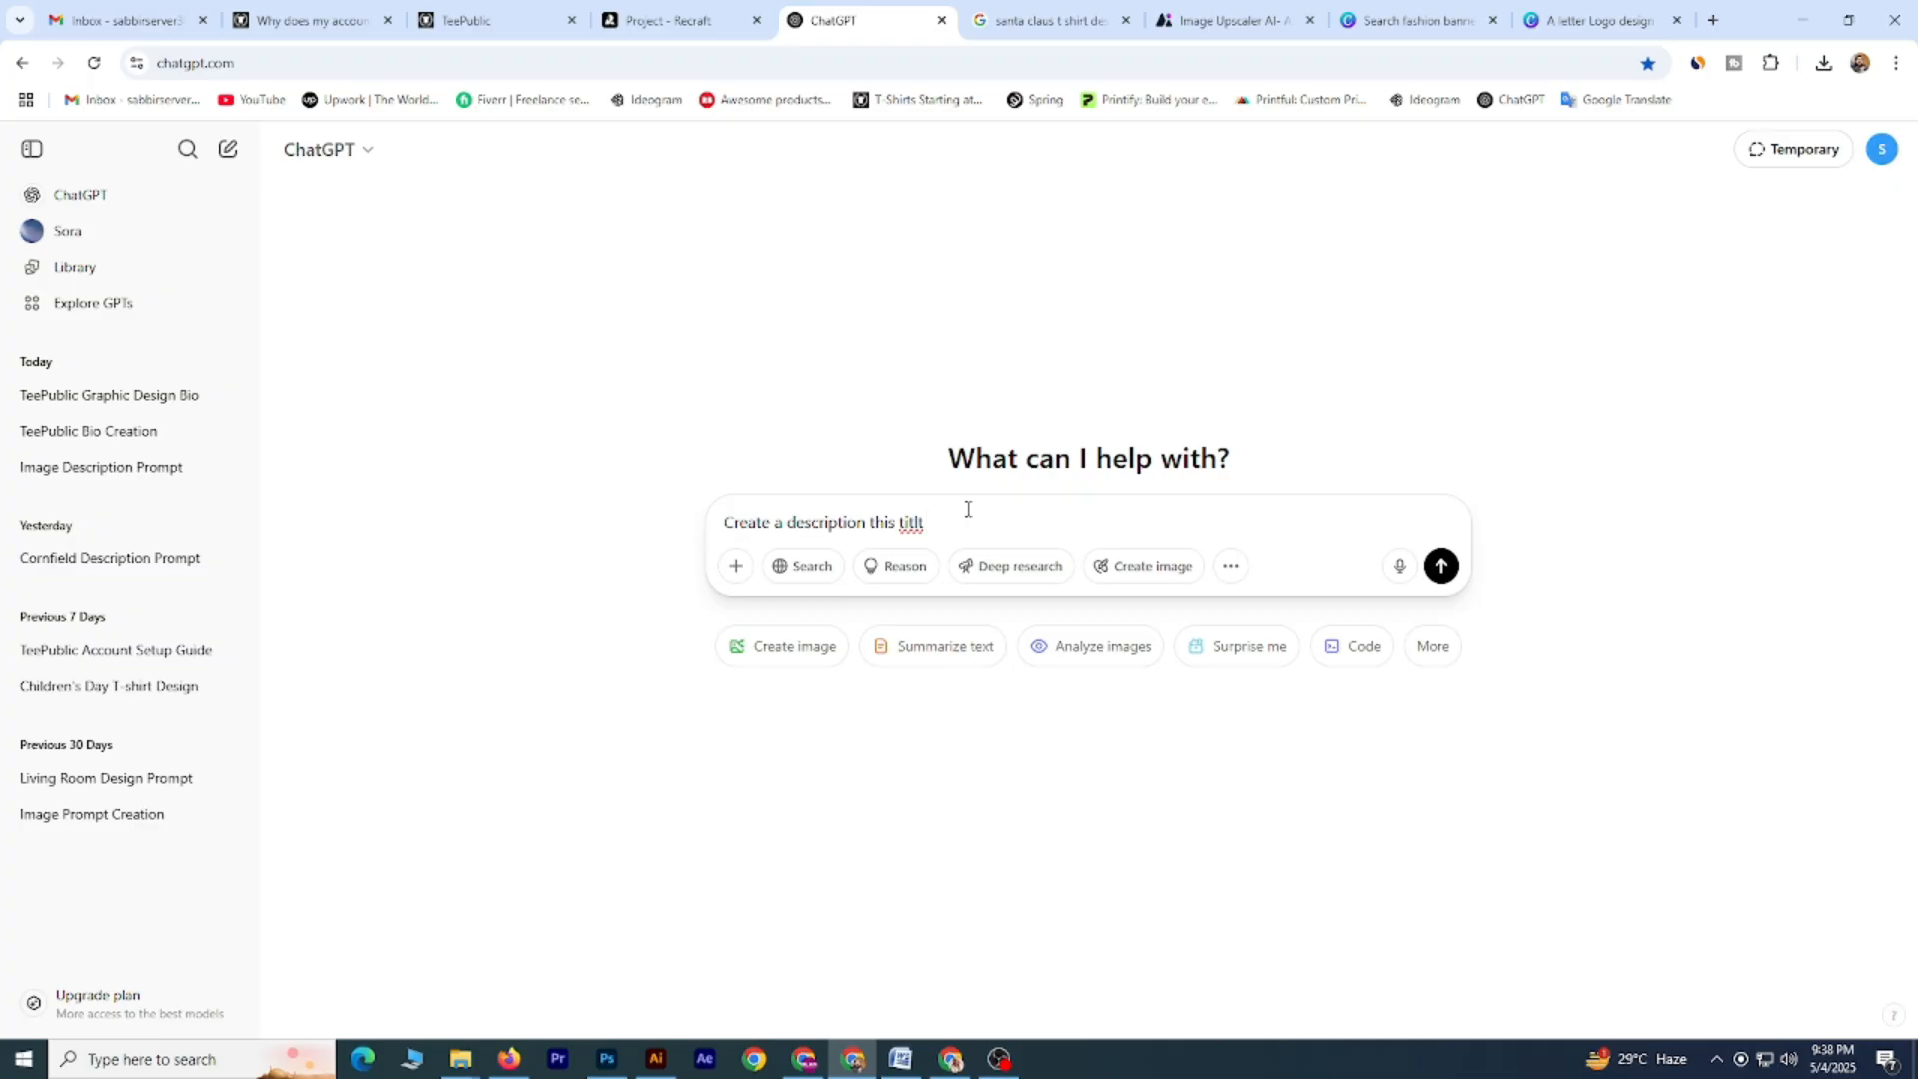
{"action": "type", "text": " \""}
{"action": "key", "text": "ctrl+v"}
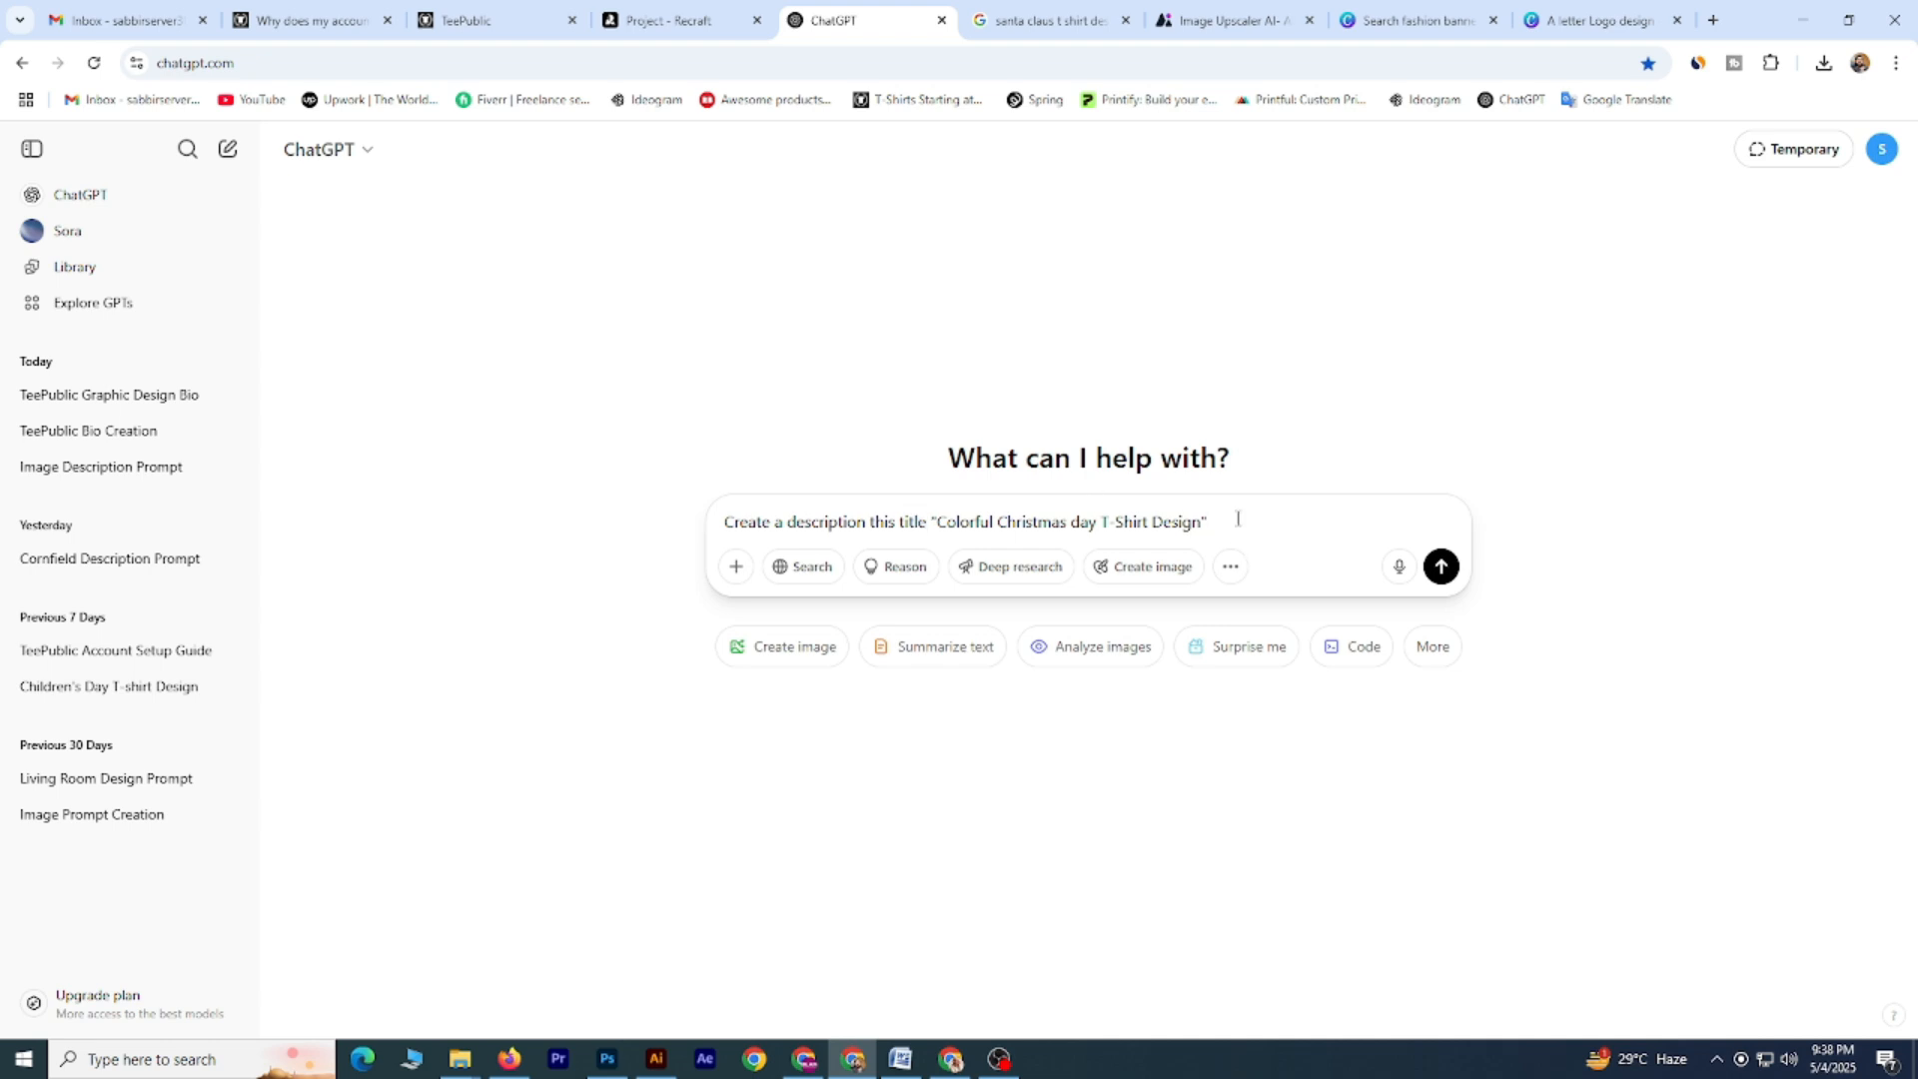
{"action": "type", "text": "fo"}
{"action": "type", "text": "r TeePublic POD marketplace"}
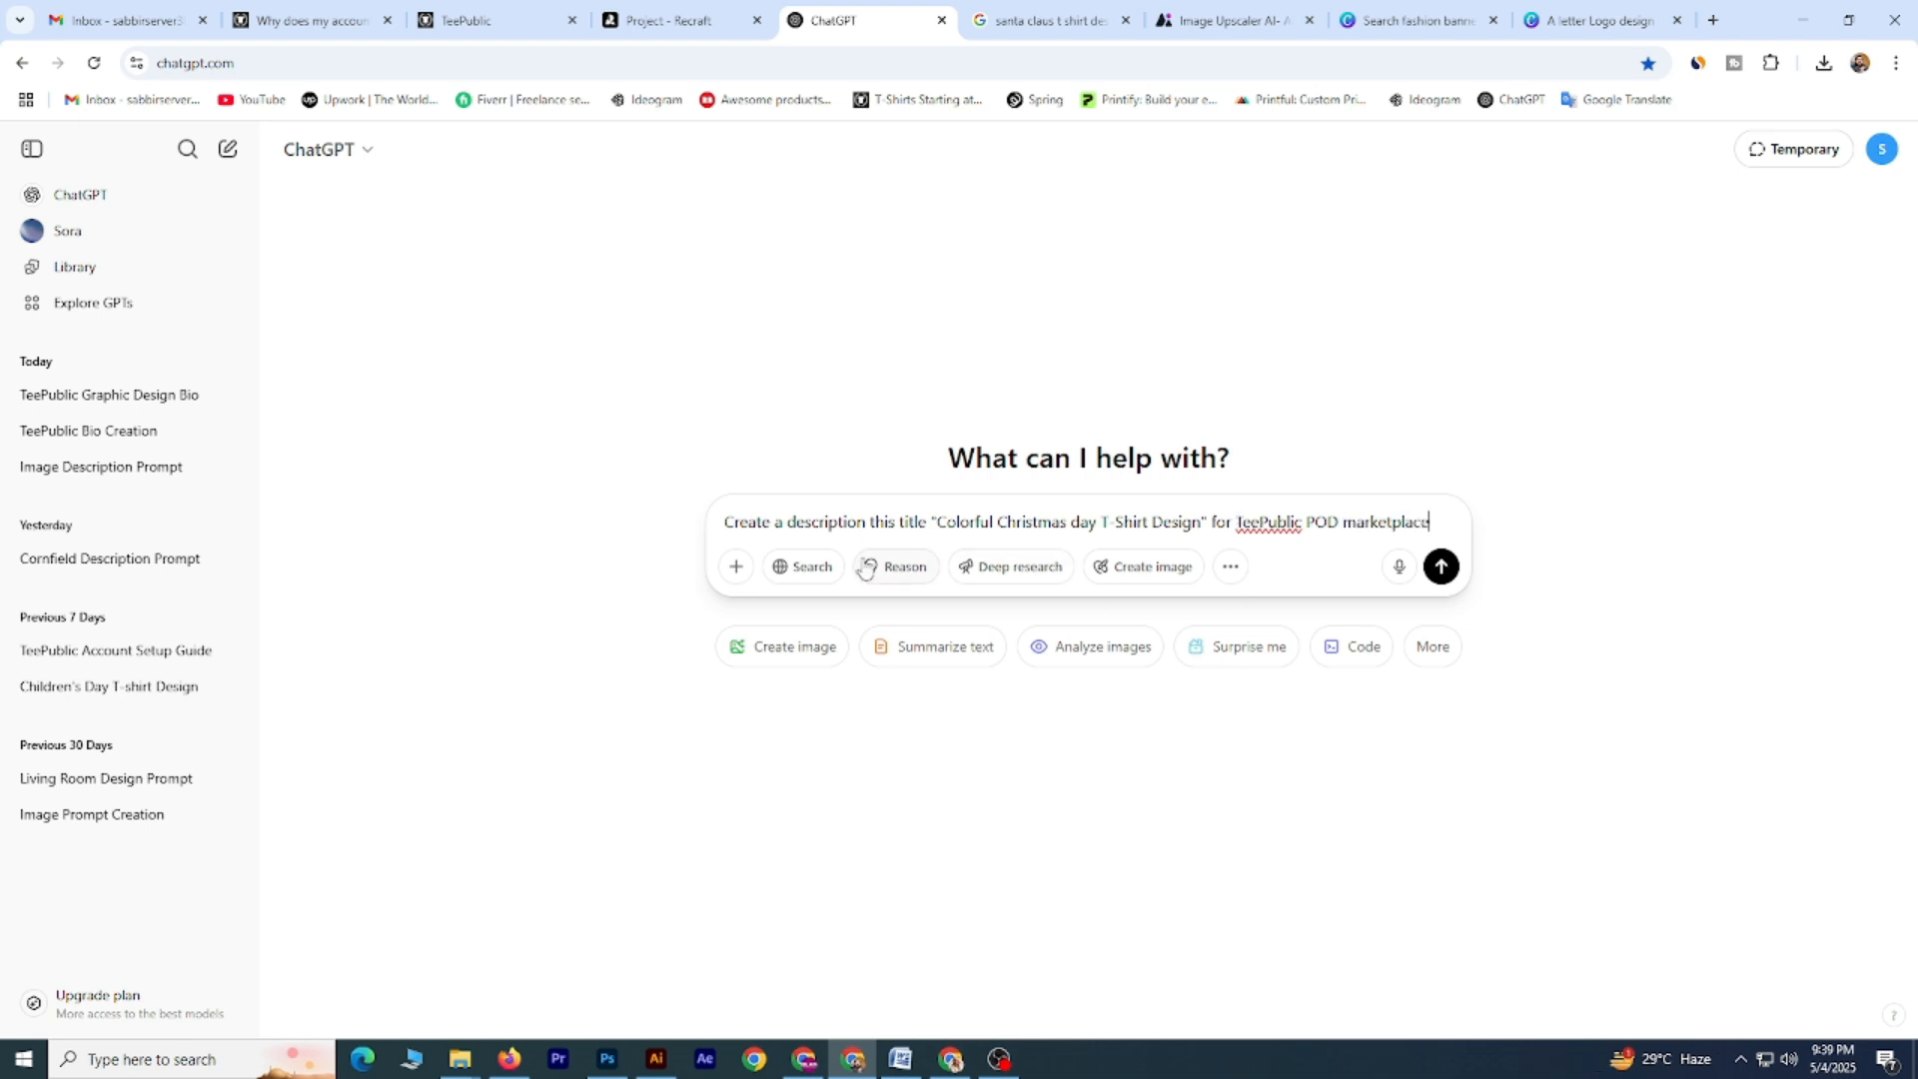
{"action": "left_click_drag", "start_coordinate": [725, 522], "coordinate": [1452, 510]}
{"action": "left_click", "coordinate": [1312, 522]}
{"action": "left_click_drag", "start_coordinate": [1238, 522], "coordinate": [1446, 520]}
{"action": "left_click", "coordinate": [1340, 524]}
{"action": "left_click", "coordinate": [1441, 566]}
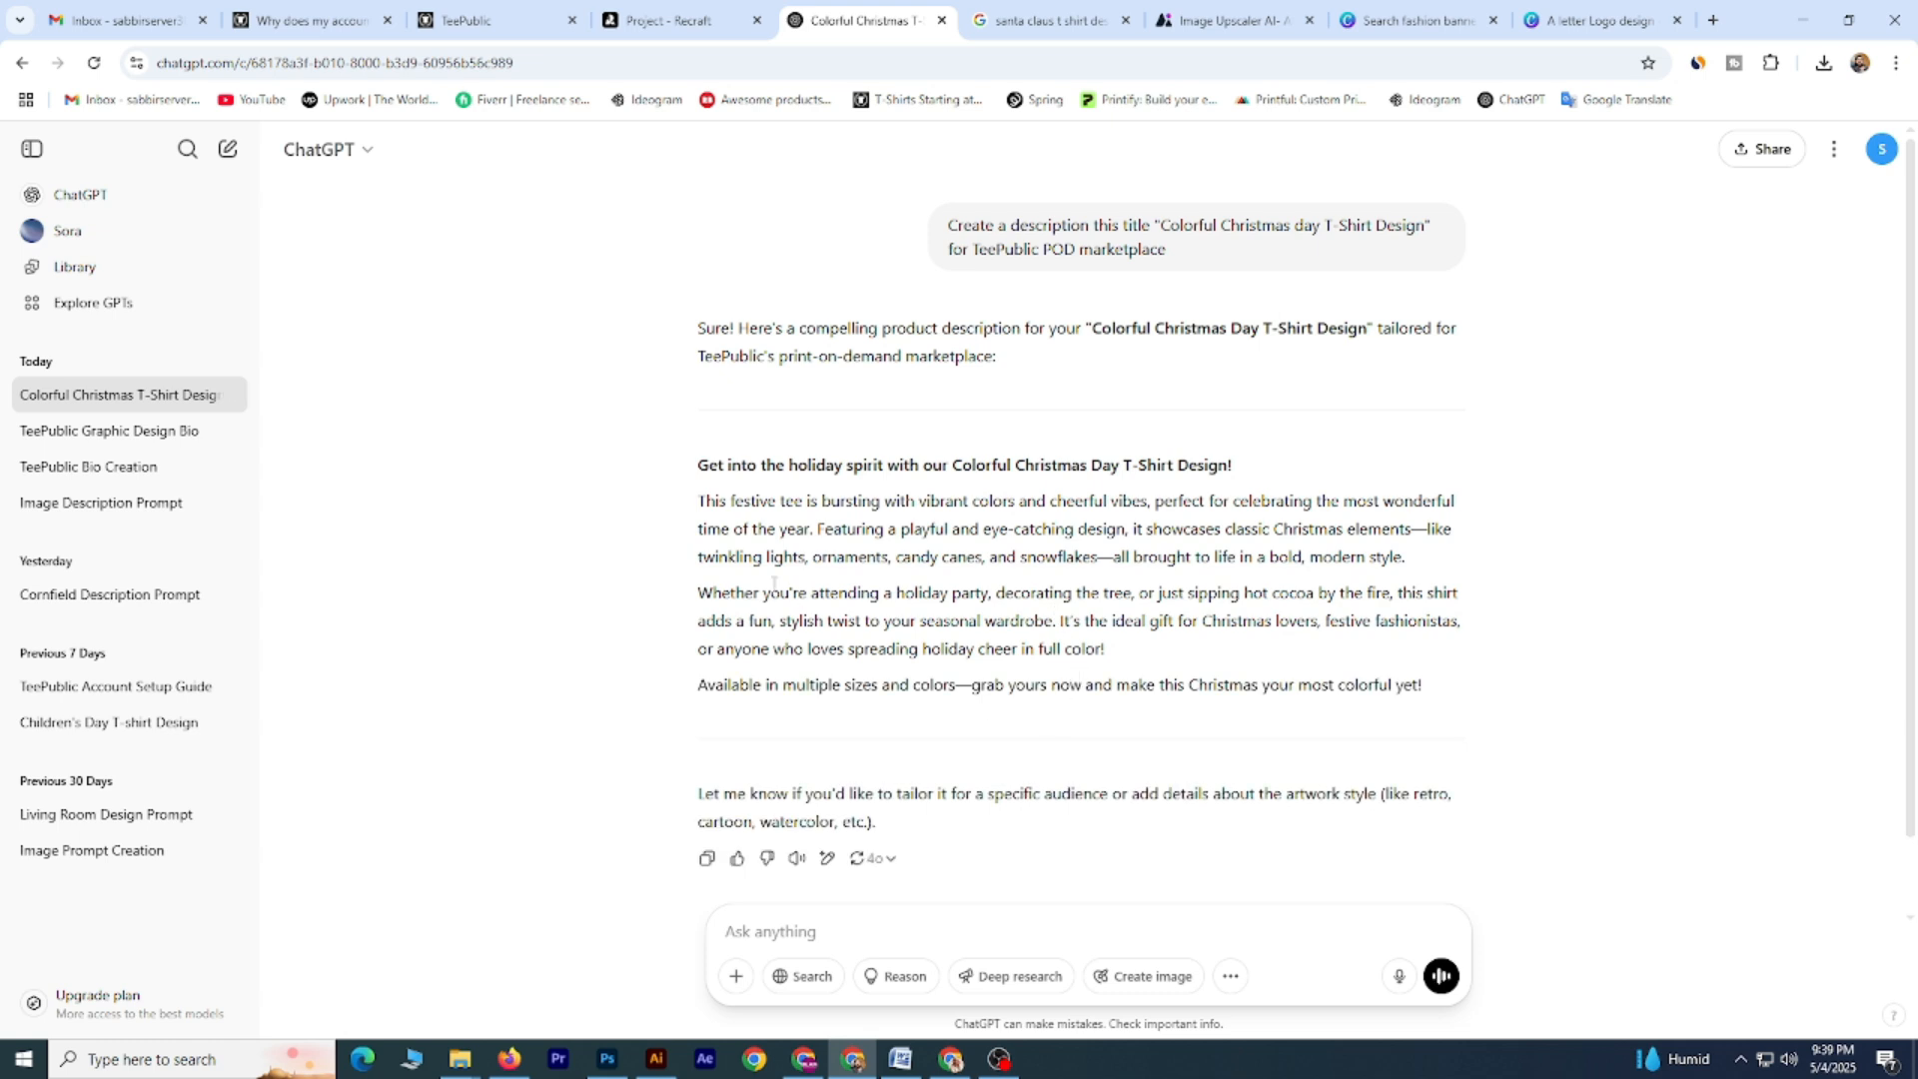
Copy the two main paragraphs of the generated description into the TeePublic design's Description.
{"action": "left_click_drag", "start_coordinate": [702, 503], "coordinate": [1109, 650]}
{"action": "right_click", "coordinate": [1010, 543]}
{"action": "left_click", "coordinate": [1049, 560]}
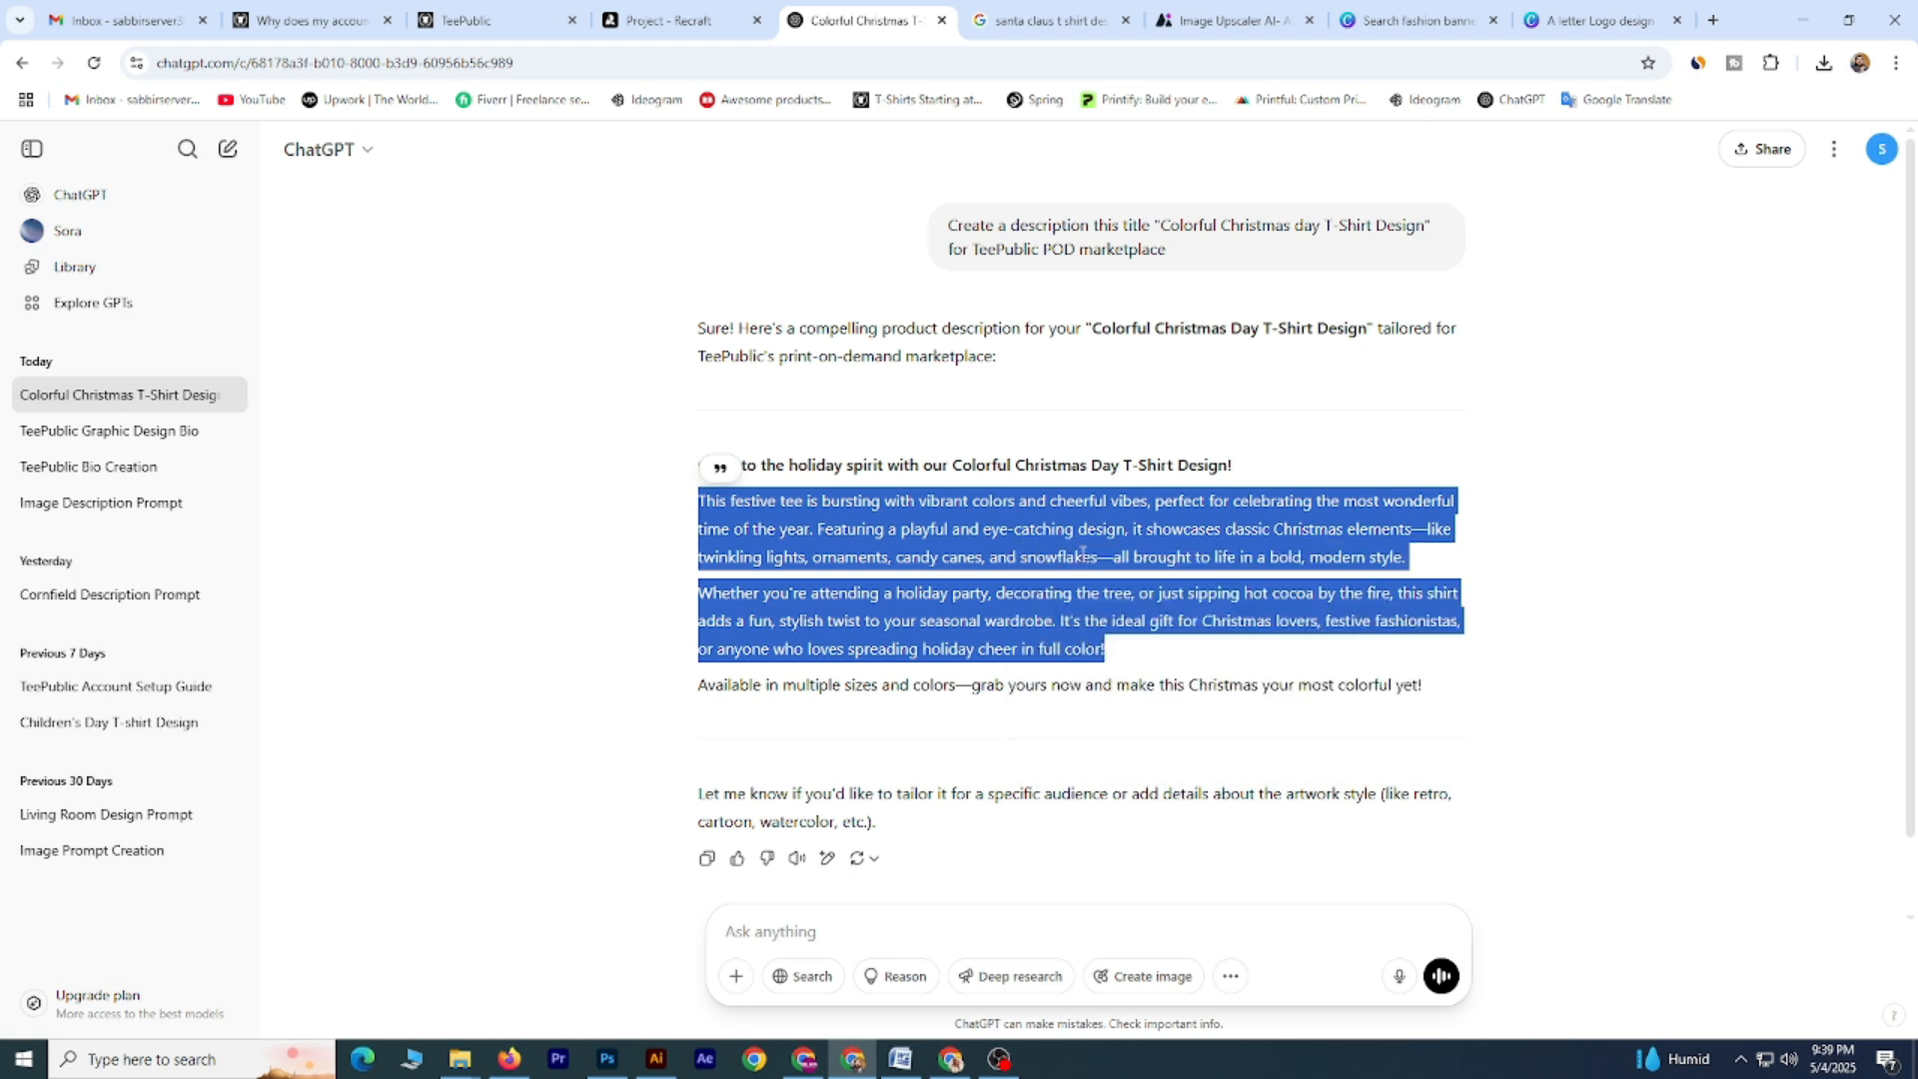
{"action": "left_click", "coordinate": [447, 12]}
{"action": "right_click", "coordinate": [623, 764]}
{"action": "left_click", "coordinate": [674, 545]}
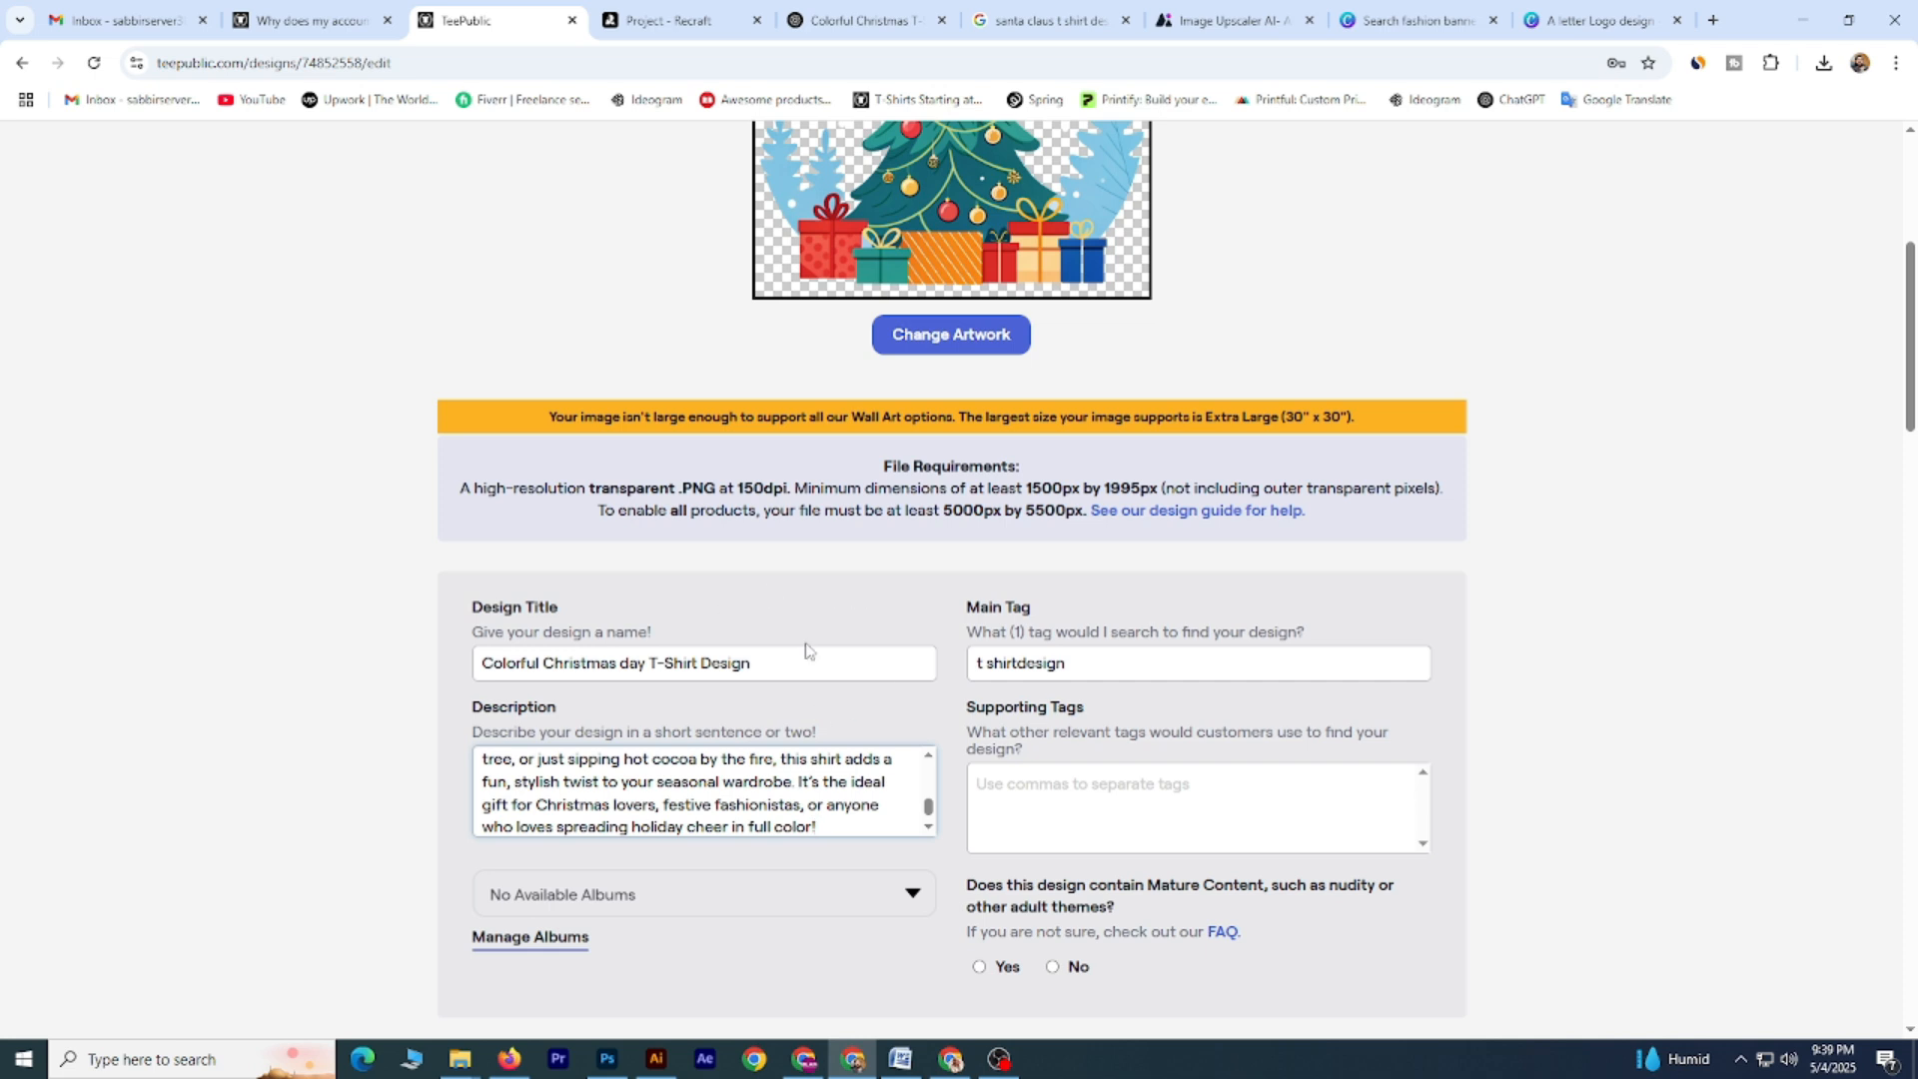
Add the suggested supporting tags "t shirtfor men", "t shirtfor women" and "t shirtart".
{"action": "left_click", "coordinate": [1029, 785]}
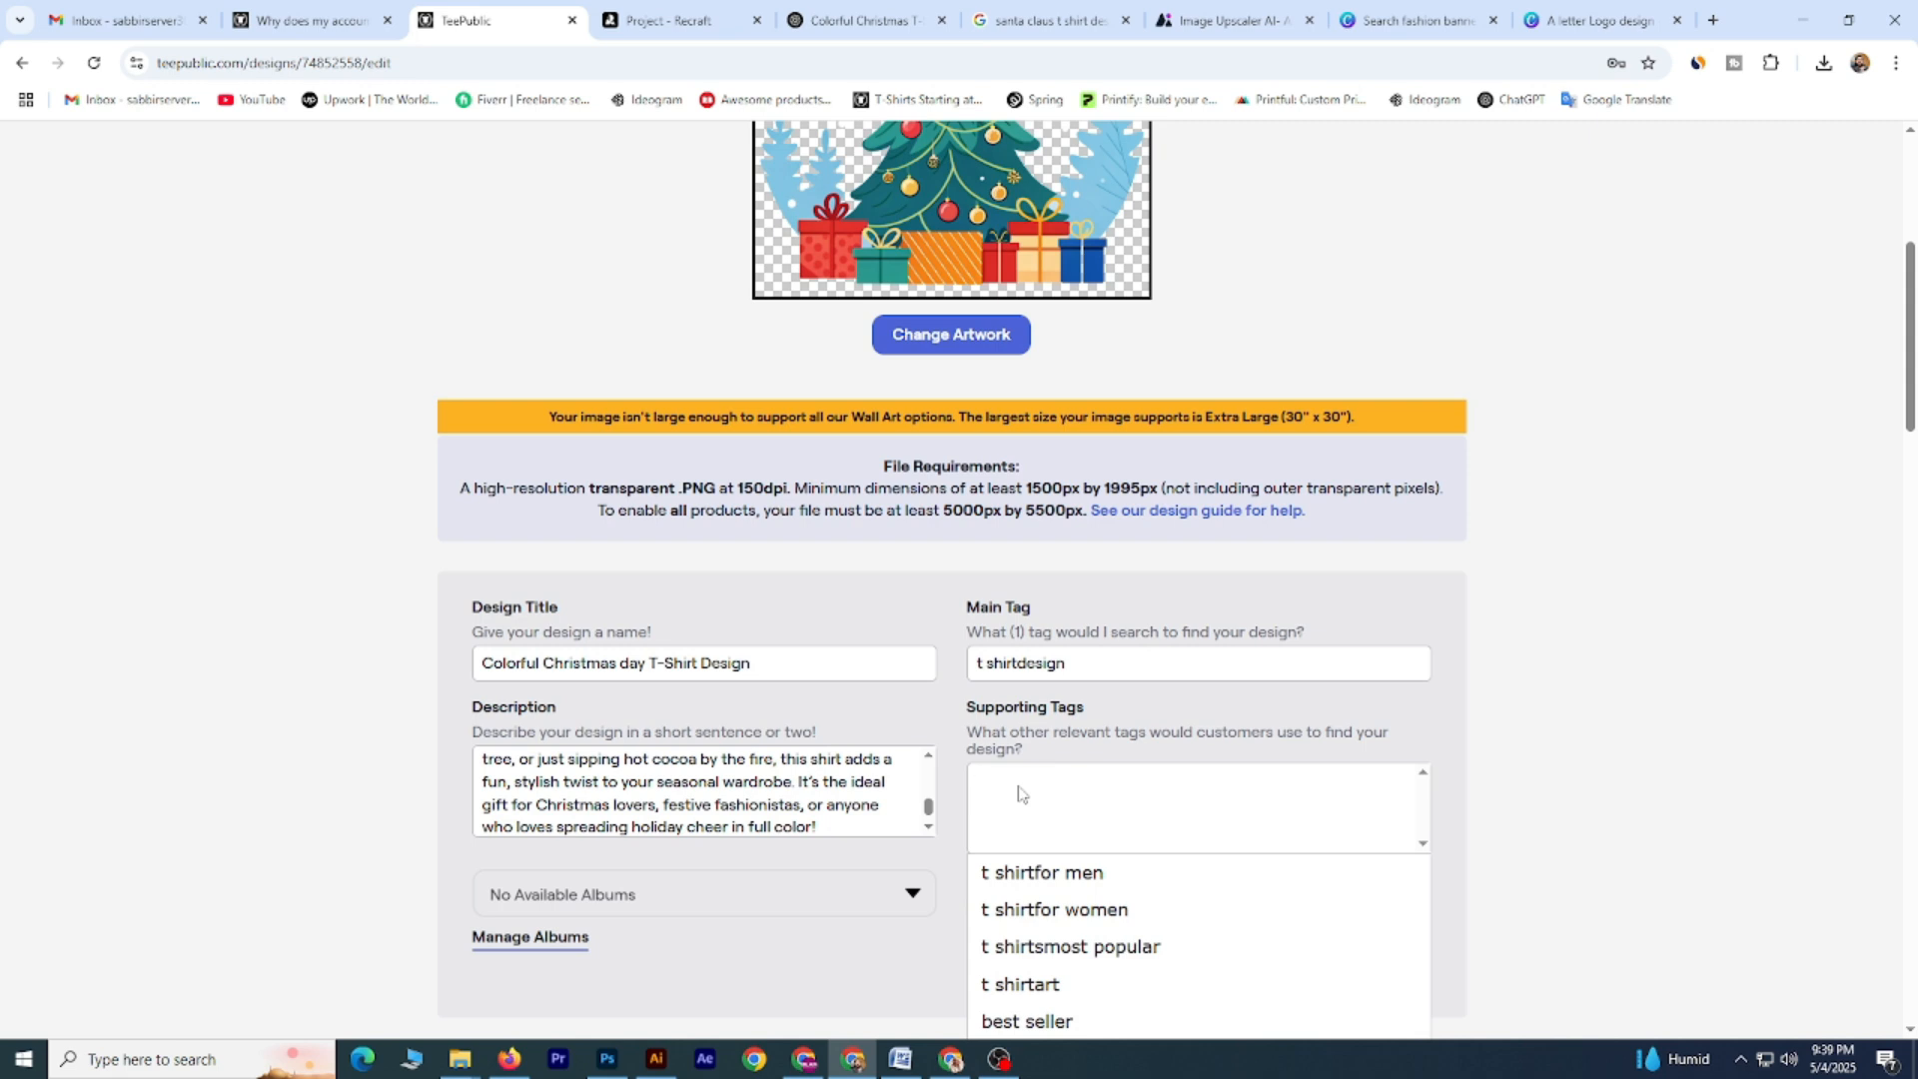
{"action": "left_click", "coordinate": [1068, 876]}
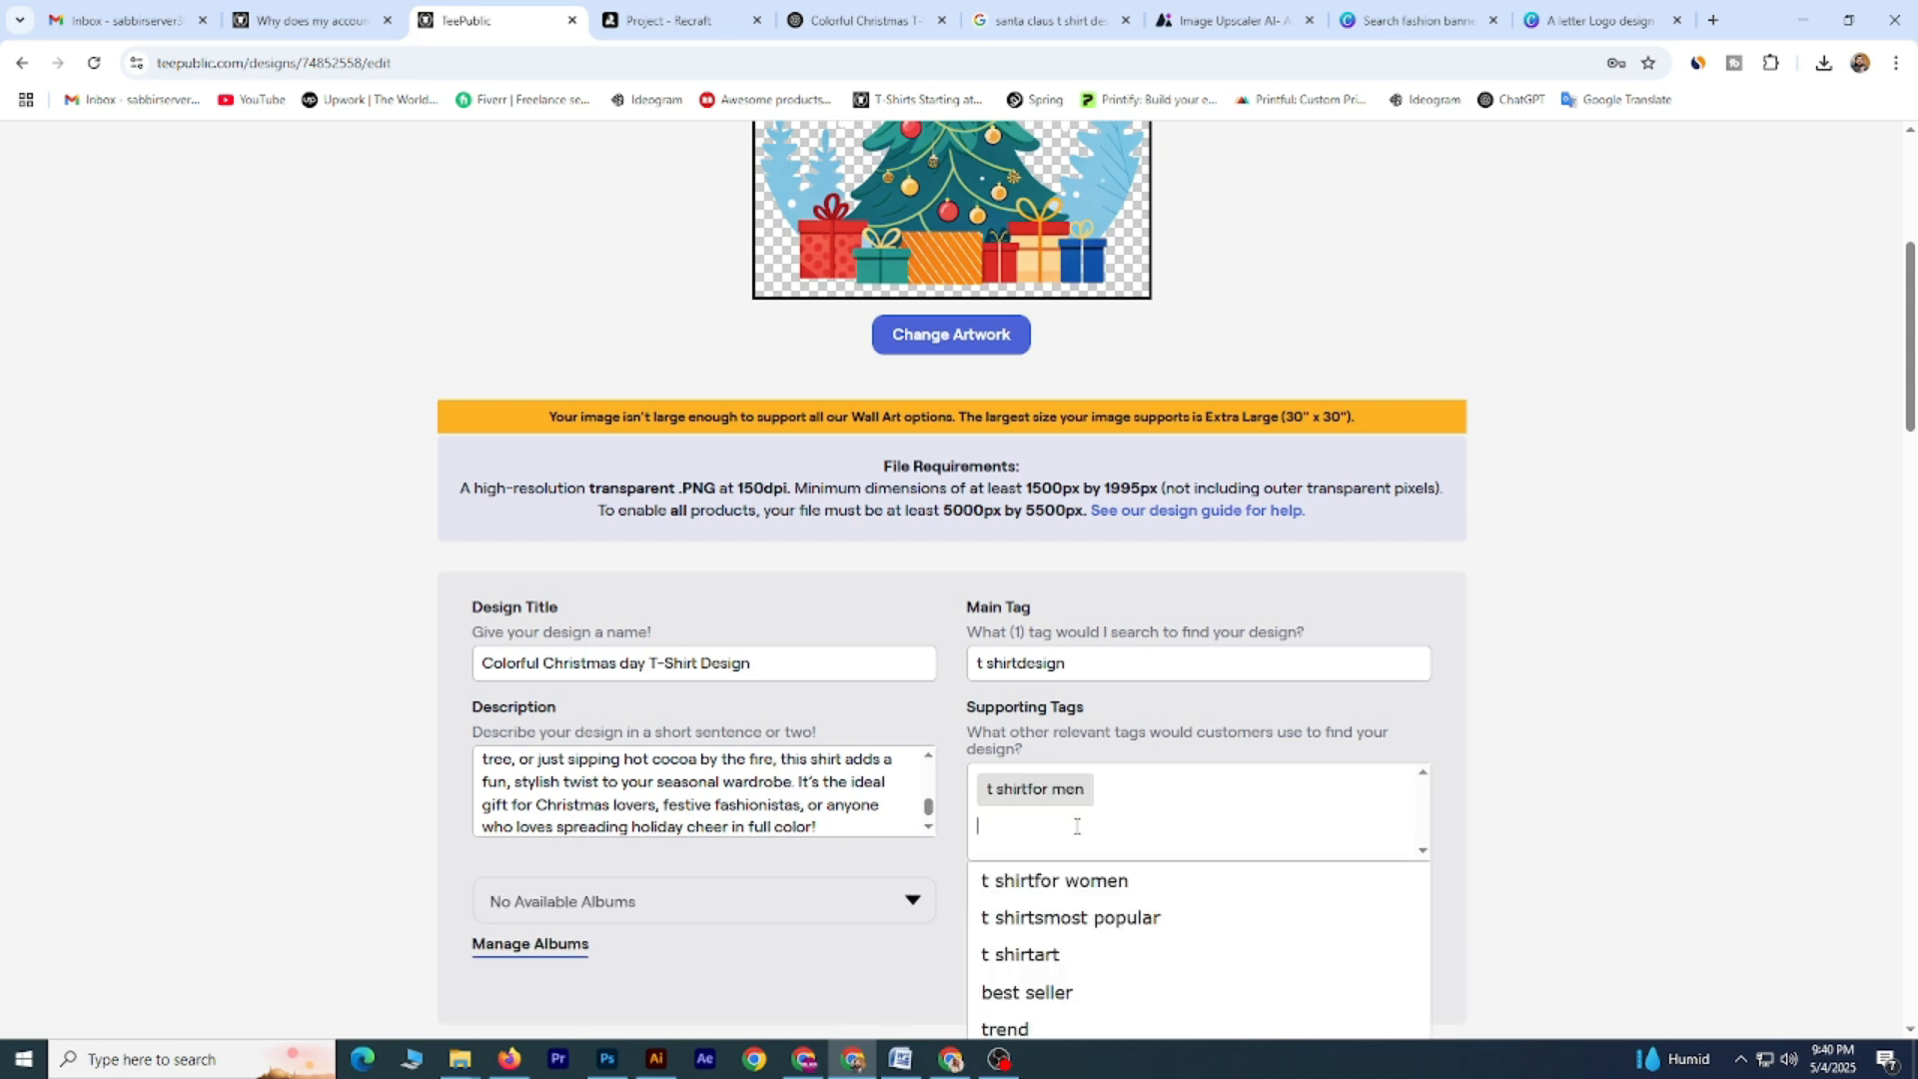
{"action": "left_click", "coordinate": [1065, 884]}
{"action": "left_click", "coordinate": [1087, 879]}
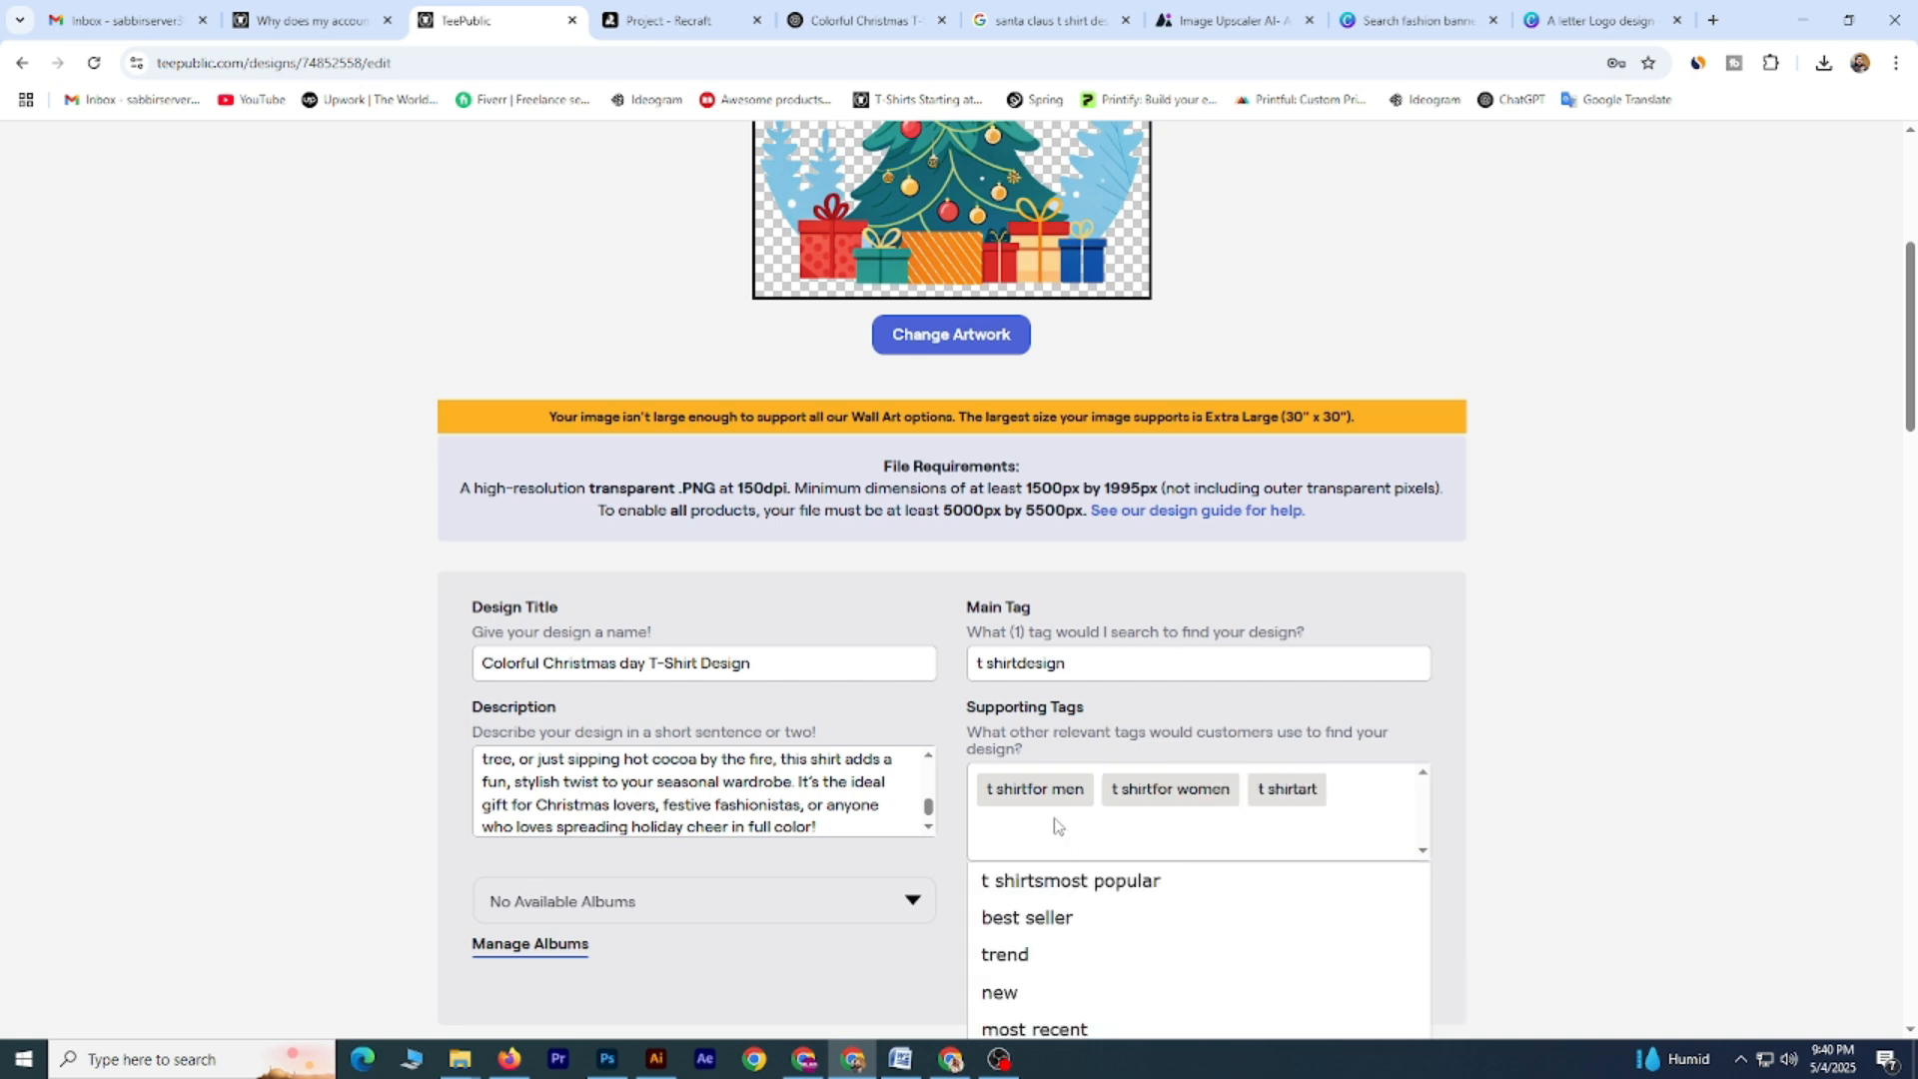
Switch back to ChatGPT and send the request "Create some Tags with this title".
{"action": "left_click", "coordinate": [857, 20]}
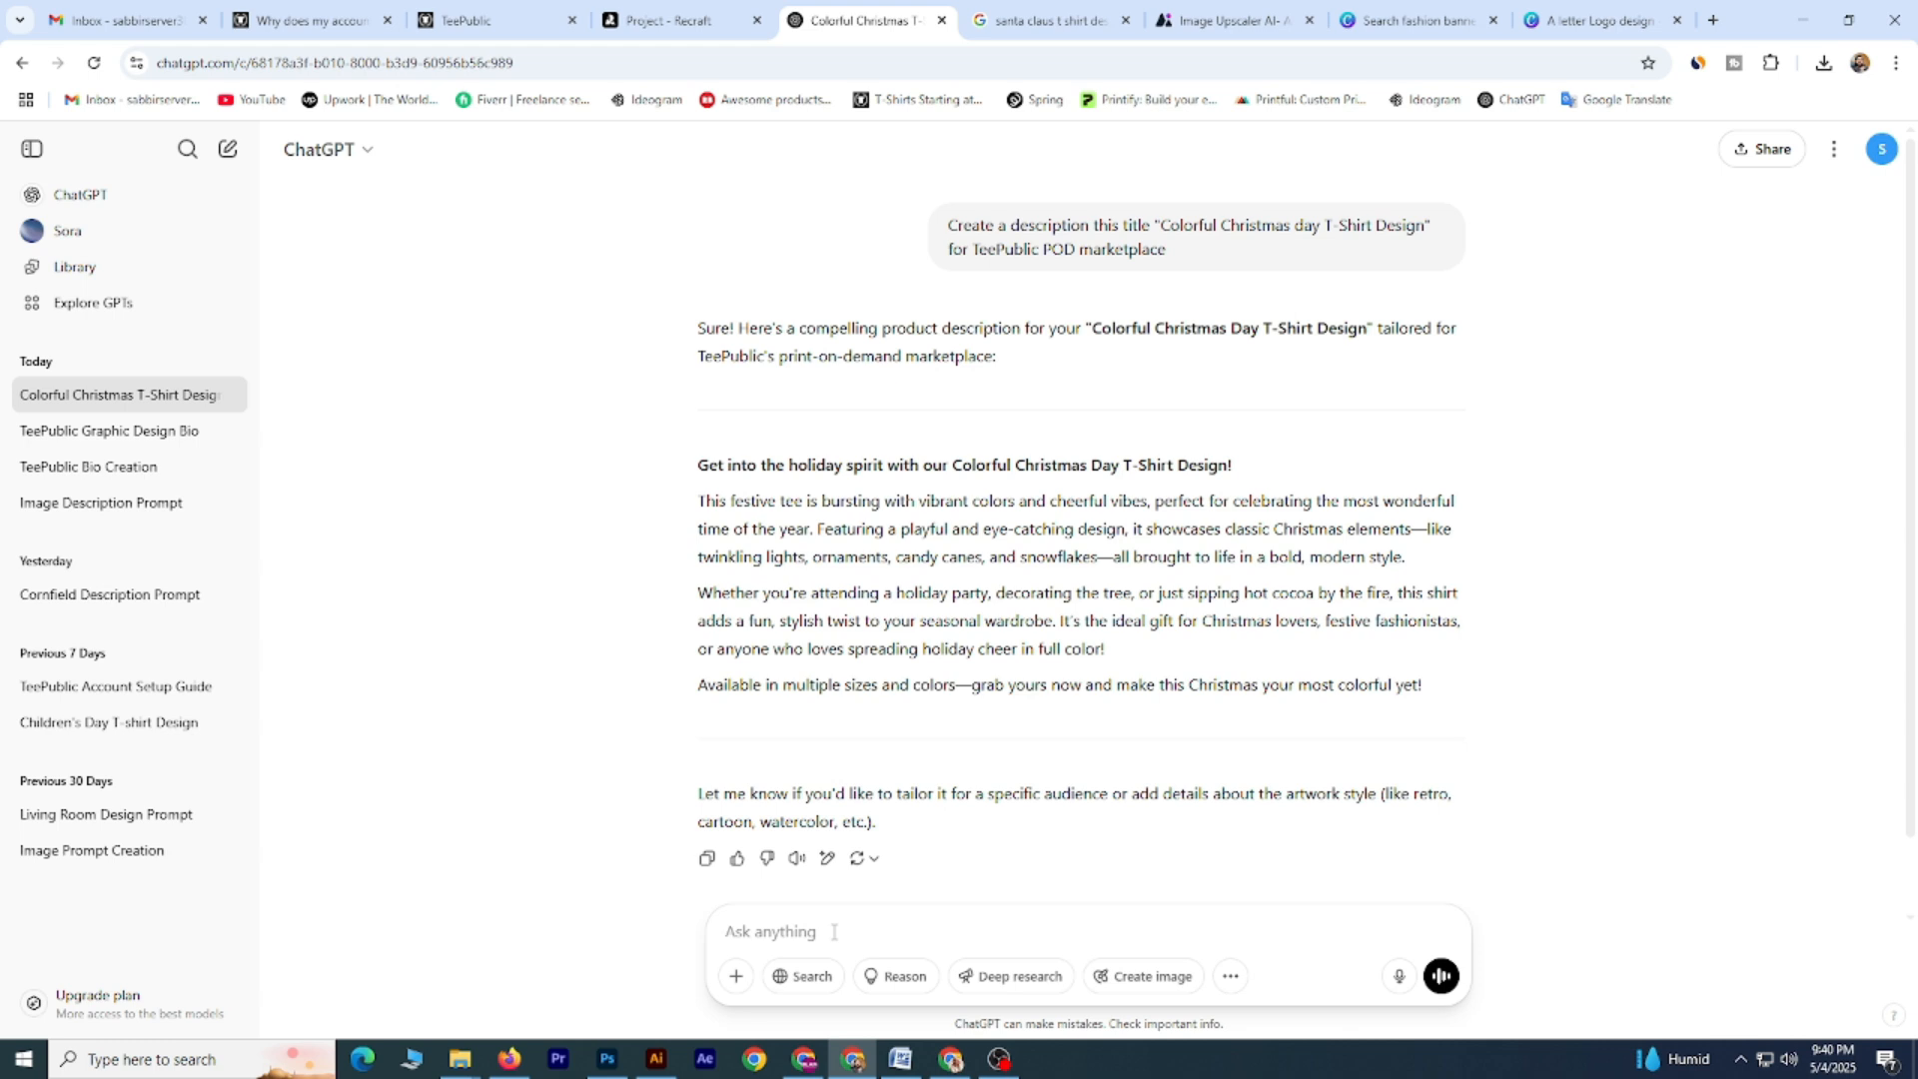
{"action": "type", "text": "Create some Tags with this title"}
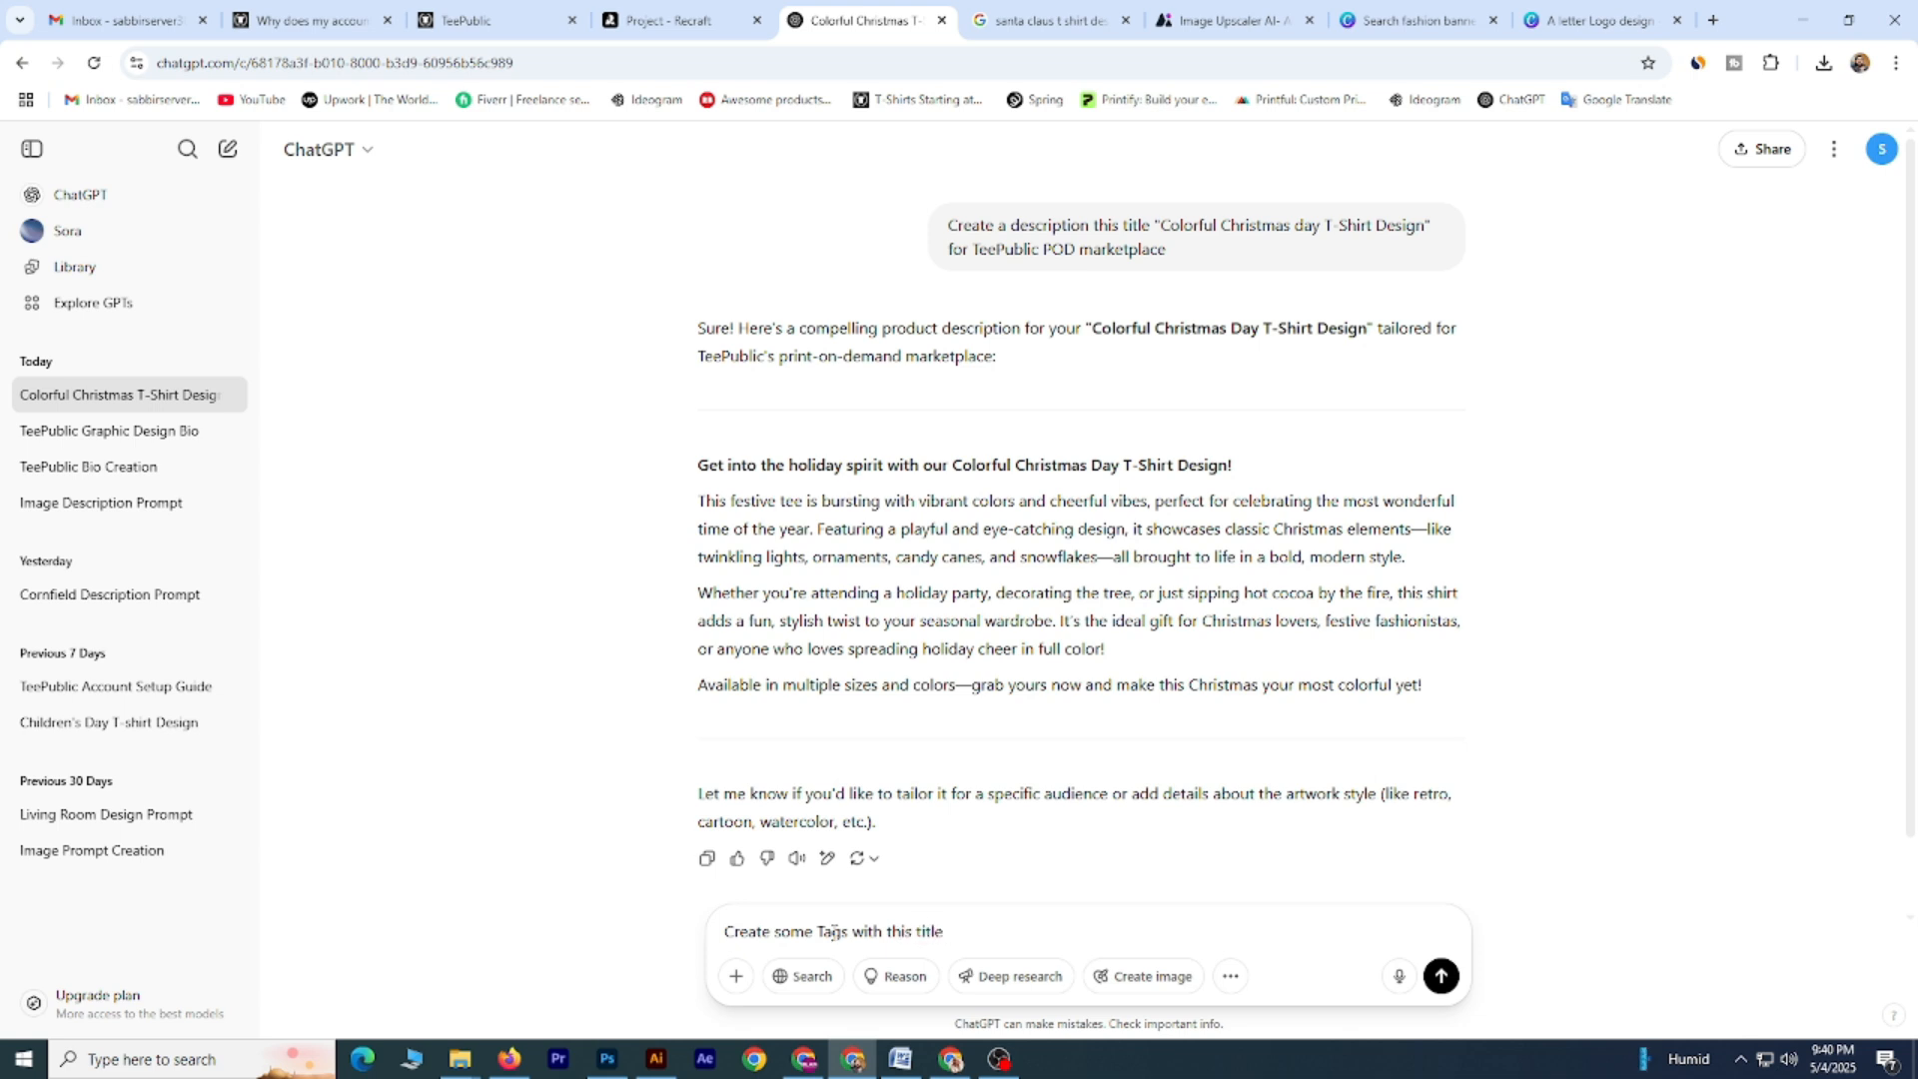
{"action": "key", "text": "Return"}
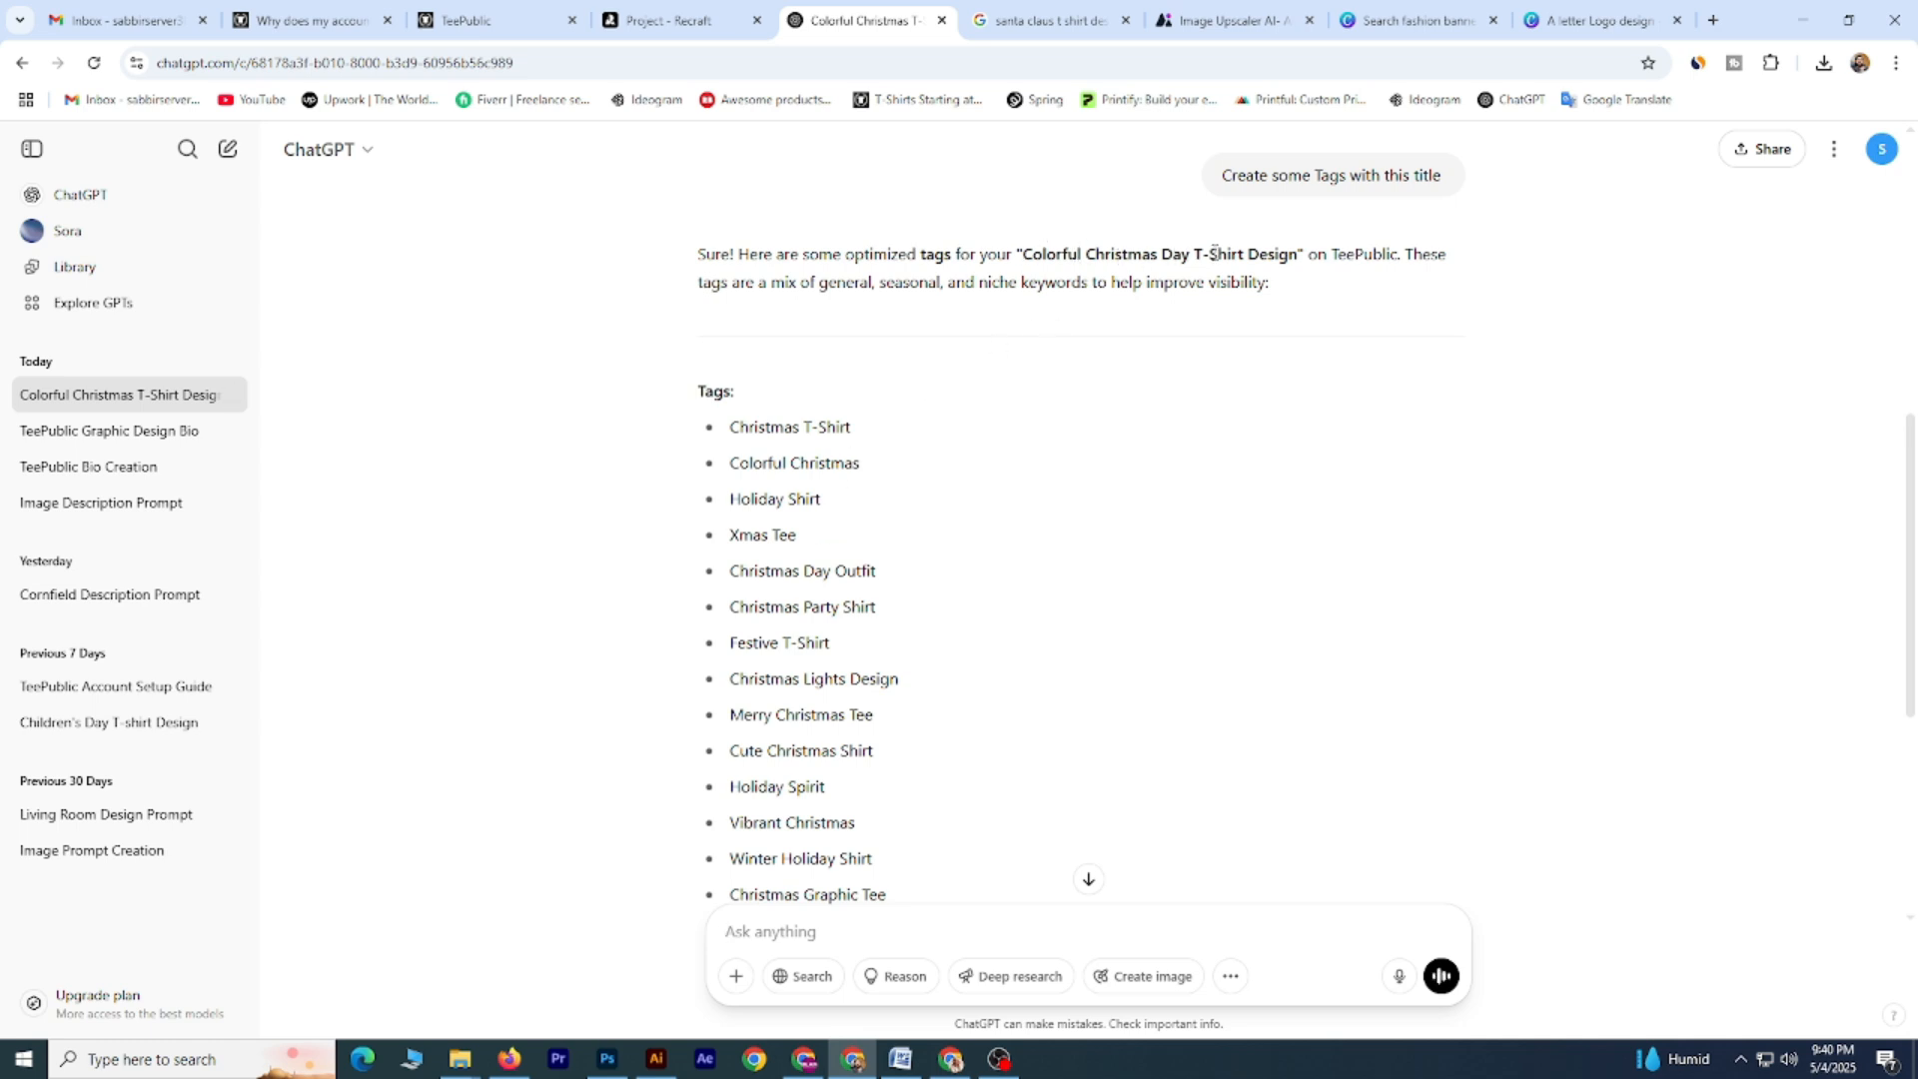
Review the generated tag list and copy "Christmas T-Shirt" into the TeePublic design's supporting tags.
{"action": "scroll", "coordinate": [827, 395], "scroll_direction": "down", "scroll_amount": 2}
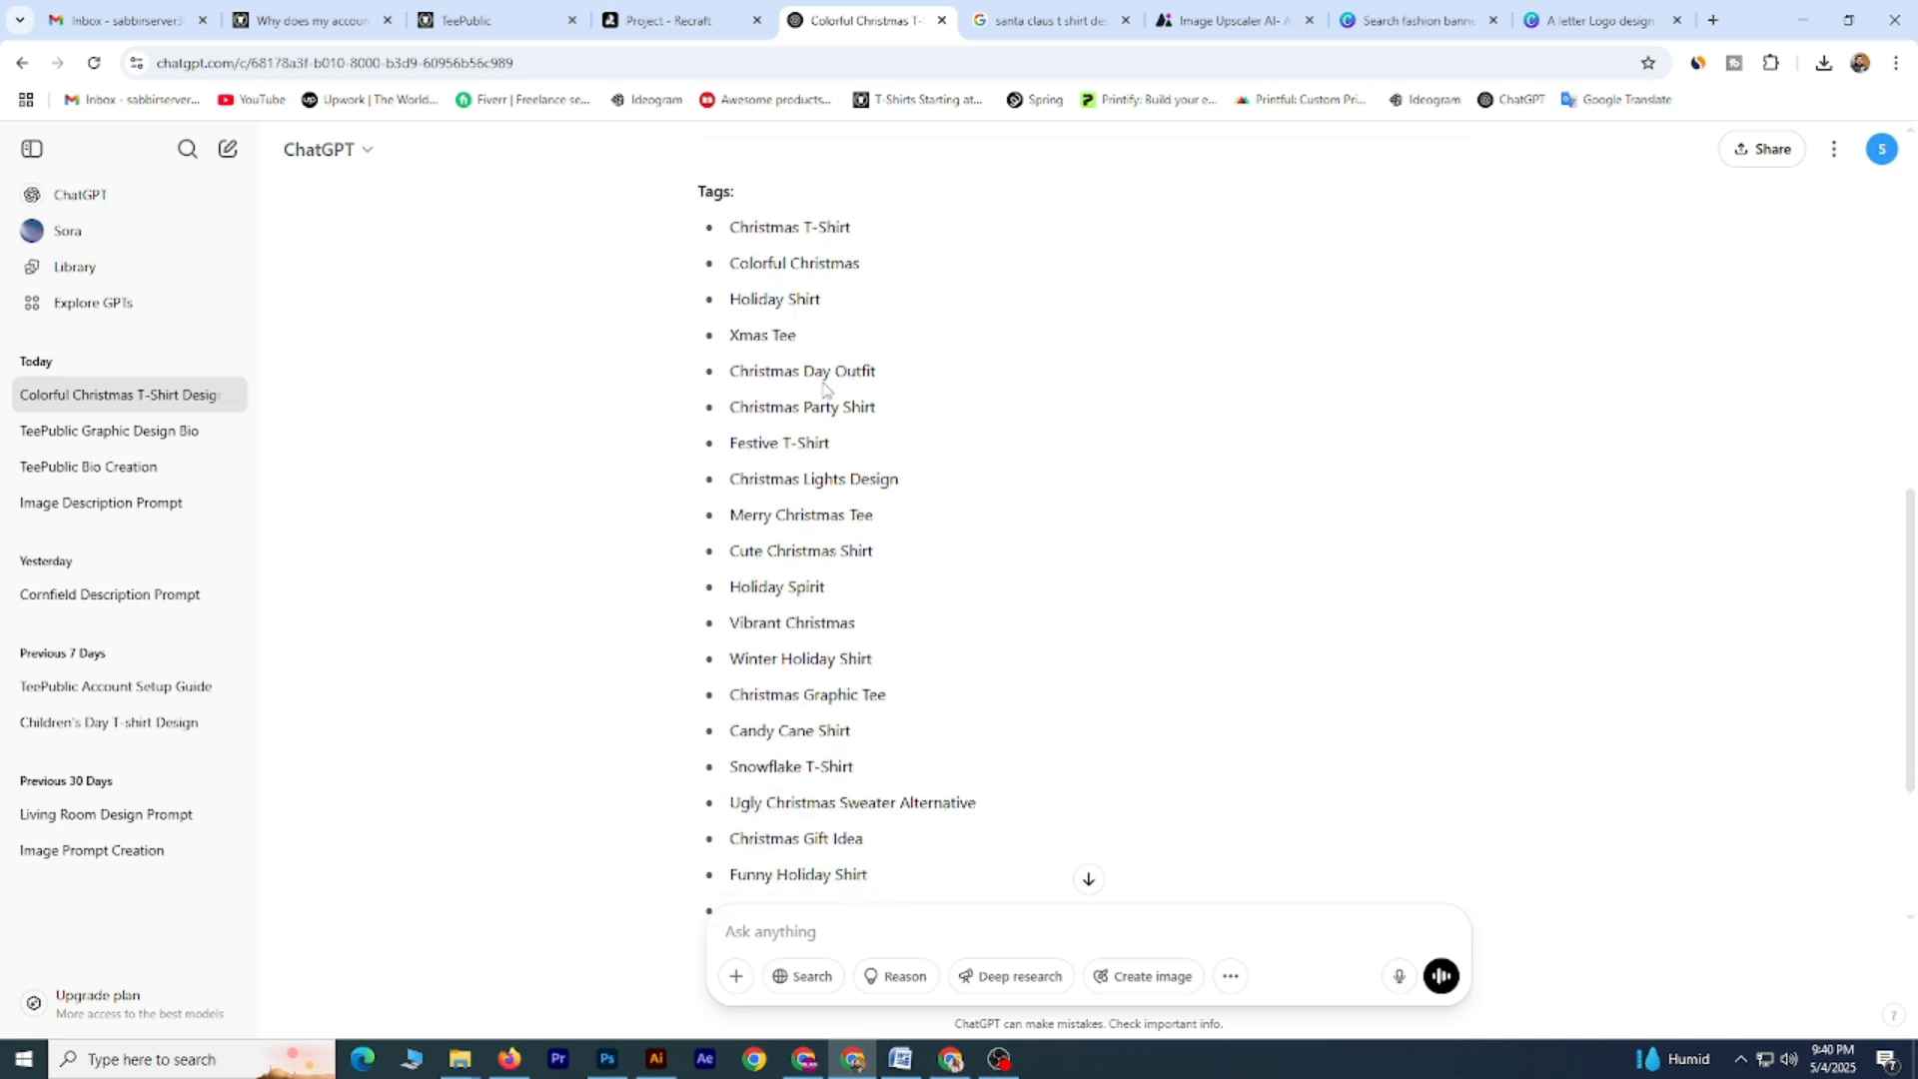
{"action": "scroll", "coordinate": [792, 587], "scroll_direction": "down", "scroll_amount": 2}
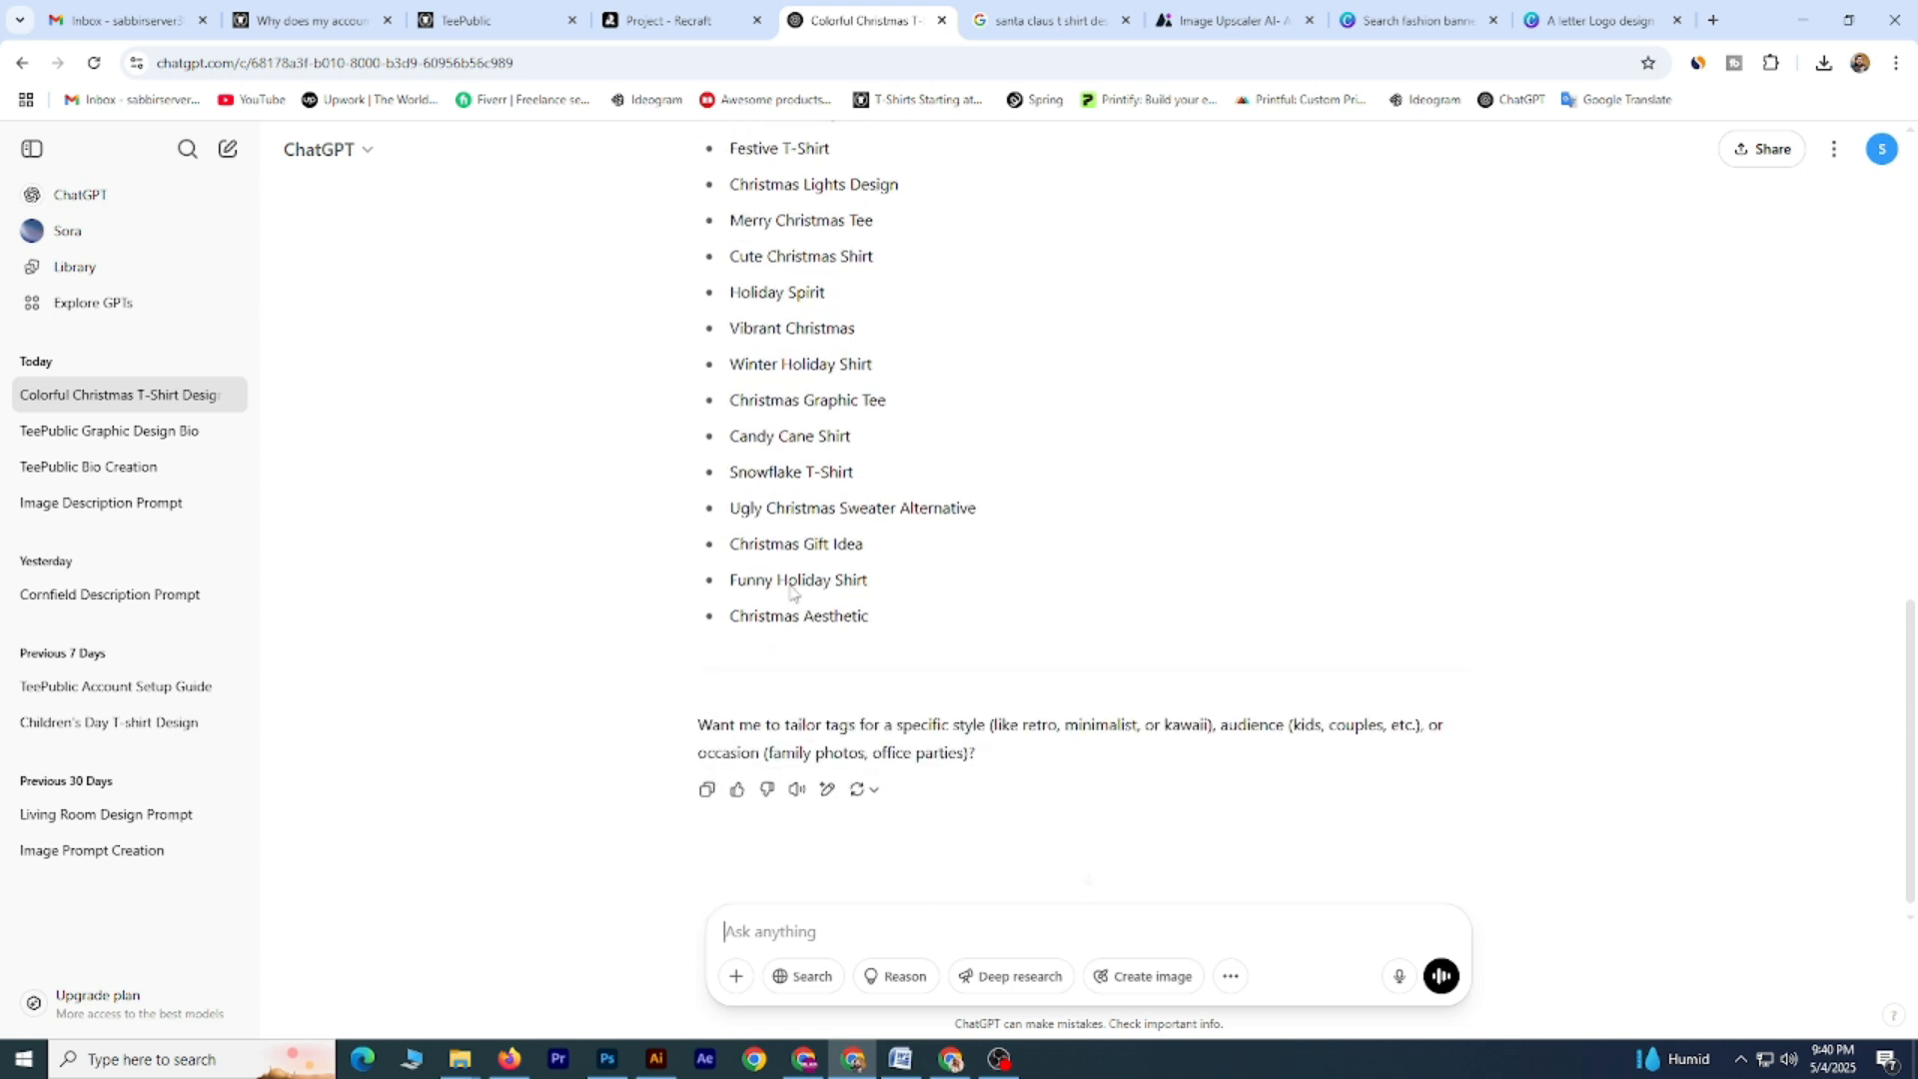
{"action": "scroll", "coordinate": [792, 586], "scroll_direction": "up", "scroll_amount": 3}
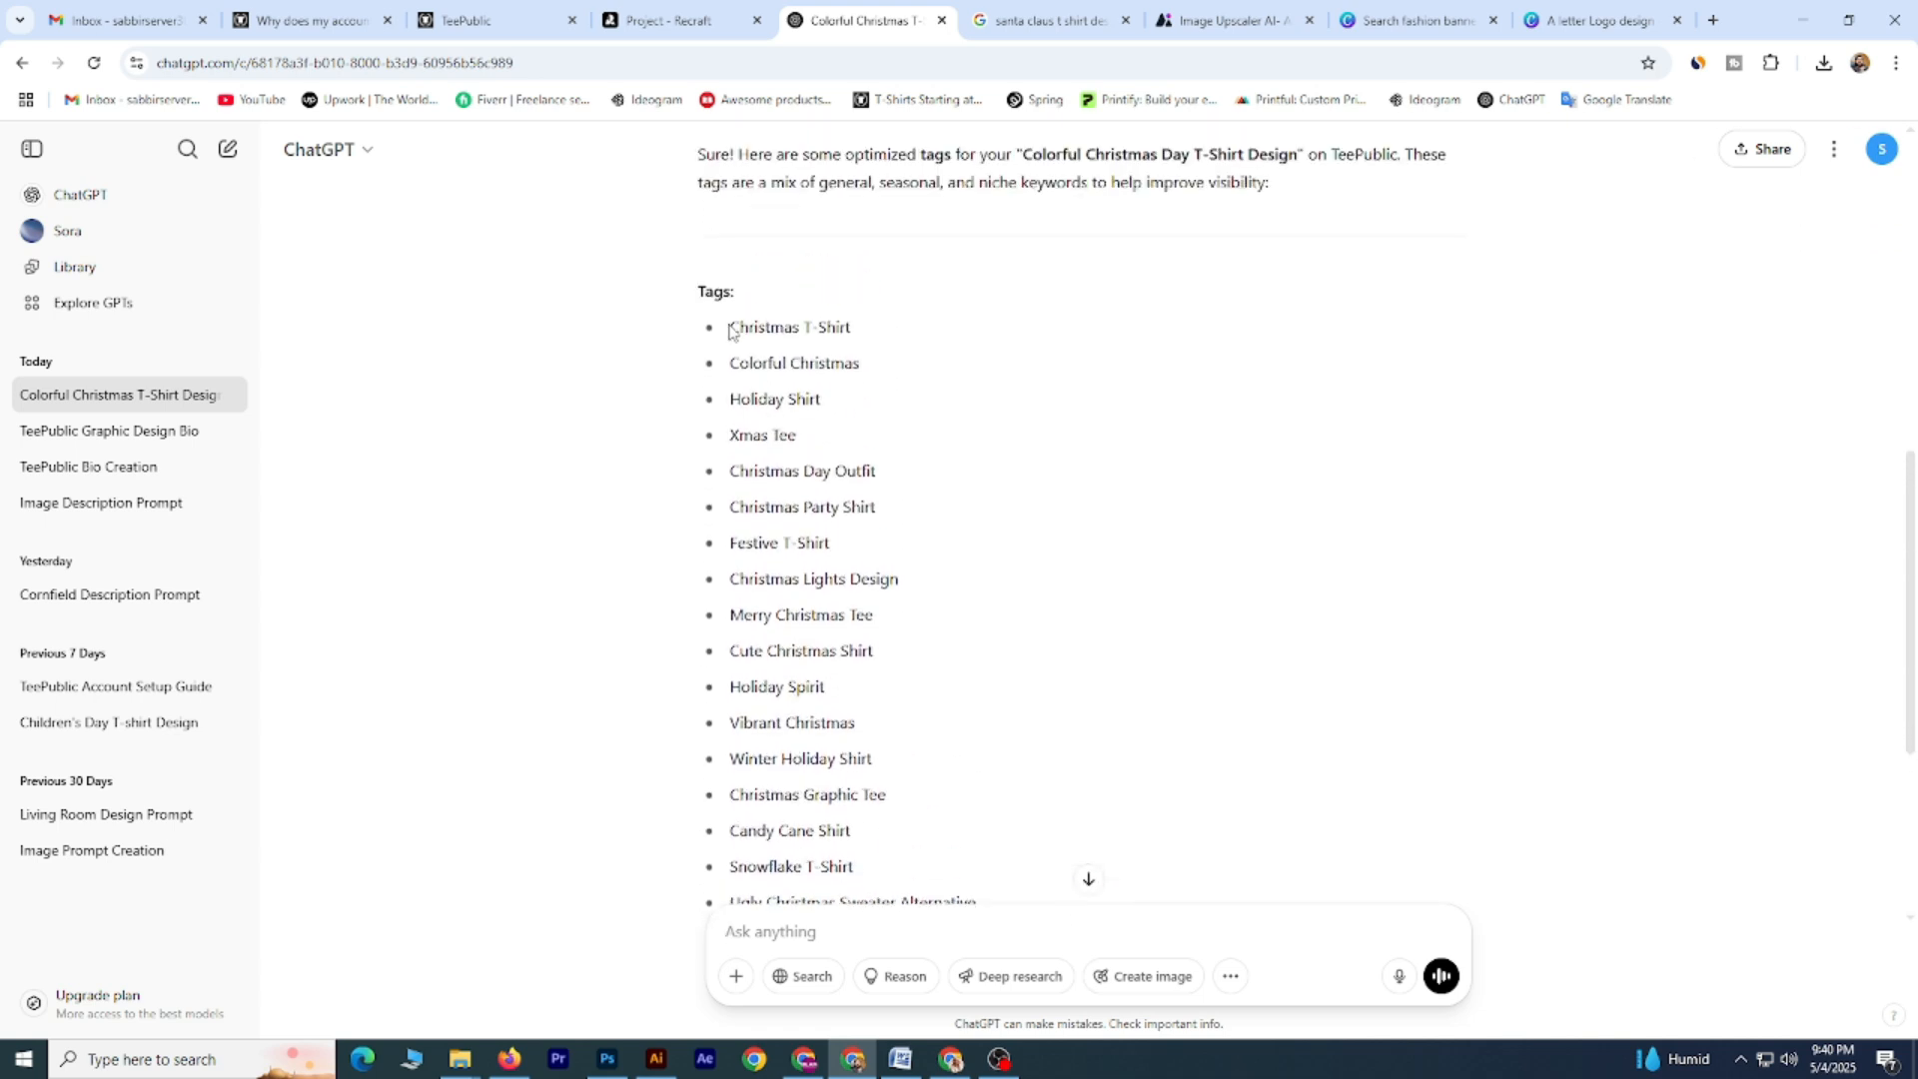
{"action": "left_click_drag", "start_coordinate": [734, 322], "coordinate": [869, 381]}
{"action": "key", "text": "ctrl+c"}
{"action": "left_click", "coordinate": [490, 12]}
{"action": "left_click", "coordinate": [1096, 833]}
{"action": "key", "text": "ctrl+v"}
{"action": "key", "text": "Return"}
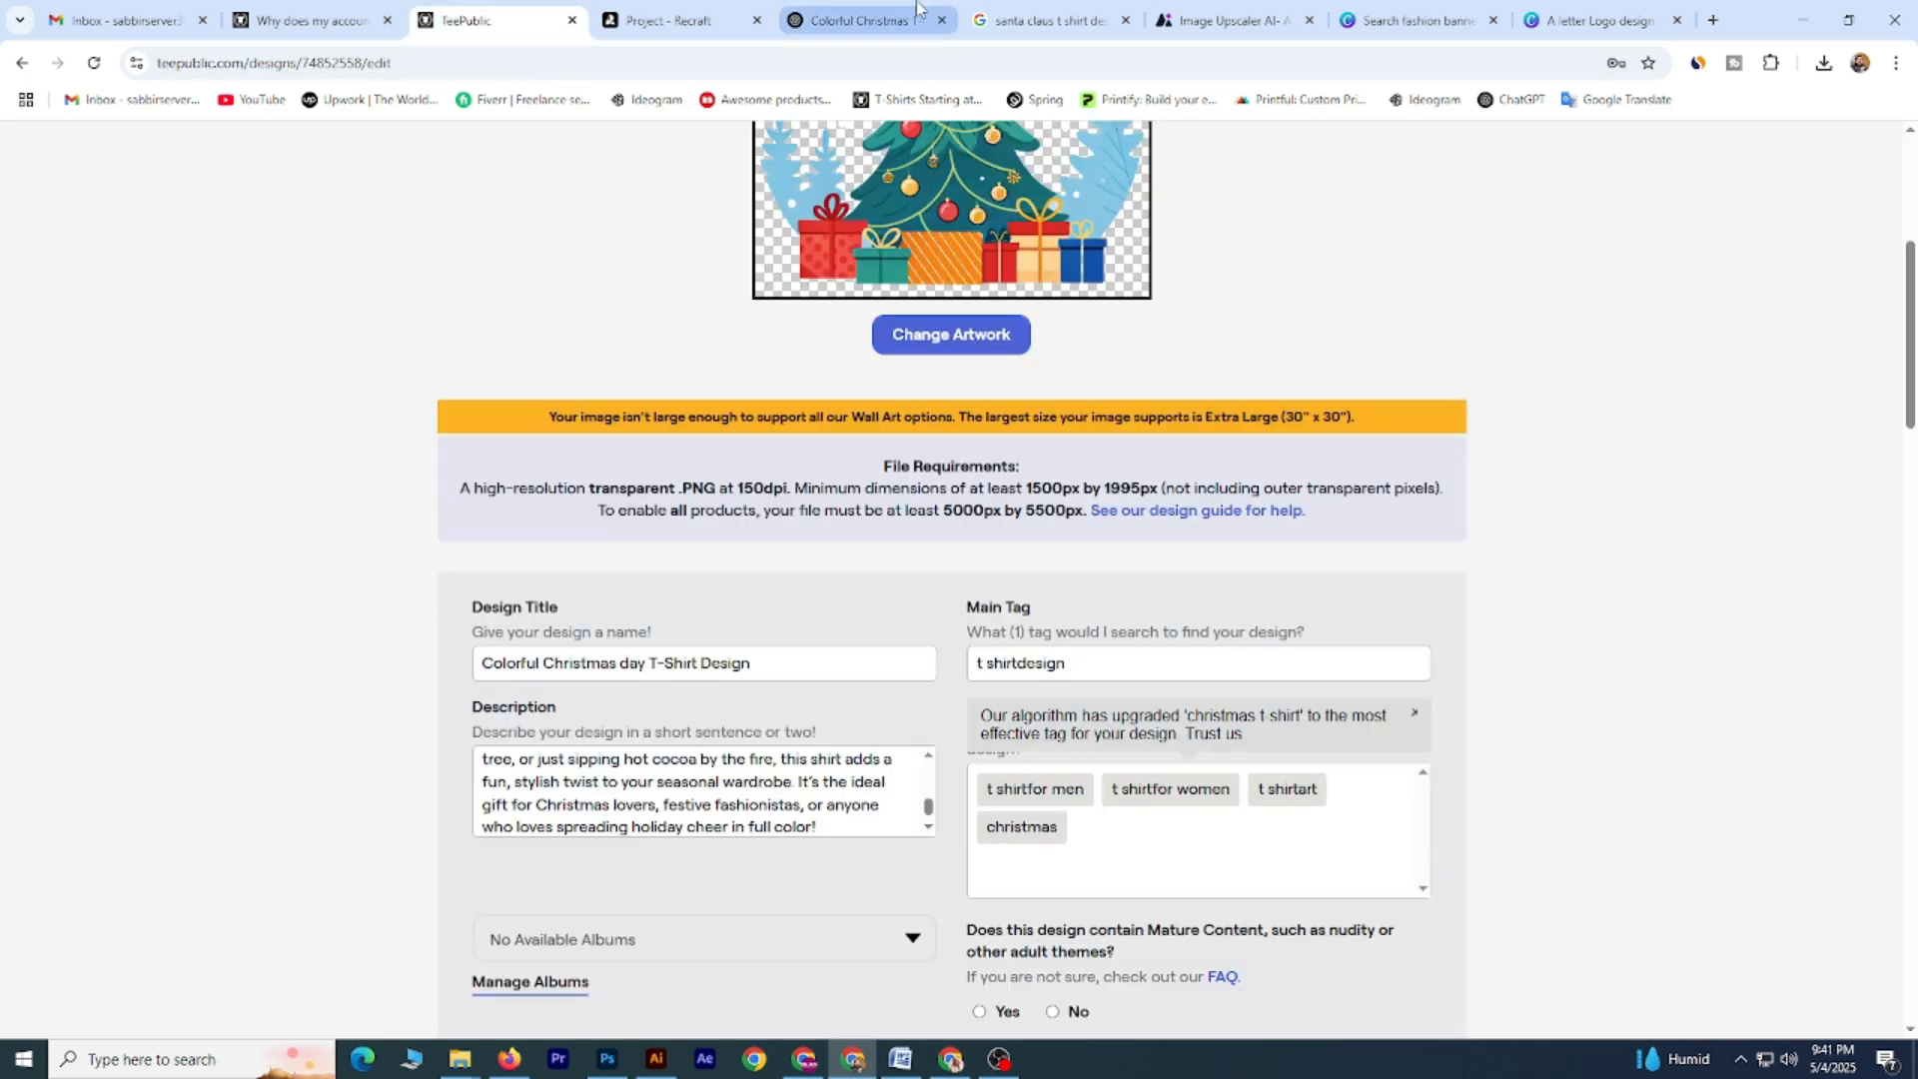
Copy "Colorful Christmas" from the ChatGPT tag list into the TeePublic supporting tags.
{"action": "left_click", "coordinate": [918, 8]}
{"action": "left_click", "coordinate": [735, 327]}
{"action": "left_click_drag", "start_coordinate": [733, 327], "coordinate": [861, 336]}
{"action": "left_click", "coordinate": [729, 364]}
{"action": "left_click_drag", "start_coordinate": [721, 373], "coordinate": [895, 368]}
{"action": "key", "text": "ctrl+c"}
{"action": "left_click", "coordinate": [489, 20]}
{"action": "key", "text": "ctrl+v"}
{"action": "key", "text": "Return"}
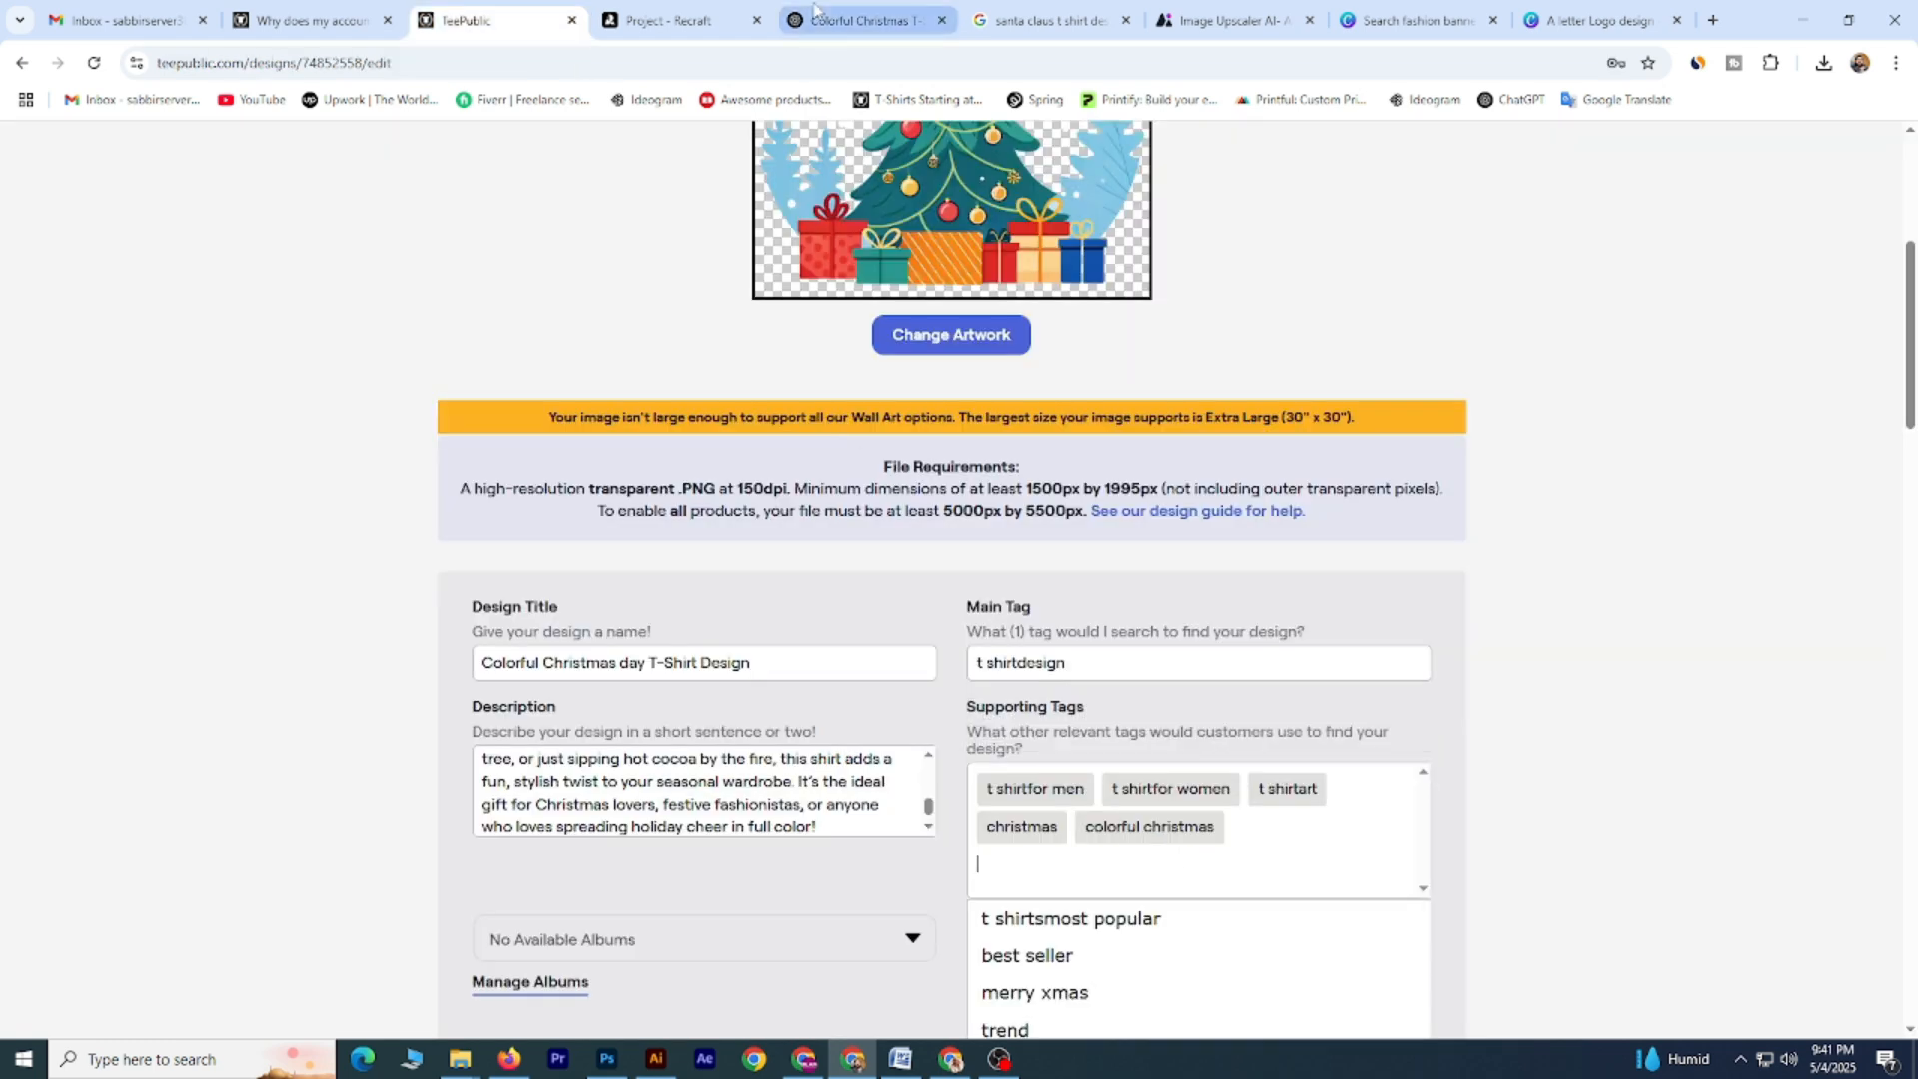
Copy "Festive T-Shirt" and "Holiday Shirt" from the ChatGPT tag list into the TeePublic supporting tags.
{"action": "left_click", "coordinate": [814, 8]}
{"action": "scroll", "coordinate": [779, 399], "scroll_direction": "down", "scroll_amount": 1}
{"action": "left_click_drag", "start_coordinate": [730, 443], "coordinate": [835, 445]}
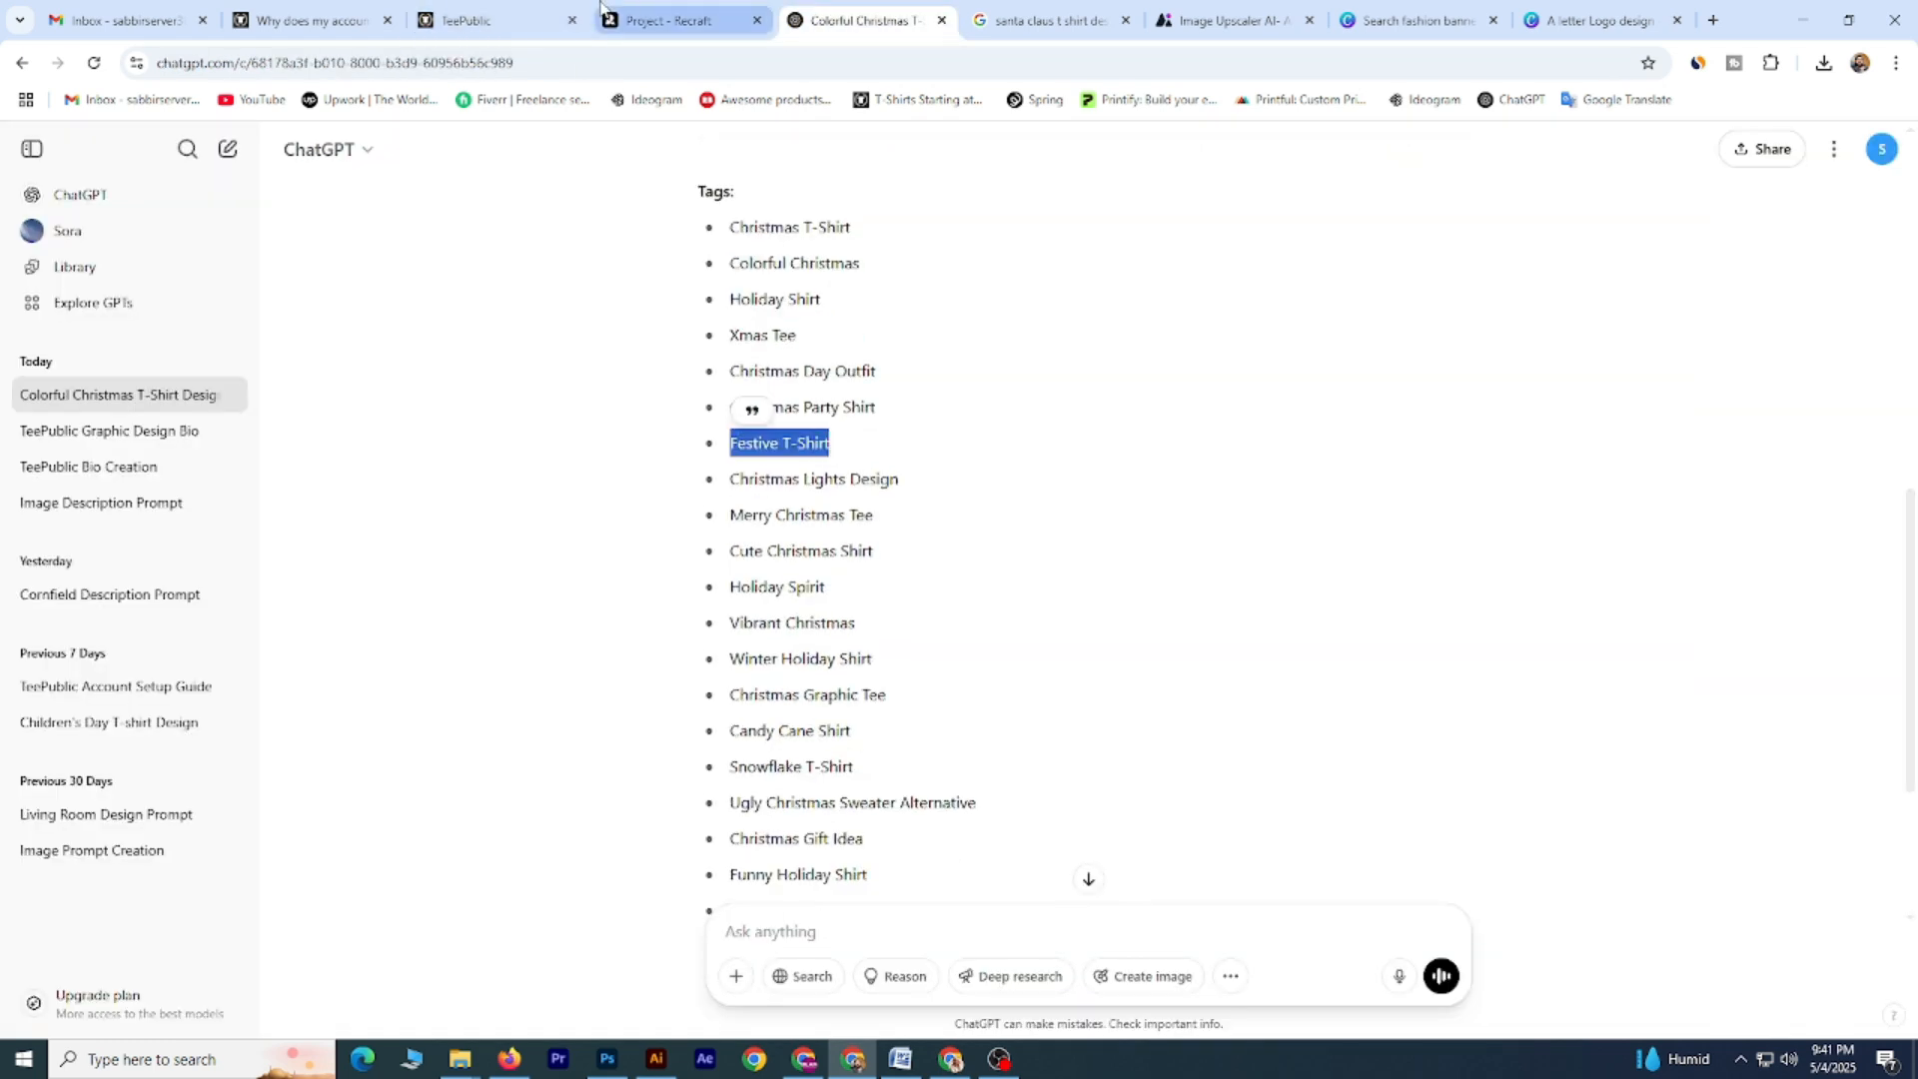
{"action": "left_click", "coordinate": [500, 12]}
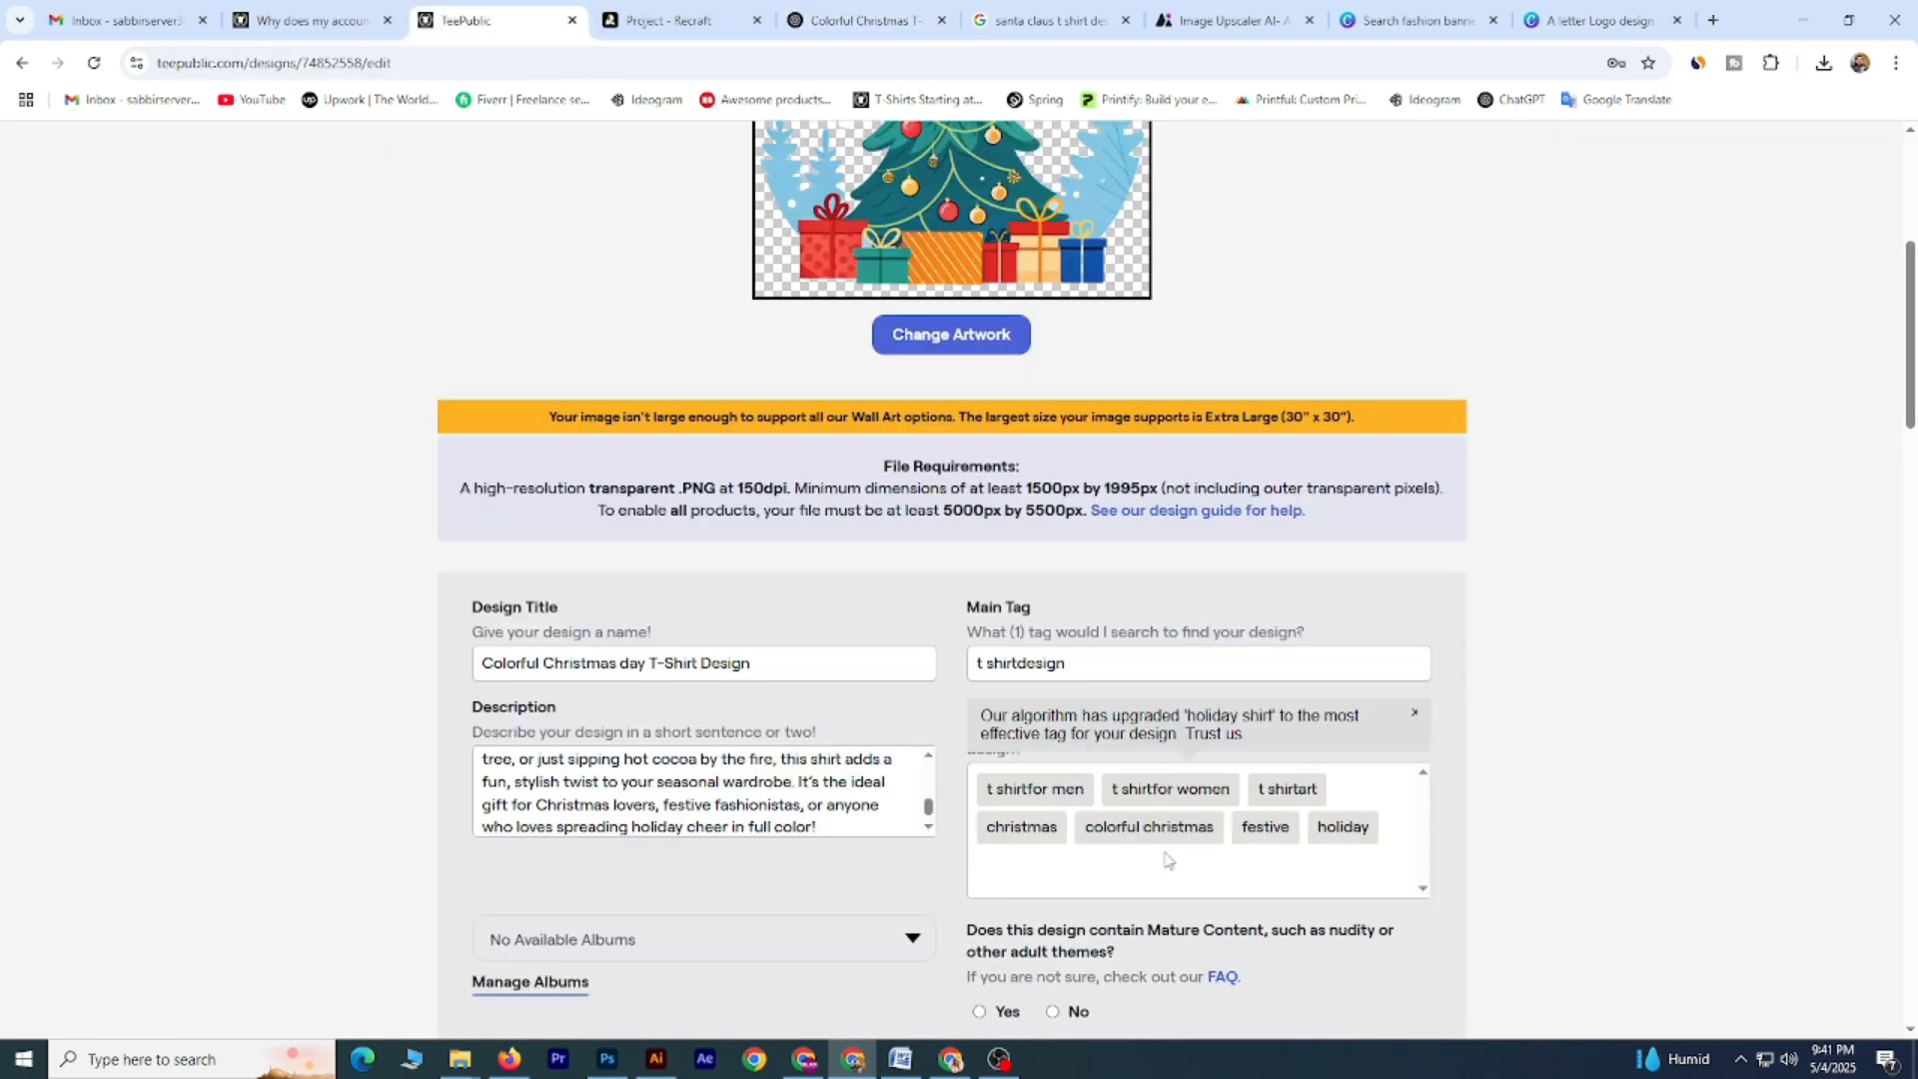
Look up "kids" among the supporting tags and add the suggestions "kids fashion" and "kids clothes".
{"action": "type", "text": "ki"}
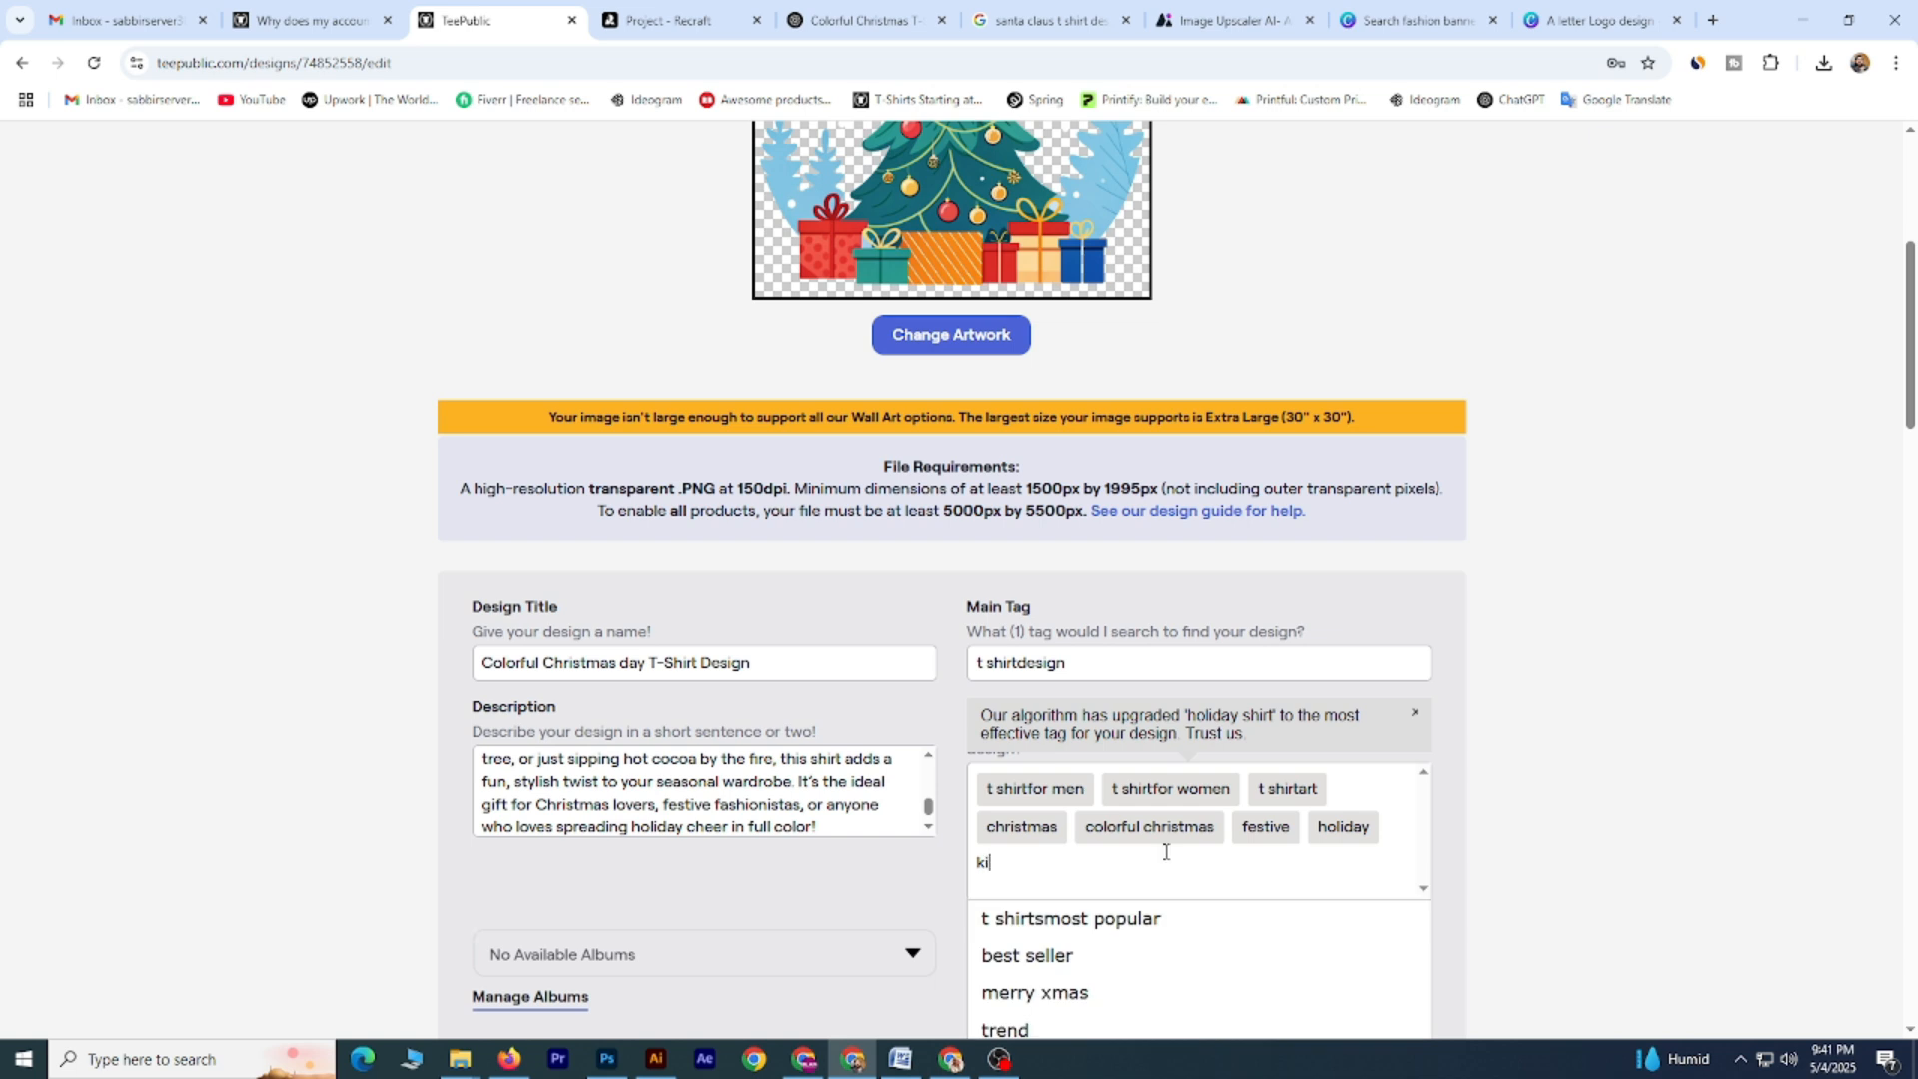
{"action": "type", "text": "ds"}
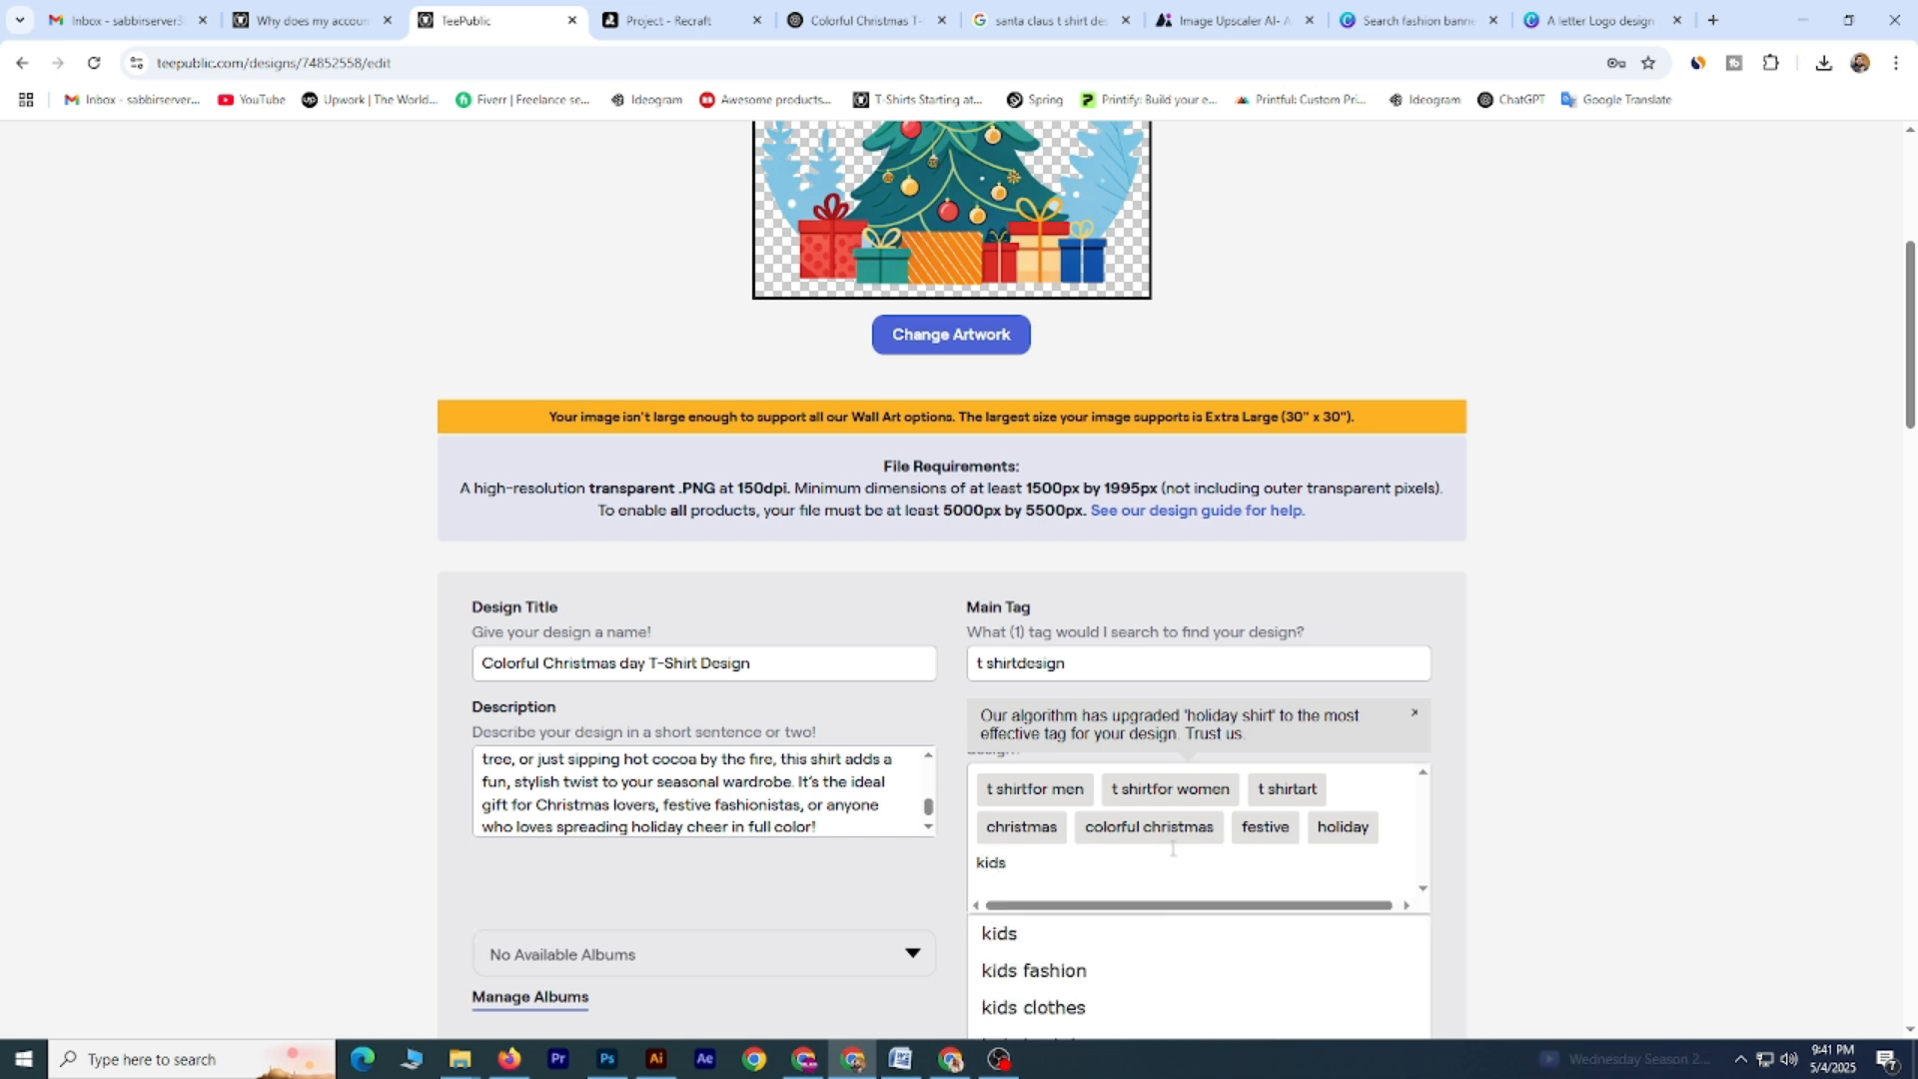
{"action": "left_click", "coordinate": [1097, 971]}
{"action": "scroll", "coordinate": [1559, 801], "scroll_direction": "down", "scroll_amount": 2}
{"action": "scroll", "coordinate": [1558, 801], "scroll_direction": "down", "scroll_amount": 2}
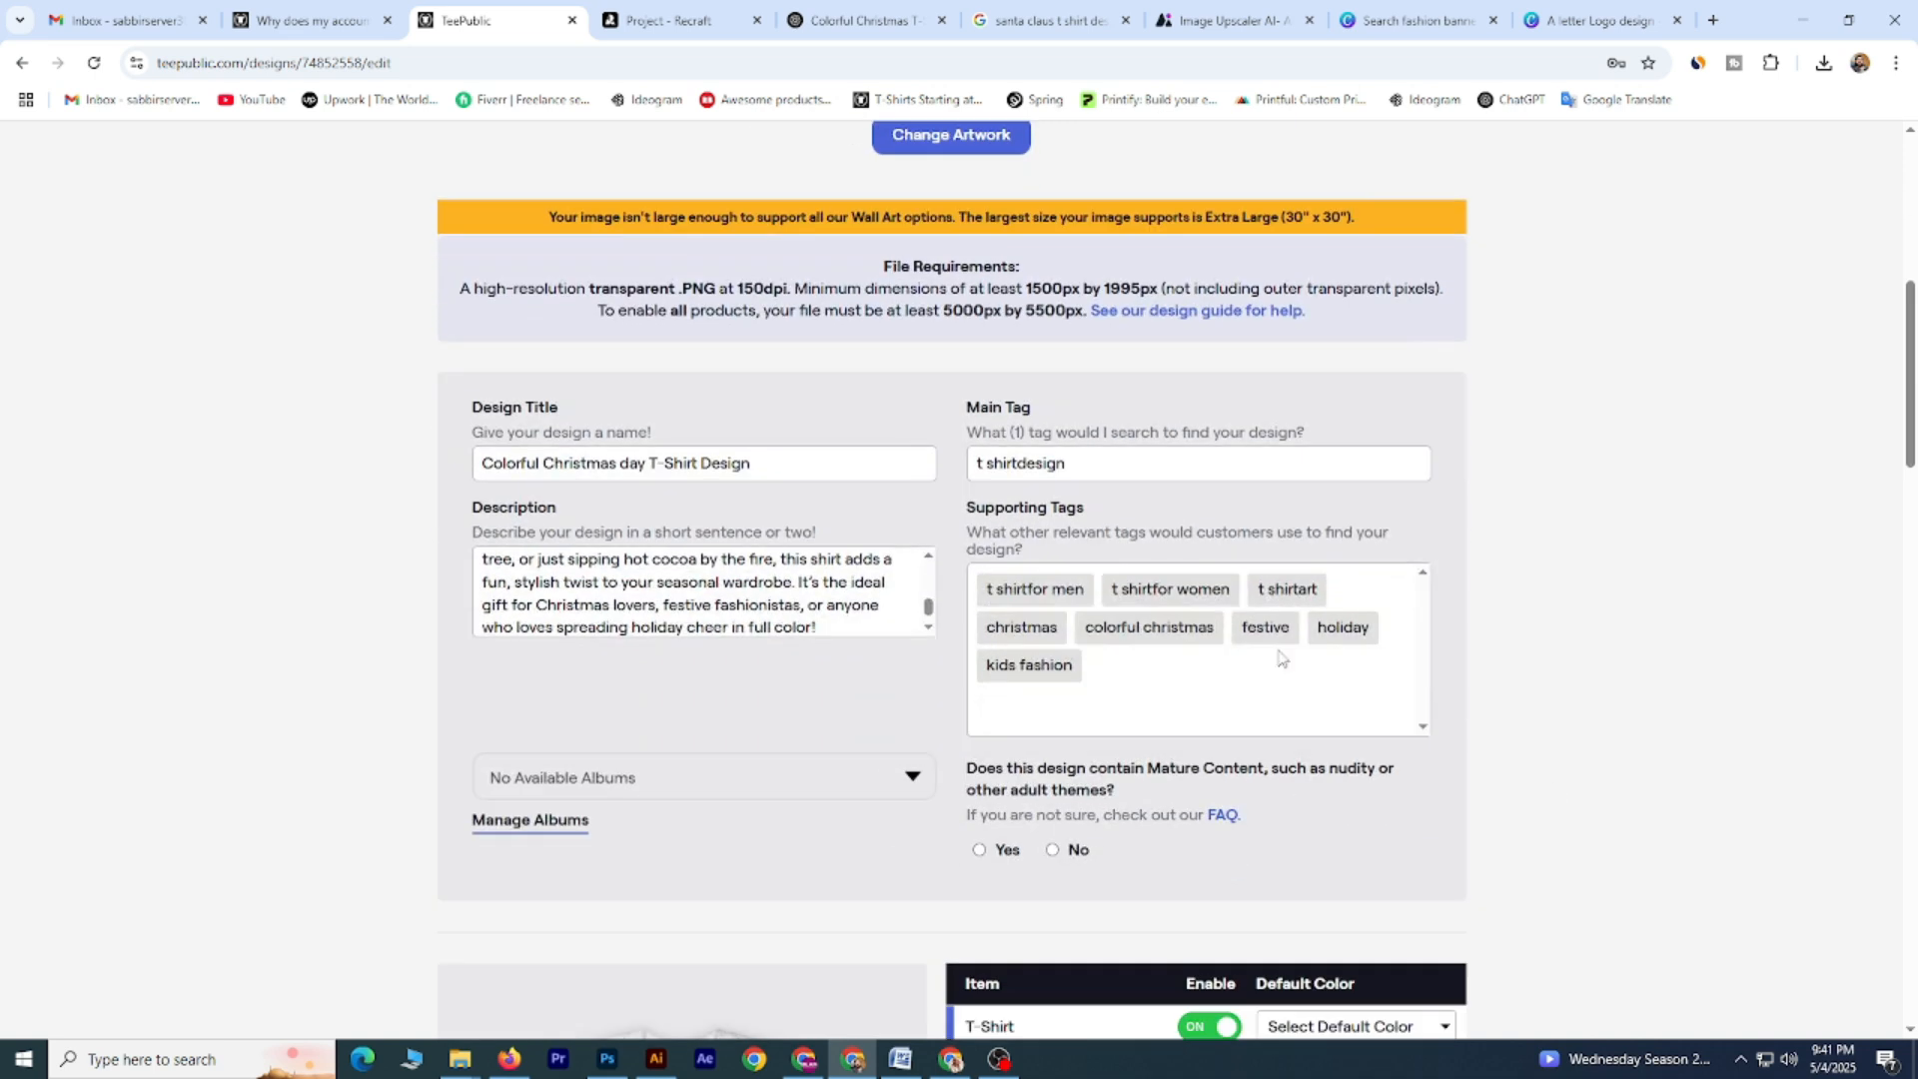
{"action": "left_click", "coordinate": [1280, 651]}
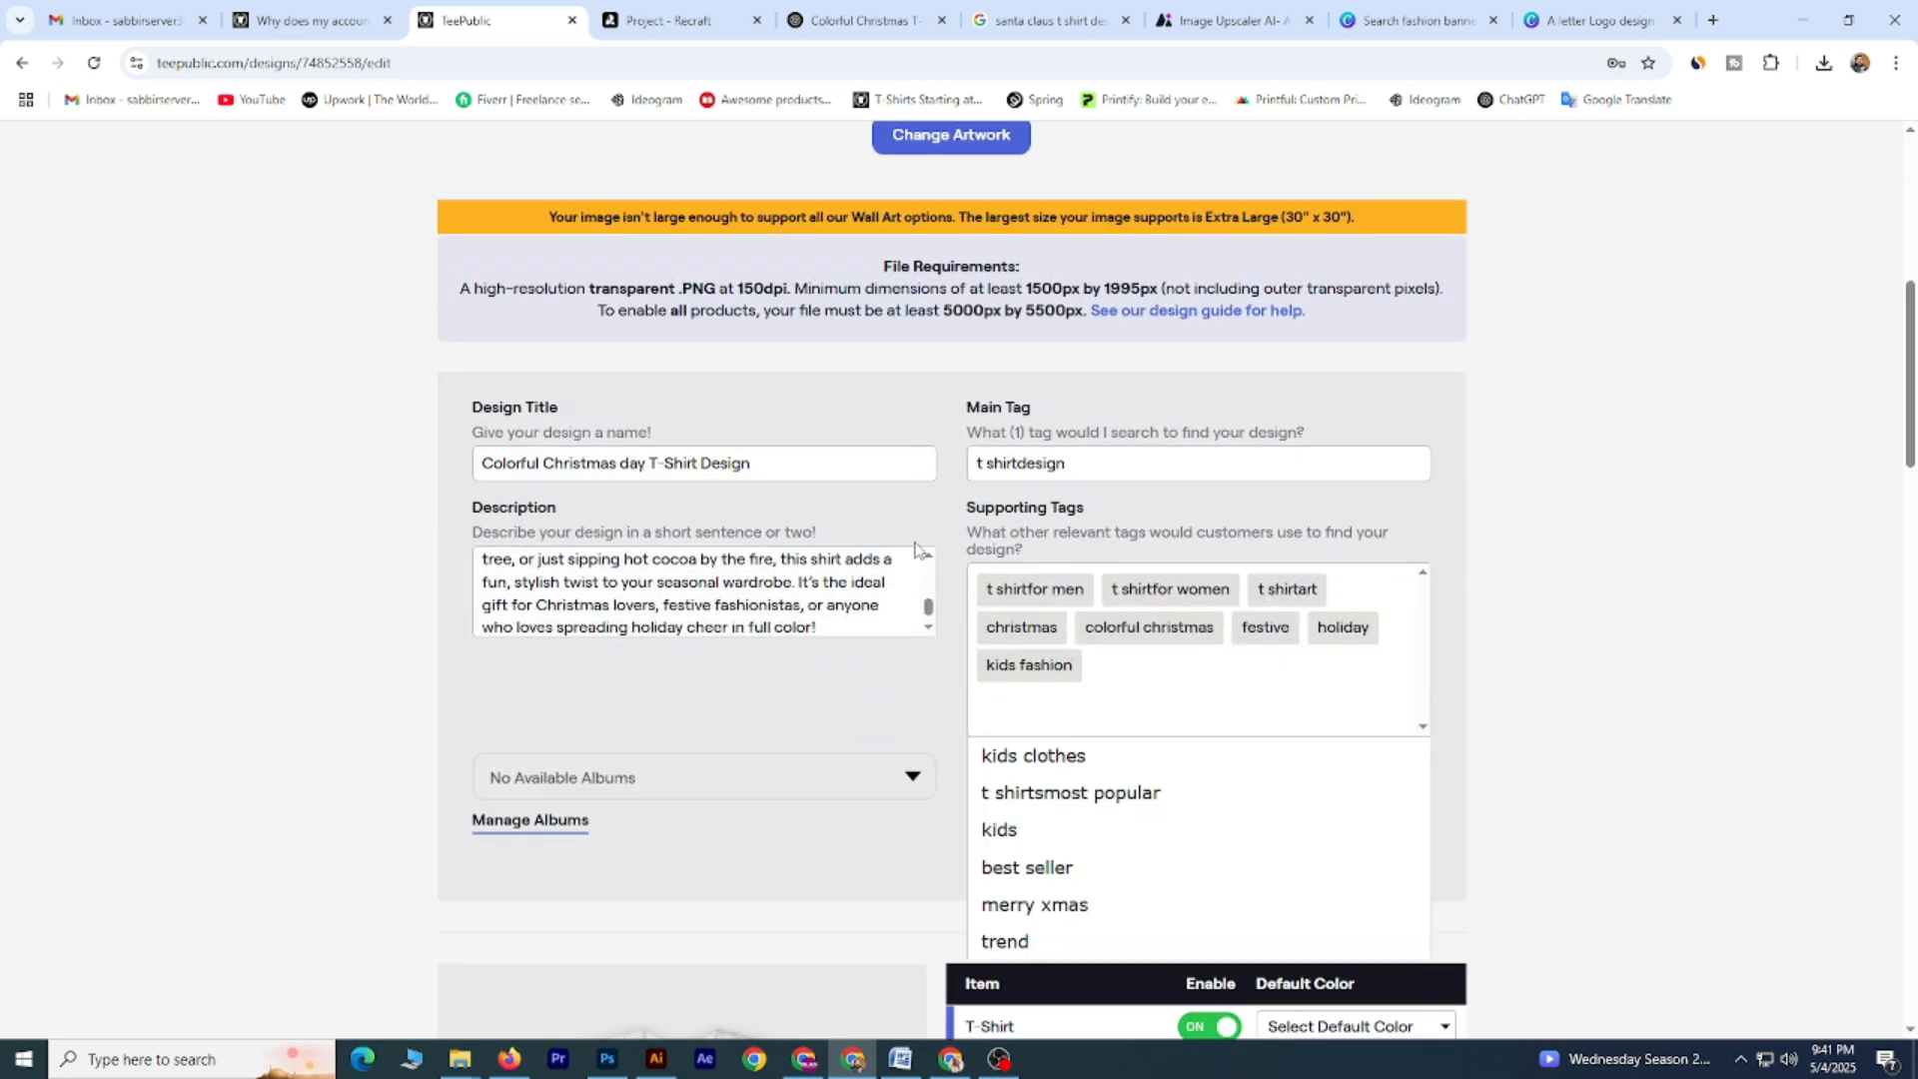
{"action": "left_click", "coordinate": [1087, 756]}
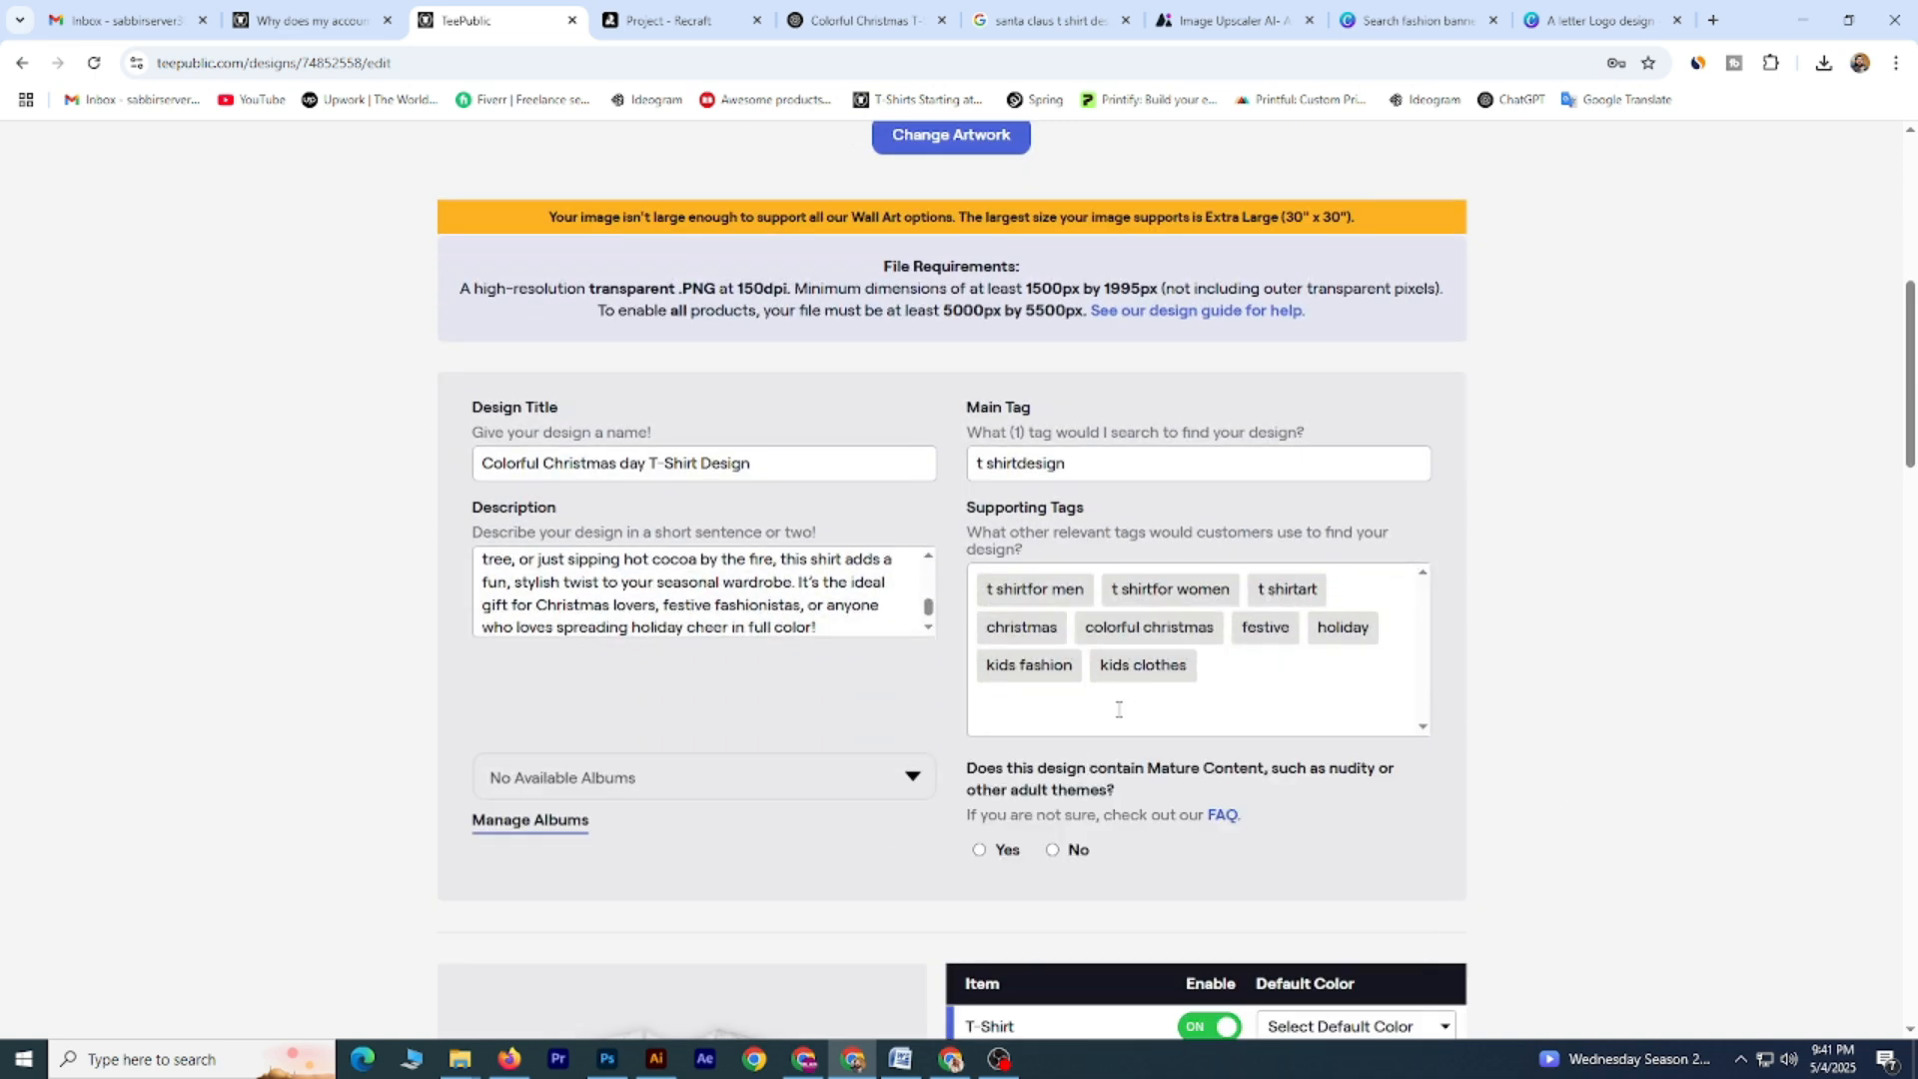
Add the supporting tags "chritmas" and "t shirtsmost popular", and answer No for mature content.
{"action": "left_click", "coordinate": [1120, 710]}
{"action": "type", "text": "chritmas"}
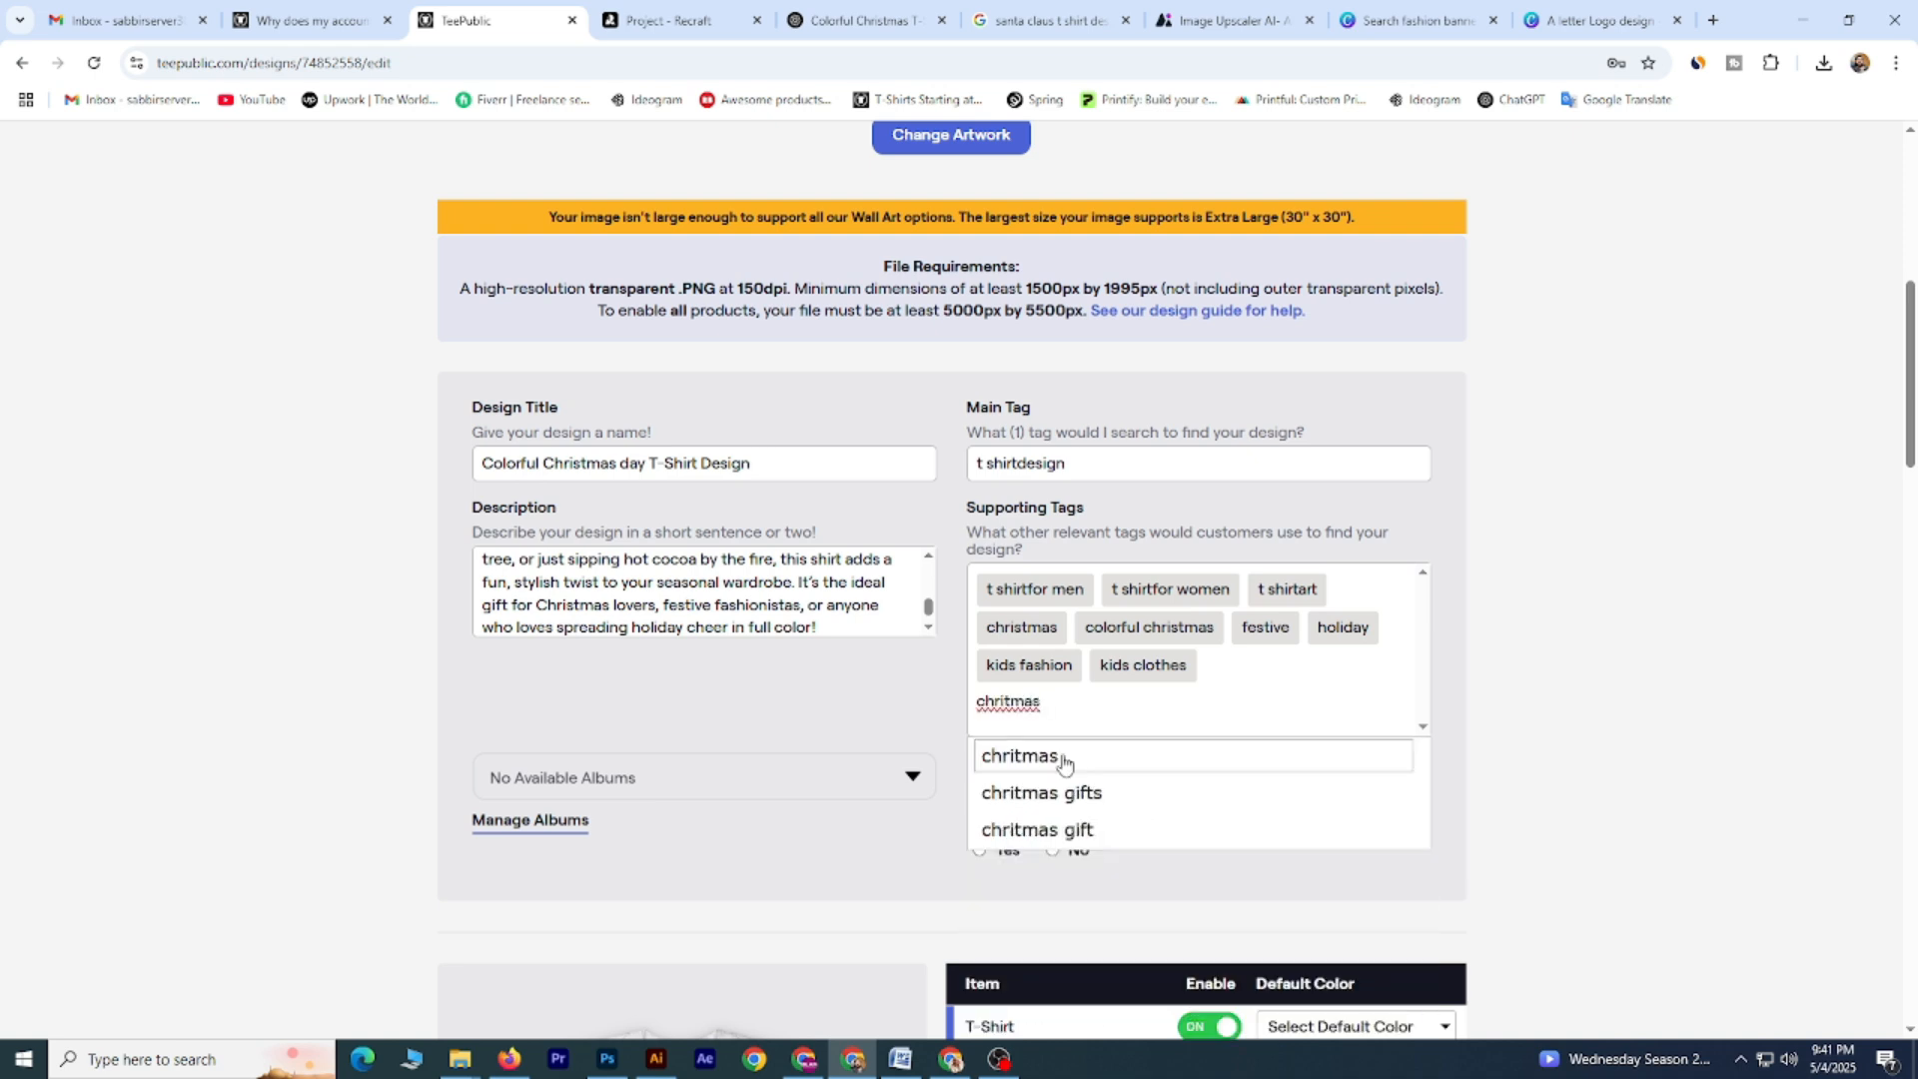
{"action": "left_click", "coordinate": [1062, 757]}
{"action": "left_click", "coordinate": [1116, 761]}
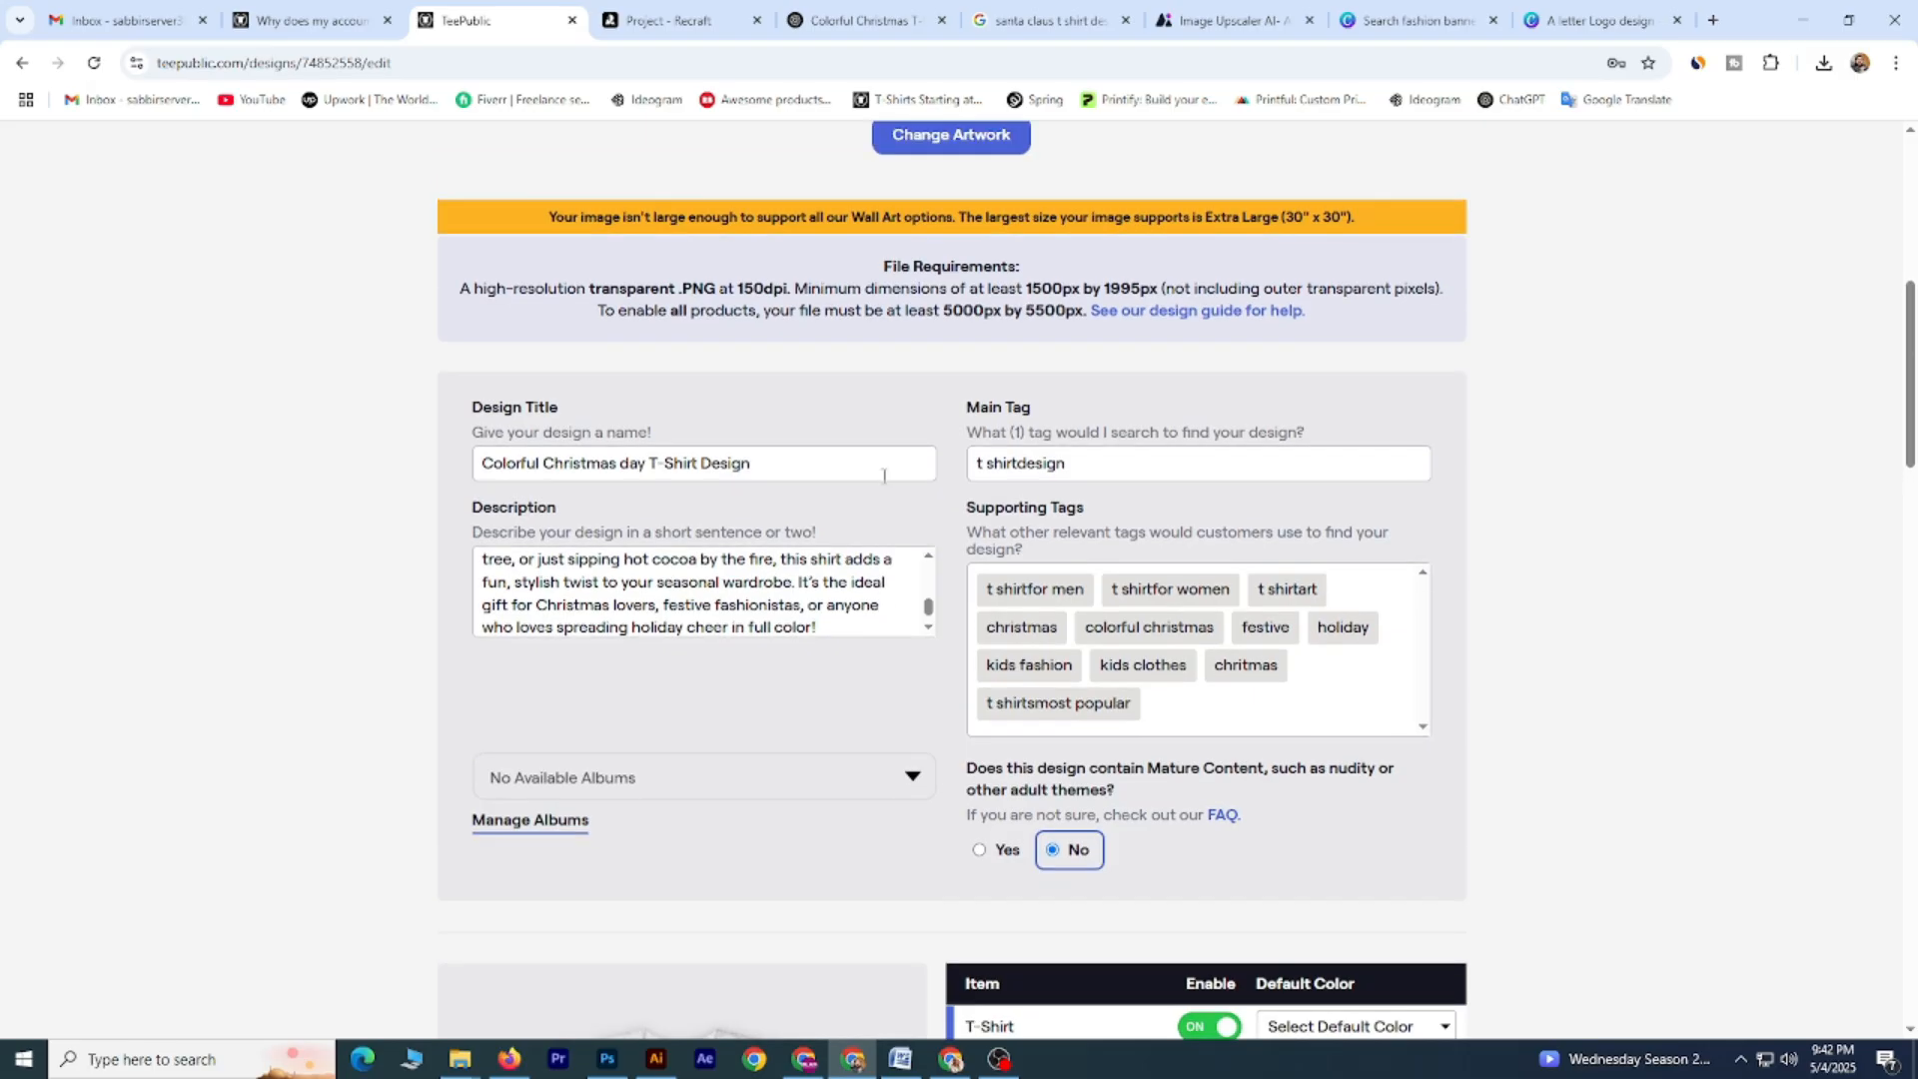
Review the artwork preview and the design's title, main tag and description.
{"action": "scroll", "coordinate": [885, 476], "scroll_direction": "up", "scroll_amount": 4}
{"action": "scroll", "coordinate": [821, 378], "scroll_direction": "down", "scroll_amount": 1}
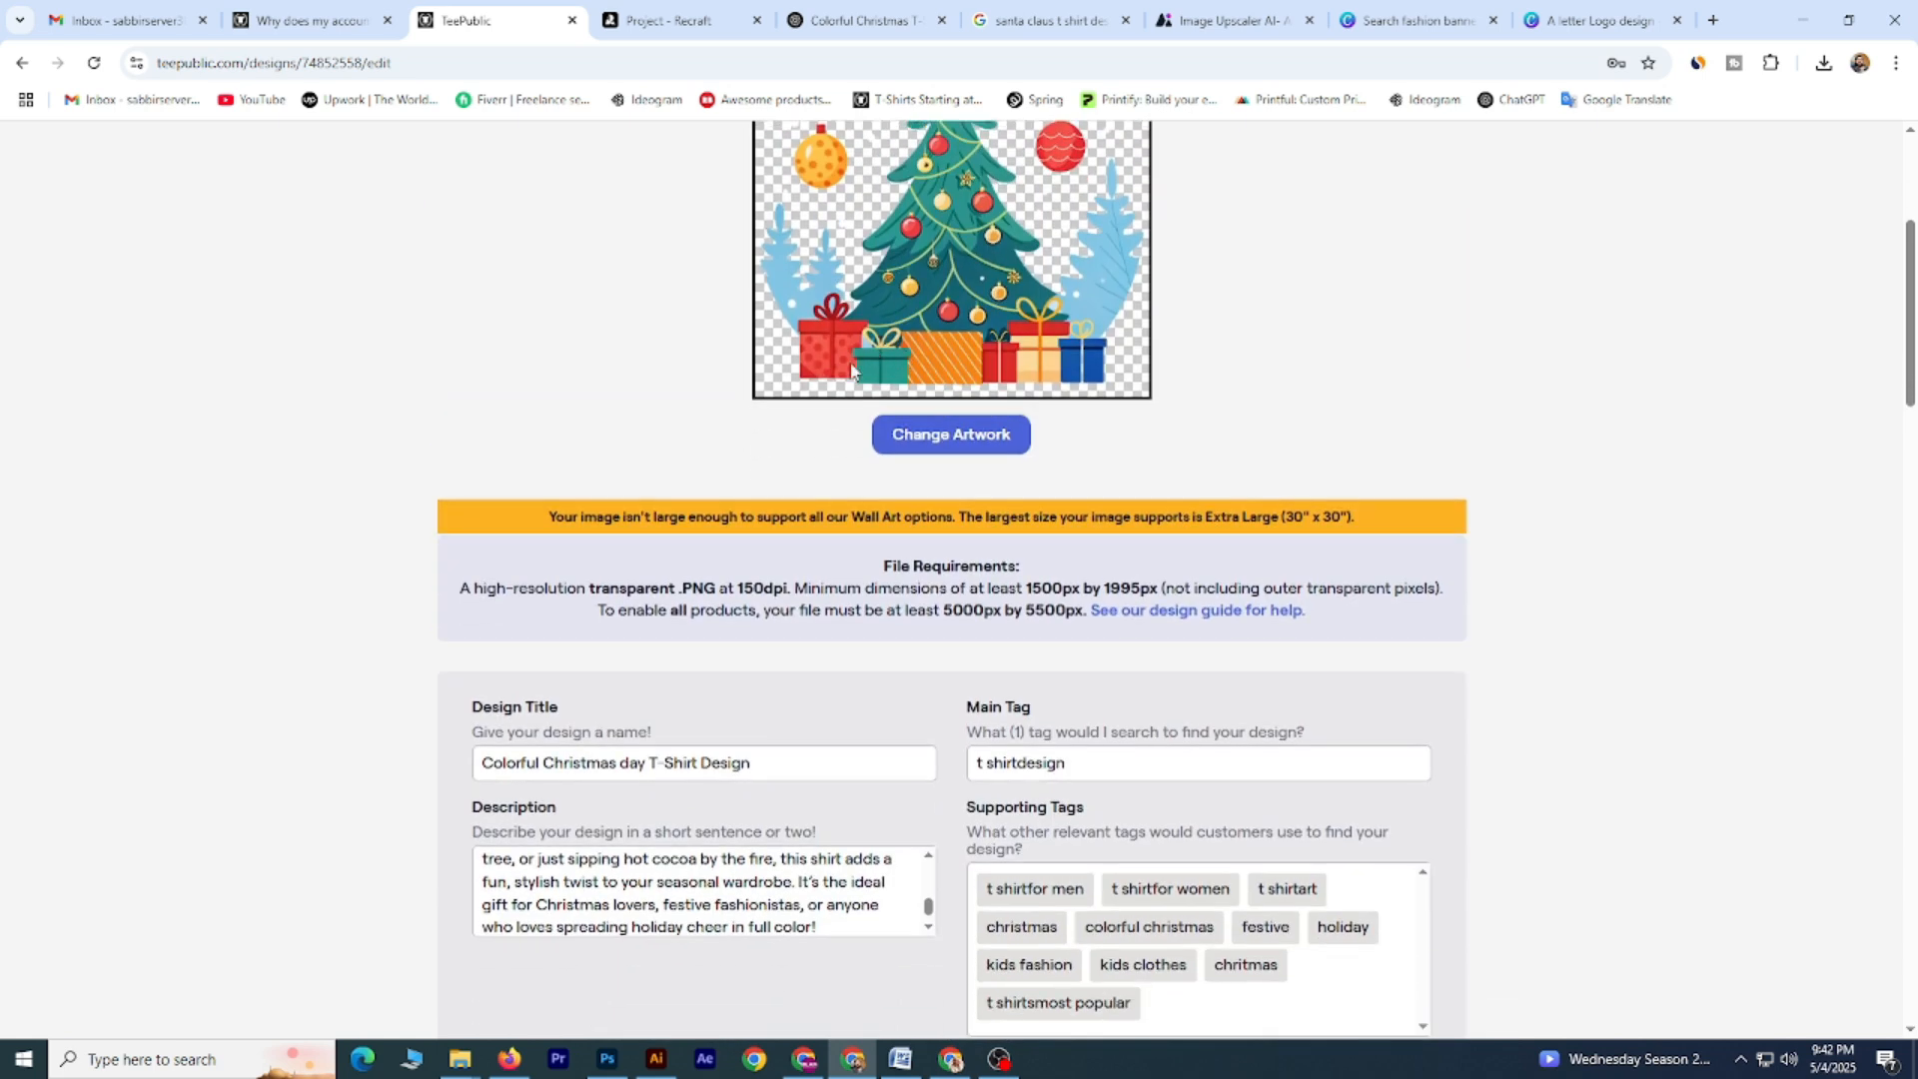
{"action": "scroll", "coordinate": [851, 371], "scroll_direction": "down", "scroll_amount": 1}
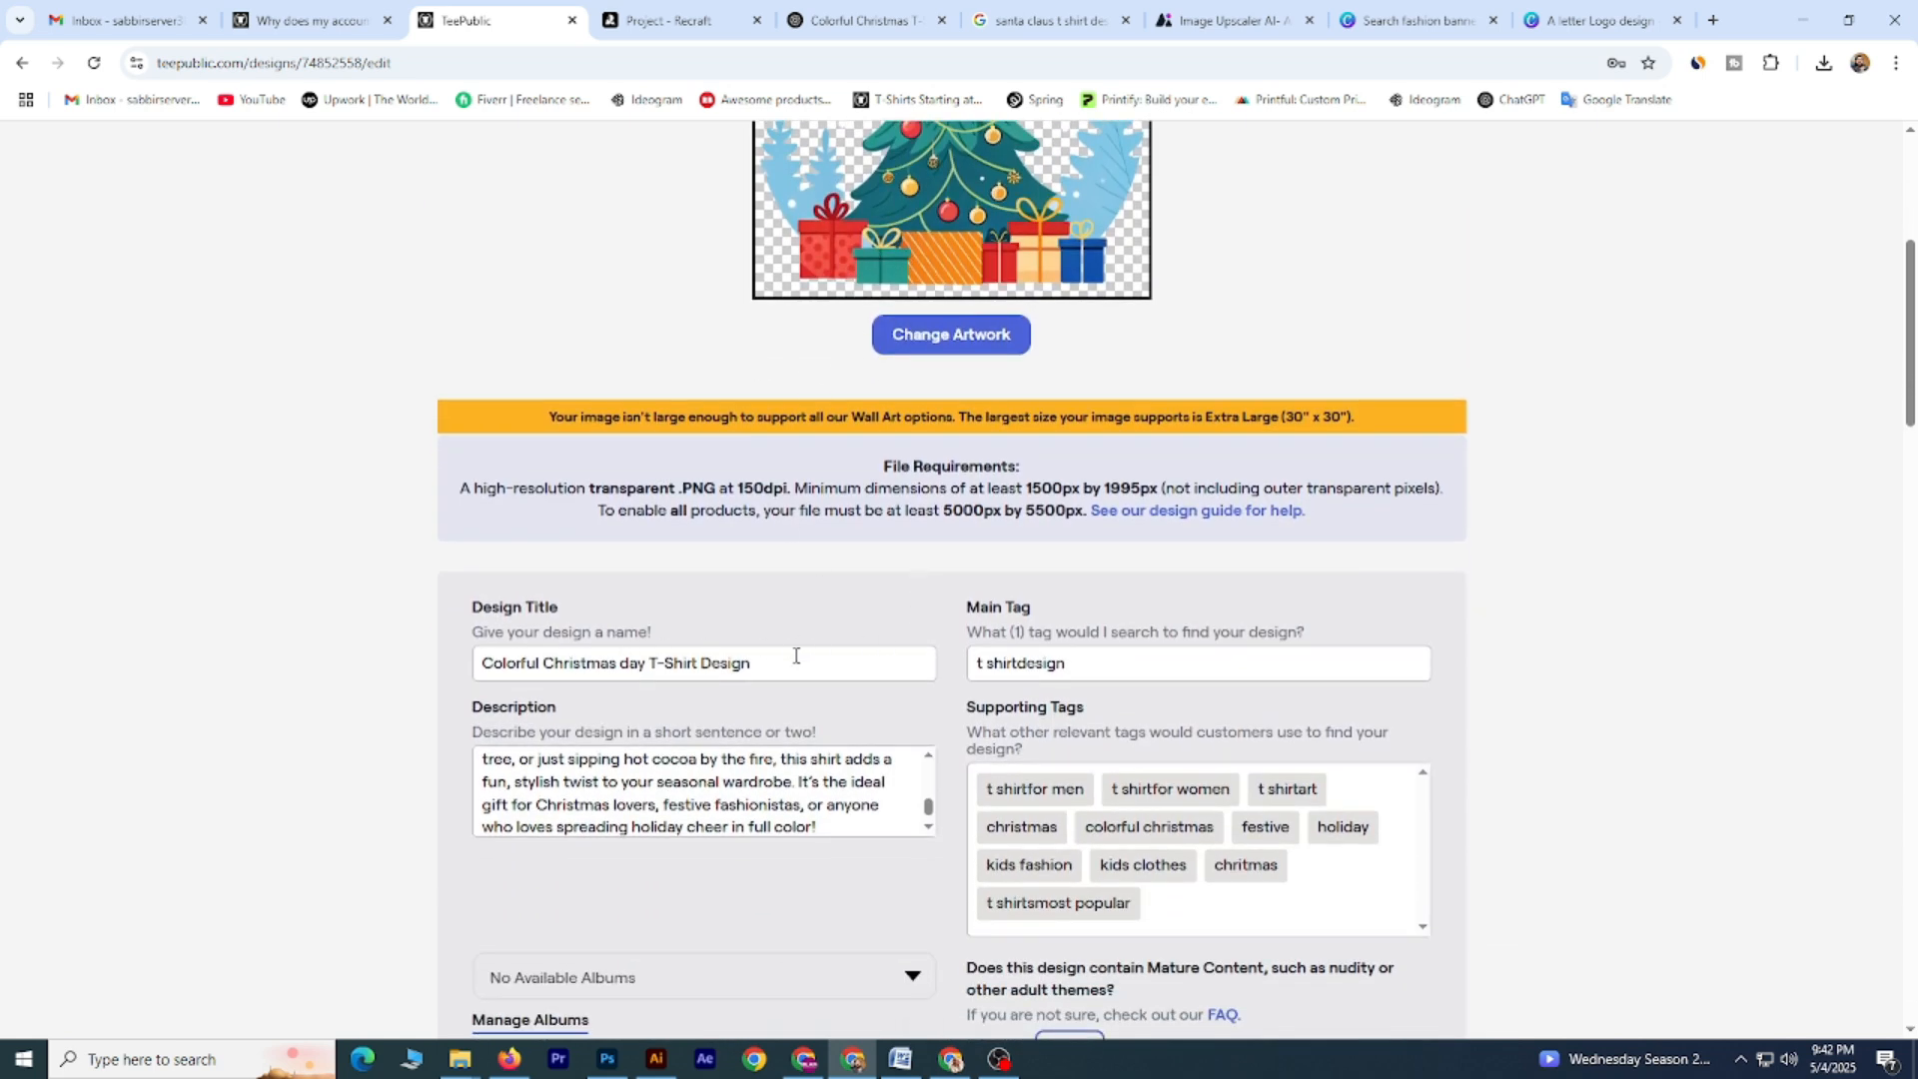
{"action": "left_click_drag", "start_coordinate": [796, 655], "coordinate": [446, 679]}
{"action": "left_click", "coordinate": [1010, 692]}
{"action": "left_click_drag", "start_coordinate": [1092, 670], "coordinate": [927, 671]}
{"action": "left_click", "coordinate": [937, 670]}
{"action": "scroll", "coordinate": [849, 671], "scroll_direction": "down", "scroll_amount": 2}
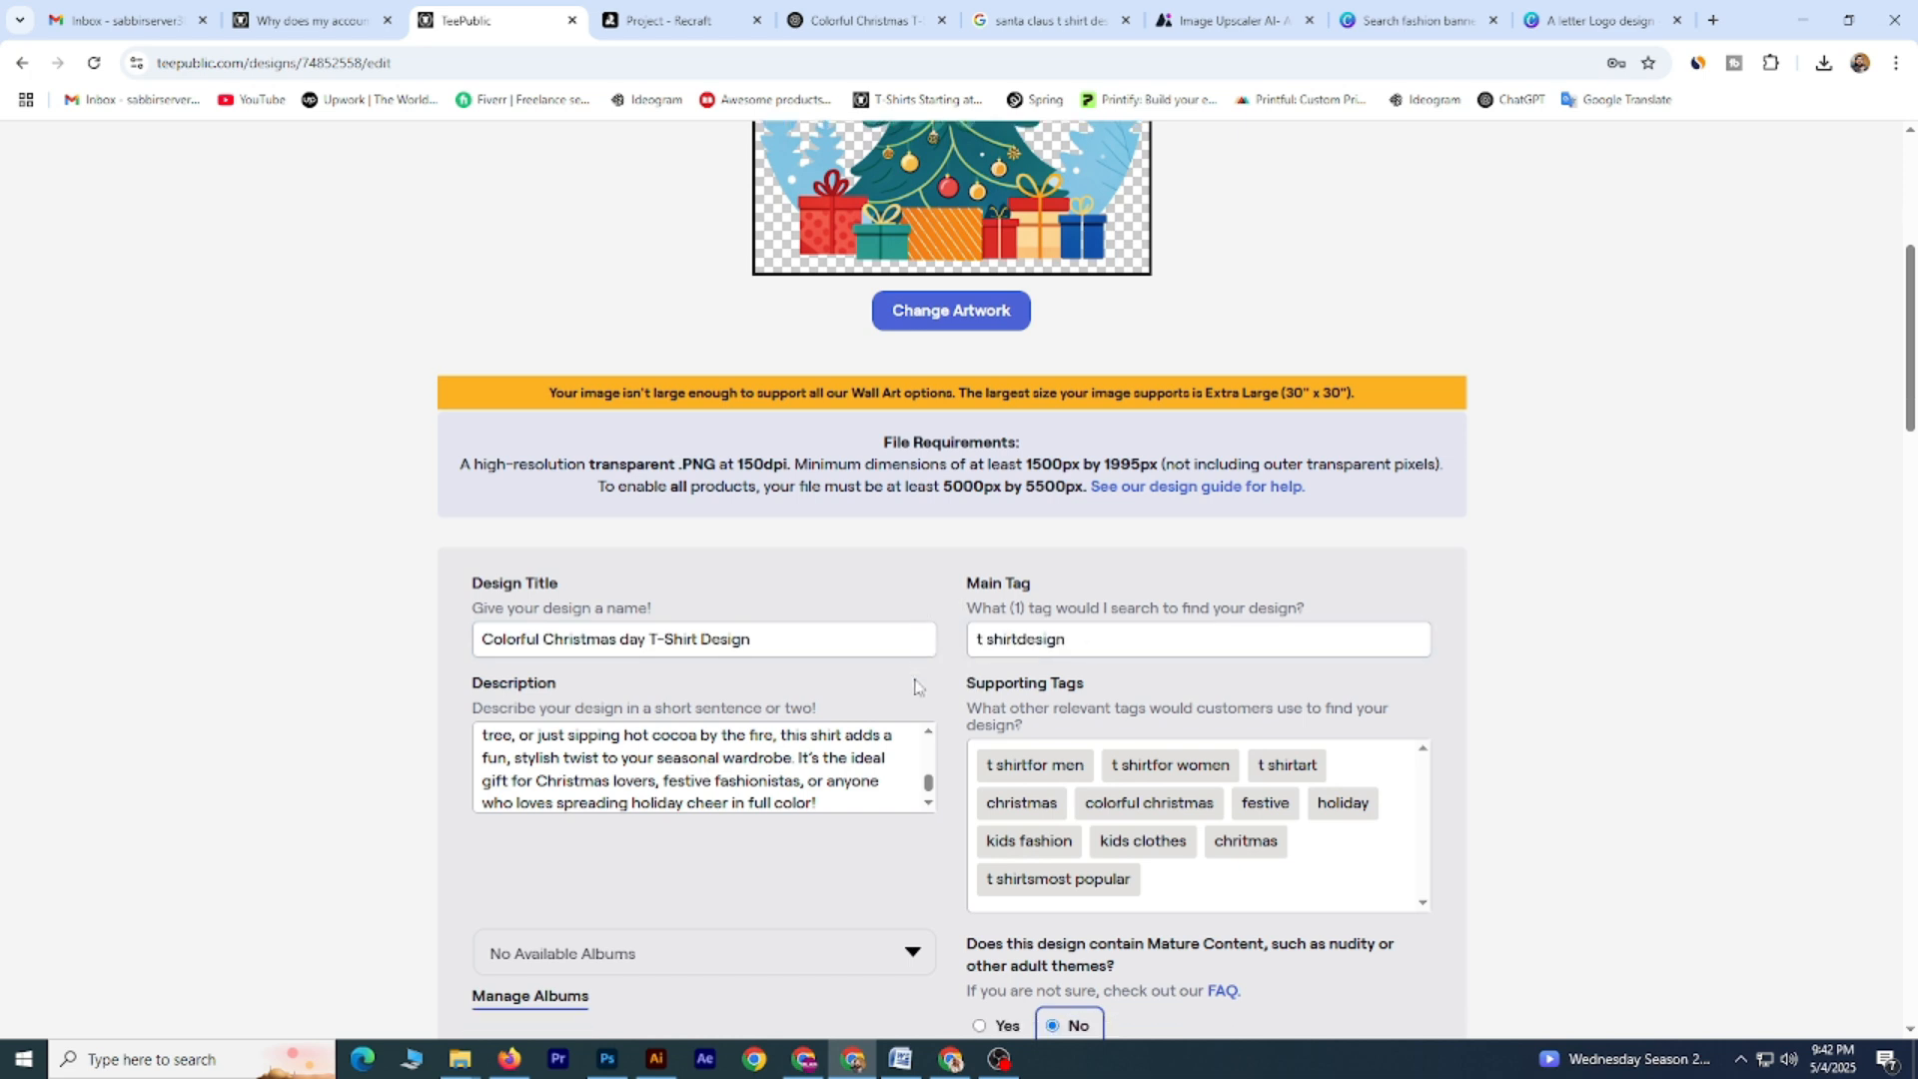
{"action": "left_click_drag", "start_coordinate": [465, 511], "coordinate": [562, 501]}
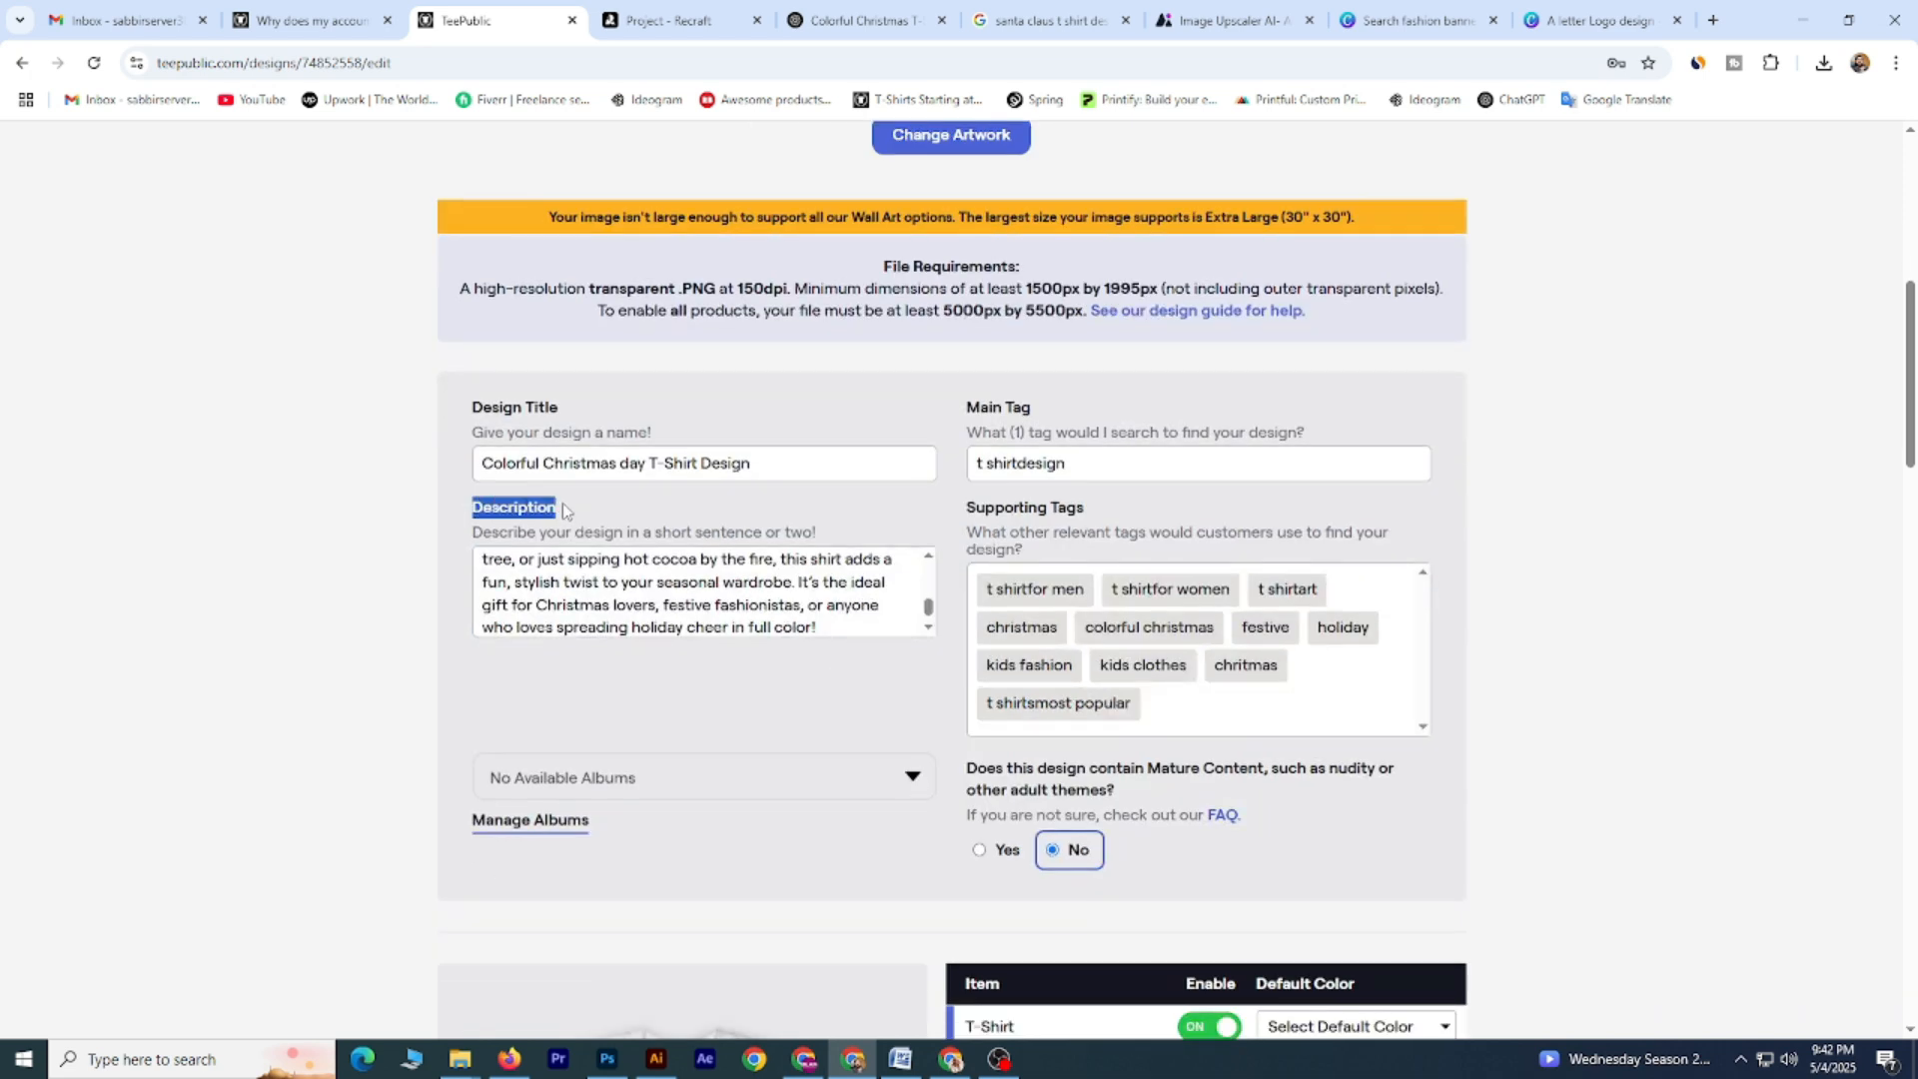
{"action": "left_click", "coordinate": [987, 518]}
Scale the artwork on the T-shirt to 98% and set the T-shirt's default color to White.
{"action": "scroll", "coordinate": [876, 661], "scroll_direction": "down", "scroll_amount": 5}
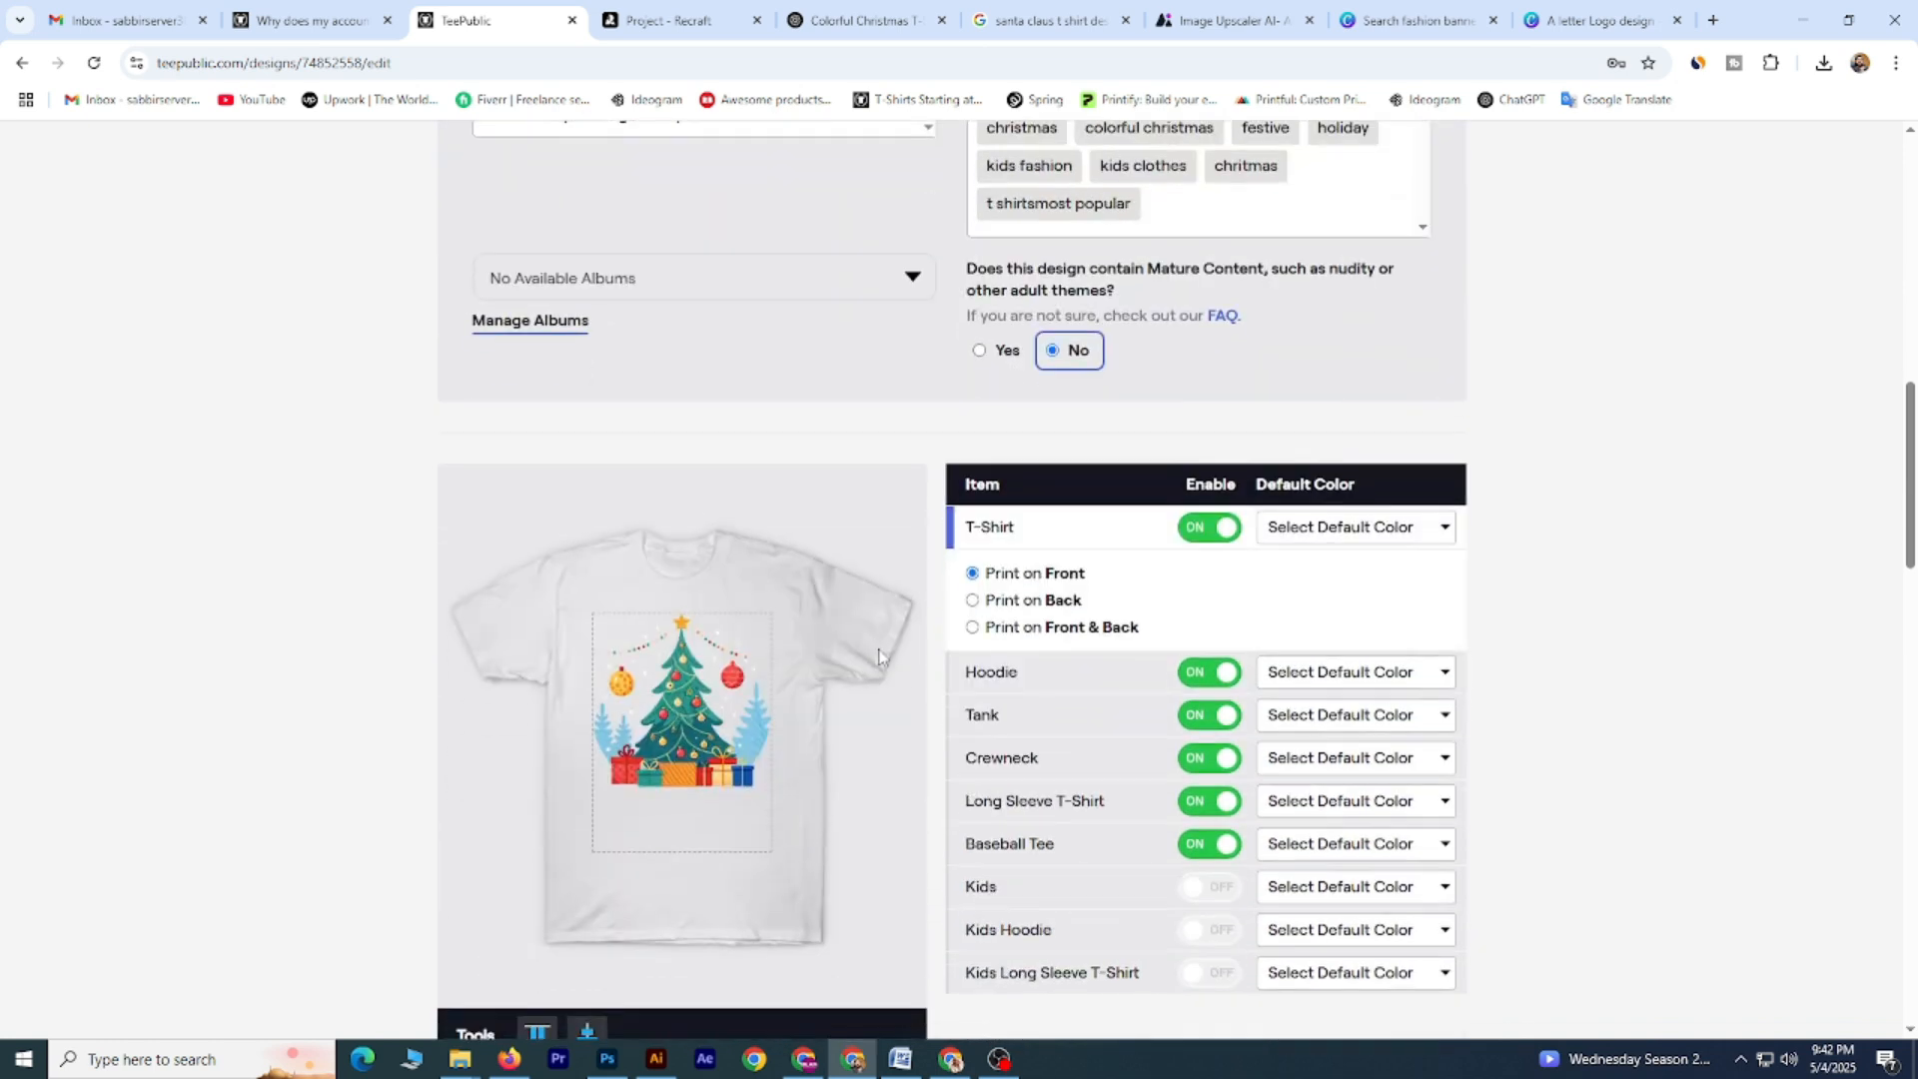
{"action": "scroll", "coordinate": [914, 470], "scroll_direction": "down", "scroll_amount": 1}
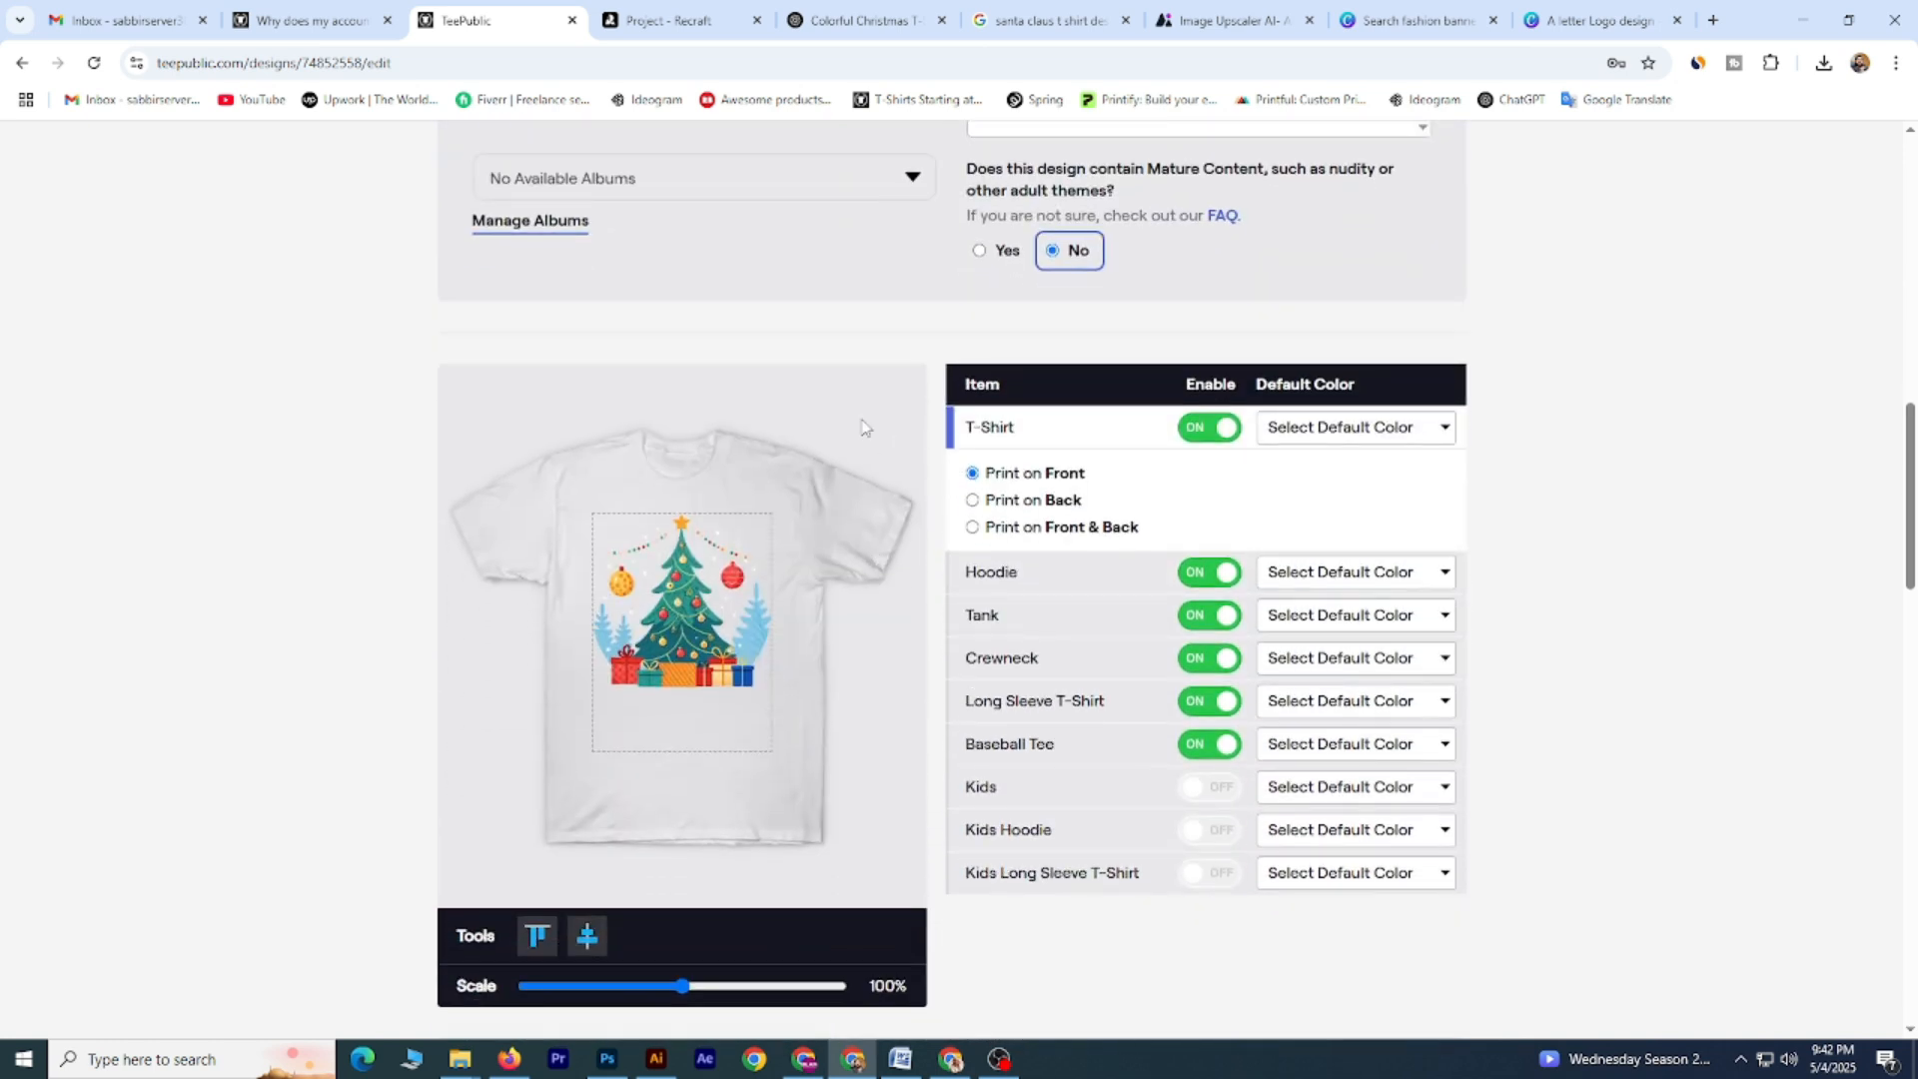
{"action": "scroll", "coordinate": [936, 482], "scroll_direction": "down", "scroll_amount": 1}
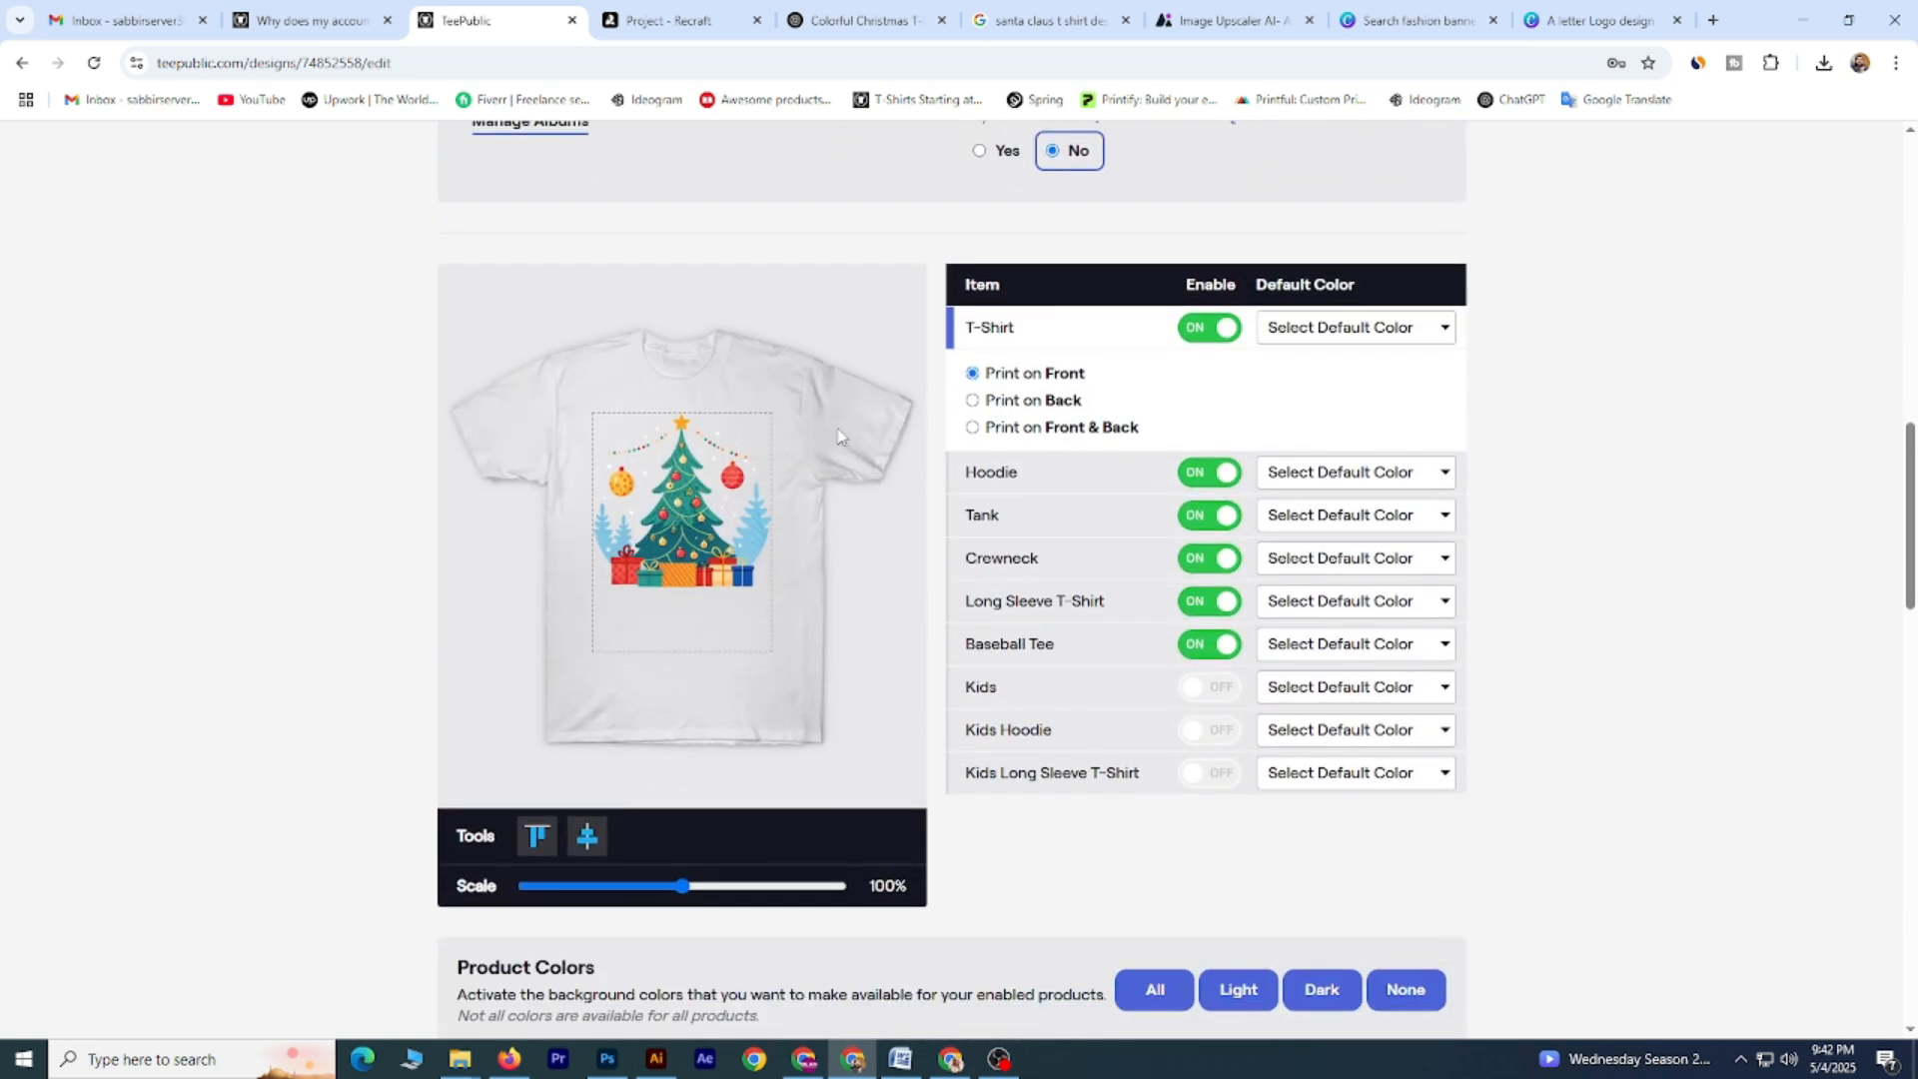
{"action": "mouse_move", "coordinate": [687, 526]}
{"action": "left_mouse_down"}
{"action": "mouse_move", "coordinate": [679, 555]}
{"action": "mouse_move", "coordinate": [691, 529]}
{"action": "left_mouse_up"}
{"action": "mouse_move", "coordinate": [684, 885]}
{"action": "left_mouse_down"}
{"action": "mouse_move", "coordinate": [651, 887]}
{"action": "mouse_move", "coordinate": [682, 889]}
{"action": "left_mouse_up"}
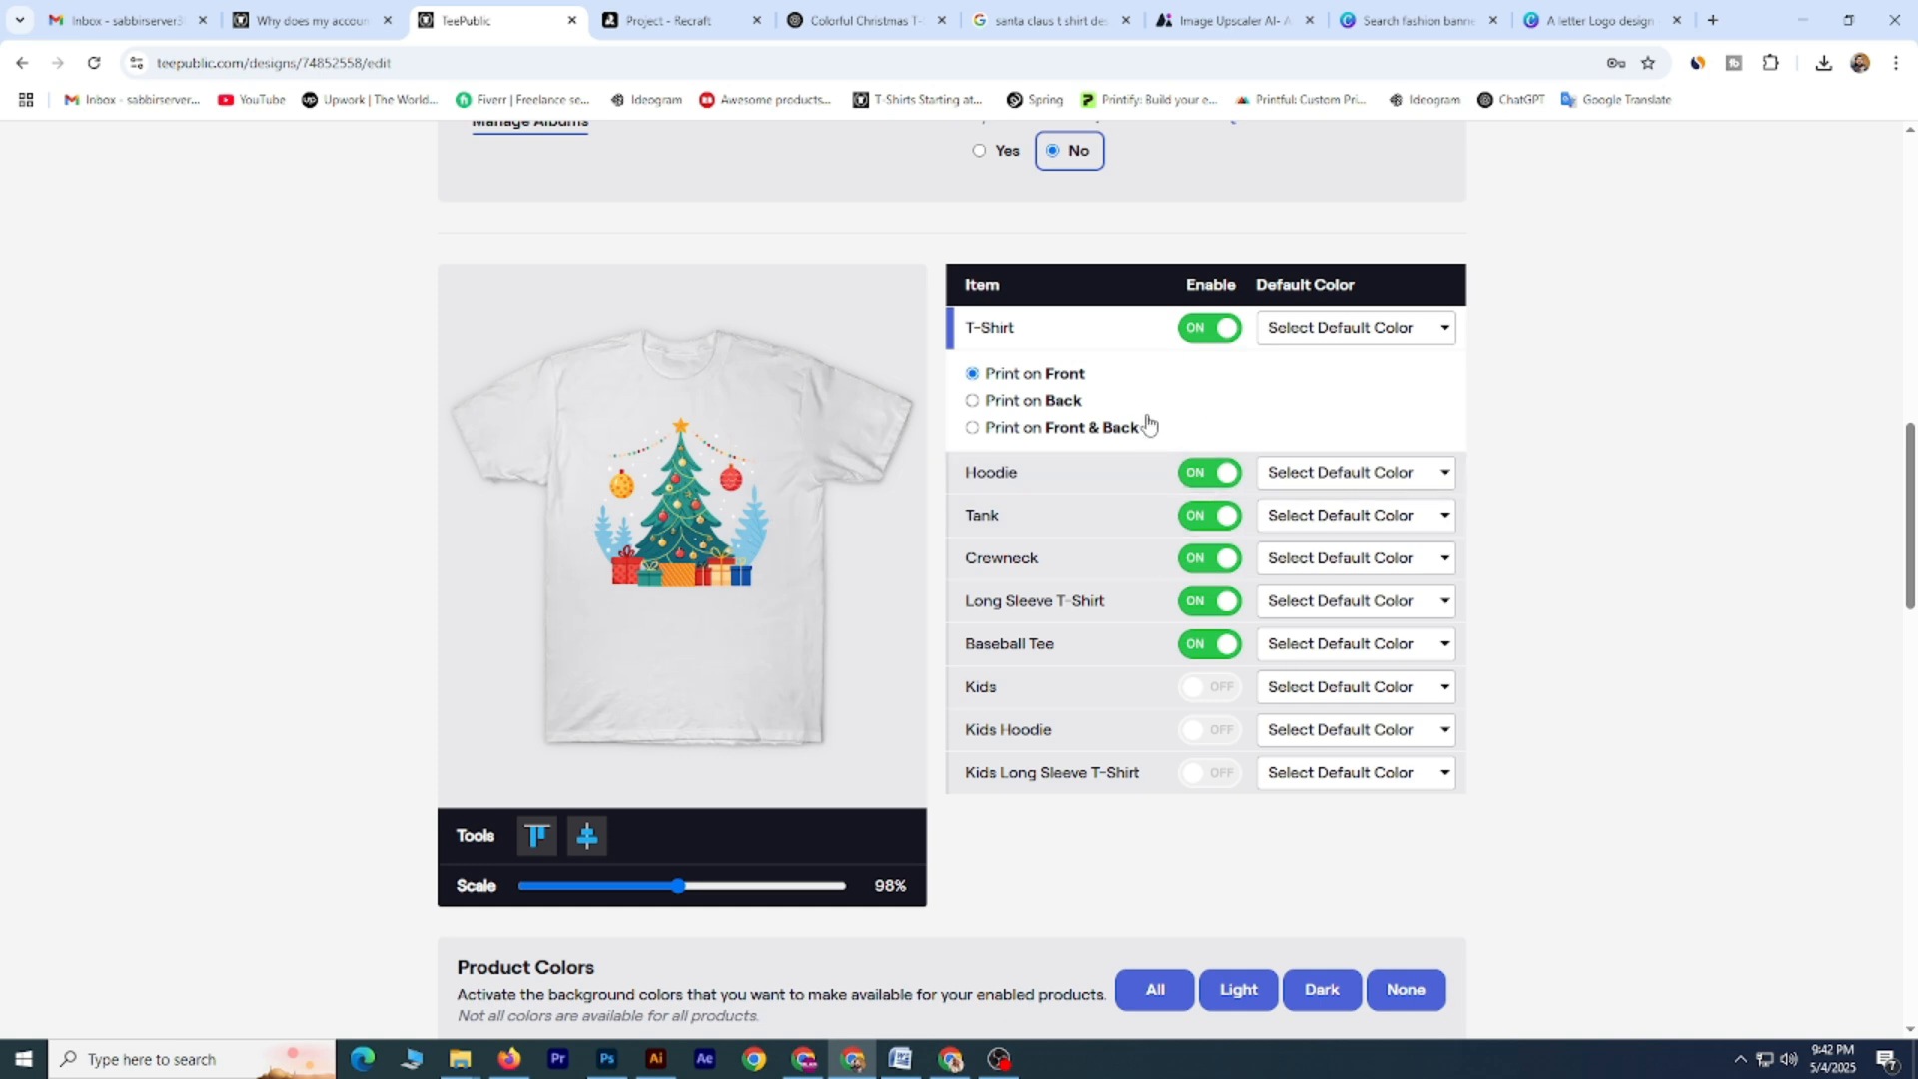
{"action": "left_click", "coordinate": [1375, 333]}
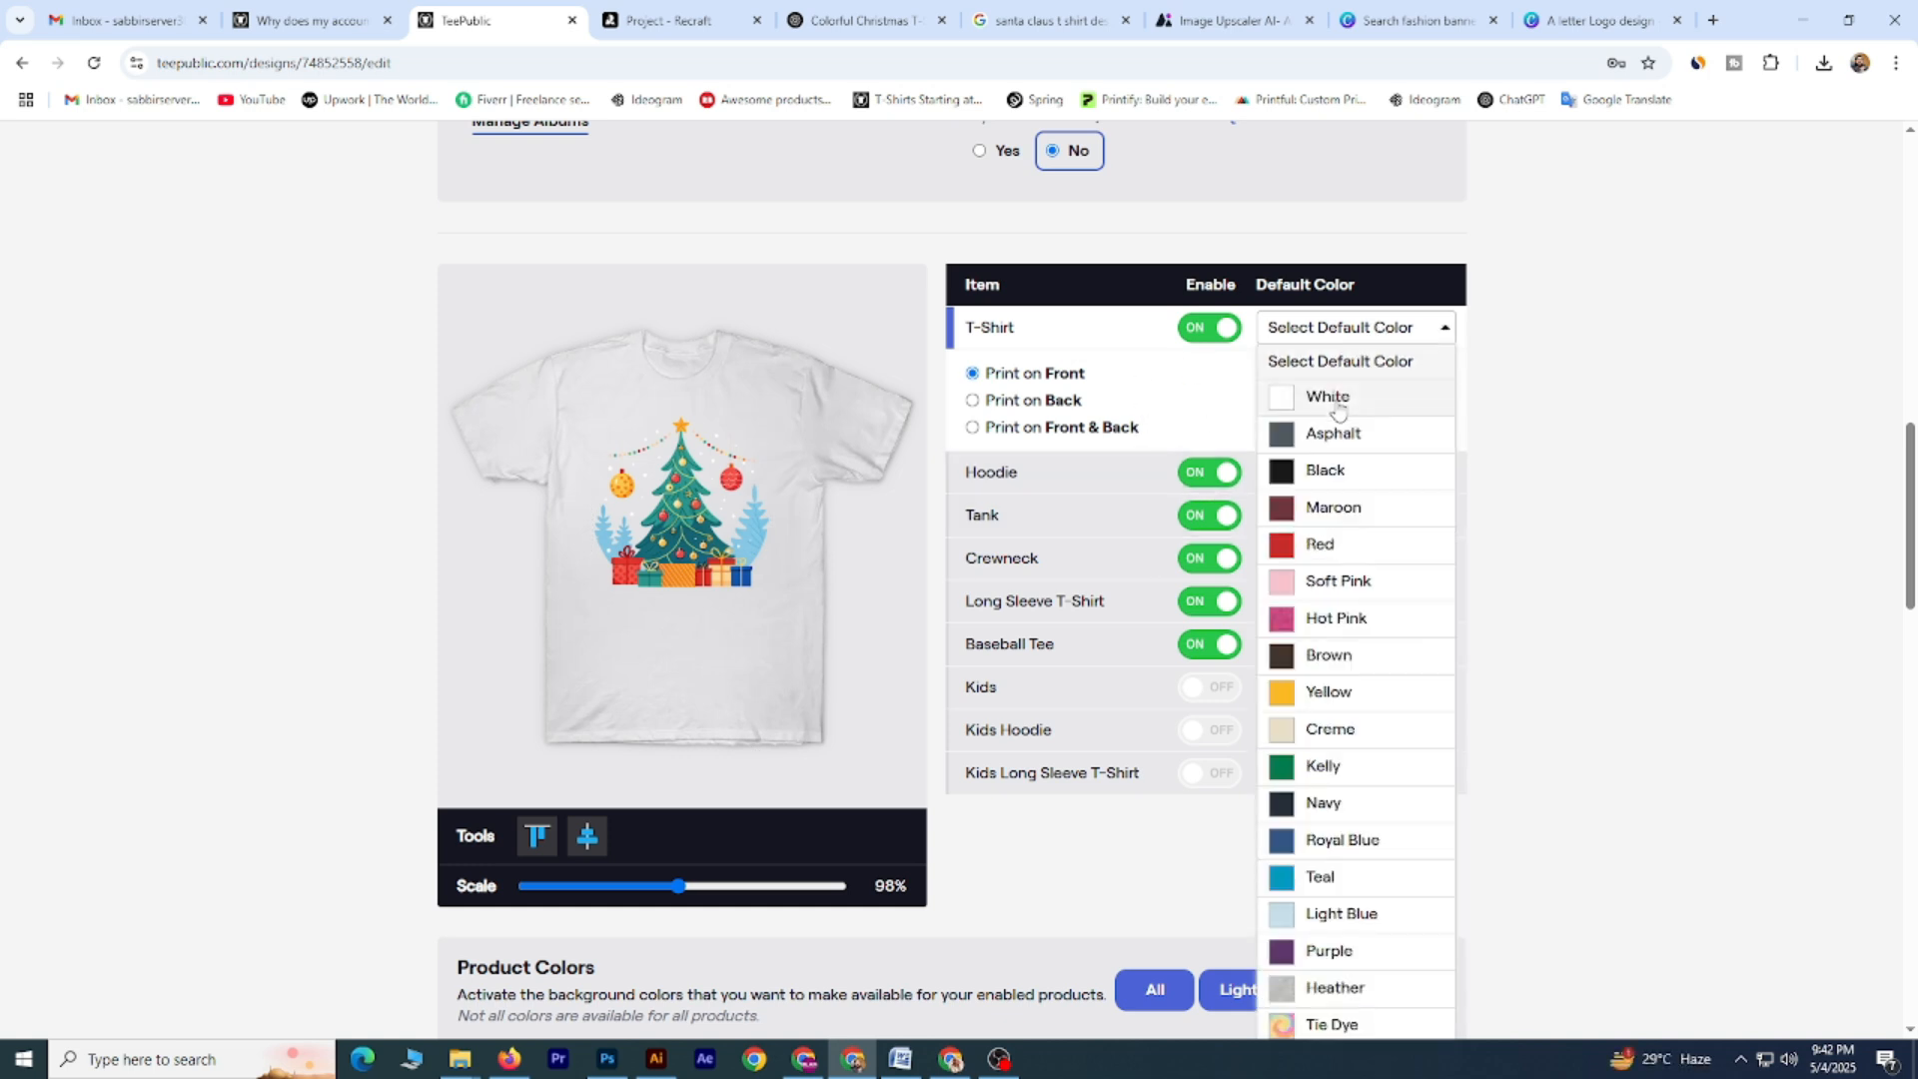
{"action": "left_click", "coordinate": [1317, 398]}
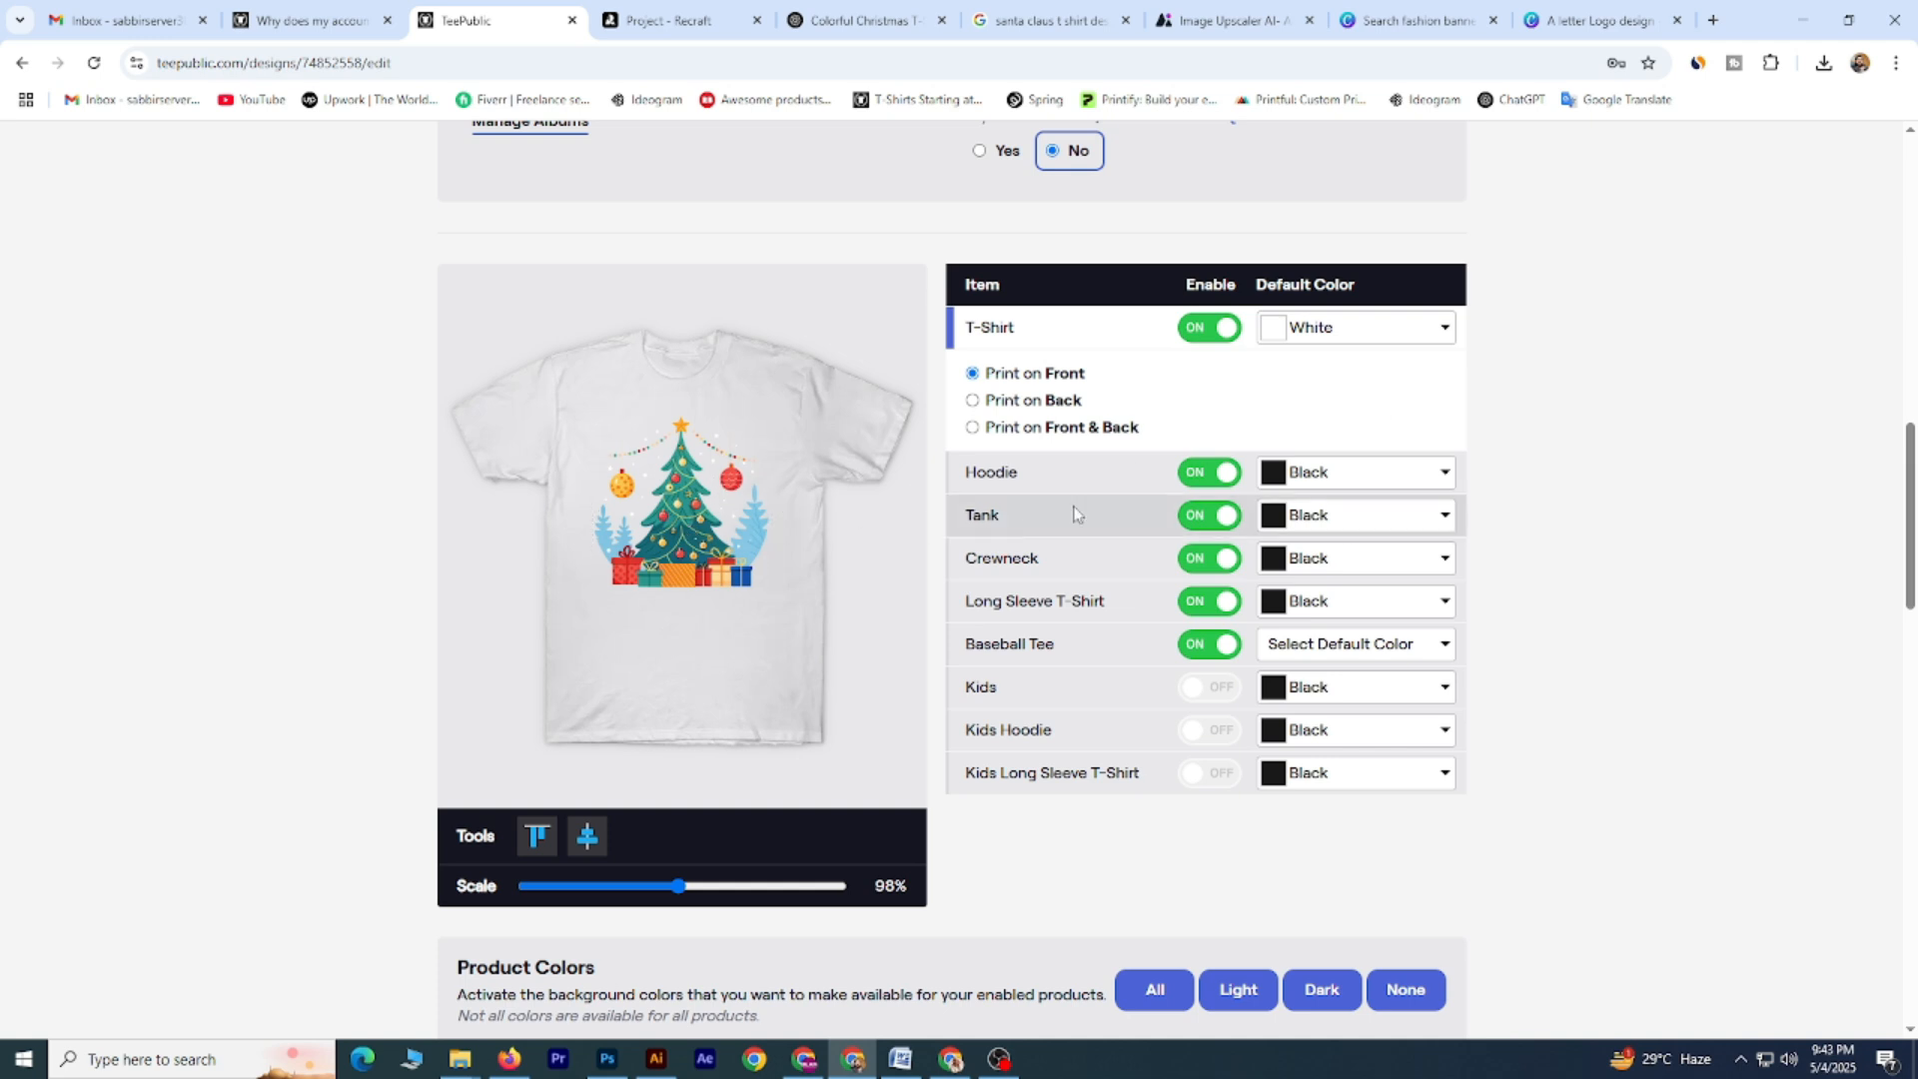
Check the hoodie's default color choices and set the tank's default color to White.
{"action": "left_click", "coordinate": [1039, 486]}
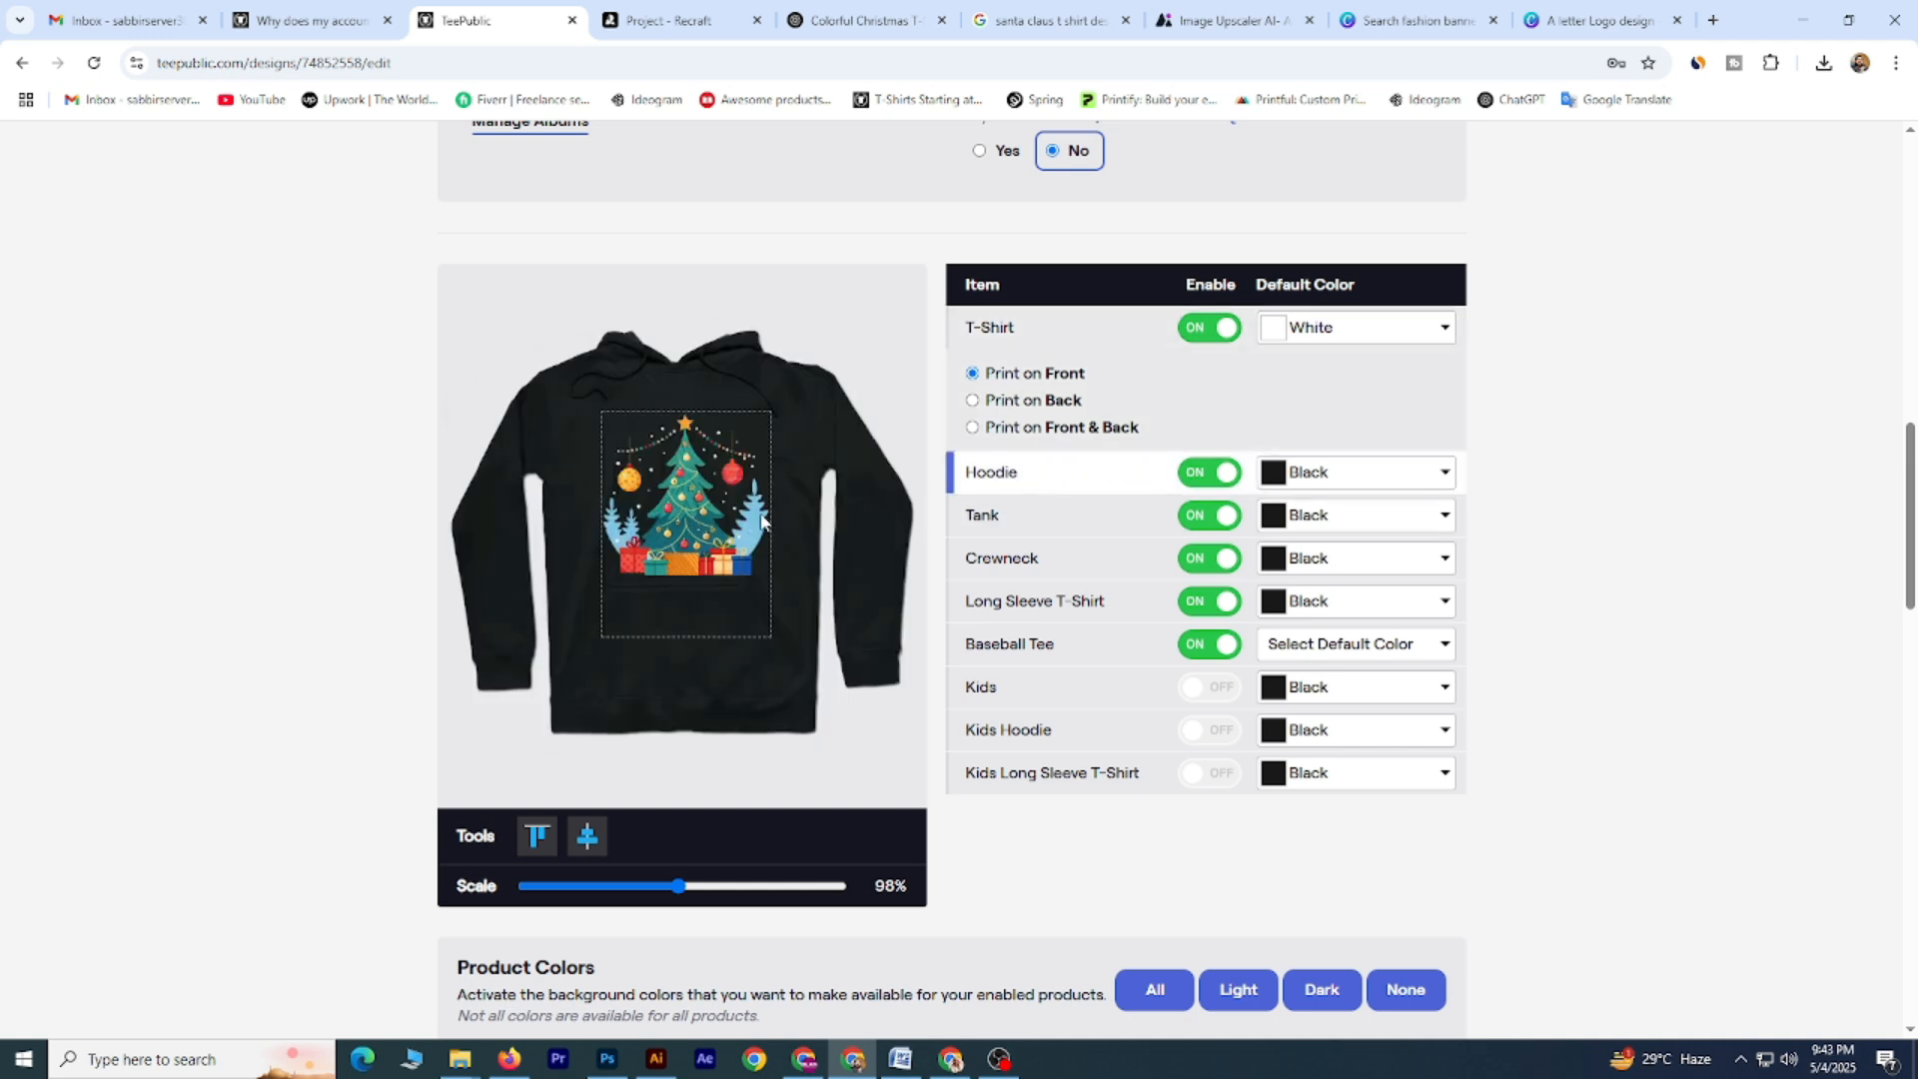
{"action": "left_click", "coordinate": [1323, 484]}
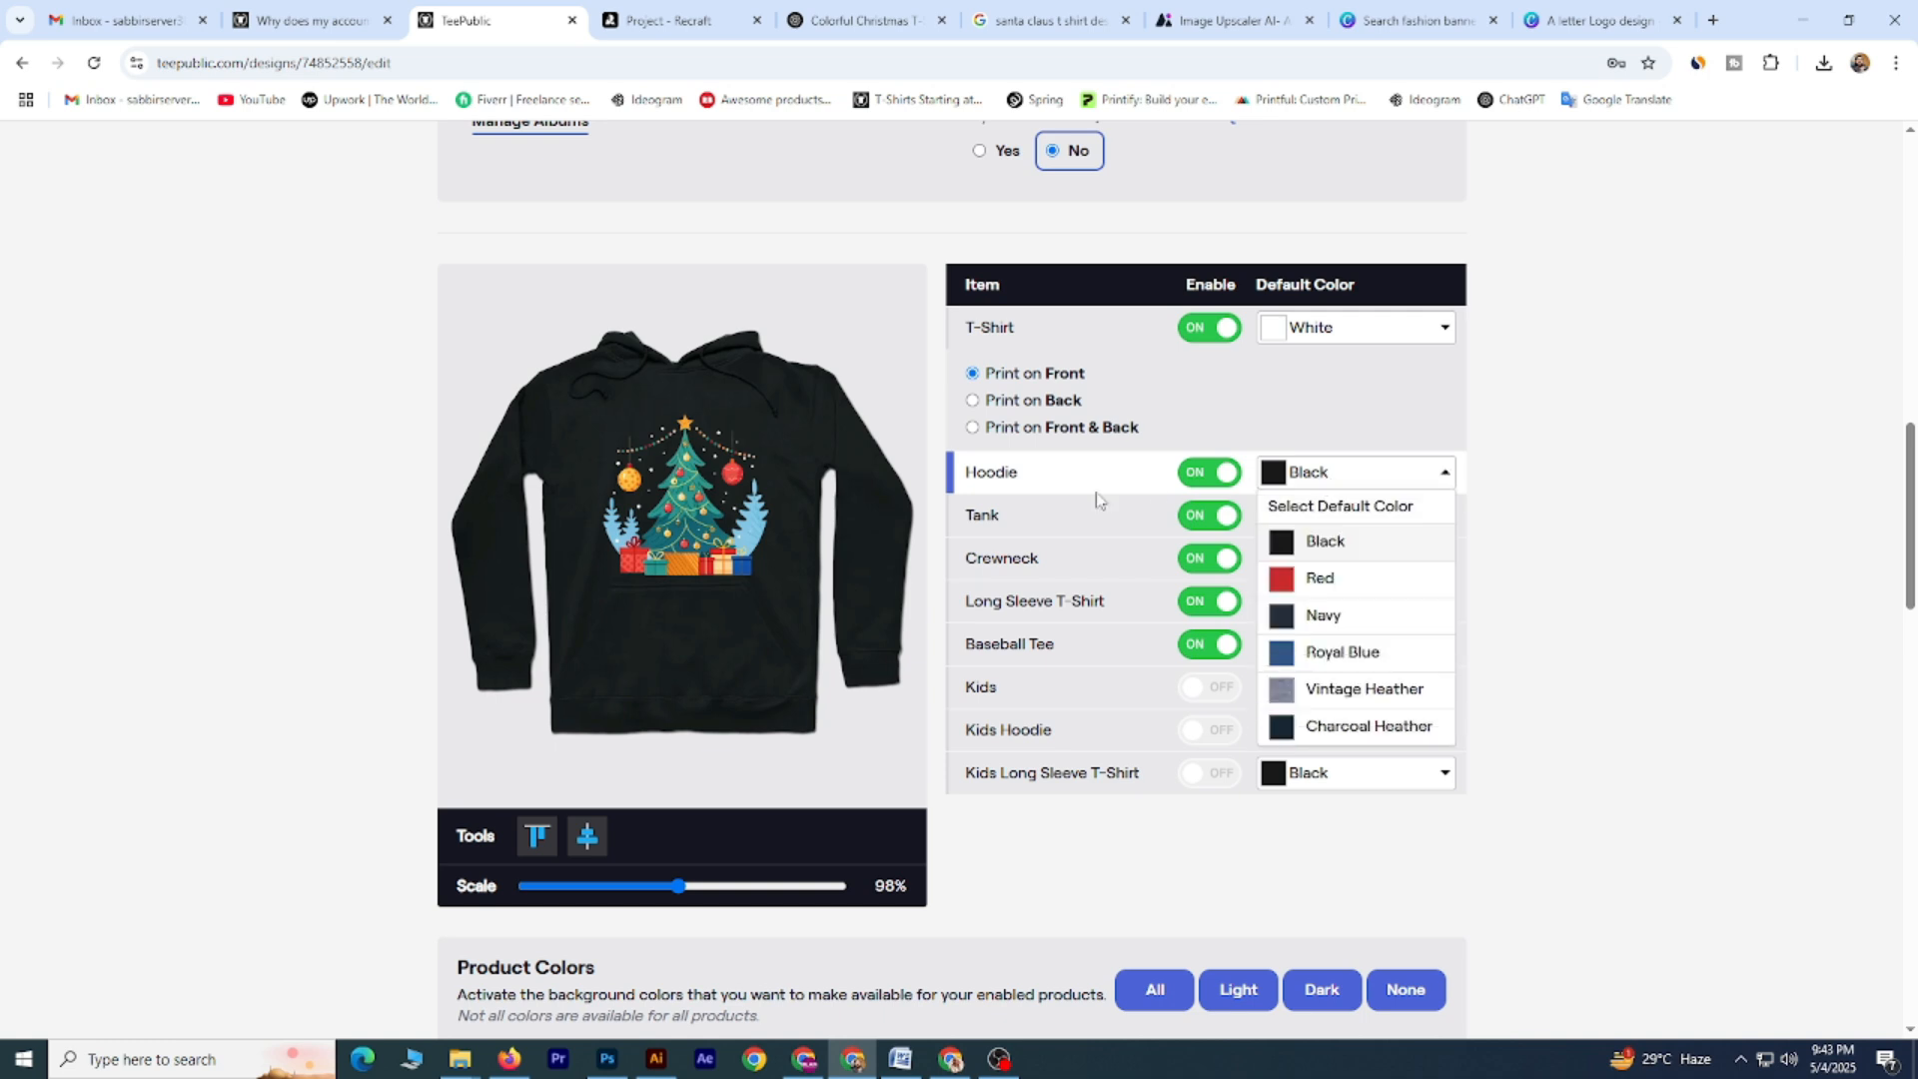
{"action": "left_click", "coordinate": [1094, 526]}
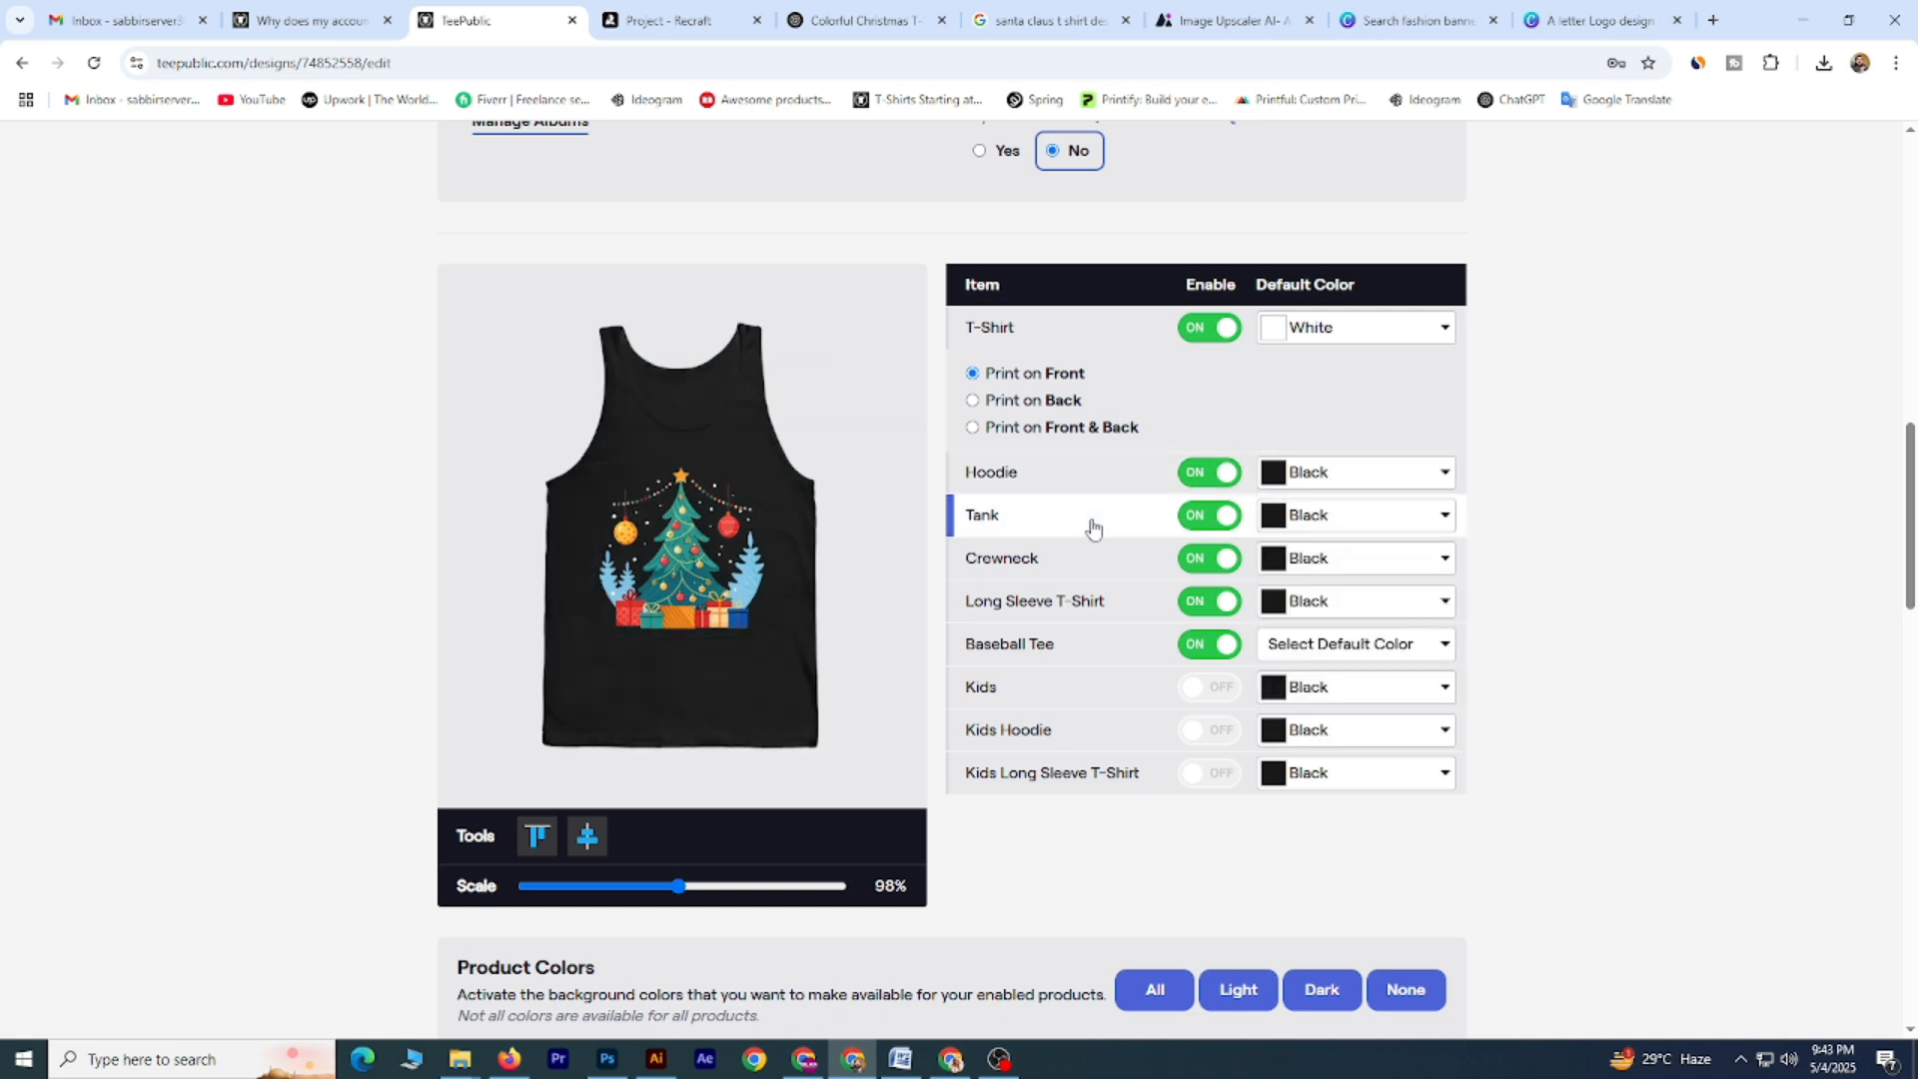
{"action": "left_click", "coordinate": [1337, 517]}
{"action": "left_click", "coordinate": [1326, 582]}
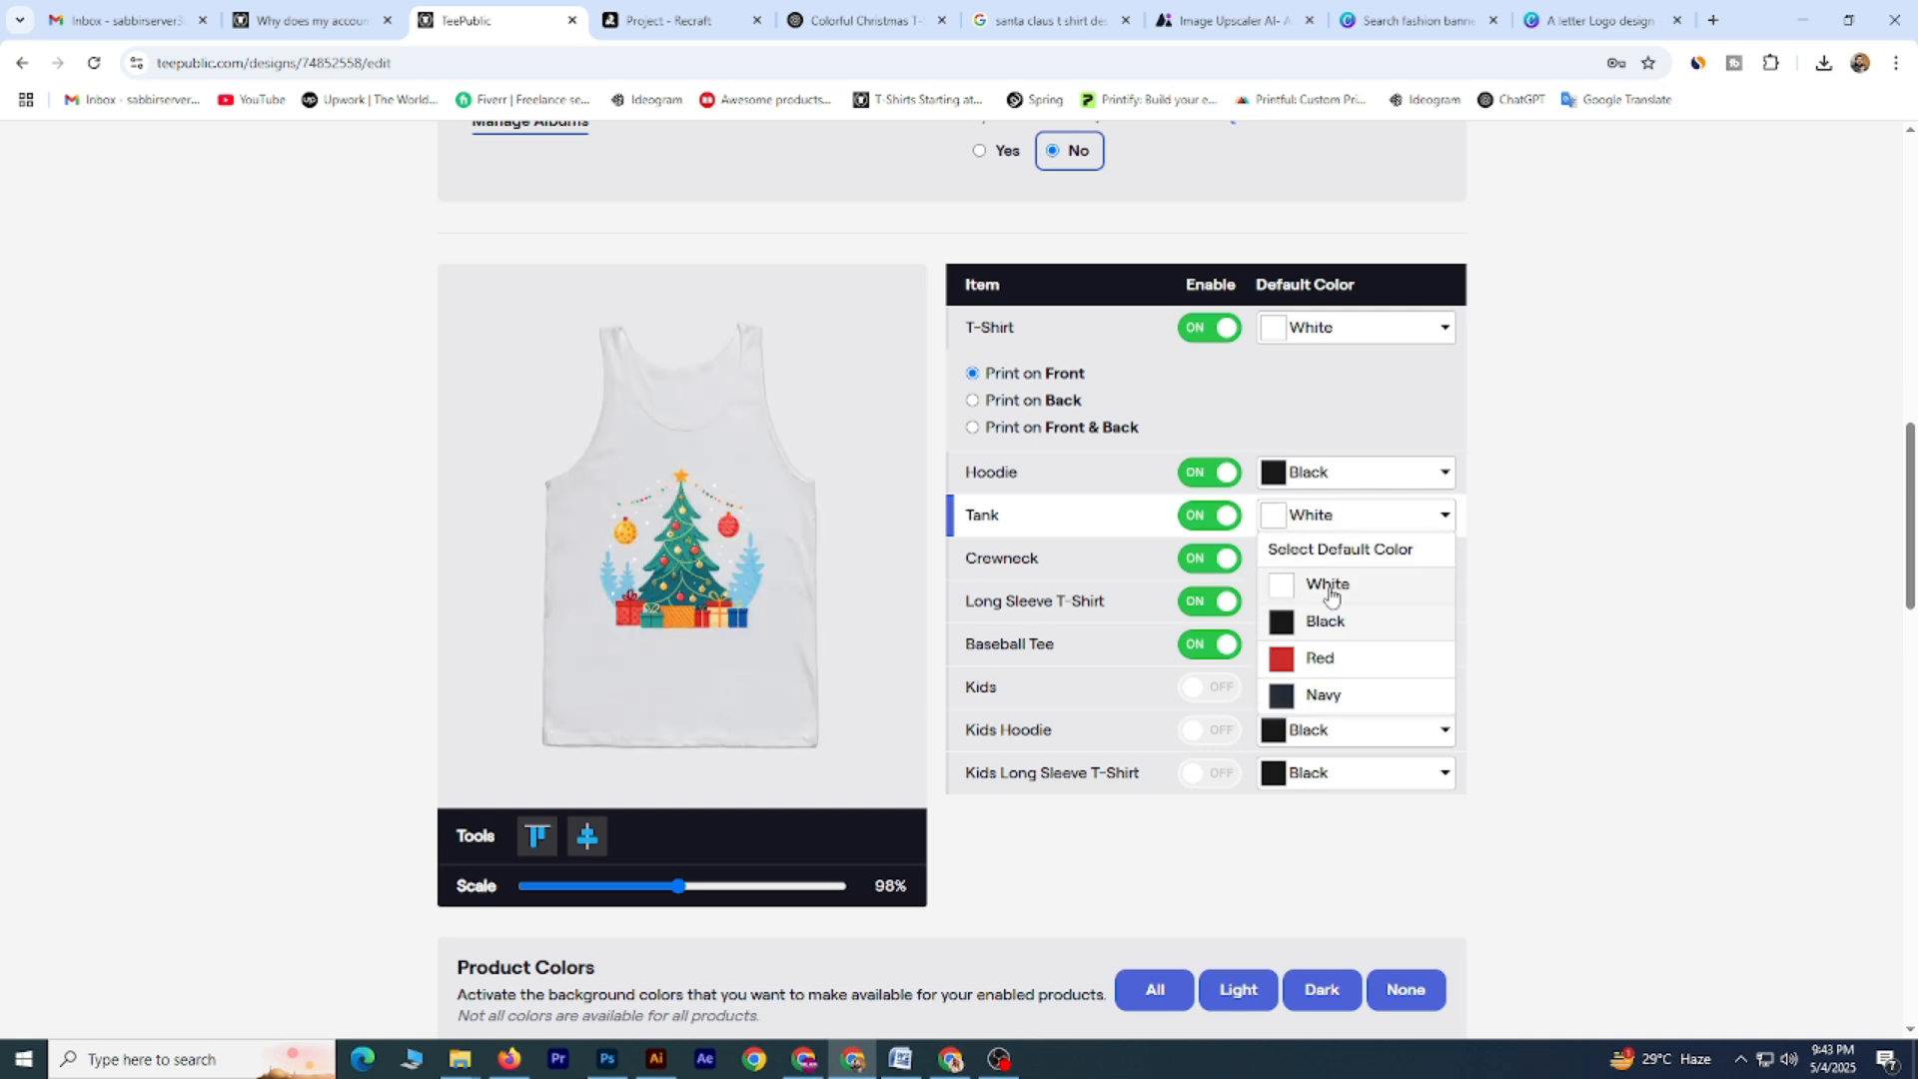
Set the default colors of the crewneck and the long sleeve T-shirt to White.
{"action": "left_click", "coordinate": [1100, 569]}
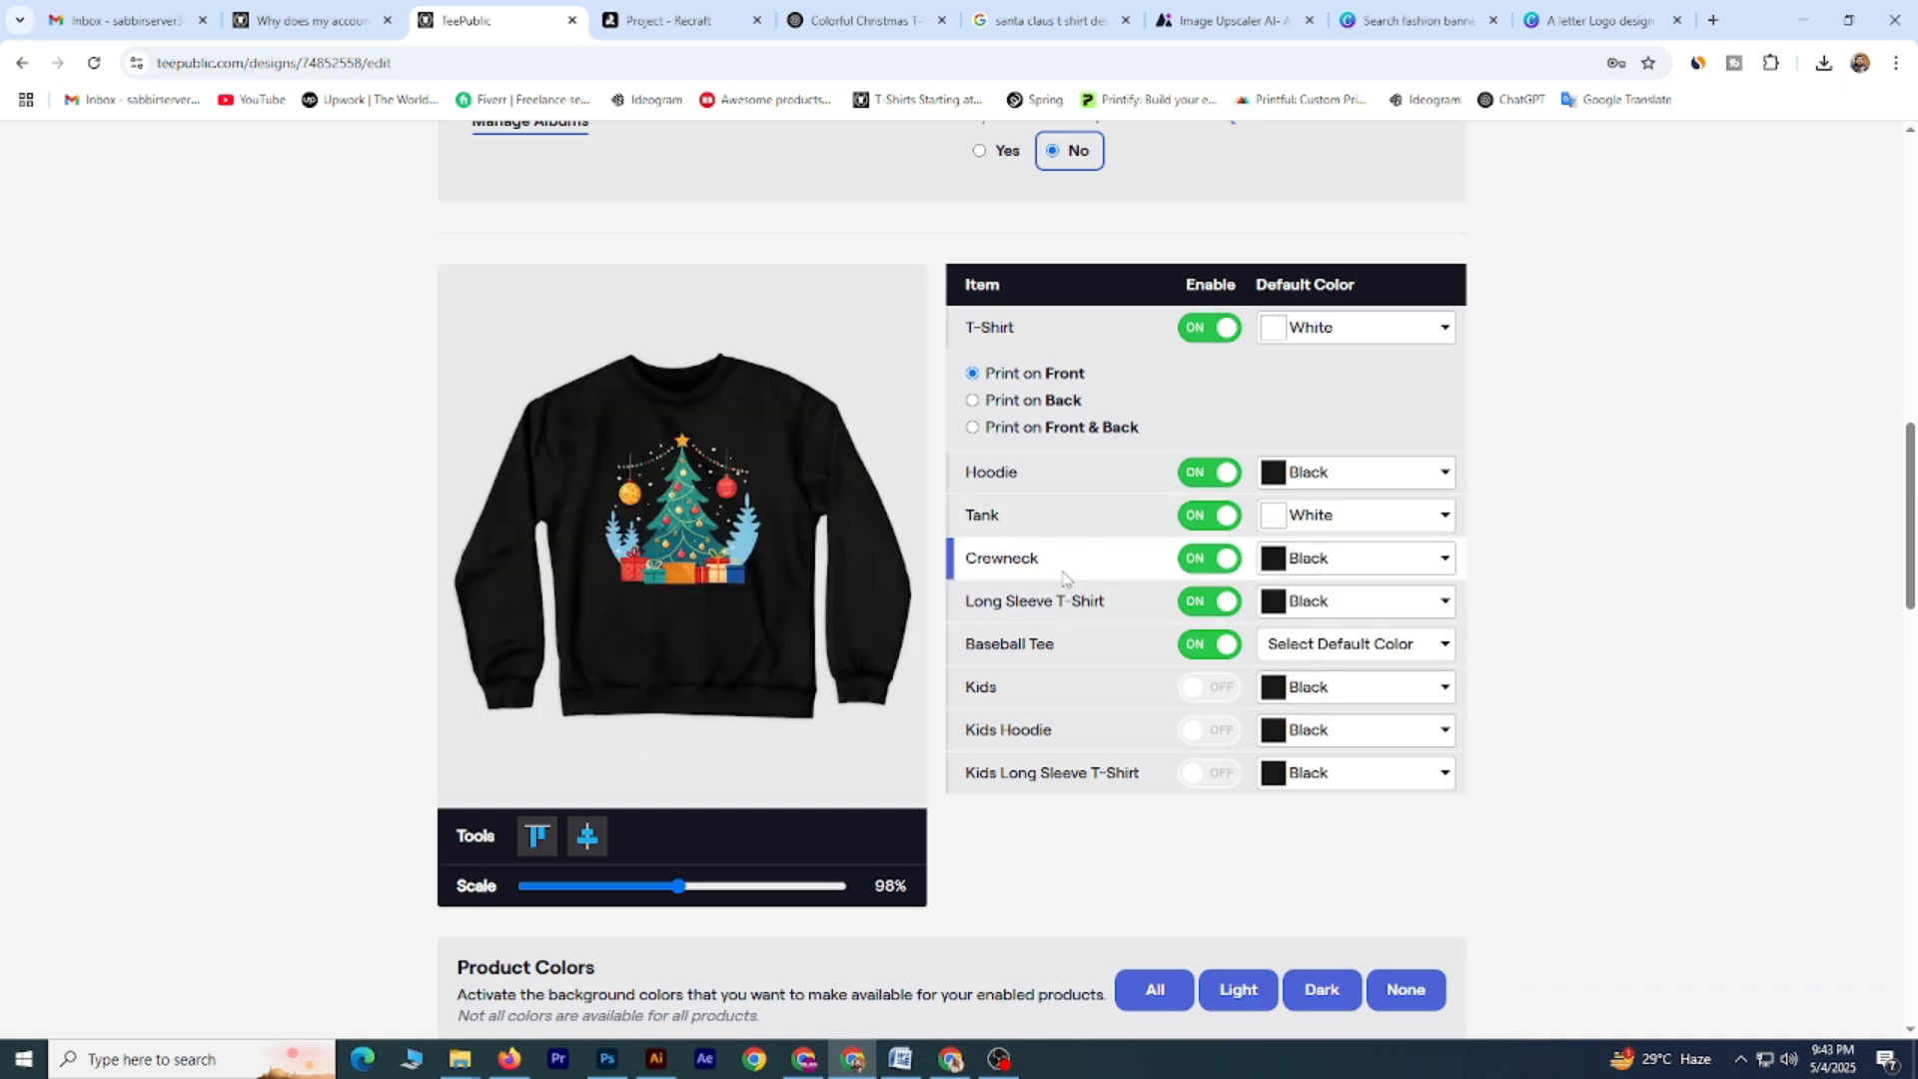
{"action": "left_click", "coordinate": [1294, 560]}
{"action": "left_click", "coordinate": [1315, 625]}
{"action": "left_click", "coordinate": [973, 618]}
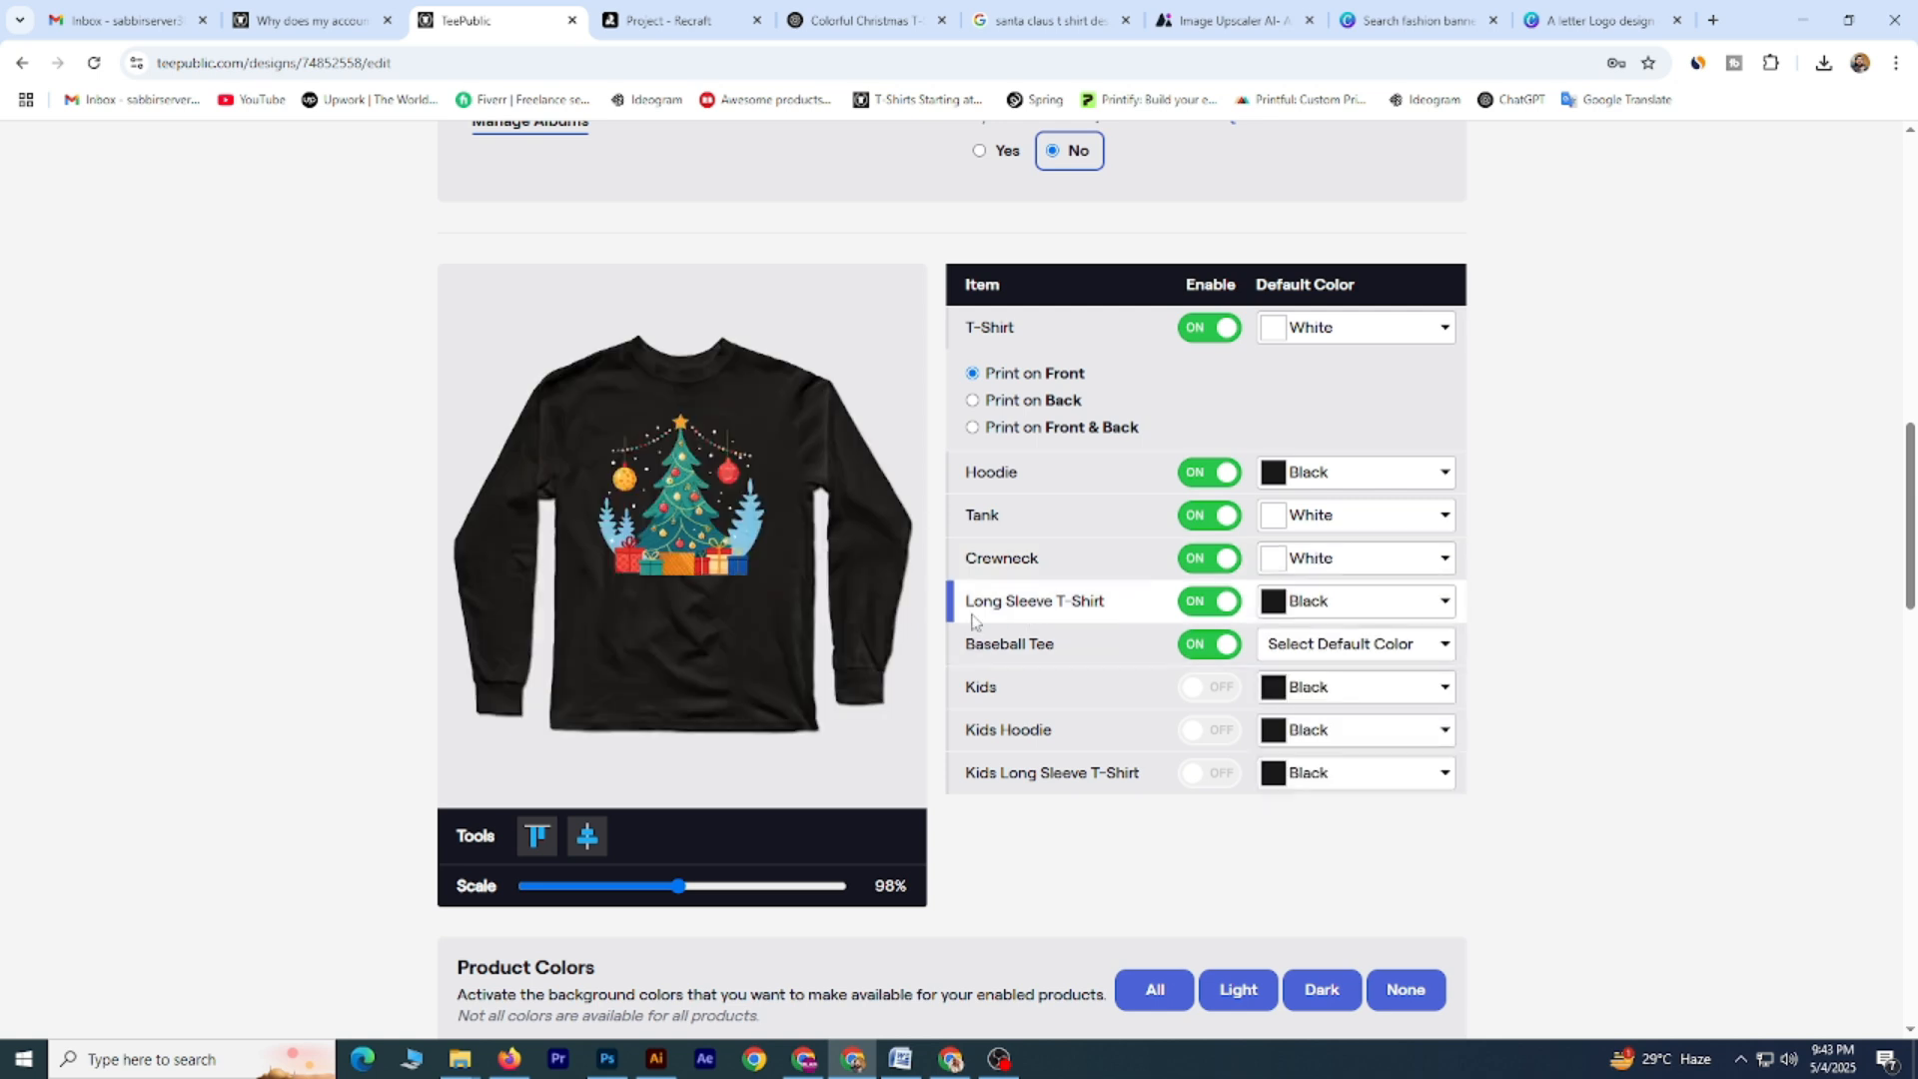
{"action": "left_click", "coordinate": [1339, 601]}
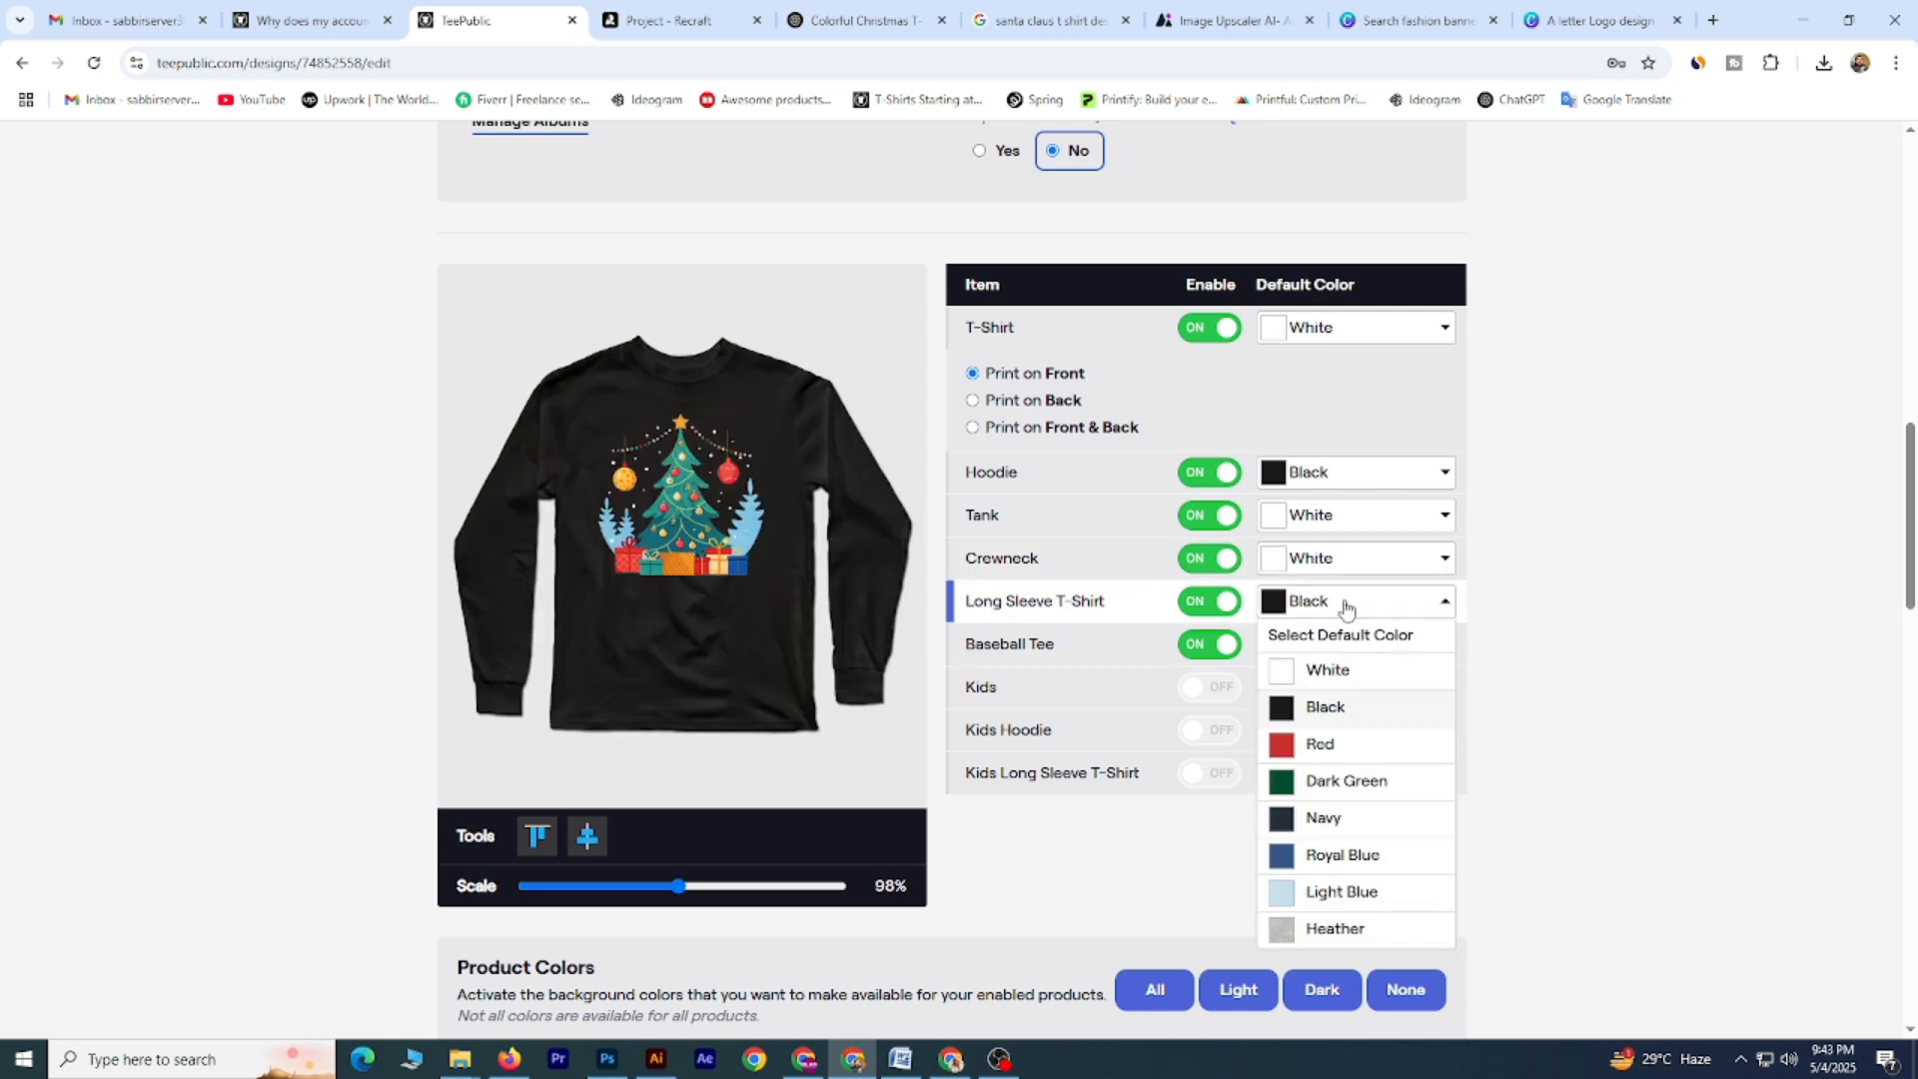
{"action": "left_click", "coordinate": [1321, 667]}
Set the baseball tee's default color to White/Black.
{"action": "left_click", "coordinate": [1107, 651]}
{"action": "left_click", "coordinate": [1339, 644]}
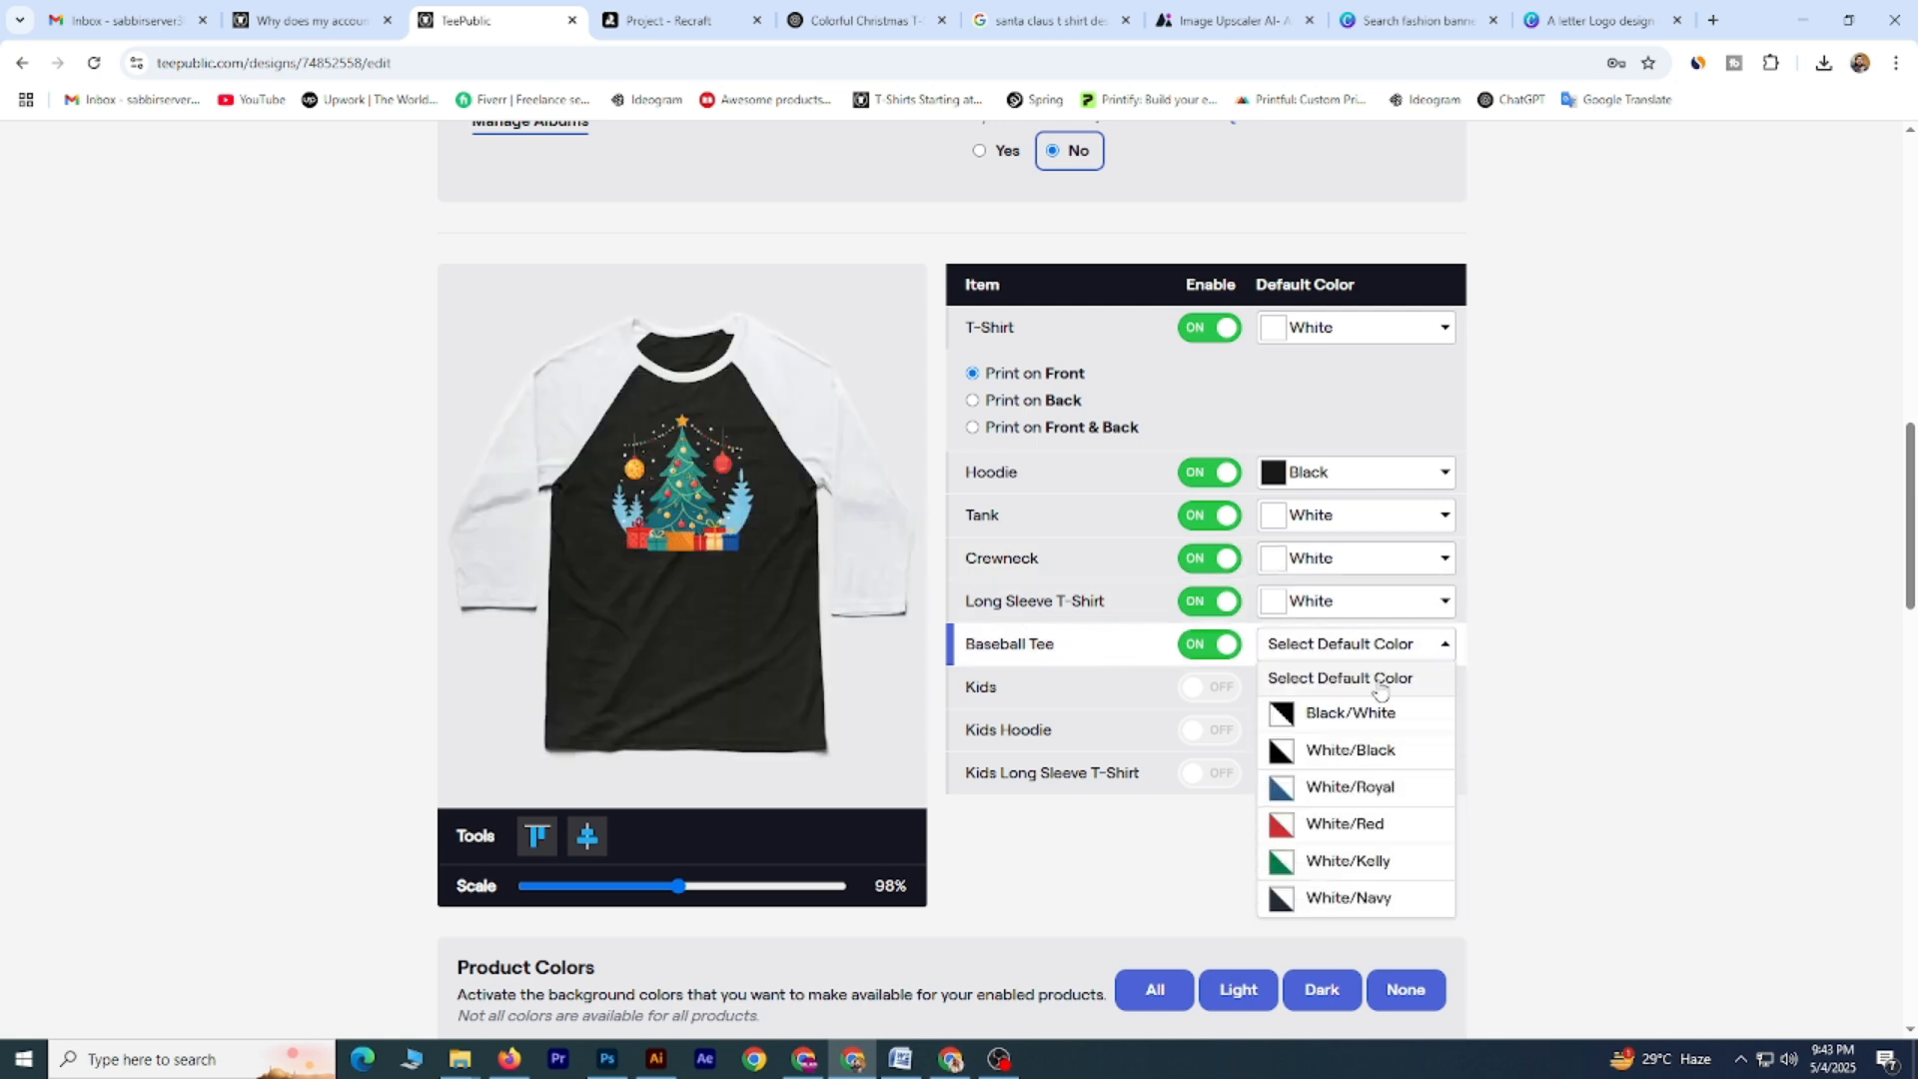
{"action": "left_click", "coordinate": [1351, 751]}
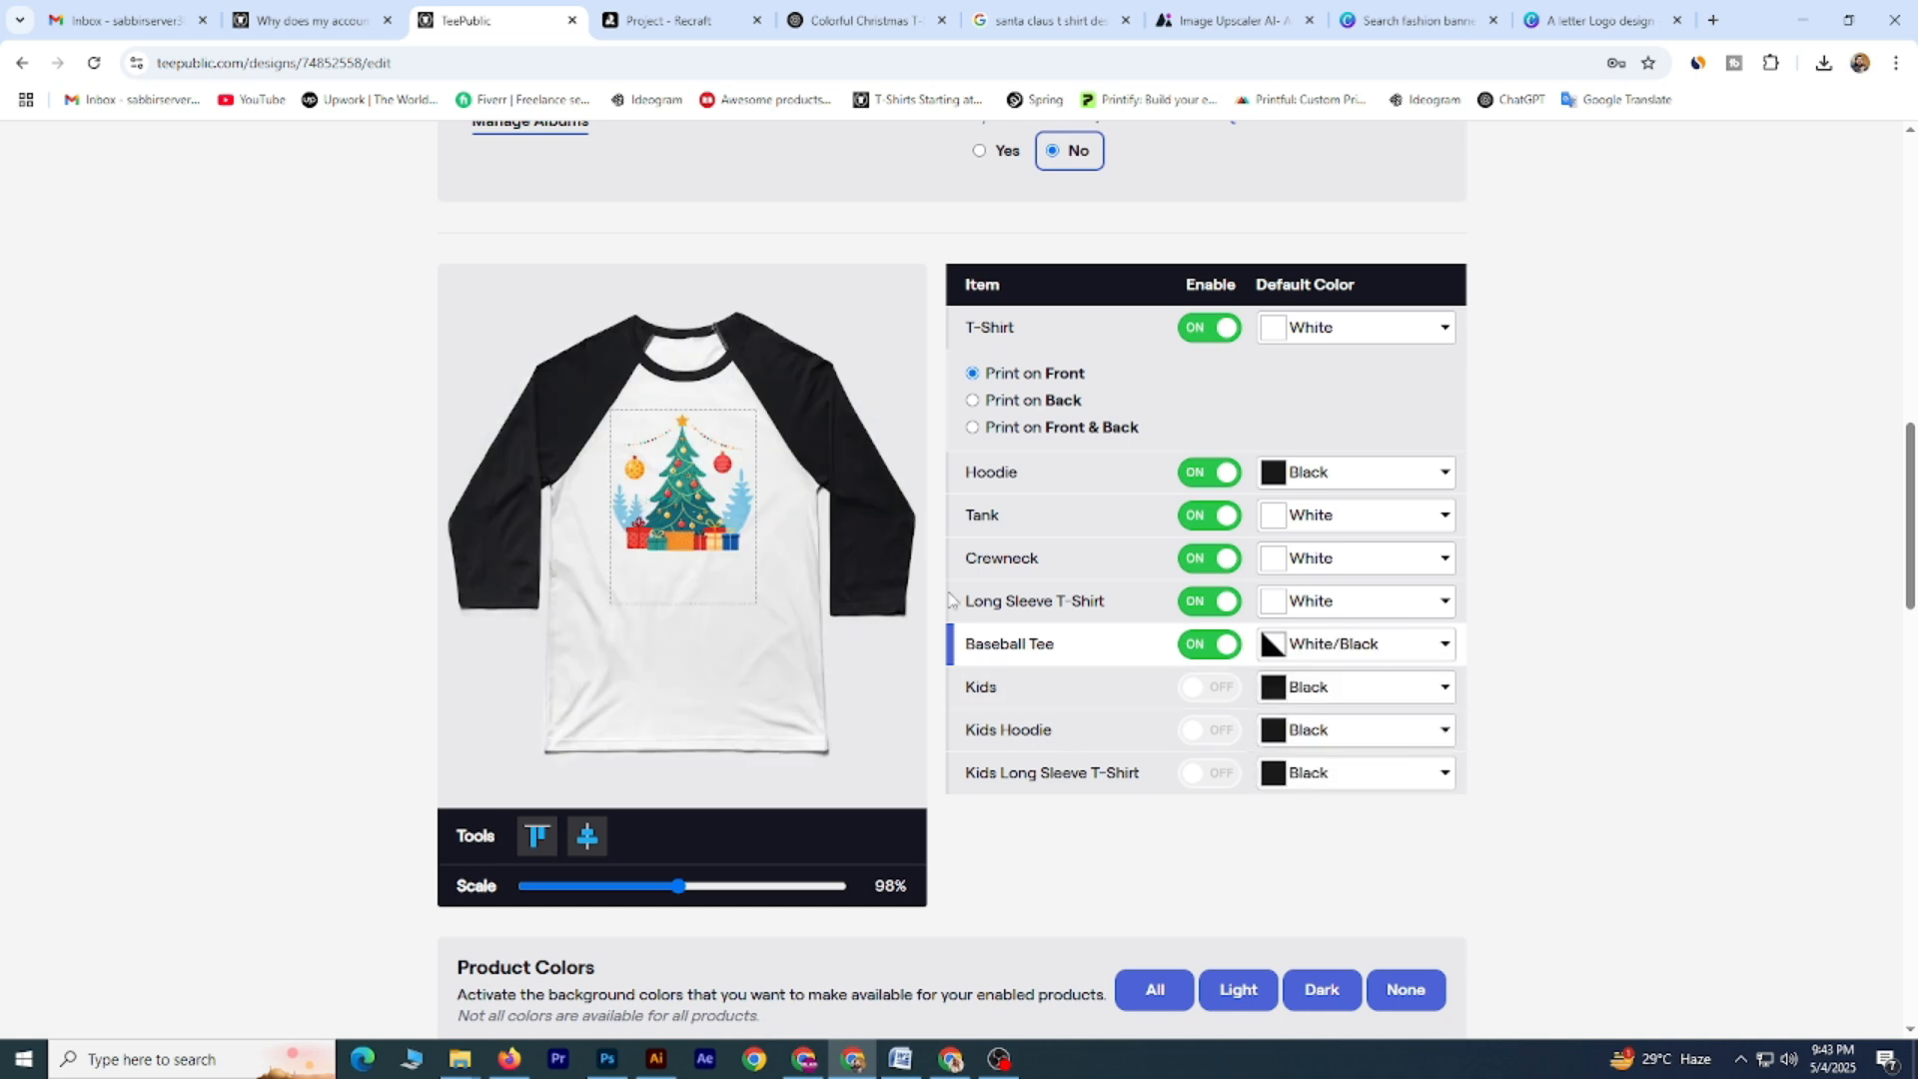
Enable the Kids T-shirt for sale and set its default color to White.
{"action": "left_click", "coordinate": [1088, 700]}
{"action": "left_click", "coordinate": [1211, 689]}
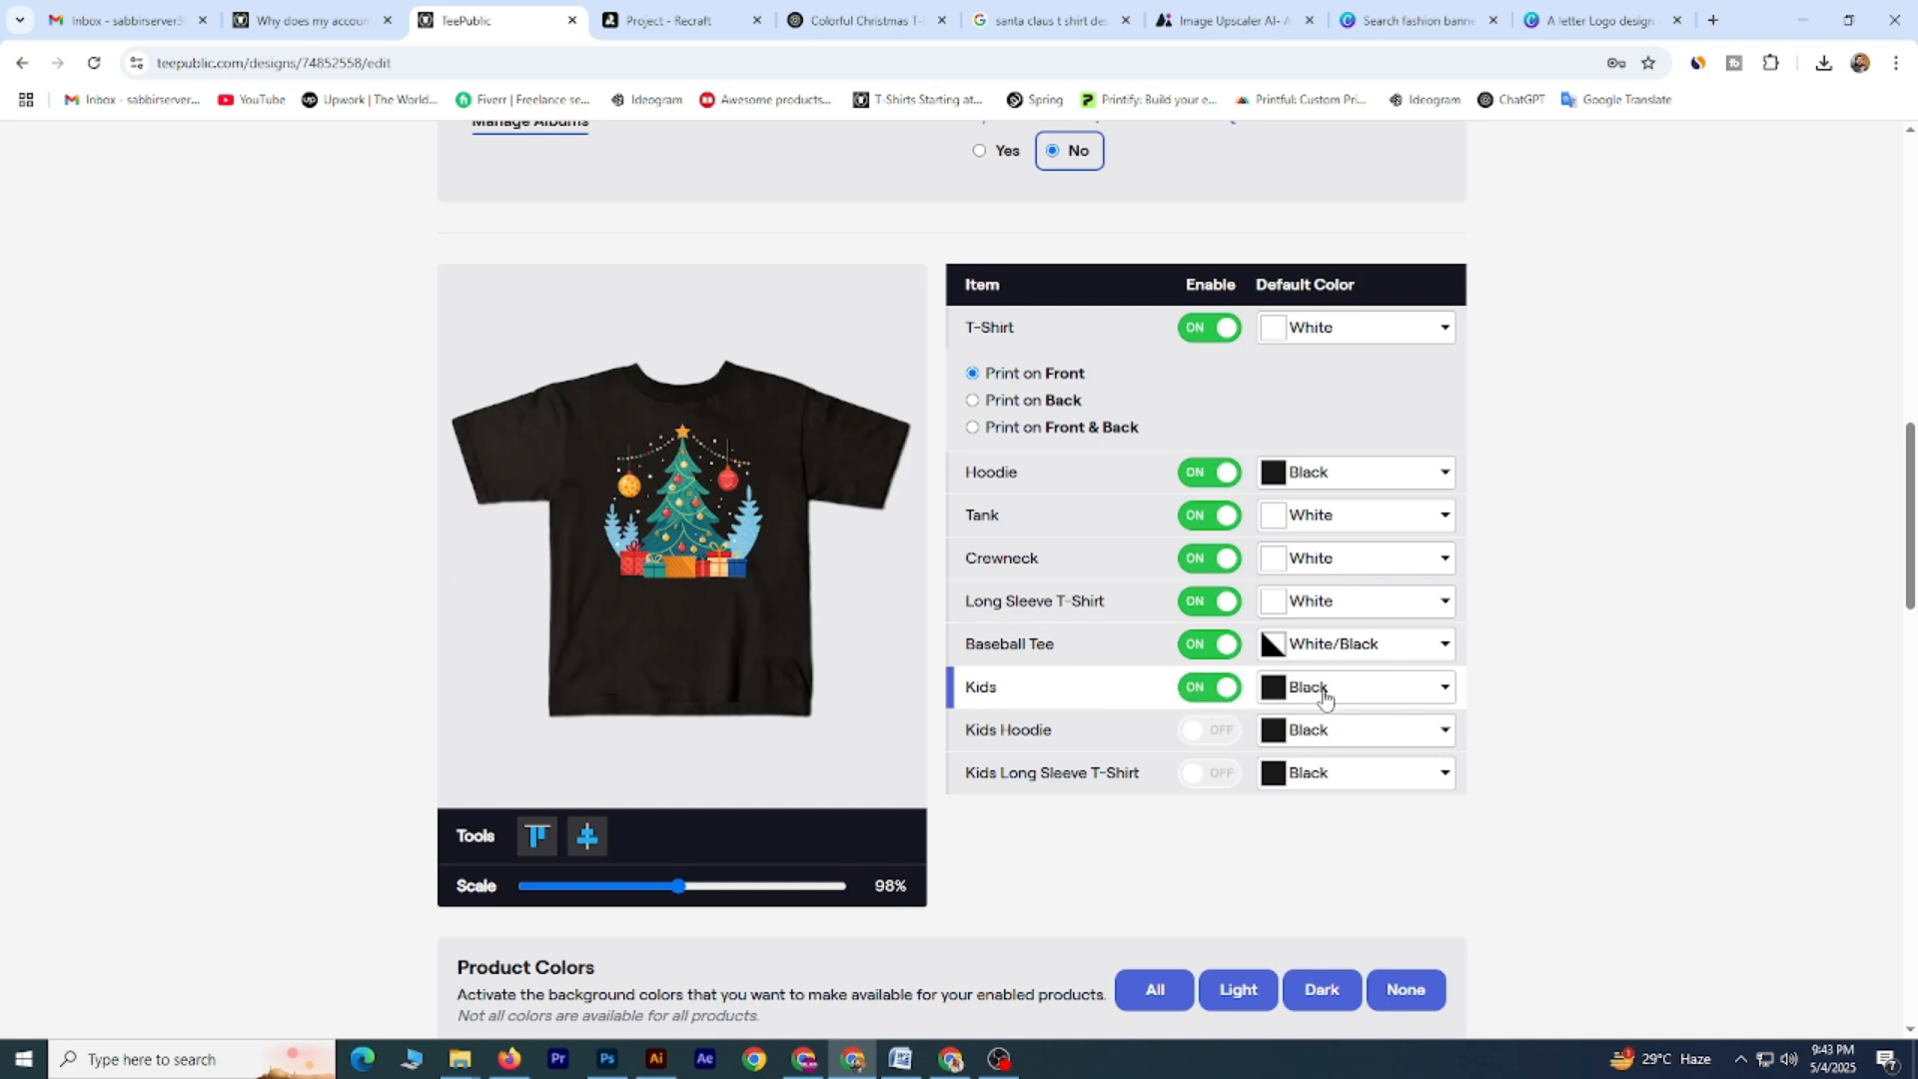
{"action": "left_click", "coordinate": [1317, 688]}
{"action": "left_click", "coordinate": [1317, 760]}
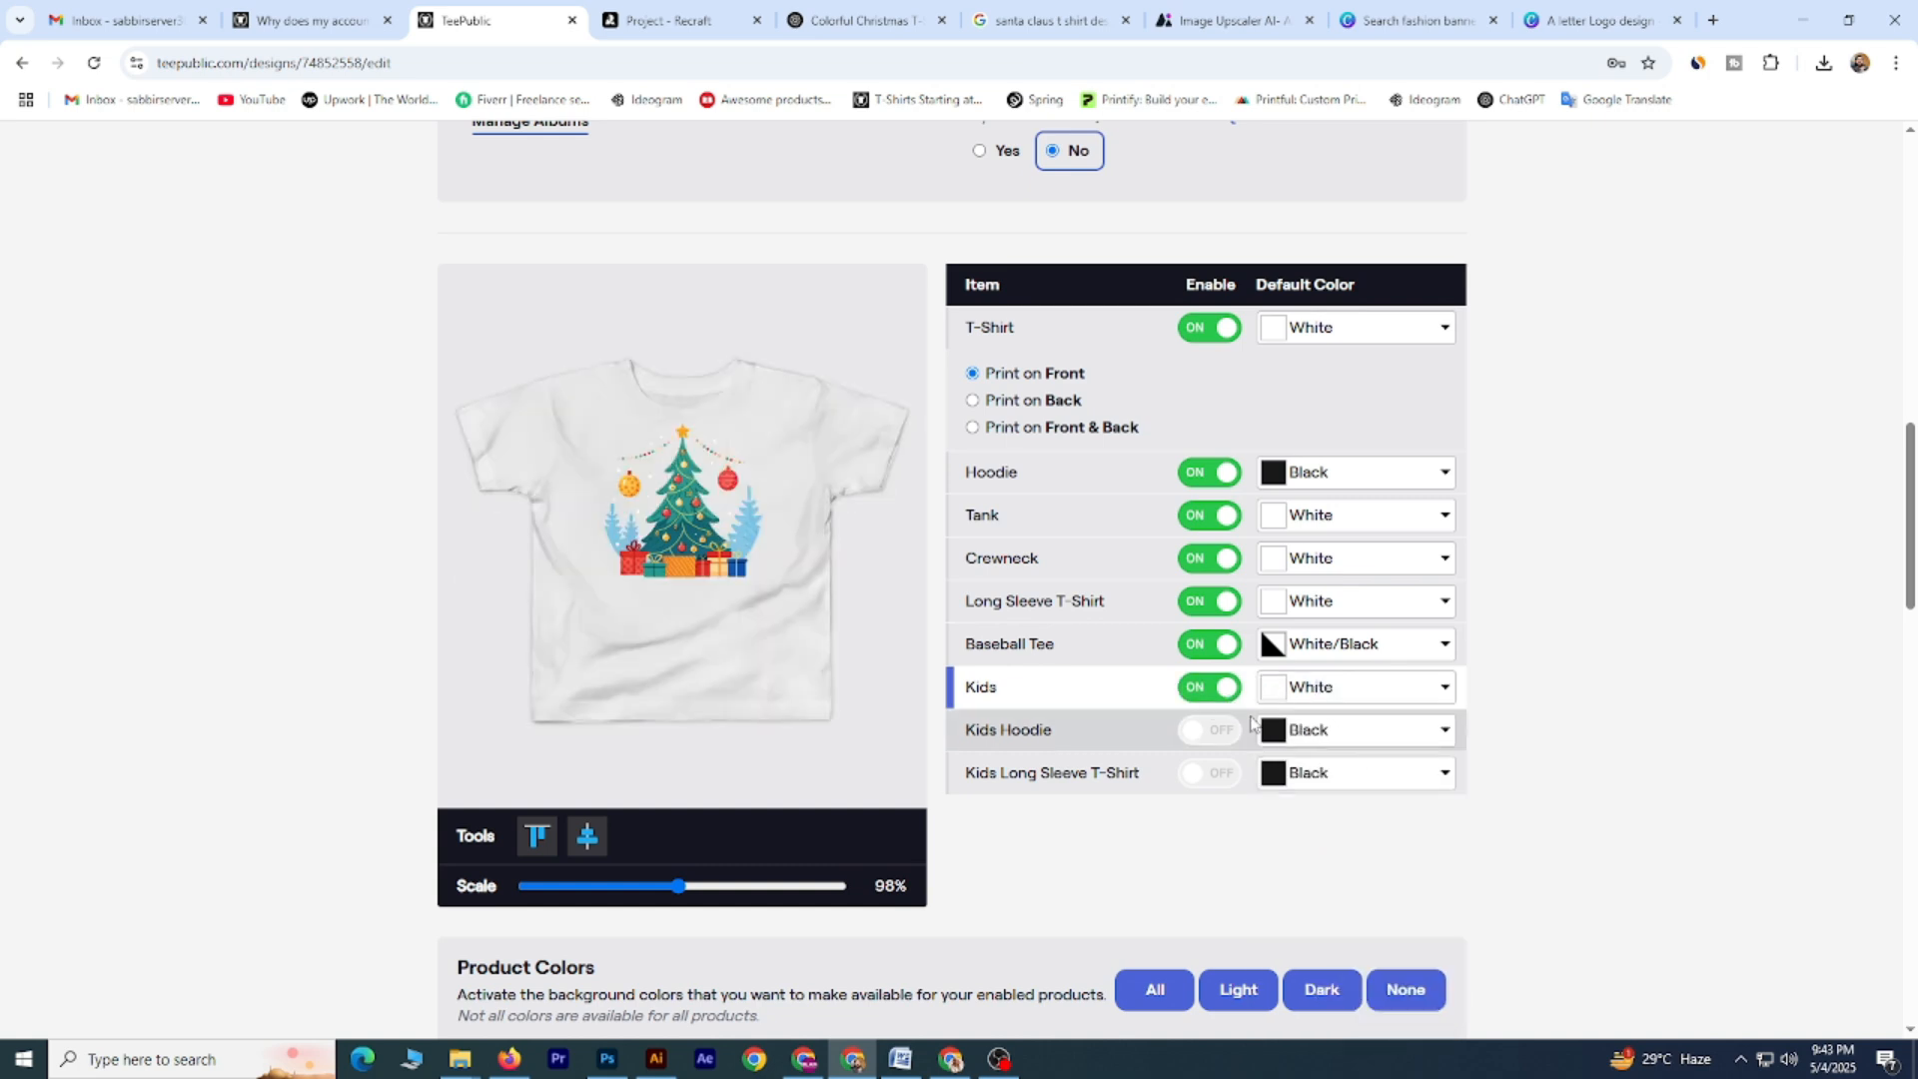
Preview the Kids Hoodie and its color choices, and return to the Kids T-shirt preview.
{"action": "left_click", "coordinate": [1139, 737]}
{"action": "left_click", "coordinate": [1050, 691]}
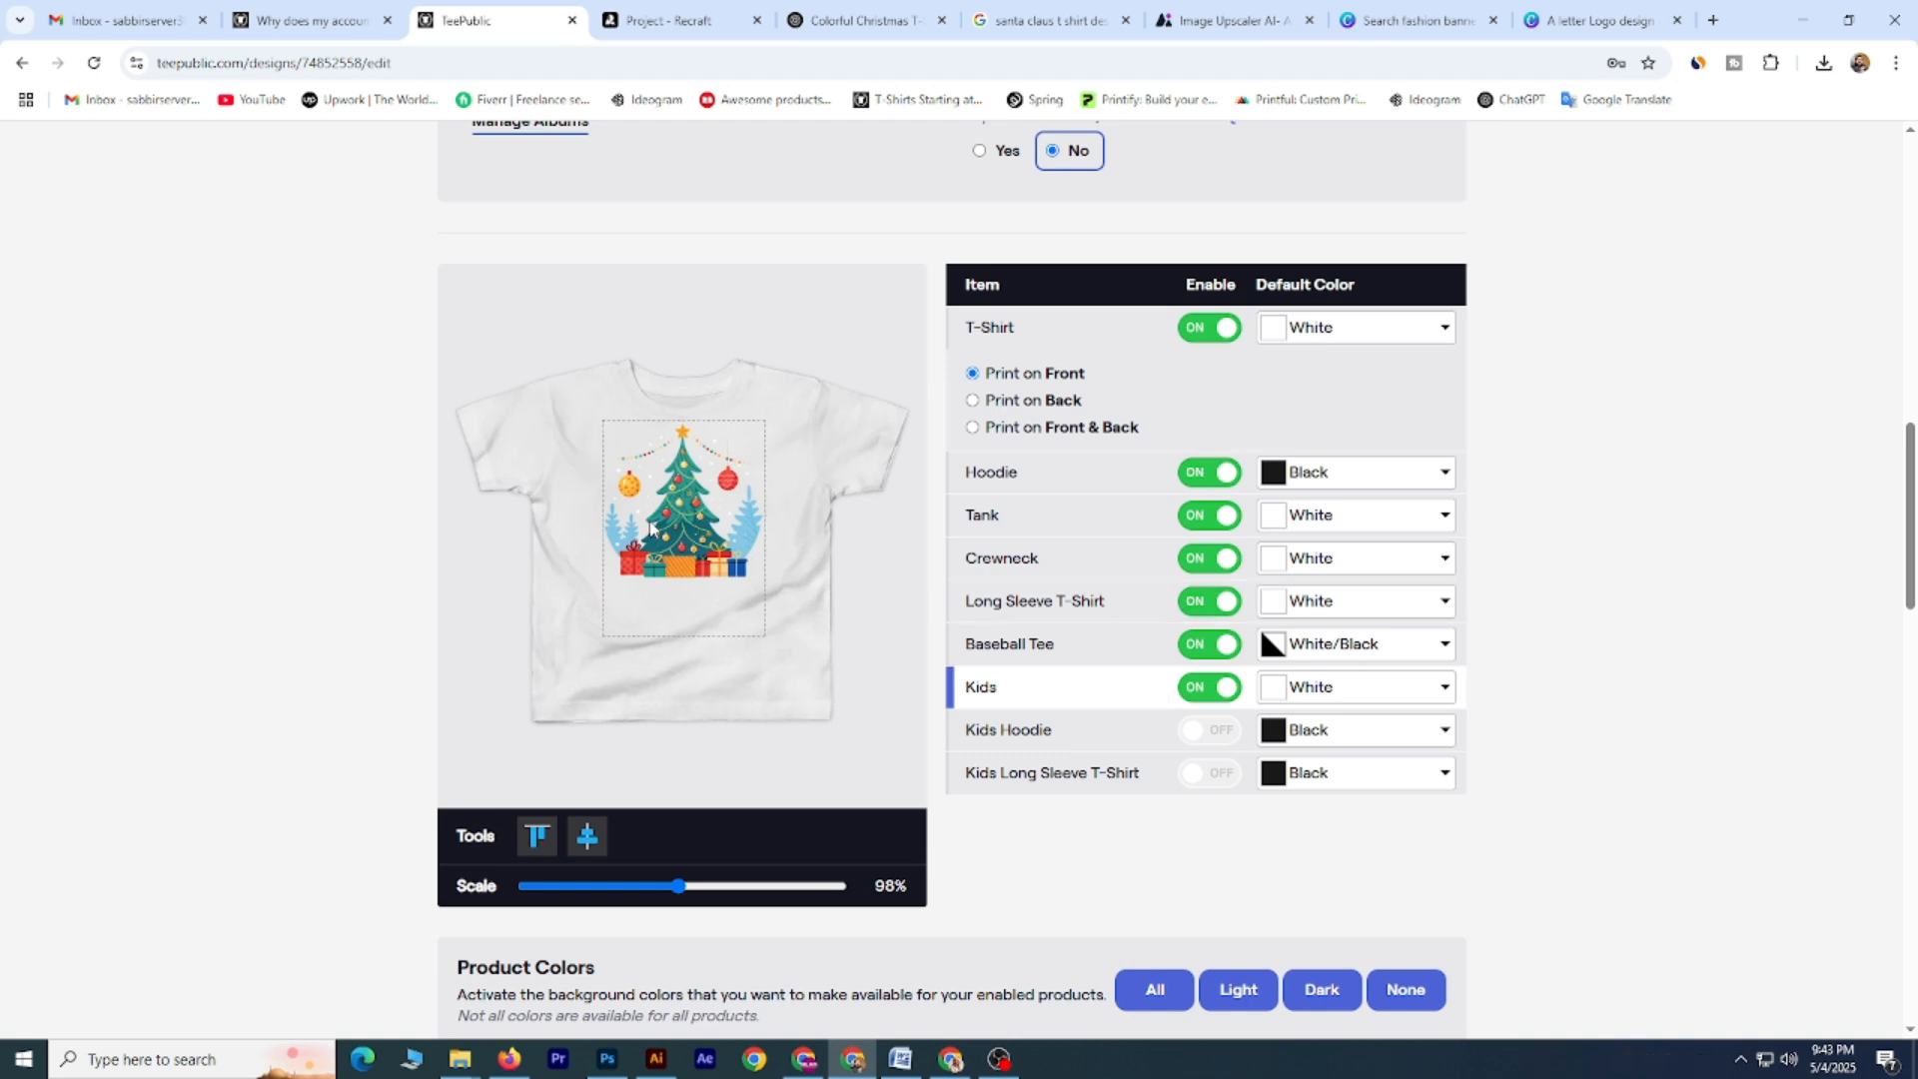
{"action": "left_click", "coordinate": [1299, 738]}
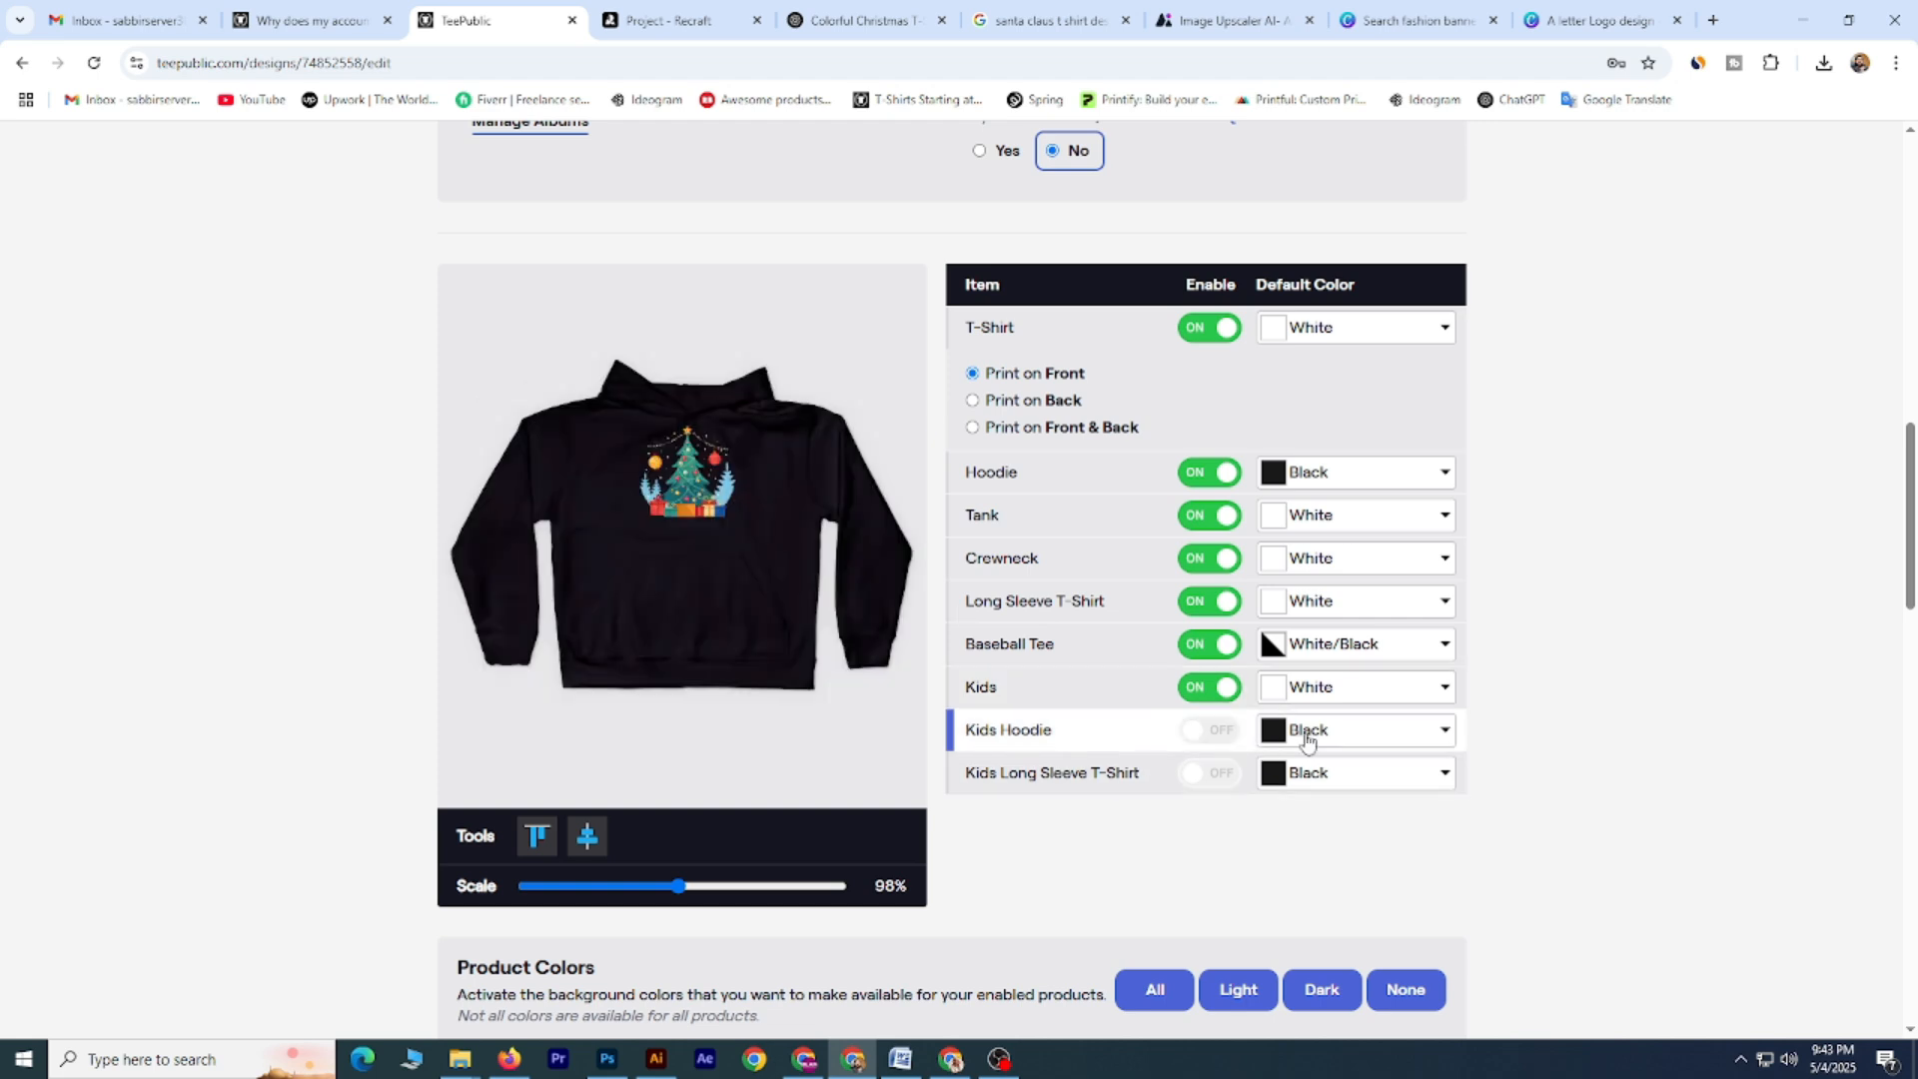
{"action": "left_click", "coordinate": [1308, 741]}
{"action": "left_click", "coordinate": [1159, 745]}
{"action": "left_click", "coordinate": [1105, 688]}
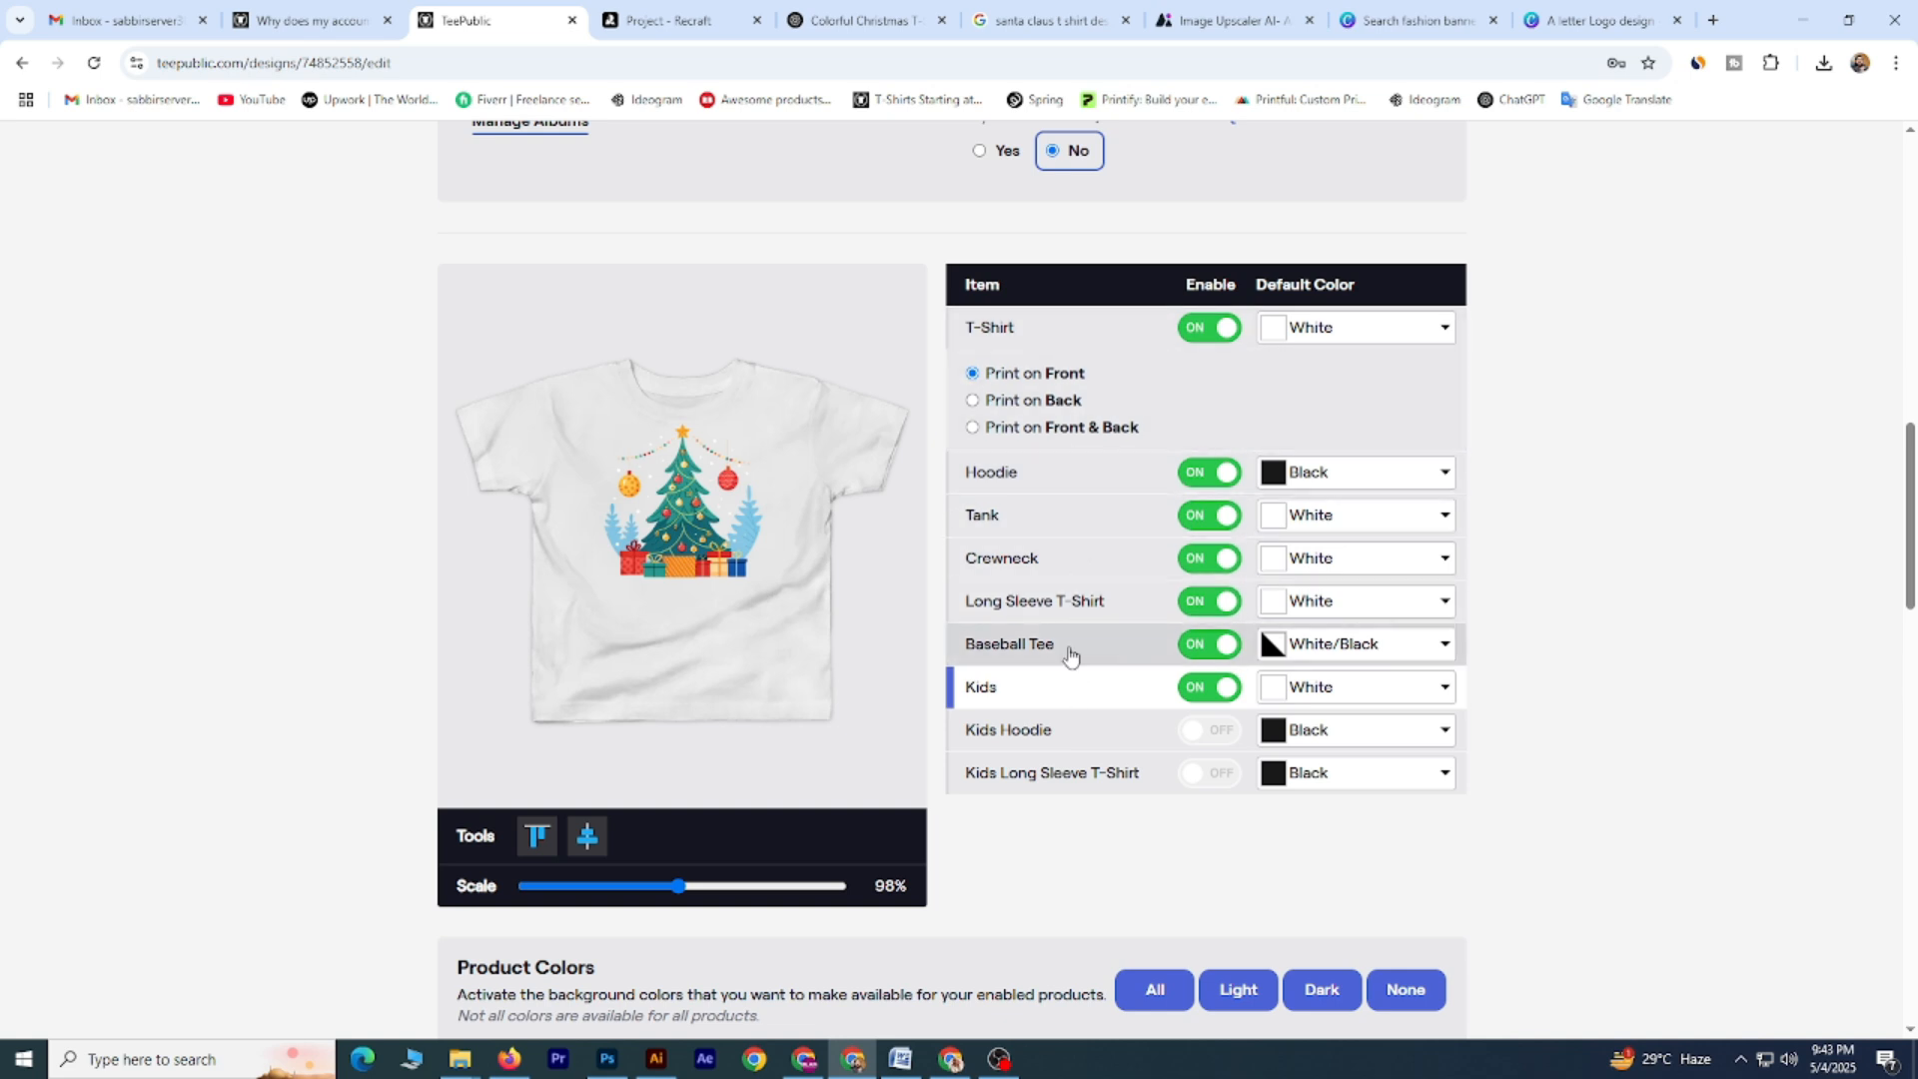
Open the hat configuration among the other products and scale the artwork on the hat to 92%.
{"action": "scroll", "coordinate": [1065, 614], "scroll_direction": "down", "scroll_amount": 3}
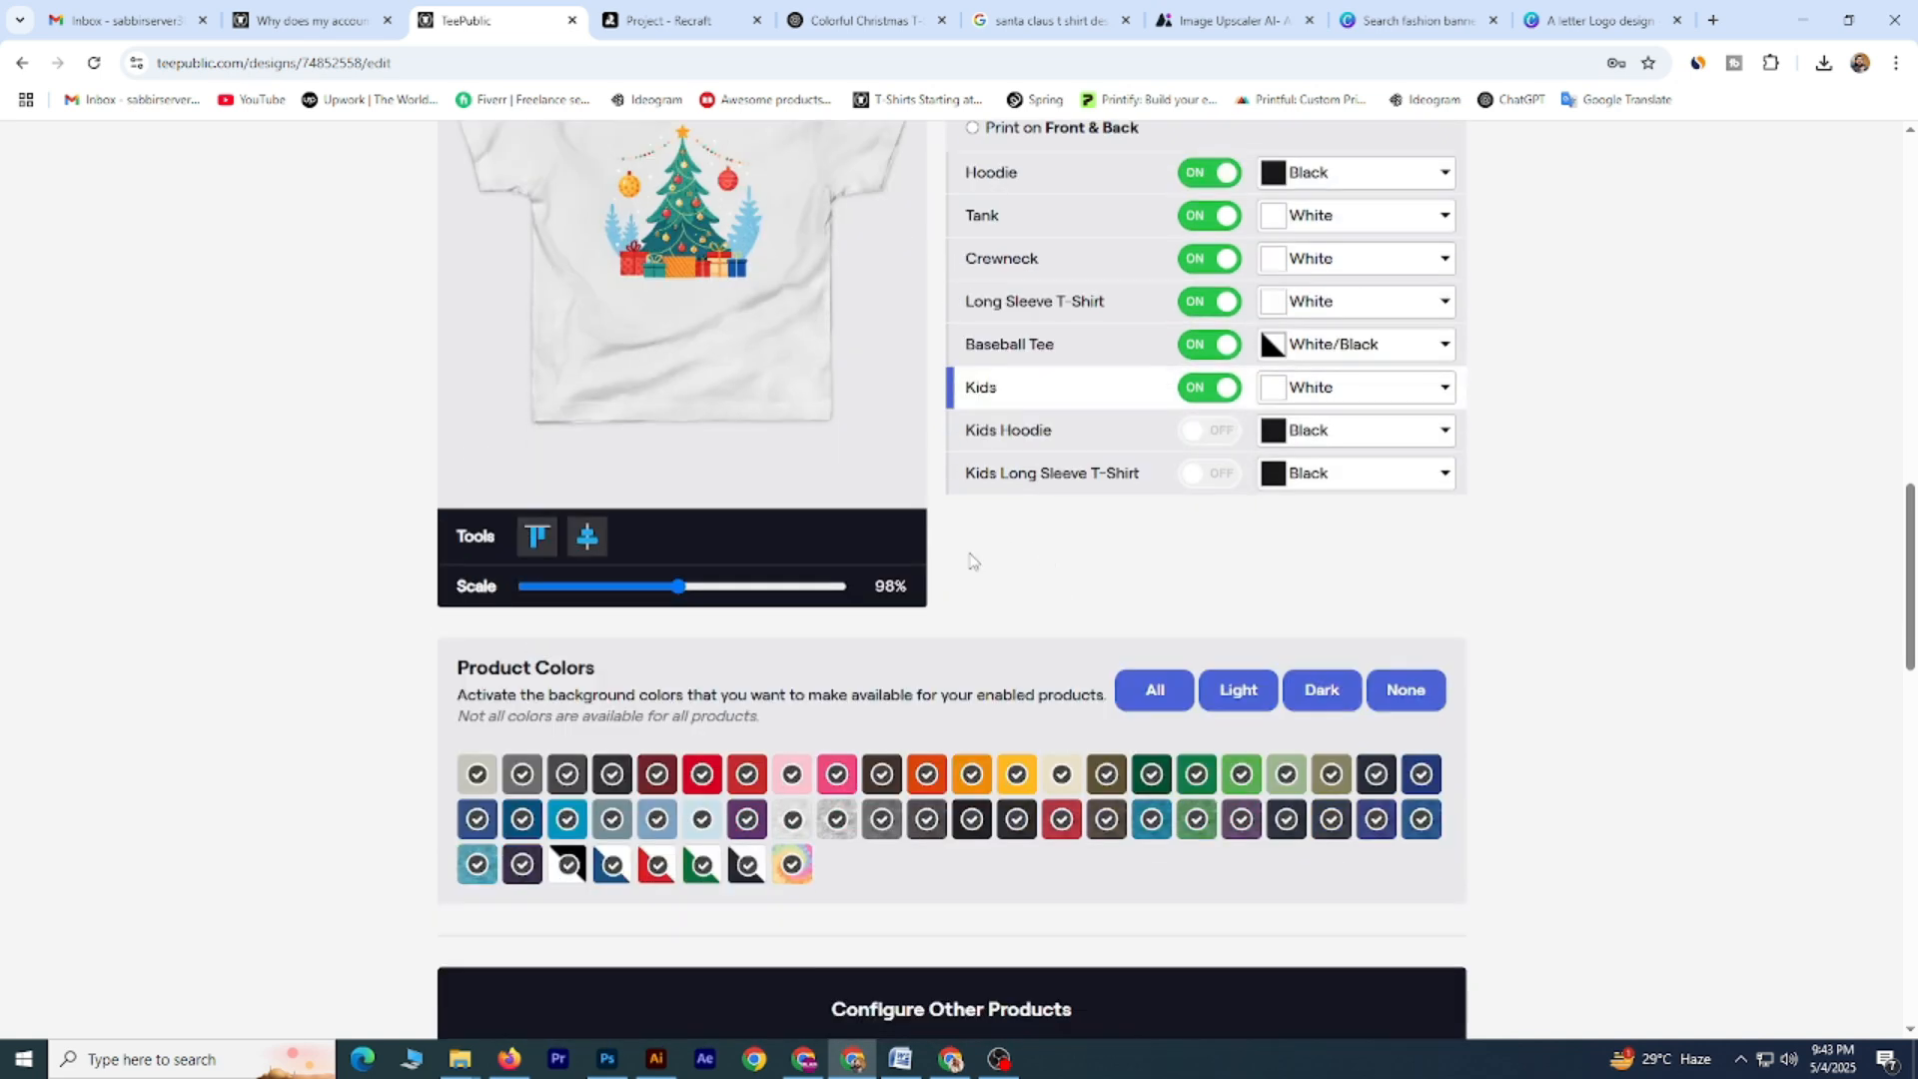
{"action": "scroll", "coordinate": [993, 525], "scroll_direction": "down", "scroll_amount": 2}
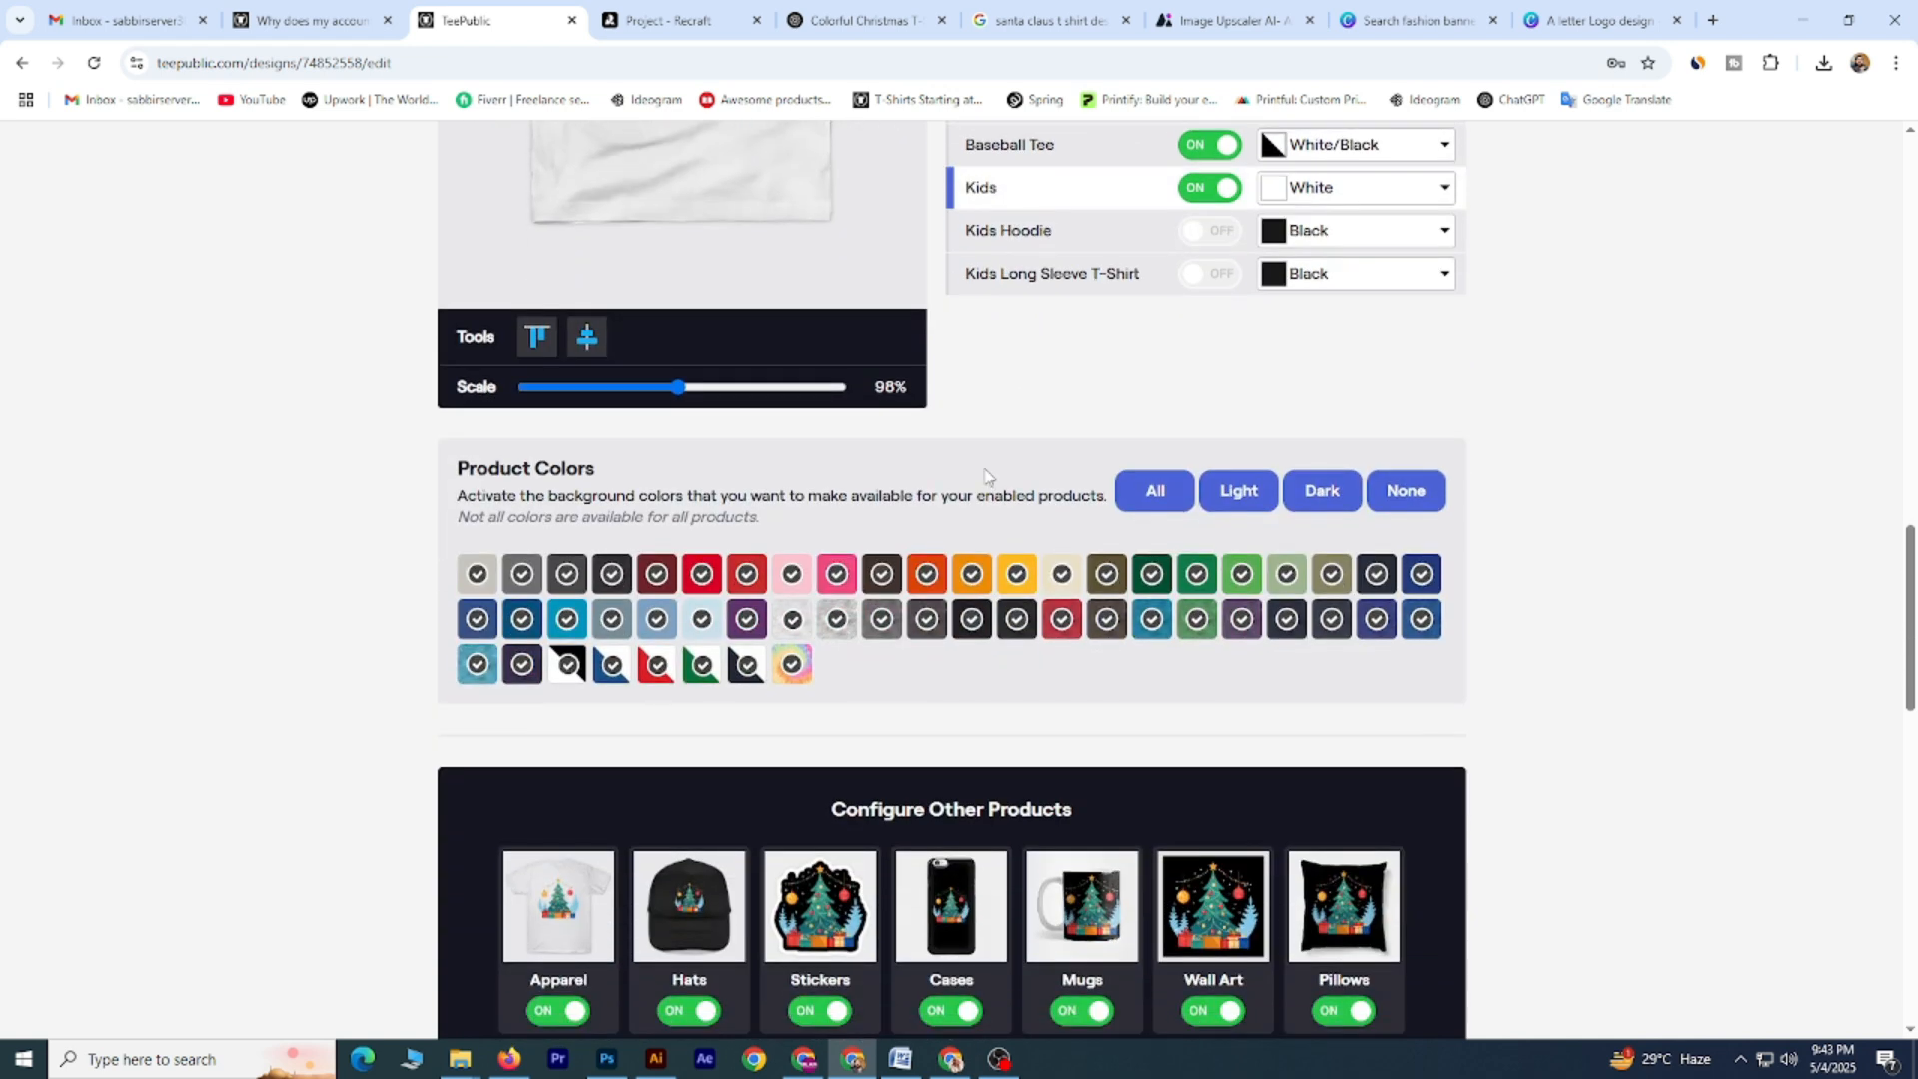
{"action": "scroll", "coordinate": [985, 474], "scroll_direction": "down", "scroll_amount": 4}
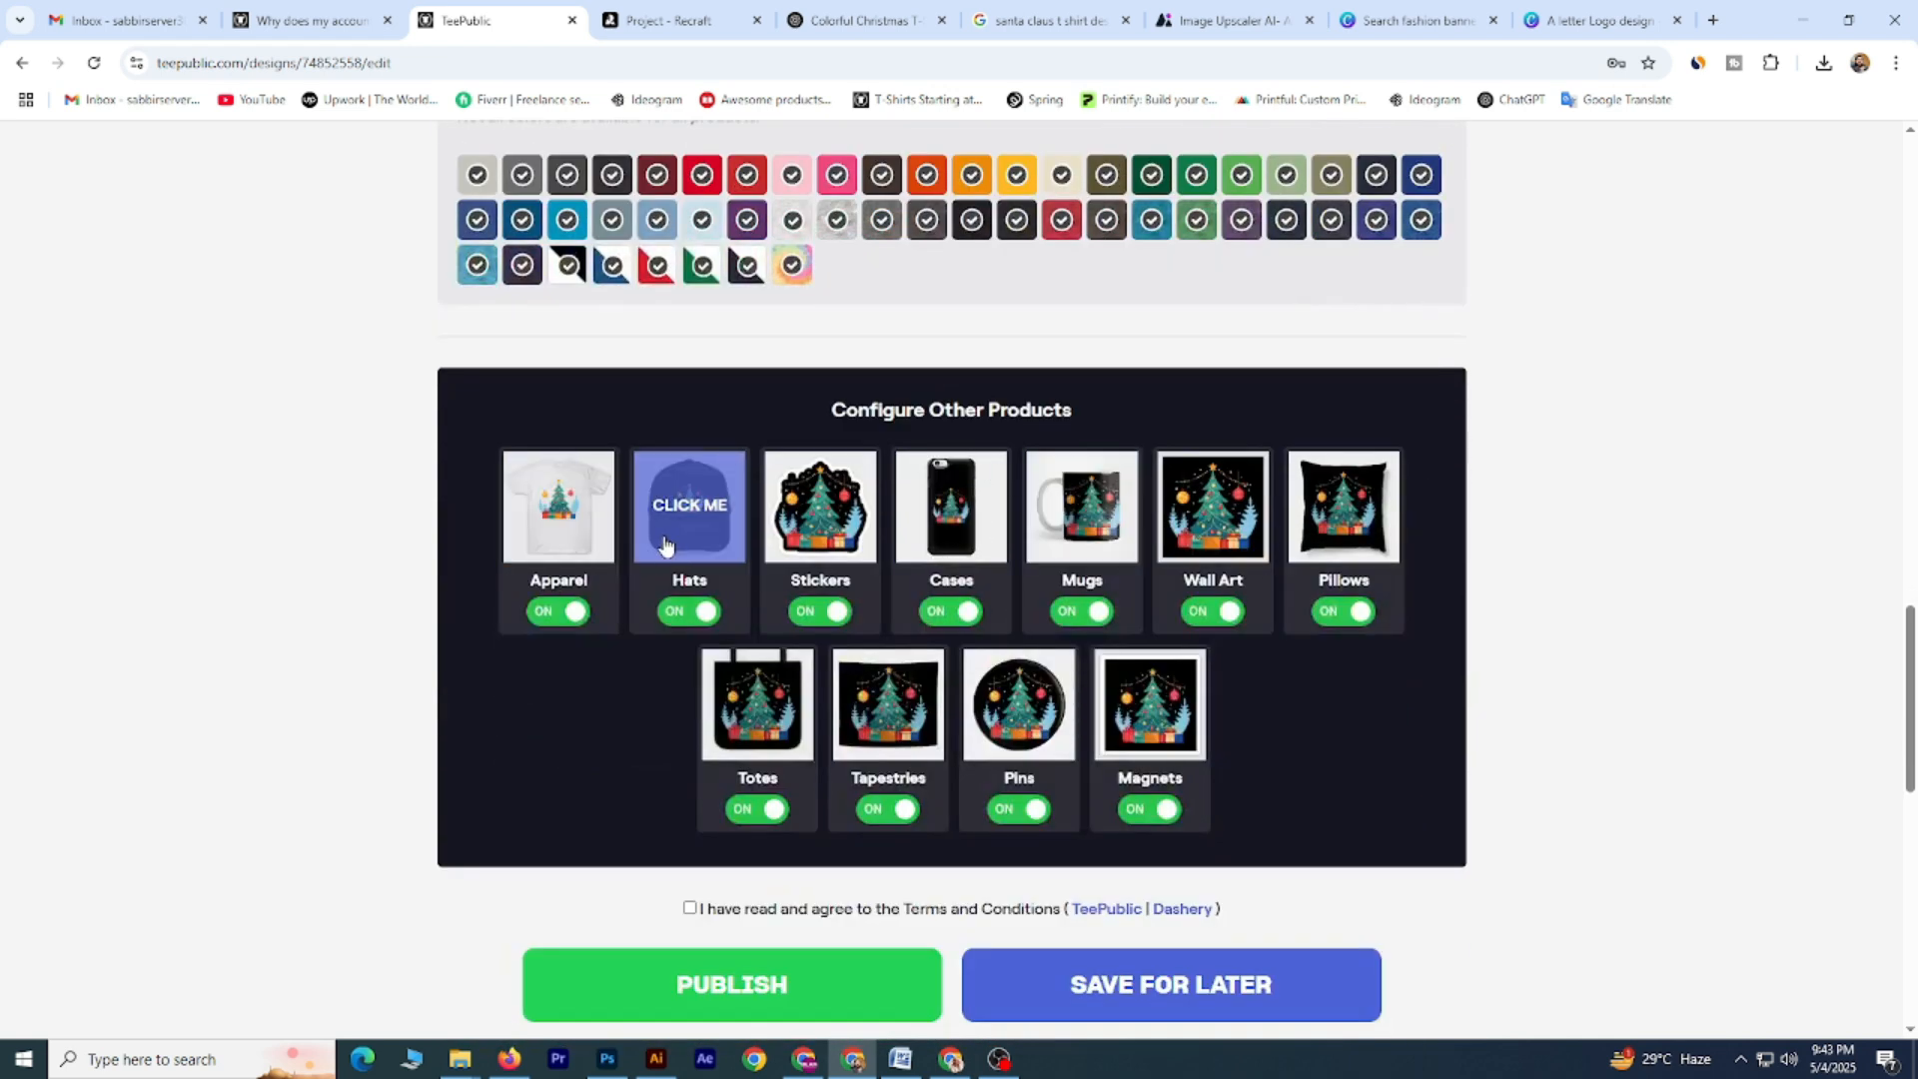
{"action": "left_click", "coordinate": [665, 545]}
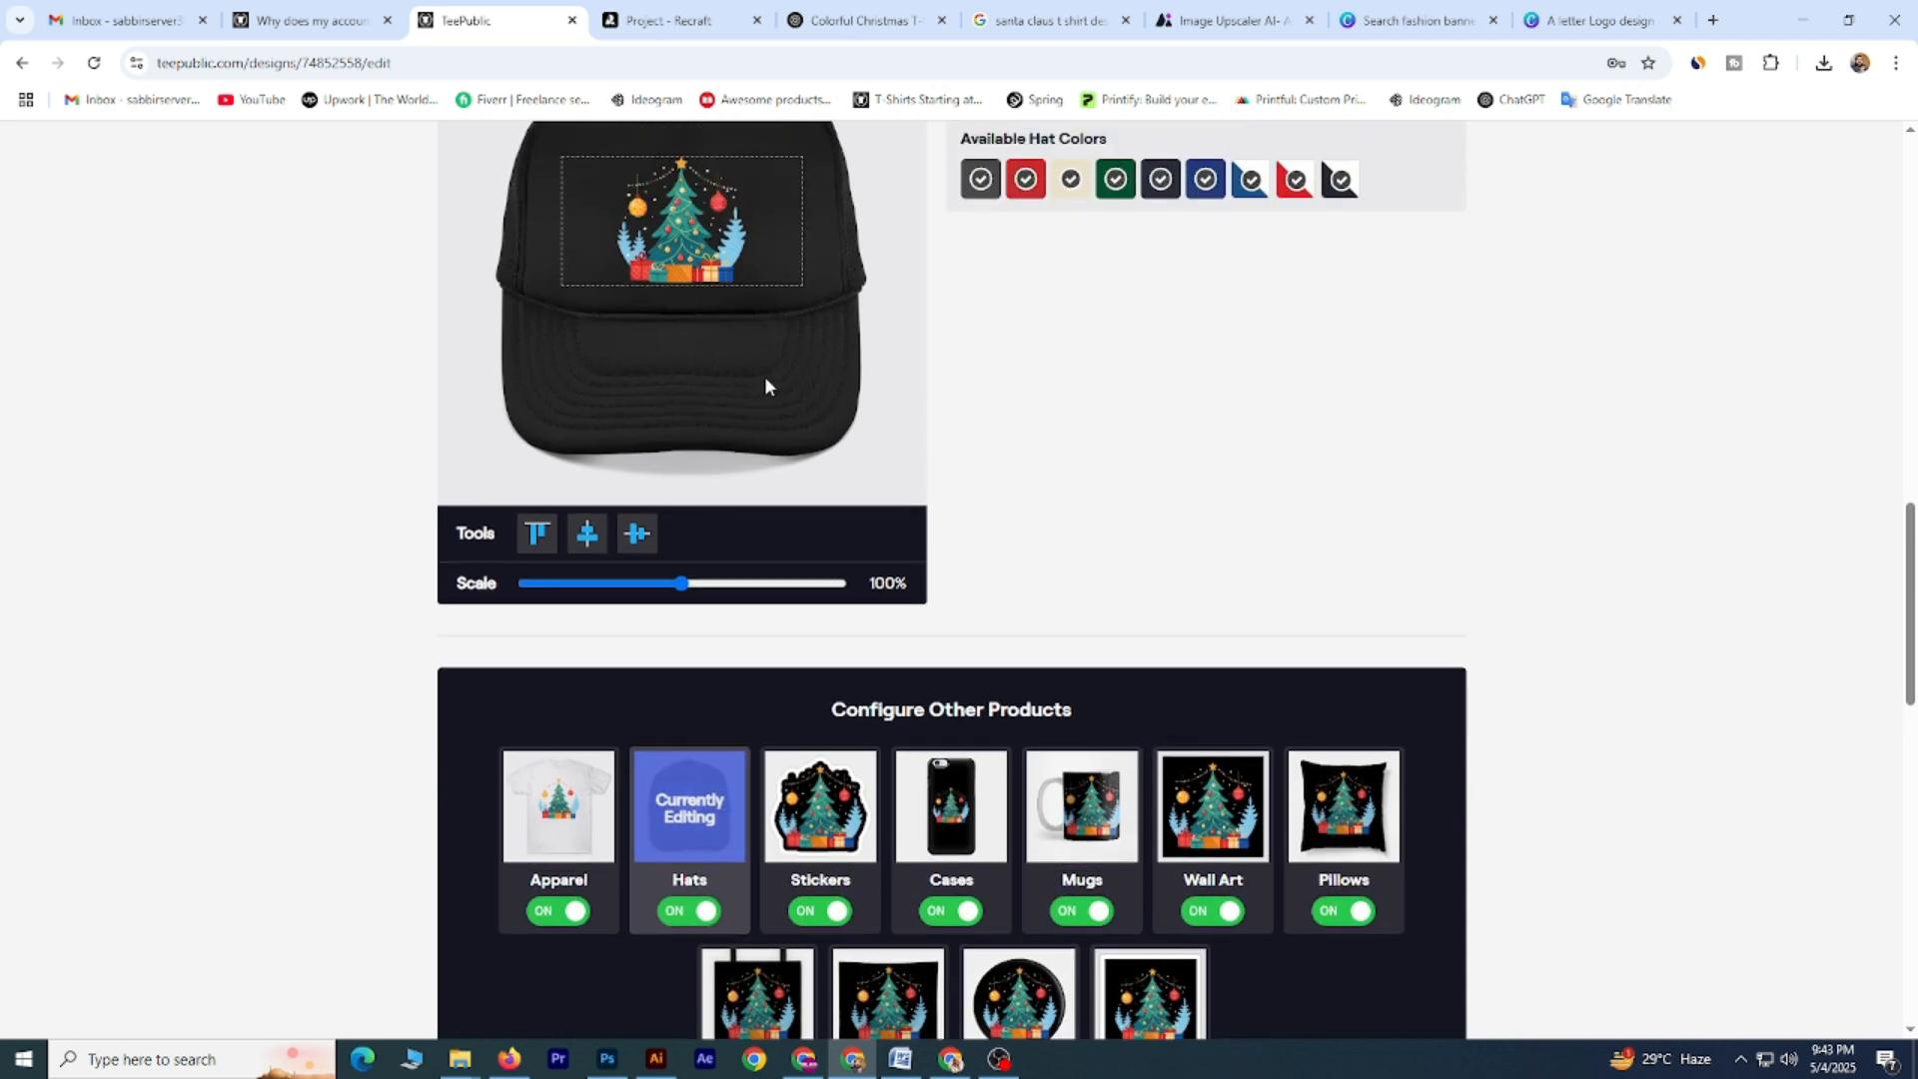
{"action": "scroll", "coordinate": [766, 385], "scroll_direction": "up", "scroll_amount": 1}
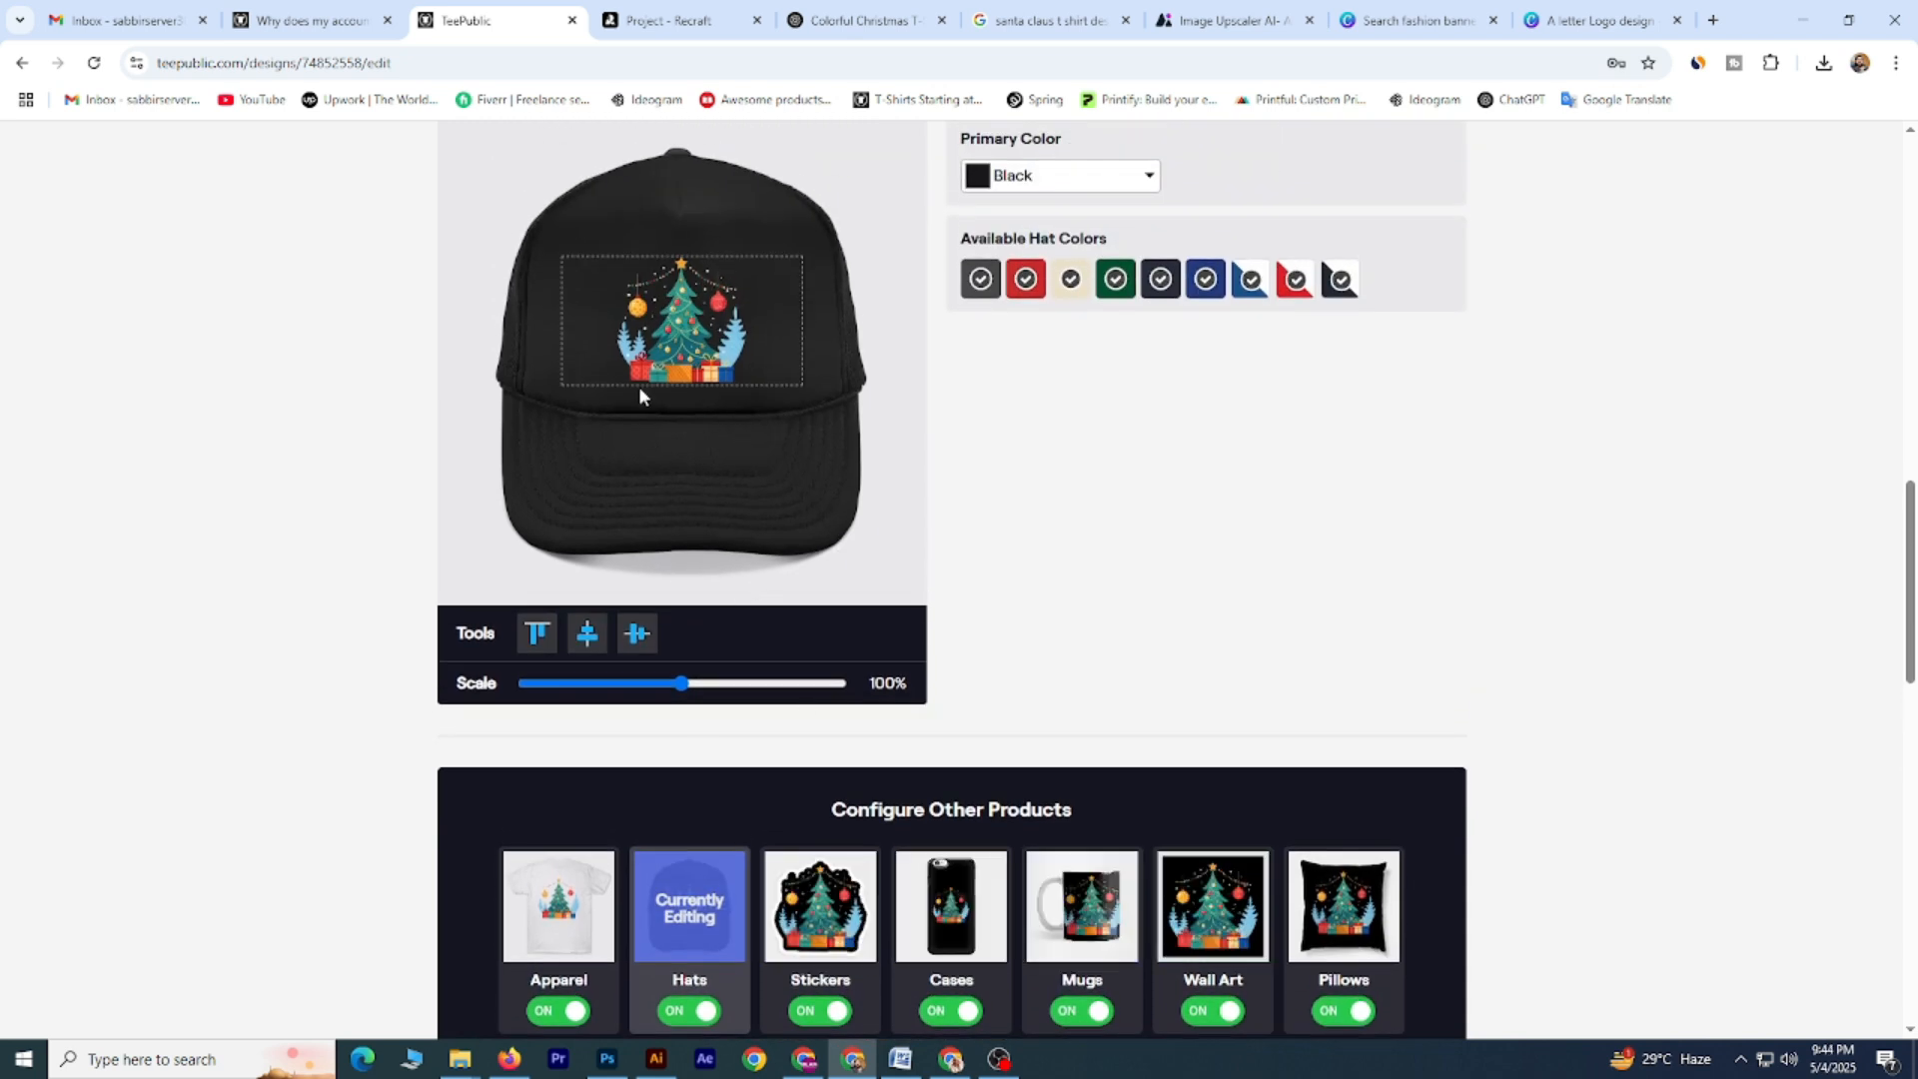
{"action": "left_click_drag", "start_coordinate": [681, 684], "coordinate": [668, 684]}
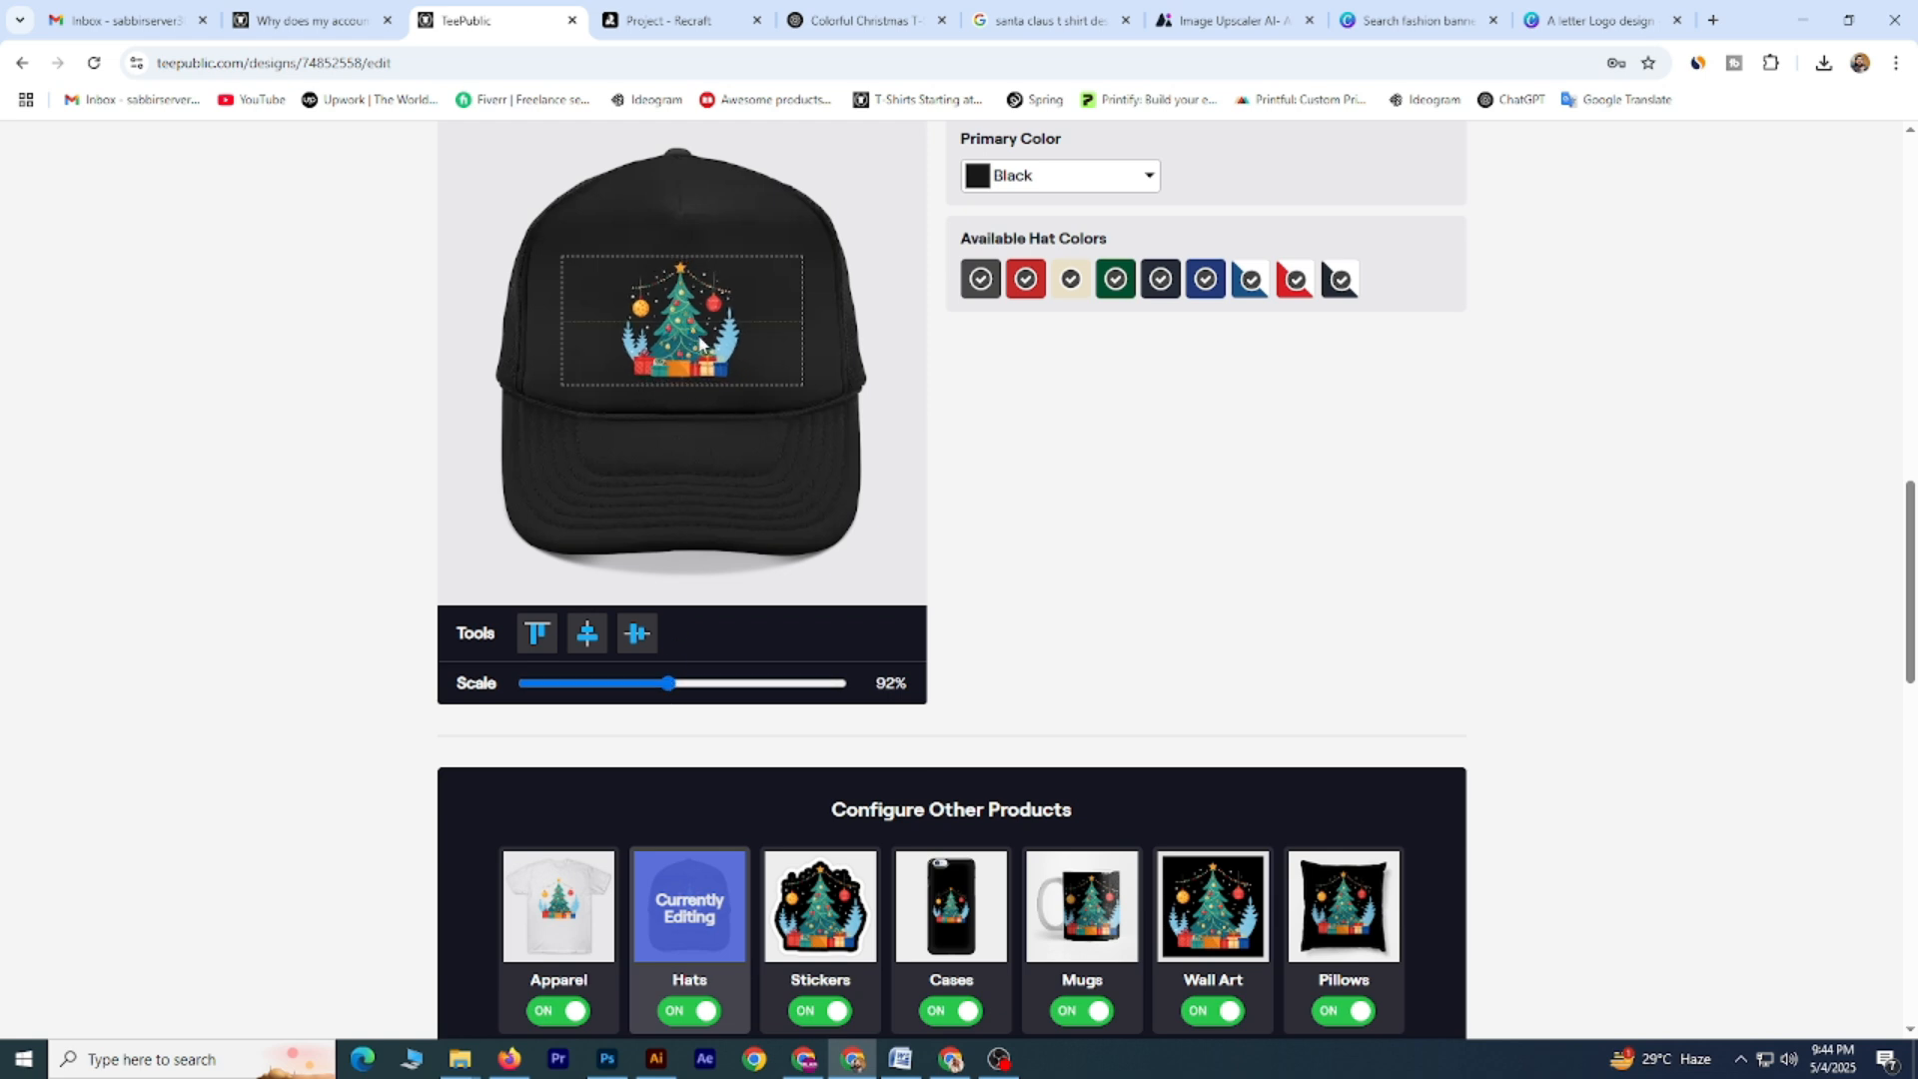
Preview the sticker product and set the phone case's background color to white.
{"action": "scroll", "coordinate": [1006, 590], "scroll_direction": "down", "scroll_amount": 2}
{"action": "left_click", "coordinate": [824, 748]}
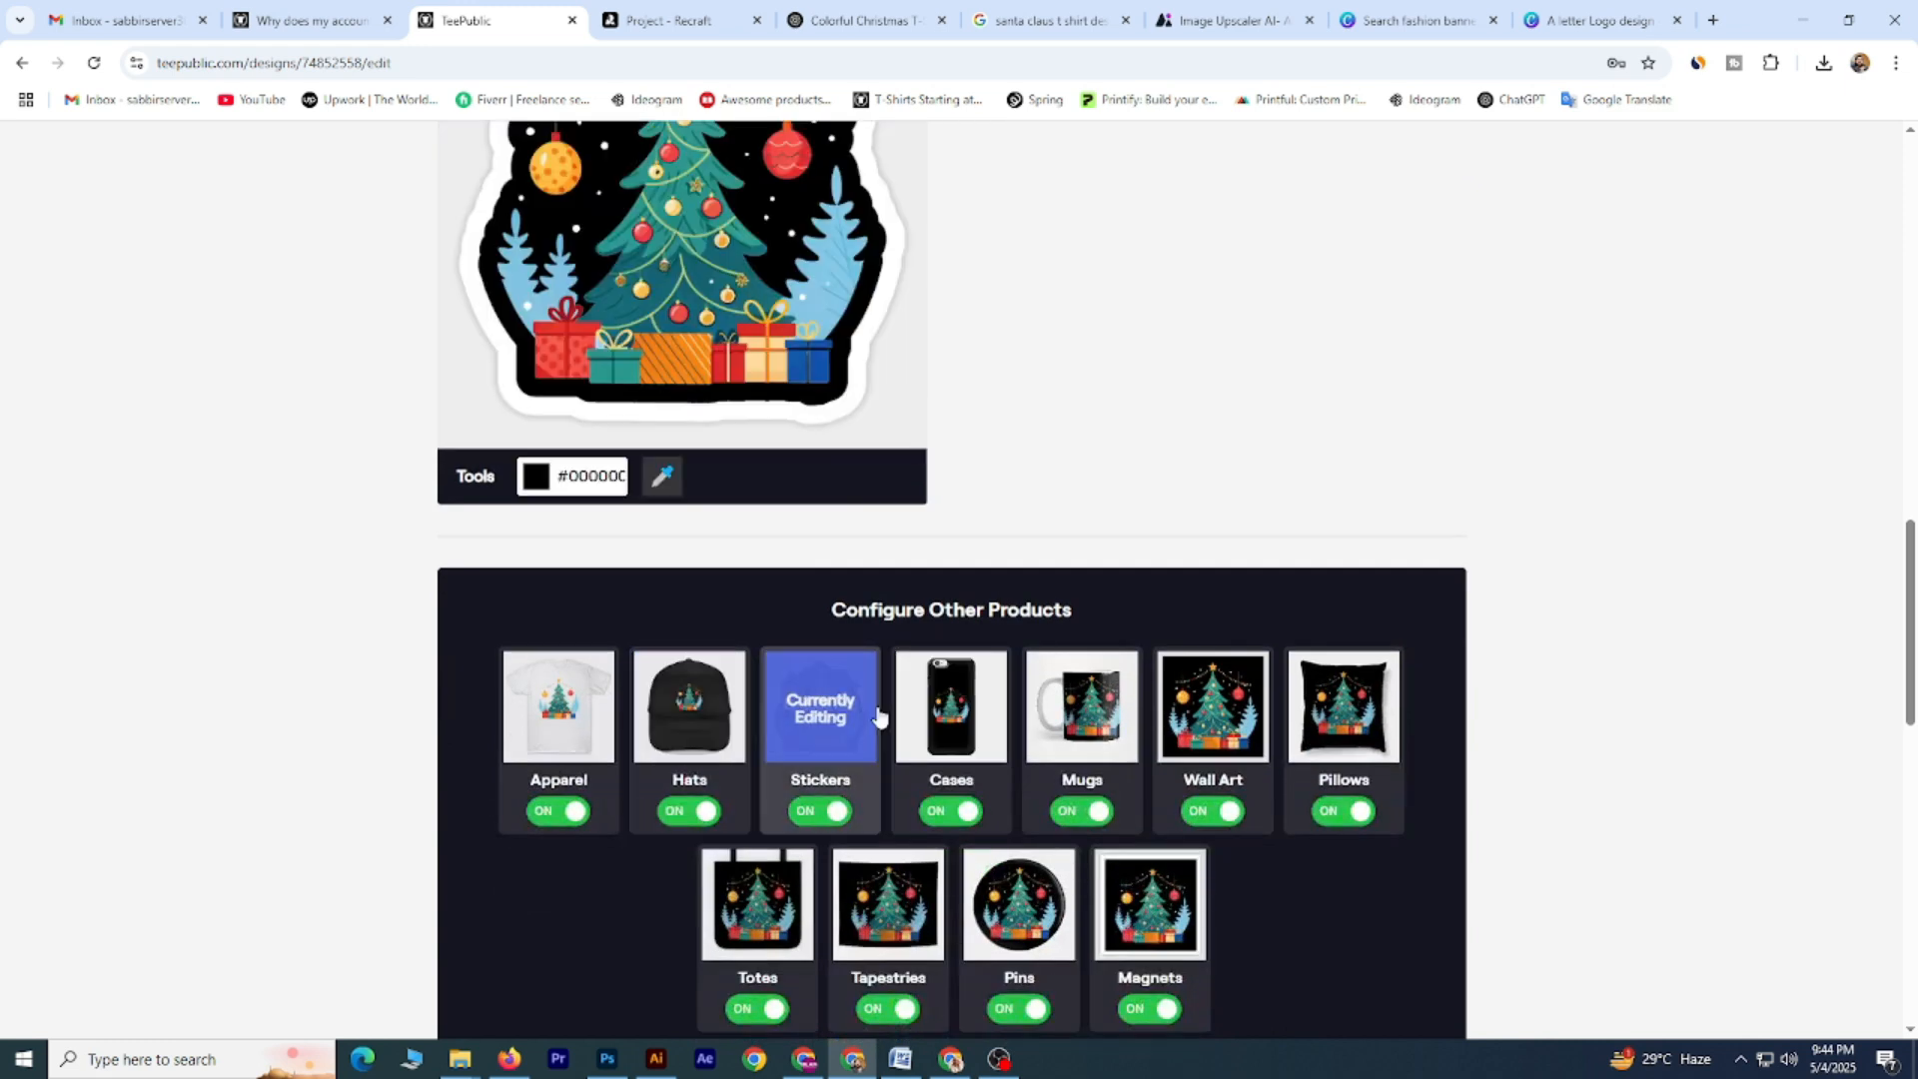
{"action": "scroll", "coordinate": [1002, 556], "scroll_direction": "down", "scroll_amount": 1}
{"action": "left_click", "coordinate": [965, 807]}
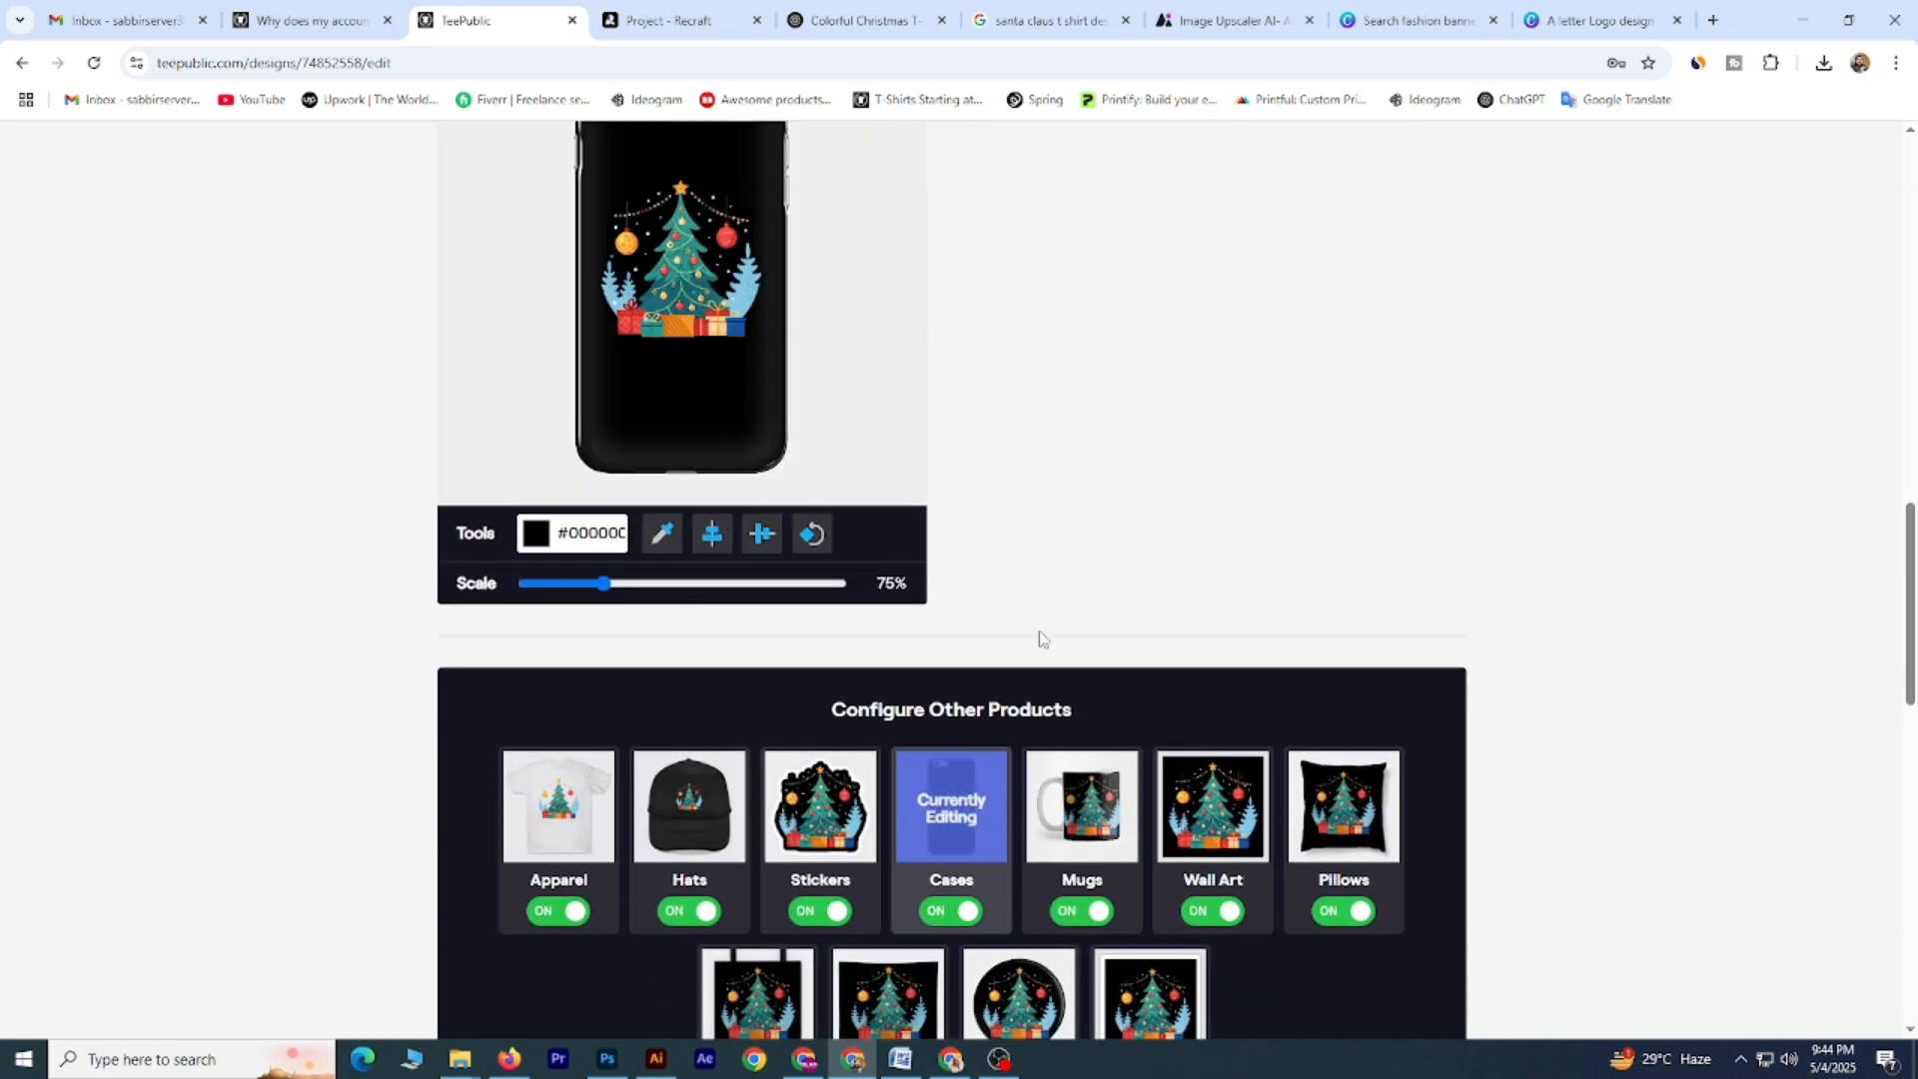
{"action": "left_click", "coordinate": [537, 643]}
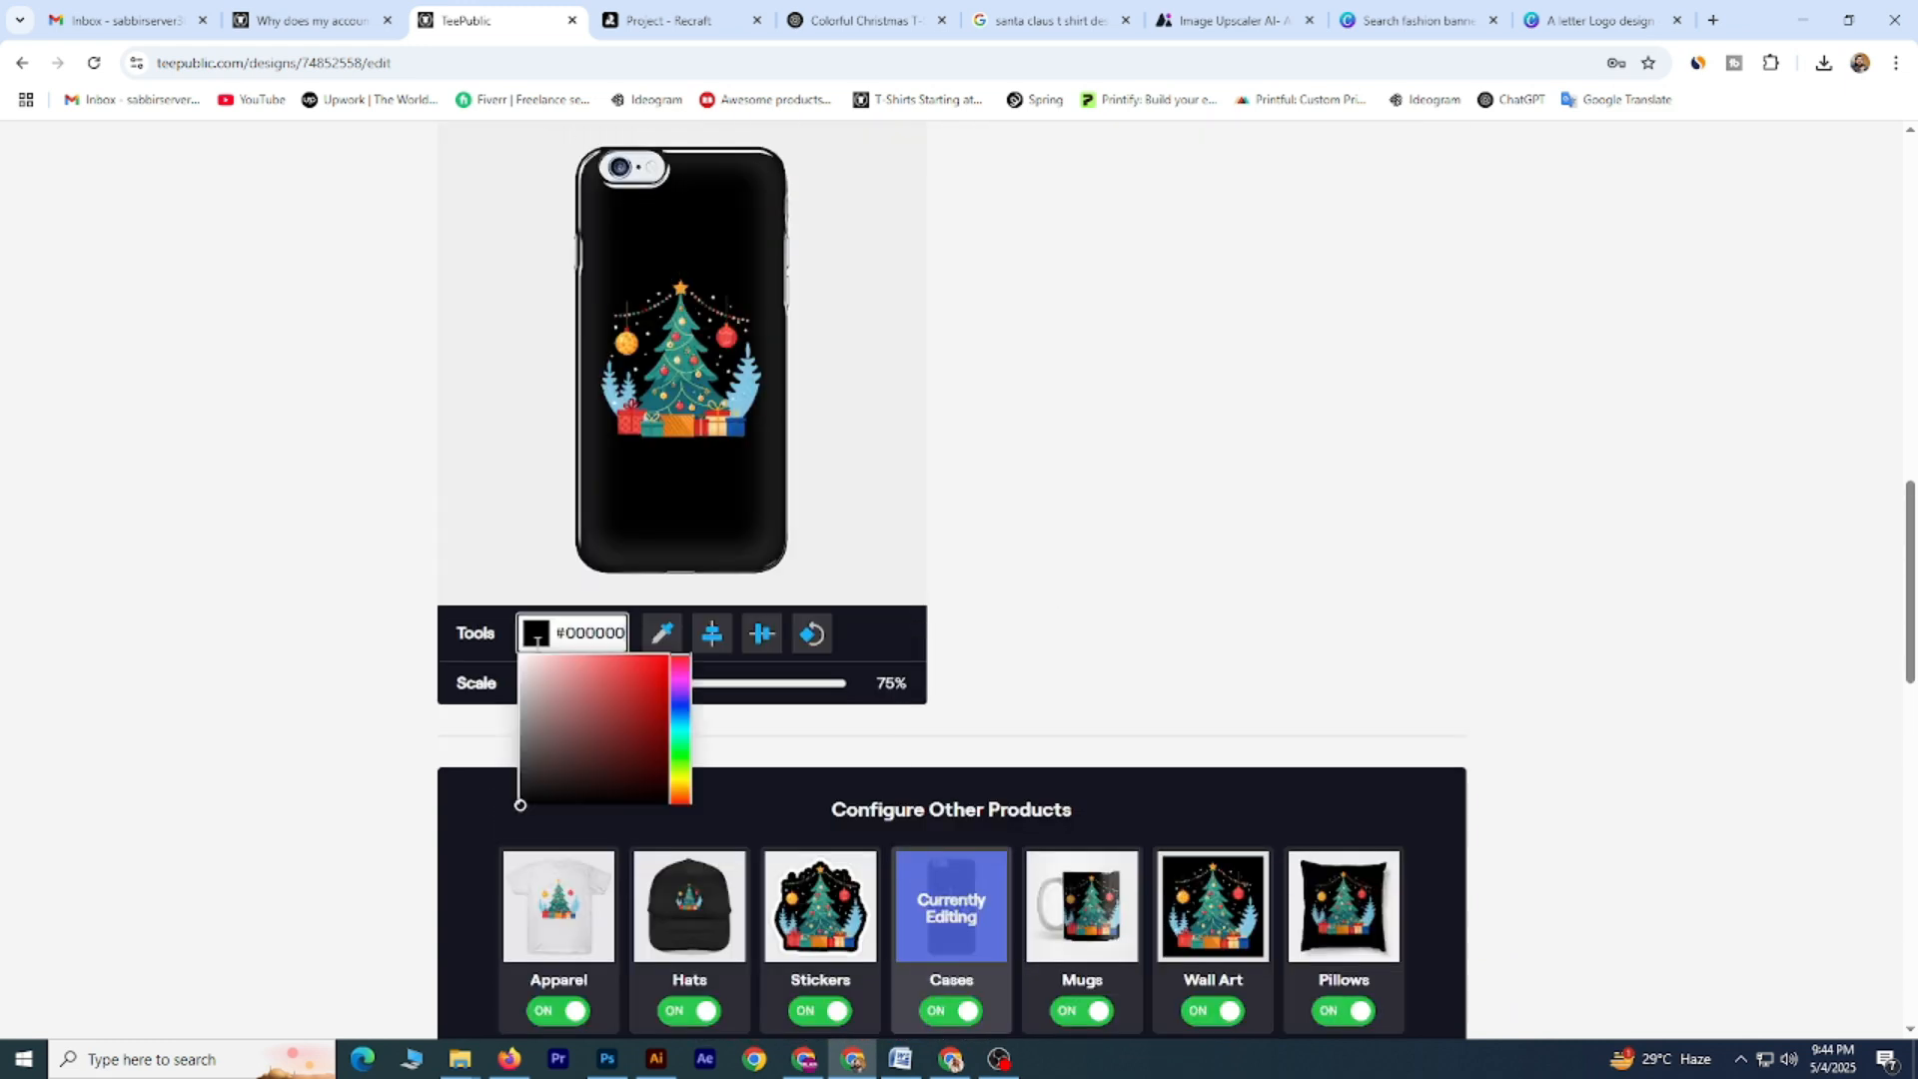
{"action": "left_click_drag", "start_coordinate": [535, 697], "coordinate": [508, 661]}
{"action": "left_click", "coordinate": [1109, 516]}
Open the hat configuration again and set the hat's primary color to White/Navy.
{"action": "left_click", "coordinate": [690, 904]}
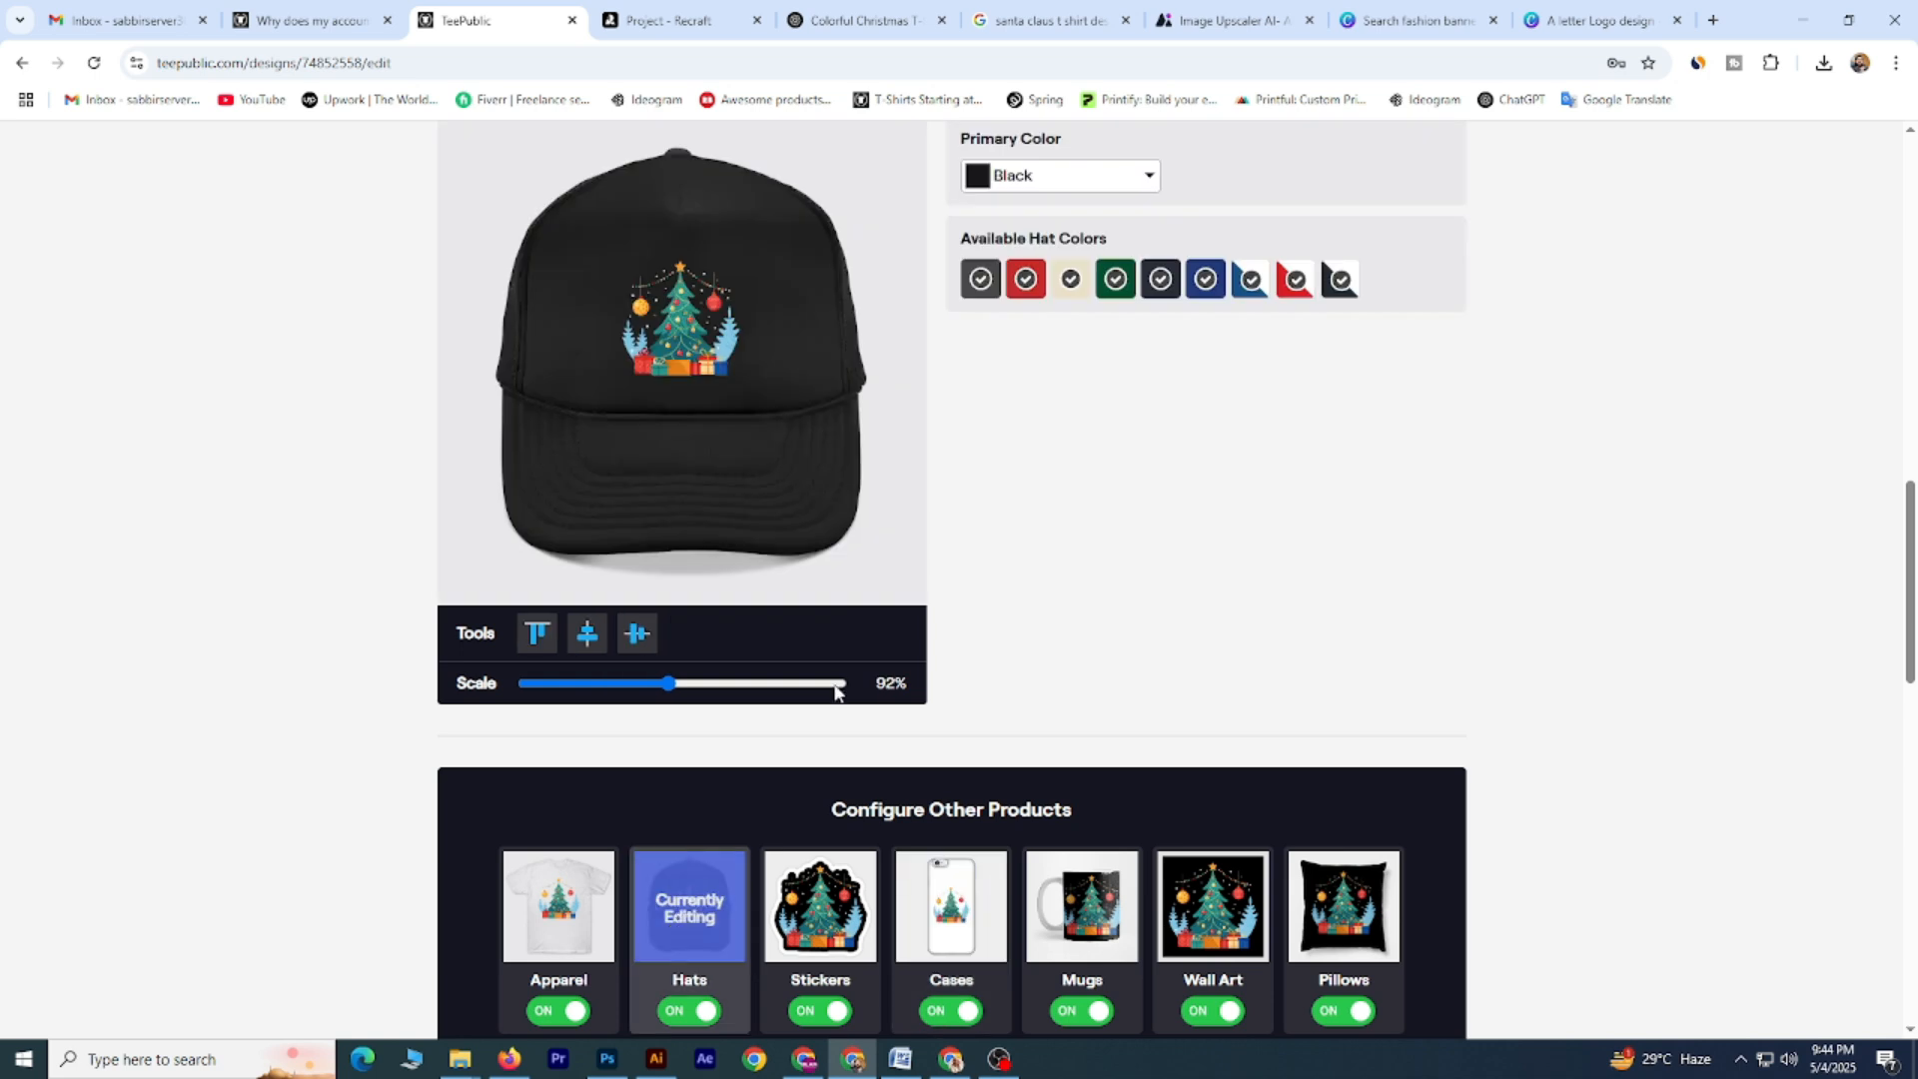
{"action": "scroll", "coordinate": [1032, 514], "scroll_direction": "up", "scroll_amount": 1}
{"action": "left_click", "coordinate": [1149, 284]}
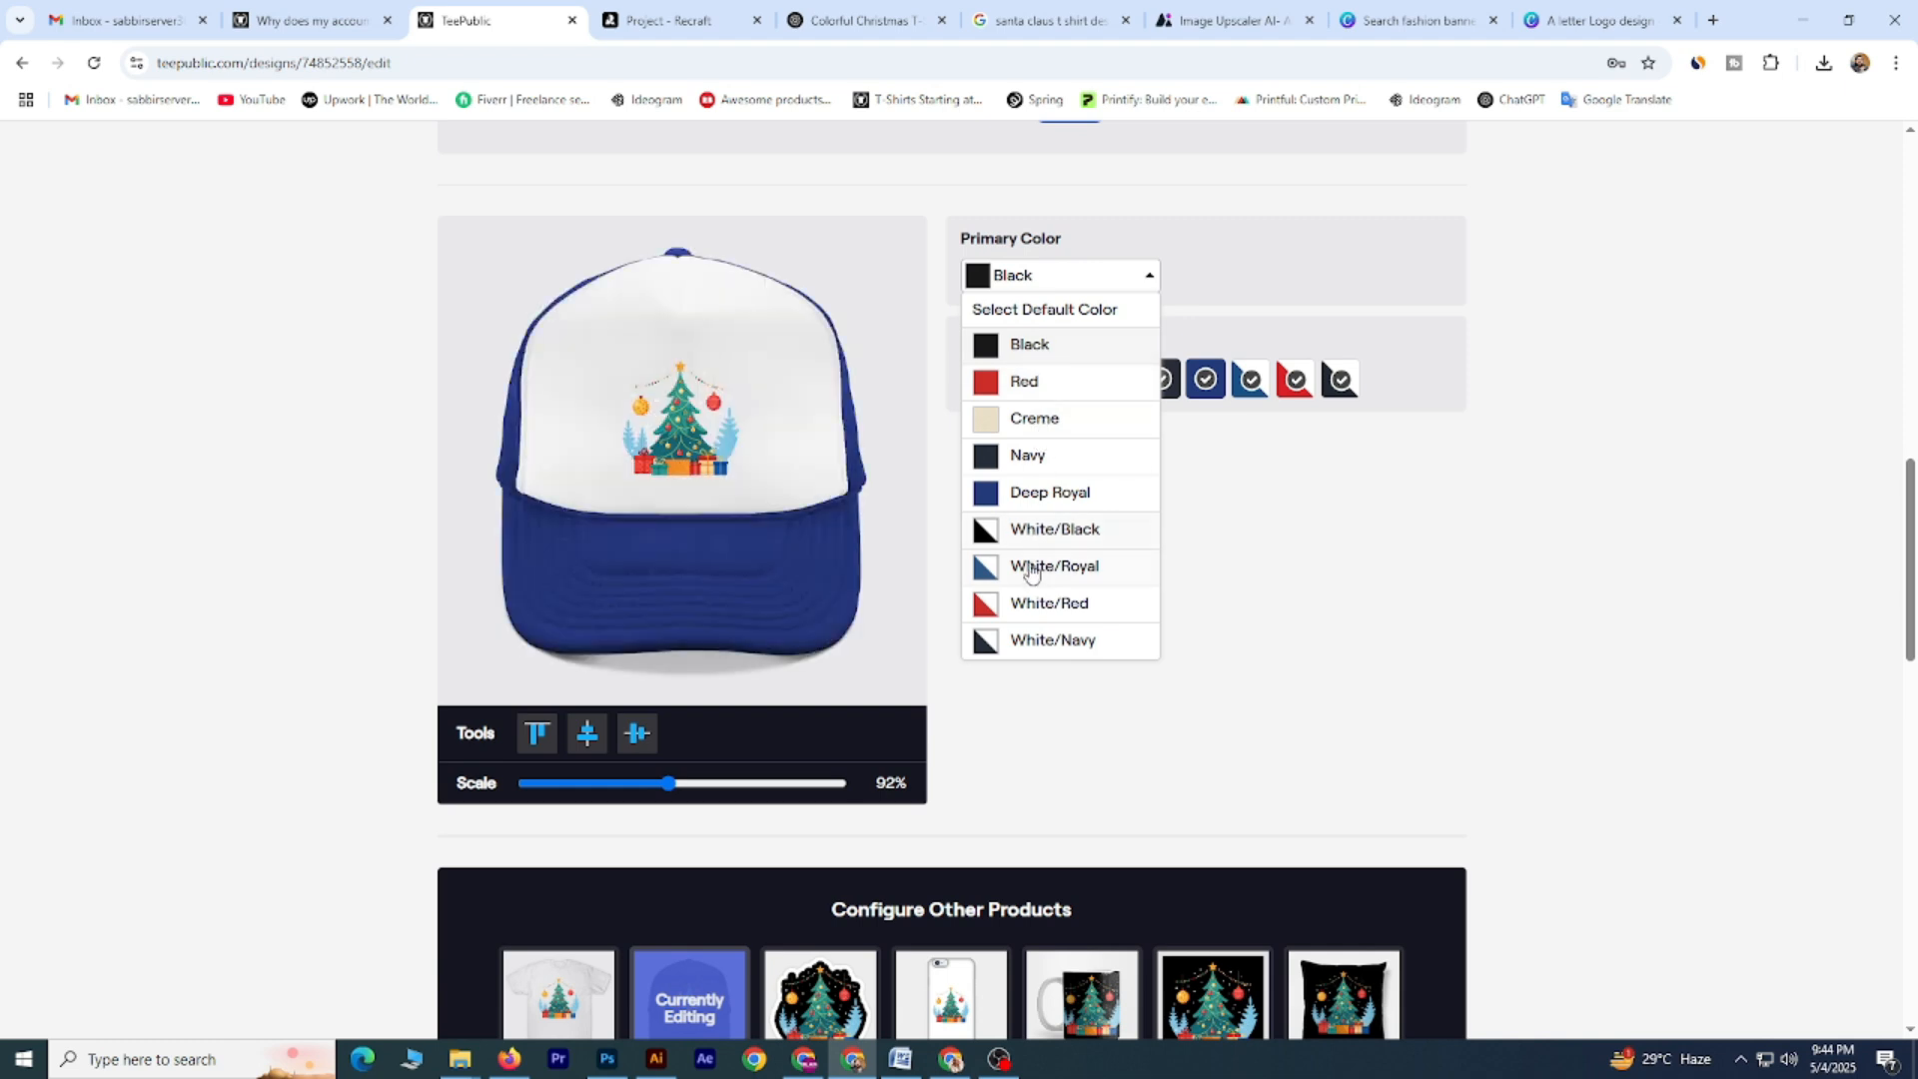
{"action": "left_click", "coordinate": [1032, 641]}
{"action": "scroll", "coordinate": [1009, 540], "scroll_direction": "down", "scroll_amount": 1}
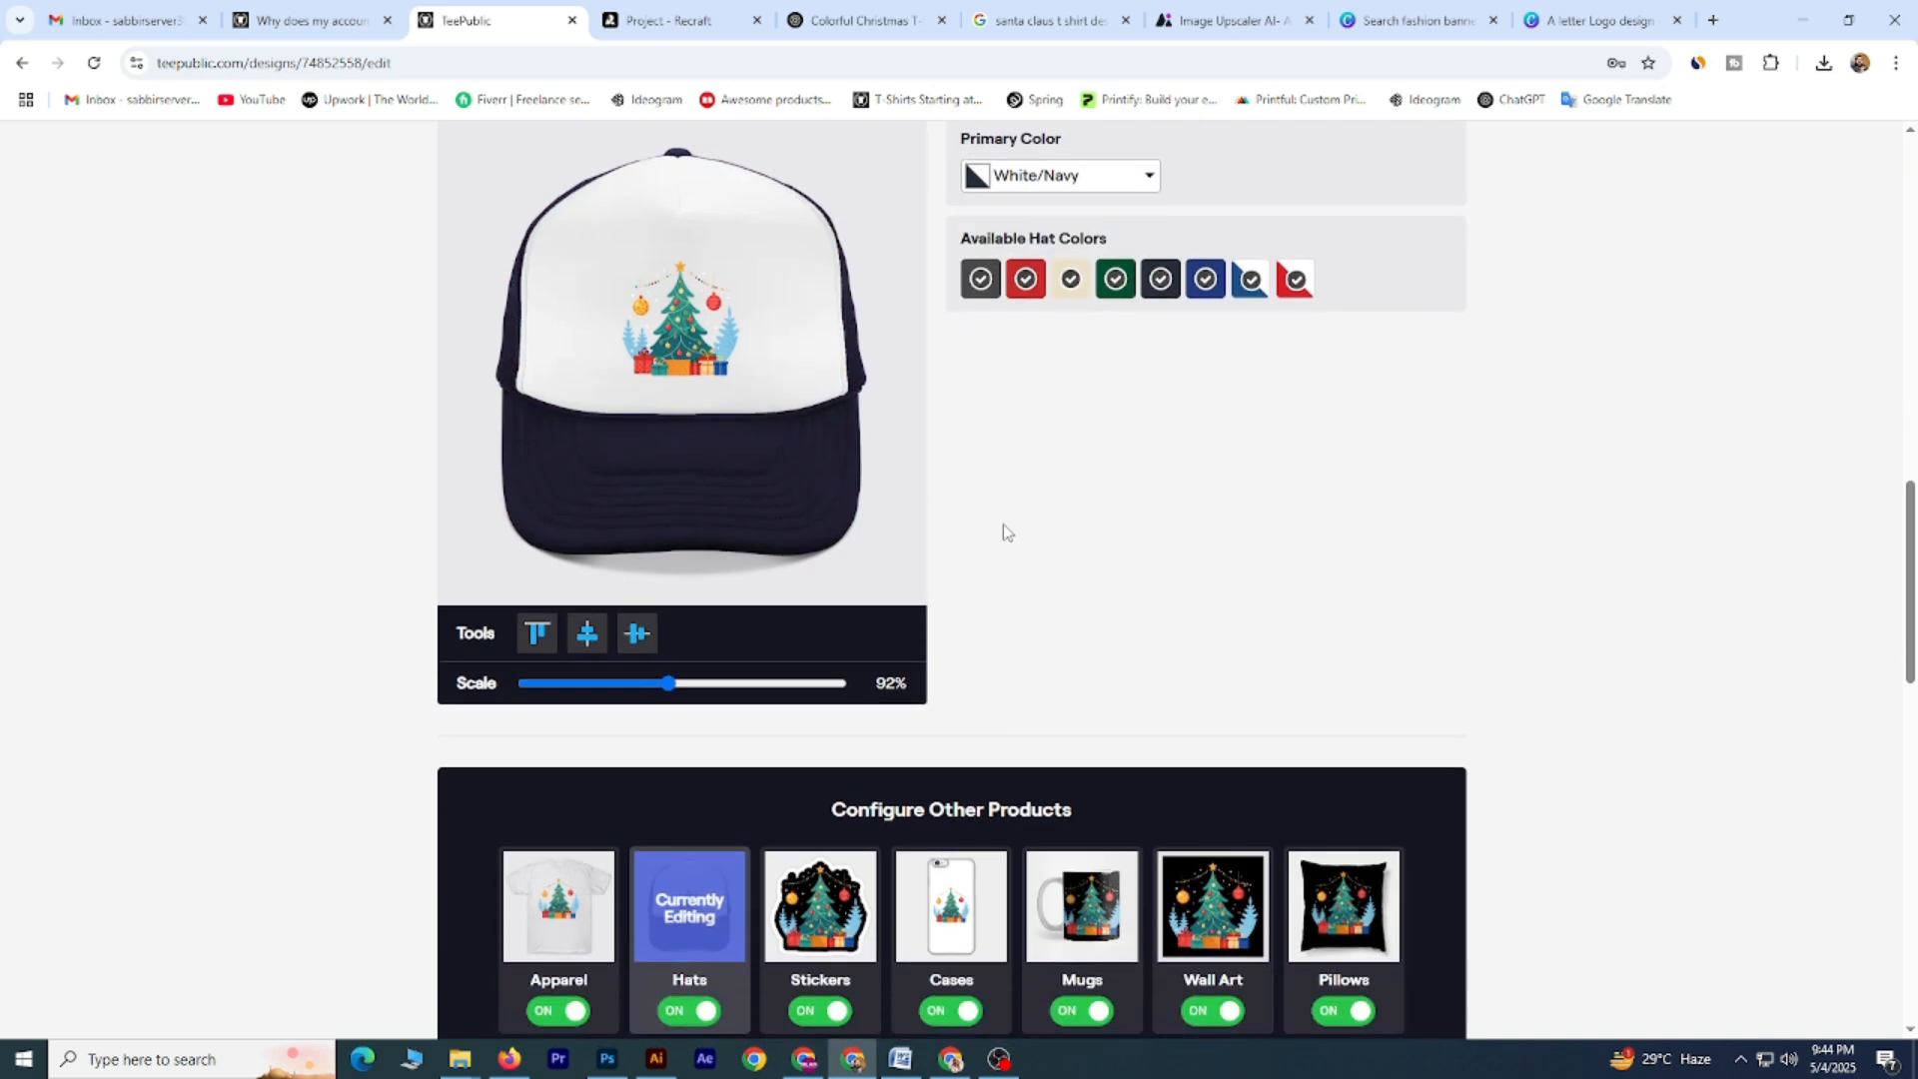
Open the sticker configuration and review its layout options.
{"action": "left_click", "coordinate": [821, 905]}
{"action": "scroll", "coordinate": [1026, 324], "scroll_direction": "up", "scroll_amount": 1}
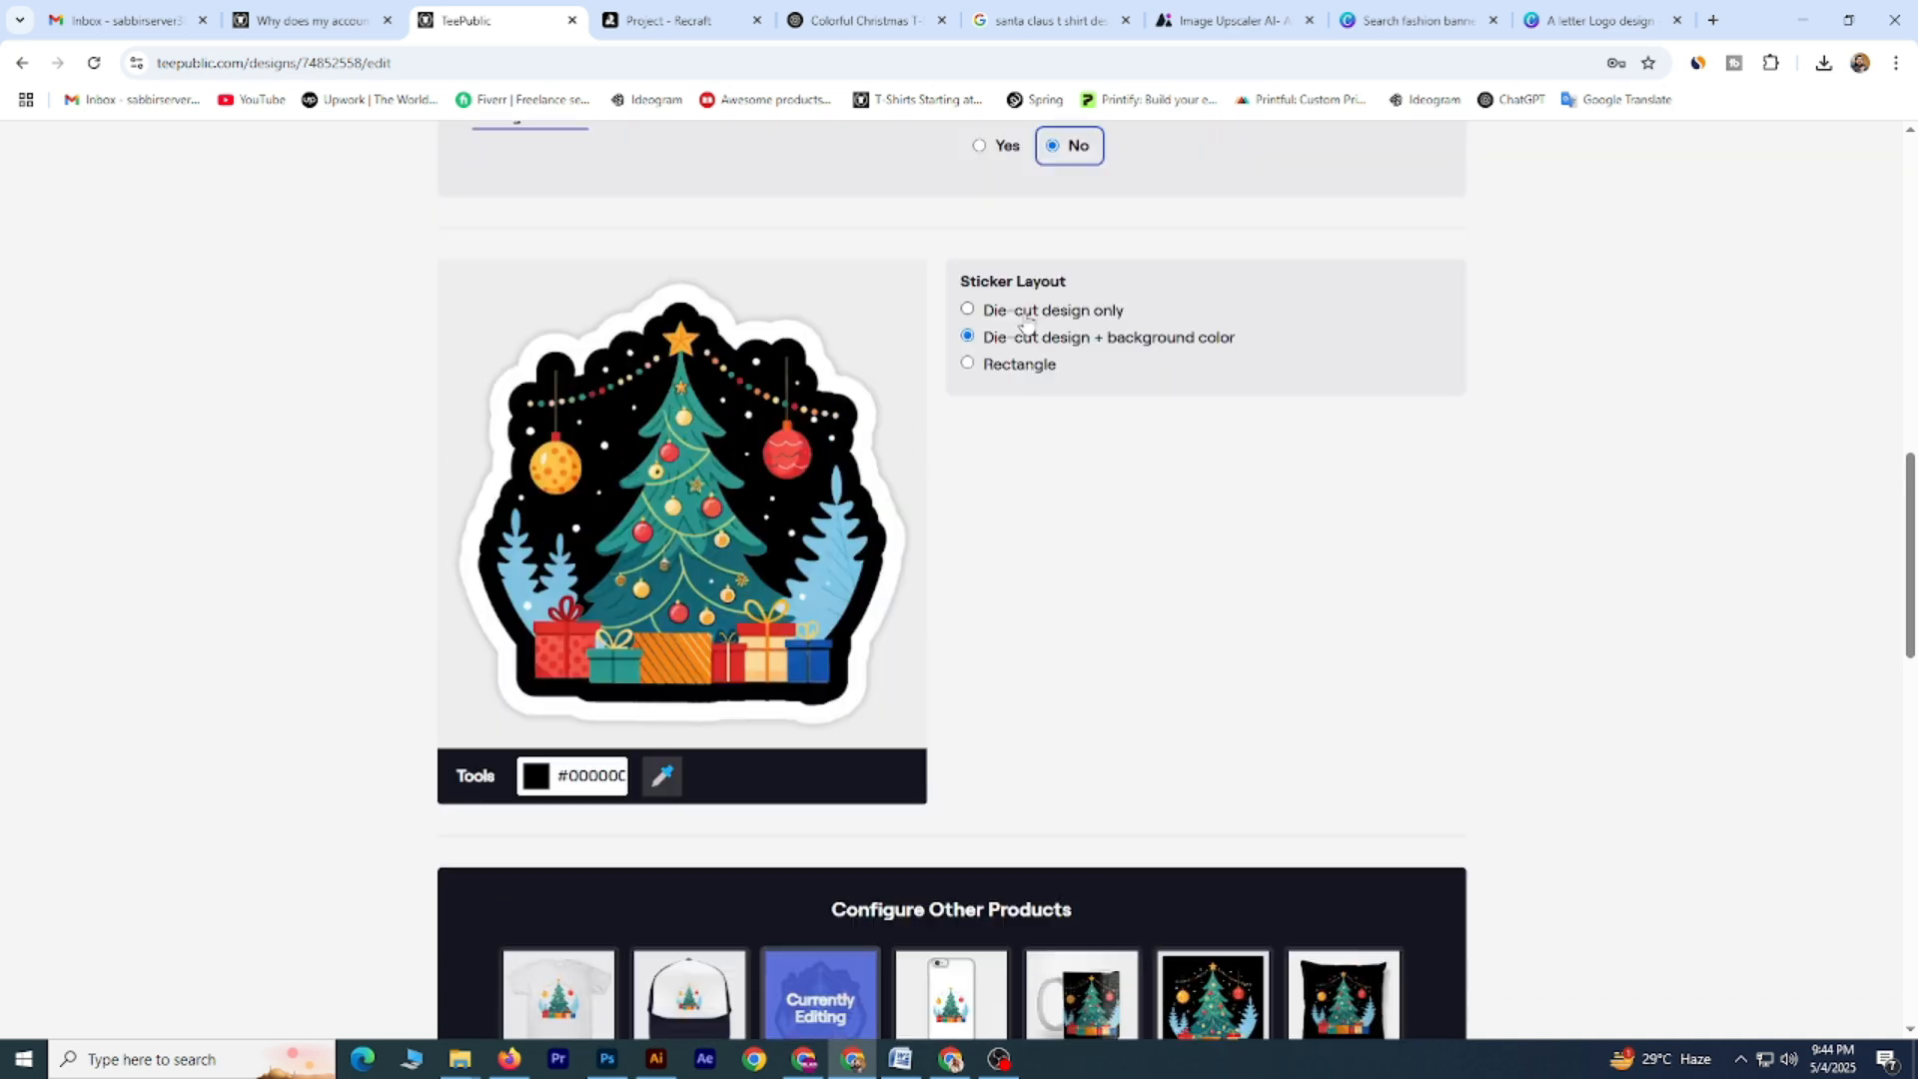
{"action": "scroll", "coordinate": [994, 699], "scroll_direction": "down", "scroll_amount": 1}
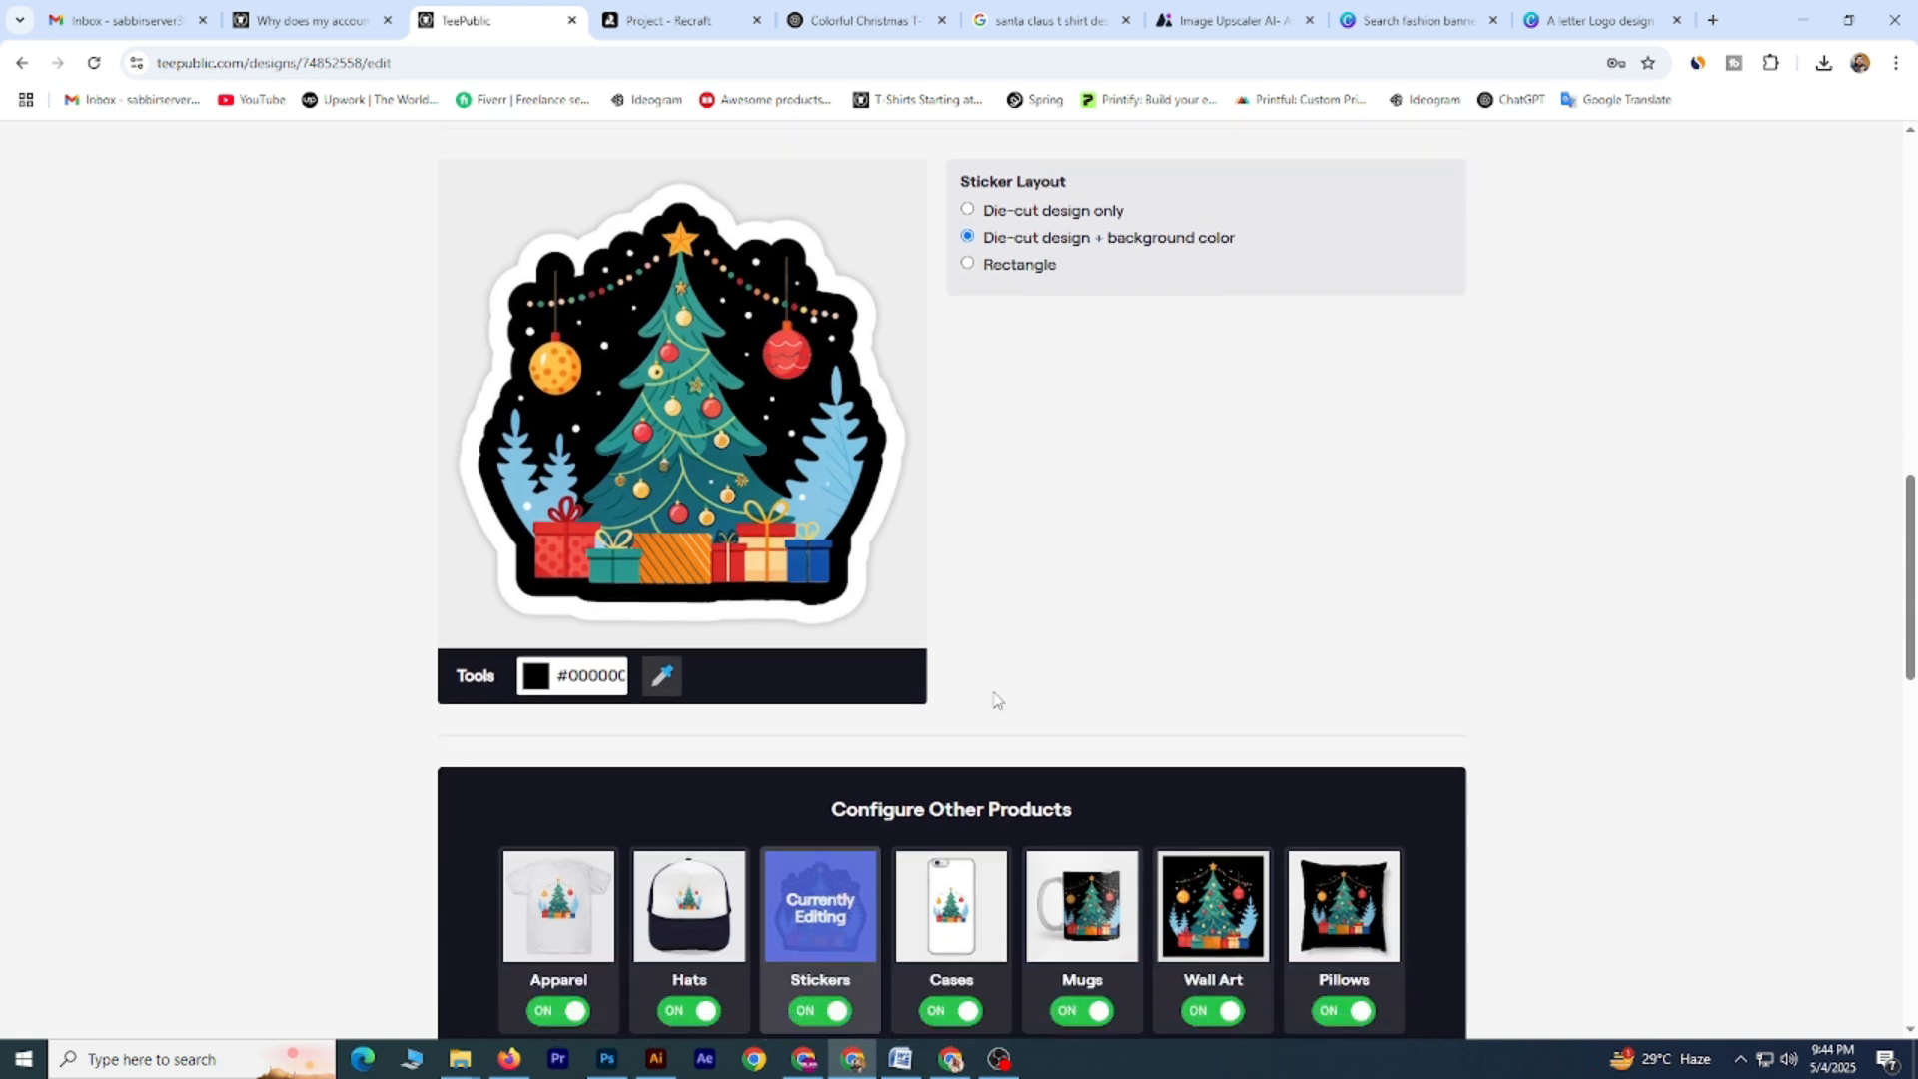
Open the mug configuration, set the mug's background color to white (#ffffff) and scale its artwork to 76%.
{"action": "left_click", "coordinate": [1089, 905]}
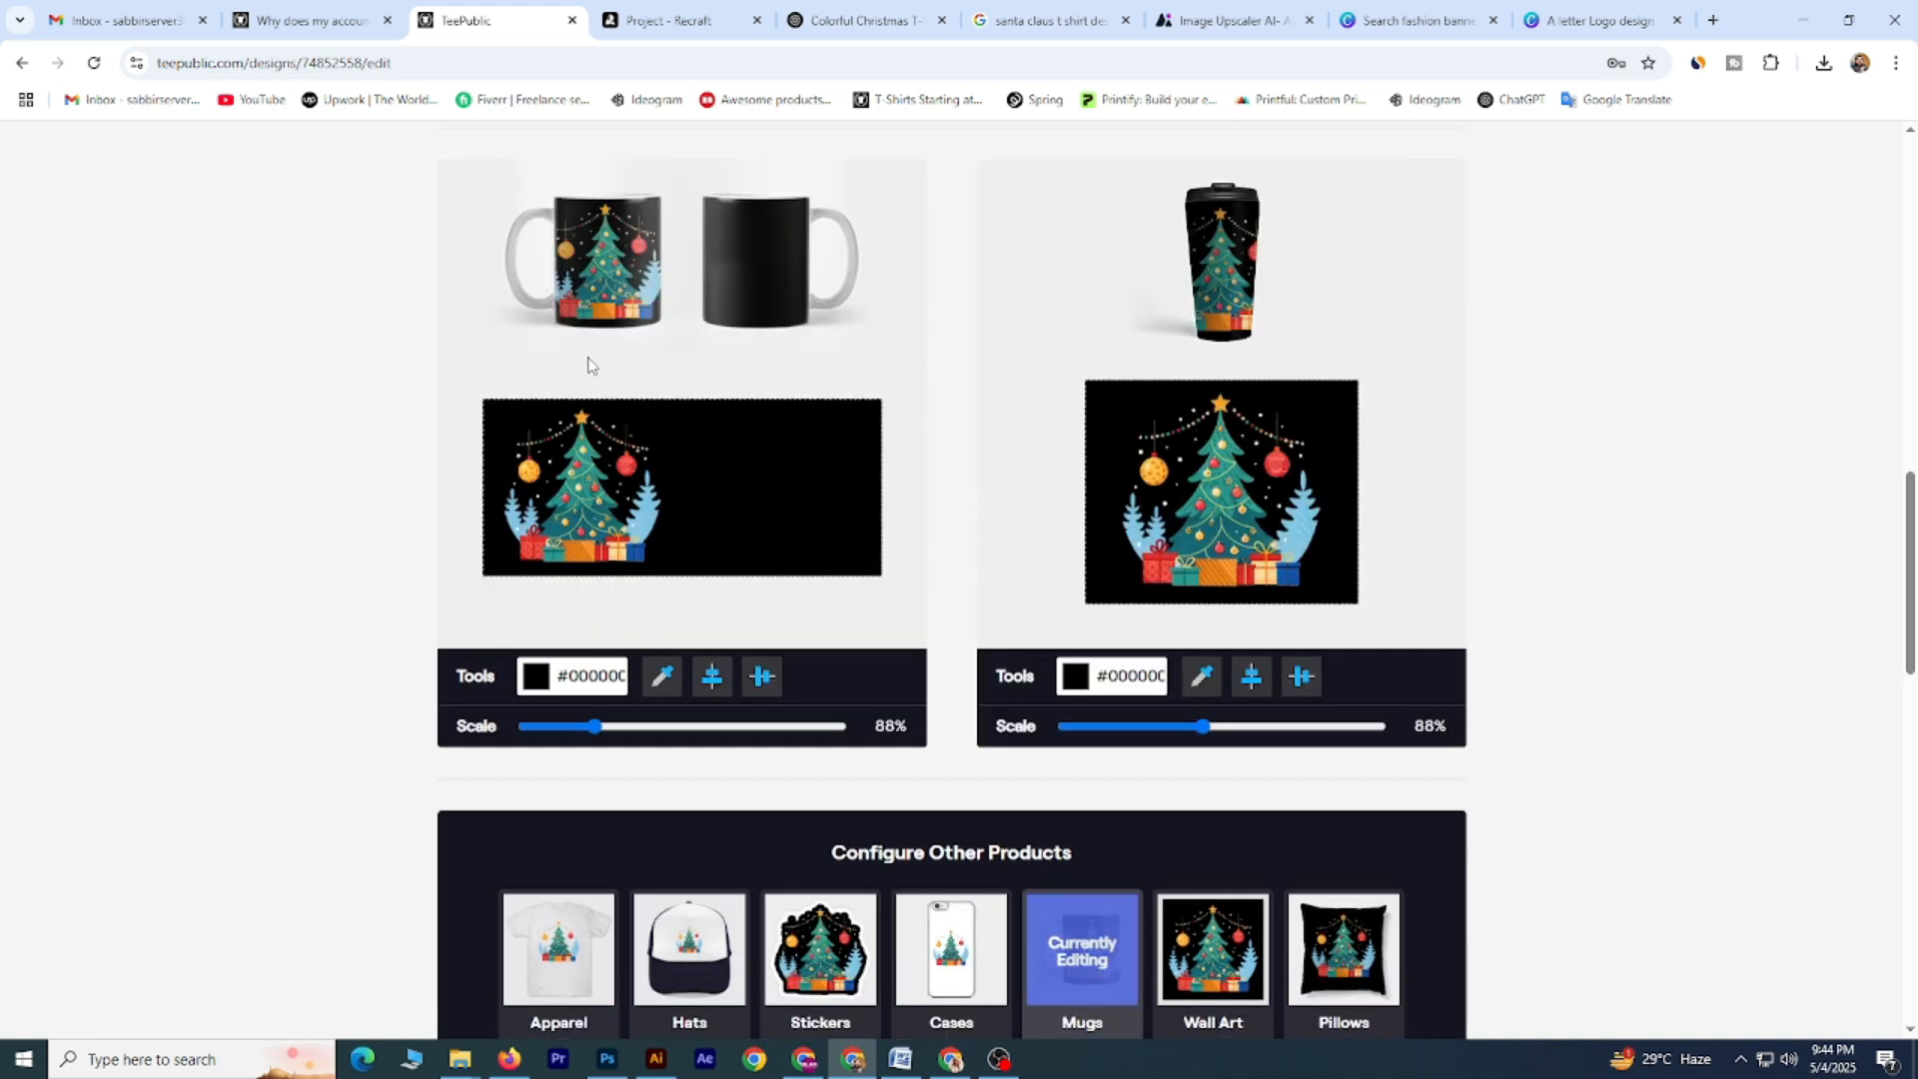
{"action": "left_click", "coordinate": [545, 679]}
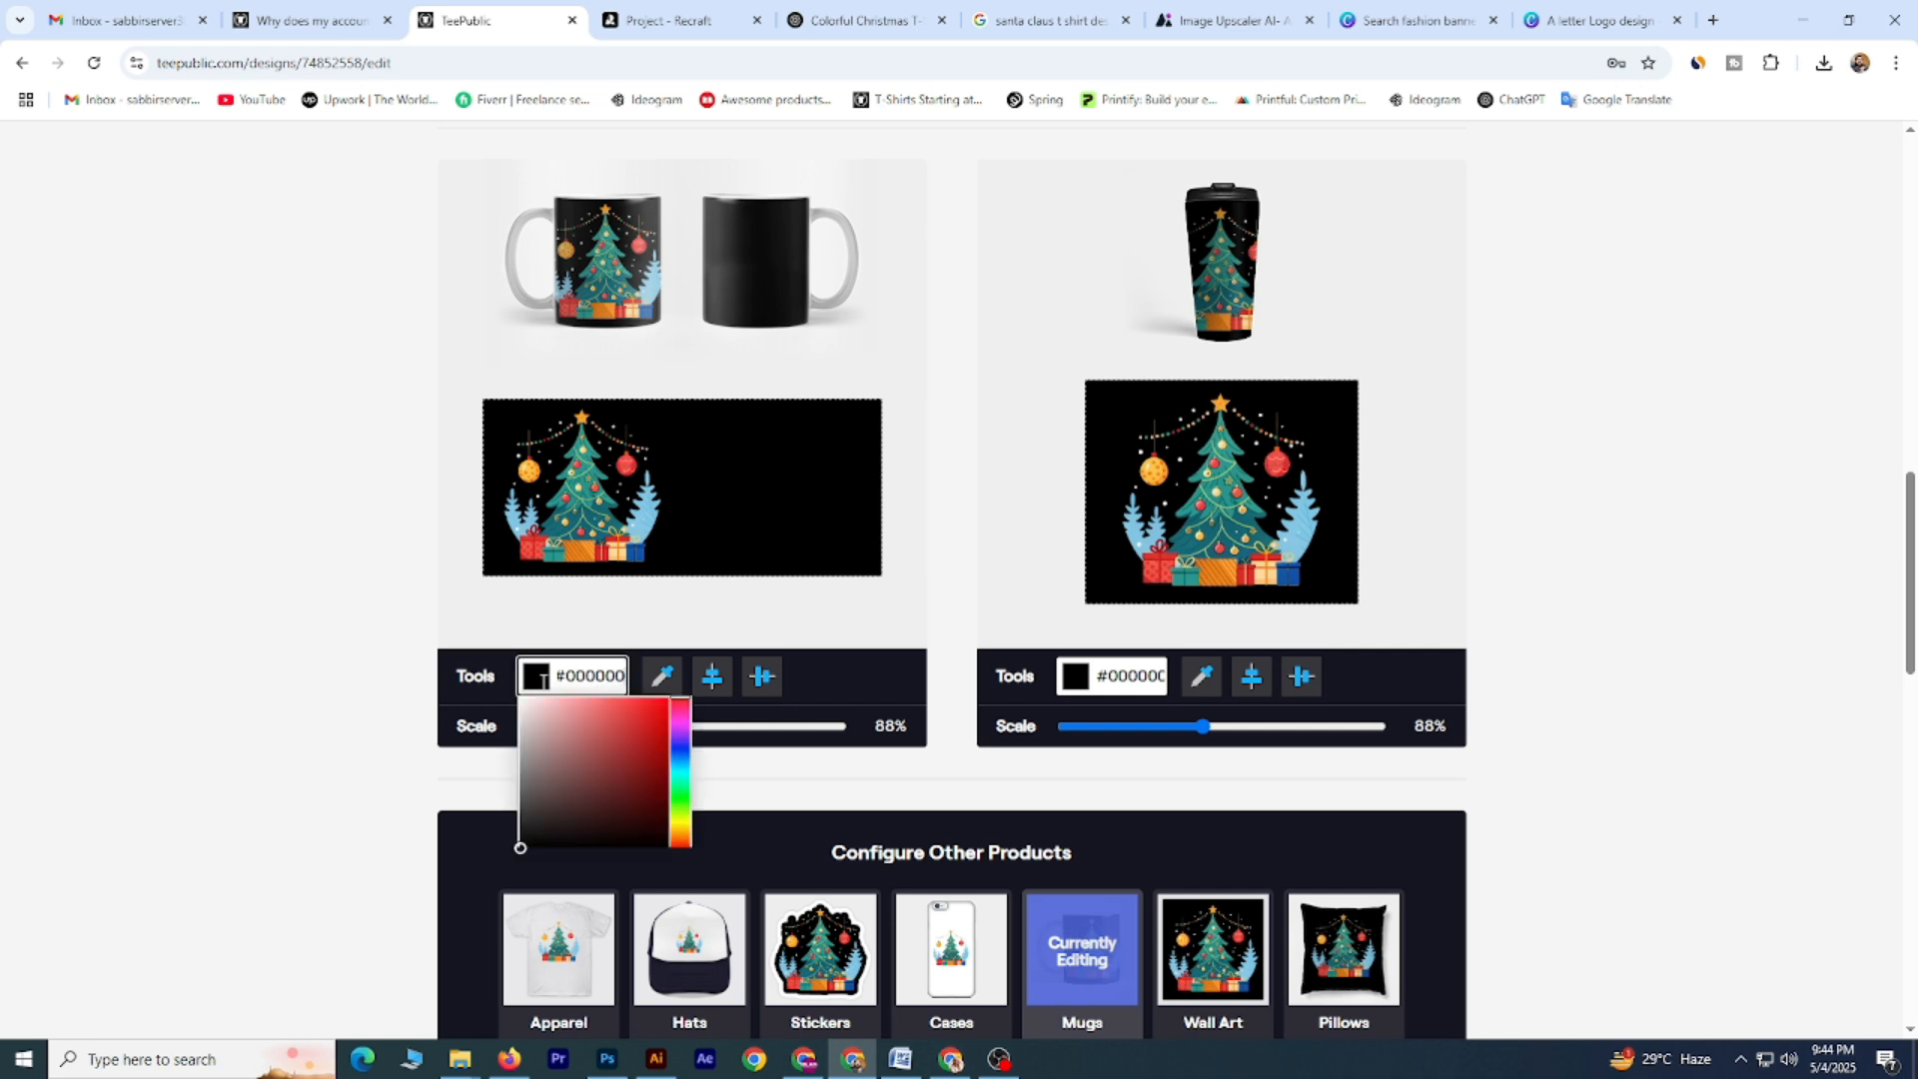
{"action": "left_click_drag", "start_coordinate": [524, 722], "coordinate": [511, 699]}
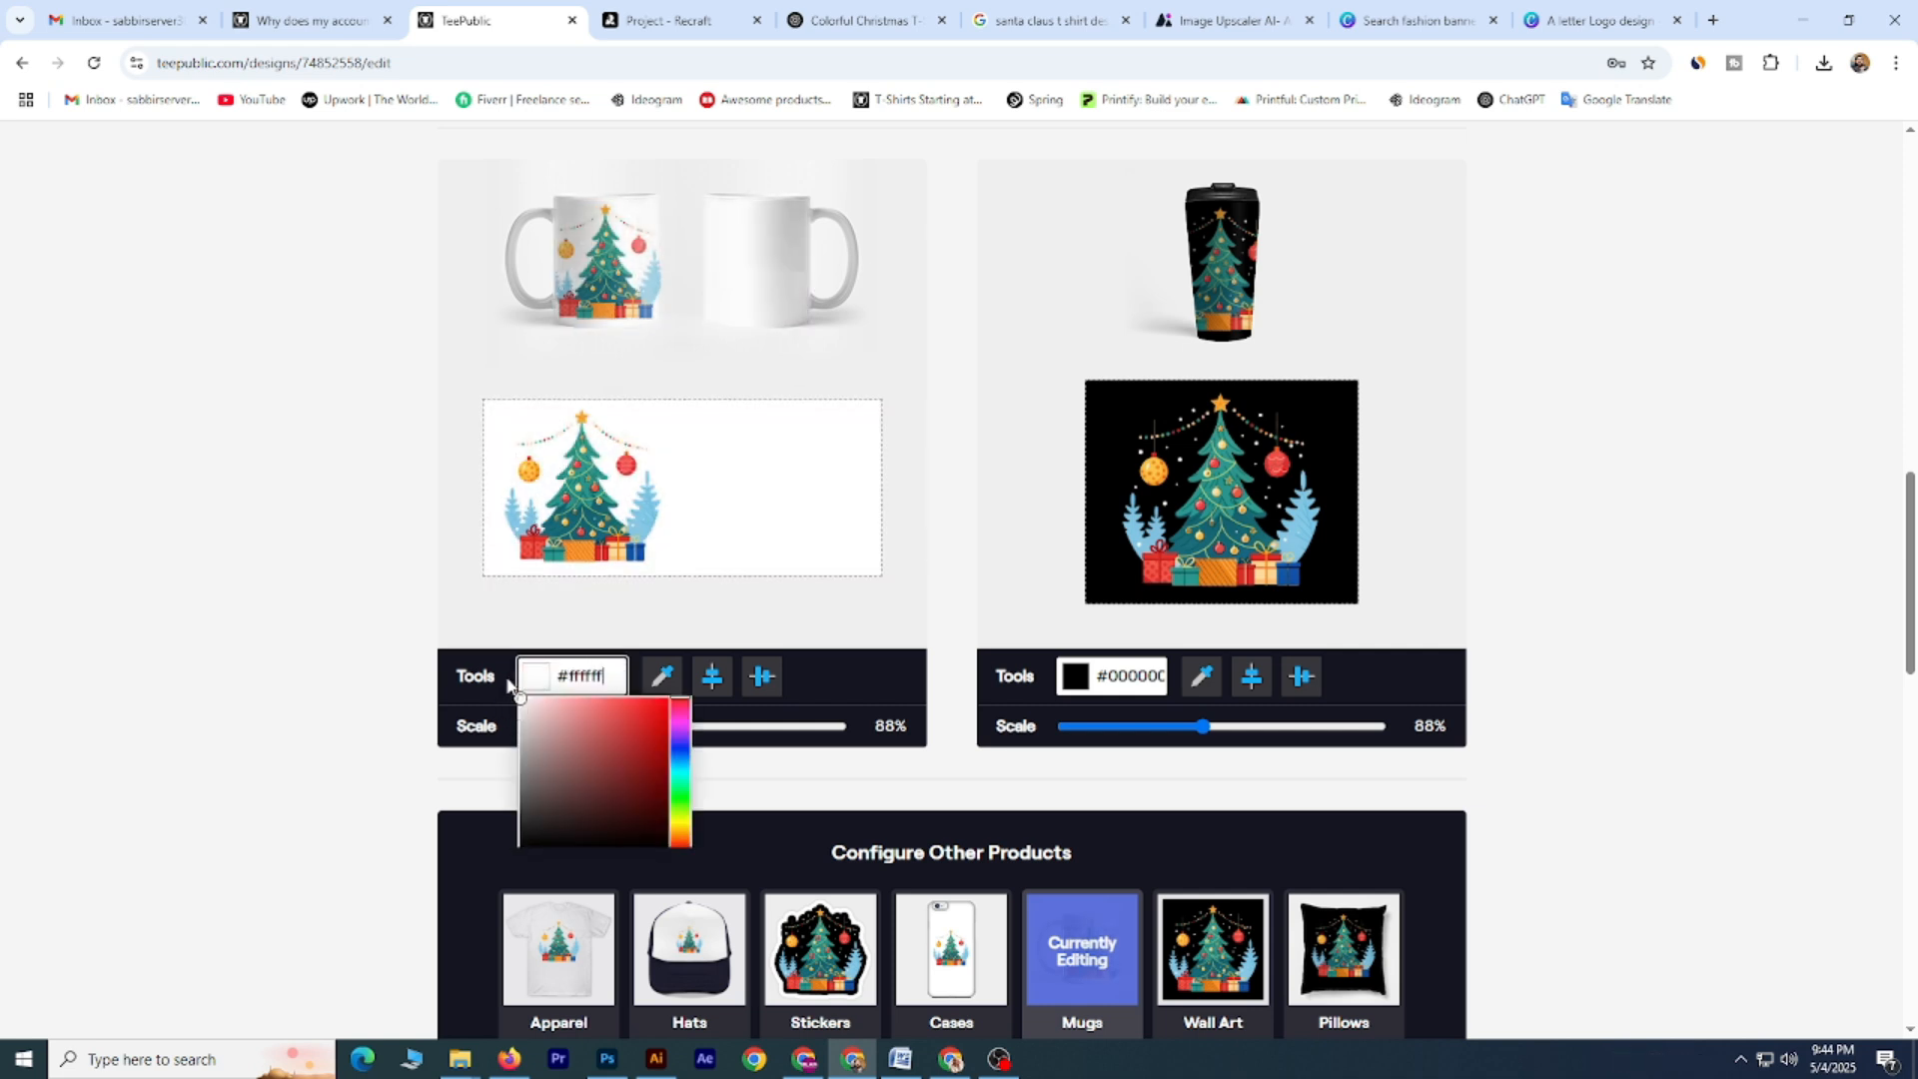
{"action": "left_click", "coordinate": [789, 610]}
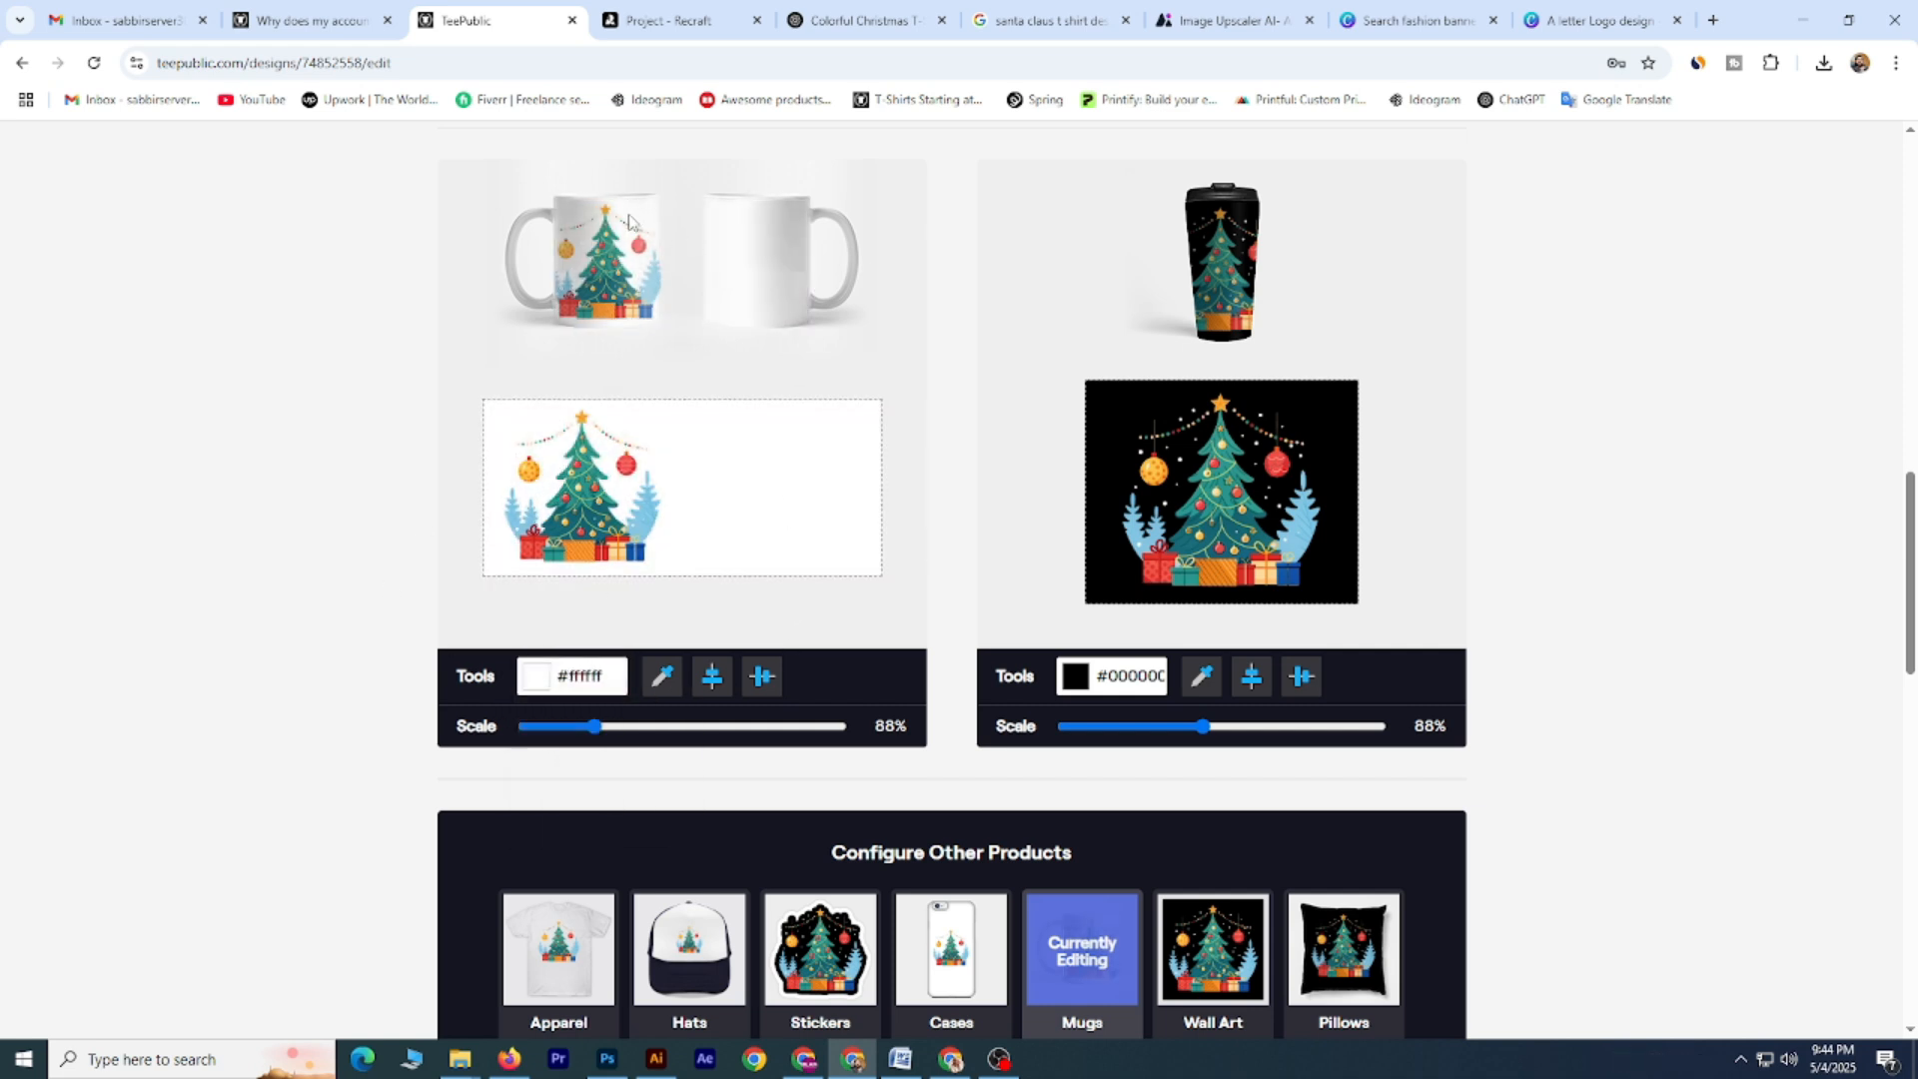
{"action": "left_click_drag", "start_coordinate": [589, 737], "coordinate": [587, 737]}
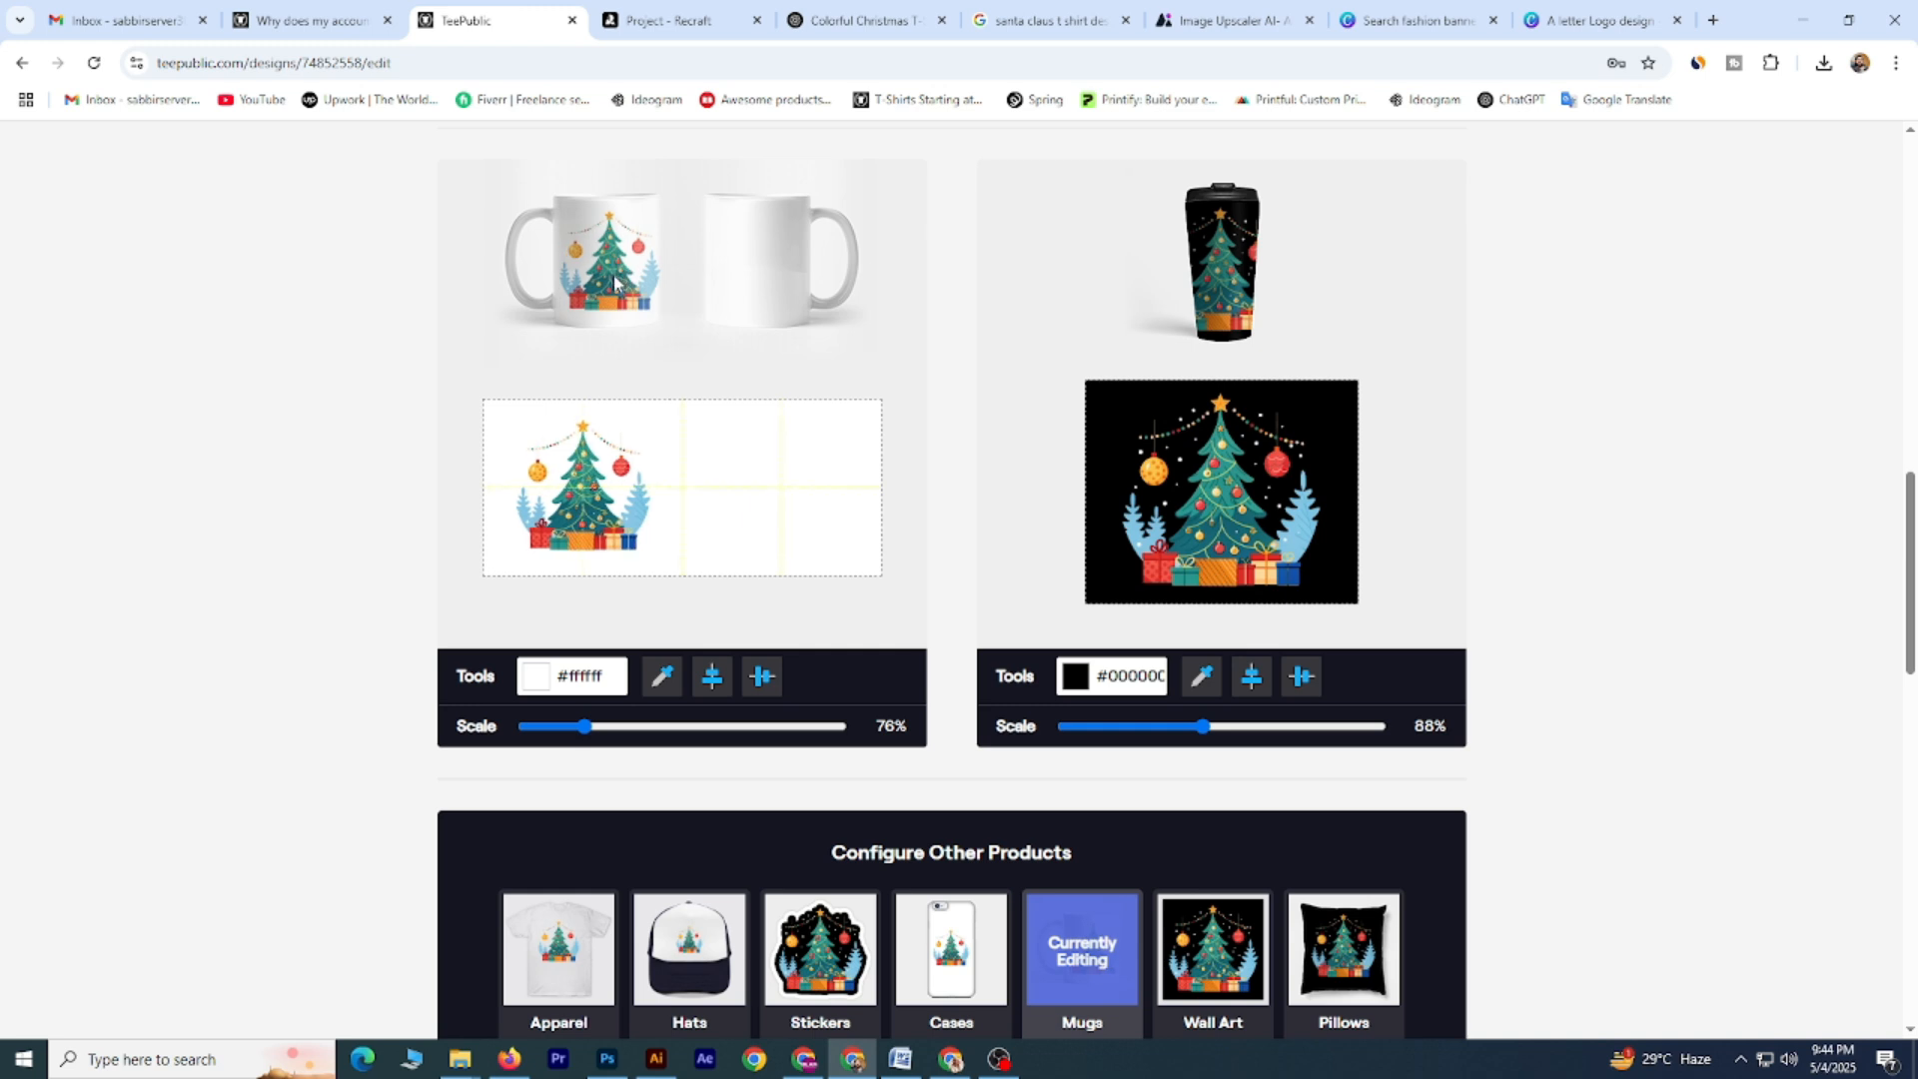
Give the travel mug a white (#ffffff) background, scale its artwork to 51% and move it to the upper part of the print area.
{"action": "left_click", "coordinate": [1082, 680]}
{"action": "left_click_drag", "start_coordinate": [1072, 712], "coordinate": [1031, 680]}
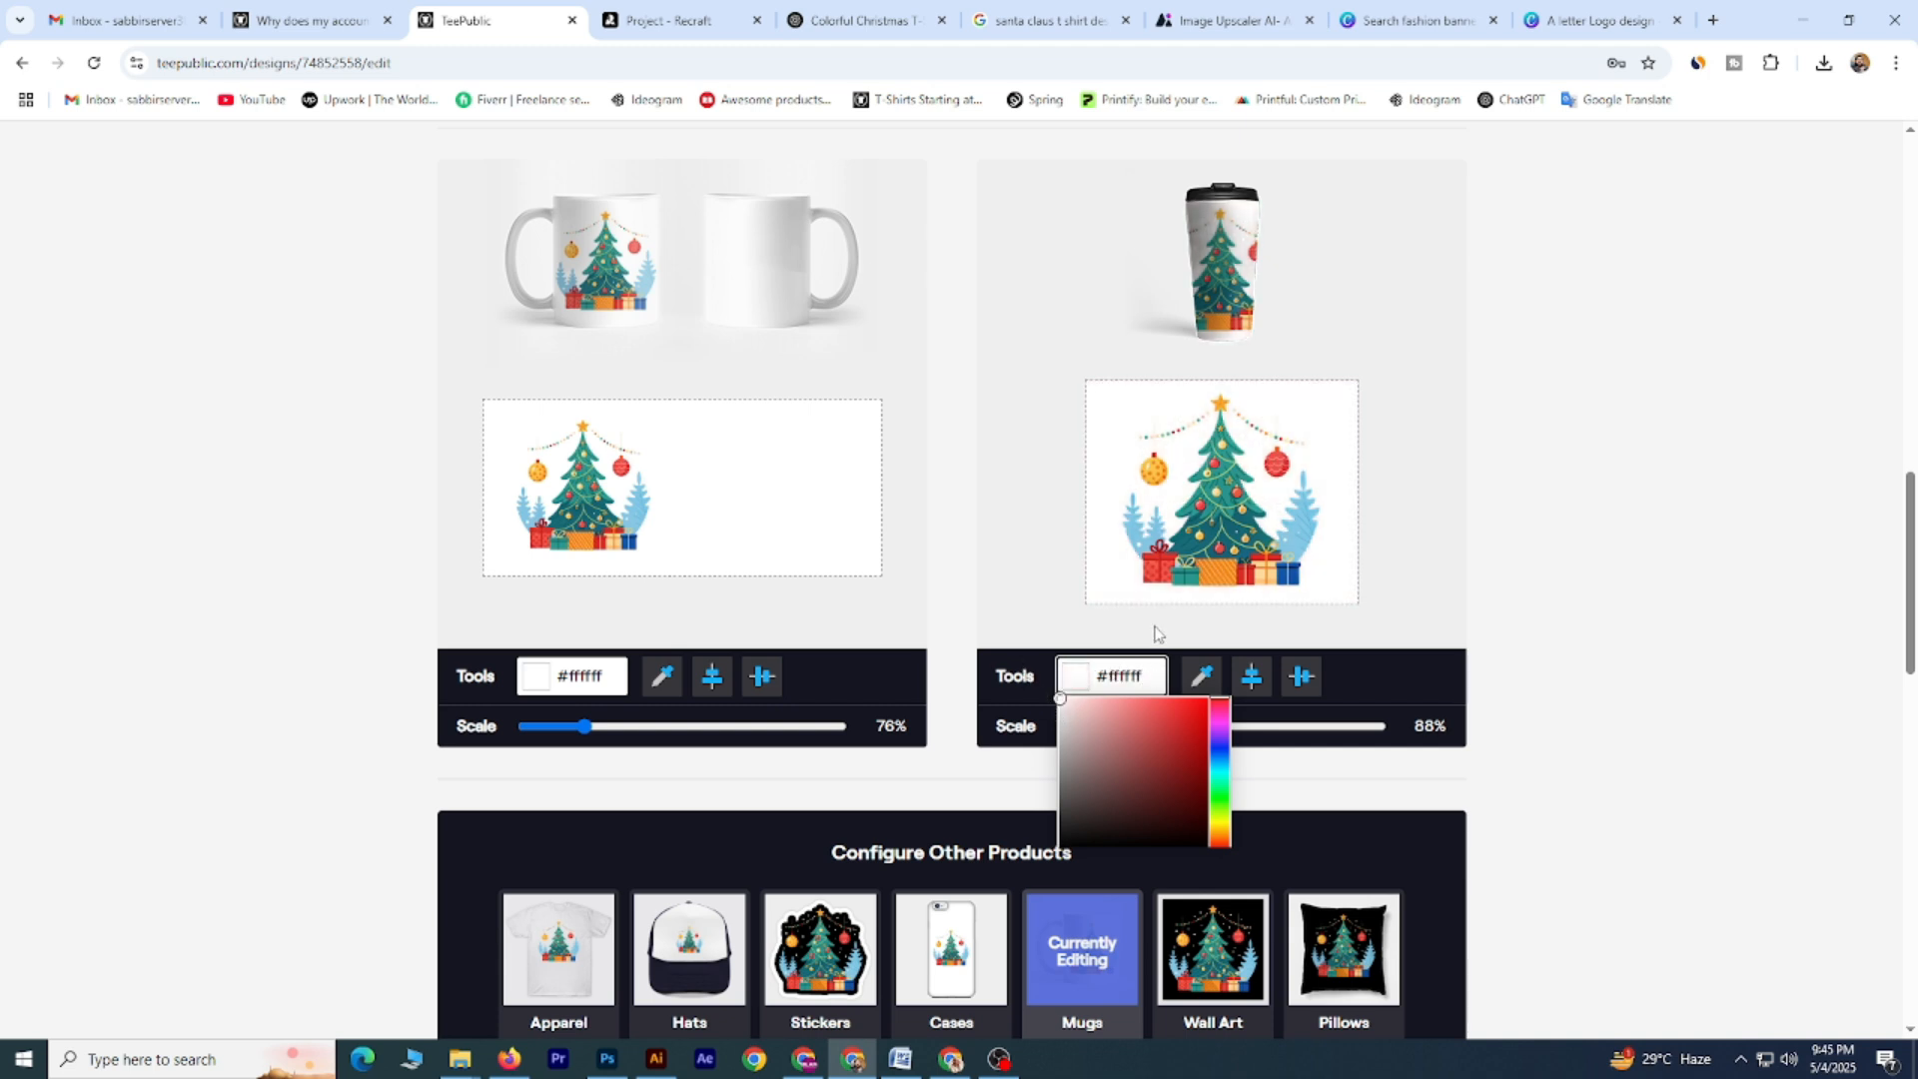
{"action": "left_click", "coordinate": [1219, 543]}
{"action": "left_click_drag", "start_coordinate": [1202, 729], "coordinate": [1145, 735]}
{"action": "left_click_drag", "start_coordinate": [1224, 497], "coordinate": [1238, 473]}
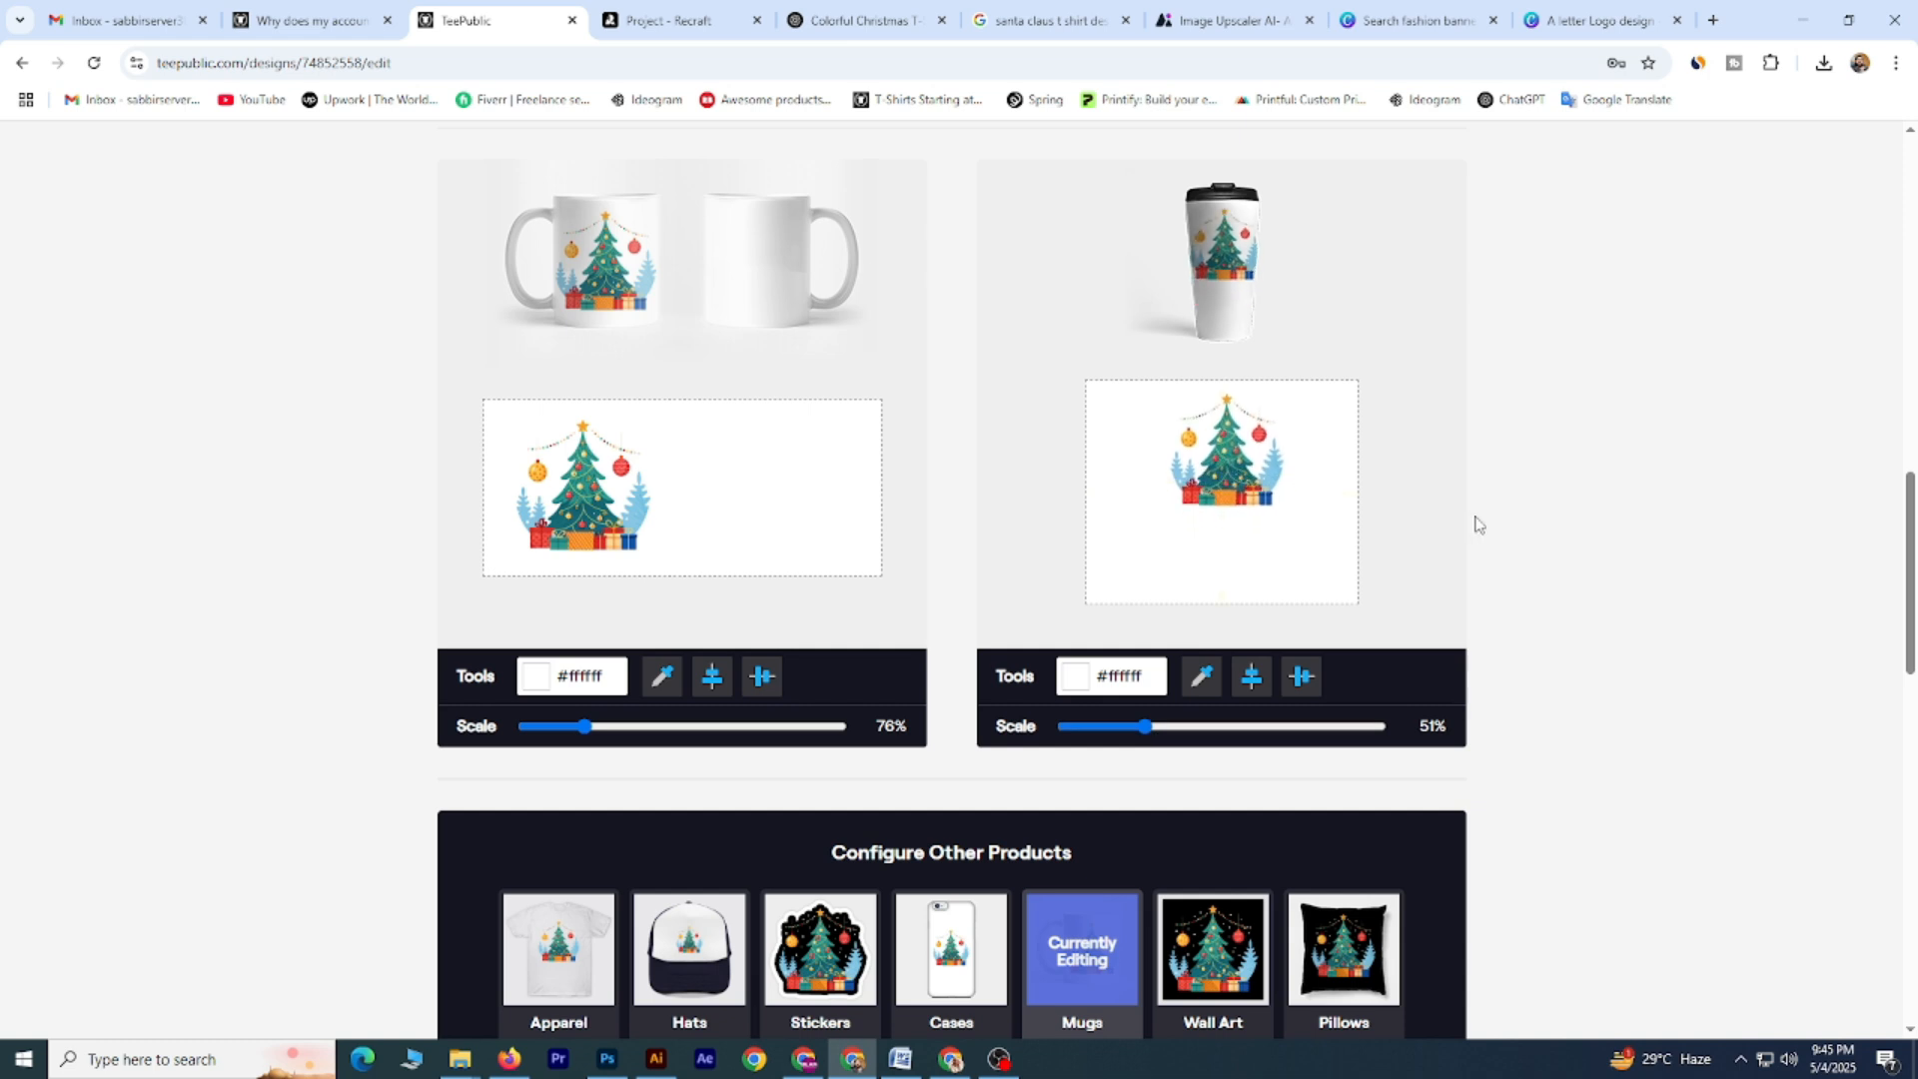
Open the wall art configuration and try out its background color, ending on black.
{"action": "scroll", "coordinate": [1473, 522], "scroll_direction": "down", "scroll_amount": 4}
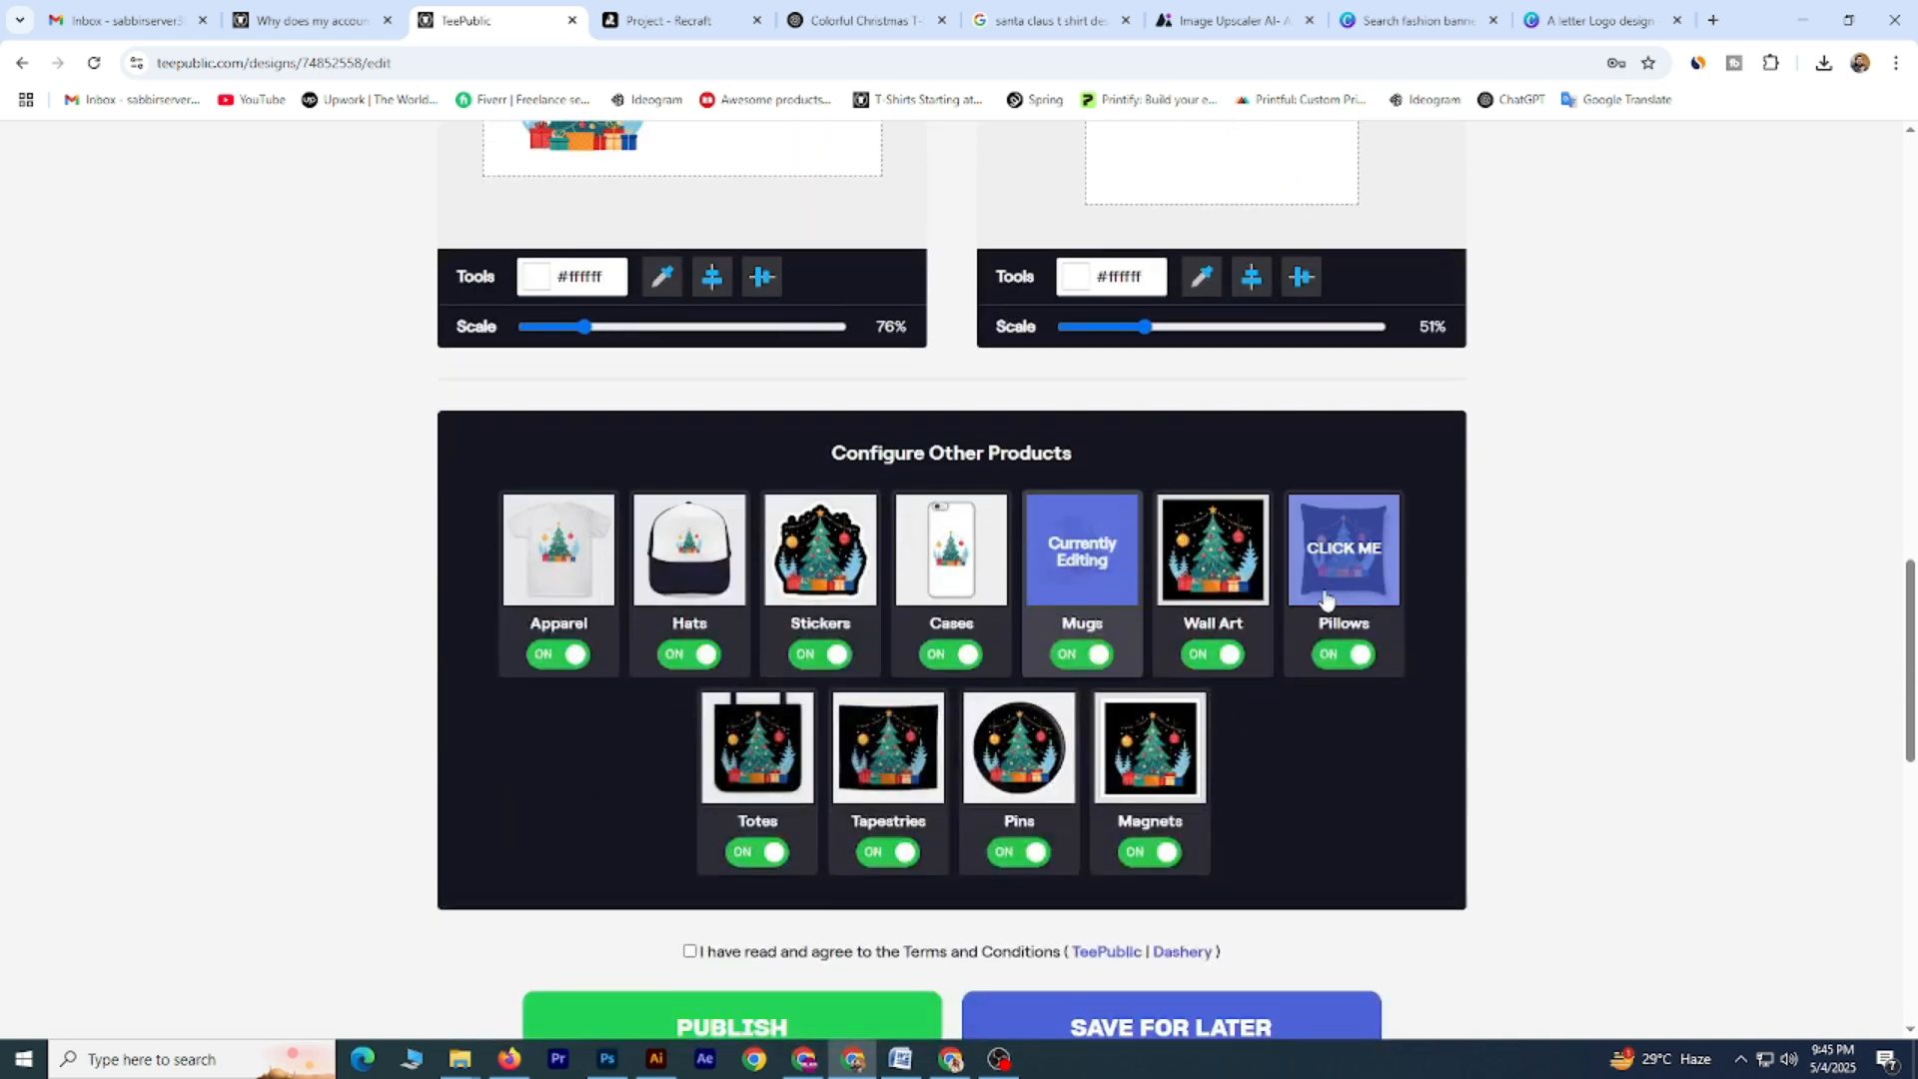
{"action": "left_click", "coordinate": [1224, 572]}
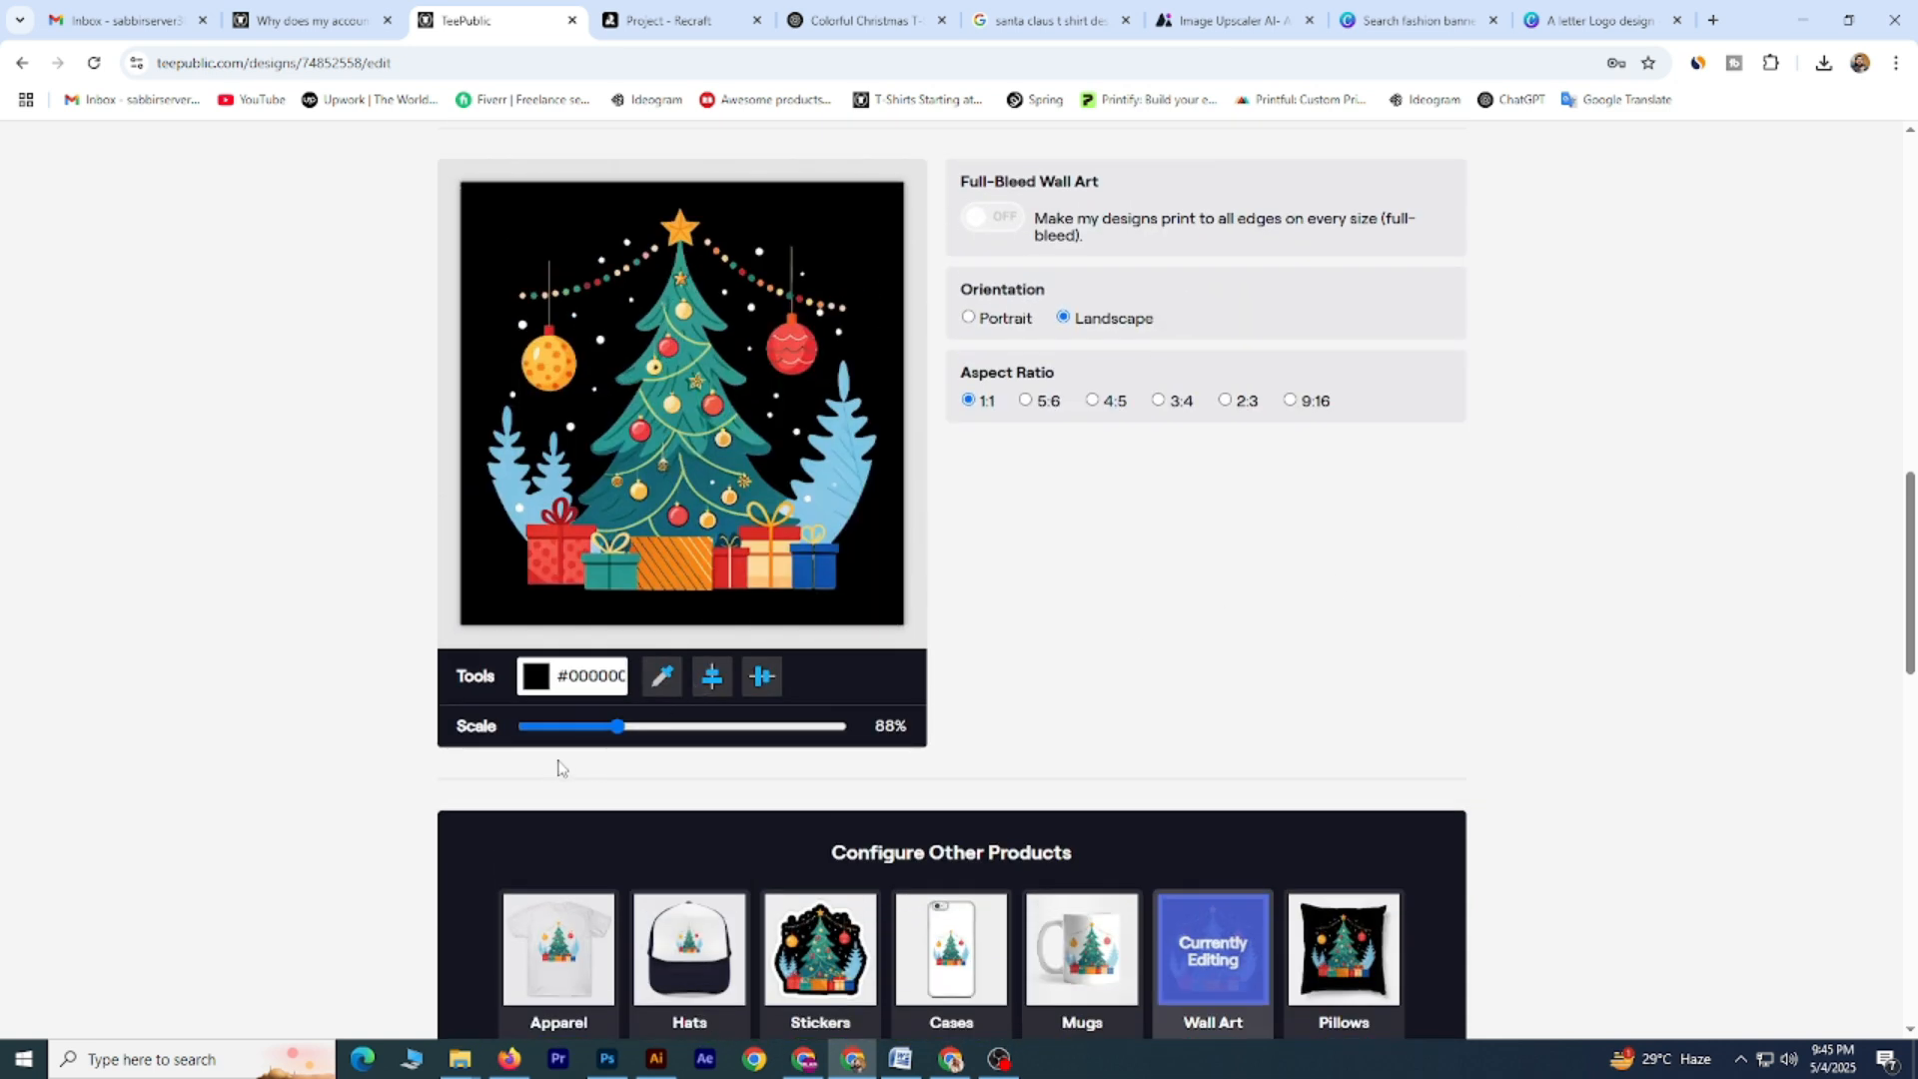
{"action": "left_click", "coordinate": [537, 678]}
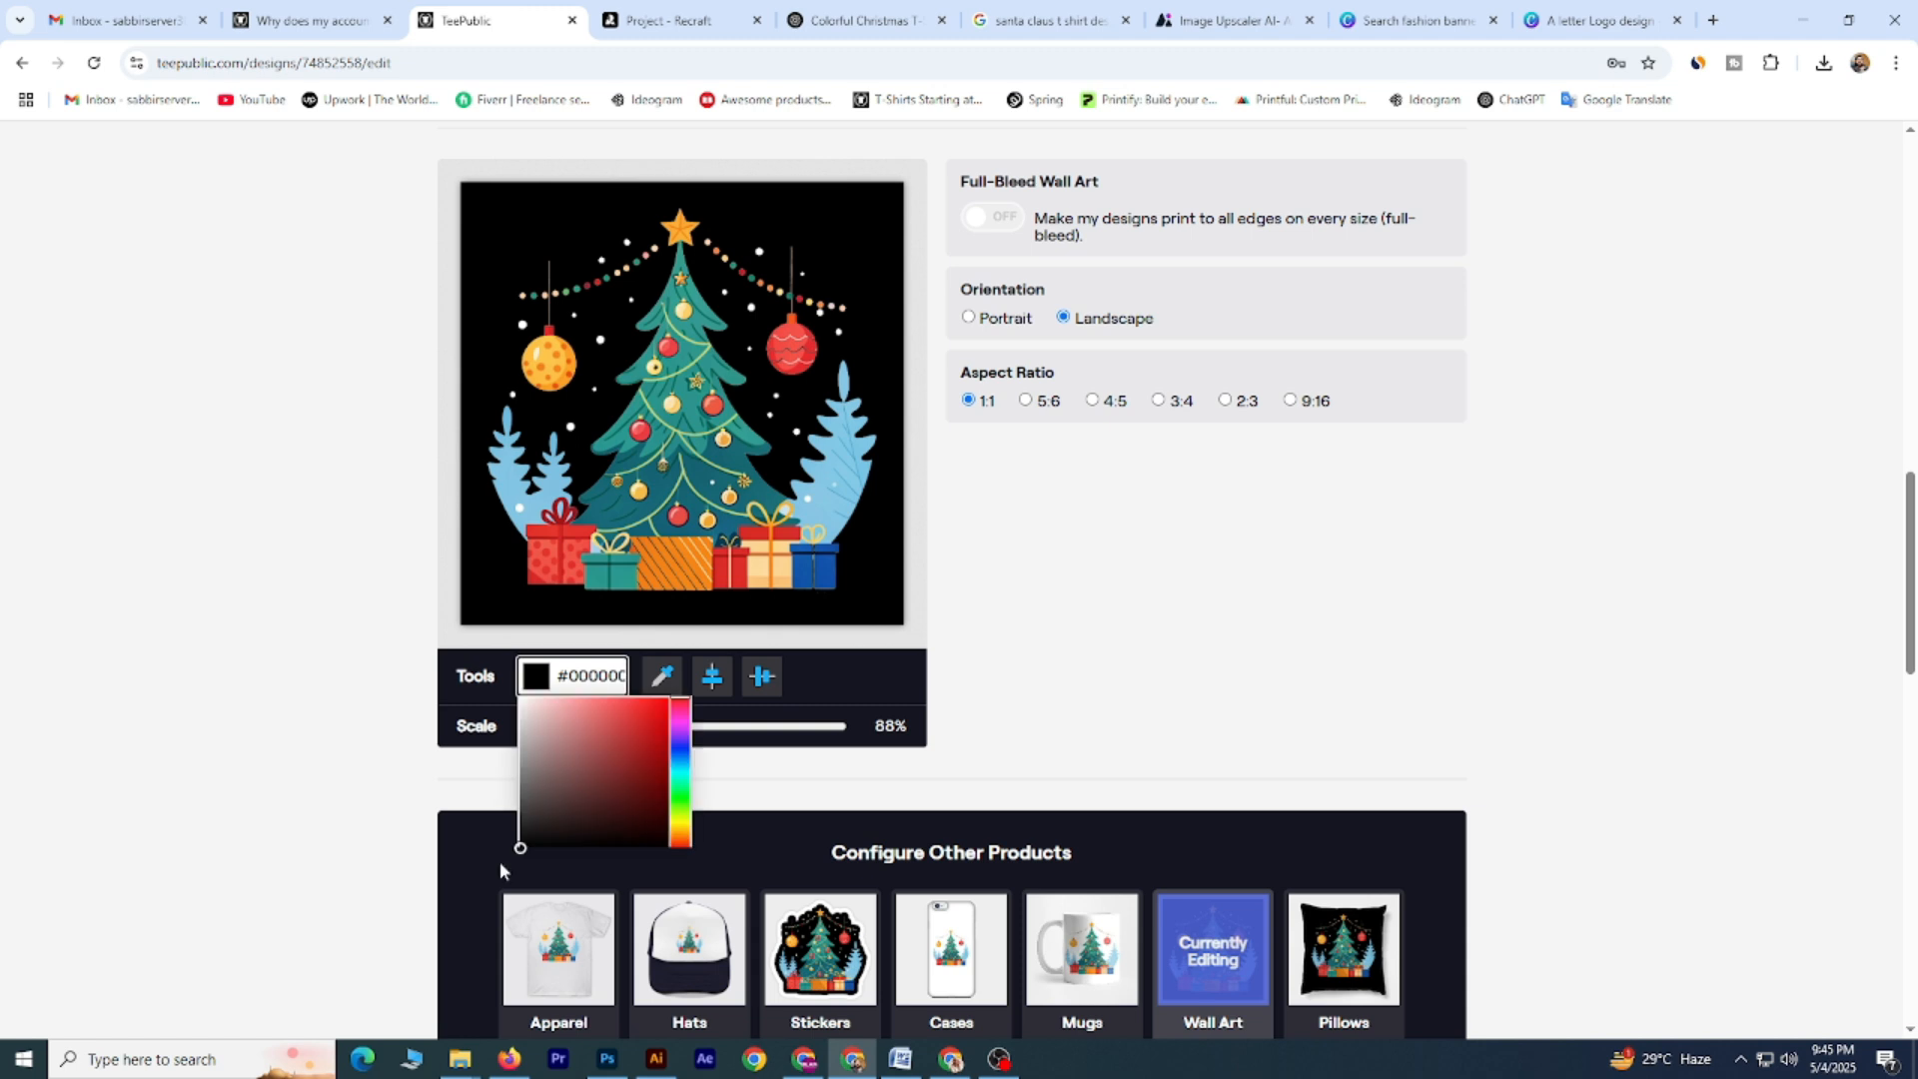
{"action": "left_click_drag", "start_coordinate": [515, 729], "coordinate": [500, 896]}
{"action": "left_click", "coordinate": [1034, 599]}
{"action": "scroll", "coordinate": [1103, 613], "scroll_direction": "up", "scroll_amount": 1}
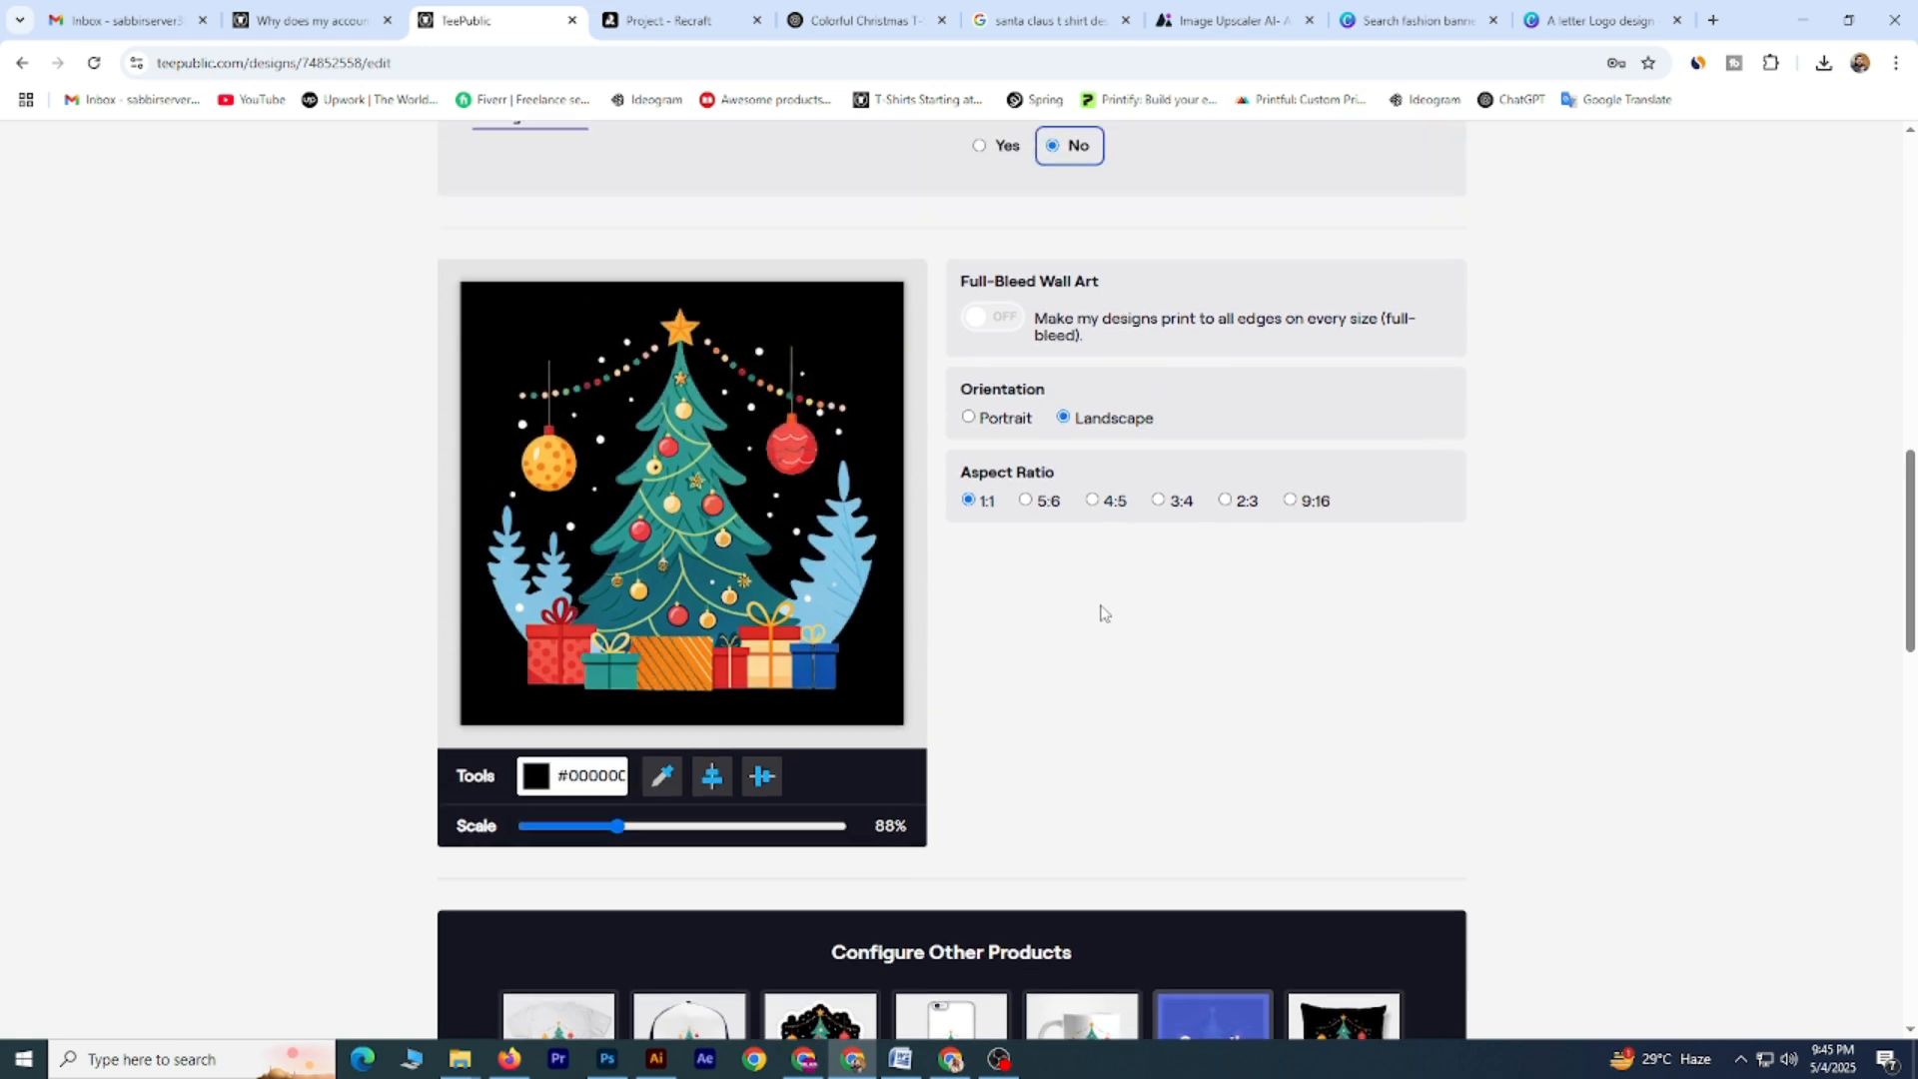
{"action": "scroll", "coordinate": [1102, 599], "scroll_direction": "down", "scroll_amount": 3}
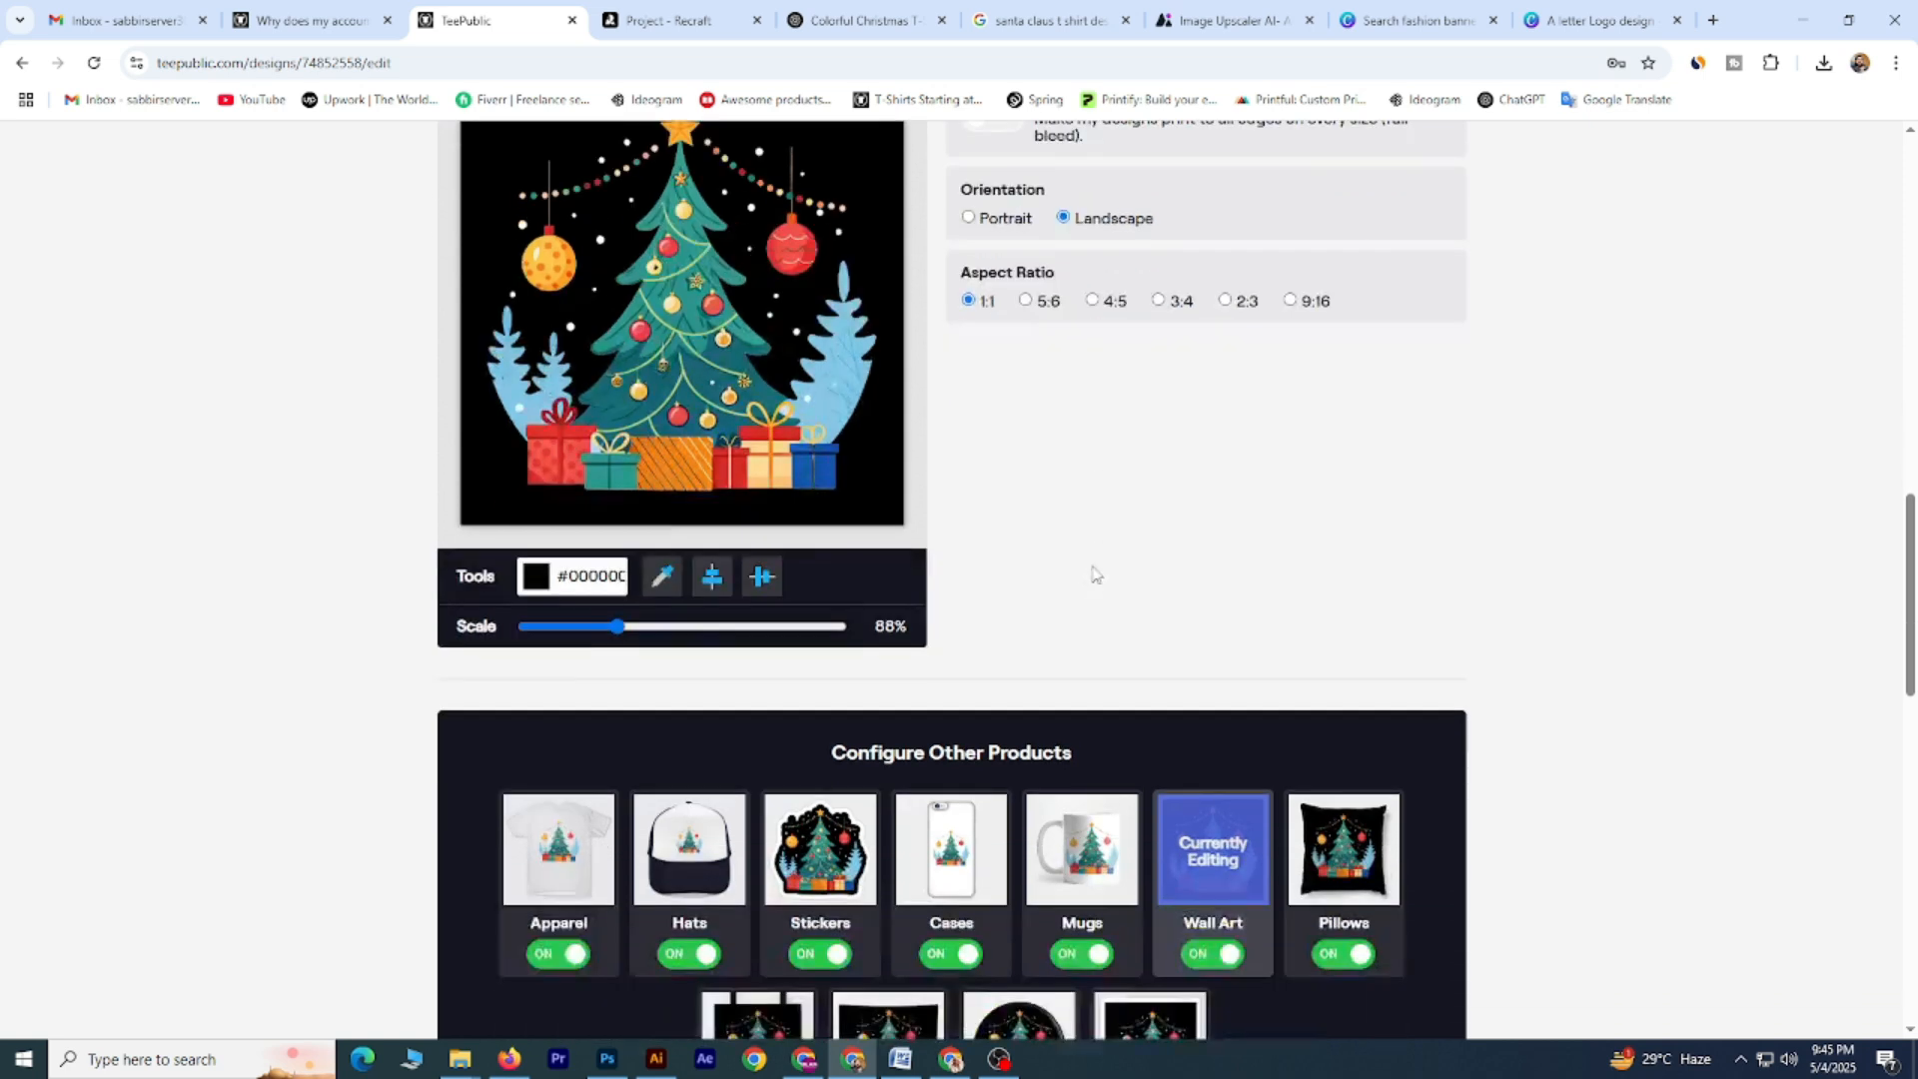
Preview the pillow product and set the tote bag's background color to white (#ffffff).
{"action": "left_click", "coordinate": [1344, 751]}
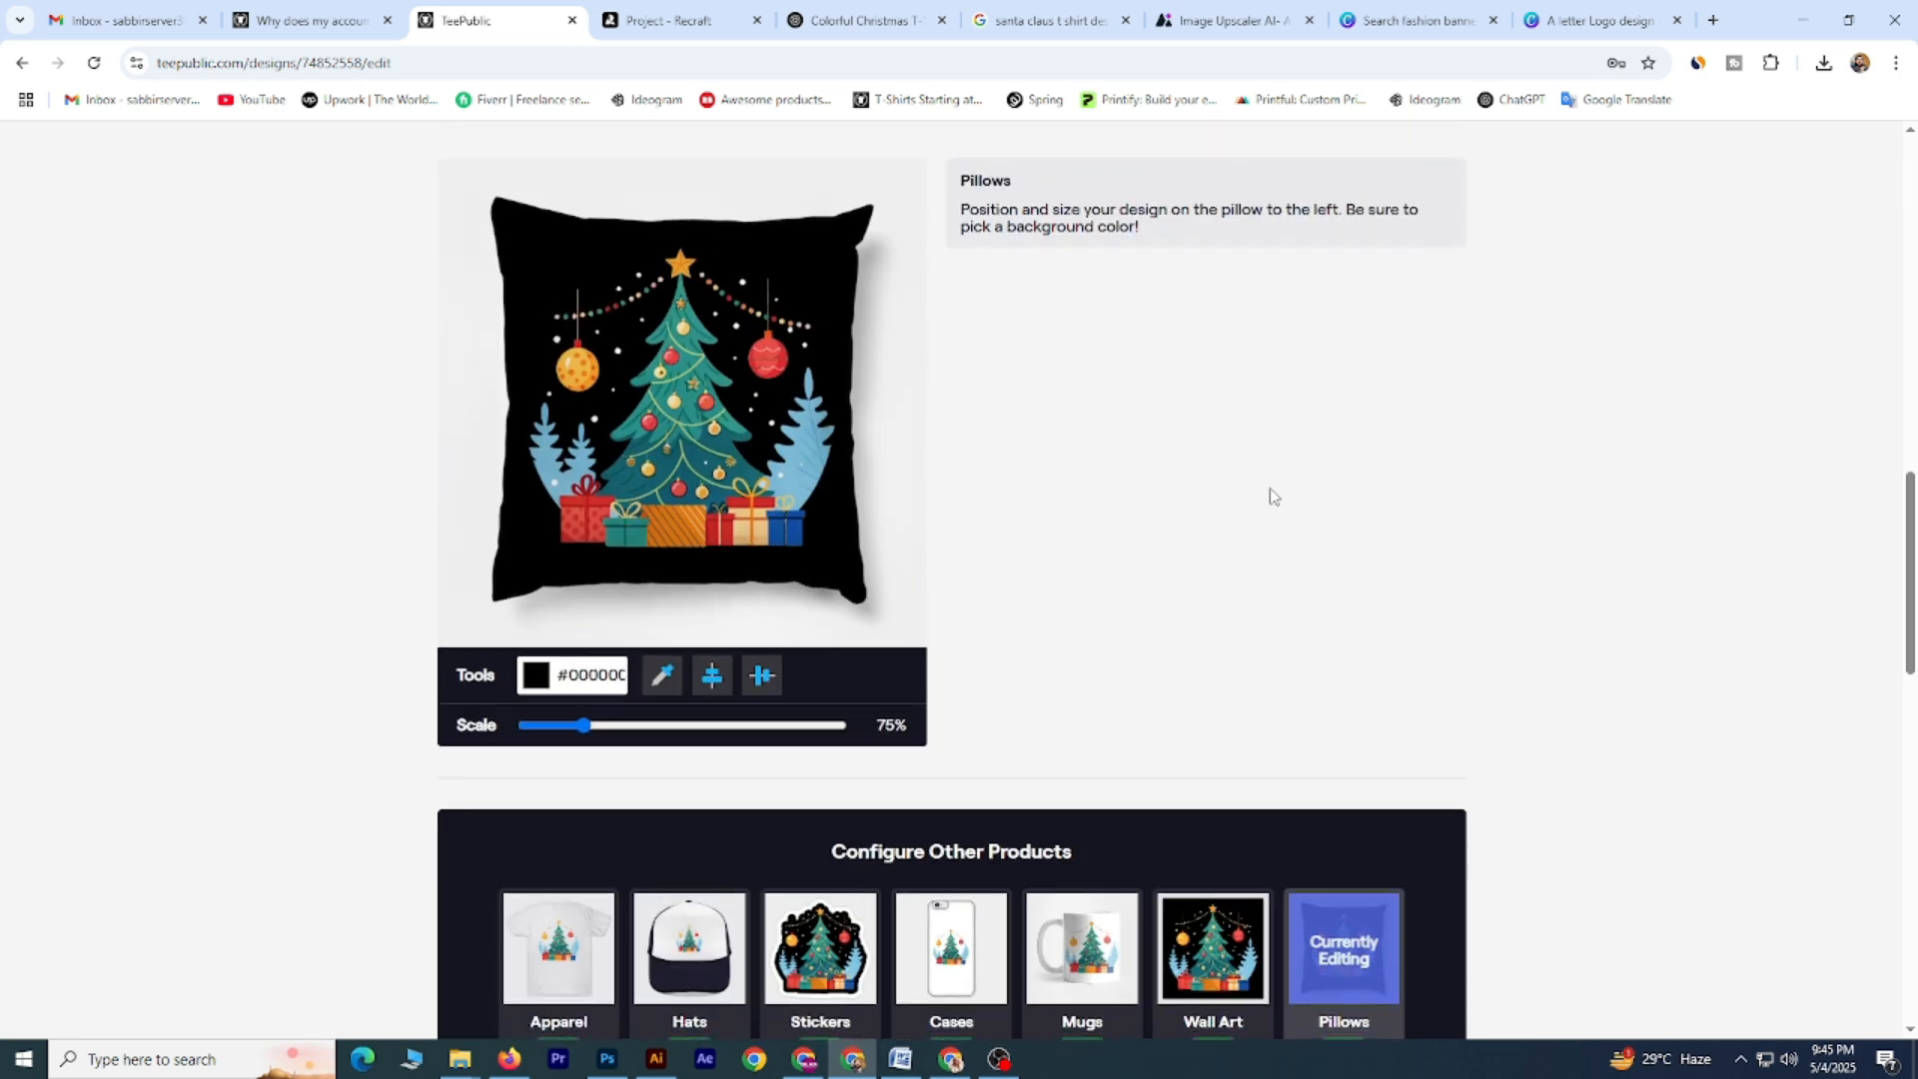
{"action": "scroll", "coordinate": [1264, 479], "scroll_direction": "down", "scroll_amount": 4}
{"action": "left_click", "coordinate": [795, 772]}
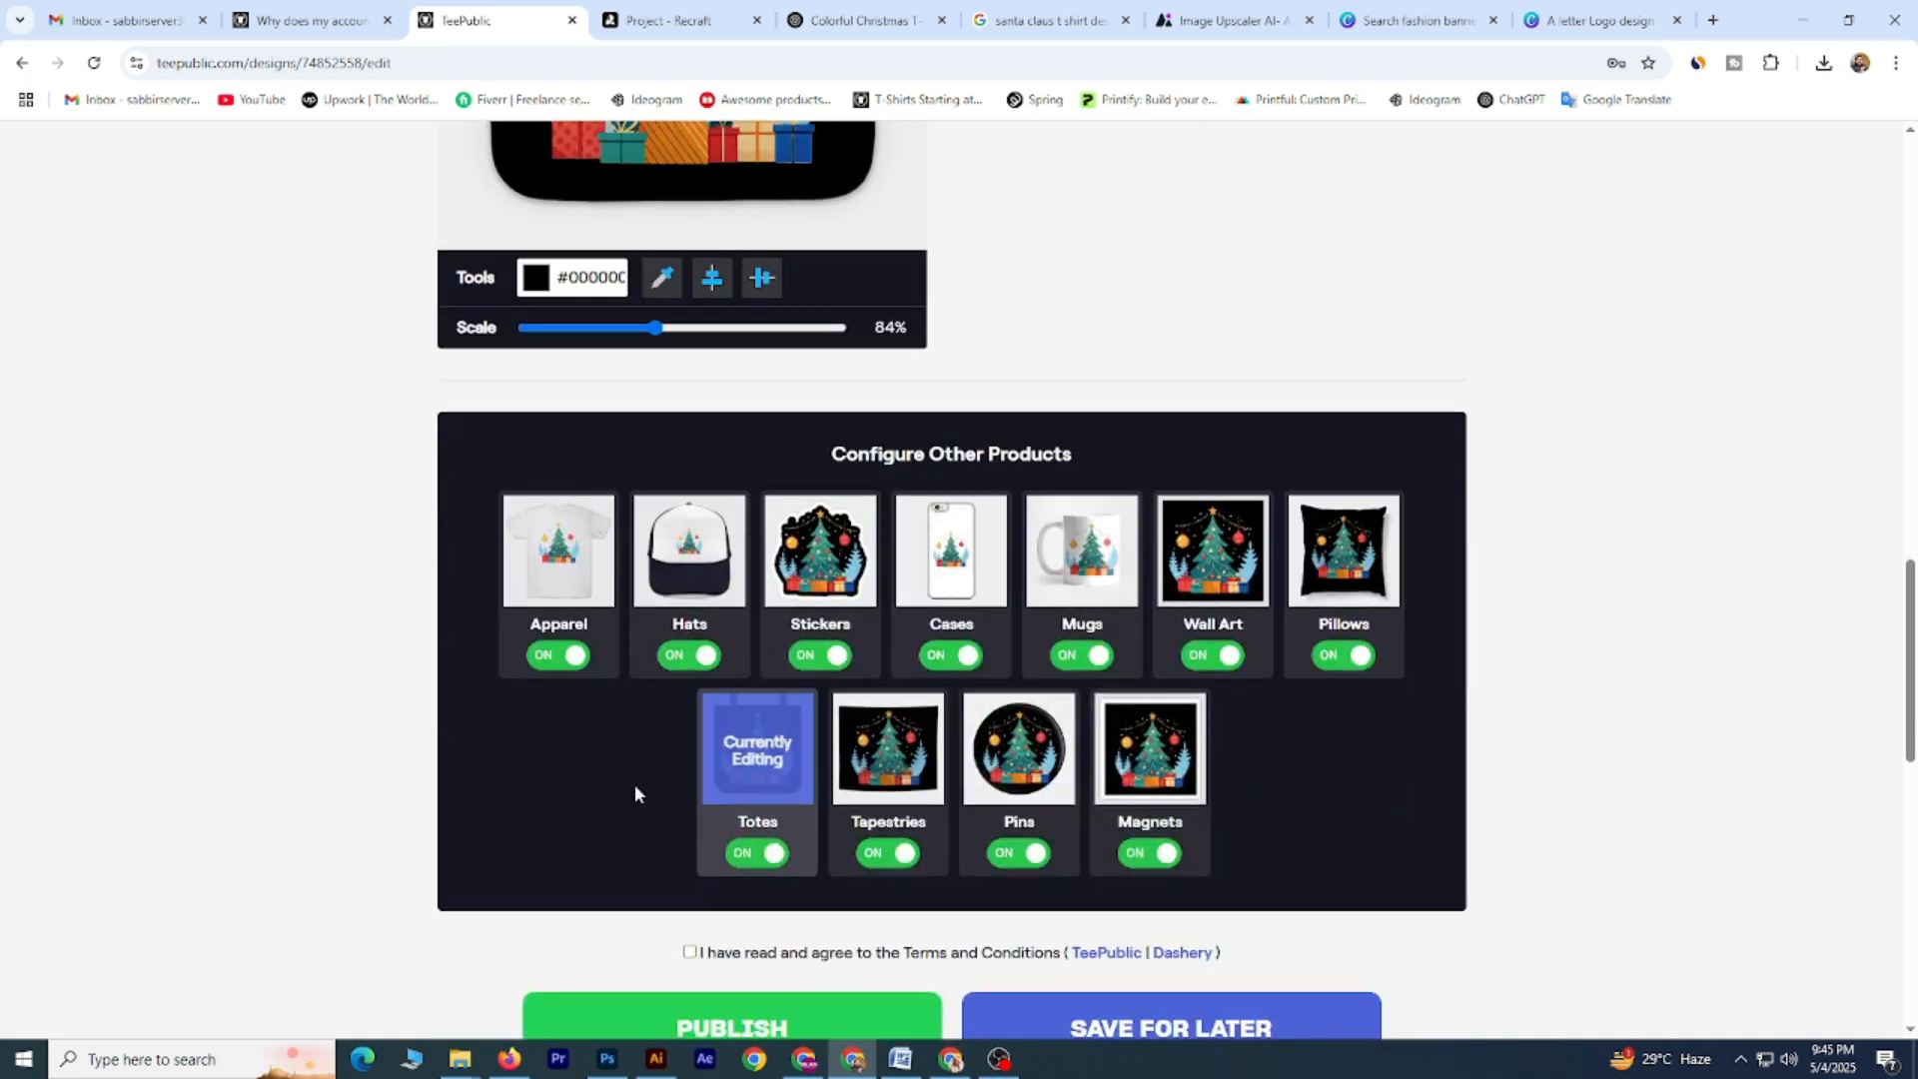
{"action": "scroll", "coordinate": [636, 790], "scroll_direction": "up", "scroll_amount": 2}
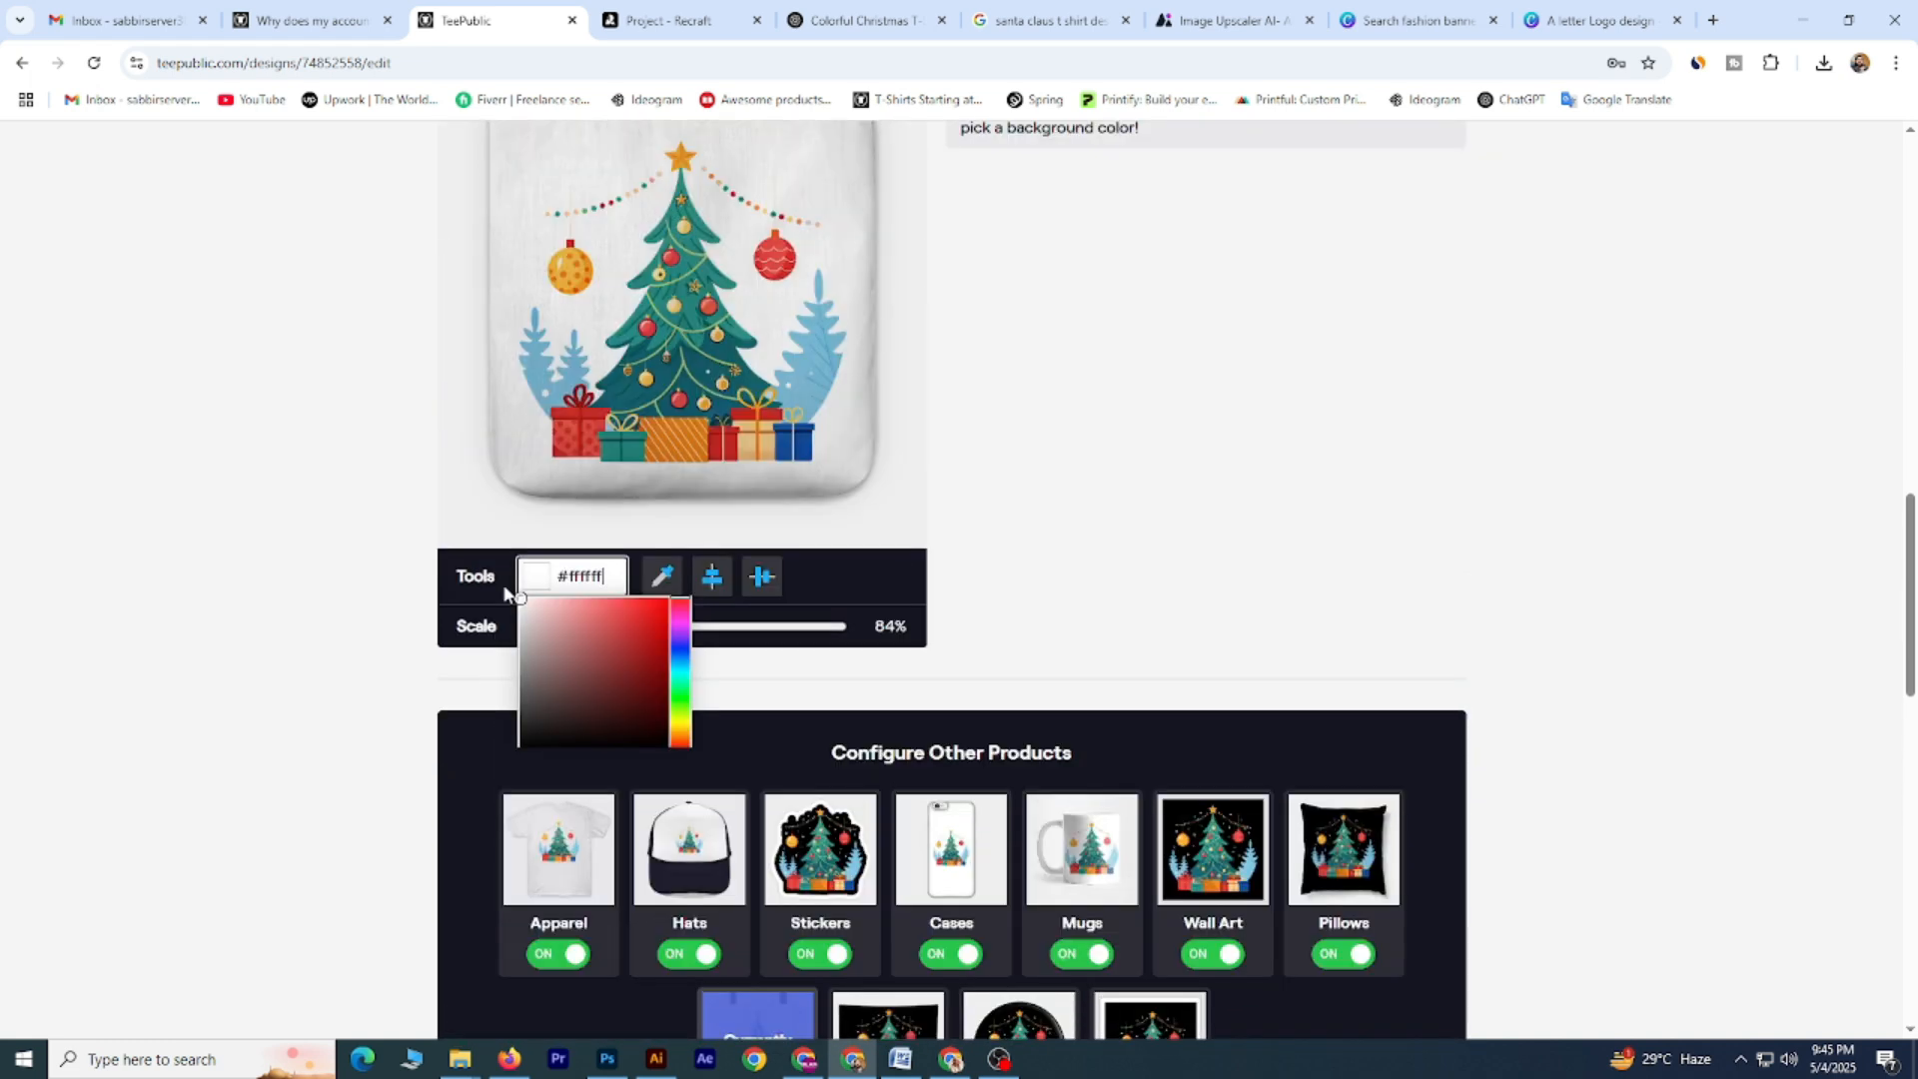
{"action": "left_click", "coordinate": [1119, 484]}
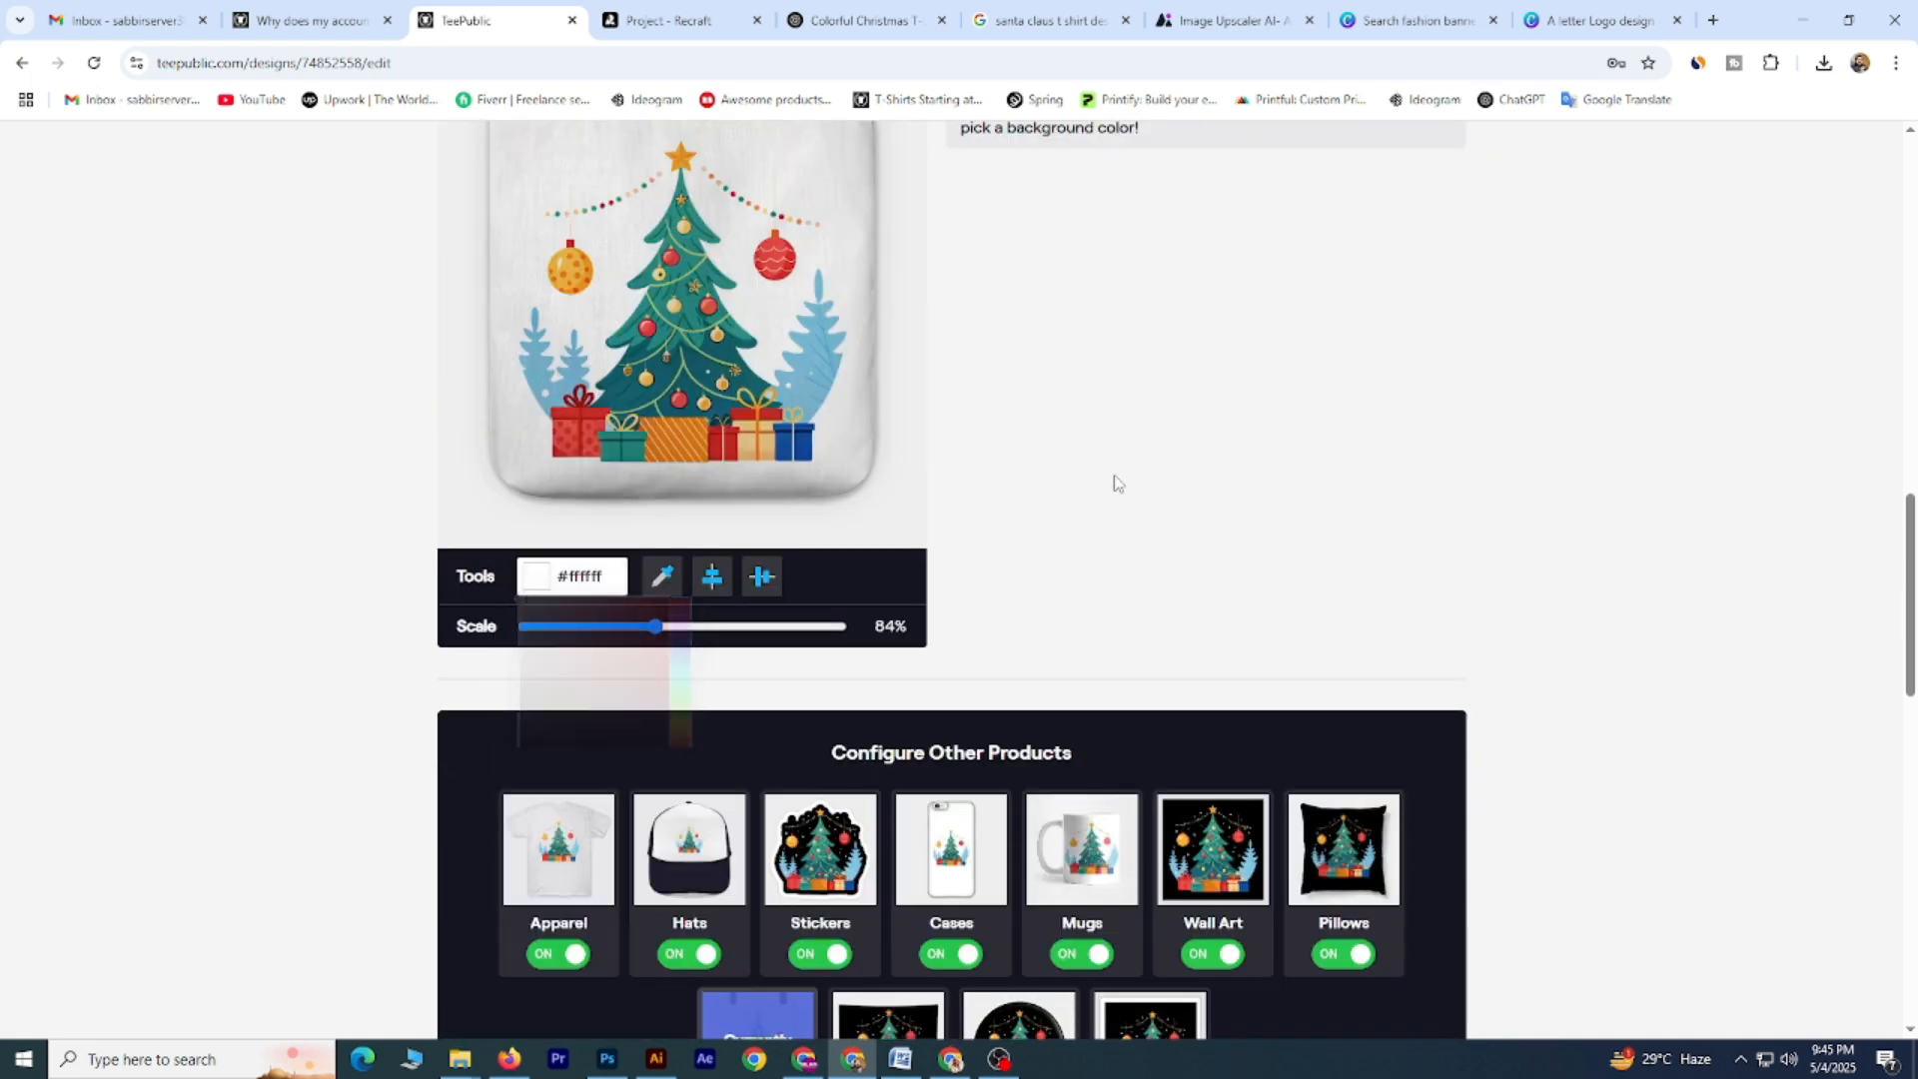
Open the tapestry configuration and set the background color of both tapestry previews to white (#ffffff).
{"action": "scroll", "coordinate": [989, 527], "scroll_direction": "down", "scroll_amount": 3}
{"action": "left_click", "coordinate": [923, 759]}
{"action": "left_click_drag", "start_coordinate": [532, 641], "coordinate": [502, 565]}
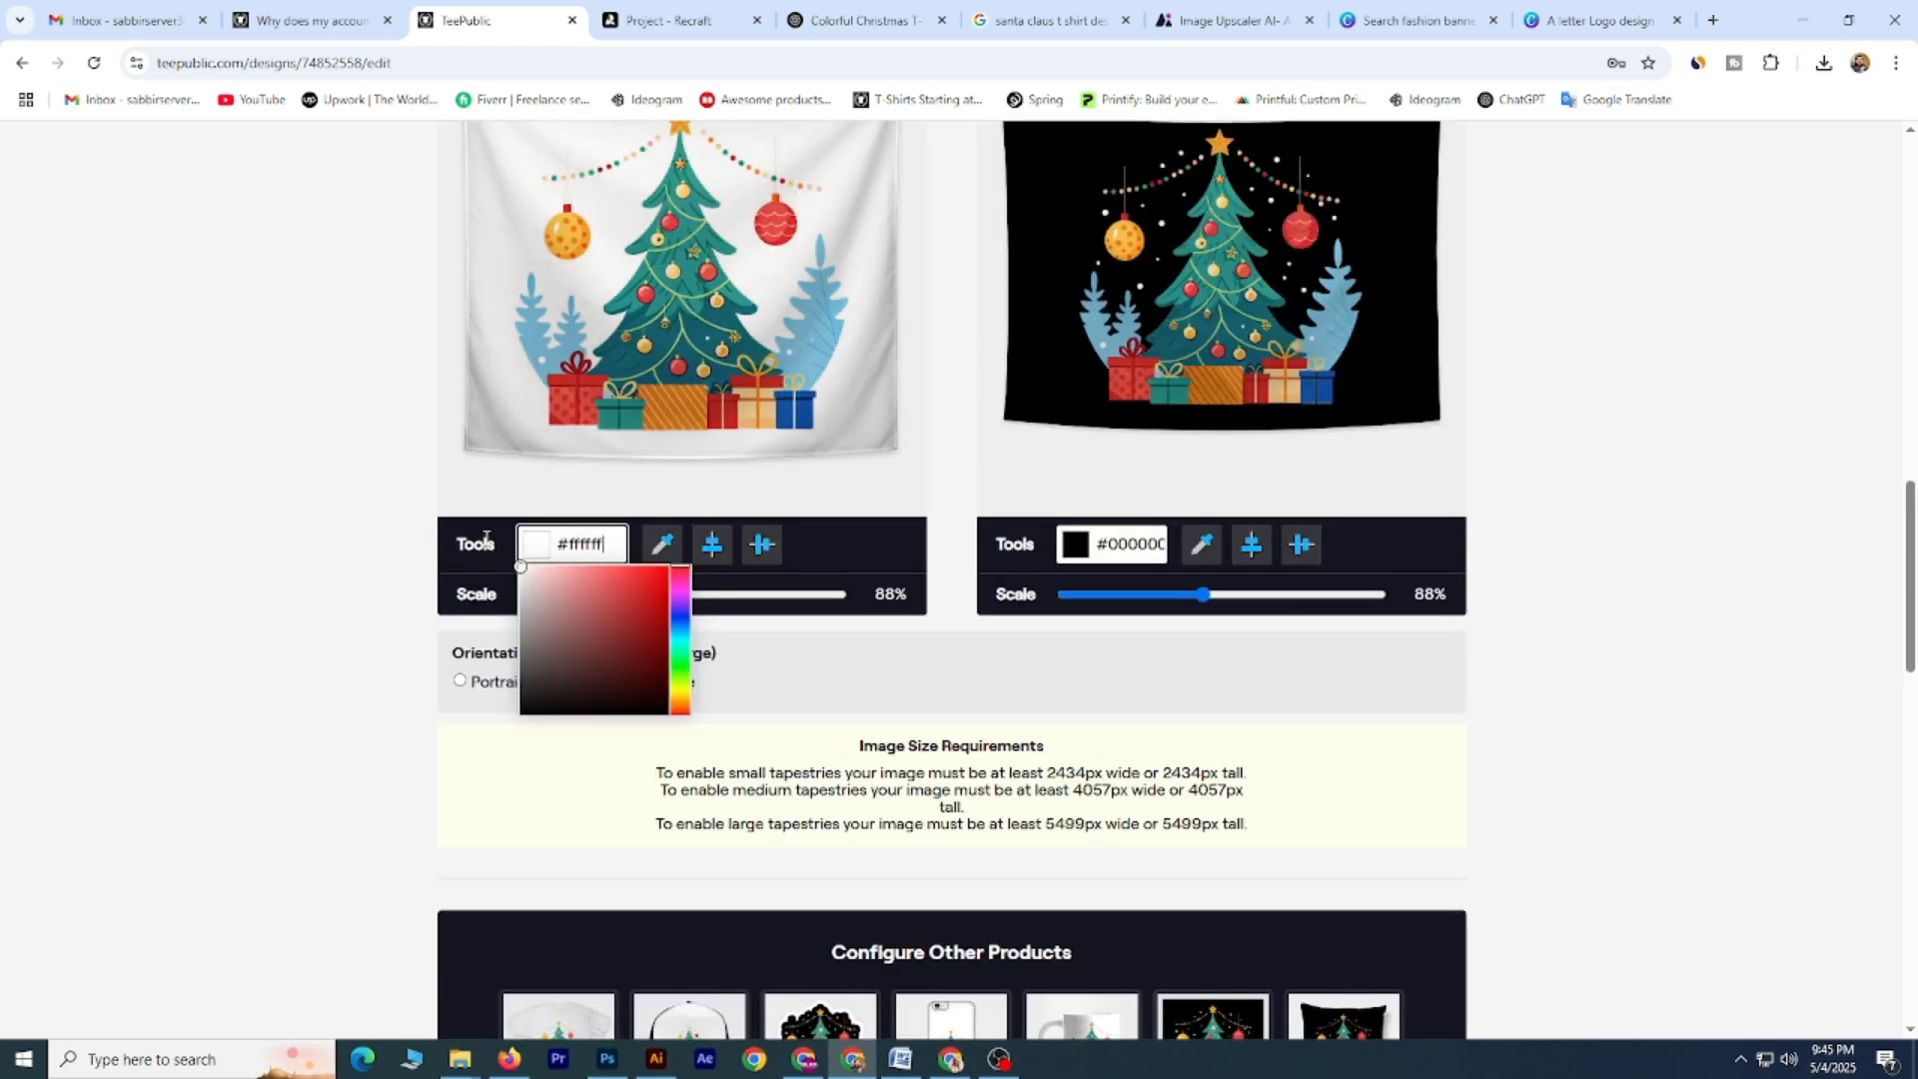
{"action": "left_click", "coordinate": [1079, 545]}
{"action": "left_click_drag", "start_coordinate": [1061, 699], "coordinate": [1034, 567]}
{"action": "left_click", "coordinate": [1479, 715]}
Disable the pins and magnets among the other products.
{"action": "scroll", "coordinate": [1079, 760], "scroll_direction": "down", "scroll_amount": 5}
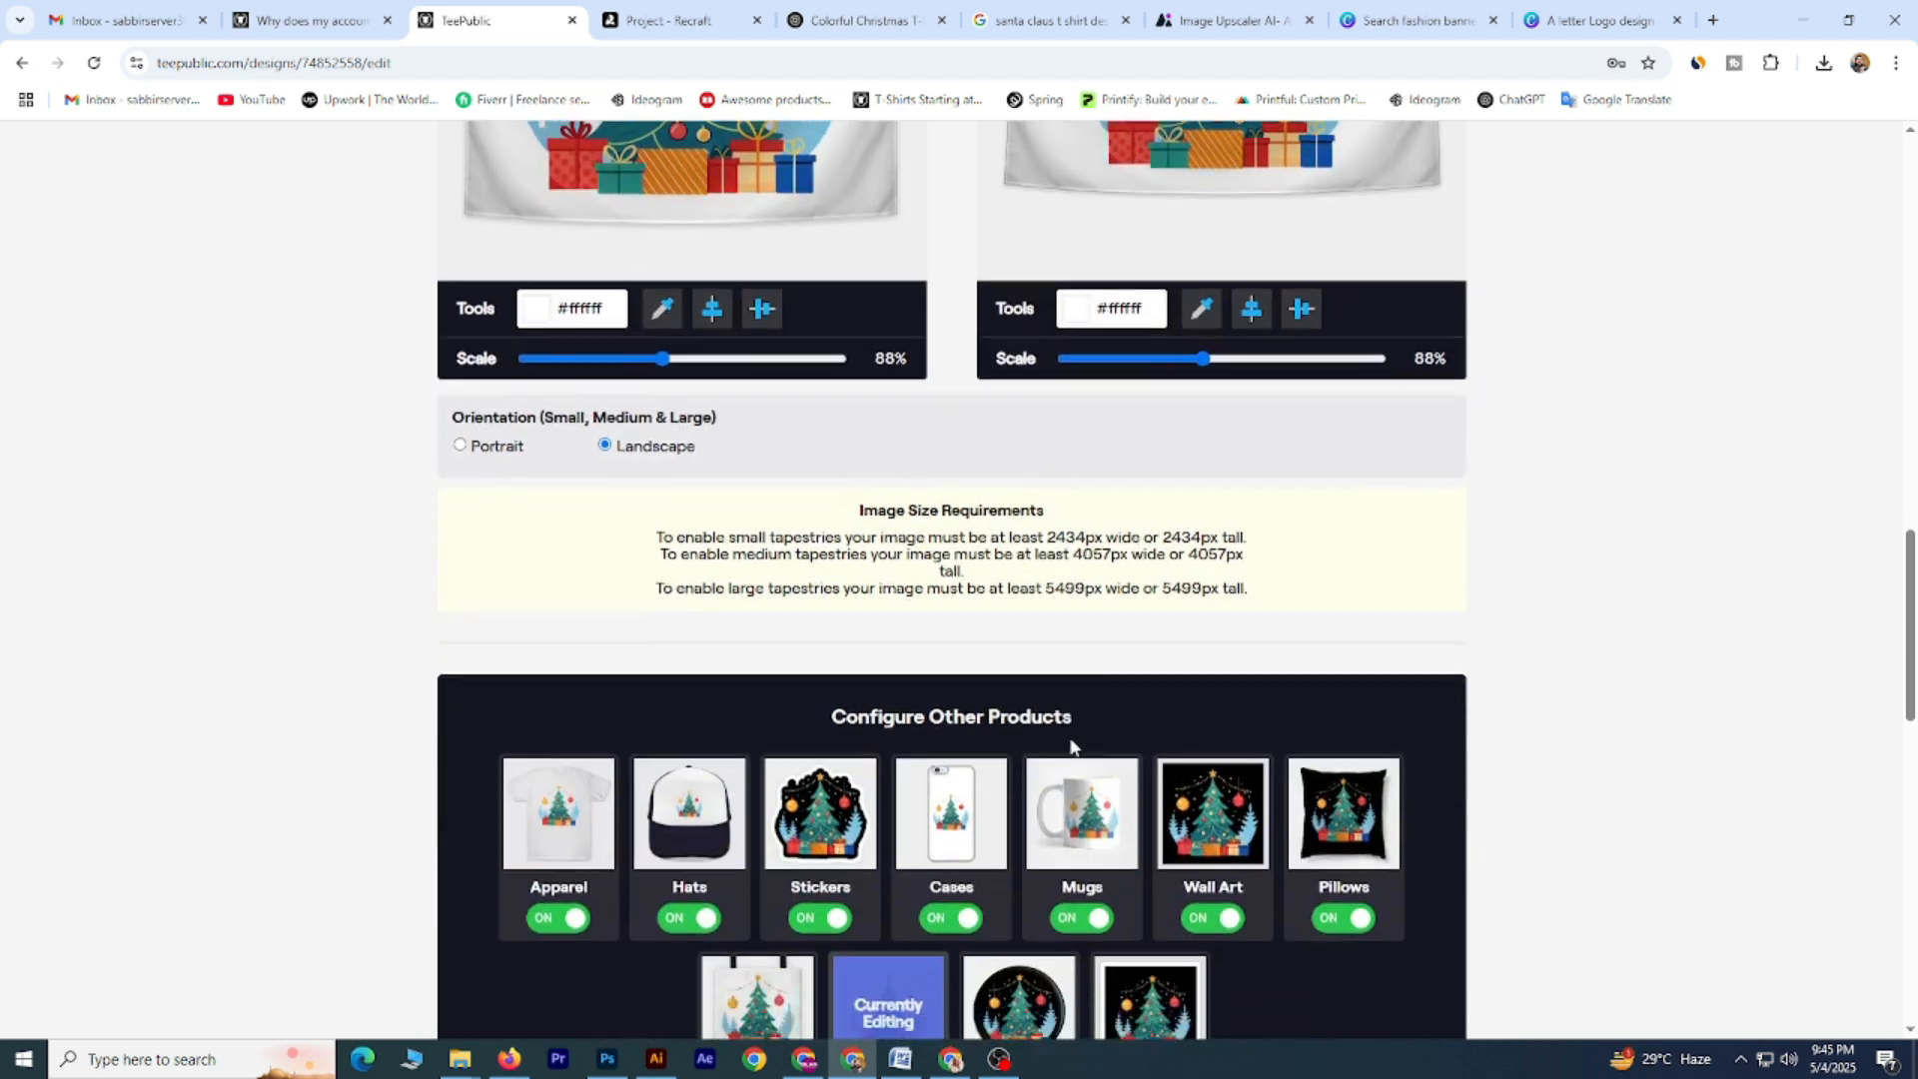
{"action": "left_click", "coordinate": [1000, 860]}
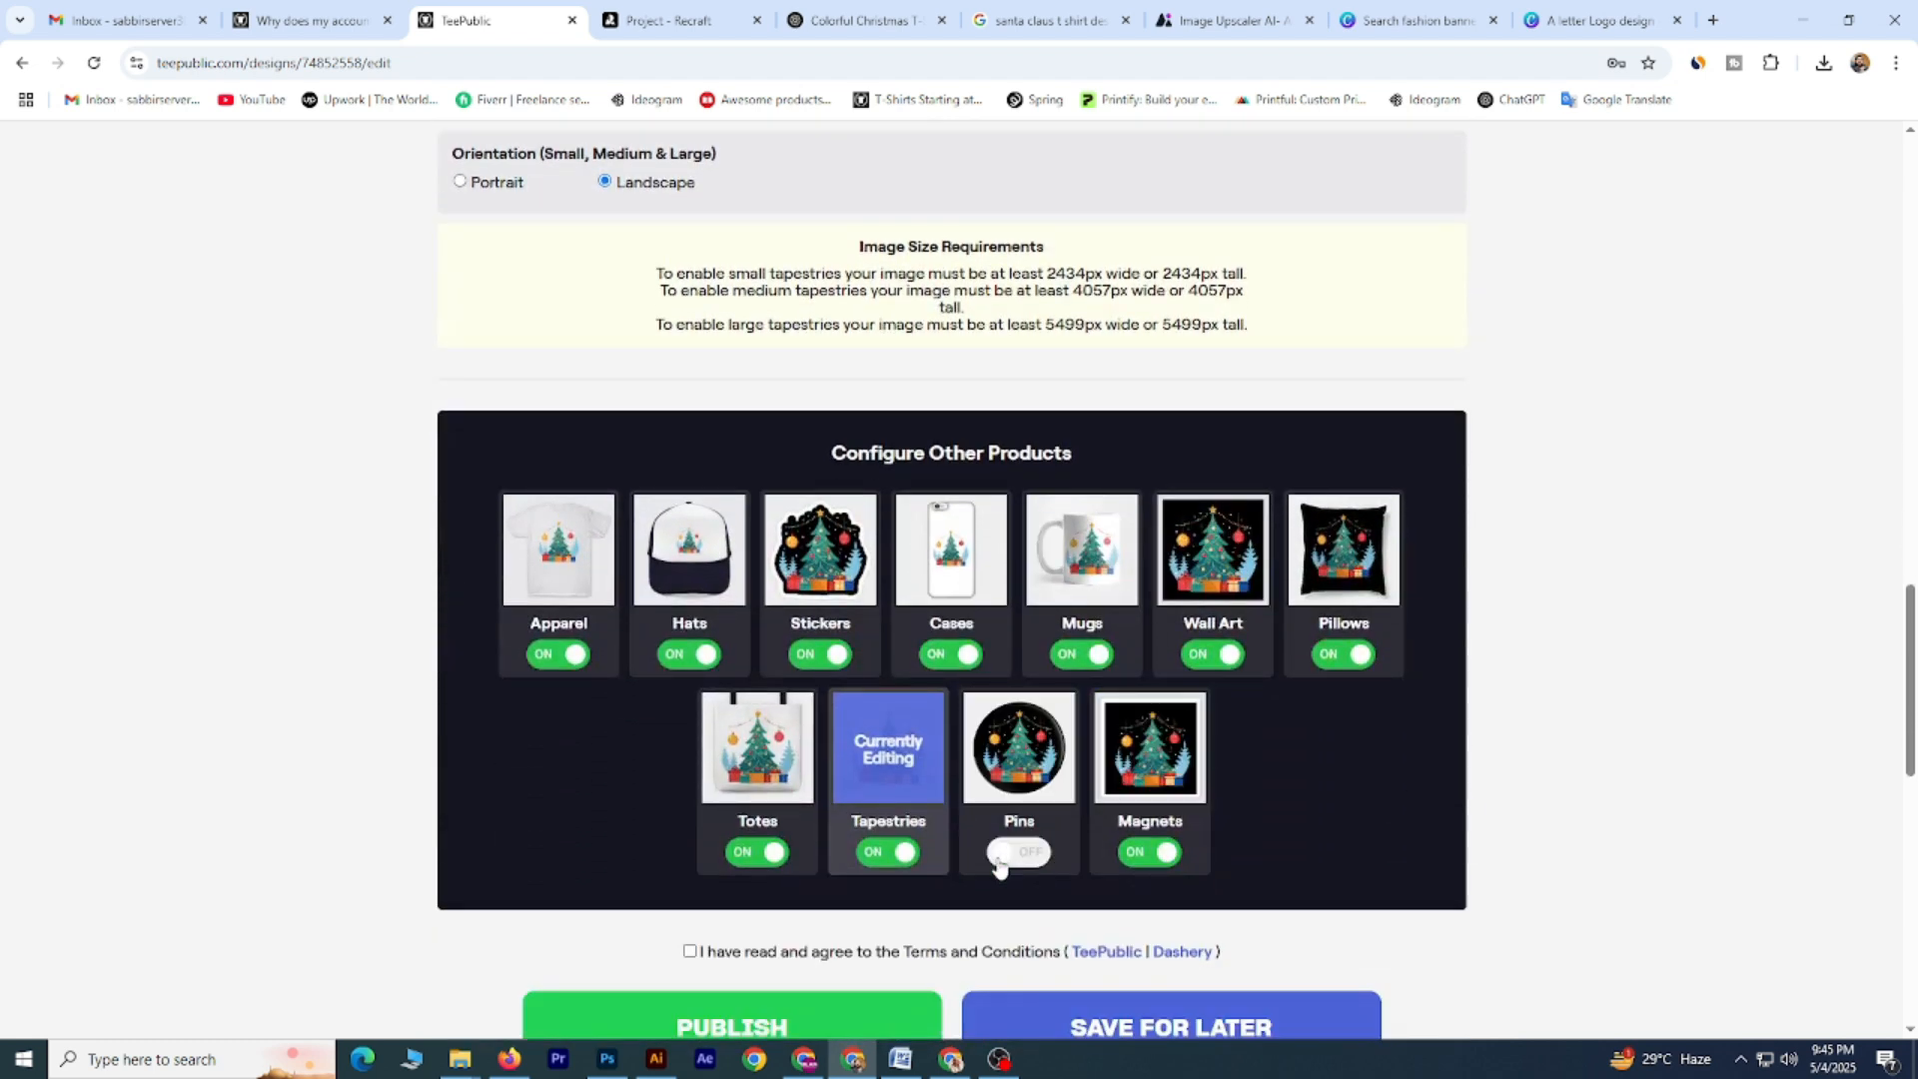
{"action": "left_click", "coordinate": [1131, 859]}
Open the wall art configuration and set its background color to white (#ffffff).
{"action": "left_click", "coordinate": [1252, 557]}
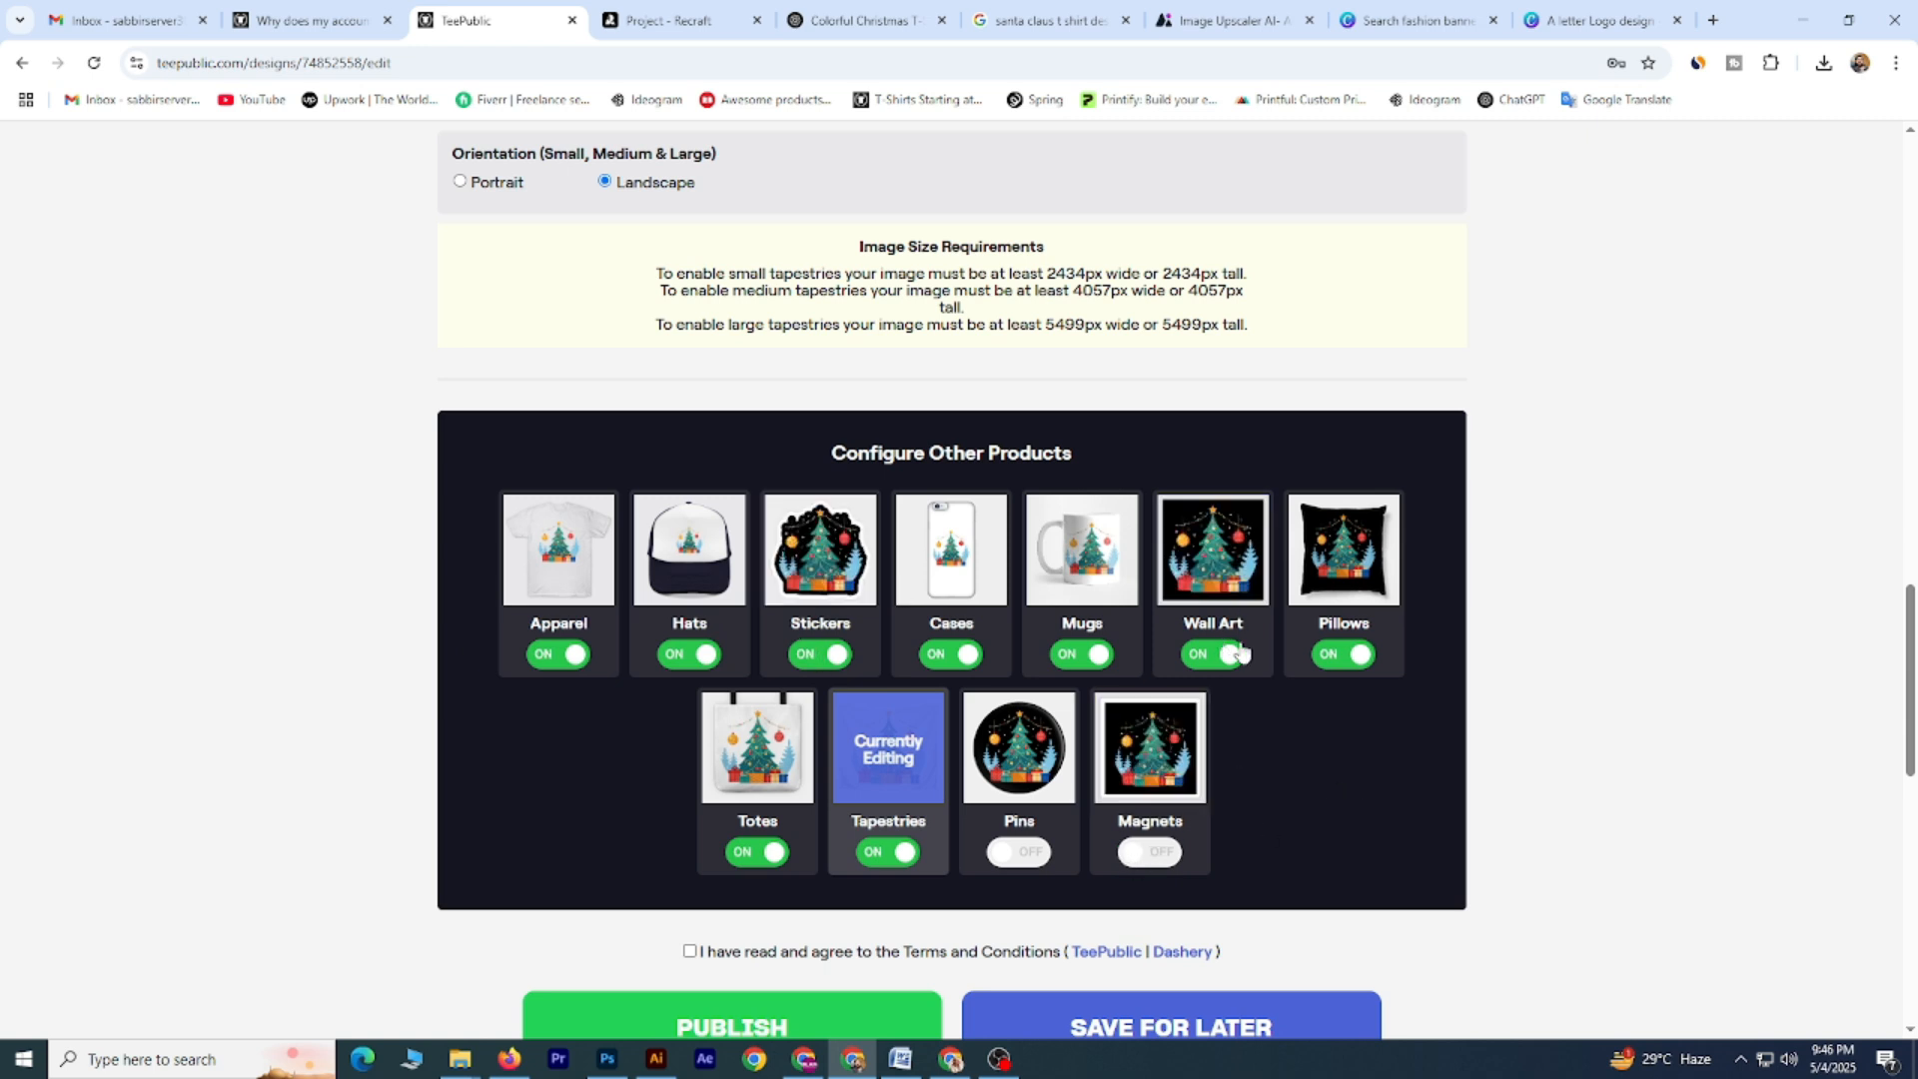
{"action": "scroll", "coordinate": [1520, 542], "scroll_direction": "up", "scroll_amount": 4}
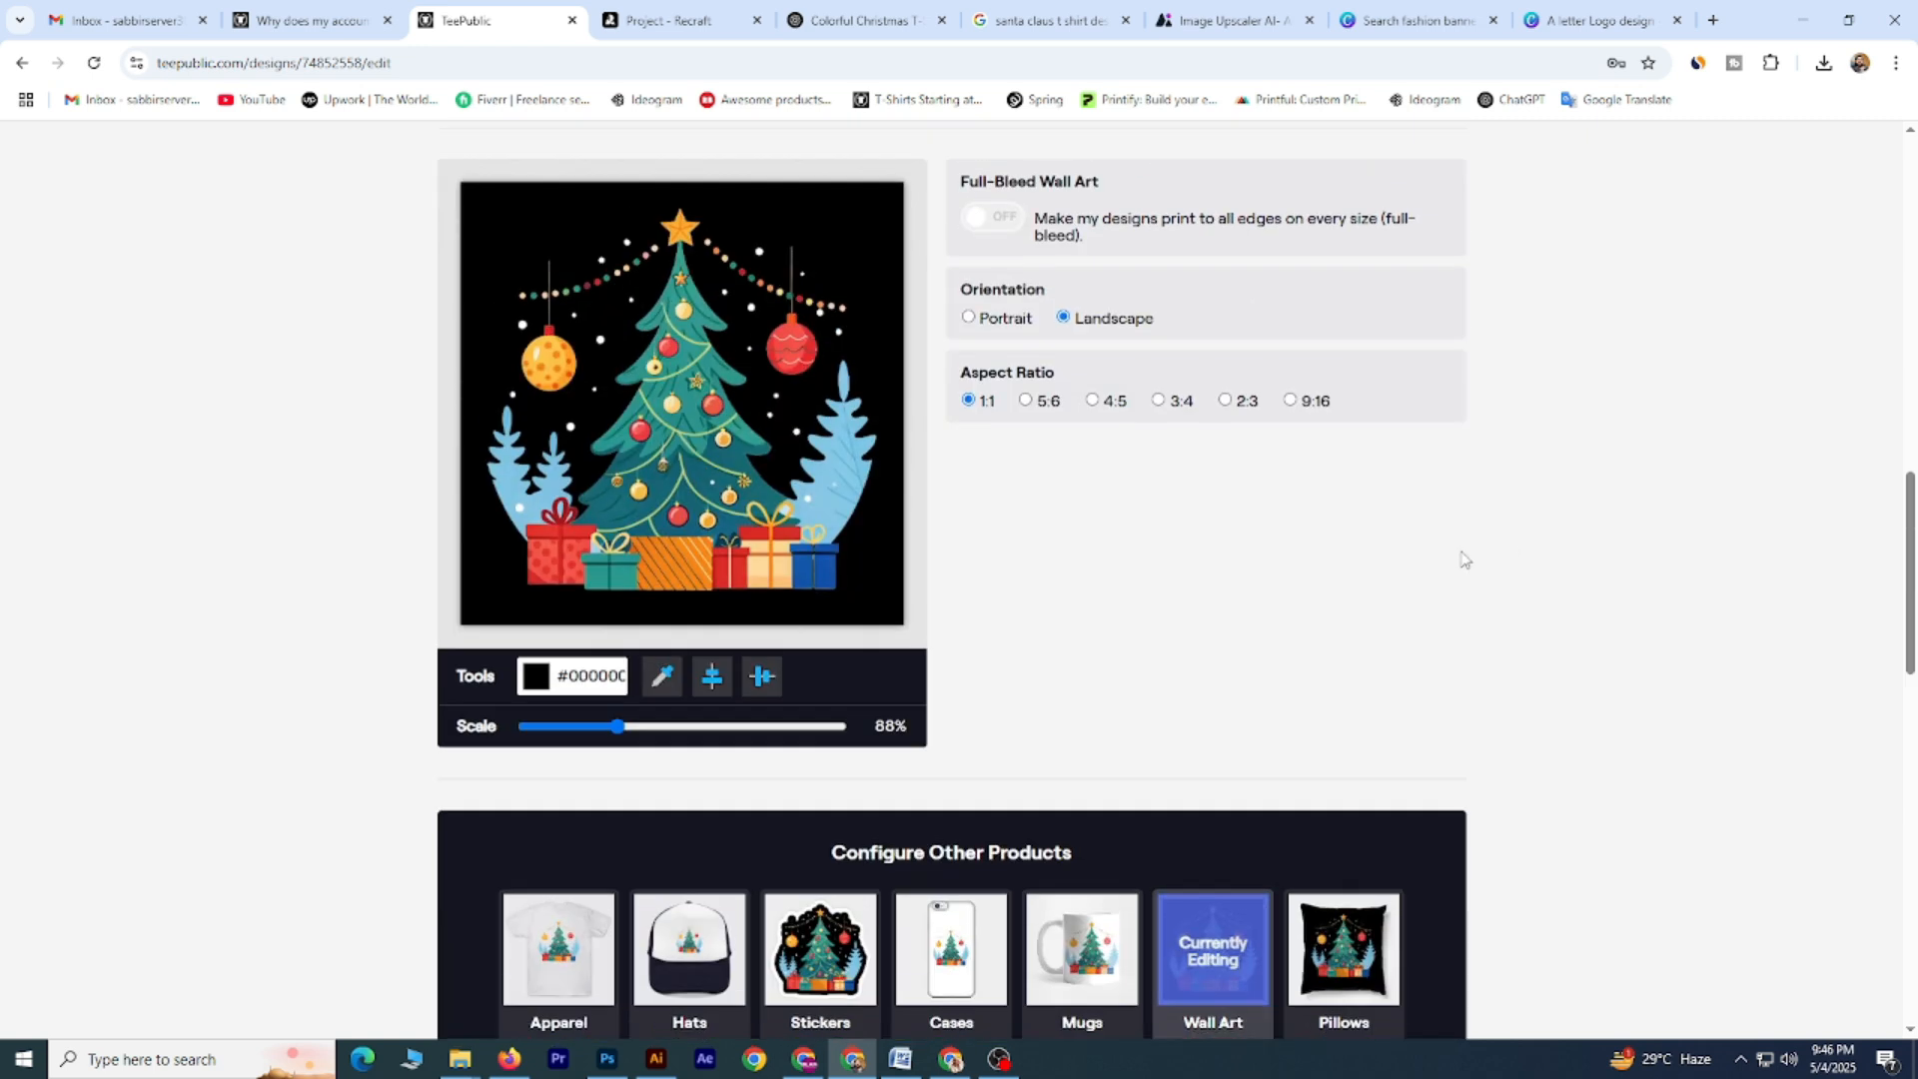
{"action": "left_click", "coordinate": [542, 679]}
{"action": "left_click_drag", "start_coordinate": [543, 722], "coordinate": [499, 691]}
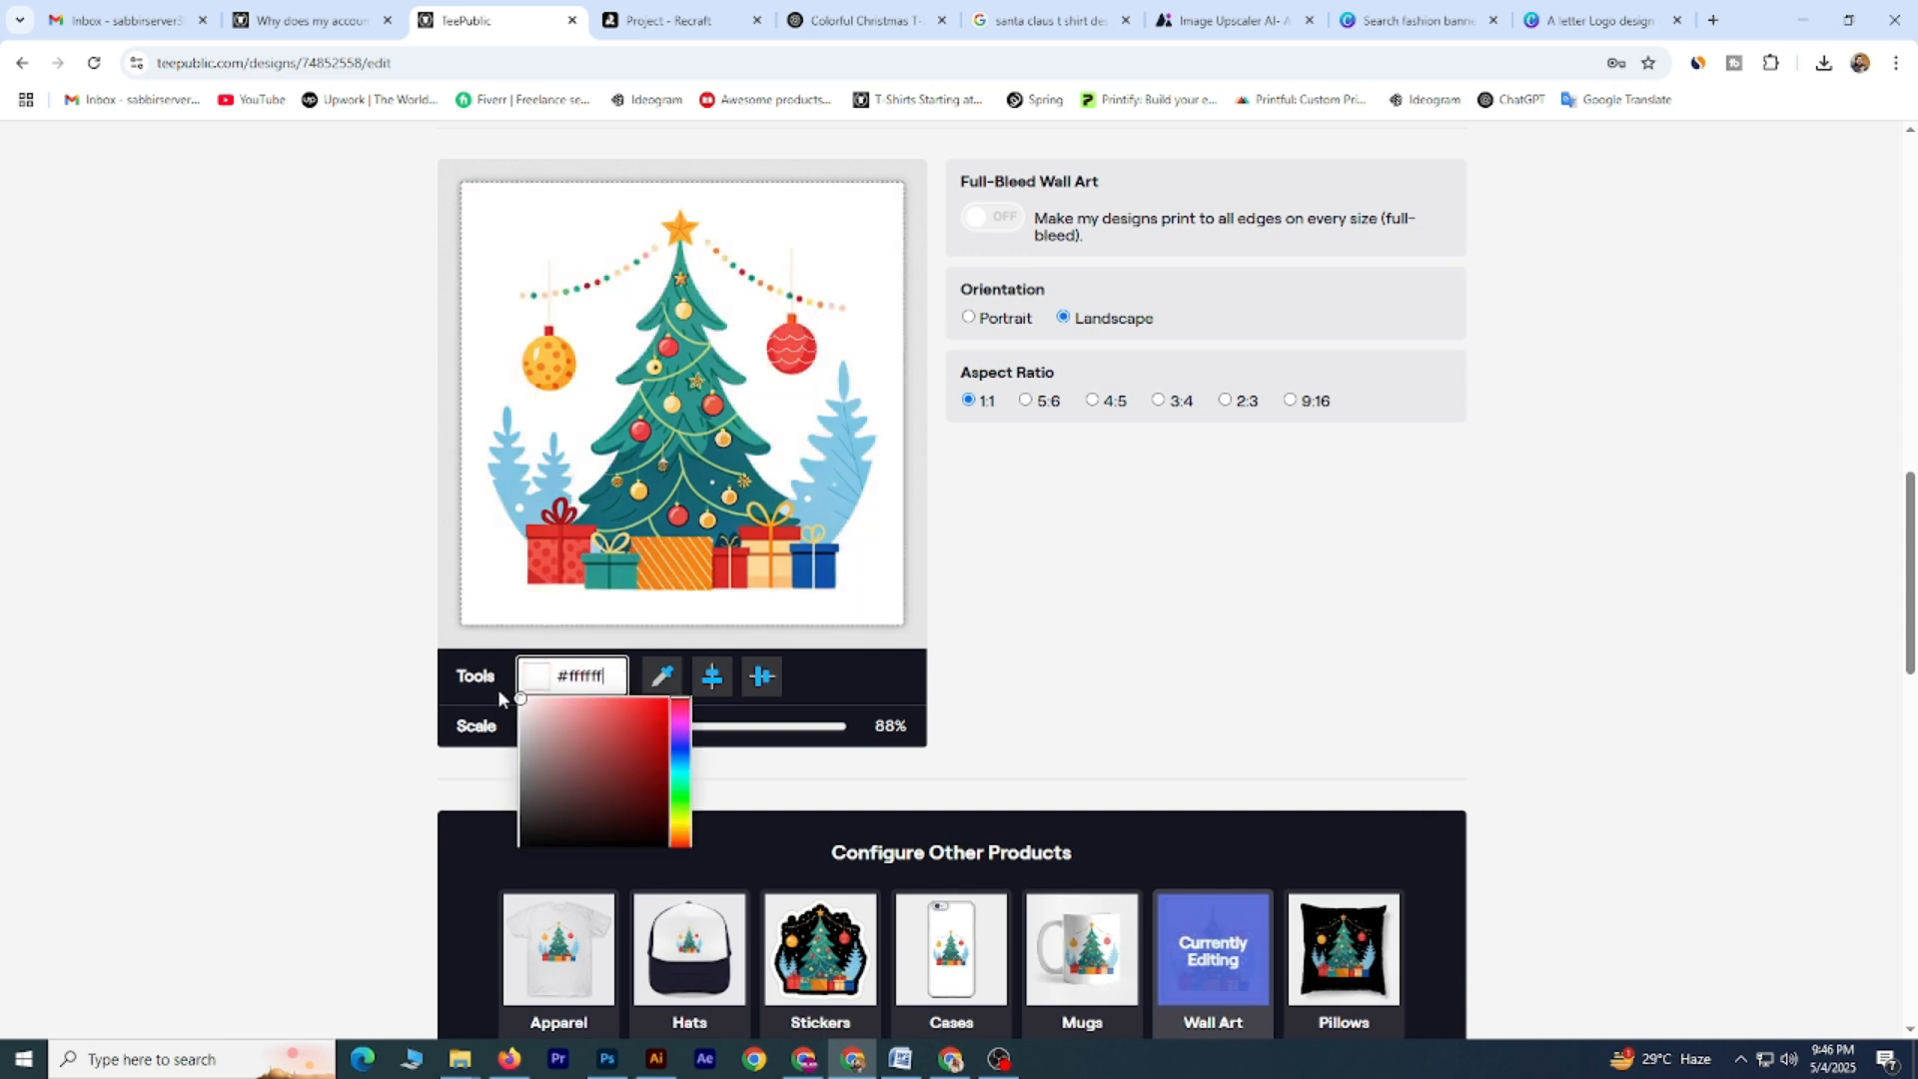
{"action": "left_click", "coordinate": [955, 609]}
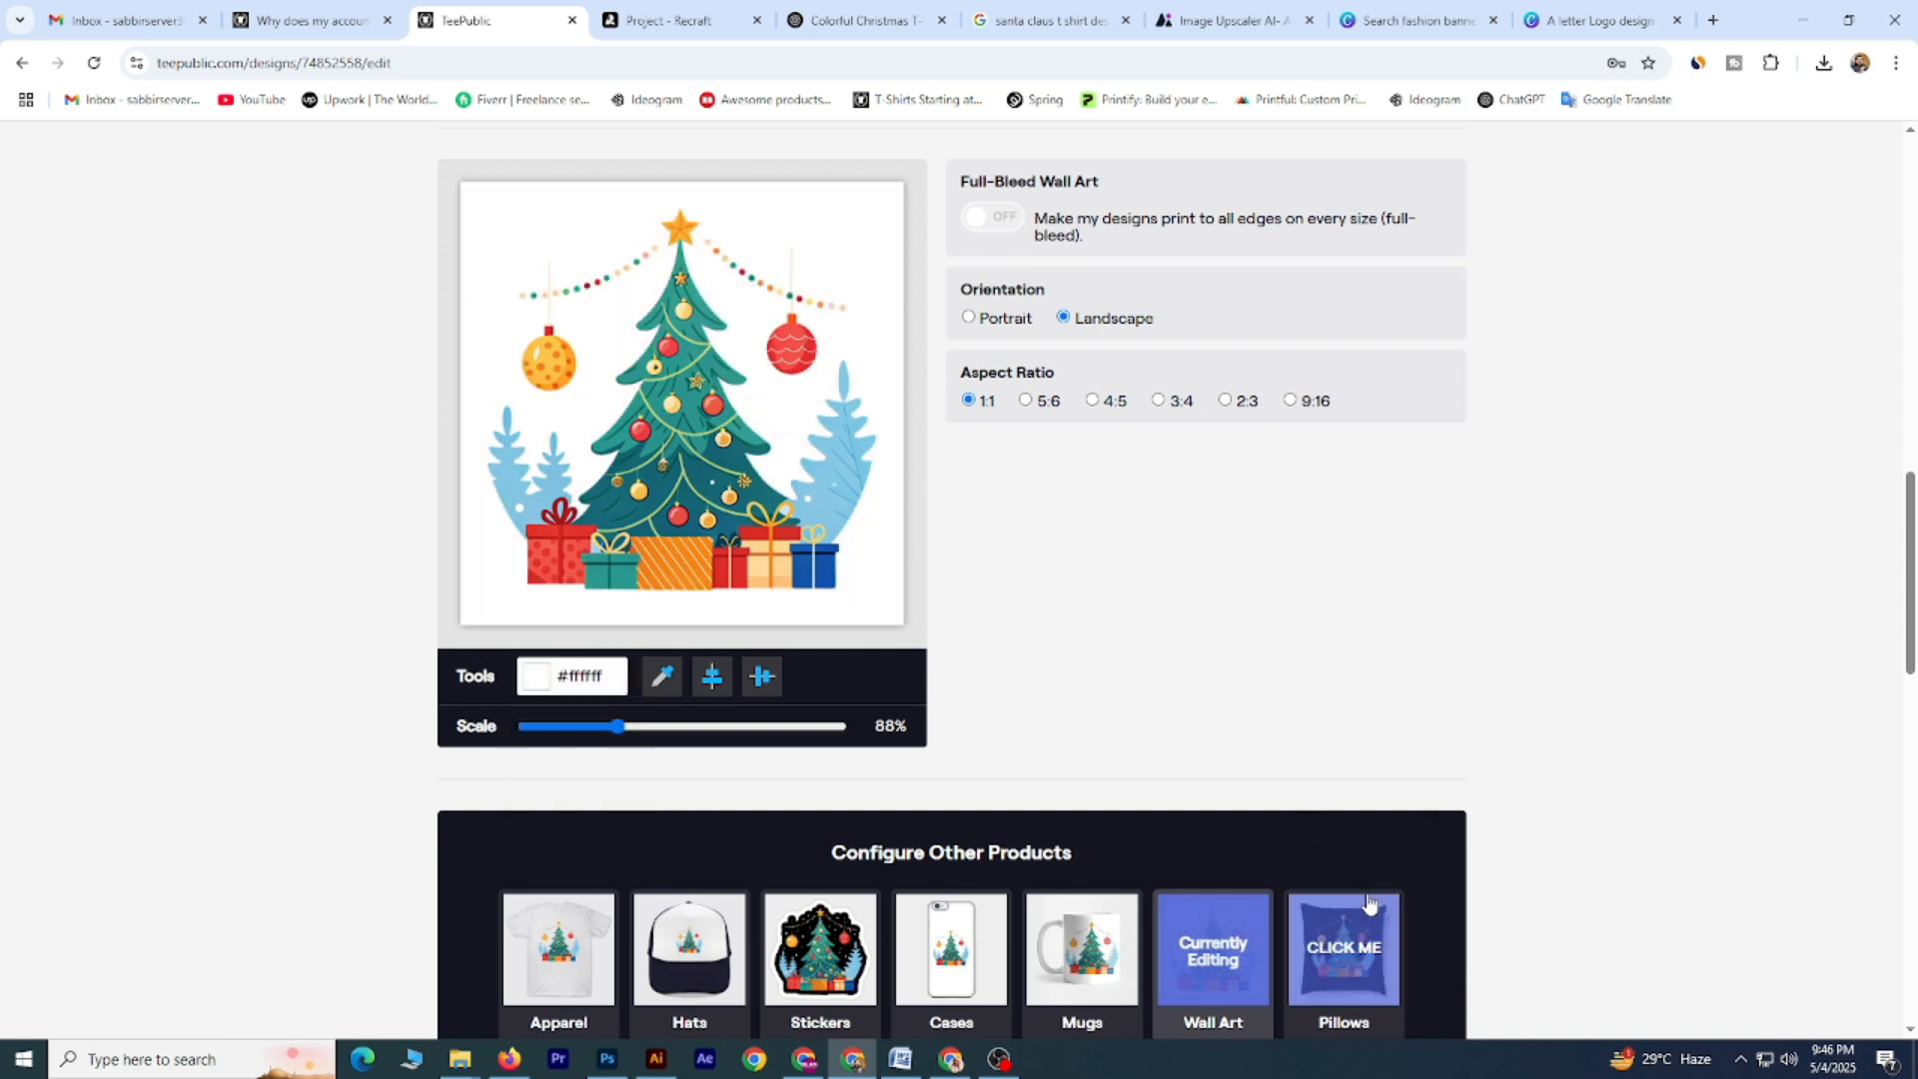
Review the whole design page, from the uploaded artwork, title, description and tags to the wall art settings.
{"action": "scroll", "coordinate": [1202, 591], "scroll_direction": "down", "scroll_amount": 4}
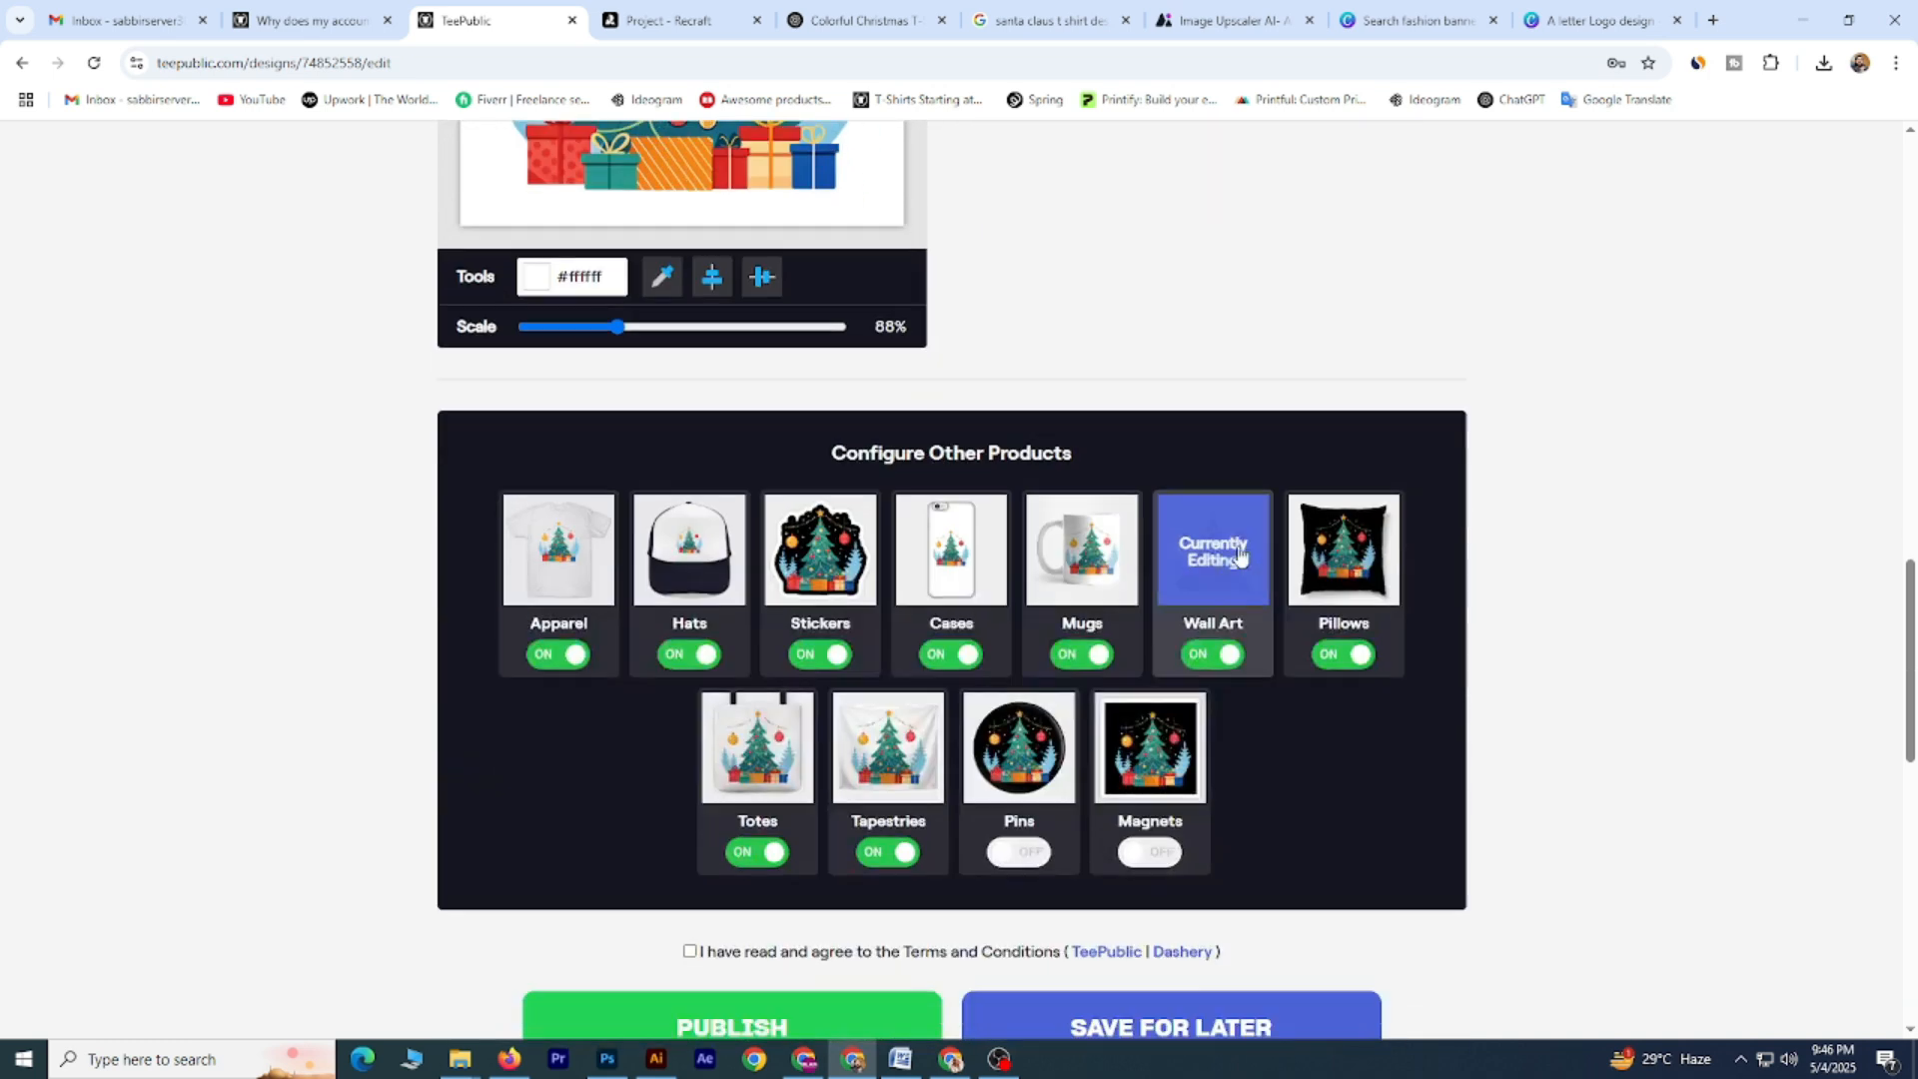
{"action": "scroll", "coordinate": [1122, 541], "scroll_direction": "up", "scroll_amount": 15}
{"action": "scroll", "coordinate": [1122, 540], "scroll_direction": "up", "scroll_amount": 4}
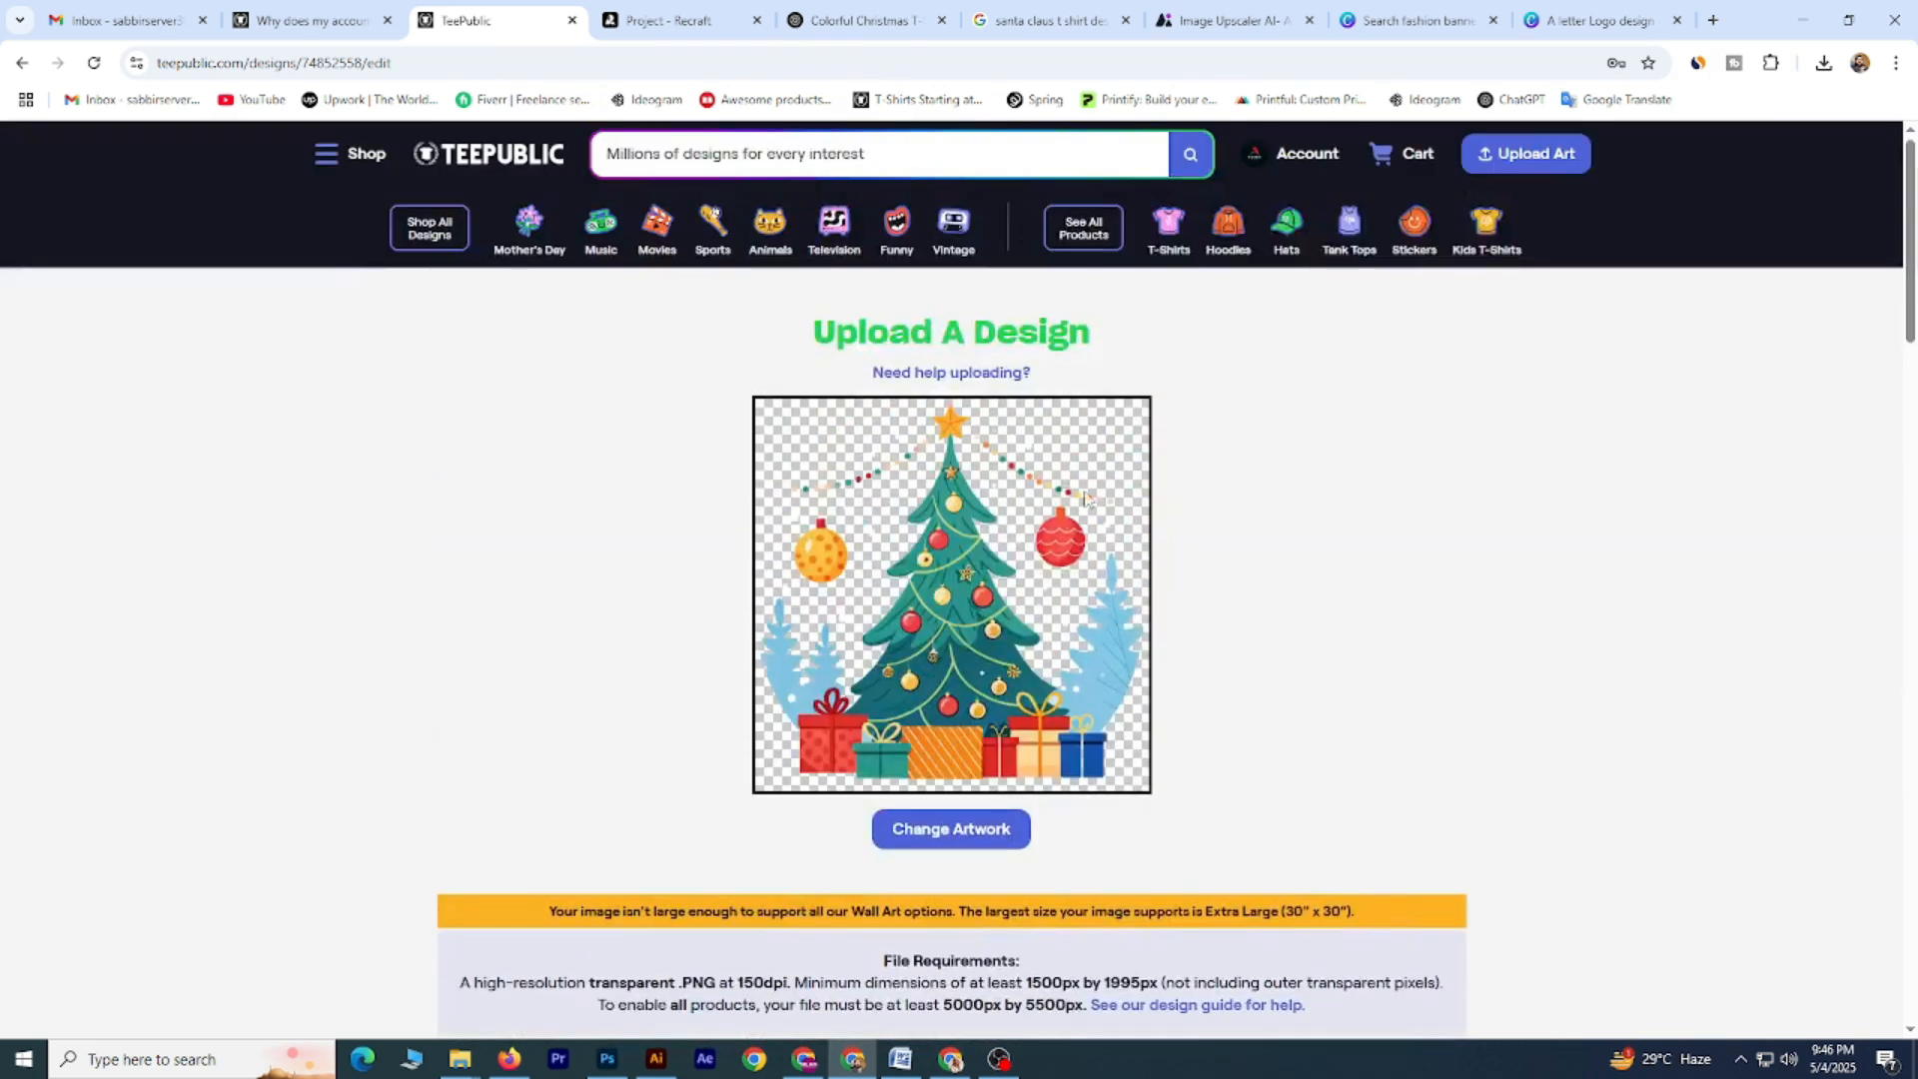
{"action": "scroll", "coordinate": [835, 642], "scroll_direction": "down", "scroll_amount": 8}
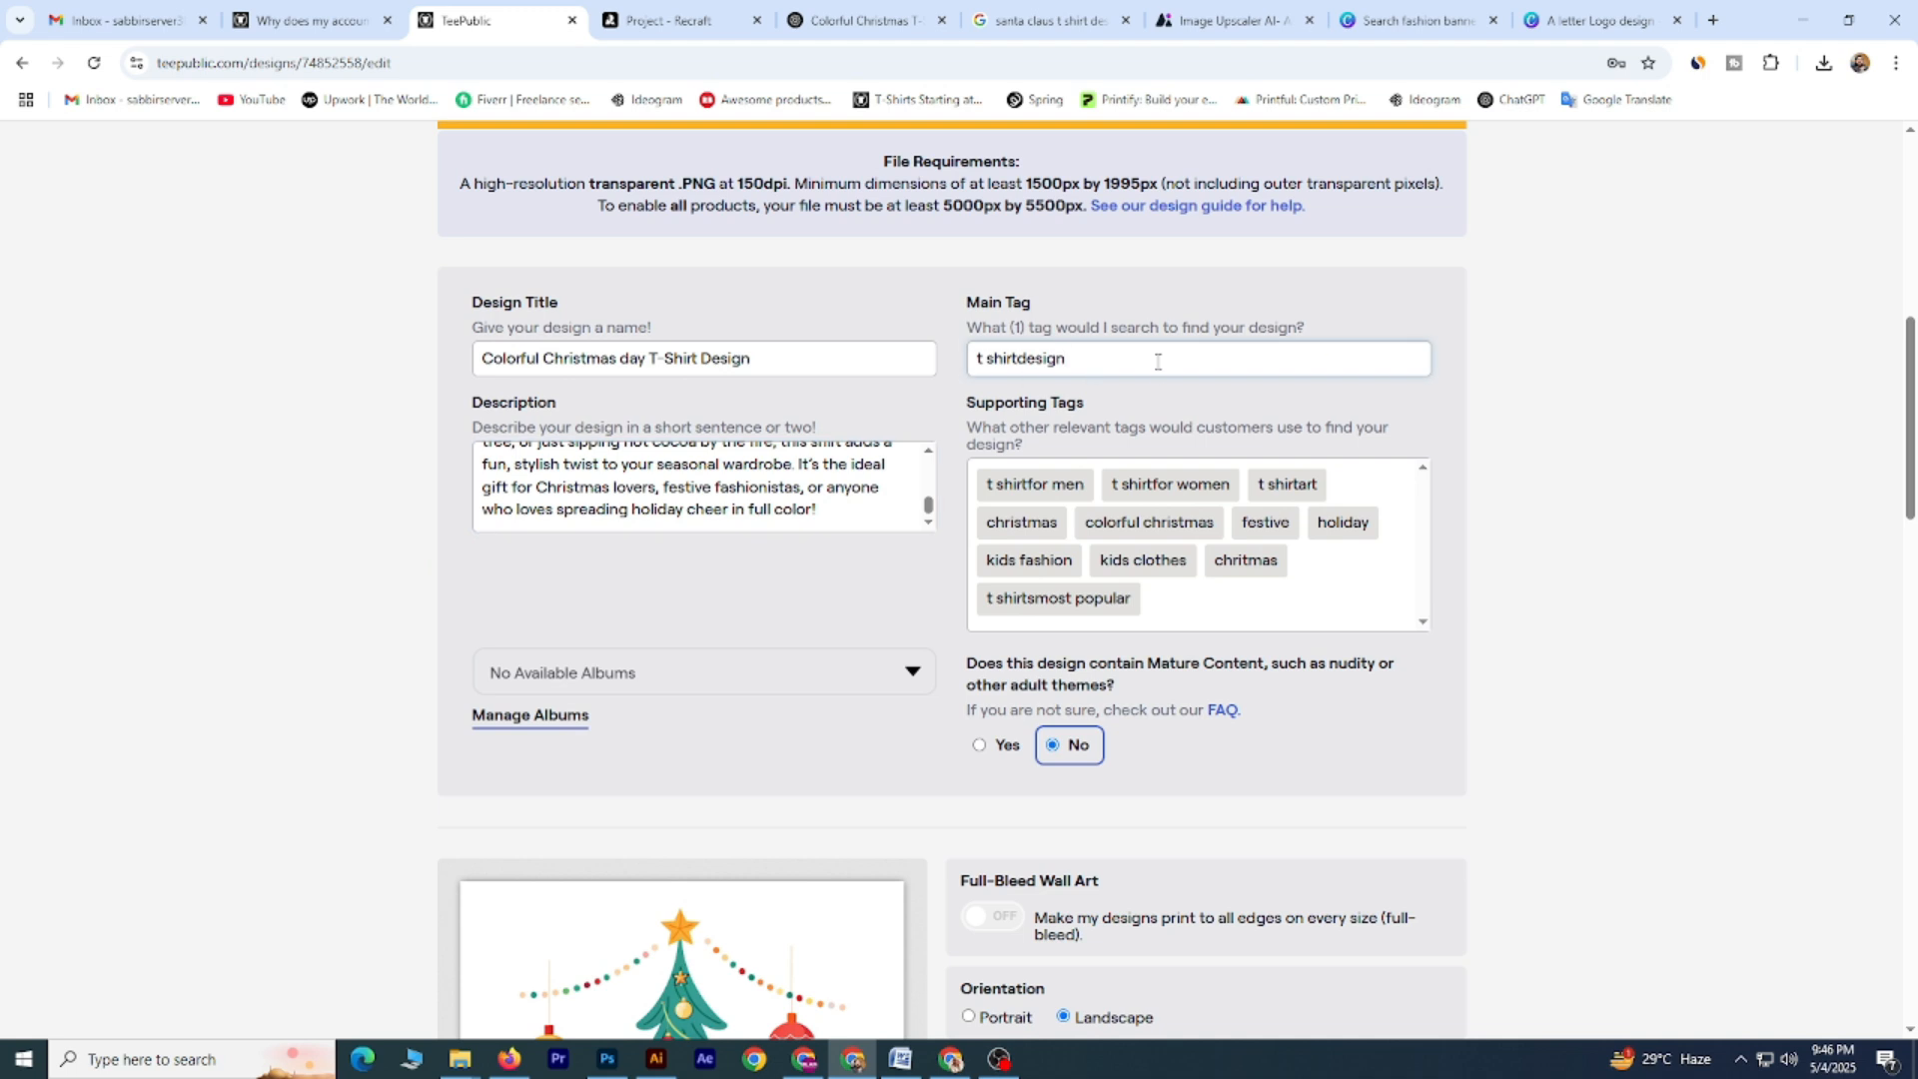
{"action": "scroll", "coordinate": [769, 684], "scroll_direction": "down", "scroll_amount": 6}
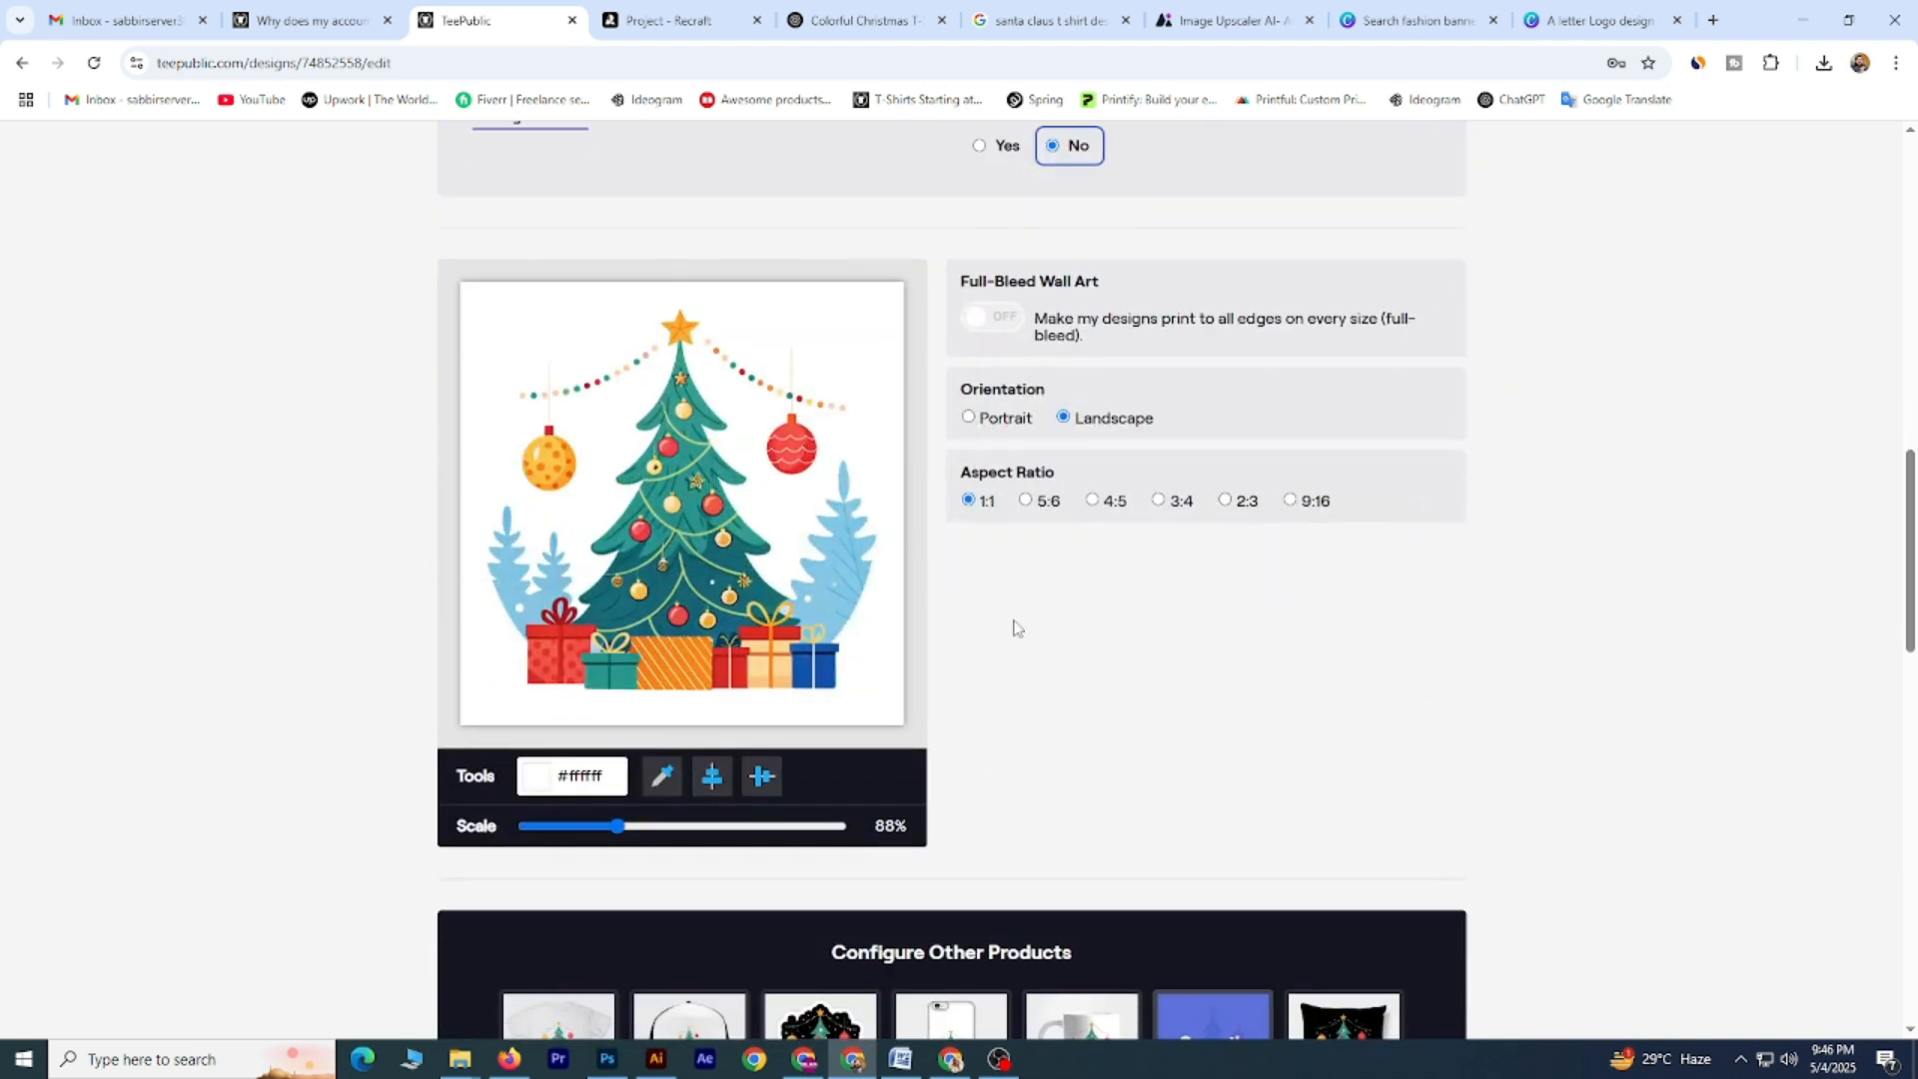
{"action": "scroll", "coordinate": [1015, 627], "scroll_direction": "down", "scroll_amount": 1}
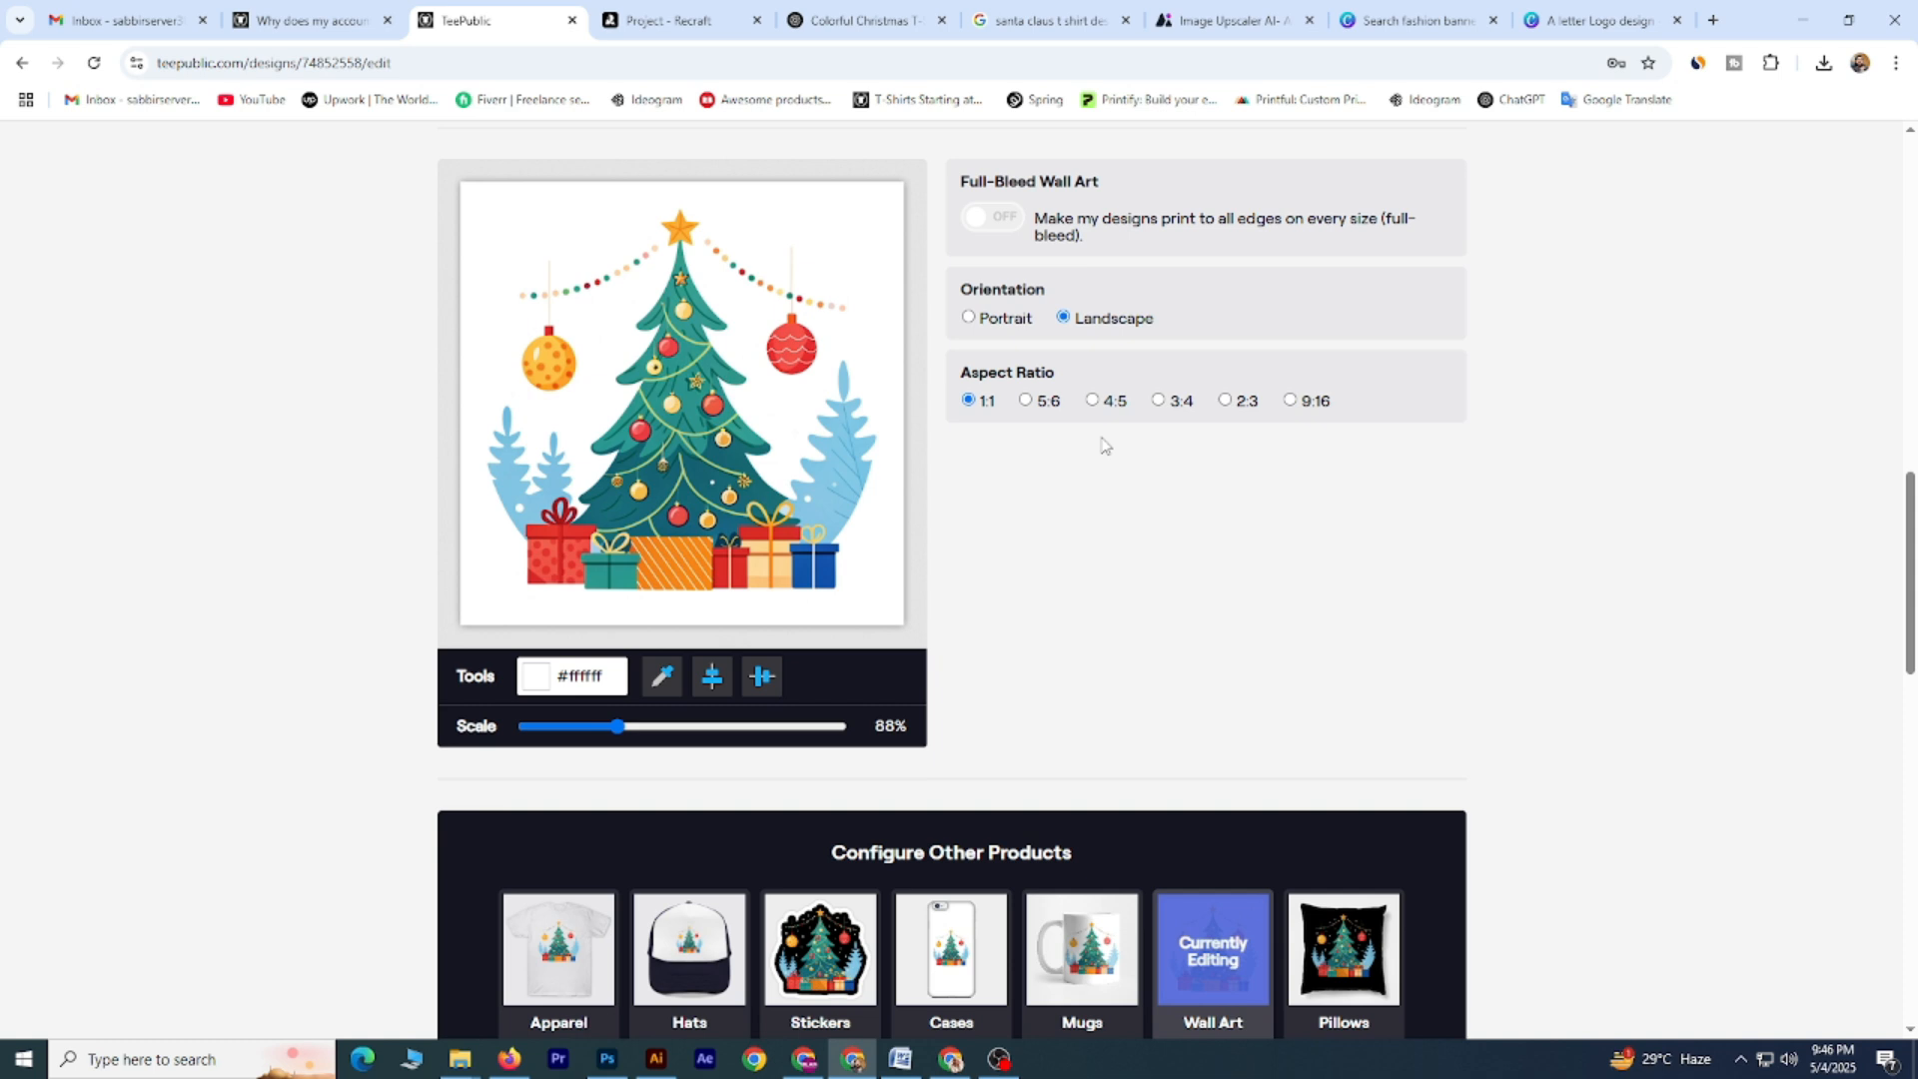
Agree to the Terms and Conditions and publish the Christmas tree design.
{"action": "scroll", "coordinate": [1104, 445], "scroll_direction": "down", "scroll_amount": 4}
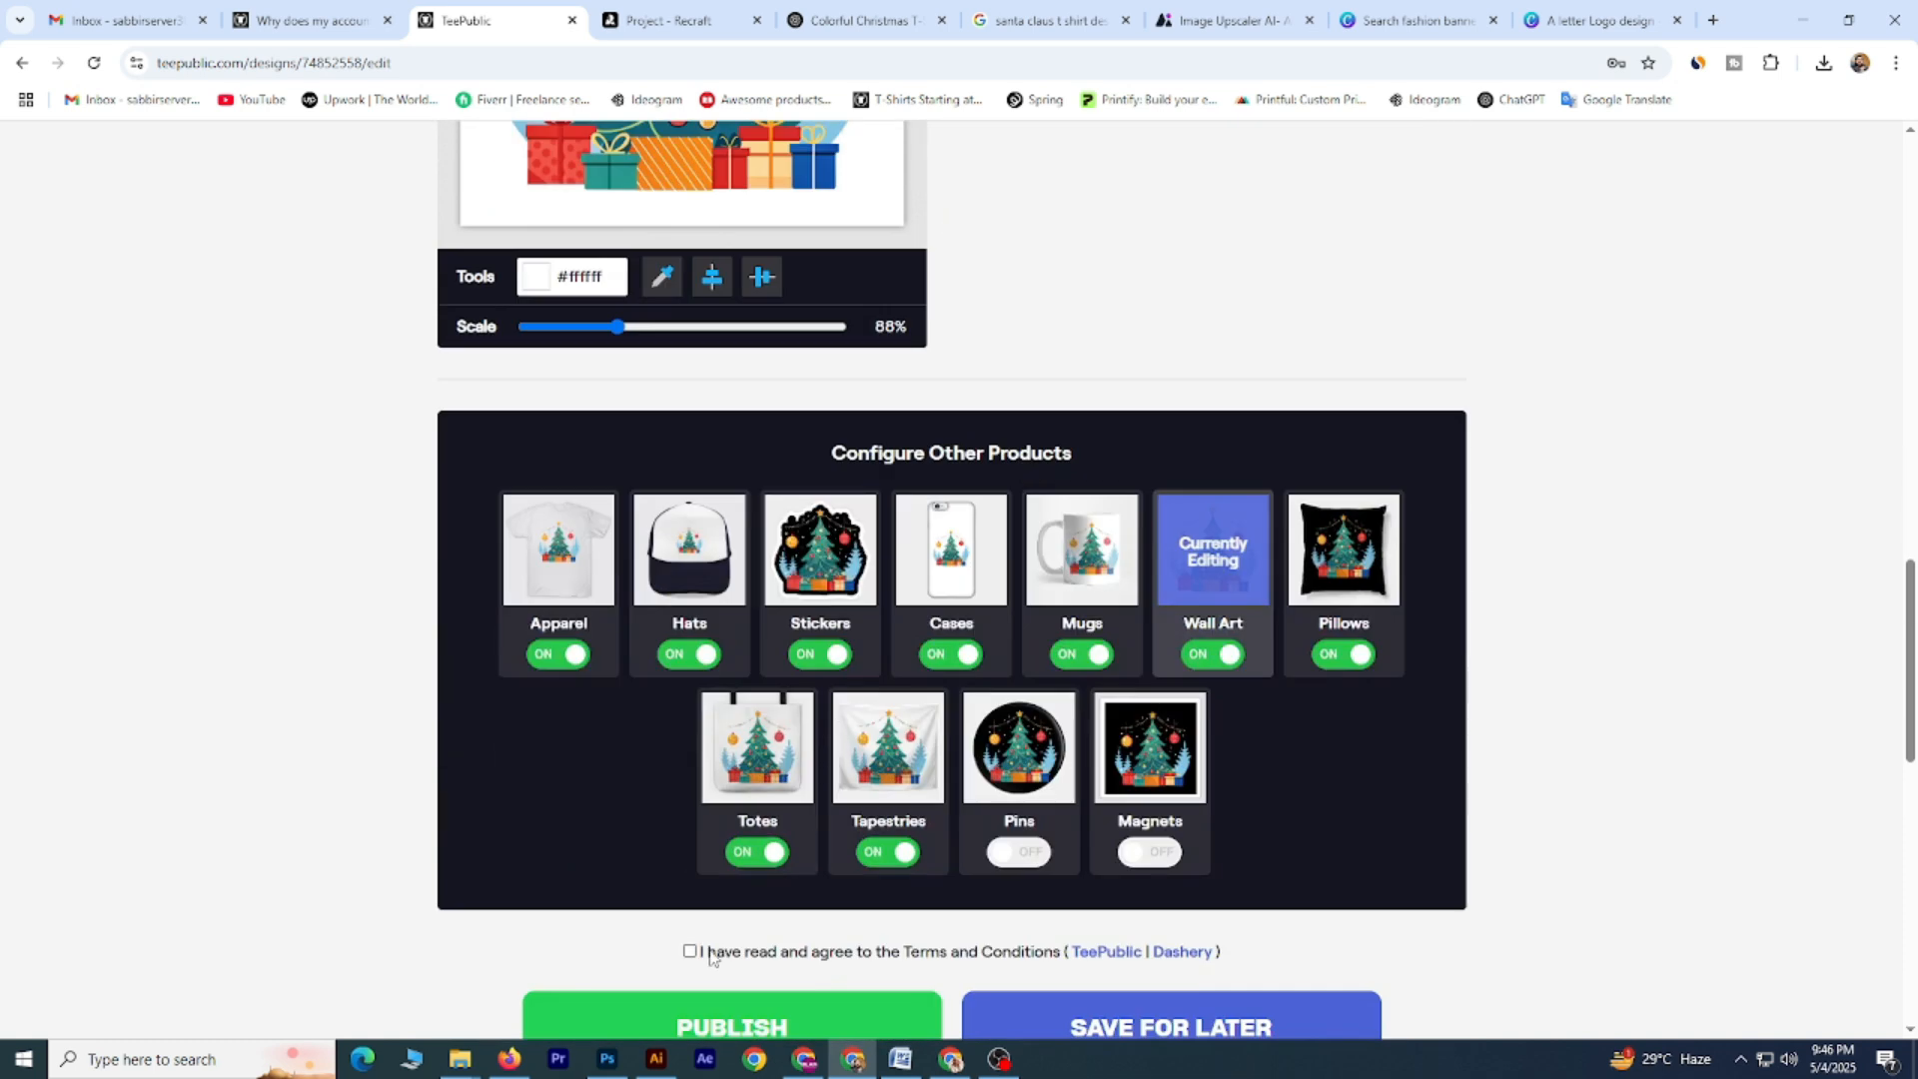
{"action": "left_click", "coordinate": [690, 953]}
{"action": "scroll", "coordinate": [461, 942], "scroll_direction": "down", "scroll_amount": 1}
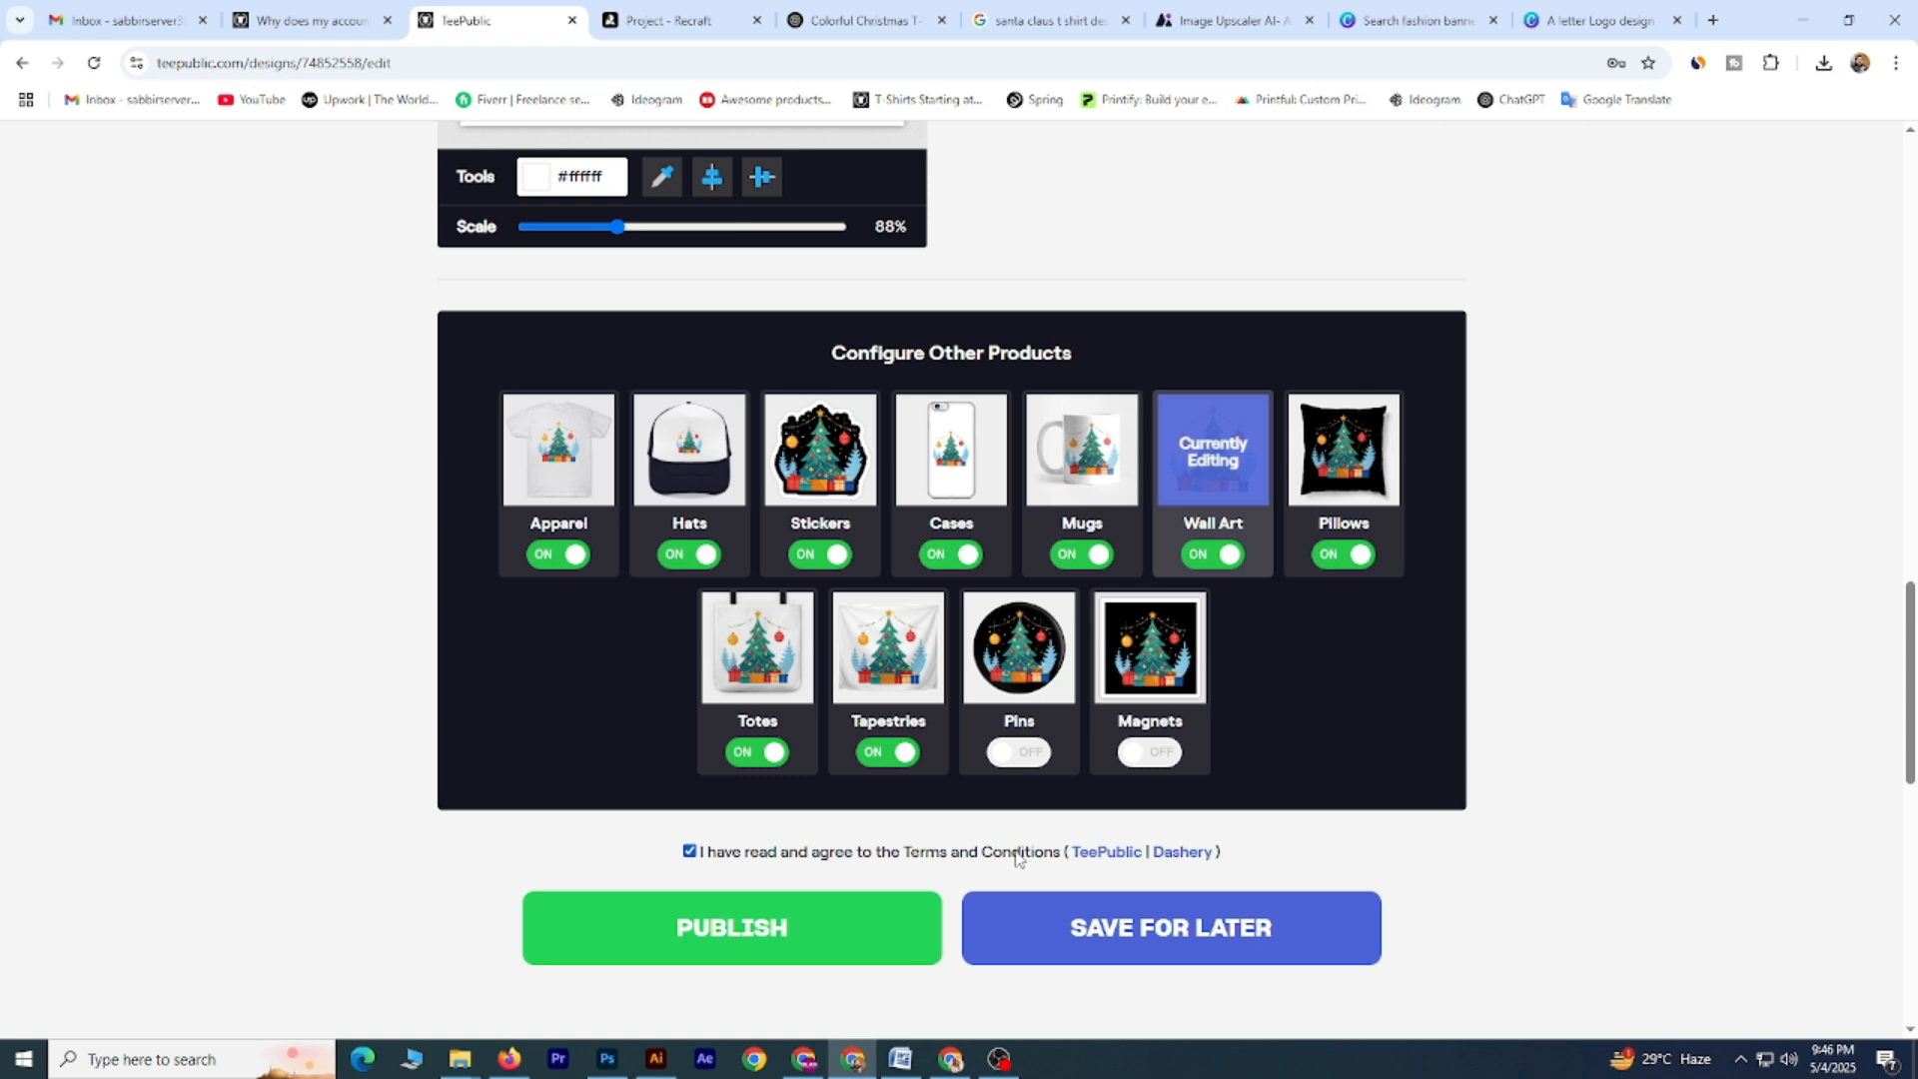
{"action": "left_click", "coordinate": [785, 931]}
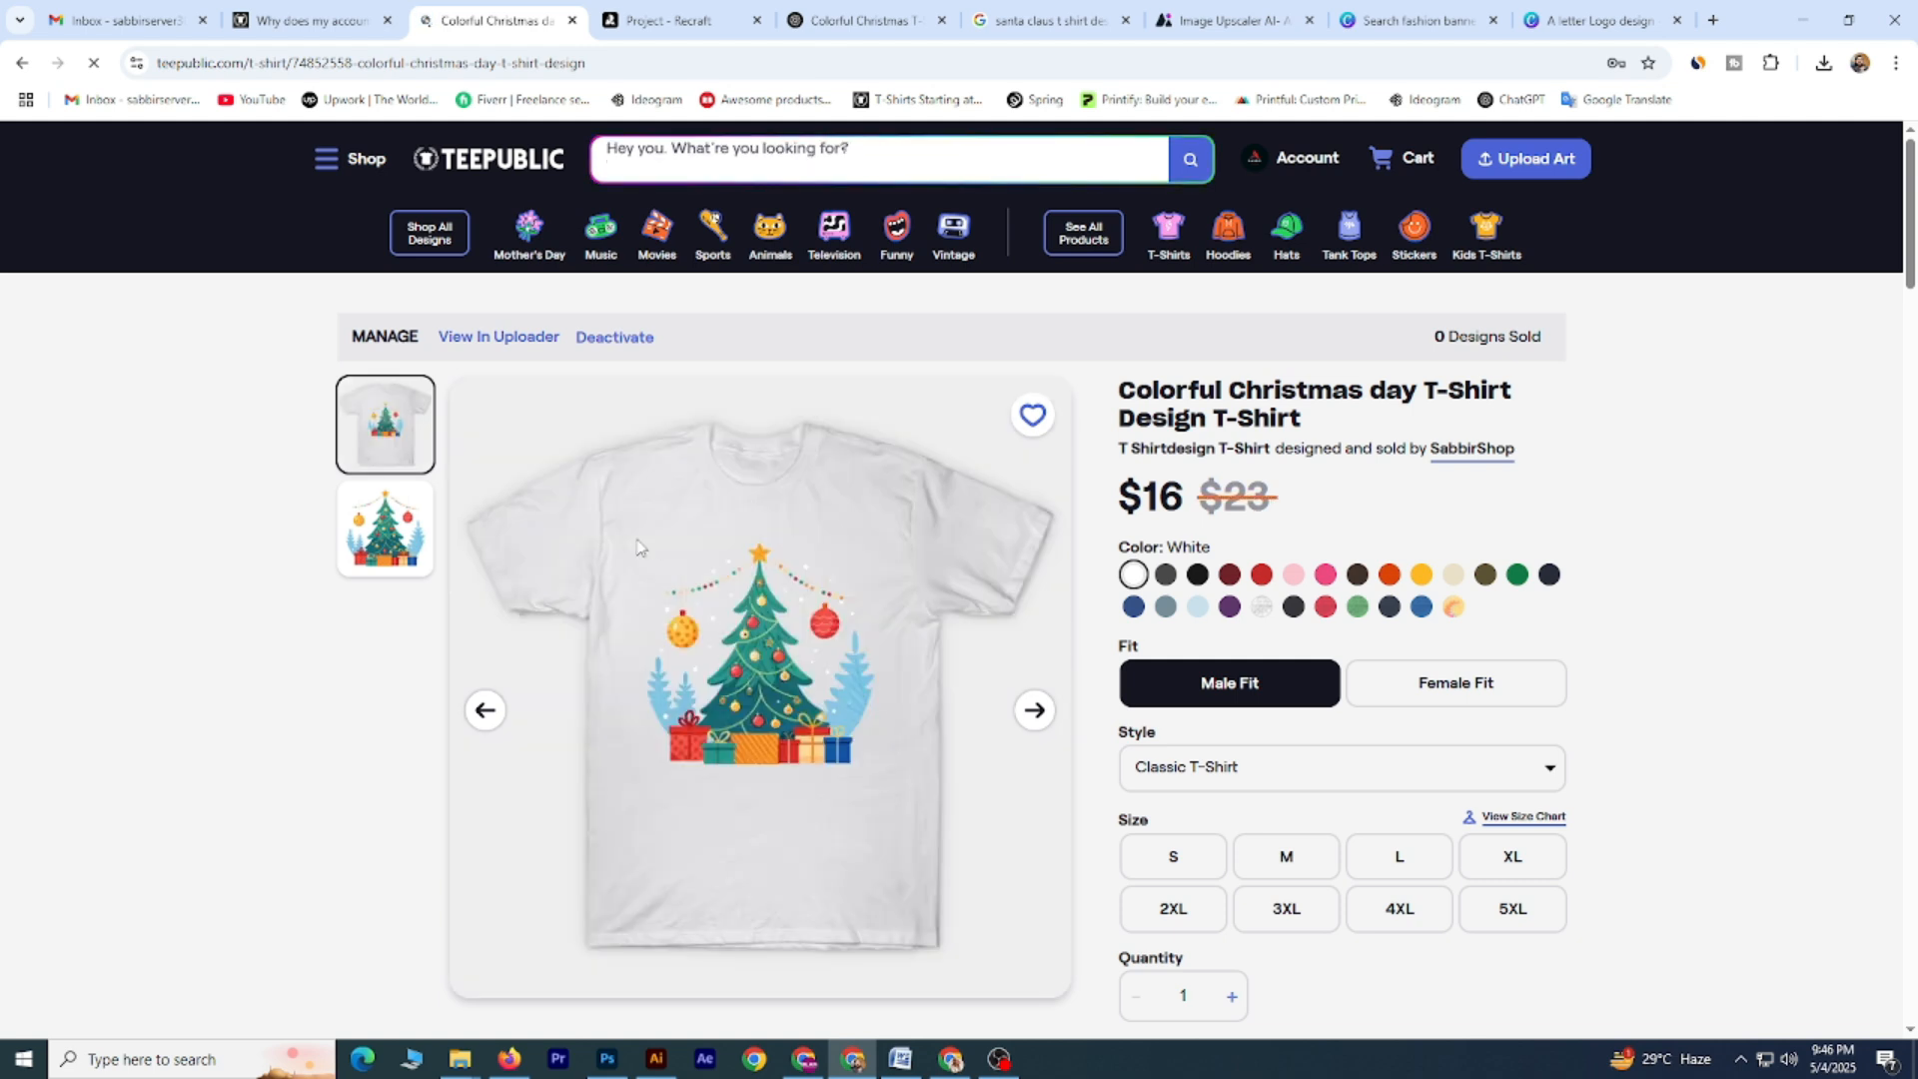
Review the published Christmas T-shirt's product page, including its description, similar designs and other products.
{"action": "scroll", "coordinate": [796, 676], "scroll_direction": "down", "scroll_amount": 4}
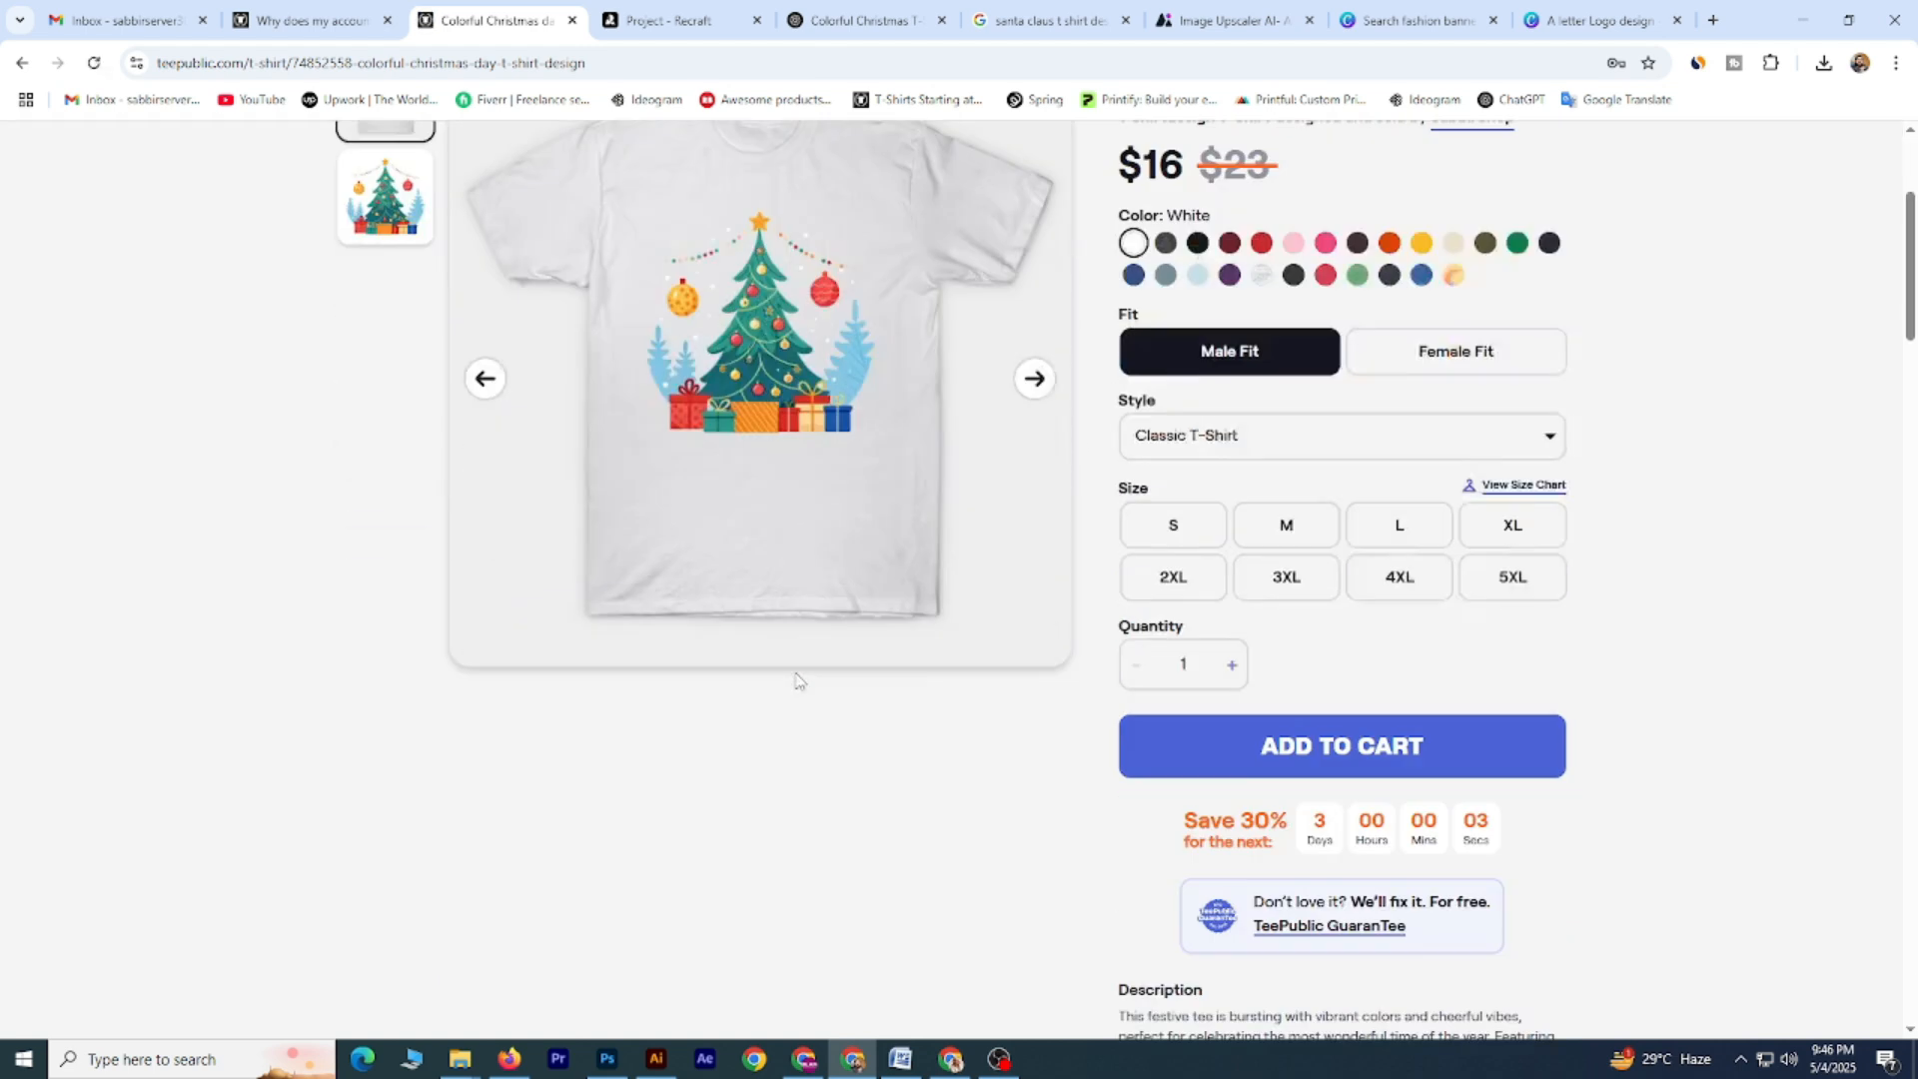
{"action": "scroll", "coordinate": [886, 572], "scroll_direction": "up", "scroll_amount": 4}
{"action": "scroll", "coordinate": [885, 572], "scroll_direction": "down", "scroll_amount": 9}
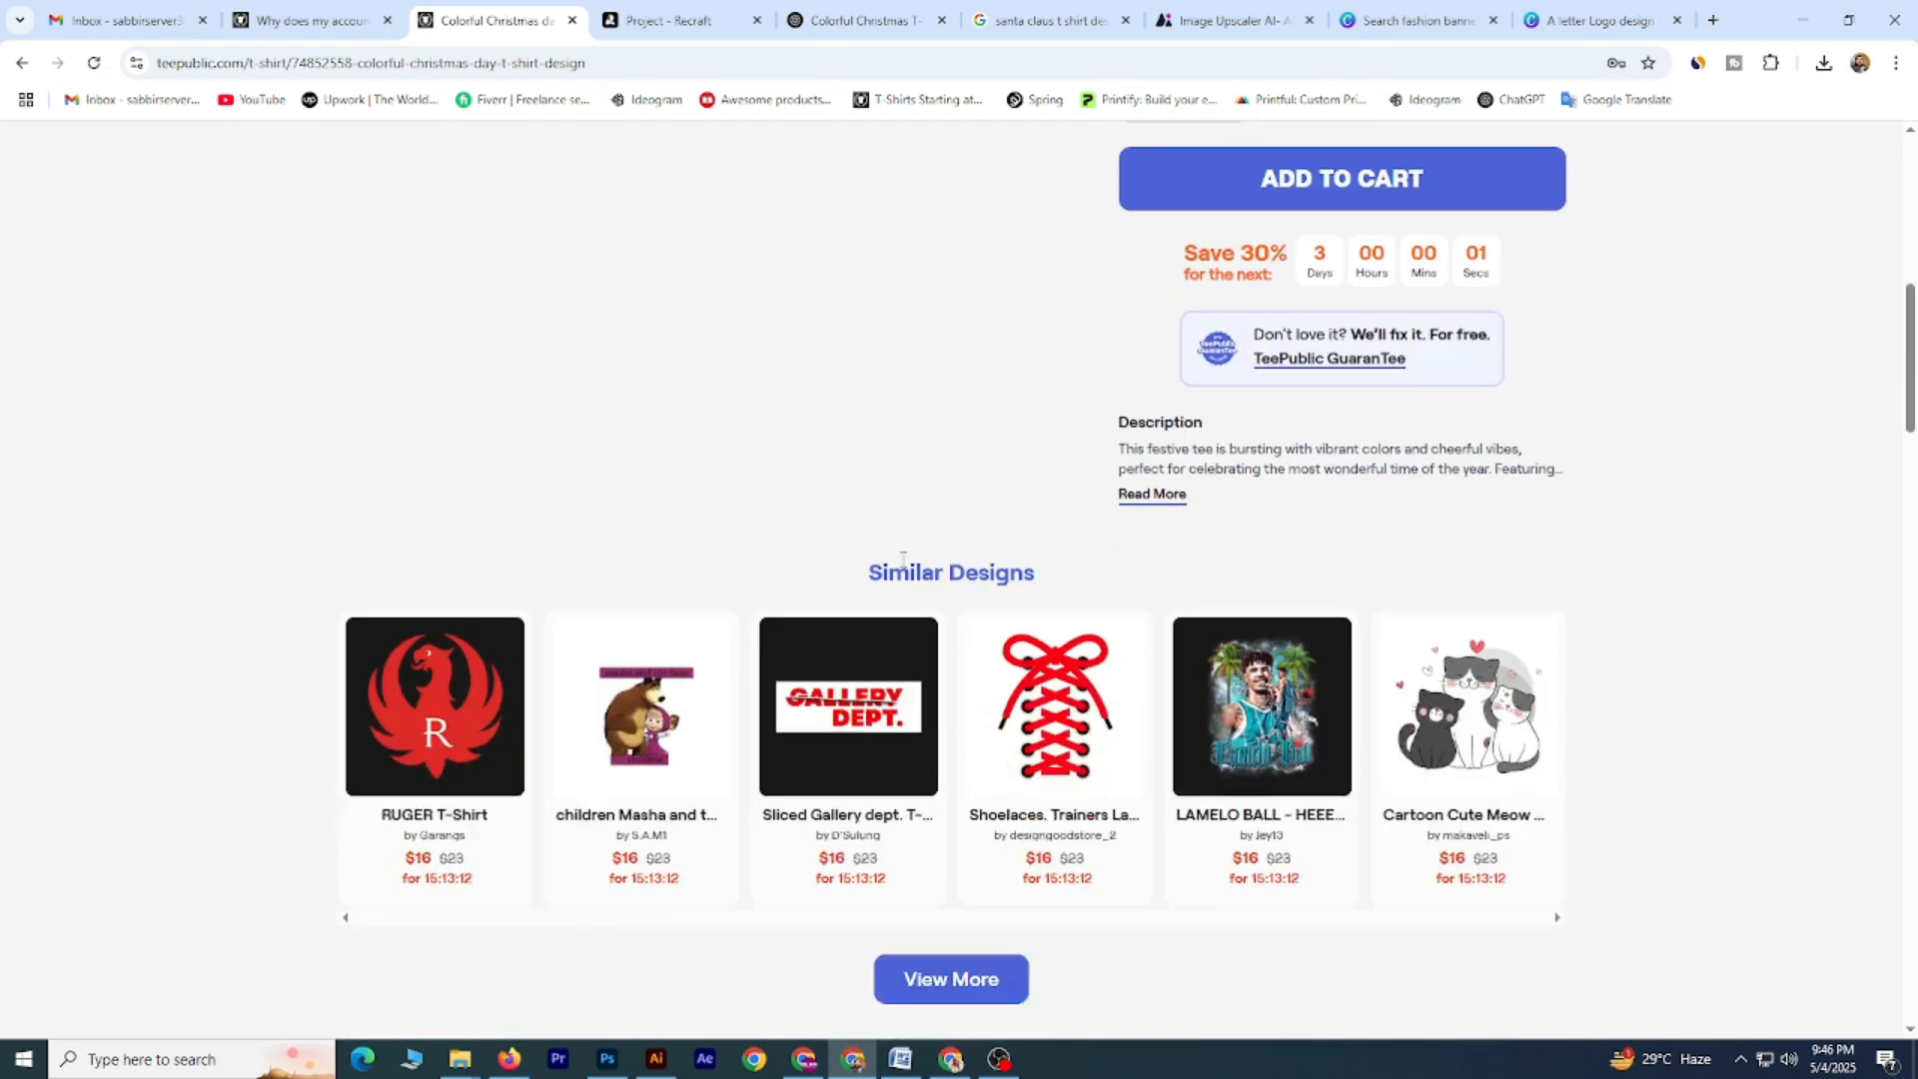
{"action": "scroll", "coordinate": [907, 565], "scroll_direction": "down", "scroll_amount": 4}
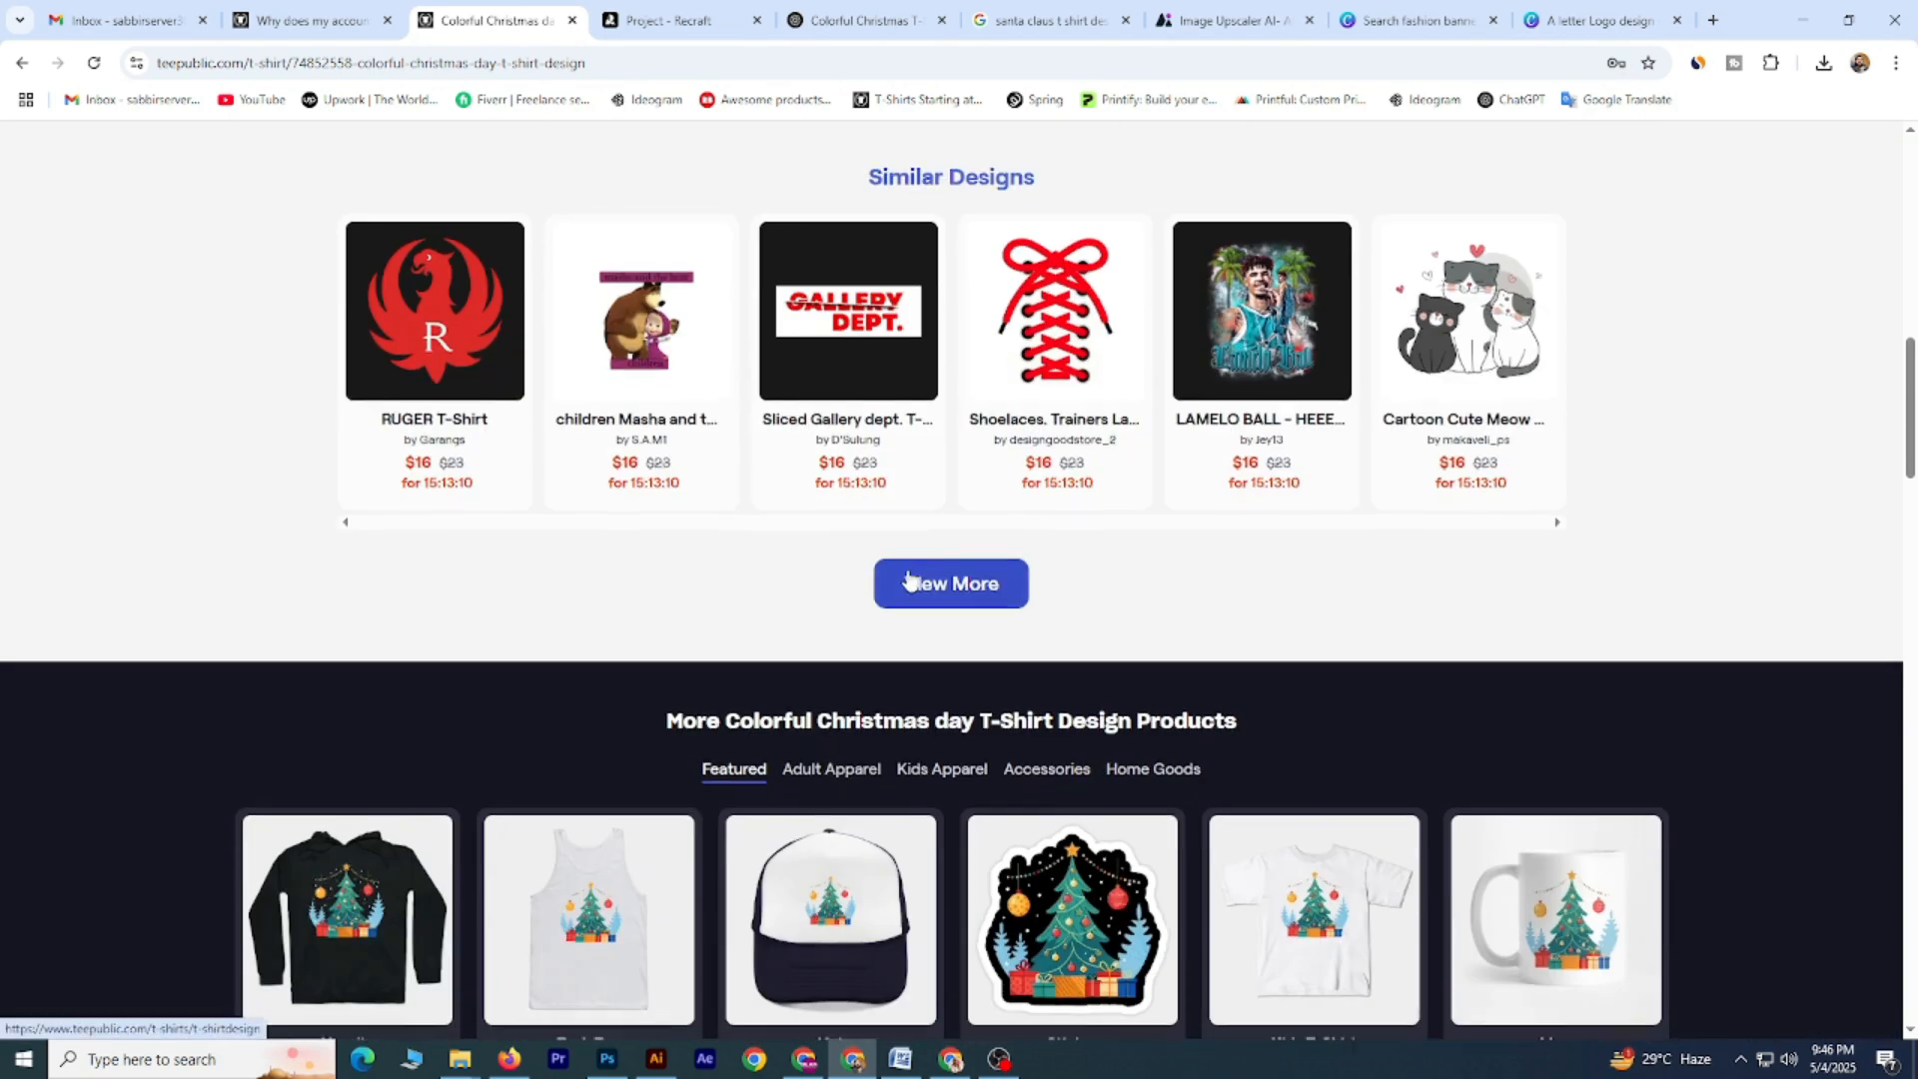
{"action": "scroll", "coordinate": [910, 575], "scroll_direction": "up", "scroll_amount": 10}
{"action": "scroll", "coordinate": [909, 578], "scroll_direction": "up", "scroll_amount": 3}
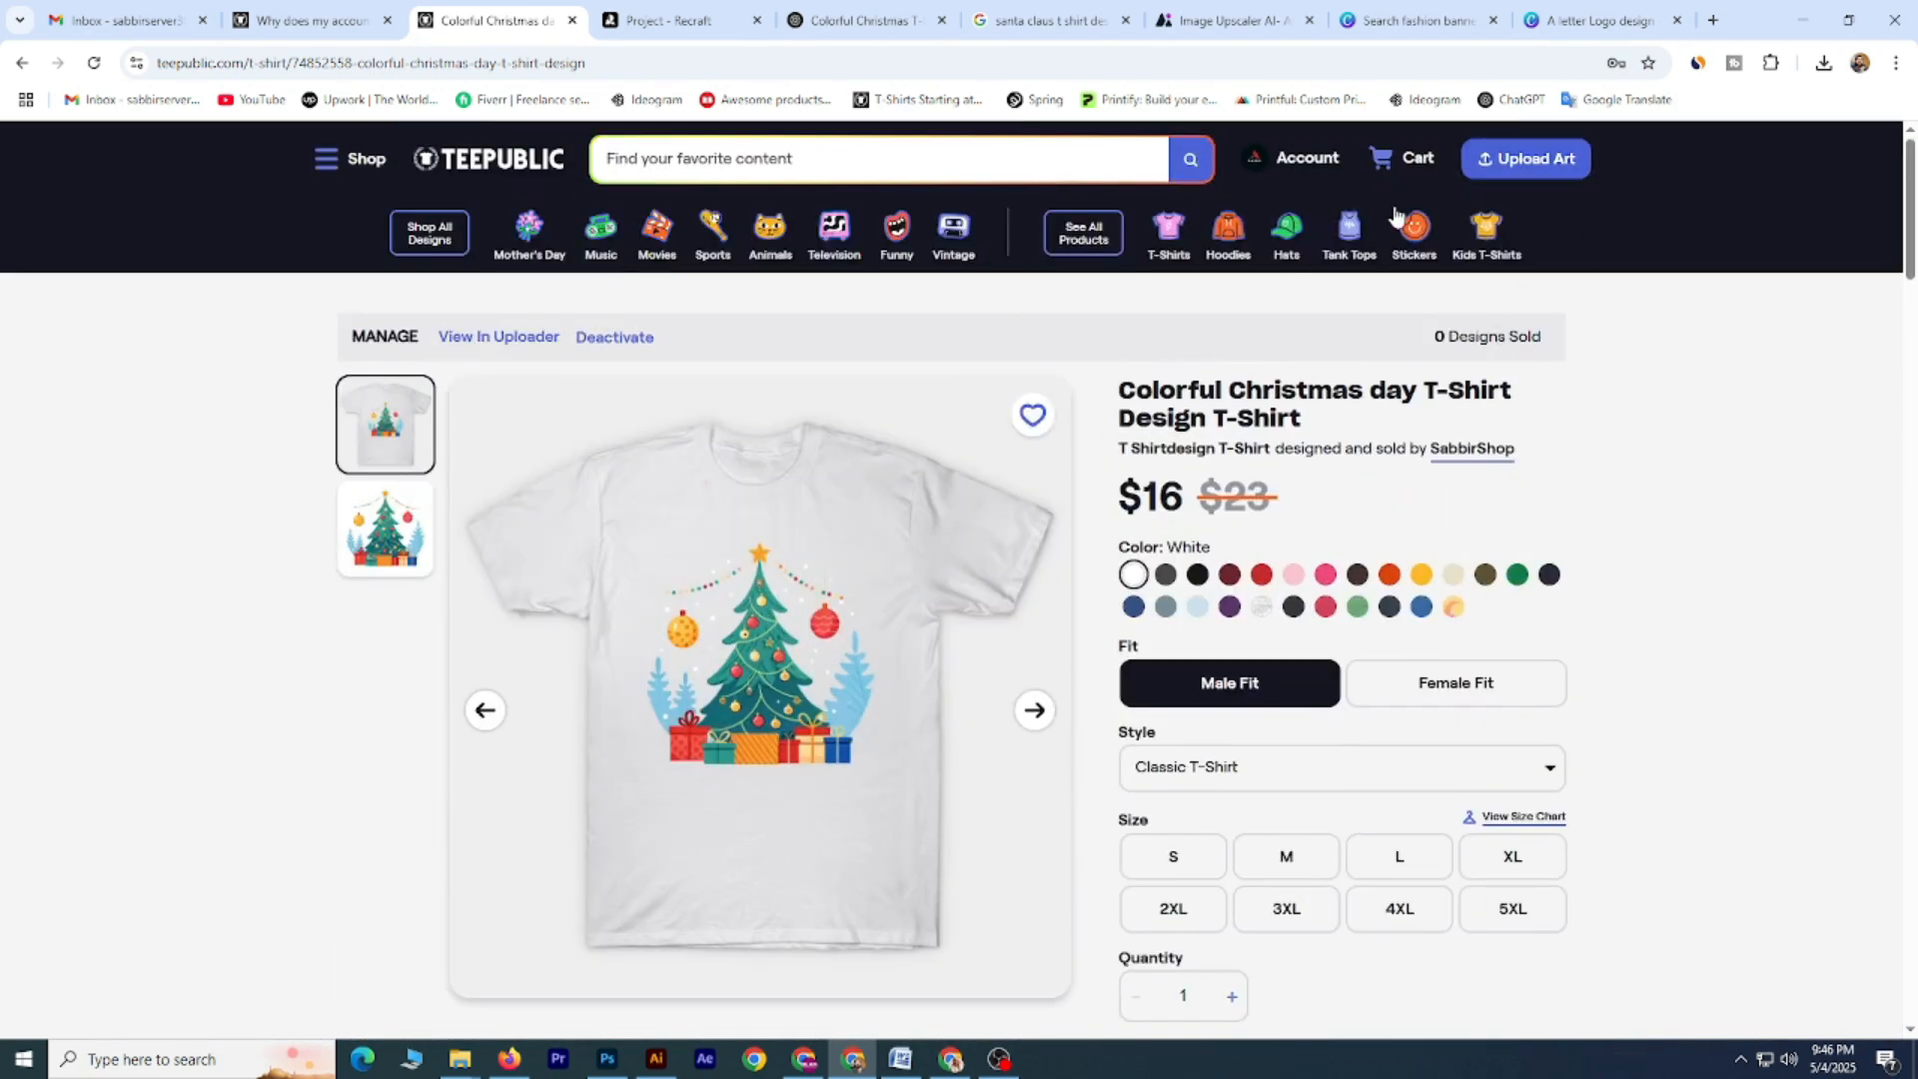
Open the account's public TeePublic store page and look over the designs listed there.
{"action": "left_click", "coordinate": [1321, 159]}
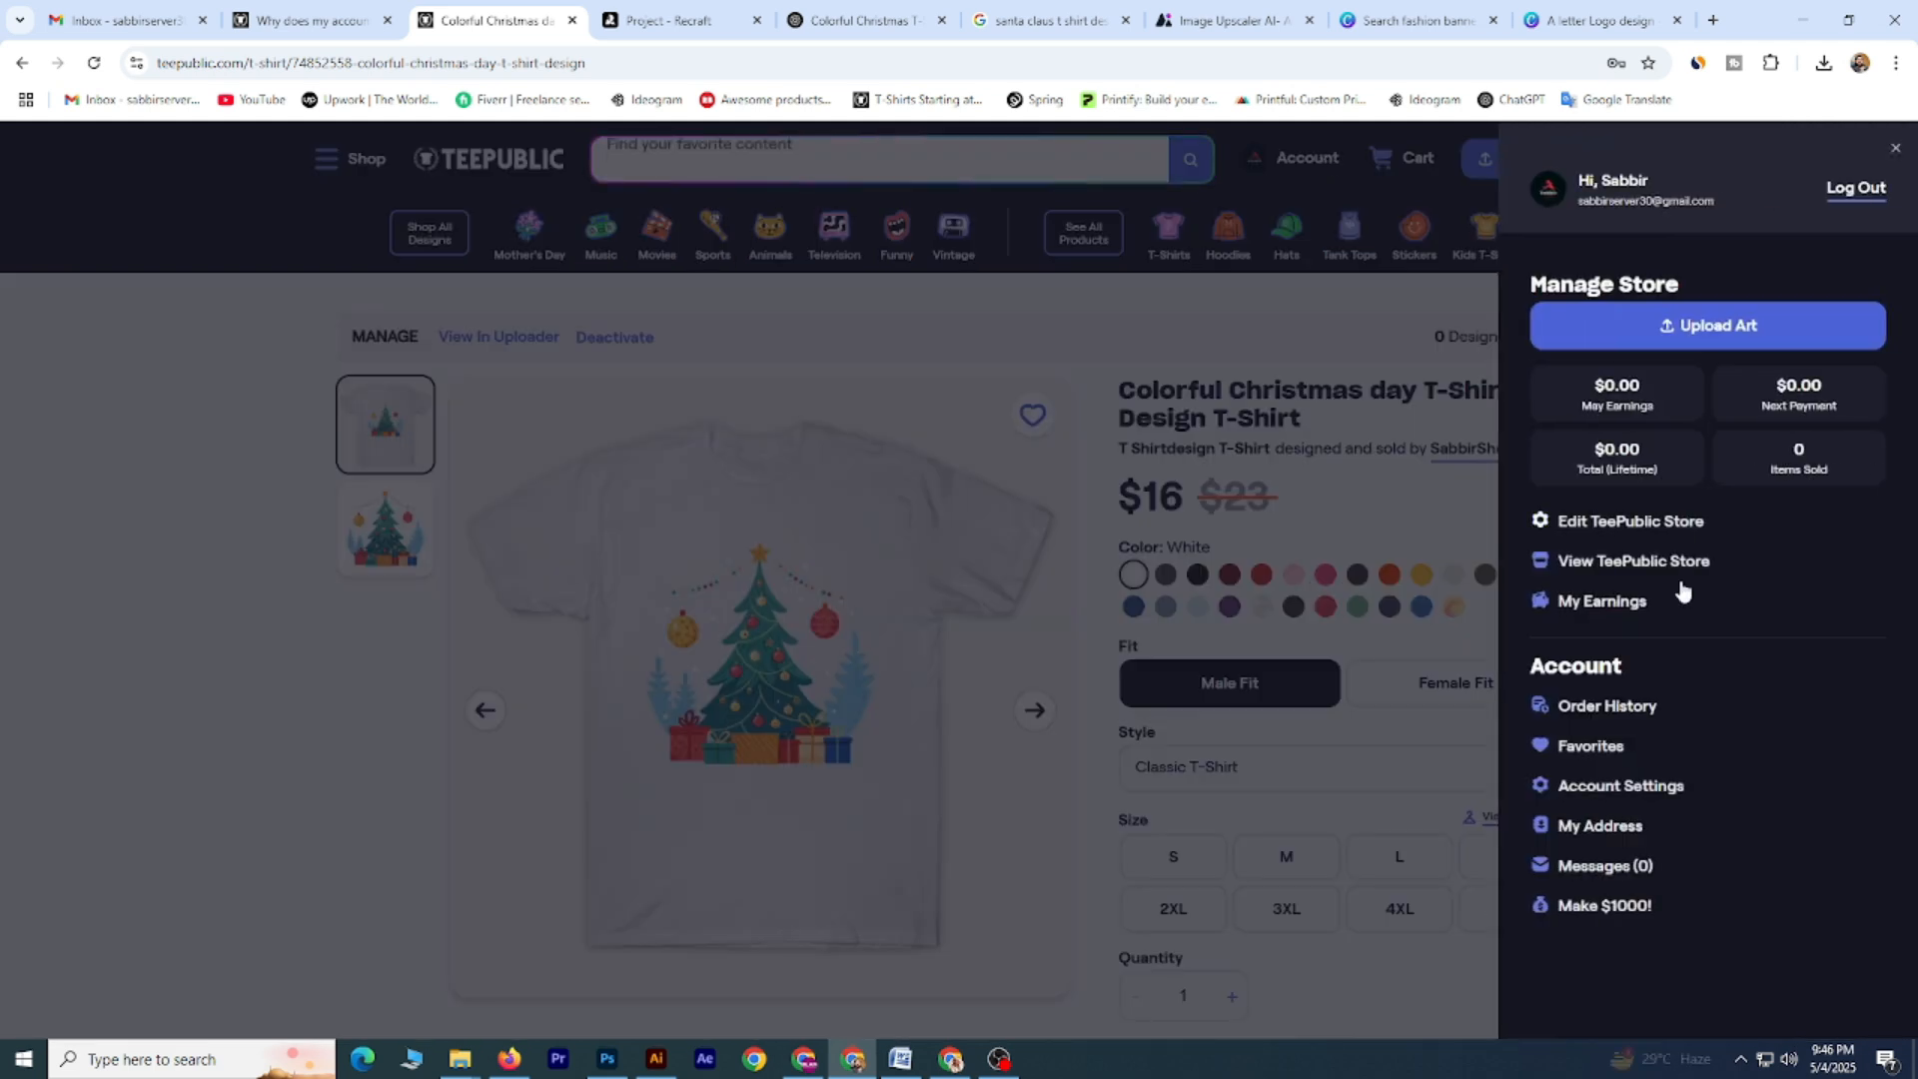
{"action": "left_click", "coordinate": [1678, 533]}
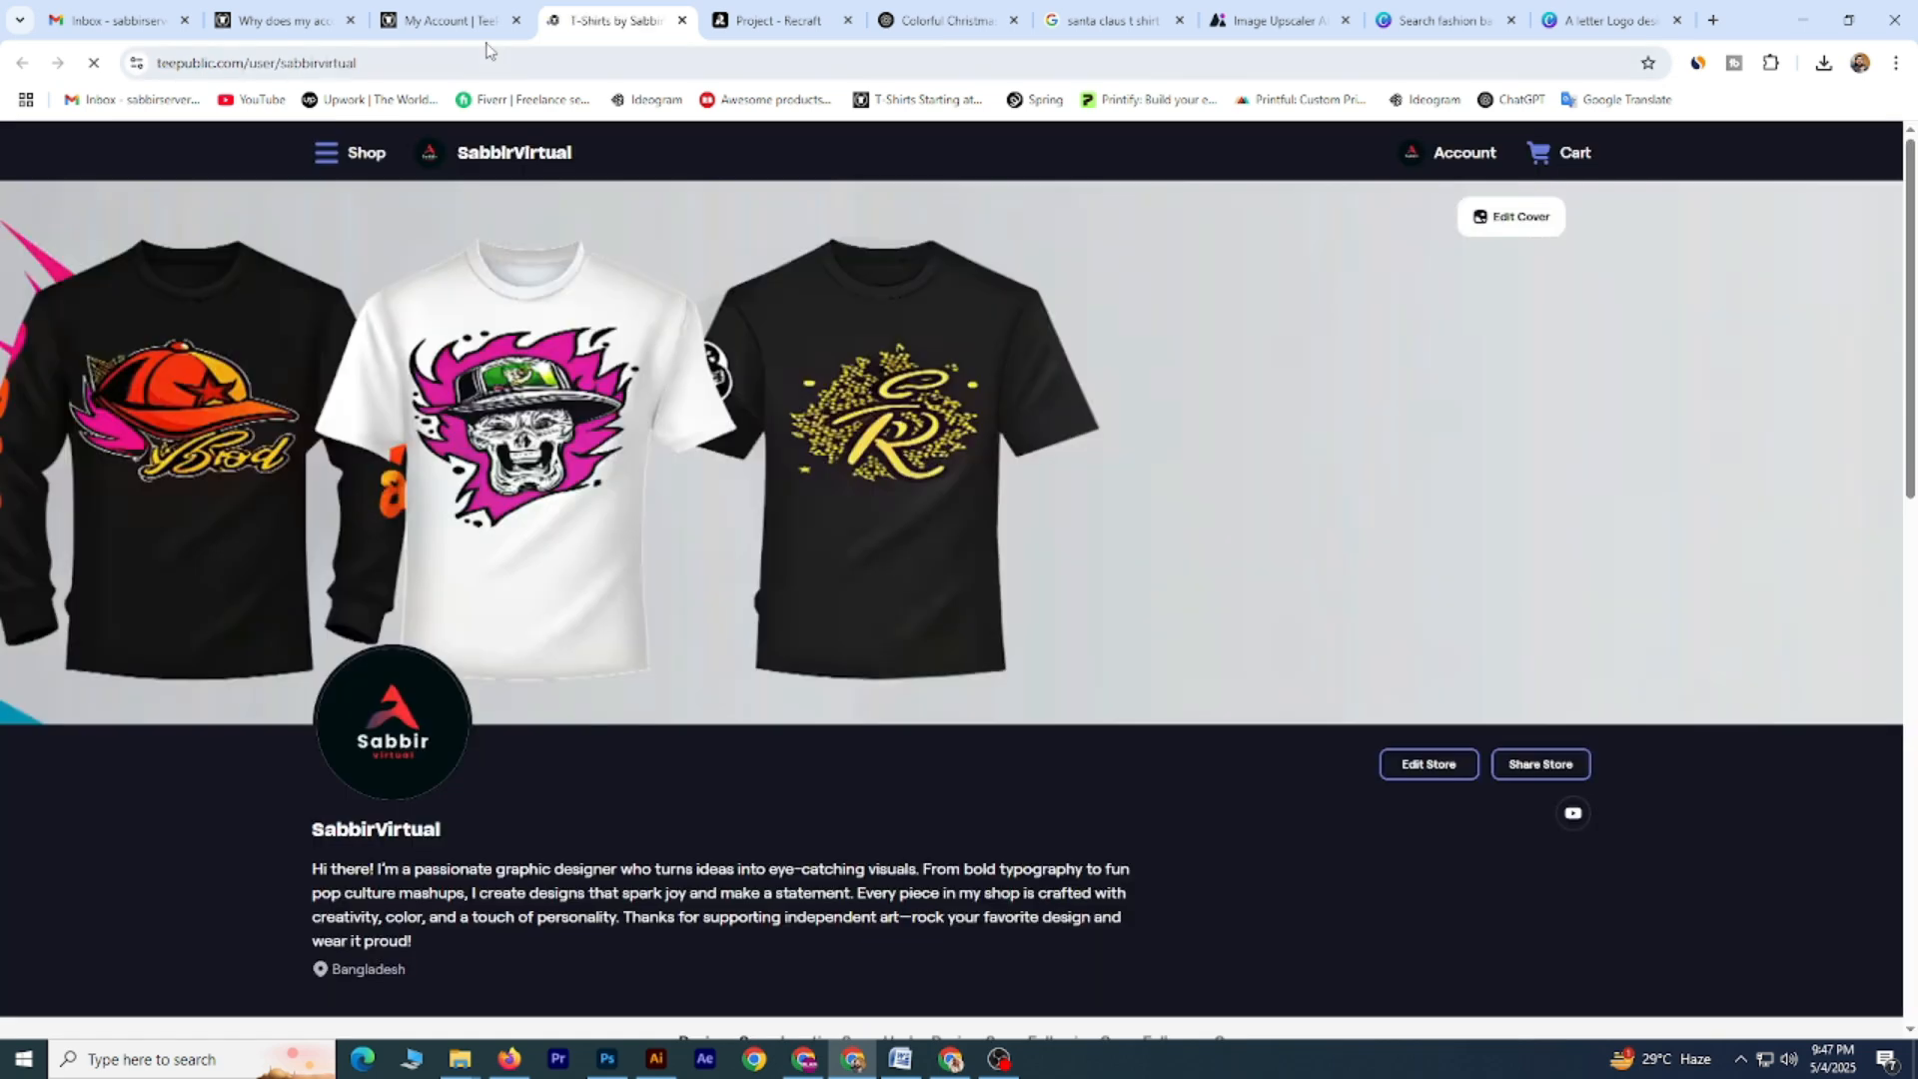
{"action": "left_click_drag", "start_coordinate": [480, 22], "coordinate": [599, 16]}
{"action": "left_click", "coordinate": [446, 20]}
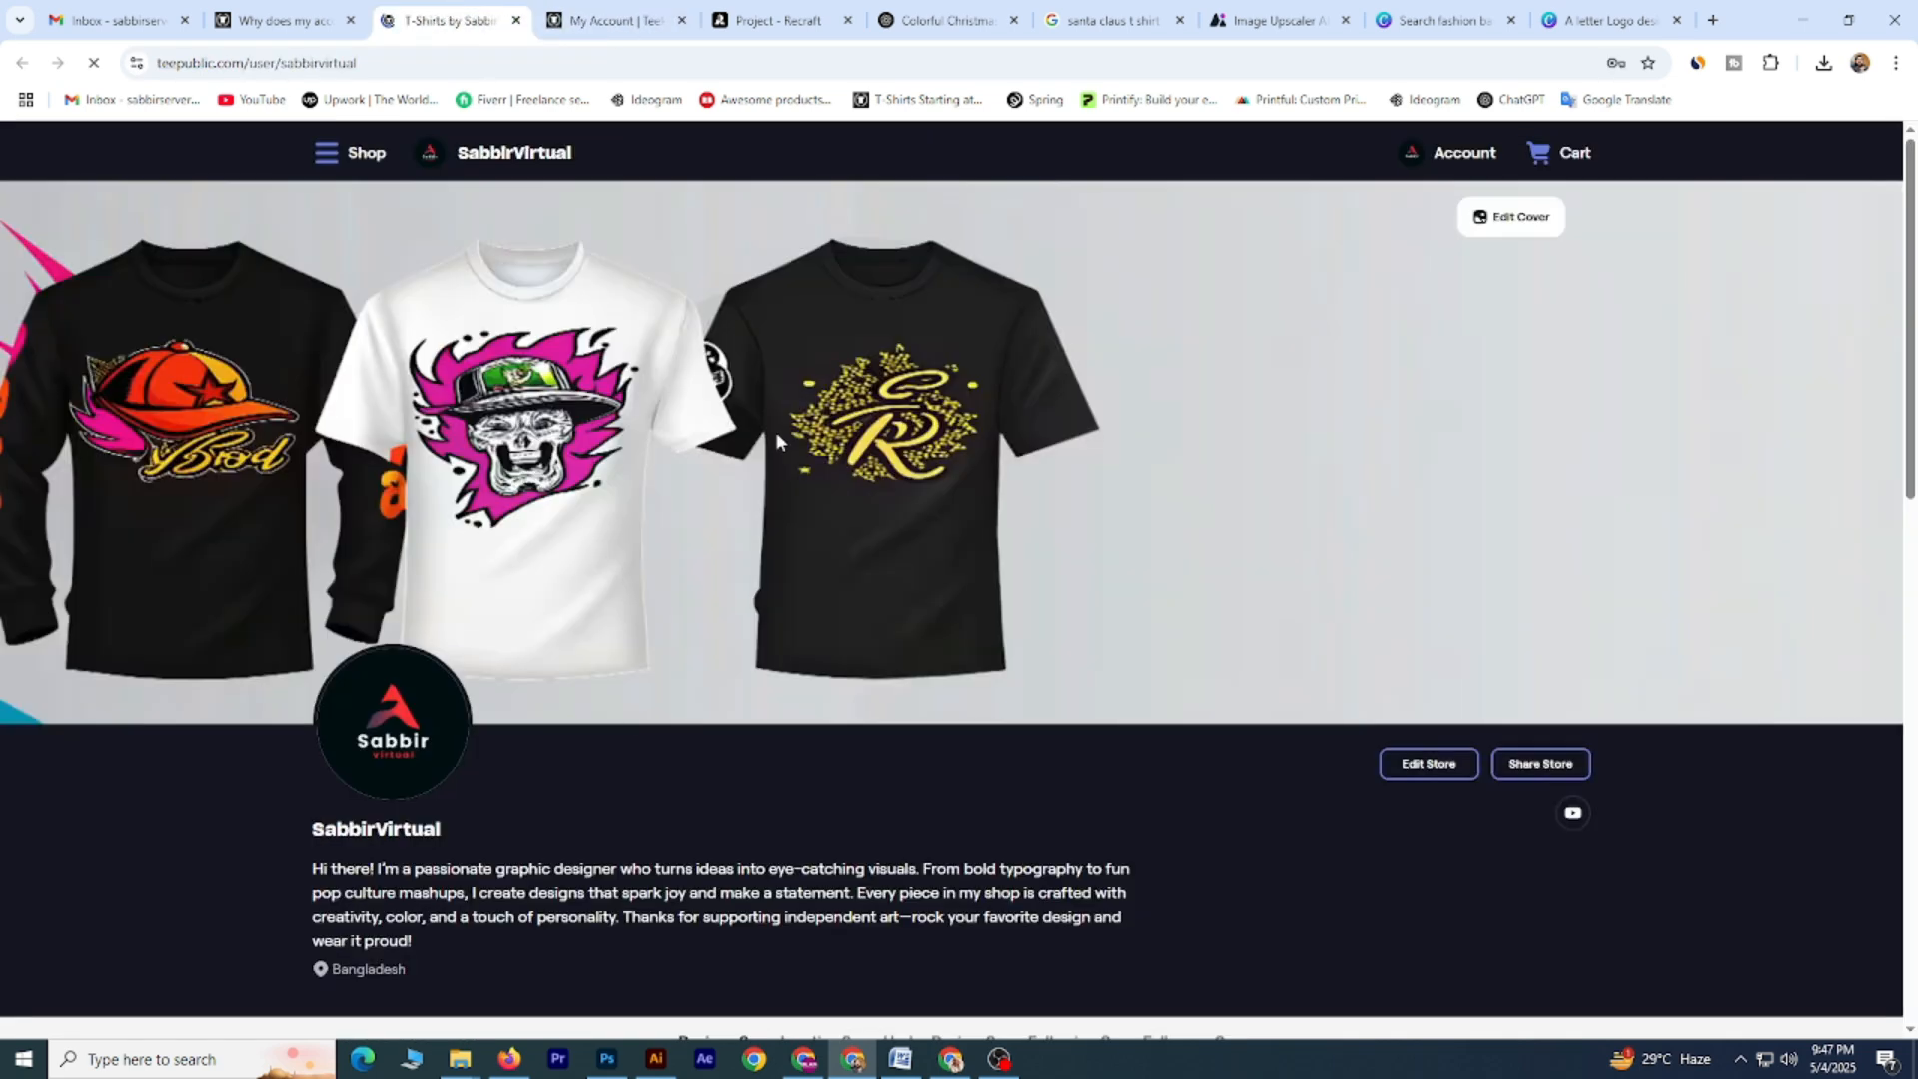
{"action": "scroll", "coordinate": [775, 431], "scroll_direction": "down", "scroll_amount": 7}
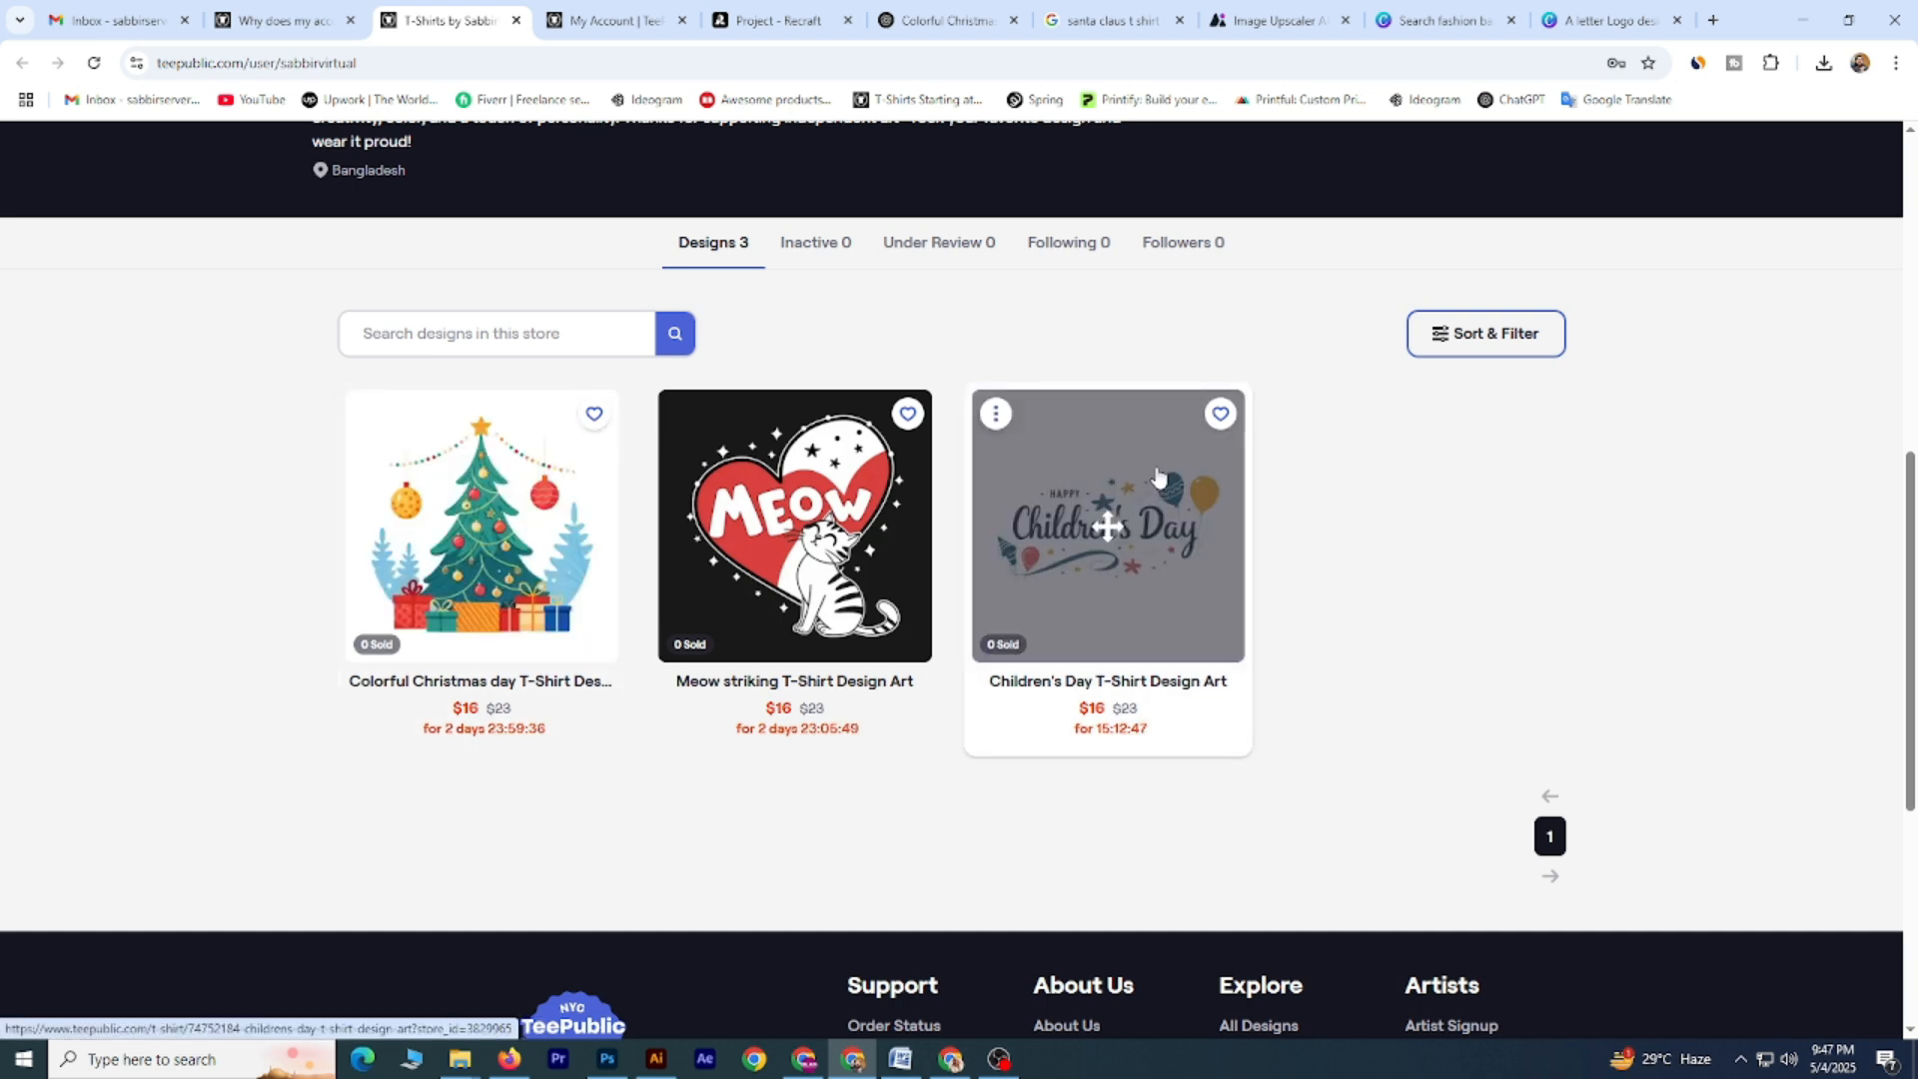
{"action": "scroll", "coordinate": [1319, 511], "scroll_direction": "up", "scroll_amount": 2}
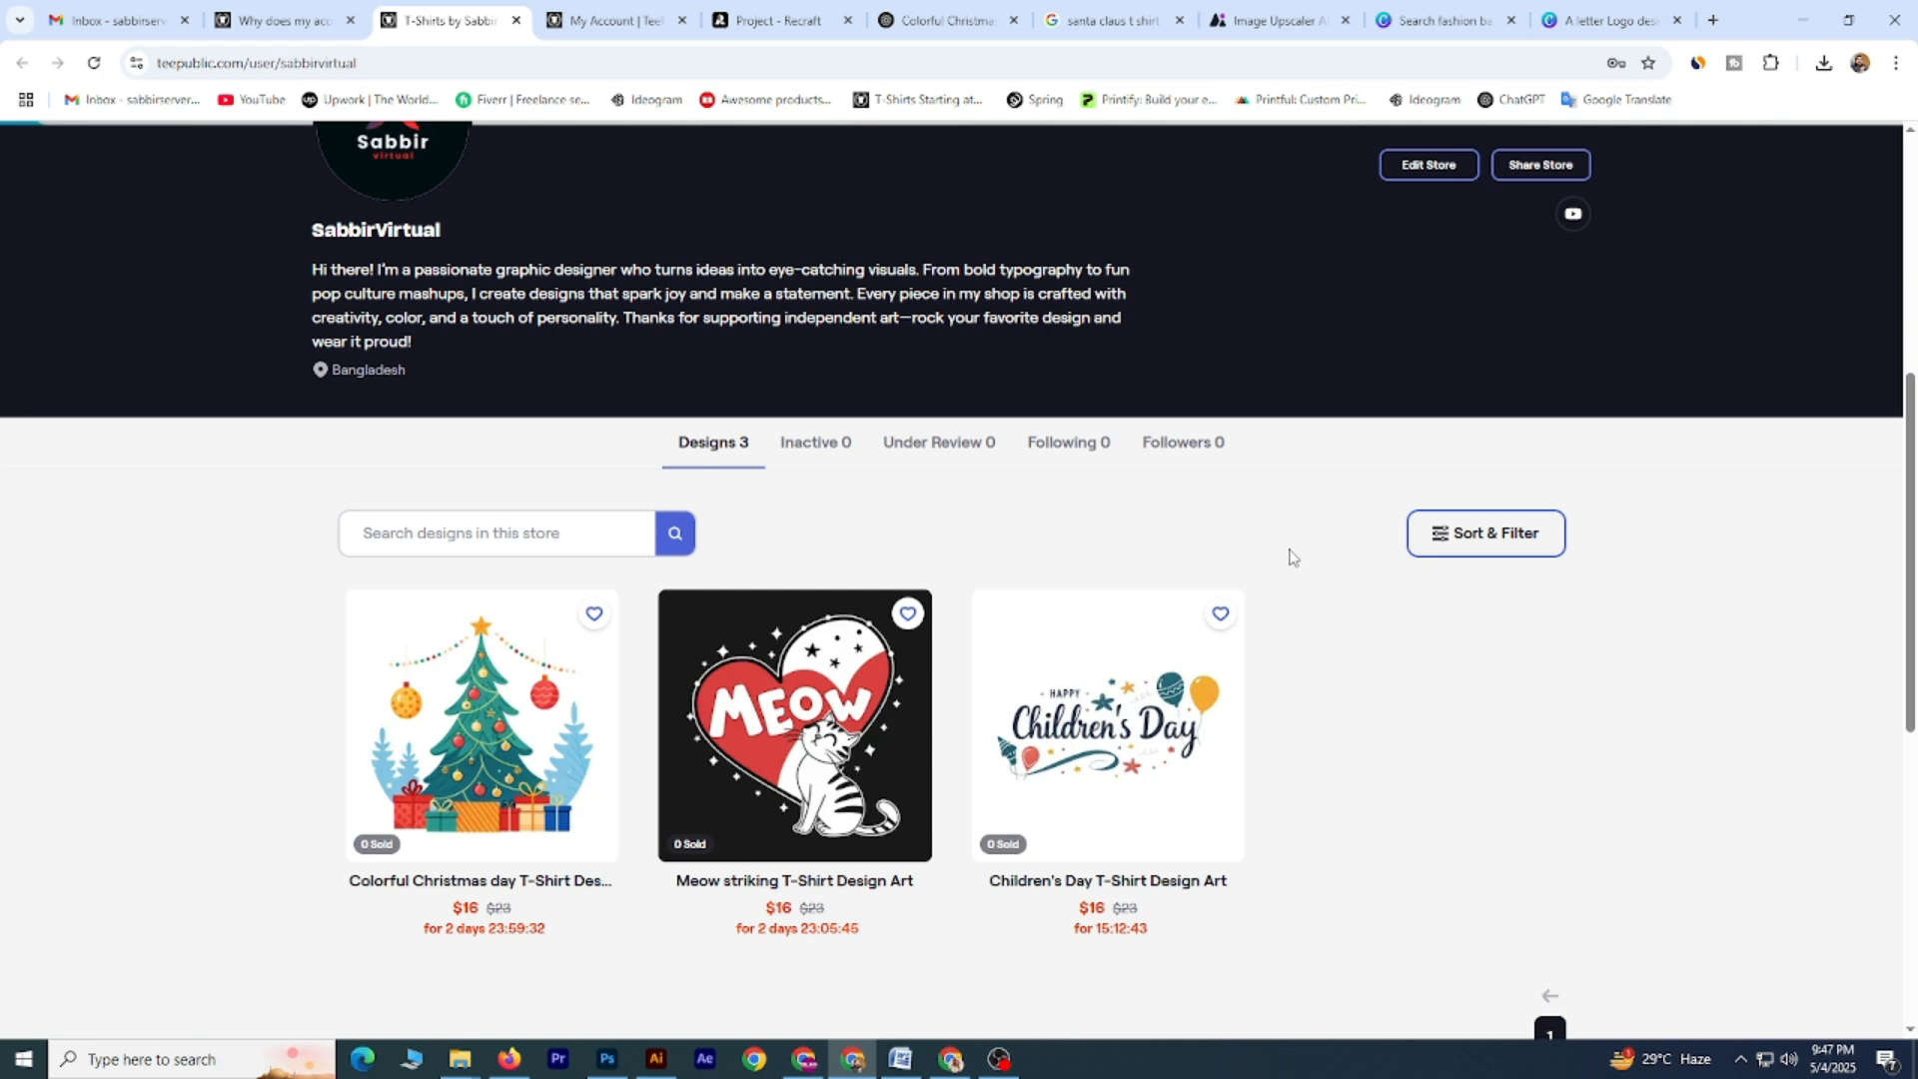
Upload the artwork file Hummingbird (2) from the T-shirt Design 2 folder as a new design.
{"action": "key", "text": "ctrl+Tab"}
{"action": "left_click", "coordinate": [965, 525]}
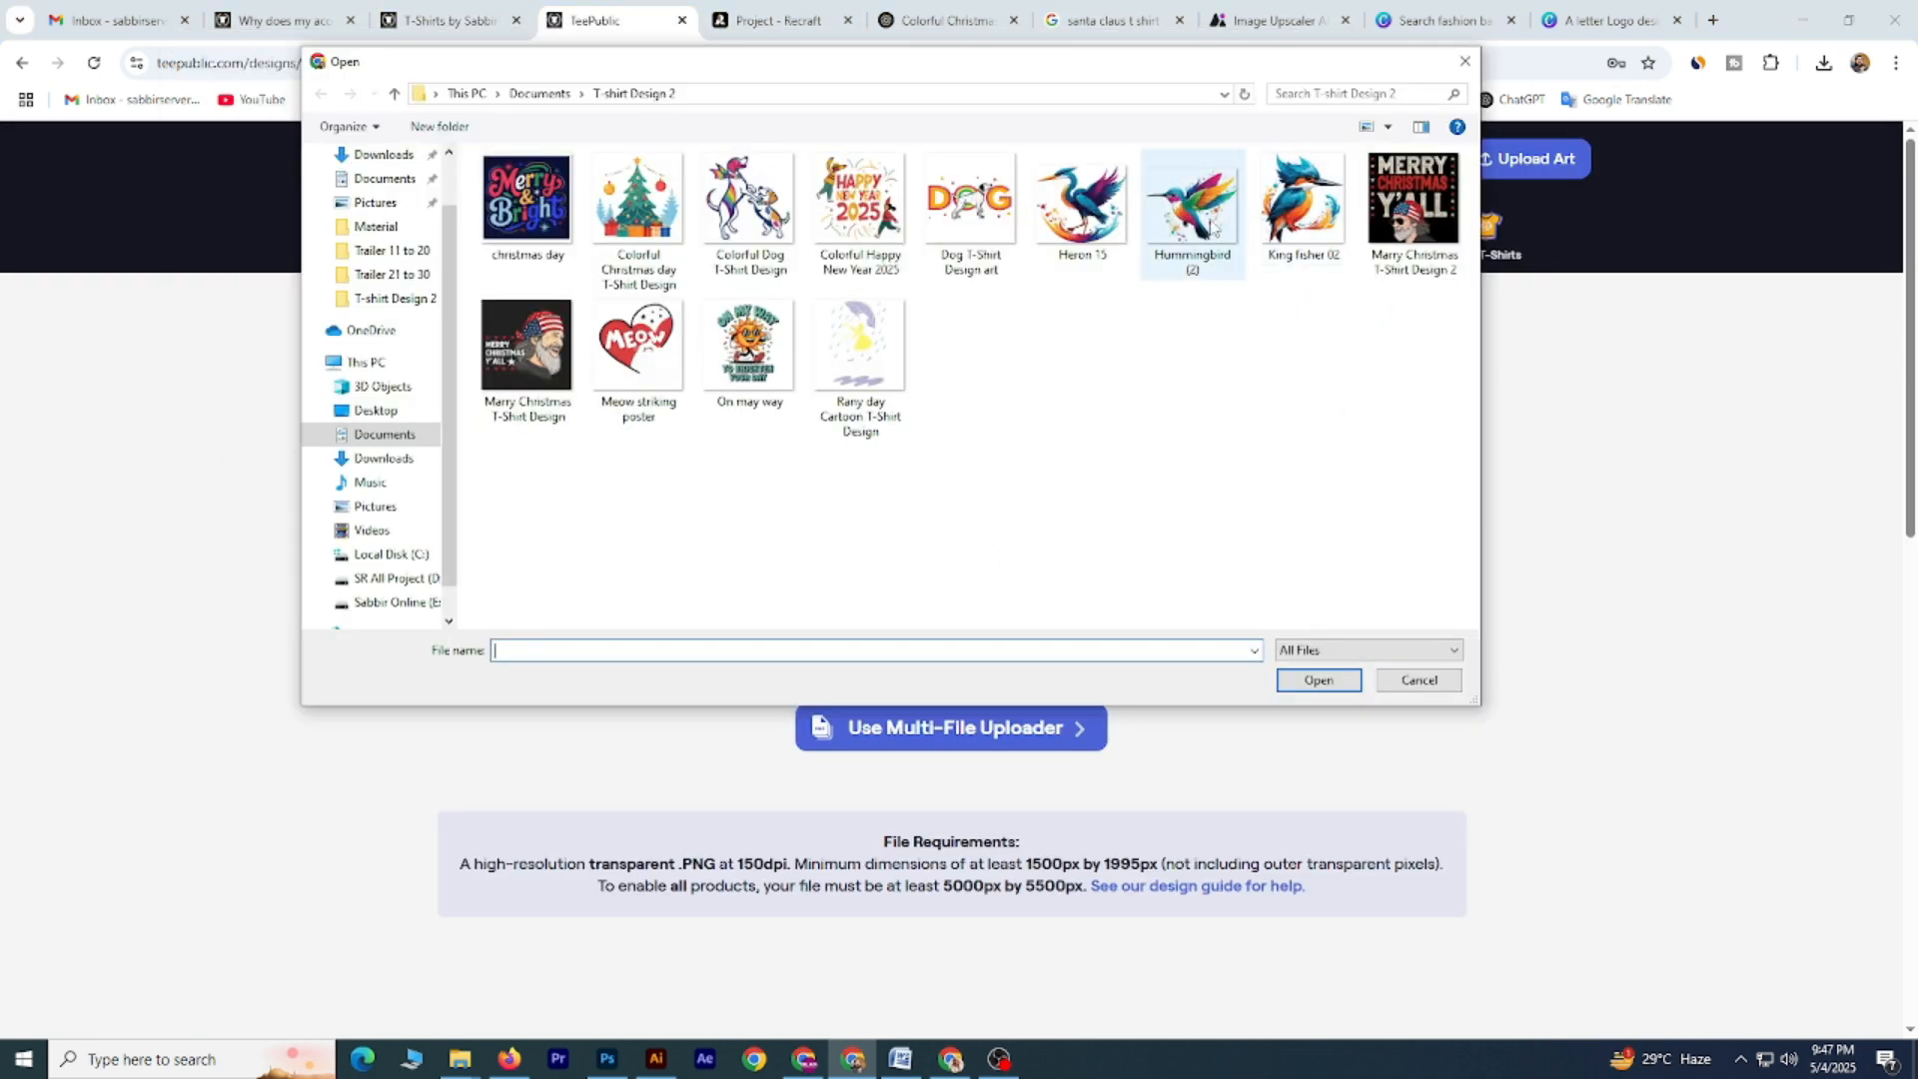
{"action": "double_click", "coordinate": [1209, 230]}
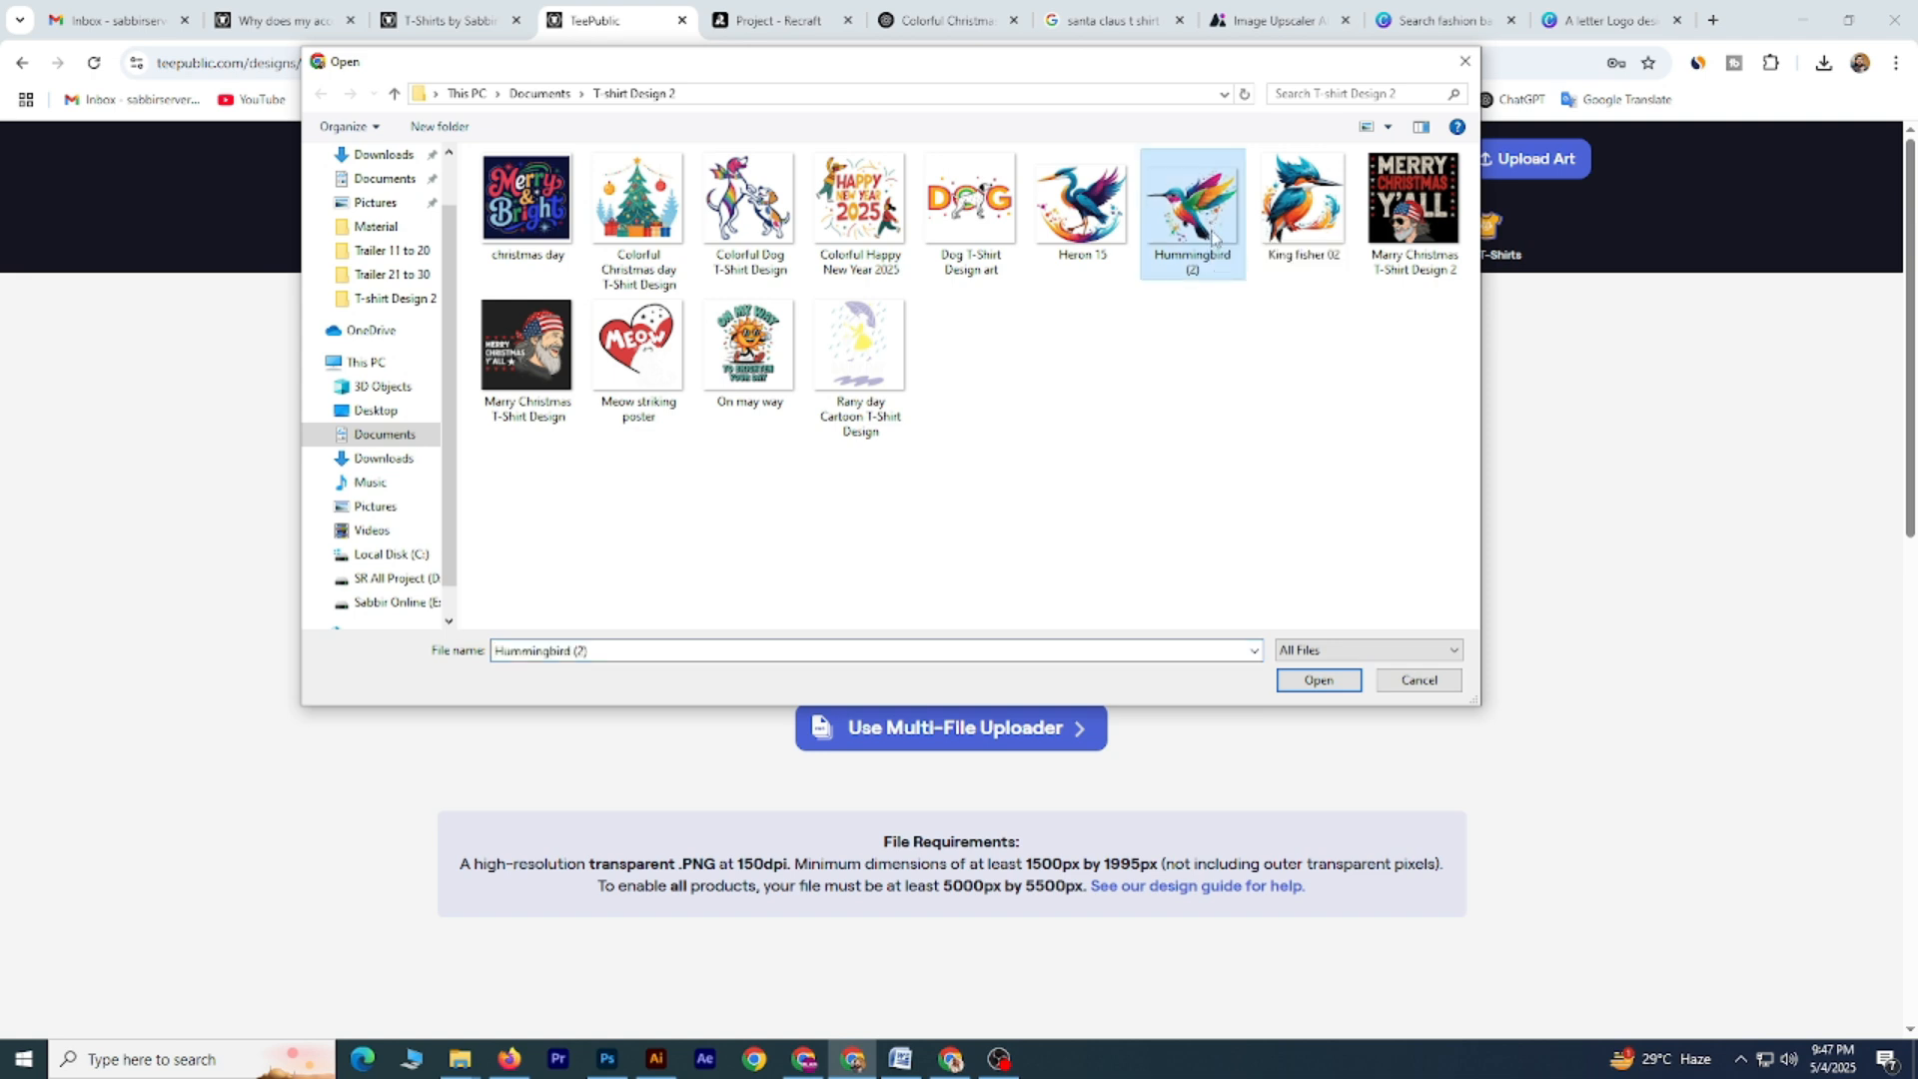
Switch to File Explorer and rename the Hummingbird (2) file as Hummingbird in the T-shirt Design 2 folder.
{"action": "left_click", "coordinate": [460, 1059]}
{"action": "left_click", "coordinate": [1135, 435]}
{"action": "left_click", "coordinate": [1135, 435]}
{"action": "left_click", "coordinate": [1173, 417]}
{"action": "key", "text": "BackSpace"}
{"action": "key", "text": "BackSpace"}
{"action": "key", "text": "BackSpace"}
{"action": "key", "text": "BackSpace"}
{"action": "double_click", "coordinate": [1129, 418]}
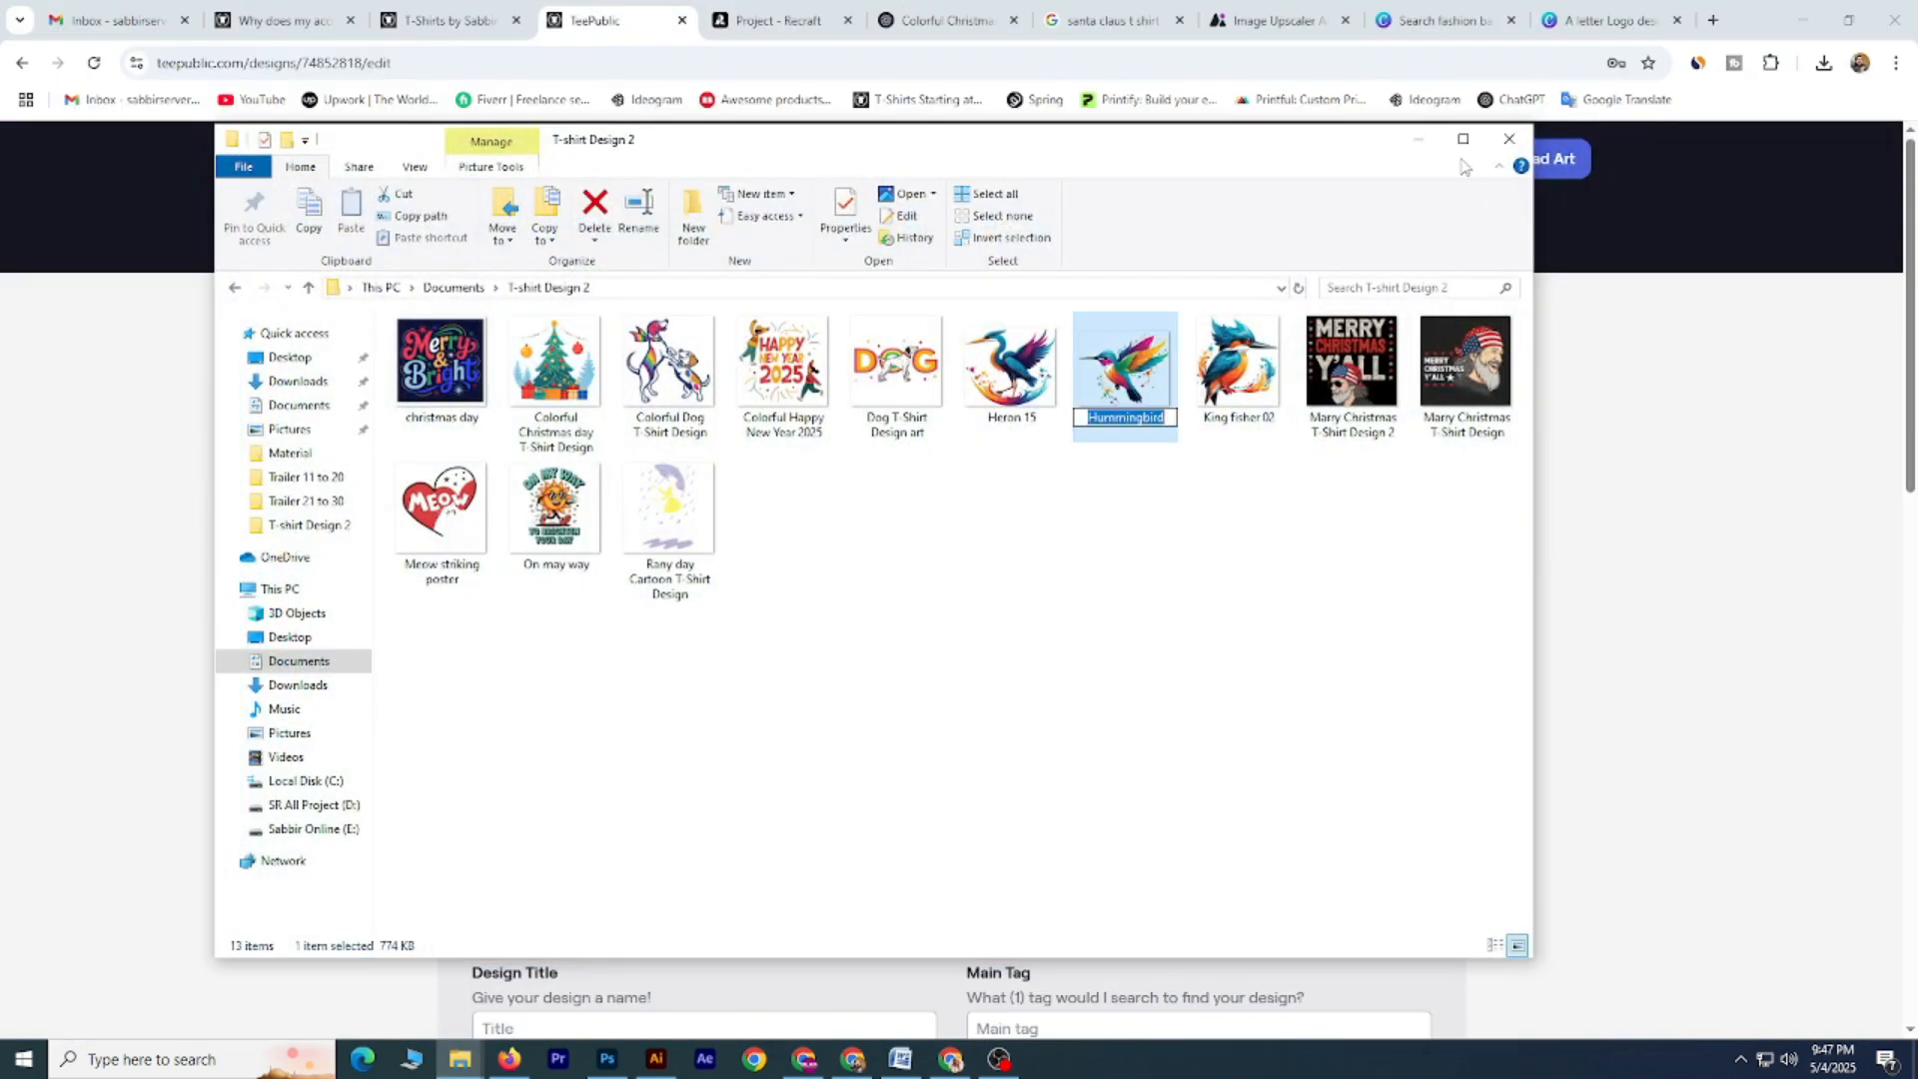
{"action": "left_click", "coordinate": [1418, 139]}
Enter "Colorful Hummingbird T-Shirt Design" as the design title and copy the title text.
{"action": "scroll", "coordinate": [977, 552], "scroll_direction": "down", "scroll_amount": 2}
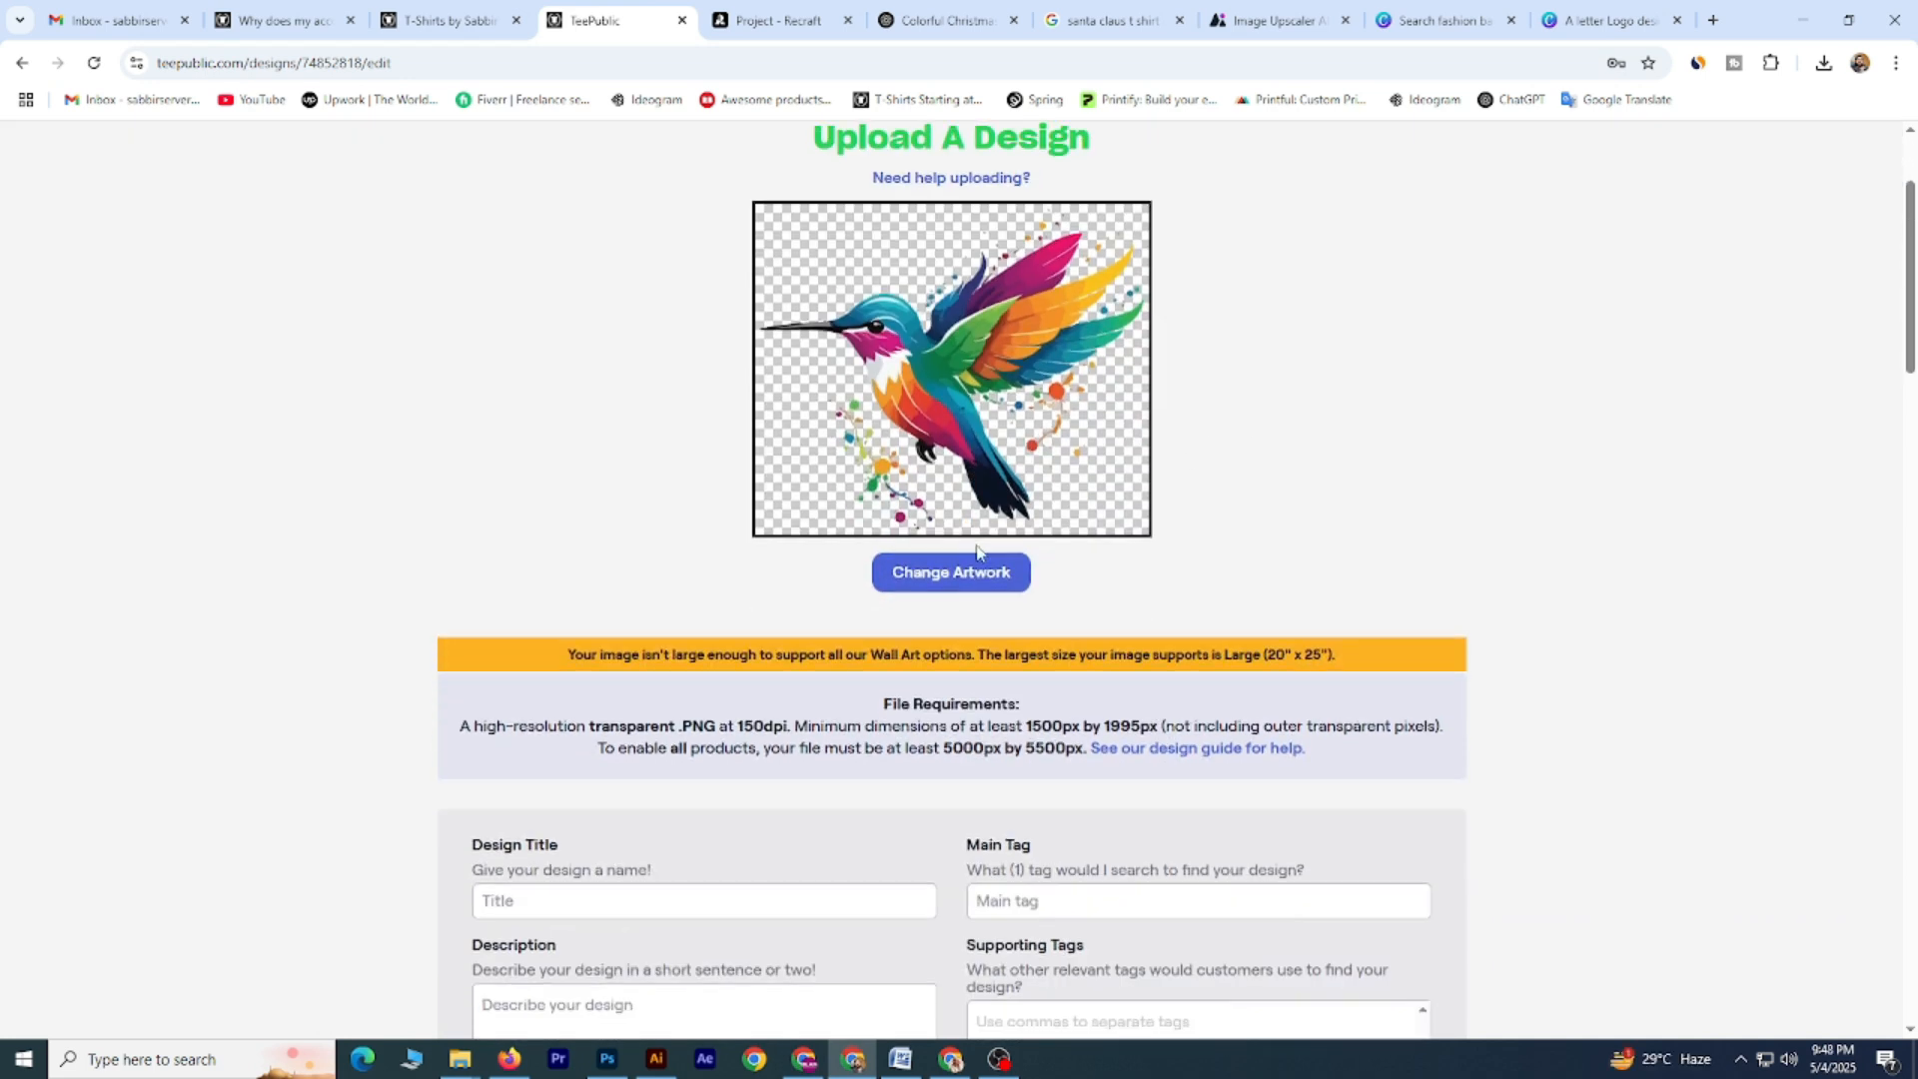
{"action": "scroll", "coordinate": [999, 480], "scroll_direction": "down", "scroll_amount": 2}
{"action": "left_click", "coordinate": [797, 708]}
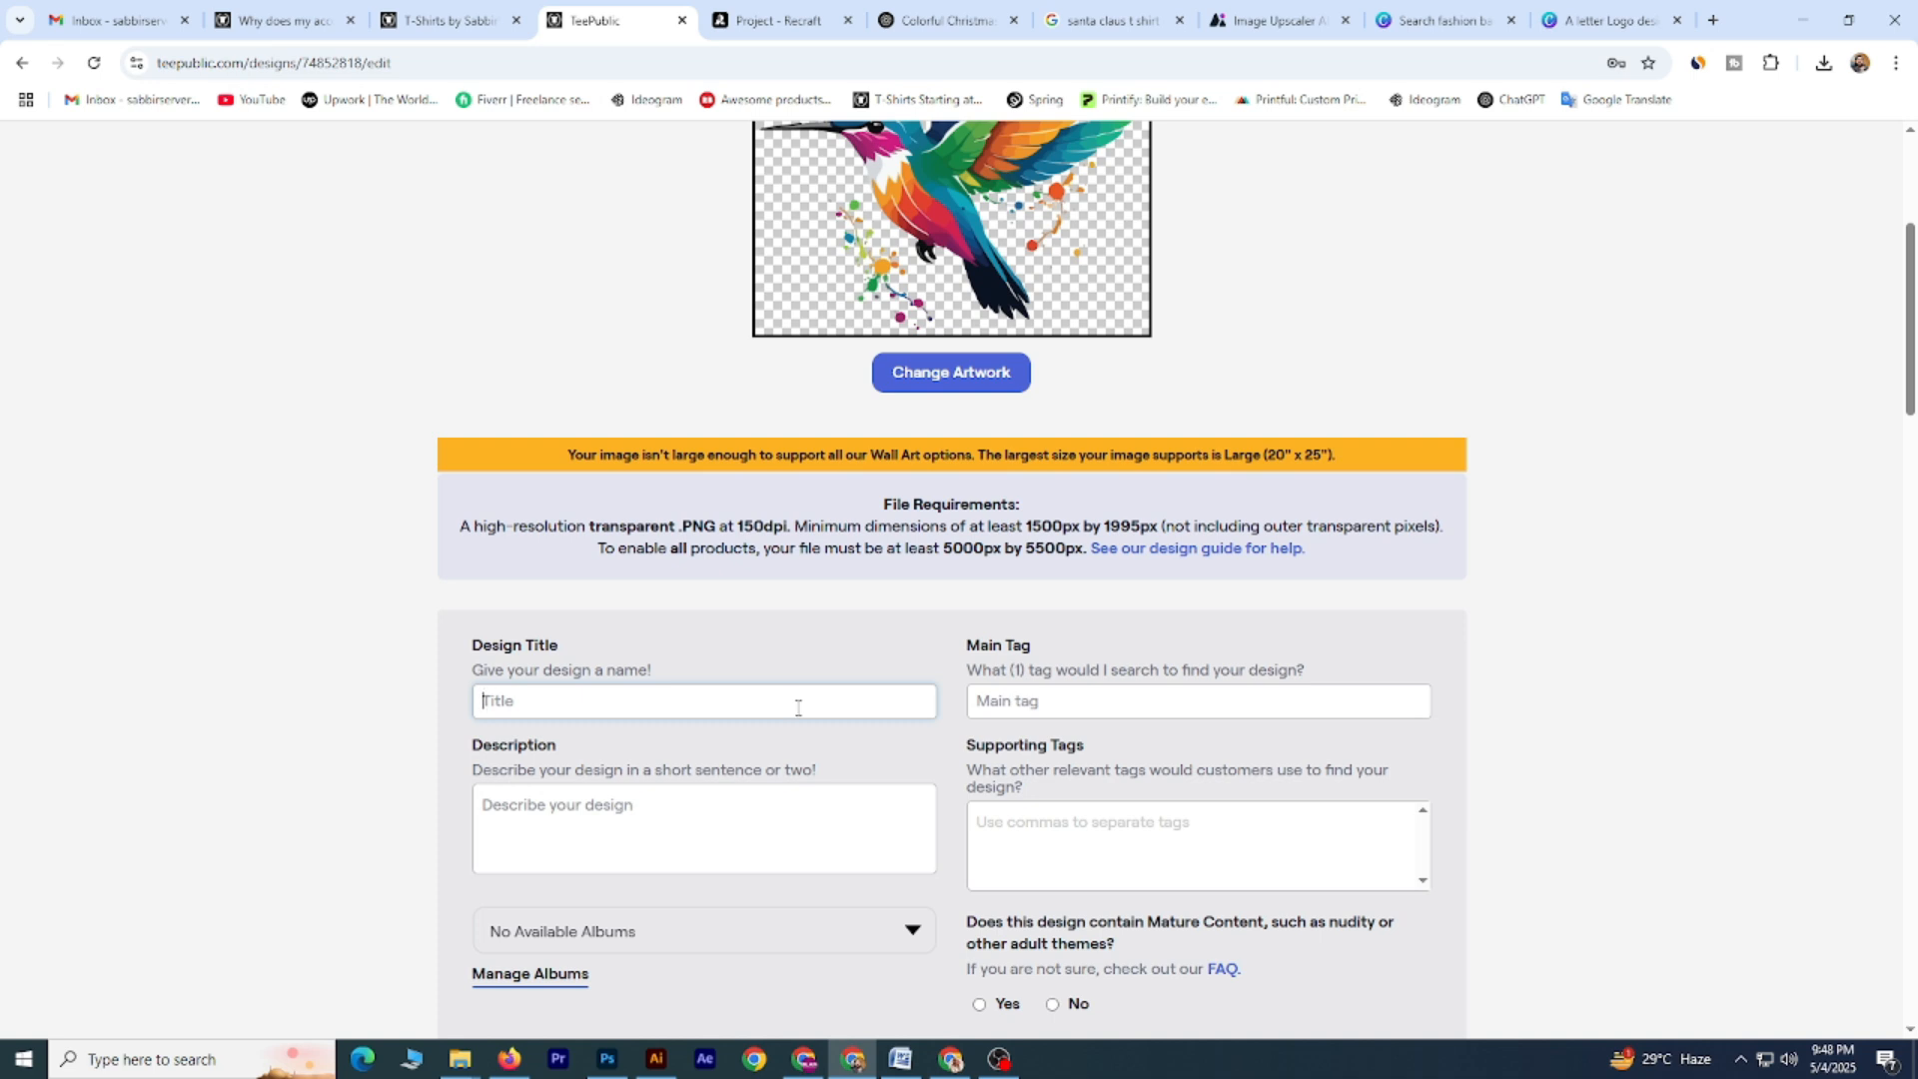
{"action": "type", "text": "Colorful Hummingbird"}
{"action": "type", "text": "T-Shir"}
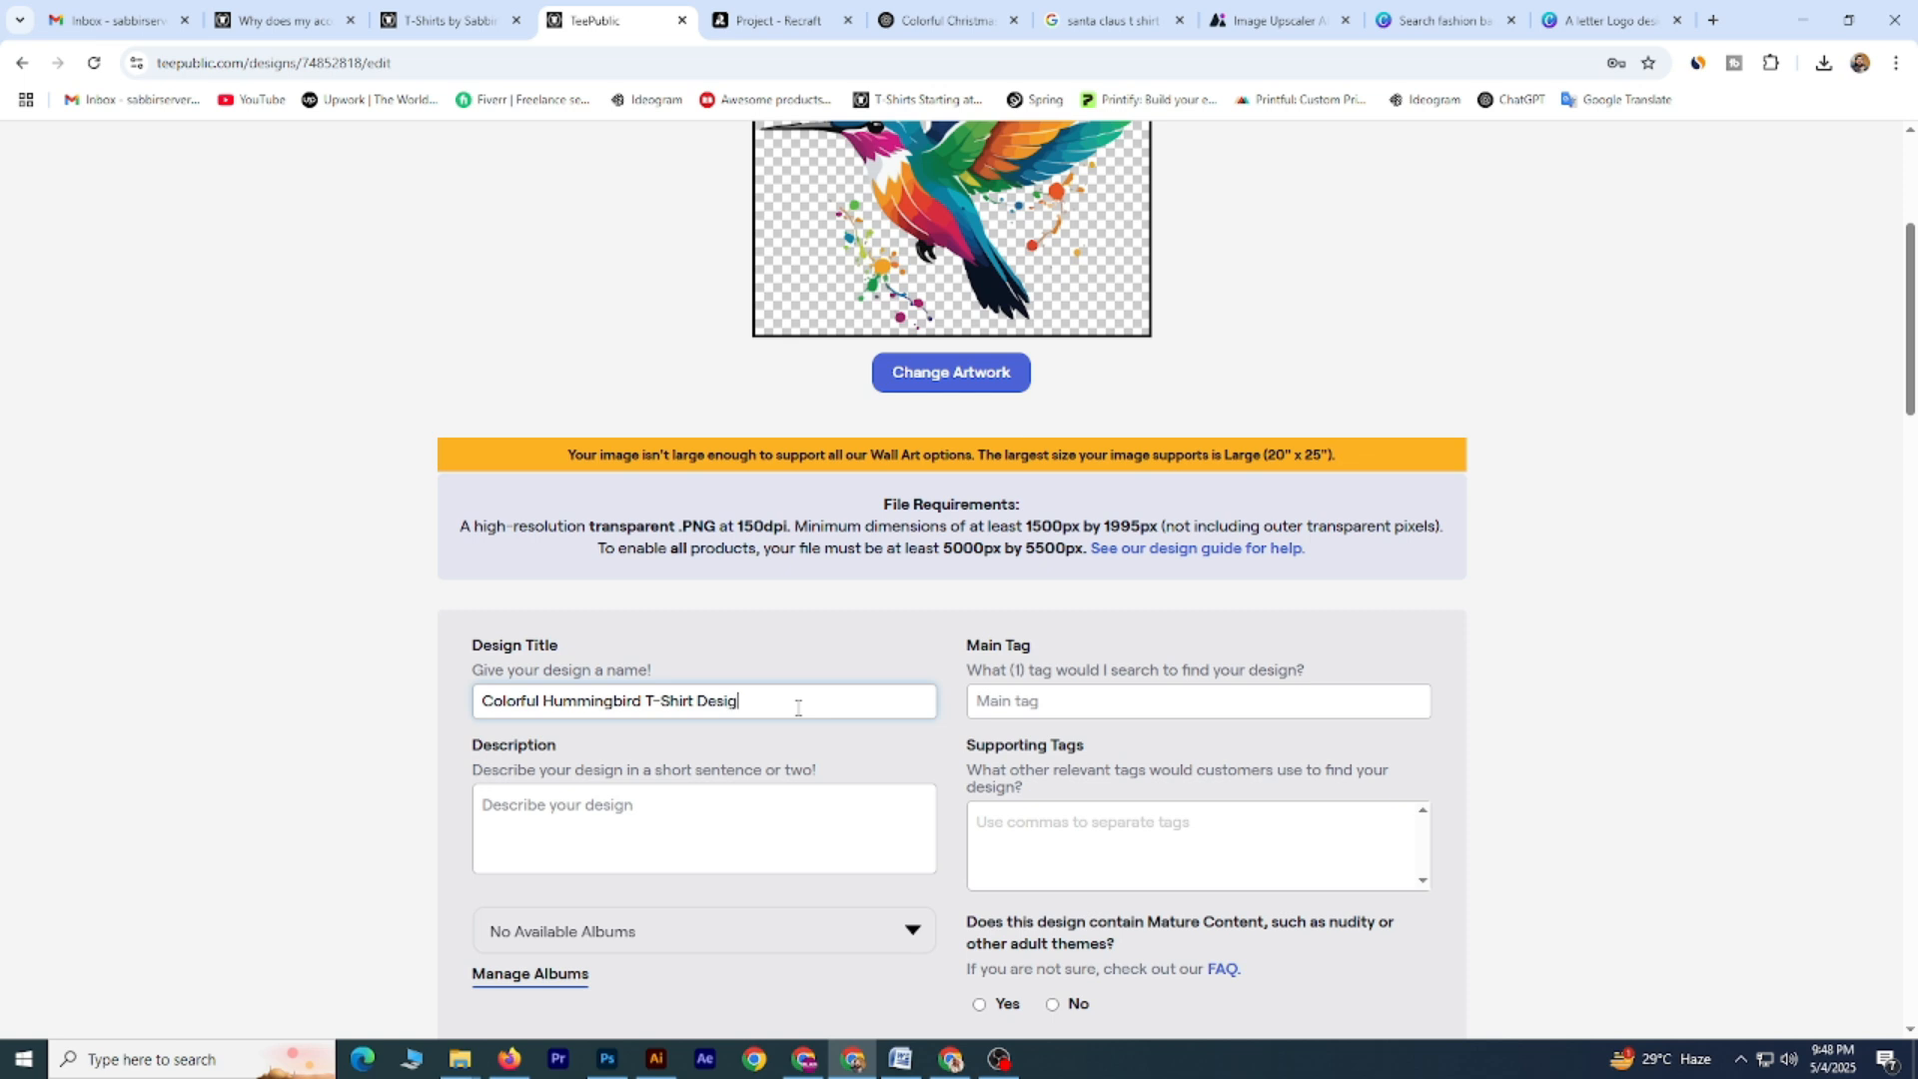
{"action": "left_click_drag", "start_coordinate": [754, 700], "coordinate": [436, 706]}
{"action": "key", "text": "ctrl+c"}
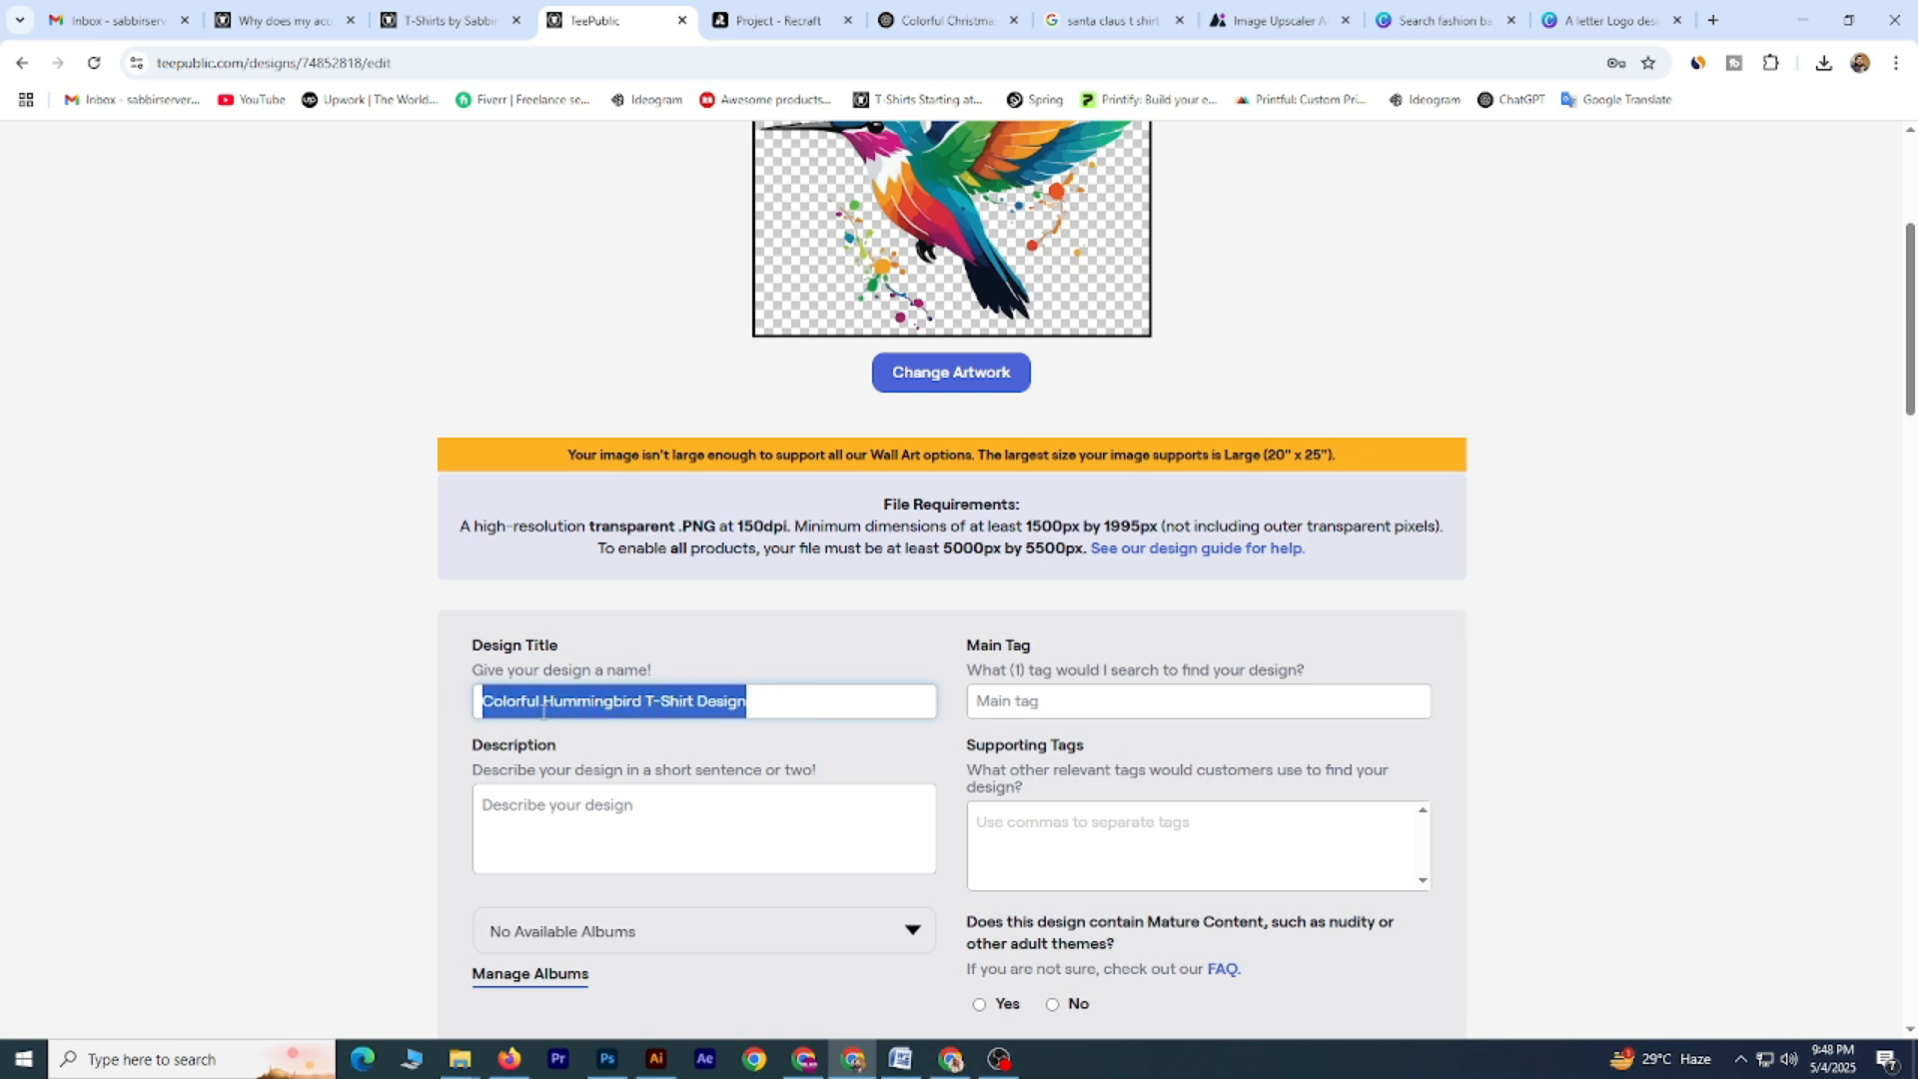
{"action": "left_click", "coordinate": [639, 711]}
Set the main tag to the suggested term "t shirtdesign".
{"action": "left_click", "coordinate": [1062, 704]}
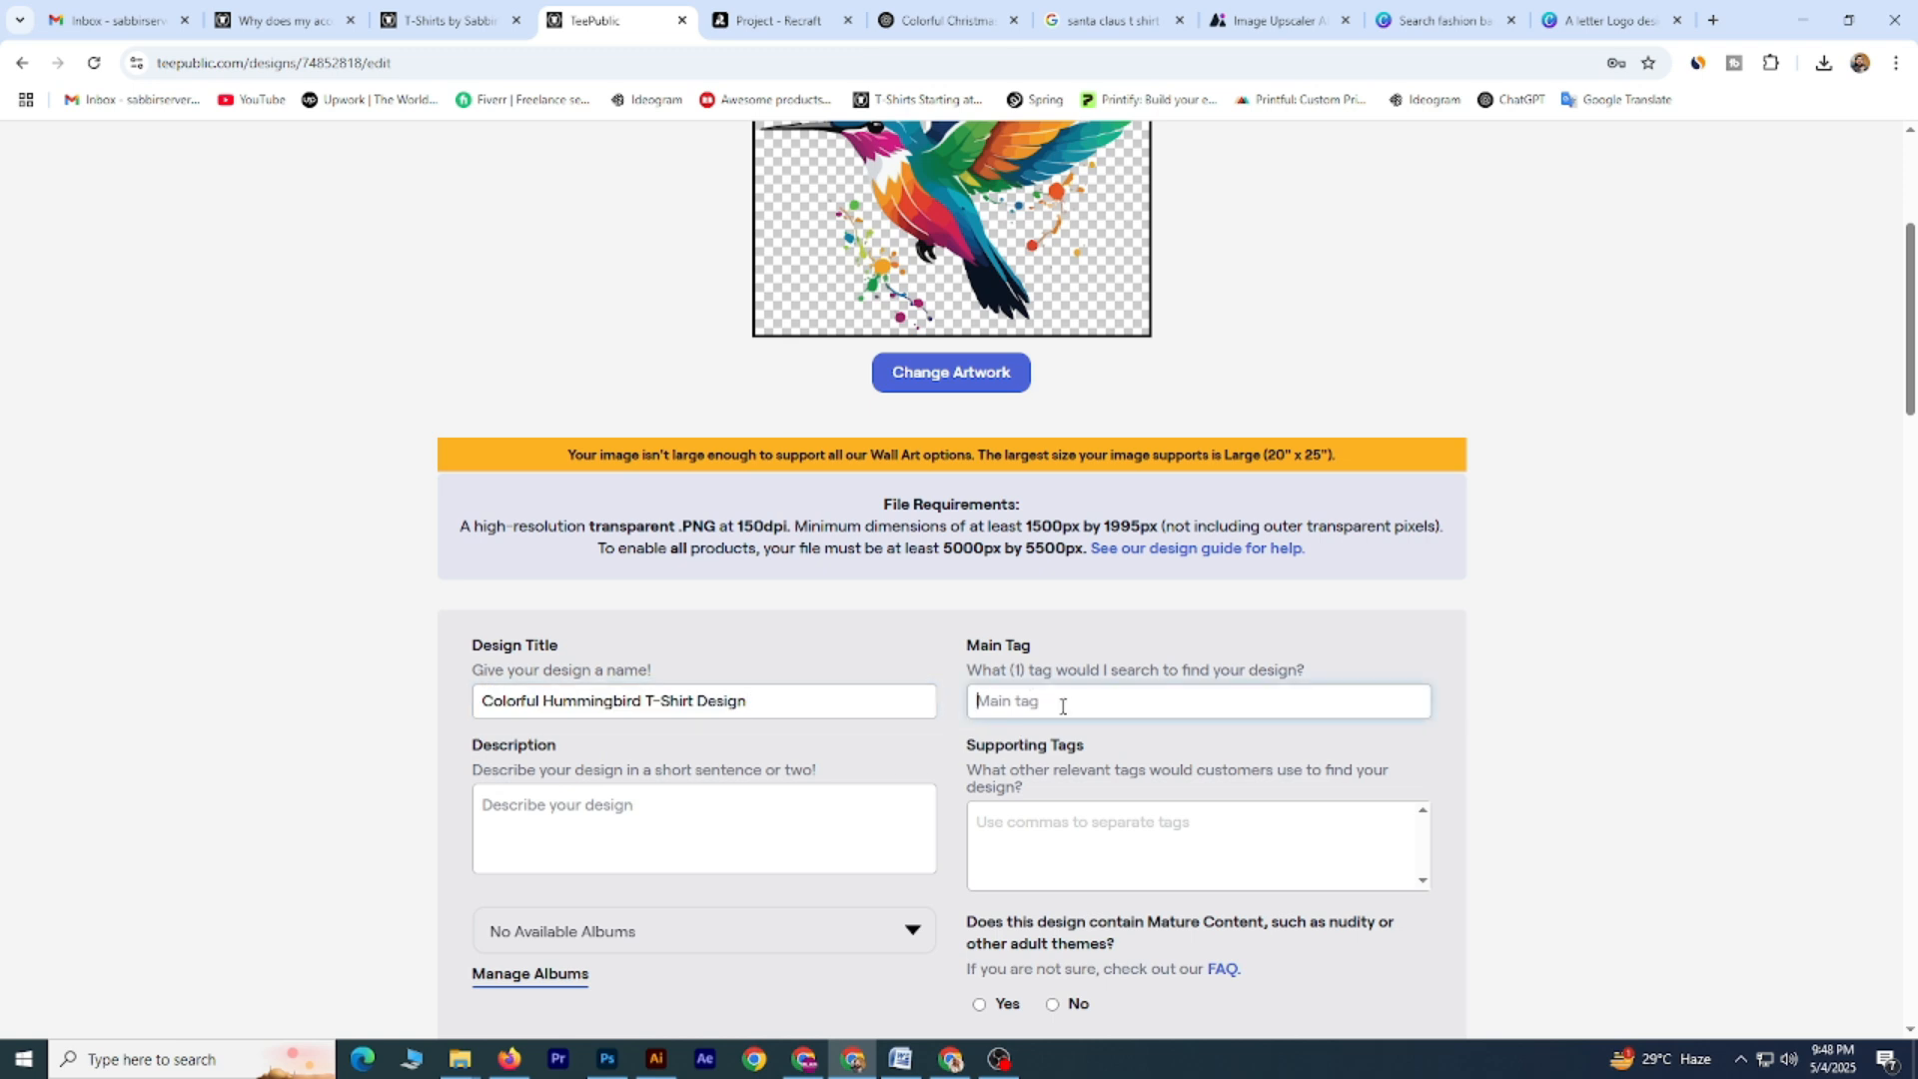
{"action": "type", "text": "T-shirt"}
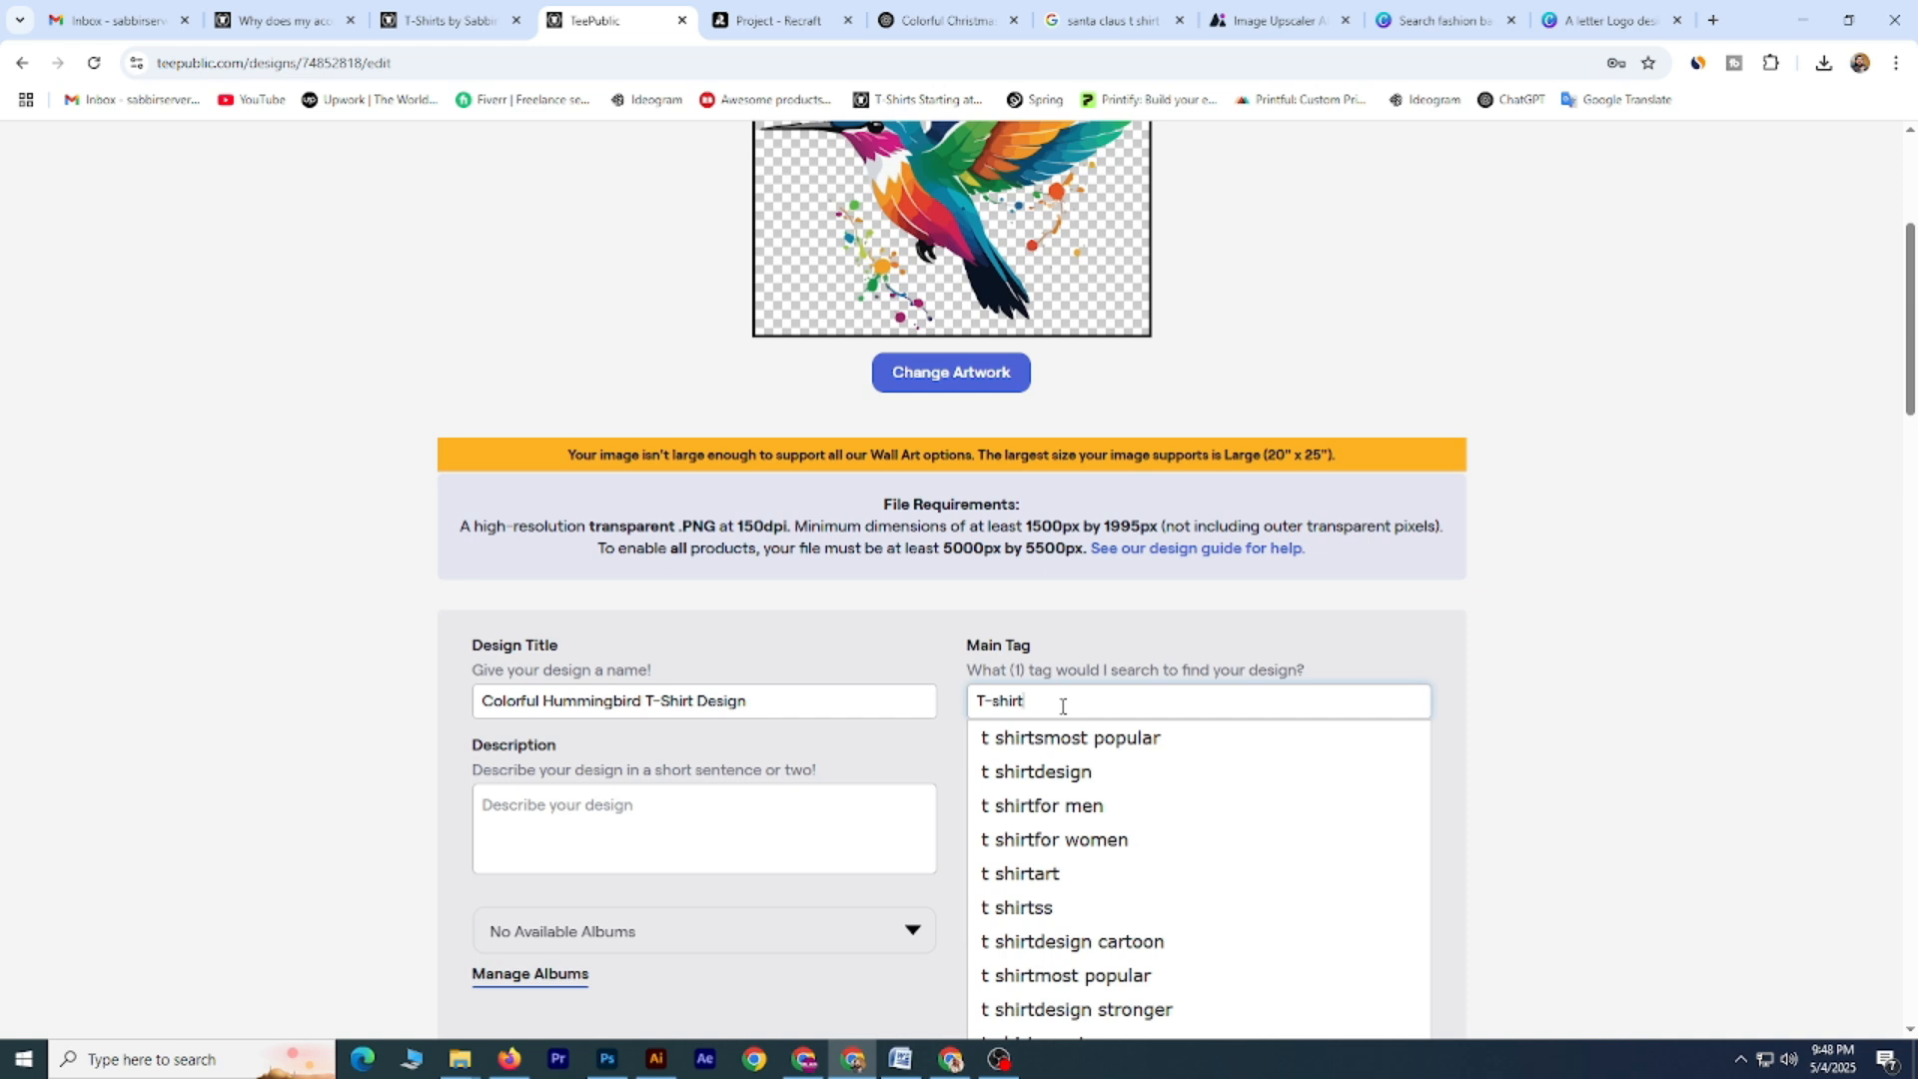
{"action": "left_click", "coordinate": [1079, 778]}
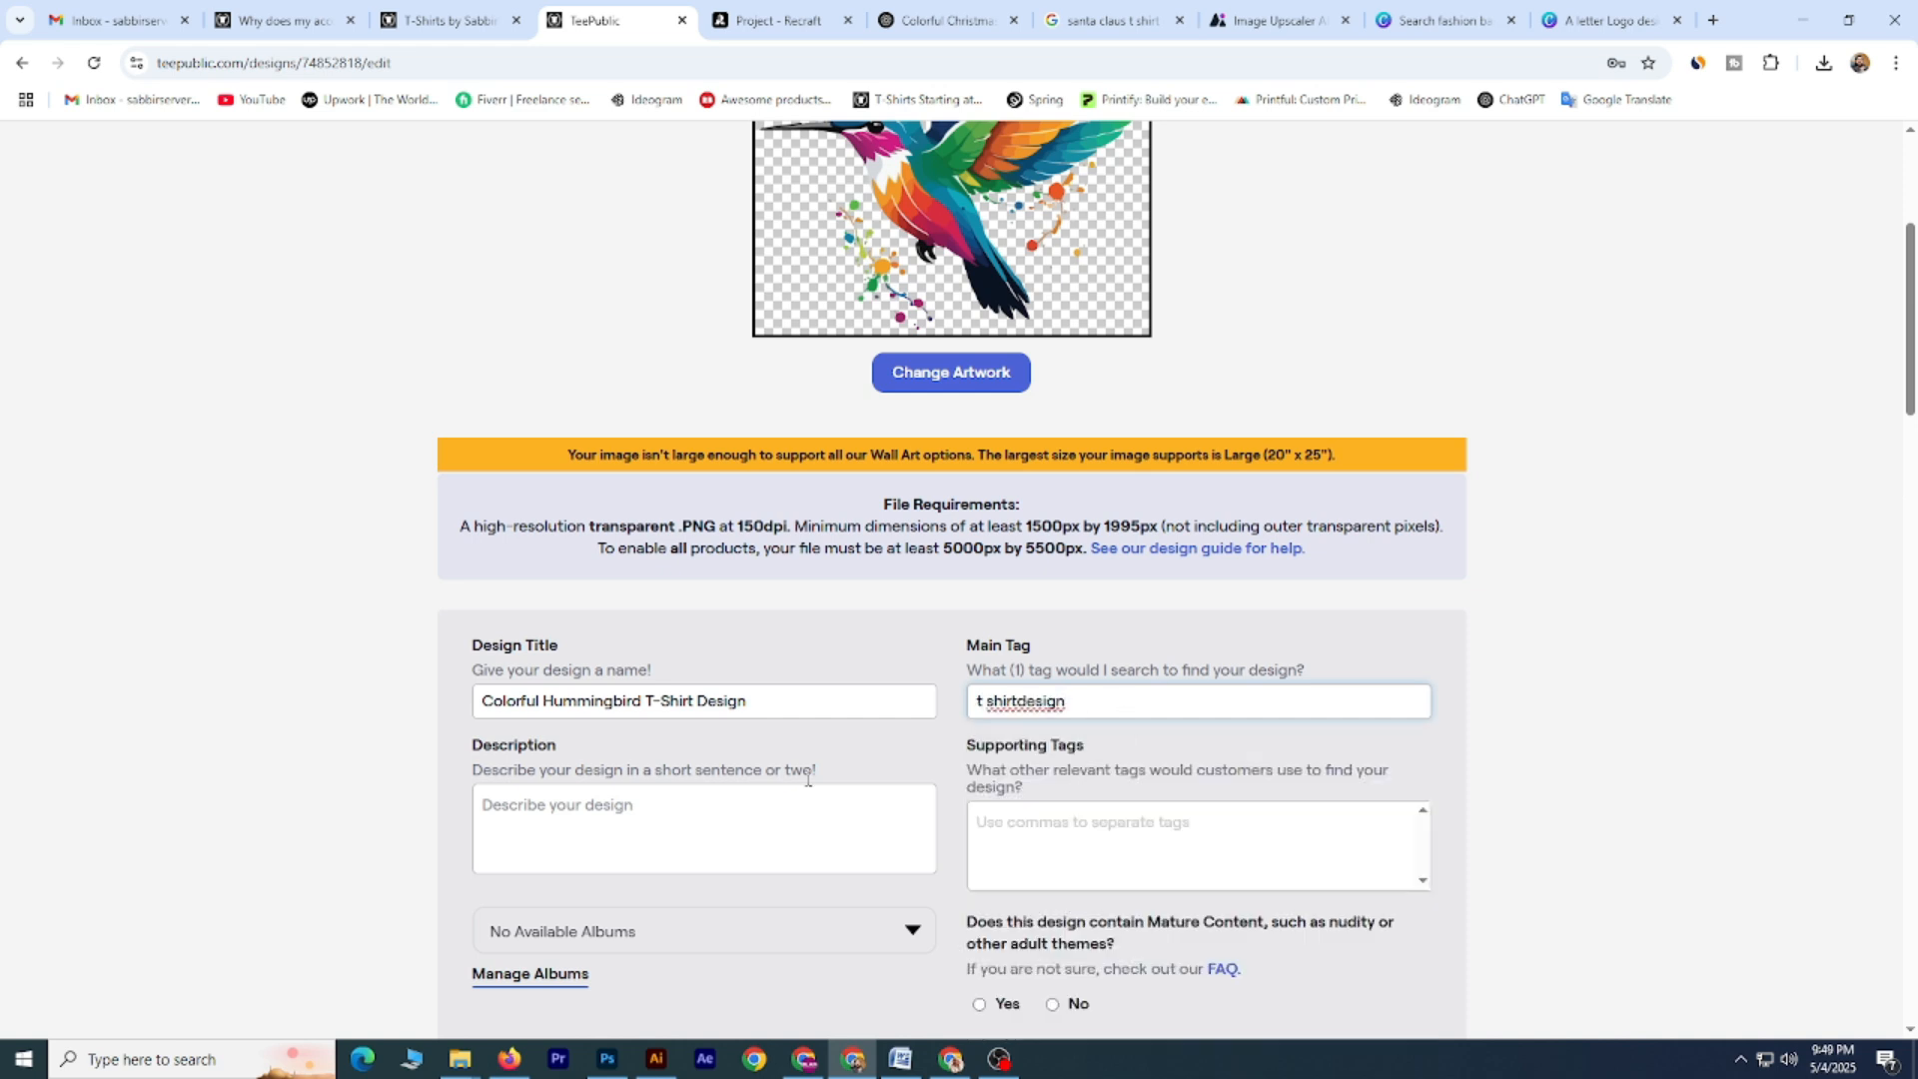
In a new ChatGPT chat, submit the prompt "Create a description this title "Colorful Hummingbird T-Shirt Design" For TeePublic POD marketplace".
{"action": "left_click", "coordinate": [780, 809]}
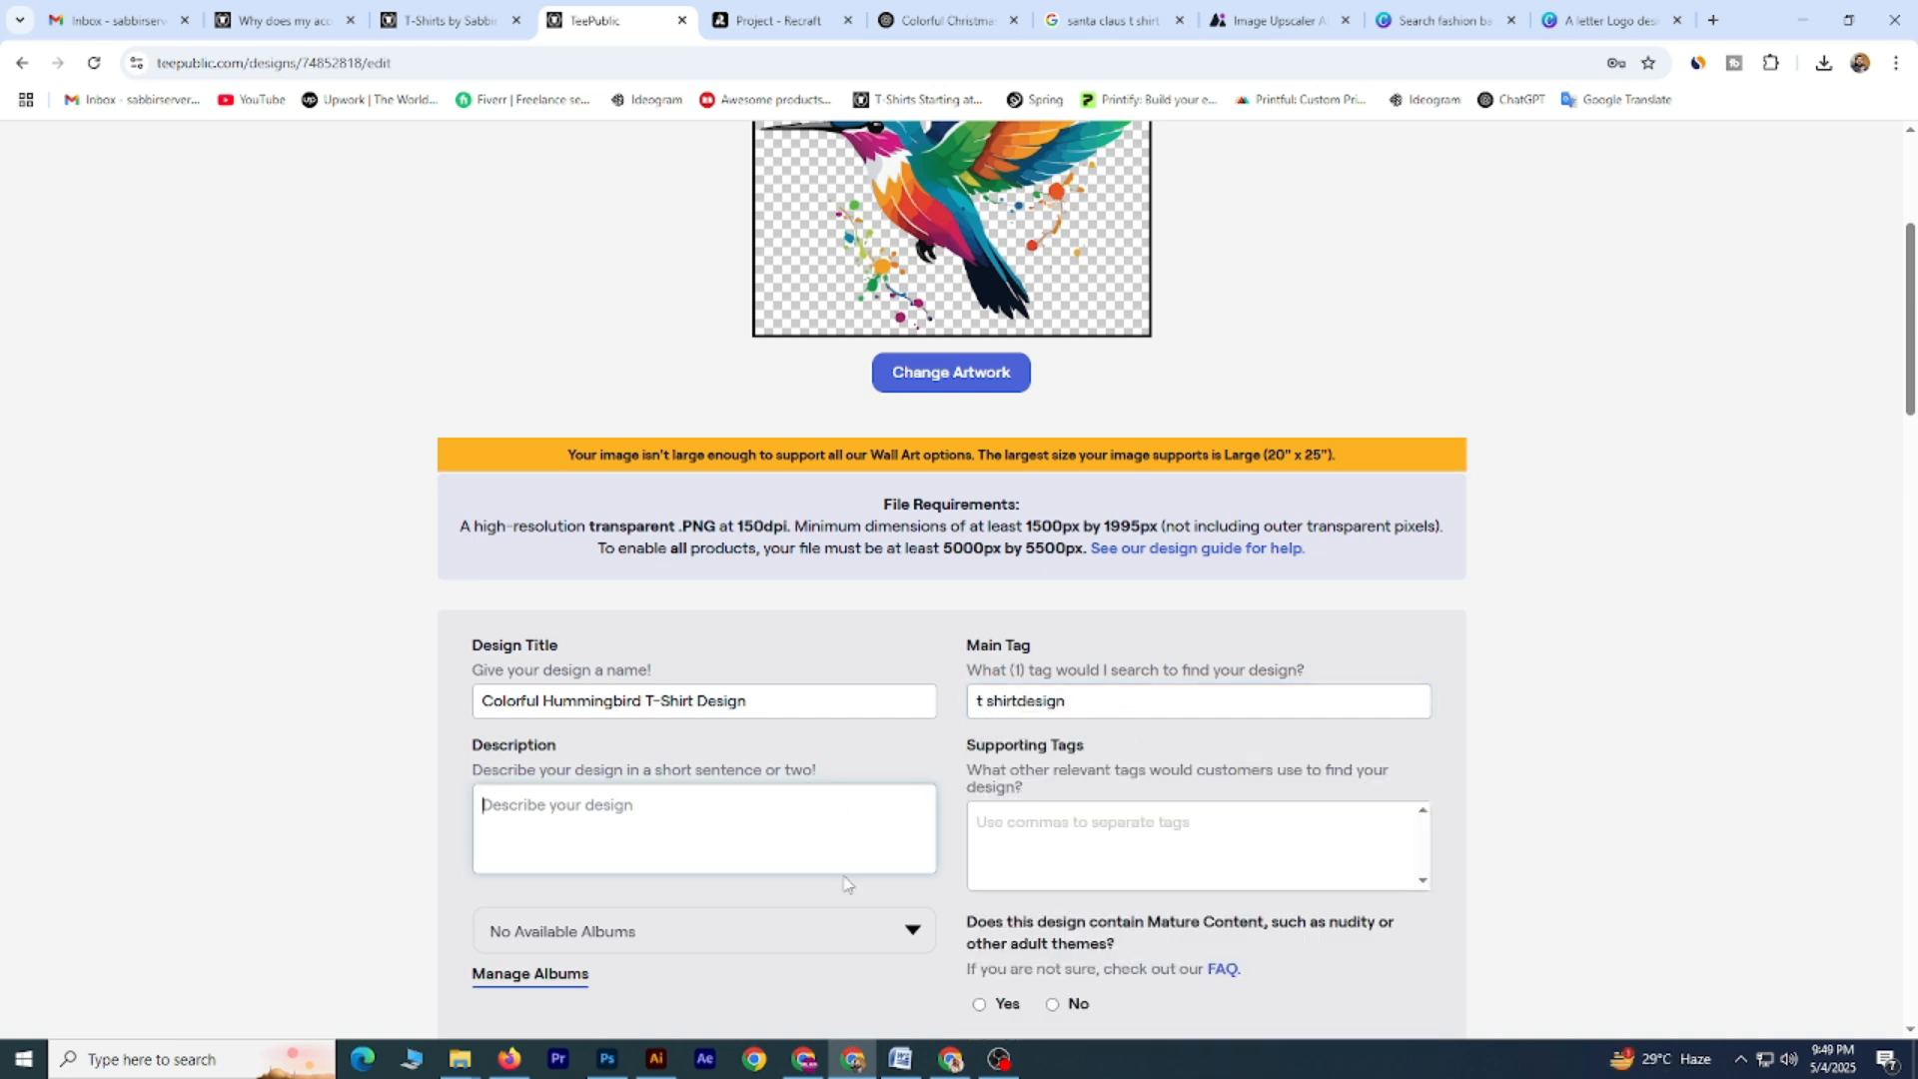
{"action": "left_click_drag", "start_coordinate": [961, 660], "coordinate": [1075, 662]}
{"action": "left_click", "coordinate": [1075, 661]}
{"action": "left_click", "coordinate": [945, 12]}
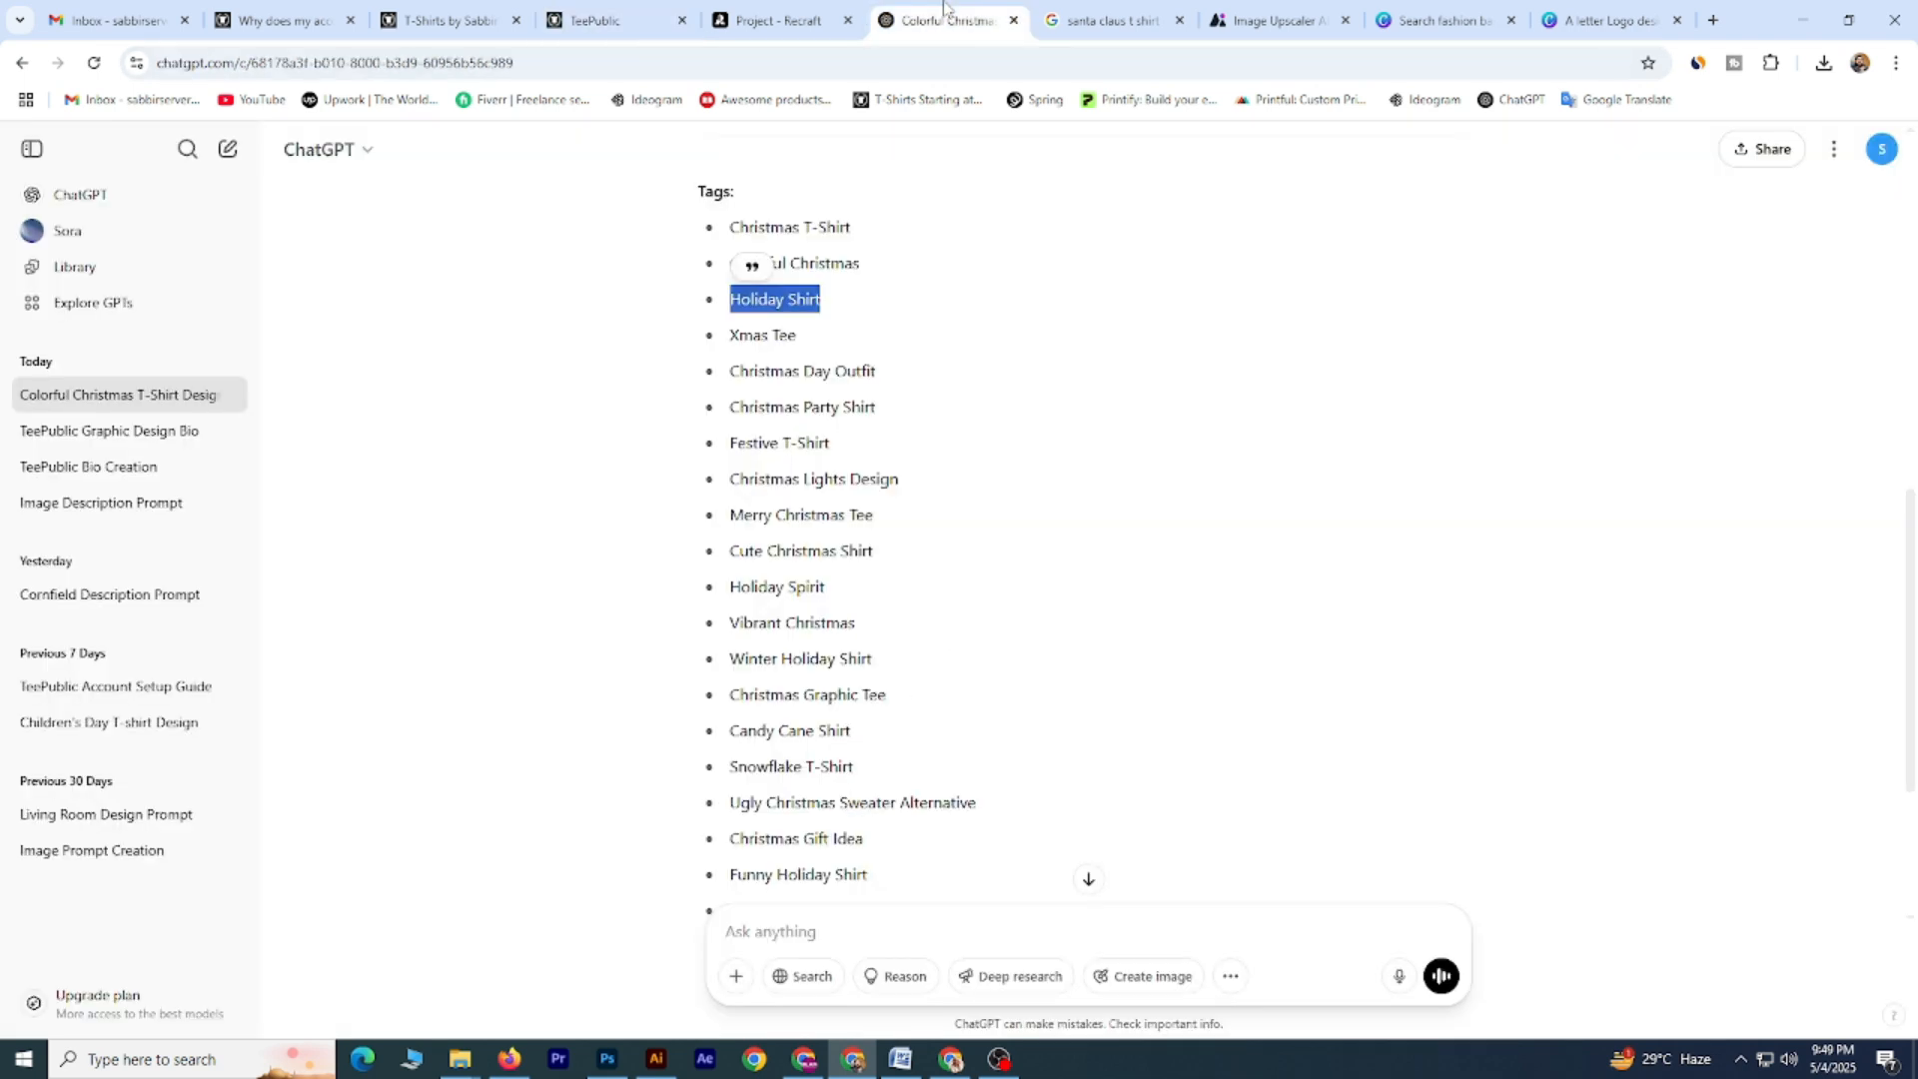
{"action": "left_click", "coordinate": [100, 194]}
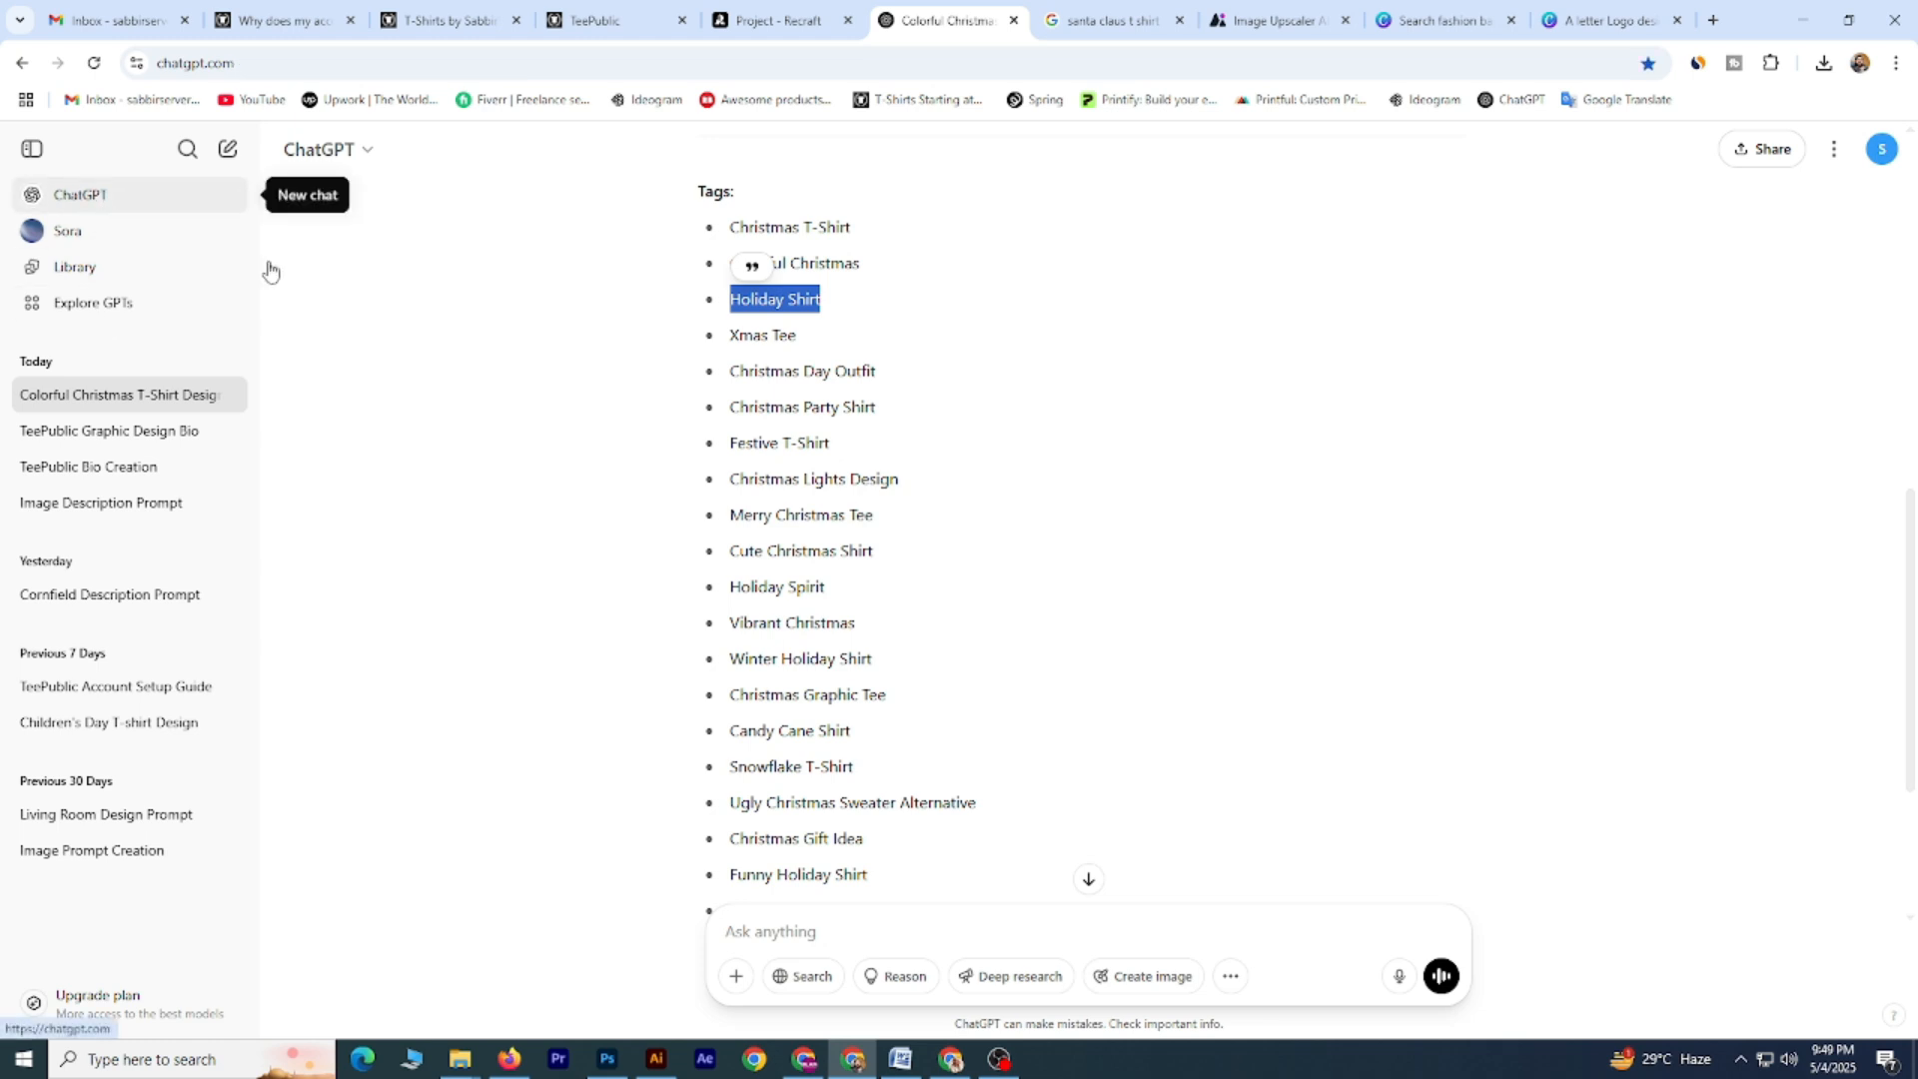
{"action": "type", "text": "Creat"}
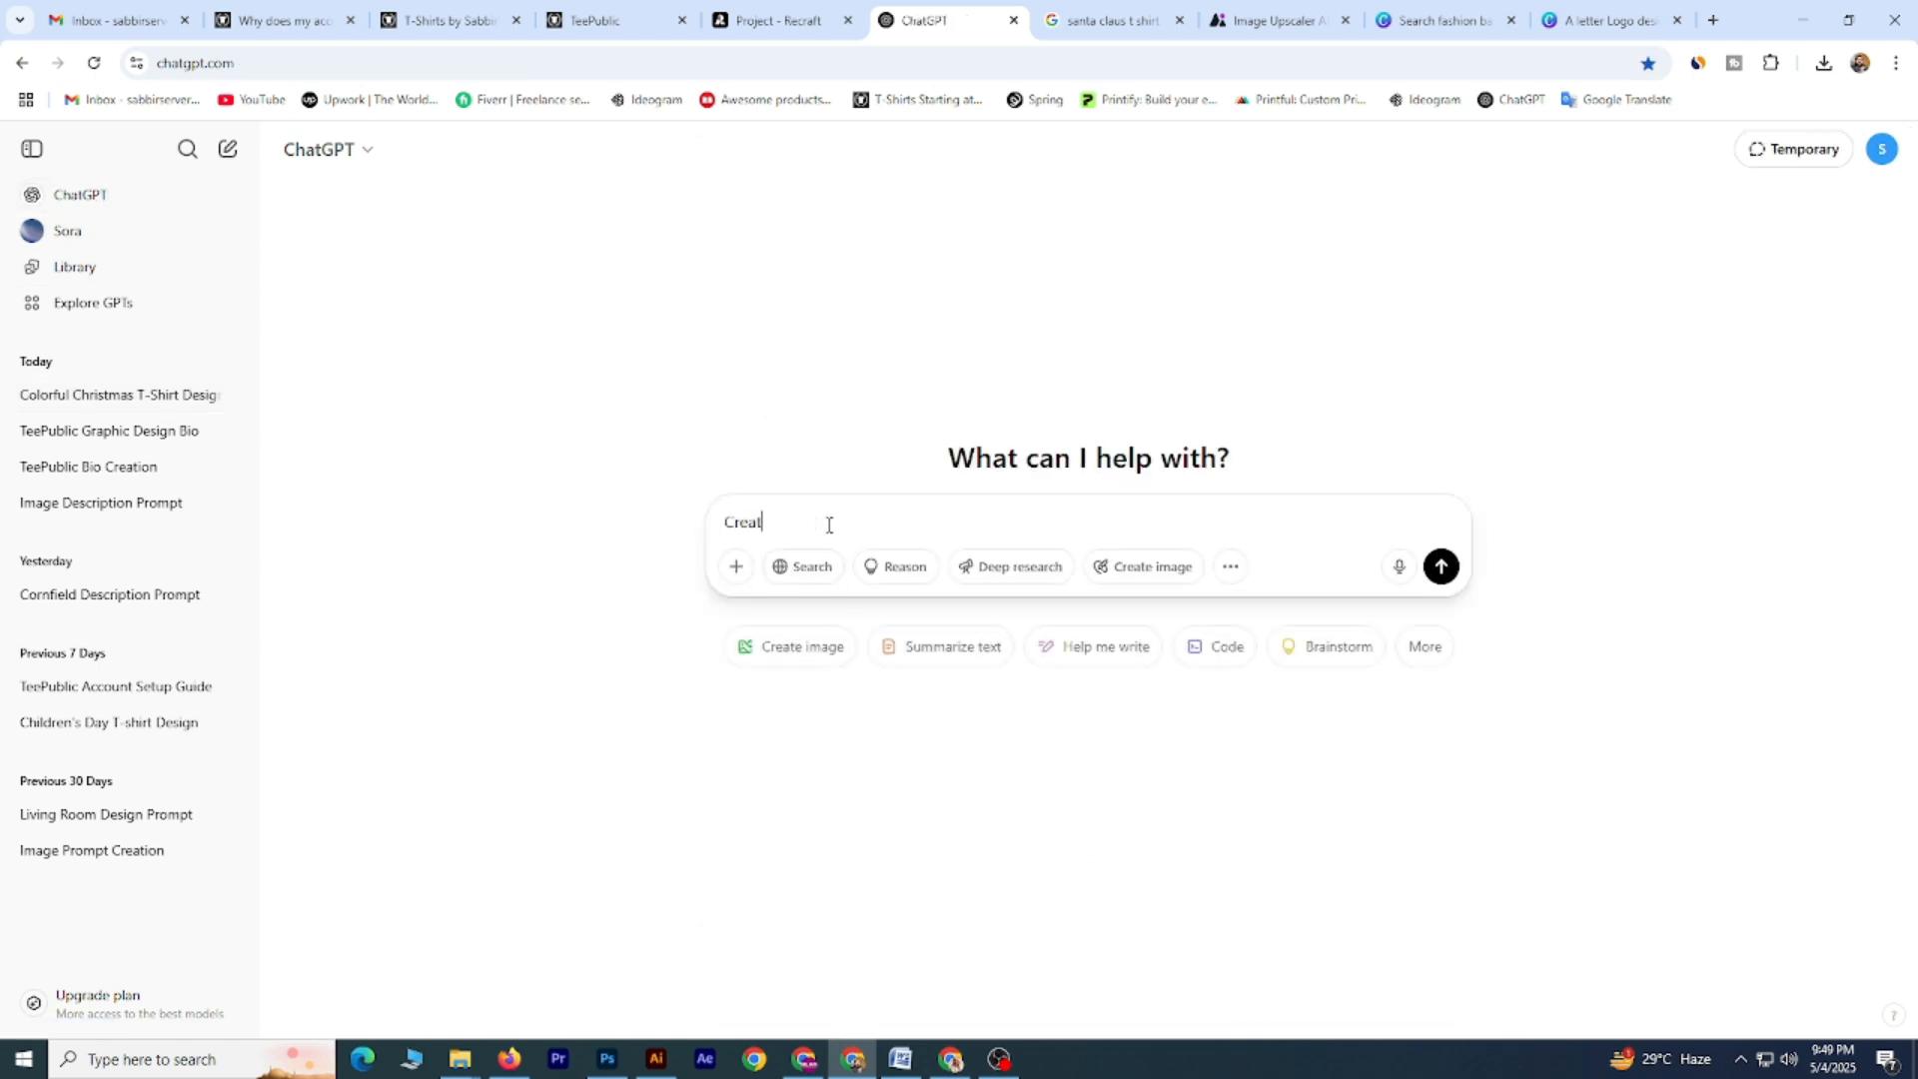
{"action": "type", "text": "e a des"}
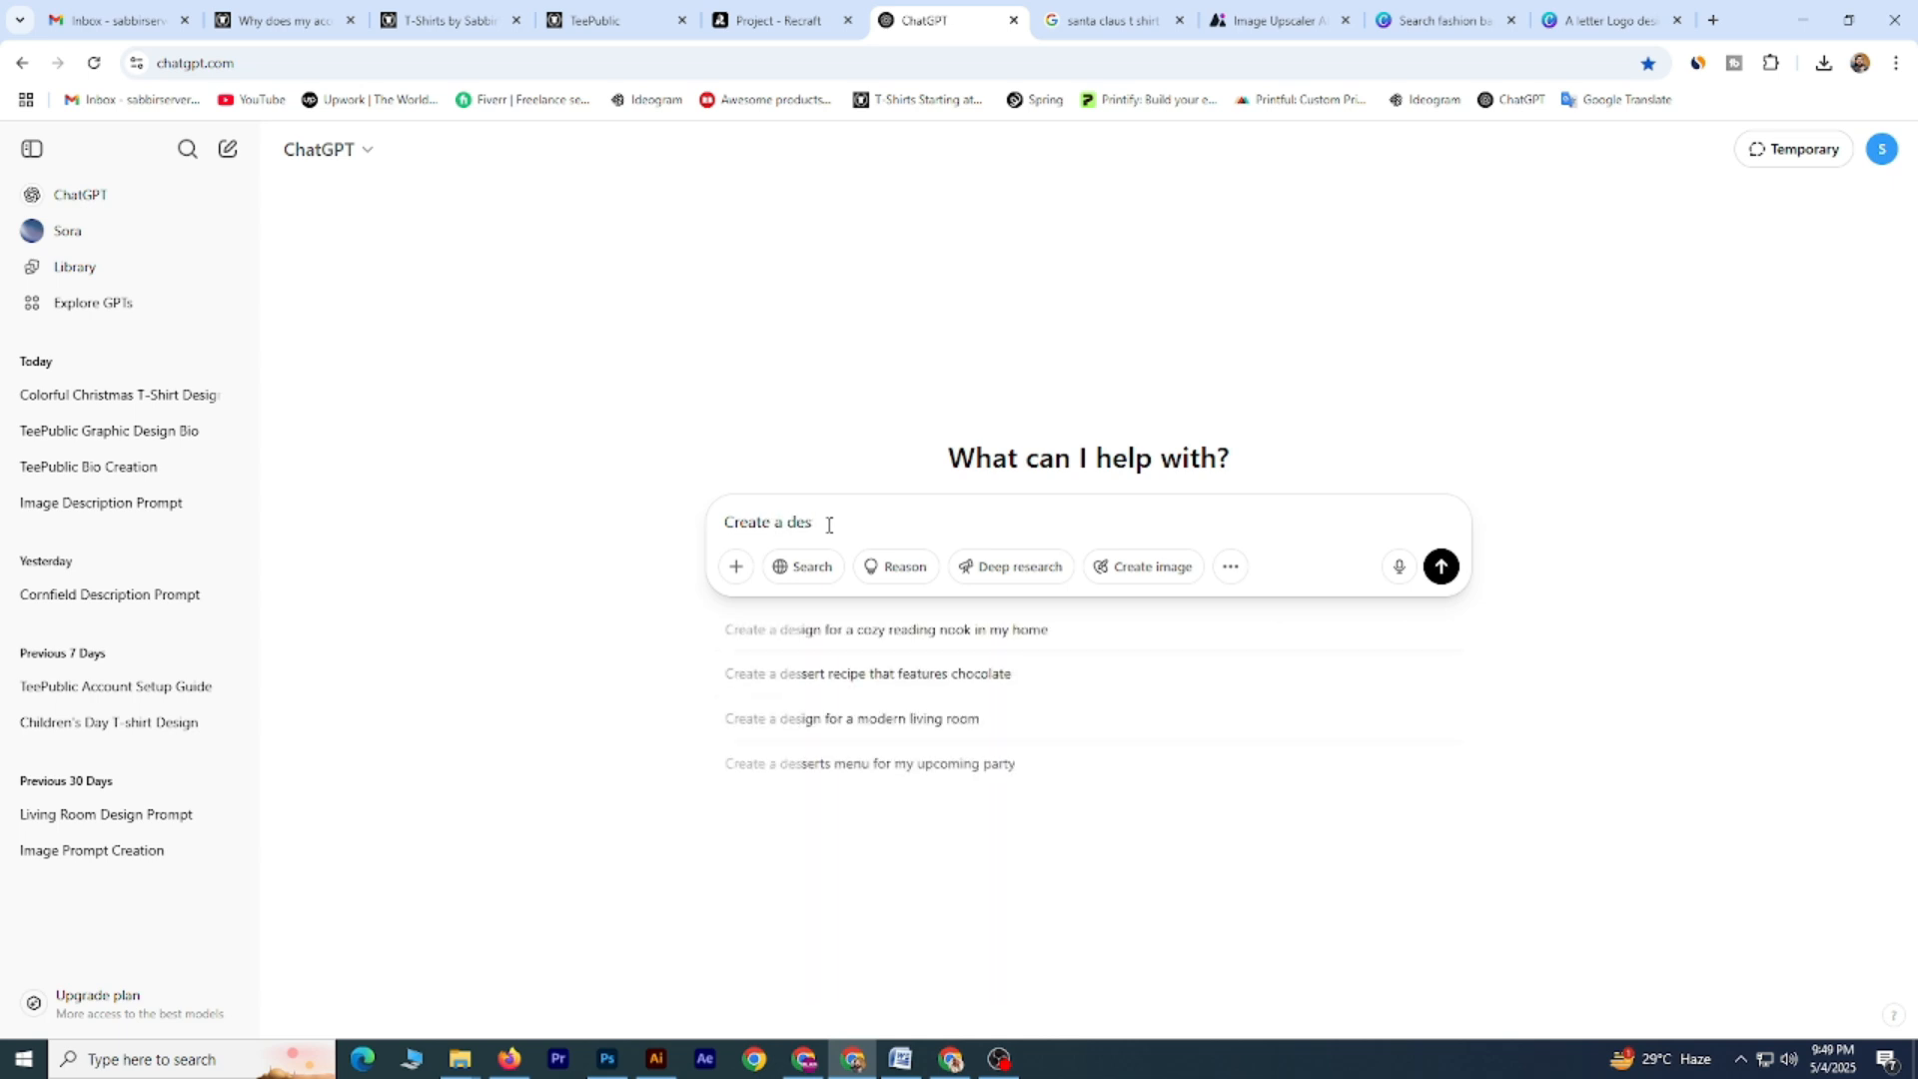
{"action": "type", "text": "cription"}
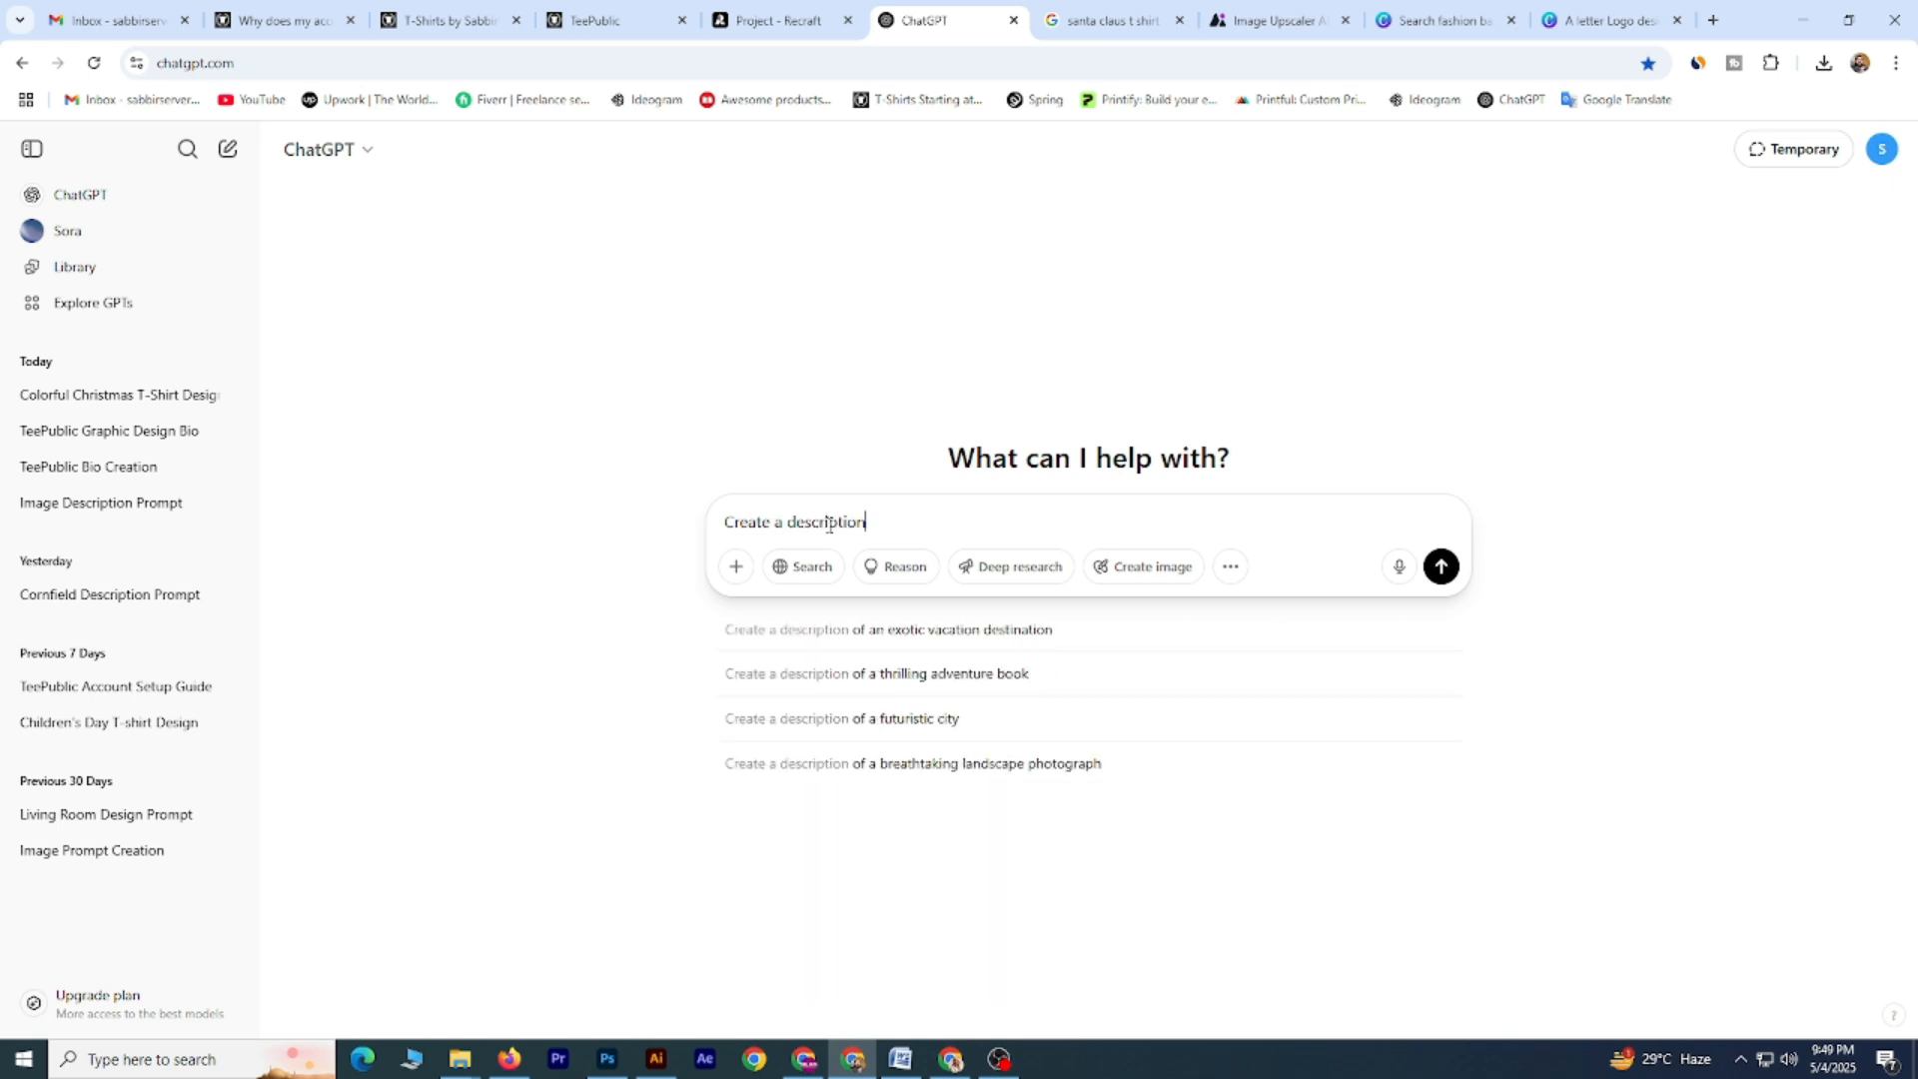
{"action": "type", "text": " this tit"}
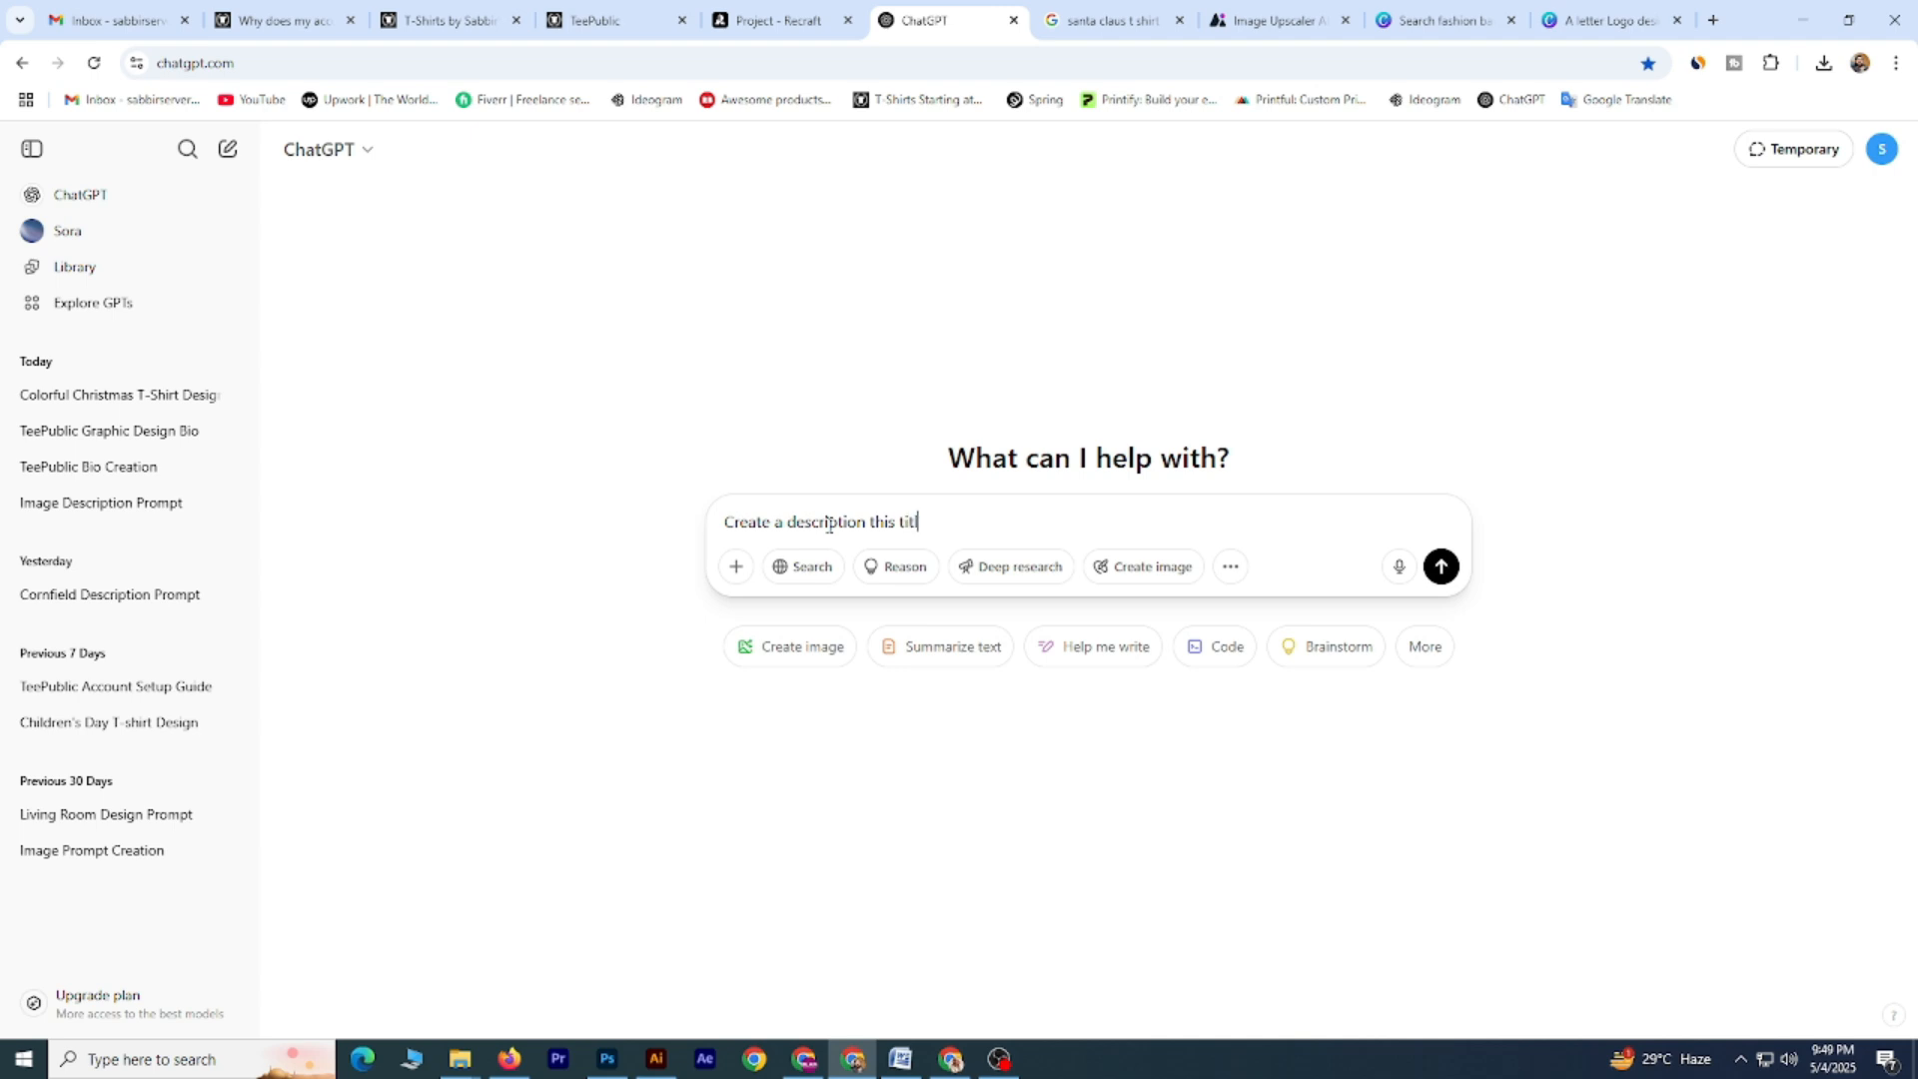
{"action": "type", "text": "le \""}
{"action": "key", "text": "ctrl+v"}
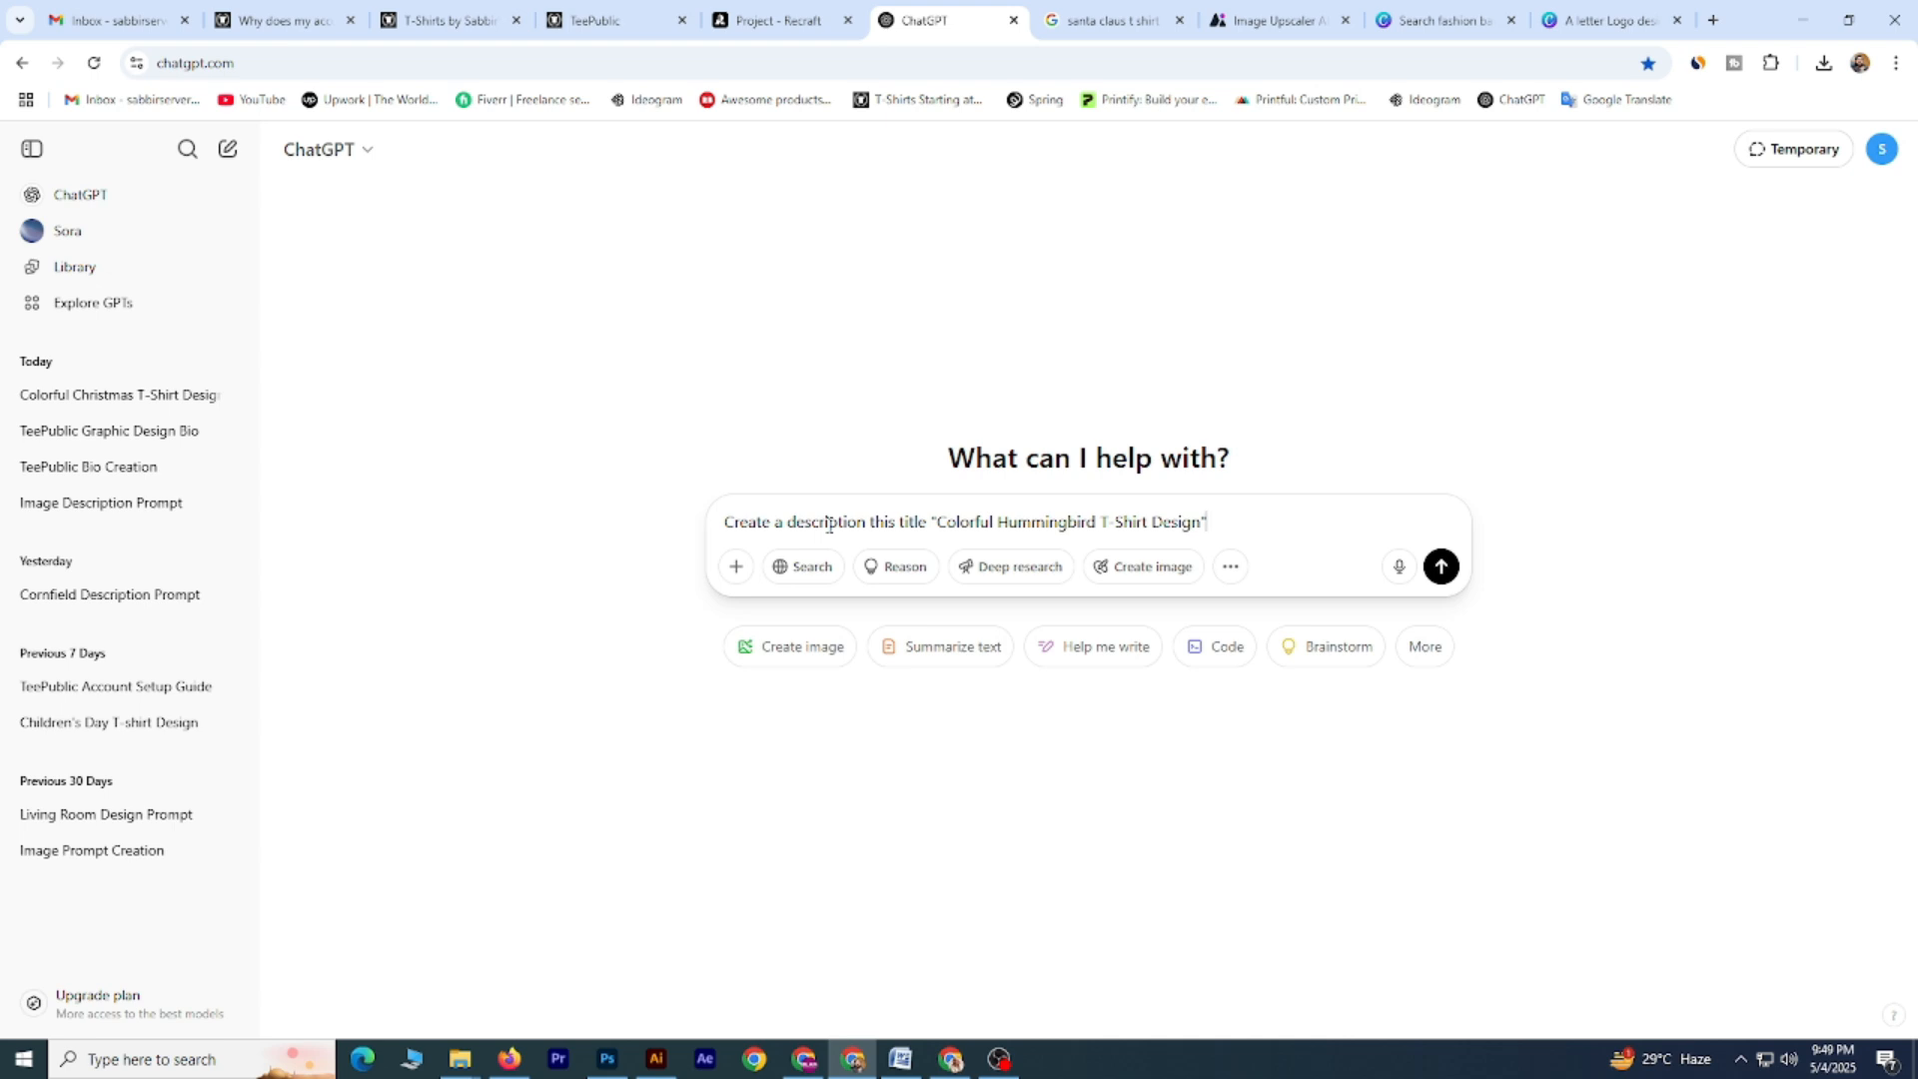
{"action": "type", "text": "\" For TeePublic POD marketplace"}
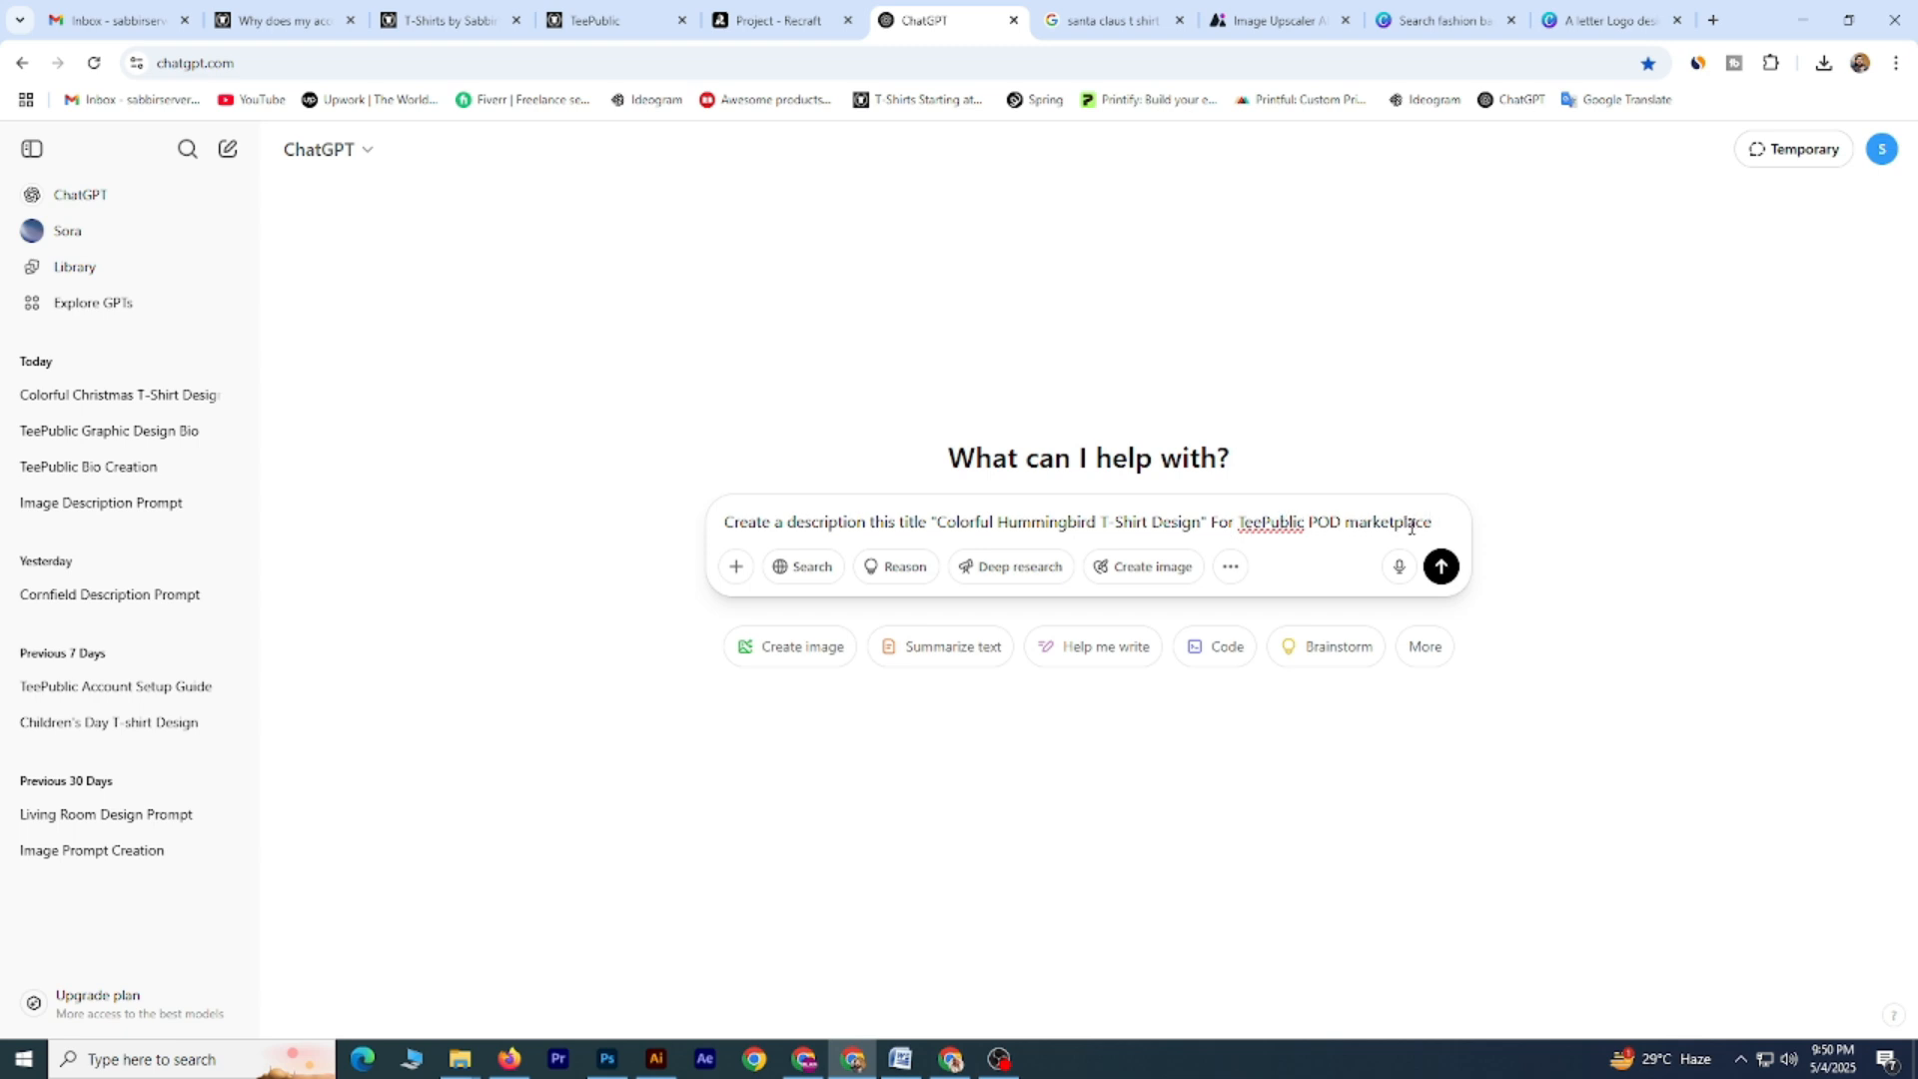
{"action": "left_click", "coordinate": [1441, 567]}
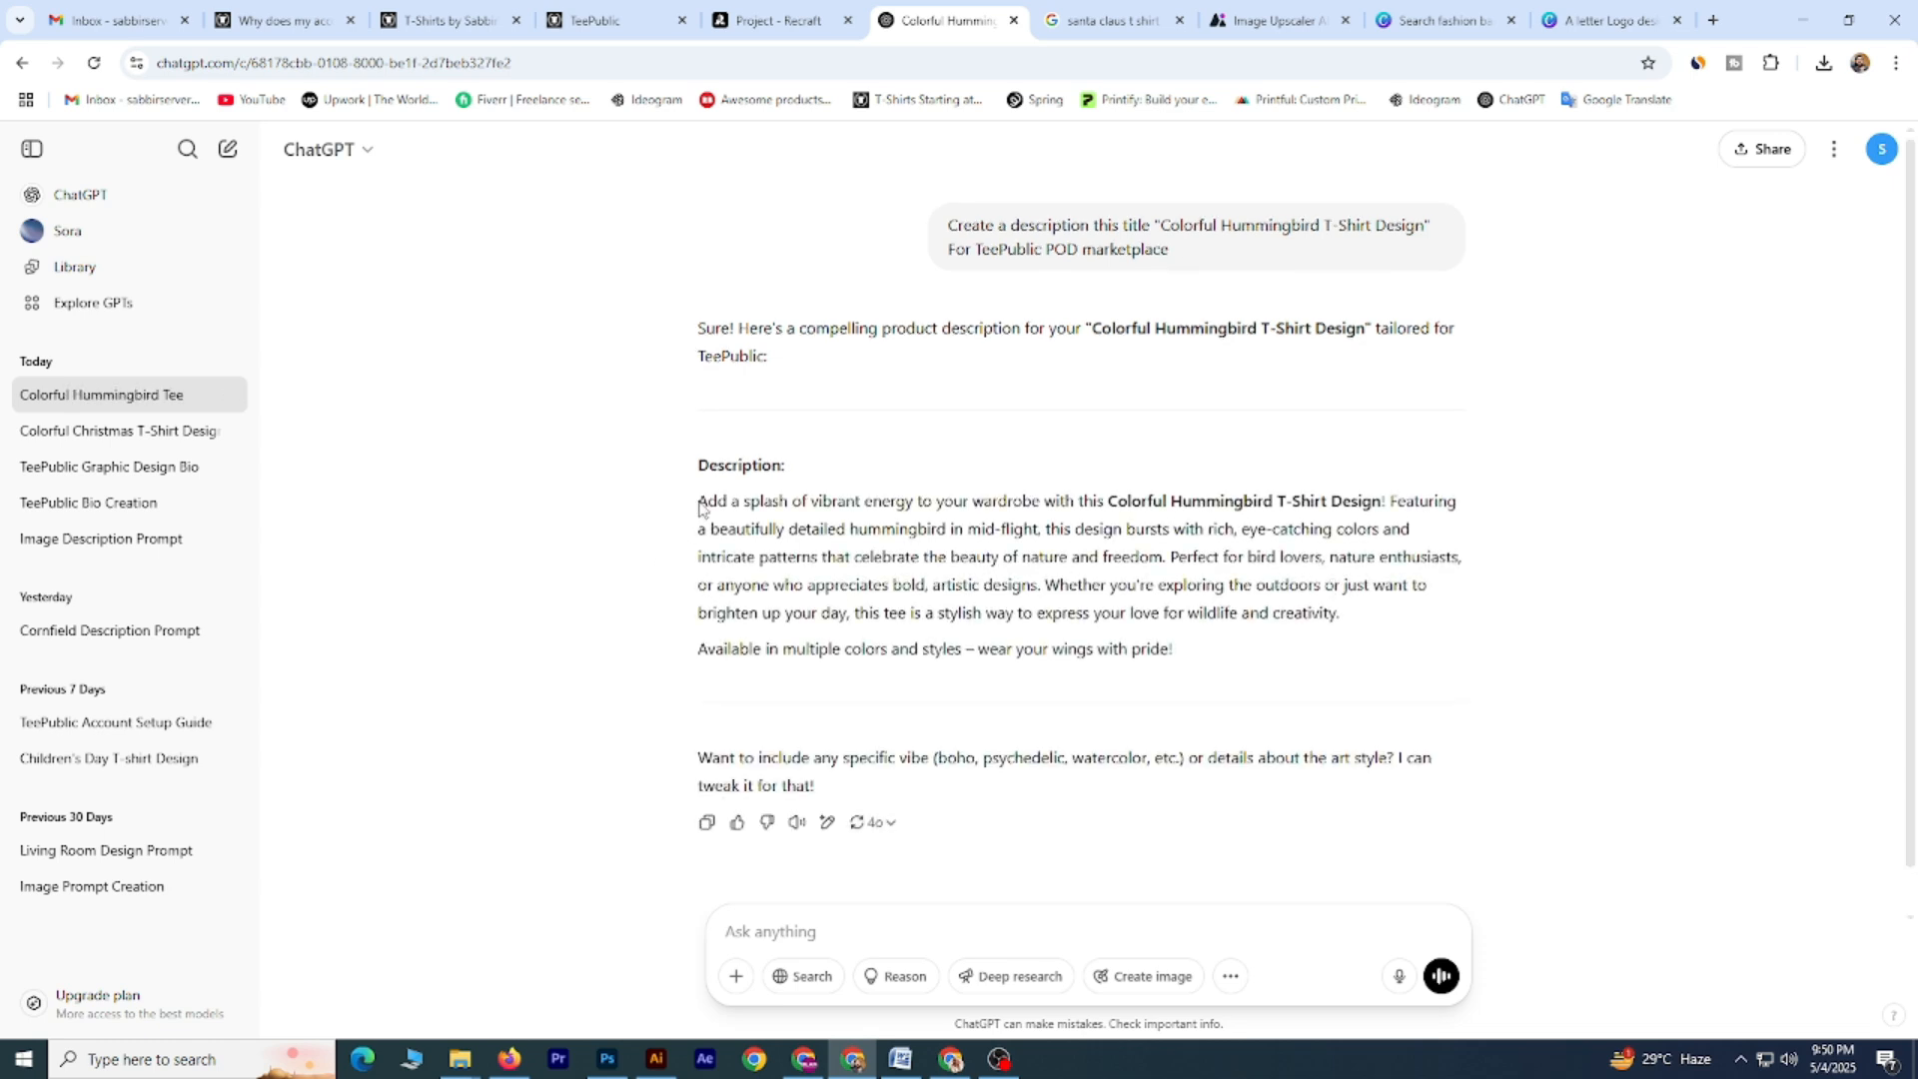
Copy ChatGPT's main description paragraph, without the closing line about colors and styles, into the design's Description on TeePublic.
{"action": "left_click_drag", "start_coordinate": [700, 508], "coordinate": [904, 562]}
{"action": "left_click", "coordinate": [744, 526]}
{"action": "left_click_drag", "start_coordinate": [696, 506], "coordinate": [1361, 620]}
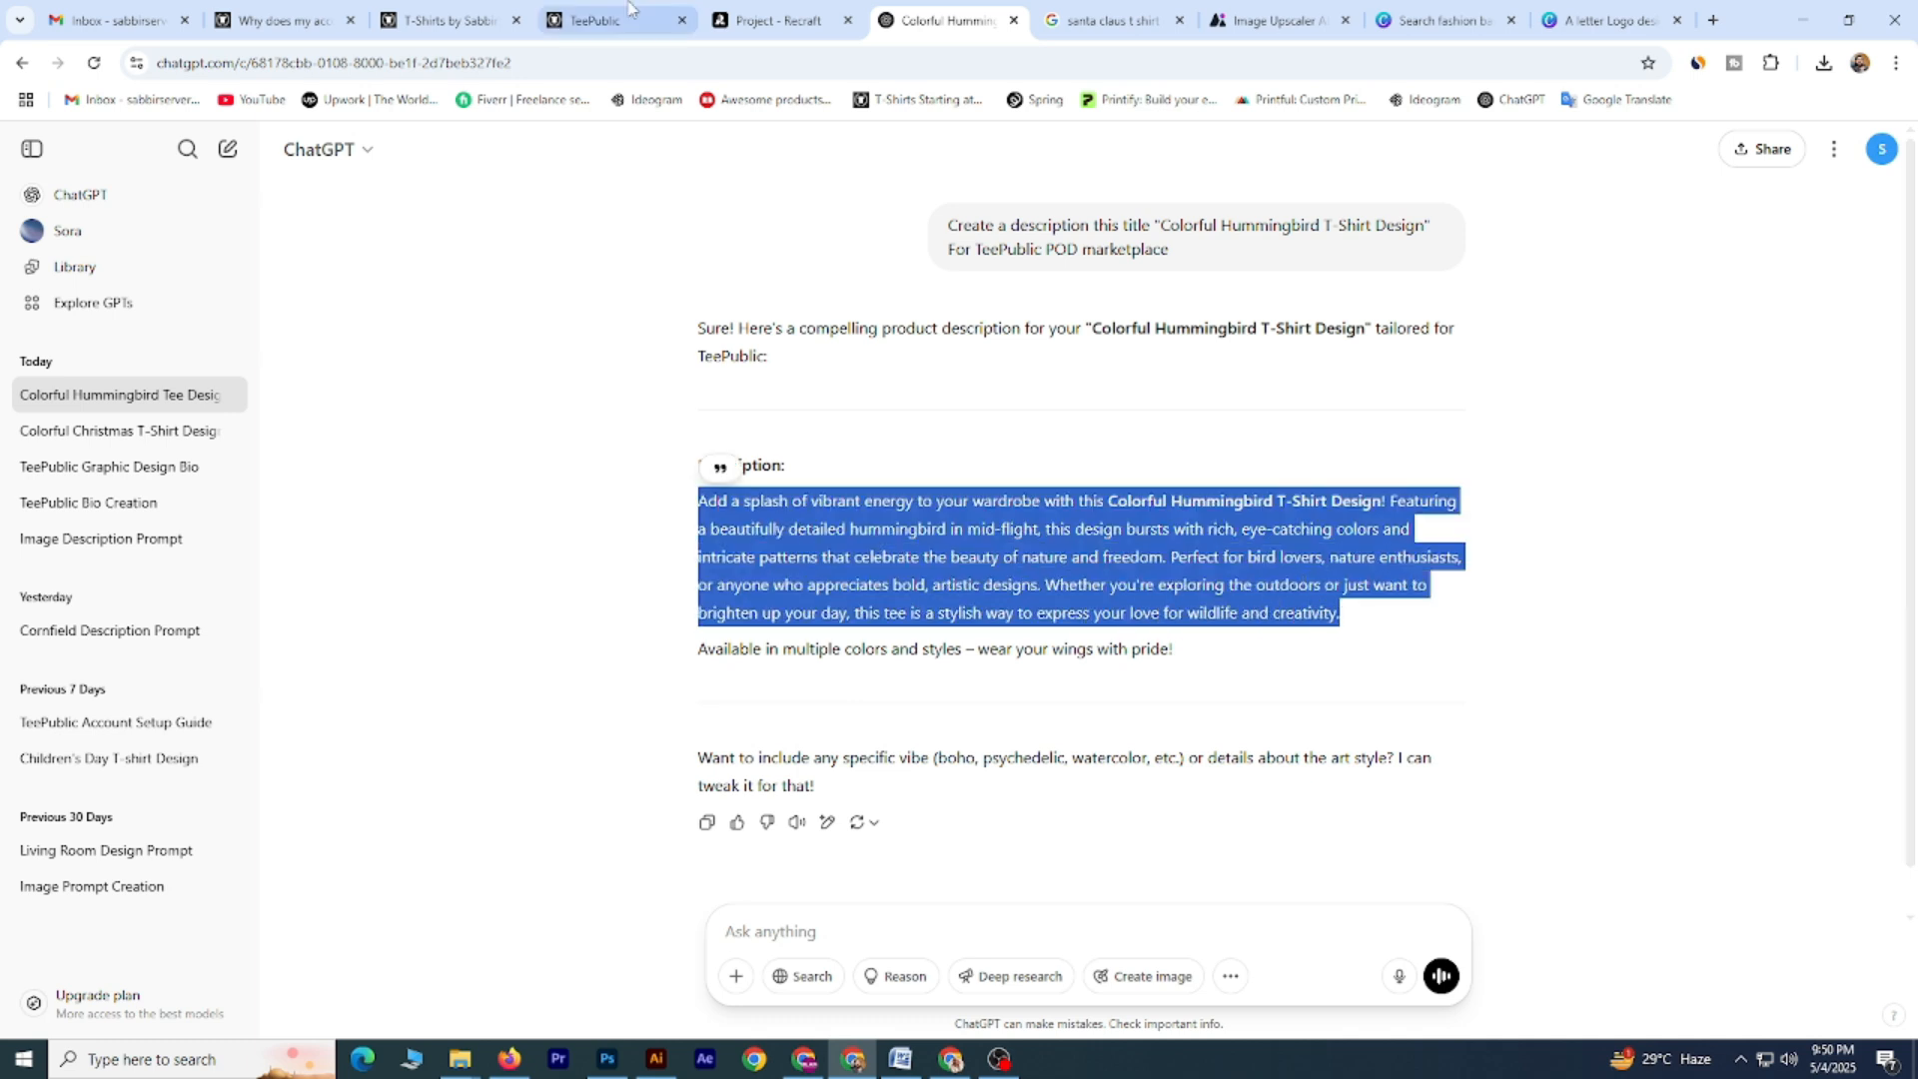
{"action": "left_click", "coordinate": [600, 20]}
{"action": "left_click", "coordinate": [732, 812]}
{"action": "key", "text": "ctrl+v"}
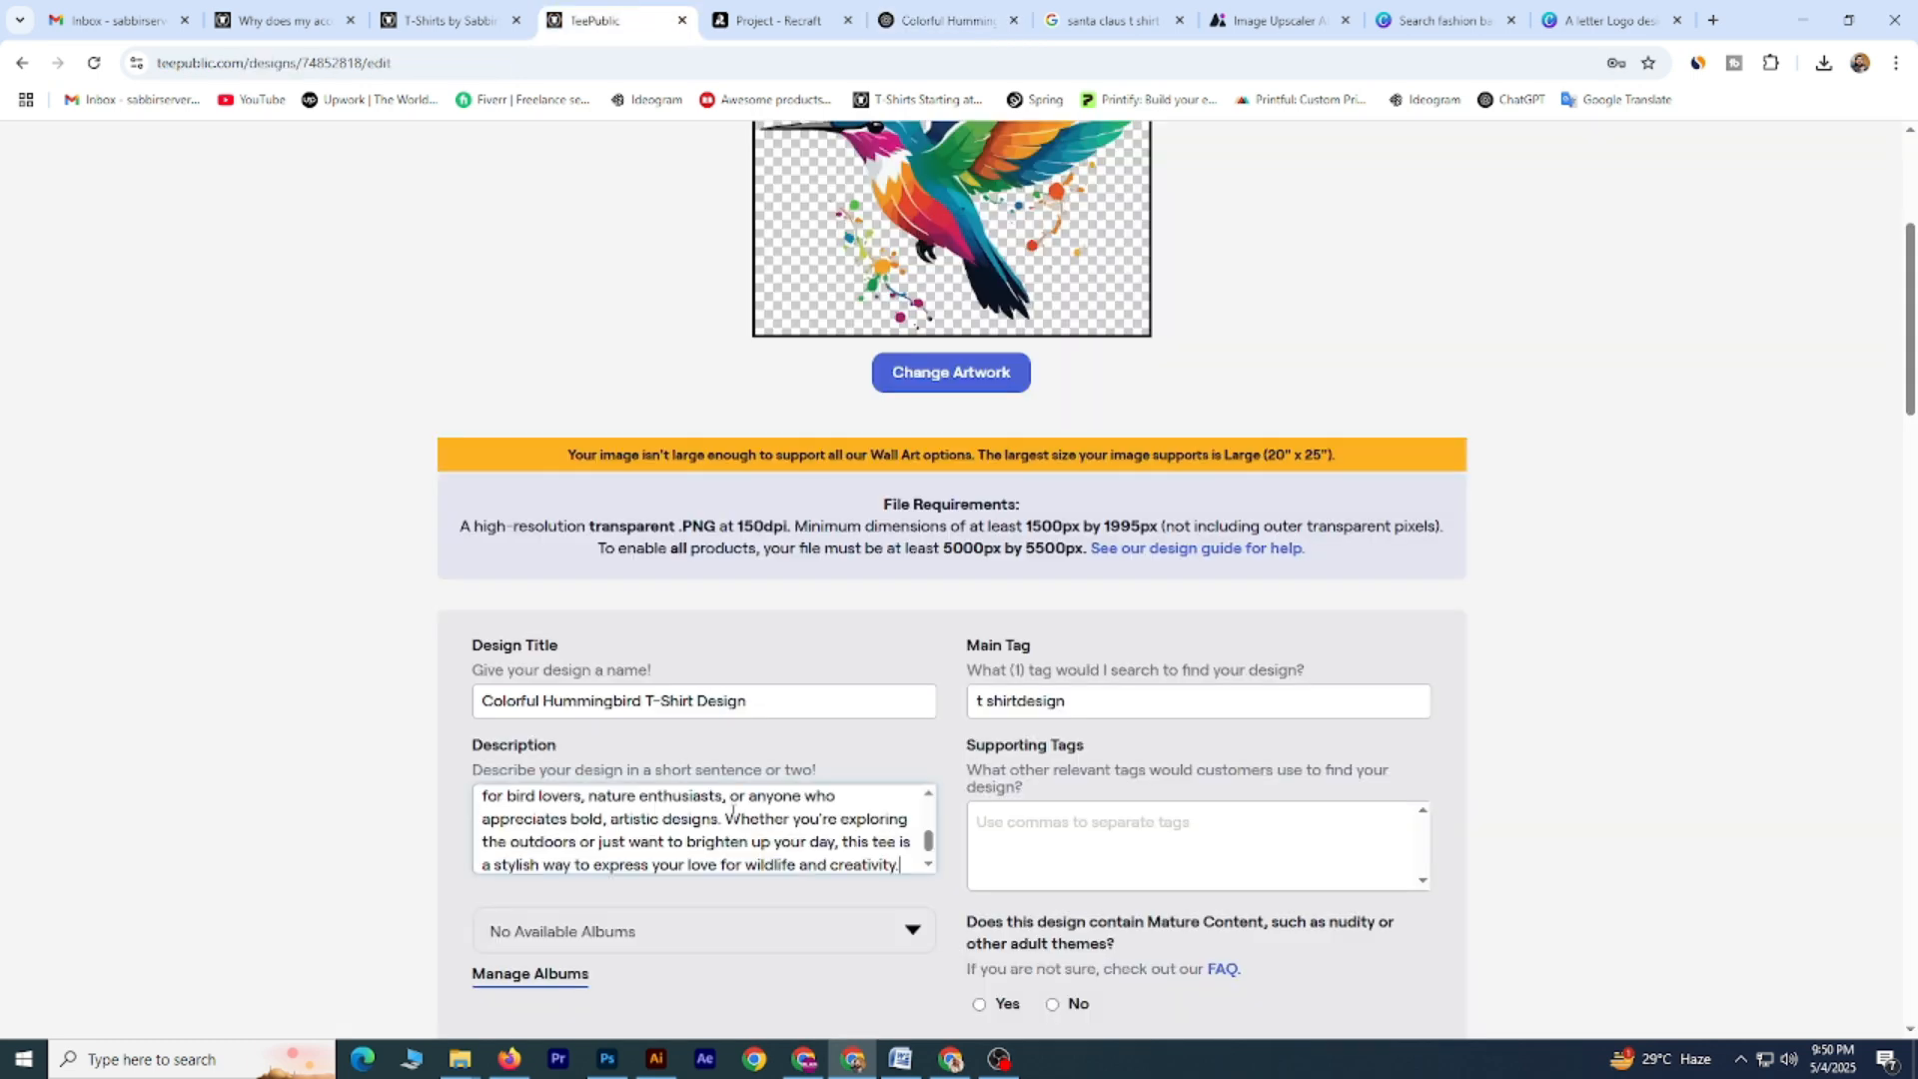
Add the suggested supporting tags "t shirtfor men", "t shirtfor women", "t shirtsmost popular" and "best seller" to the hummingbird design.
{"action": "left_click", "coordinate": [1021, 828]}
{"action": "left_click_drag", "start_coordinate": [967, 744], "coordinate": [1114, 749]}
{"action": "left_click", "coordinate": [1114, 749]}
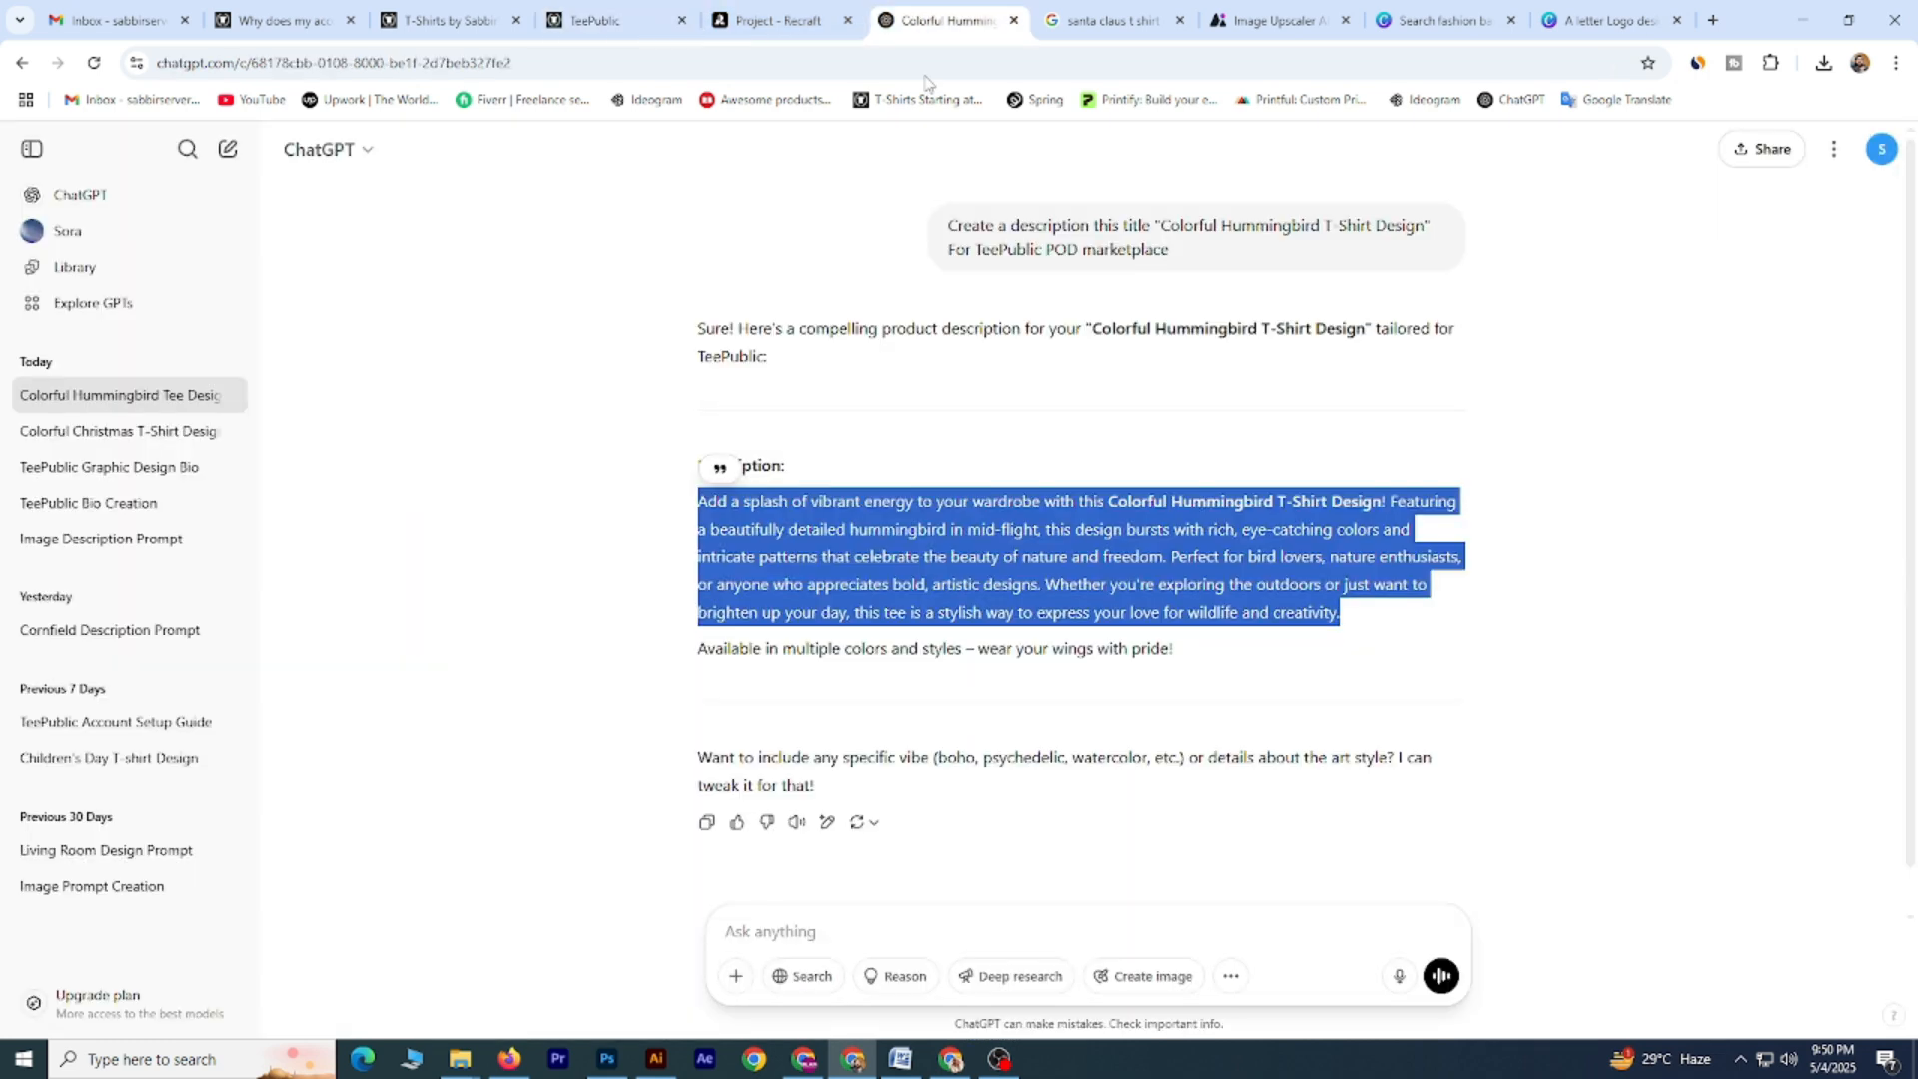
In the existing ChatGPT hummingbird chat, submit the prompt "Create some tags with this title".
{"action": "left_click", "coordinate": [924, 20]}
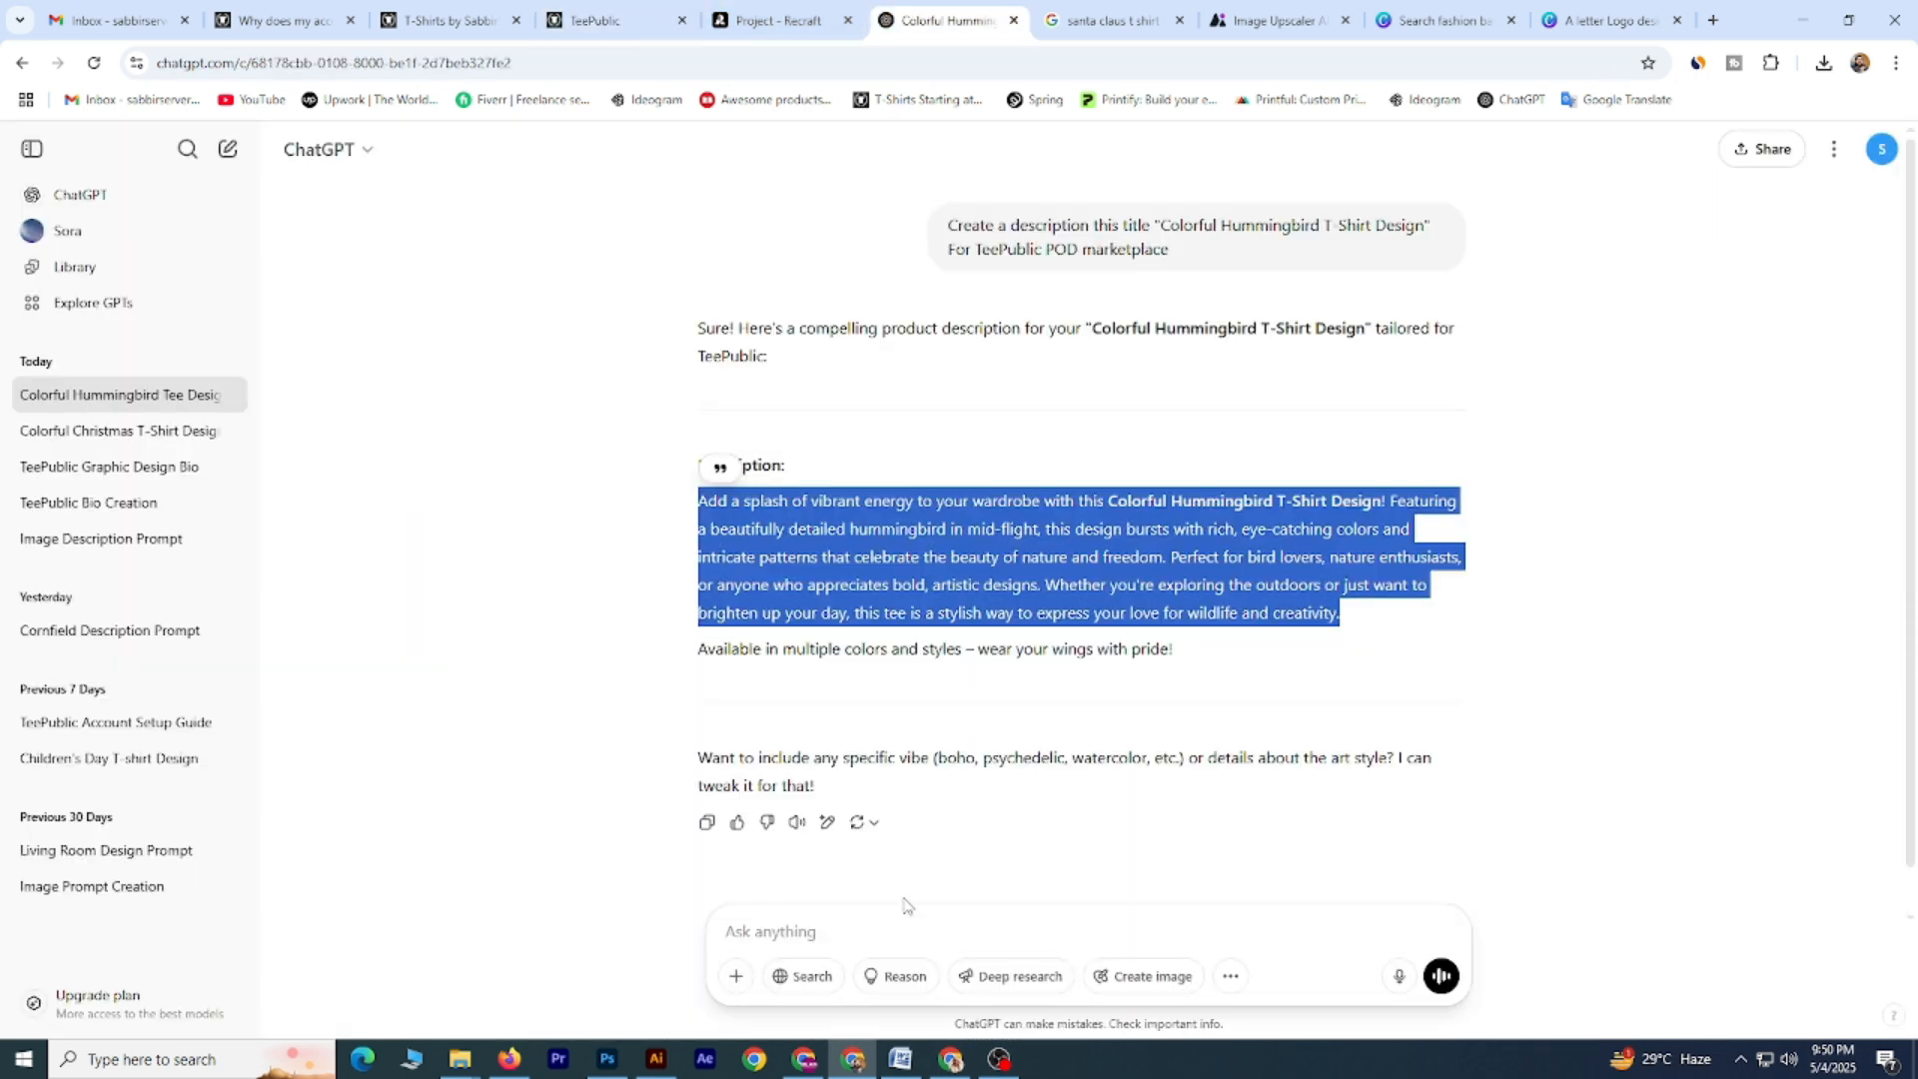
{"action": "left_click", "coordinate": [861, 932]}
{"action": "type", "text": "create some tag"}
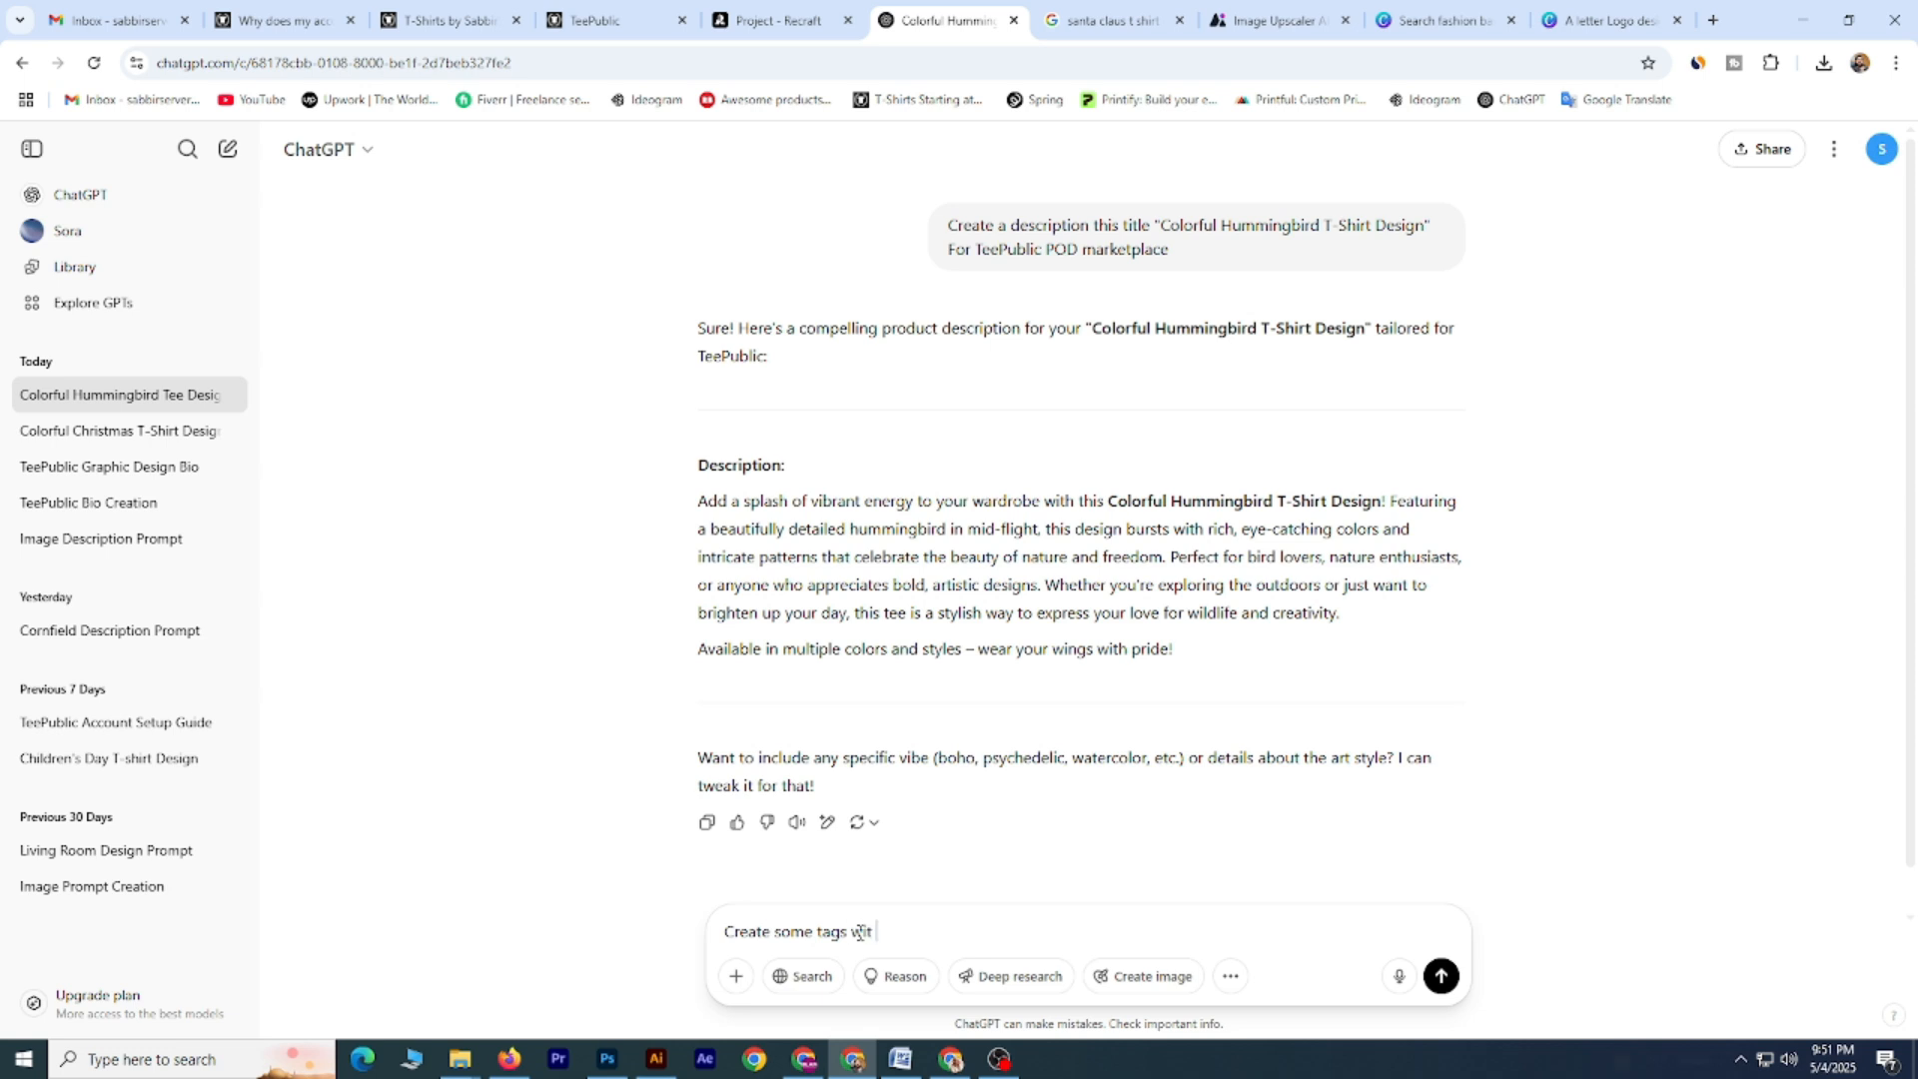
{"action": "type", "text": "s wiht this title"}
{"action": "key", "text": "Return"}
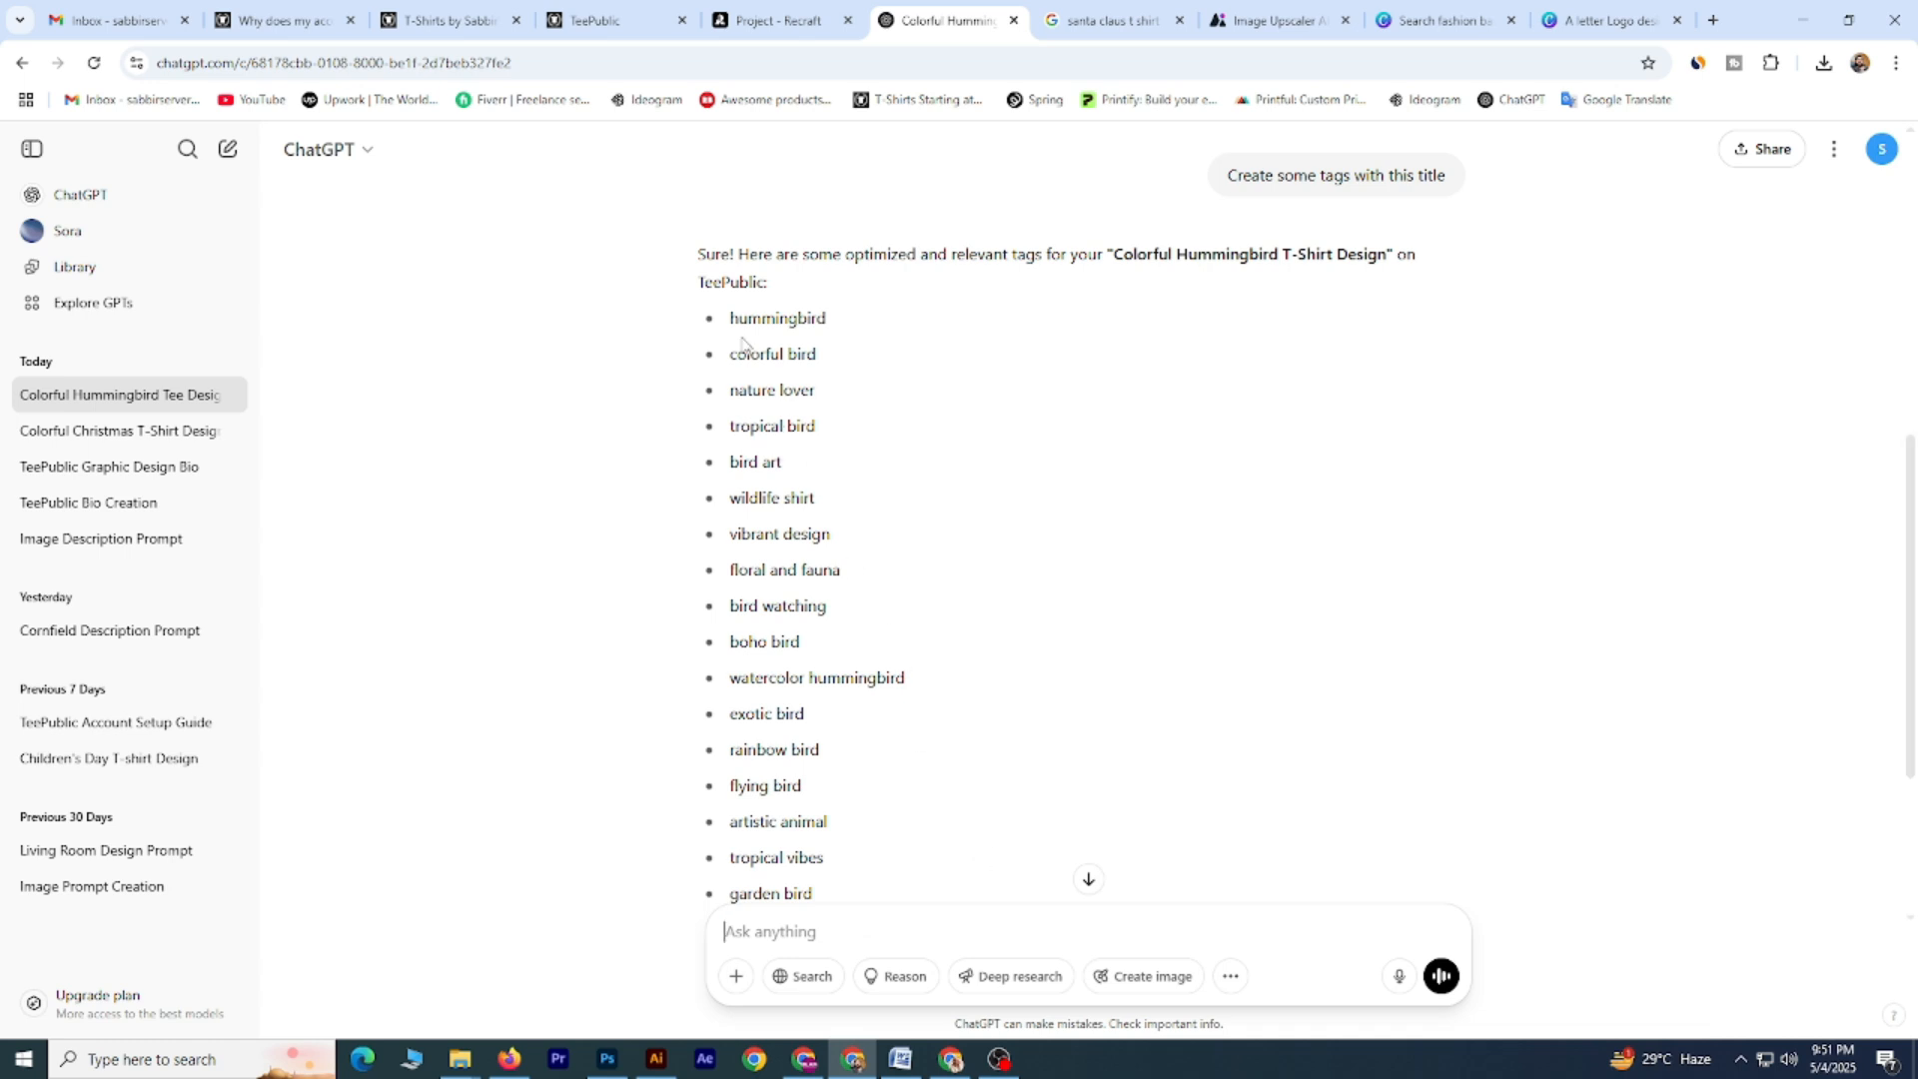
Copy "hummingbird" and "colorful bird" from ChatGPT's tag list and add each as a supporting tag on TeePublic.
{"action": "left_click_drag", "start_coordinate": [730, 320], "coordinate": [840, 334]}
{"action": "left_click_drag", "start_coordinate": [730, 355], "coordinate": [836, 364]}
{"action": "key", "text": "ctrl+c"}
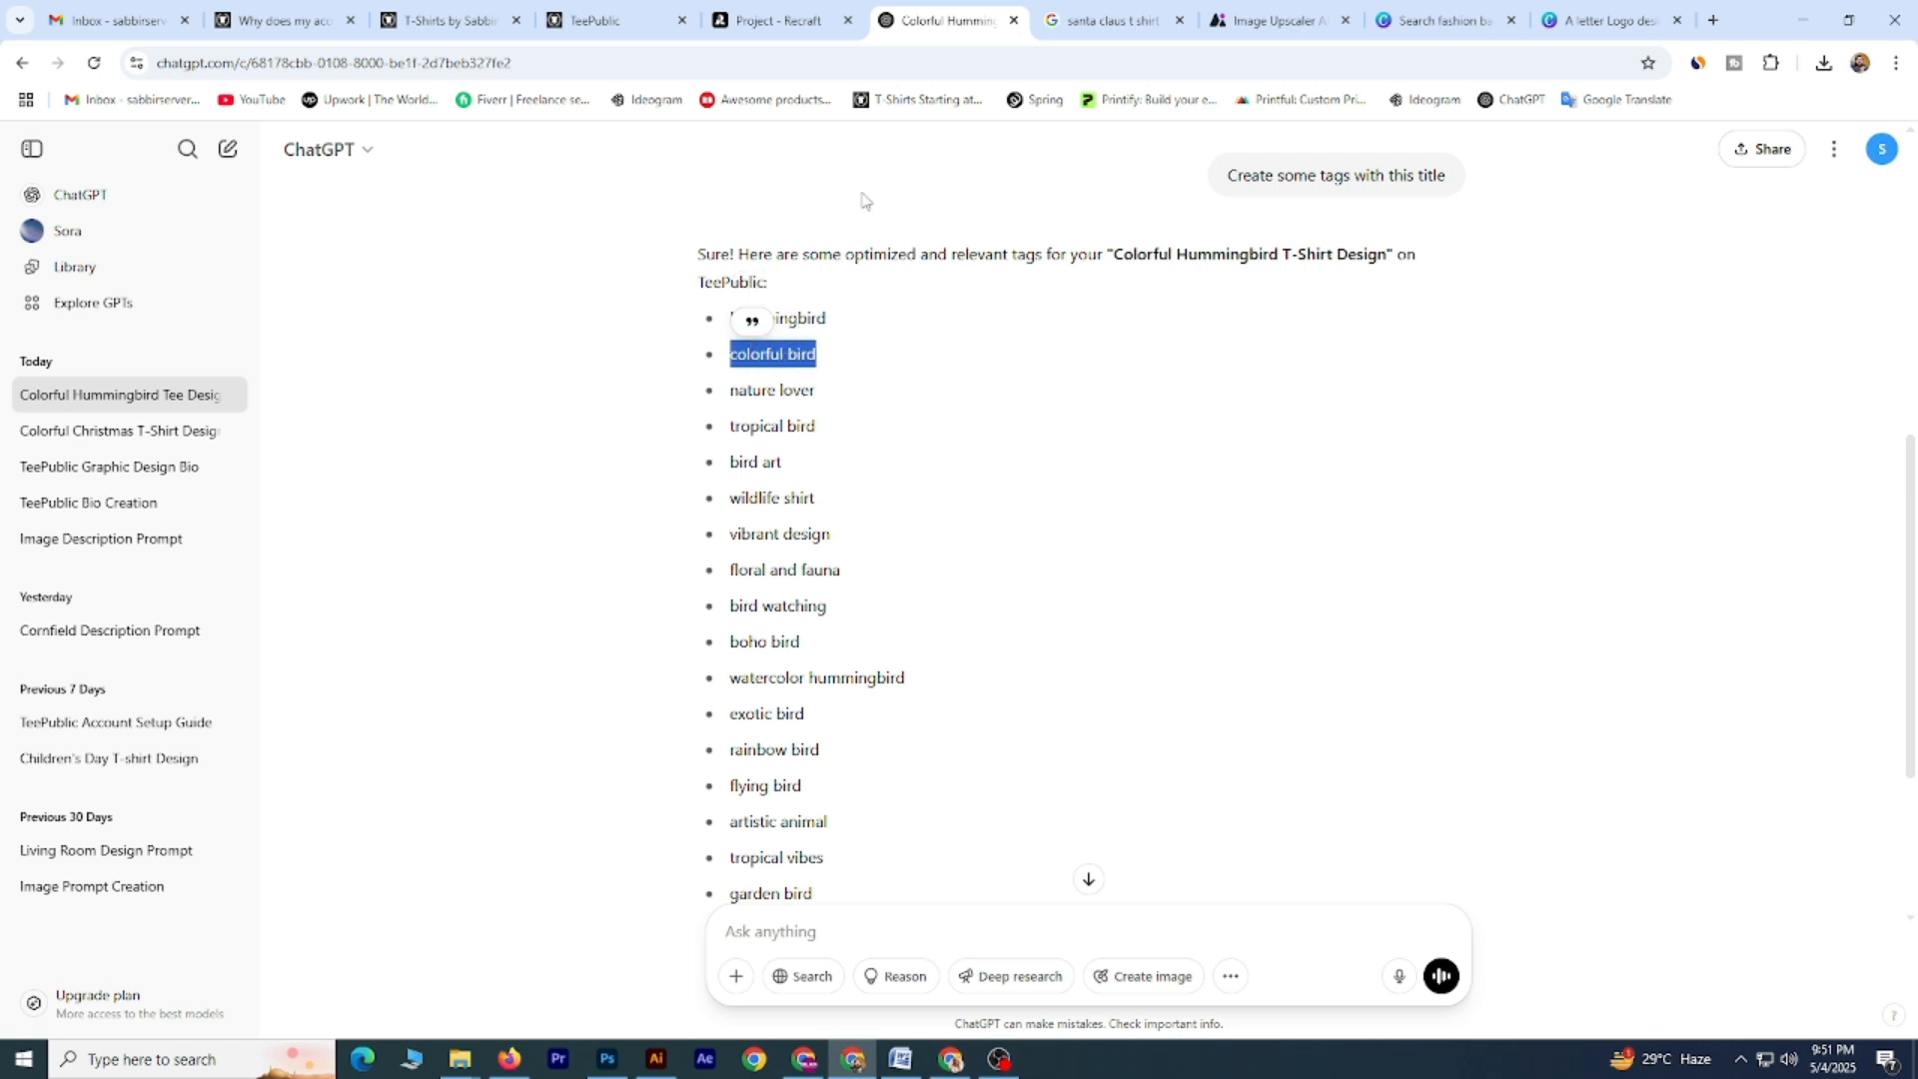
{"action": "left_click", "coordinate": [629, 14]}
{"action": "key", "text": "ctrl+v"}
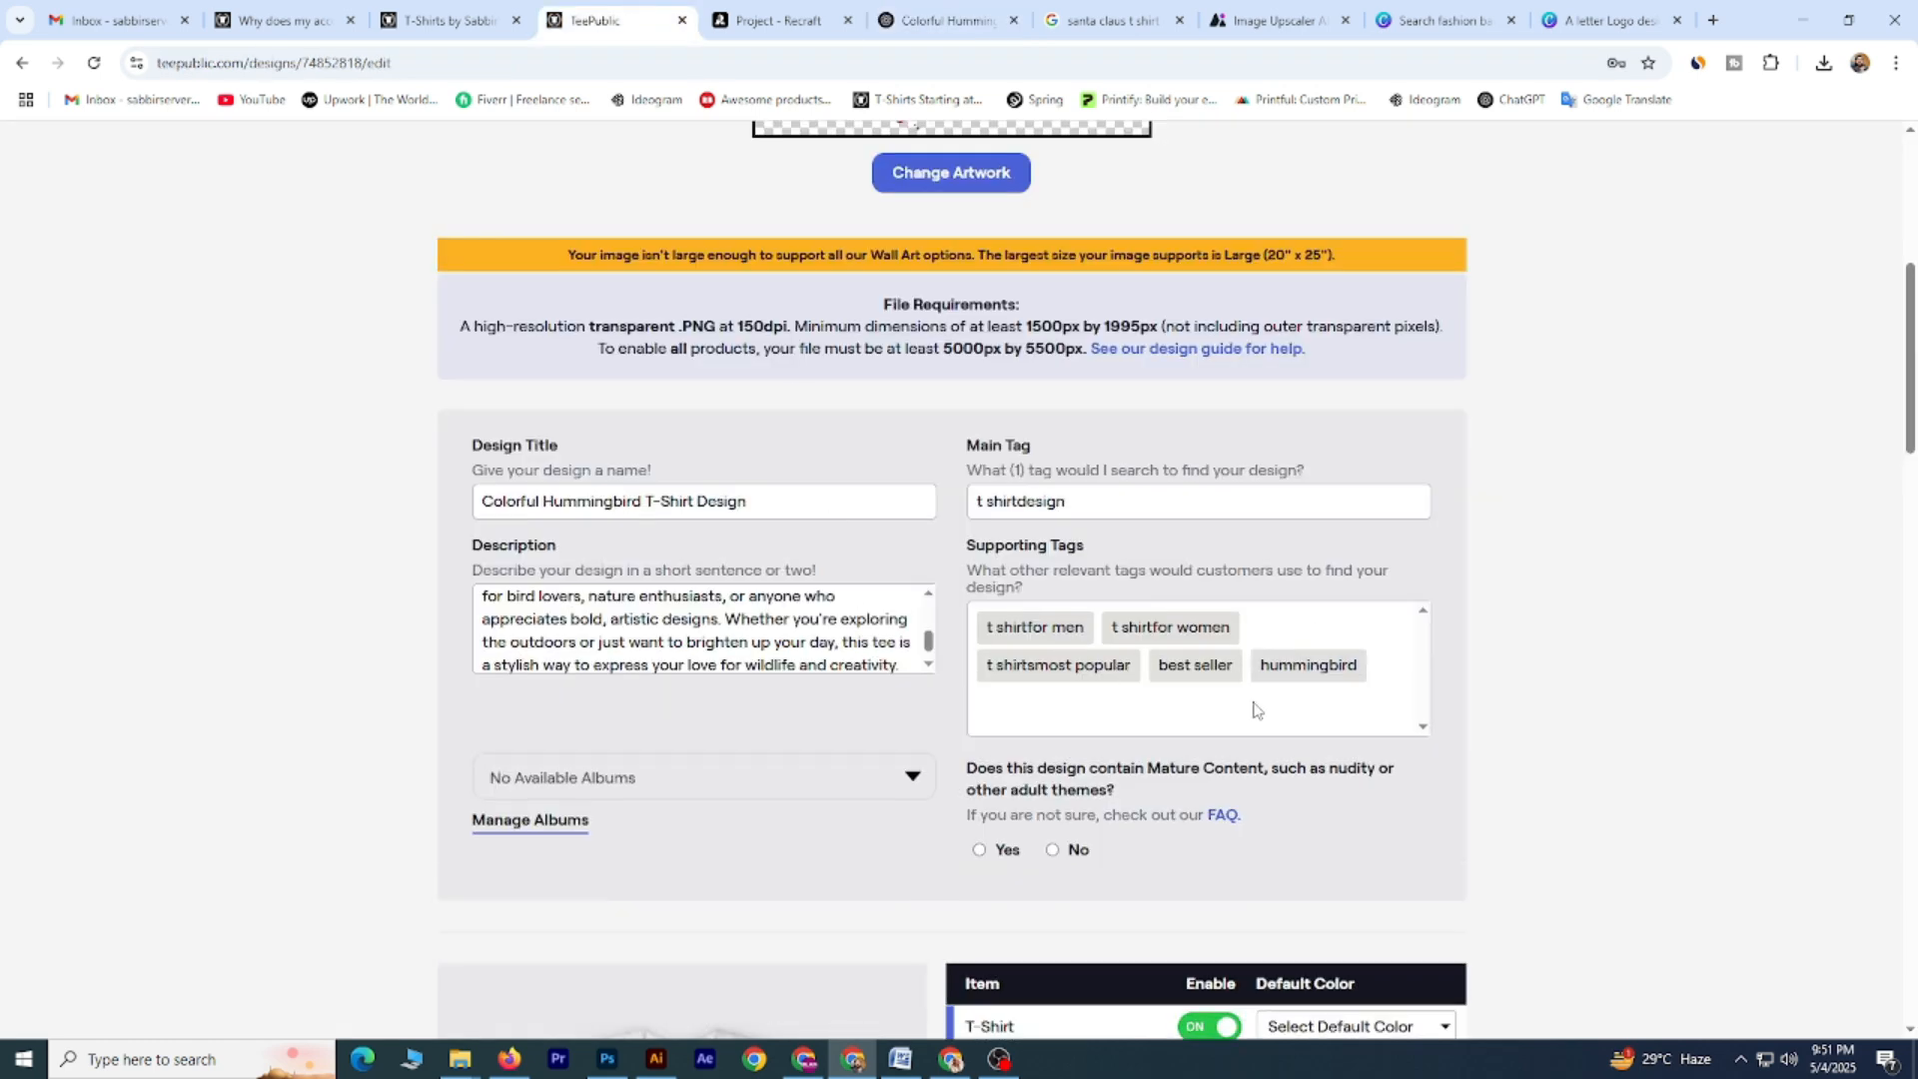
{"action": "key", "text": "Return"}
Add ChatGPT's "vibrant design" as a supporting tag on TeePublic and mark the design as not containing mature content.
{"action": "left_click", "coordinate": [929, 18]}
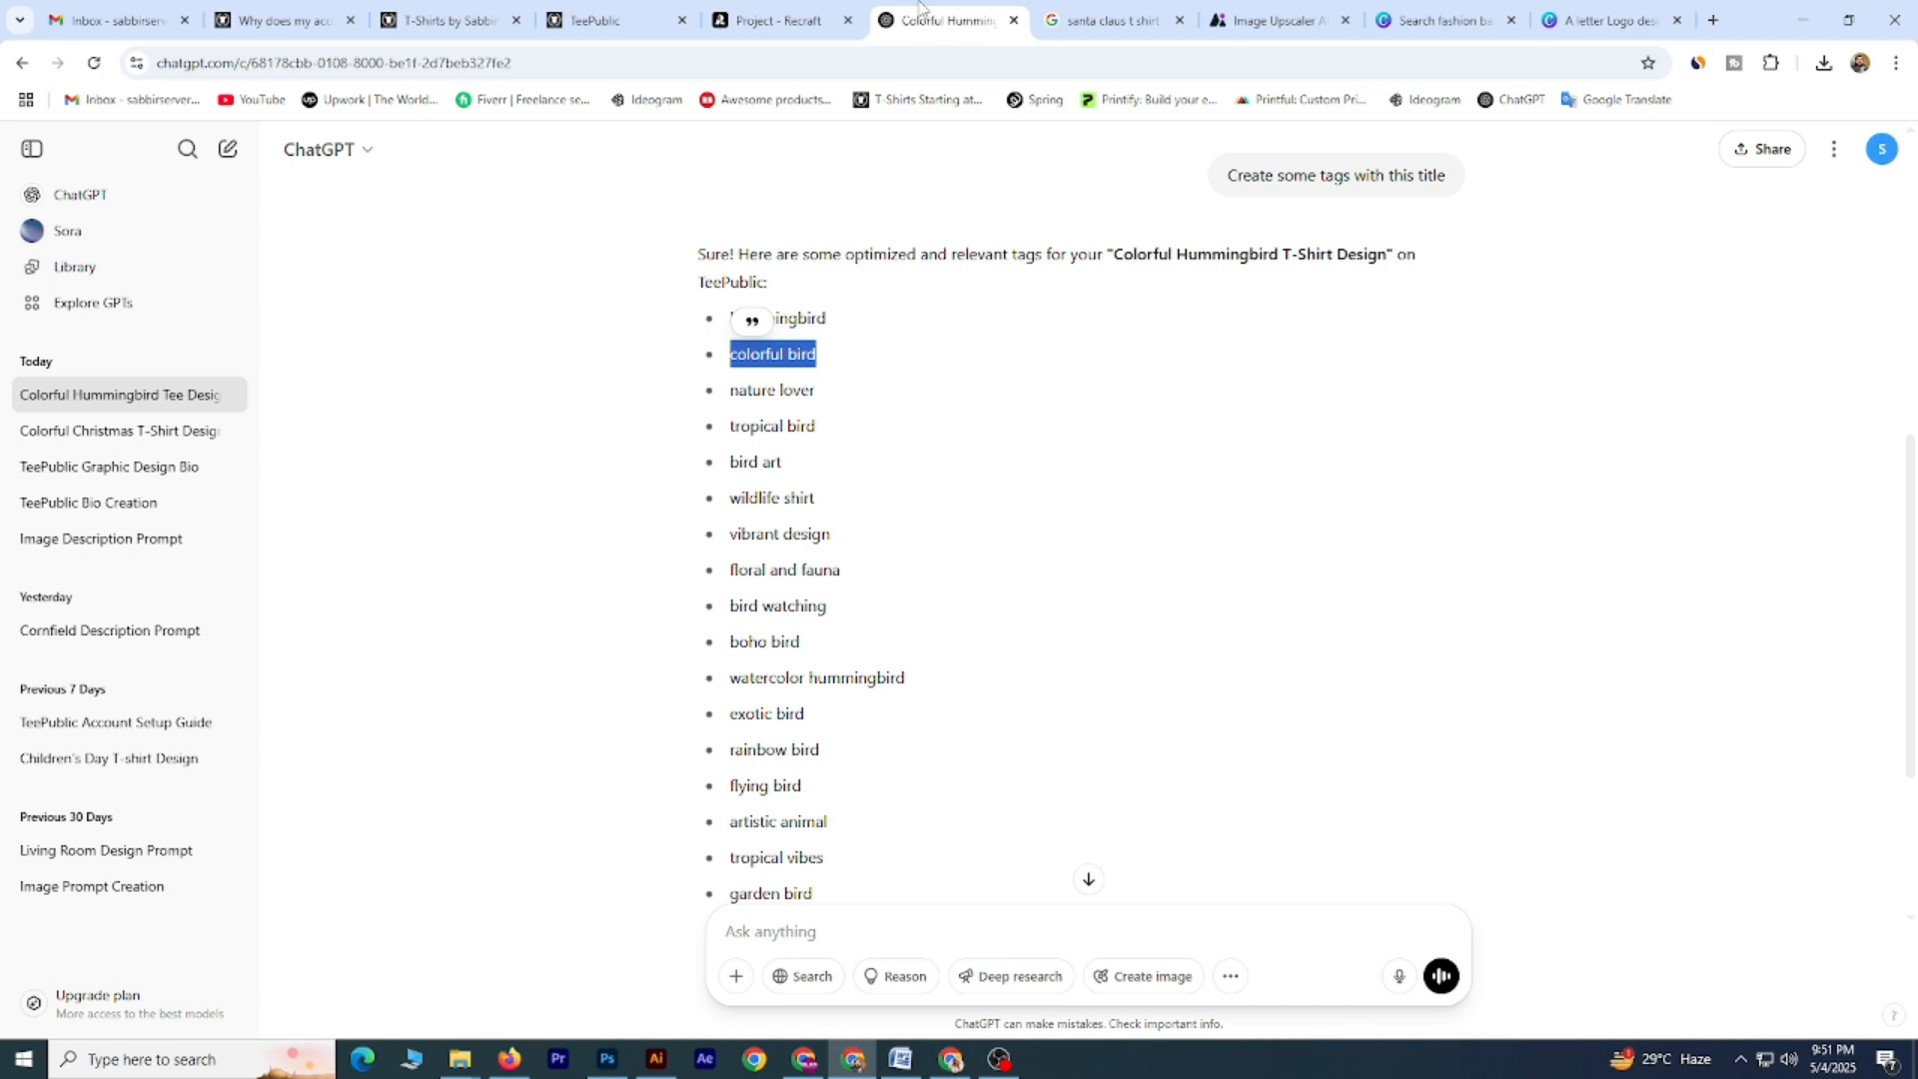
{"action": "left_click_drag", "start_coordinate": [732, 391], "coordinate": [827, 395]}
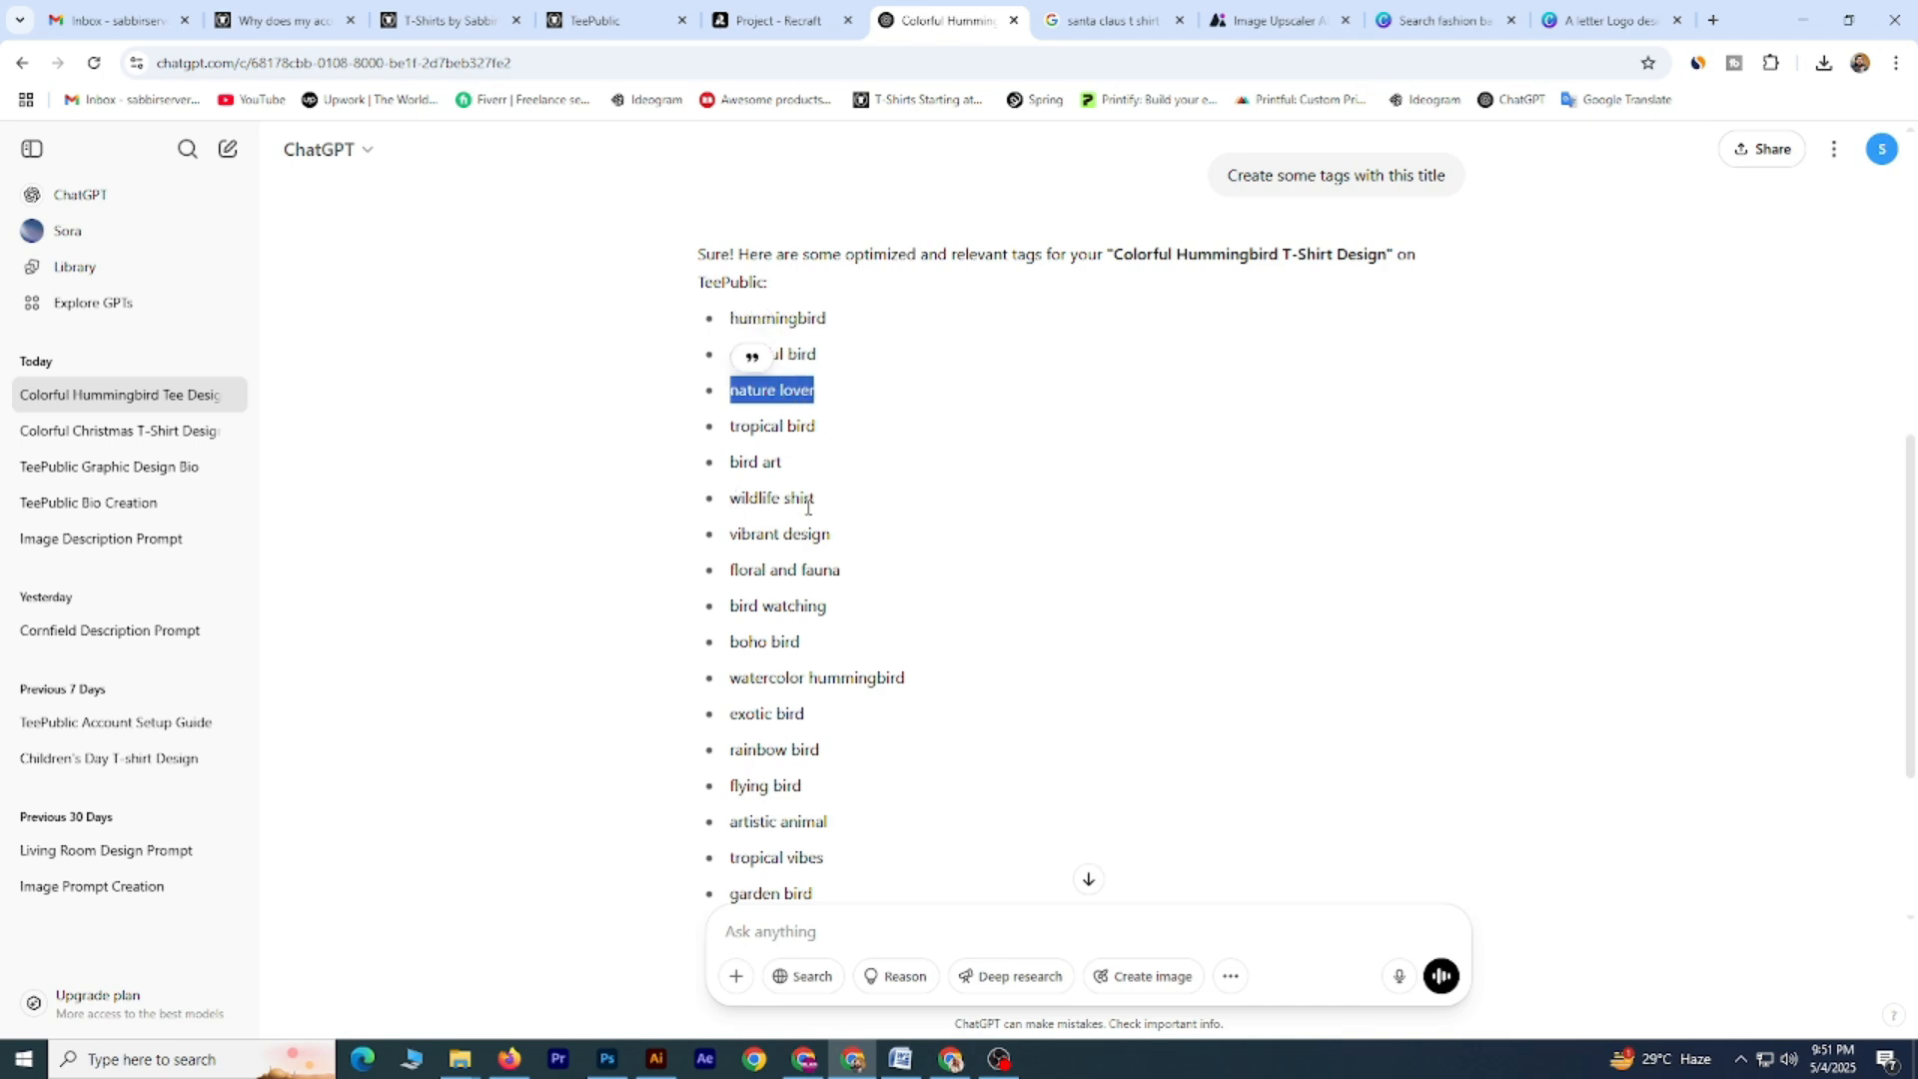
{"action": "left_click_drag", "start_coordinate": [736, 533], "coordinate": [847, 537]}
{"action": "key", "text": "ctrl+c"}
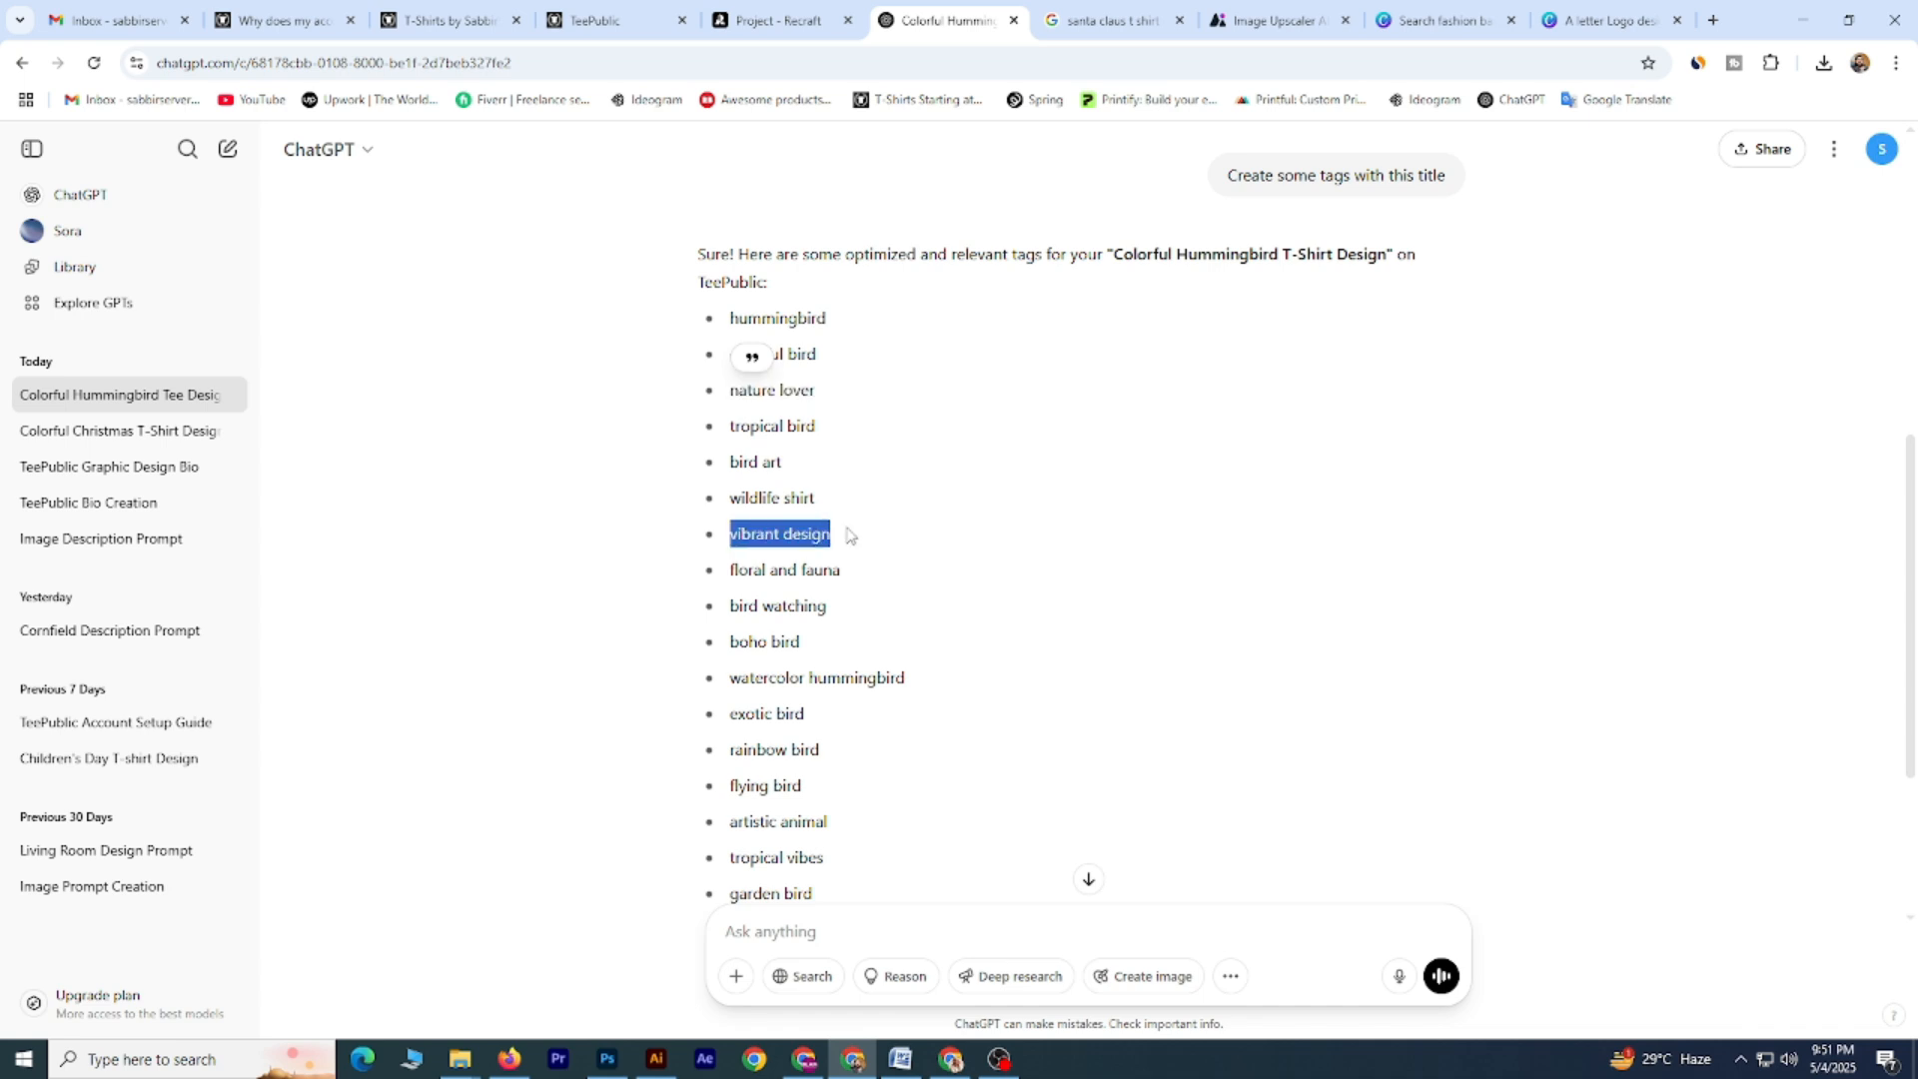
{"action": "left_click", "coordinate": [629, 14]}
{"action": "left_click", "coordinate": [1172, 734]}
{"action": "key", "text": "ctrl+v"}
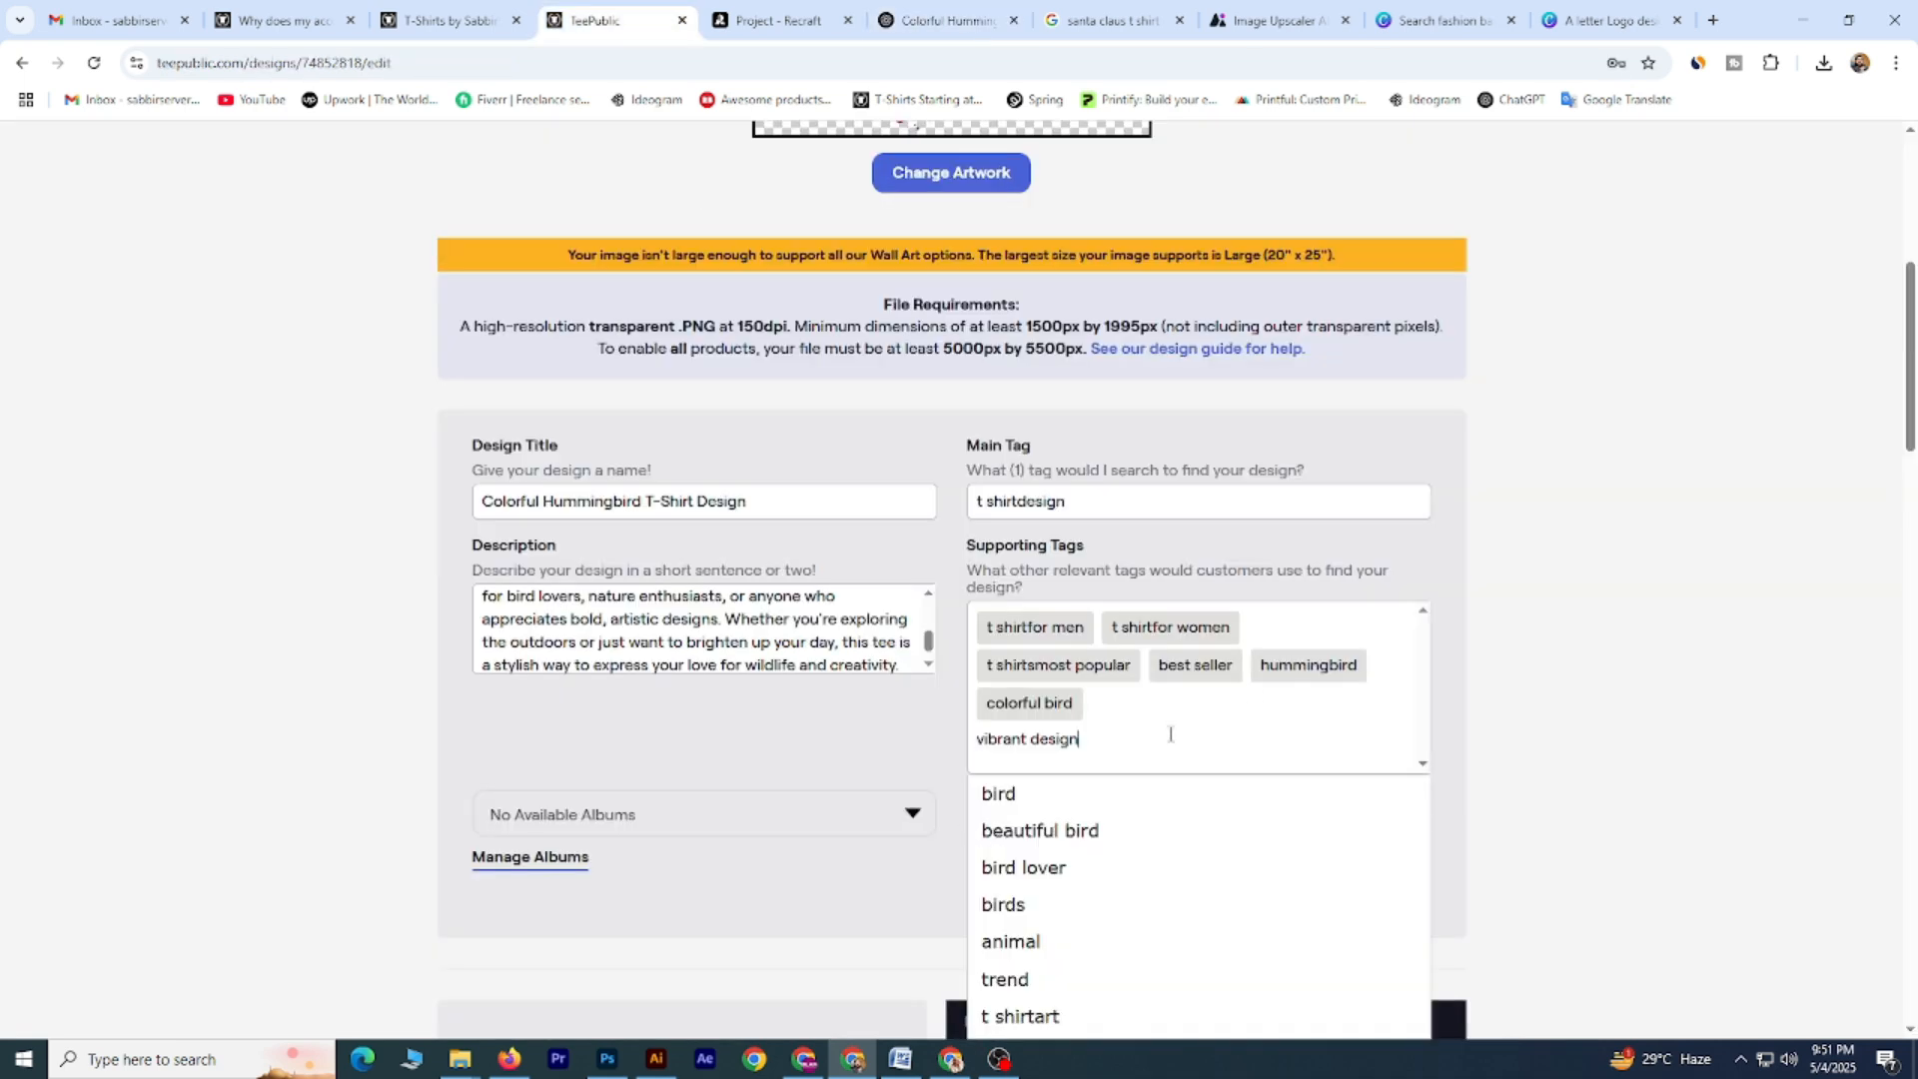
{"action": "key", "text": "Return"}
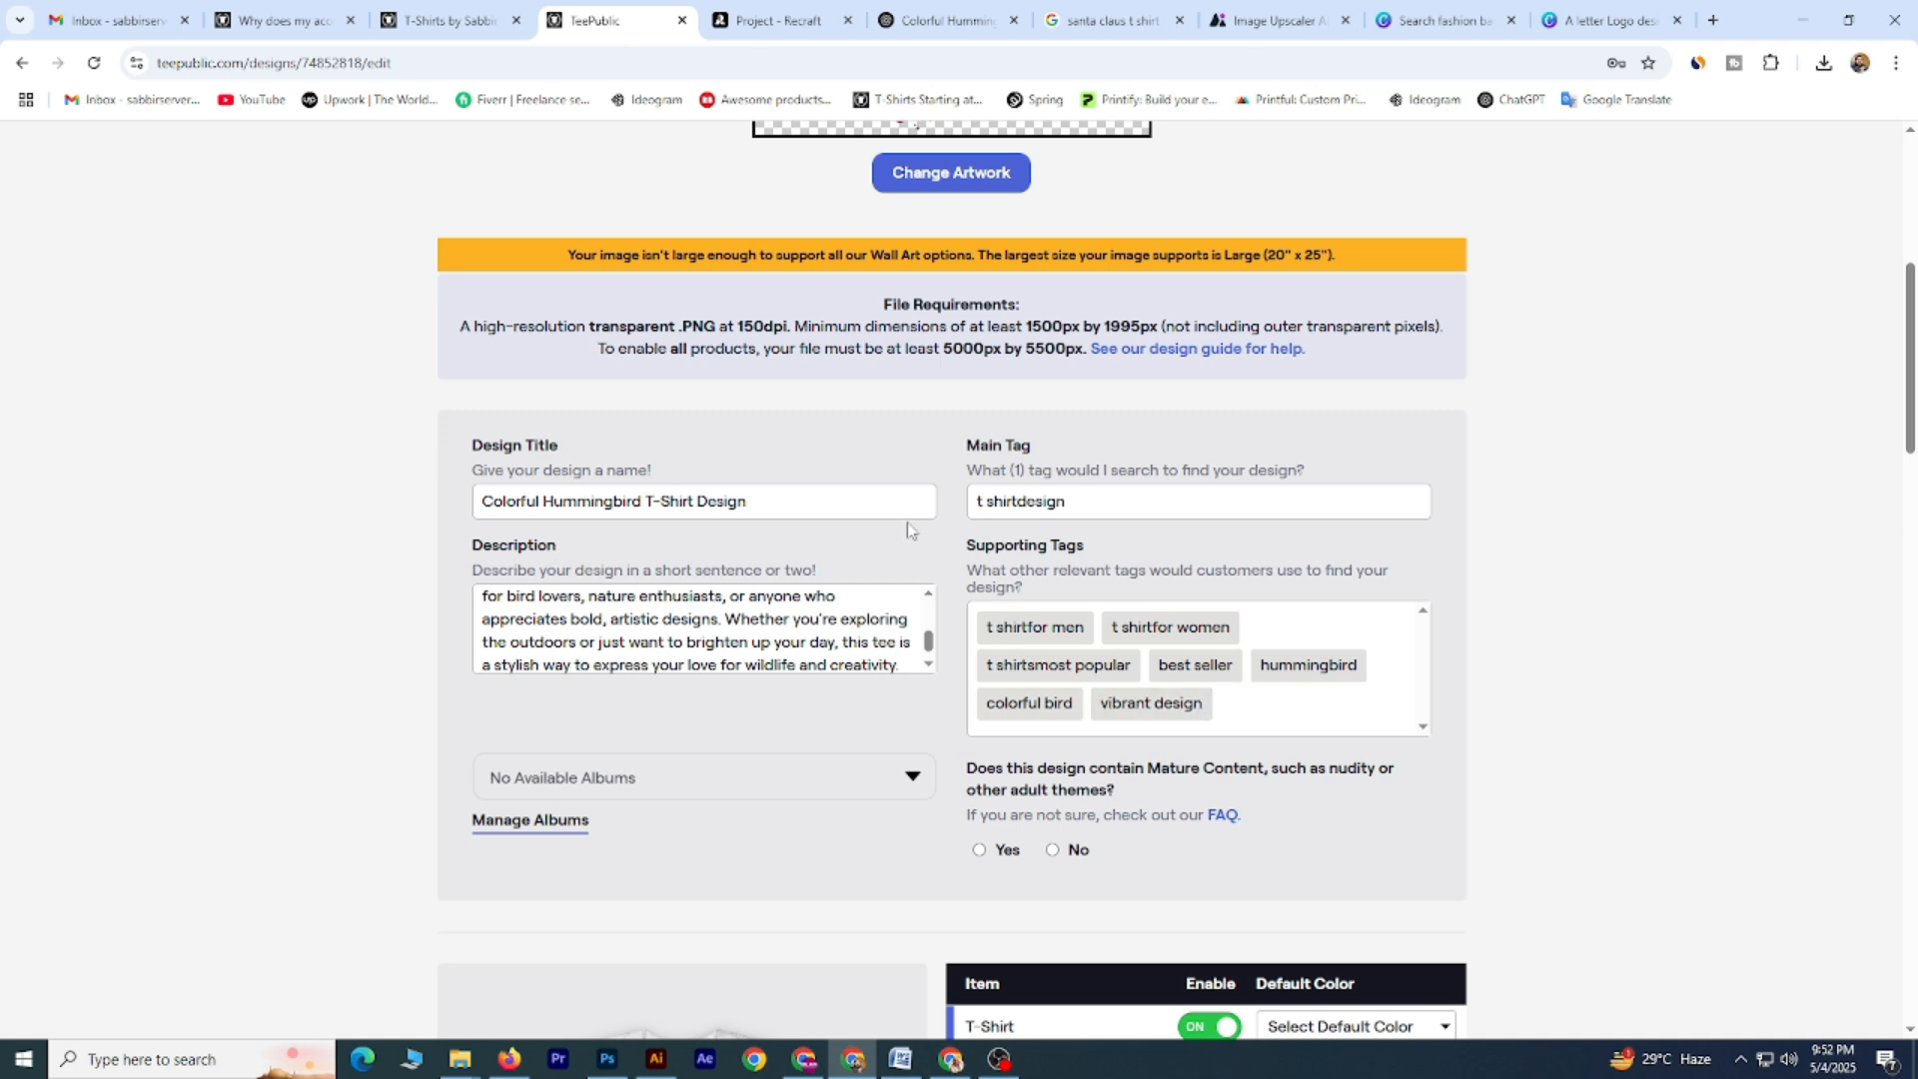
{"action": "left_click", "coordinate": [1085, 860]}
Review the artwork, title, main tag, description and supporting tags, and compare them with ChatGPT's full tag list.
{"action": "scroll", "coordinate": [838, 790], "scroll_direction": "up", "scroll_amount": 4}
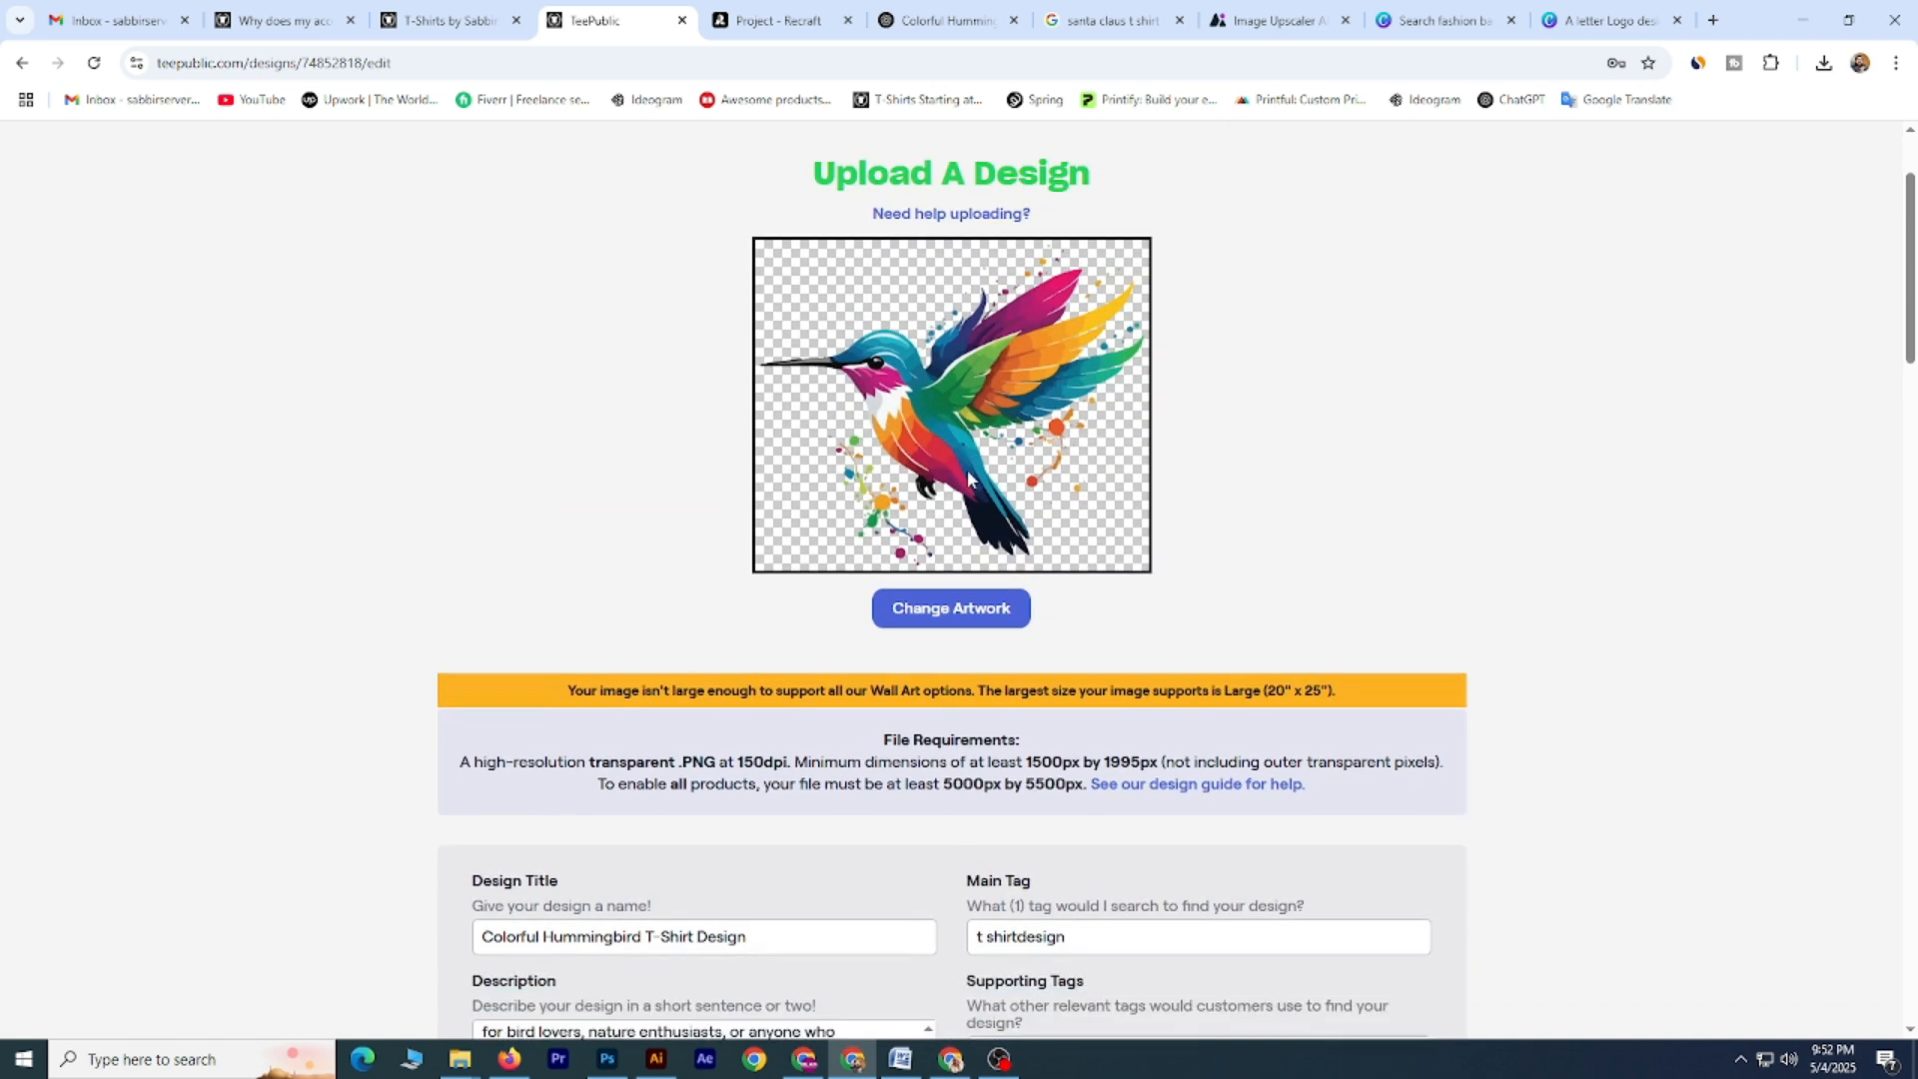
{"action": "scroll", "coordinate": [971, 481], "scroll_direction": "down", "scroll_amount": 3}
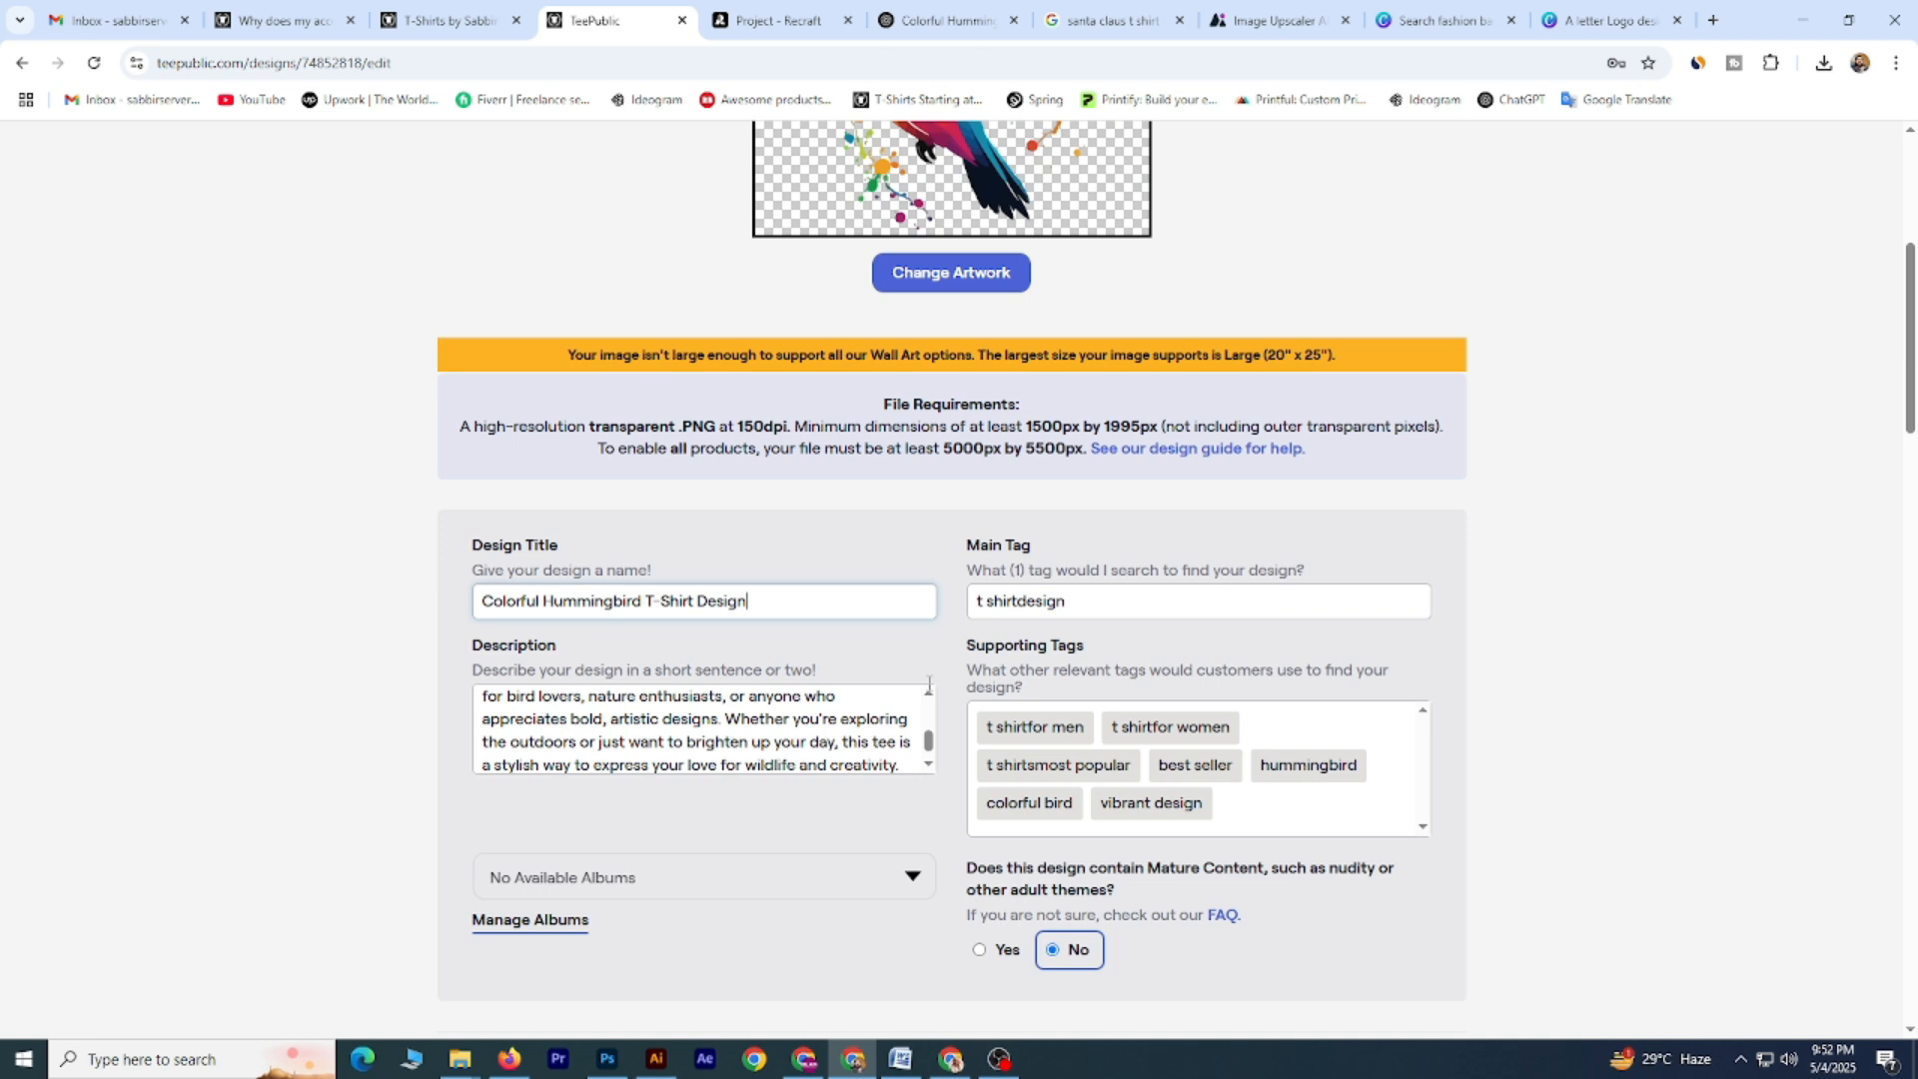
{"action": "left_click", "coordinate": [1199, 616]}
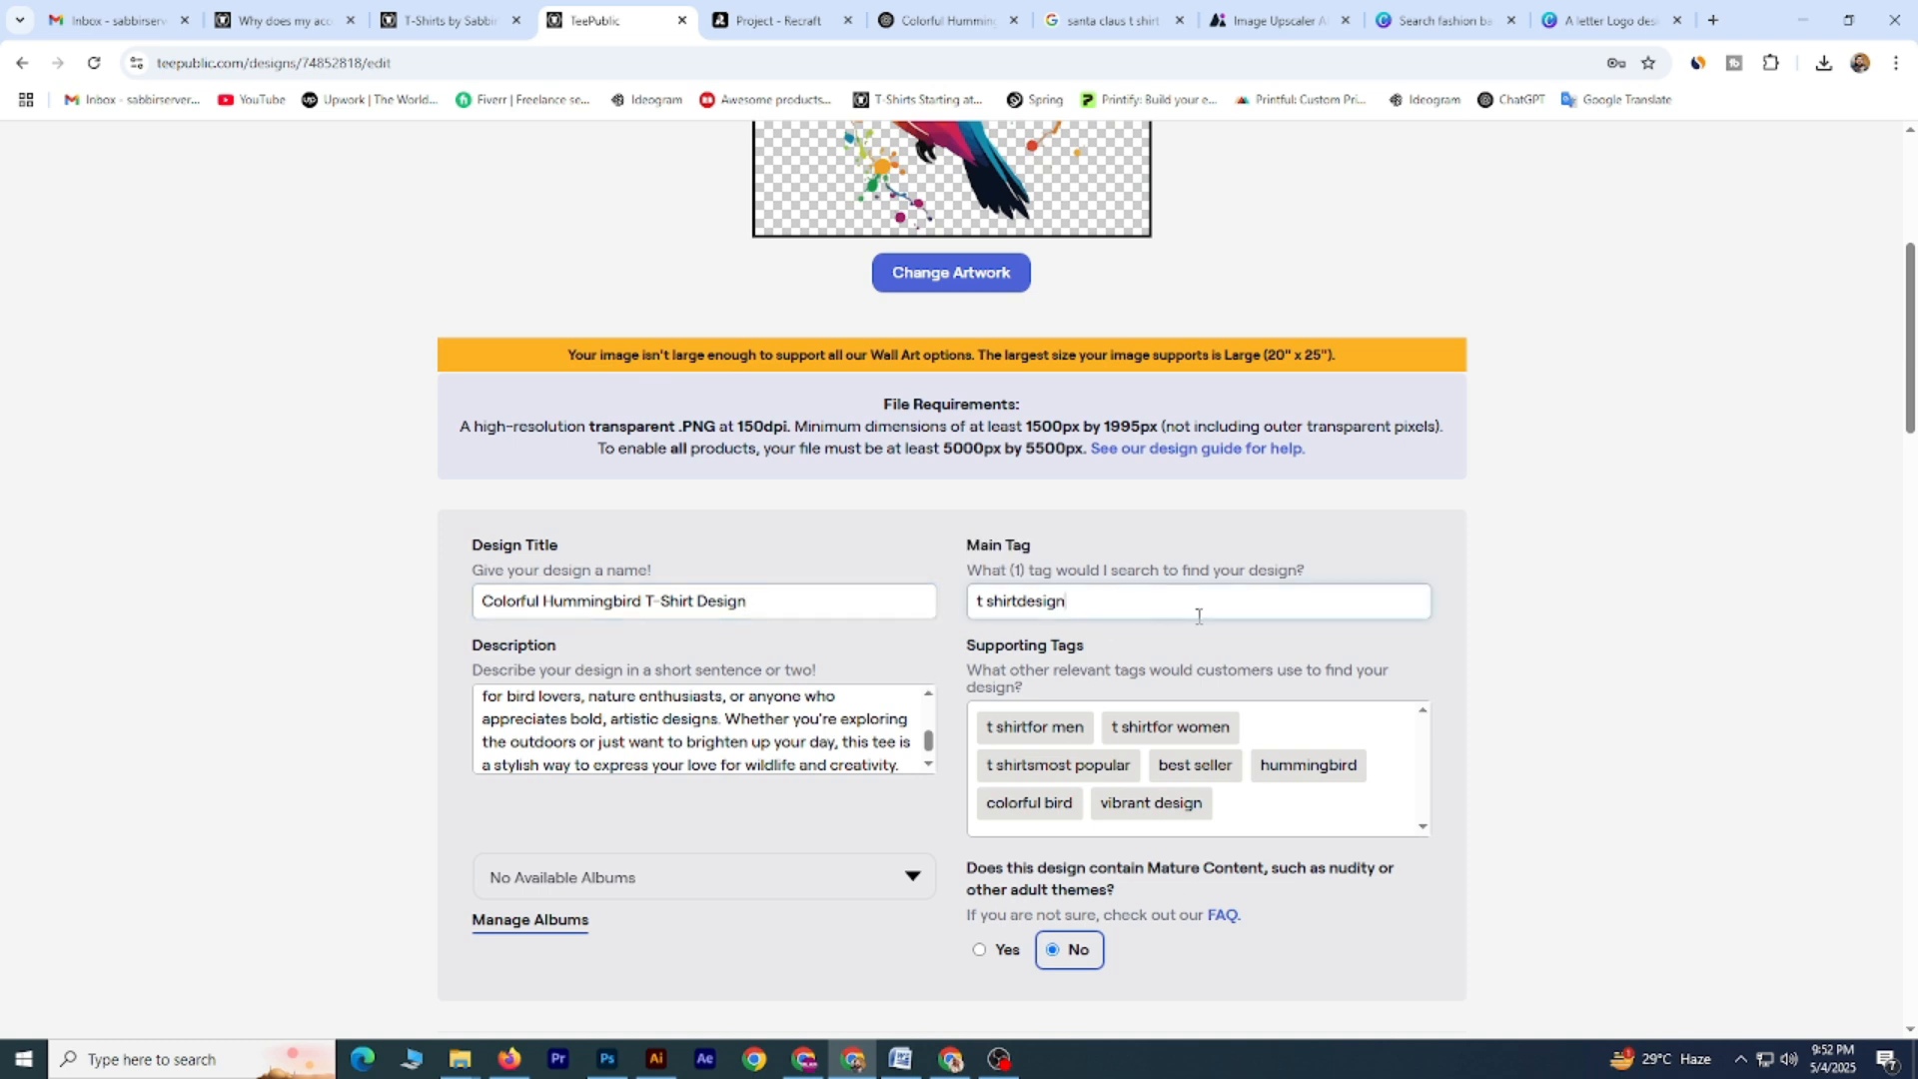
{"action": "left_click", "coordinate": [776, 698]}
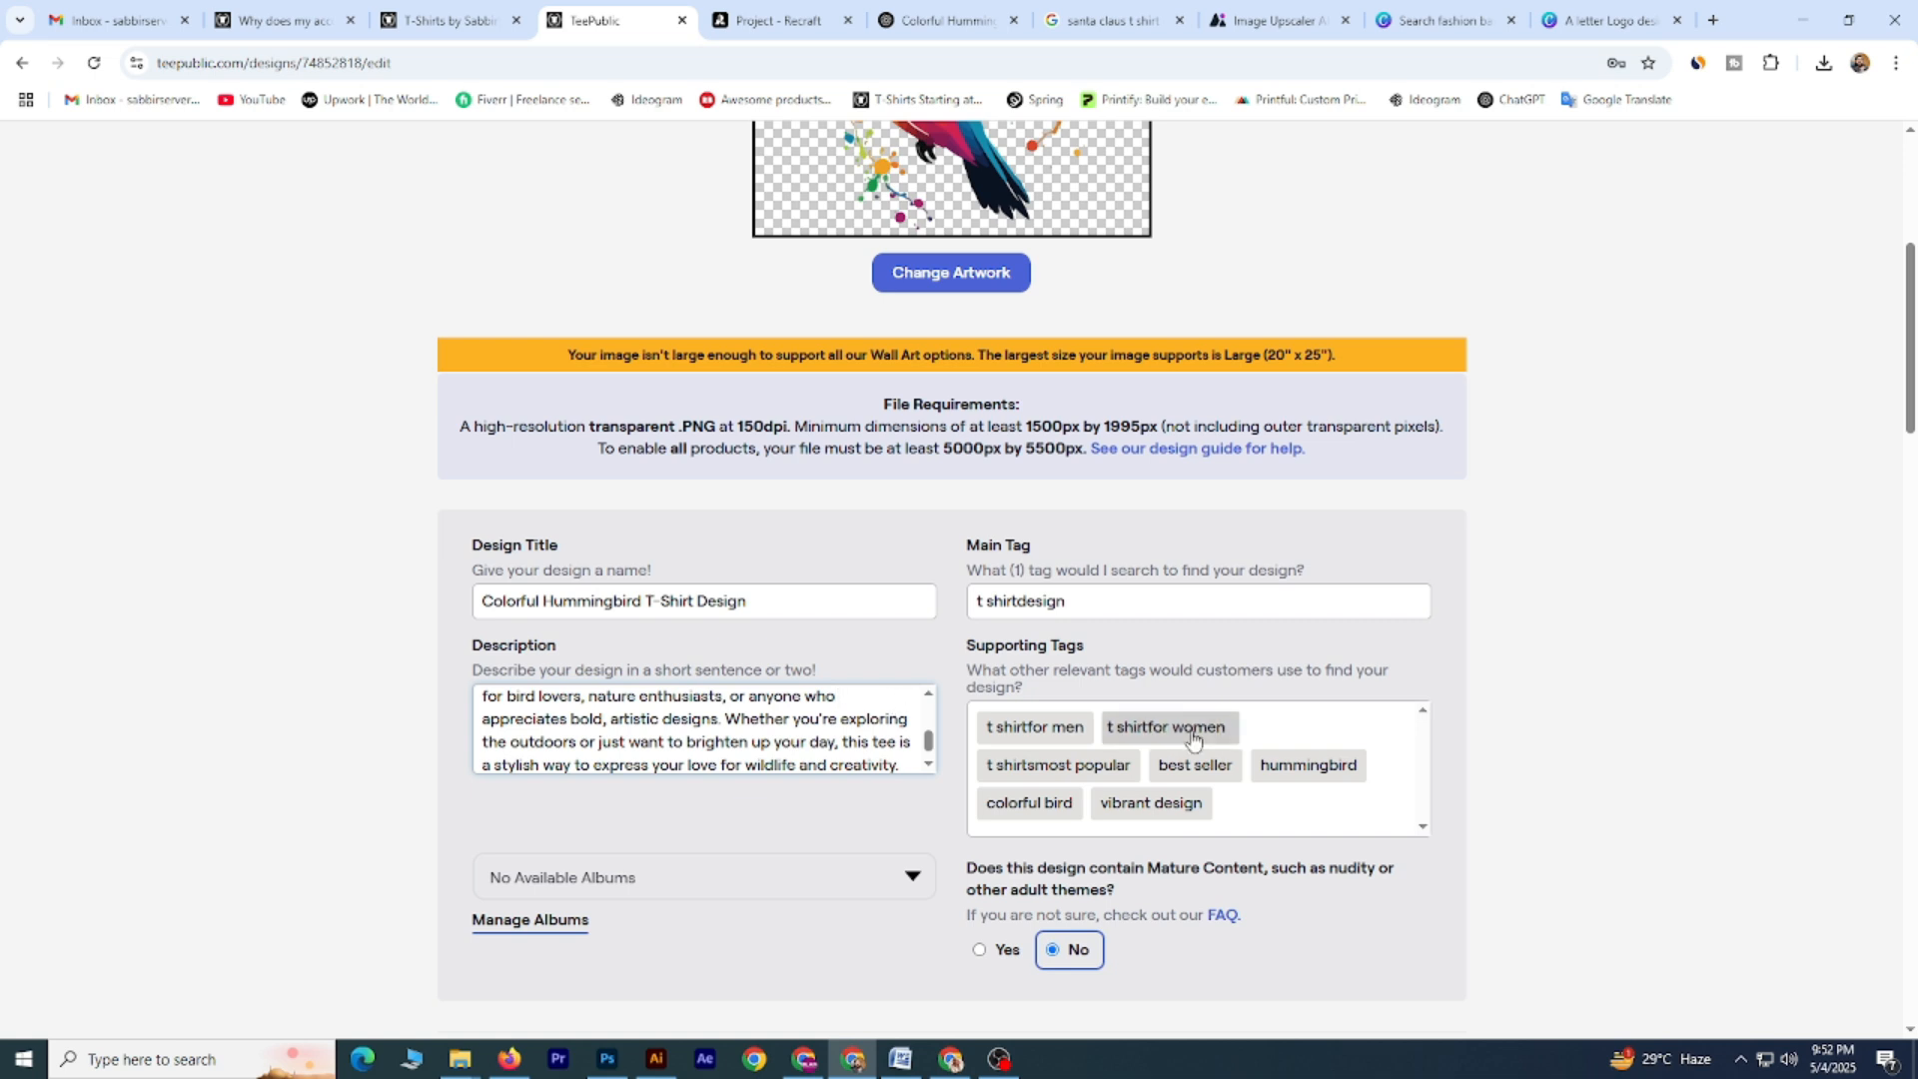
{"action": "left_click", "coordinate": [911, 18]}
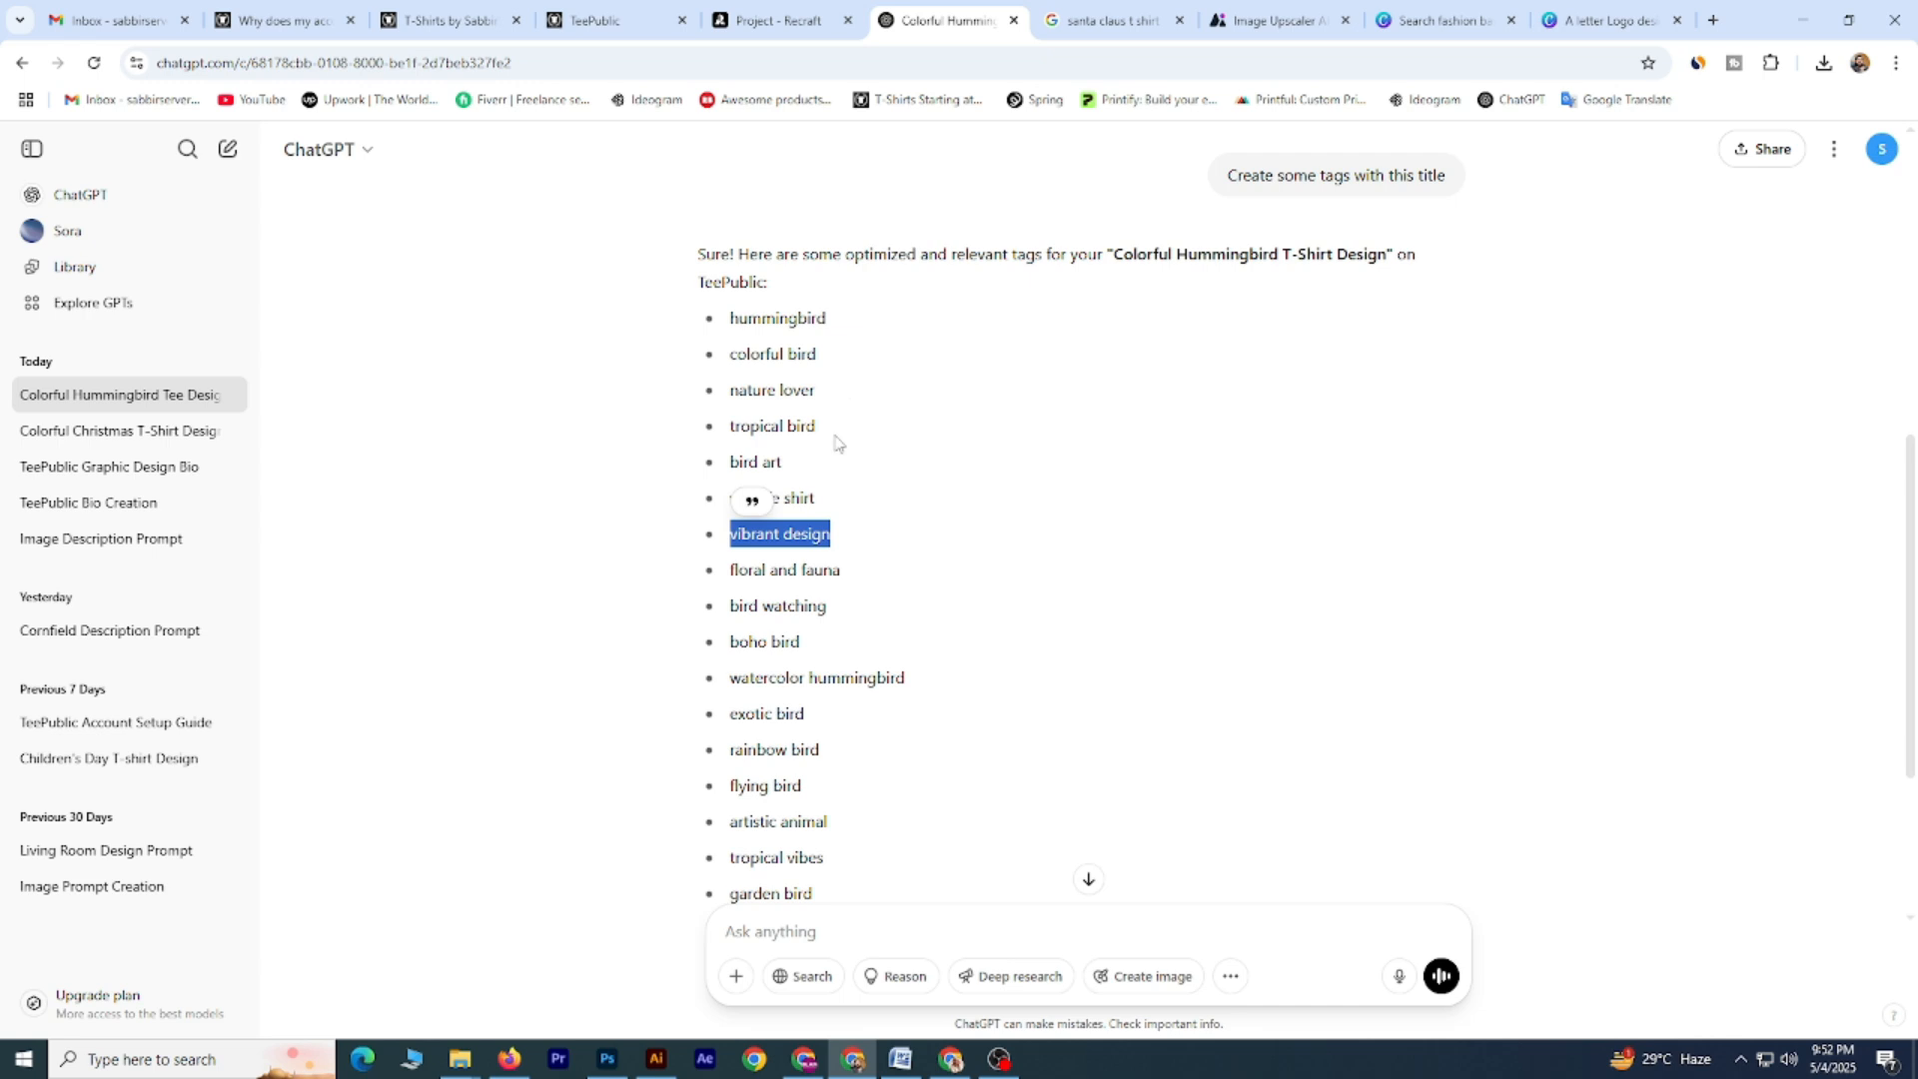
{"action": "scroll", "coordinate": [823, 513], "scroll_direction": "down", "scroll_amount": 3}
{"action": "scroll", "coordinate": [826, 521], "scroll_direction": "up", "scroll_amount": 1}
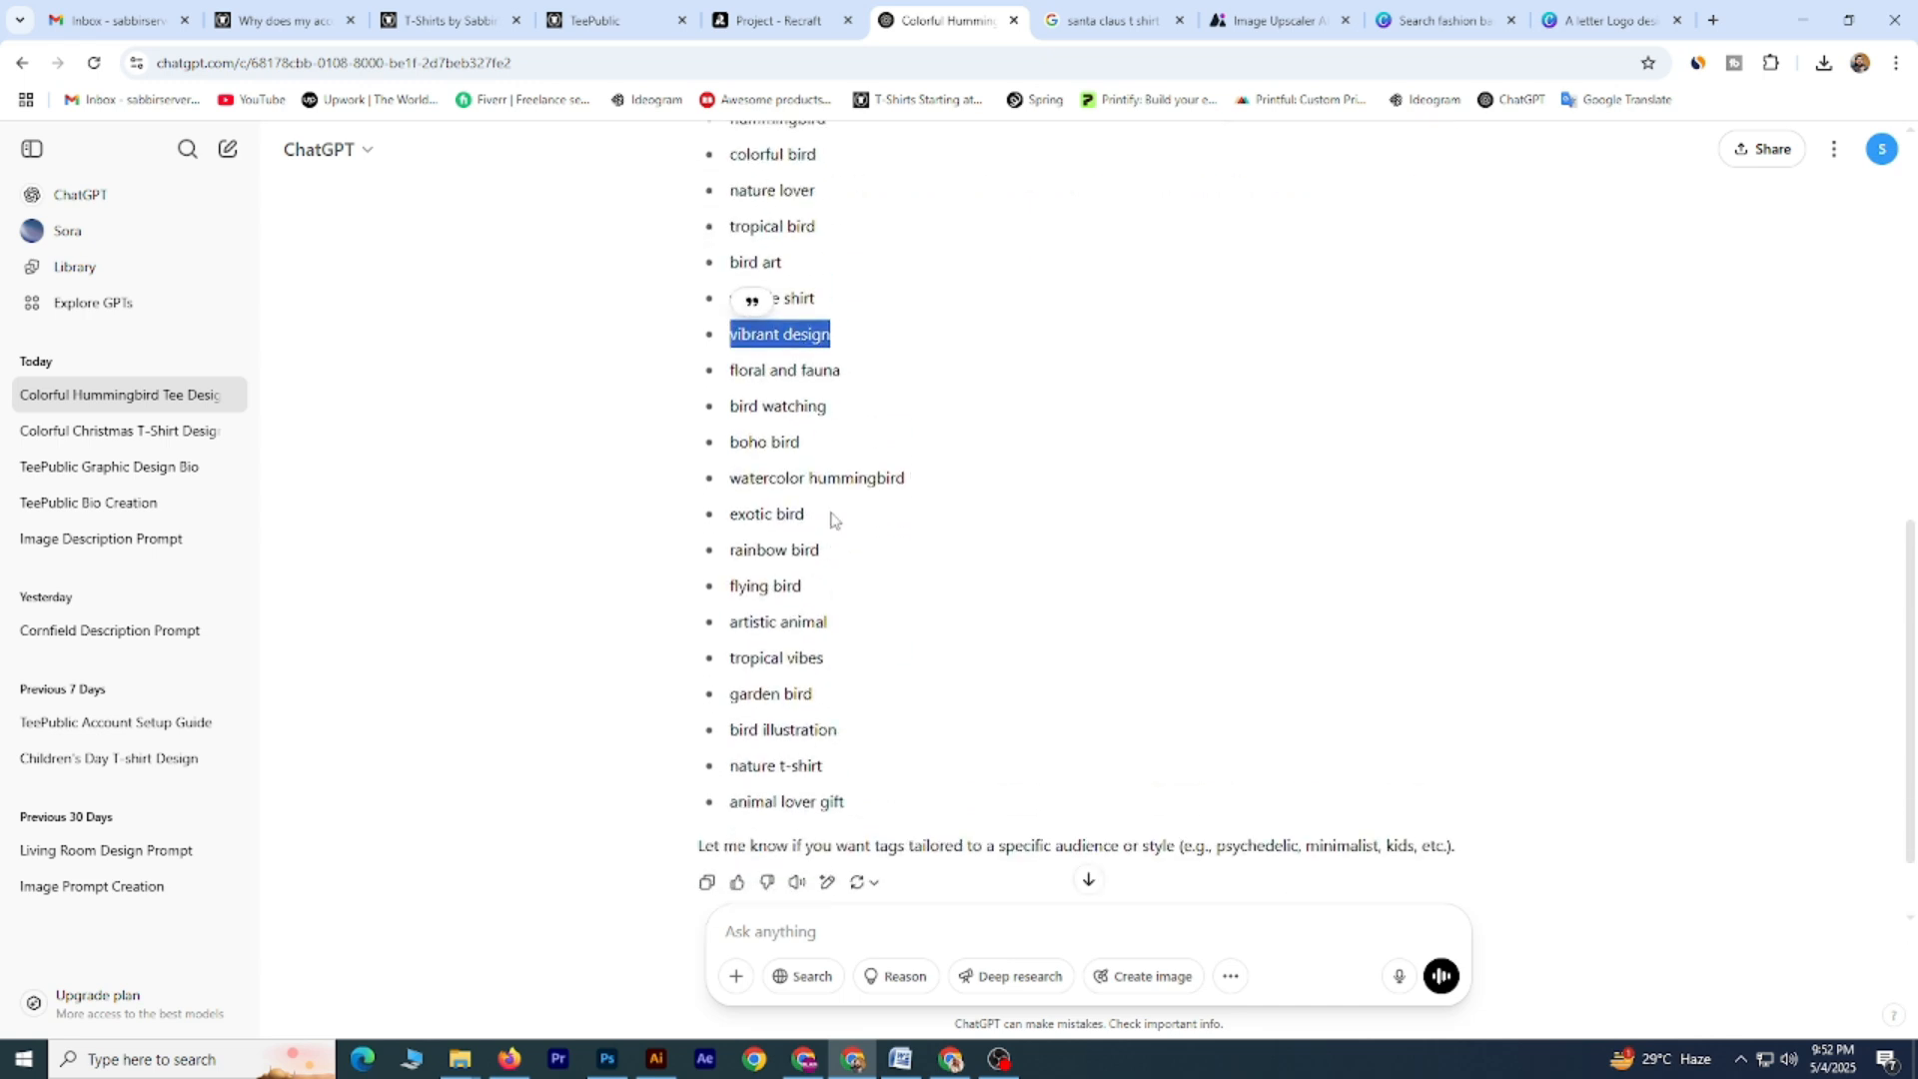
{"action": "left_click", "coordinate": [629, 30]}
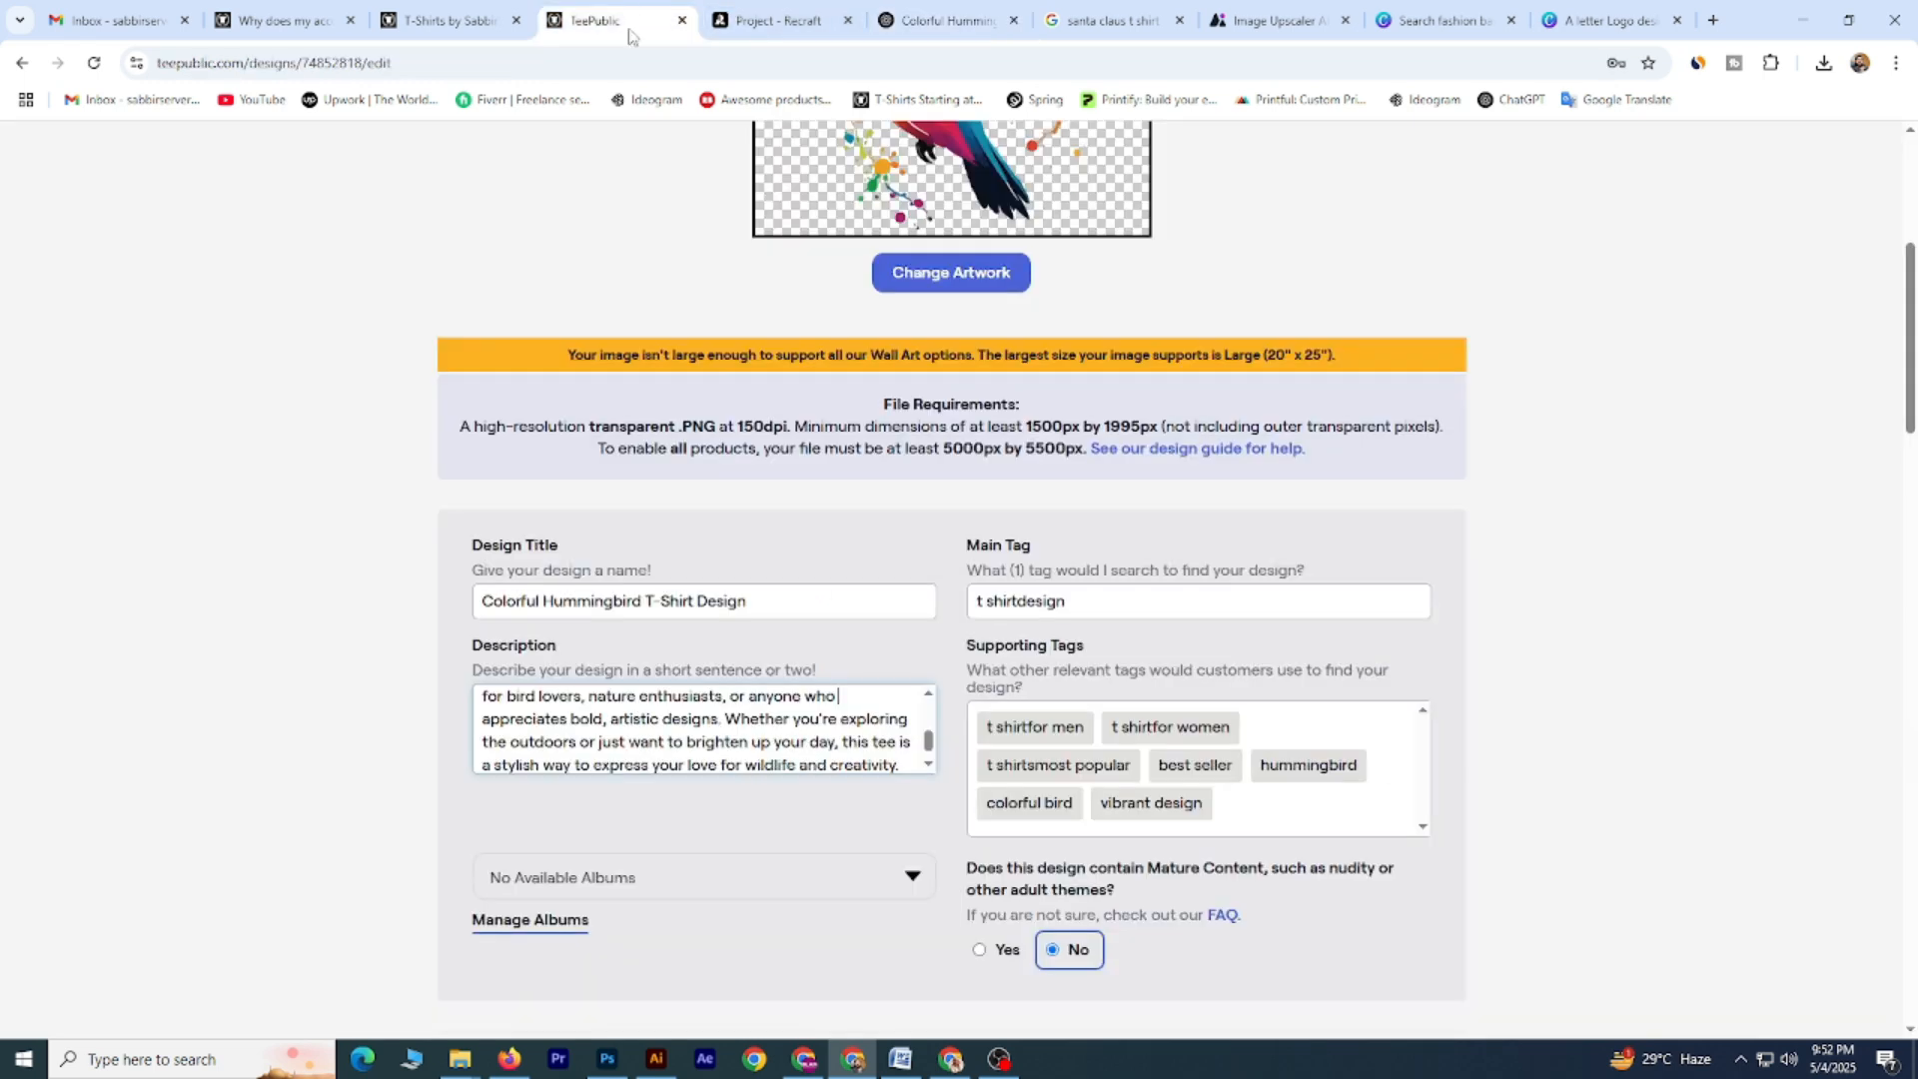
{"action": "scroll", "coordinate": [881, 717], "scroll_direction": "down", "scroll_amount": 1}
{"action": "scroll", "coordinate": [850, 867], "scroll_direction": "down", "scroll_amount": 3}
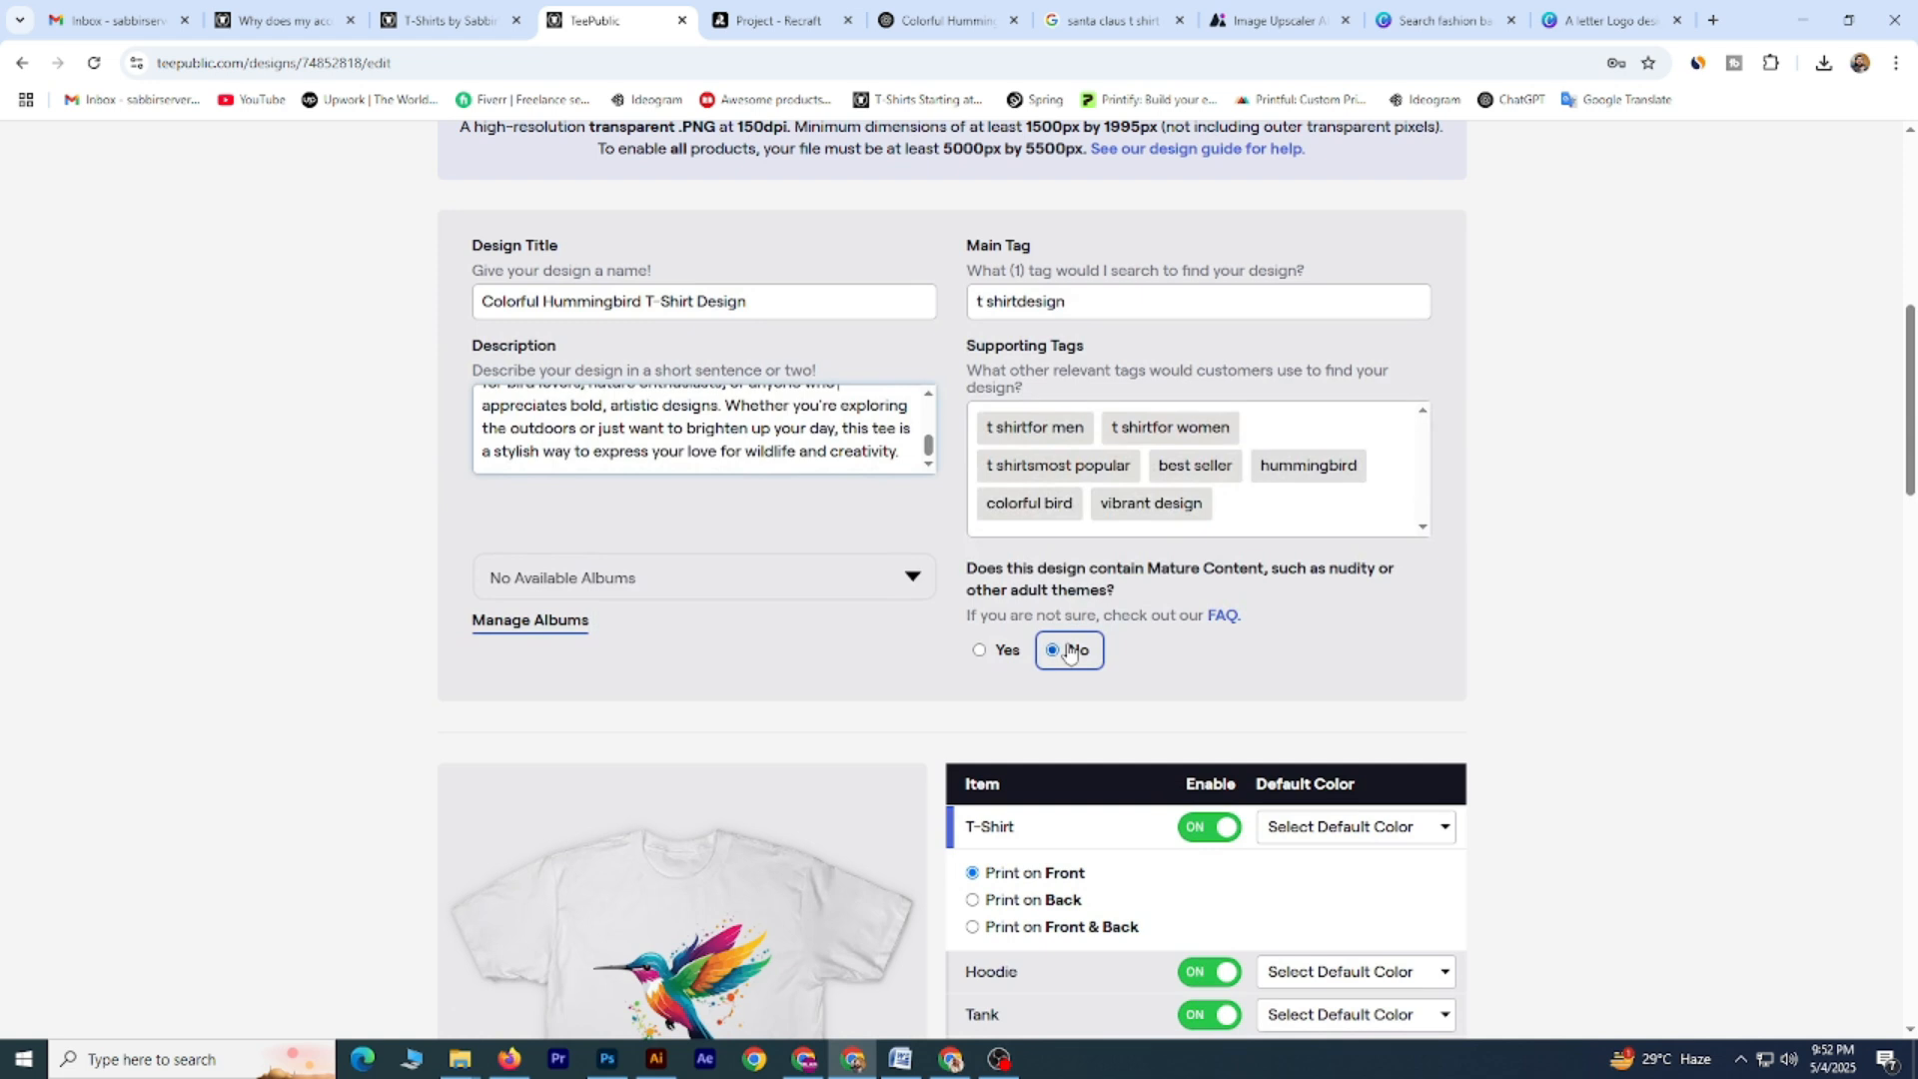
Set the T-Shirt's default color to Black in the product list.
{"action": "scroll", "coordinate": [839, 650], "scroll_direction": "down", "scroll_amount": 3}
{"action": "scroll", "coordinate": [760, 628], "scroll_direction": "down", "scroll_amount": 1}
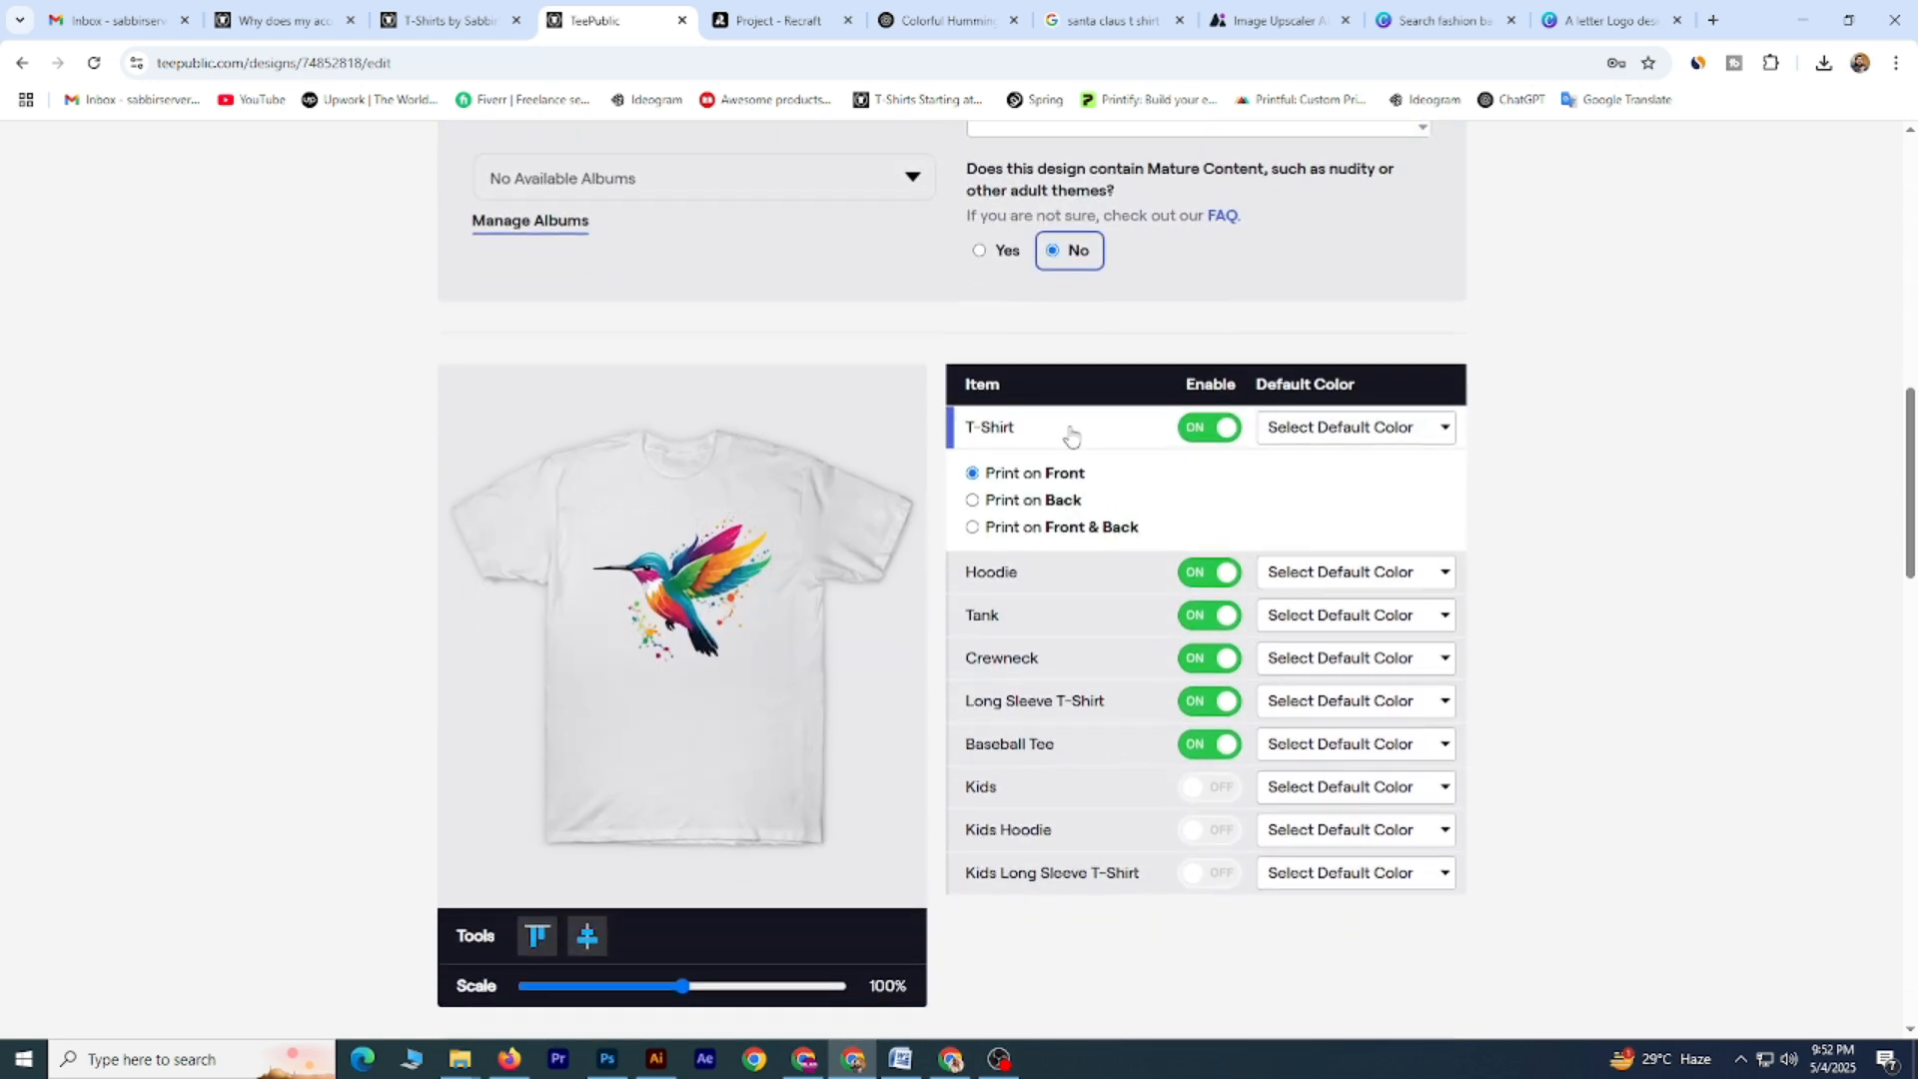
{"action": "left_click", "coordinate": [1331, 439]}
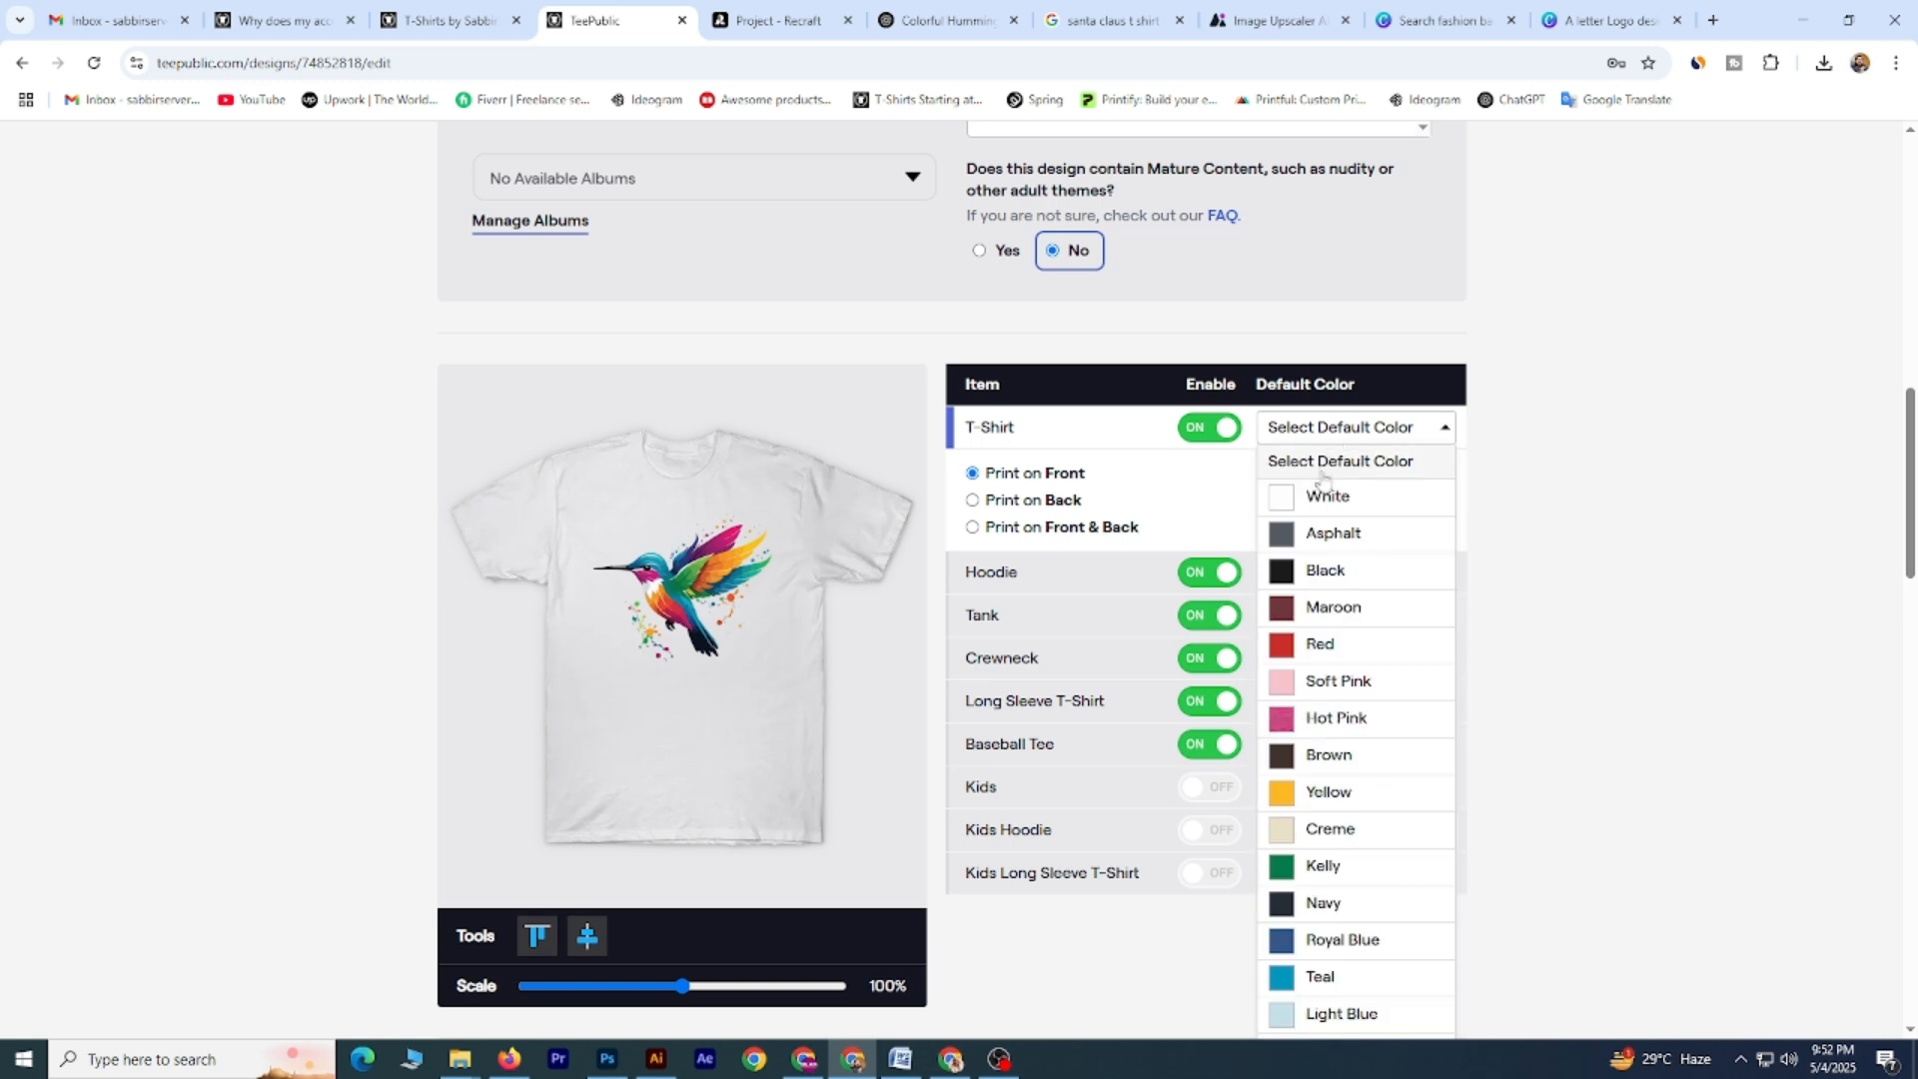
{"action": "left_click", "coordinate": [1315, 584]}
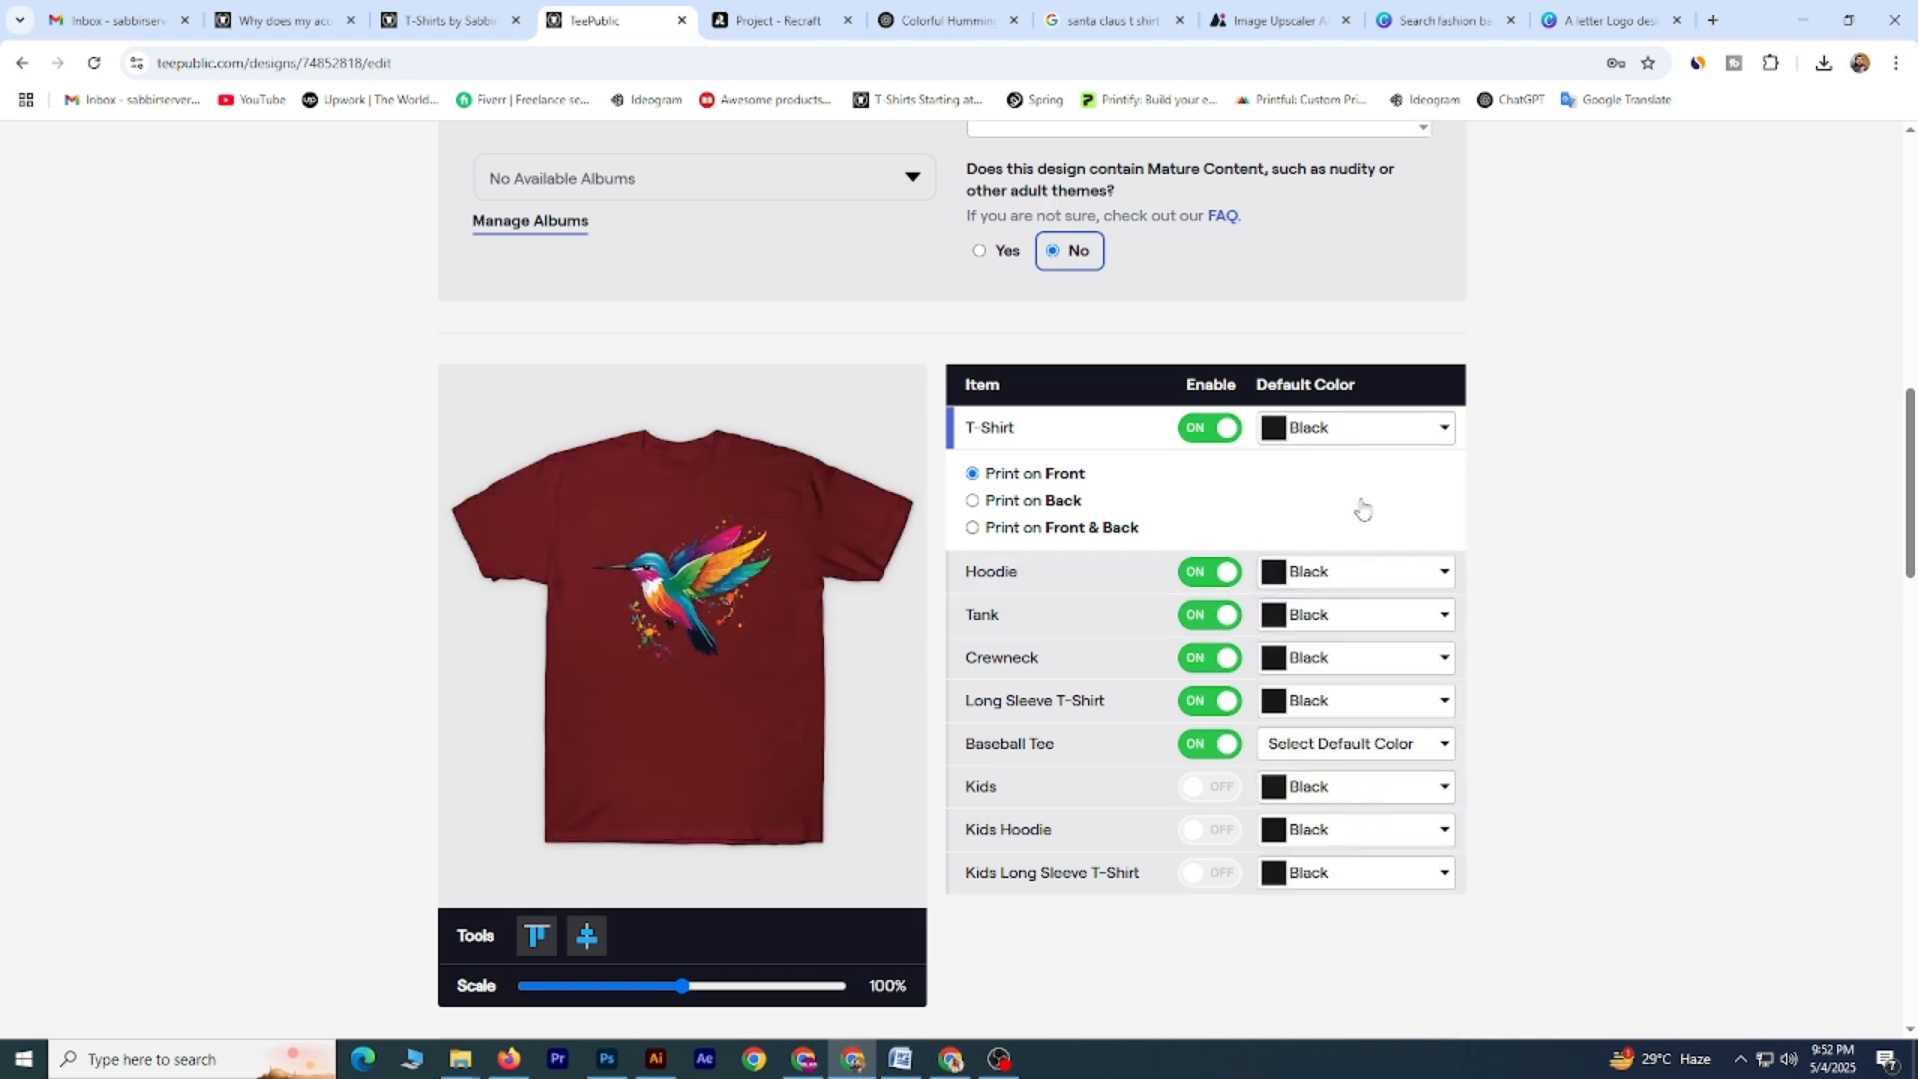
Compare White and Black as the T-Shirt's default color and settle on White.
{"action": "left_click", "coordinate": [1332, 428]}
{"action": "left_click", "coordinate": [1329, 496]}
{"action": "left_click", "coordinate": [1332, 427]}
{"action": "left_click", "coordinate": [1348, 575]}
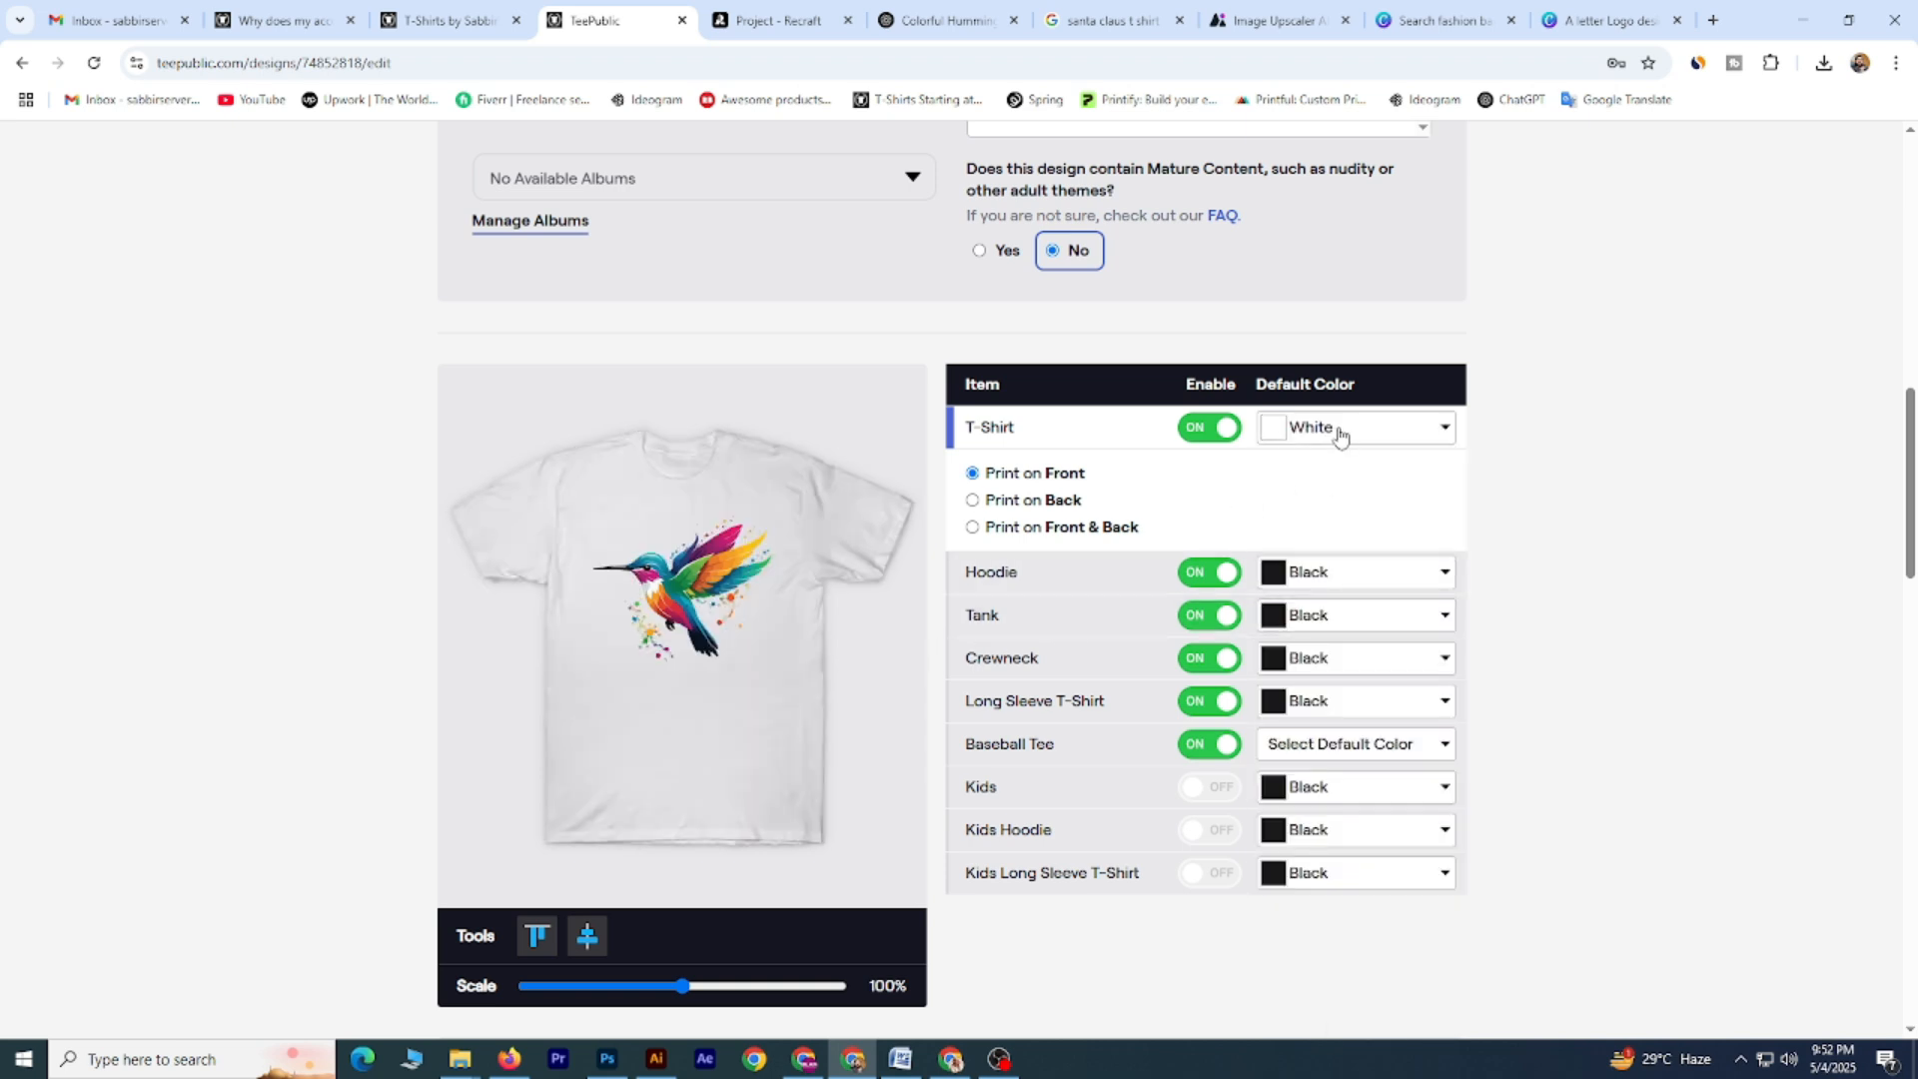
{"action": "left_click", "coordinate": [1337, 429]}
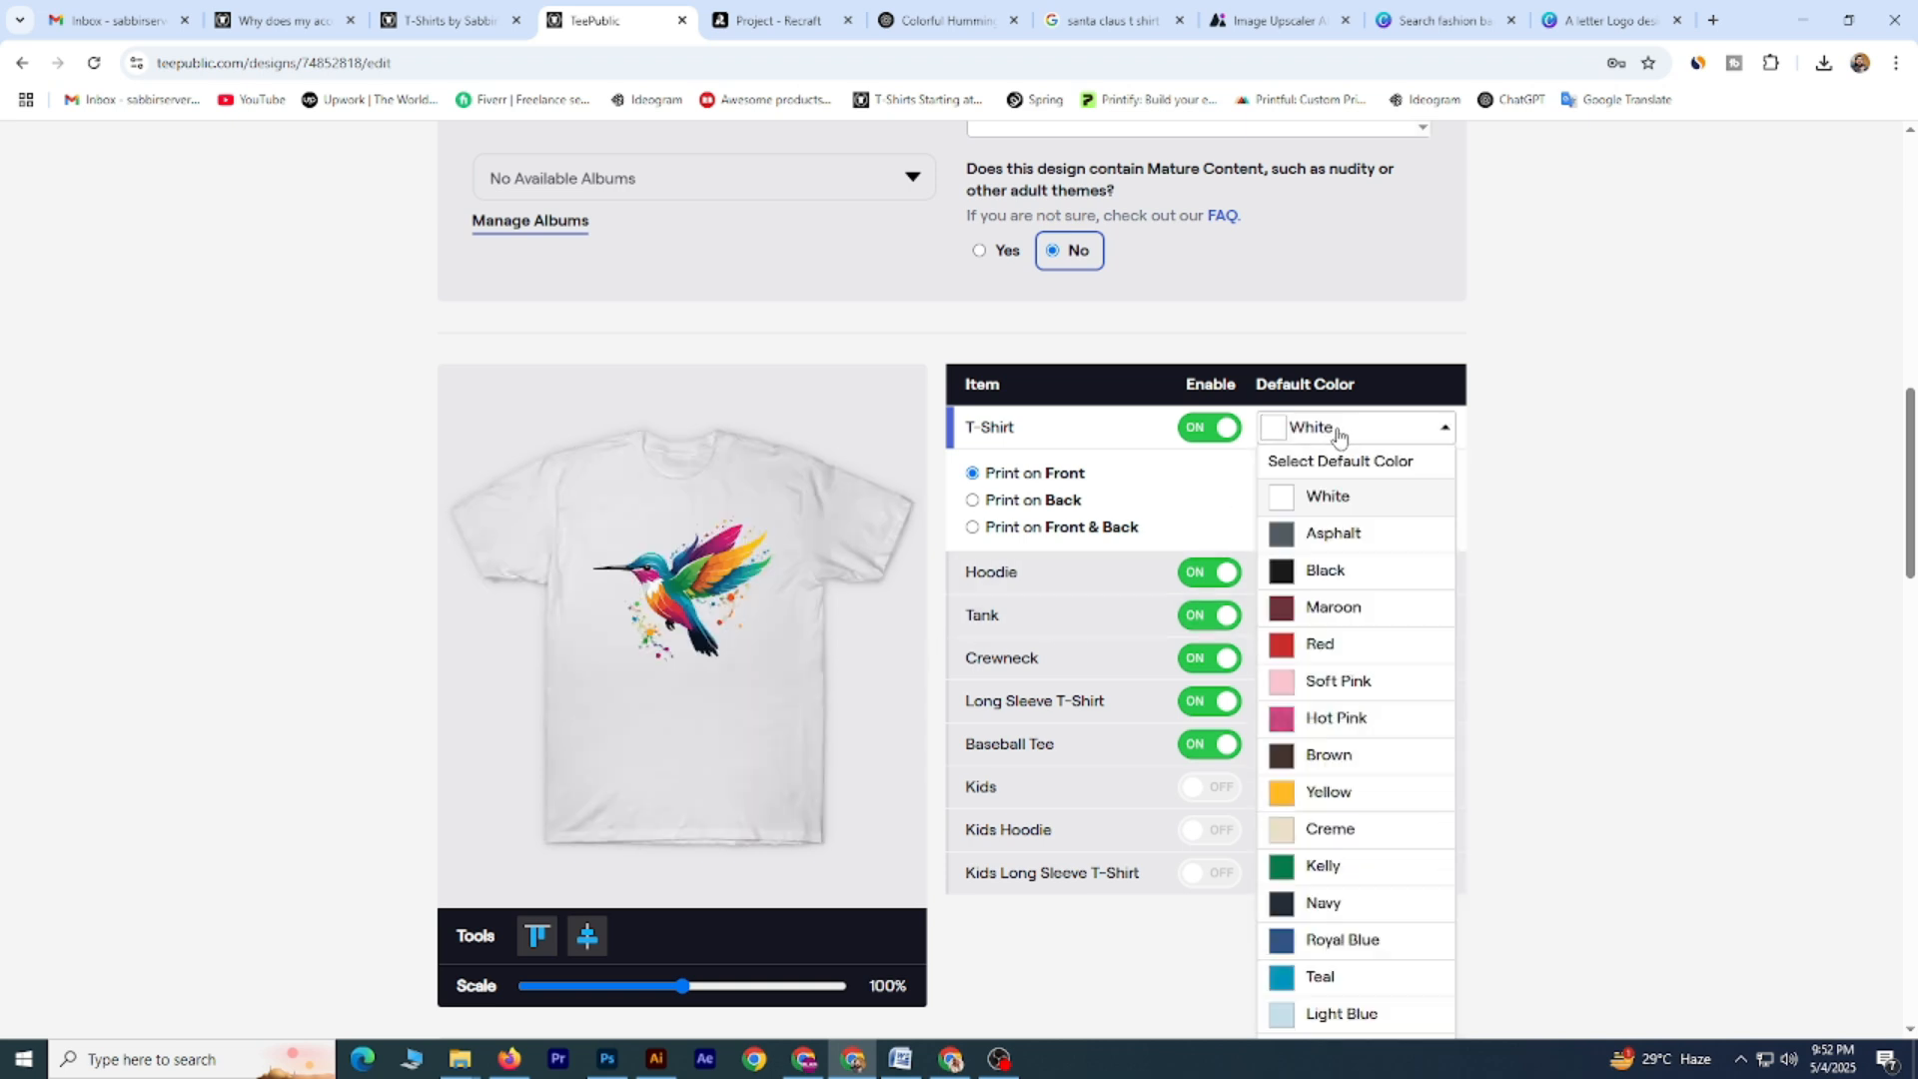
{"action": "left_click", "coordinate": [1315, 580]}
{"action": "left_click", "coordinate": [1359, 432]}
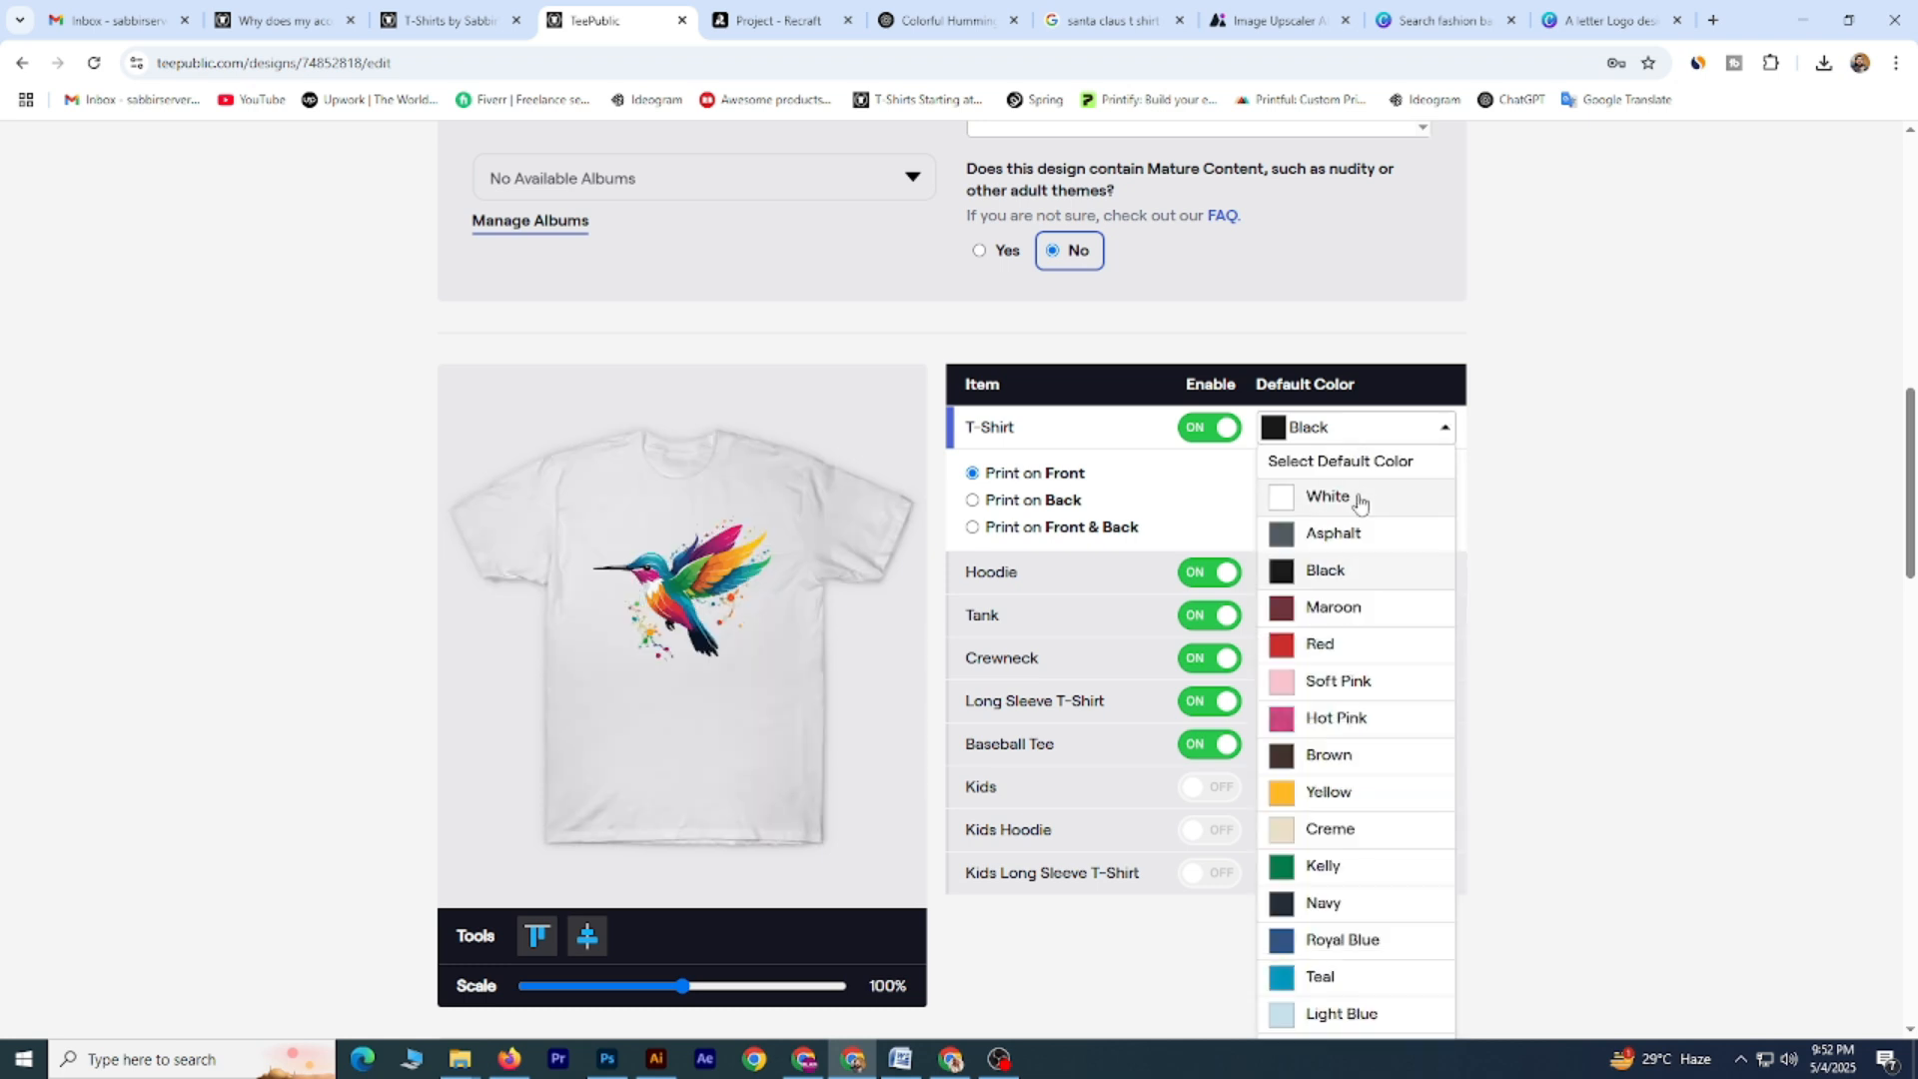
{"action": "left_click", "coordinate": [1318, 494]}
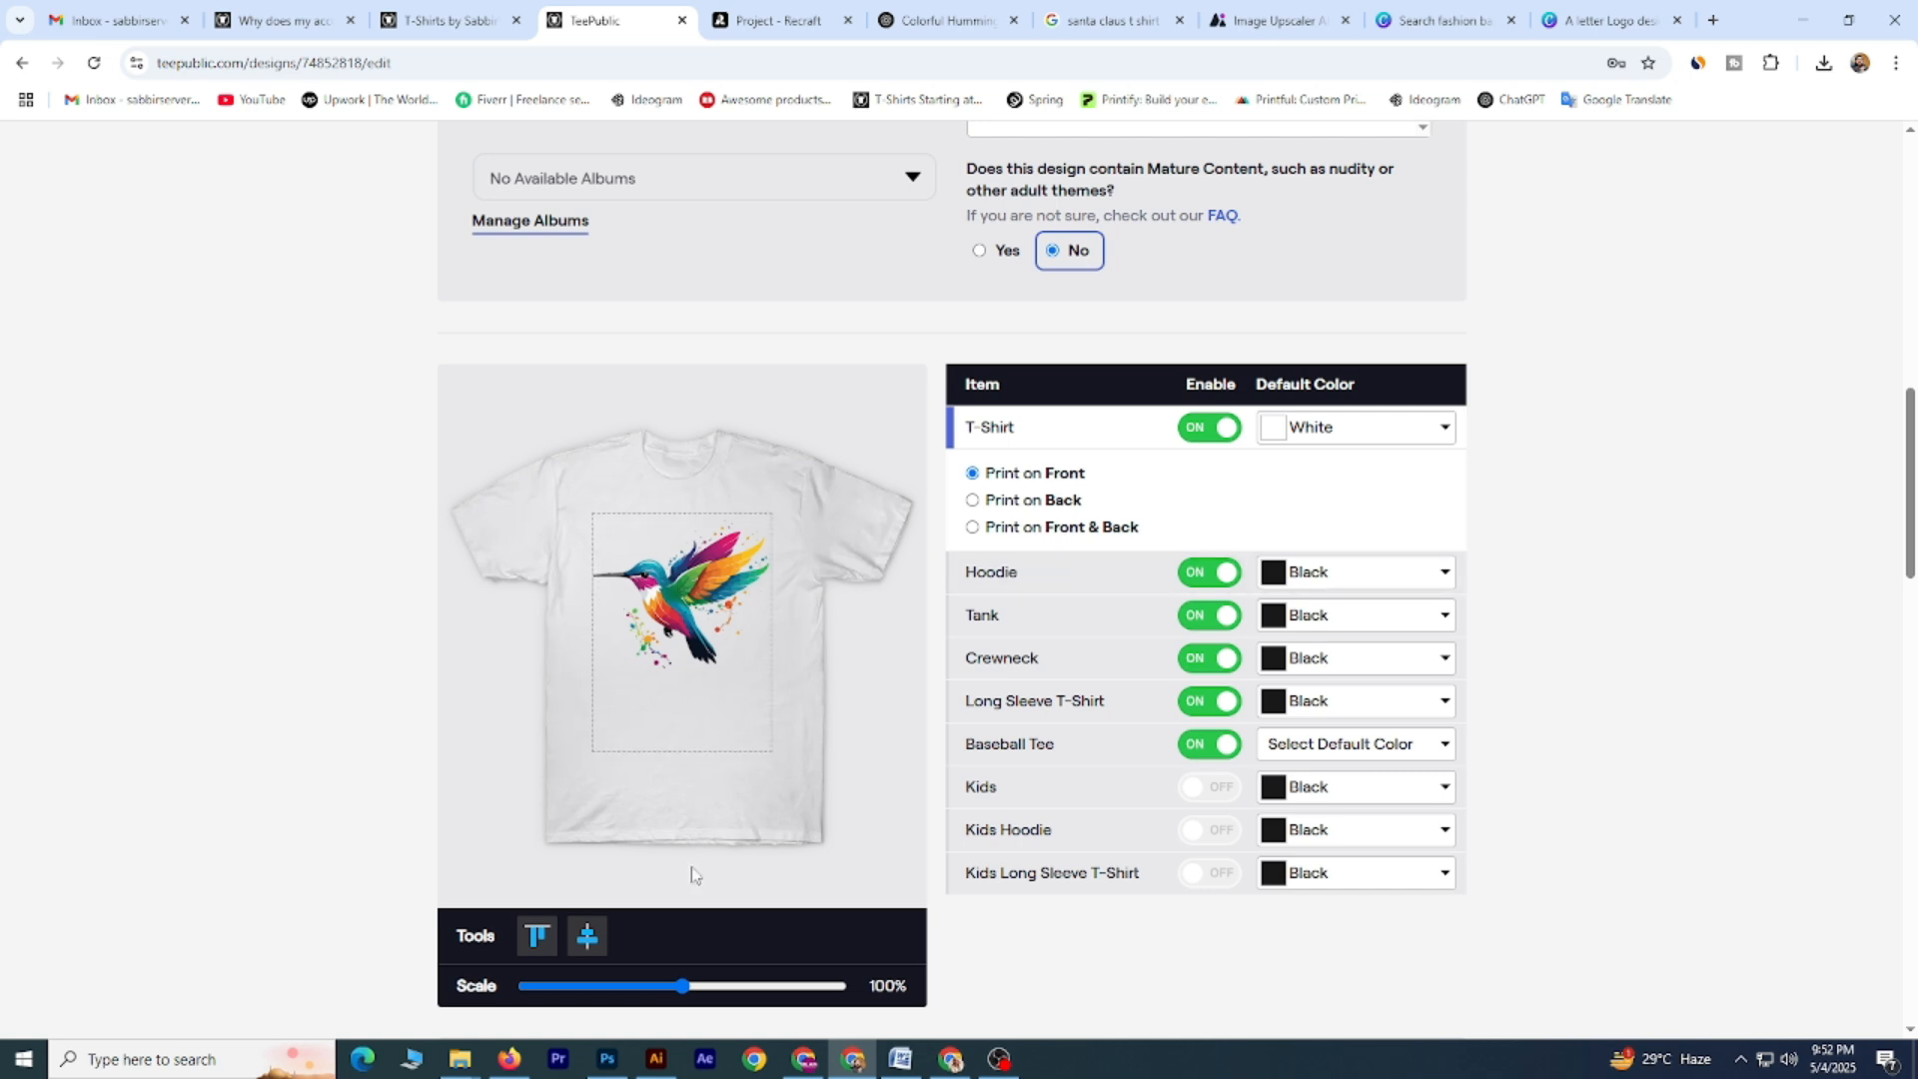
Reduce the scale of the hummingbird artwork on the T-Shirt to 91%.
{"action": "mouse_move", "coordinate": [683, 986]}
{"action": "left_mouse_down"}
{"action": "mouse_move", "coordinate": [644, 994]}
{"action": "mouse_move", "coordinate": [676, 985]}
{"action": "left_mouse_up"}
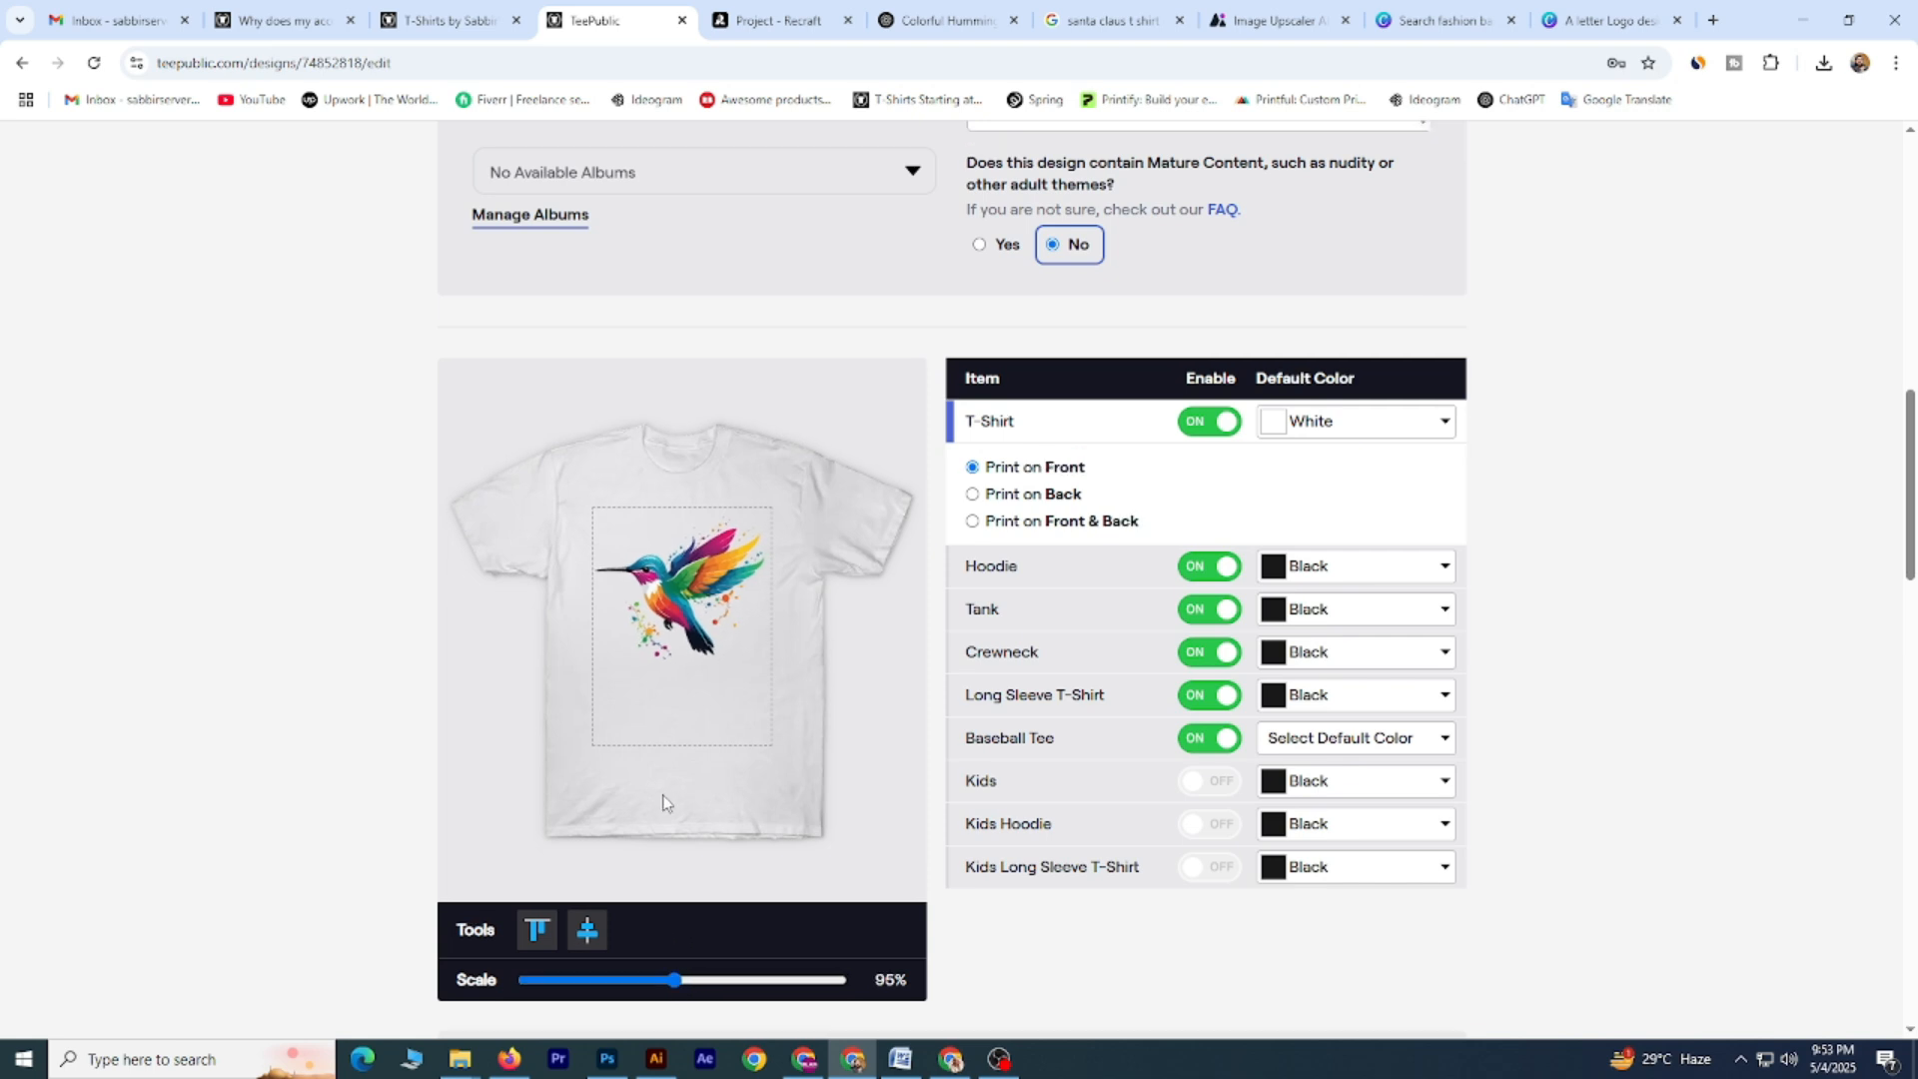
{"action": "scroll", "coordinate": [664, 803], "scroll_direction": "down", "scroll_amount": 1}
{"action": "left_click_drag", "start_coordinate": [677, 887], "coordinate": [670, 897]}
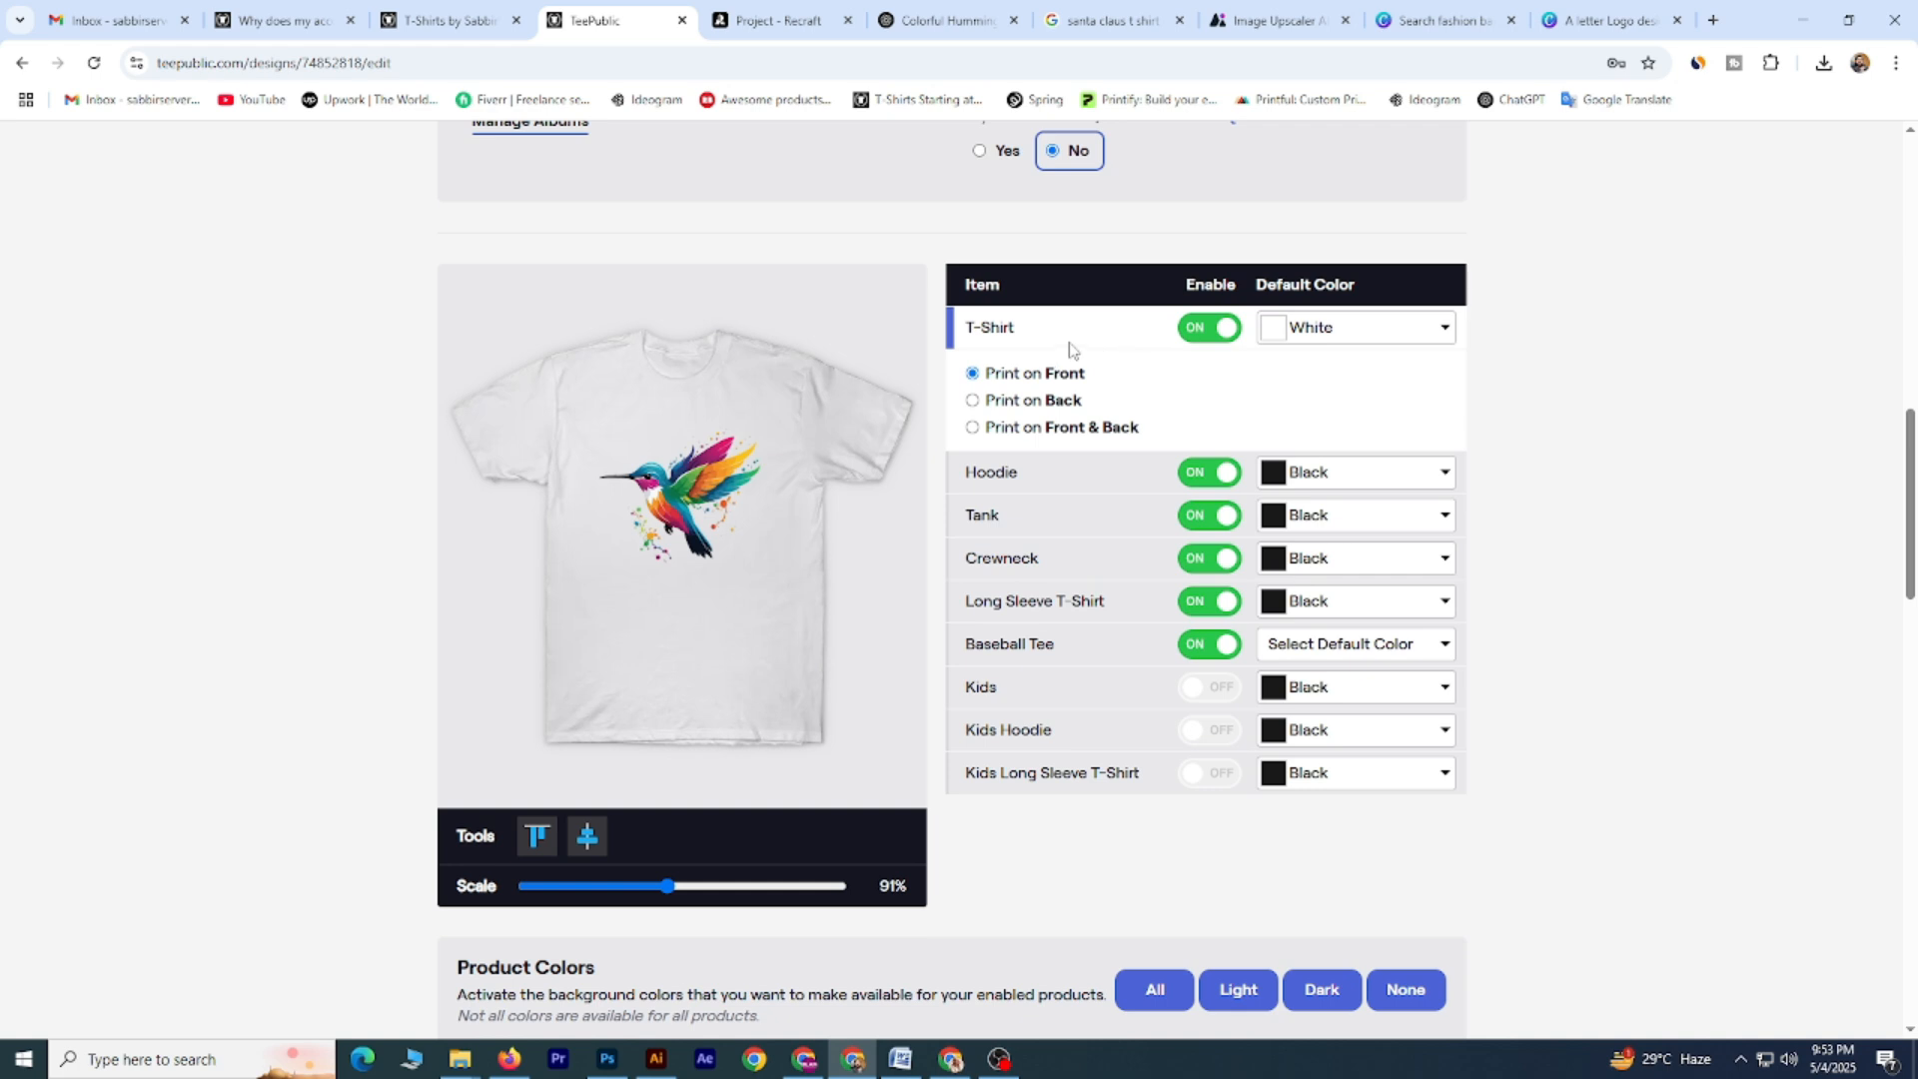
Check the Hoodie's preview and default color options, and disable the Hoodie product.
{"action": "left_click", "coordinate": [1044, 488]}
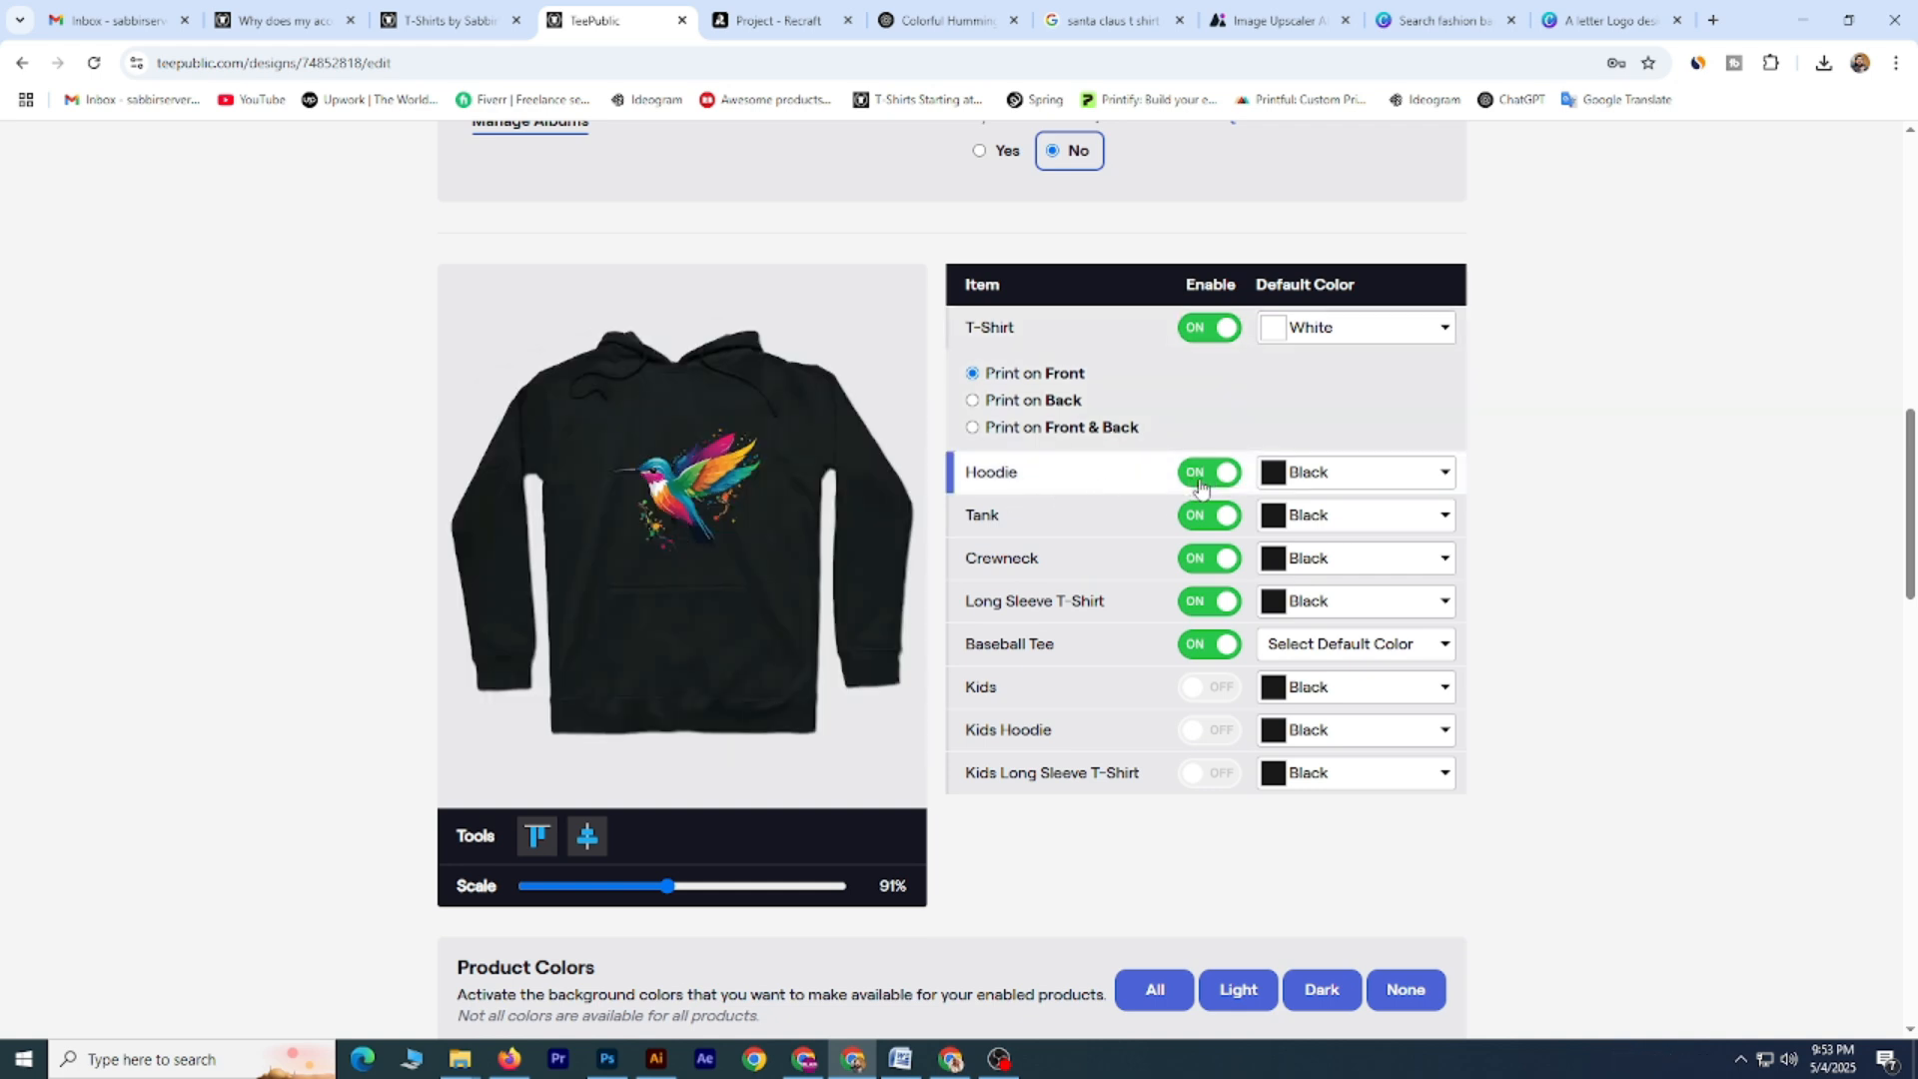
{"action": "left_click", "coordinate": [1387, 476]}
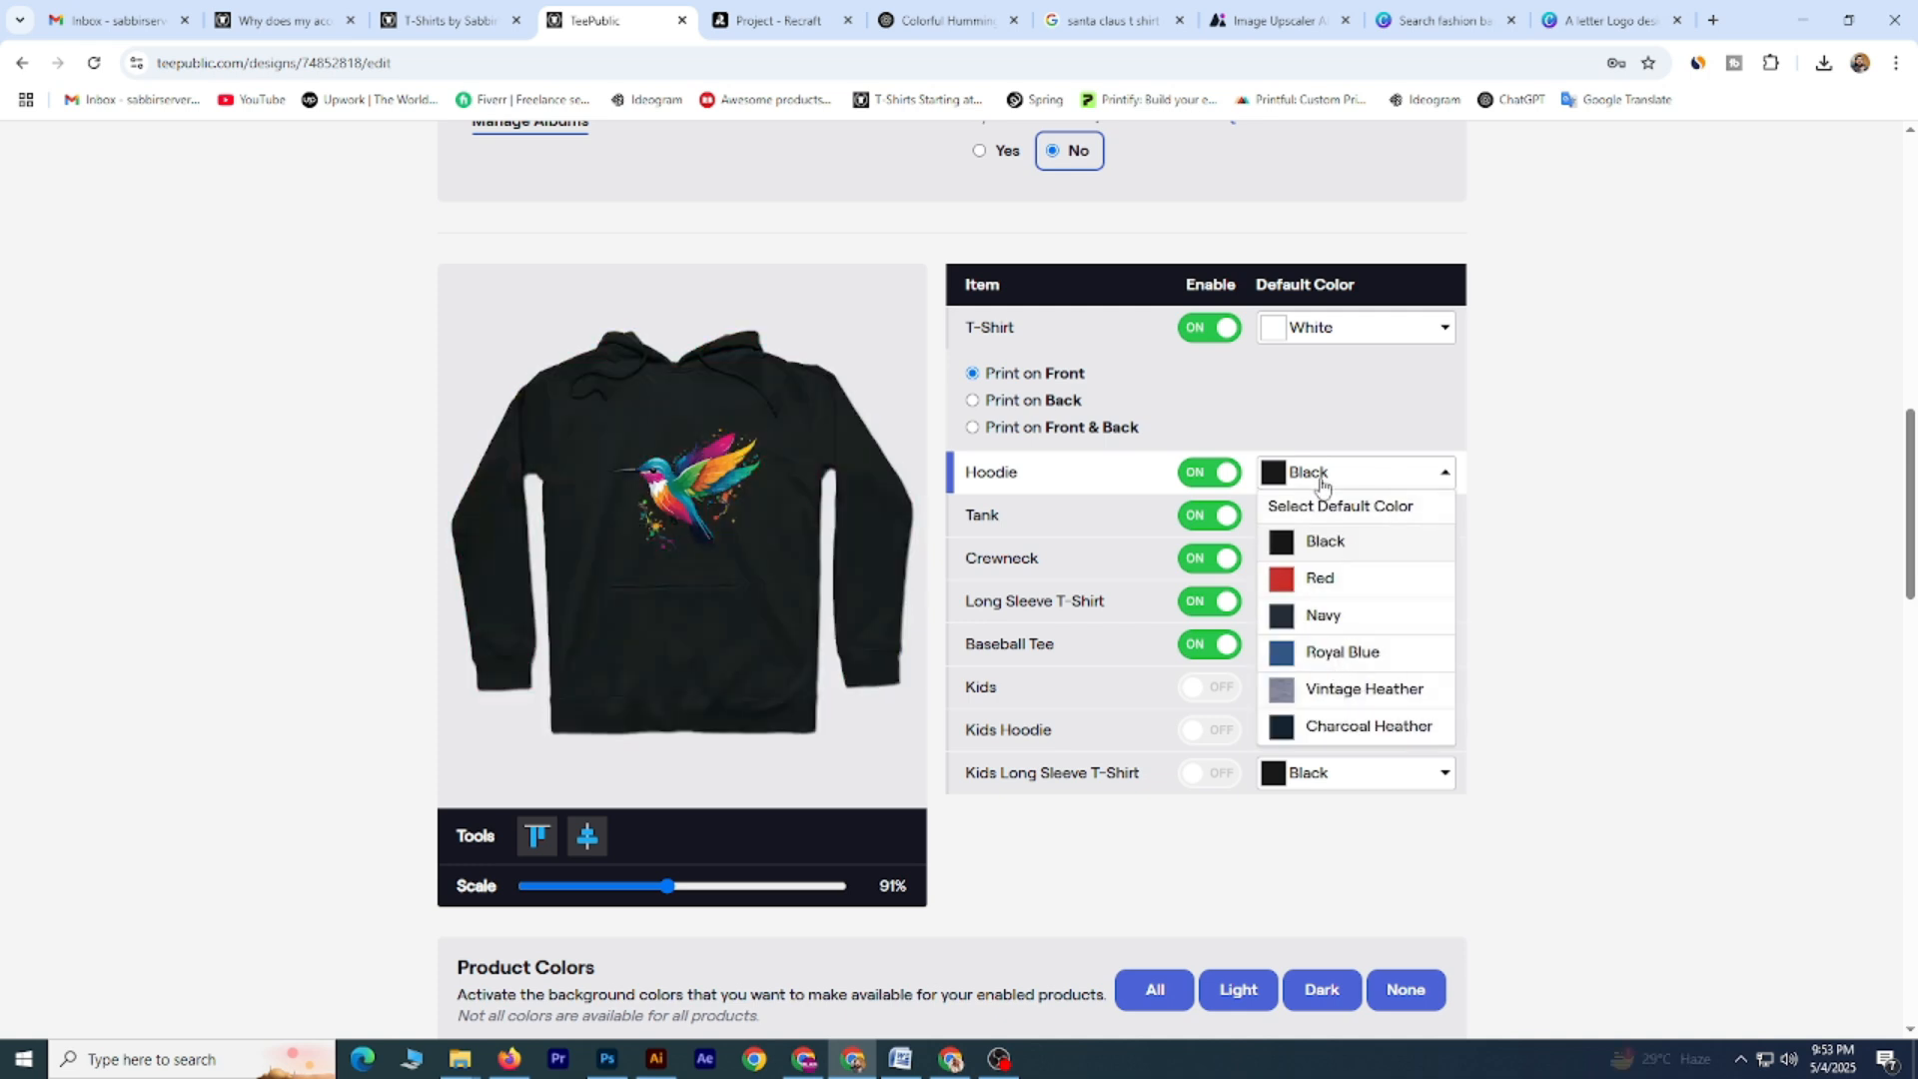
{"action": "left_click", "coordinate": [1190, 484]}
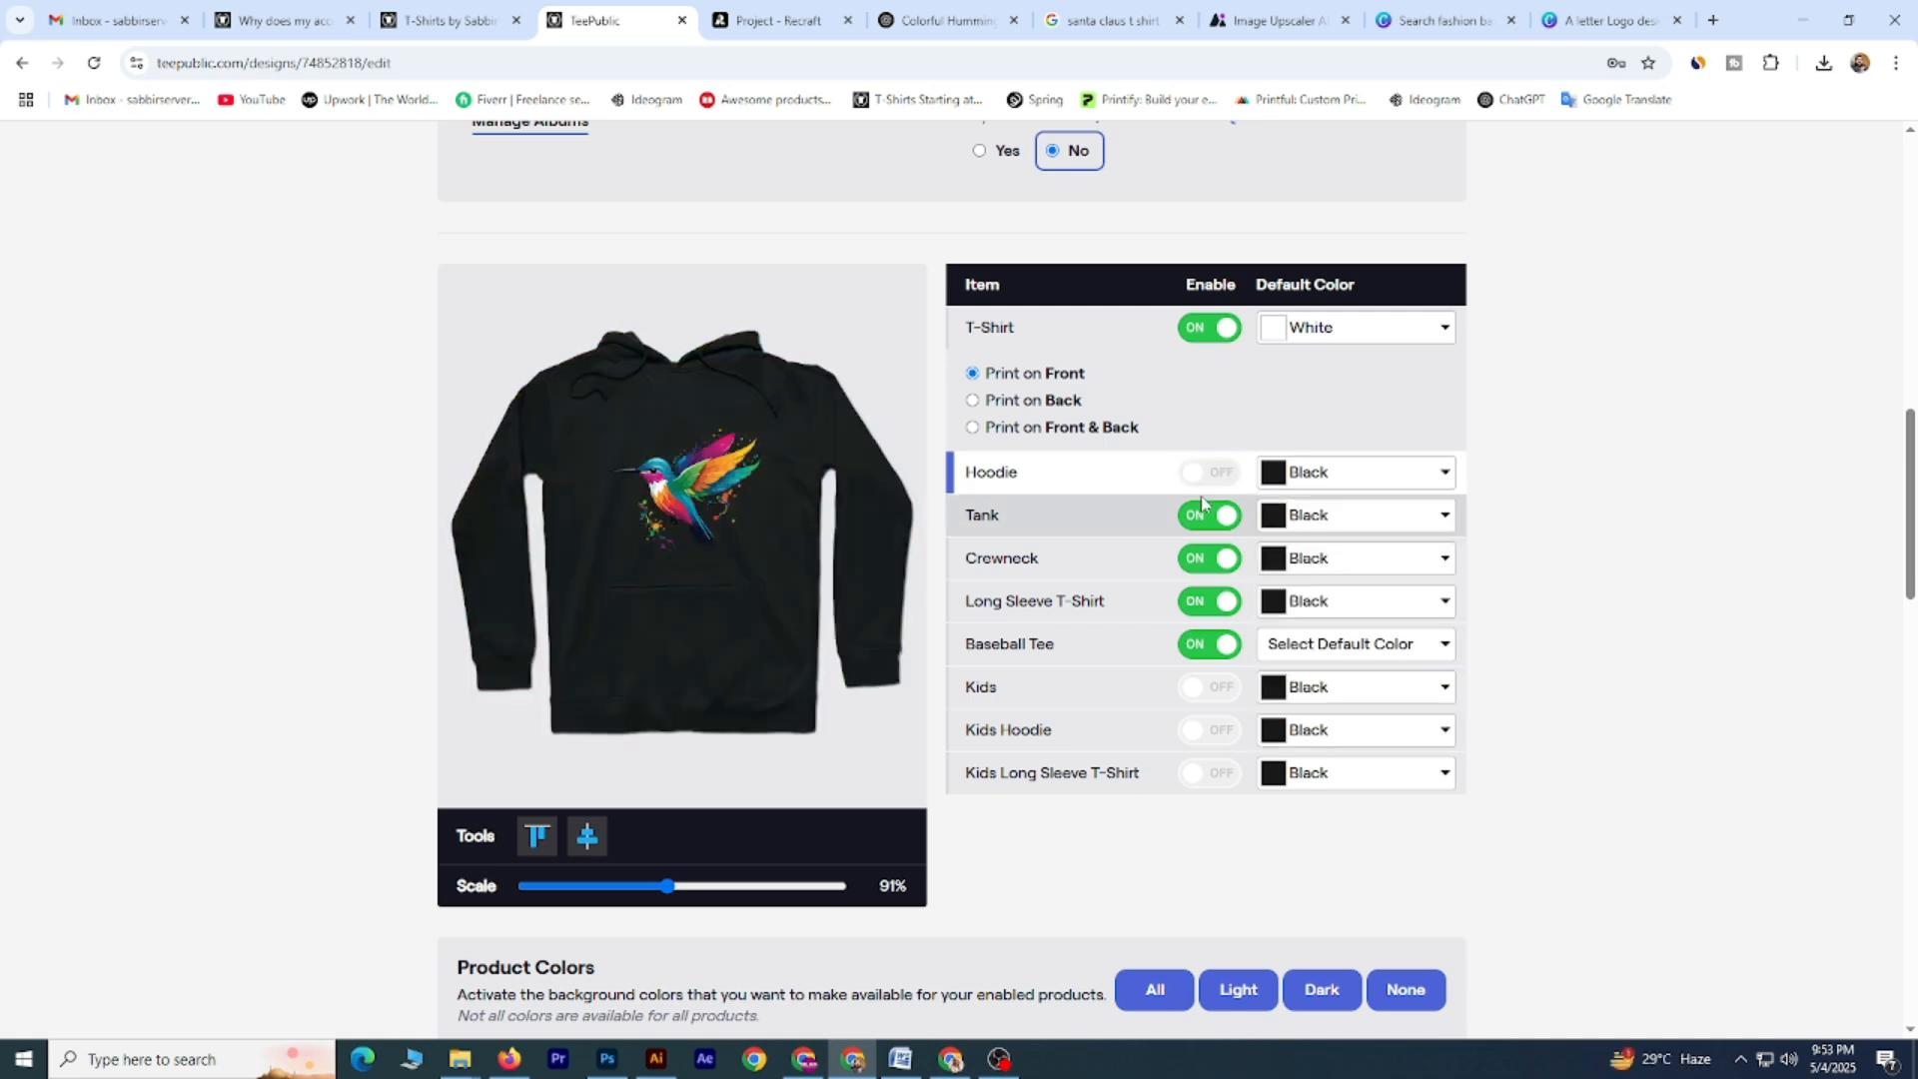
Set the Tank's default color to White and scale its artwork to 97%.
{"action": "left_click", "coordinate": [1109, 520]}
{"action": "left_click", "coordinate": [1312, 516]}
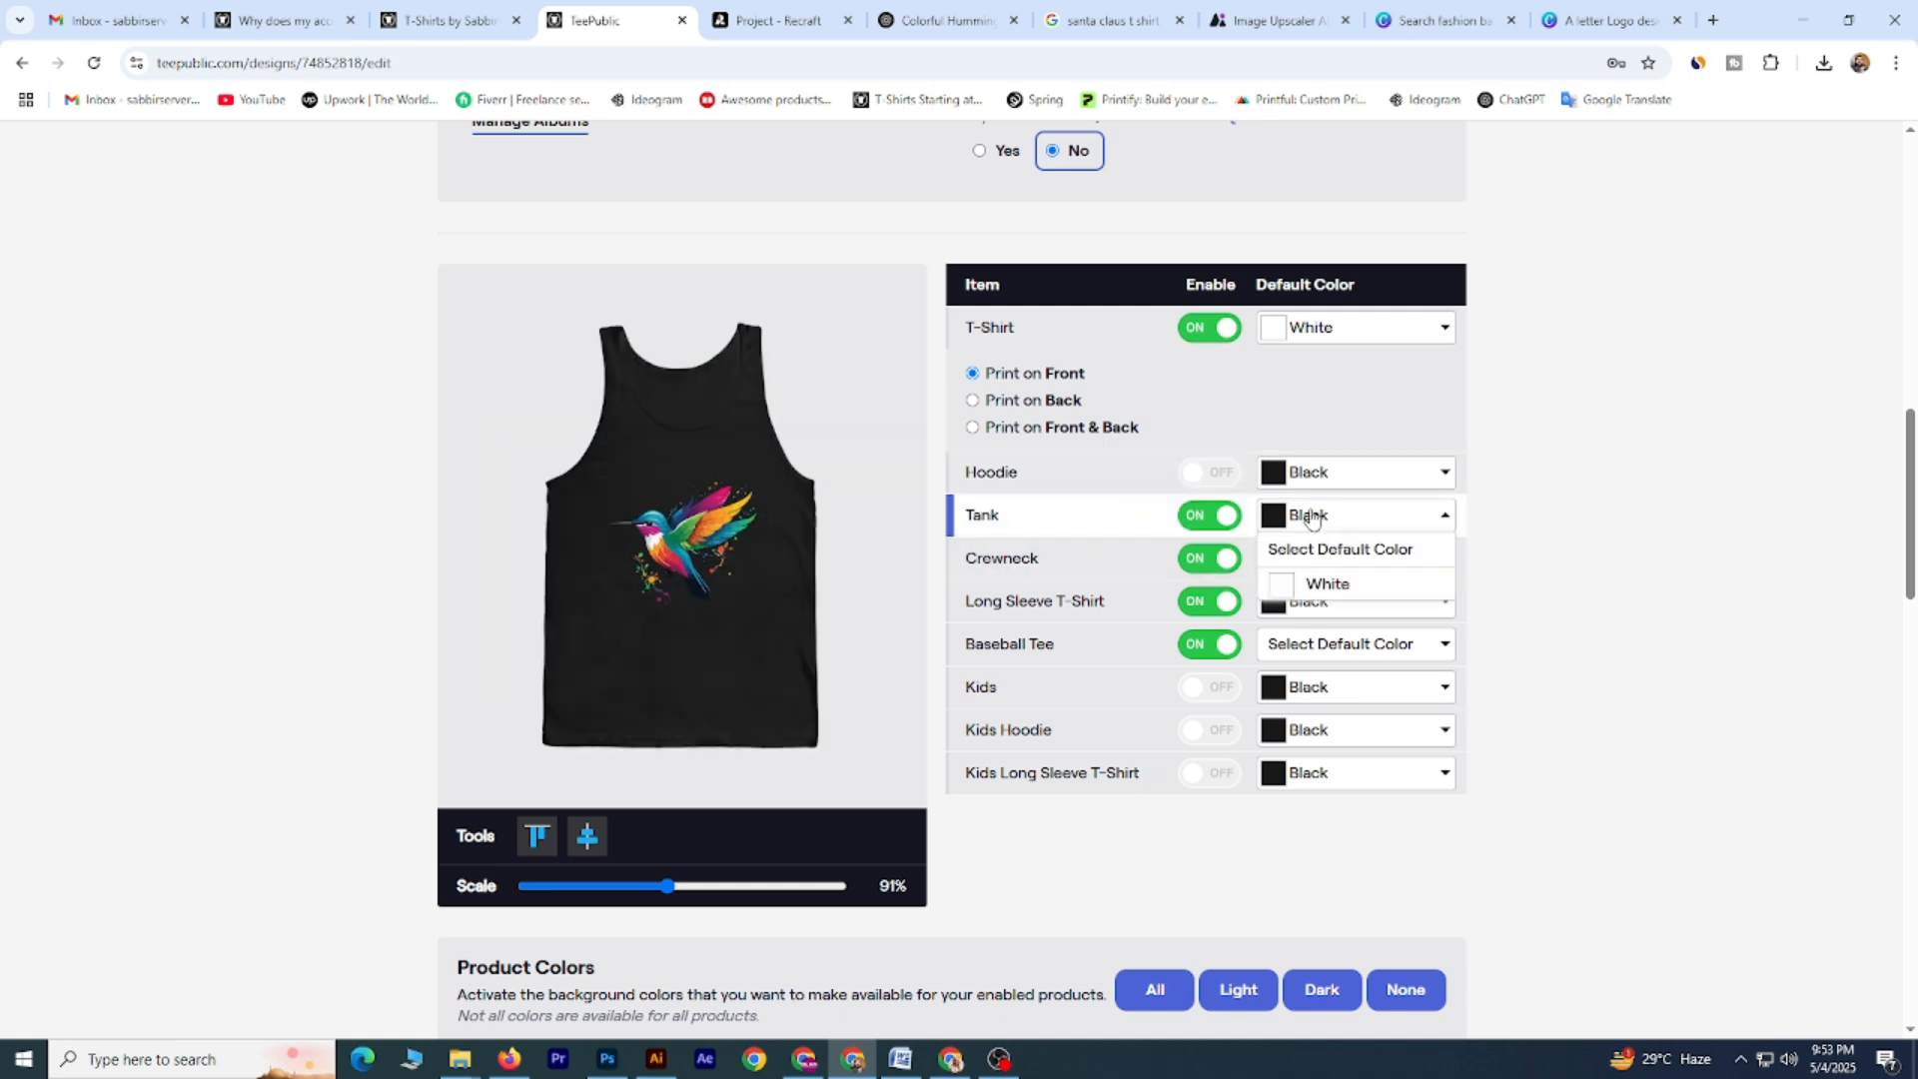
{"action": "left_click", "coordinate": [1315, 590]}
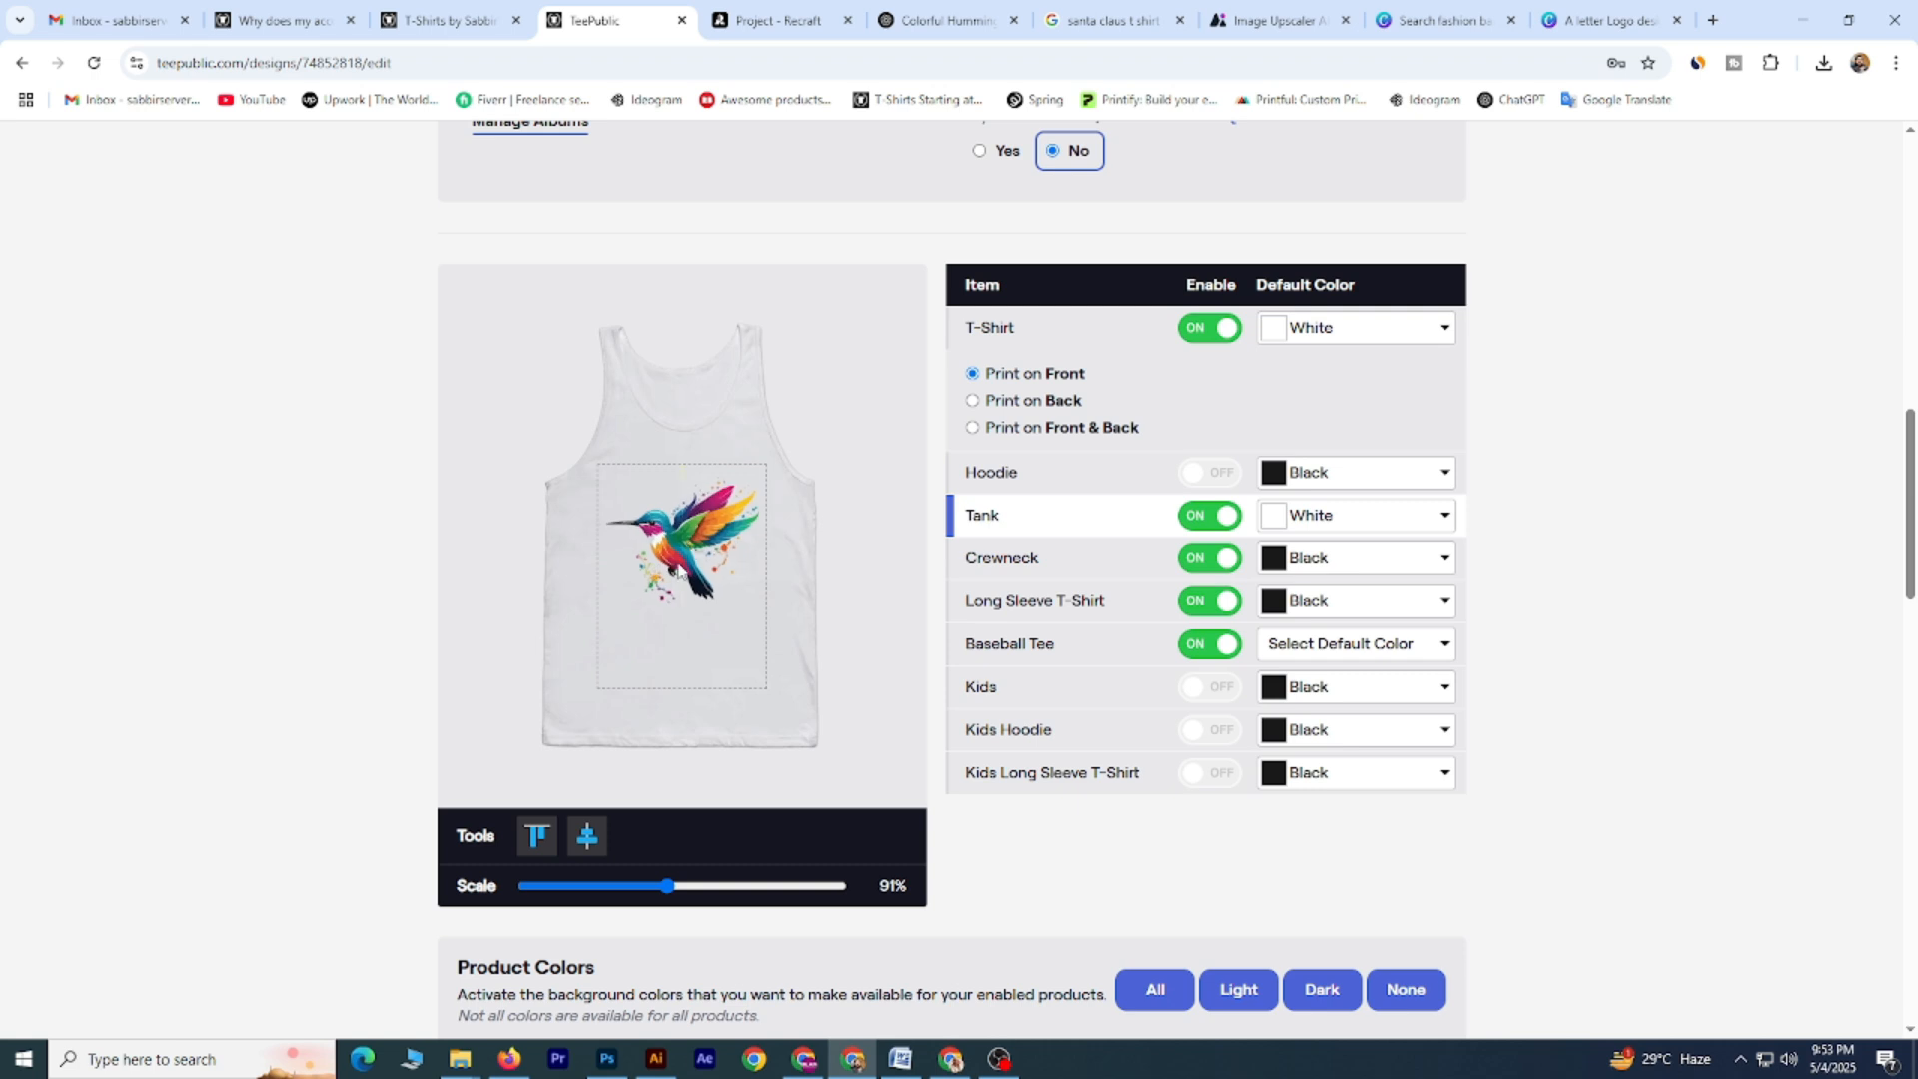
{"action": "left_click_drag", "start_coordinate": [667, 887], "coordinate": [684, 879]}
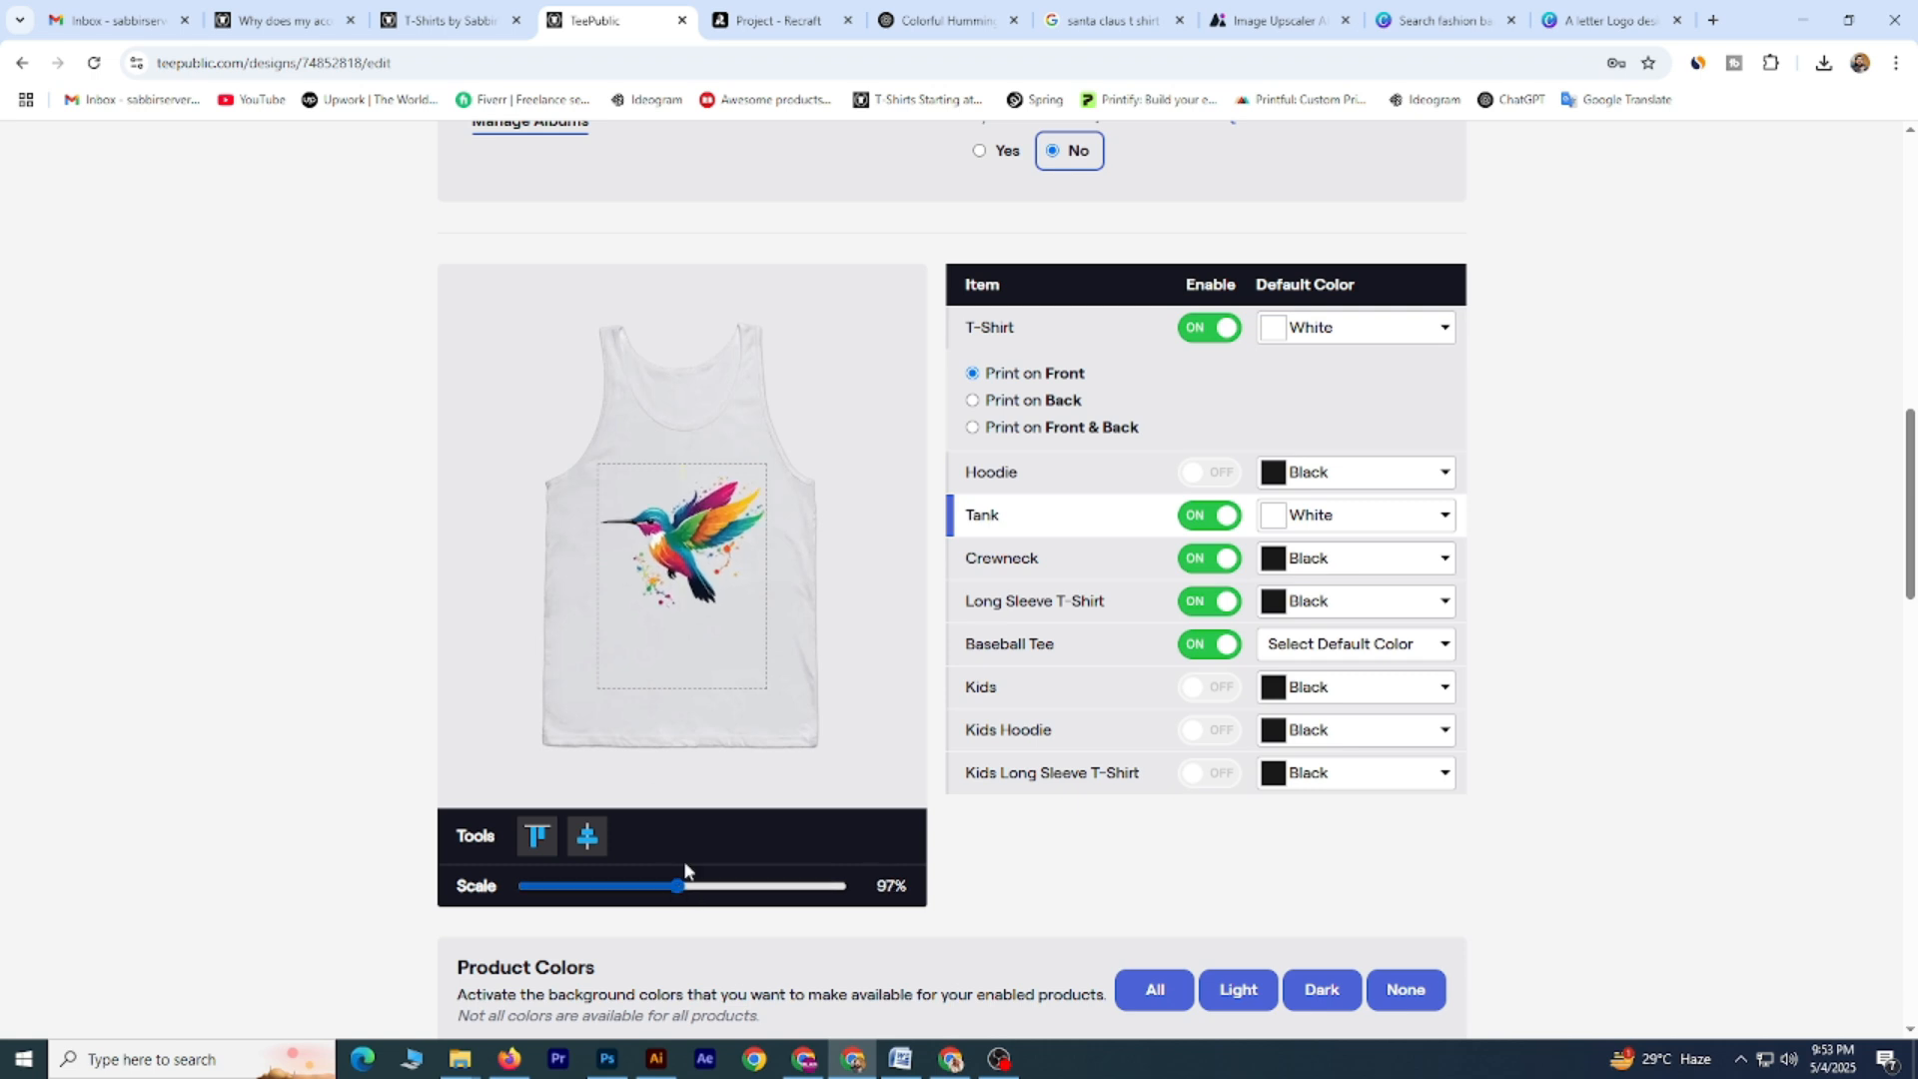
Set the default color of both the Crewneck and the Long Sleeve T-Shirt to White.
{"action": "left_click", "coordinate": [1144, 562]}
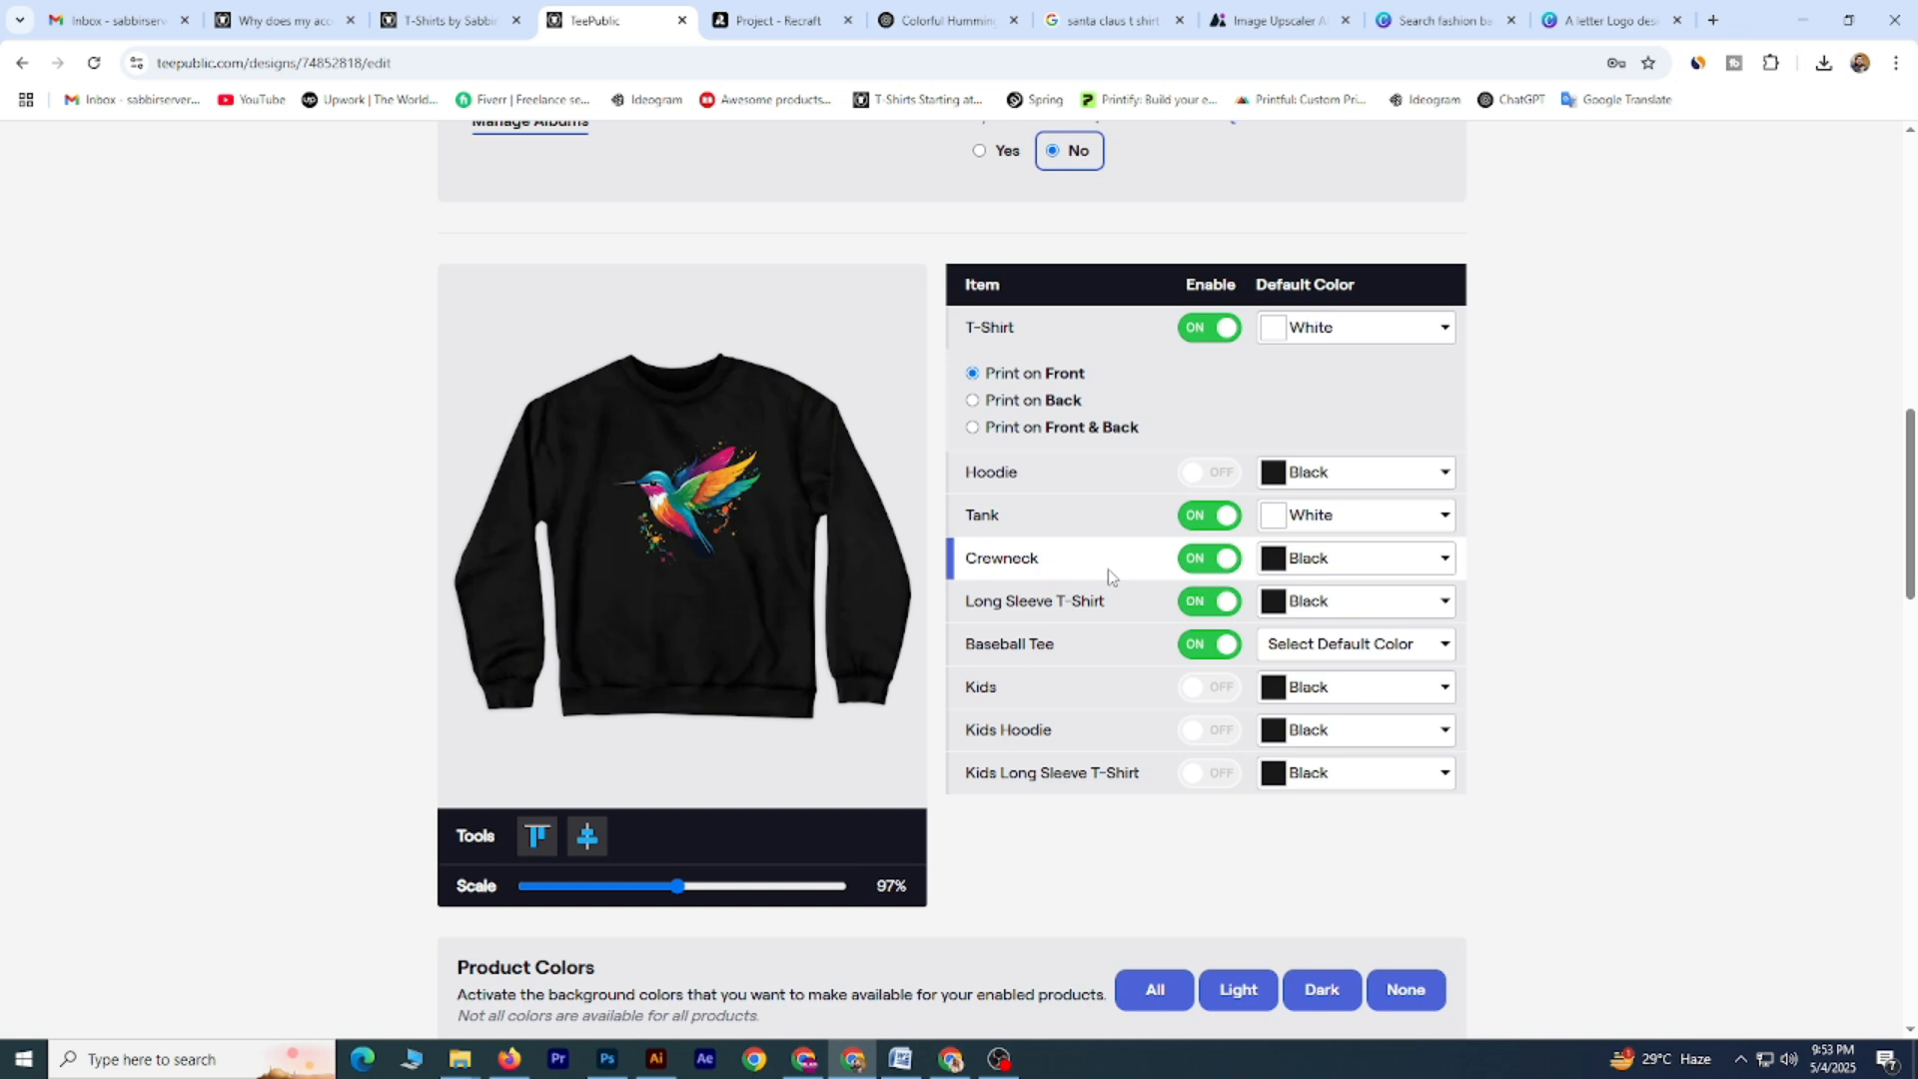
{"action": "left_click", "coordinate": [1375, 565]}
{"action": "left_click", "coordinate": [1336, 627]}
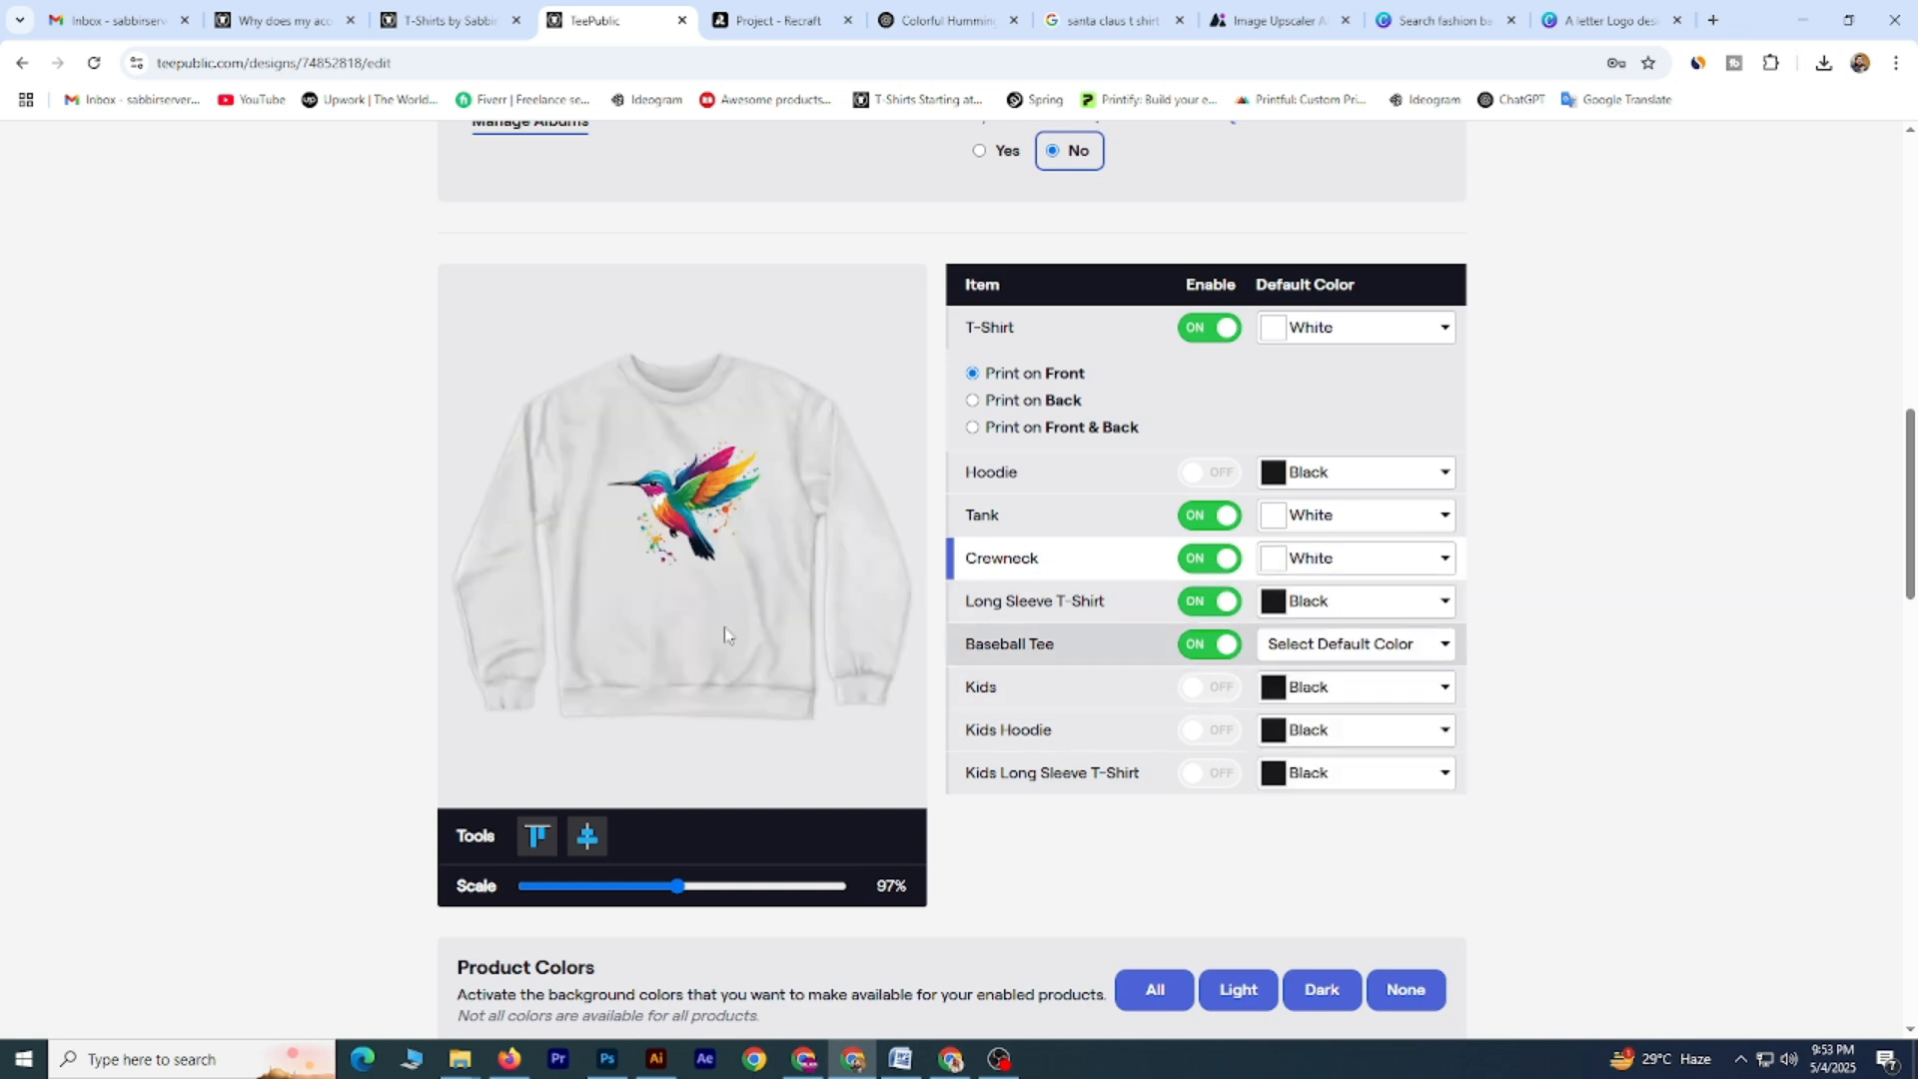
{"action": "left_click_drag", "start_coordinate": [703, 503], "coordinate": [700, 506]}
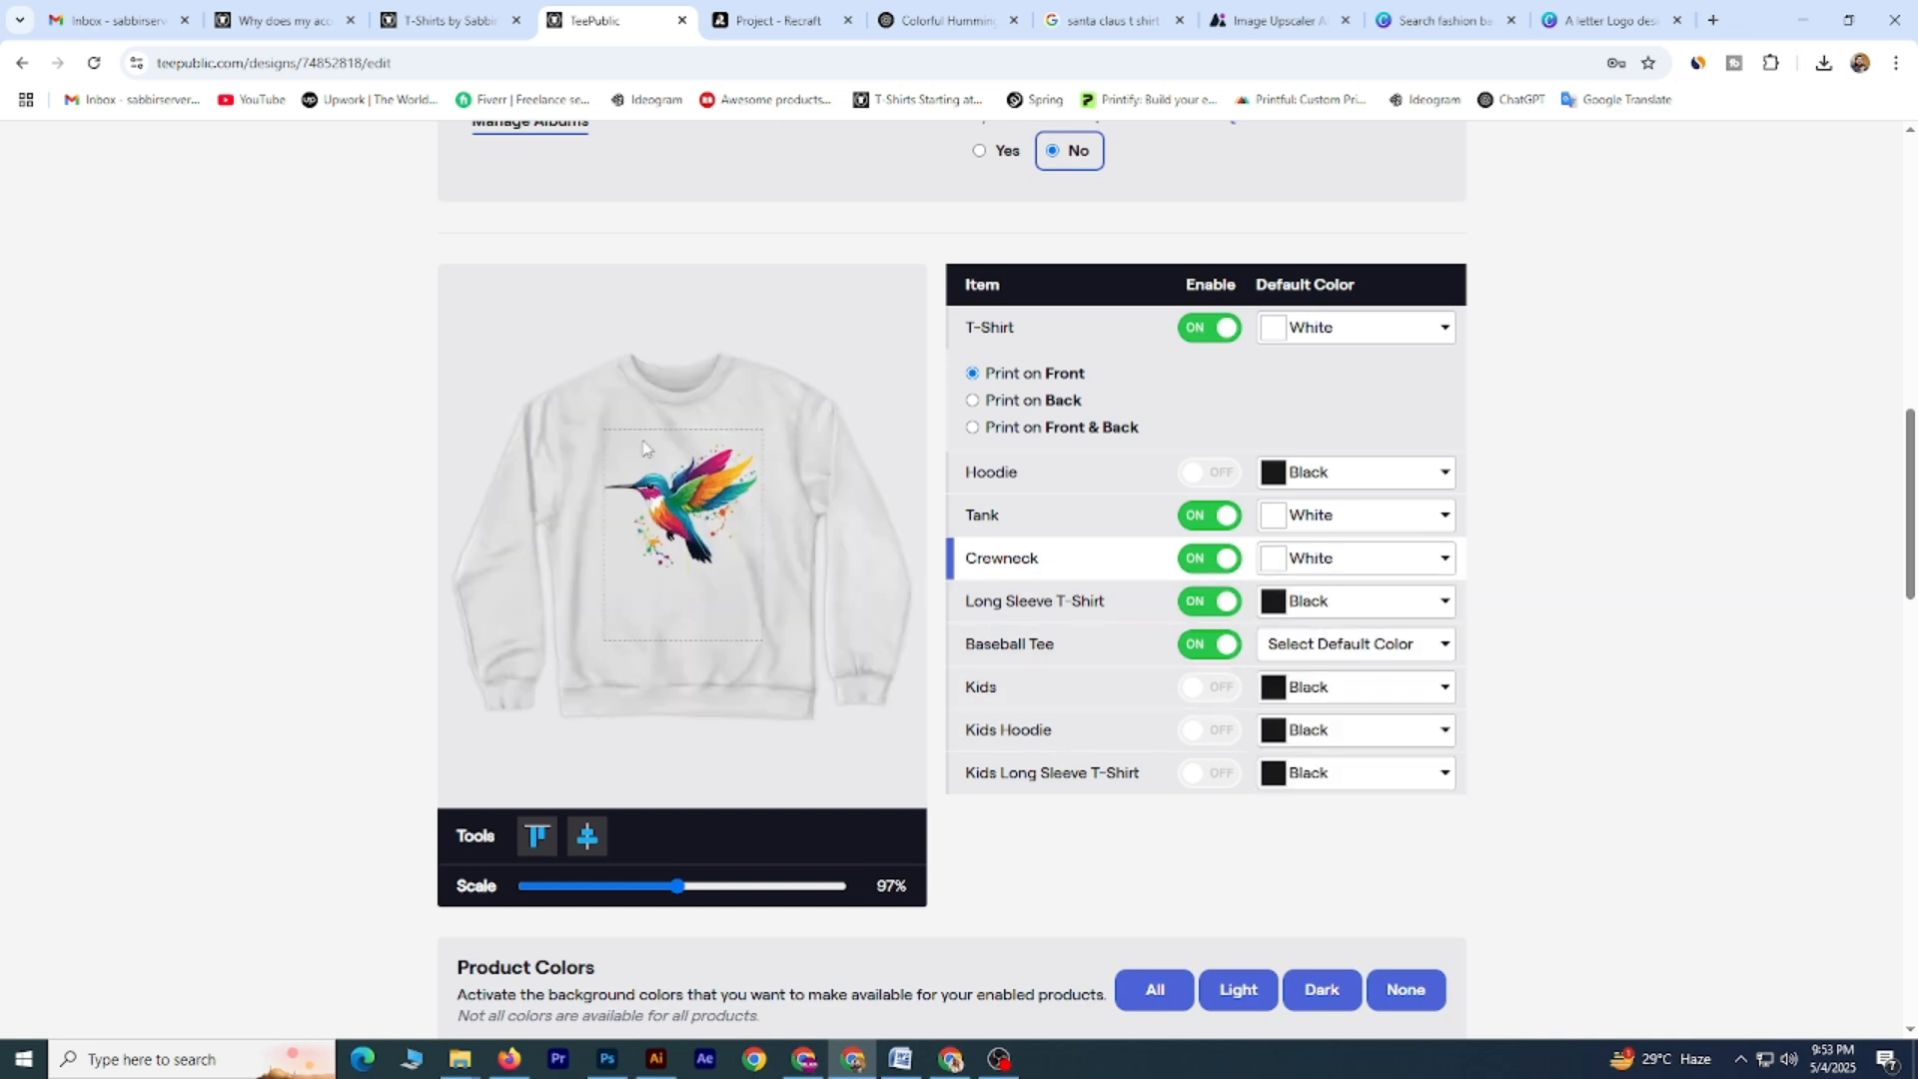
{"action": "left_click", "coordinate": [1088, 609]}
{"action": "left_click", "coordinate": [1324, 608]}
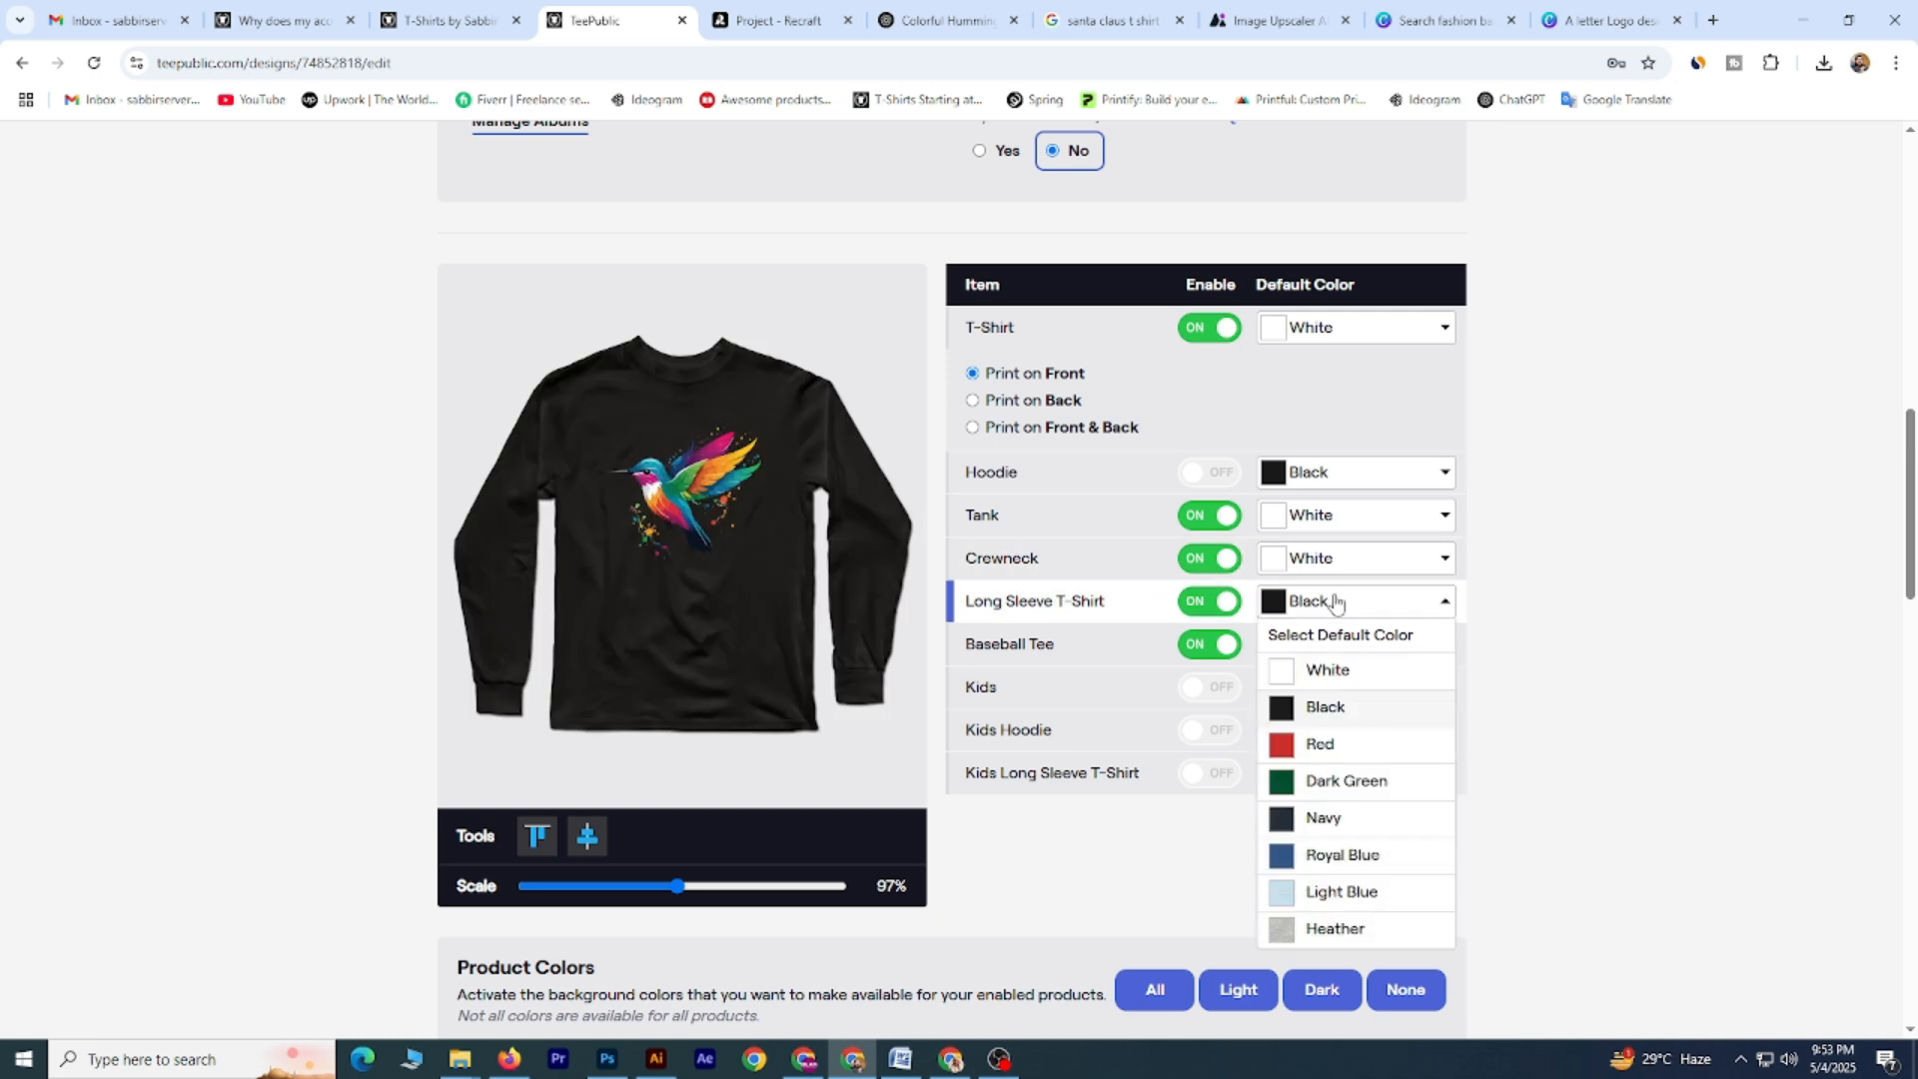
{"action": "left_click", "coordinate": [1319, 669]}
Set the Baseball Tee's default color to White/Black.
{"action": "left_click", "coordinate": [1111, 655]}
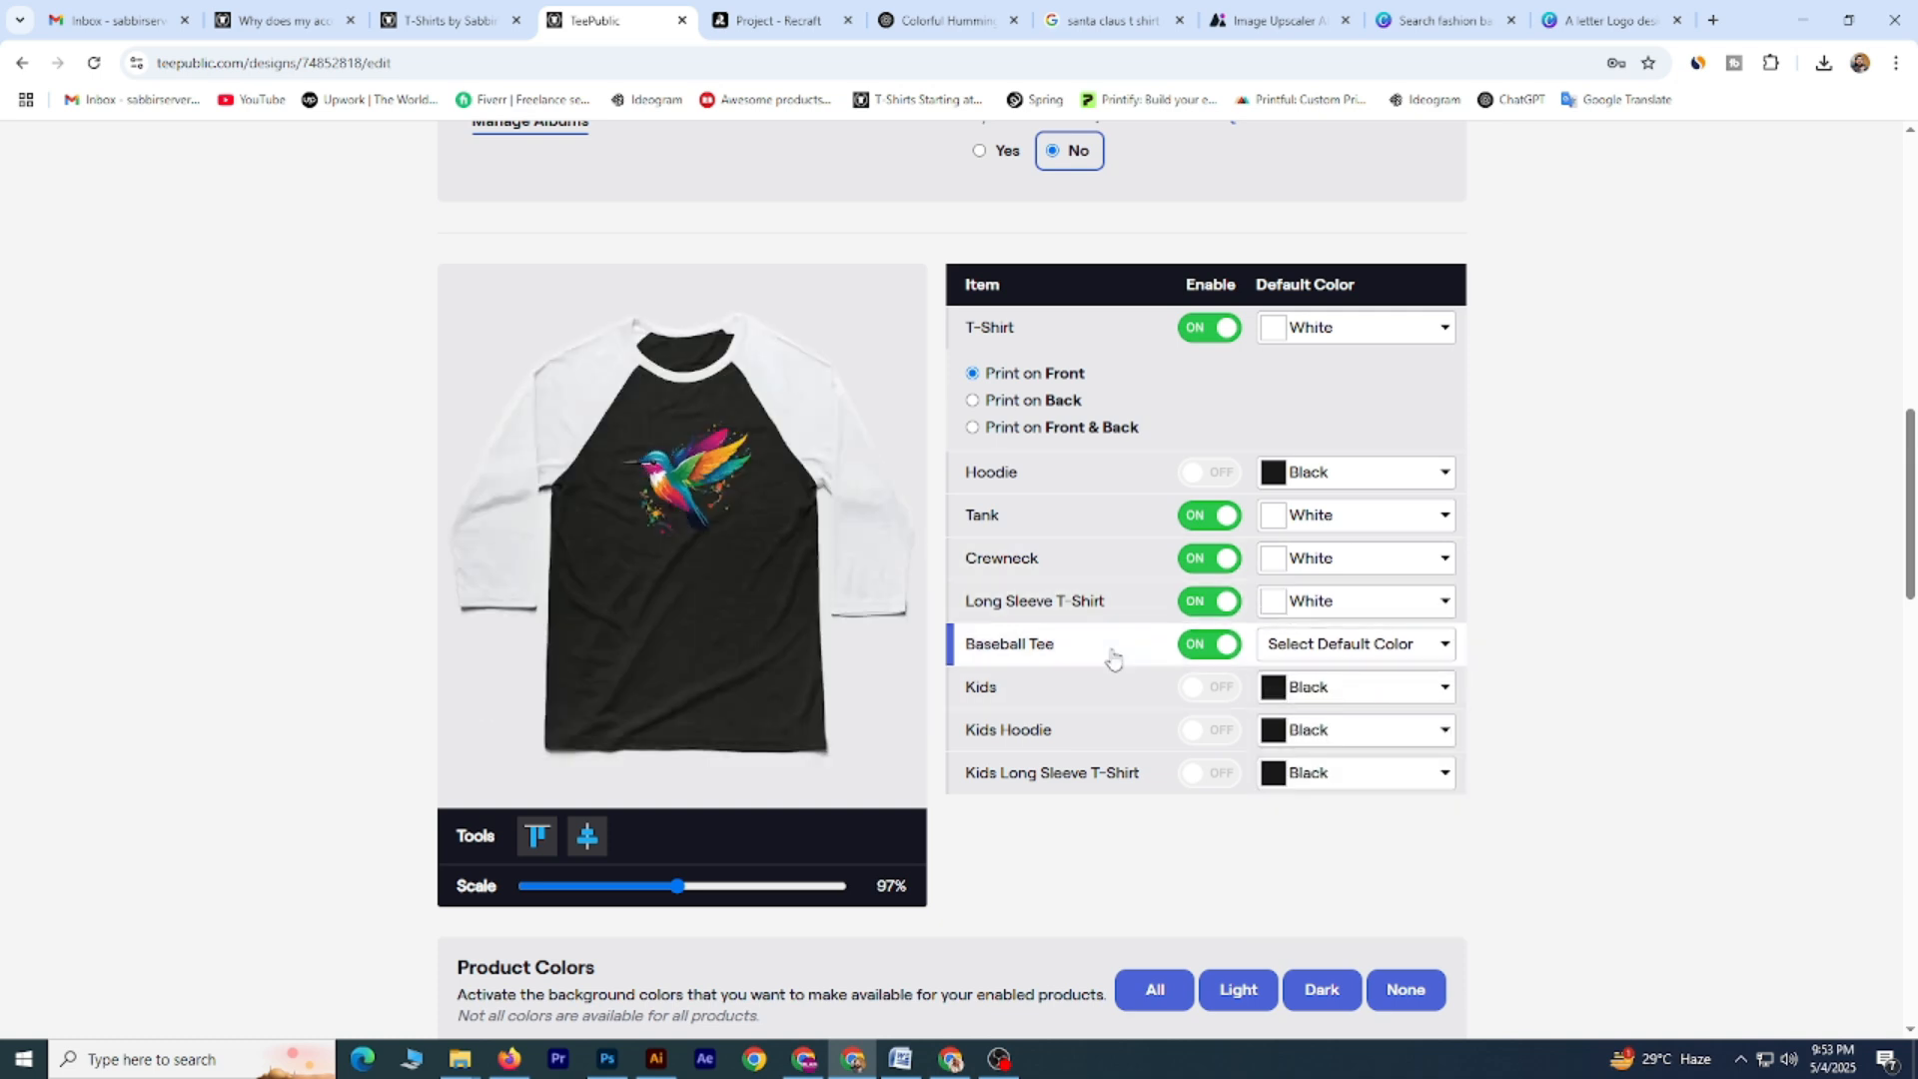
{"action": "left_click", "coordinate": [1310, 644]}
{"action": "left_click", "coordinate": [1324, 755]}
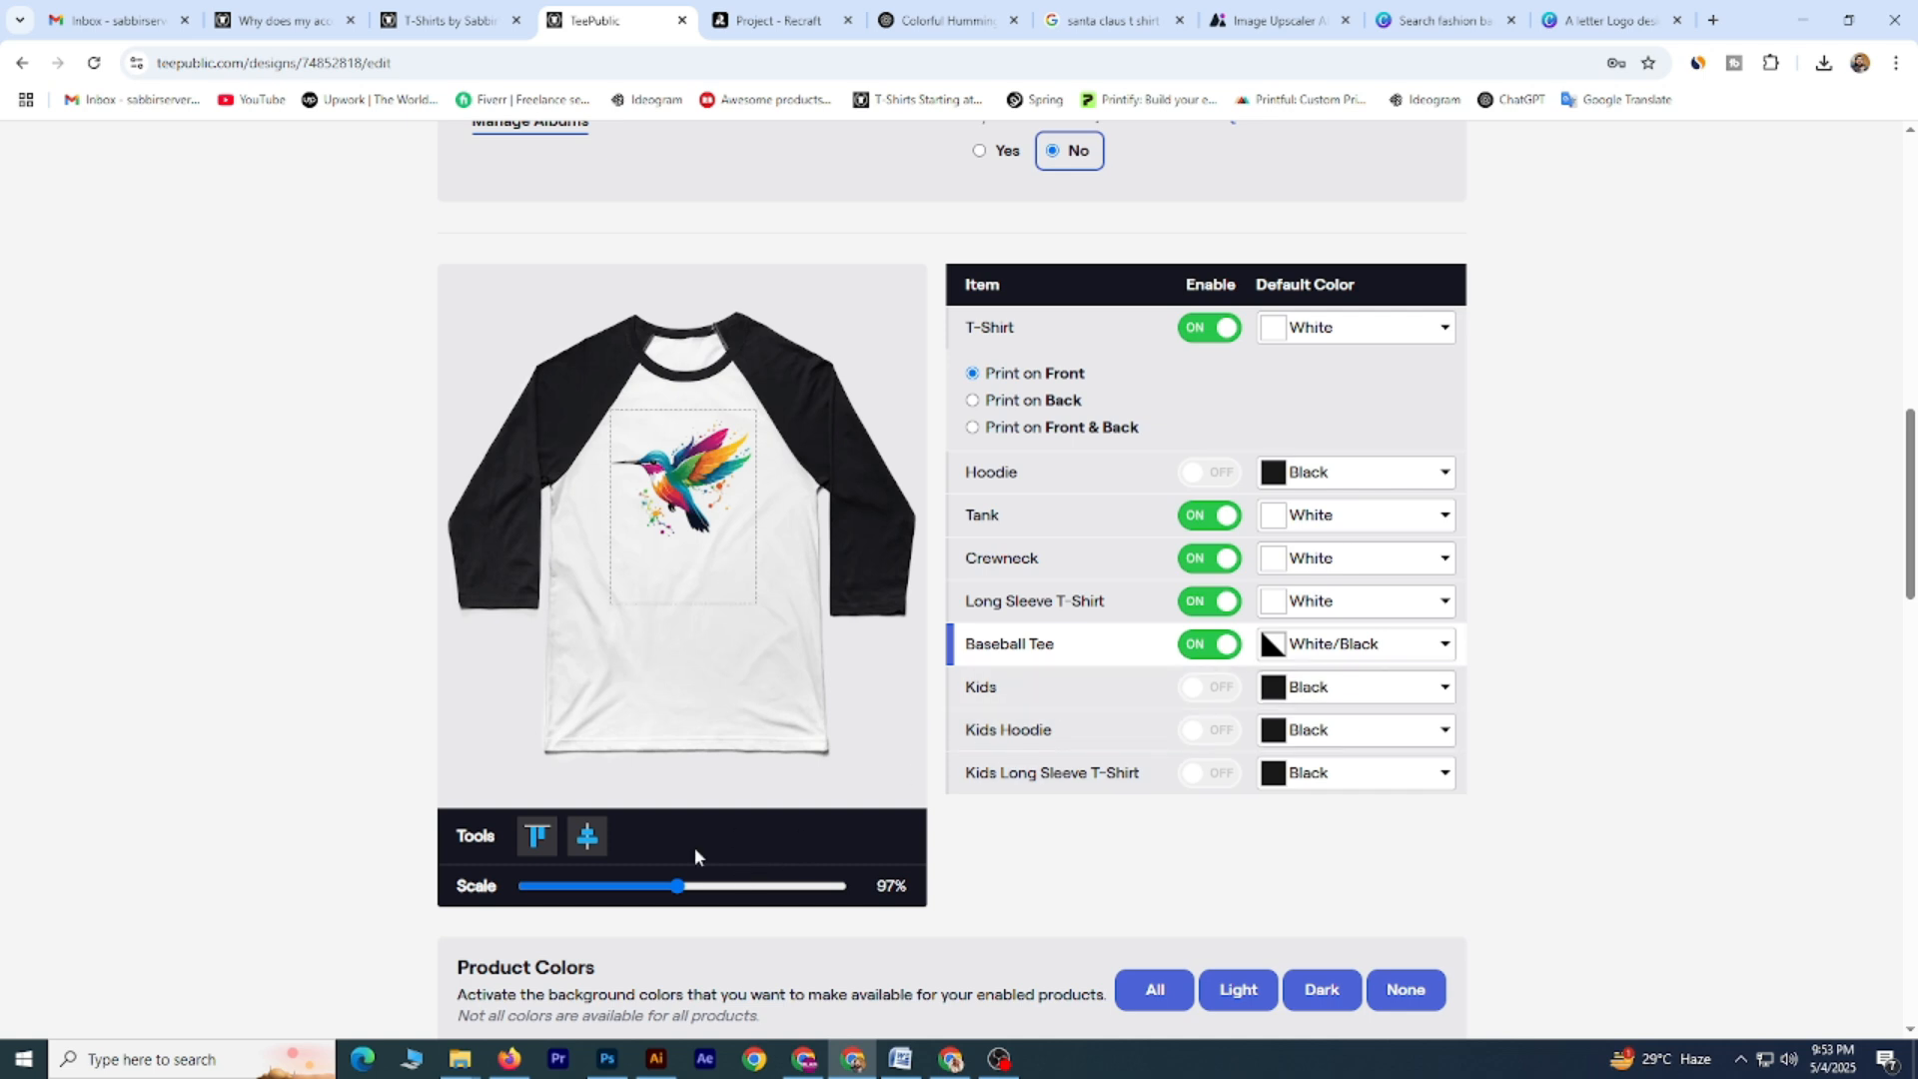
Enable the Kids product and set its default color to White.
{"action": "left_click", "coordinate": [1114, 690]}
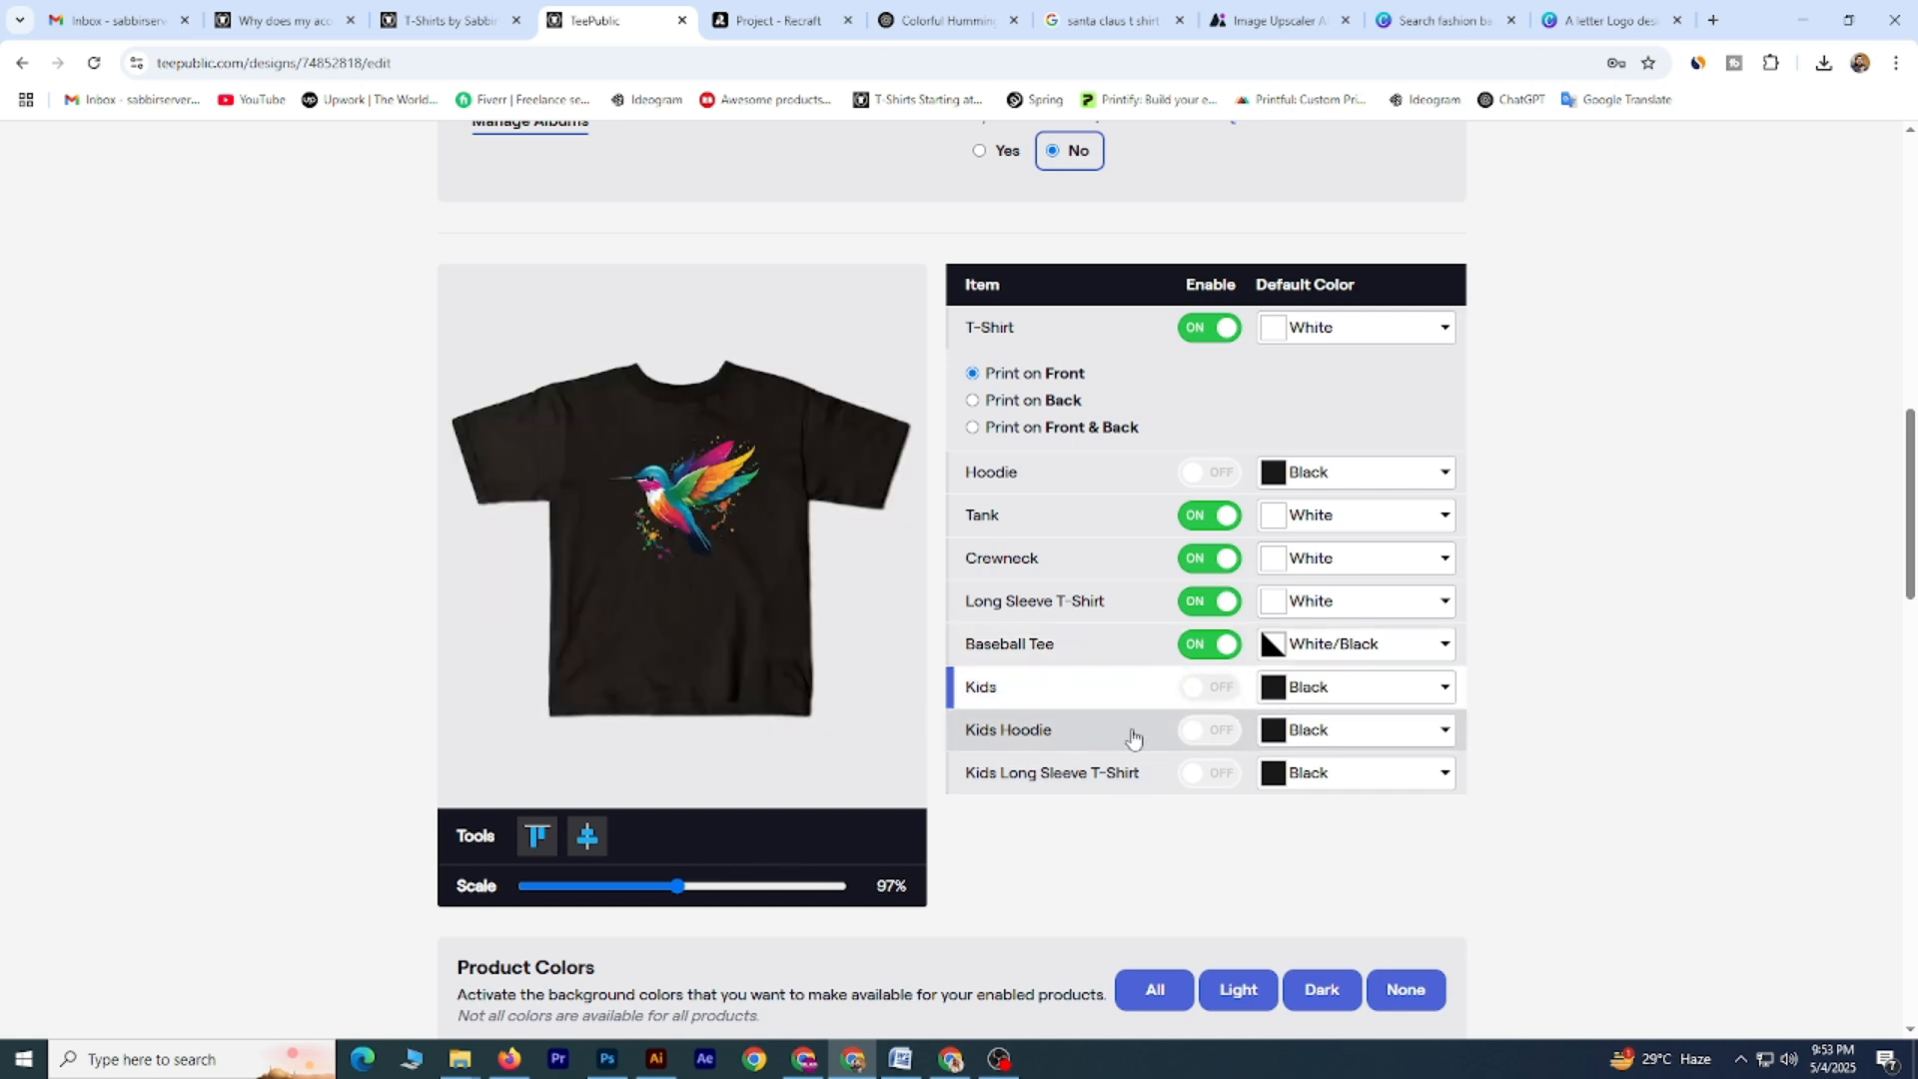
{"action": "left_click", "coordinate": [1227, 692]}
{"action": "left_click", "coordinate": [1344, 691]}
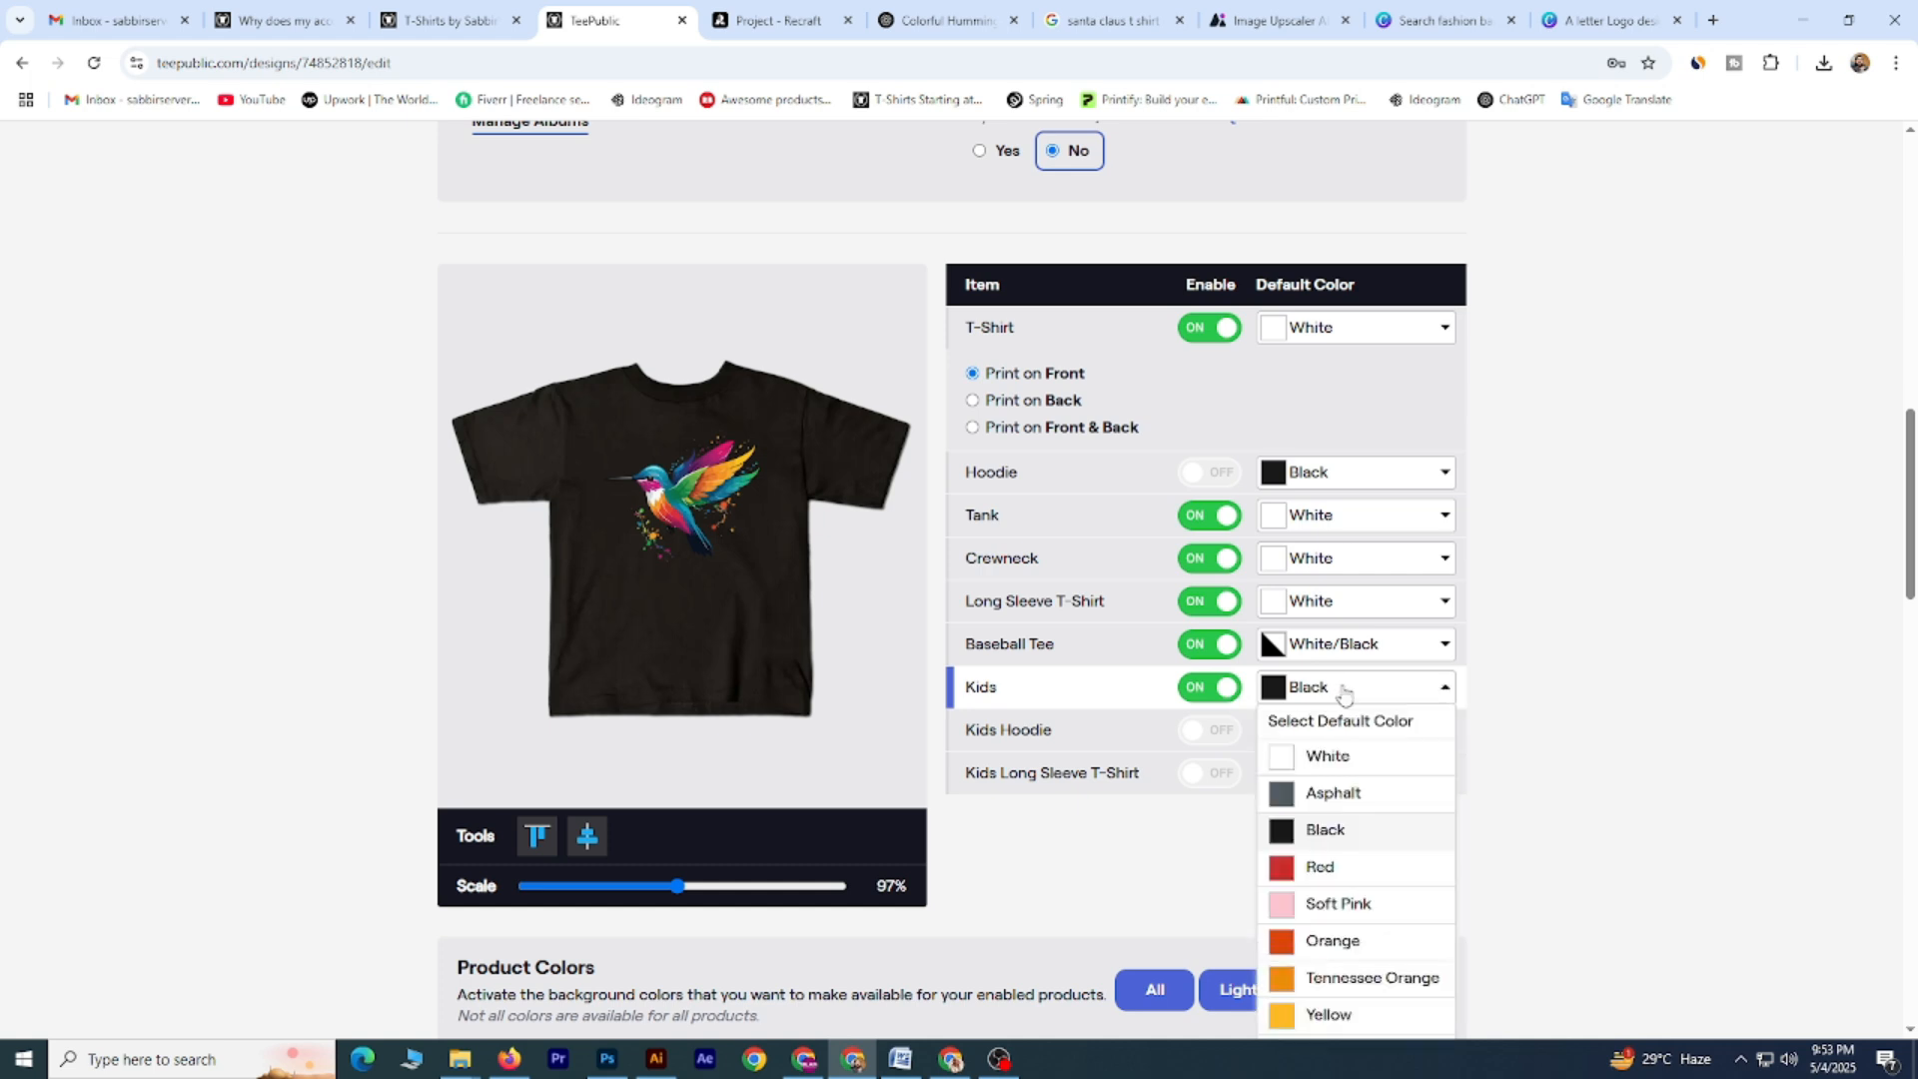
{"action": "left_click", "coordinate": [1330, 759]}
Check the previews and default color options of the Kids Hoodie and the Kids Long Sleeve T-Shirt.
{"action": "left_click", "coordinate": [1024, 738]}
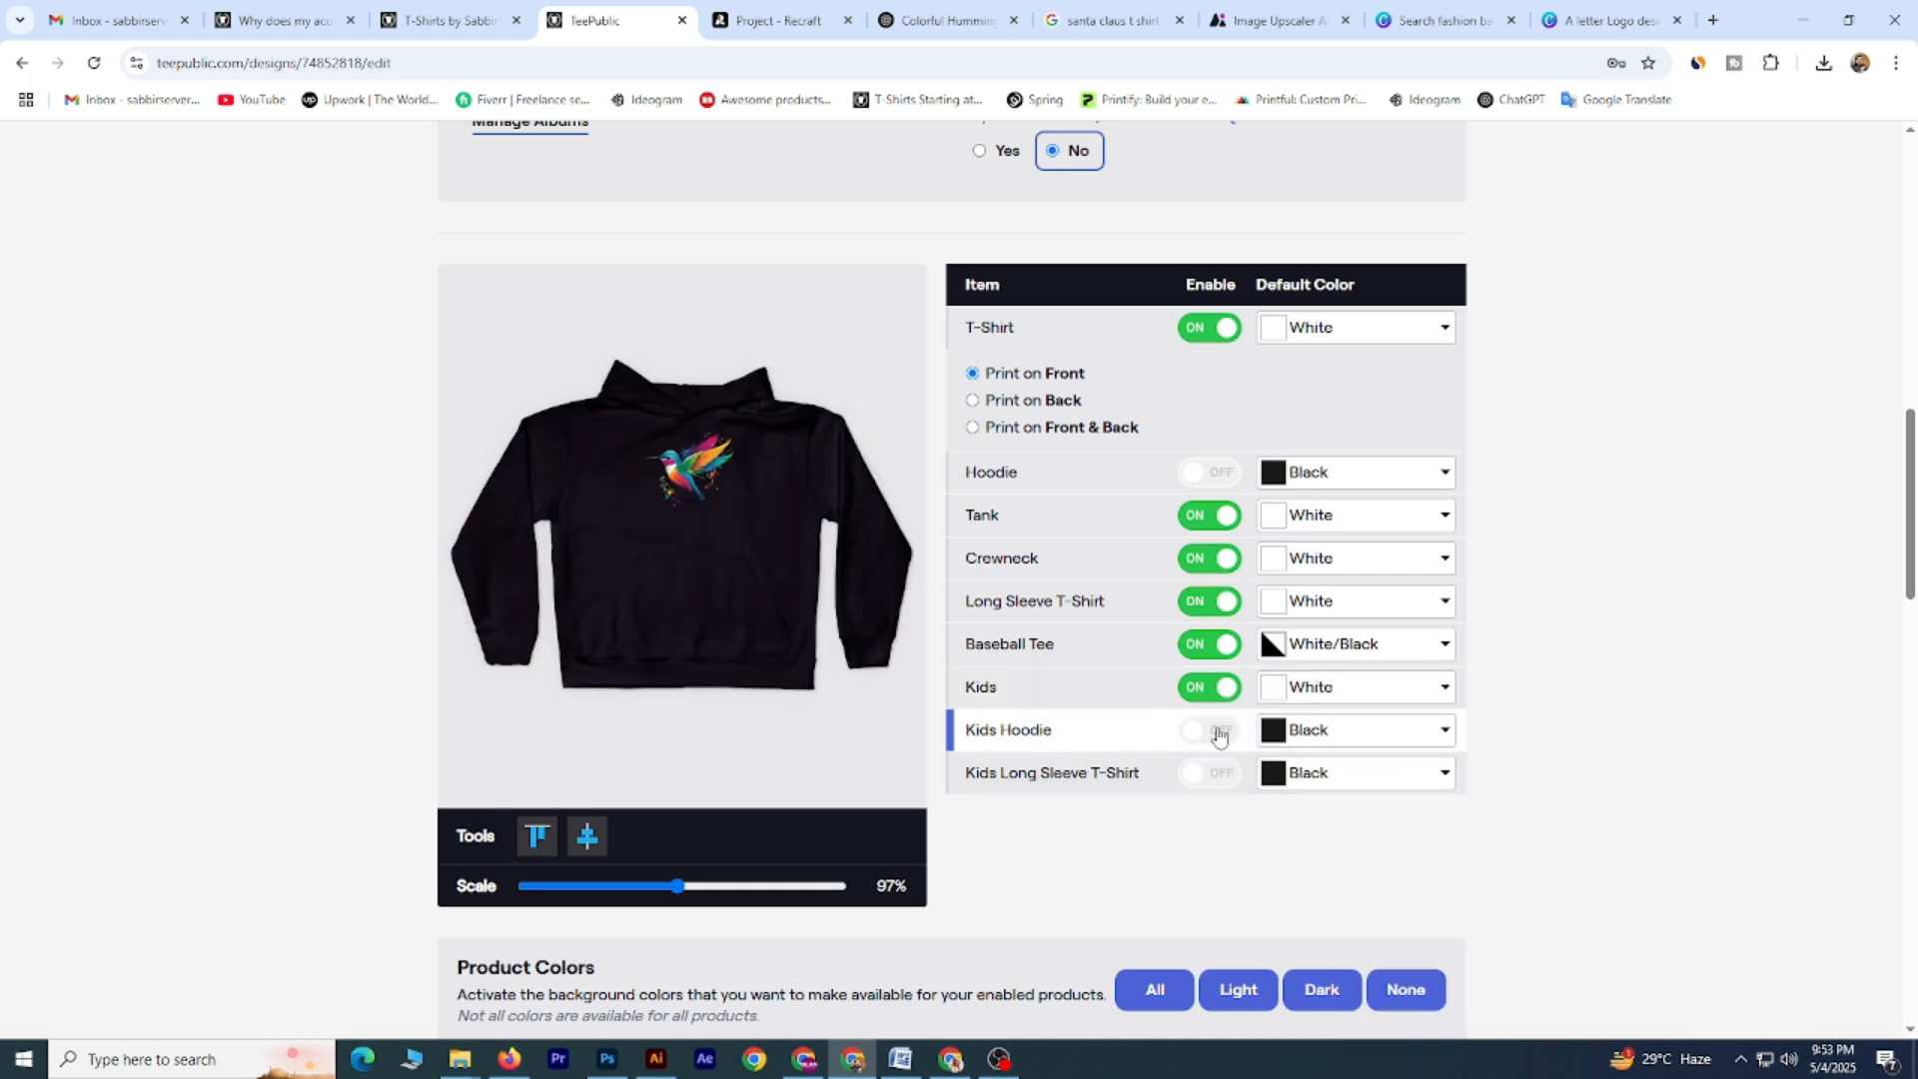
{"action": "left_click", "coordinate": [1329, 729]}
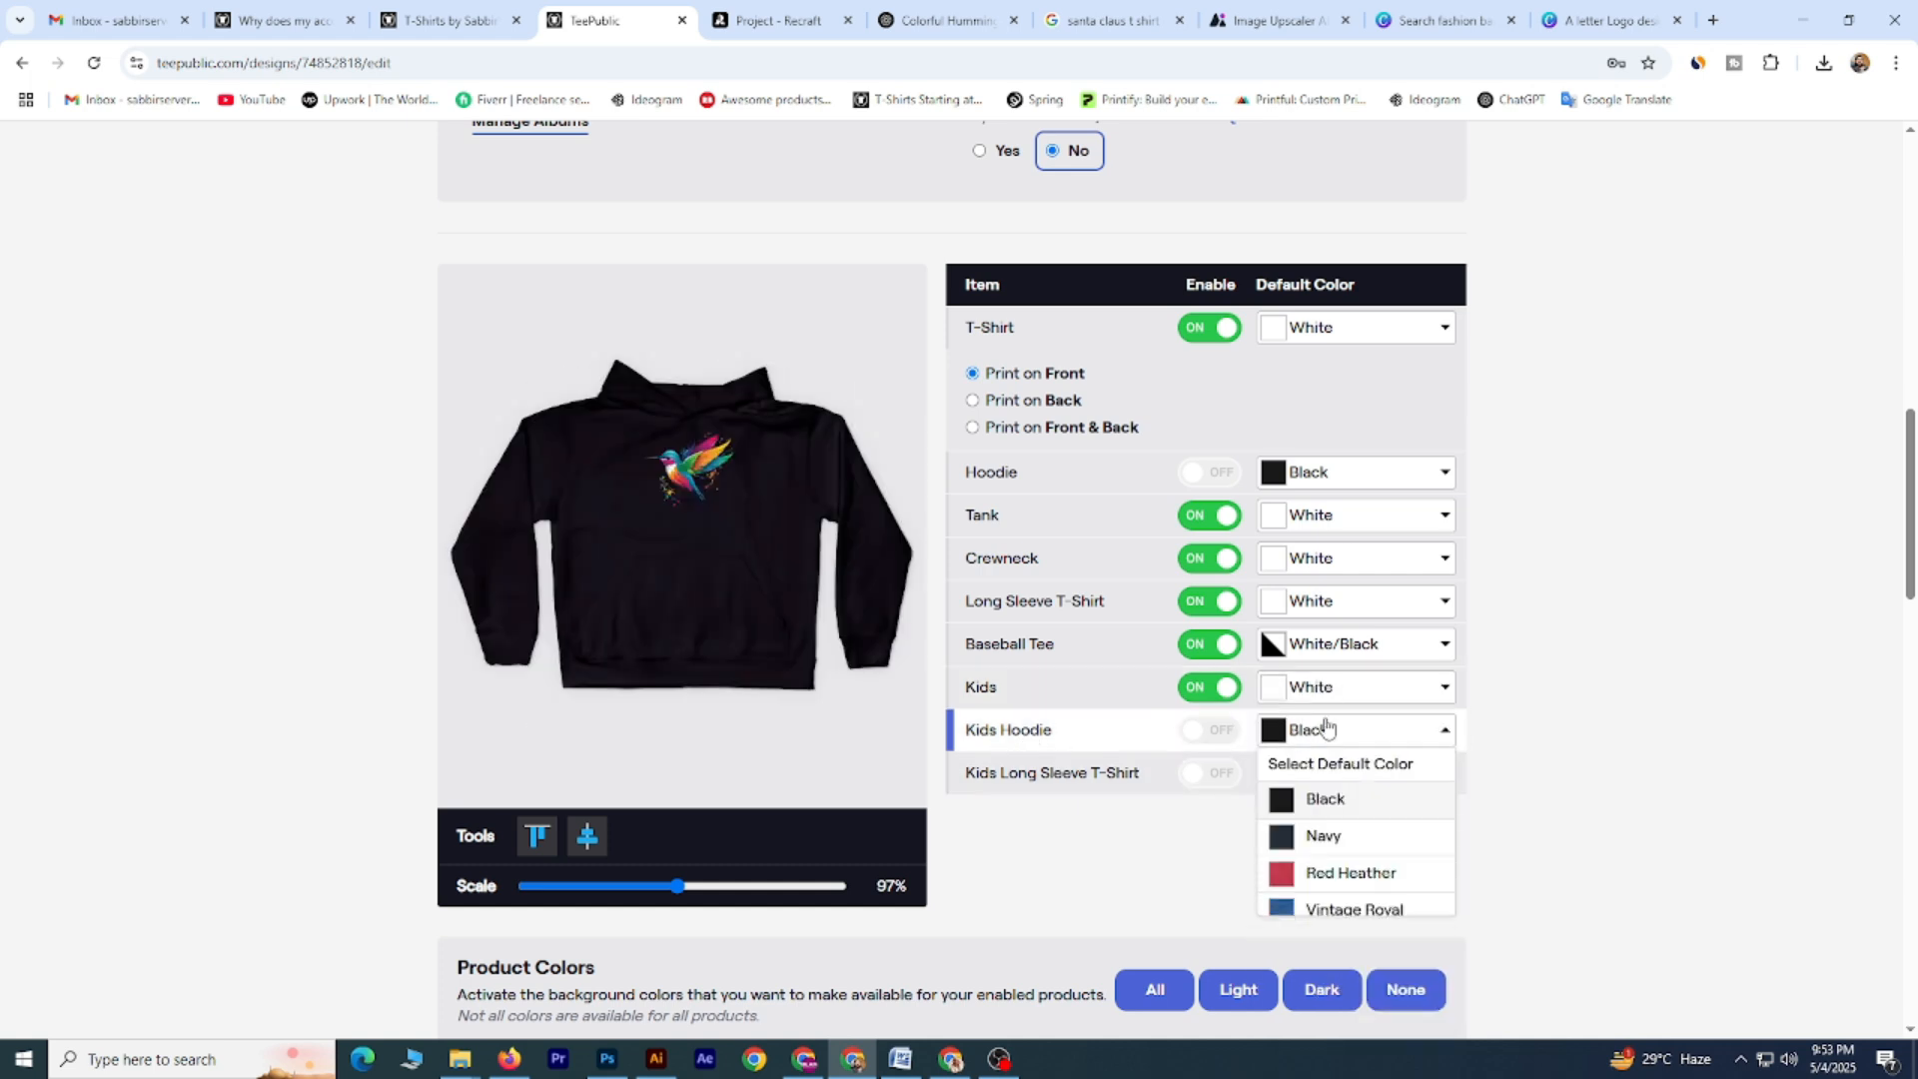
{"action": "left_click", "coordinate": [1054, 789]}
{"action": "left_click", "coordinate": [1324, 775]}
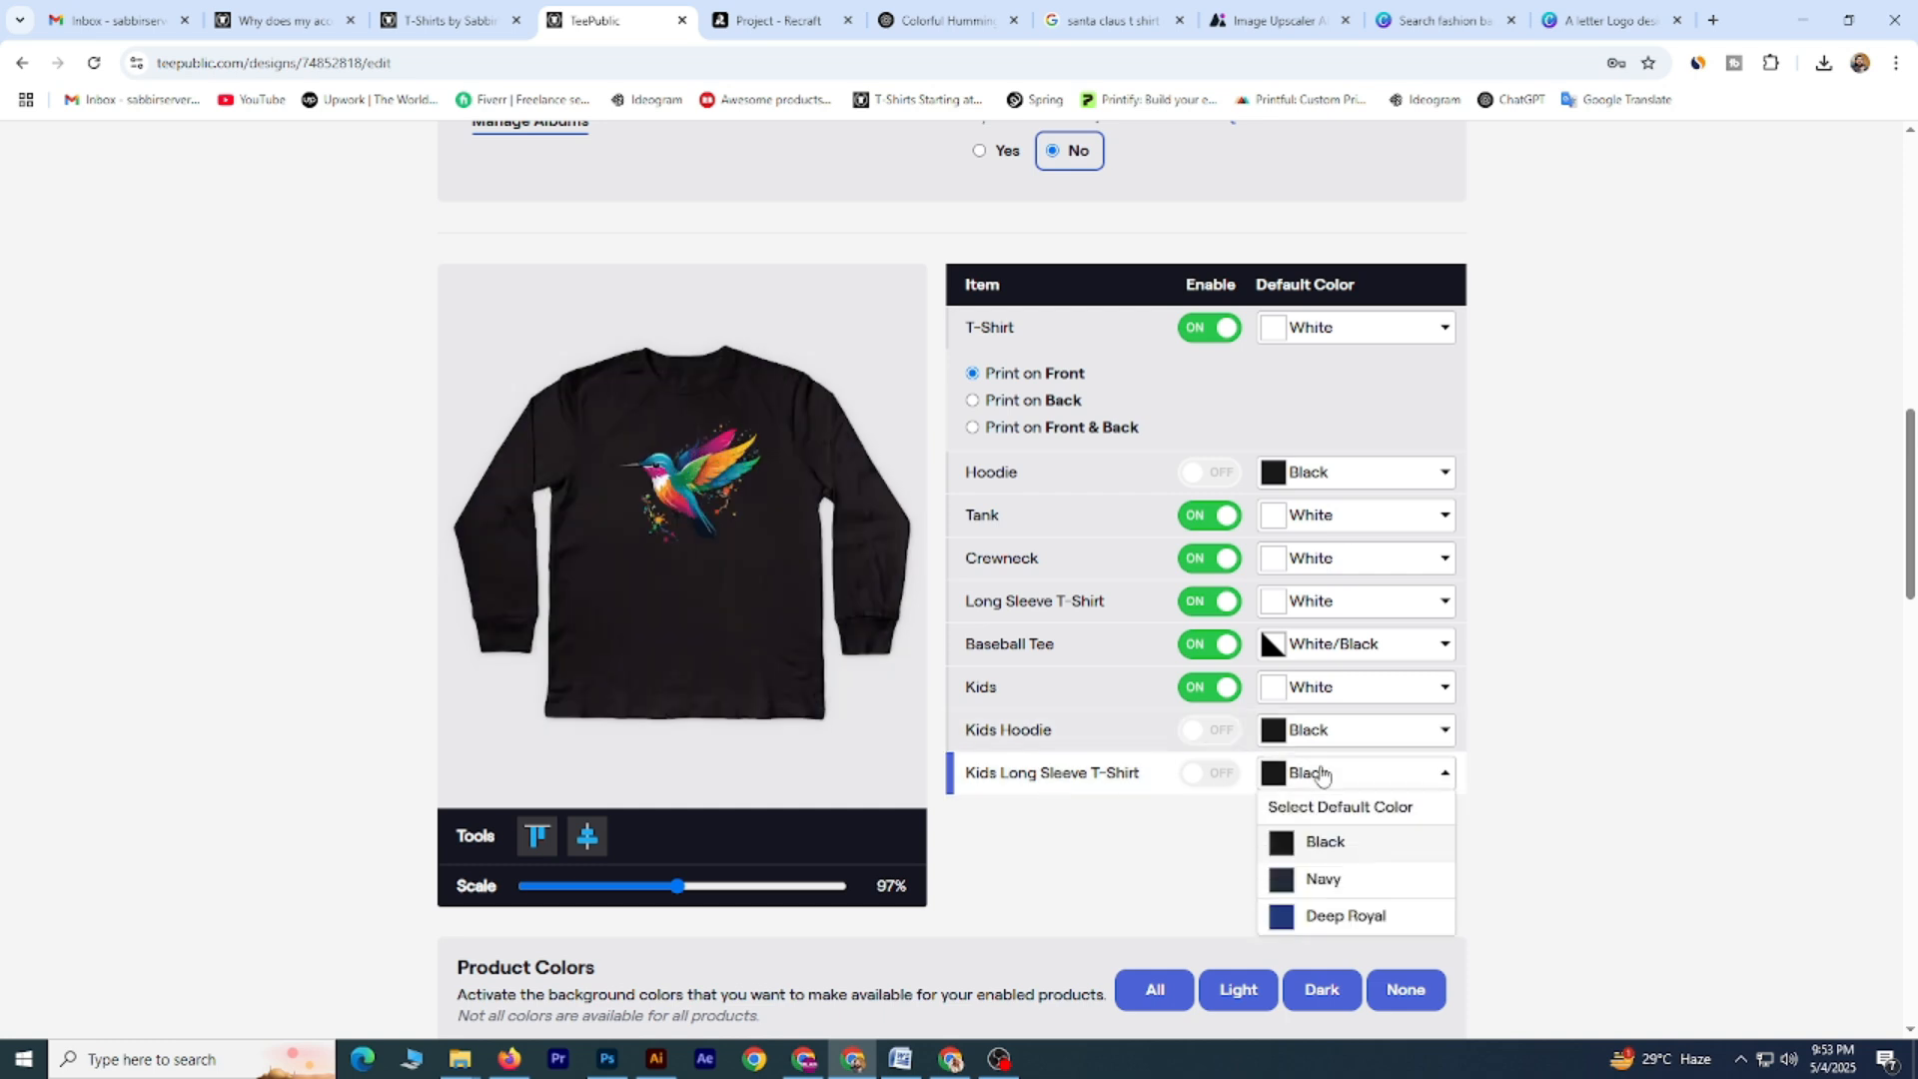
{"action": "left_click", "coordinate": [1107, 738]}
Review the artwork previews of the apparel items from T-Shirt to Kids, including the Hoodie's default color options.
{"action": "left_click", "coordinate": [1091, 318]}
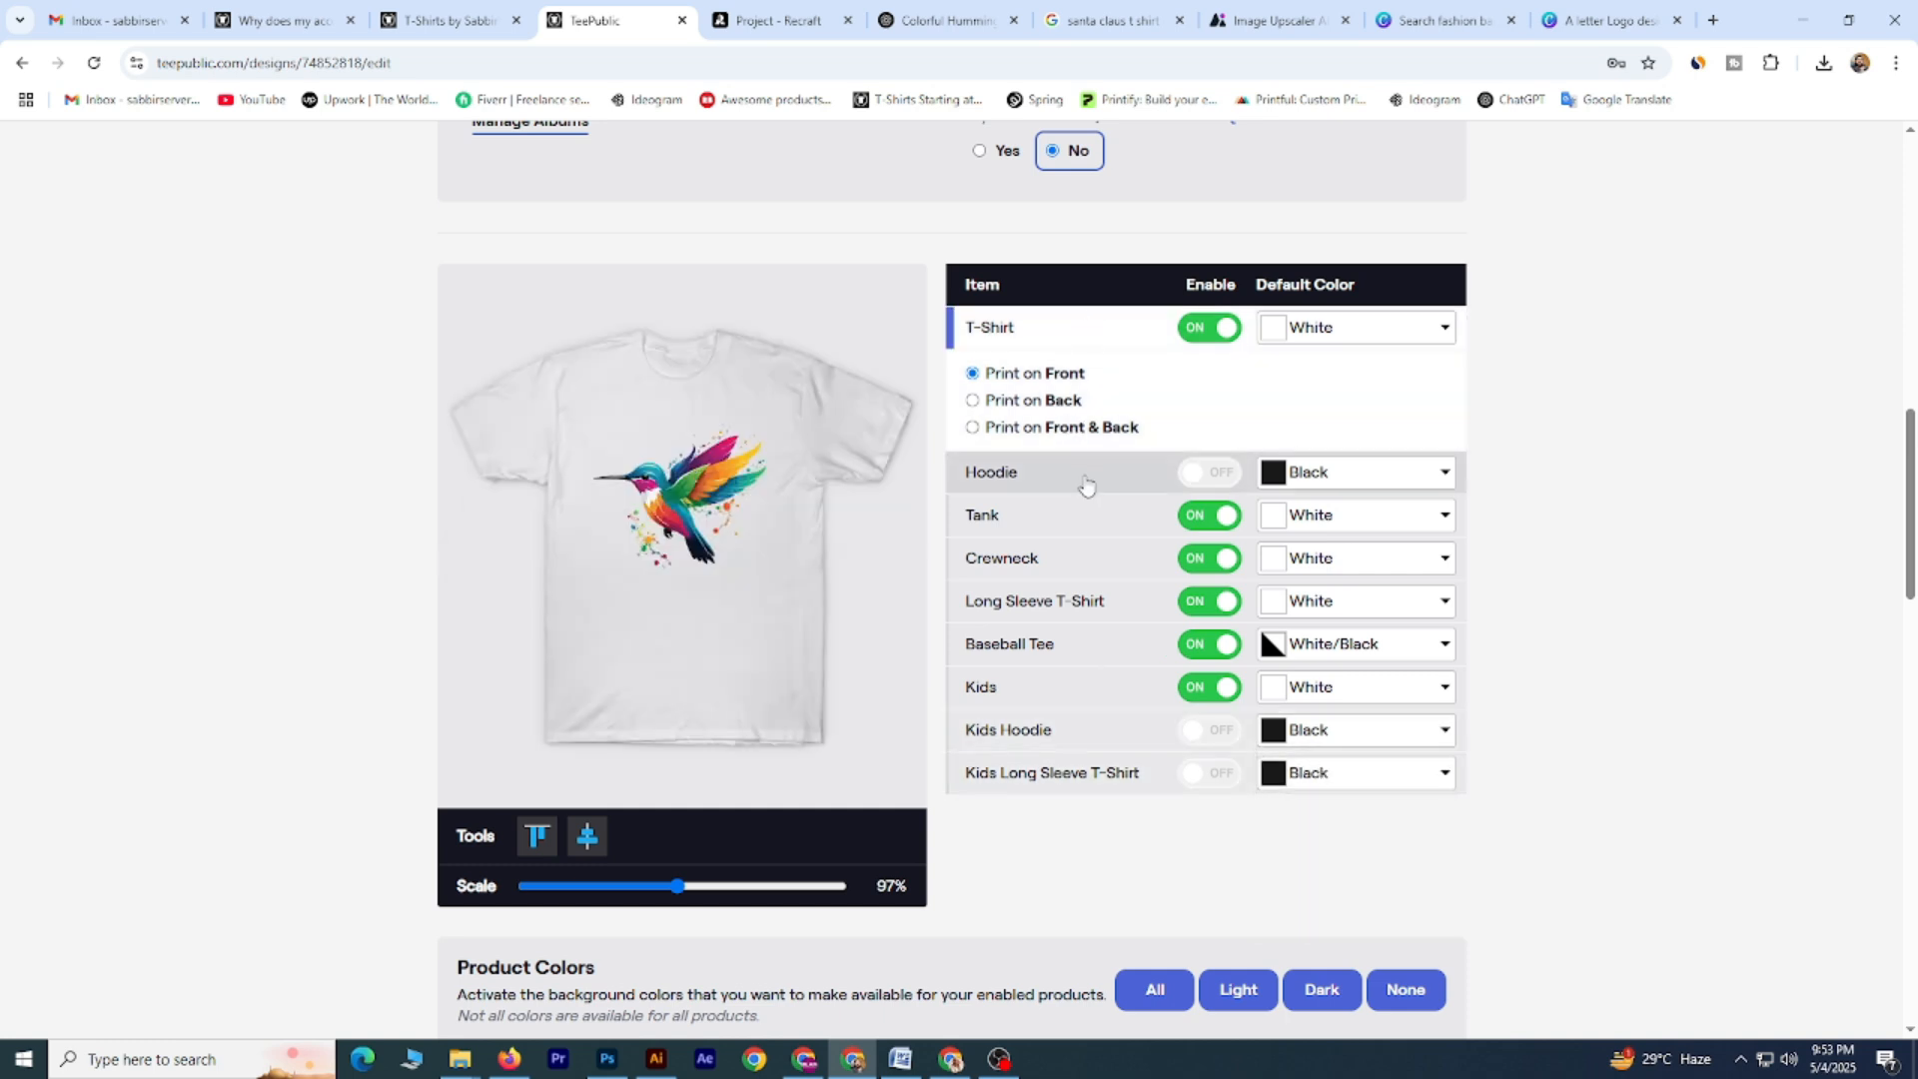
{"action": "left_click", "coordinate": [1084, 485]}
{"action": "left_click", "coordinate": [1065, 342]}
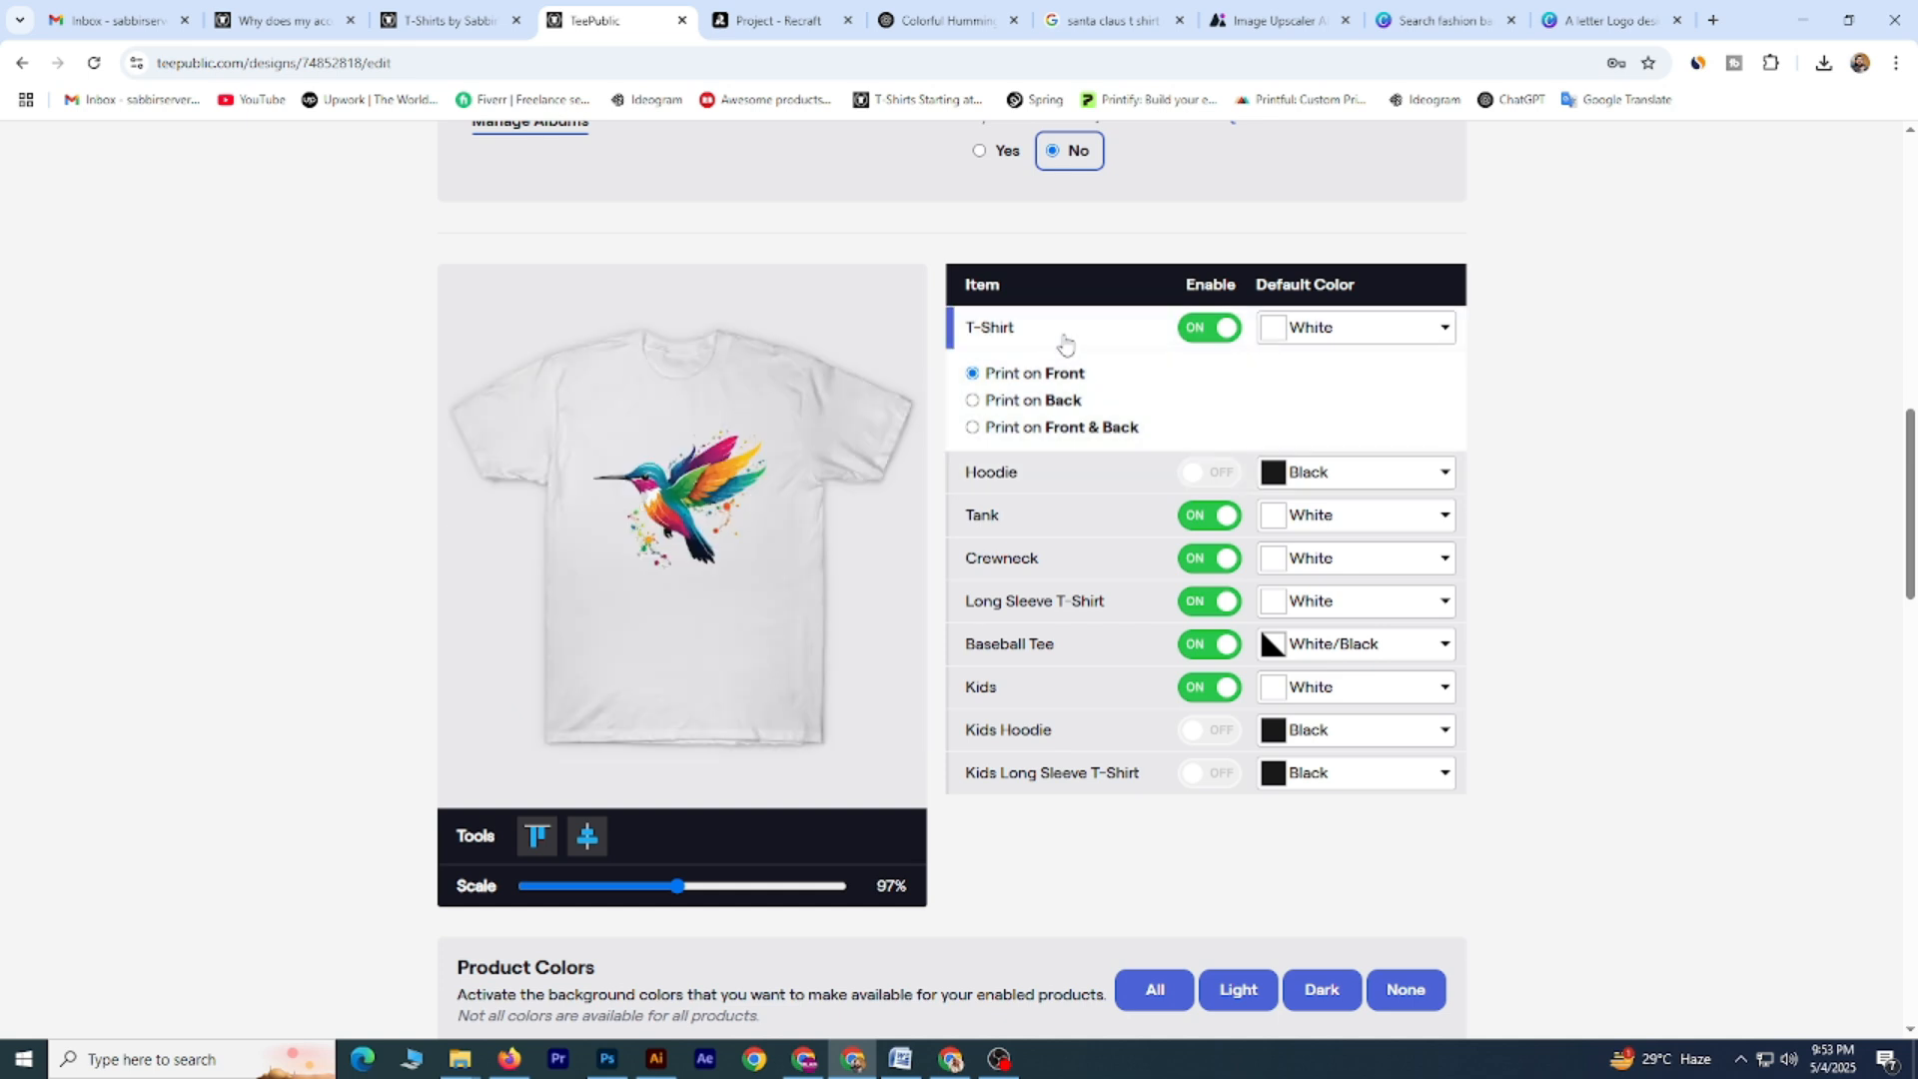
{"action": "left_click", "coordinate": [1092, 483]}
{"action": "left_click", "coordinate": [1333, 479]}
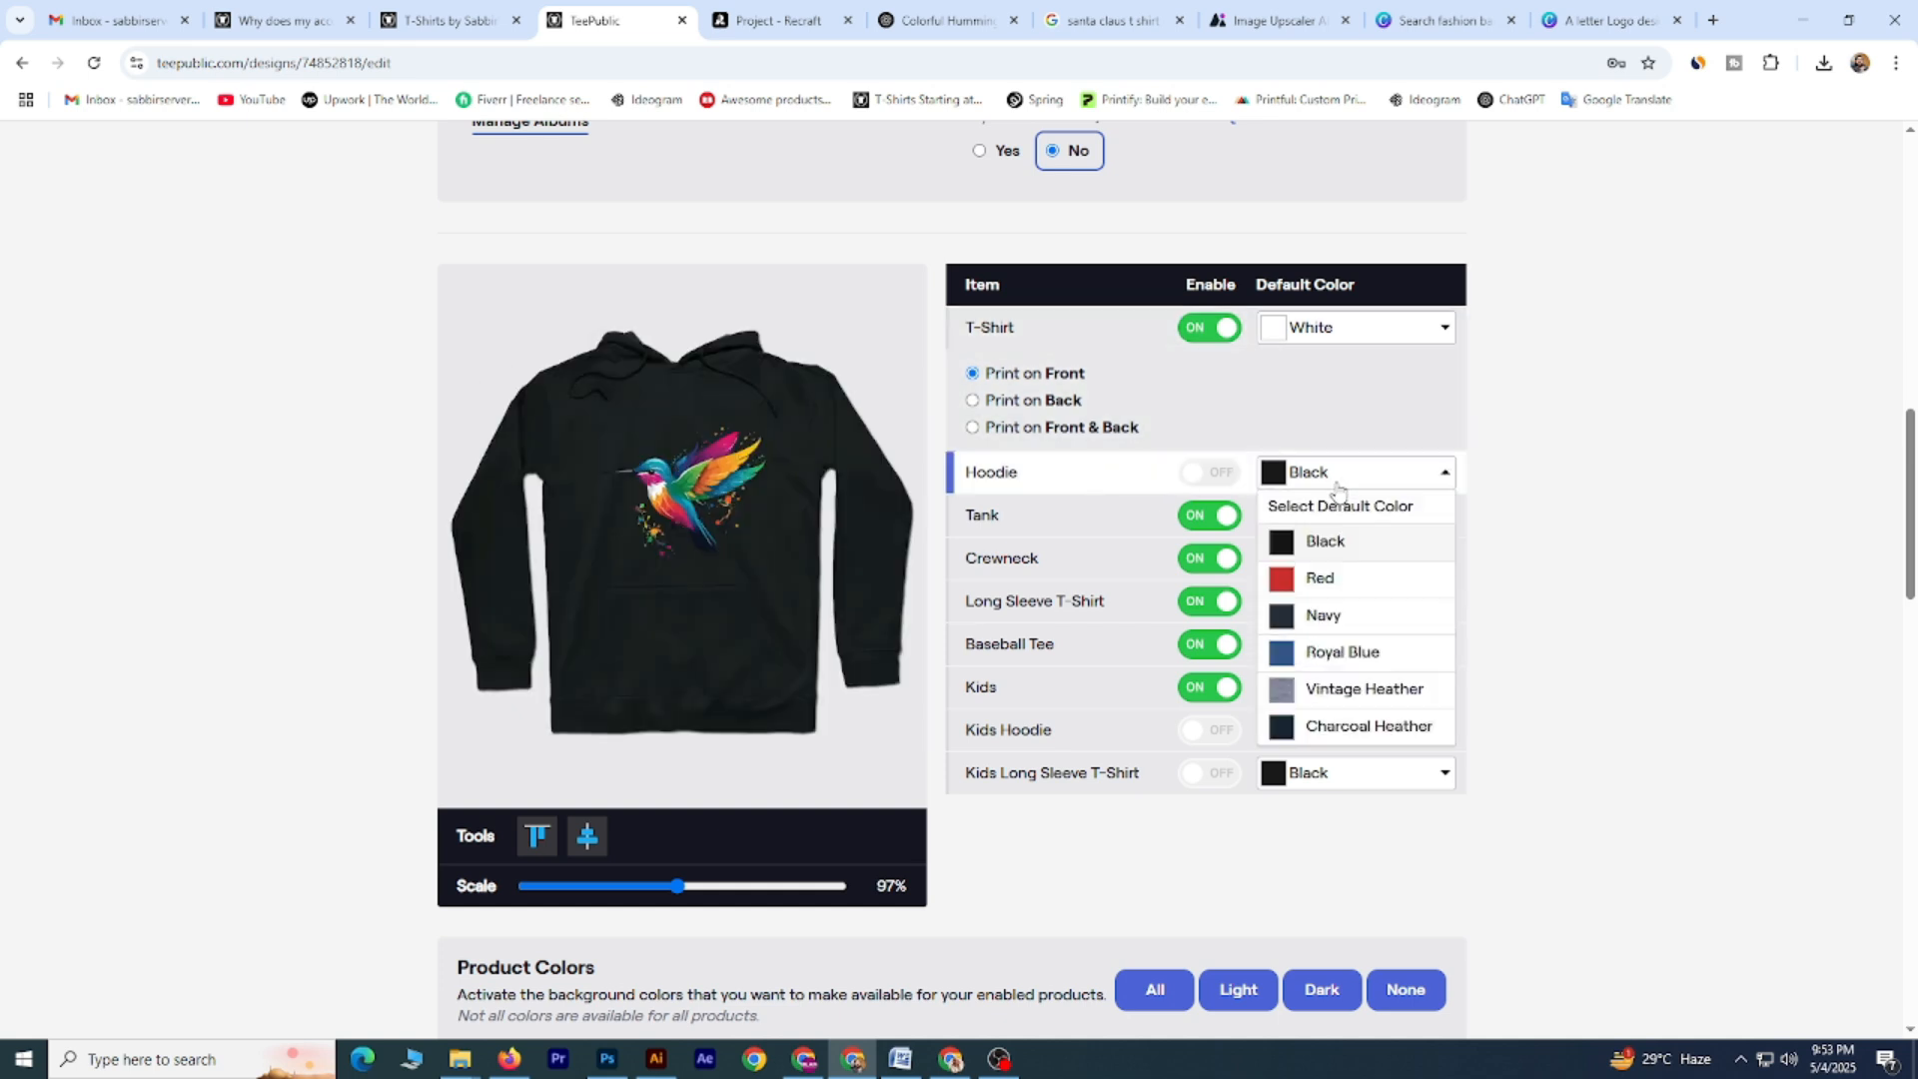
{"action": "left_click", "coordinate": [1079, 522]}
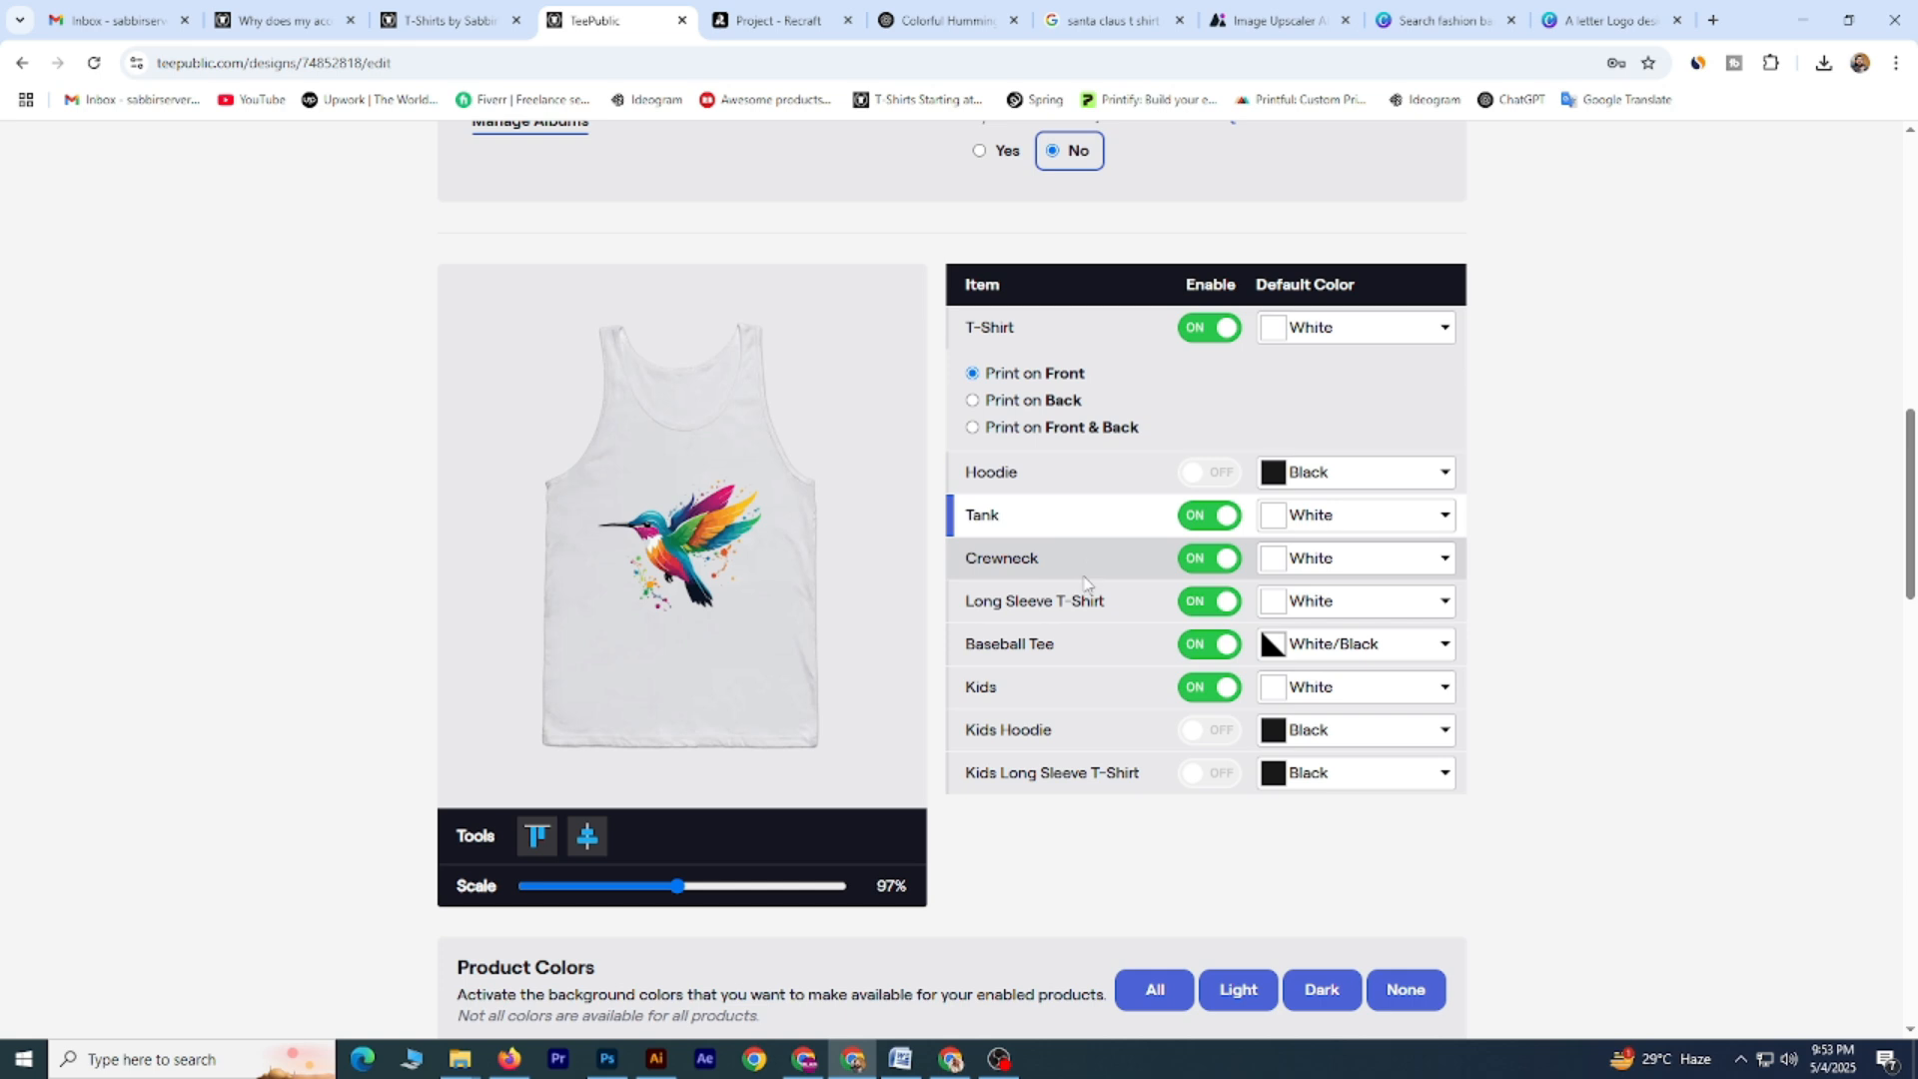
{"action": "left_click", "coordinate": [1088, 569]}
{"action": "left_click", "coordinate": [1084, 603]}
{"action": "left_click", "coordinate": [1089, 648]}
{"action": "left_click", "coordinate": [1092, 687]}
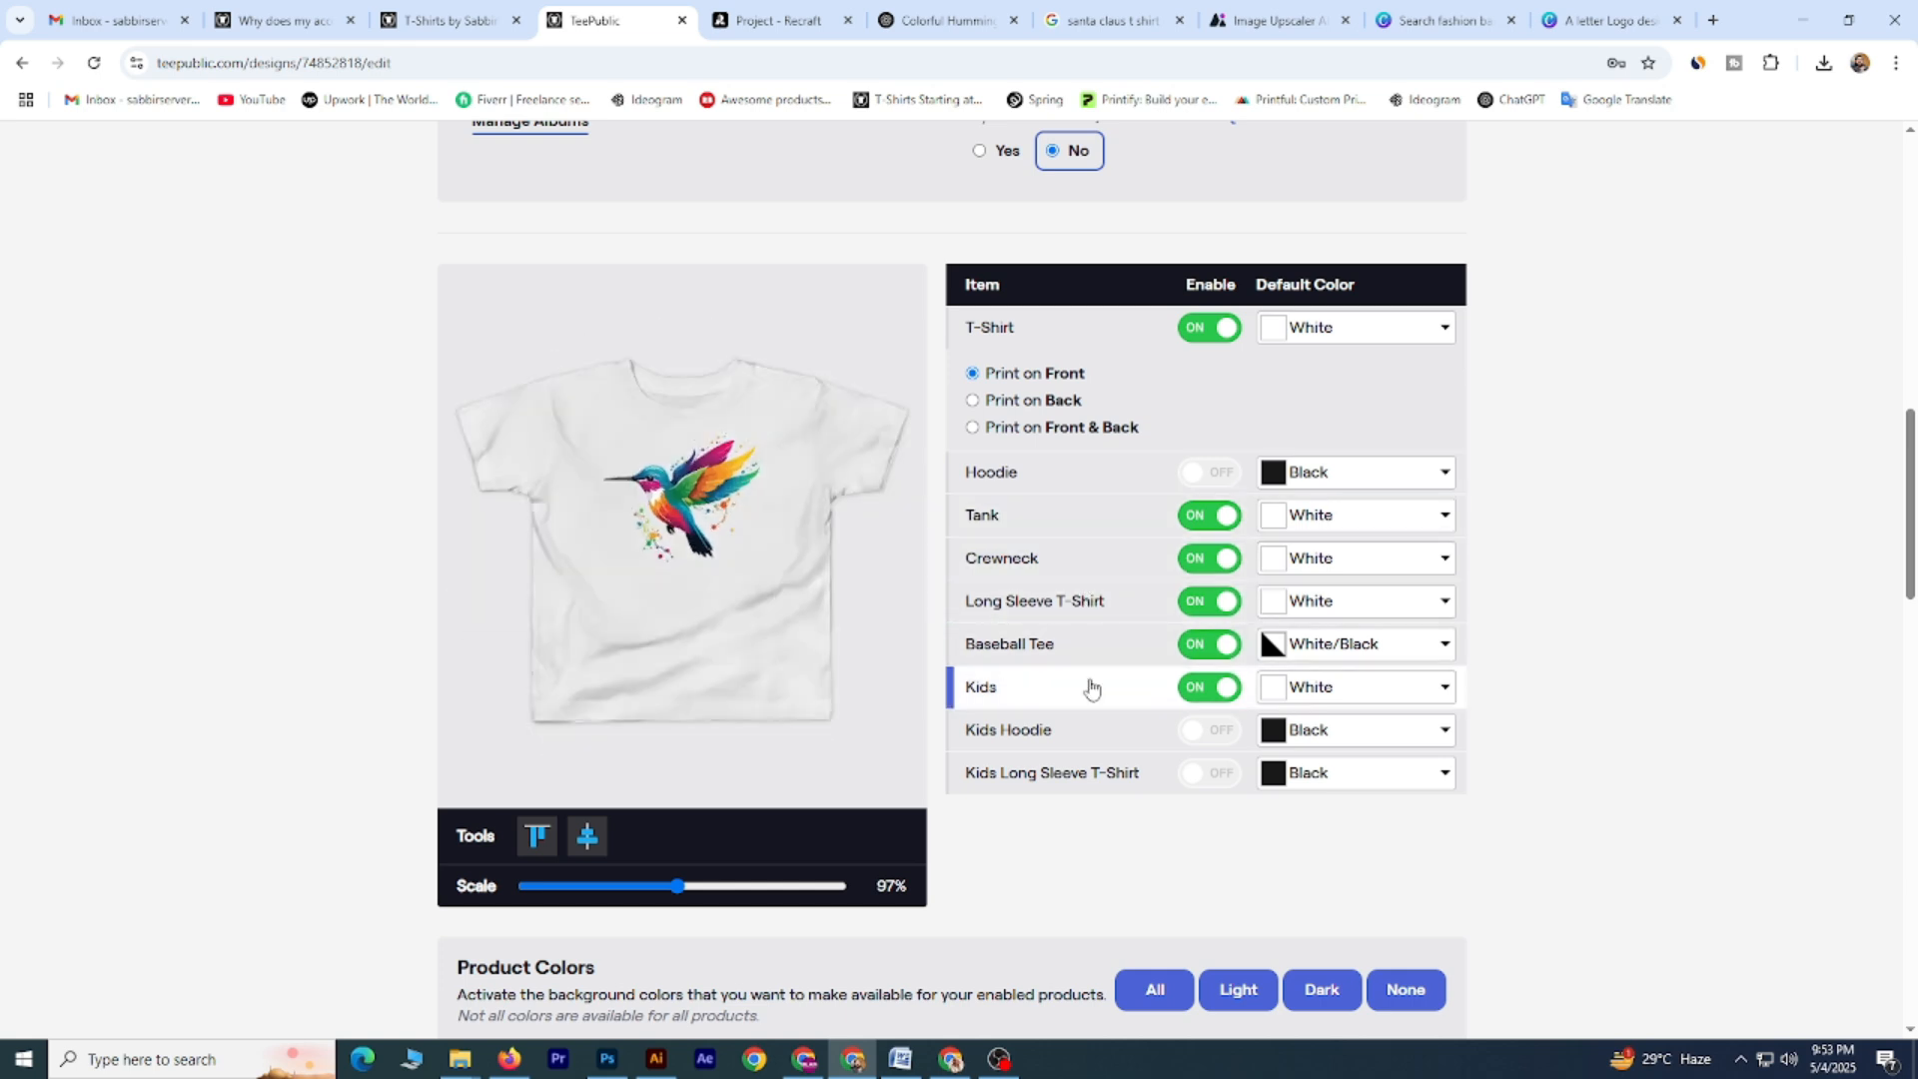
{"action": "left_click", "coordinate": [1083, 522]}
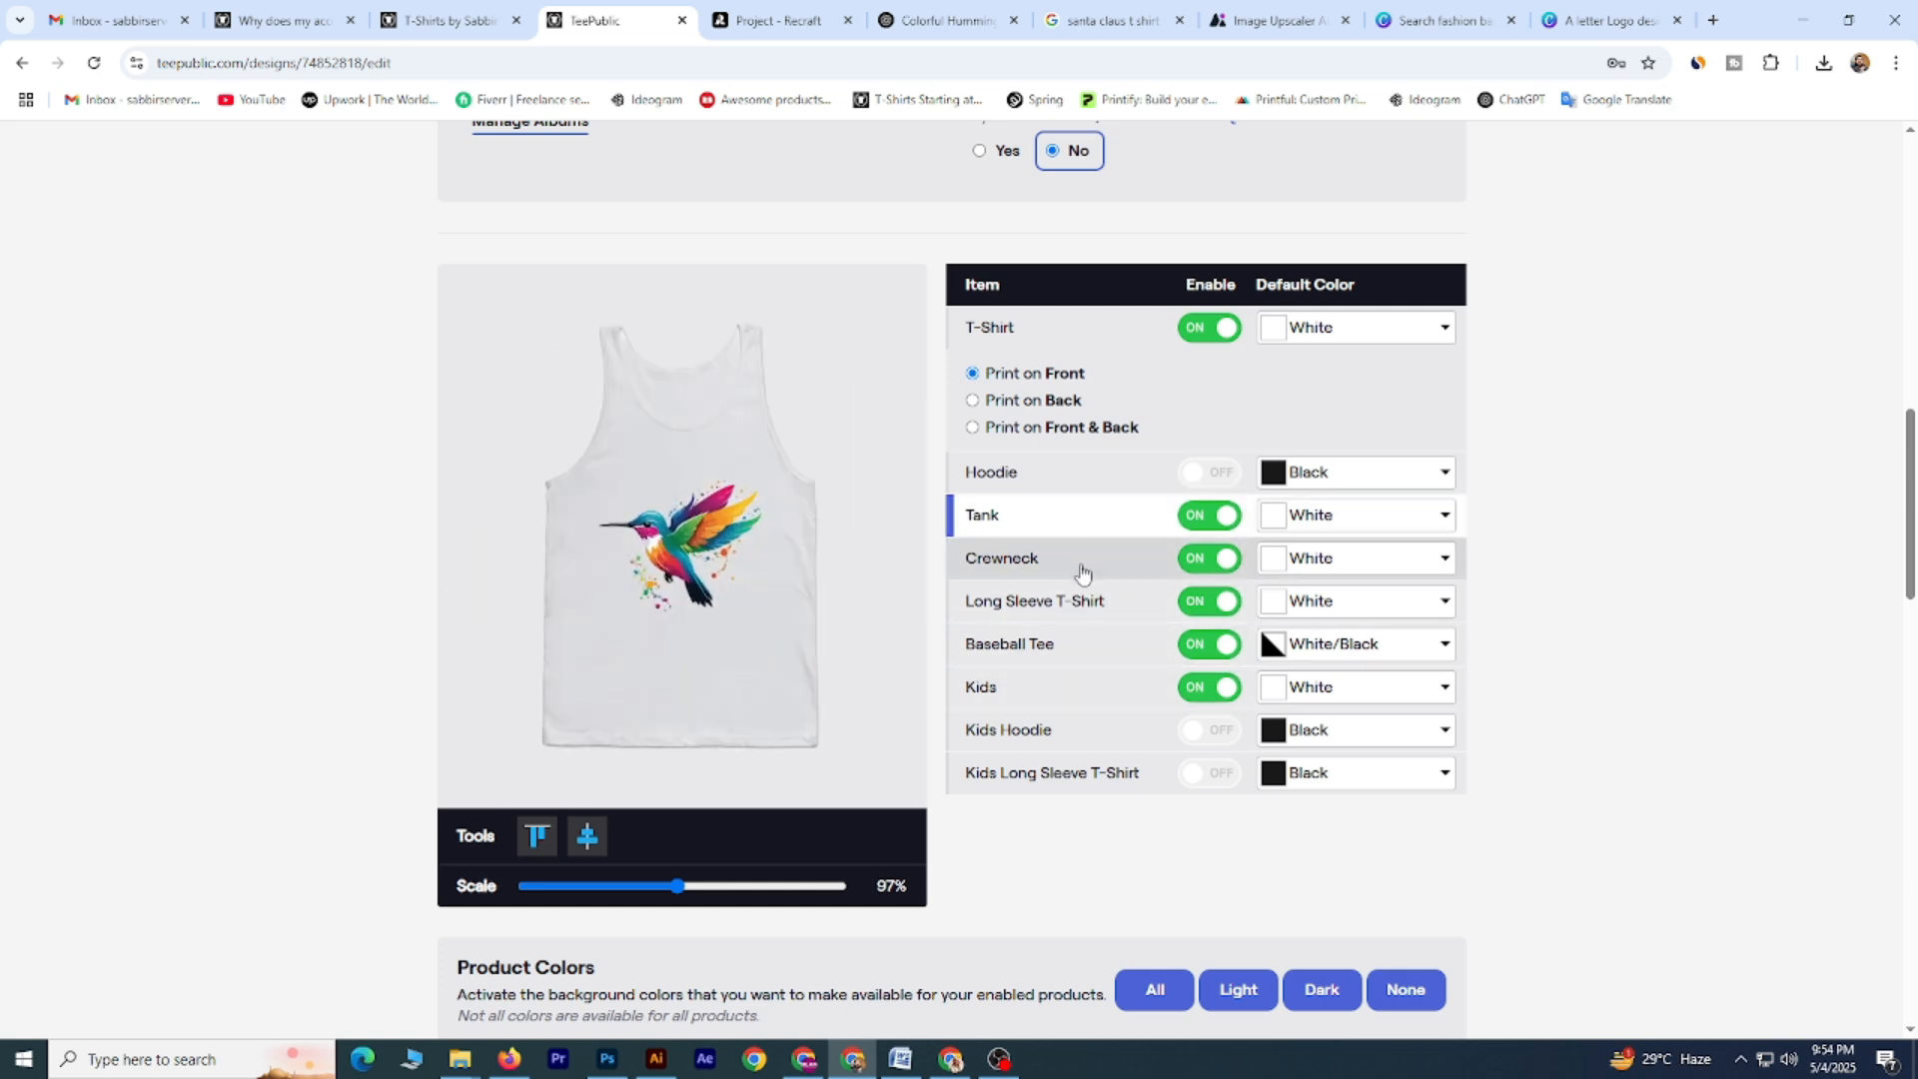
{"action": "left_click", "coordinate": [1082, 568]}
{"action": "left_click", "coordinate": [1085, 601]}
{"action": "left_click", "coordinate": [1083, 646]}
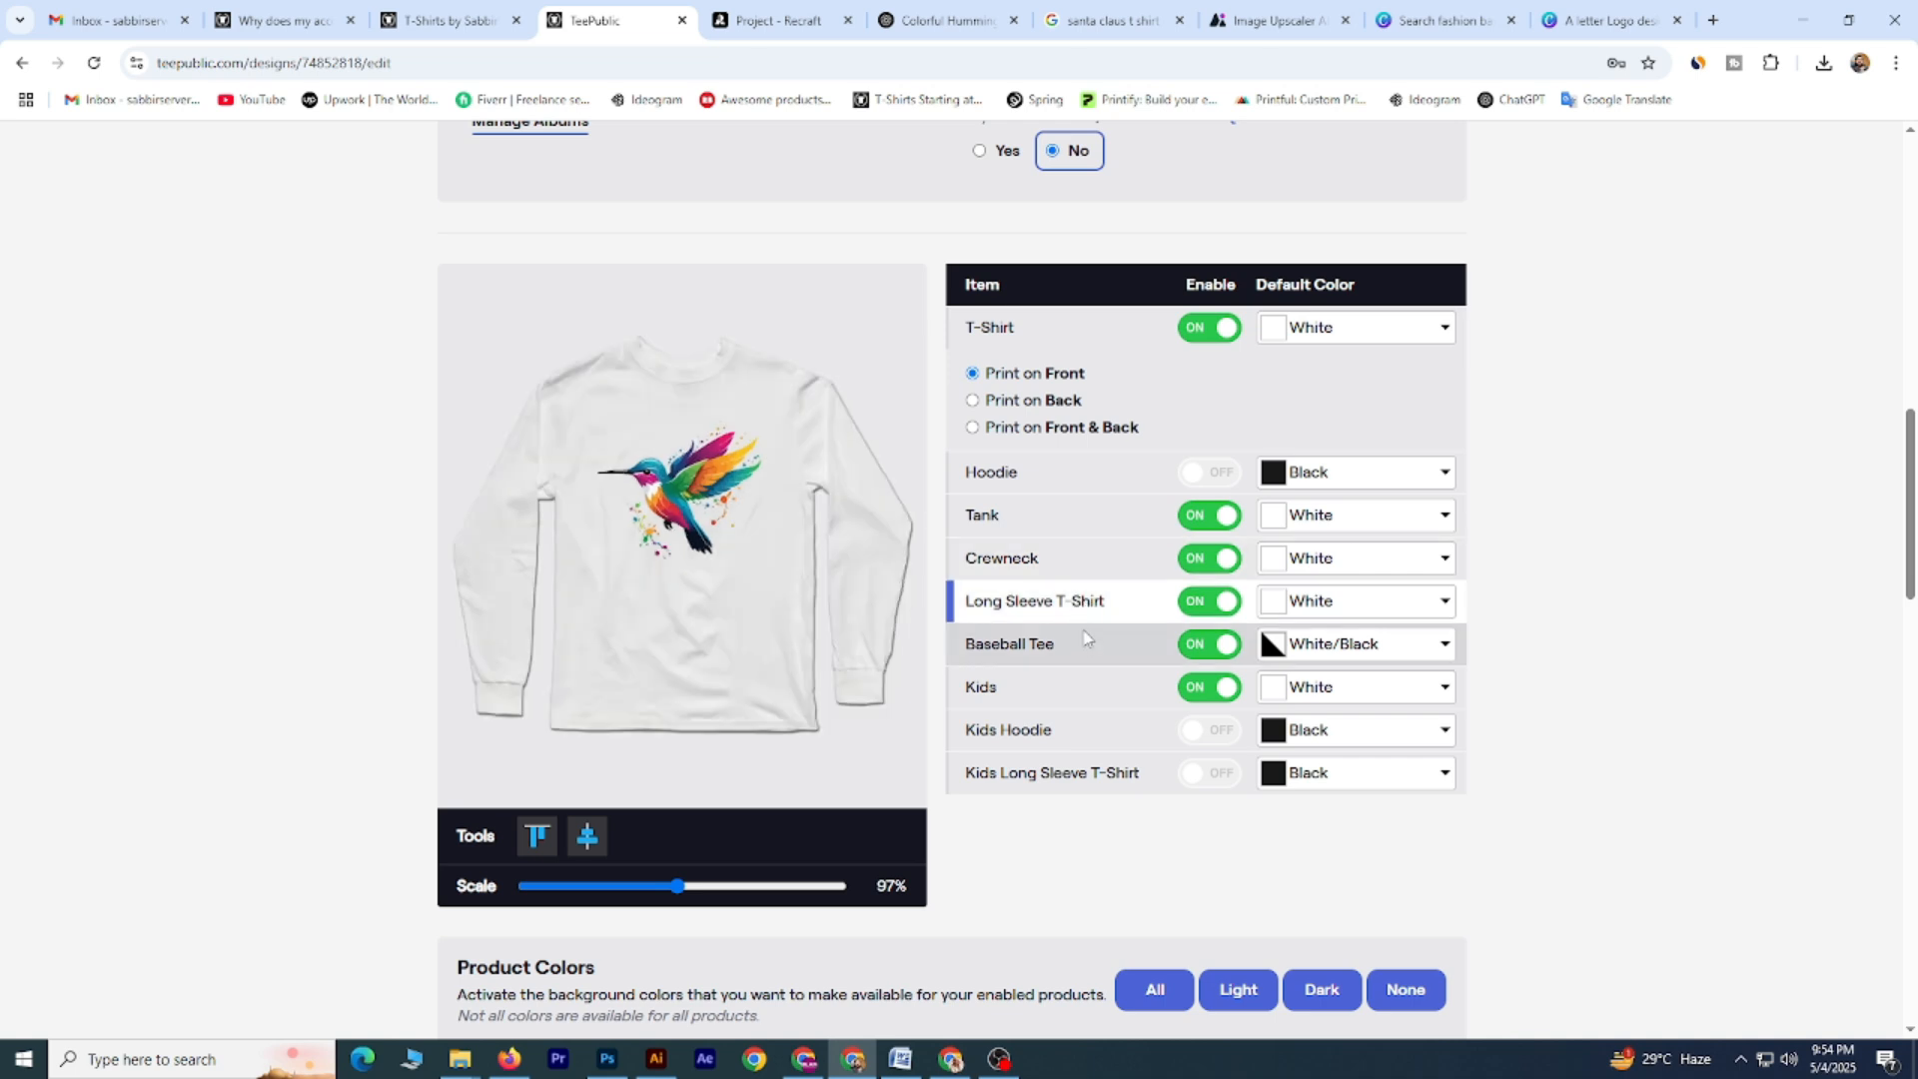
{"action": "left_click", "coordinate": [1088, 687]}
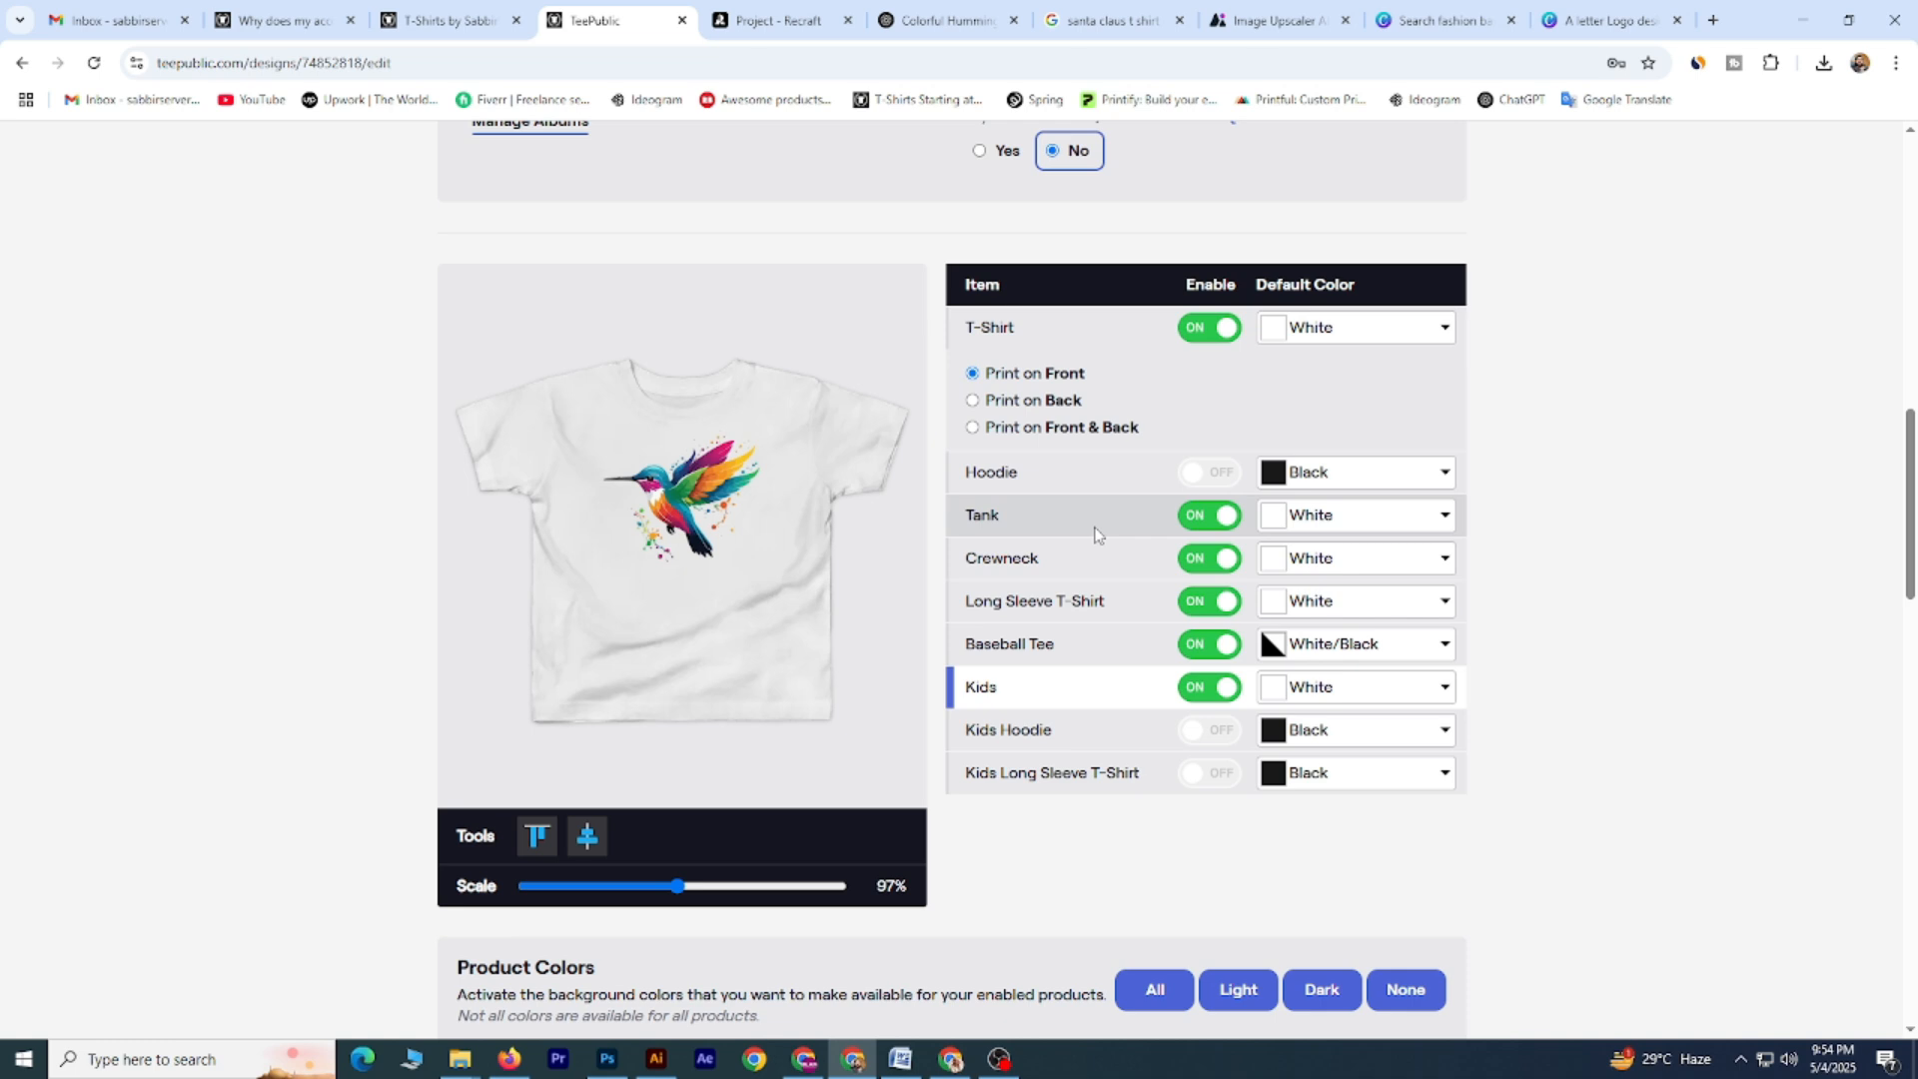
Open the Hats product for editing and set its primary color to White/Black.
{"action": "scroll", "coordinate": [1096, 535], "scroll_direction": "down", "scroll_amount": 3}
{"action": "scroll", "coordinate": [1049, 500], "scroll_direction": "down", "scroll_amount": 5}
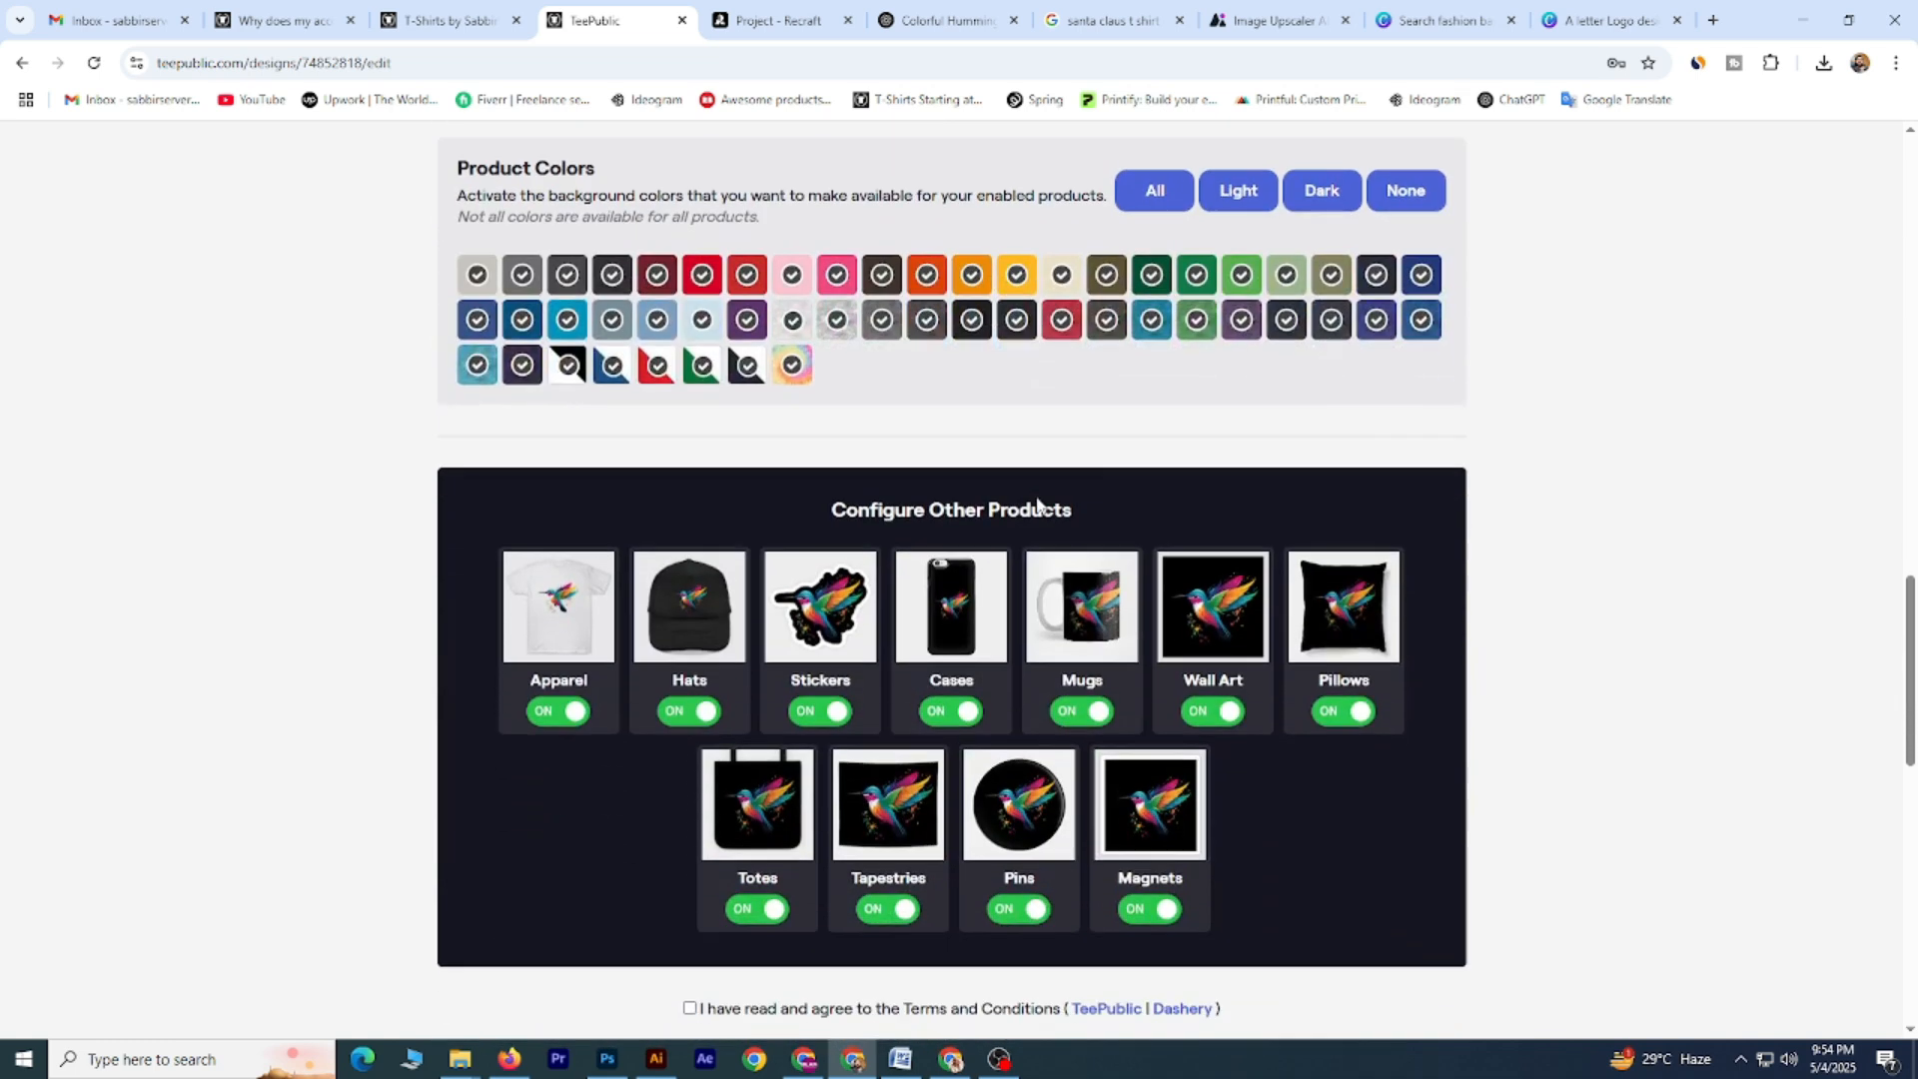
{"action": "scroll", "coordinate": [447, 664], "scroll_direction": "up", "scroll_amount": 1}
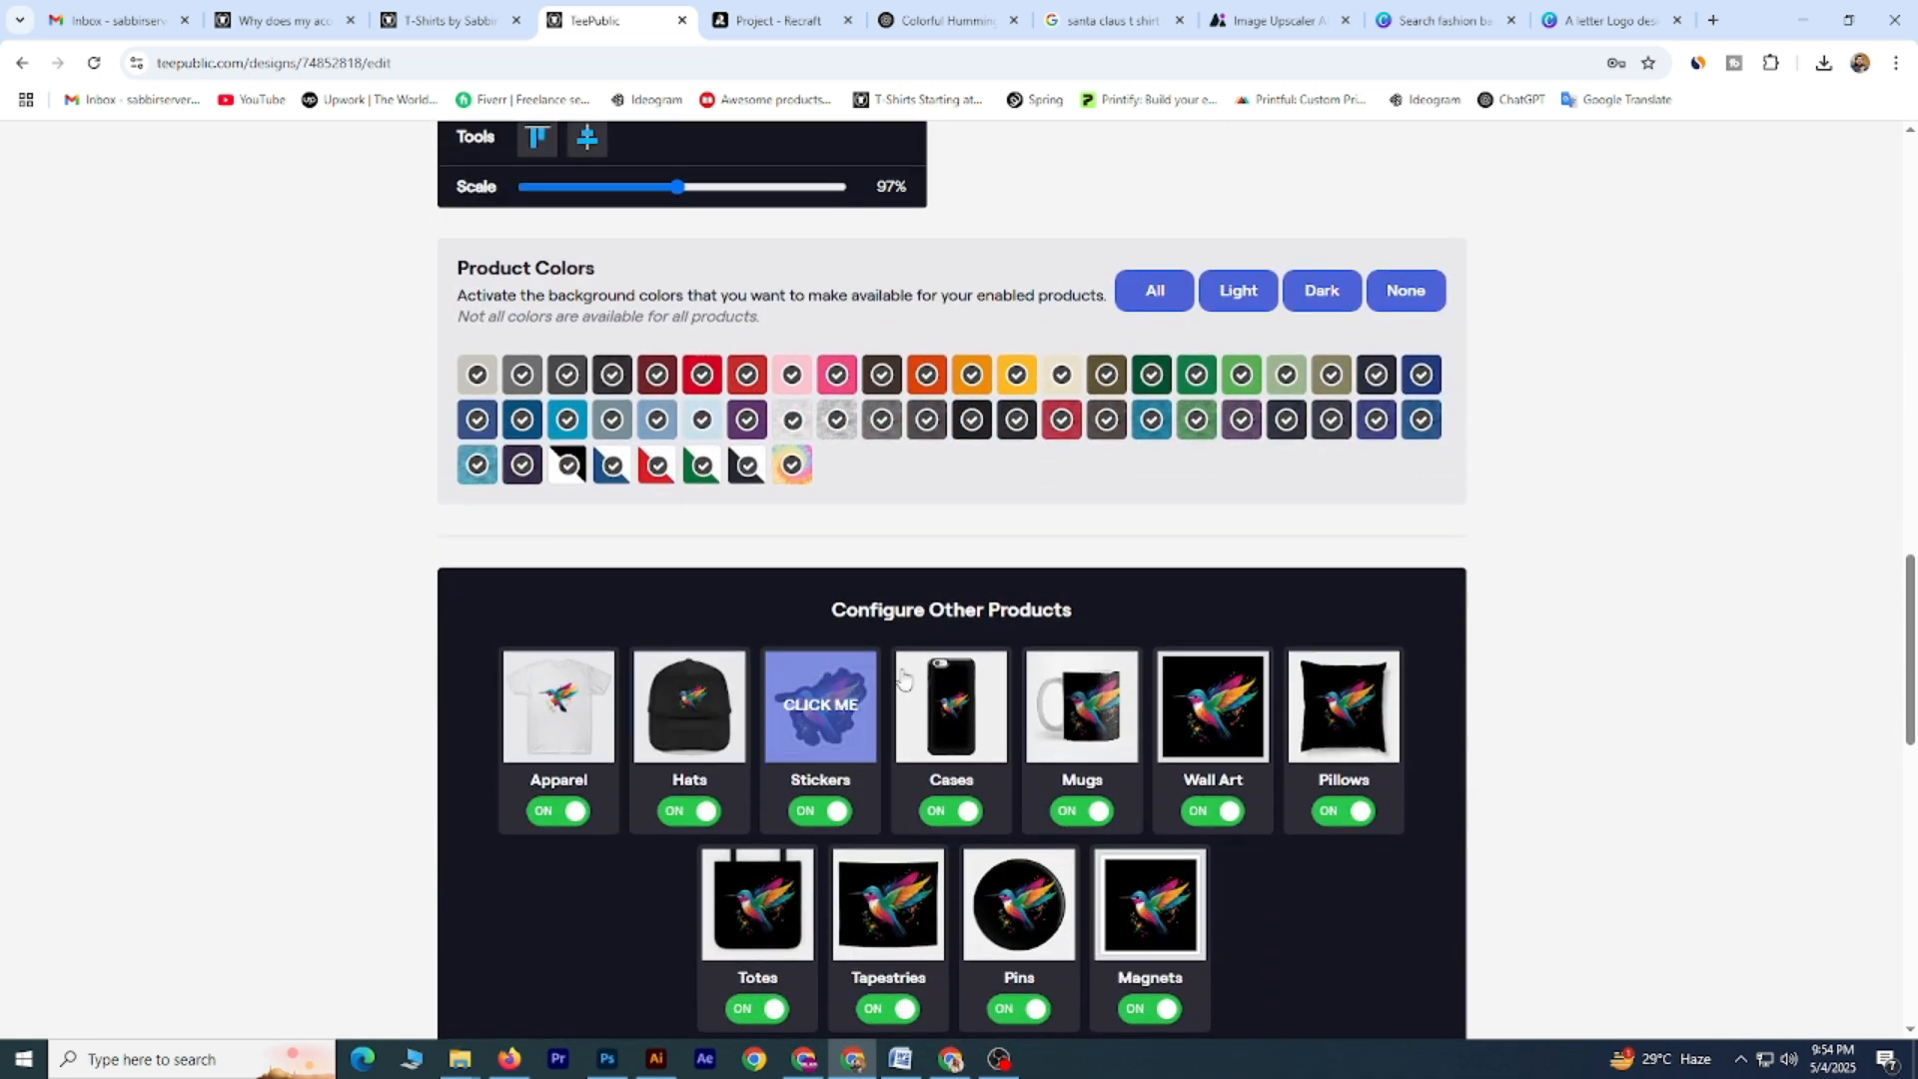
{"action": "left_click", "coordinate": [729, 739]}
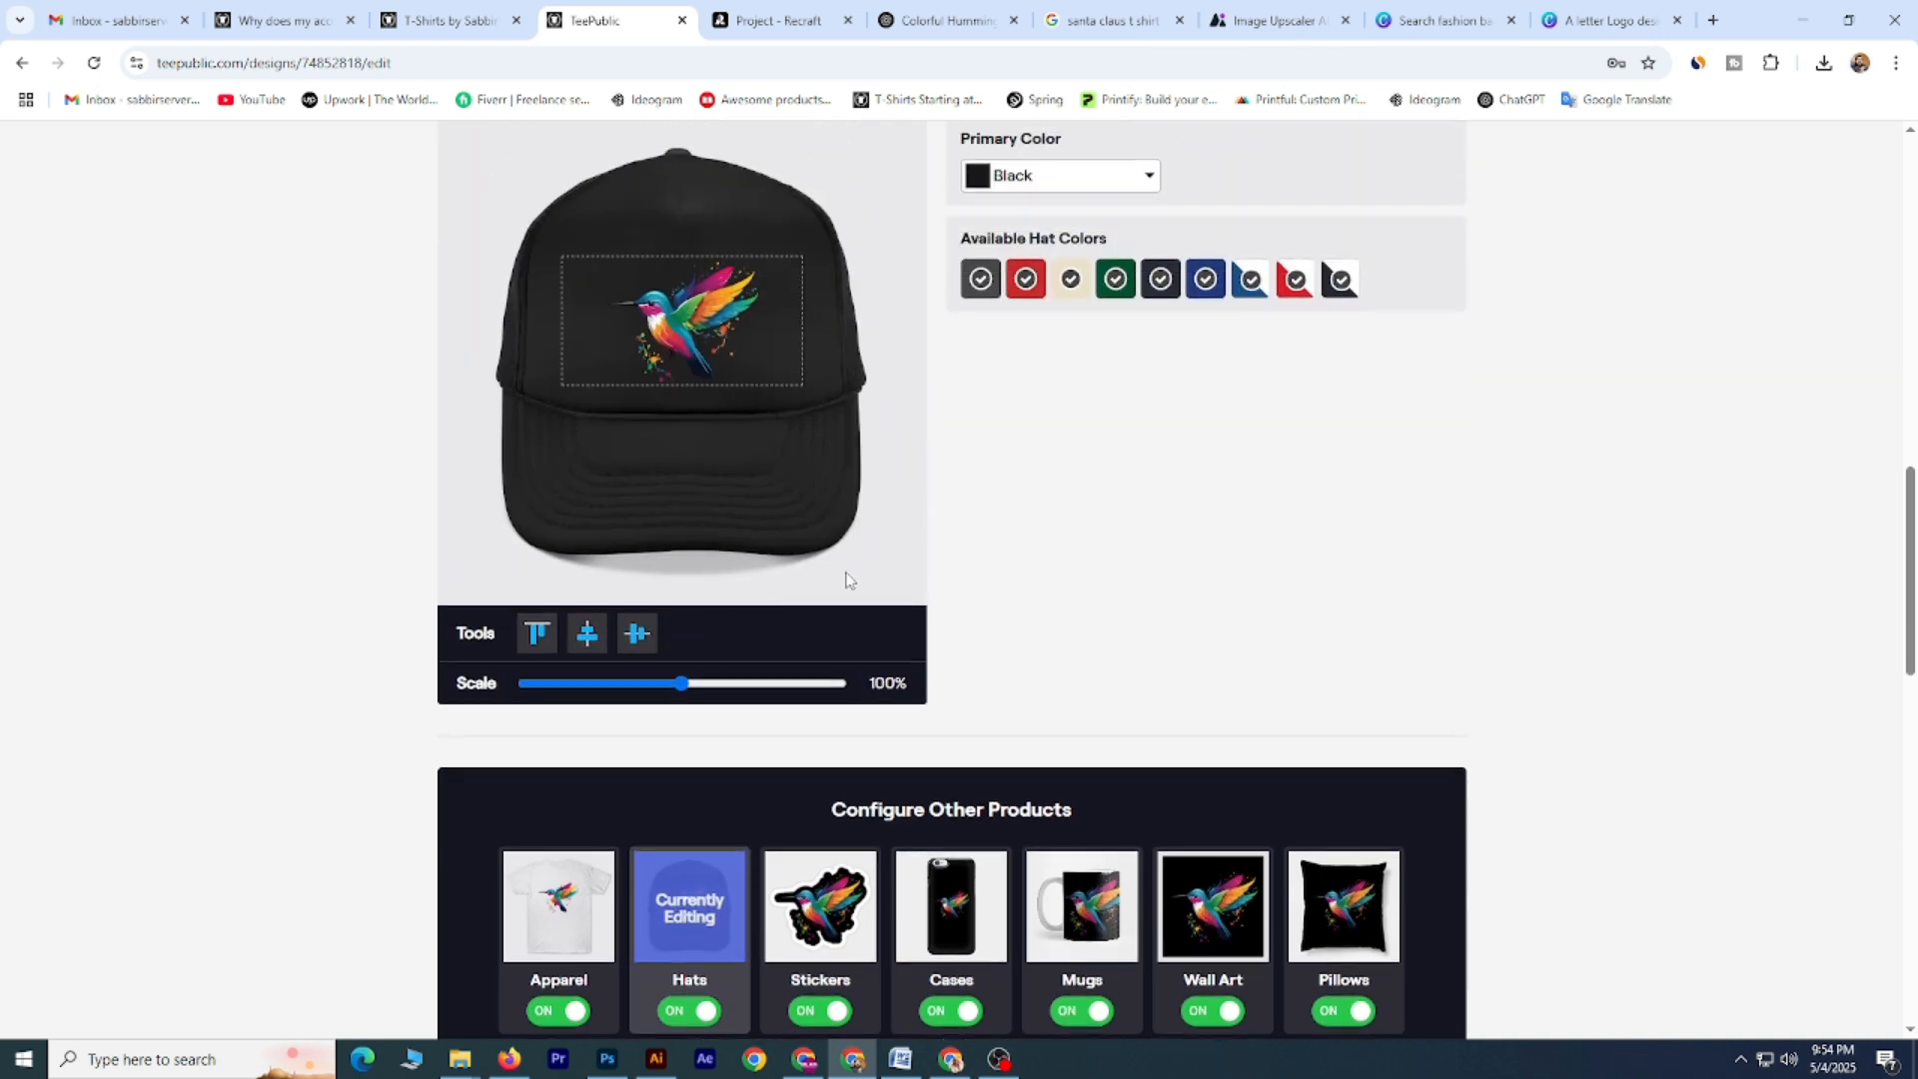
{"action": "scroll", "coordinate": [719, 350], "scroll_direction": "up", "scroll_amount": 1}
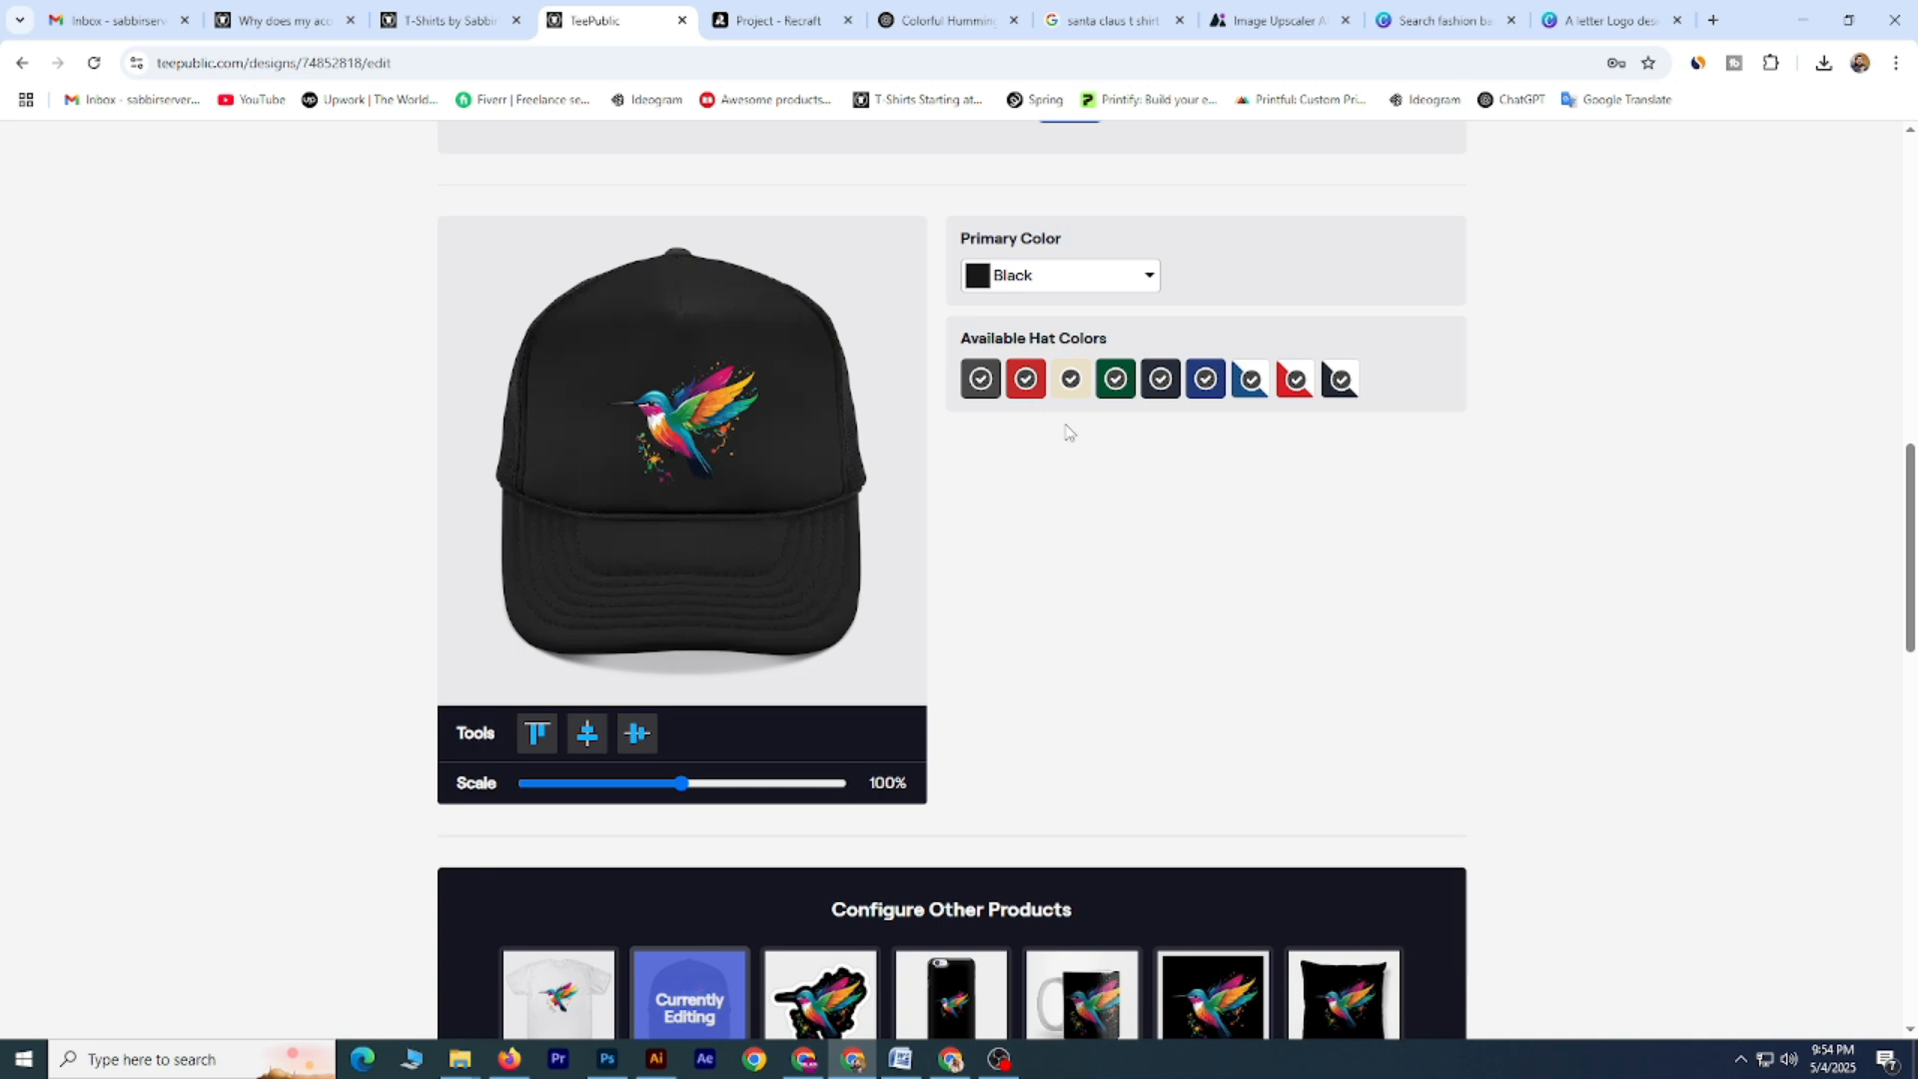
{"action": "left_click", "coordinate": [1073, 389]}
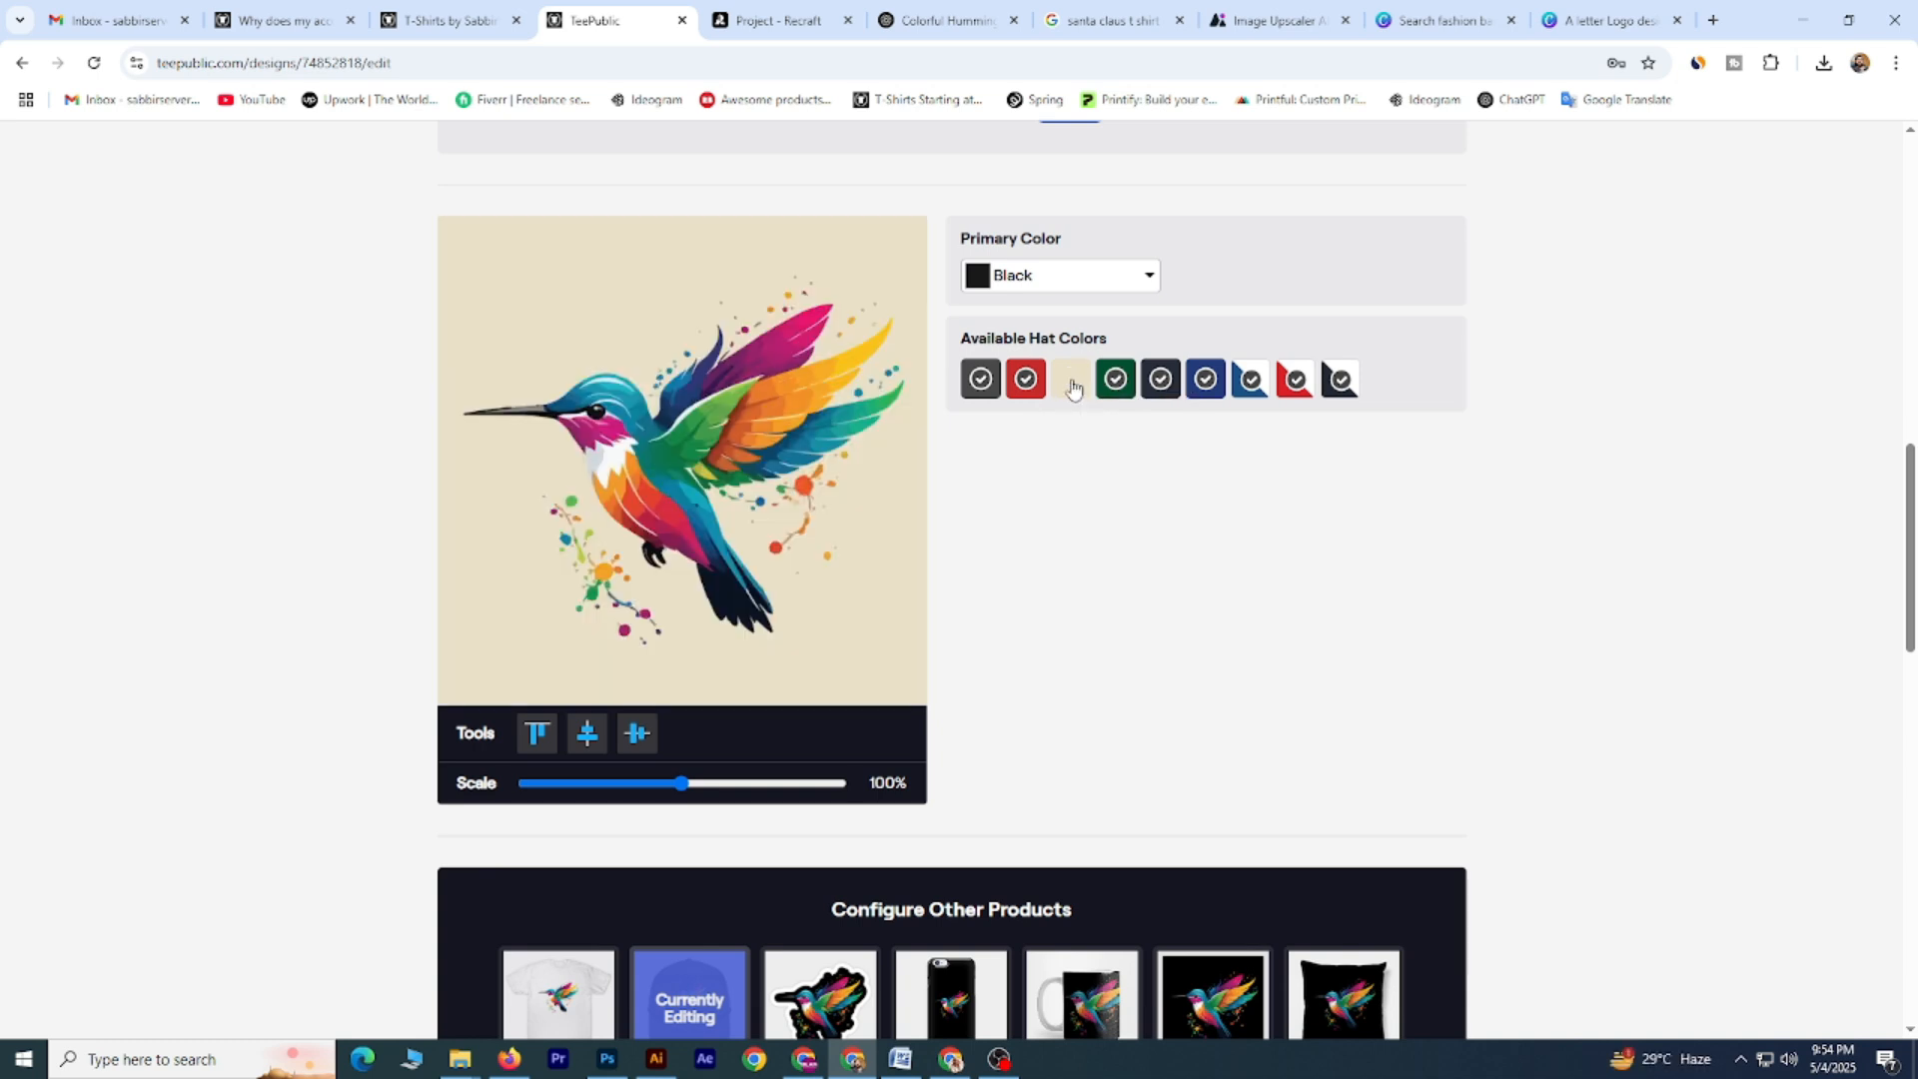
{"action": "left_click", "coordinate": [1075, 393]}
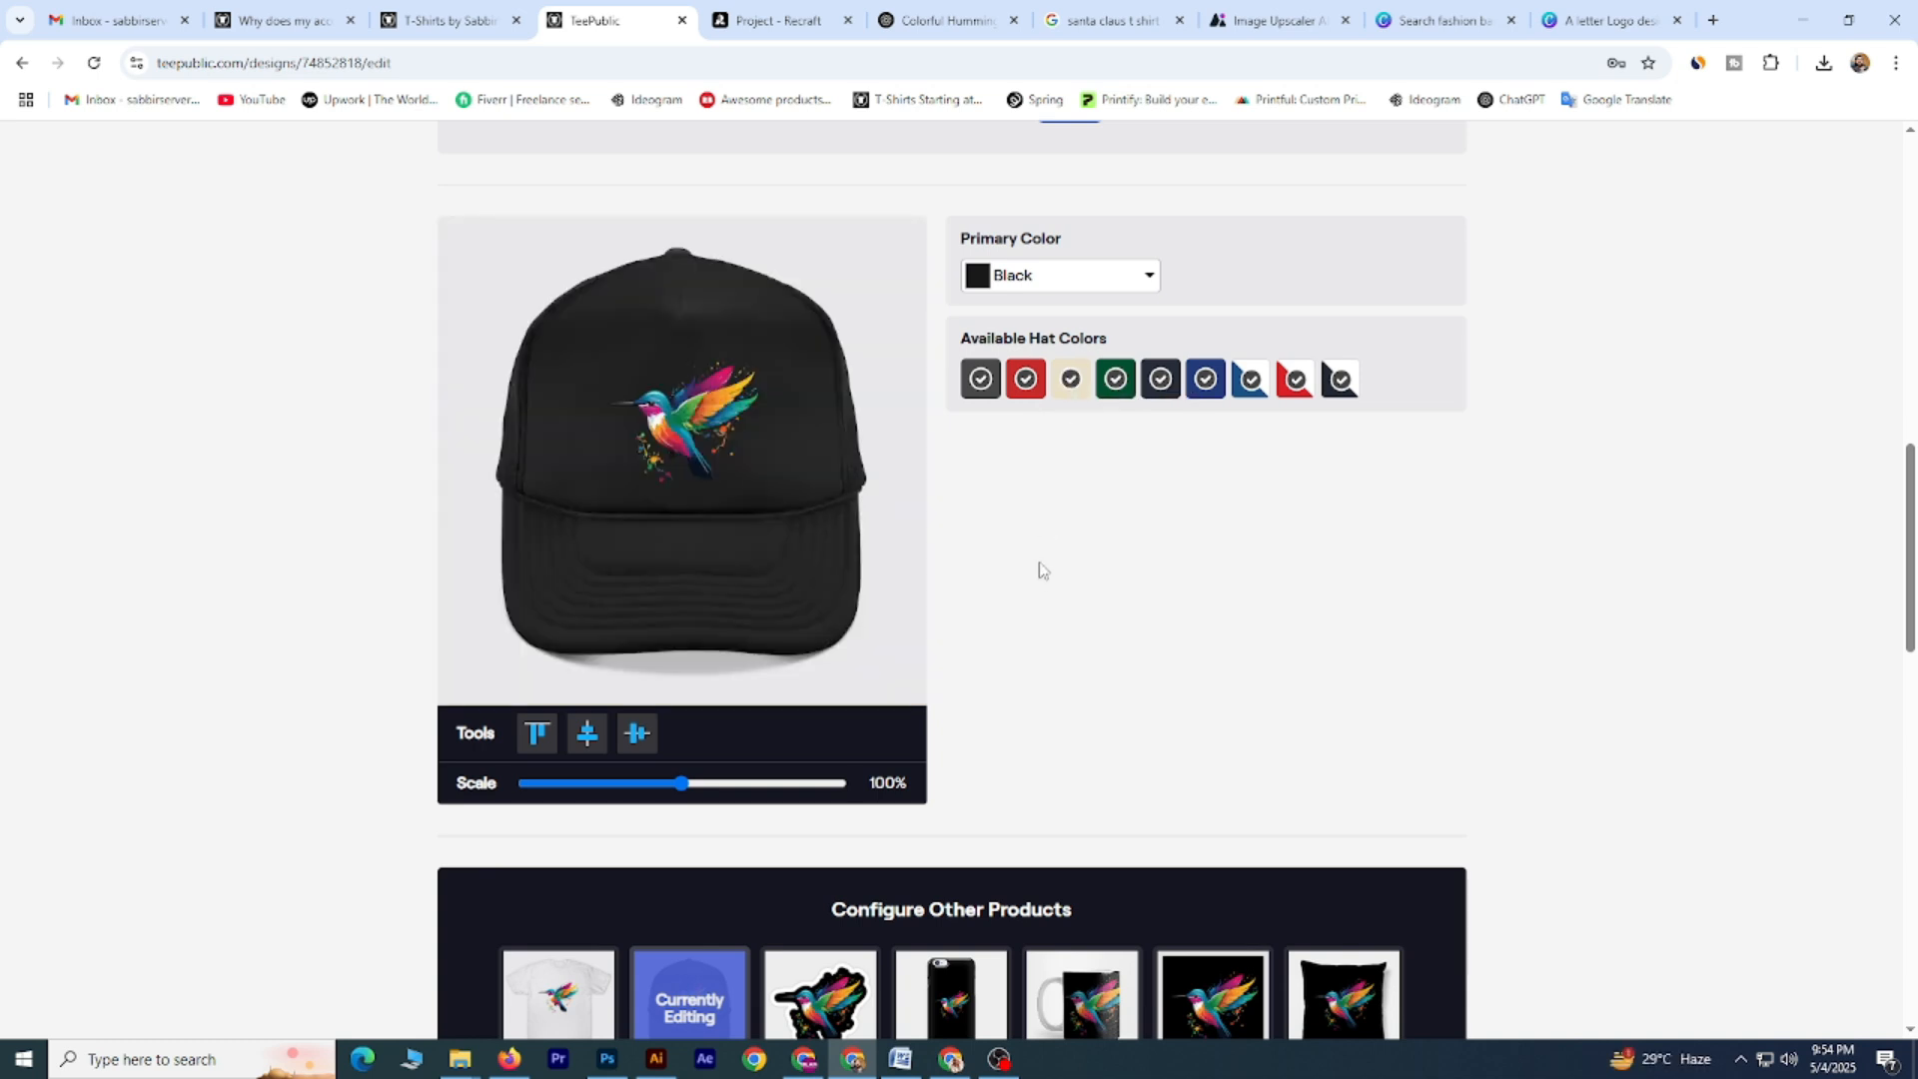
{"action": "left_click", "coordinate": [1049, 279]}
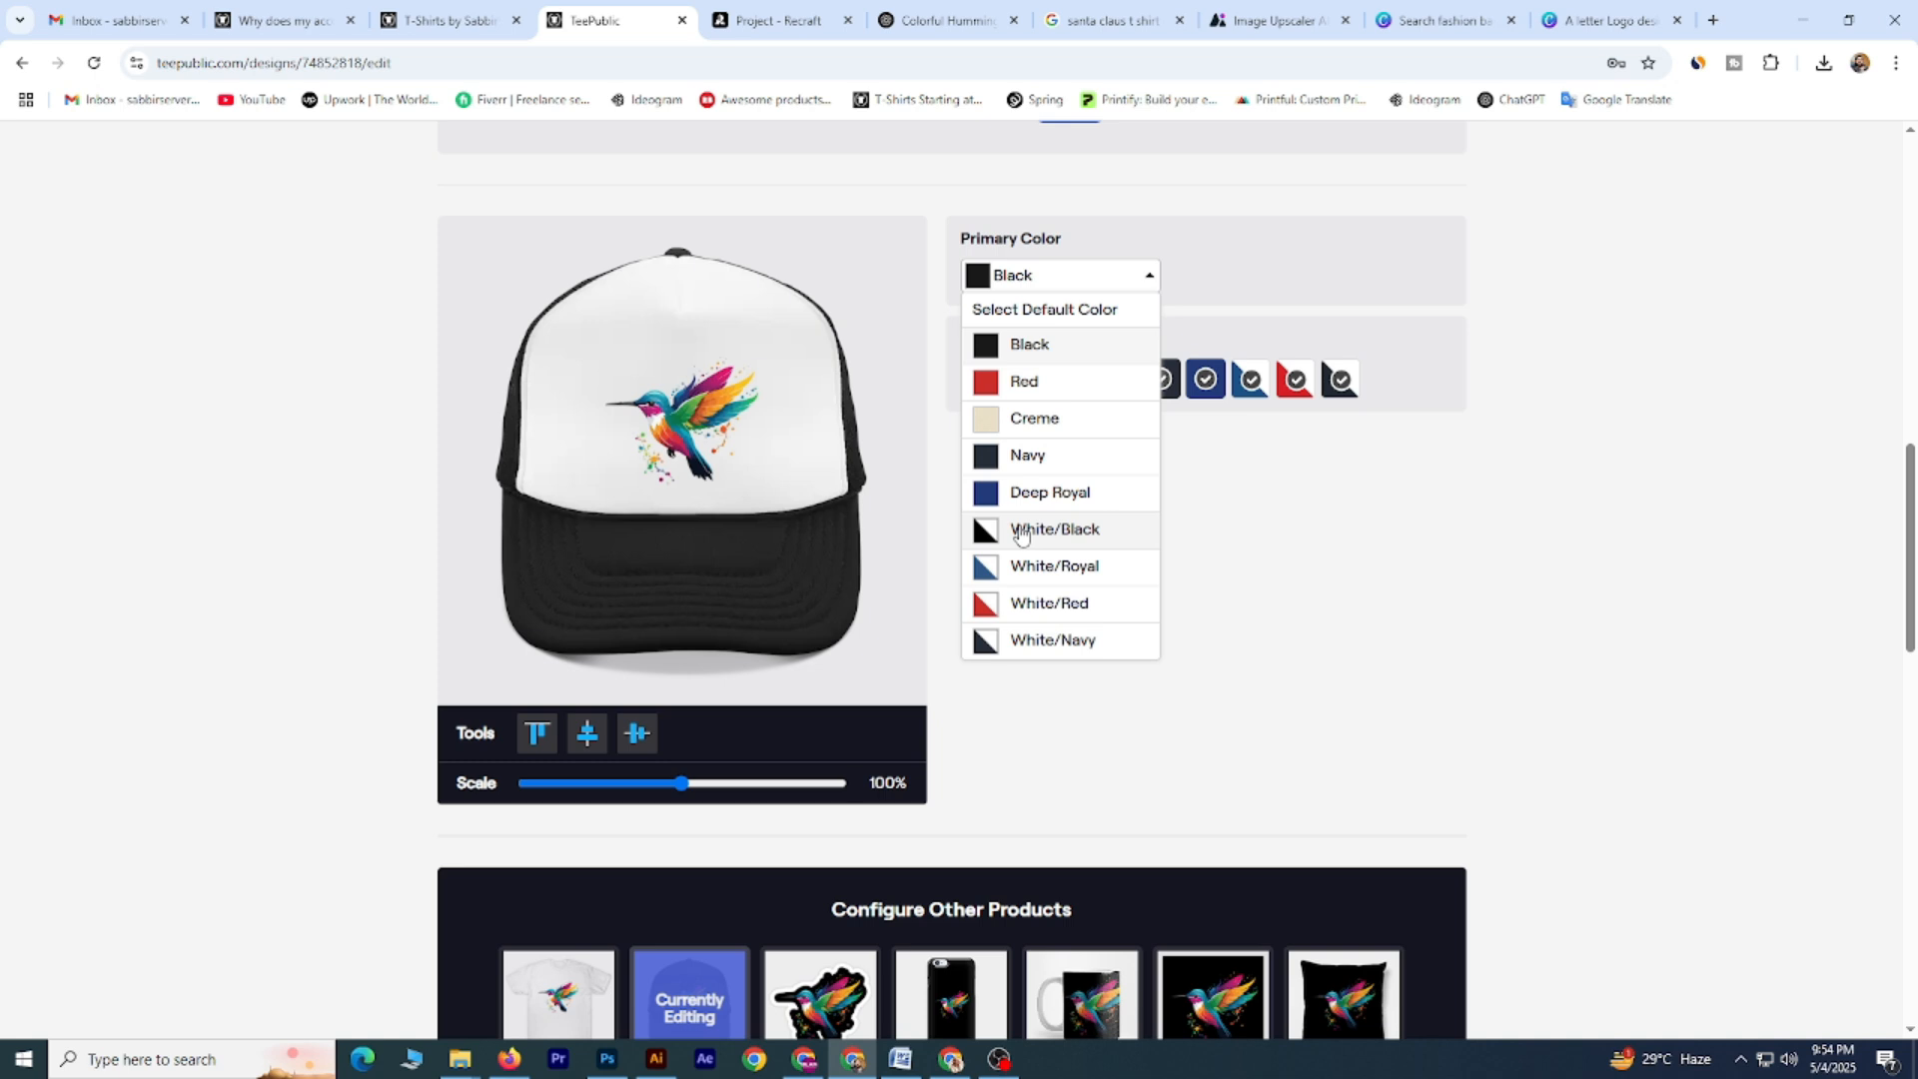
{"action": "left_click", "coordinate": [1020, 536]}
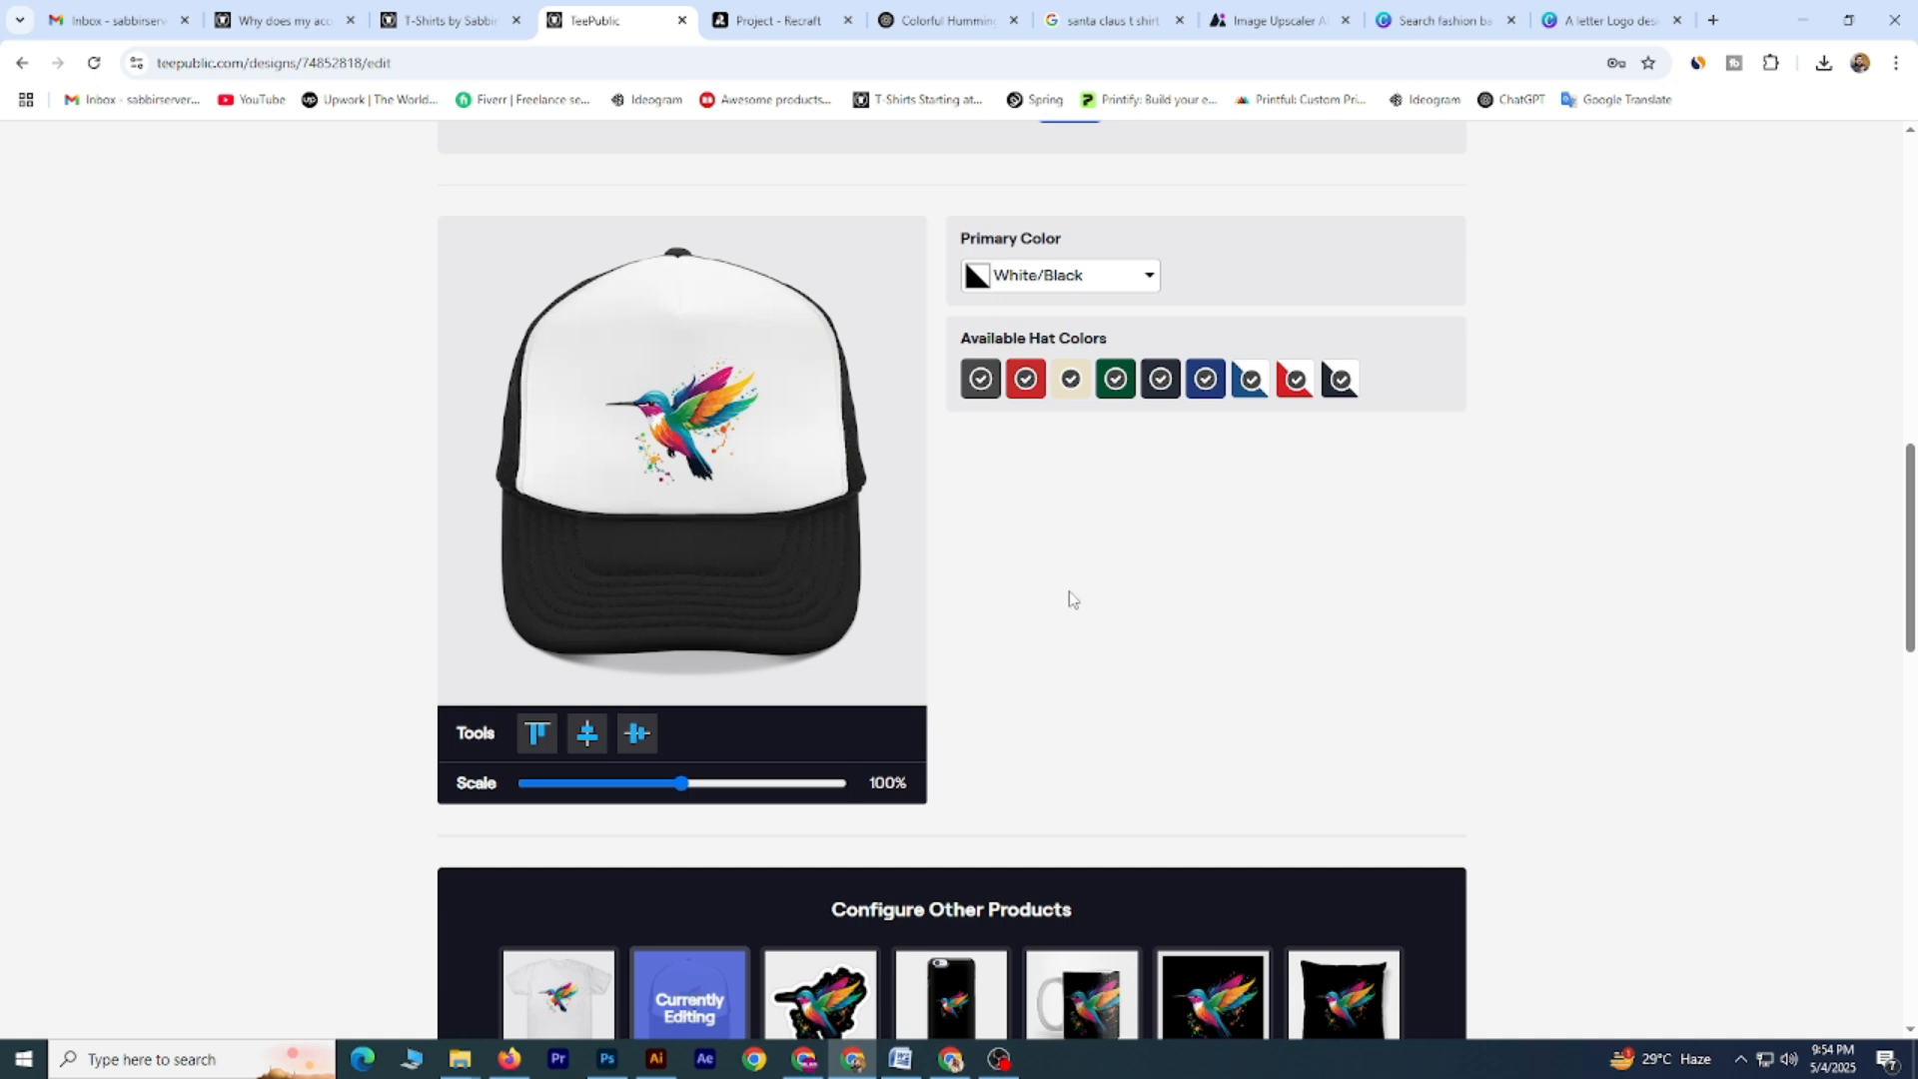
Set the Stickers' background color to white, #ffffff.
{"action": "scroll", "coordinate": [1069, 600], "scroll_direction": "down", "scroll_amount": 1}
{"action": "left_click", "coordinate": [820, 904]}
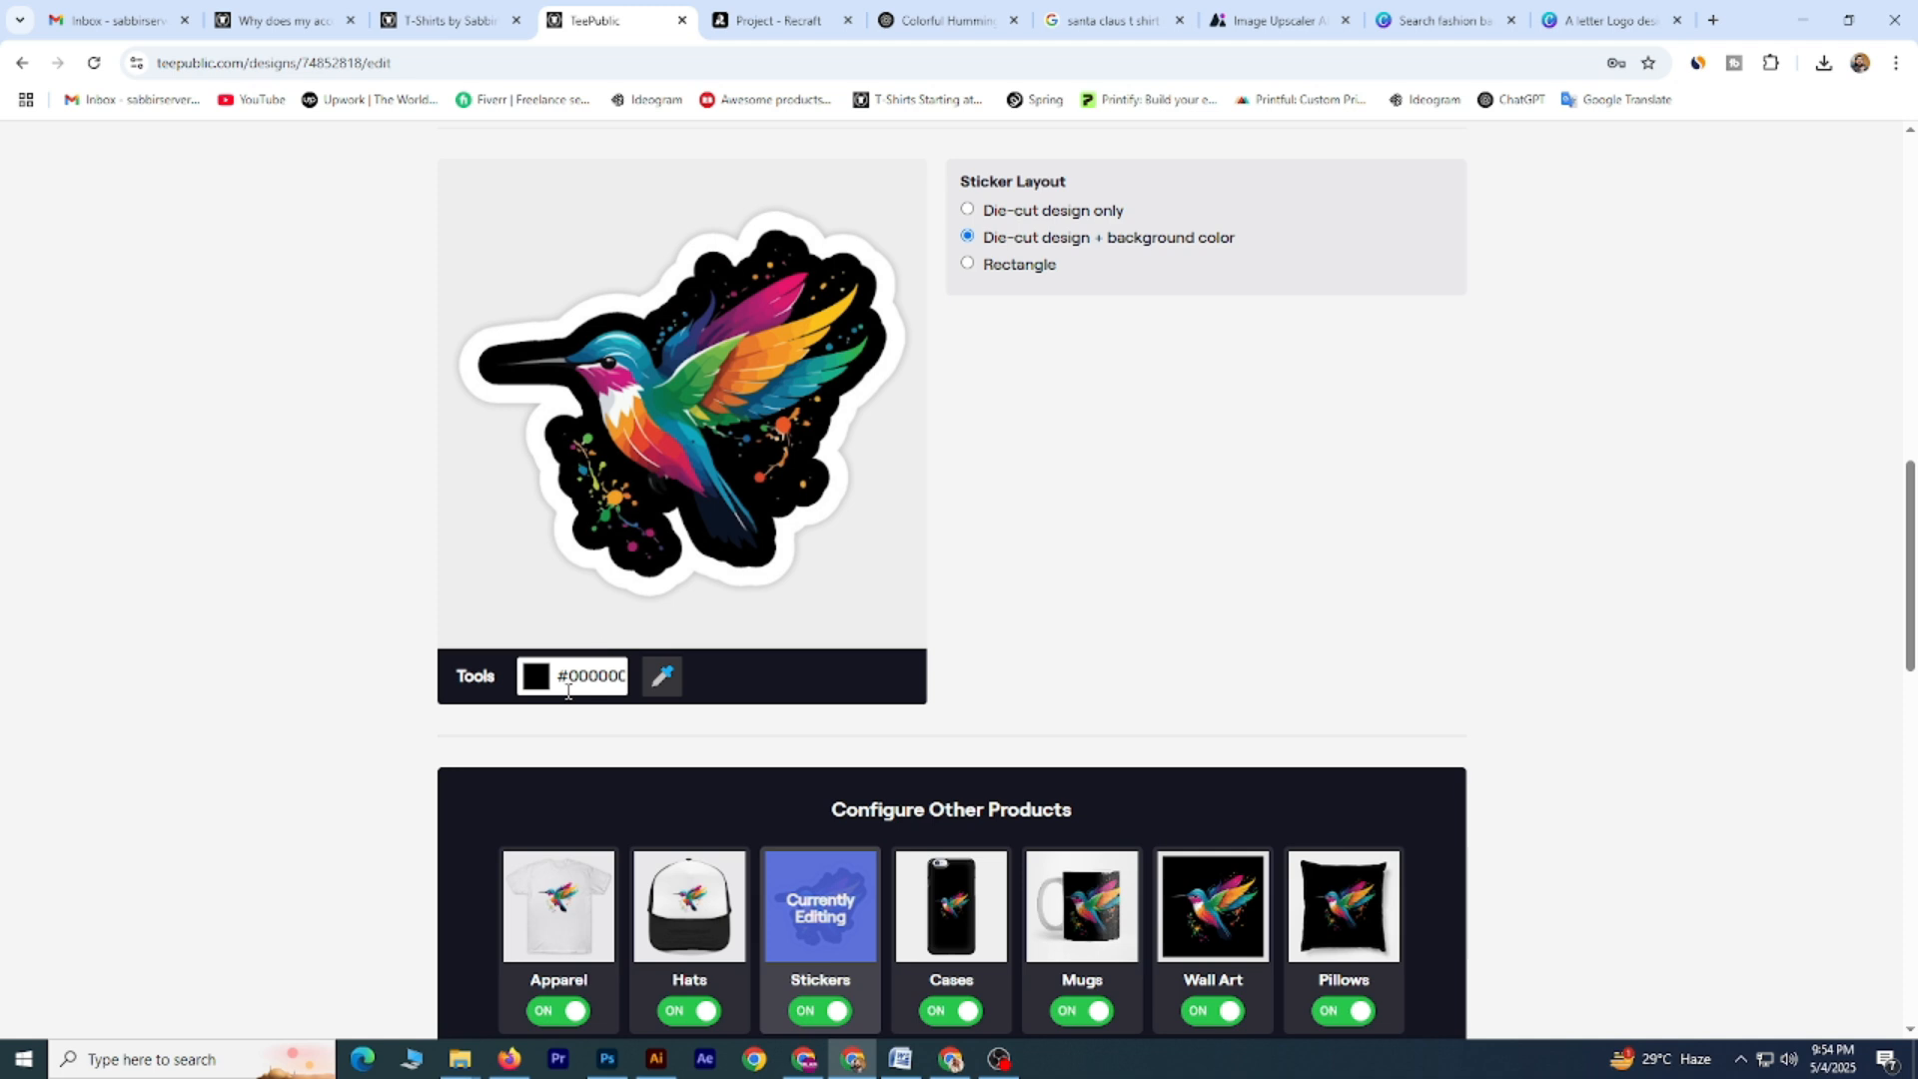
{"action": "left_click", "coordinate": [522, 689]}
{"action": "left_click", "coordinate": [519, 697]}
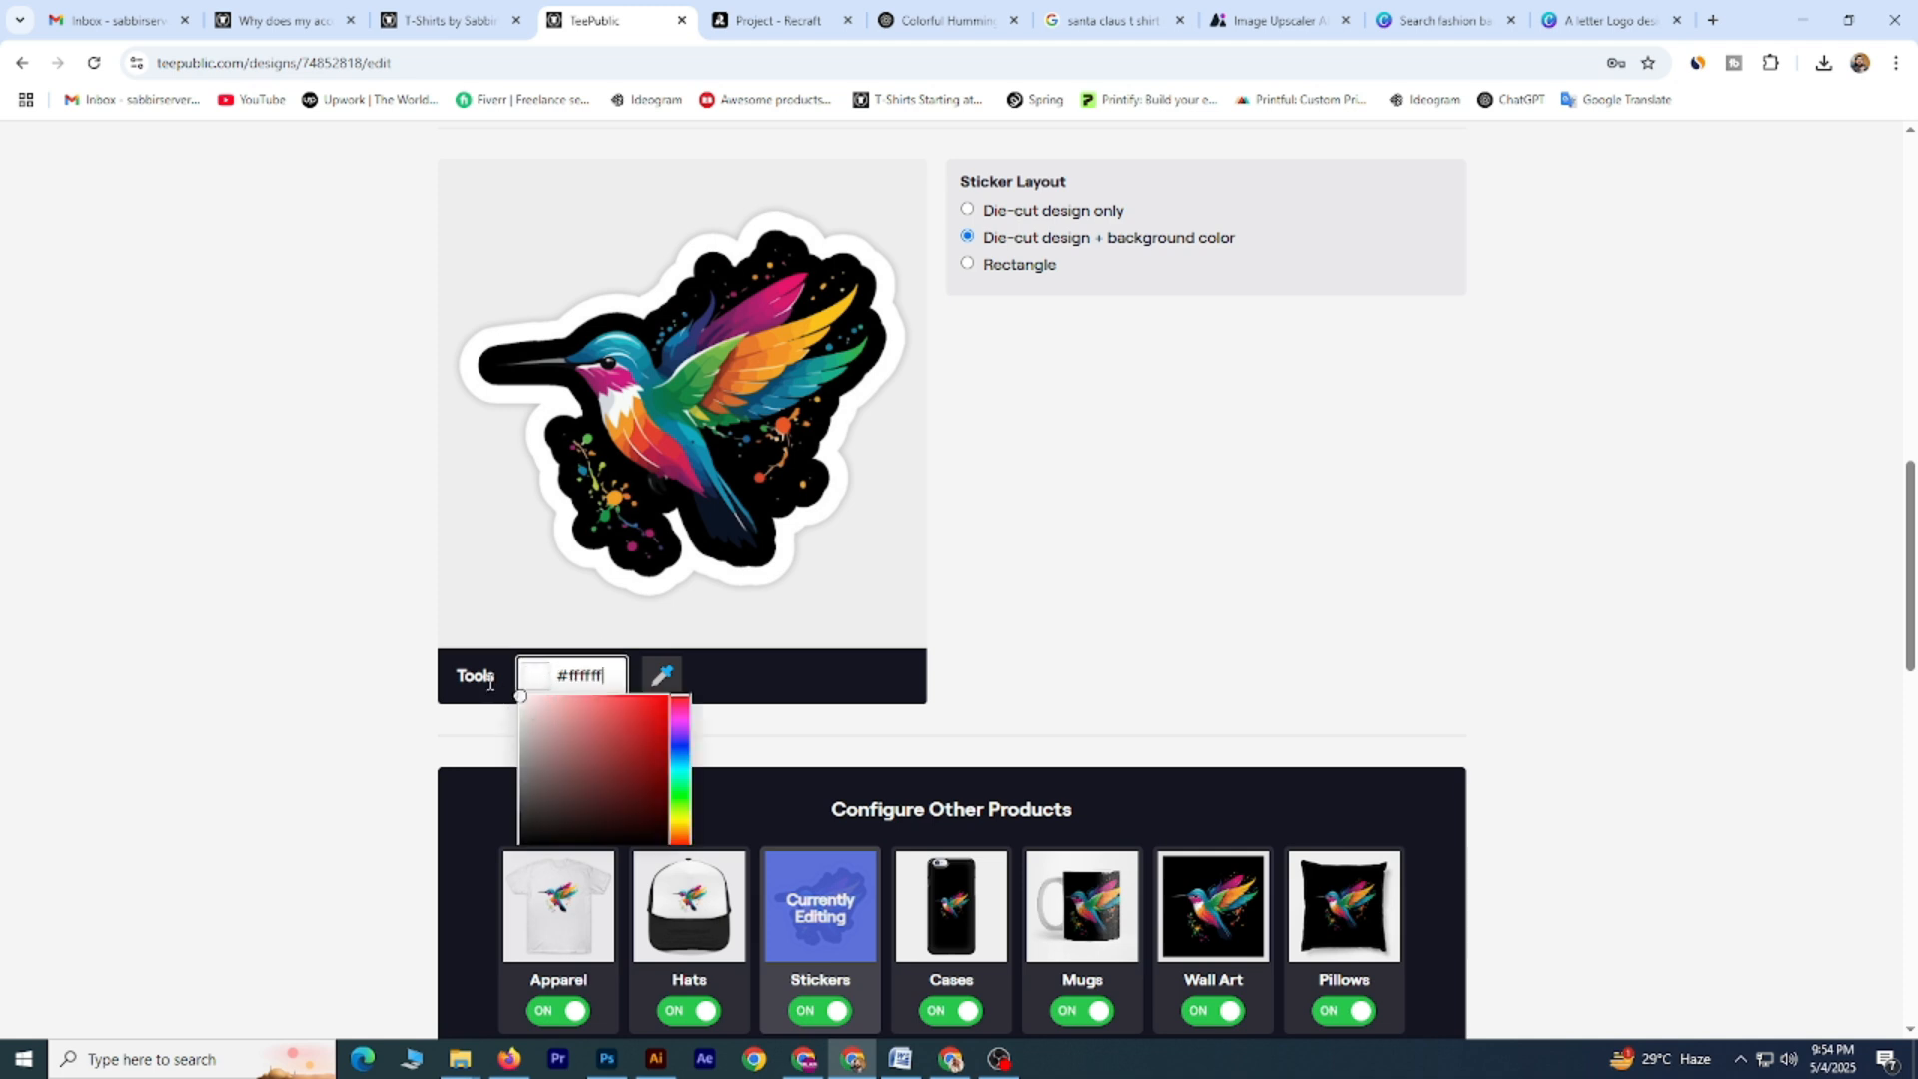
{"action": "left_click", "coordinate": [973, 572]}
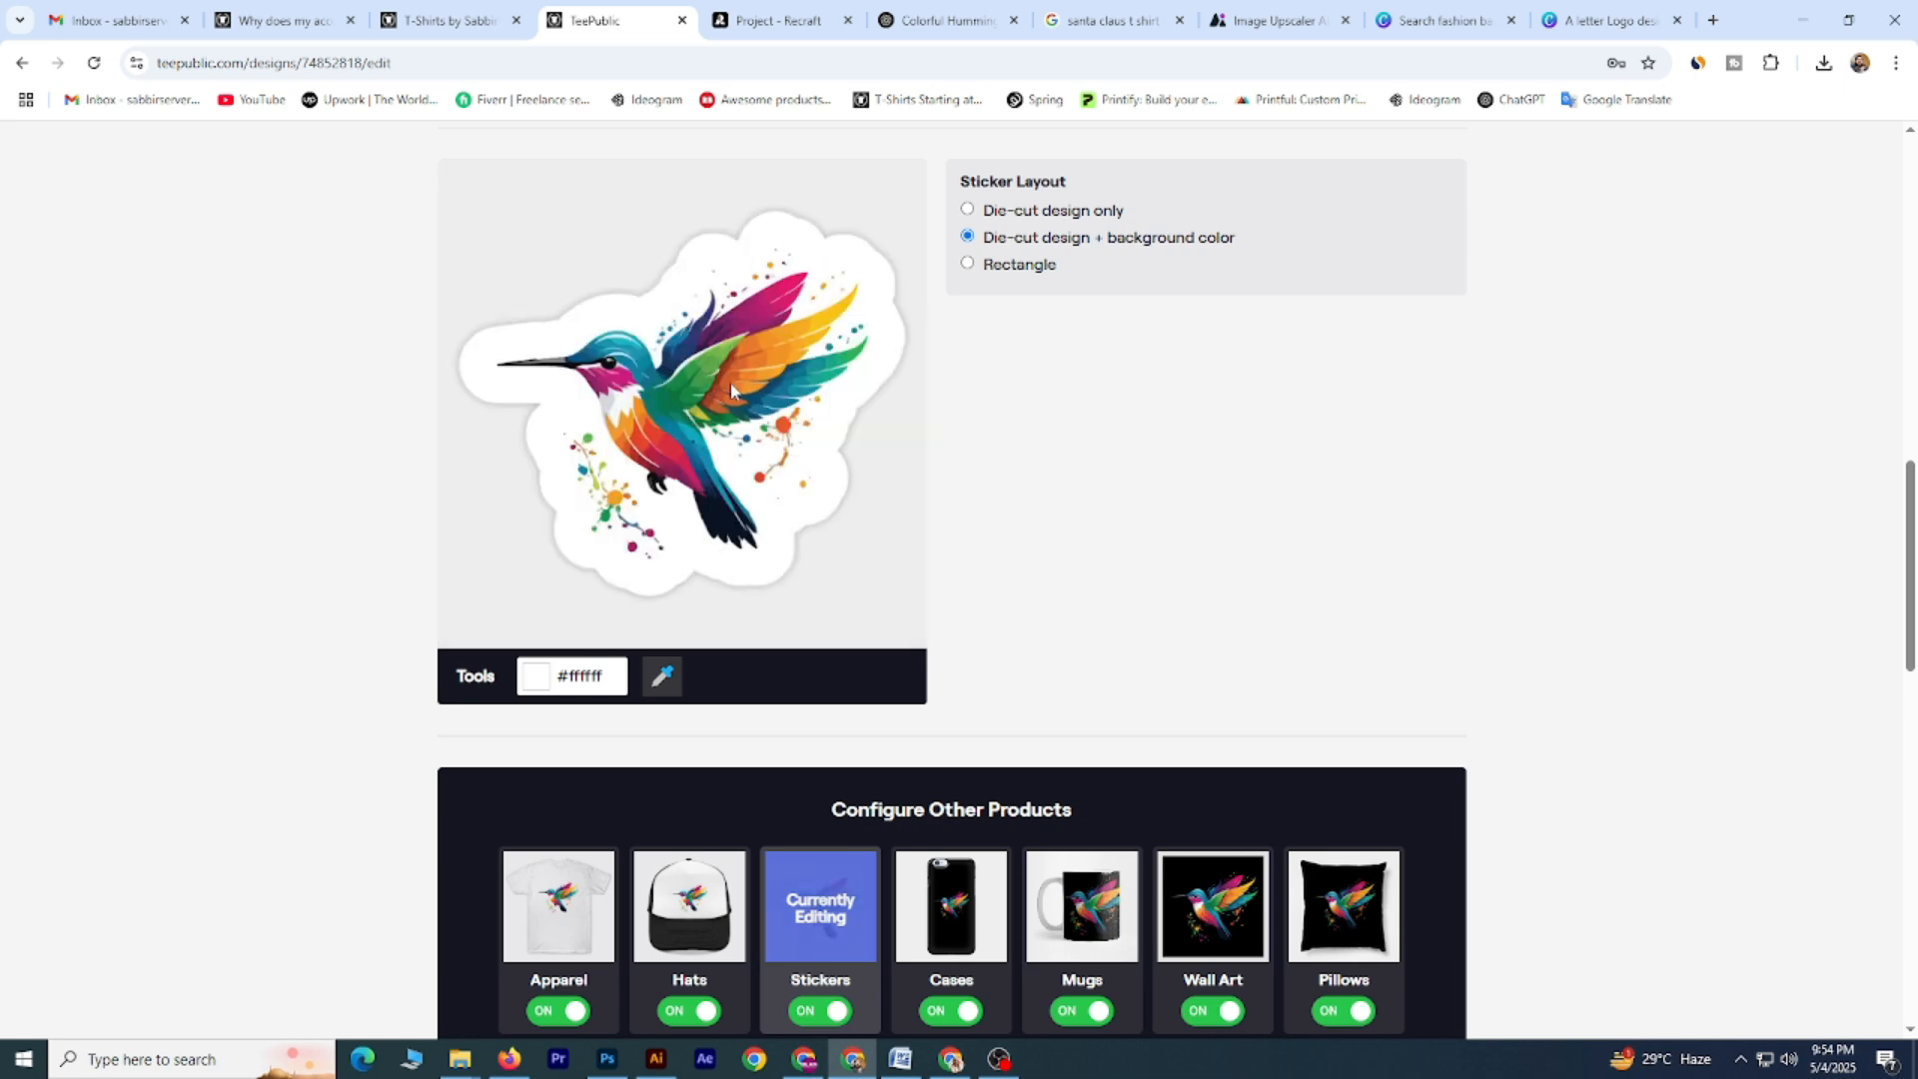
Set the background color of the Cases product to white, #ffffff.
{"action": "left_click", "coordinate": [955, 914]}
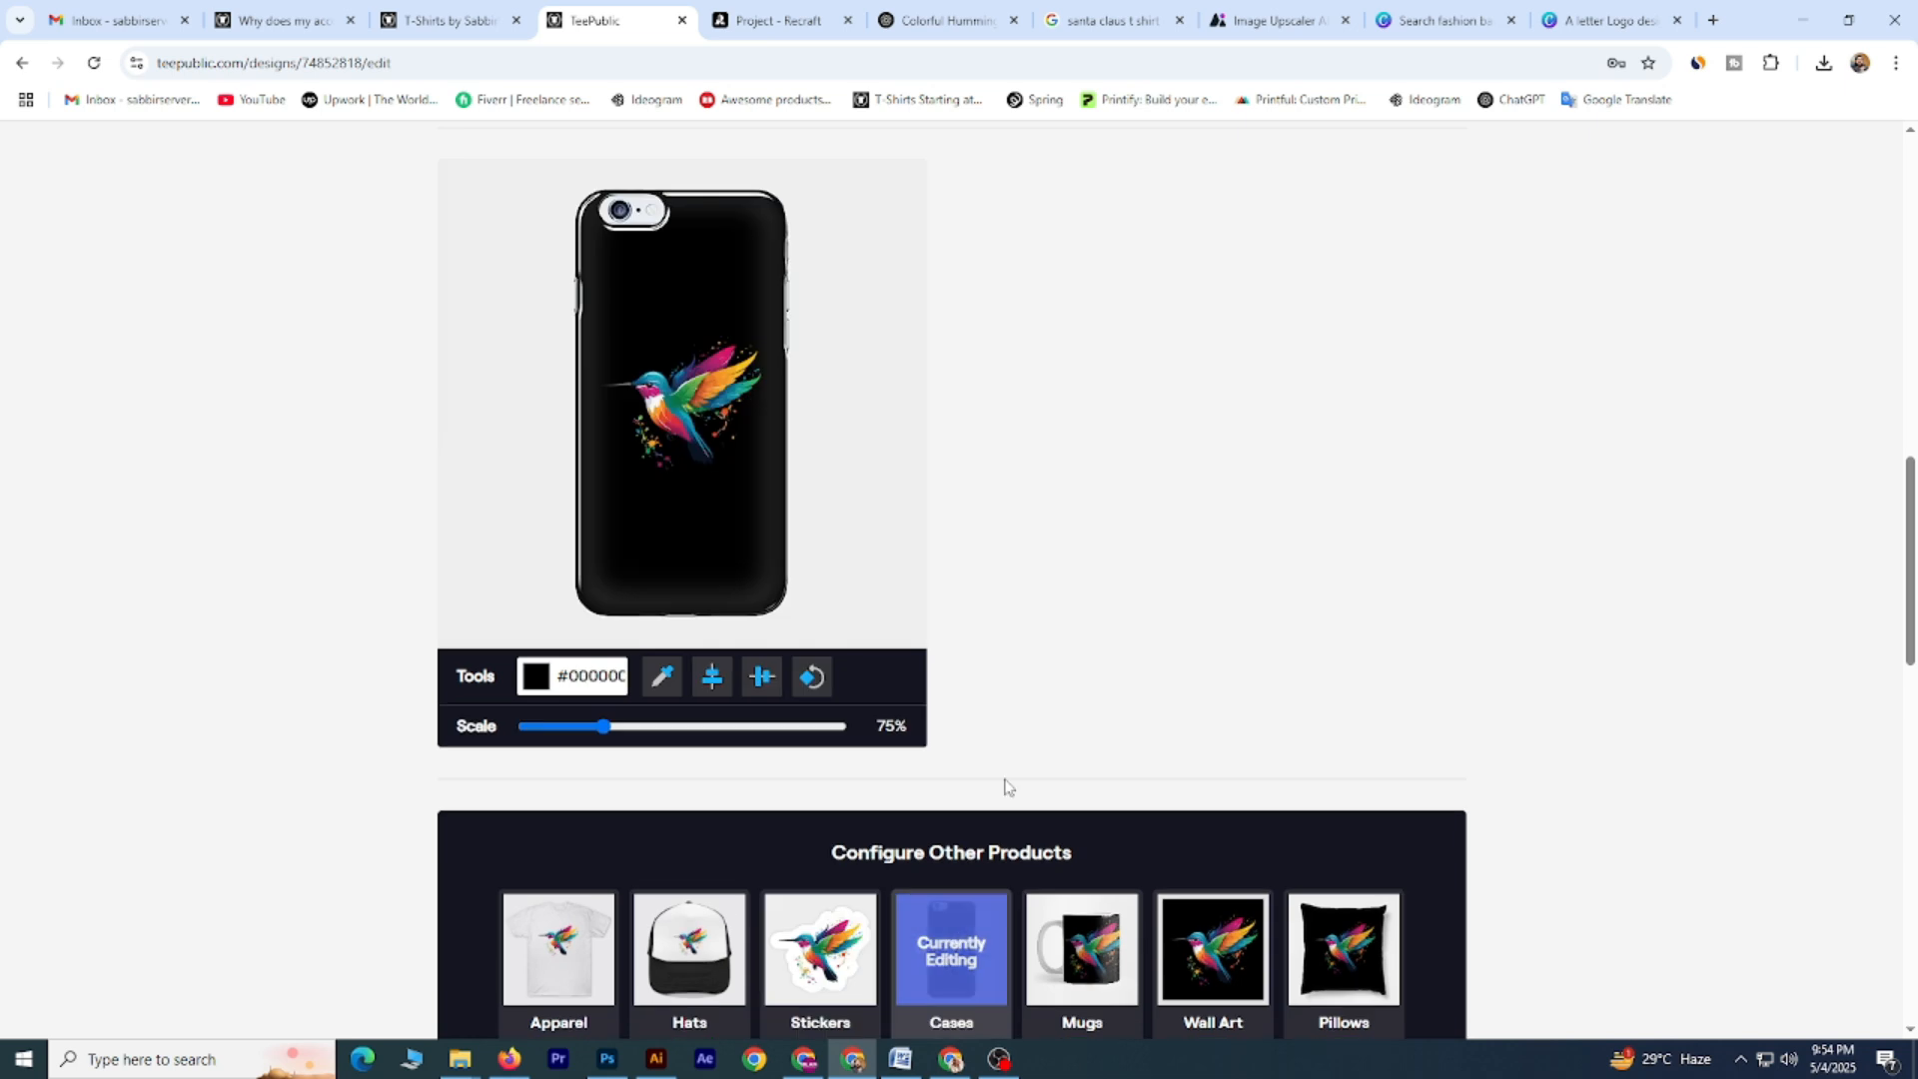
{"action": "left_click", "coordinate": [541, 681]}
{"action": "left_click_drag", "start_coordinate": [524, 713], "coordinate": [514, 696]}
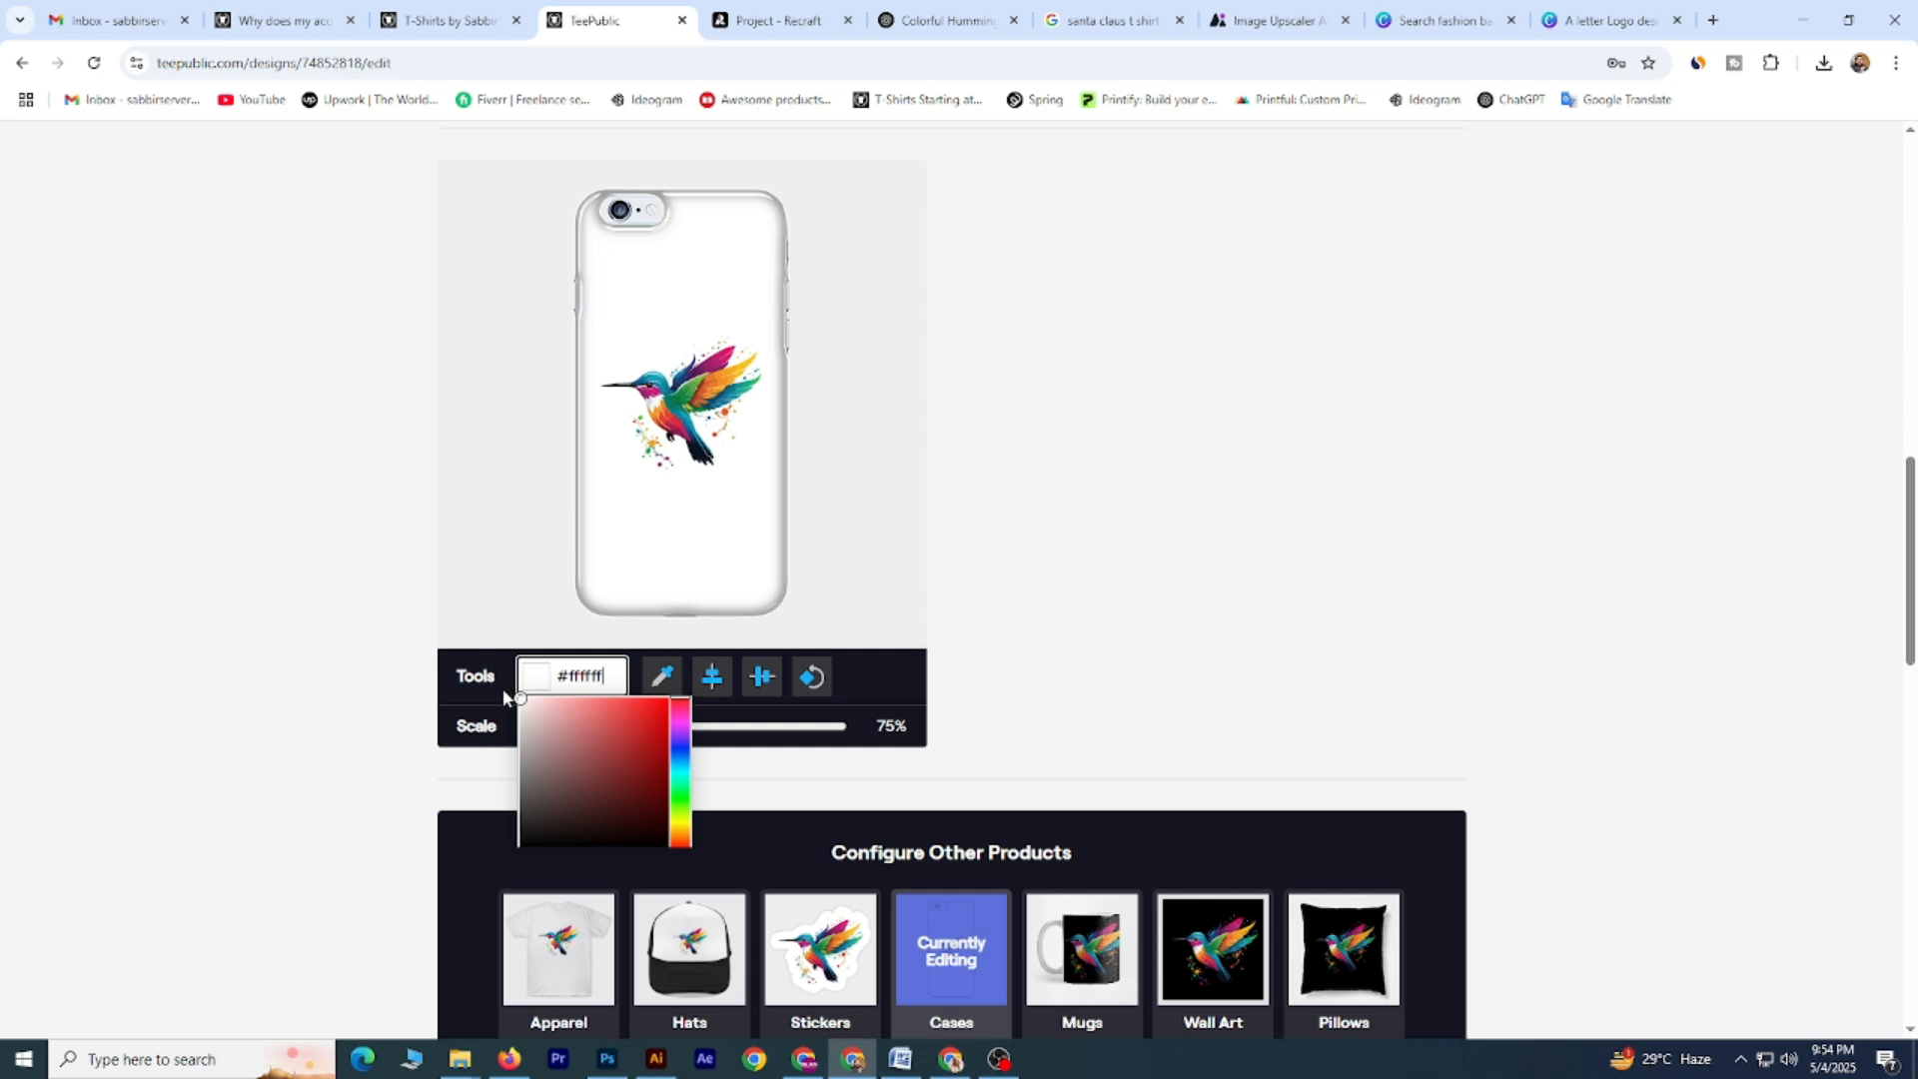
Open the Mugs product for editing and set the mug's background color to off-white, #fcfcfc.
{"action": "left_click", "coordinate": [1082, 949]}
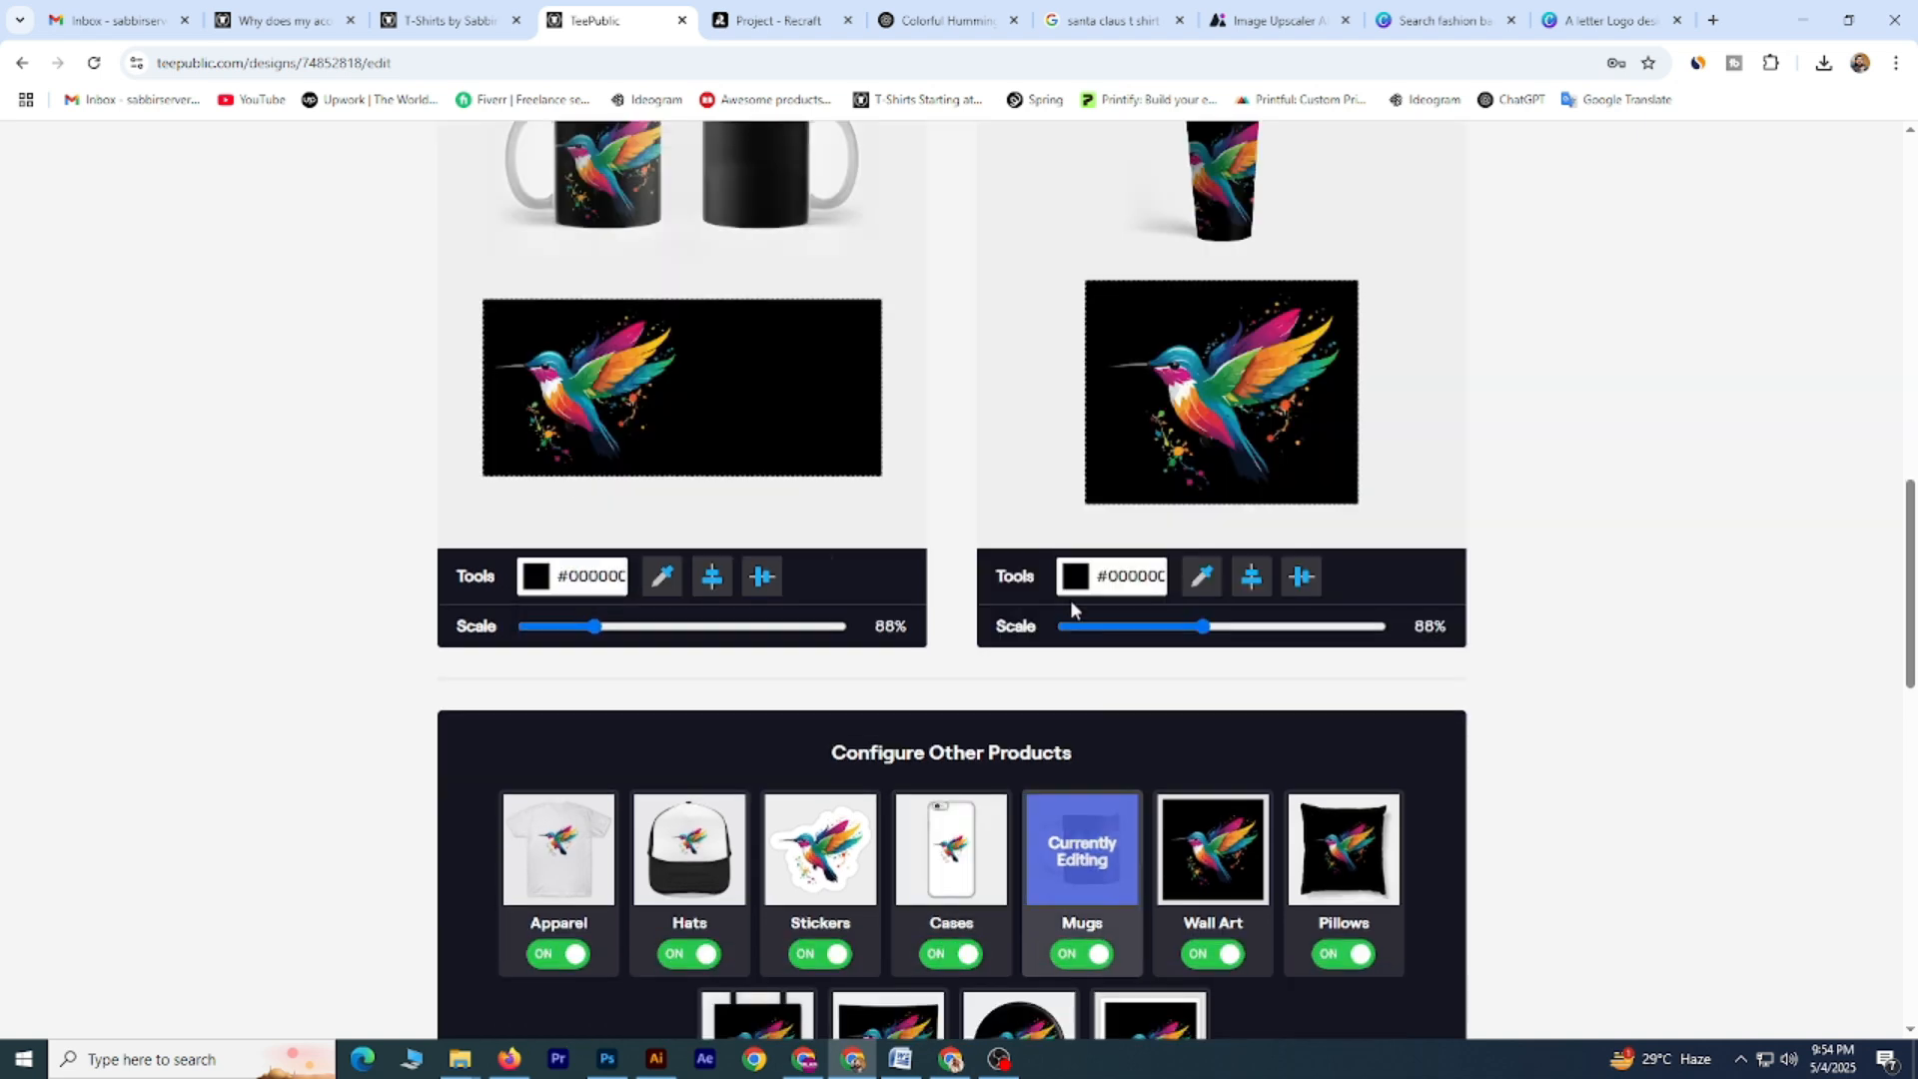
{"action": "scroll", "coordinate": [1071, 603], "scroll_direction": "up", "scroll_amount": 2}
{"action": "left_click", "coordinate": [578, 775]}
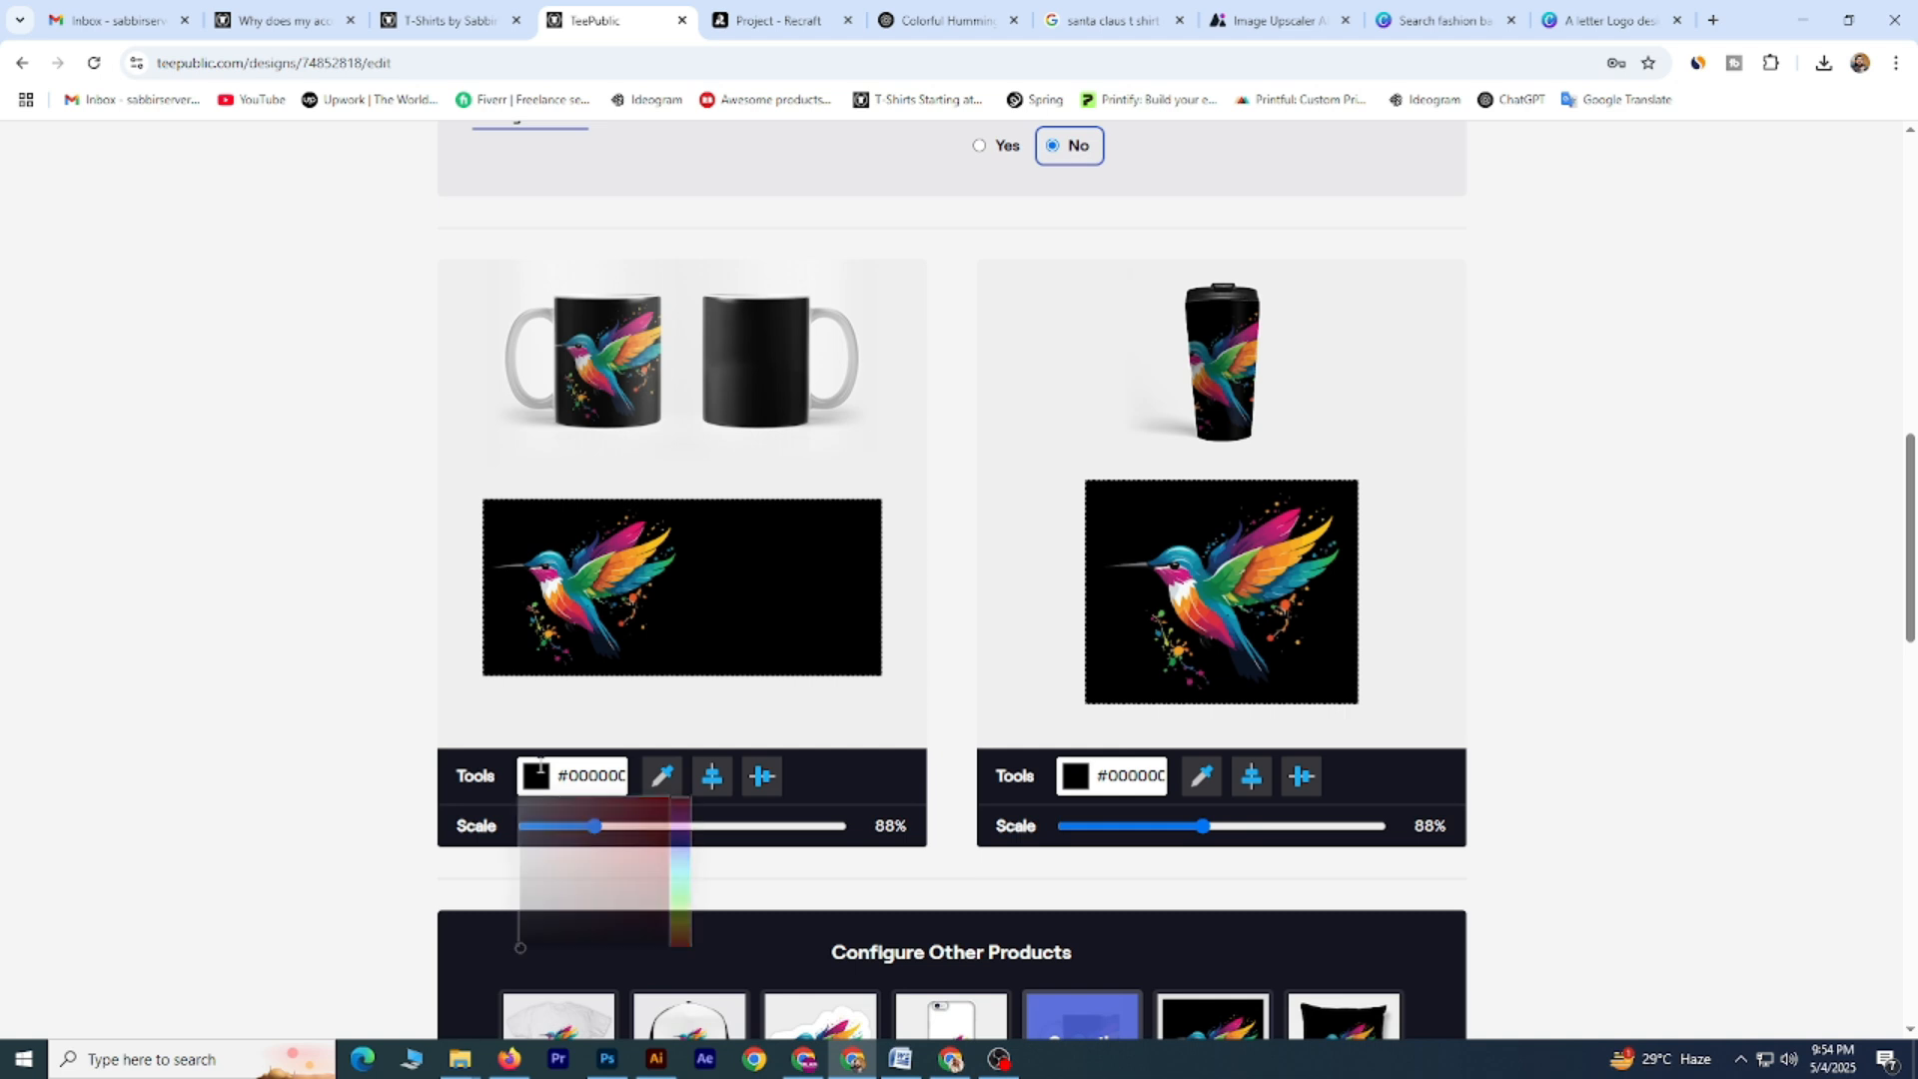
{"action": "left_click", "coordinate": [519, 799]}
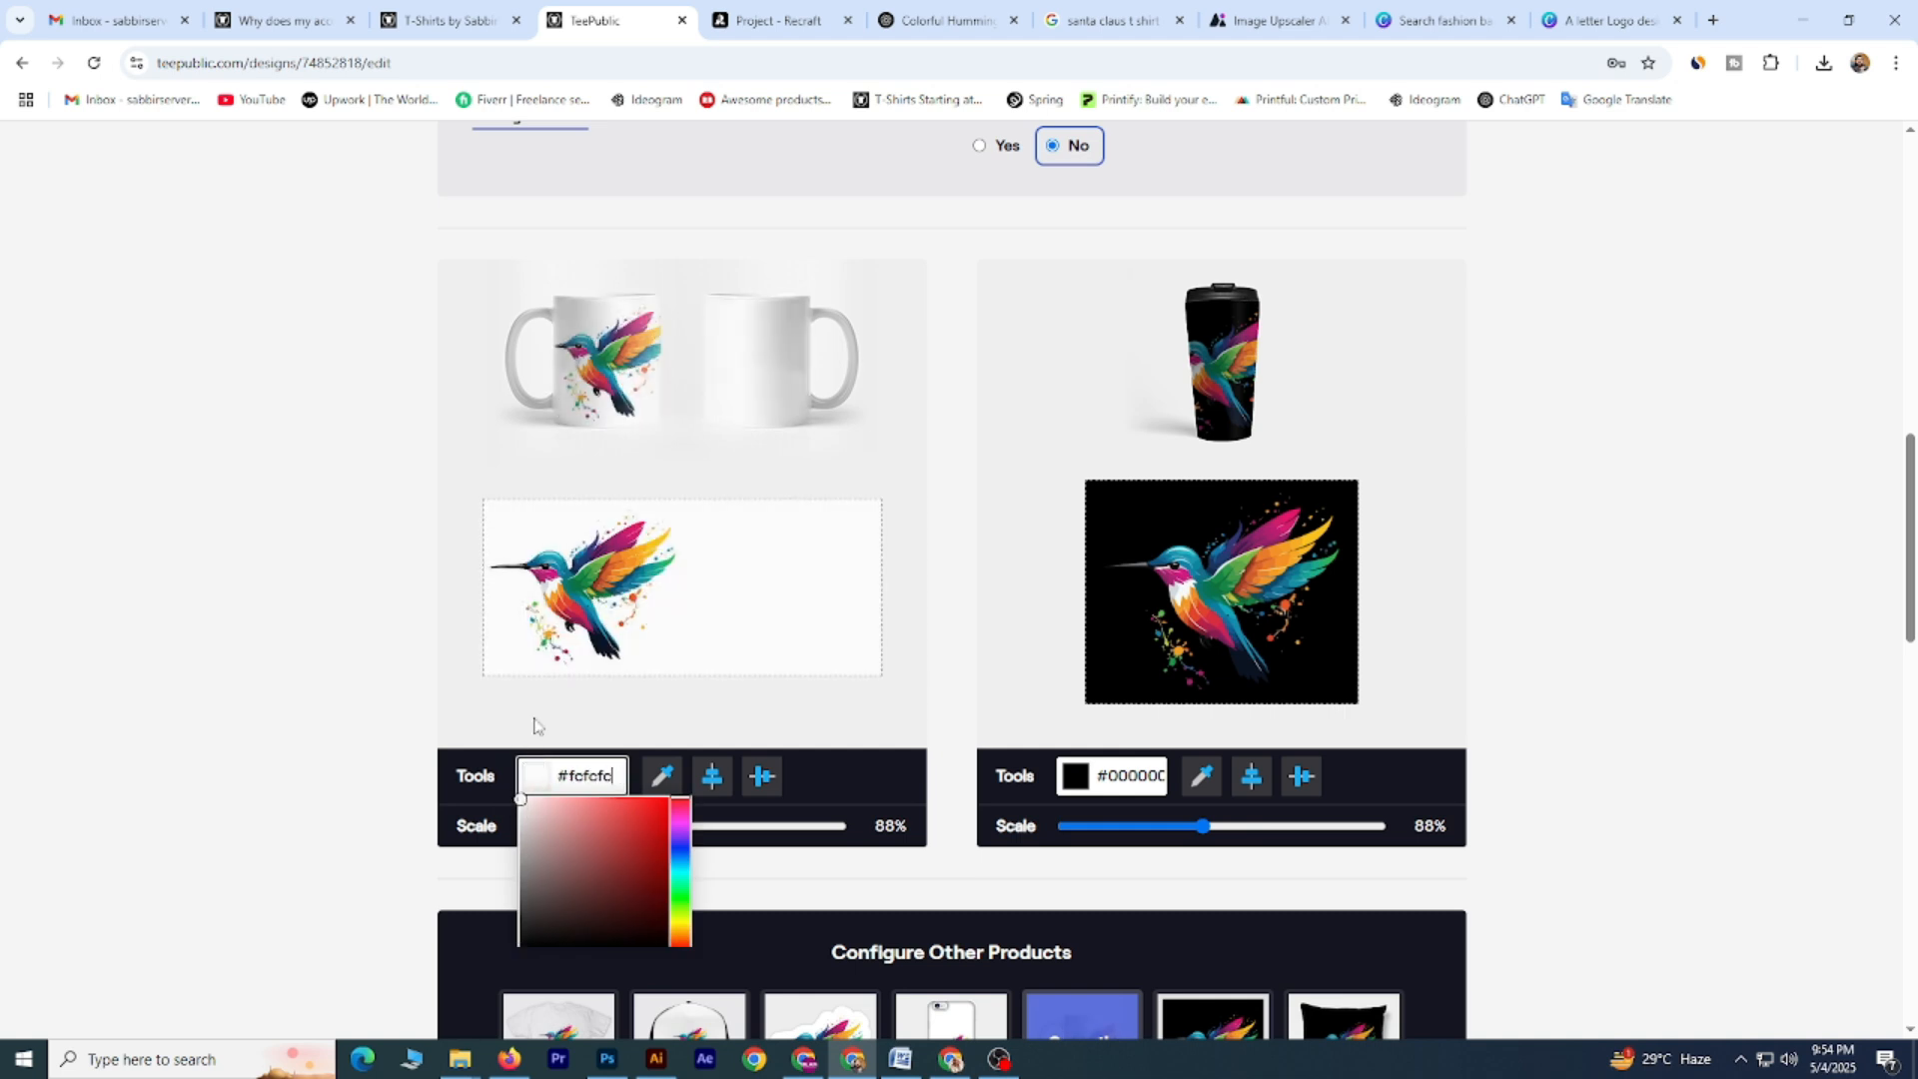
Set the artwork scale on the mug to 69%.
{"action": "left_click", "coordinate": [616, 374]}
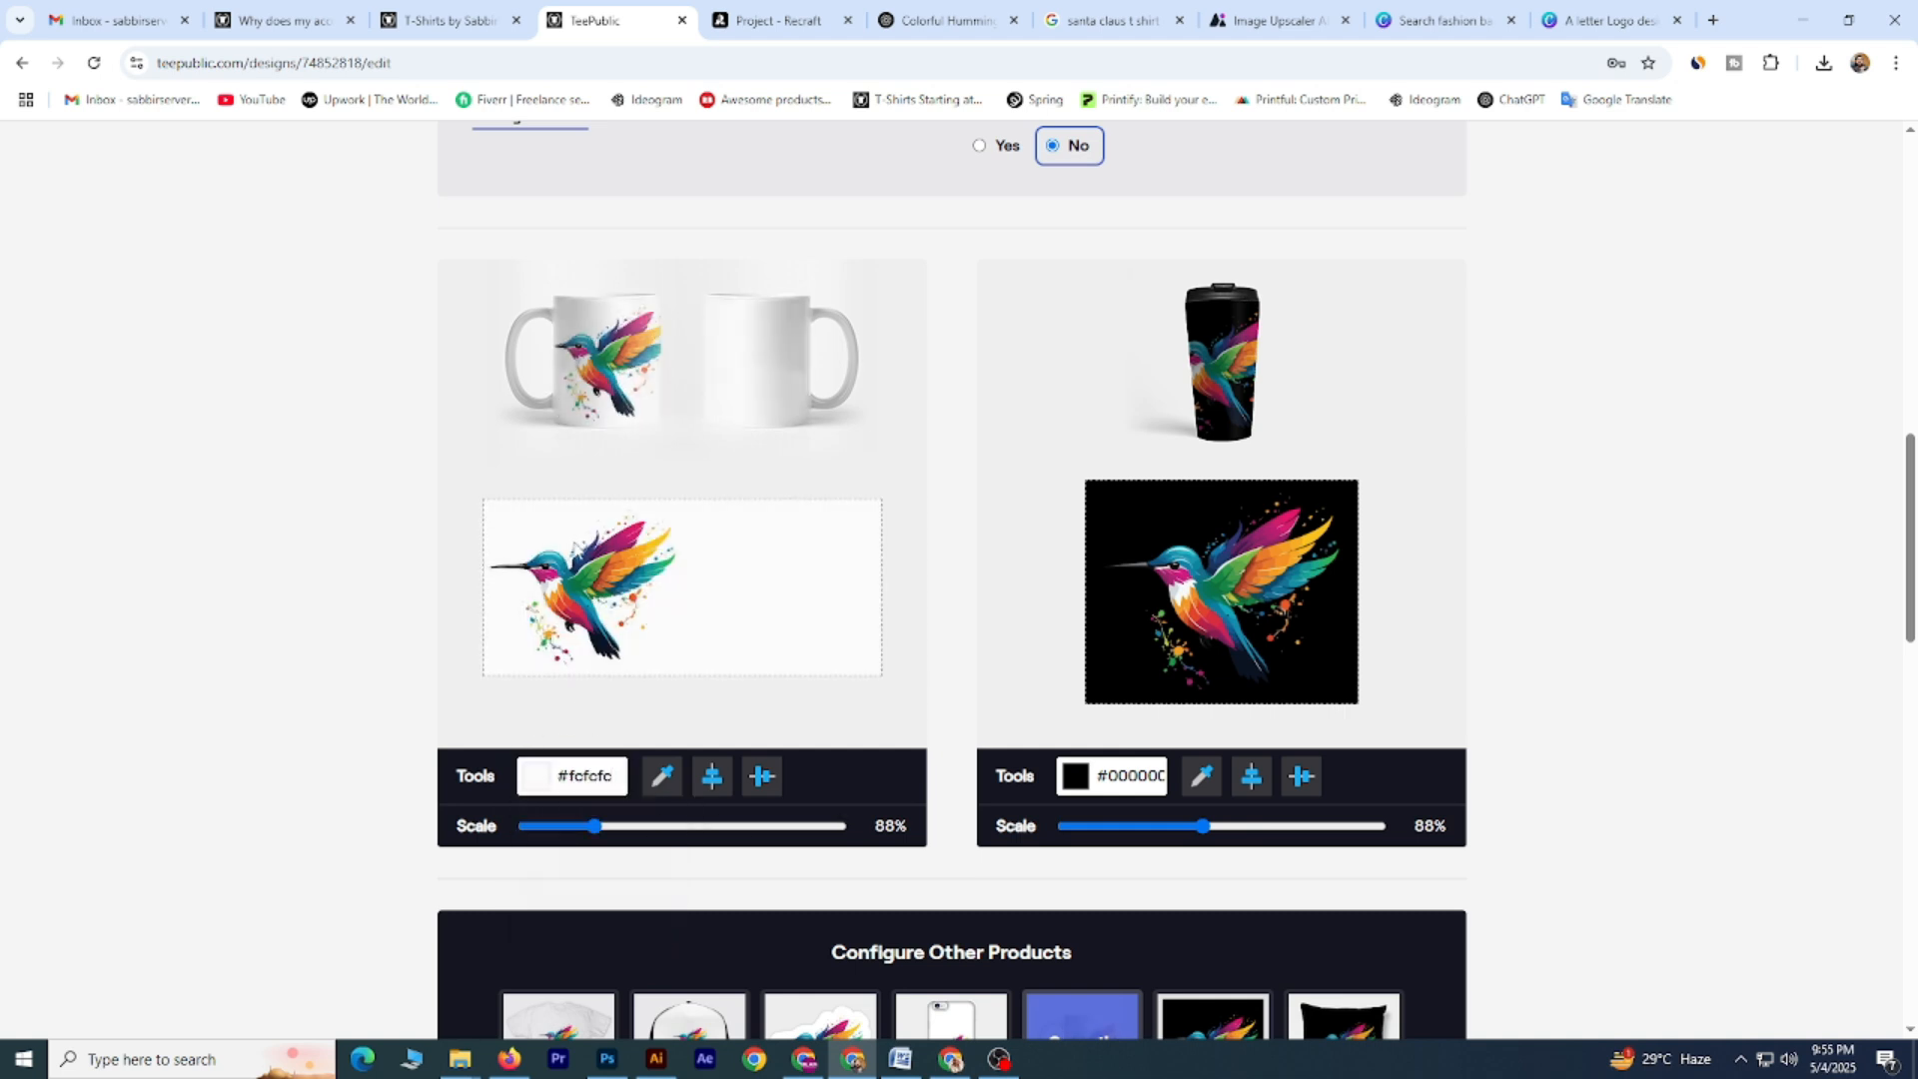
{"action": "left_click_drag", "start_coordinate": [595, 826], "coordinate": [576, 829]}
{"action": "left_click_drag", "start_coordinate": [615, 363], "coordinate": [612, 364]}
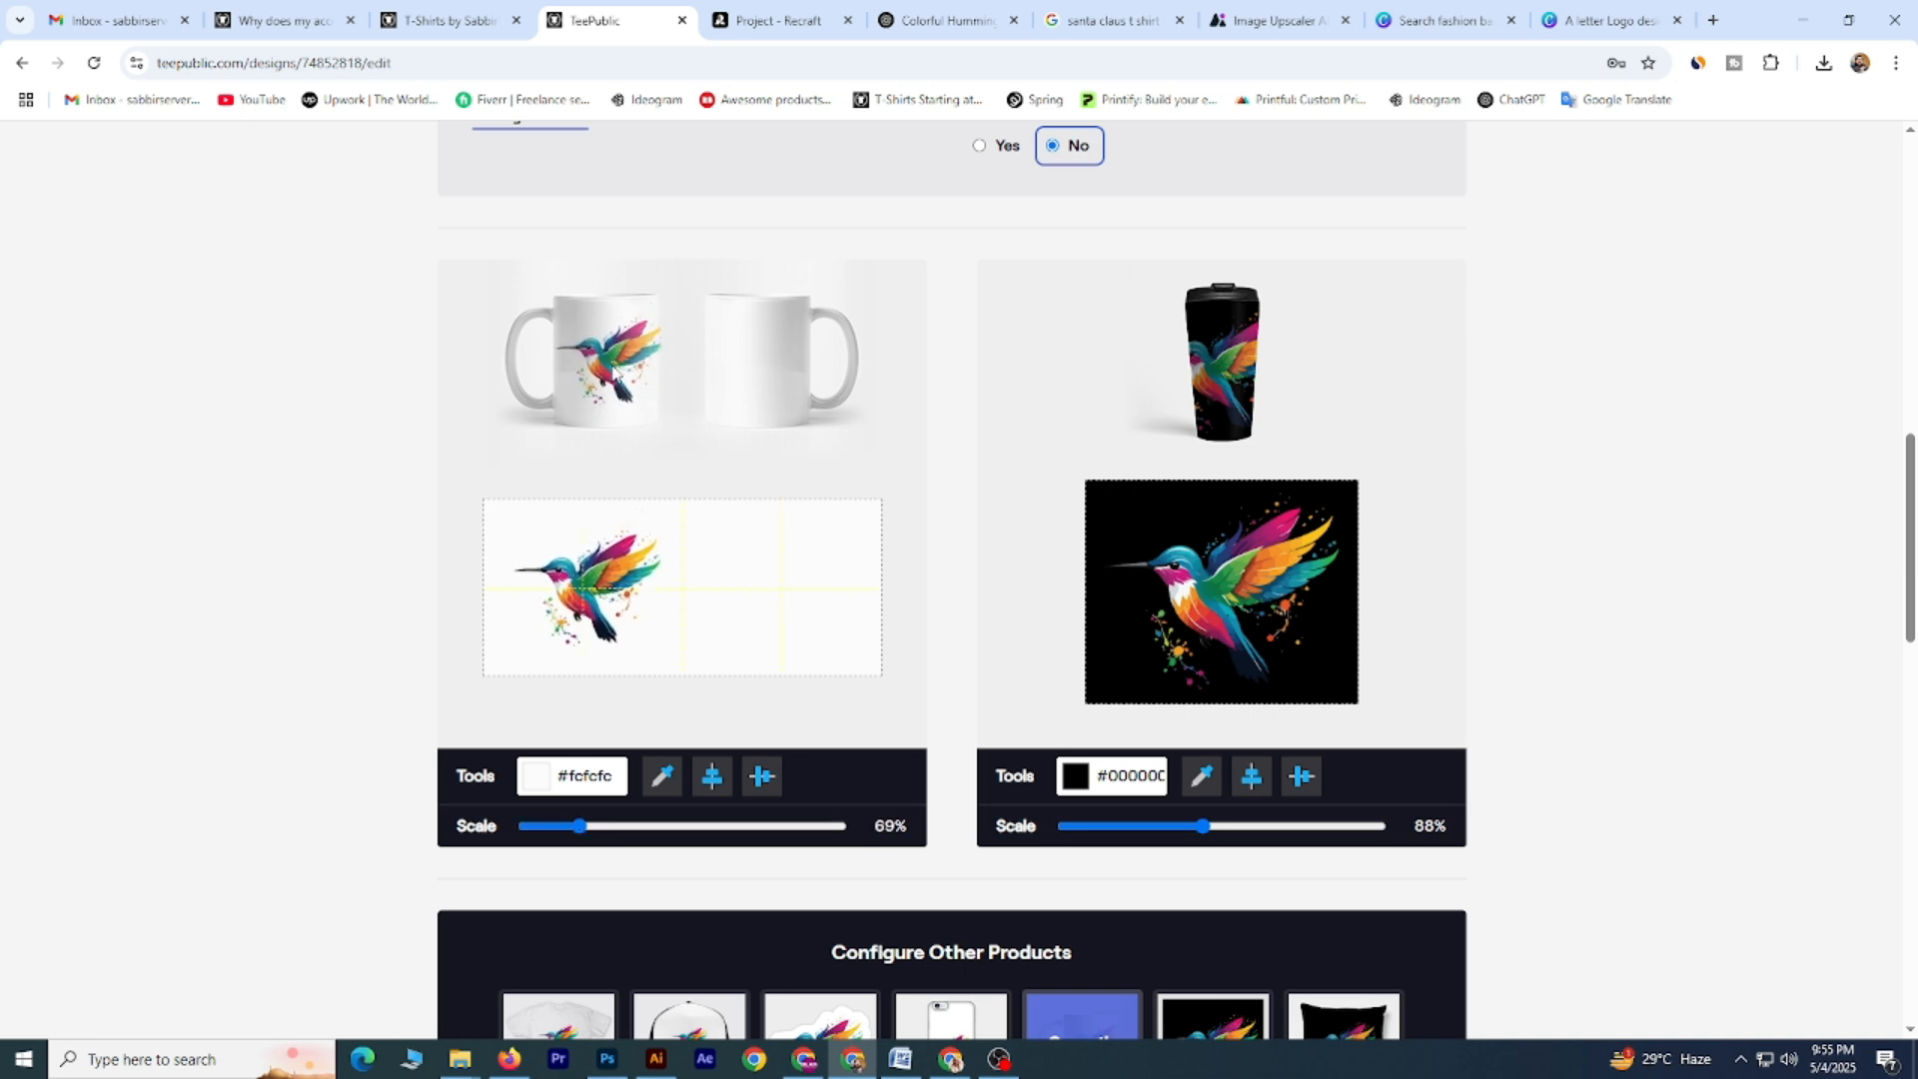
Set the travel mug's background color to #f7f7f7, scale its artwork to 42%, and move it up near the top of the print area.
{"action": "left_click", "coordinate": [1076, 776]}
{"action": "left_click_drag", "start_coordinate": [1089, 811], "coordinate": [1060, 803]}
{"action": "left_click", "coordinate": [1189, 597]}
{"action": "left_click_drag", "start_coordinate": [1197, 827], "coordinate": [1129, 828]}
{"action": "left_click_drag", "start_coordinate": [1225, 586], "coordinate": [1224, 539]}
Open the Wall Art product for editing and set its background color to white, #ffffff.
{"action": "scroll", "coordinate": [1465, 561], "scroll_direction": "down", "scroll_amount": 3}
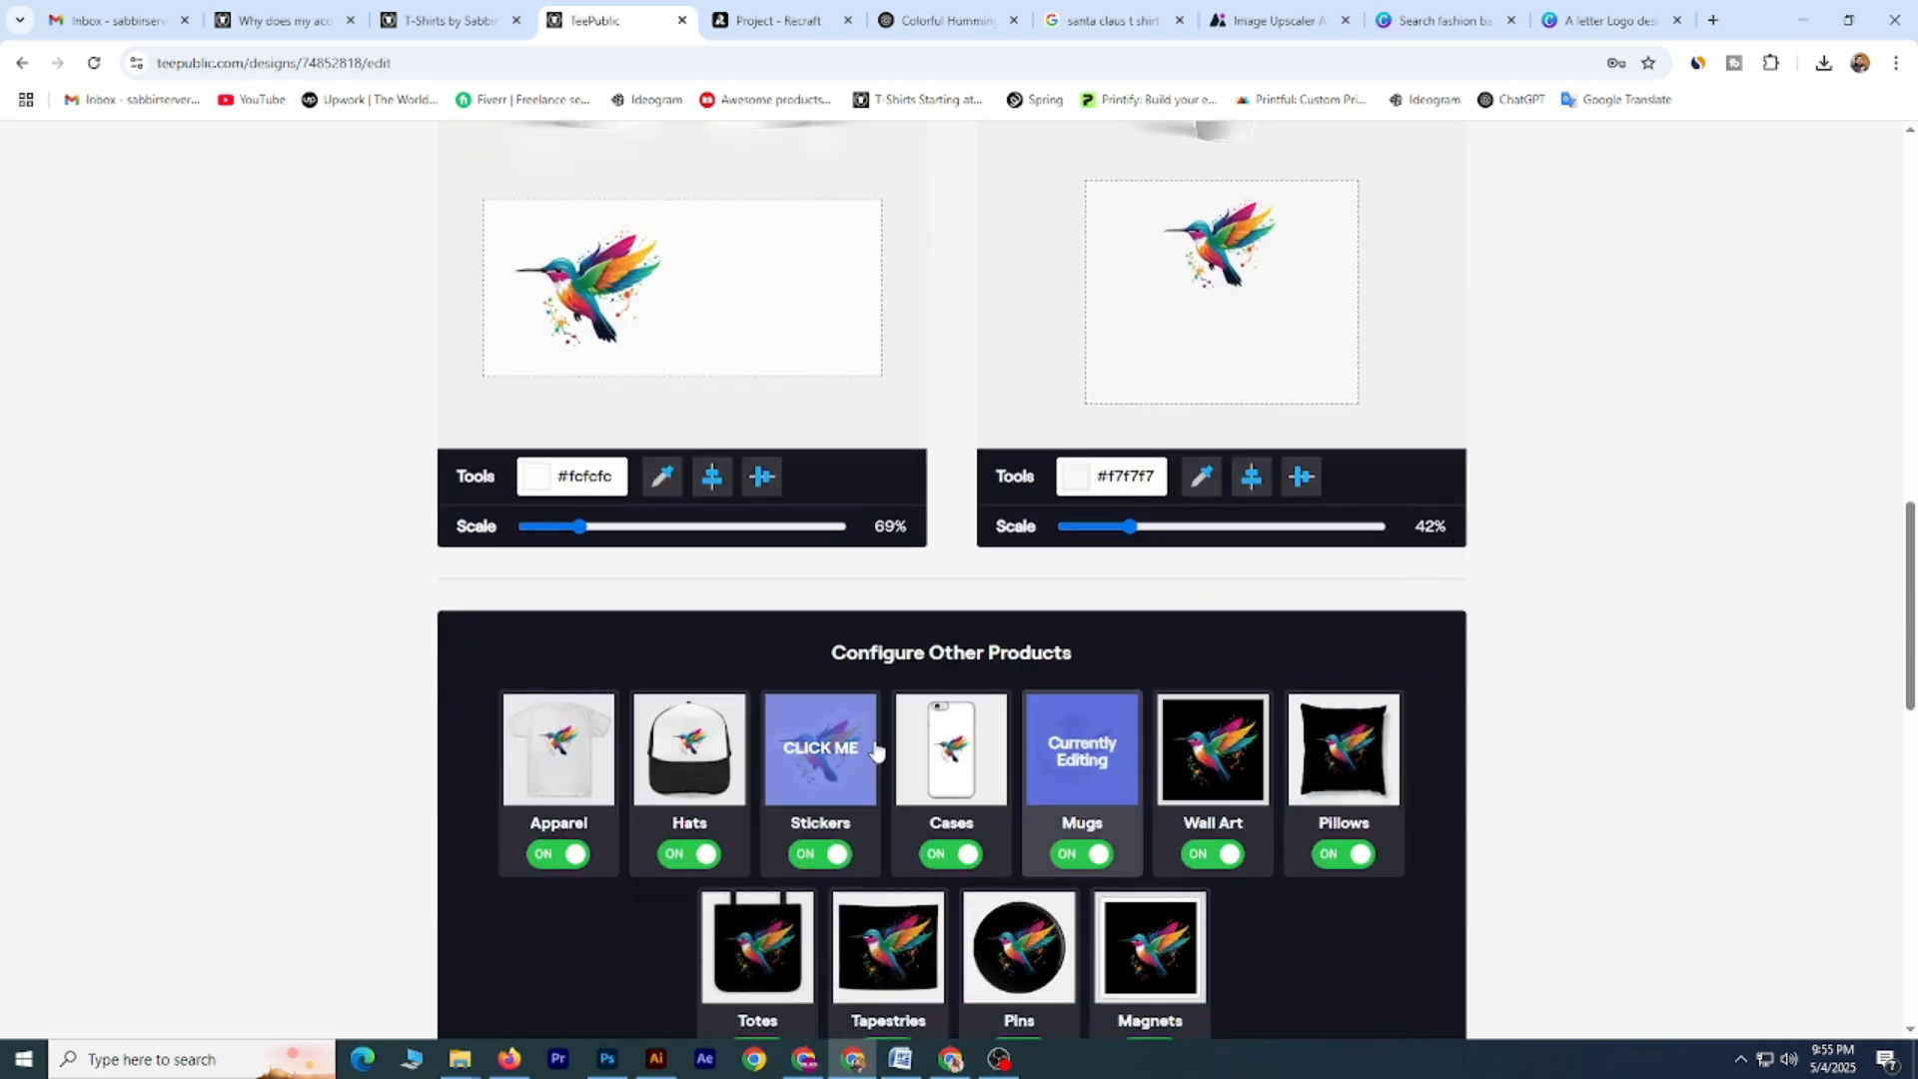
{"action": "left_click", "coordinate": [1196, 776]}
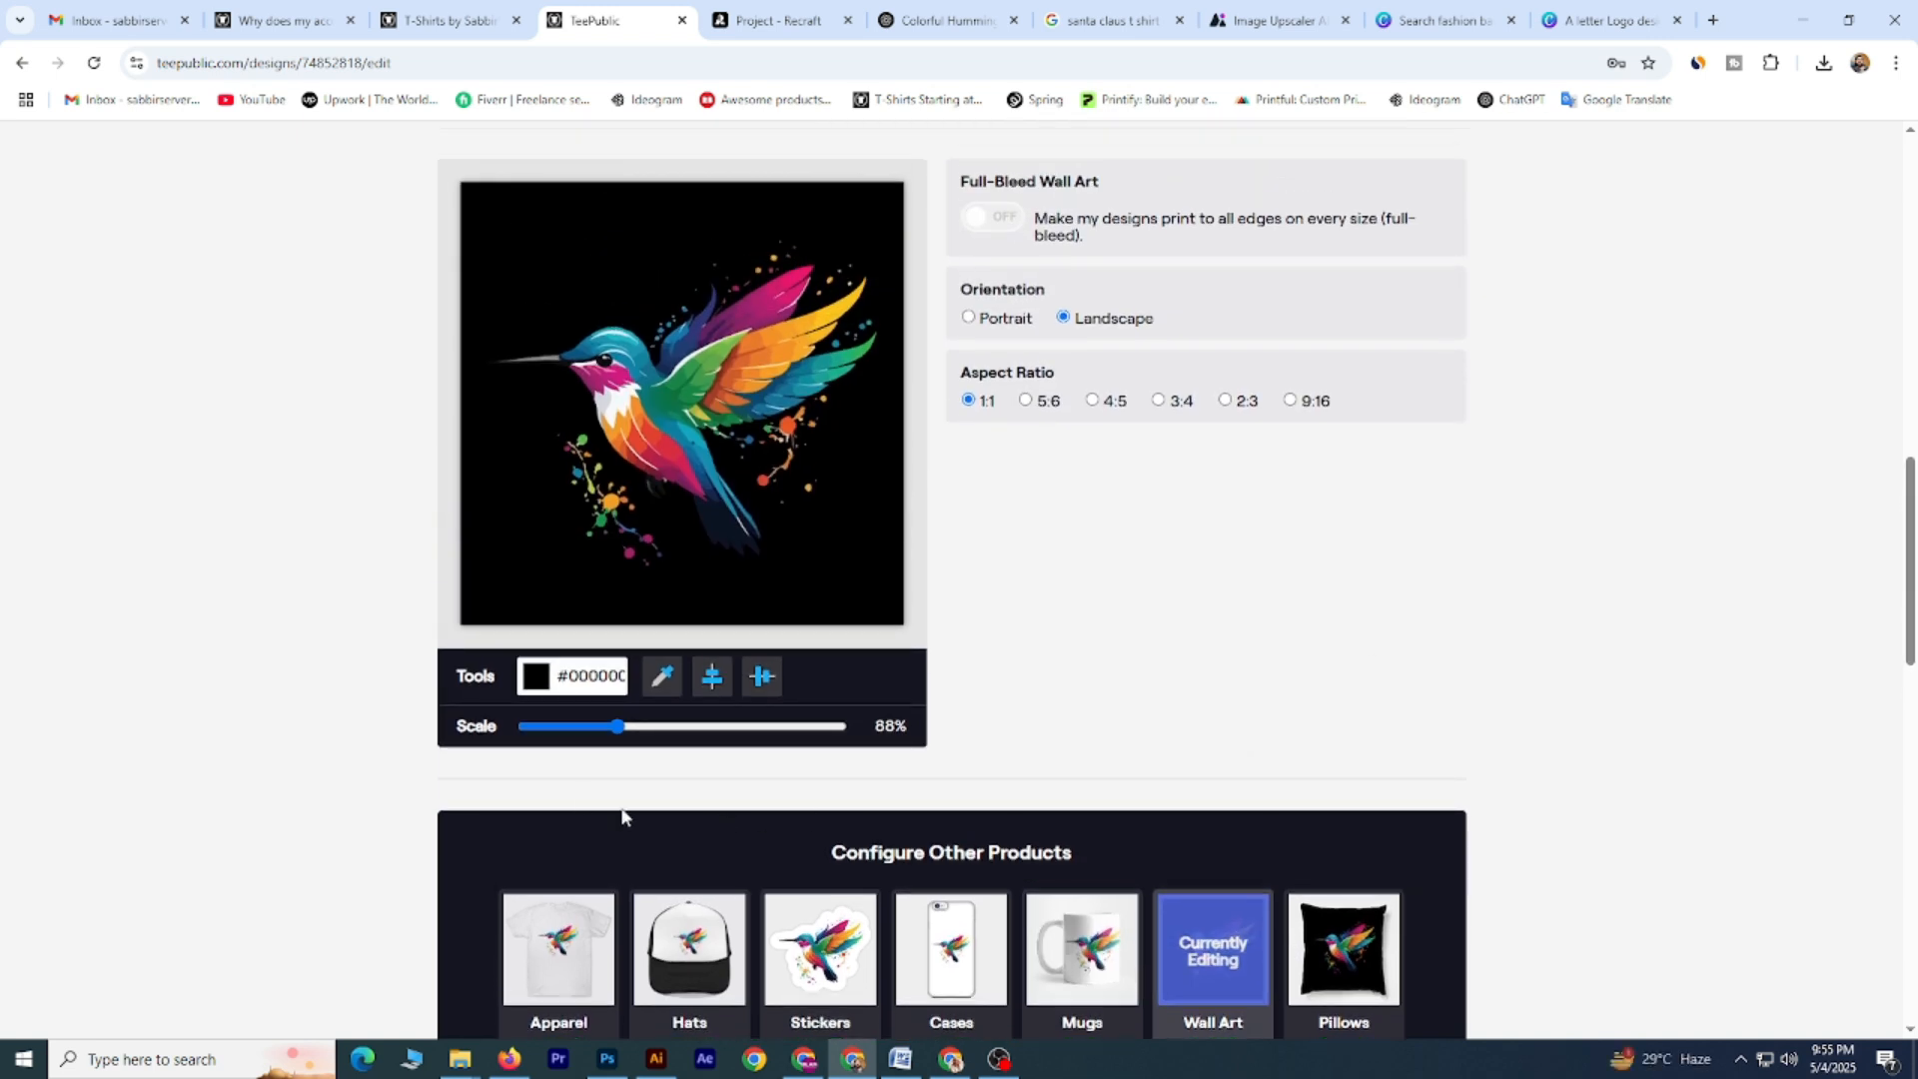
{"action": "left_click", "coordinate": [537, 678]}
{"action": "left_click_drag", "start_coordinate": [545, 709], "coordinate": [521, 699]}
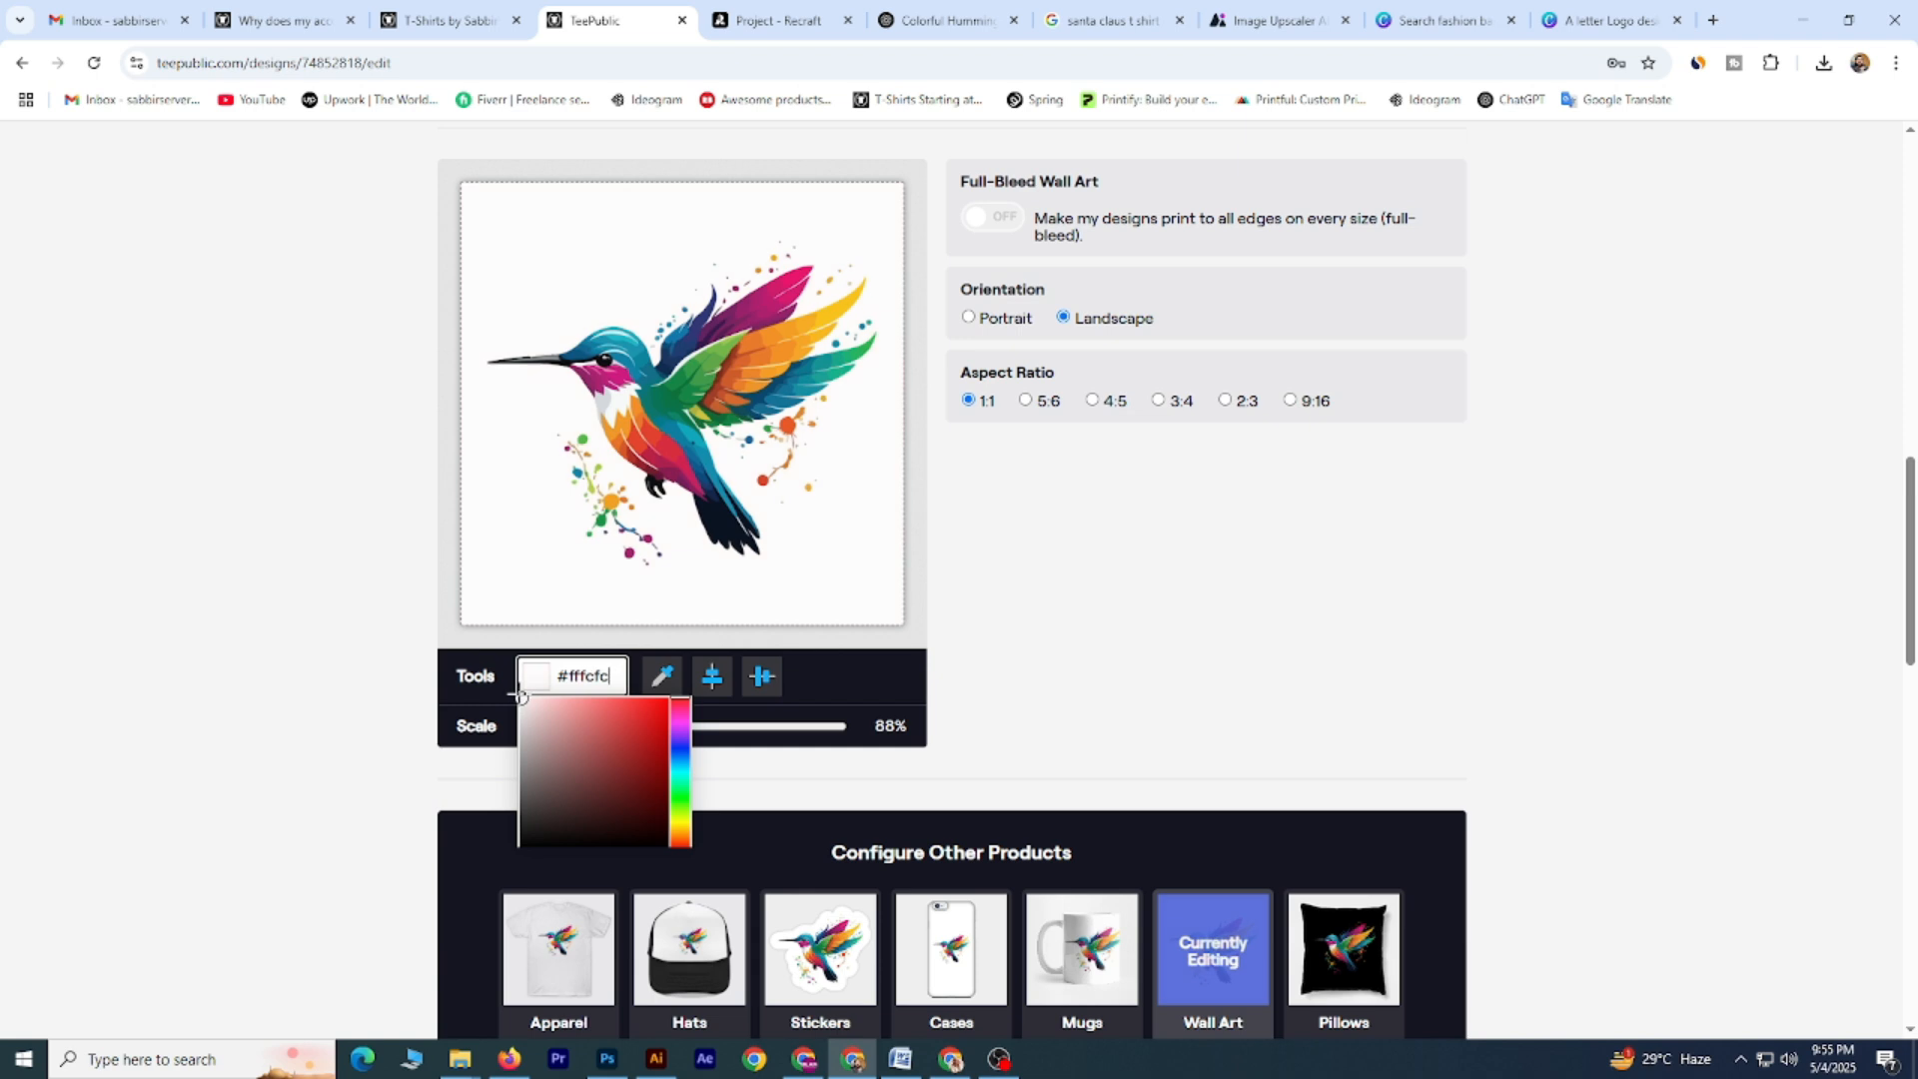
{"action": "left_click", "coordinate": [1238, 594]}
Open the Pillows product for editing and set the pillow's background color to white, #ffffff.
{"action": "scroll", "coordinate": [1221, 596], "scroll_direction": "down", "scroll_amount": 1}
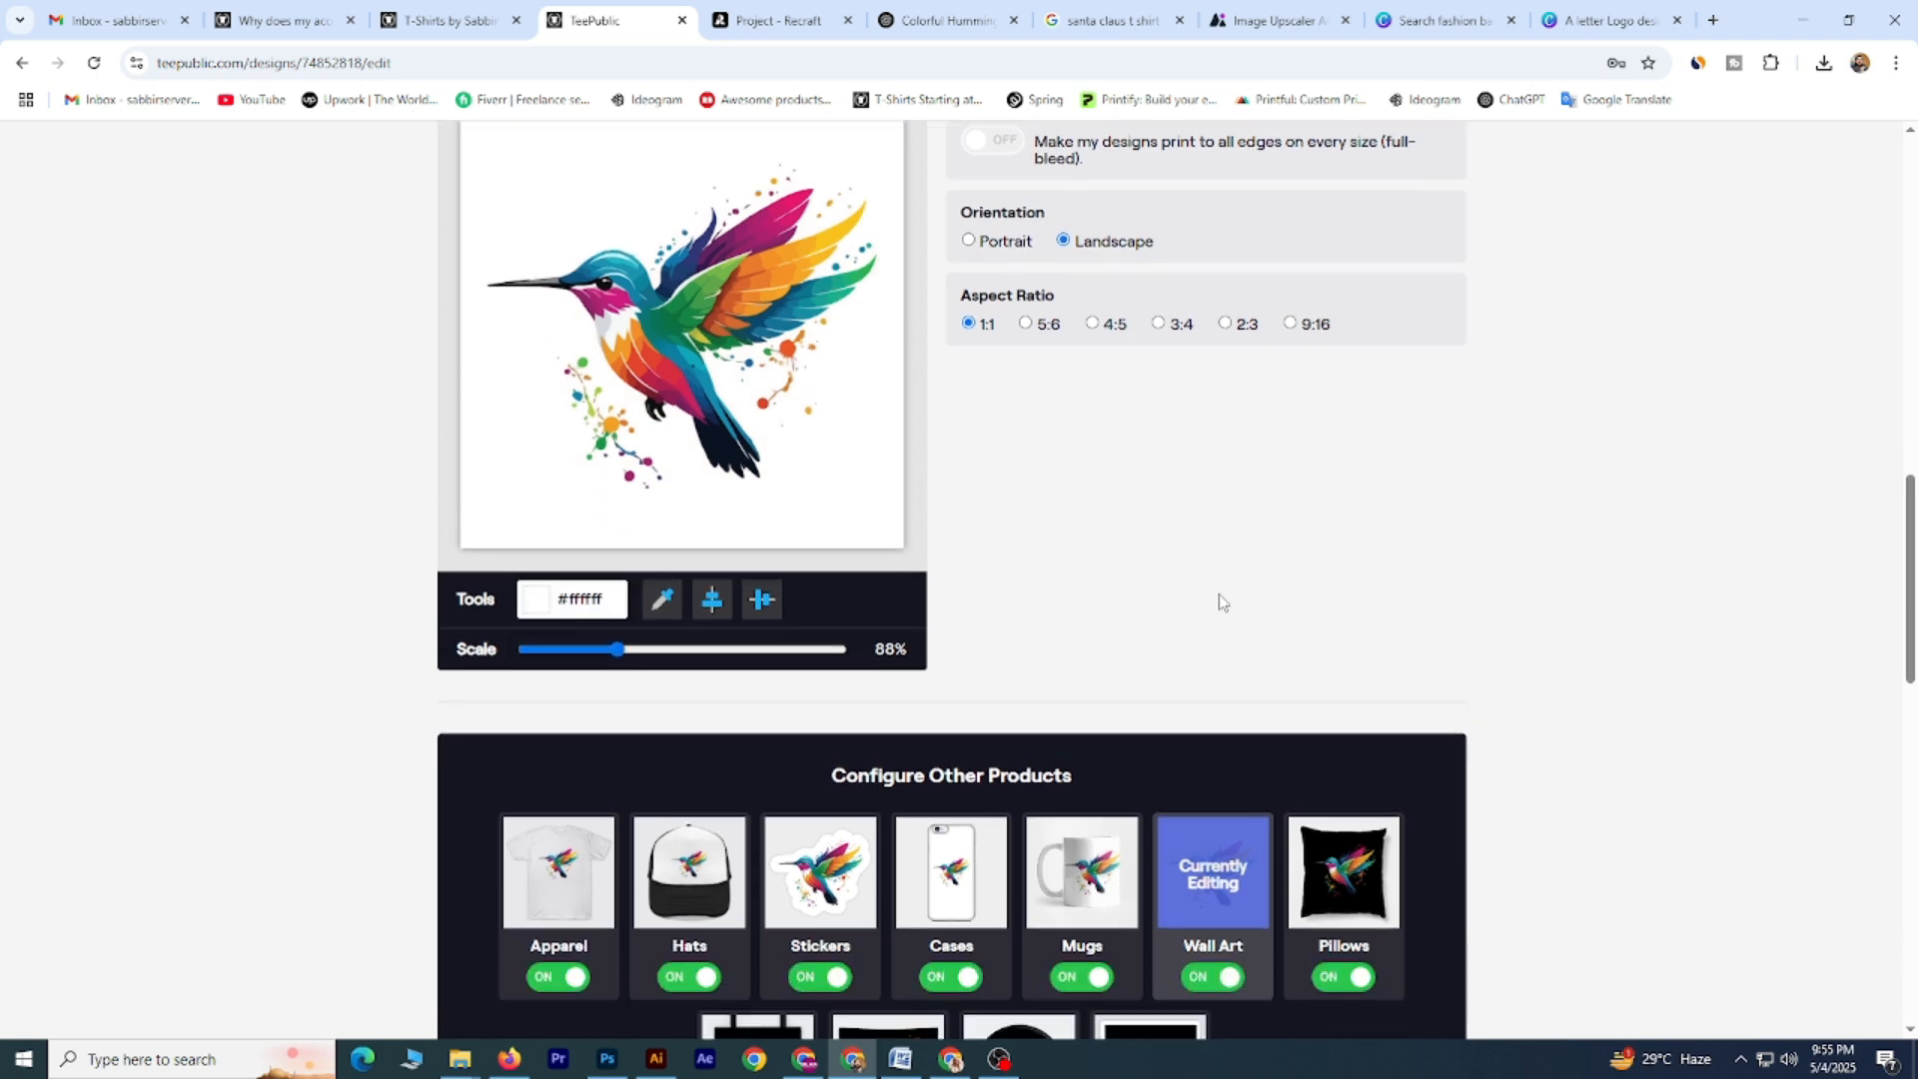
{"action": "left_click", "coordinate": [1340, 892]}
{"action": "scroll", "coordinate": [995, 570], "scroll_direction": "up", "scroll_amount": 1}
{"action": "left_click", "coordinate": [590, 675]}
{"action": "left_click_drag", "start_coordinate": [524, 717], "coordinate": [497, 687]}
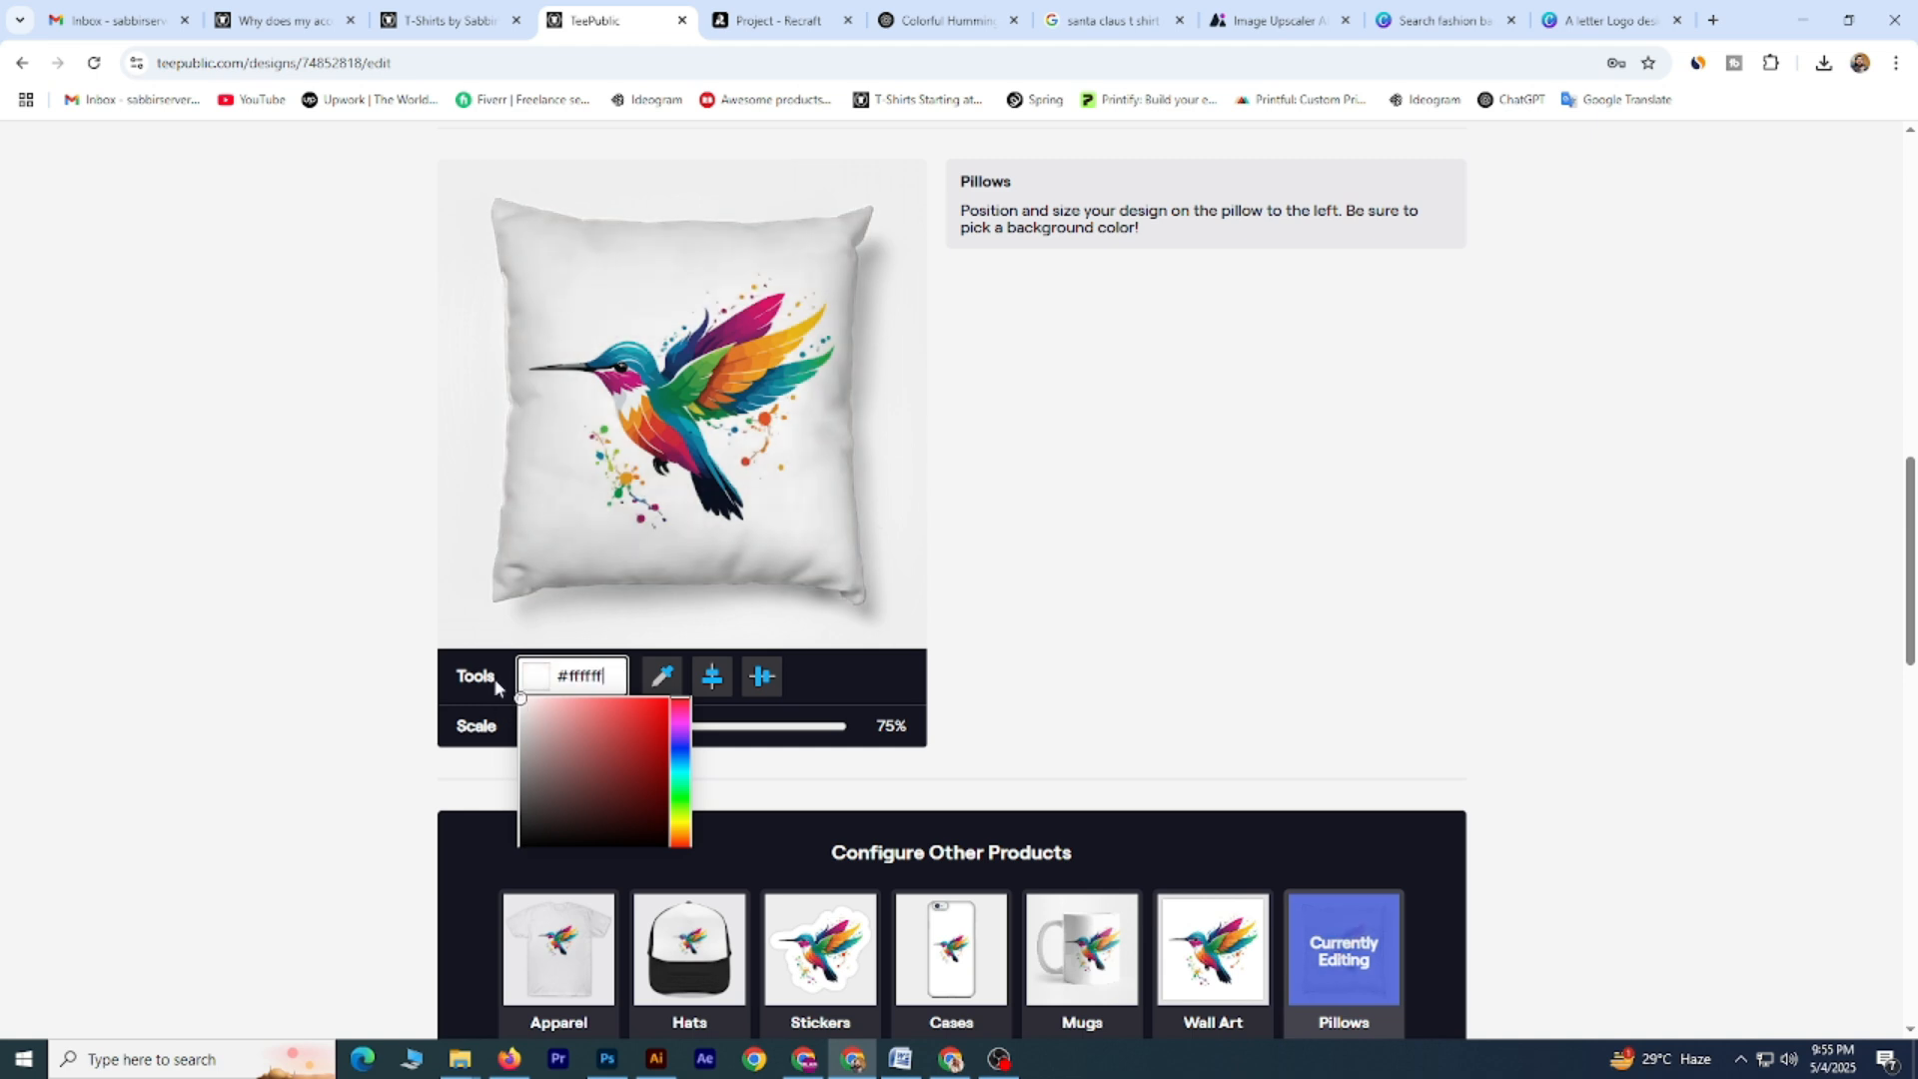
{"action": "left_click", "coordinate": [1098, 559]}
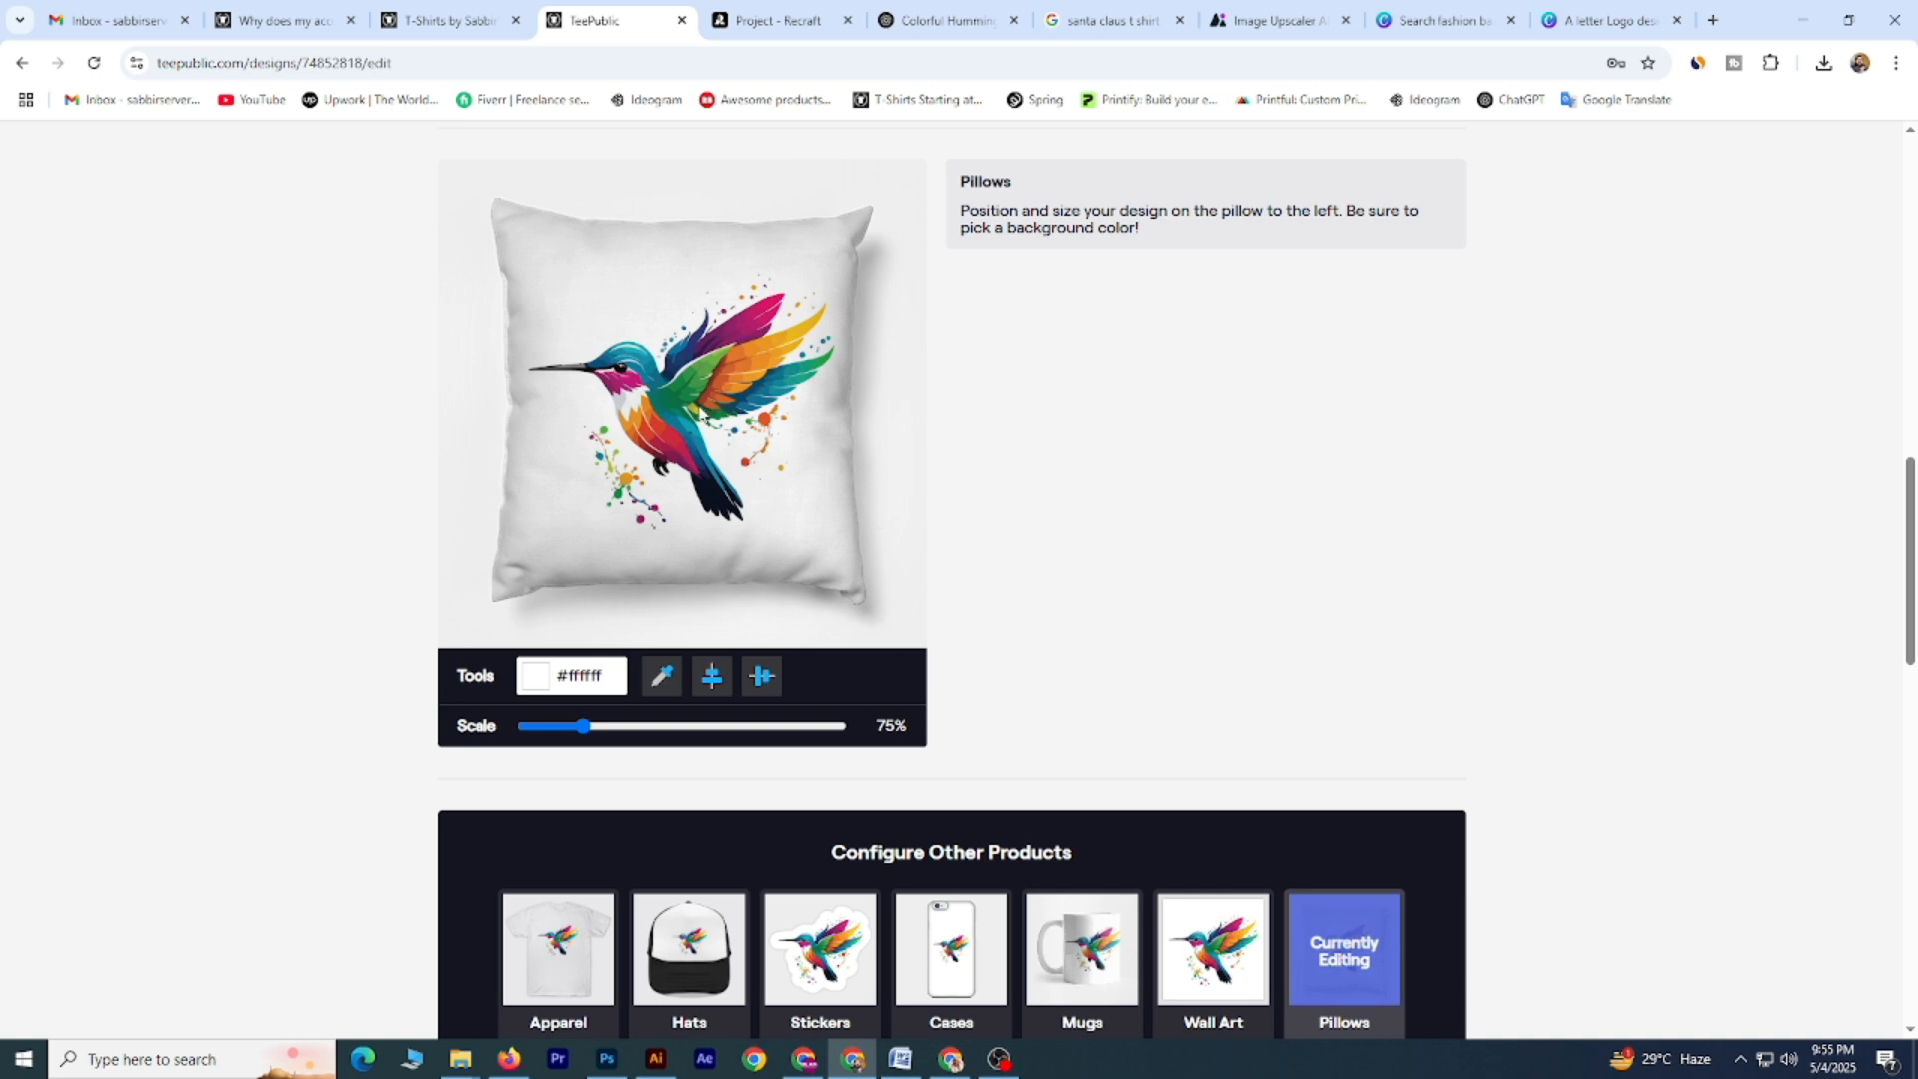
Open the Totes product for editing and set the tote bag's background color to white, #ffffff.
{"action": "scroll", "coordinate": [1244, 577], "scroll_direction": "down", "scroll_amount": 3}
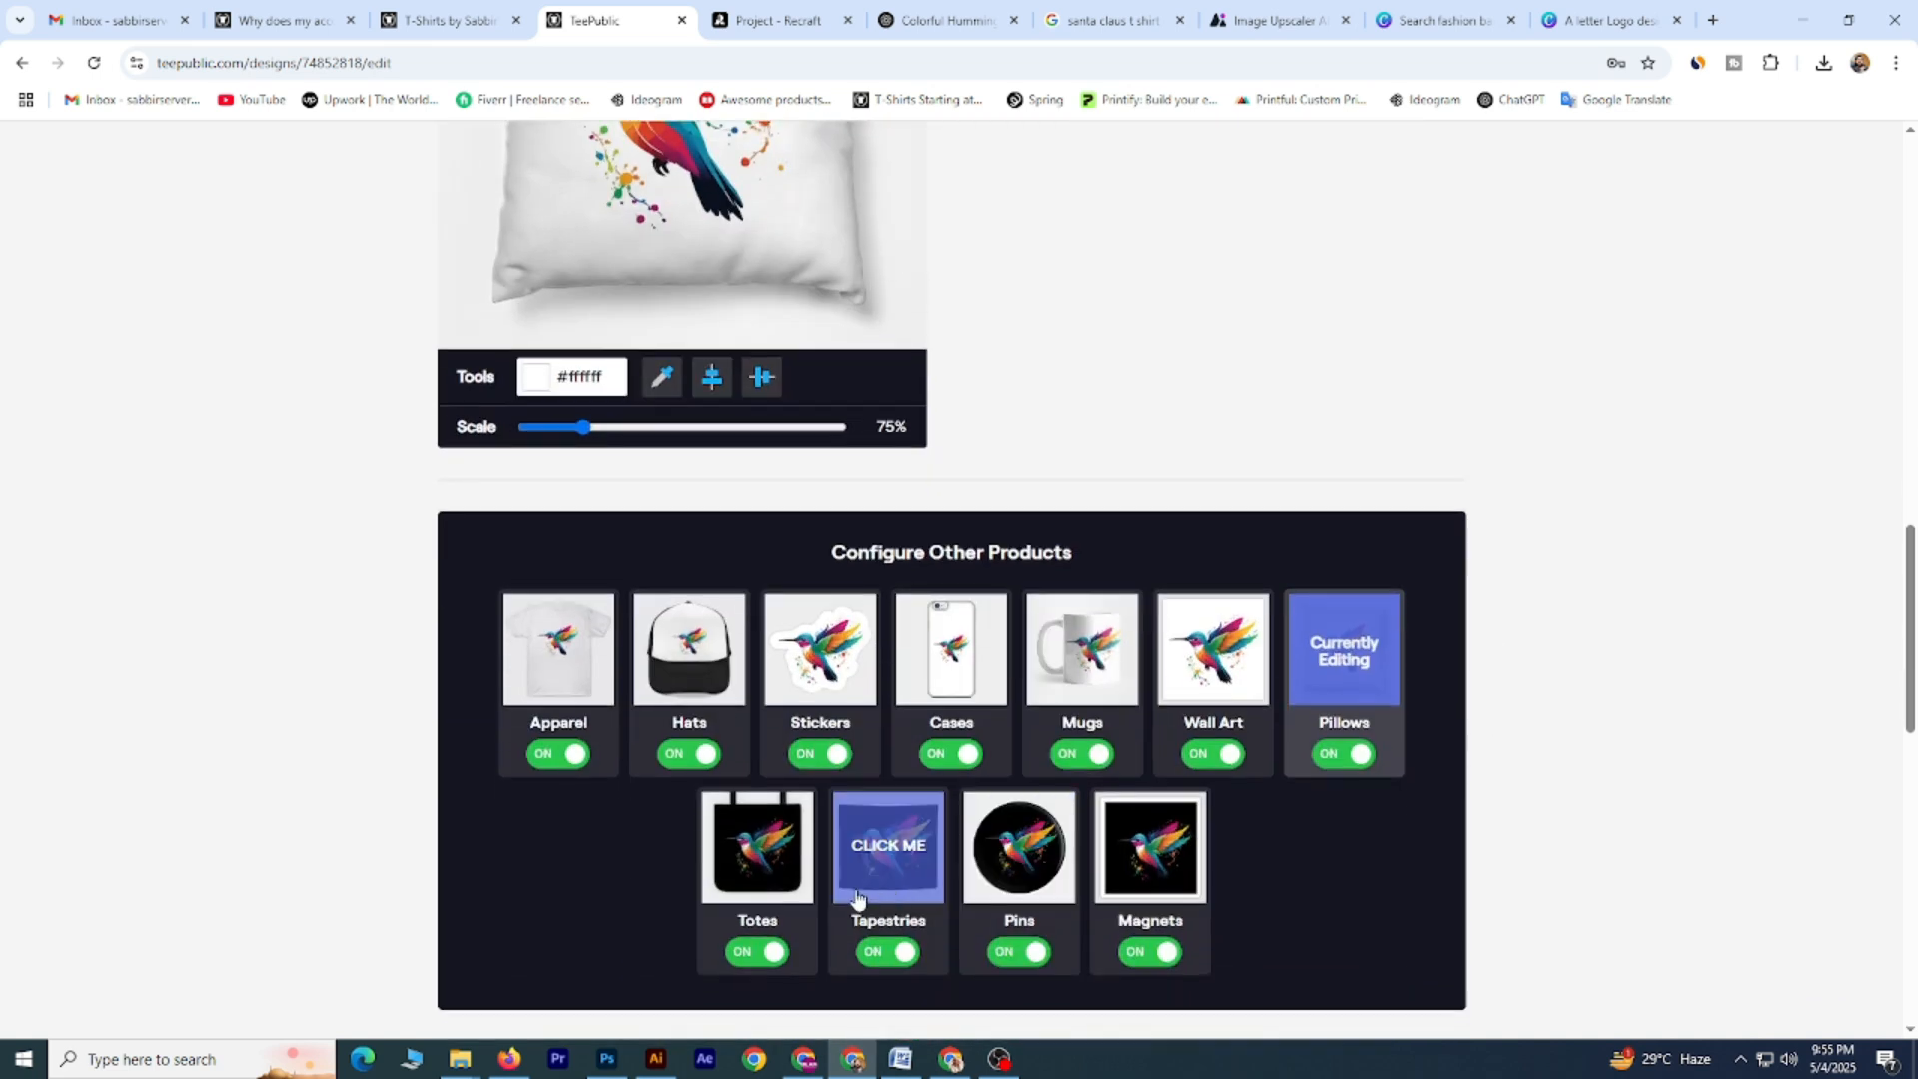
{"action": "left_click", "coordinate": [771, 873]}
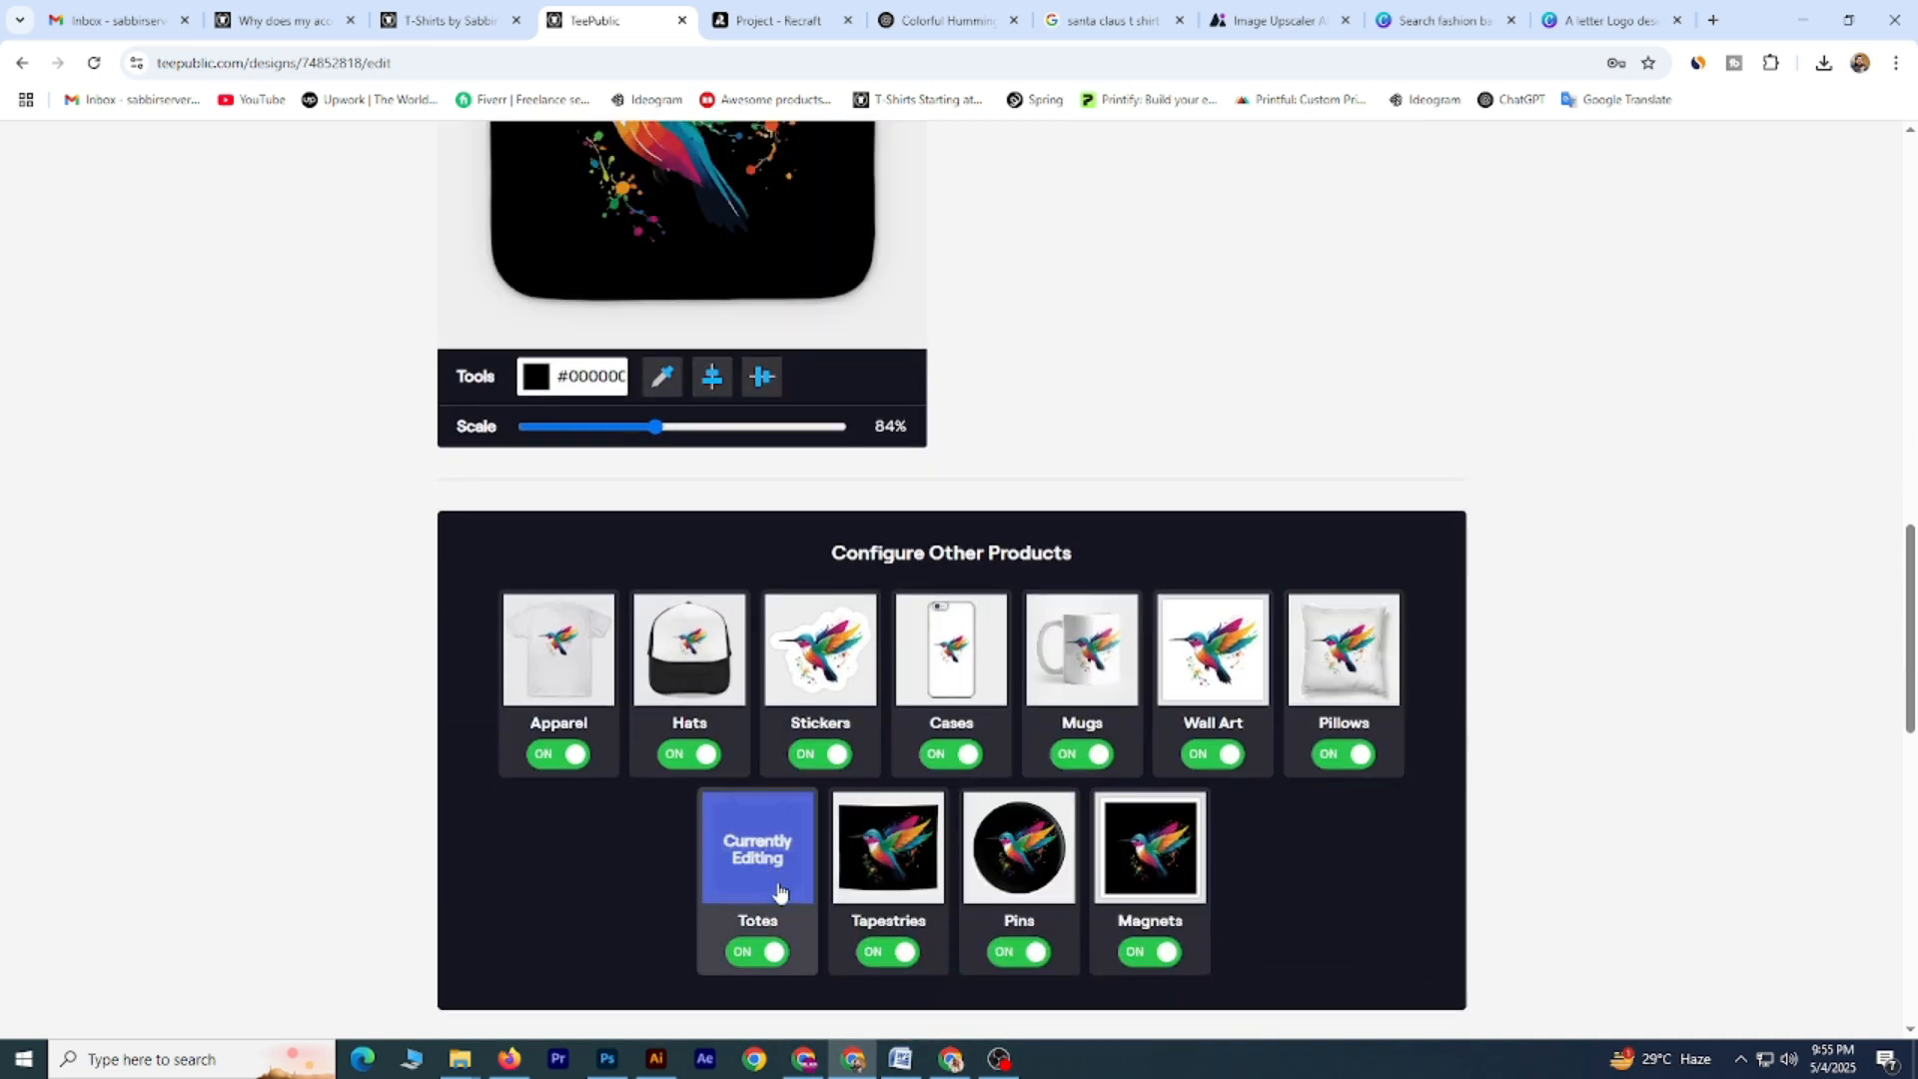
{"action": "left_click", "coordinate": [544, 378]}
{"action": "left_click_drag", "start_coordinate": [531, 406], "coordinate": [516, 391]}
{"action": "left_click", "coordinate": [1045, 280]}
{"action": "scroll", "coordinate": [1111, 352], "scroll_direction": "up", "scroll_amount": 4}
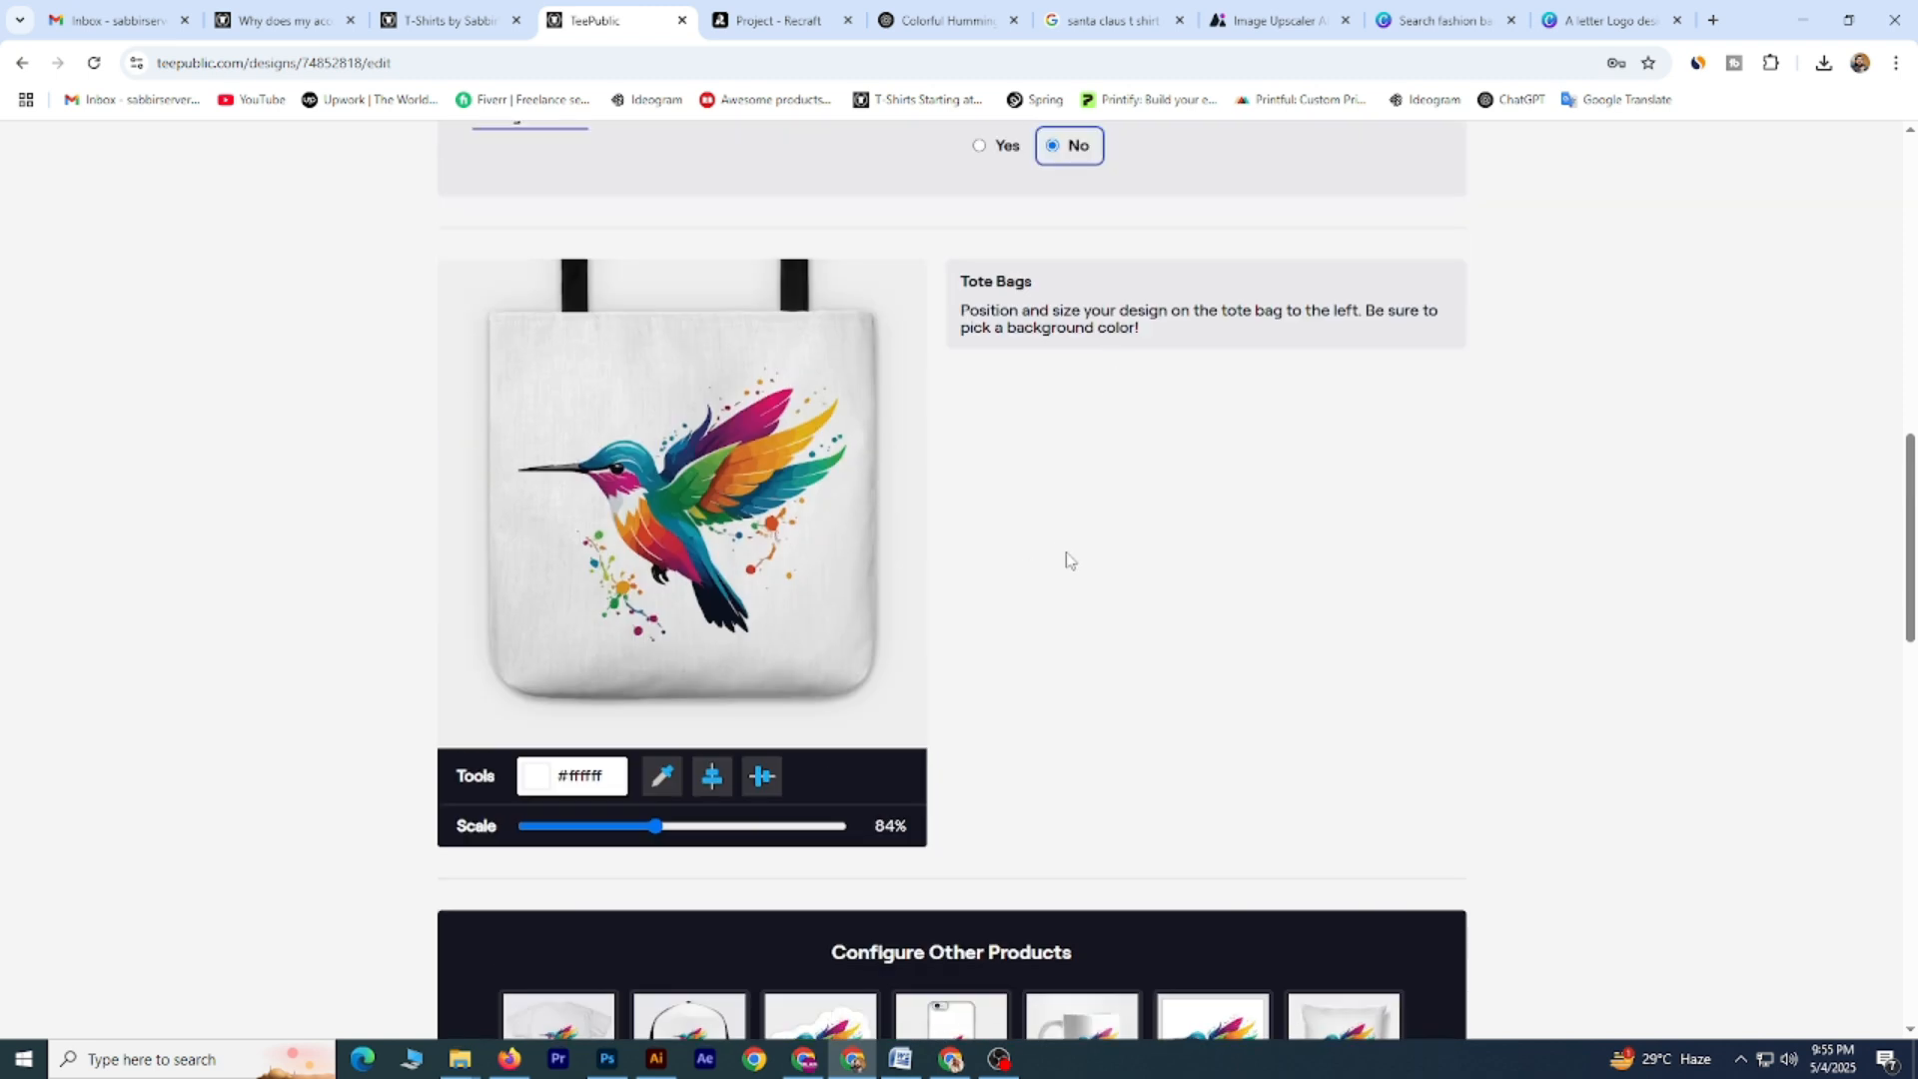
Open the Tapestries product for editing and set the background of both the Medium & Large and the Small Tapestry to white, #ffffff.
{"action": "scroll", "coordinate": [760, 600], "scroll_direction": "down", "scroll_amount": 3}
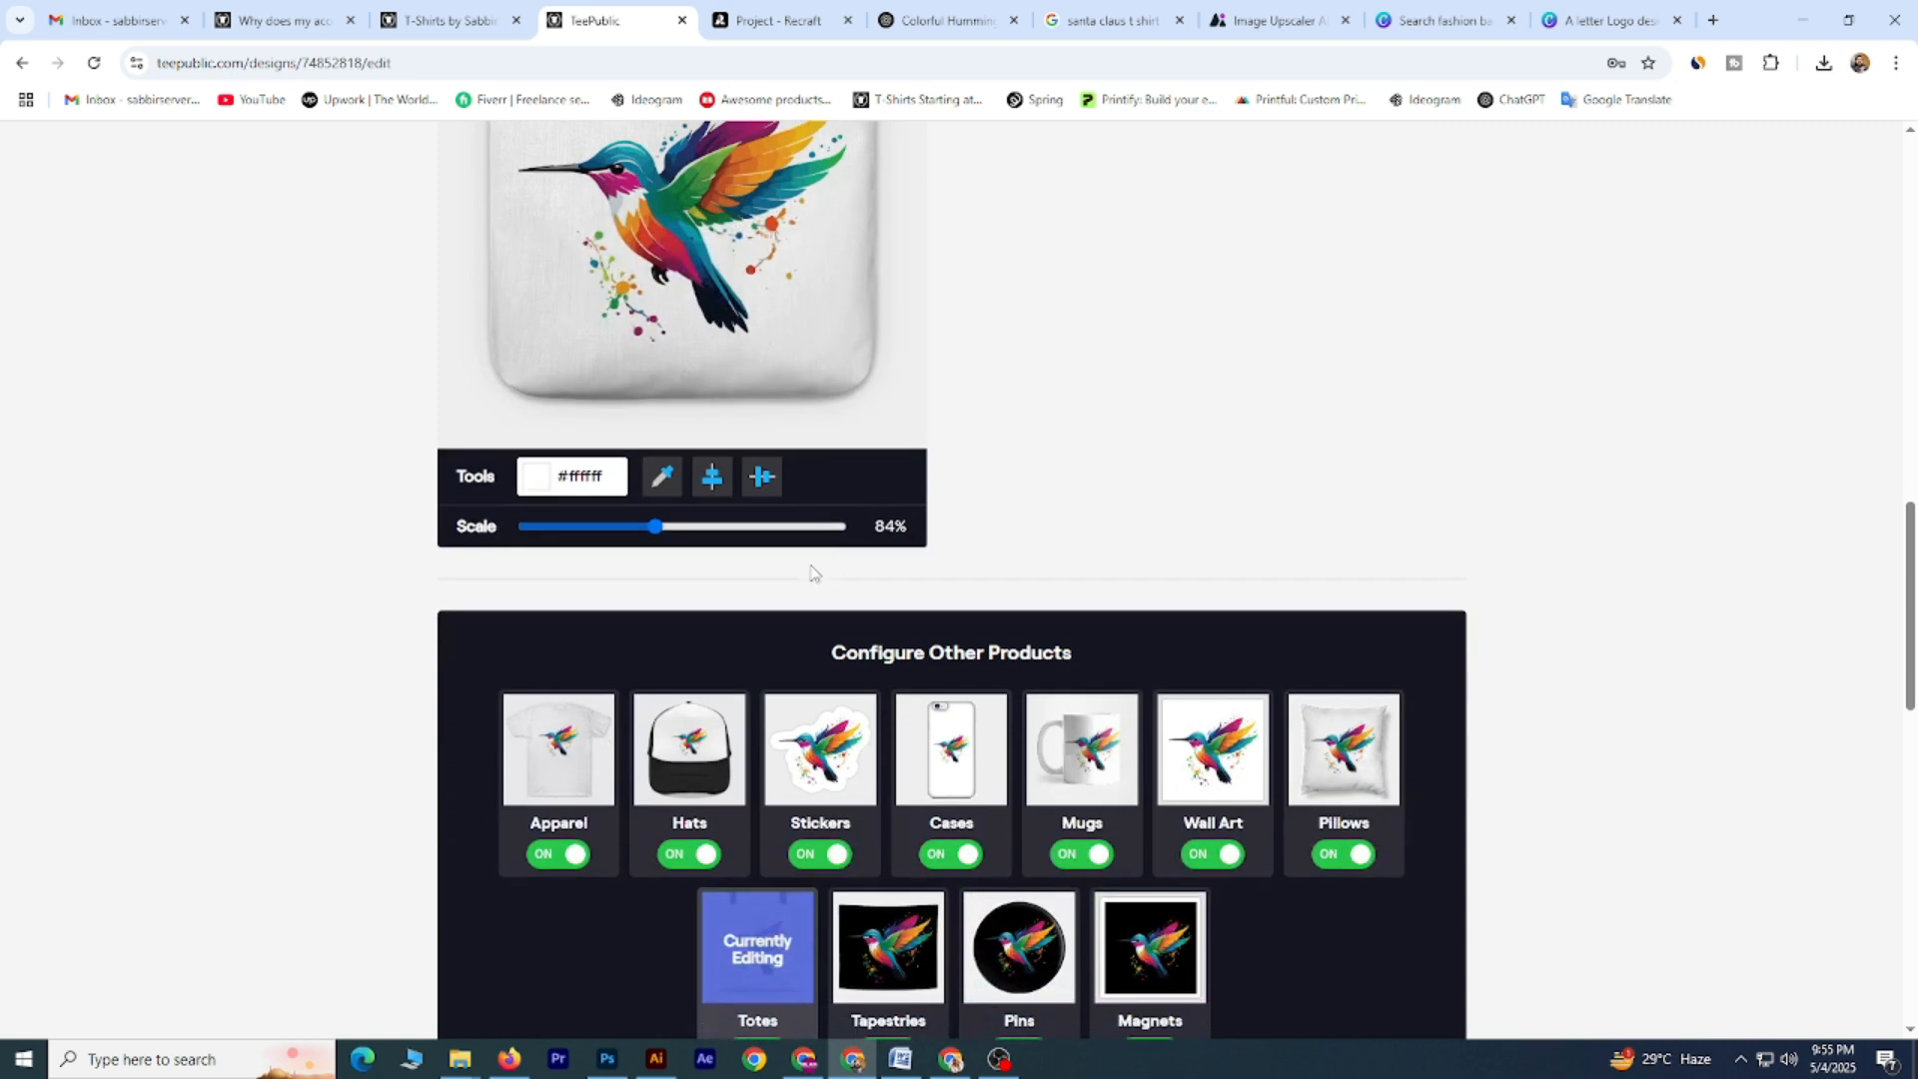
{"action": "scroll", "coordinate": [1099, 474], "scroll_direction": "up", "scroll_amount": 3}
{"action": "scroll", "coordinate": [1098, 474], "scroll_direction": "down", "scroll_amount": 2}
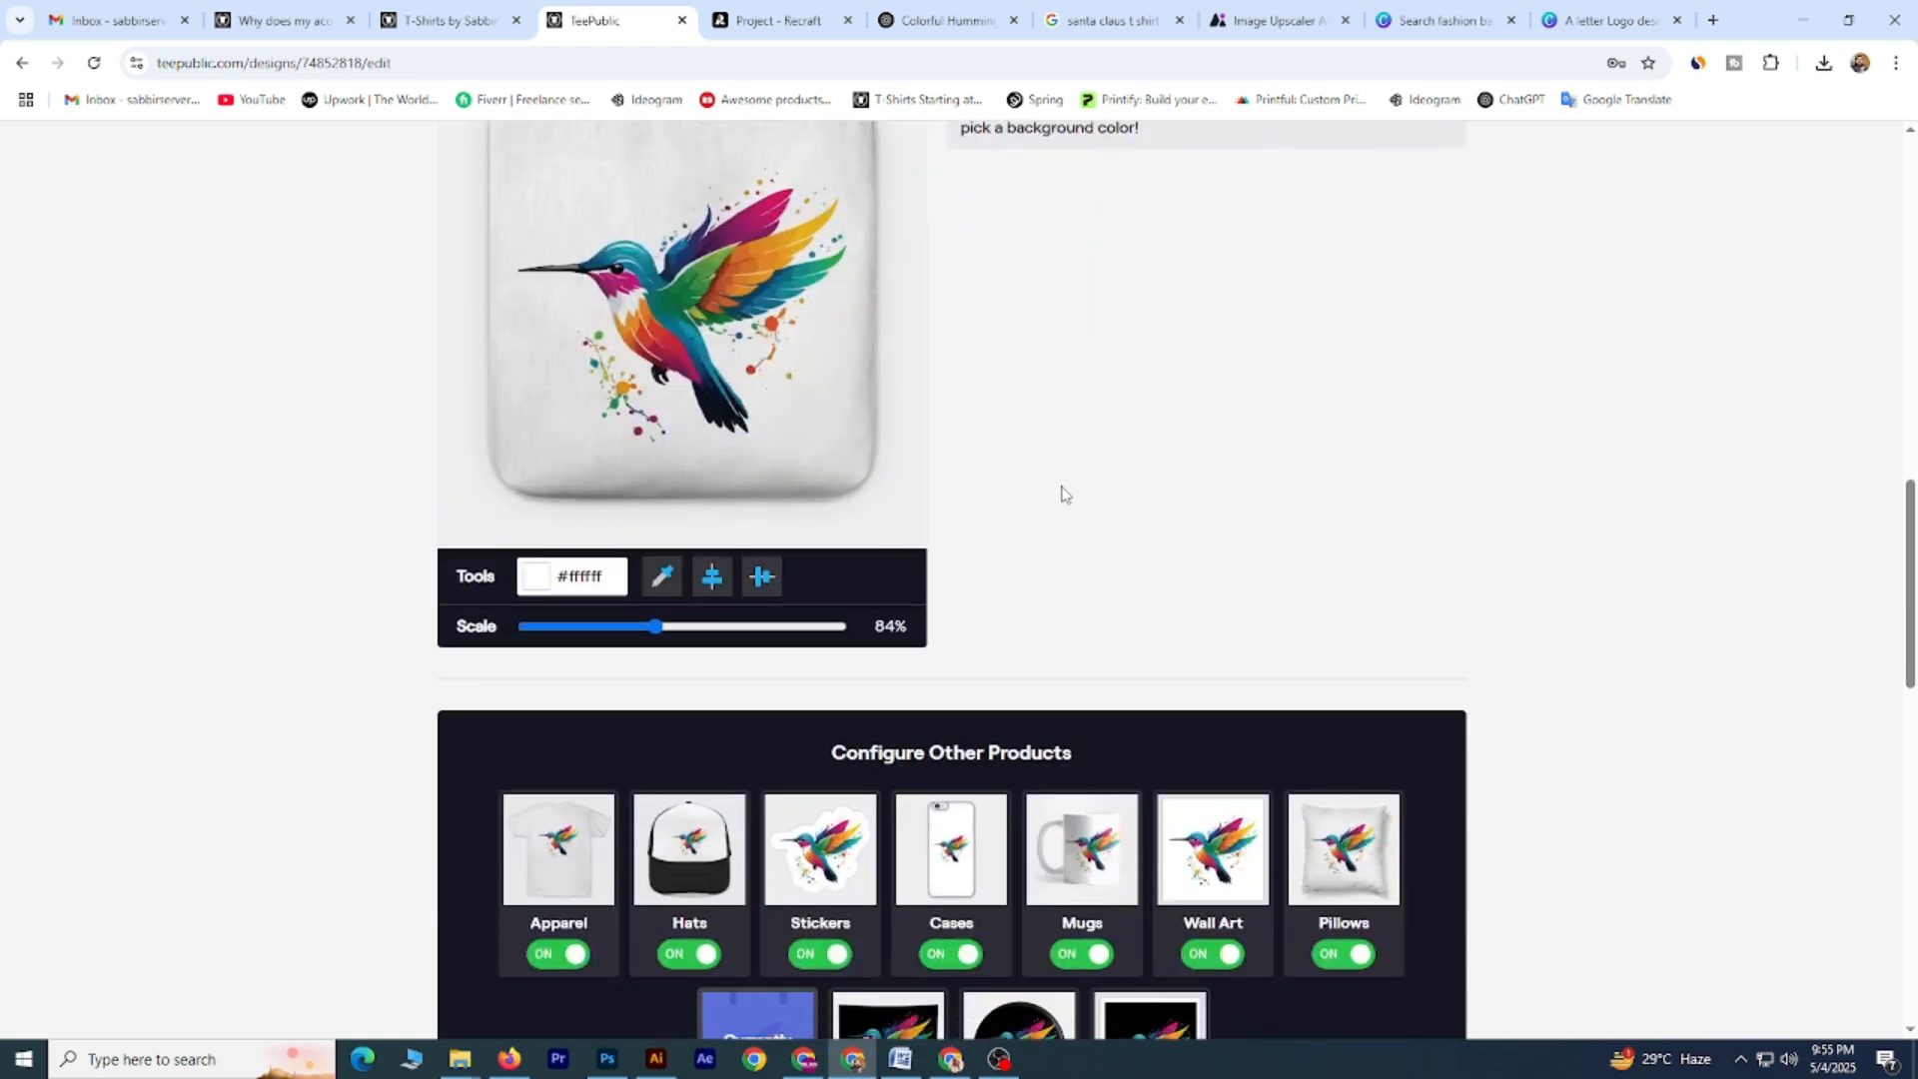
{"action": "scroll", "coordinate": [1062, 492], "scroll_direction": "up", "scroll_amount": 10}
{"action": "left_click", "coordinate": [526, 639]}
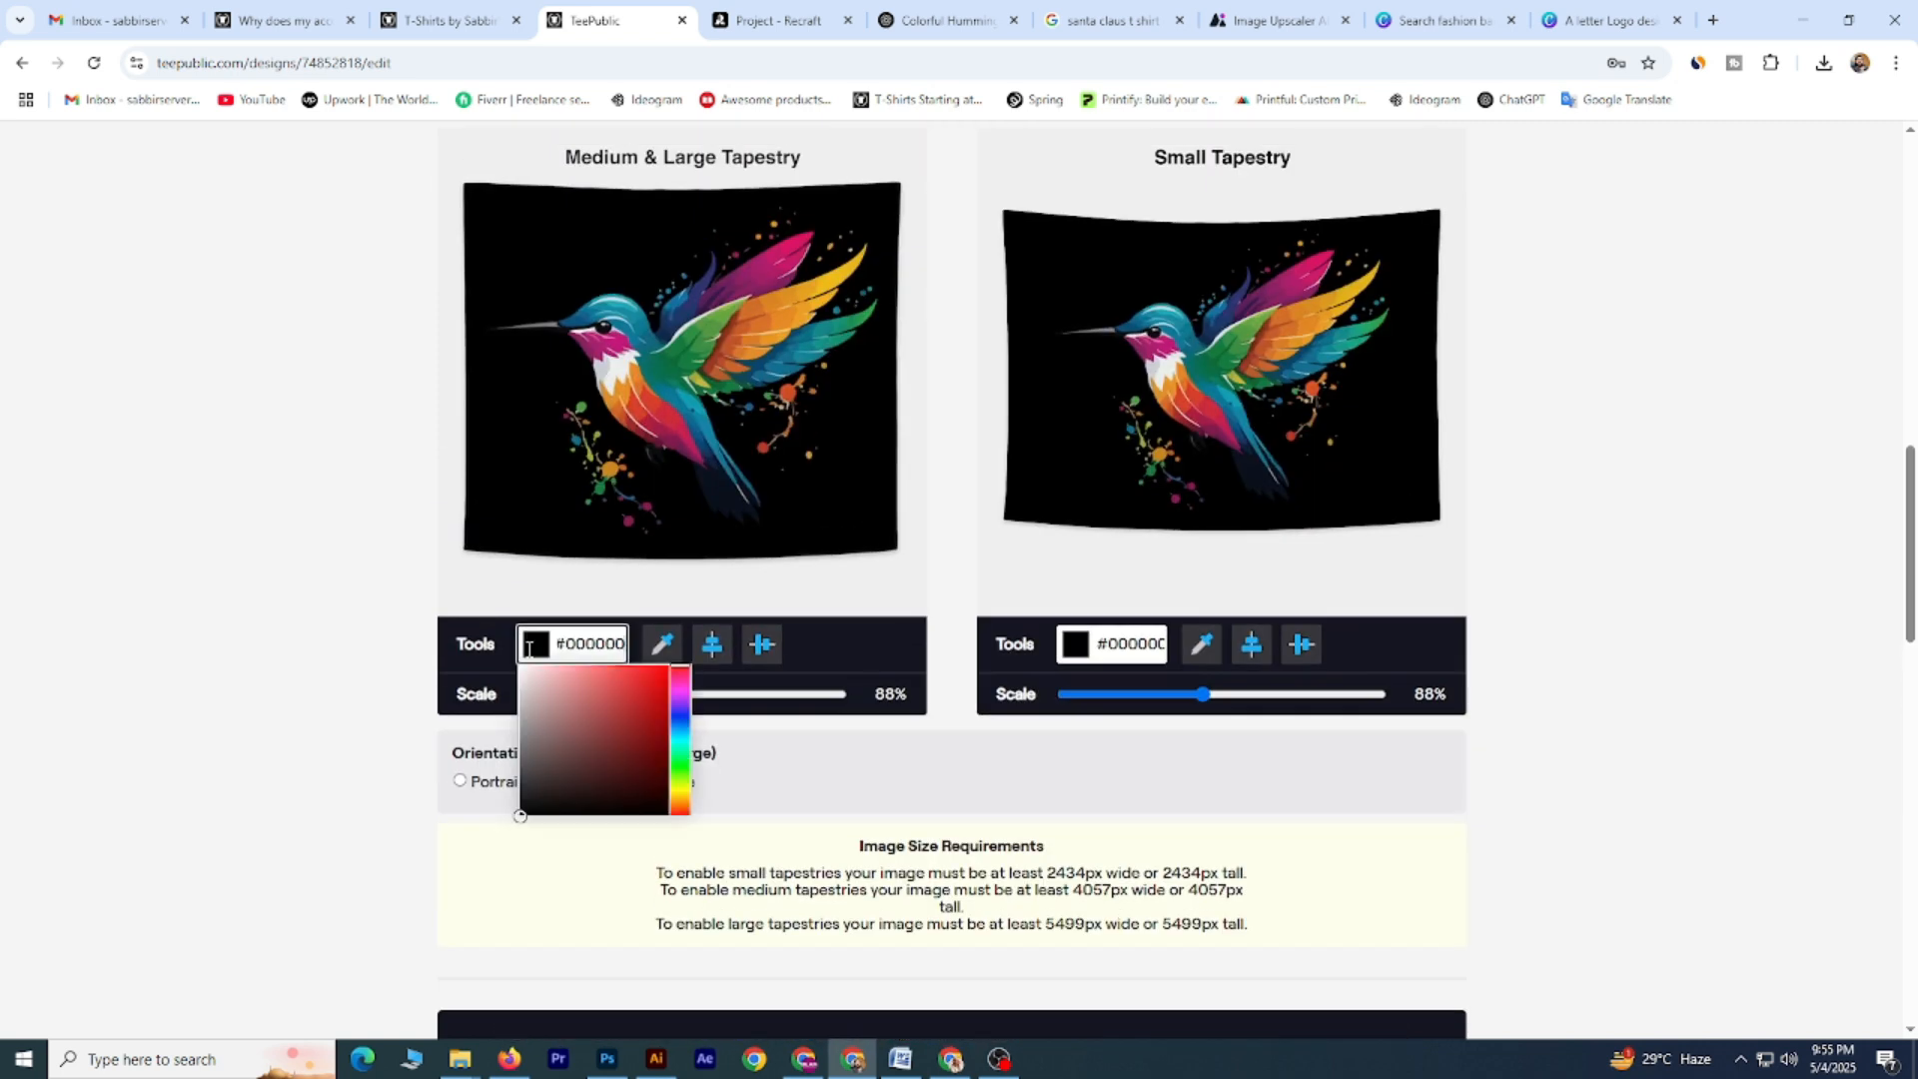
{"action": "left_click", "coordinate": [517, 665]}
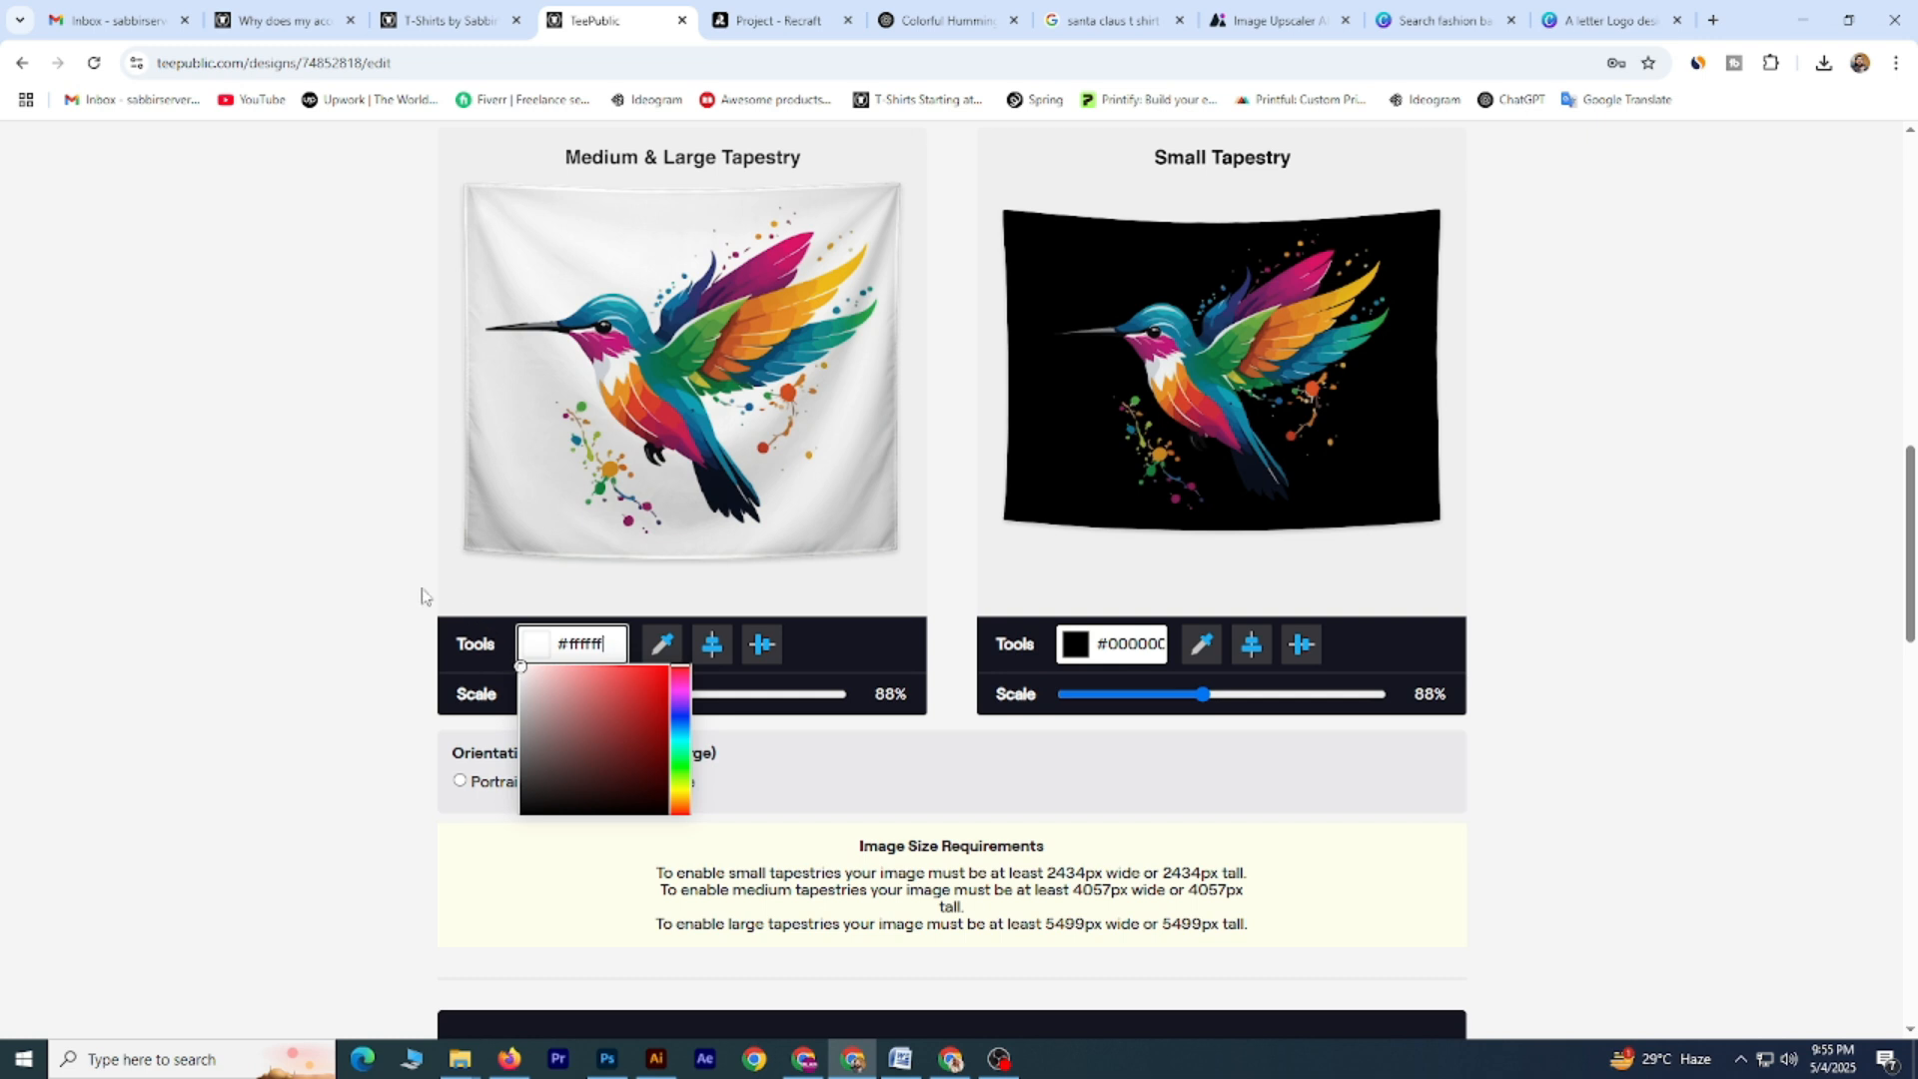
{"action": "left_click", "coordinate": [350, 571]}
{"action": "left_click", "coordinate": [1076, 642]}
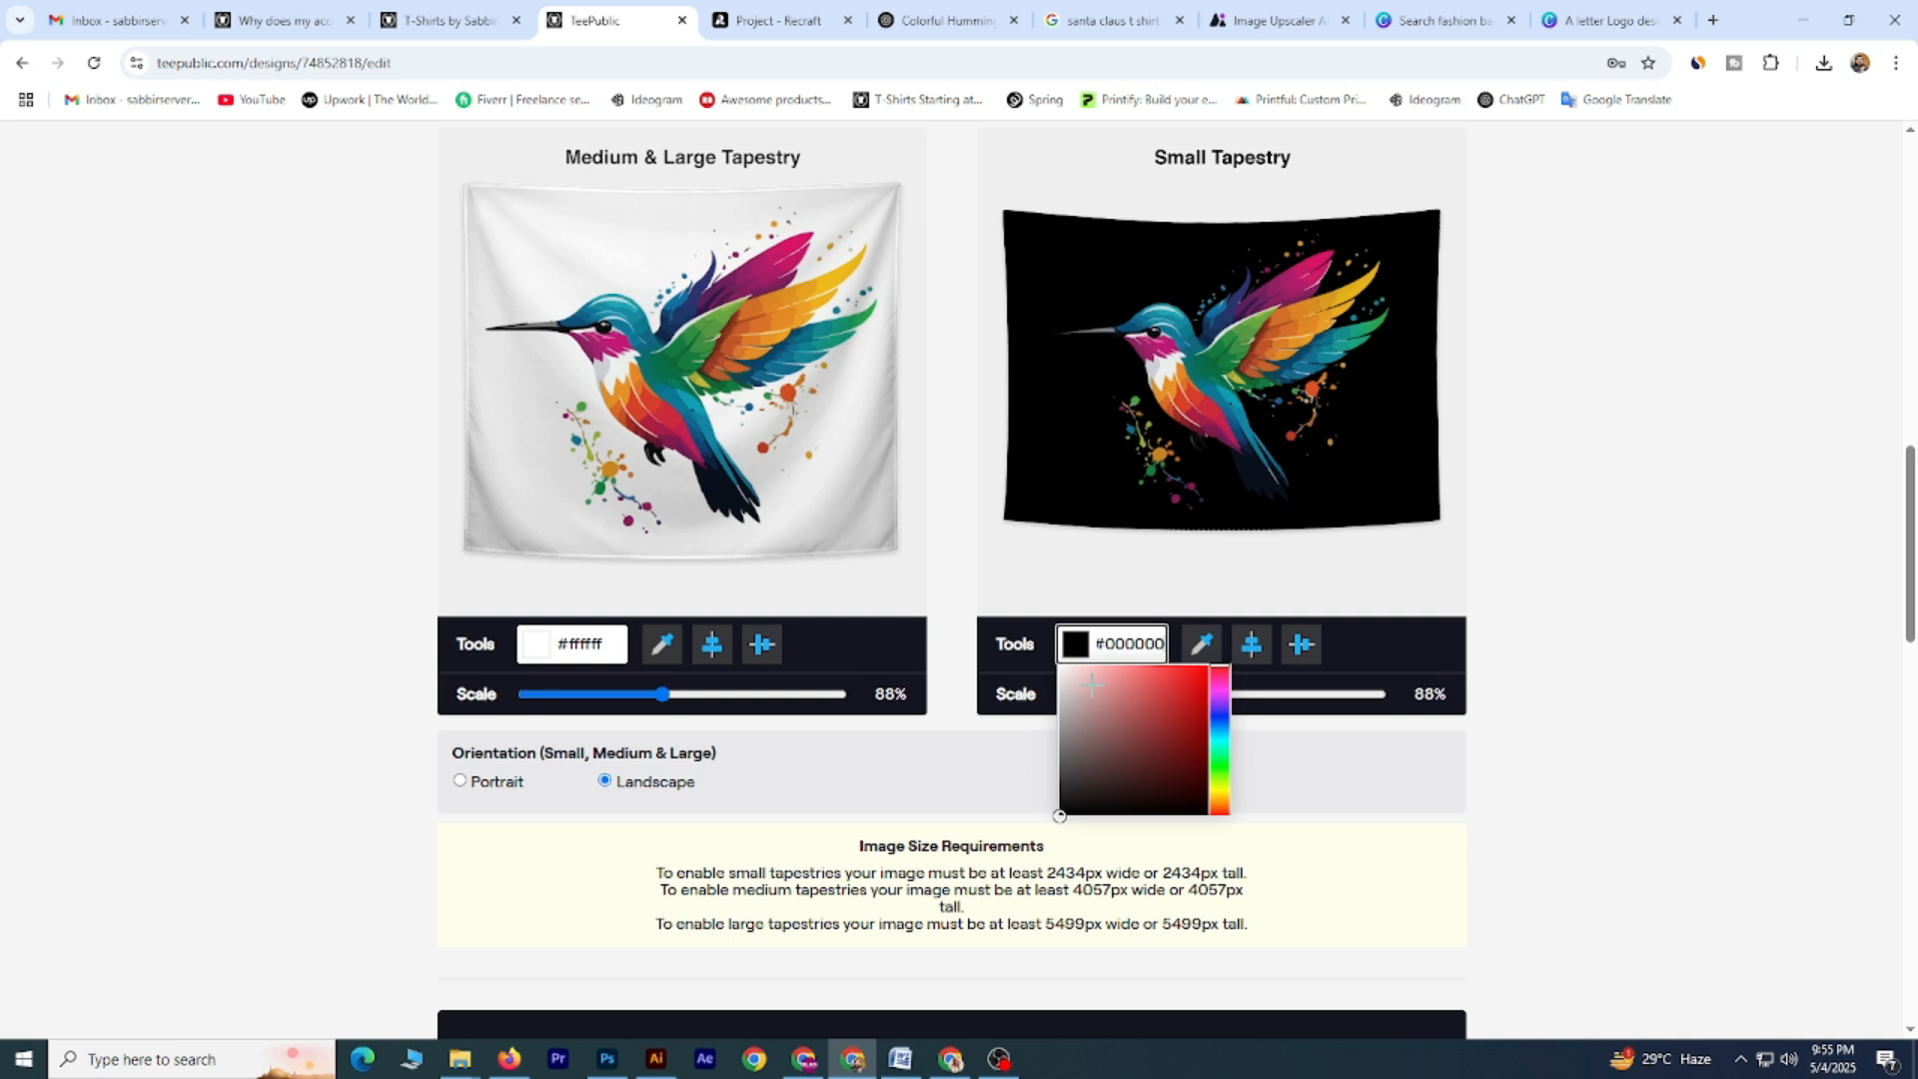
{"action": "left_click_drag", "start_coordinate": [1074, 680], "coordinate": [1039, 659]}
{"action": "left_click", "coordinate": [1661, 483]}
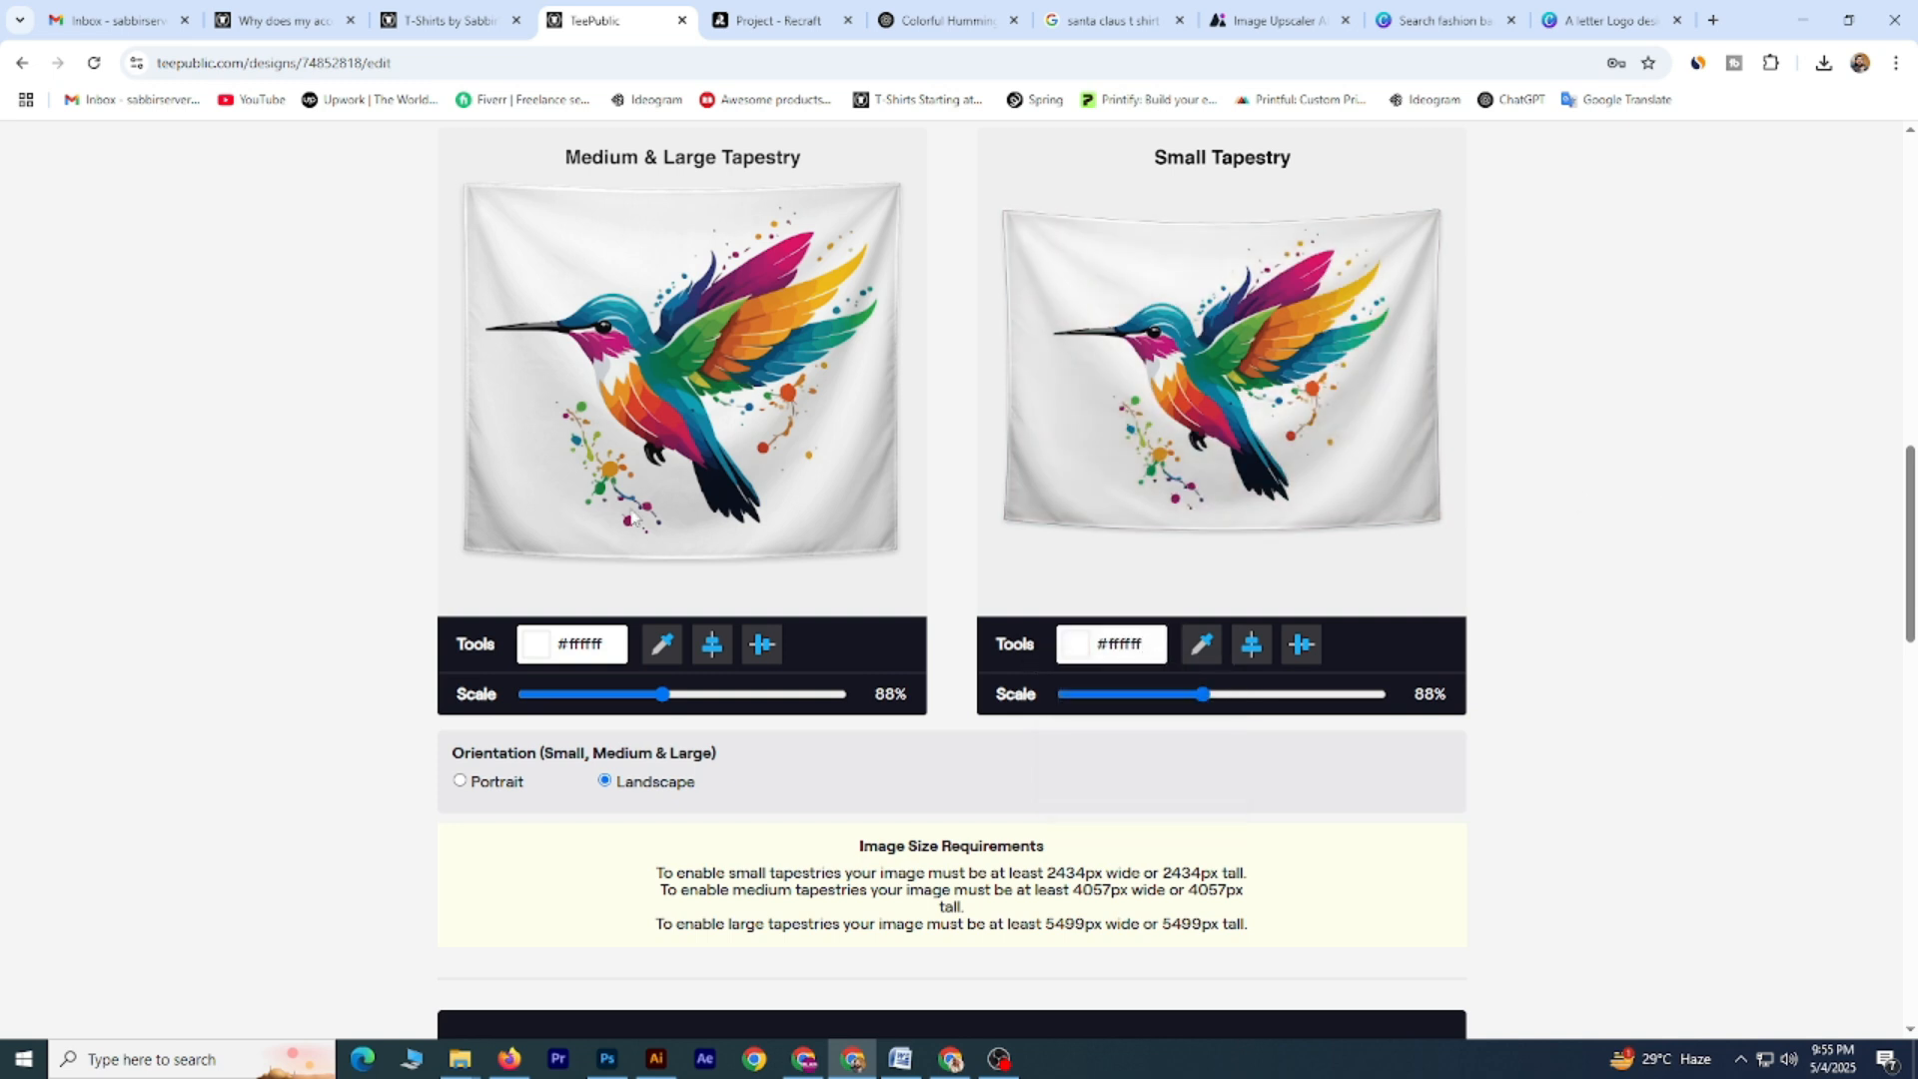
Set the artwork scale to 81% on the Small Tapestry and 79% on the Medium & Large Tapestry.
{"action": "scroll", "coordinate": [744, 580], "scroll_direction": "up", "scroll_amount": 2}
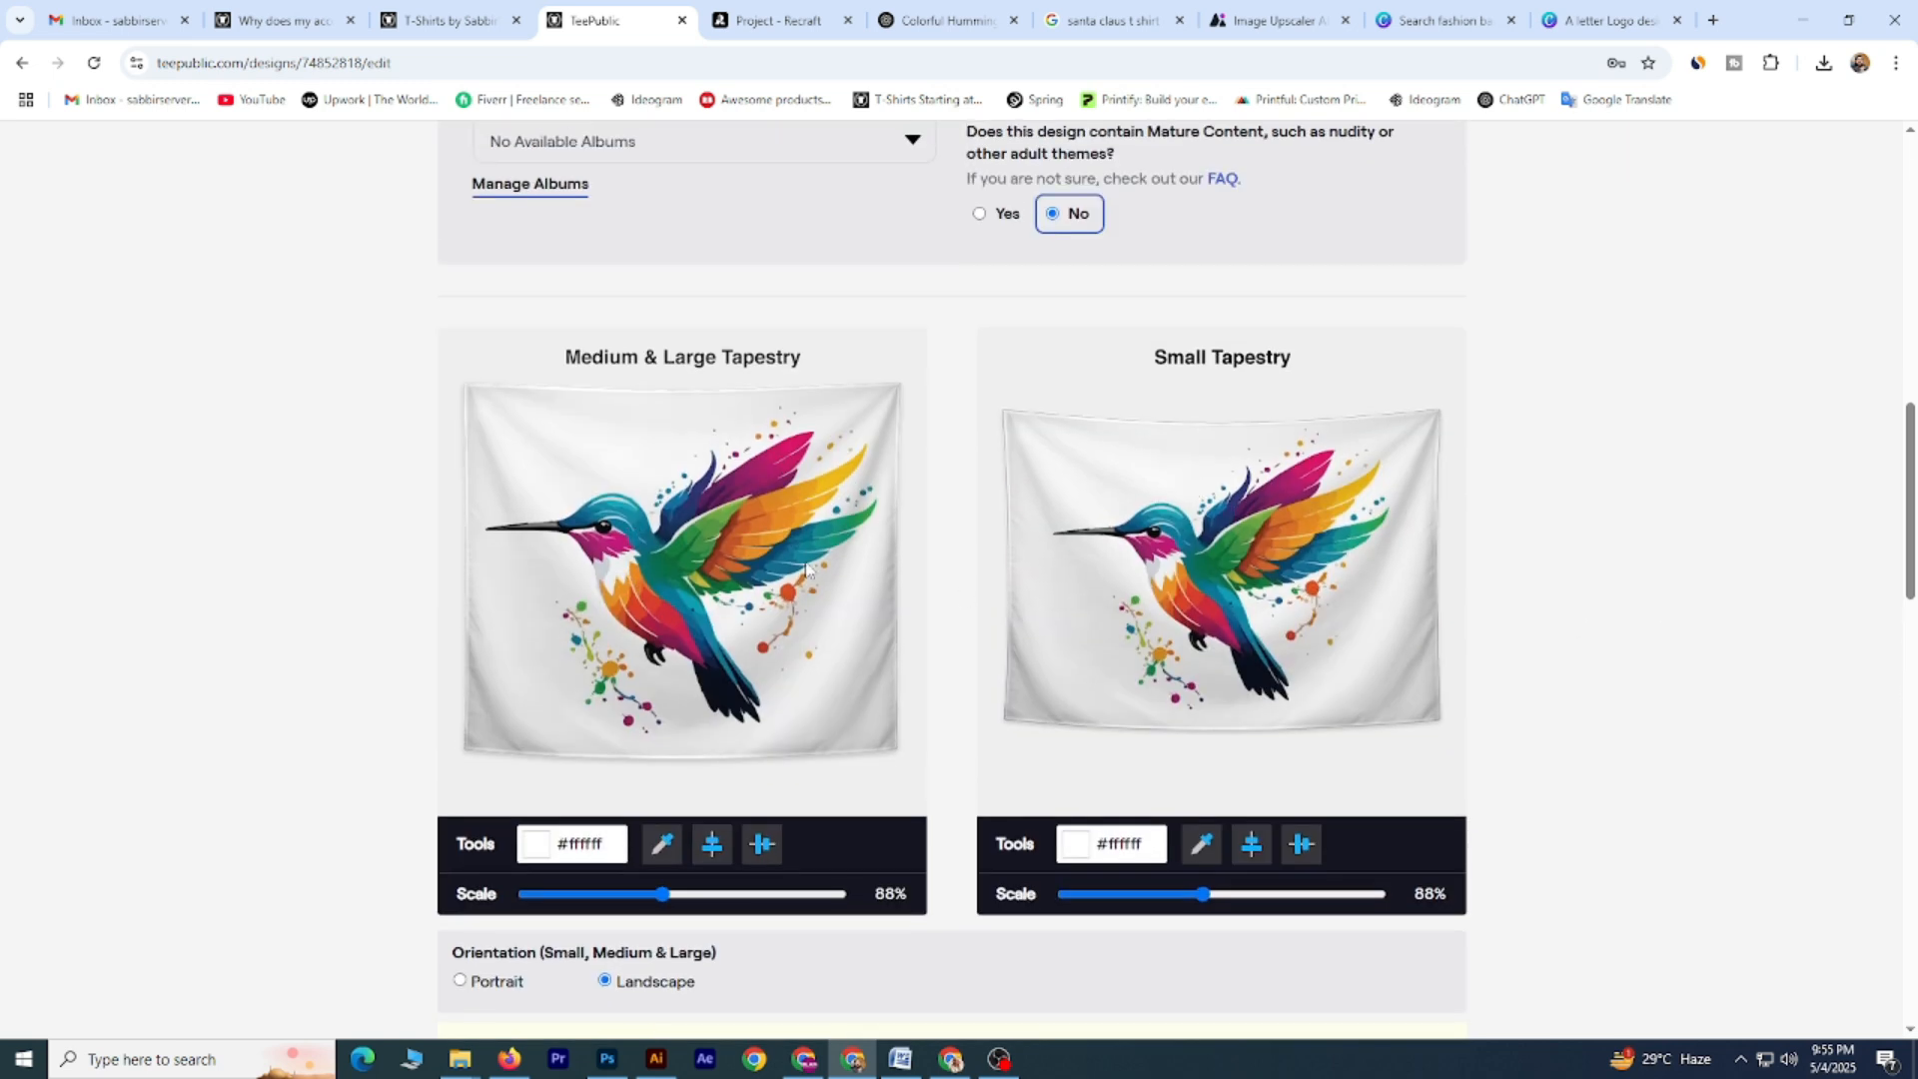
{"action": "scroll", "coordinate": [1317, 530], "scroll_direction": "down", "scroll_amount": 6}
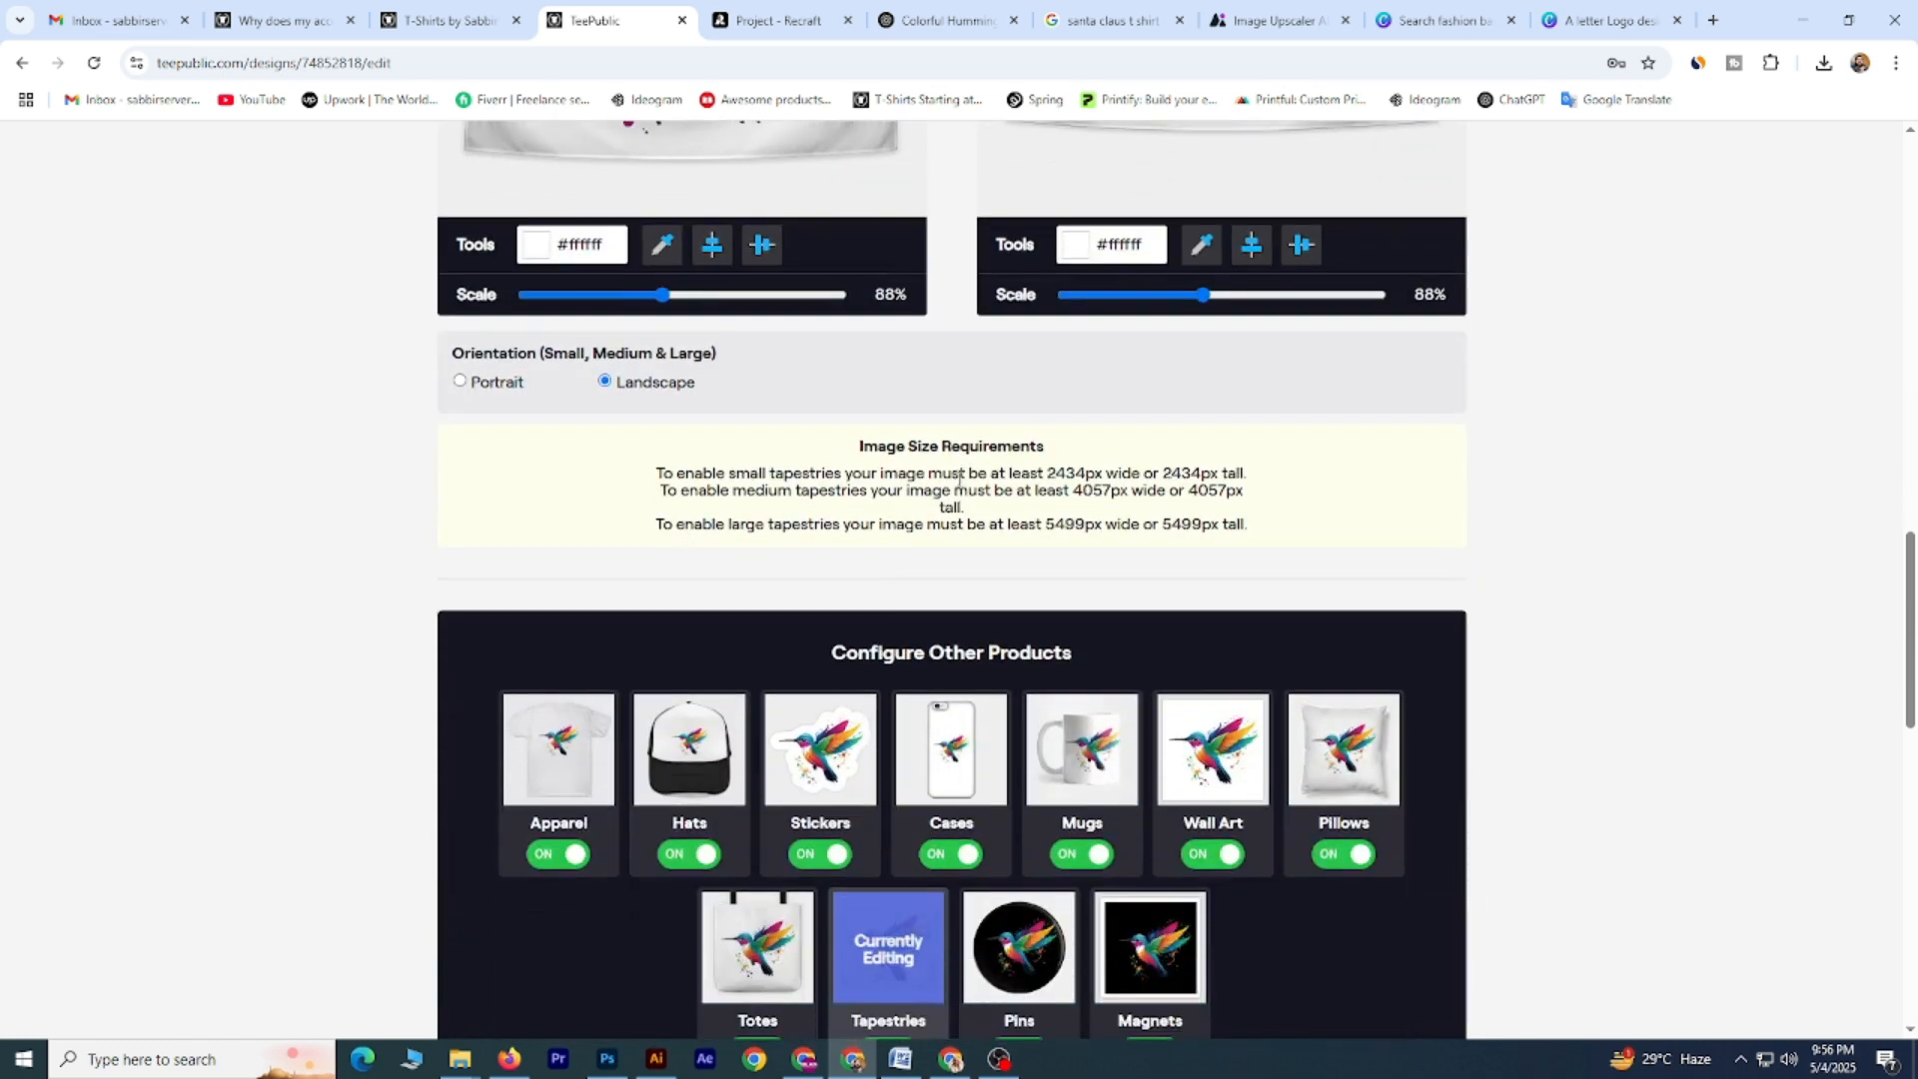
{"action": "scroll", "coordinate": [961, 478], "scroll_direction": "up", "scroll_amount": 4}
{"action": "scroll", "coordinate": [961, 478], "scroll_direction": "up", "scroll_amount": 1}
{"action": "left_click_drag", "start_coordinate": [1207, 799], "coordinate": [1194, 805]}
{"action": "left_click_drag", "start_coordinate": [663, 798], "coordinate": [648, 802]}
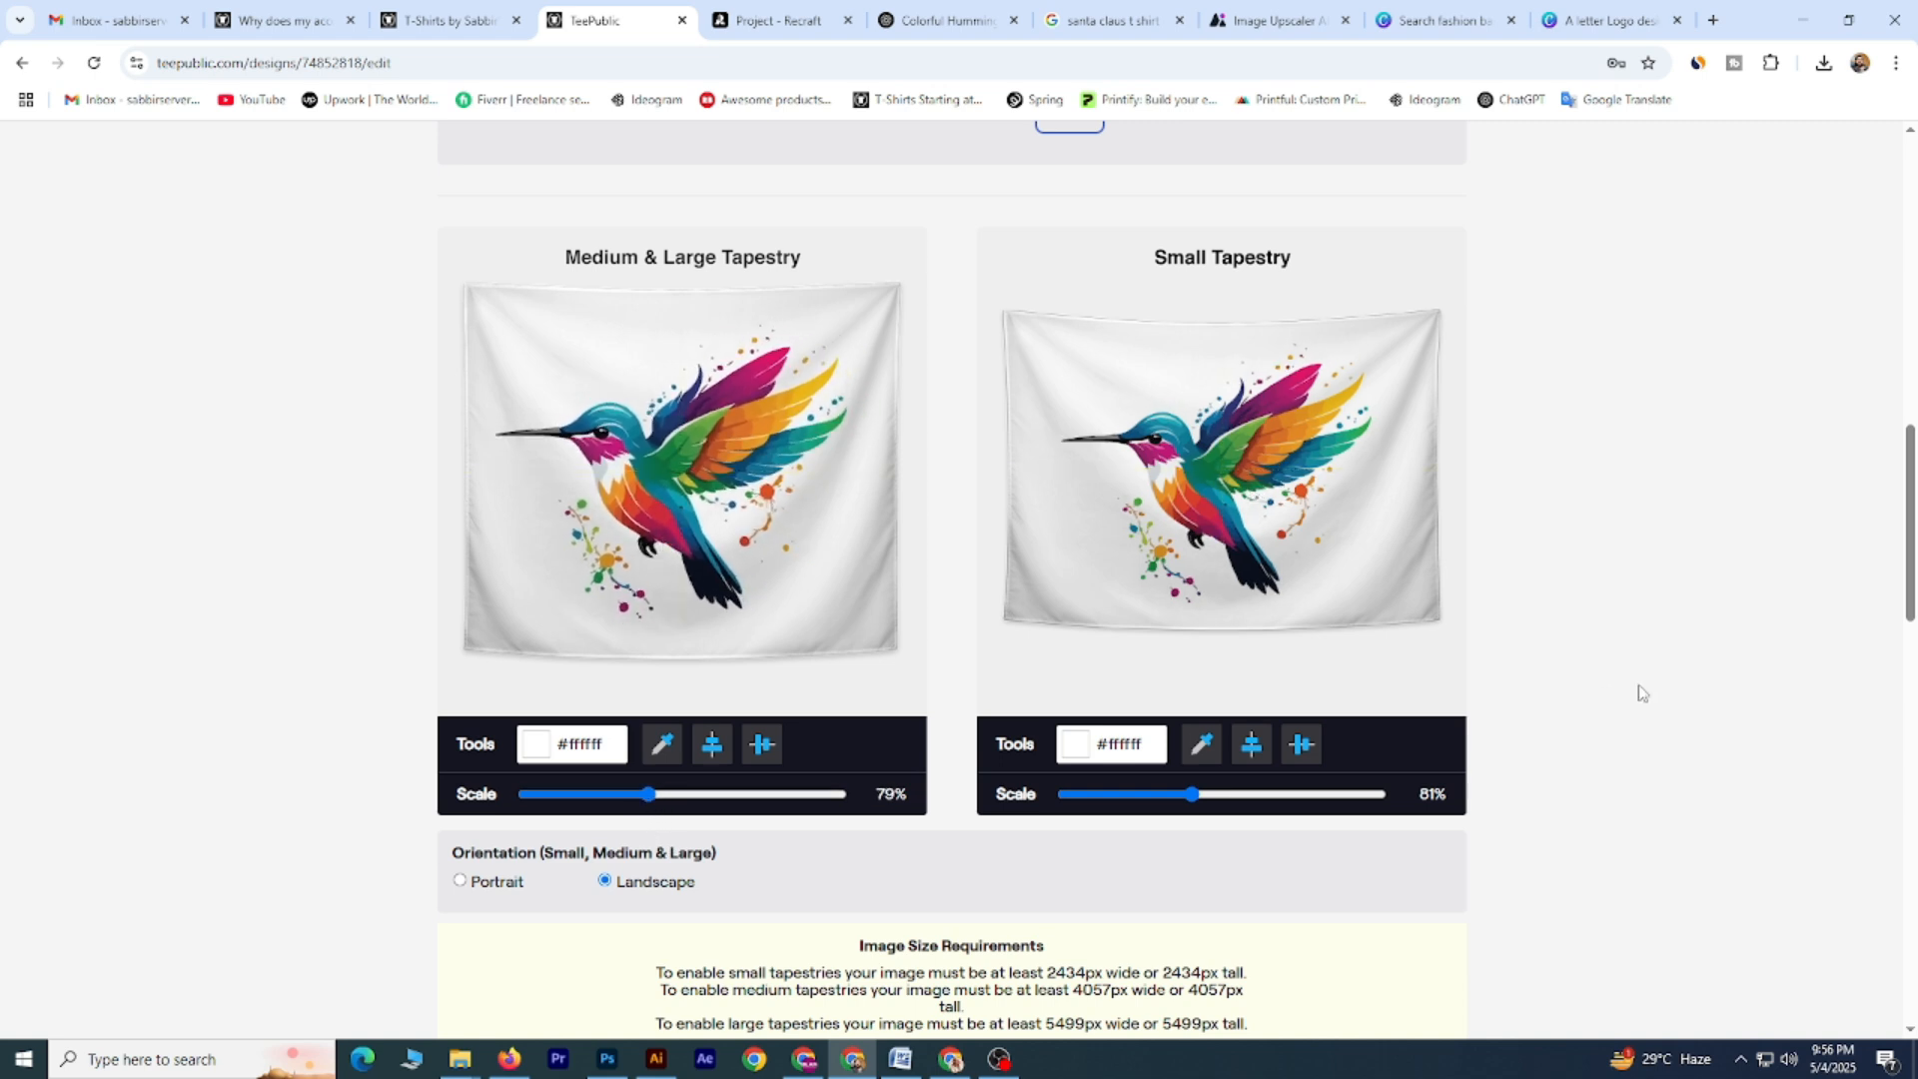
Open the Magnets product for editing and set the circular magnet's background color to white, #ffffff.
{"action": "scroll", "coordinate": [1165, 708], "scroll_direction": "down", "scroll_amount": 5}
{"action": "scroll", "coordinate": [1118, 692], "scroll_direction": "down", "scroll_amount": 1}
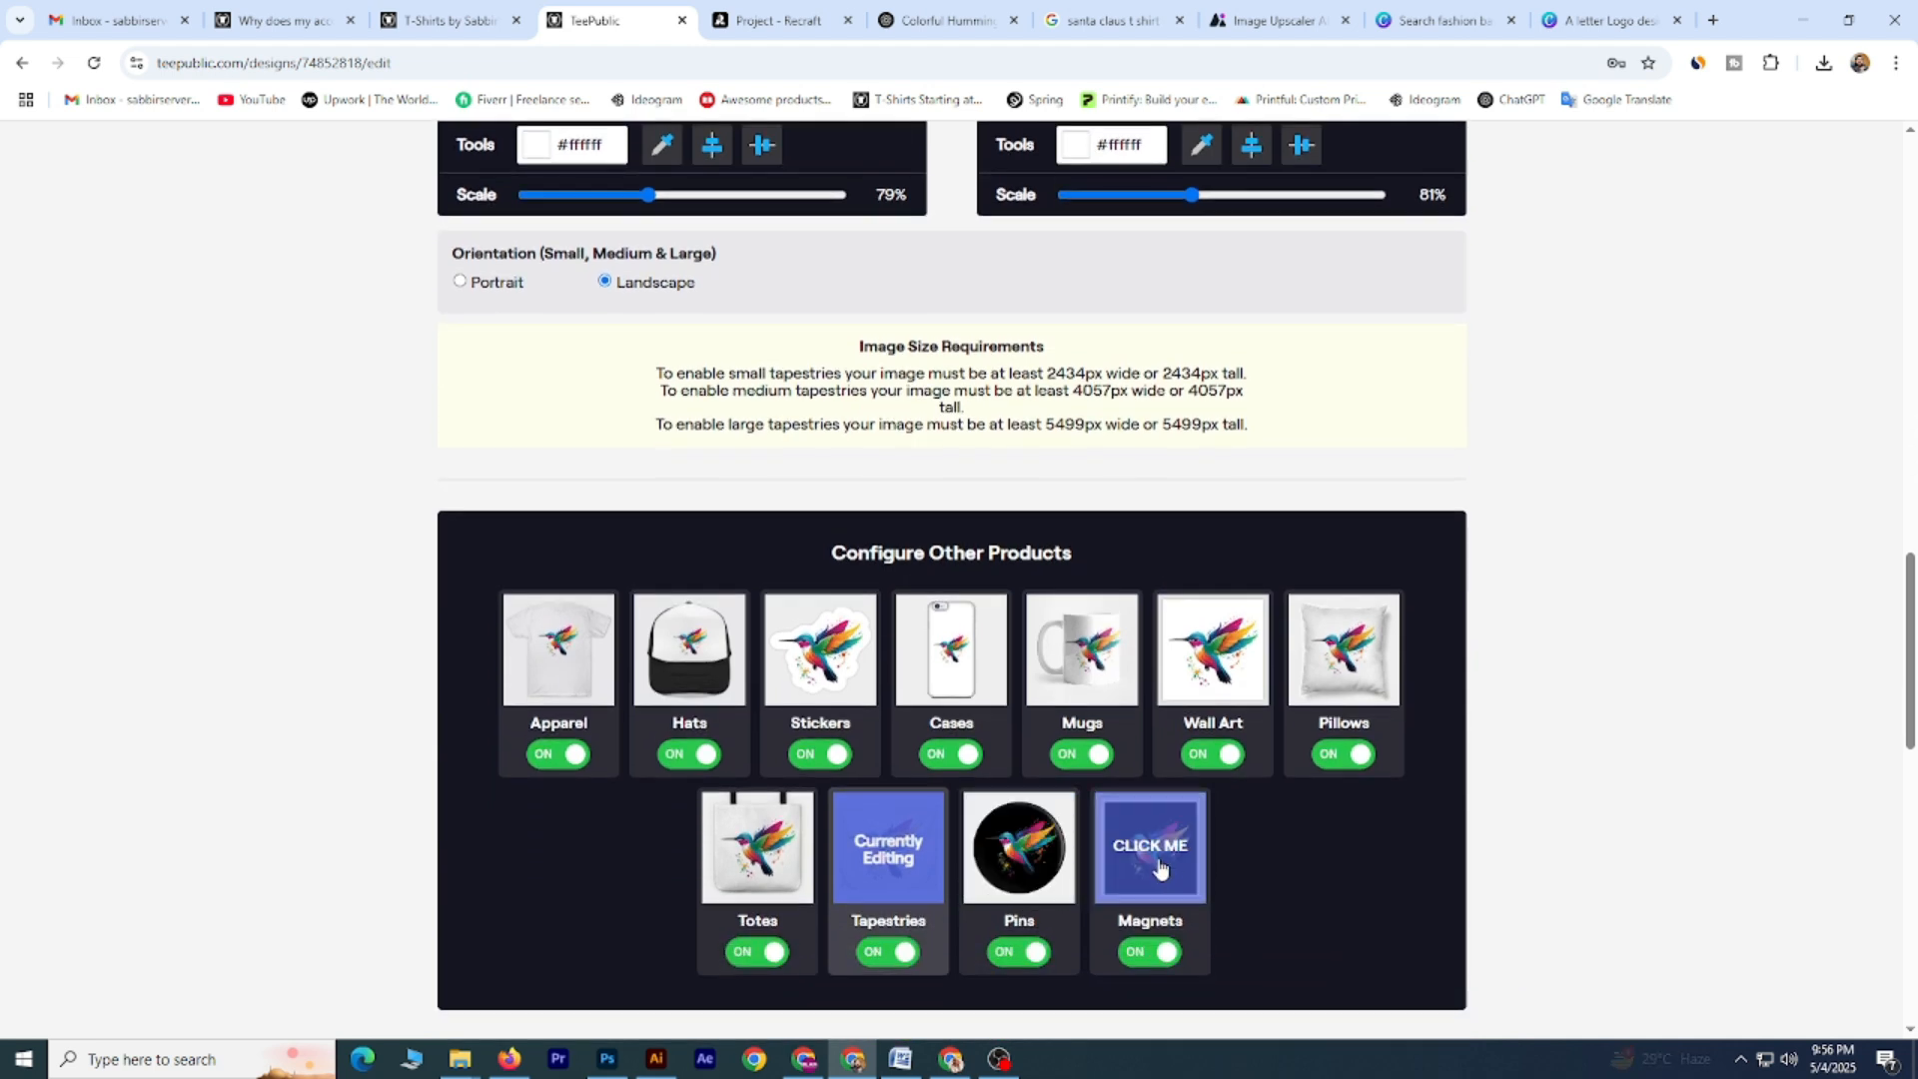
{"action": "left_click", "coordinate": [1160, 867]}
{"action": "left_click", "coordinate": [539, 671]}
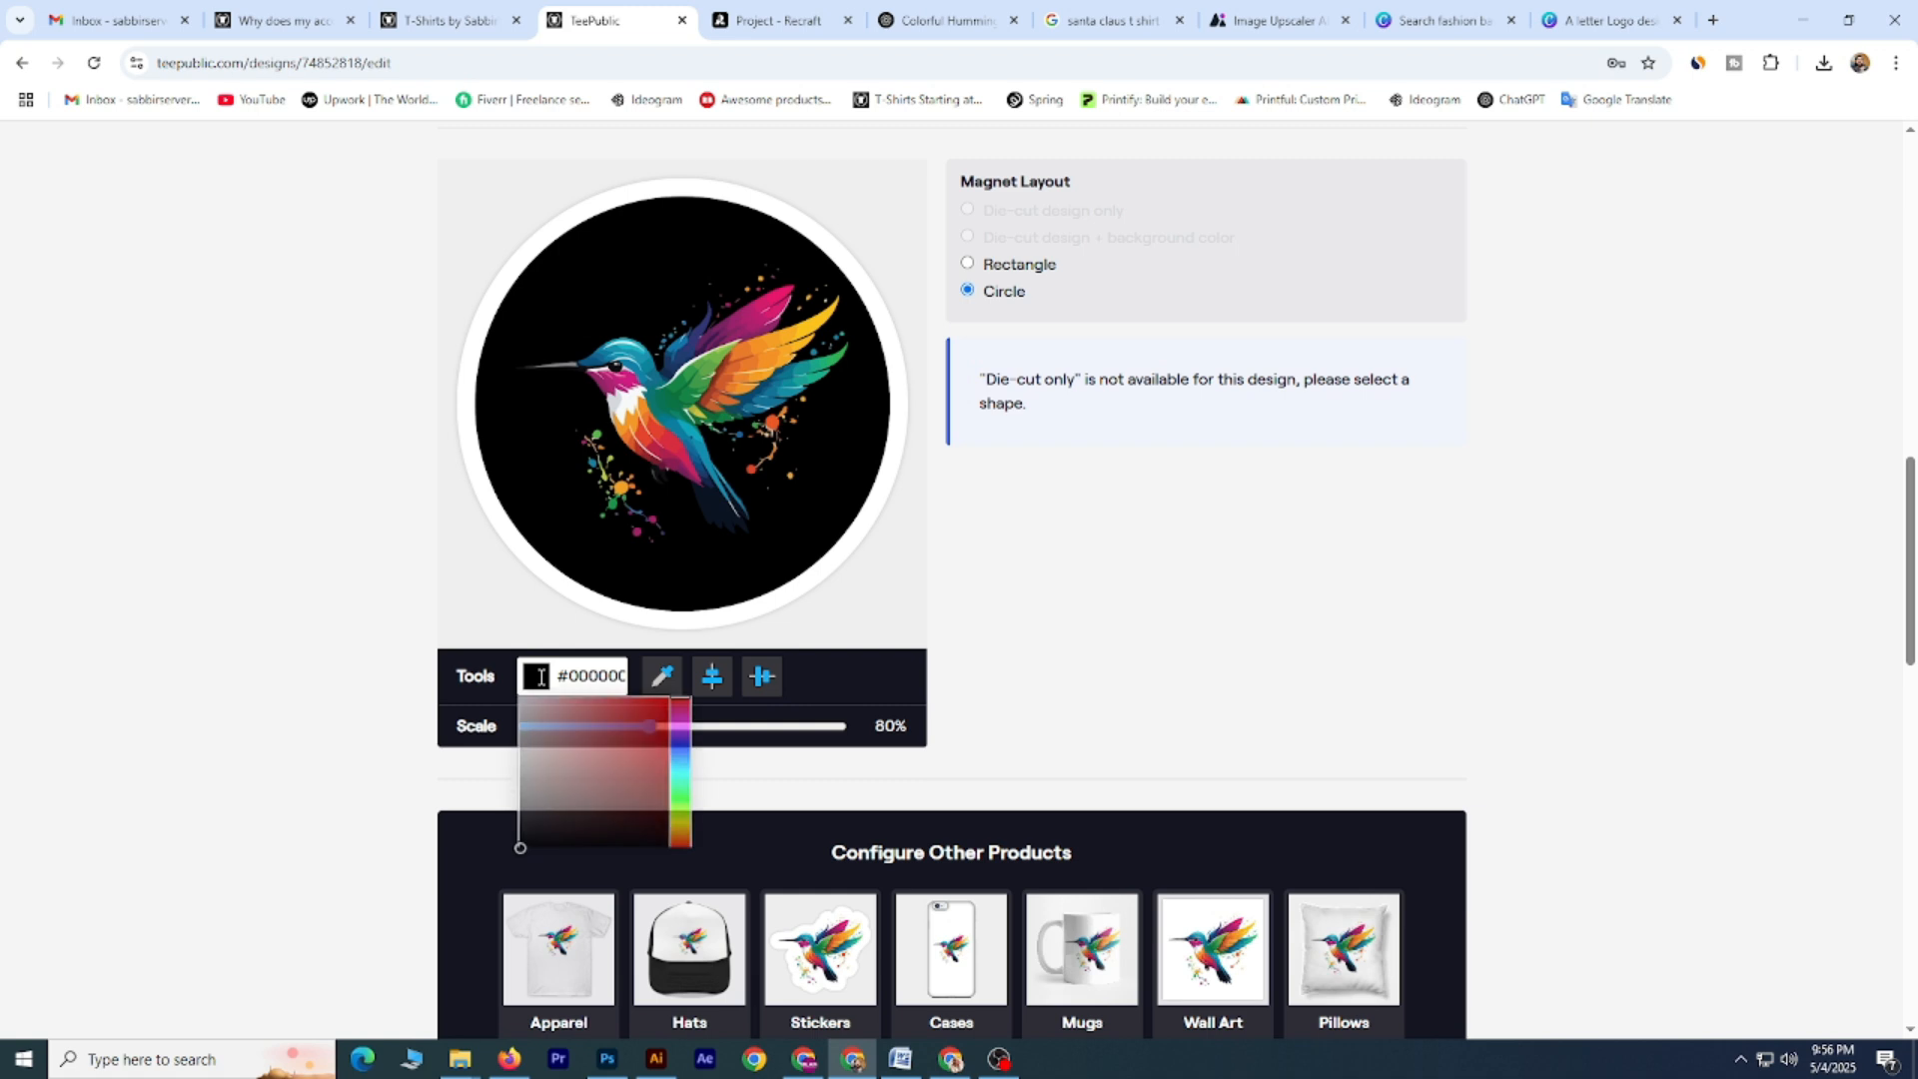
{"action": "left_click_drag", "start_coordinate": [543, 728], "coordinate": [496, 679]}
{"action": "left_click", "coordinate": [1251, 669]}
Open the Pins product and review its preview together with the uploaded artwork, title, description and tags.
{"action": "scroll", "coordinate": [1255, 648], "scroll_direction": "down", "scroll_amount": 3}
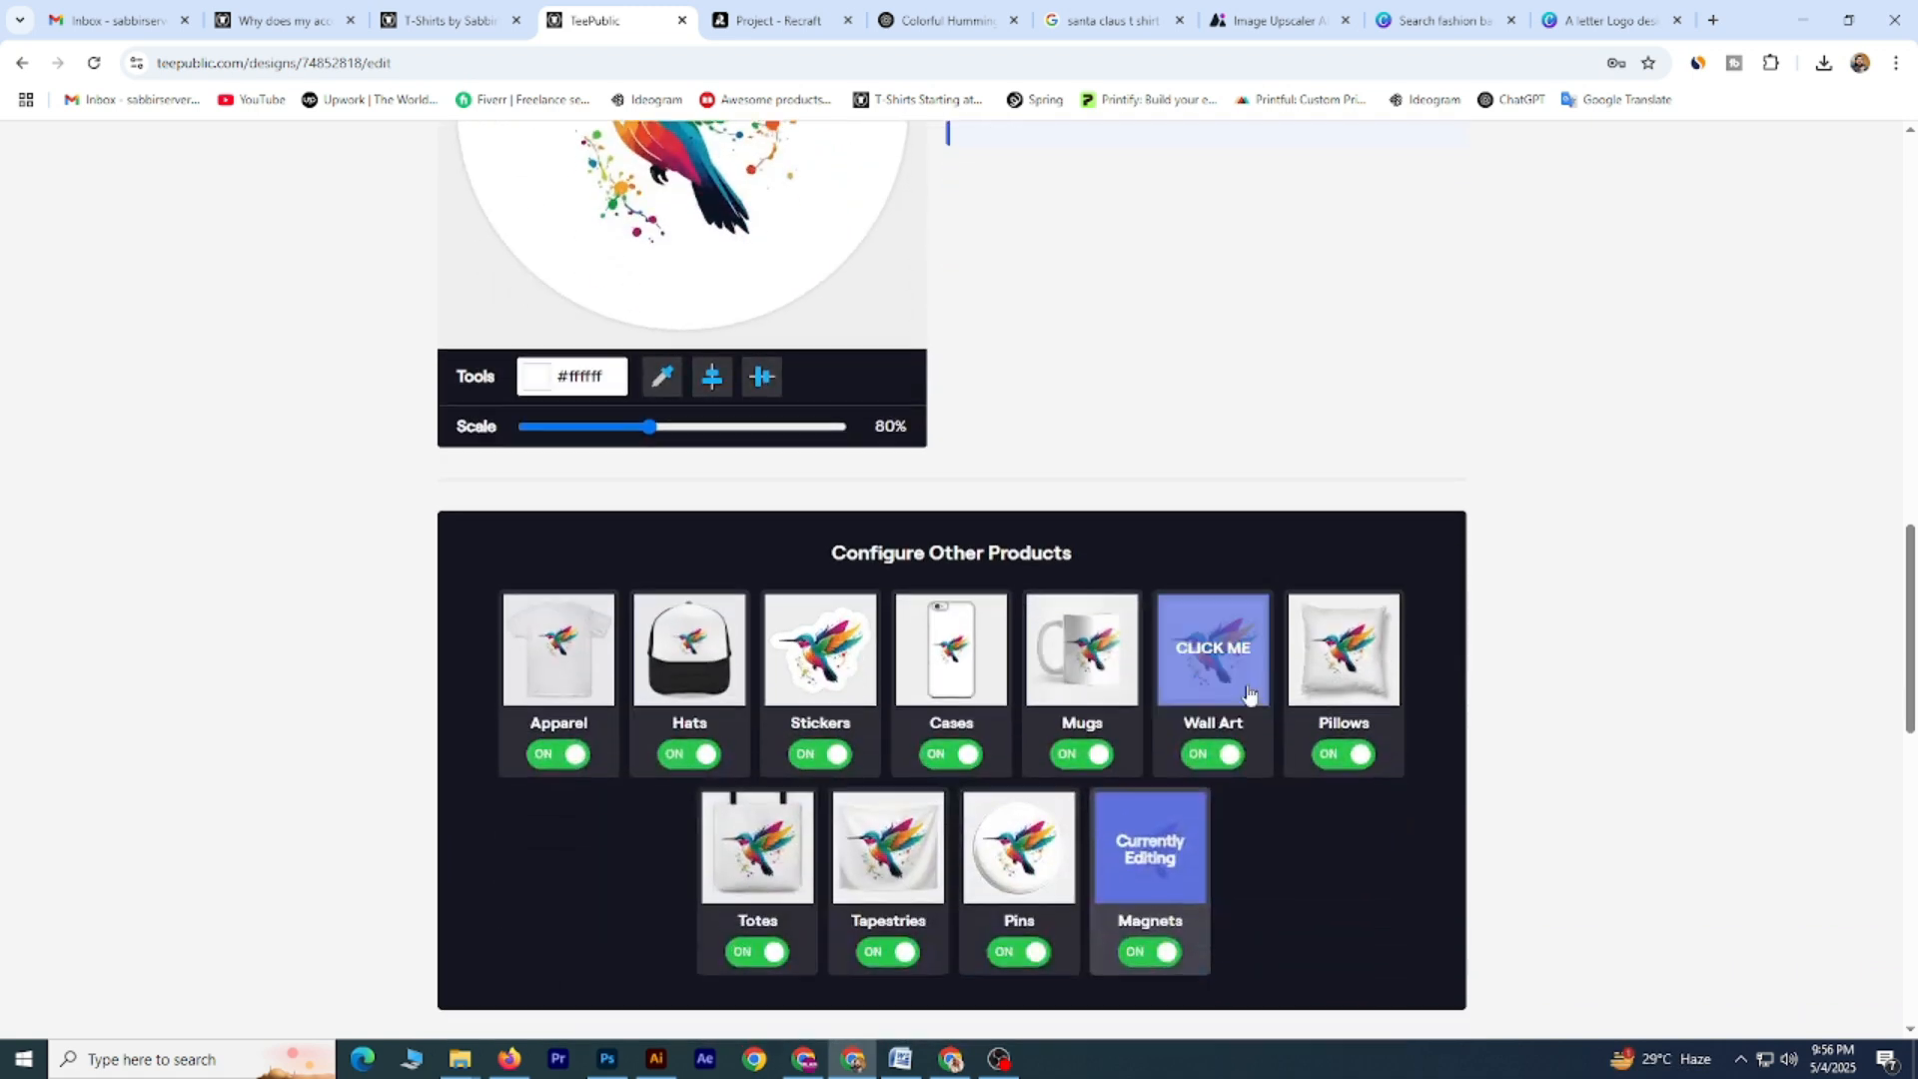
{"action": "left_click", "coordinate": [1036, 866]}
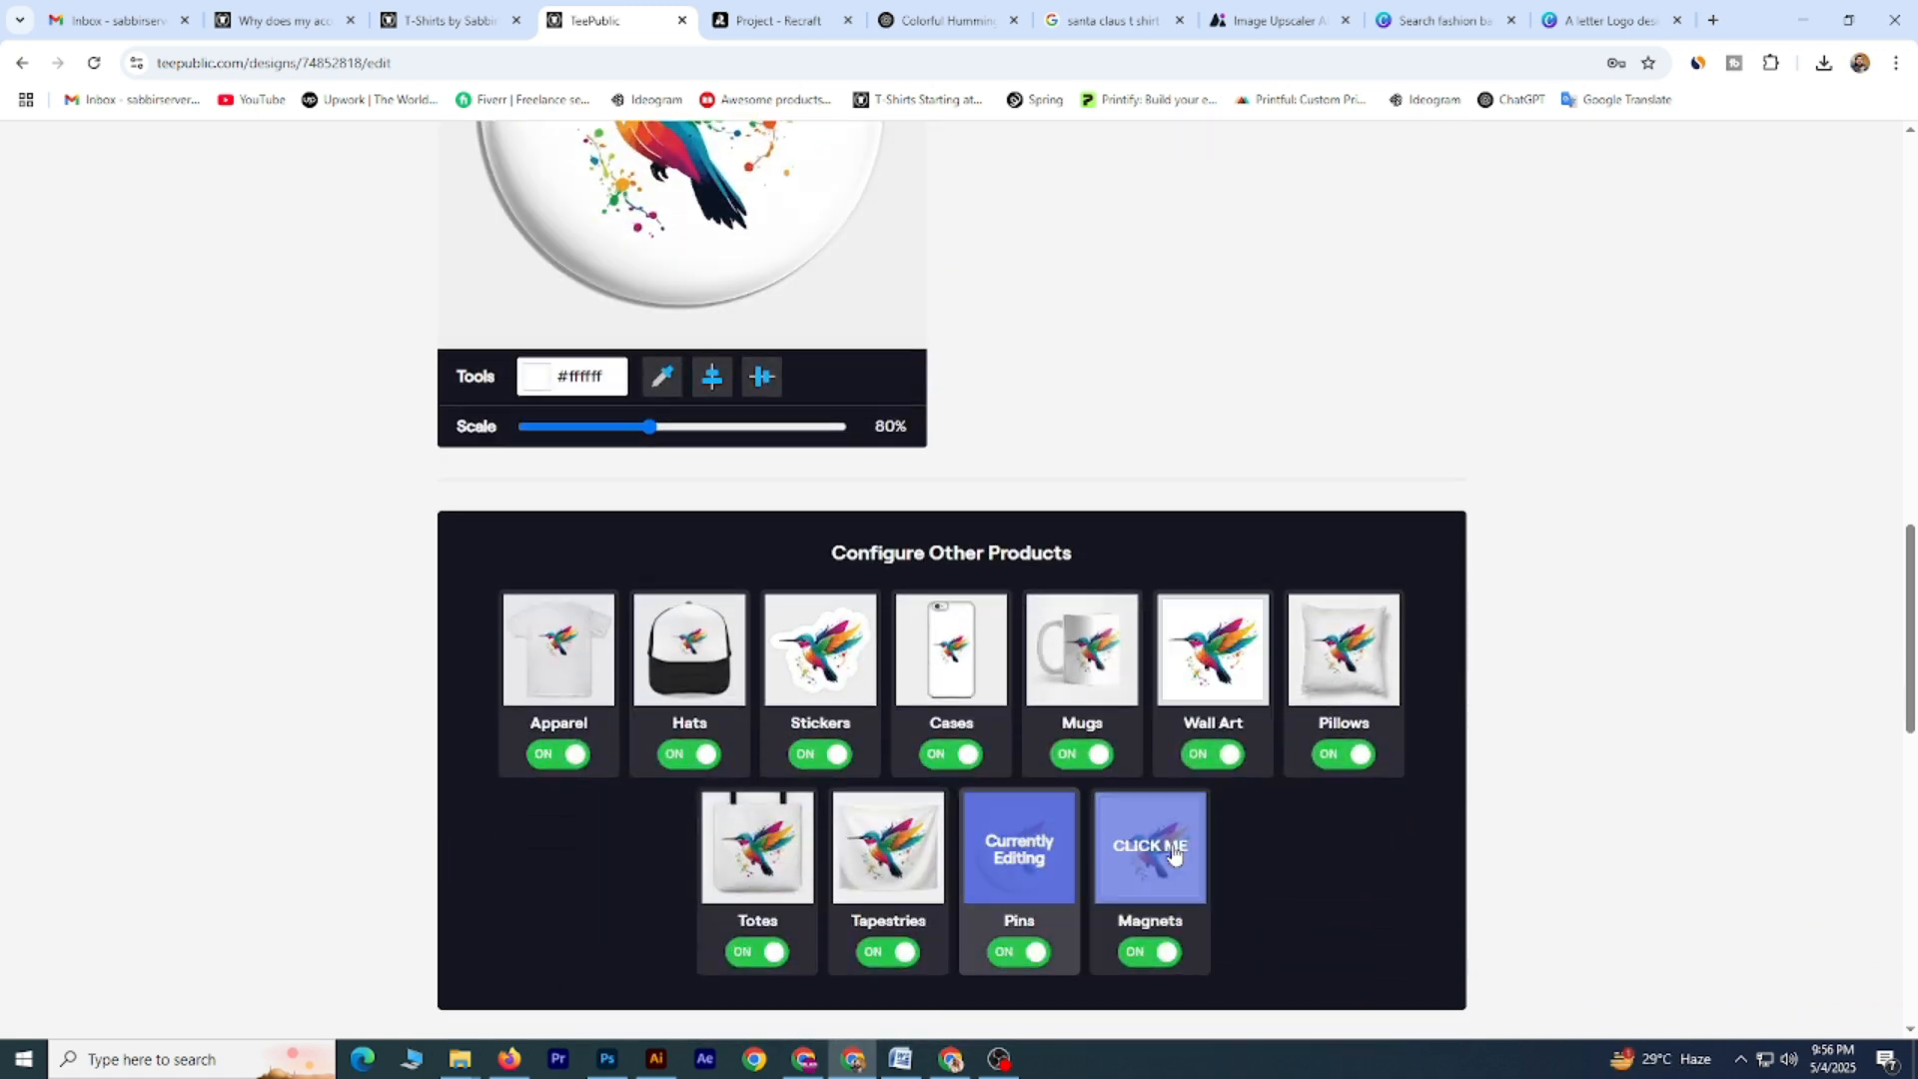
{"action": "scroll", "coordinate": [1032, 847], "scroll_direction": "up", "scroll_amount": 3}
{"action": "scroll", "coordinate": [986, 708], "scroll_direction": "down", "scroll_amount": 1}
{"action": "scroll", "coordinate": [1099, 690], "scroll_direction": "down", "scroll_amount": 1}
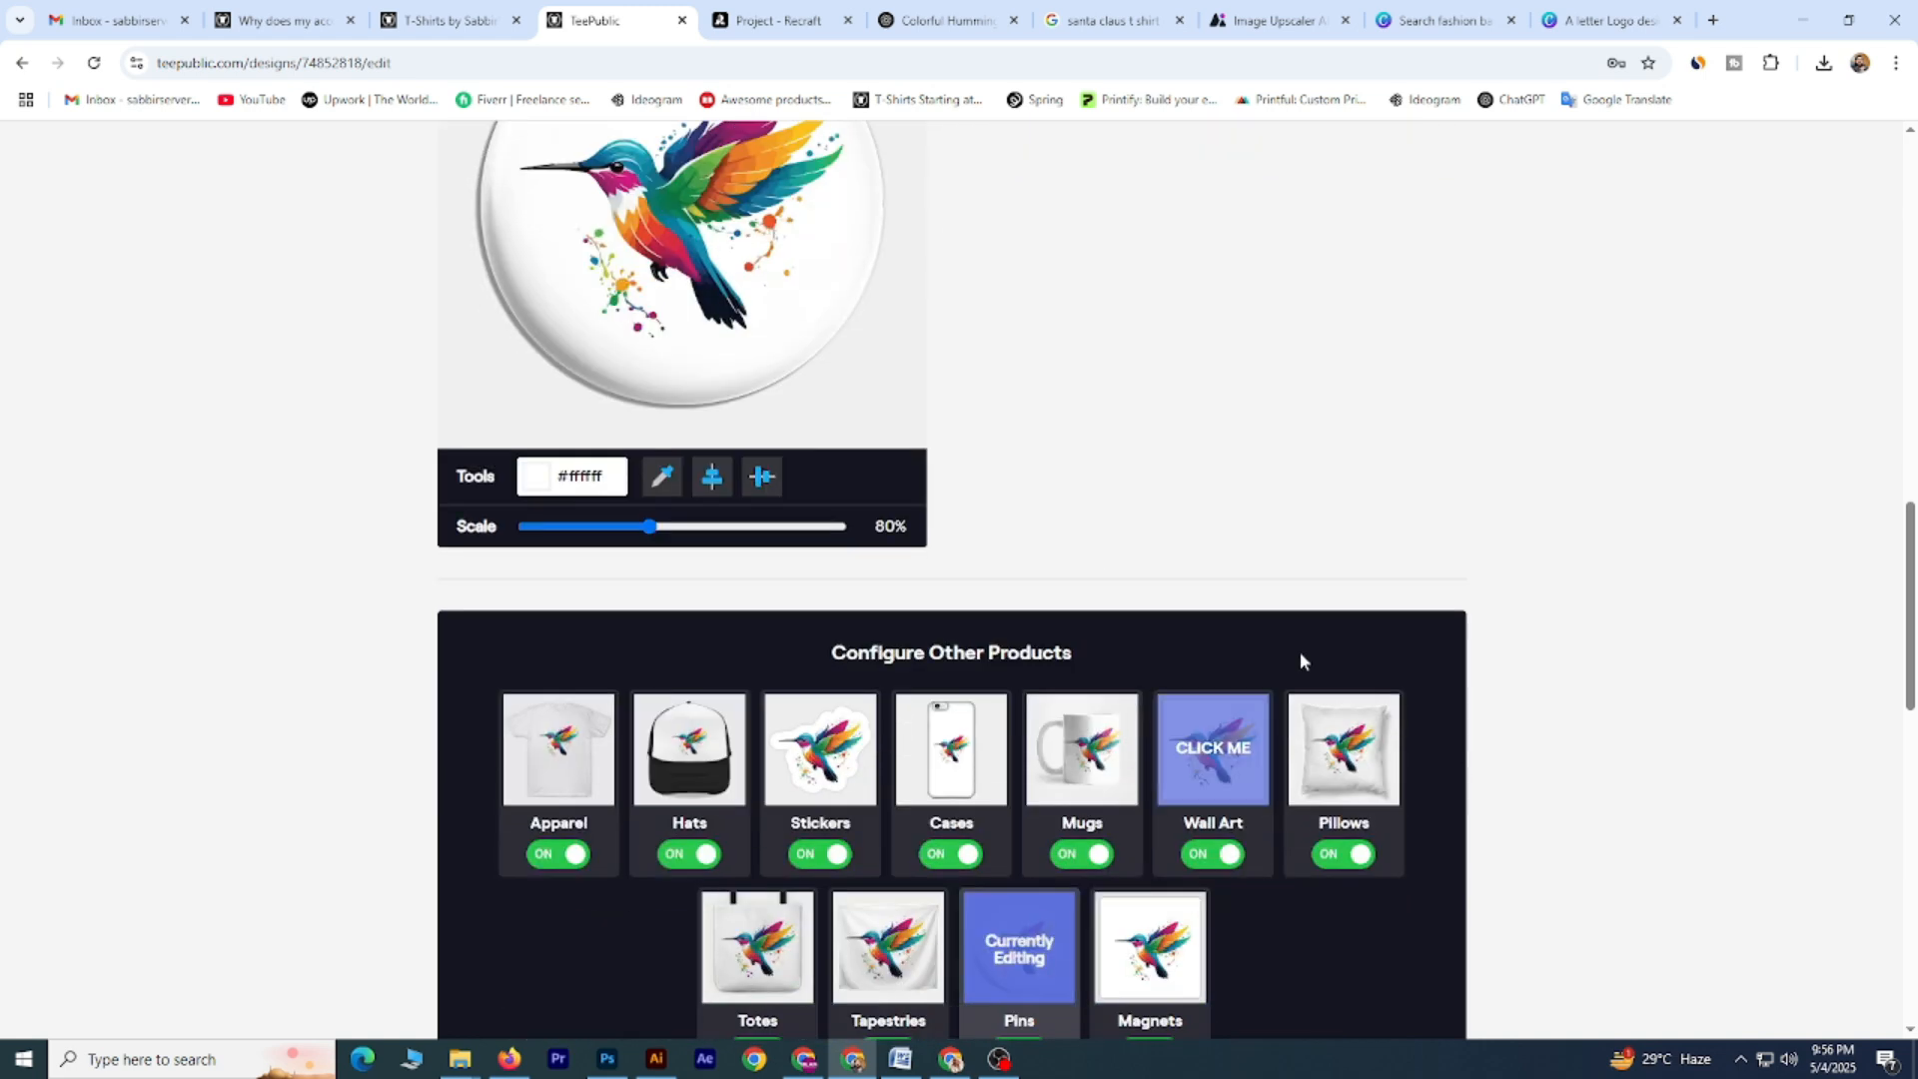
{"action": "scroll", "coordinate": [1087, 590], "scroll_direction": "up", "scroll_amount": 5}
{"action": "scroll", "coordinate": [1087, 590], "scroll_direction": "up", "scroll_amount": 3}
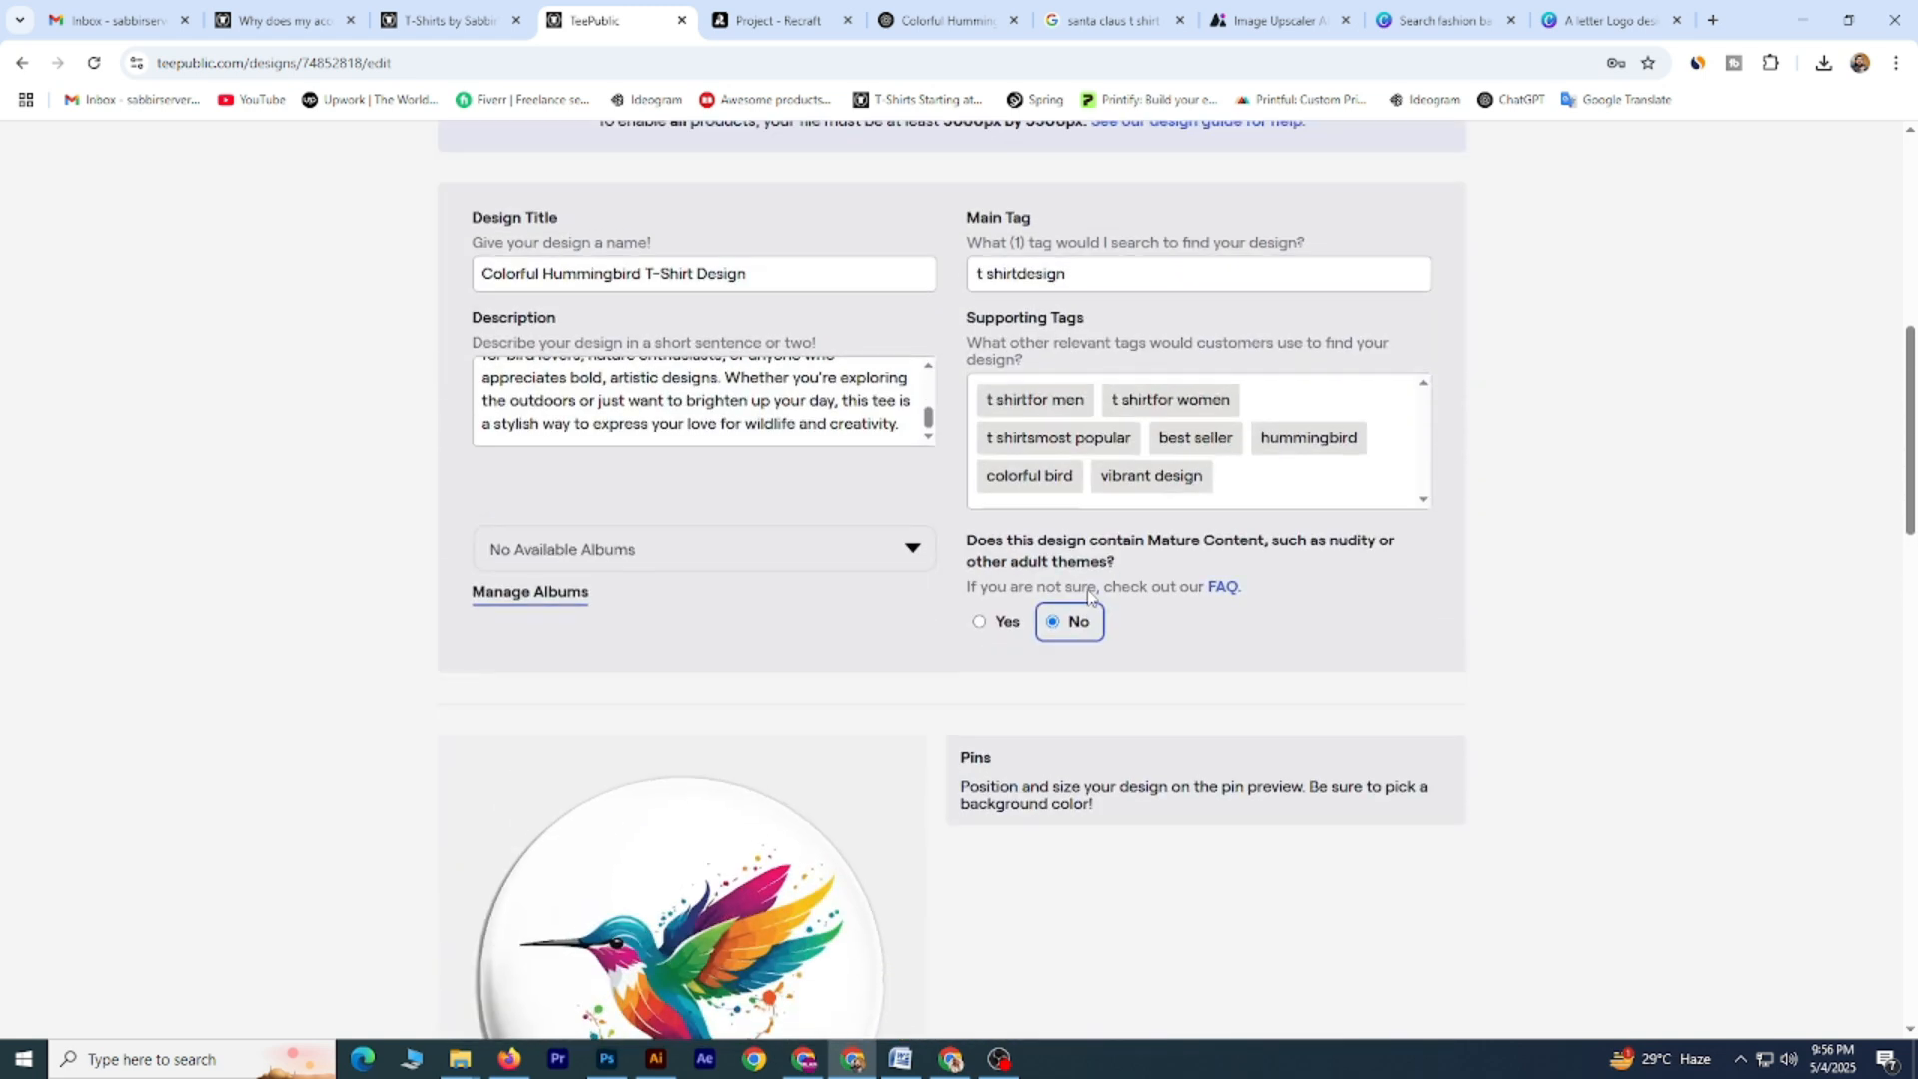
{"action": "scroll", "coordinate": [879, 574], "scroll_direction": "up", "scroll_amount": 6}
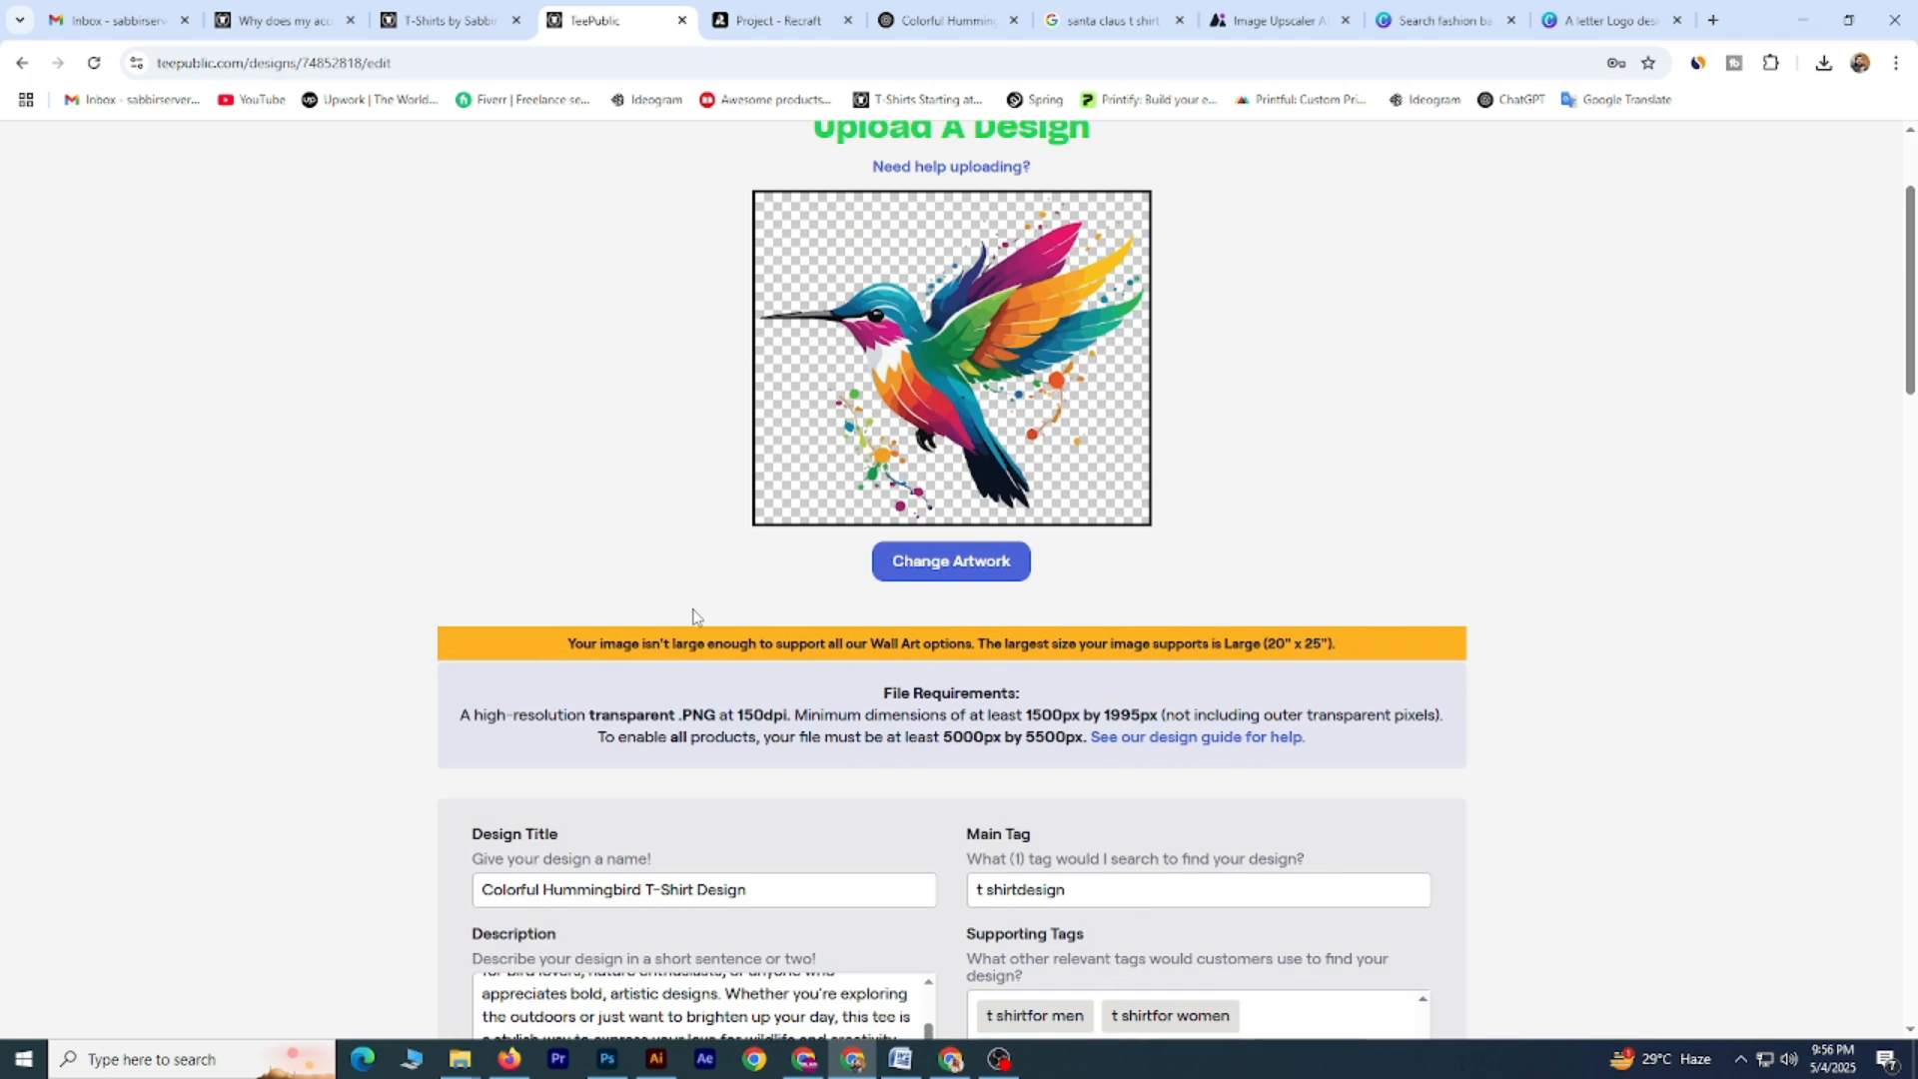
{"action": "scroll", "coordinate": [975, 697], "scroll_direction": "down", "scroll_amount": 4}
{"action": "scroll", "coordinate": [975, 698], "scroll_direction": "down", "scroll_amount": 8}
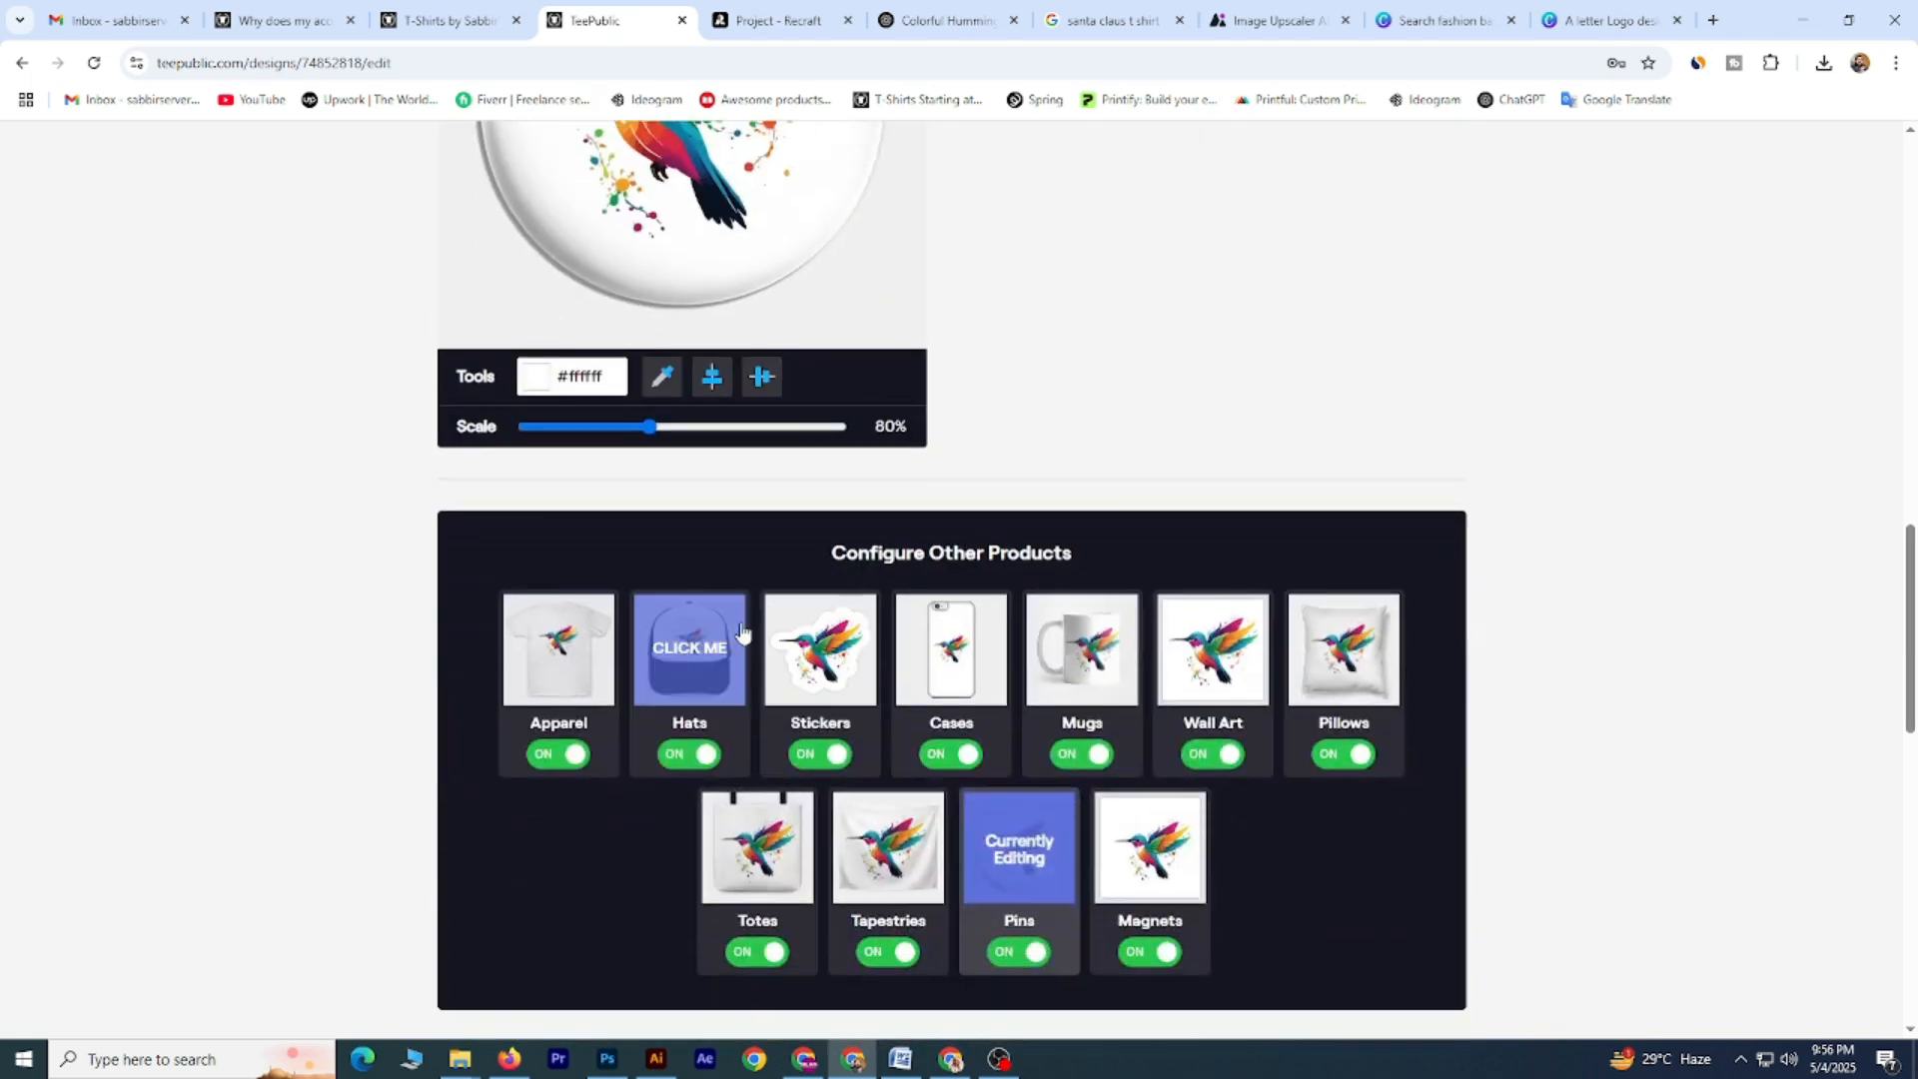
Review the configured Apparel, Hats, Stickers, Cases and Mugs products, checking their previews, colors and artwork placement.
{"action": "left_click", "coordinate": [609, 662]}
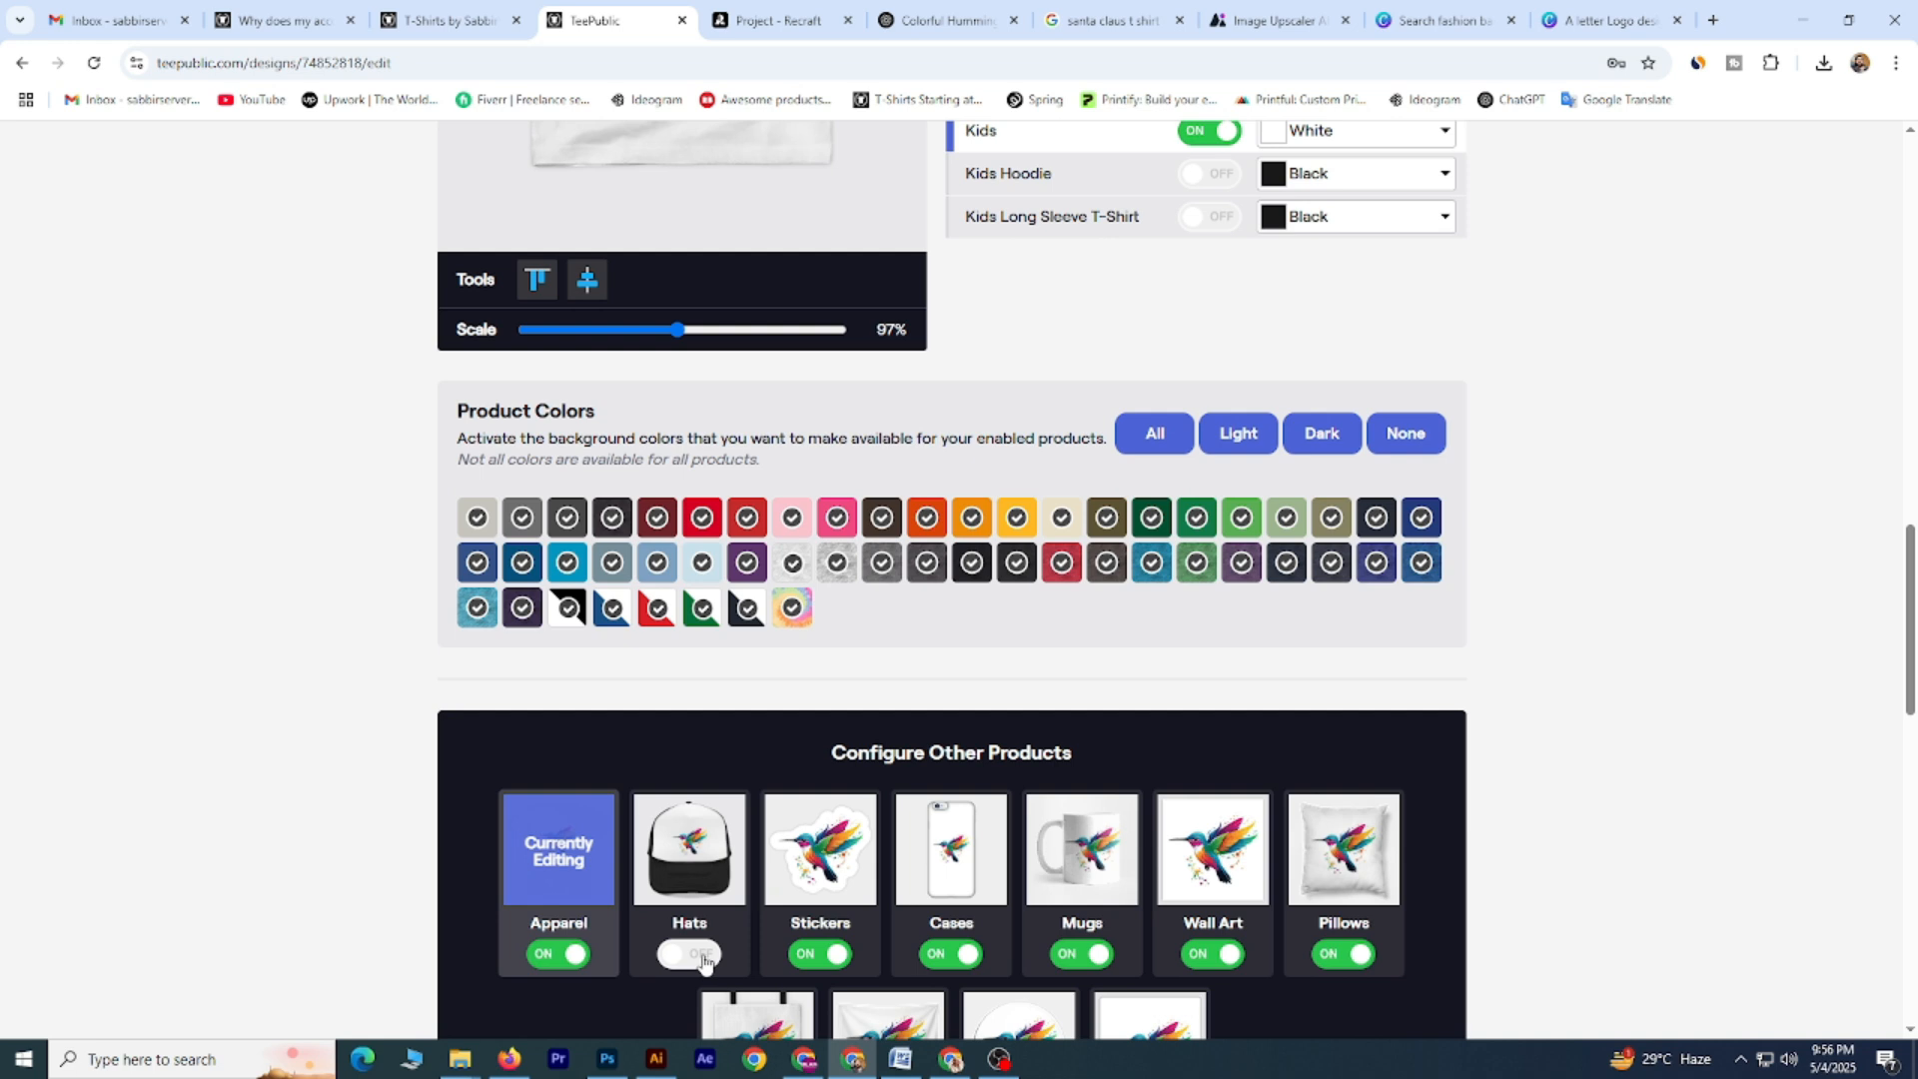
{"action": "scroll", "coordinate": [734, 958], "scroll_direction": "down", "scroll_amount": 2}
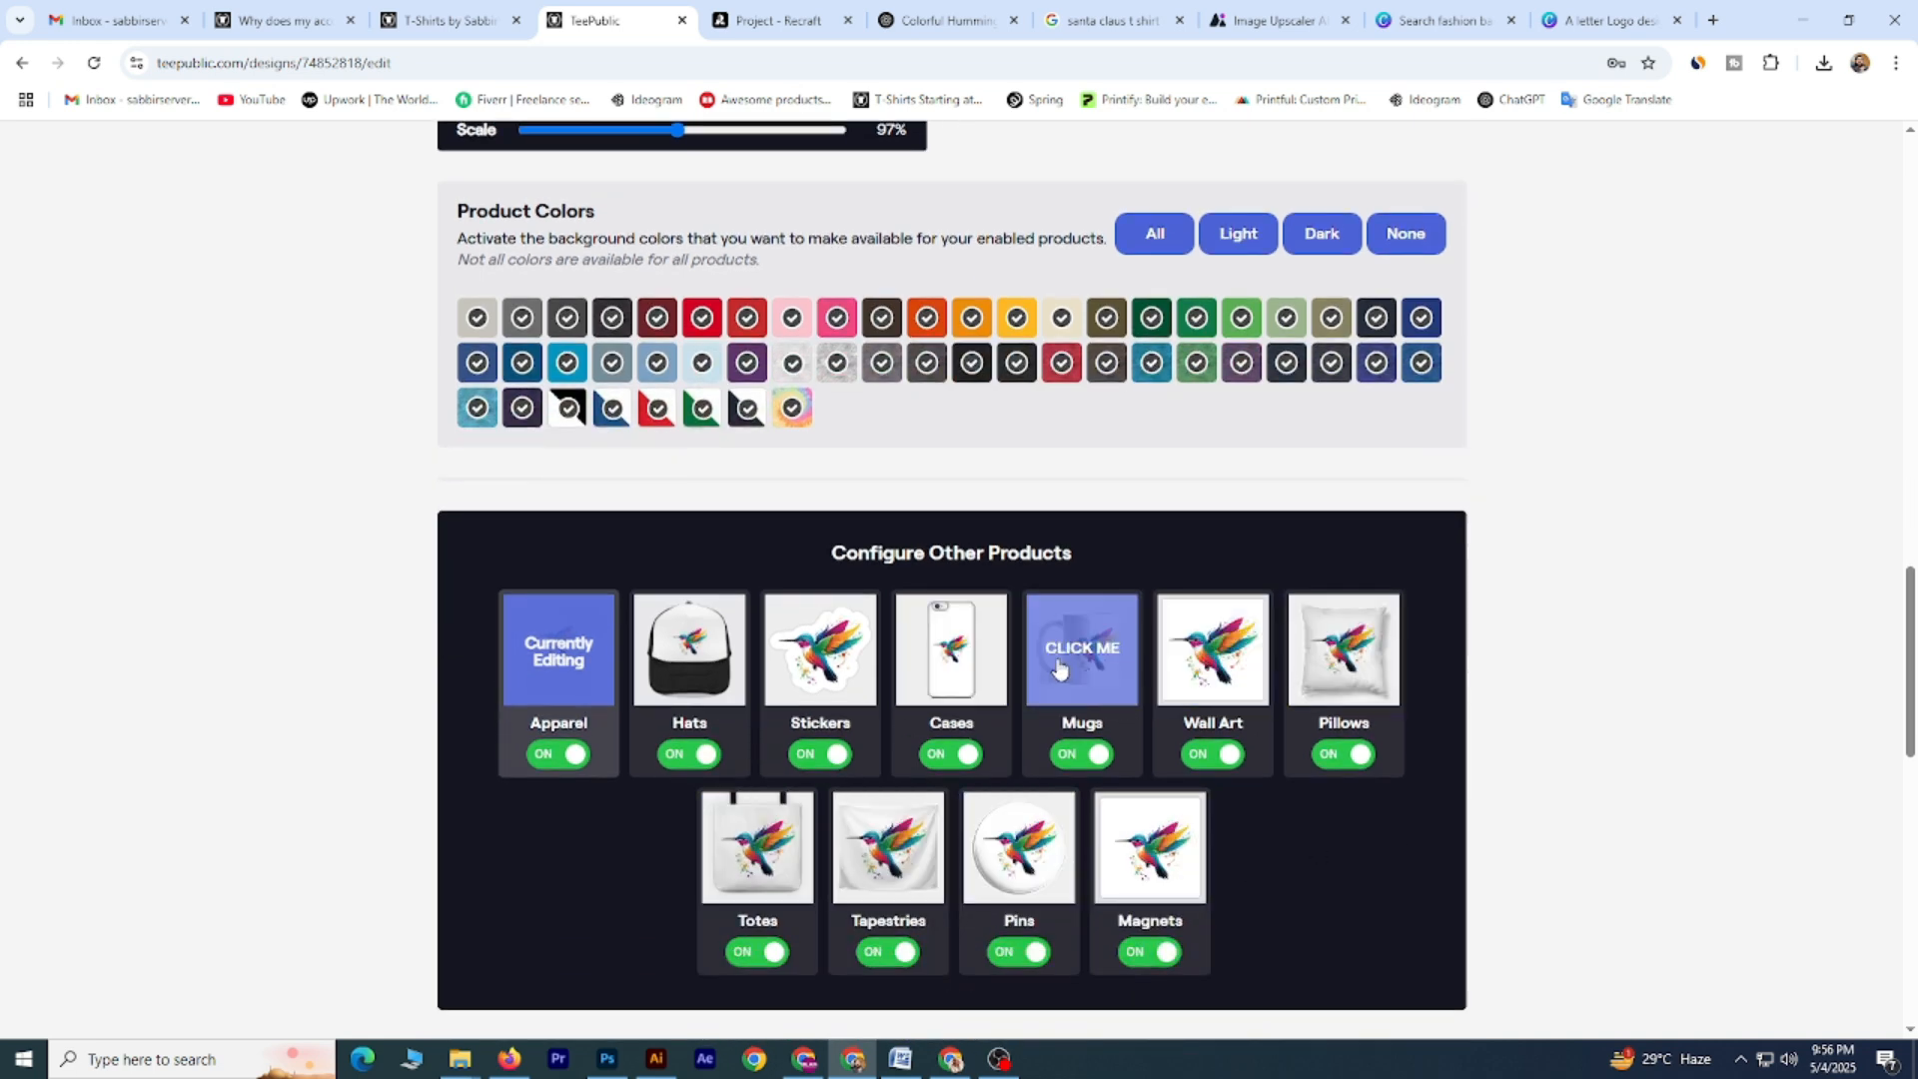
{"action": "left_click", "coordinate": [714, 660]}
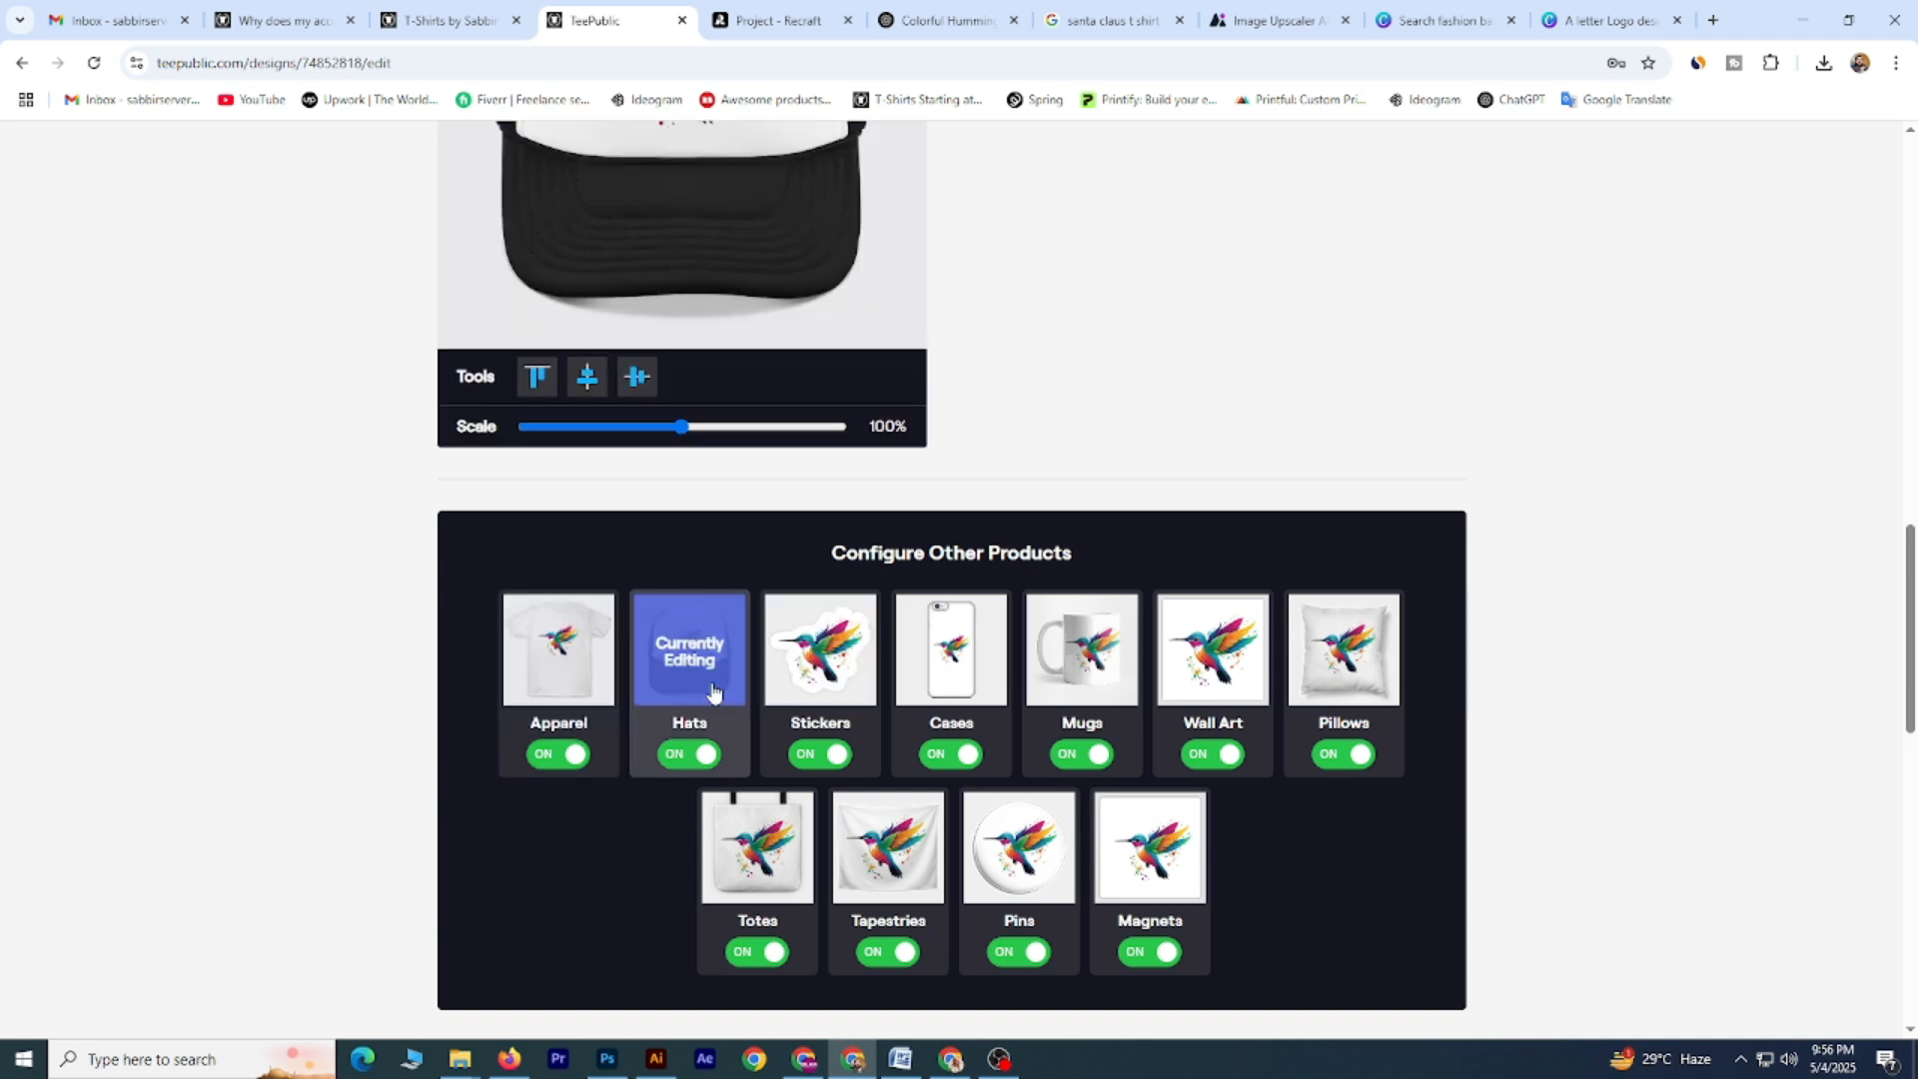
{"action": "left_click", "coordinate": [817, 689]}
{"action": "left_click", "coordinate": [702, 693]}
{"action": "left_click", "coordinate": [850, 677]}
{"action": "left_click", "coordinate": [902, 673]}
{"action": "left_click", "coordinate": [1087, 670]}
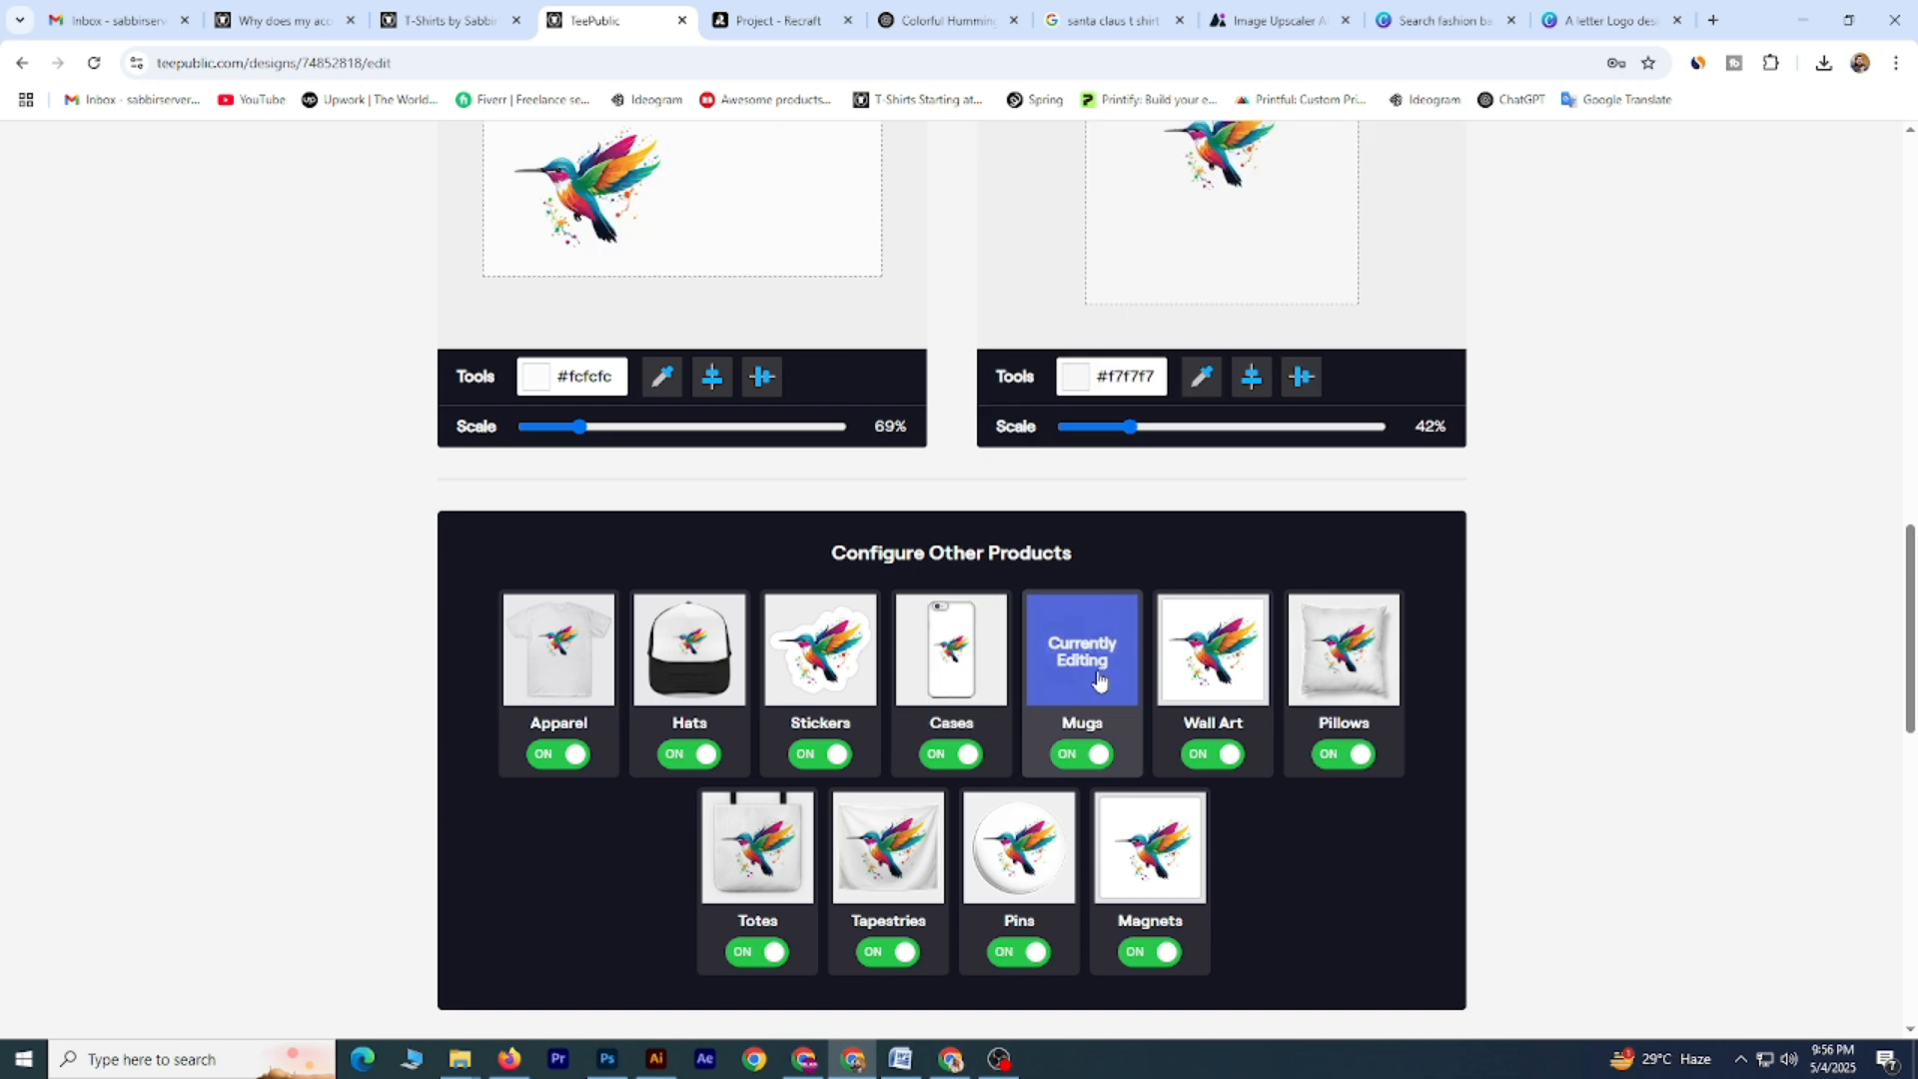
{"action": "scroll", "coordinate": [1087, 676], "scroll_direction": "up", "scroll_amount": 3}
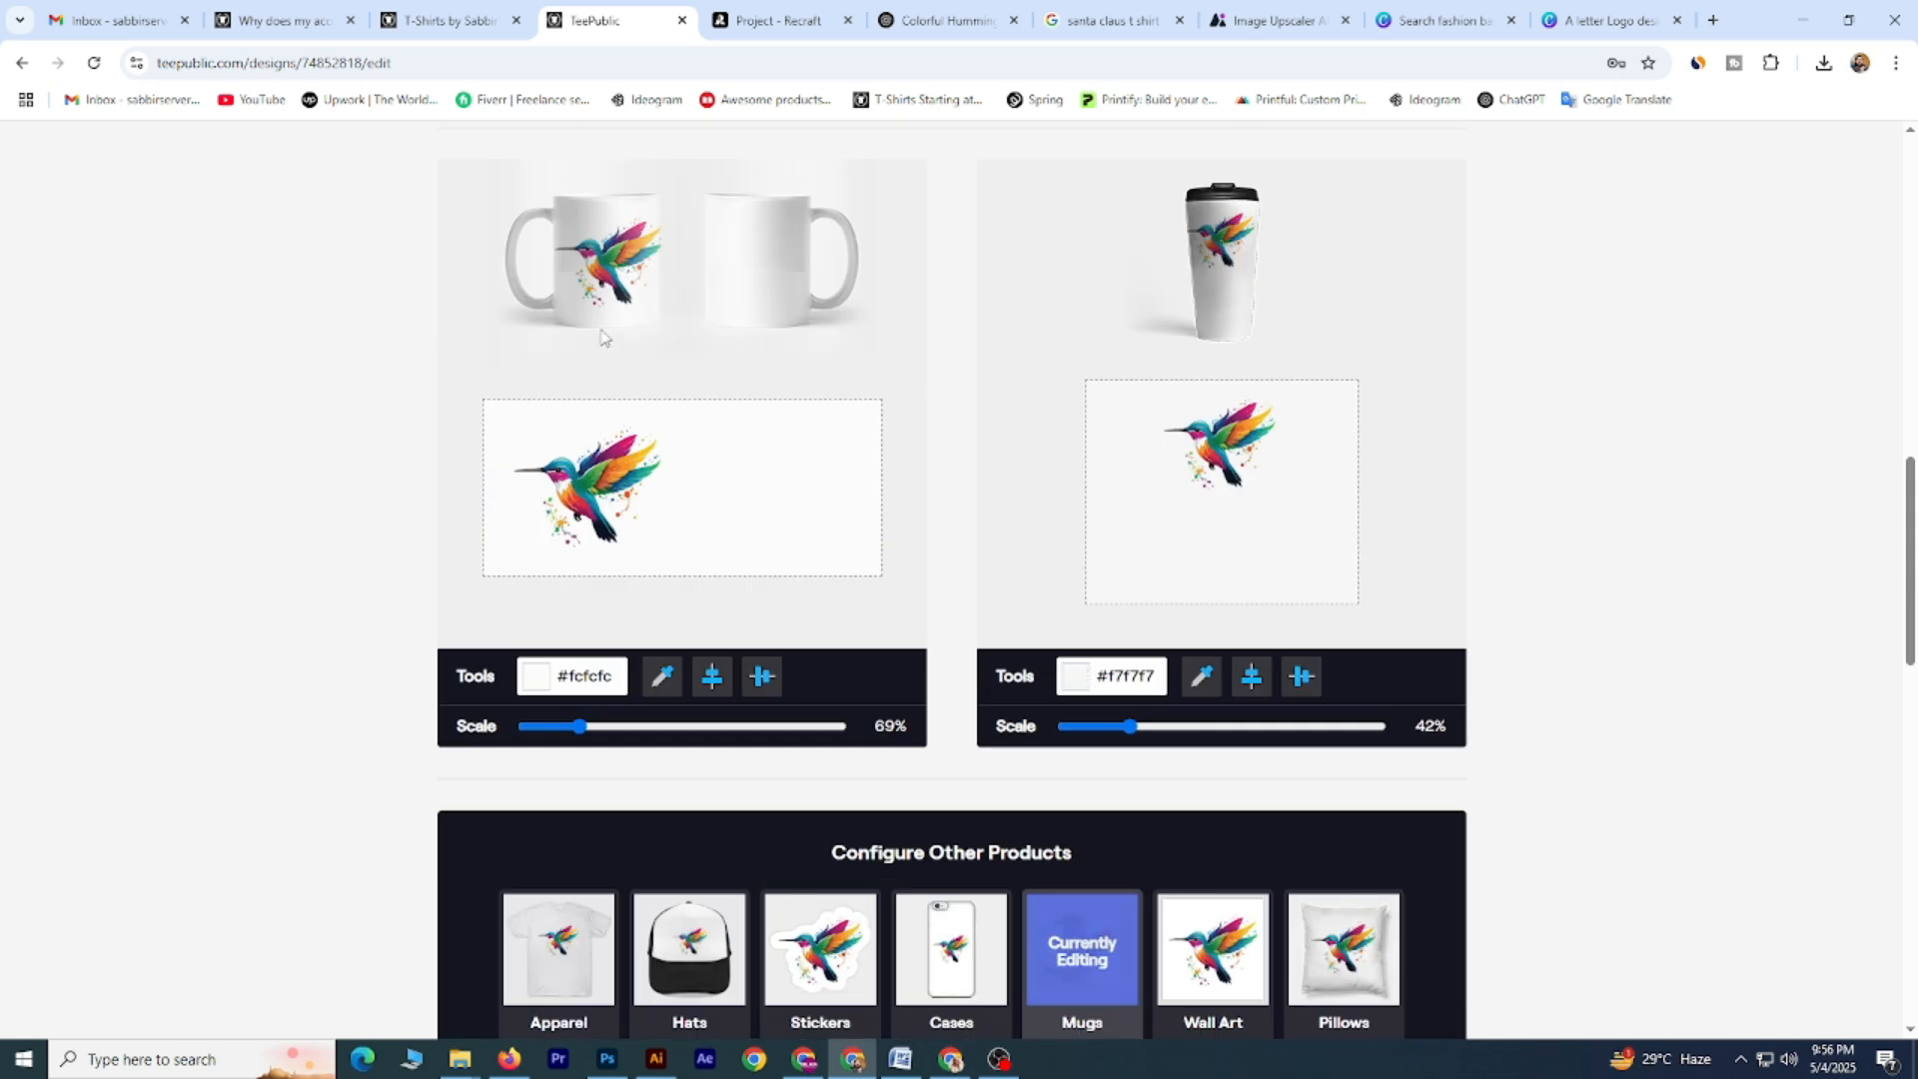
{"action": "scroll", "coordinate": [947, 598], "scroll_direction": "down", "scroll_amount": 2}
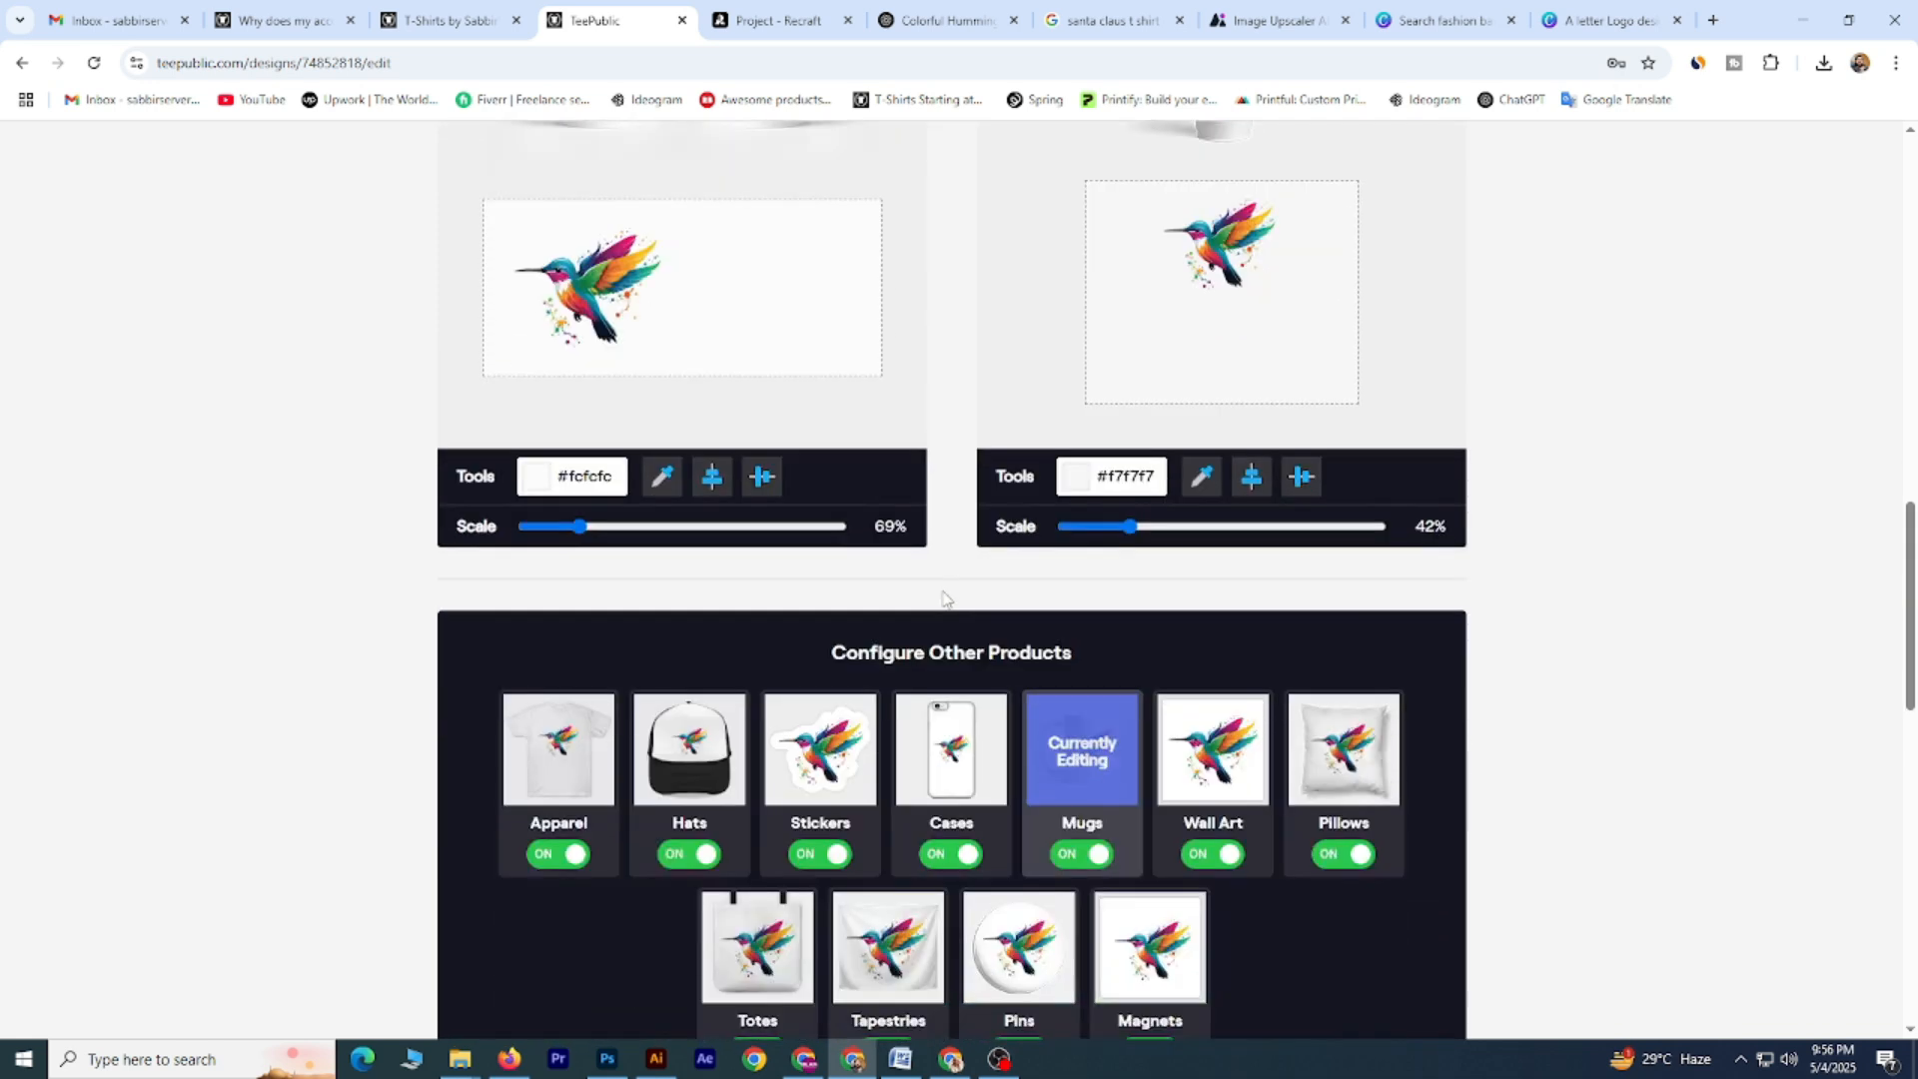
Check the Apparel and Hats products once more and publish the design.
{"action": "left_click", "coordinate": [609, 764]}
{"action": "left_click", "coordinate": [741, 781]}
{"action": "scroll", "coordinate": [1021, 400], "scroll_direction": "down", "scroll_amount": 7}
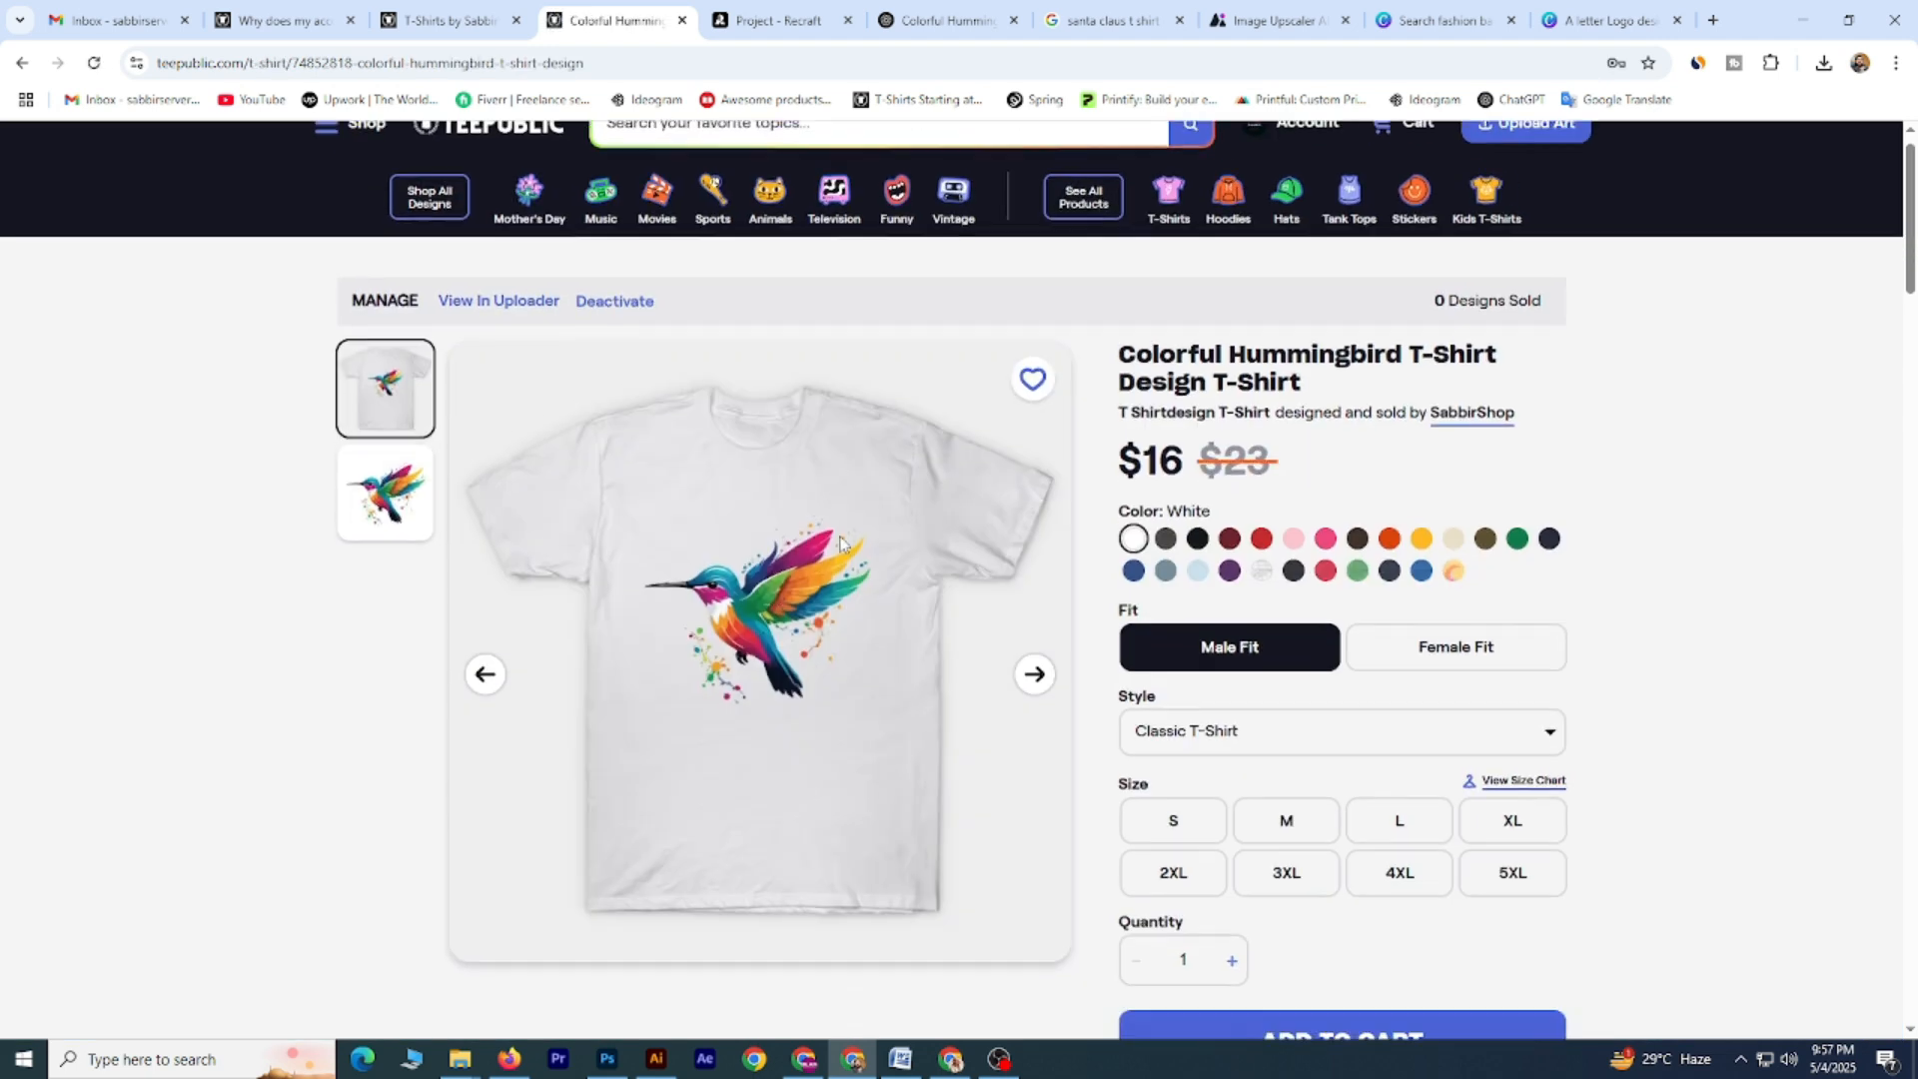
Look over the published hummingbird T-shirt listing, including its preview, price, colors and size options.
{"action": "scroll", "coordinate": [789, 600], "scroll_direction": "down", "scroll_amount": 2}
{"action": "scroll", "coordinate": [802, 513], "scroll_direction": "down", "scroll_amount": 3}
{"action": "scroll", "coordinate": [801, 514], "scroll_direction": "up", "scroll_amount": 4}
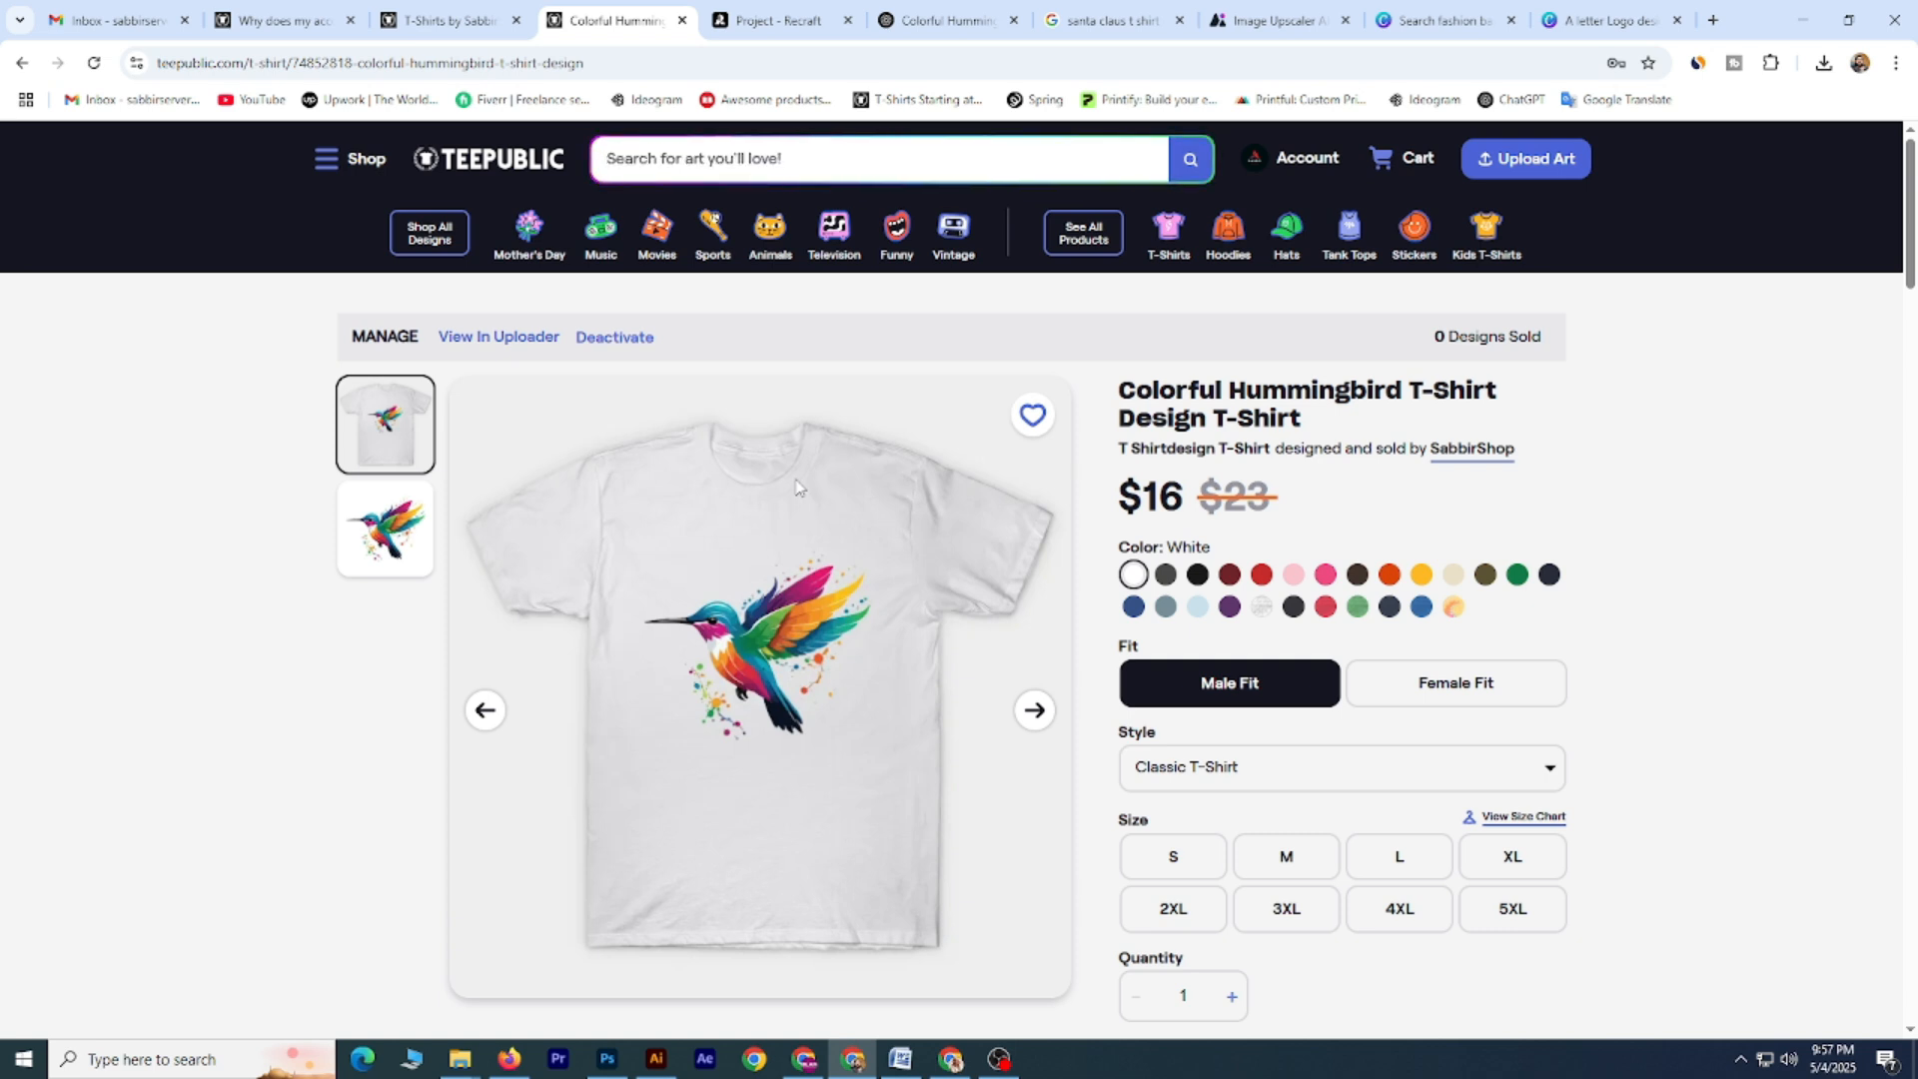
{"action": "scroll", "coordinate": [868, 424], "scroll_direction": "down", "scroll_amount": 4}
Read the help article on the "Pending" account category, focusing on the recommended profile items and design uploads for initiating account review.
{"action": "left_click", "coordinate": [483, 5]}
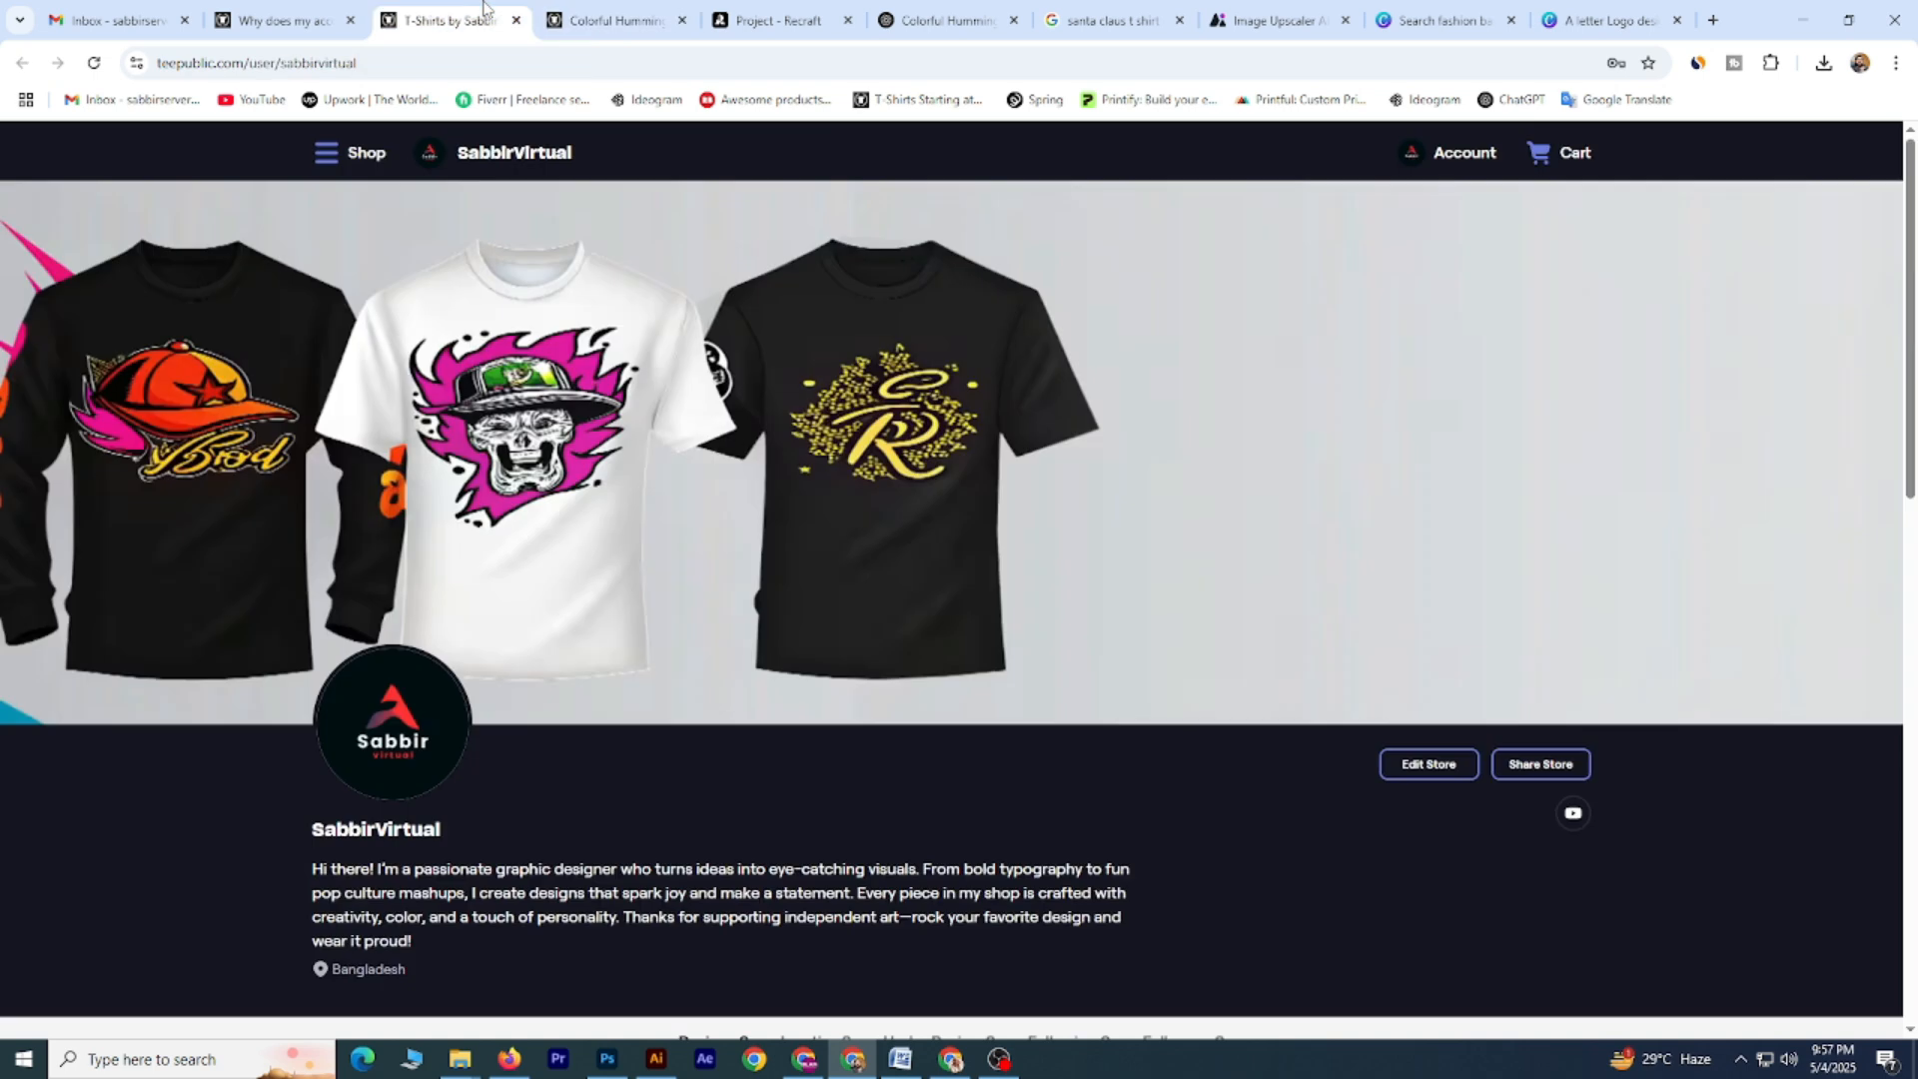
{"action": "left_click", "coordinate": [301, 14]}
{"action": "scroll", "coordinate": [756, 568], "scroll_direction": "down", "scroll_amount": 2}
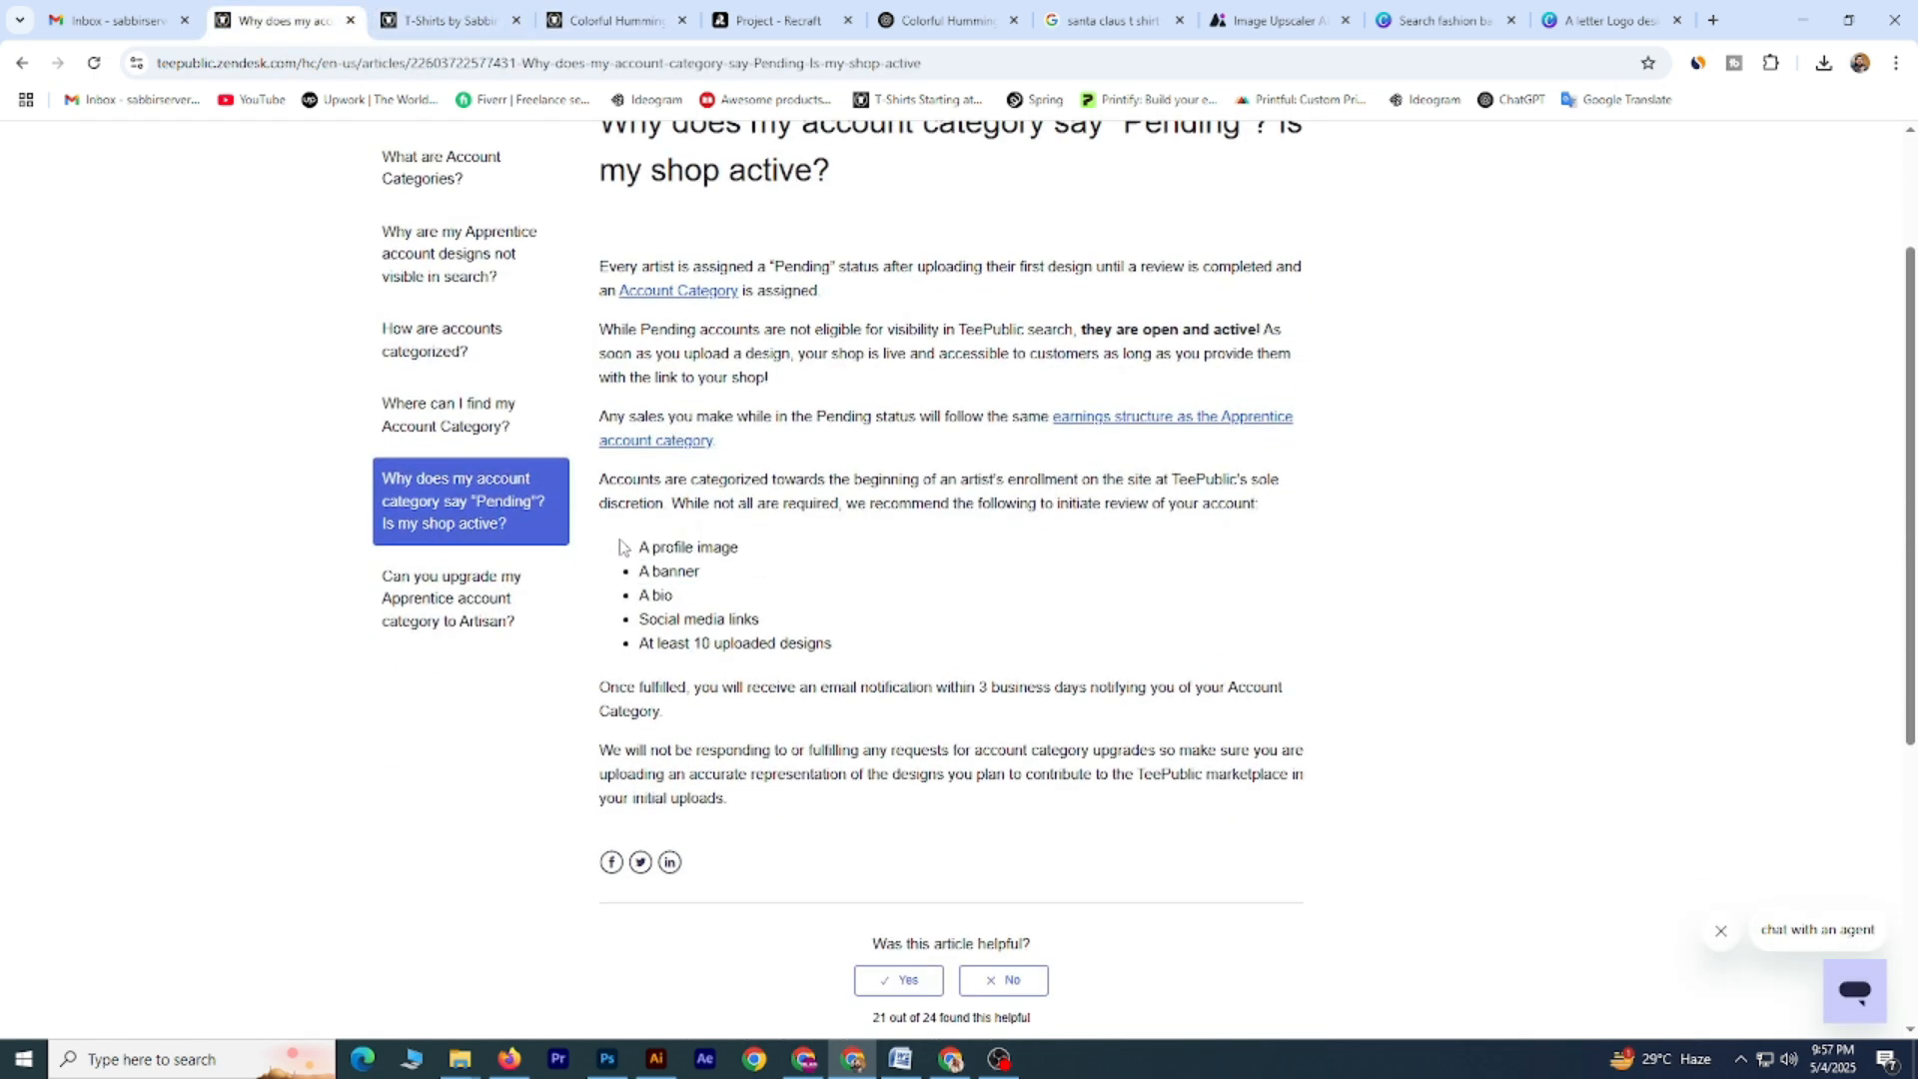
{"action": "left_click_drag", "start_coordinate": [627, 546], "coordinate": [800, 636]}
{"action": "left_click", "coordinate": [650, 553]}
{"action": "left_click_drag", "start_coordinate": [716, 569], "coordinate": [859, 660]}
{"action": "left_click_drag", "start_coordinate": [633, 650], "coordinate": [846, 648]}
{"action": "left_click", "coordinate": [845, 648]}
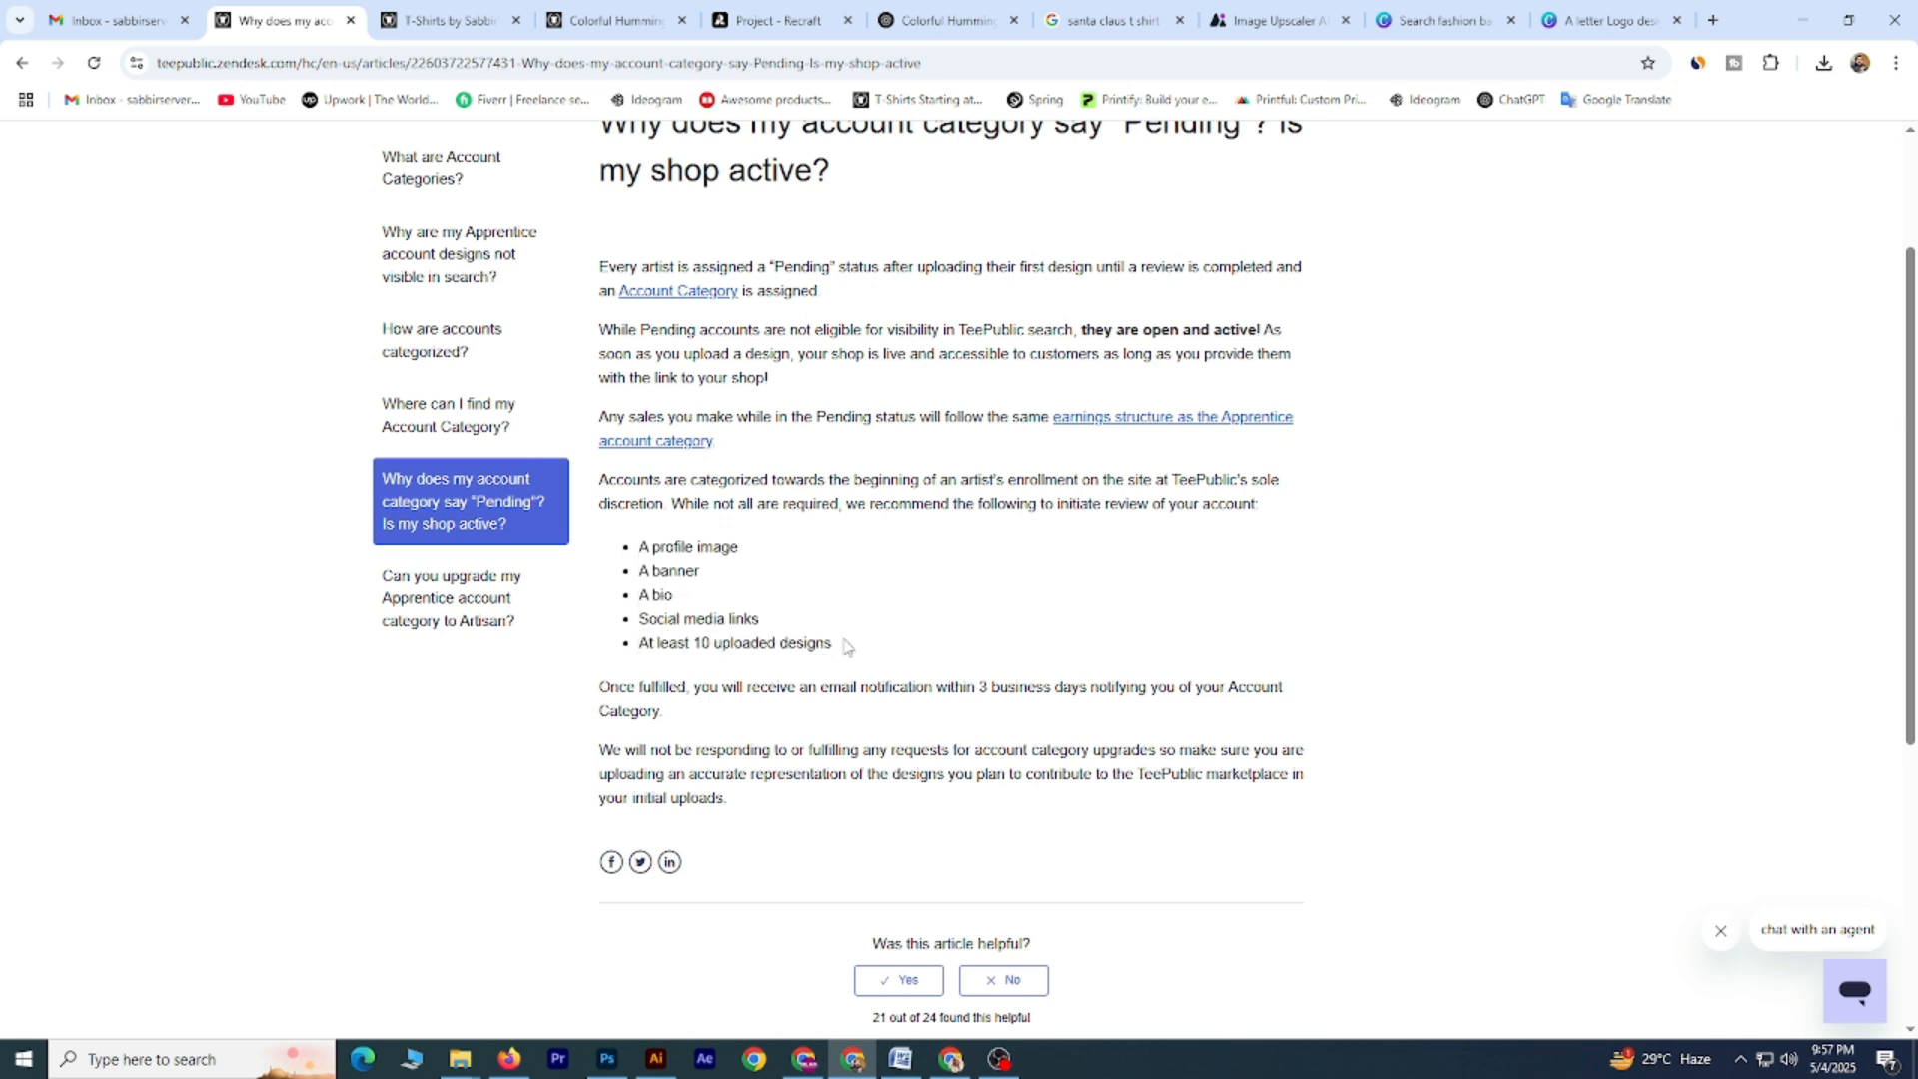
Return to the store page and look through the designs uploaded so far.
{"action": "left_click", "coordinate": [619, 14]}
{"action": "left_click", "coordinate": [448, 20]}
{"action": "scroll", "coordinate": [1269, 699], "scroll_direction": "down", "scroll_amount": 1}
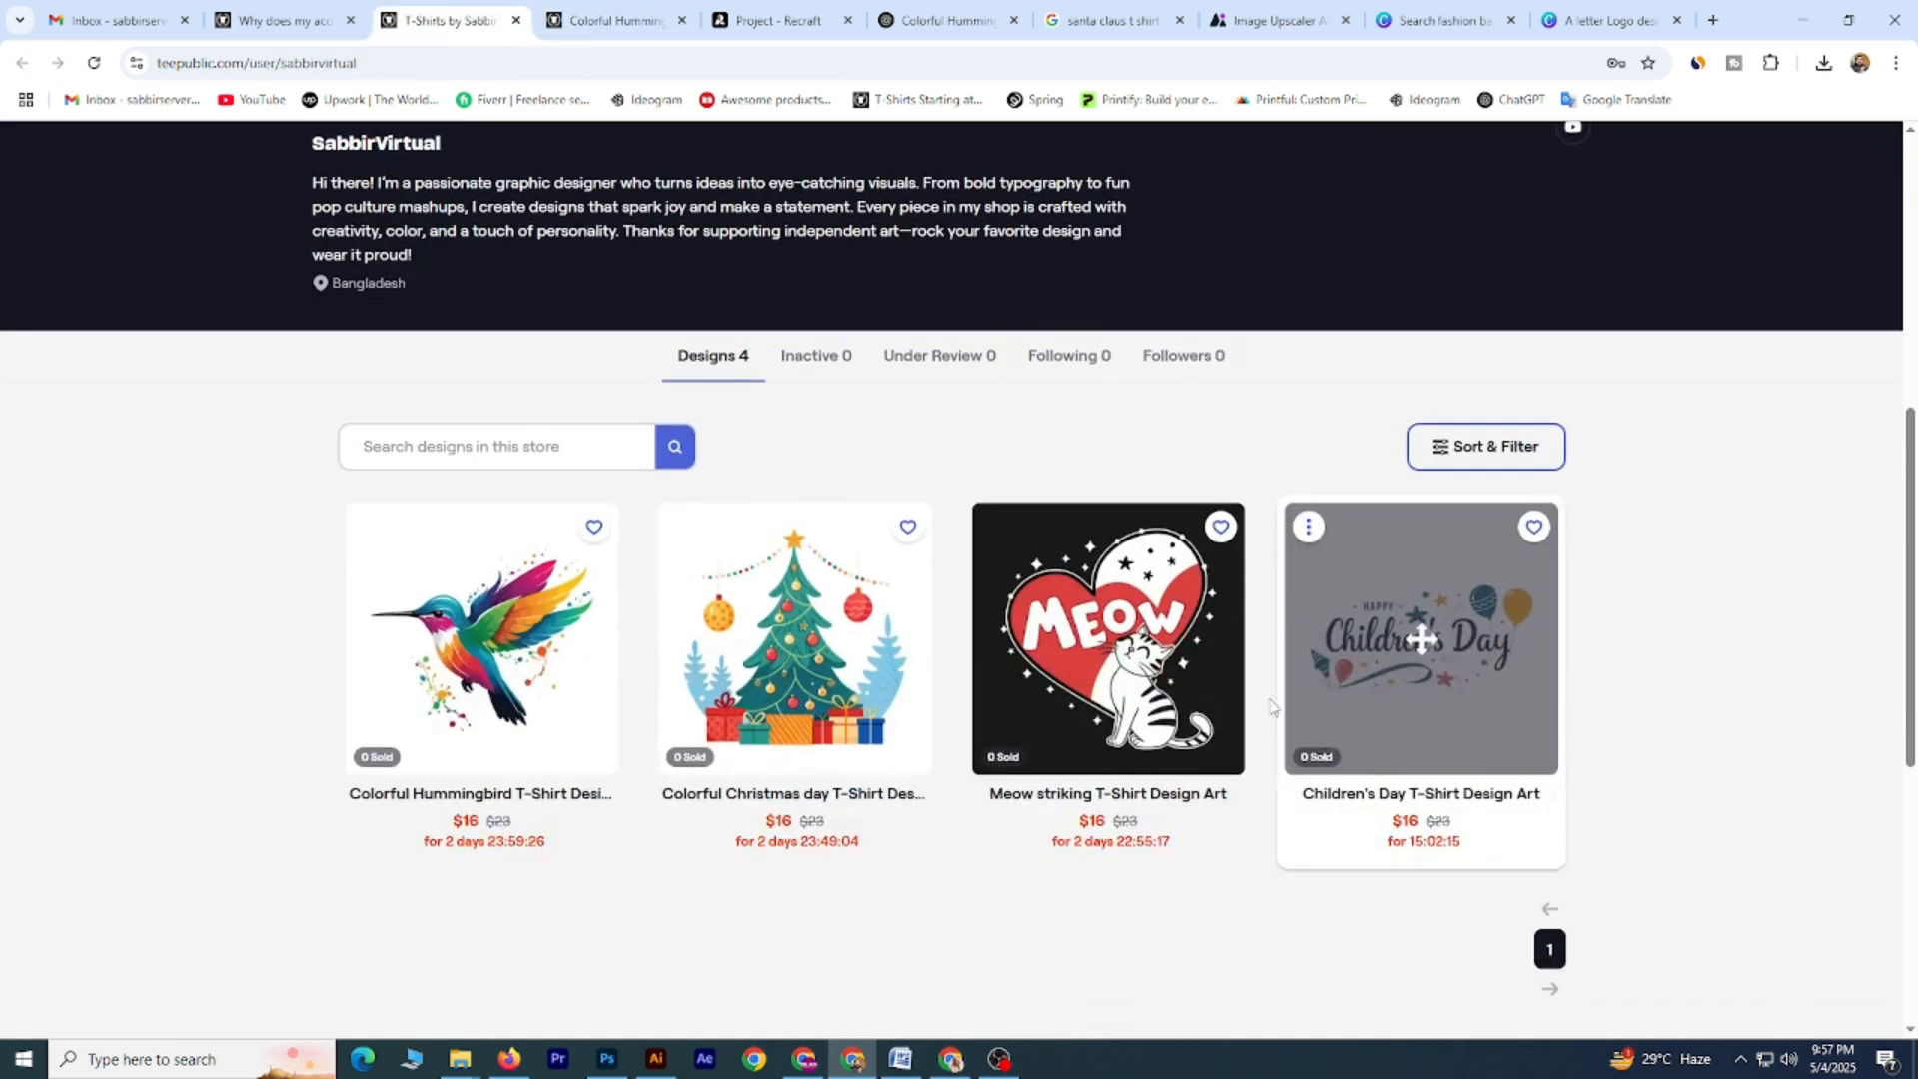
{"action": "scroll", "coordinate": [1383, 665], "scroll_direction": "up", "scroll_amount": 1}
{"action": "scroll", "coordinate": [1384, 664], "scroll_direction": "up", "scroll_amount": 3}
Return to the hummingbird listing and view its additional products under Adult Apparel, Kids Apparel and Accessories.
{"action": "left_click", "coordinate": [615, 20]}
{"action": "scroll", "coordinate": [769, 589], "scroll_direction": "up", "scroll_amount": 4}
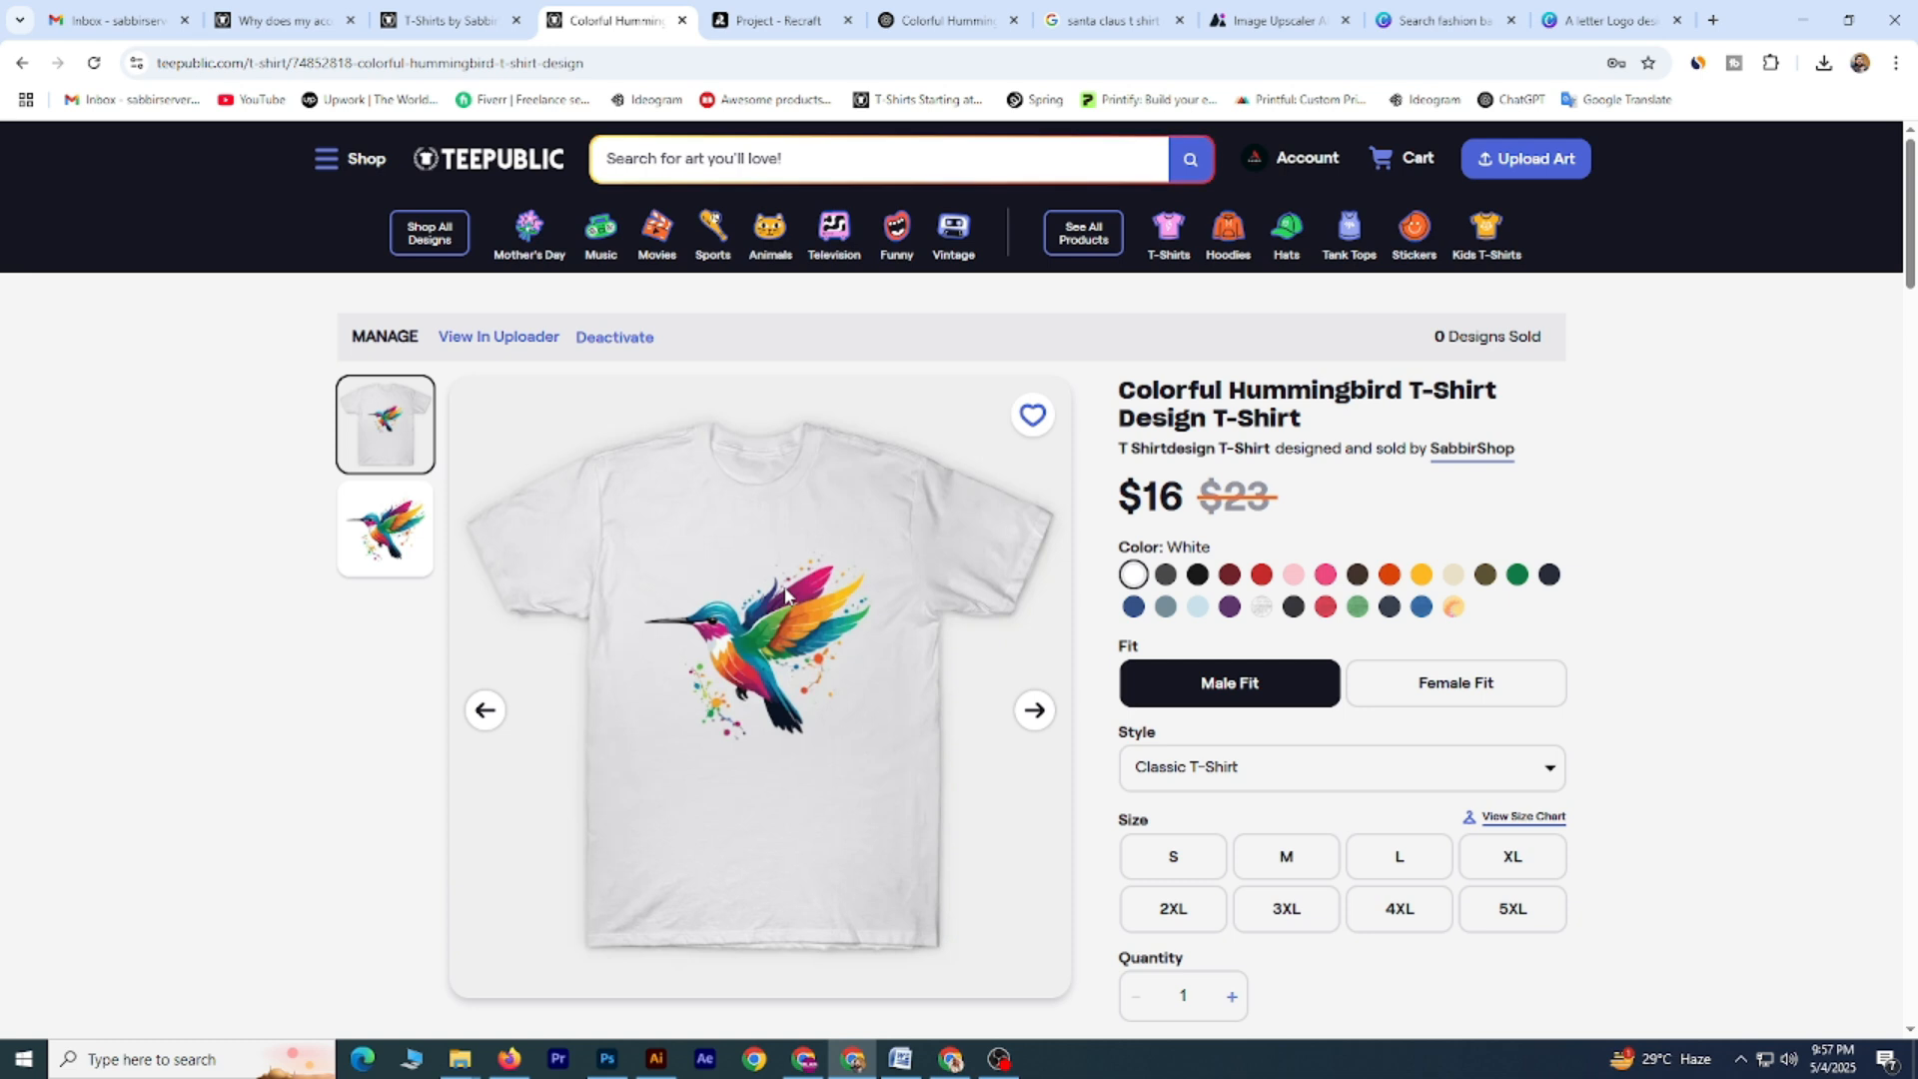
{"action": "scroll", "coordinate": [786, 595], "scroll_direction": "down", "scroll_amount": 2}
{"action": "scroll", "coordinate": [769, 620], "scroll_direction": "up", "scroll_amount": 2}
{"action": "scroll", "coordinate": [758, 637], "scroll_direction": "down", "scroll_amount": 4}
{"action": "scroll", "coordinate": [759, 637], "scroll_direction": "down", "scroll_amount": 10}
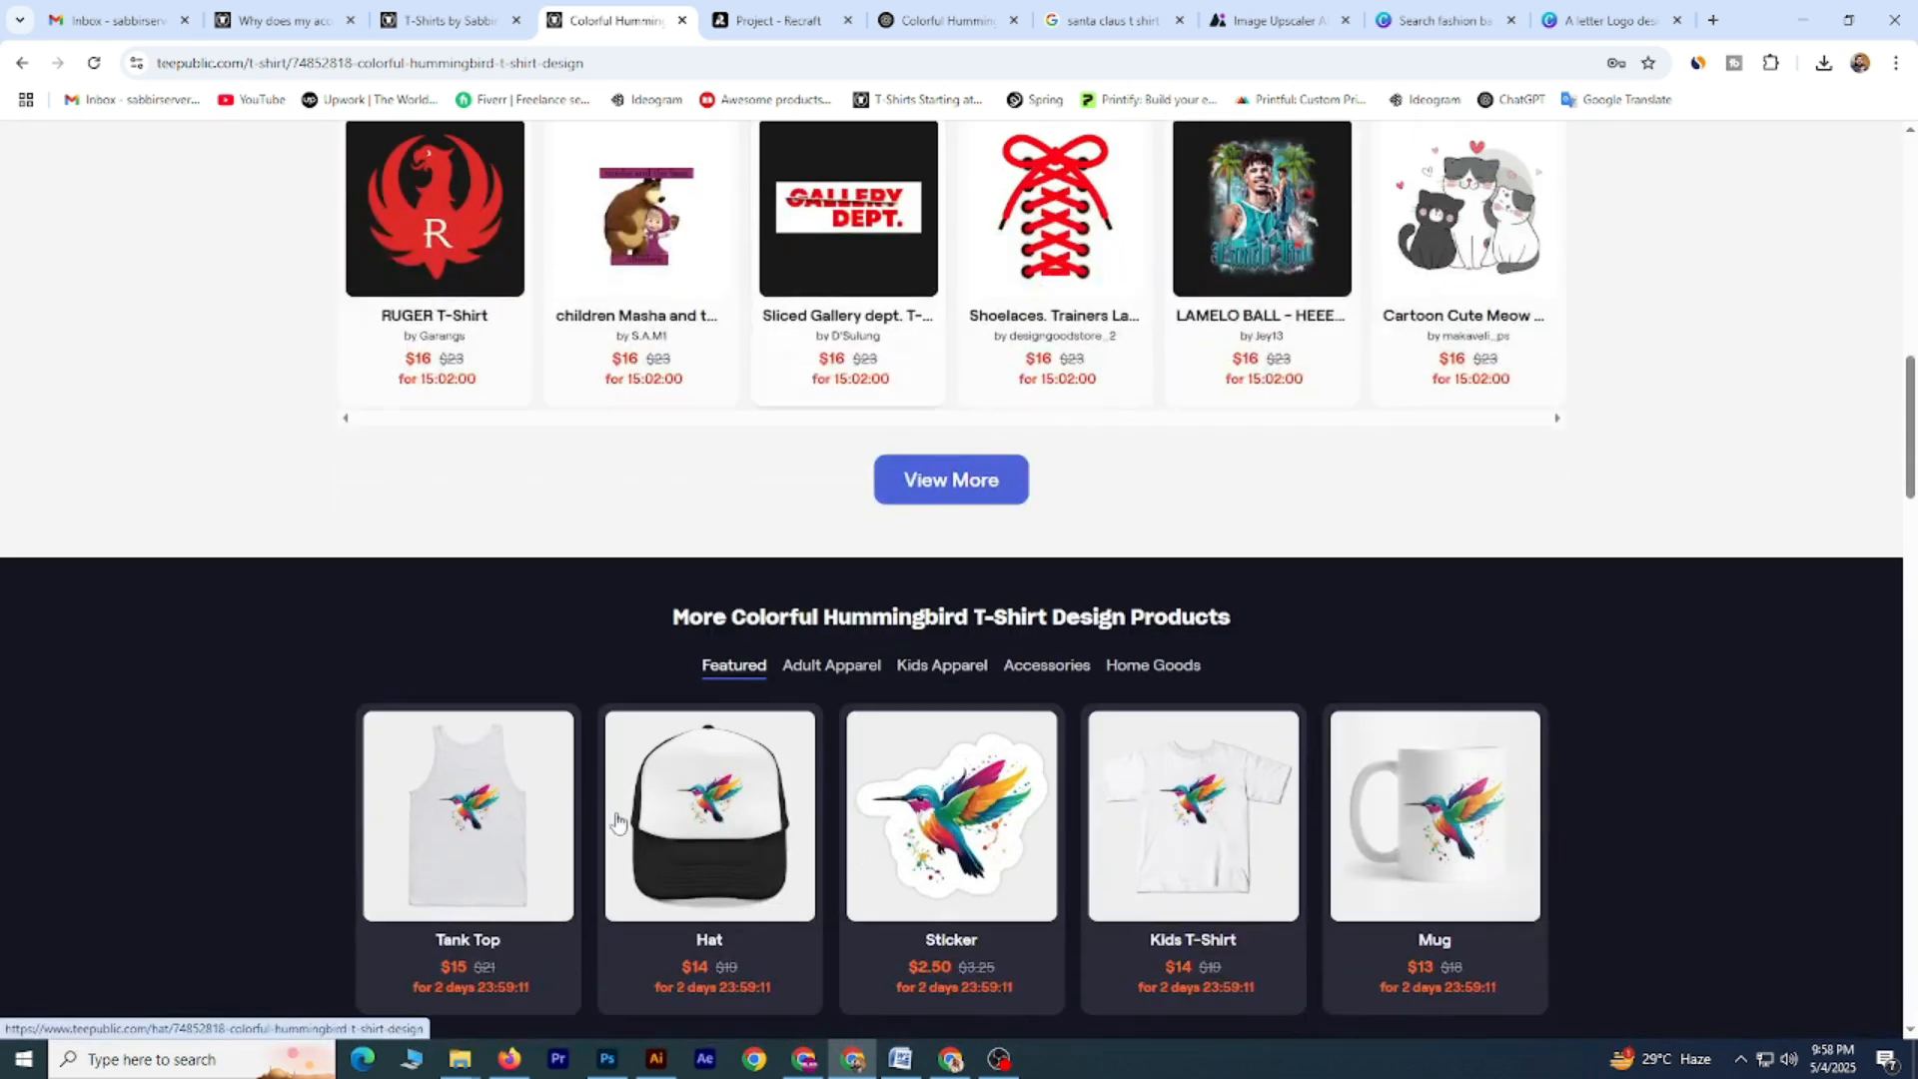
{"action": "left_click", "coordinate": [826, 372]}
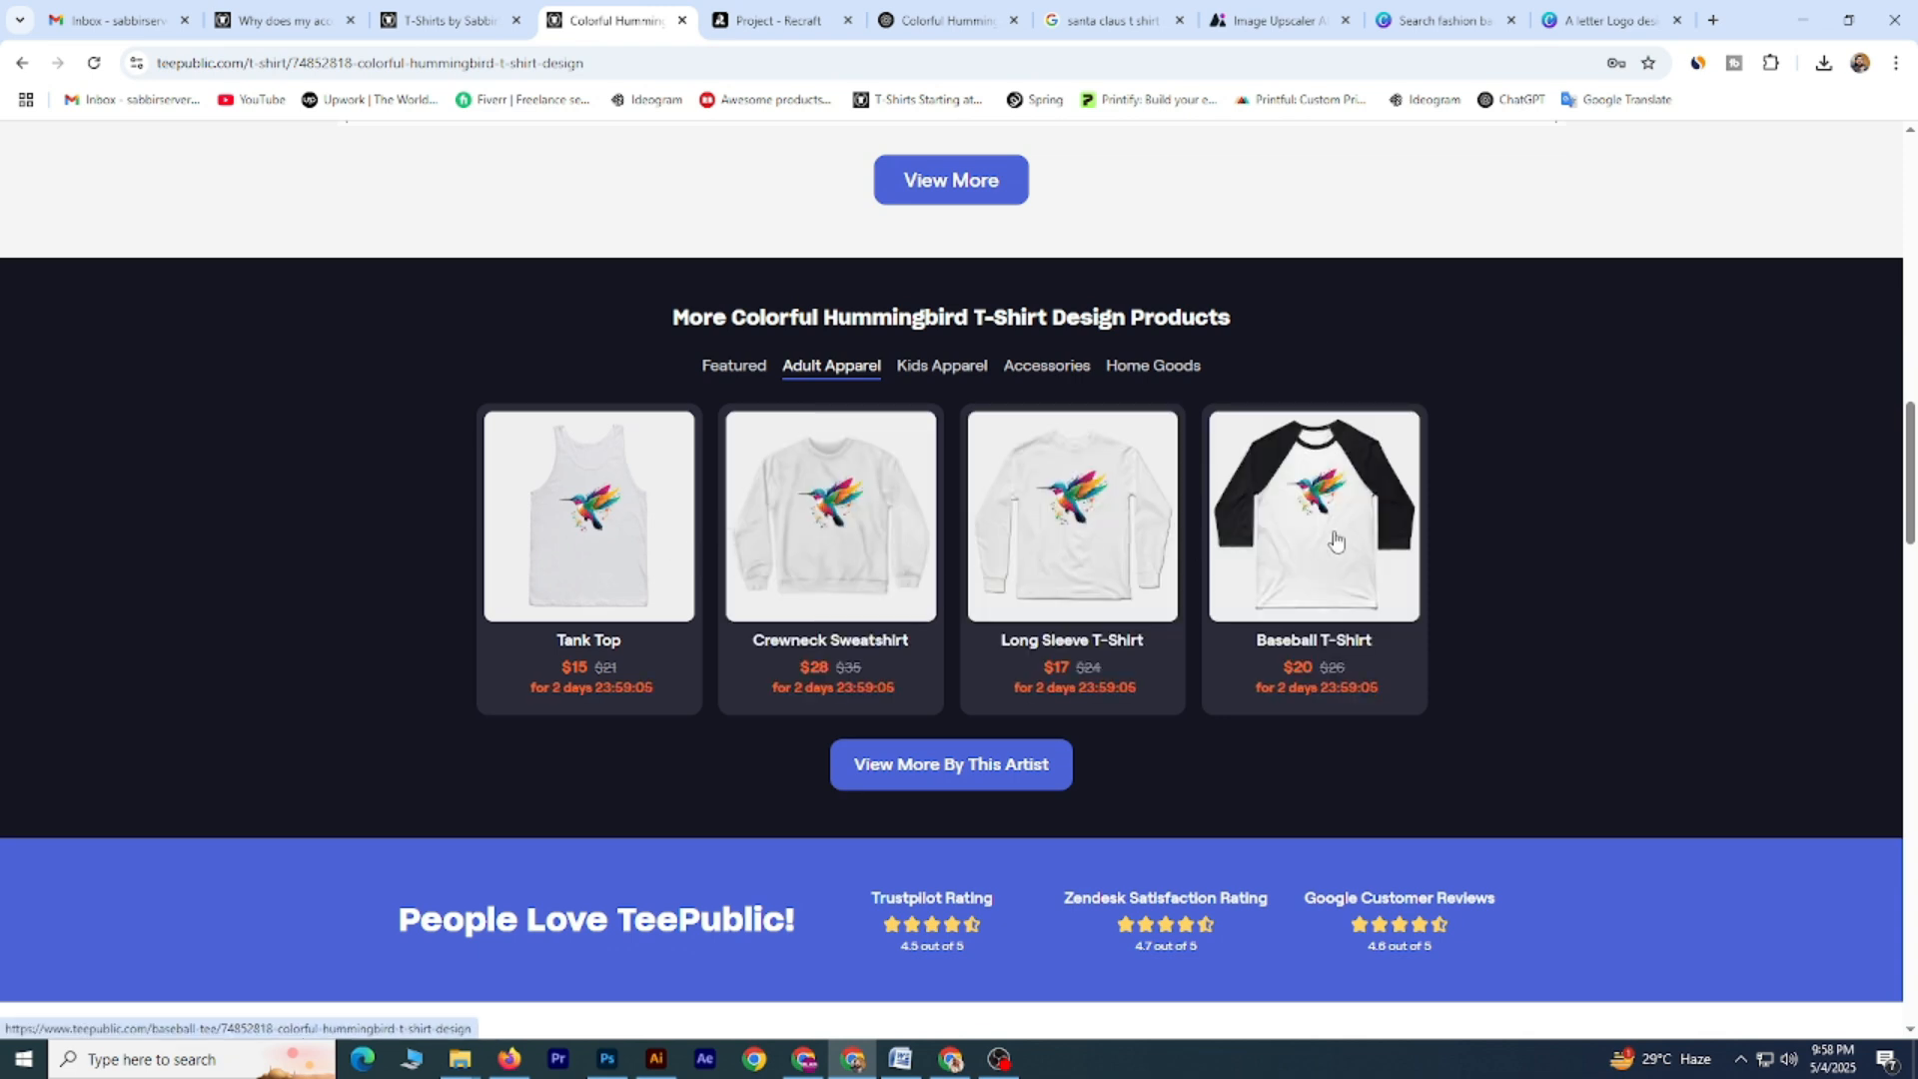
{"action": "left_click", "coordinate": [957, 368]}
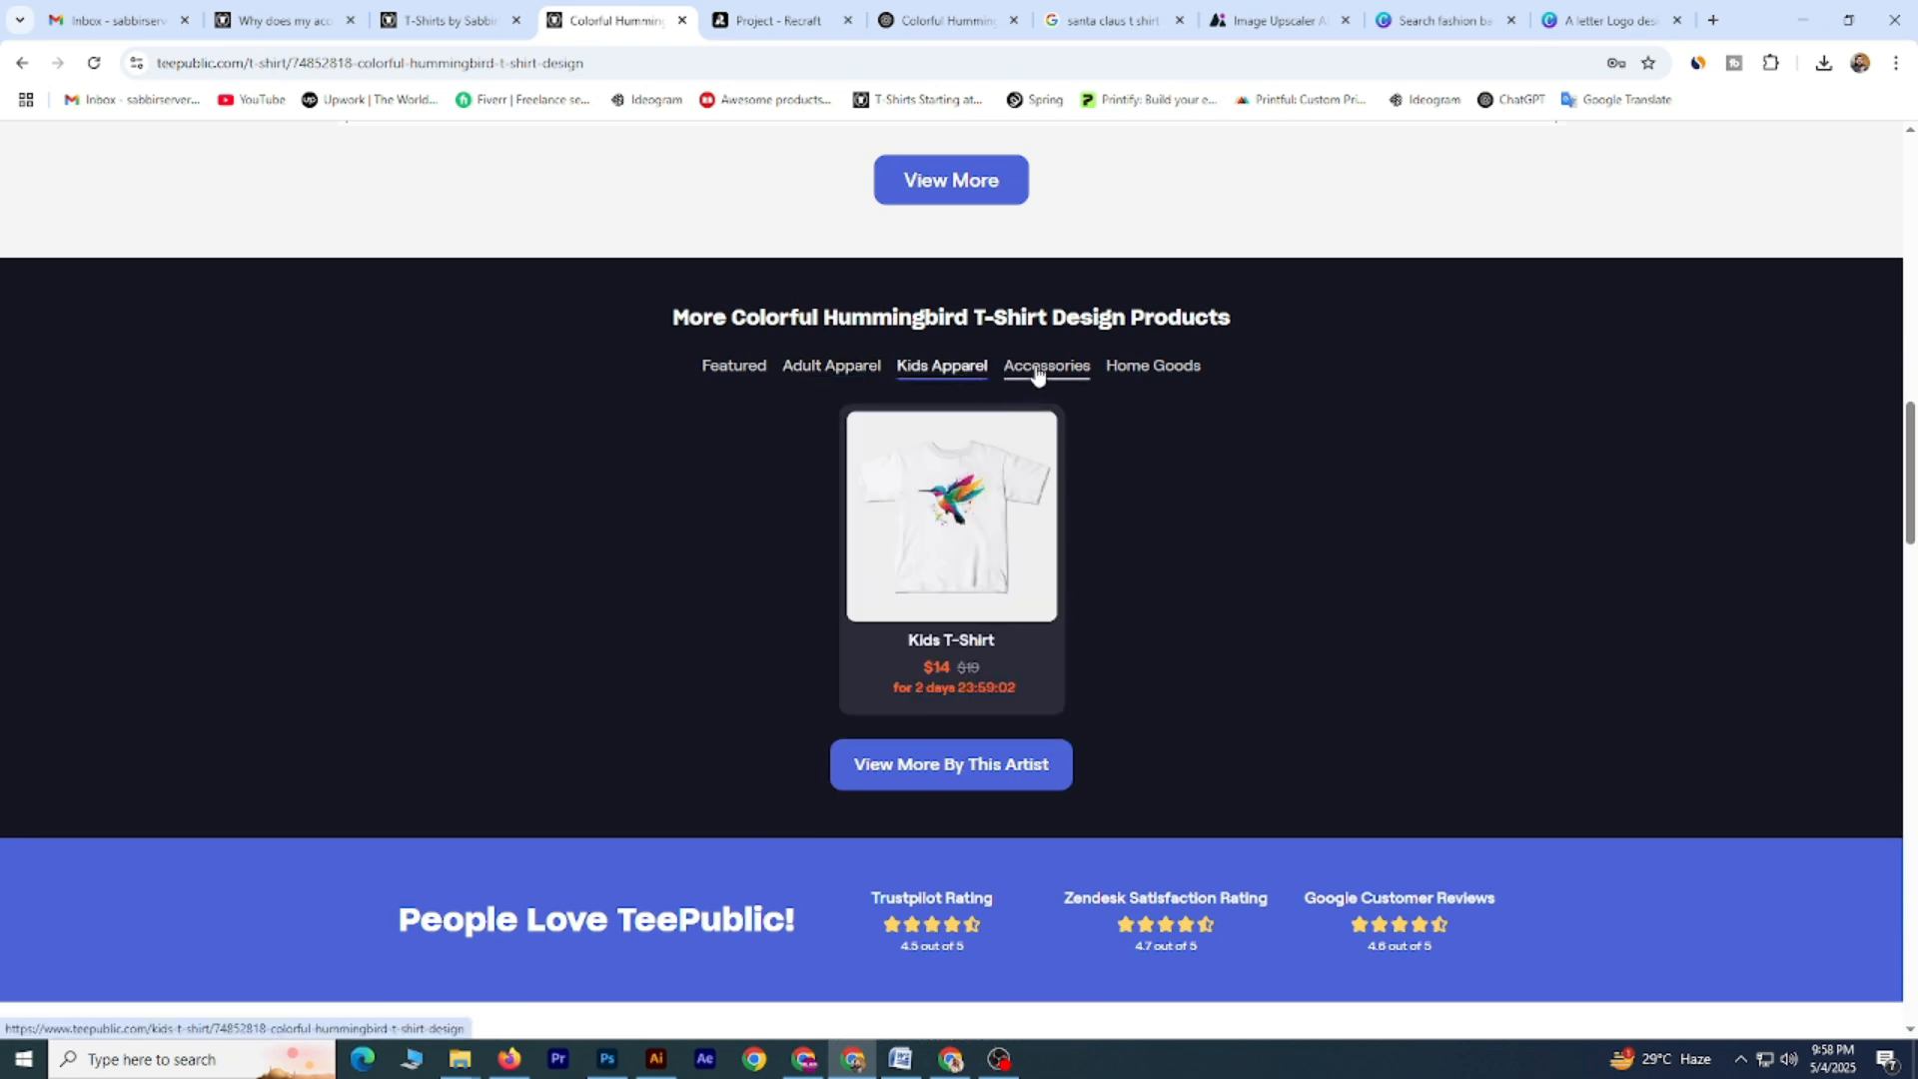
{"action": "left_click", "coordinate": [1038, 372]}
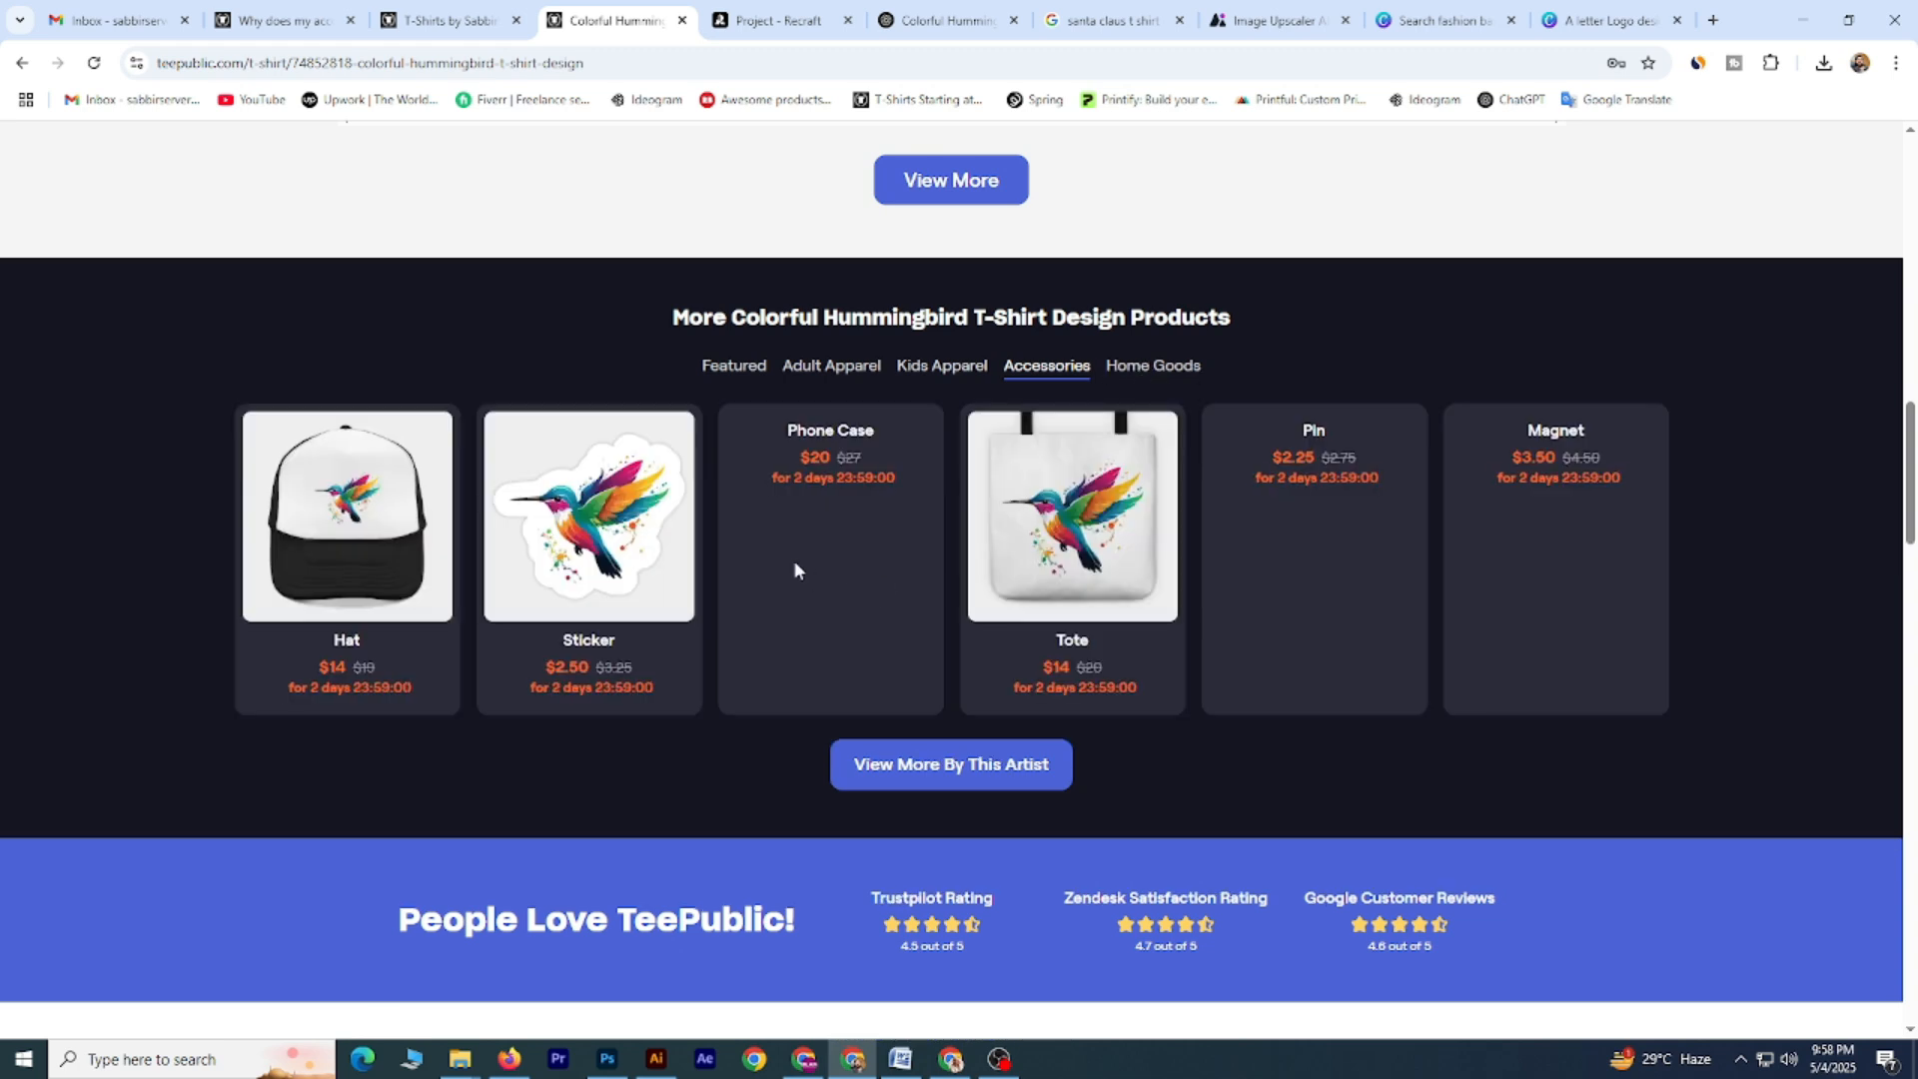
{"action": "scroll", "coordinate": [1079, 586], "scroll_direction": "up", "scroll_amount": 2}
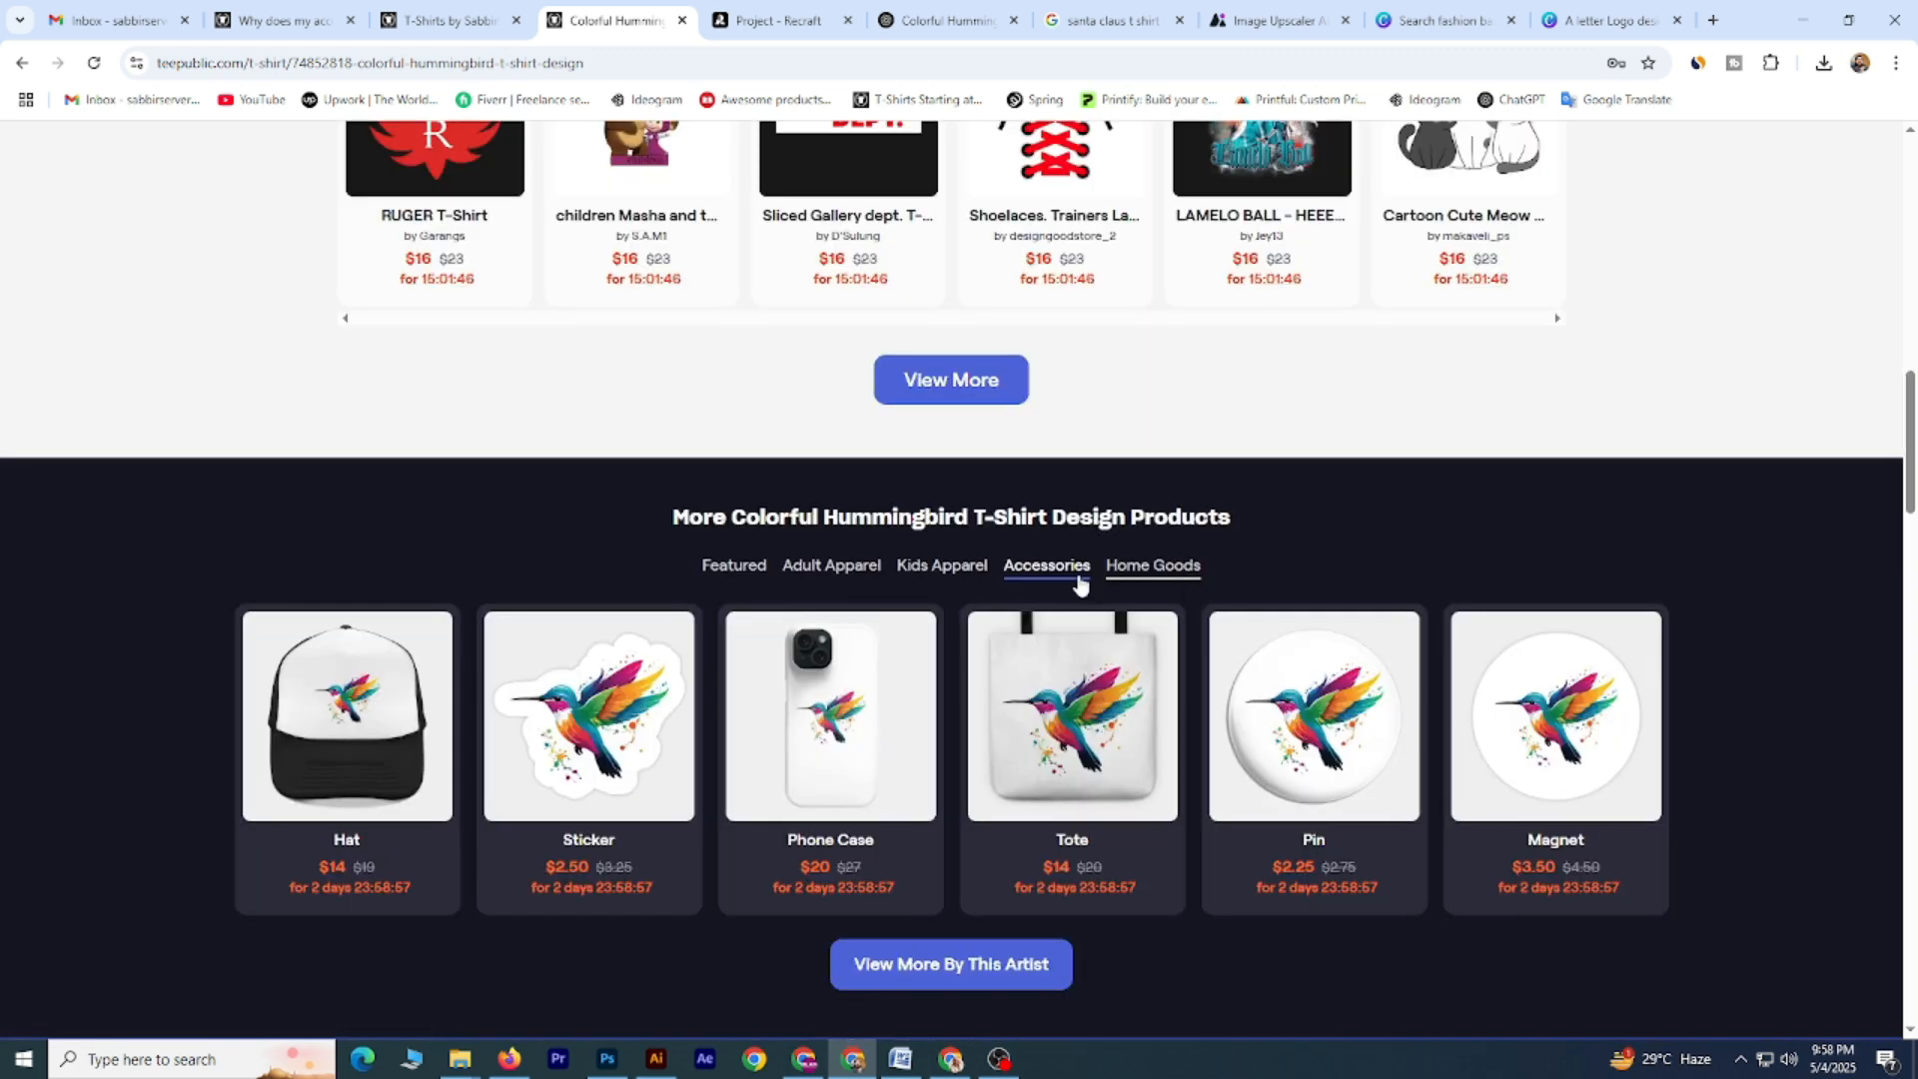
{"action": "scroll", "coordinate": [1254, 744], "scroll_direction": "down", "scroll_amount": 1}
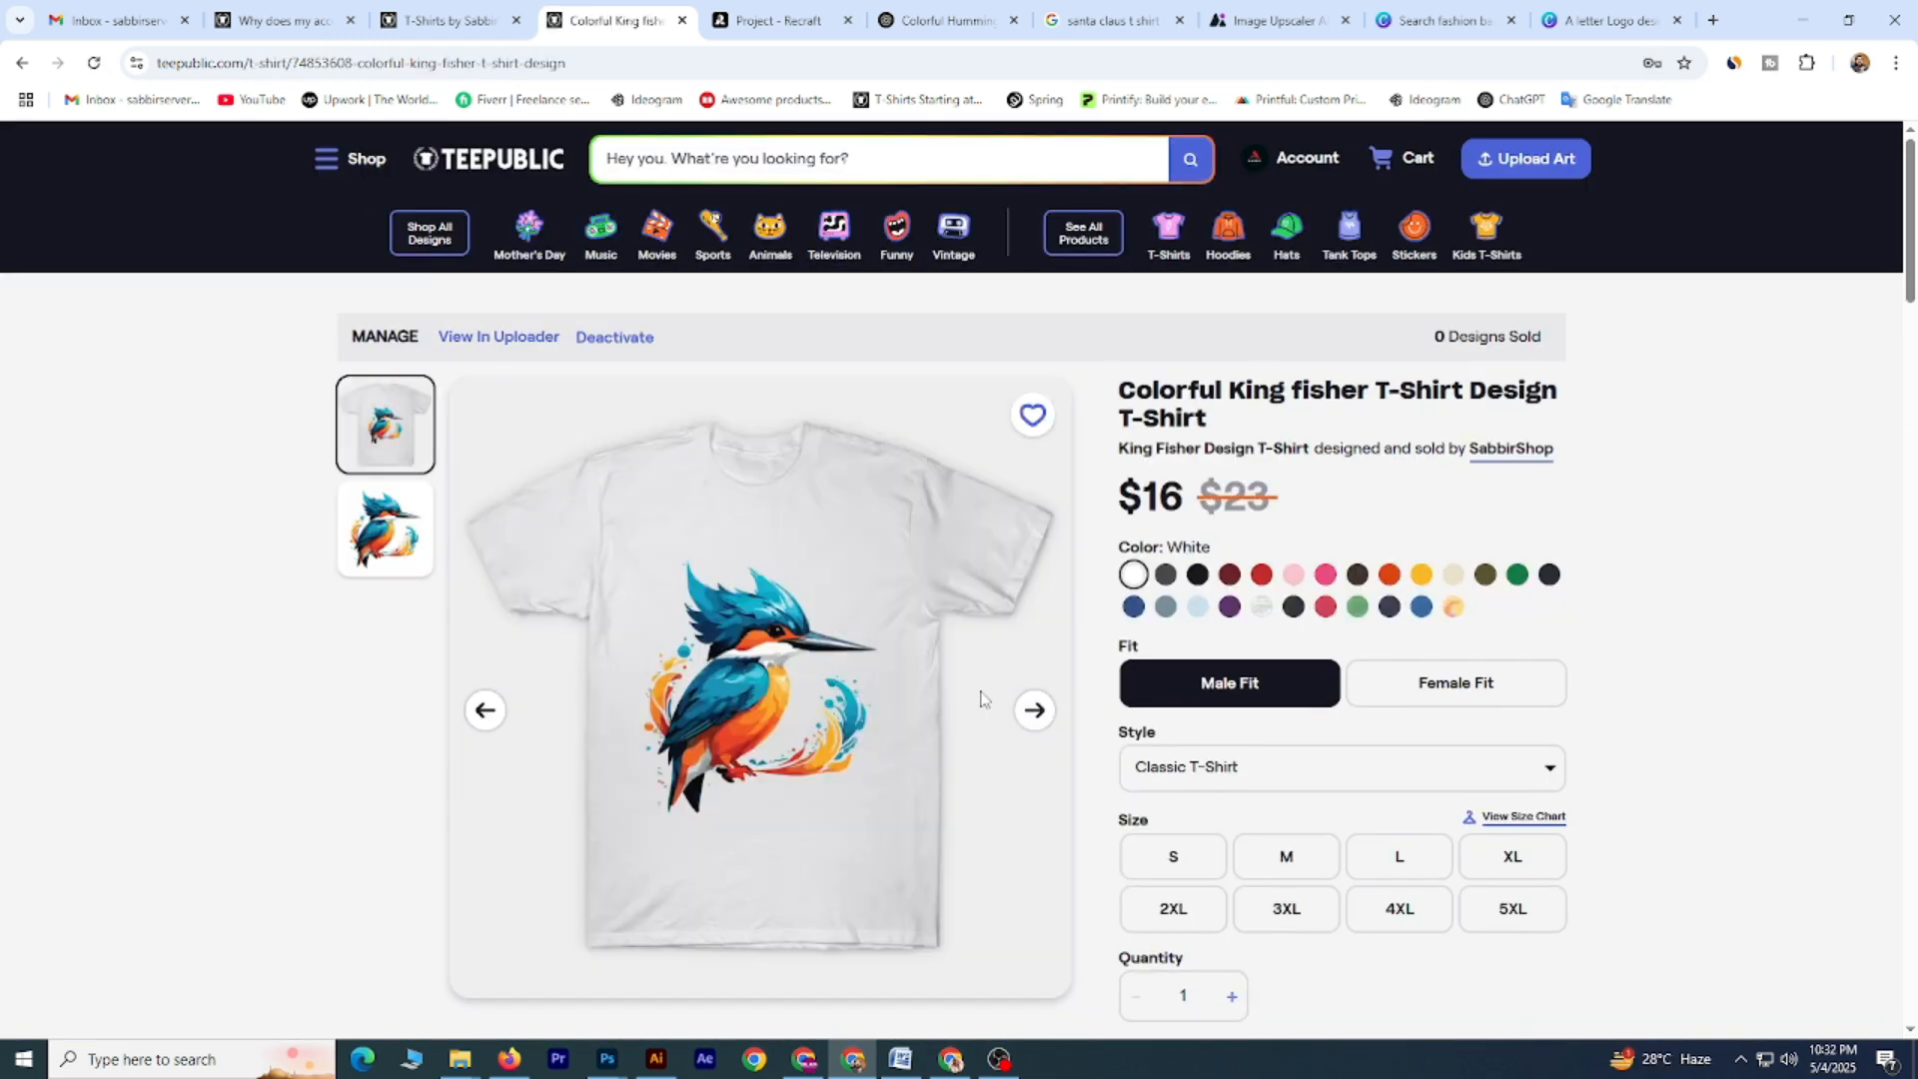
Inspect the Colorful King fisher T-shirt listing, comparing the artwork image with the shirt preview and checking its price.
{"action": "left_click", "coordinate": [1035, 711]}
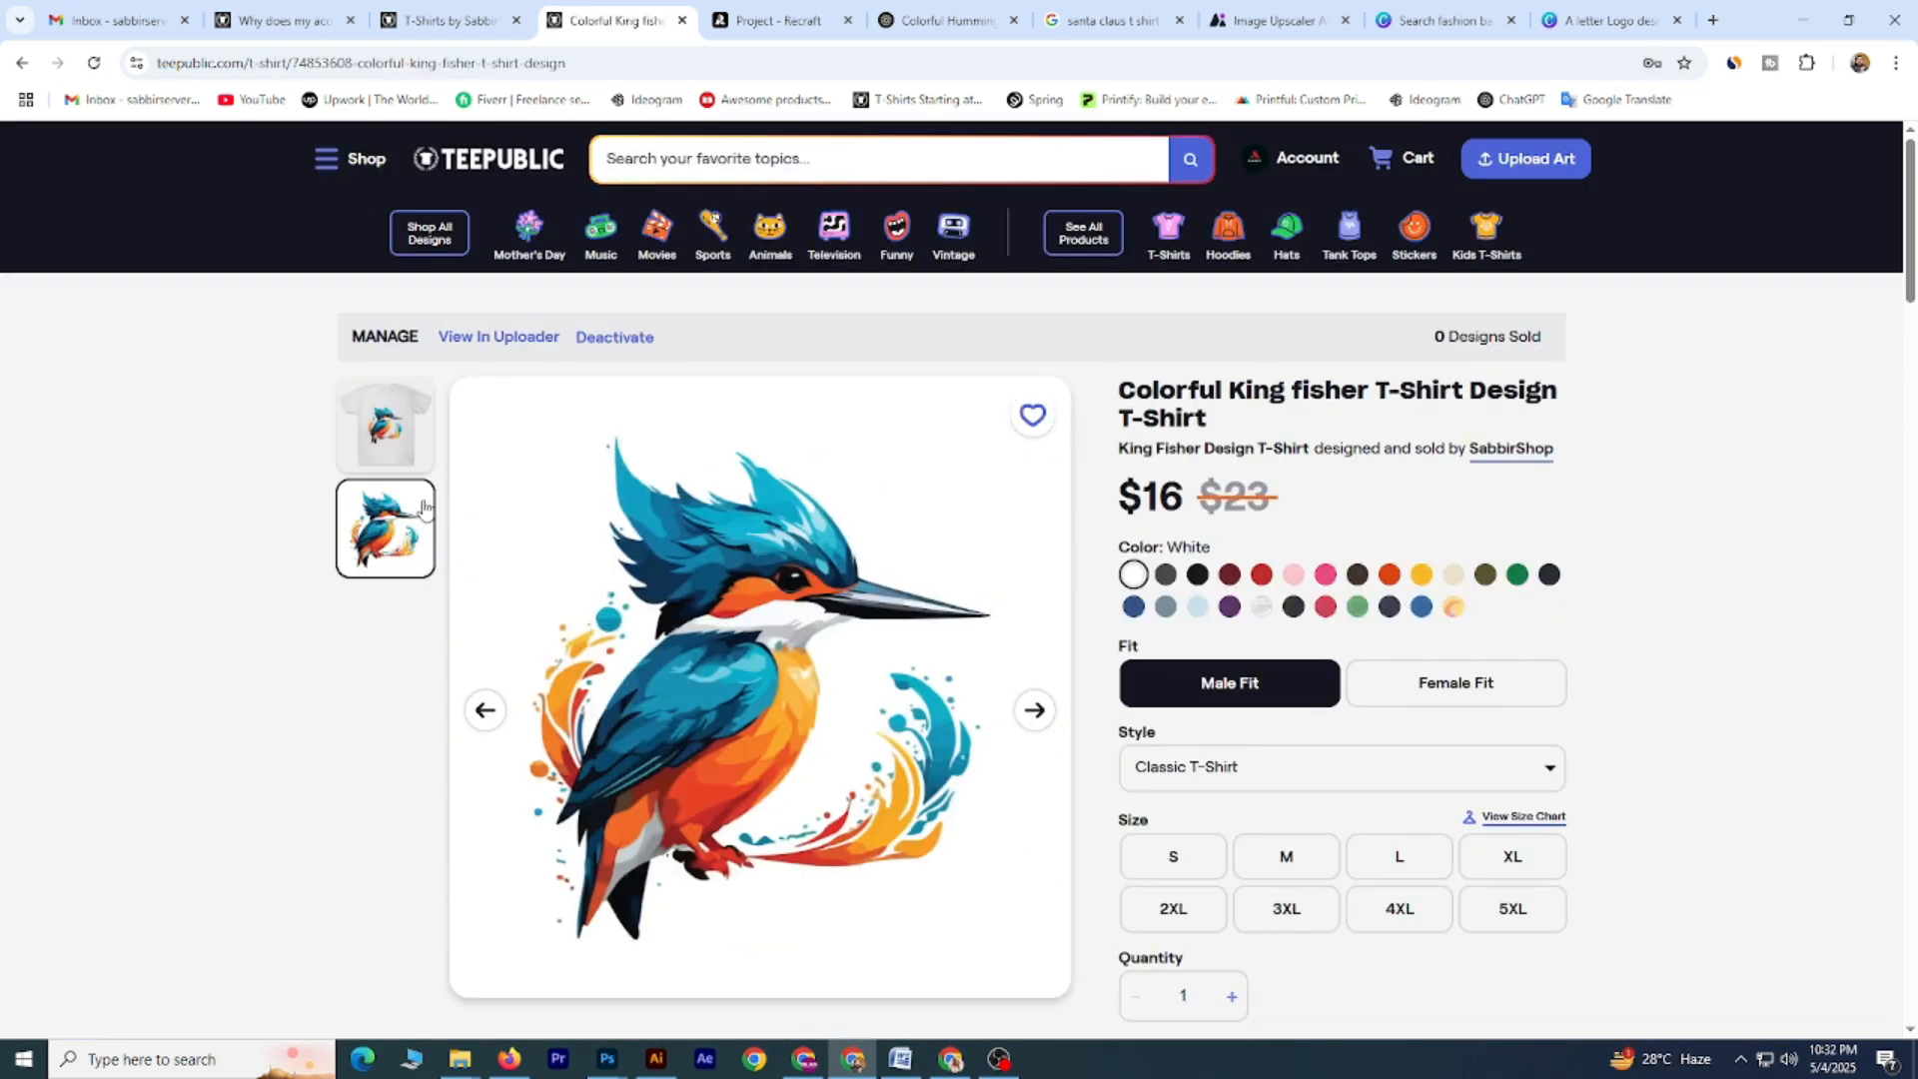
{"action": "left_click", "coordinate": [386, 425]}
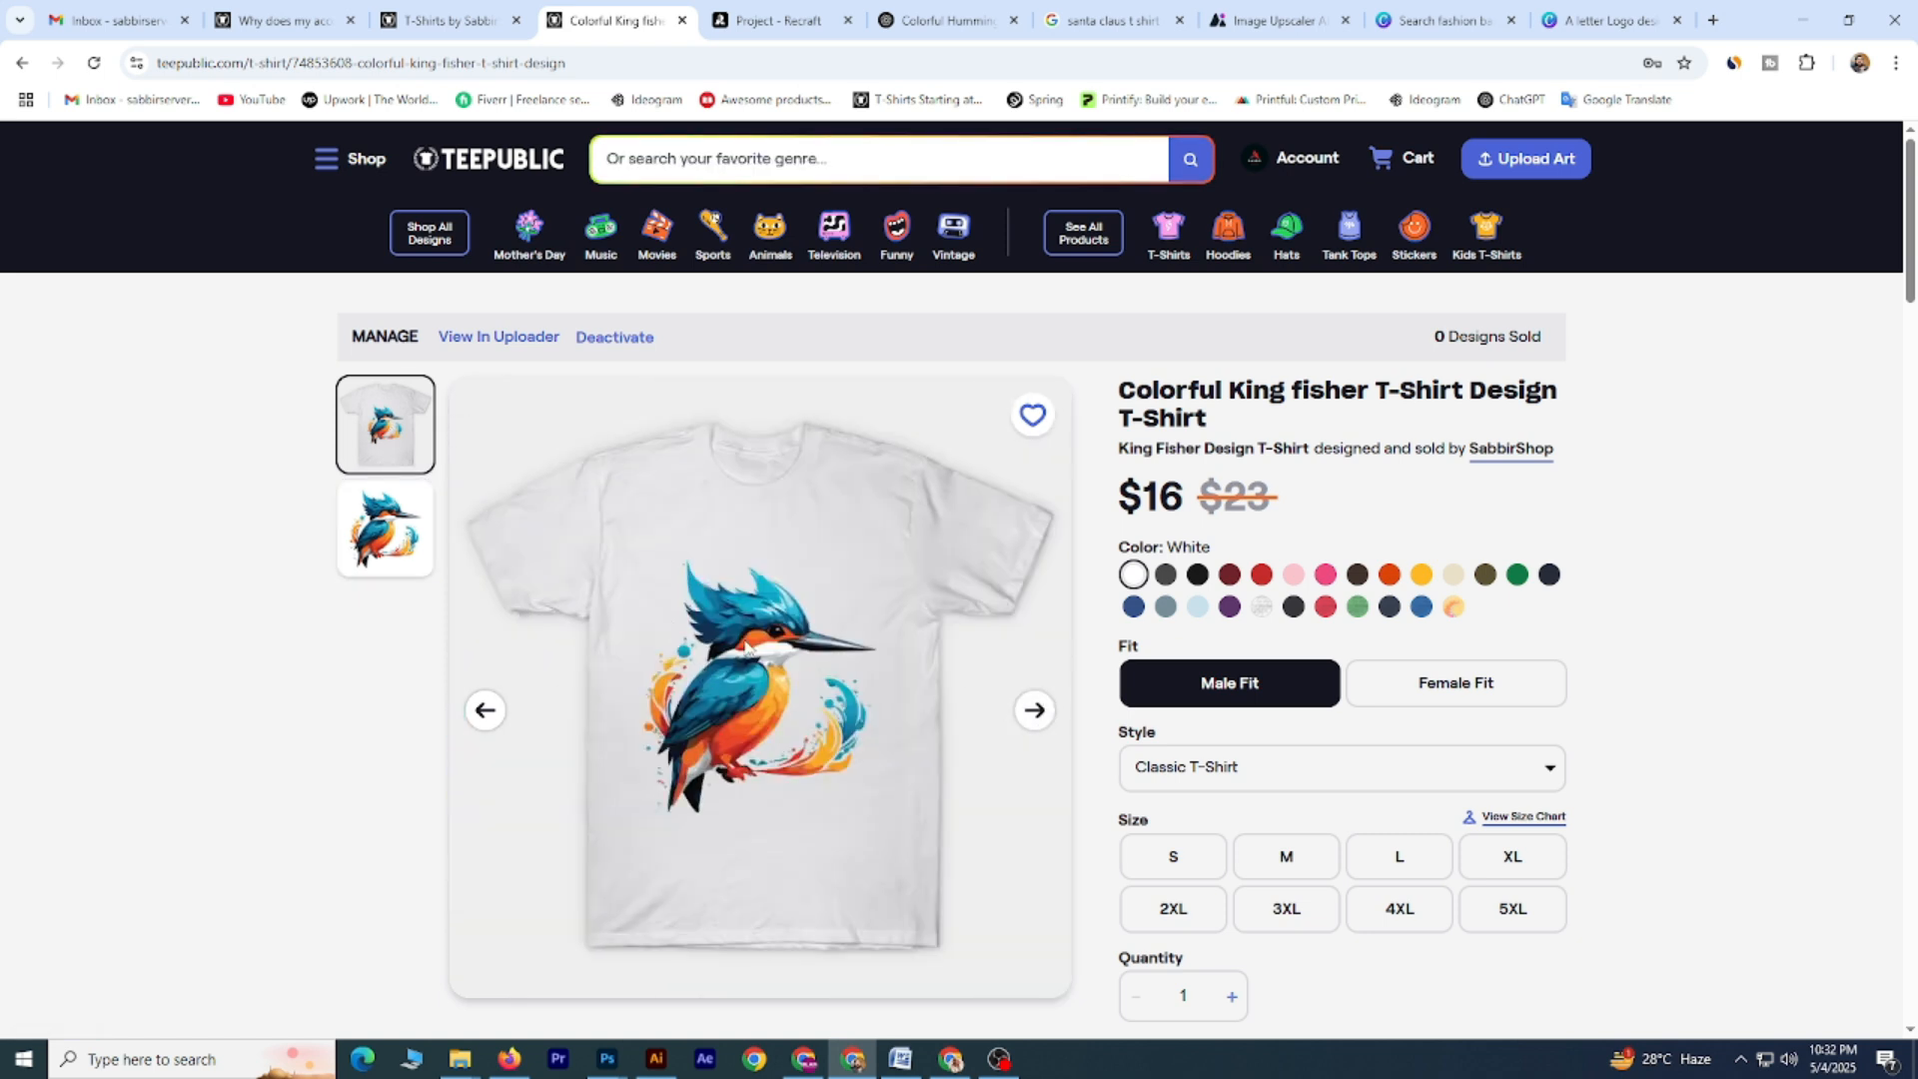
{"action": "scroll", "coordinate": [747, 647], "scroll_direction": "down", "scroll_amount": 2}
{"action": "scroll", "coordinate": [840, 505], "scroll_direction": "up", "scroll_amount": 1}
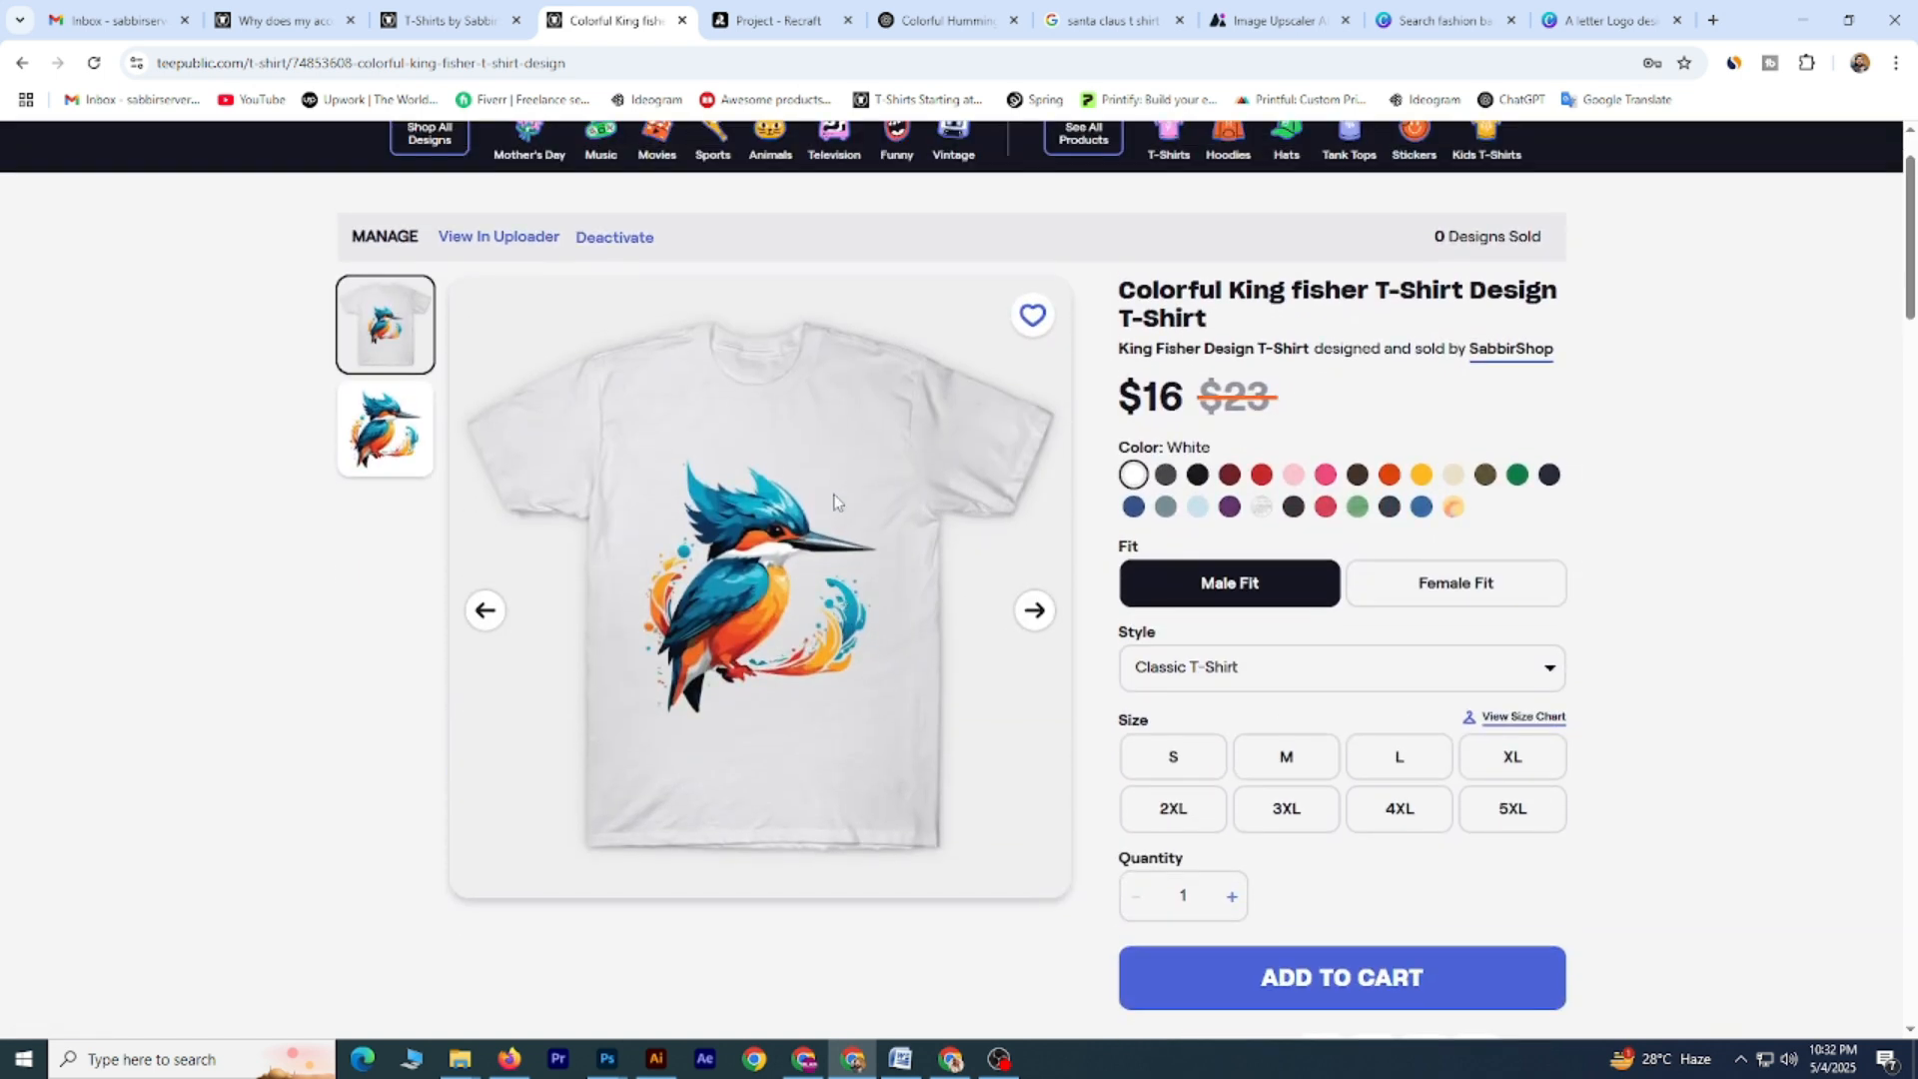
{"action": "scroll", "coordinate": [822, 626], "scroll_direction": "up", "scroll_amount": 1}
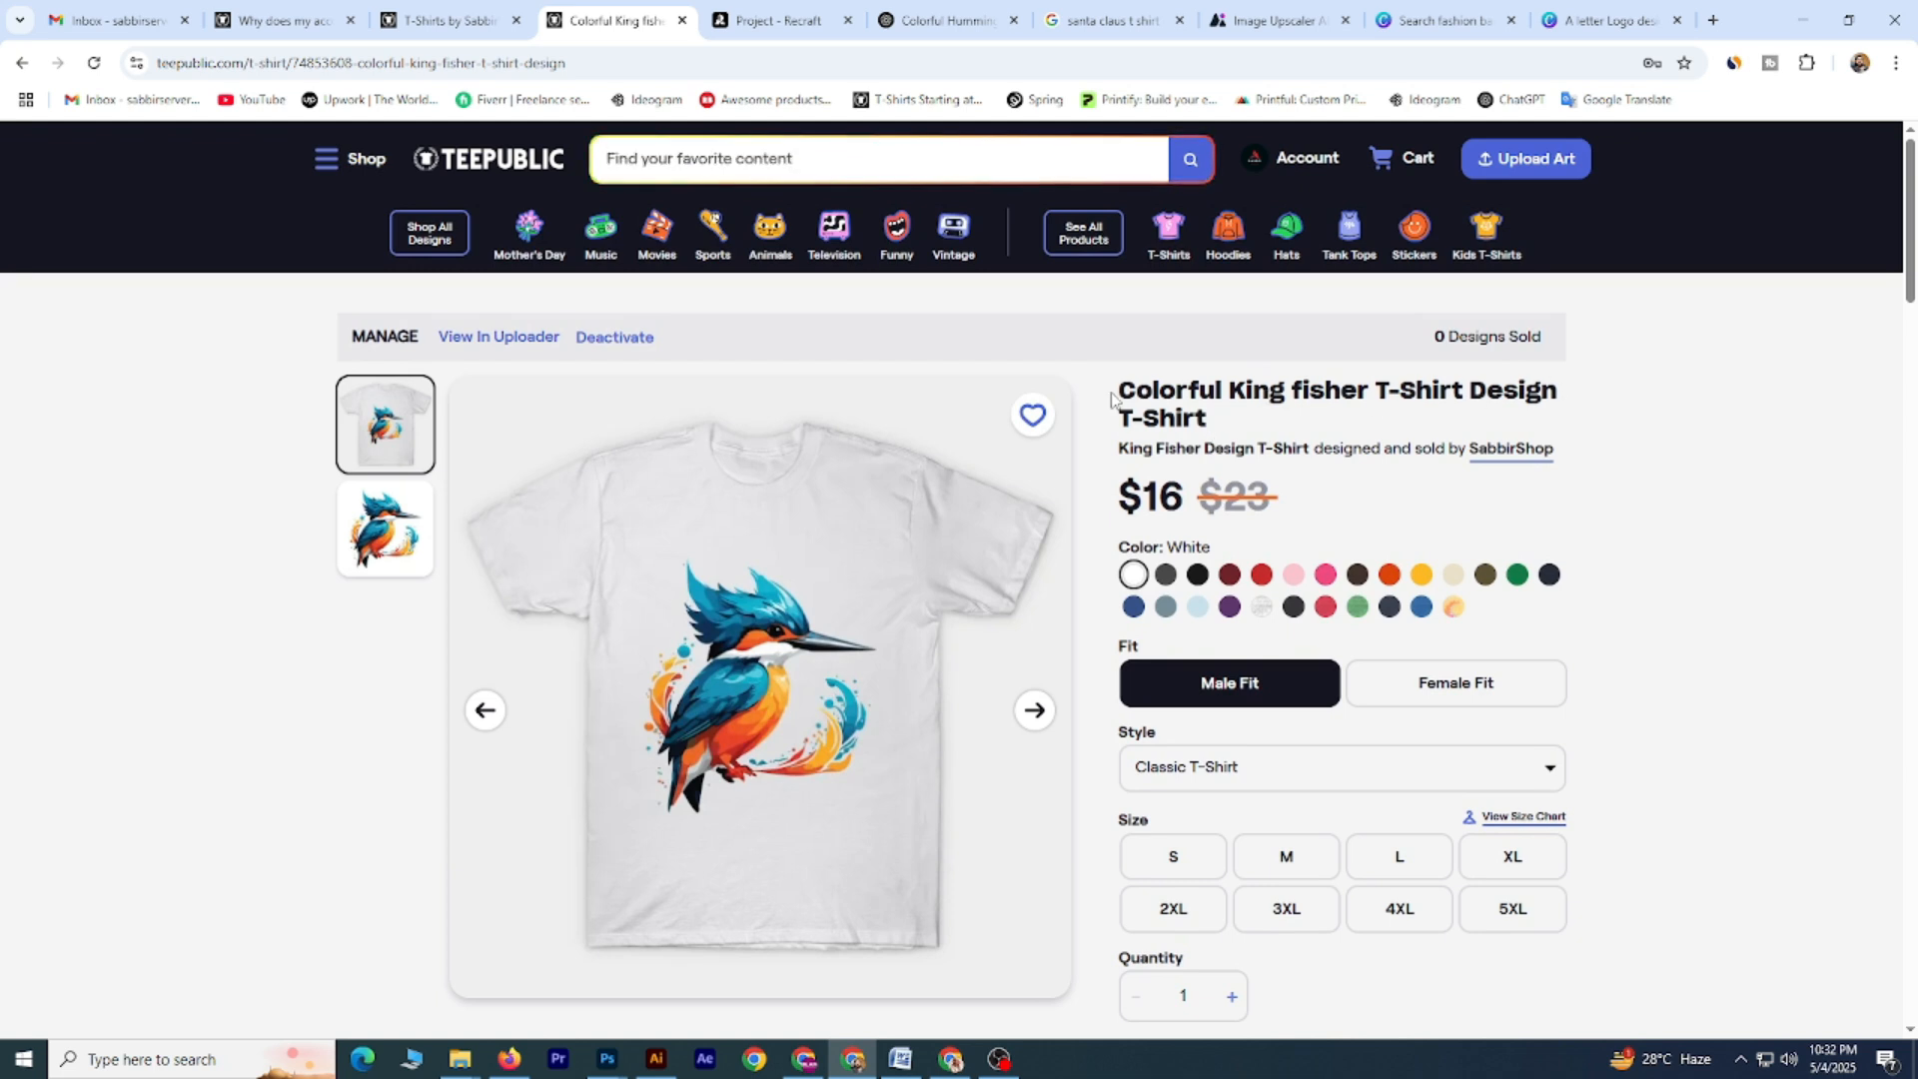
{"action": "left_click_drag", "start_coordinate": [1137, 487], "coordinate": [1227, 498]}
View the king fisher design's additional products under Featured, Adult Apparel, Kids Apparel and Accessories.
{"action": "scroll", "coordinate": [1070, 579], "scroll_direction": "down", "scroll_amount": 12}
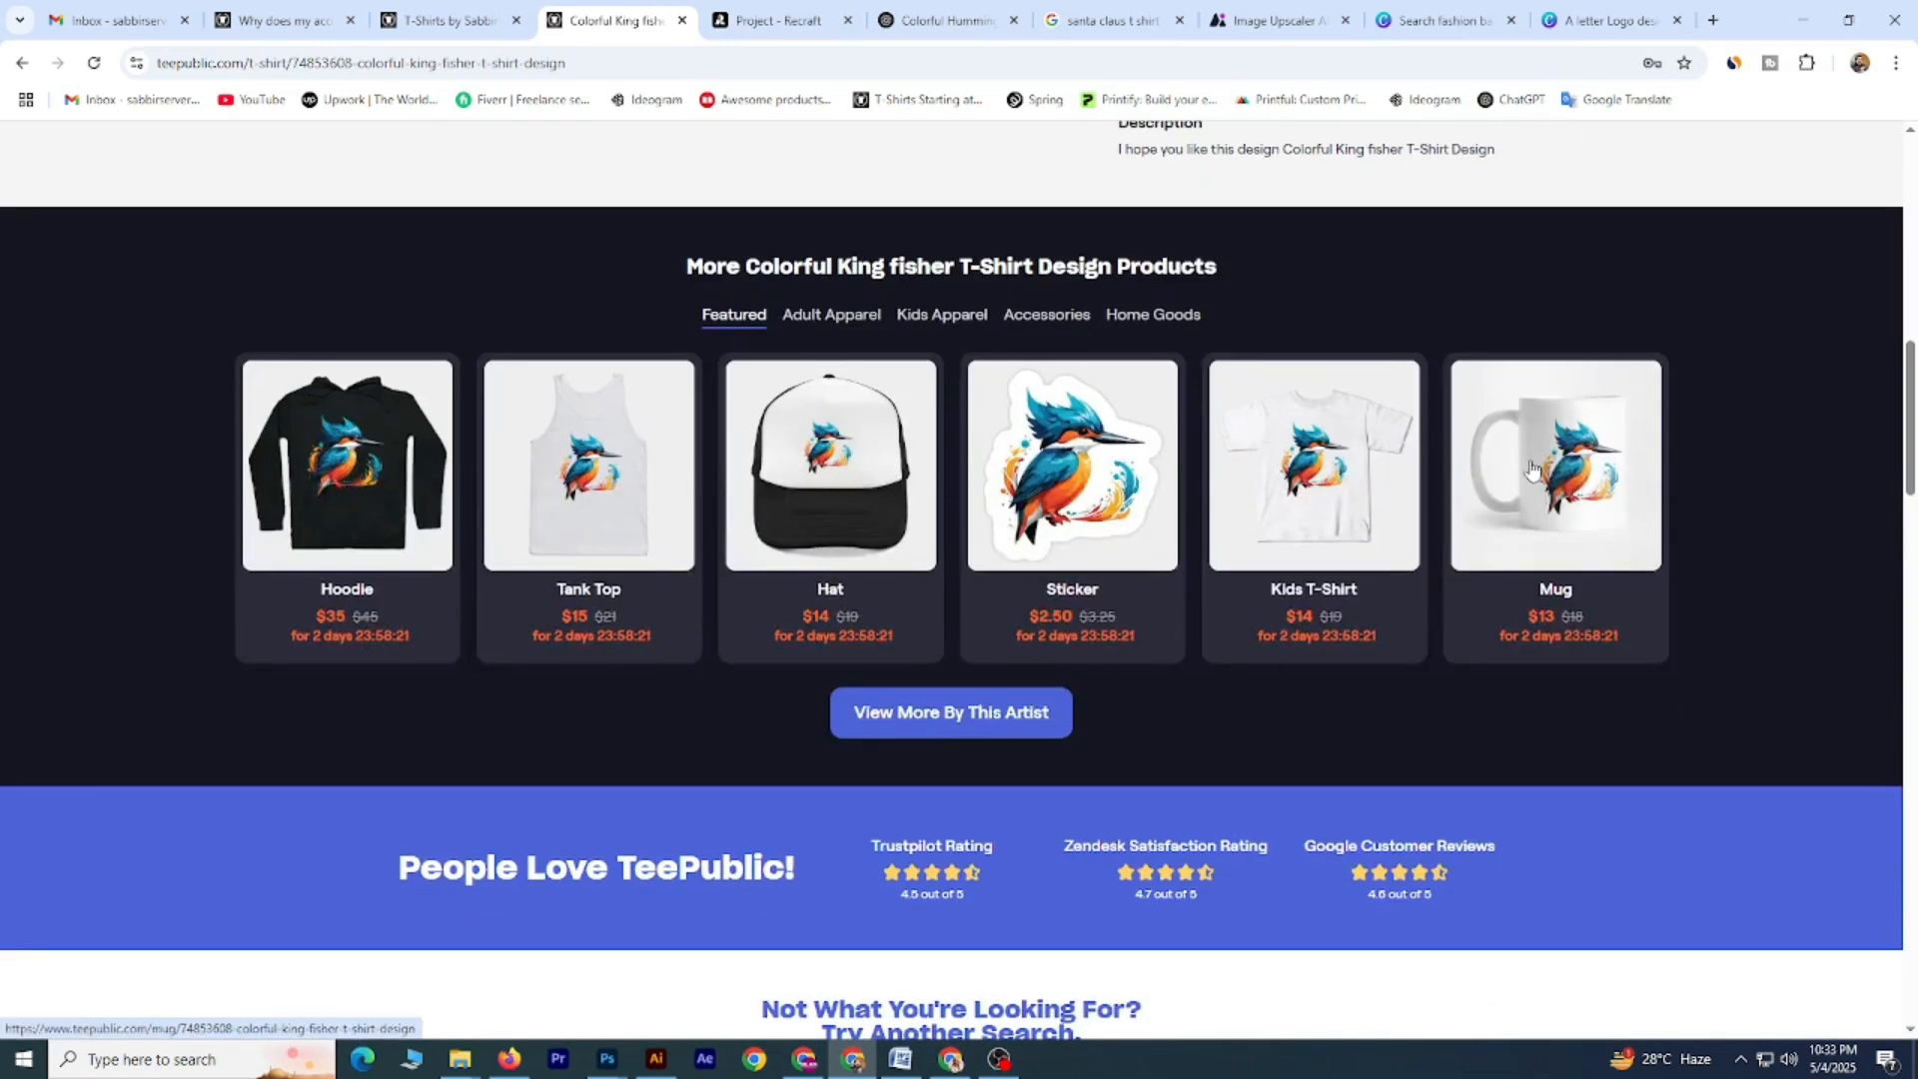
{"action": "left_click", "coordinate": [825, 317]}
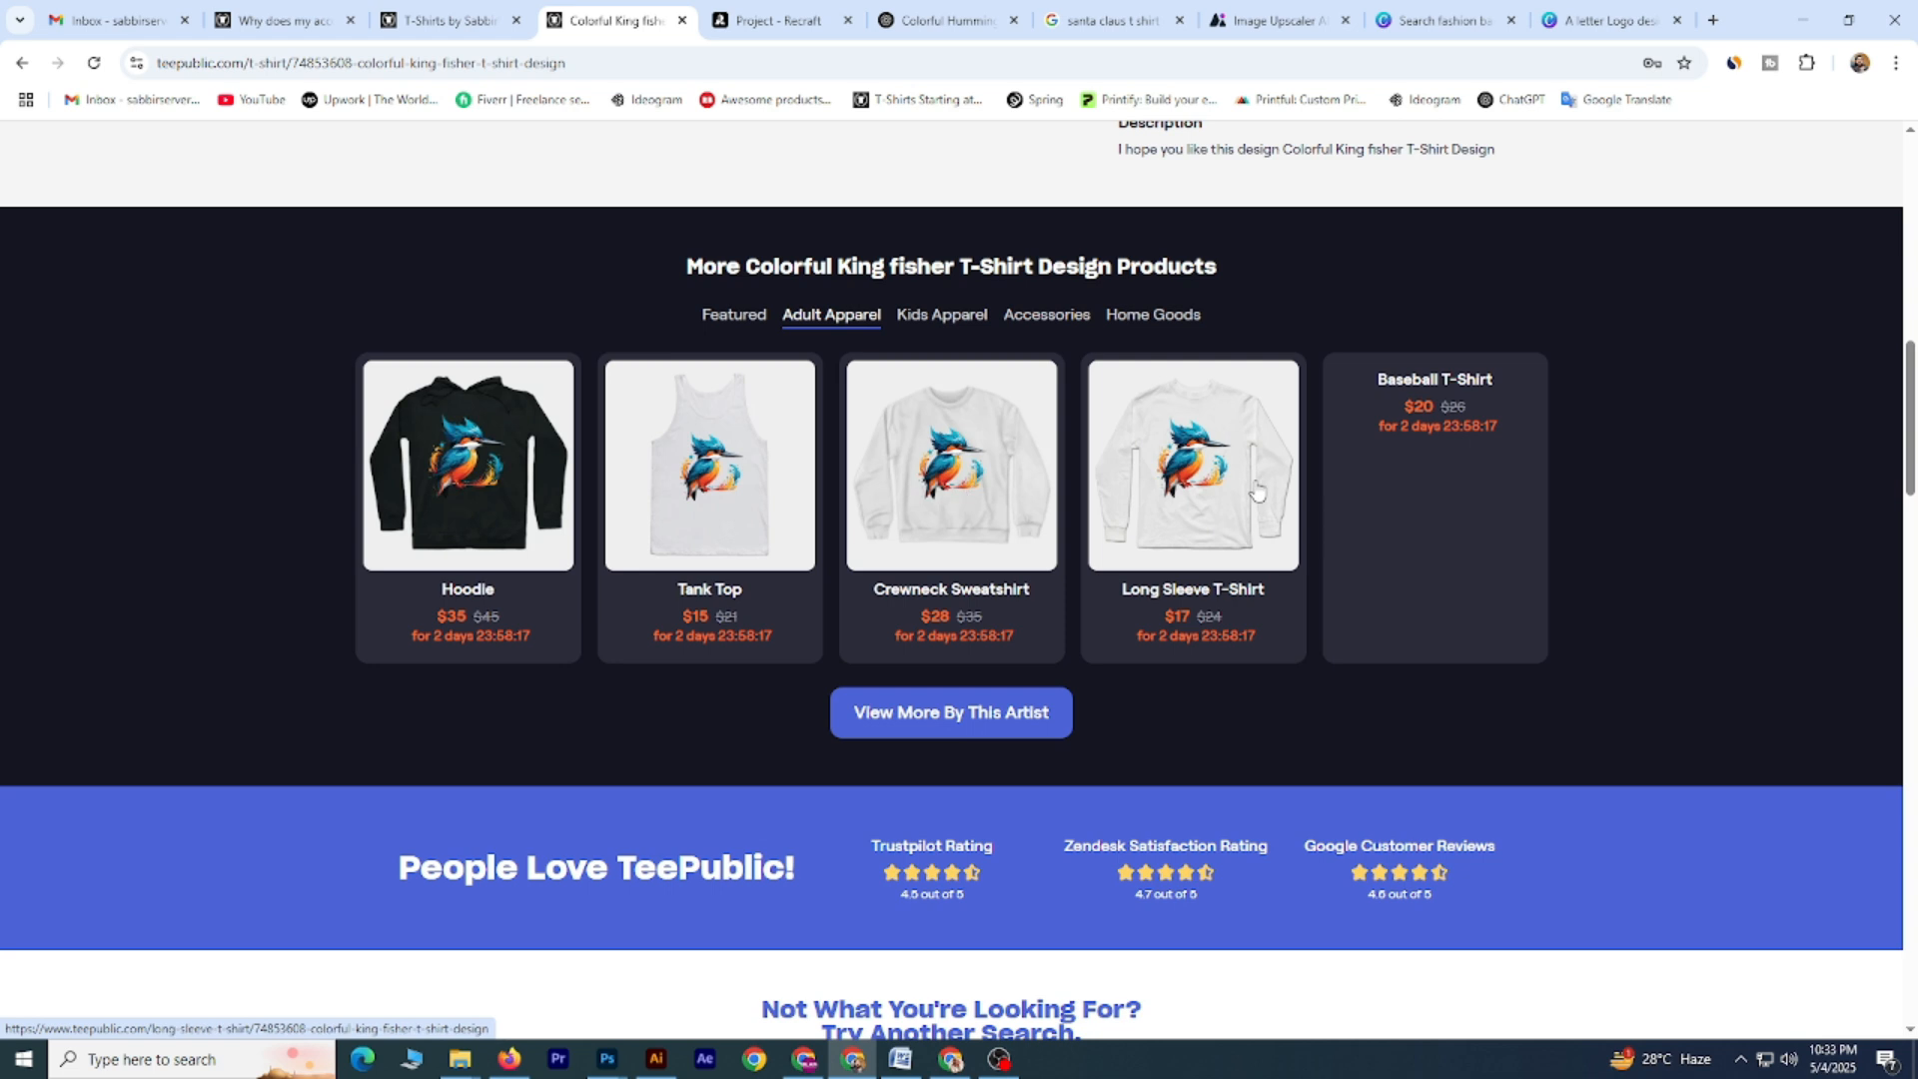
{"action": "left_click", "coordinate": [957, 317]}
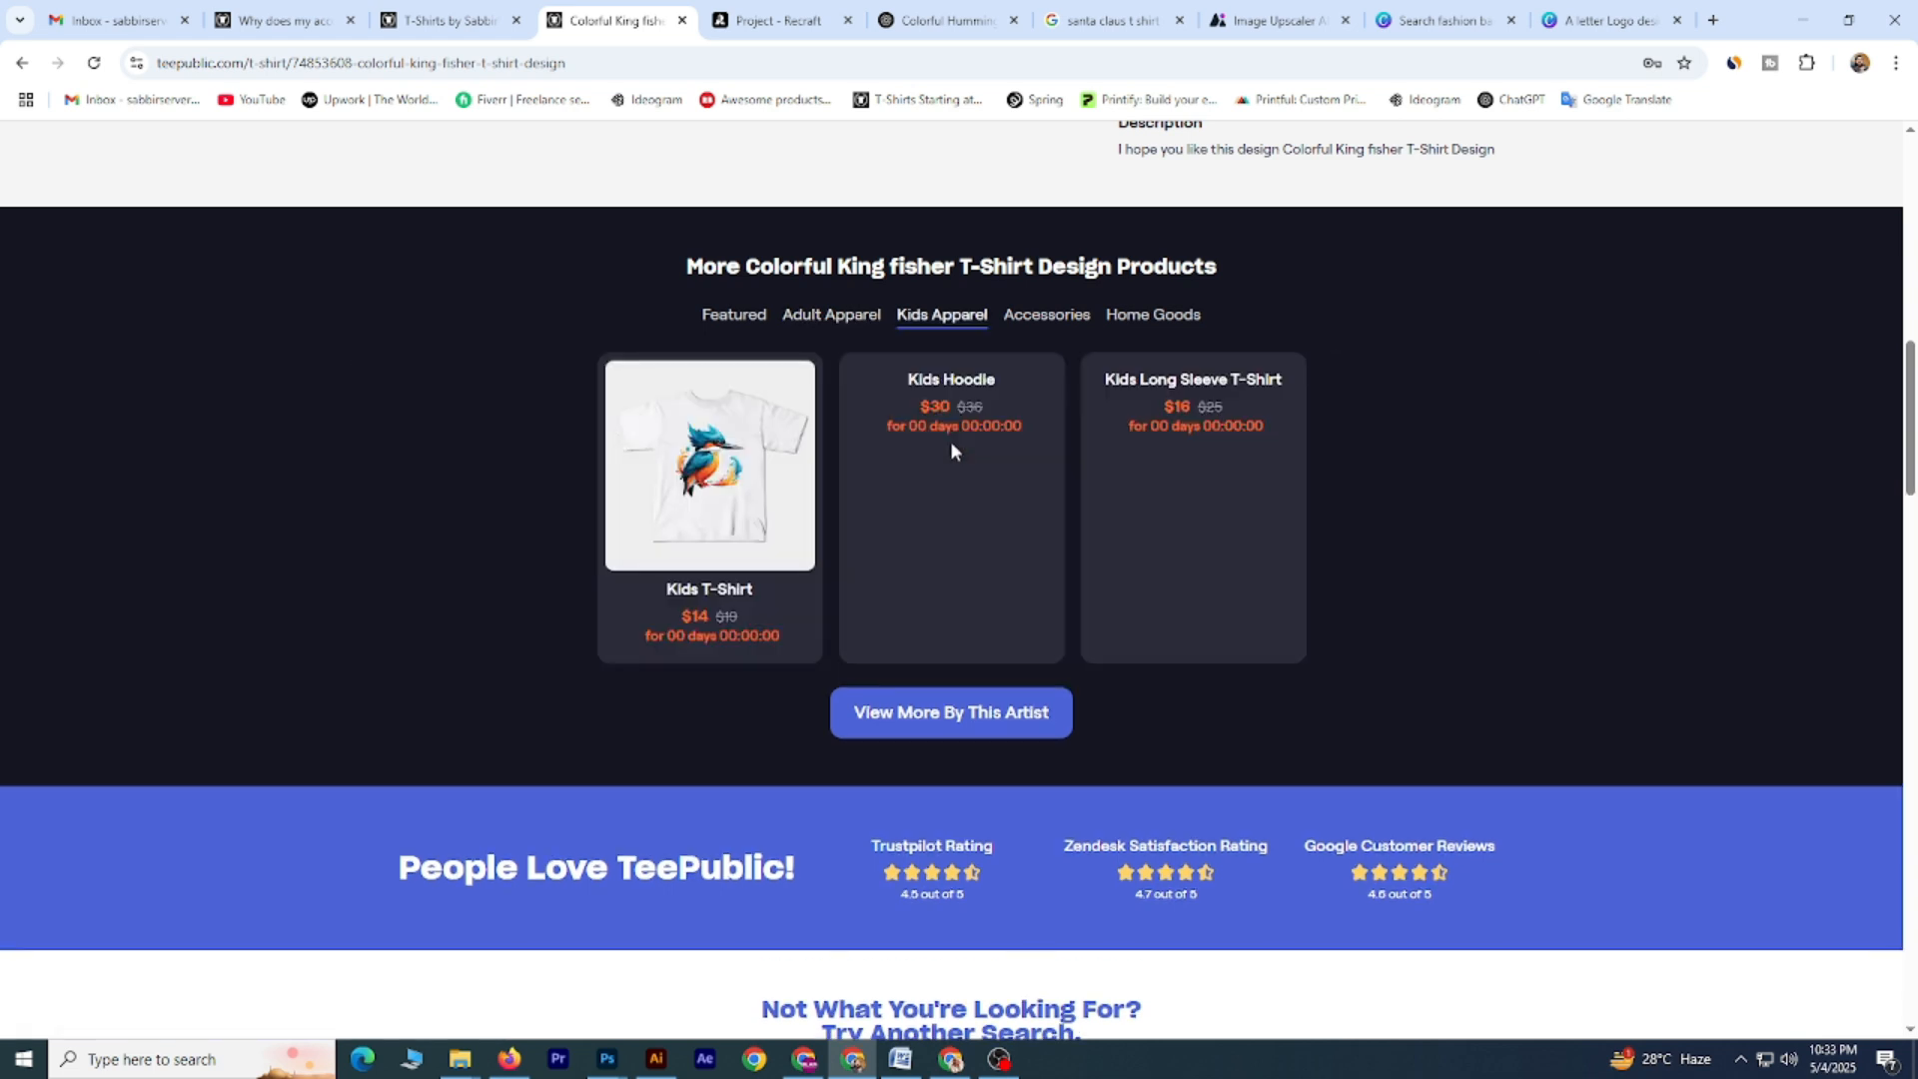
{"action": "left_click", "coordinate": [1044, 319]}
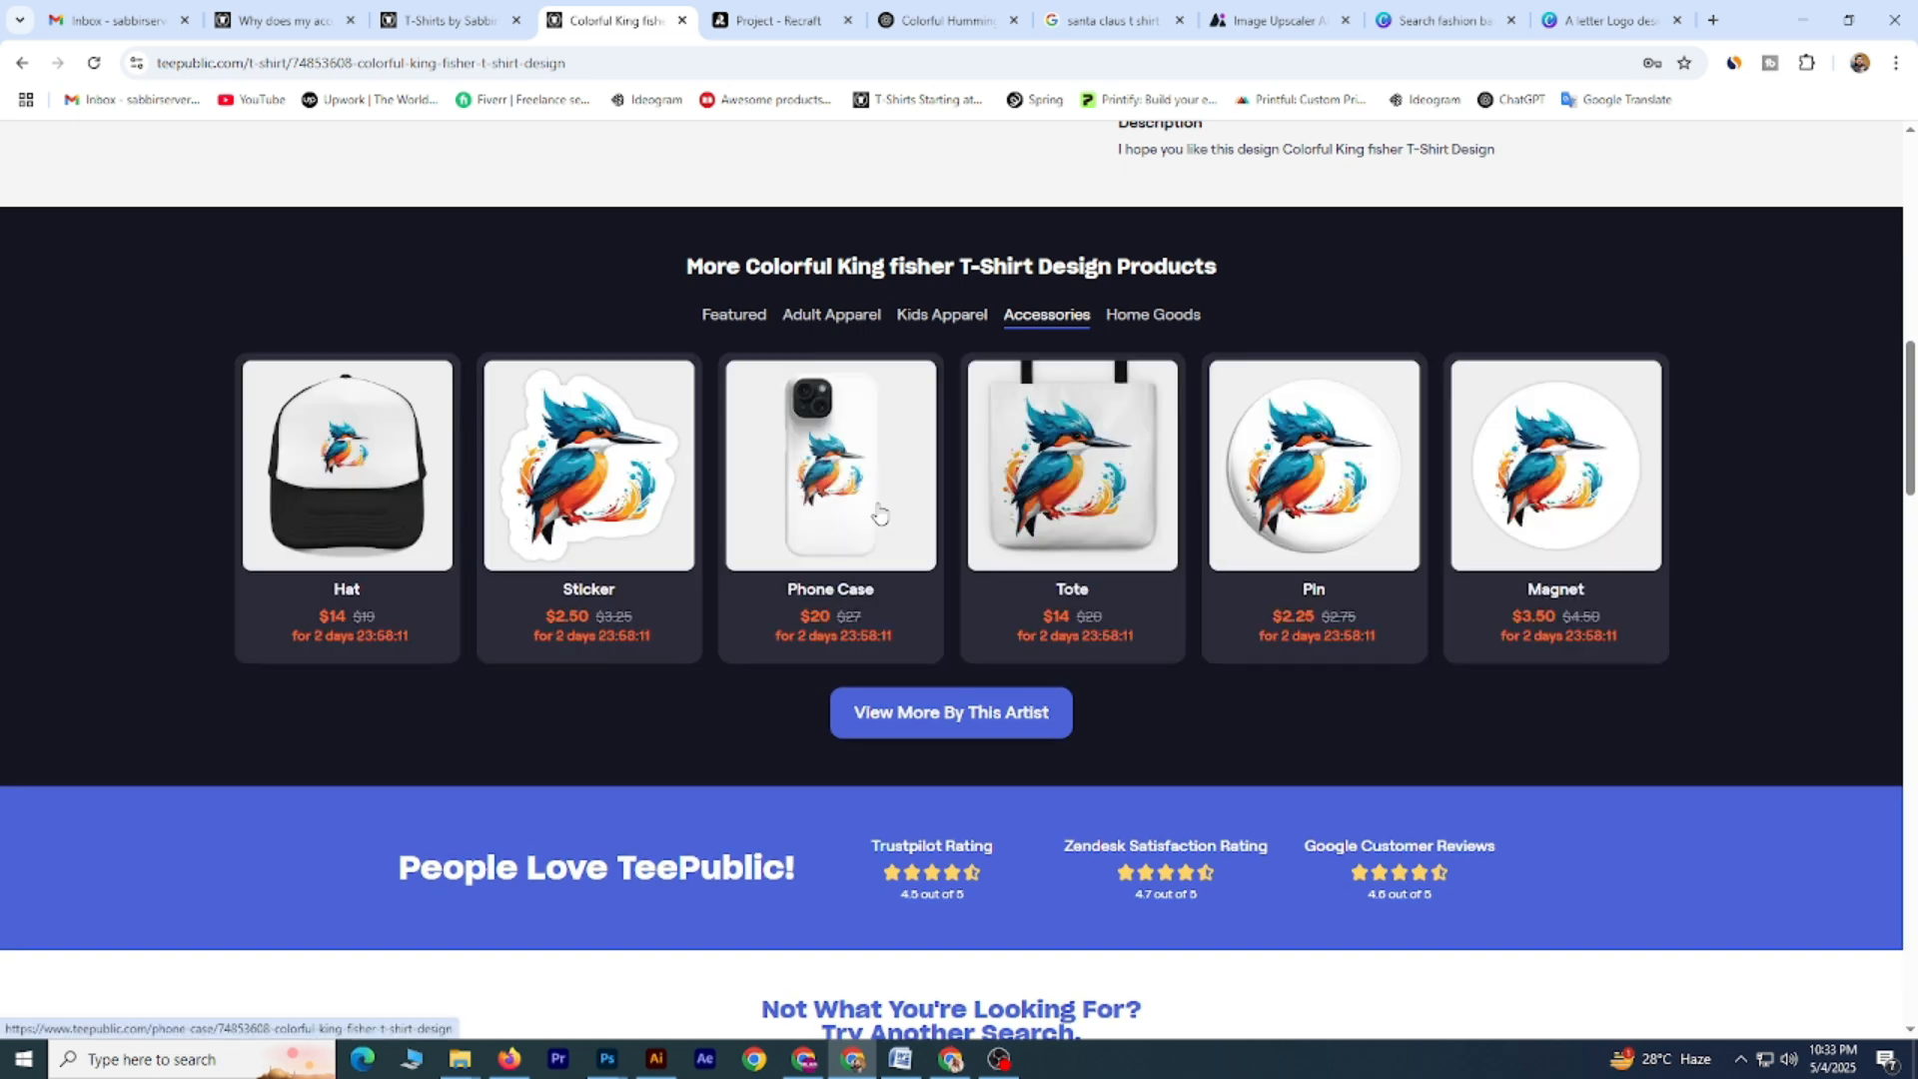
{"action": "scroll", "coordinate": [910, 512], "scroll_direction": "up", "scroll_amount": 5}
{"action": "scroll", "coordinate": [913, 502], "scroll_direction": "up", "scroll_amount": 4}
{"action": "scroll", "coordinate": [943, 463], "scroll_direction": "down", "scroll_amount": 2}
{"action": "scroll", "coordinate": [1153, 431], "scroll_direction": "up", "scroll_amount": 2}
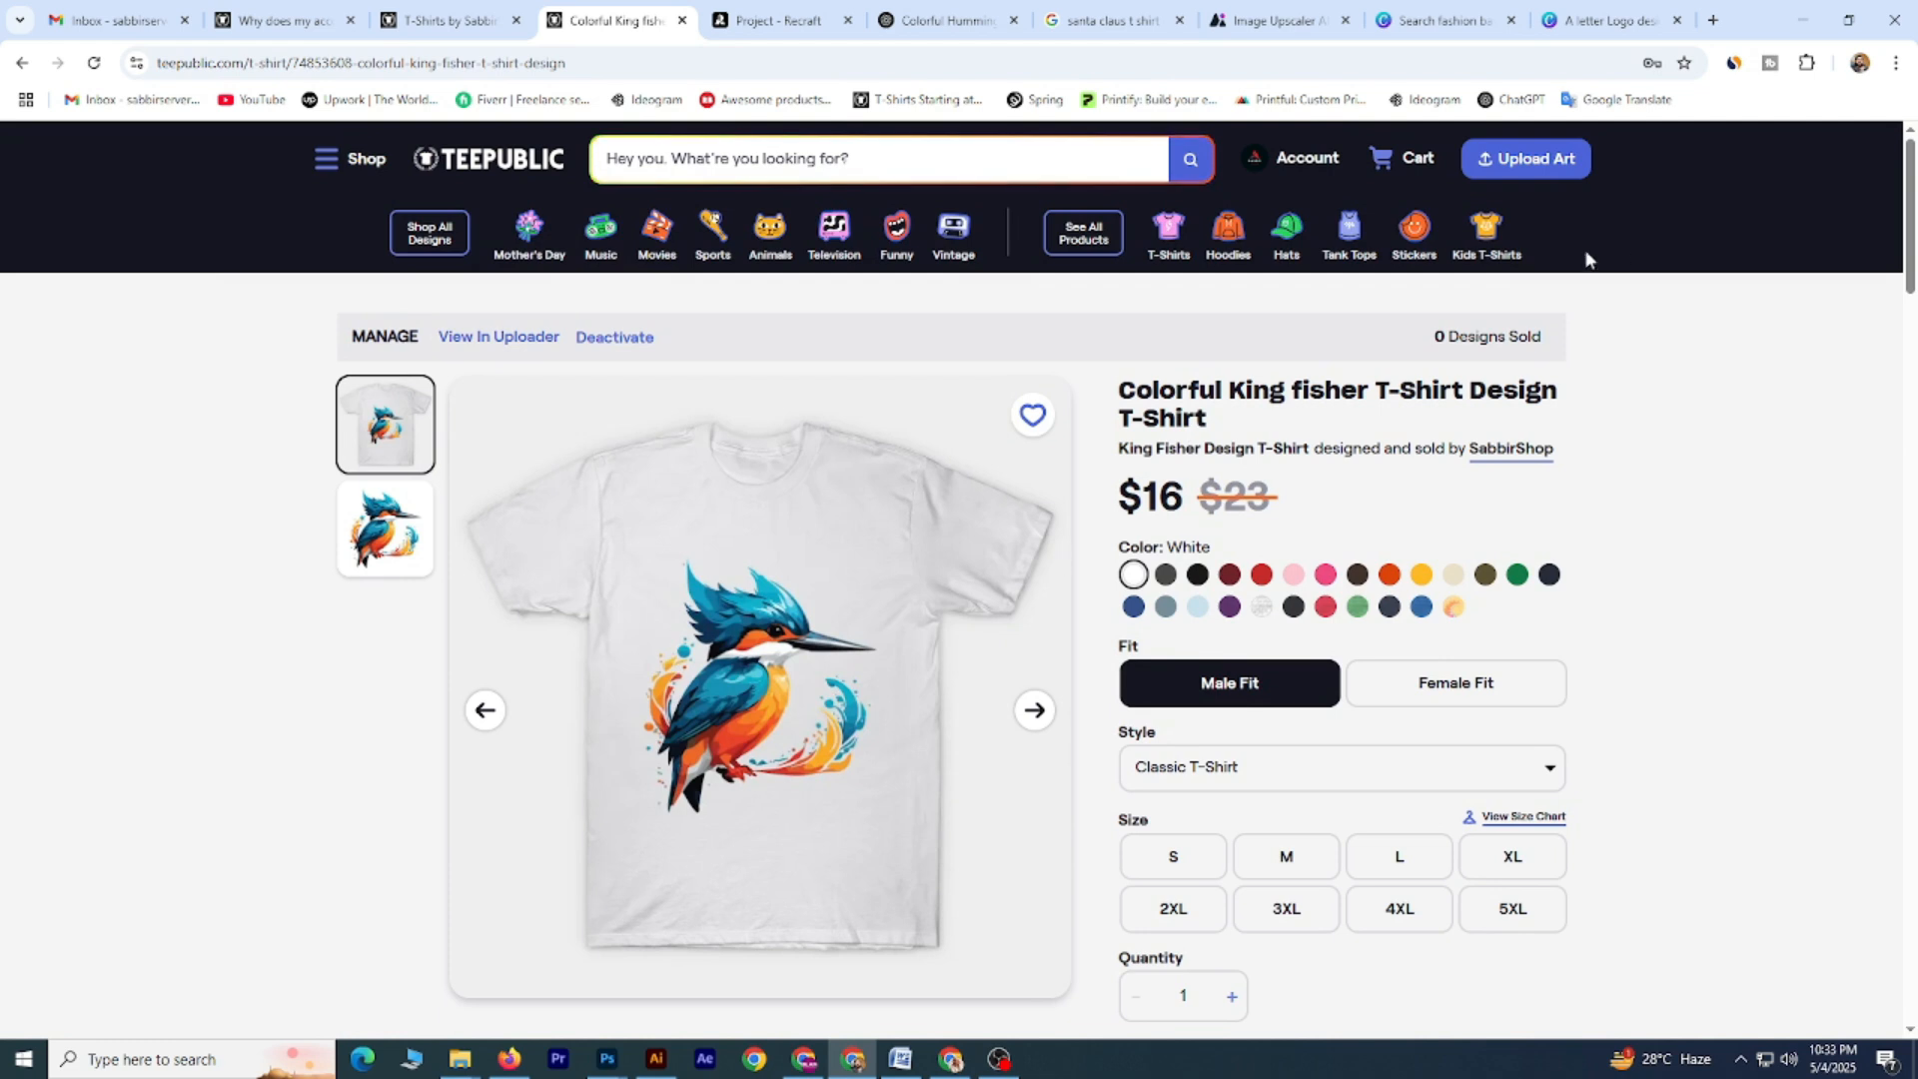
Return to the store page and reload it to refresh the list of published designs.
{"action": "left_click", "coordinate": [432, 8]}
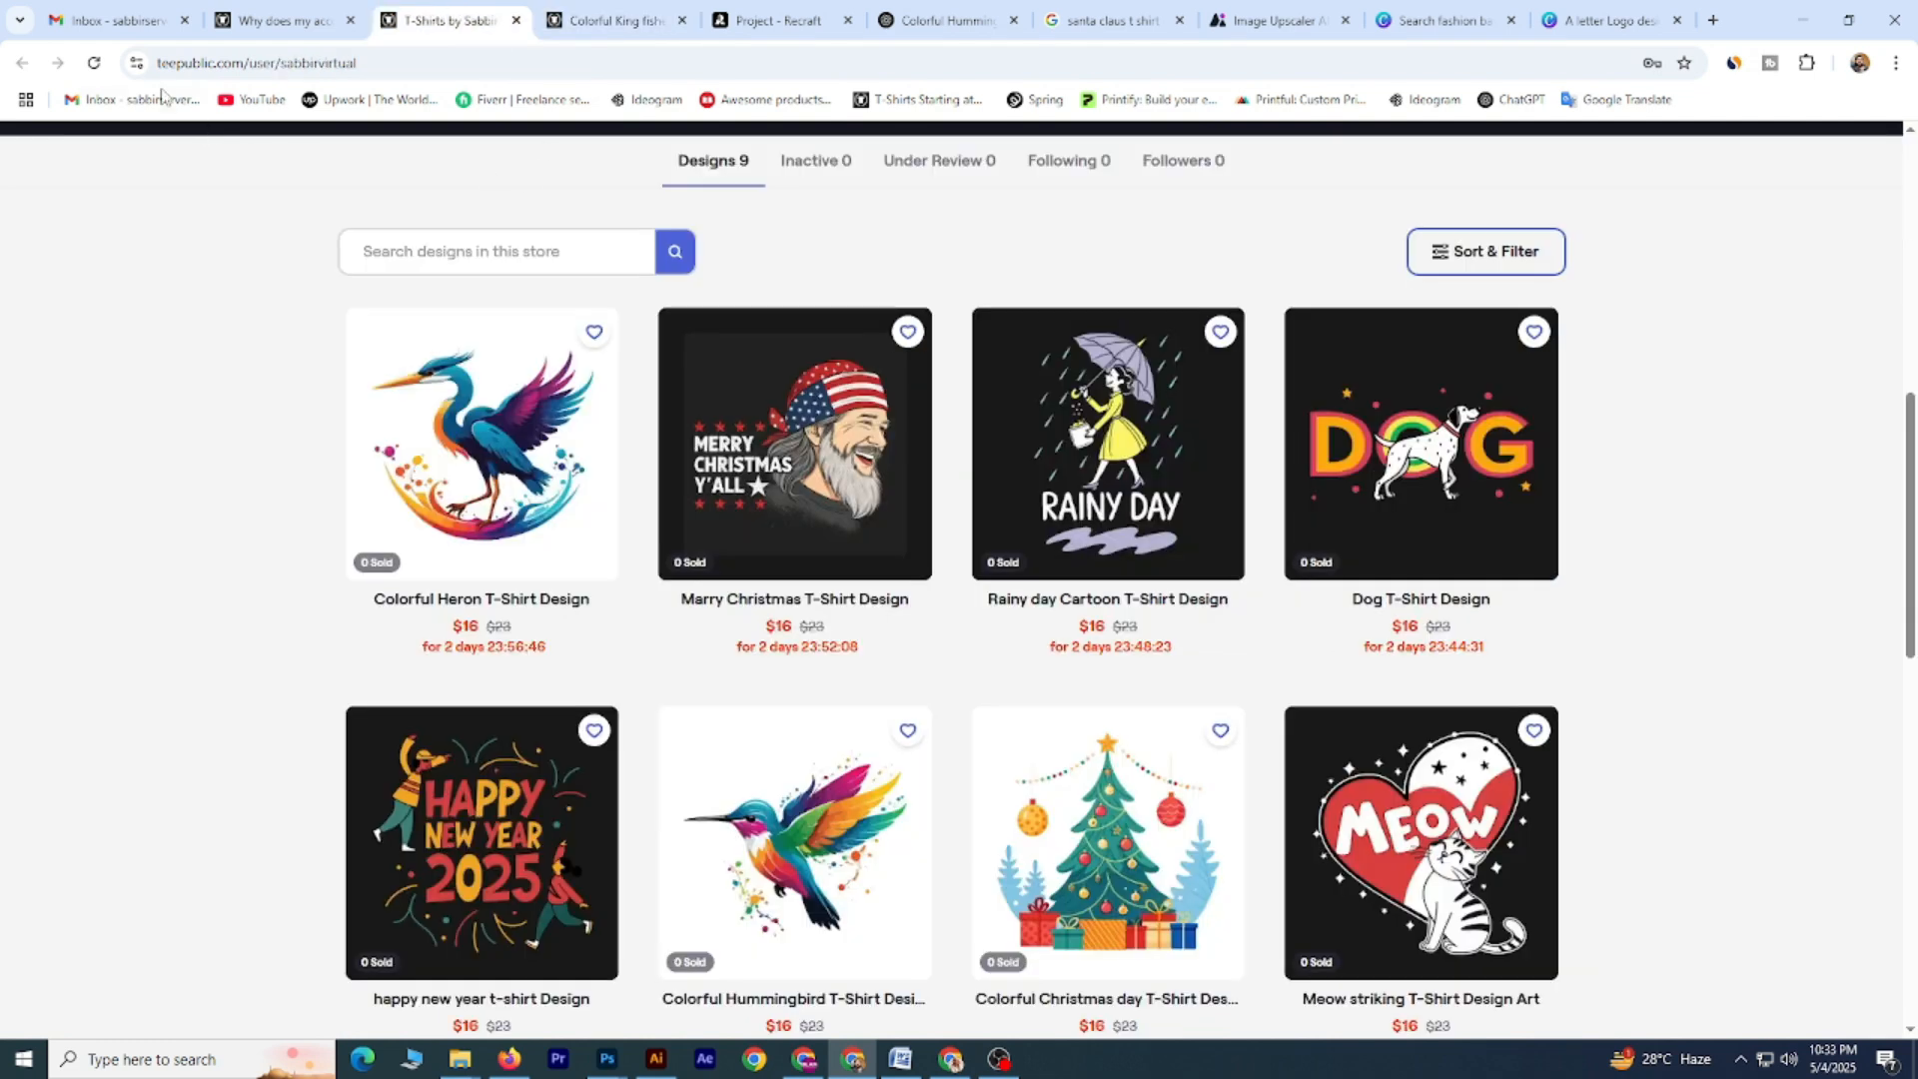
{"action": "left_click", "coordinate": [96, 63]}
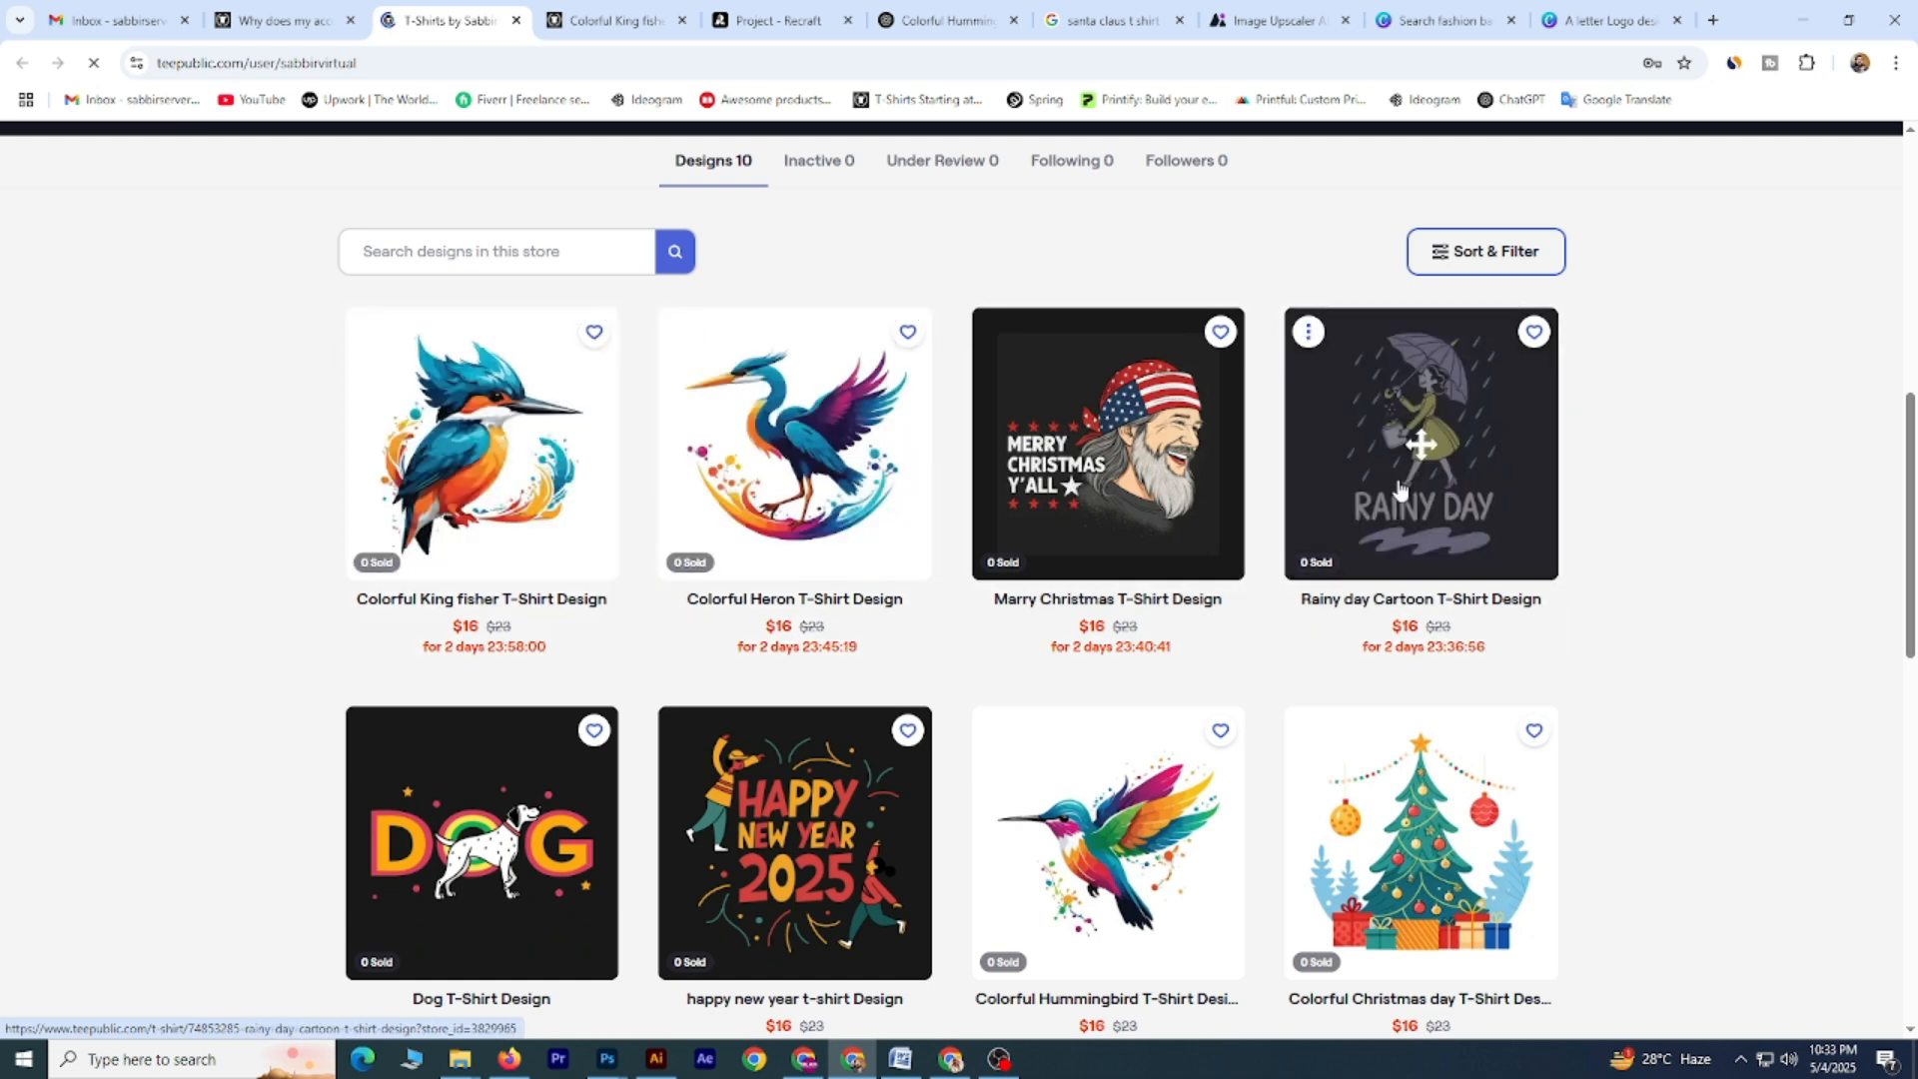
{"action": "scroll", "coordinate": [1399, 490], "scroll_direction": "down", "scroll_amount": 5}
{"action": "scroll", "coordinate": [640, 597], "scroll_direction": "up", "scroll_amount": 8}
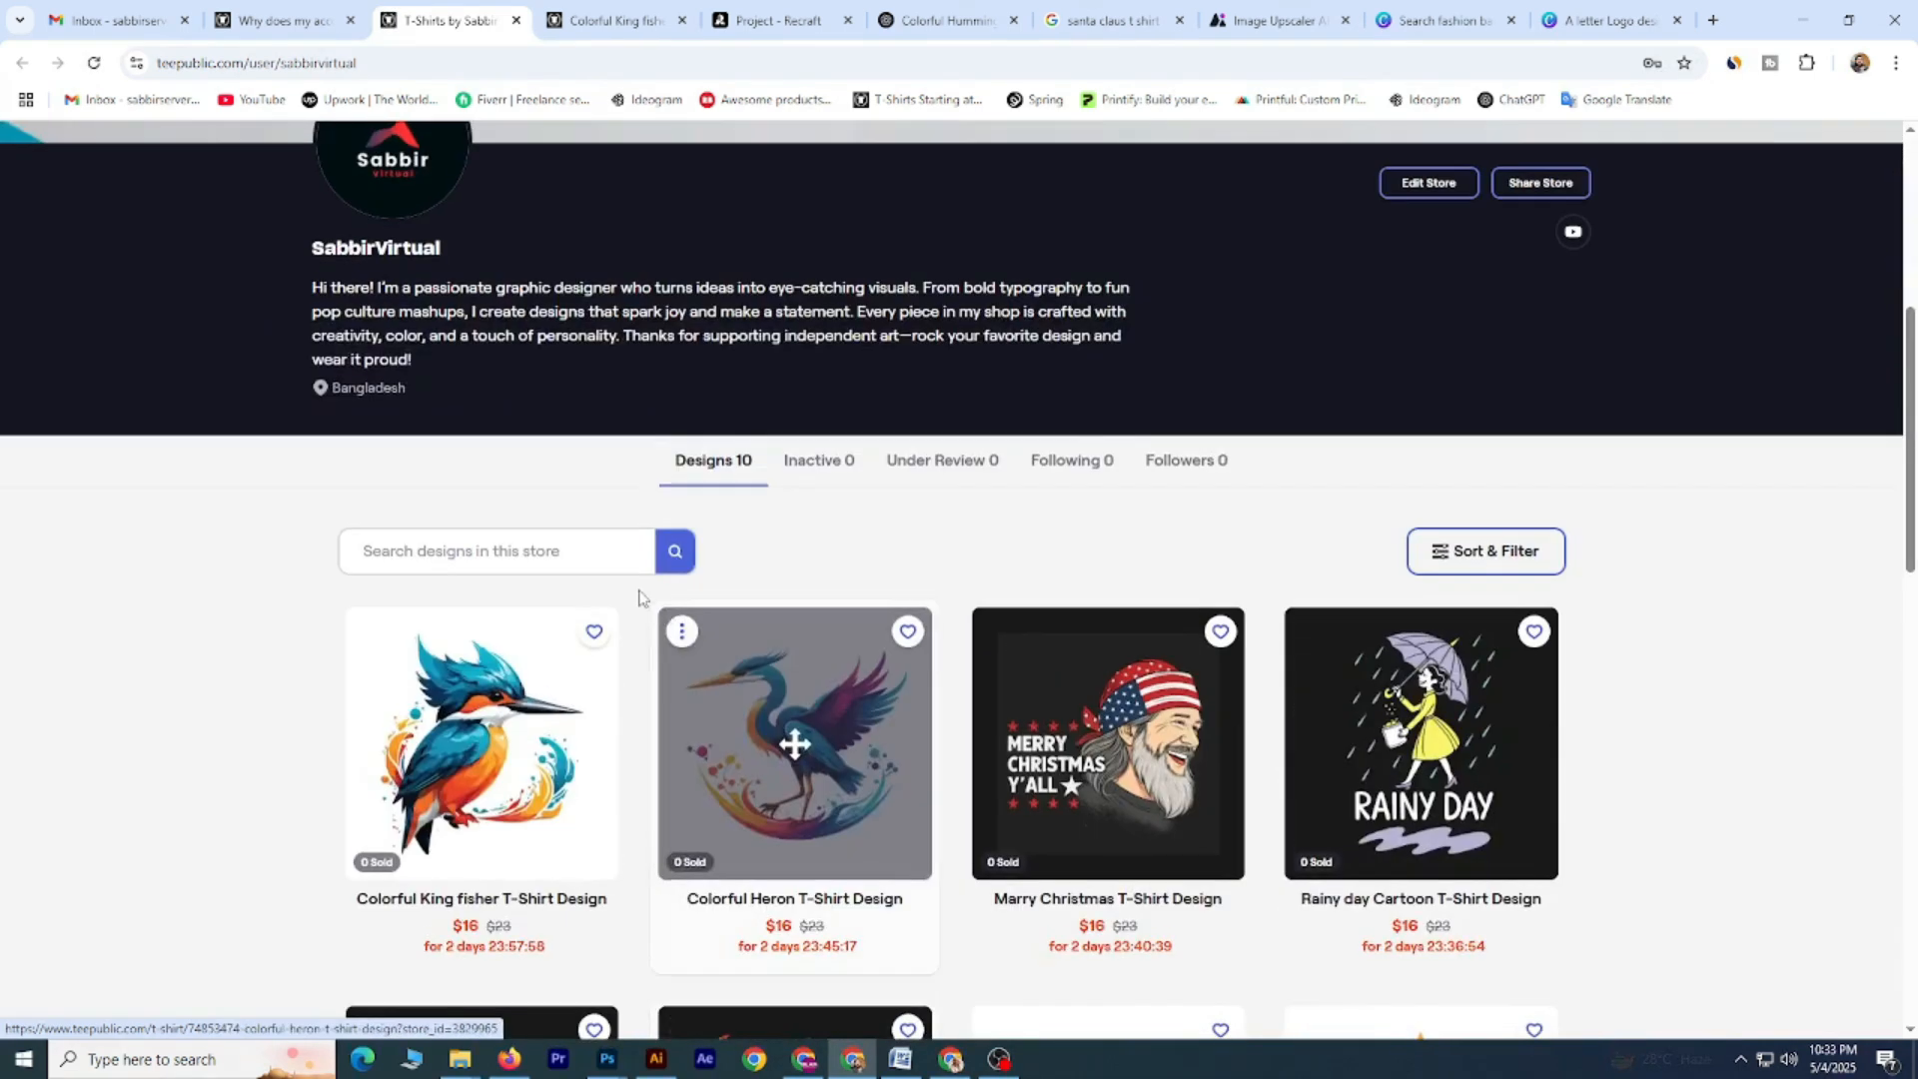
Review all the published T-shirt designs in the store, from the king fisher to the Children's Day artwork.
{"action": "scroll", "coordinate": [640, 598], "scroll_direction": "down", "scroll_amount": 3}
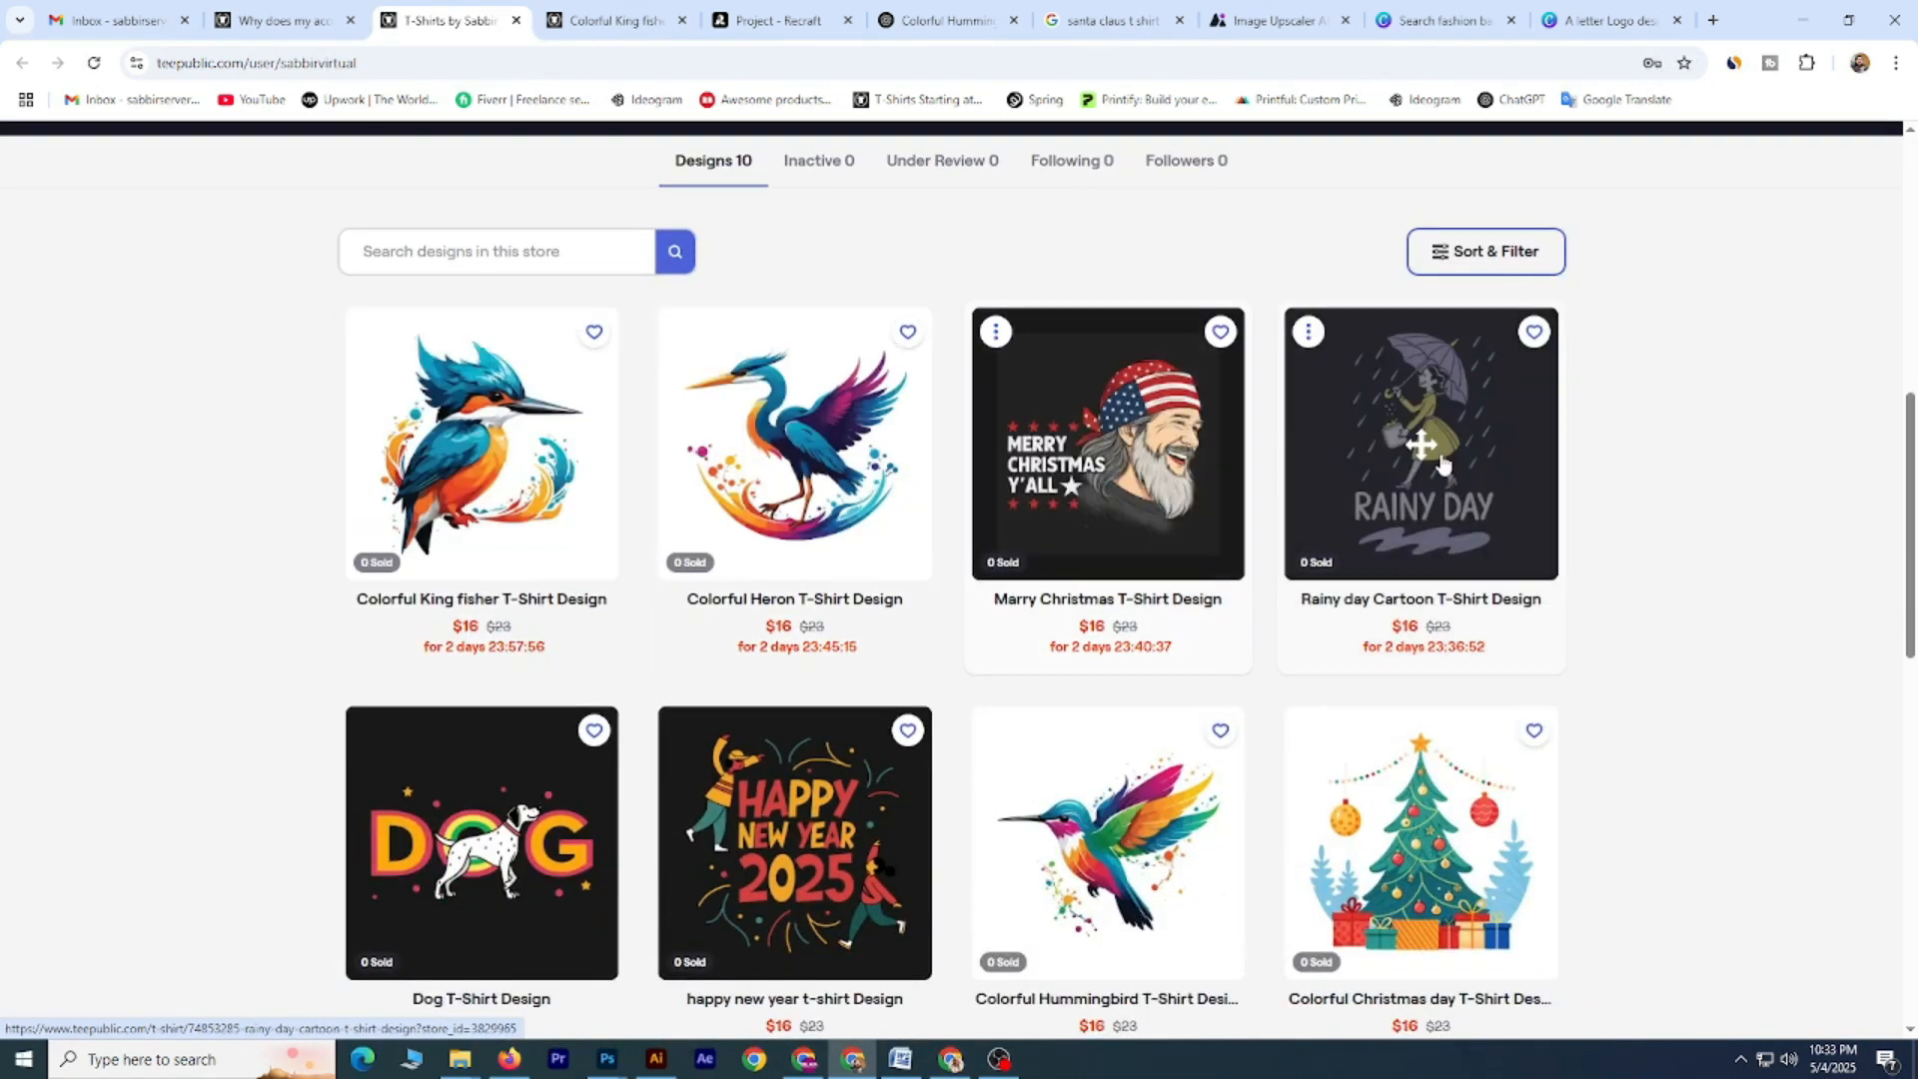
{"action": "scroll", "coordinate": [800, 496], "scroll_direction": "down", "scroll_amount": 2}
{"action": "scroll", "coordinate": [559, 599], "scroll_direction": "down", "scroll_amount": 2}
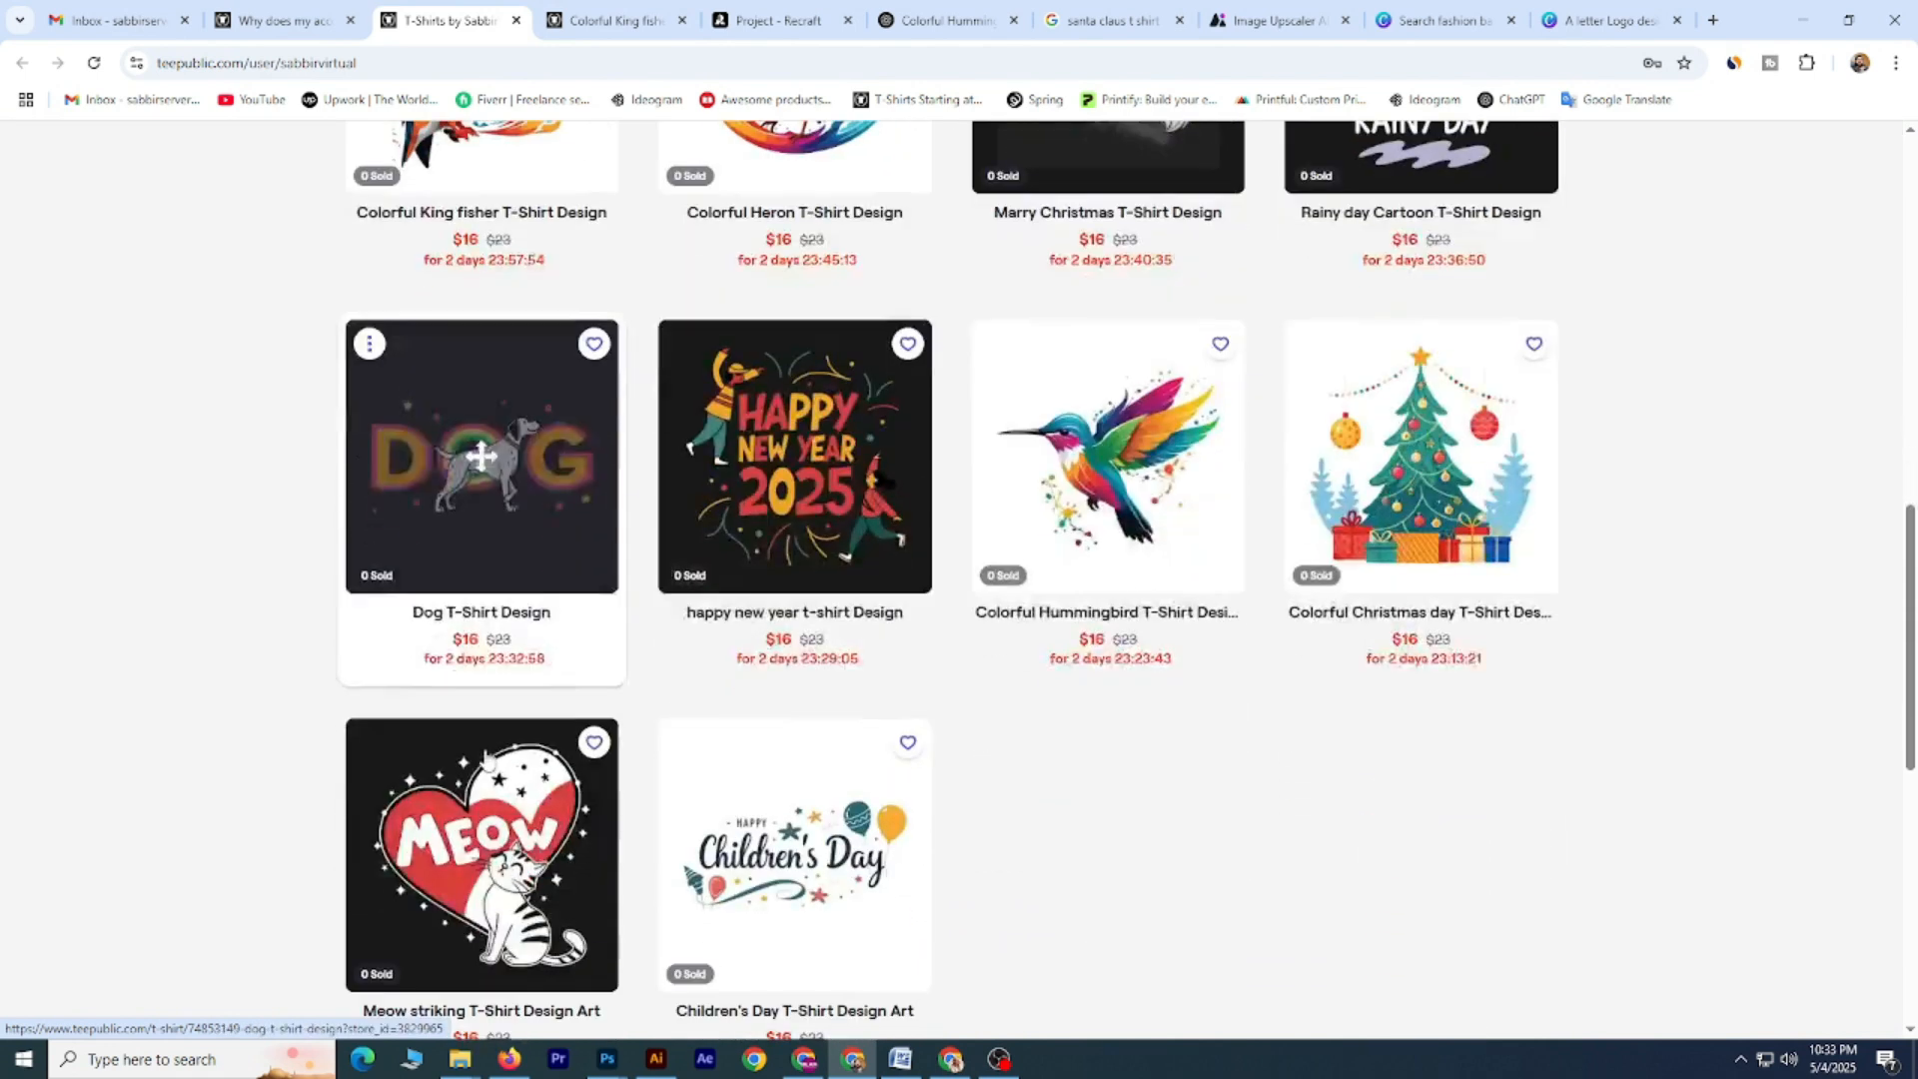
{"action": "scroll", "coordinate": [999, 700], "scroll_direction": "up", "scroll_amount": 3}
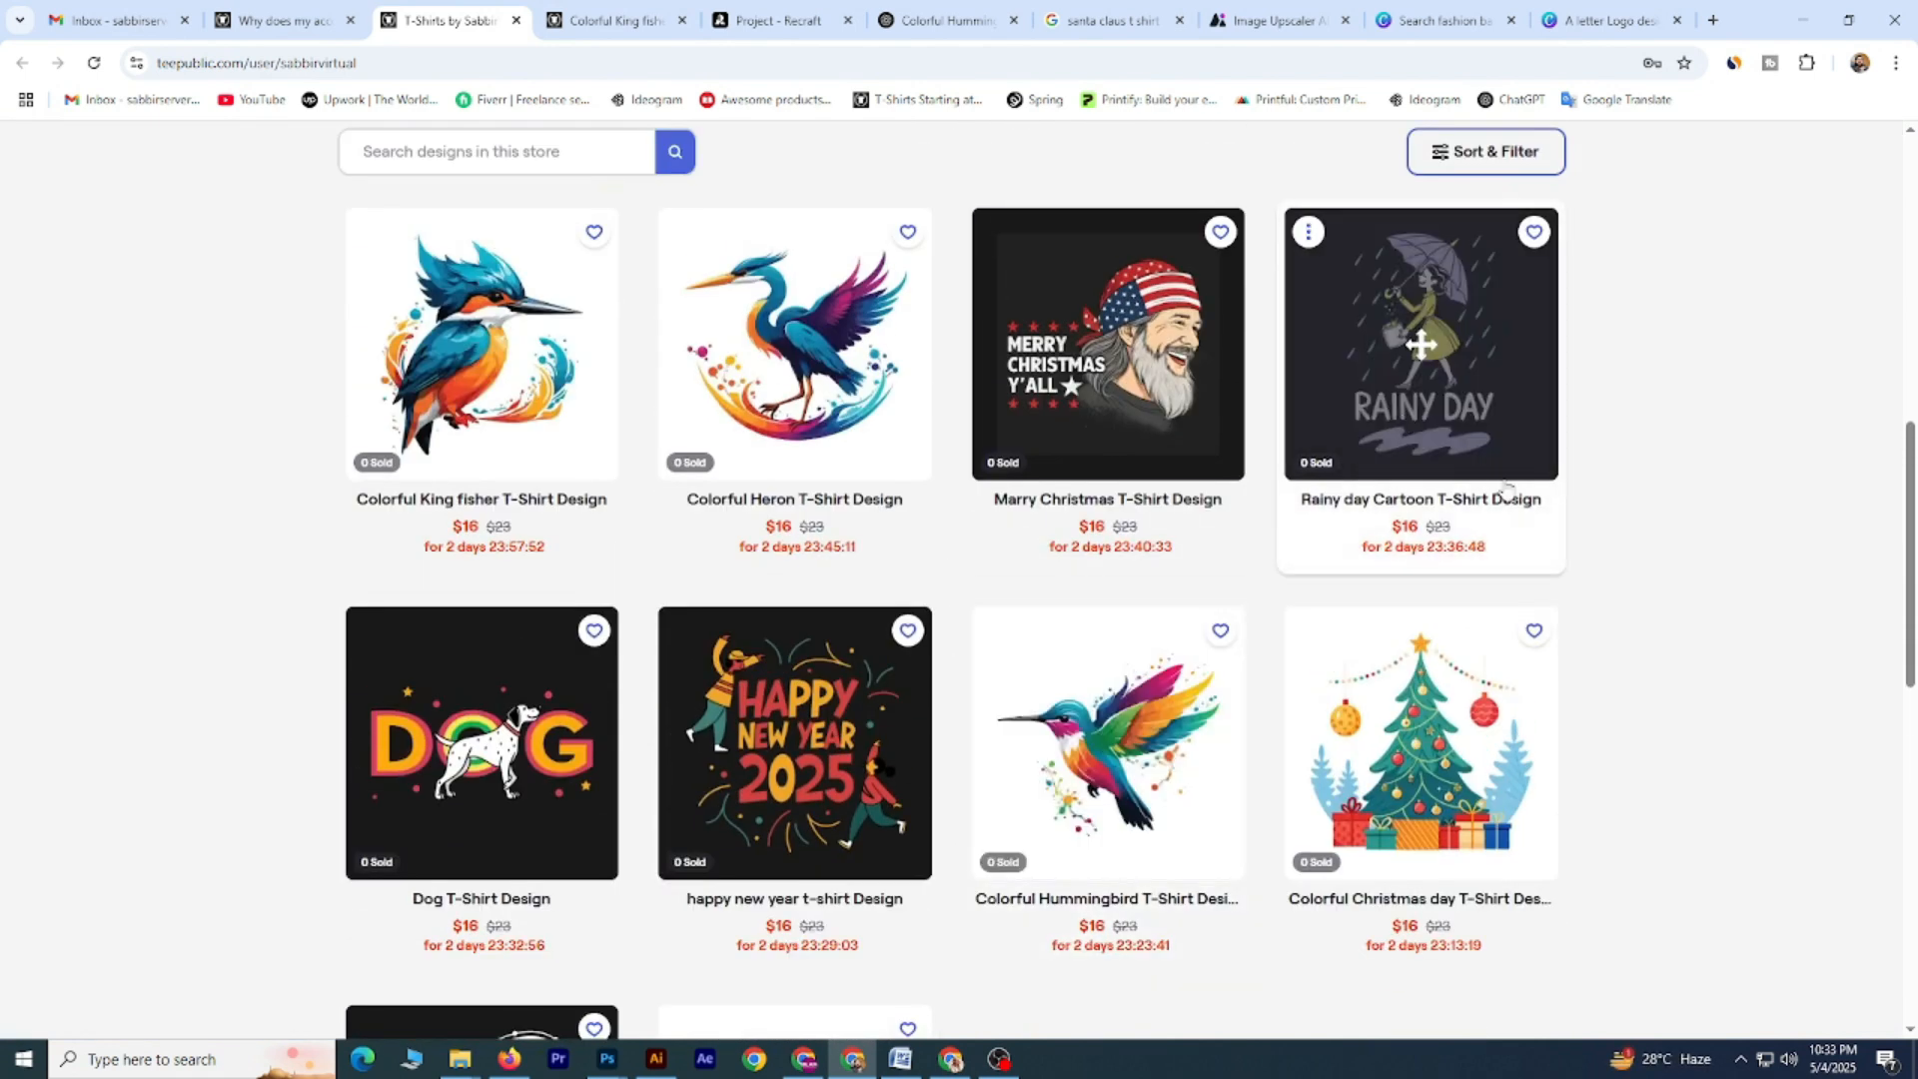
{"action": "scroll", "coordinate": [1507, 480], "scroll_direction": "down", "scroll_amount": 1}
{"action": "scroll", "coordinate": [1299, 490], "scroll_direction": "down", "scroll_amount": 2}
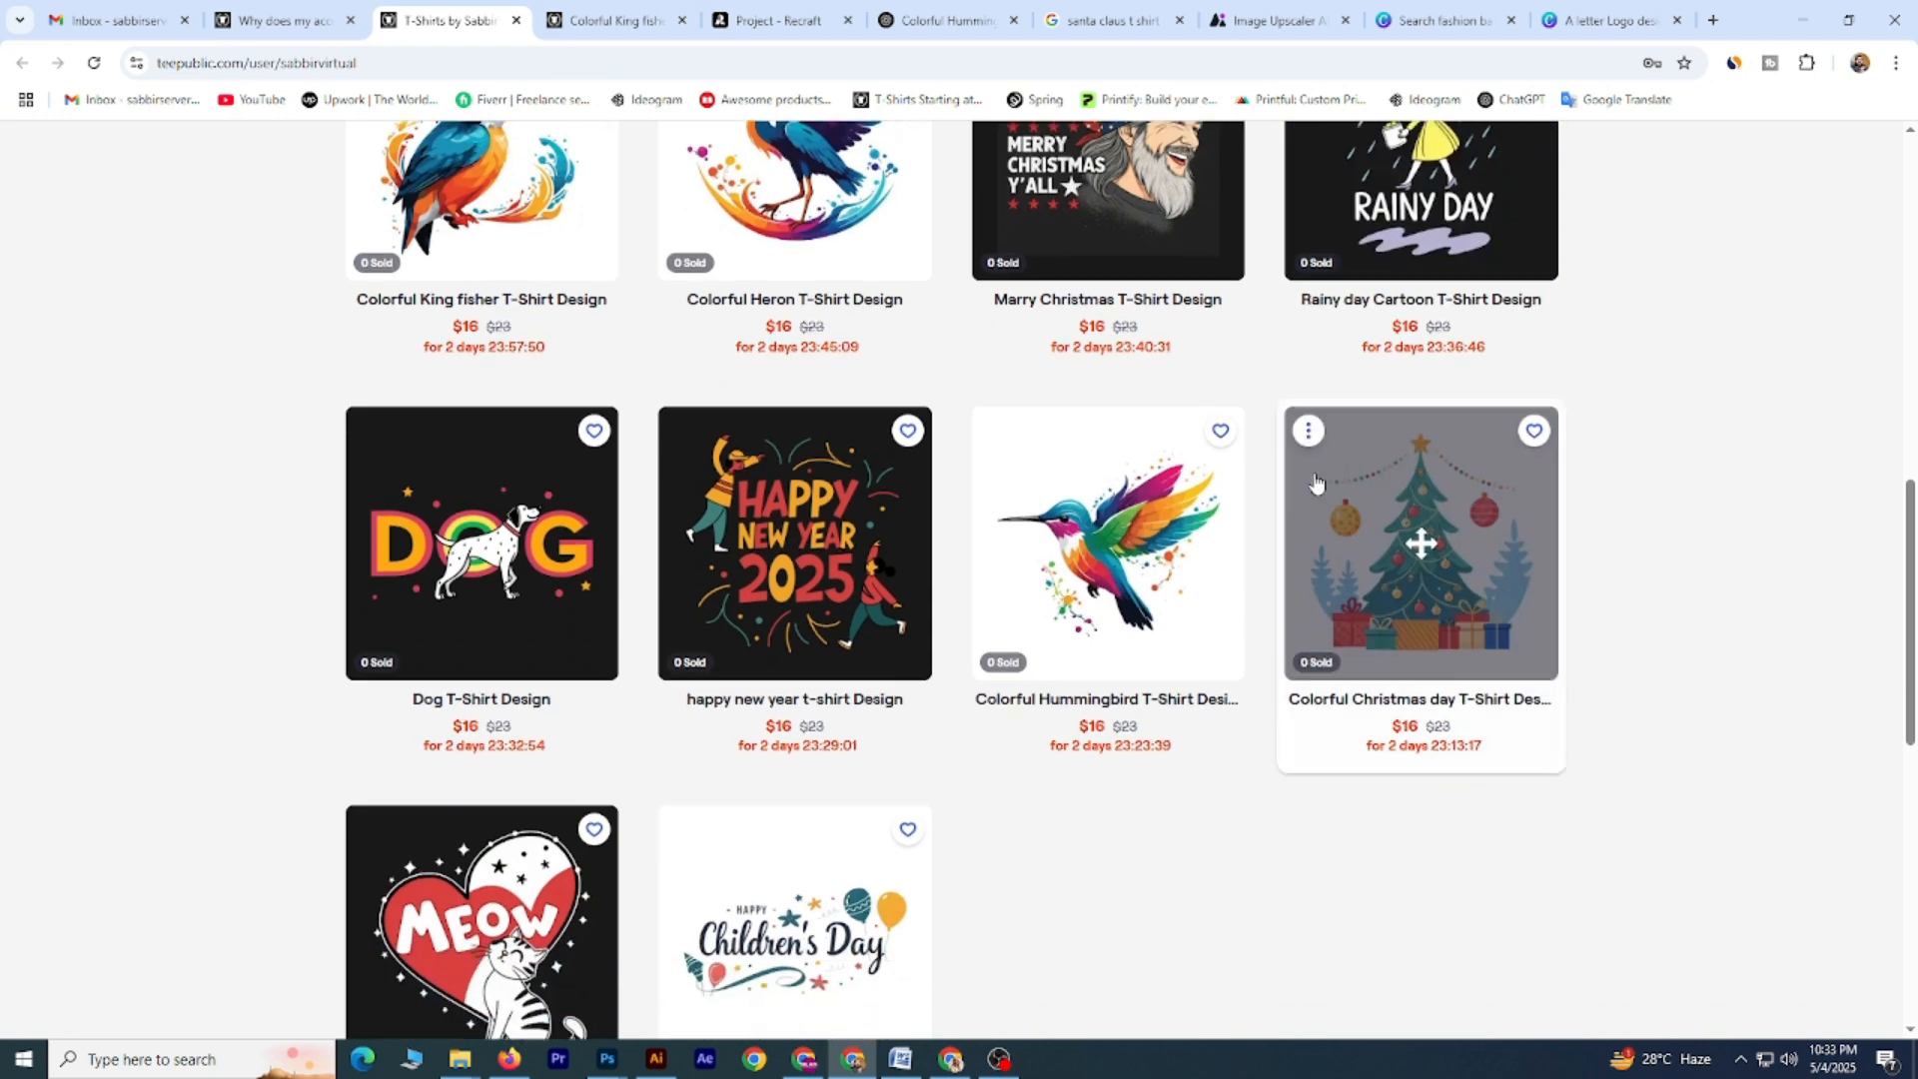
{"action": "scroll", "coordinate": [1261, 491], "scroll_direction": "up", "scroll_amount": 3}
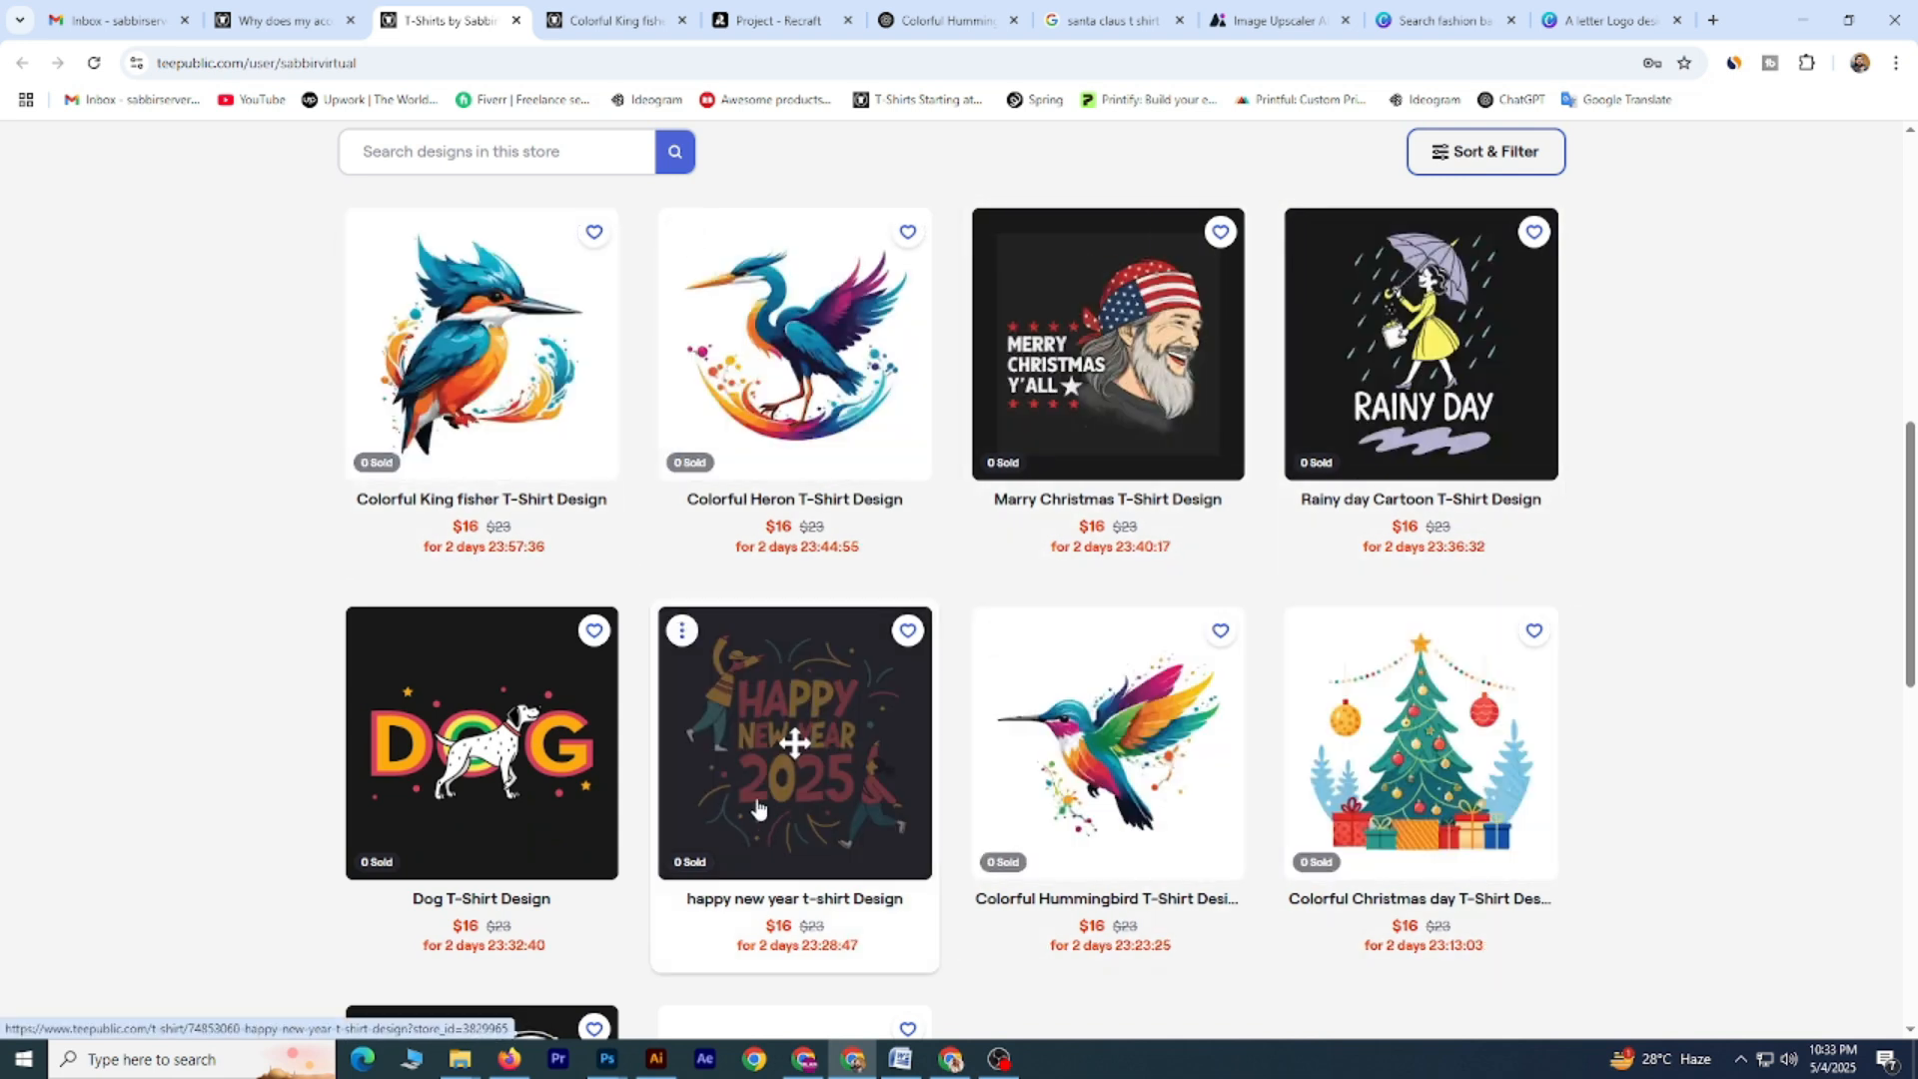
{"action": "scroll", "coordinate": [254, 772], "scroll_direction": "down", "scroll_amount": 3}
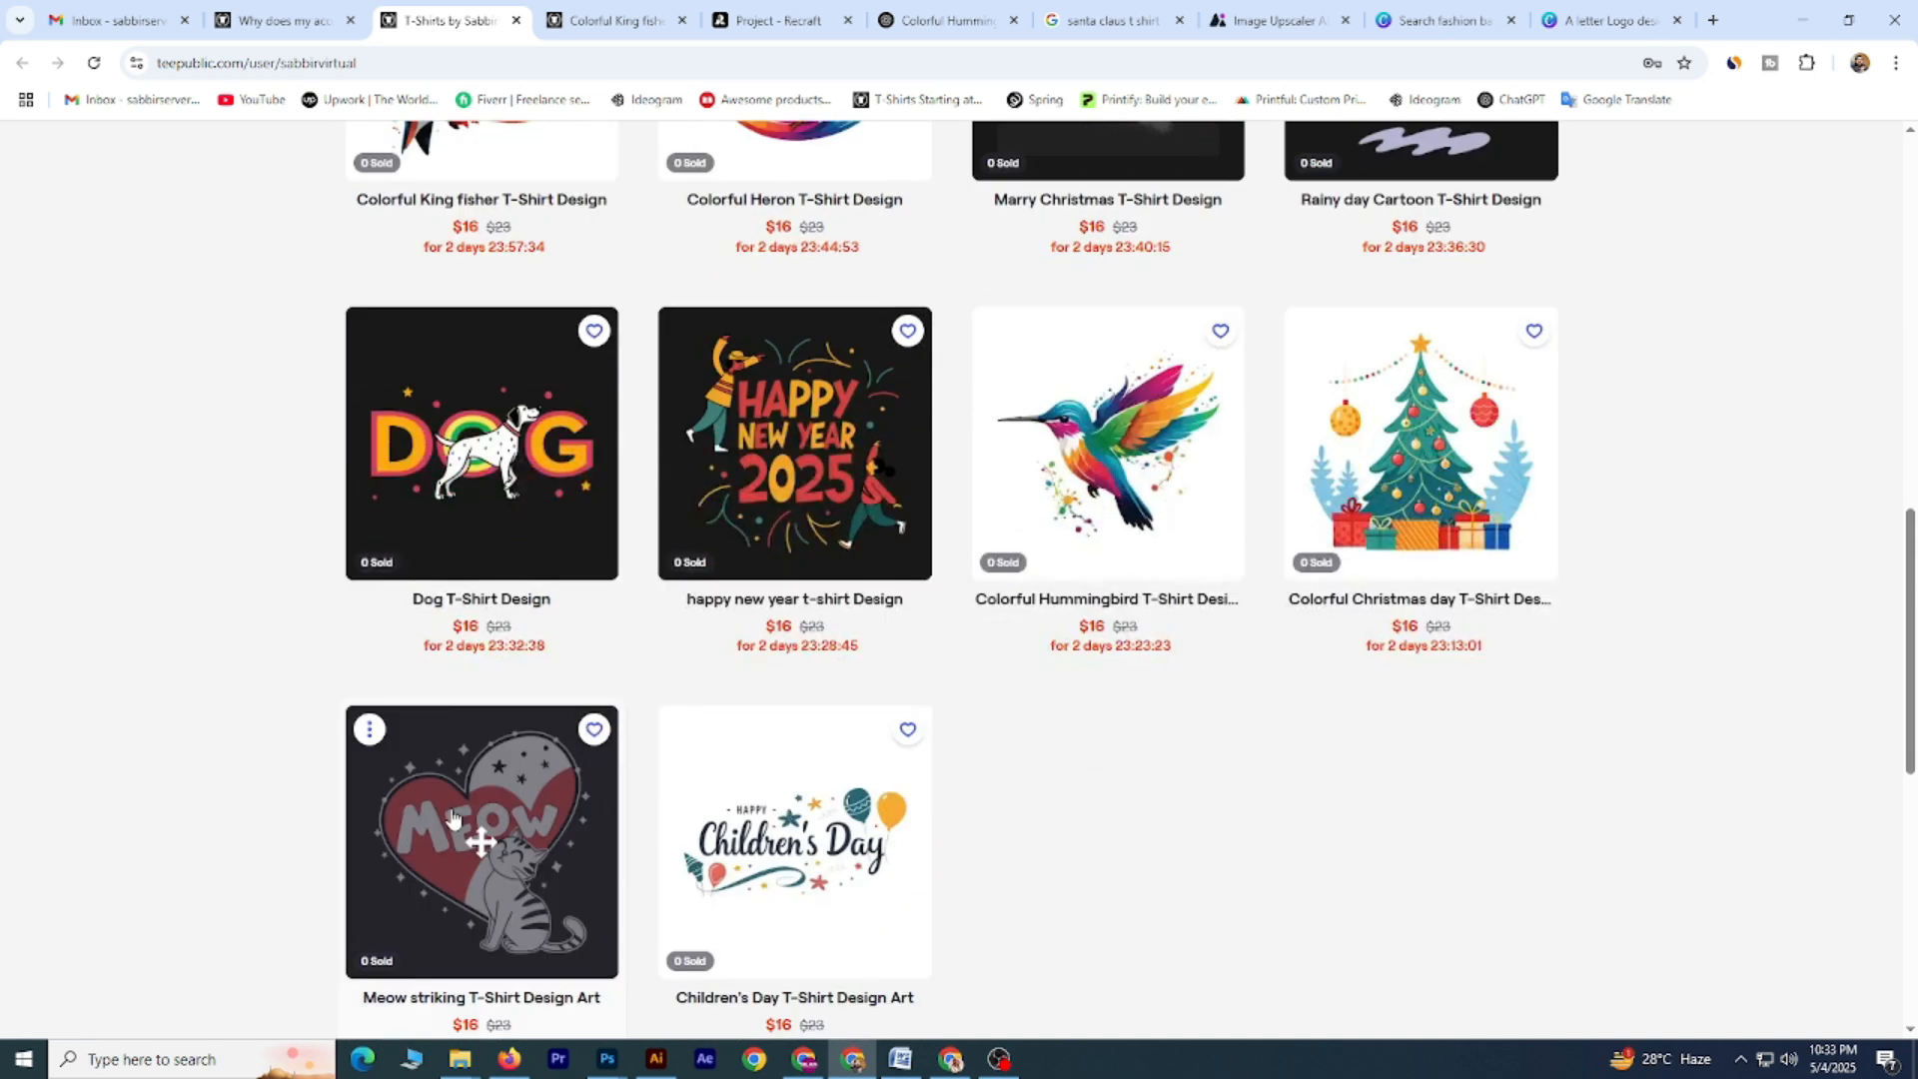
{"action": "scroll", "coordinate": [1135, 740], "scroll_direction": "up", "scroll_amount": 2}
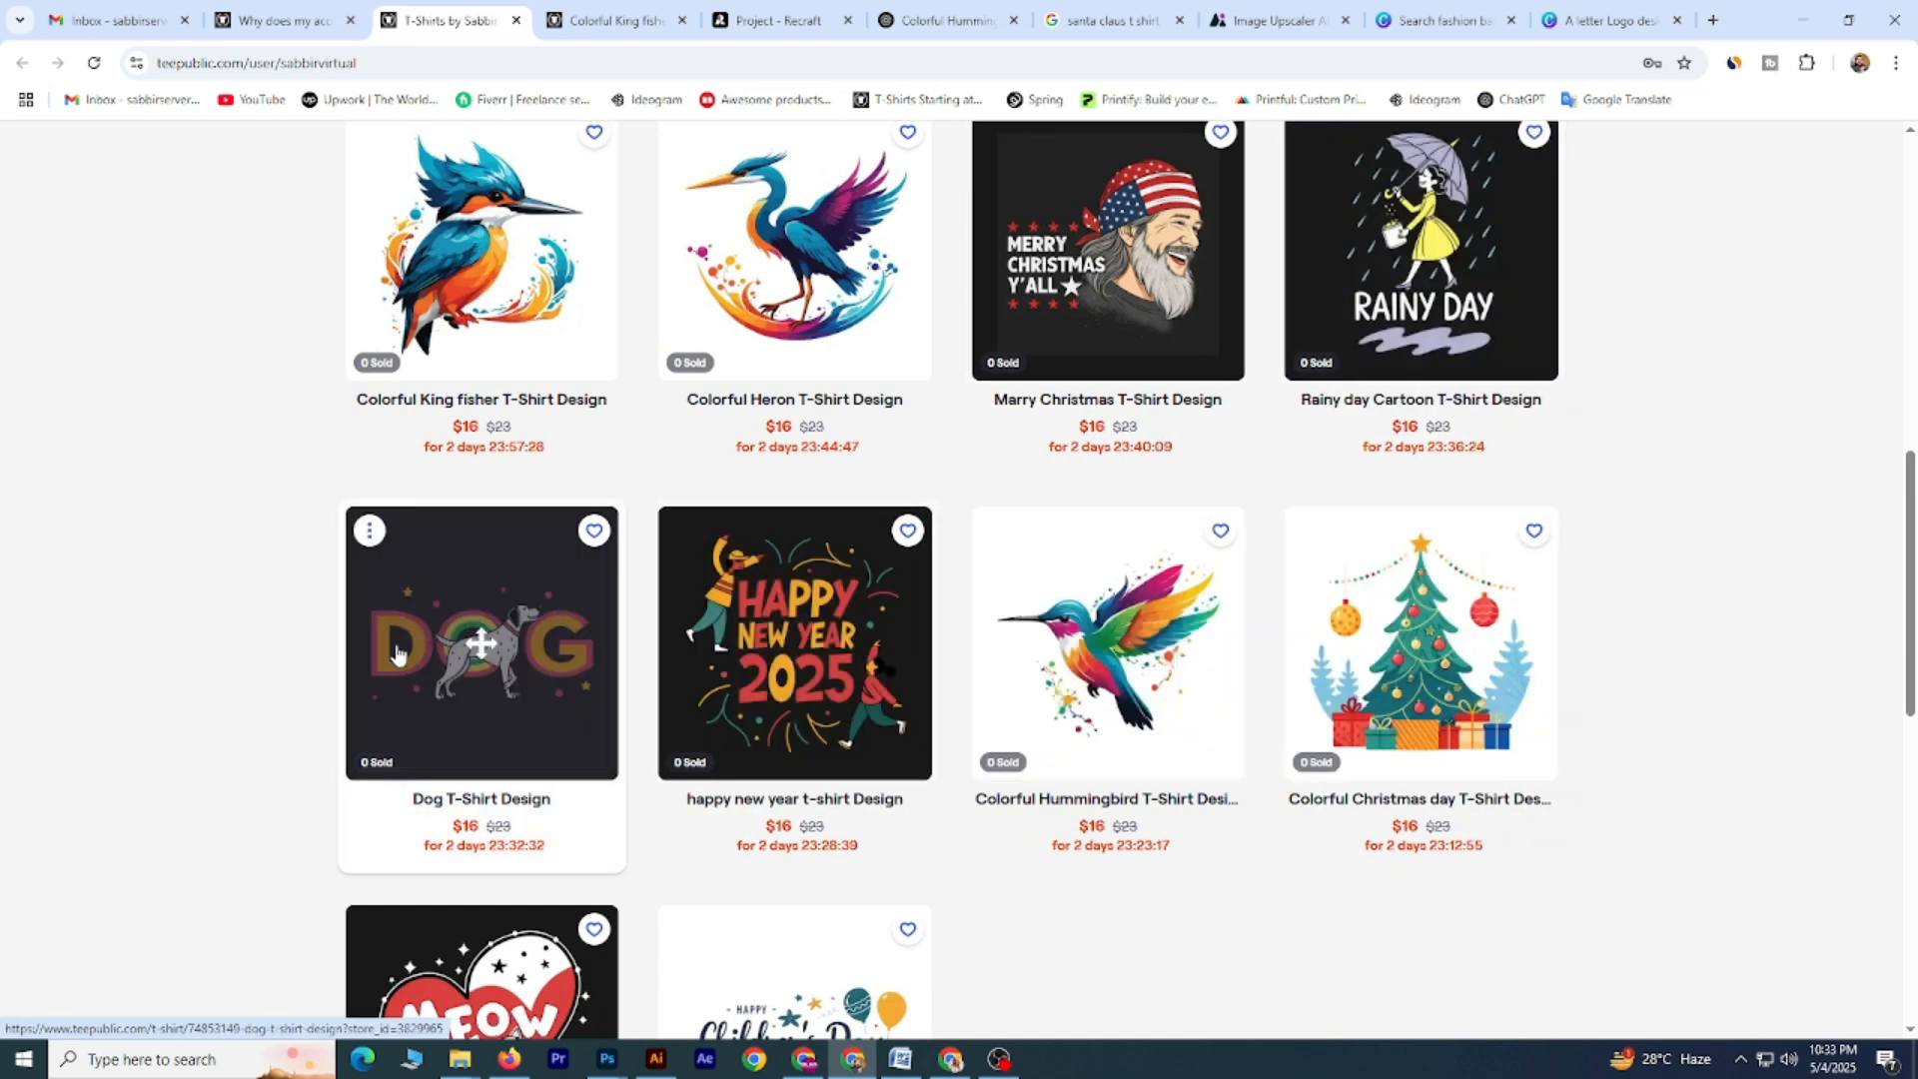
{"action": "scroll", "coordinate": [762, 682], "scroll_direction": "down", "scroll_amount": 2}
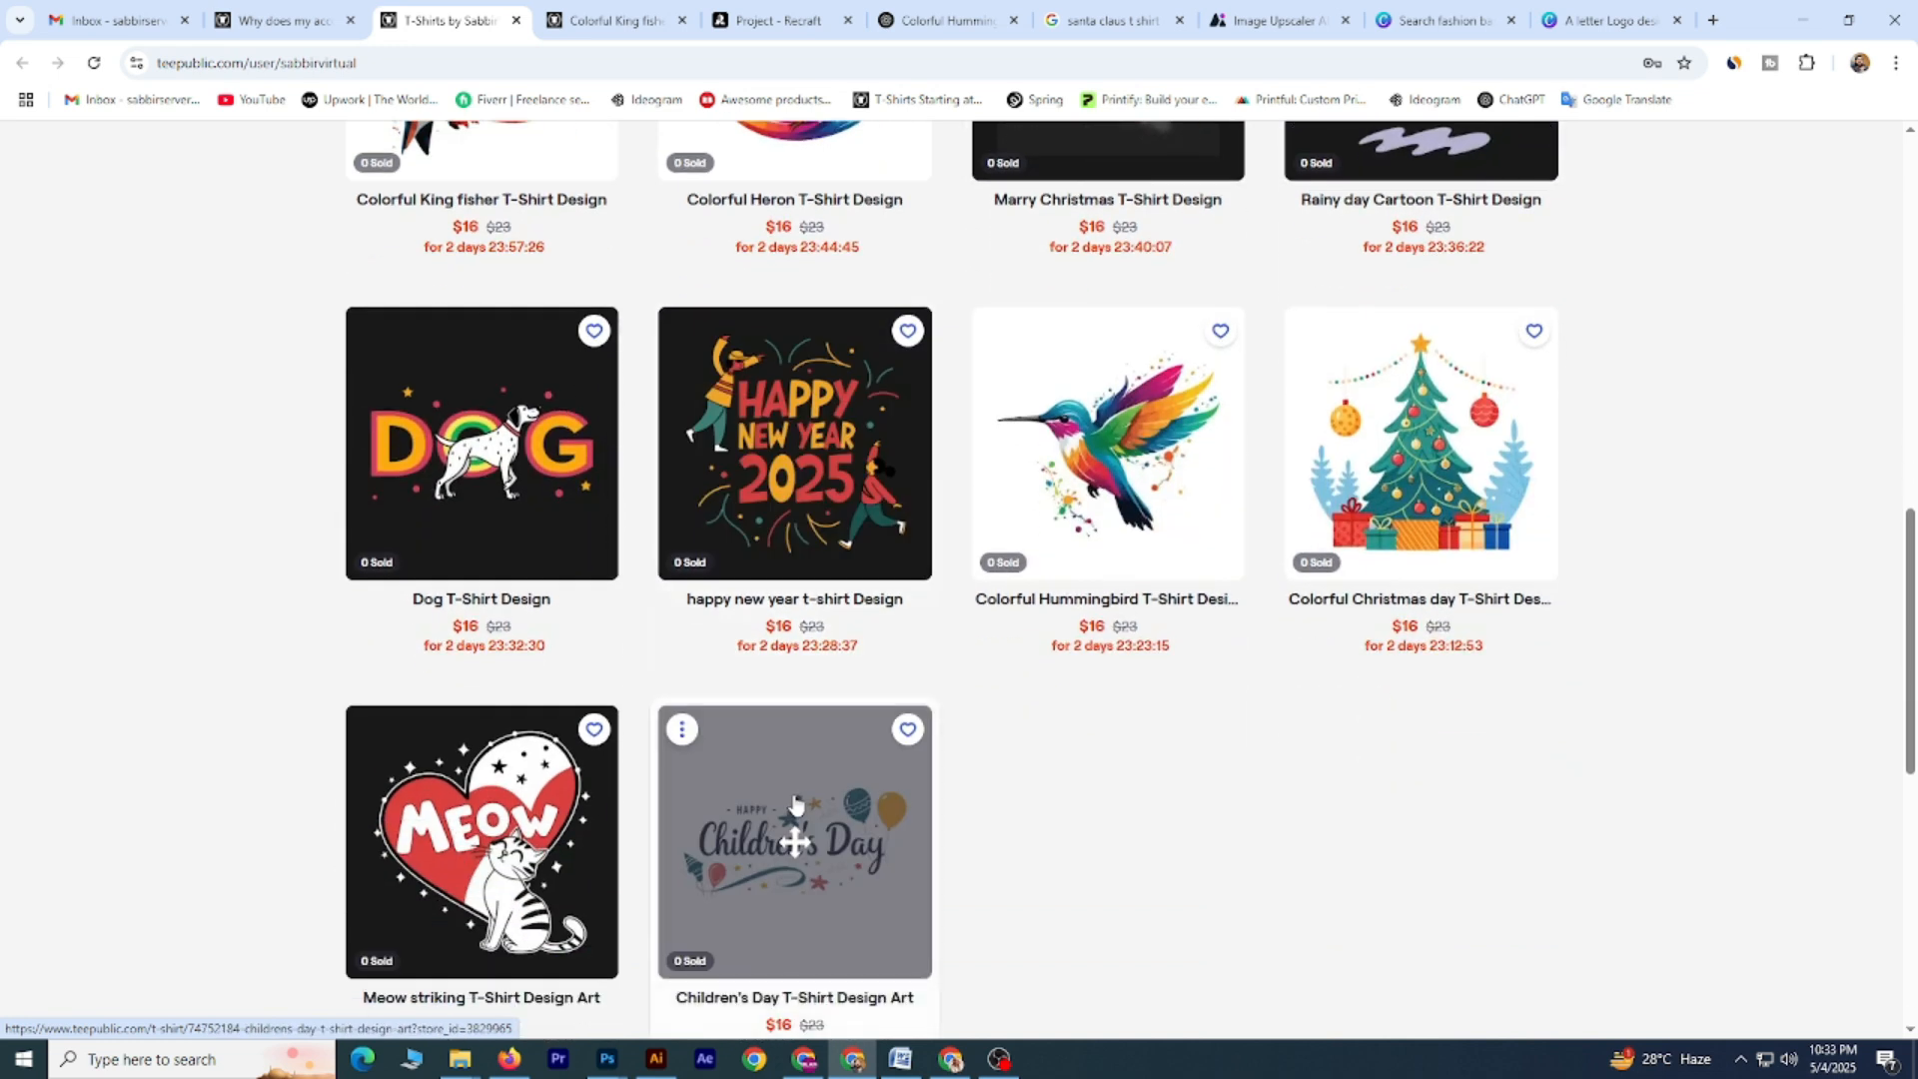
{"action": "scroll", "coordinate": [1079, 779], "scroll_direction": "up", "scroll_amount": 3}
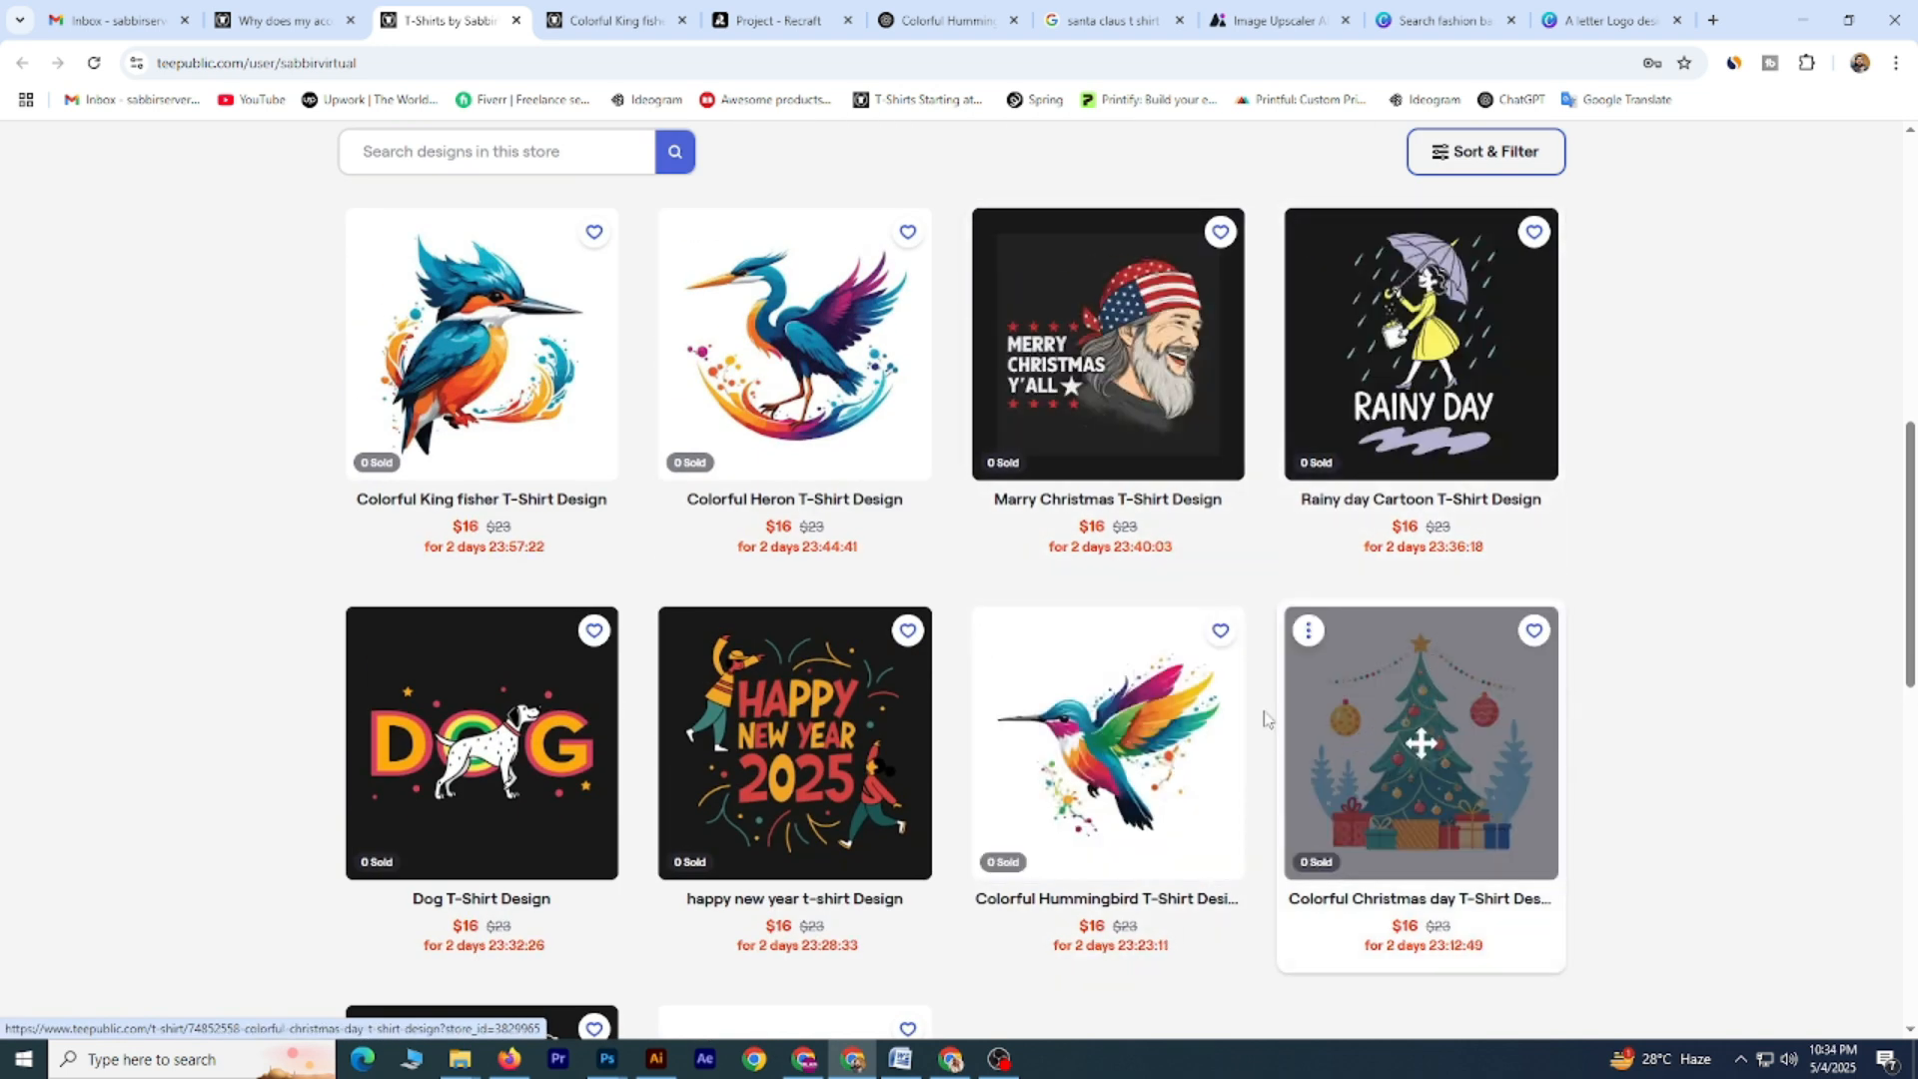
{"action": "scroll", "coordinate": [285, 494], "scroll_direction": "down", "scroll_amount": 2}
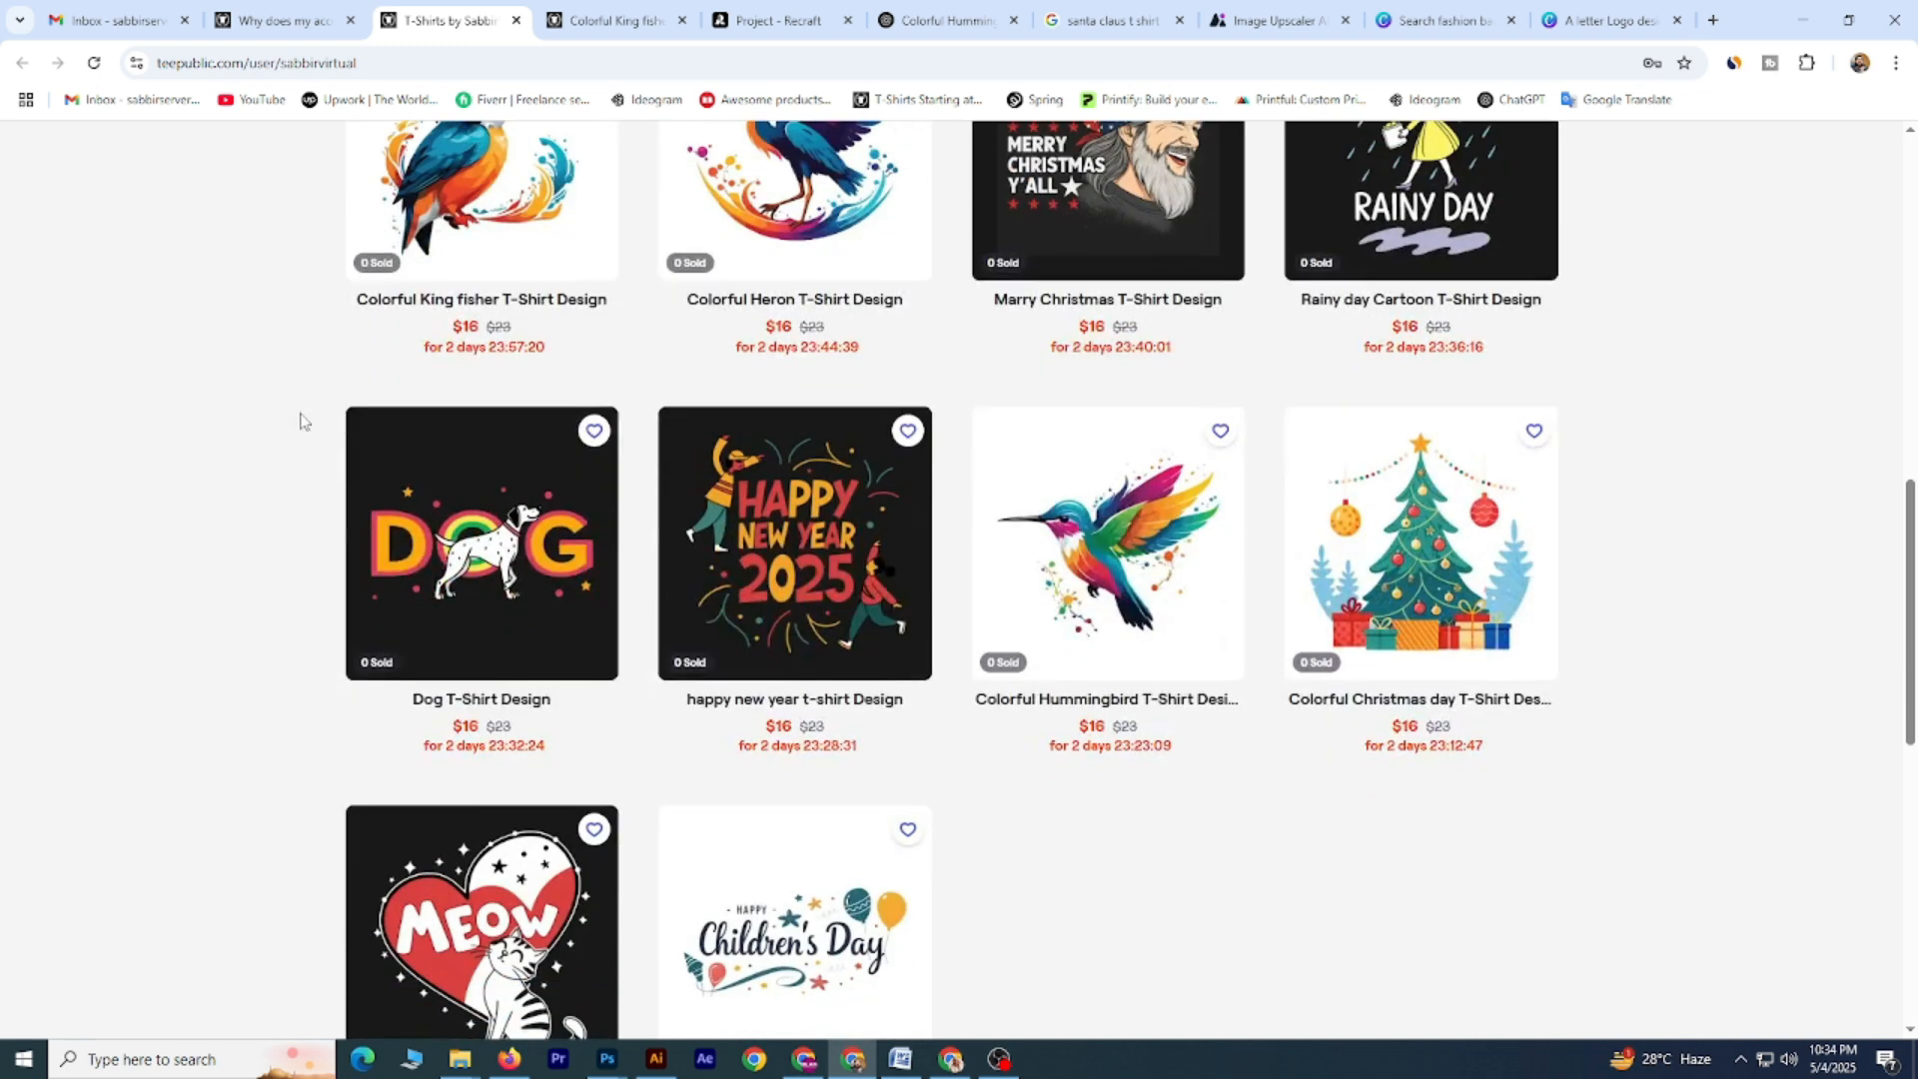
{"action": "scroll", "coordinate": [300, 421], "scroll_direction": "up", "scroll_amount": 1}
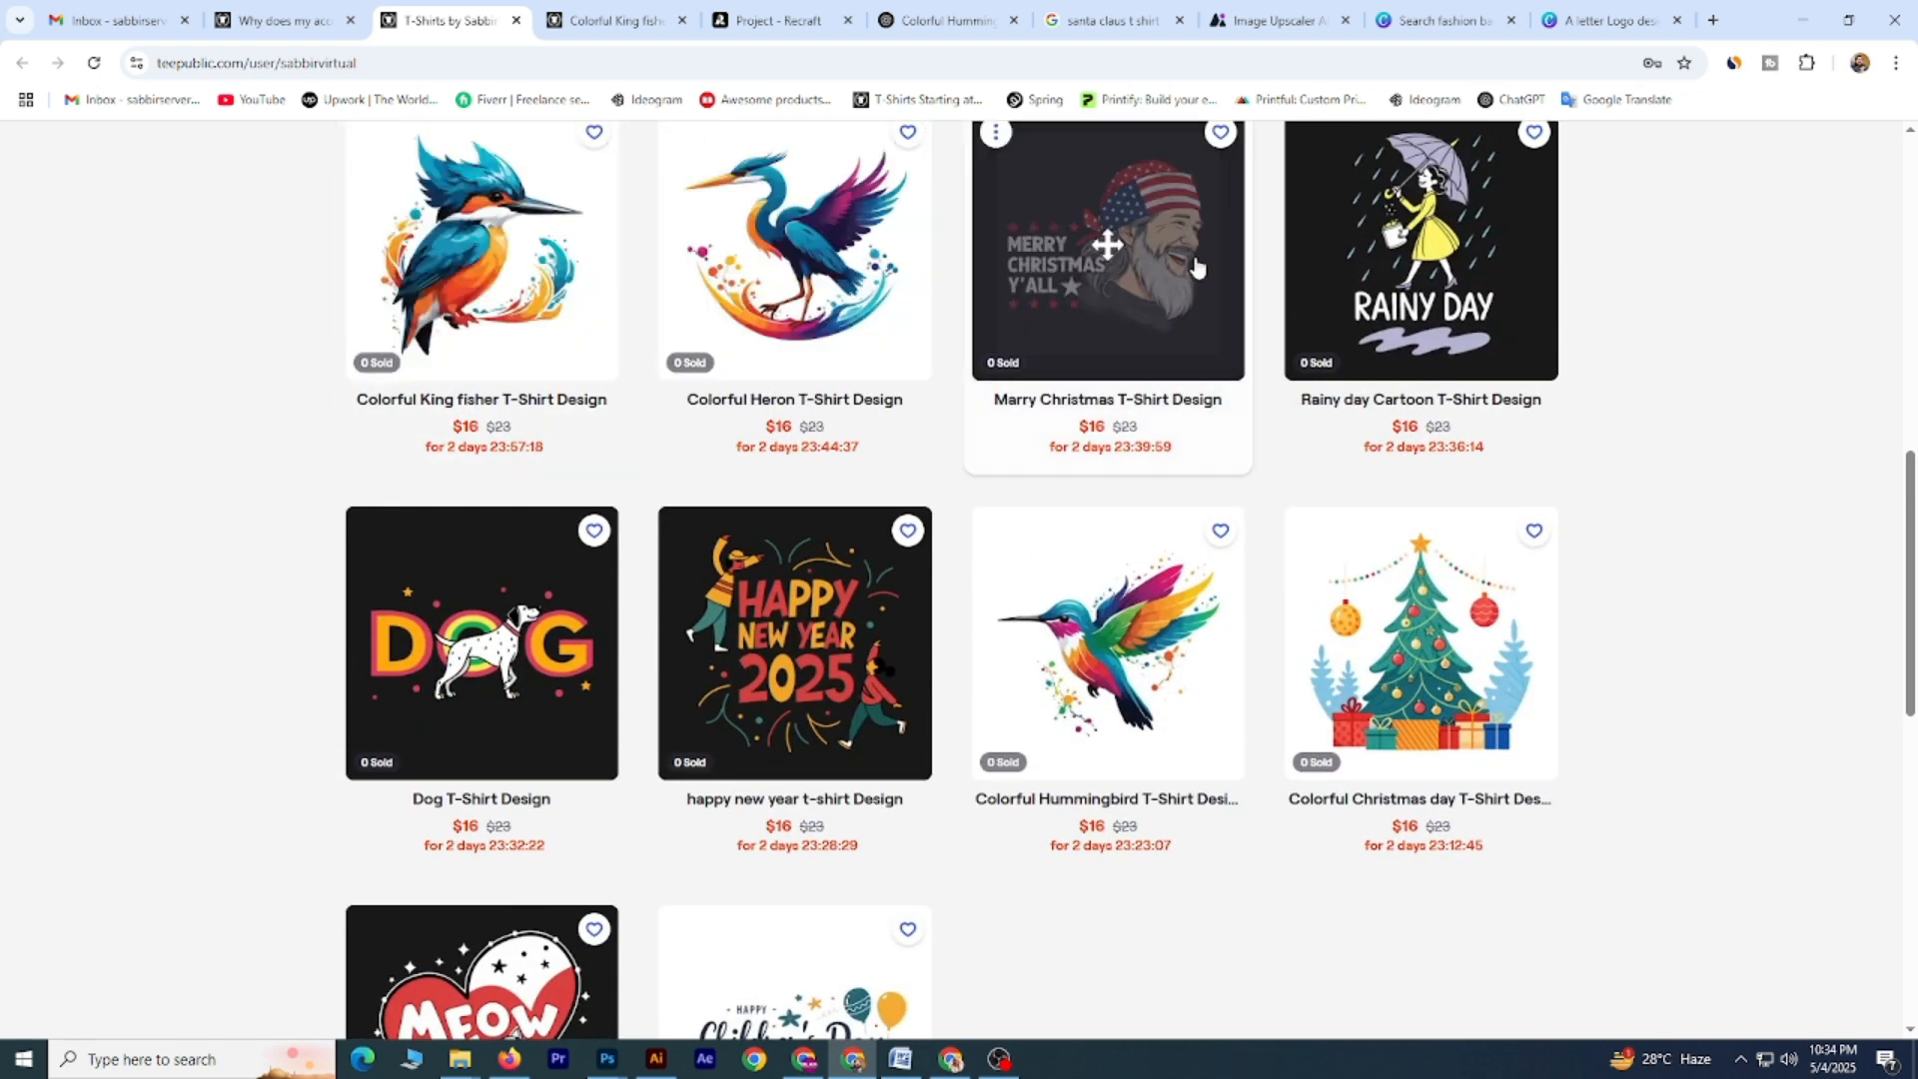
Return to the help article on Pending account status and read its uploaded-design recommendation and the notification time frame.
{"action": "scroll", "coordinate": [1189, 641], "scroll_direction": "up", "scroll_amount": 1}
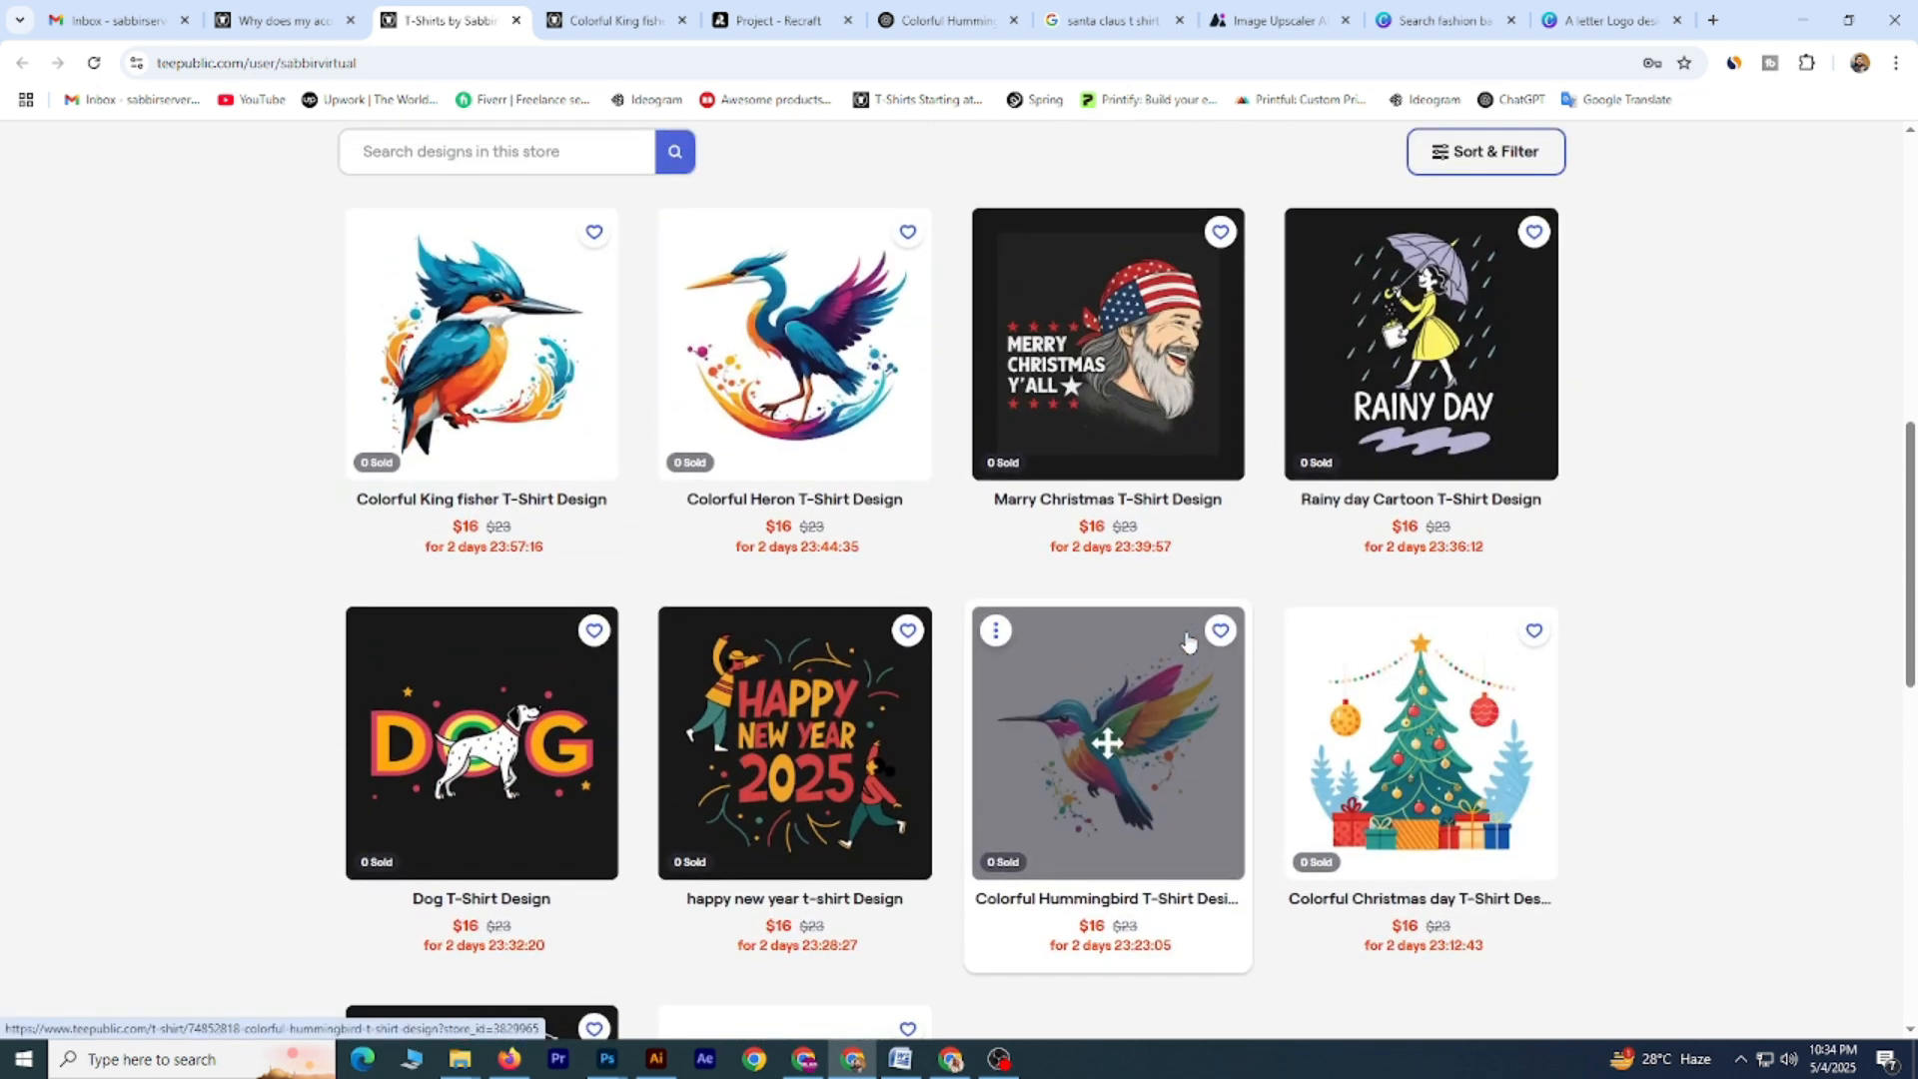
{"action": "scroll", "coordinate": [1592, 506], "scroll_direction": "up", "scroll_amount": 1}
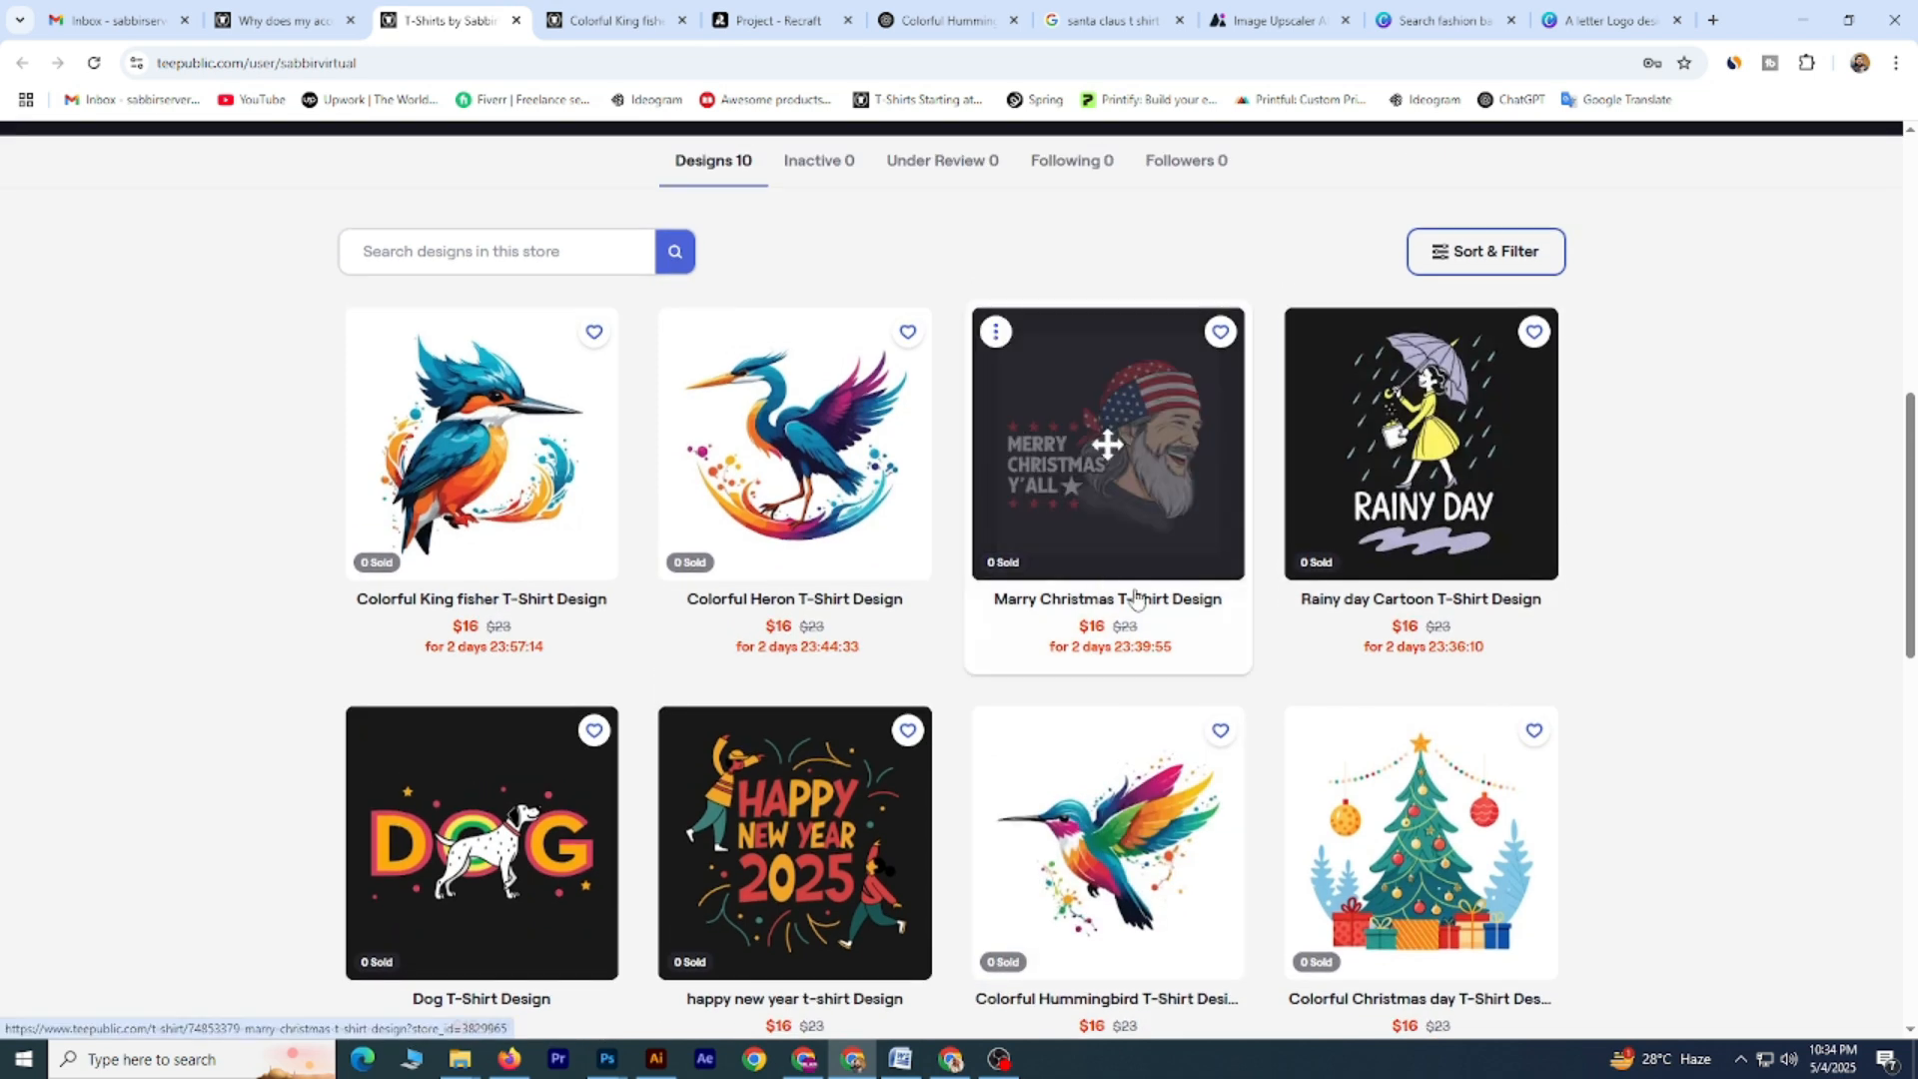
{"action": "left_click", "coordinate": [290, 20]}
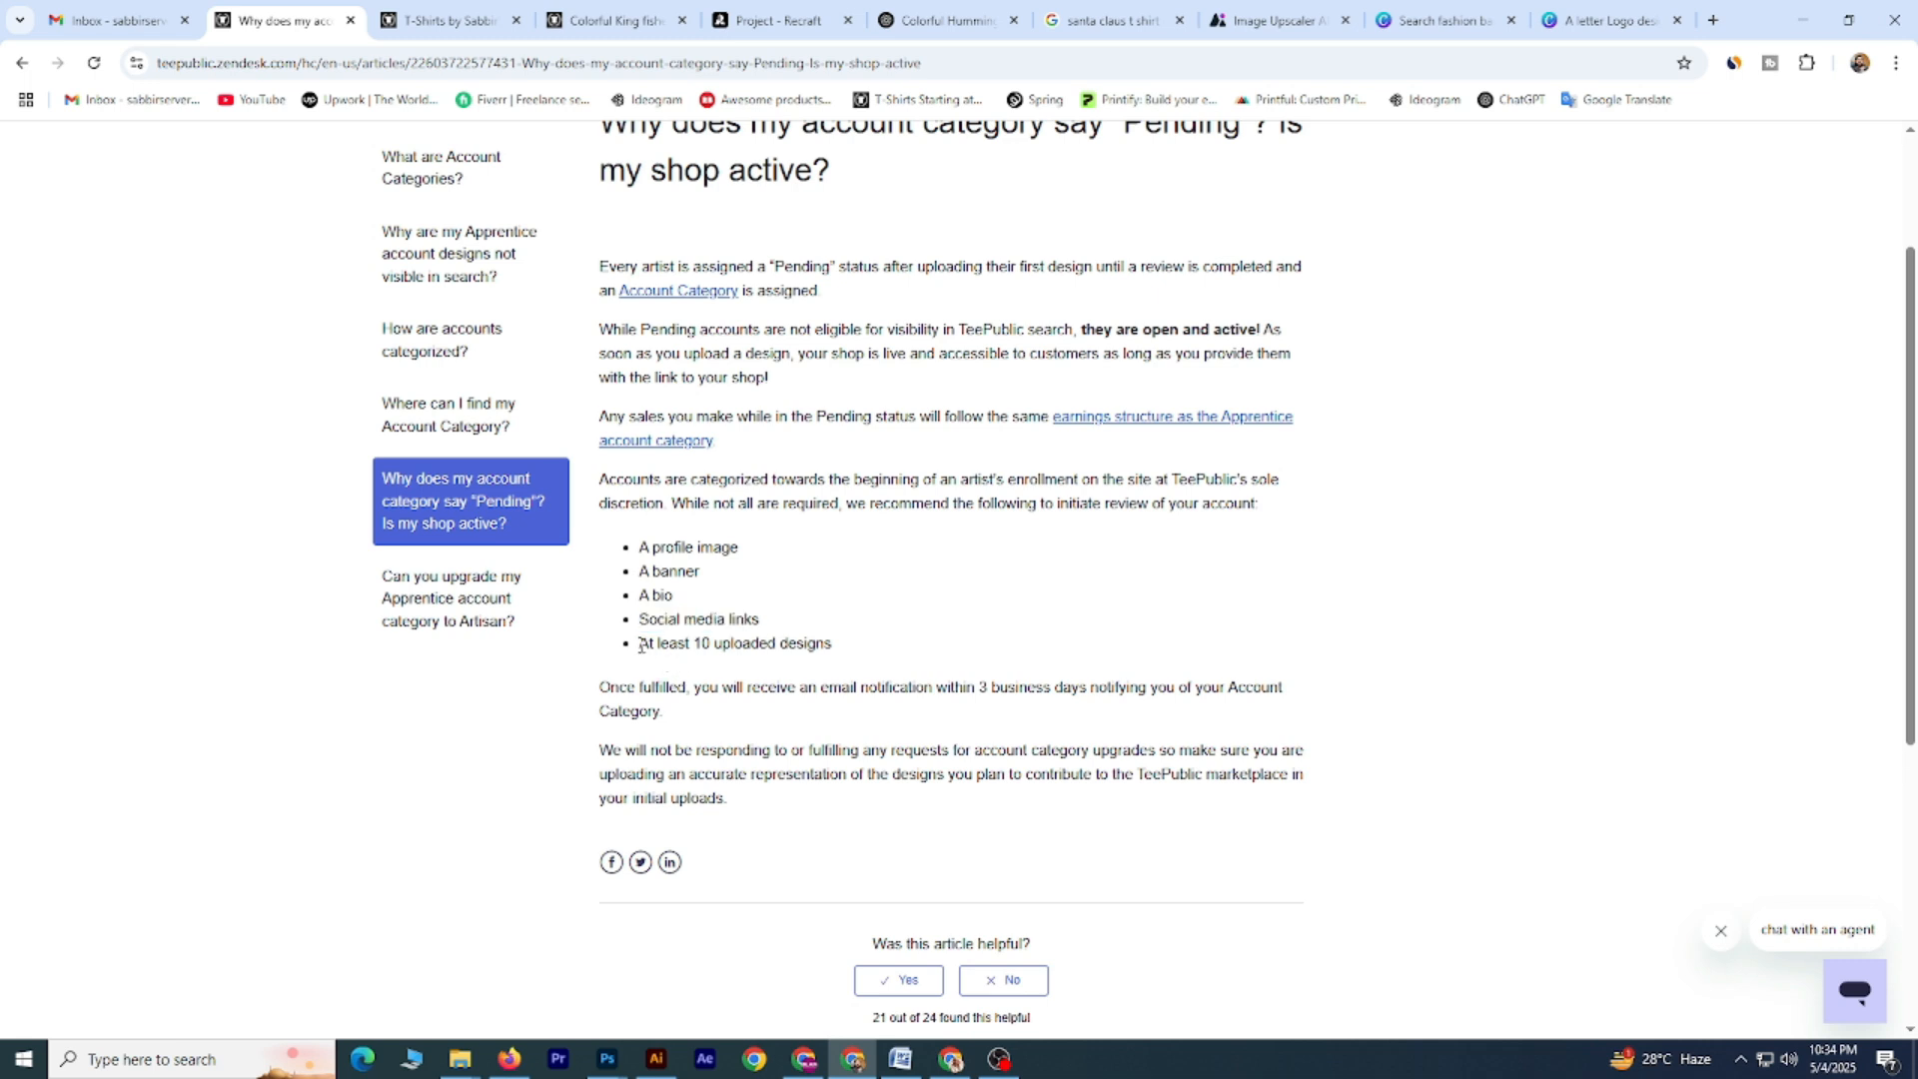
{"action": "left_click_drag", "start_coordinate": [640, 645], "coordinate": [831, 644]}
{"action": "left_click", "coordinate": [630, 353]}
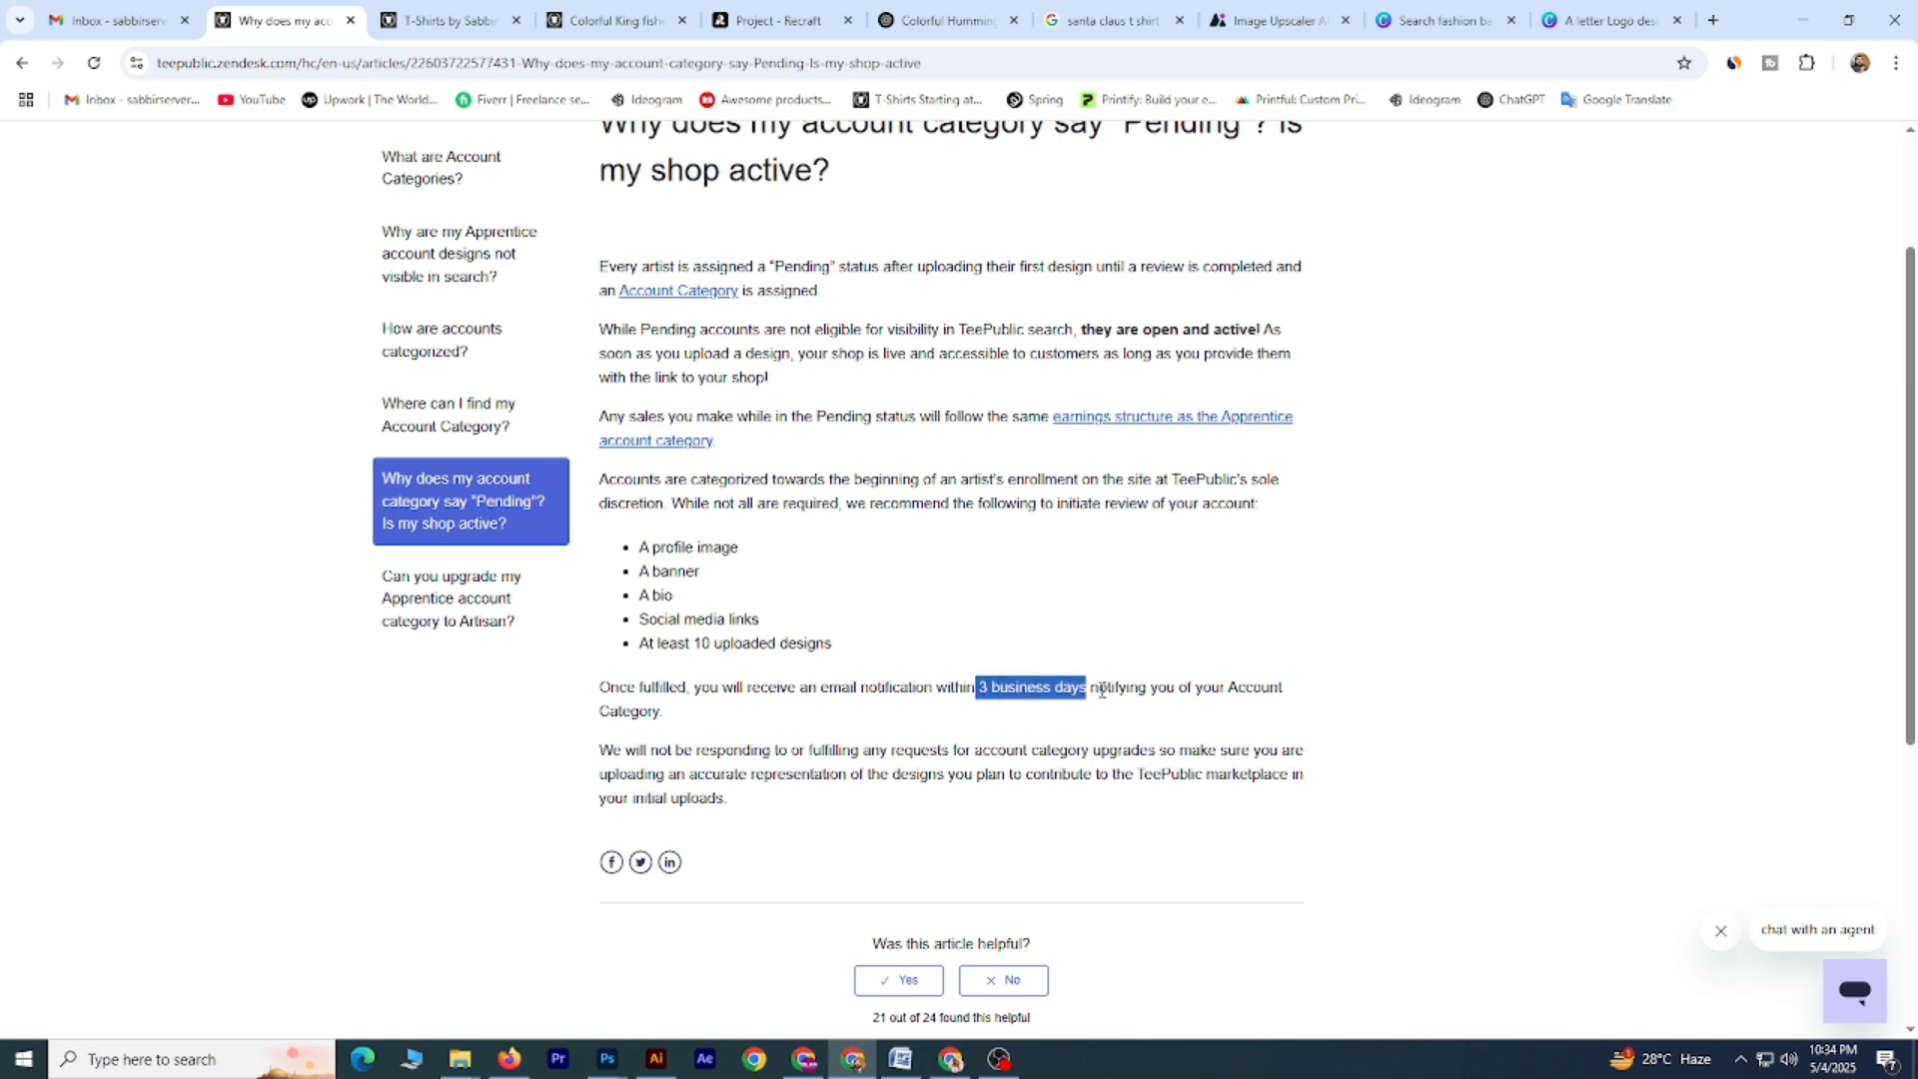
{"action": "left_click", "coordinate": [1132, 684]}
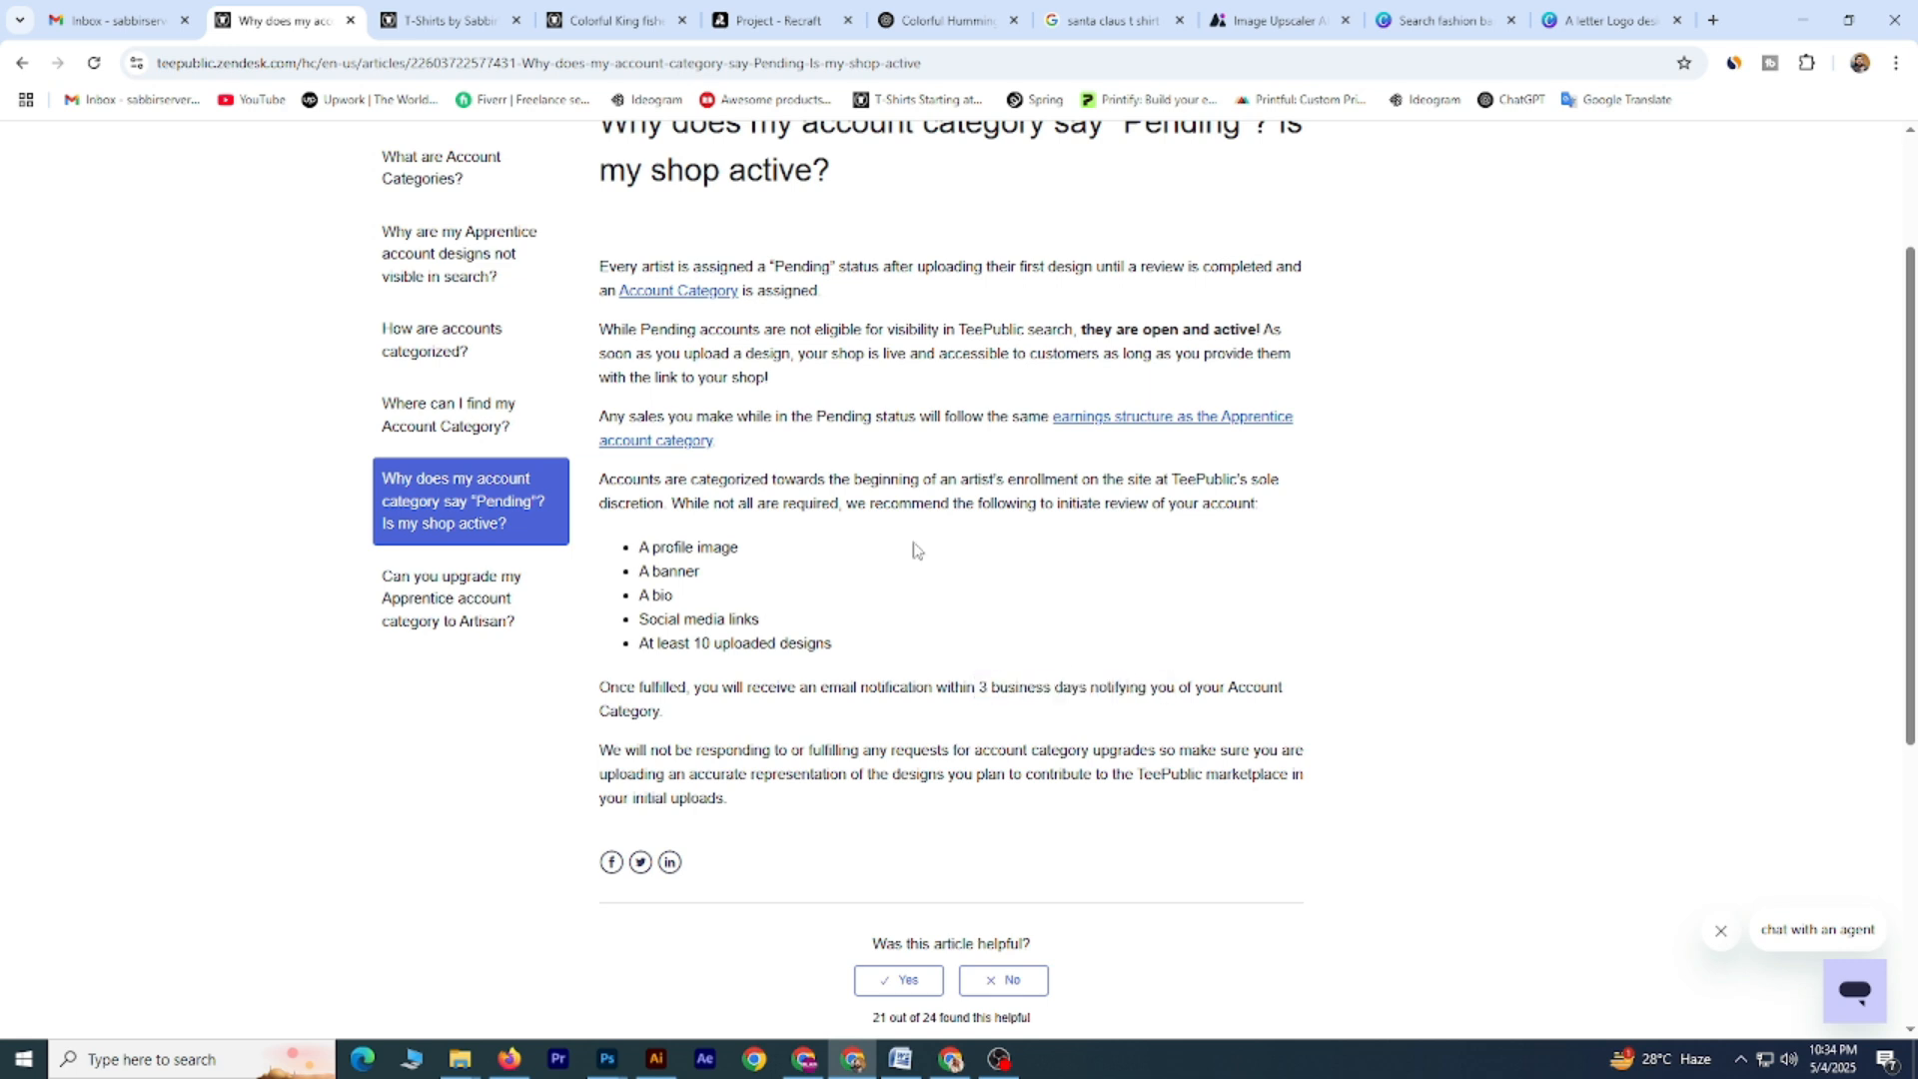
Go back to the store page and check the published designs against the upload recommendation, up to the store banner.
{"action": "left_click", "coordinate": [492, 12]}
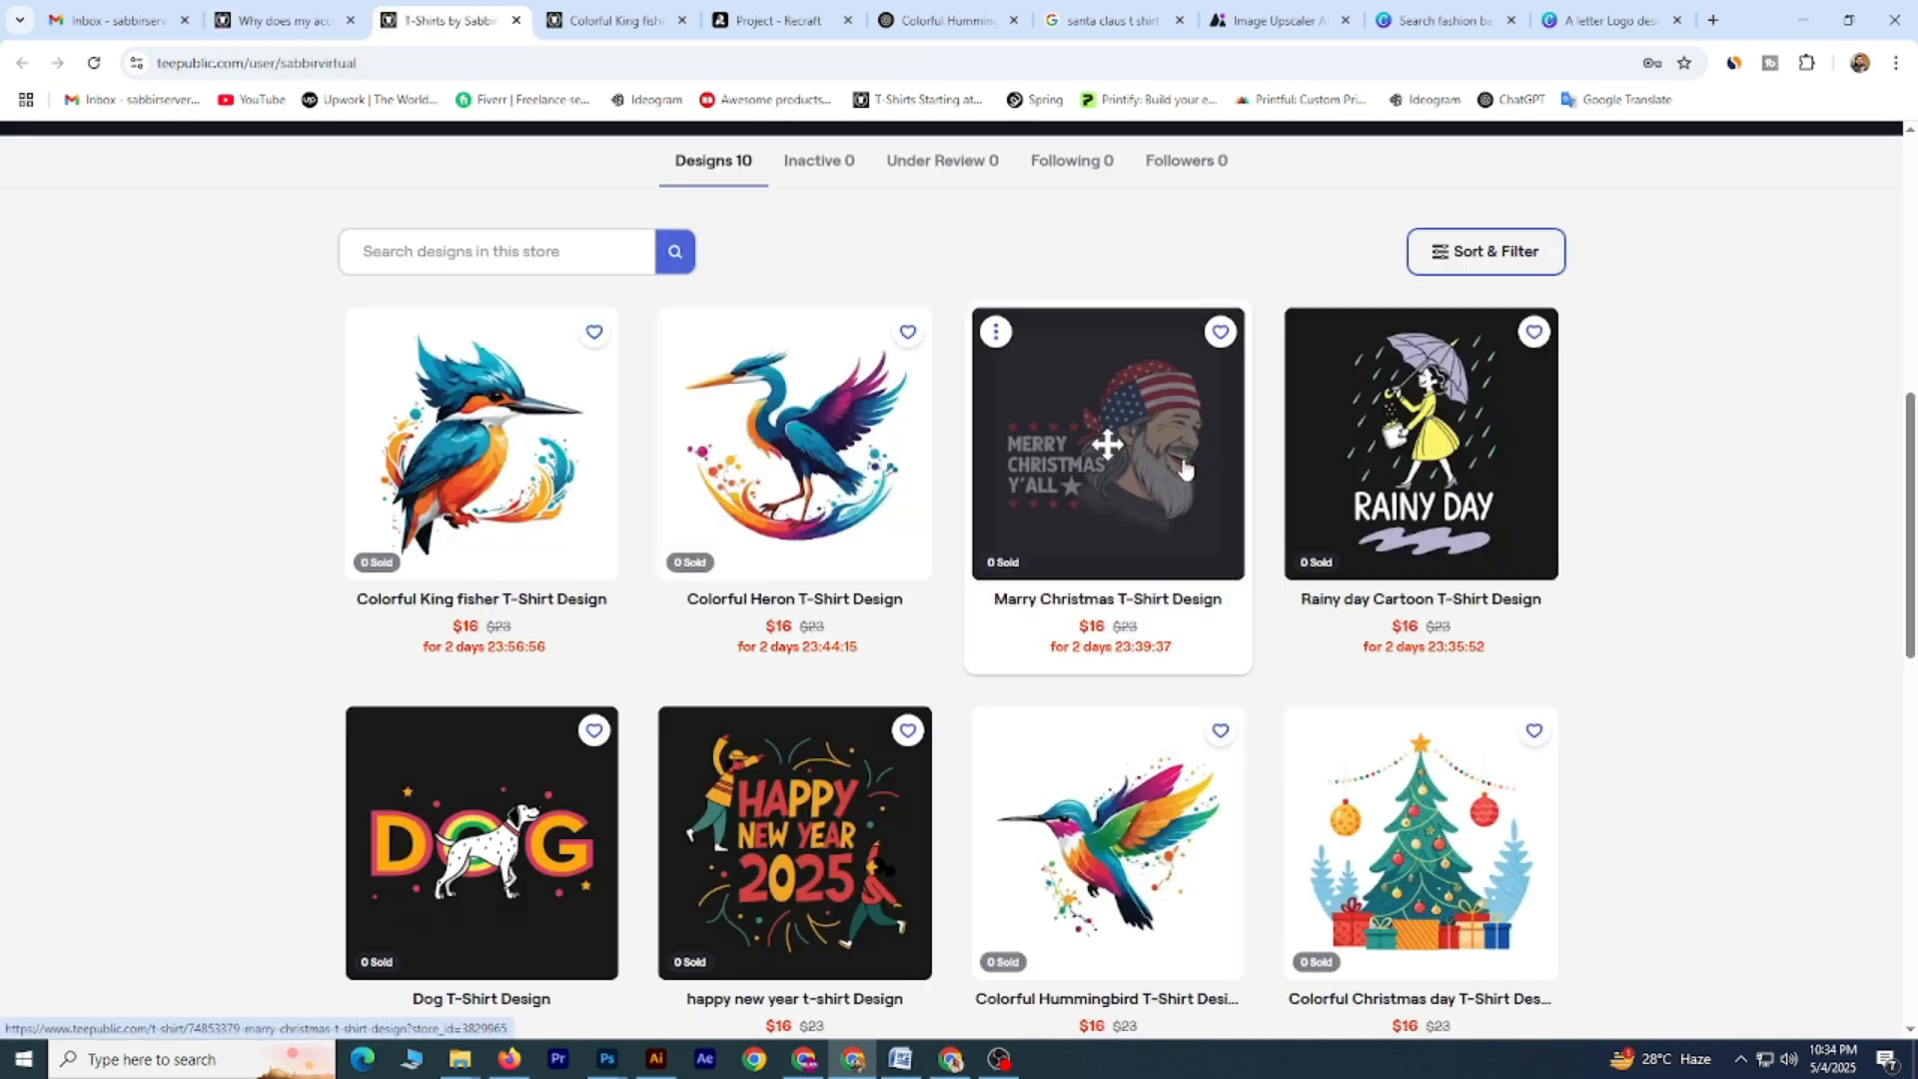
{"action": "scroll", "coordinate": [1604, 490], "scroll_direction": "down", "scroll_amount": 1}
{"action": "scroll", "coordinate": [1604, 490], "scroll_direction": "down", "scroll_amount": 3}
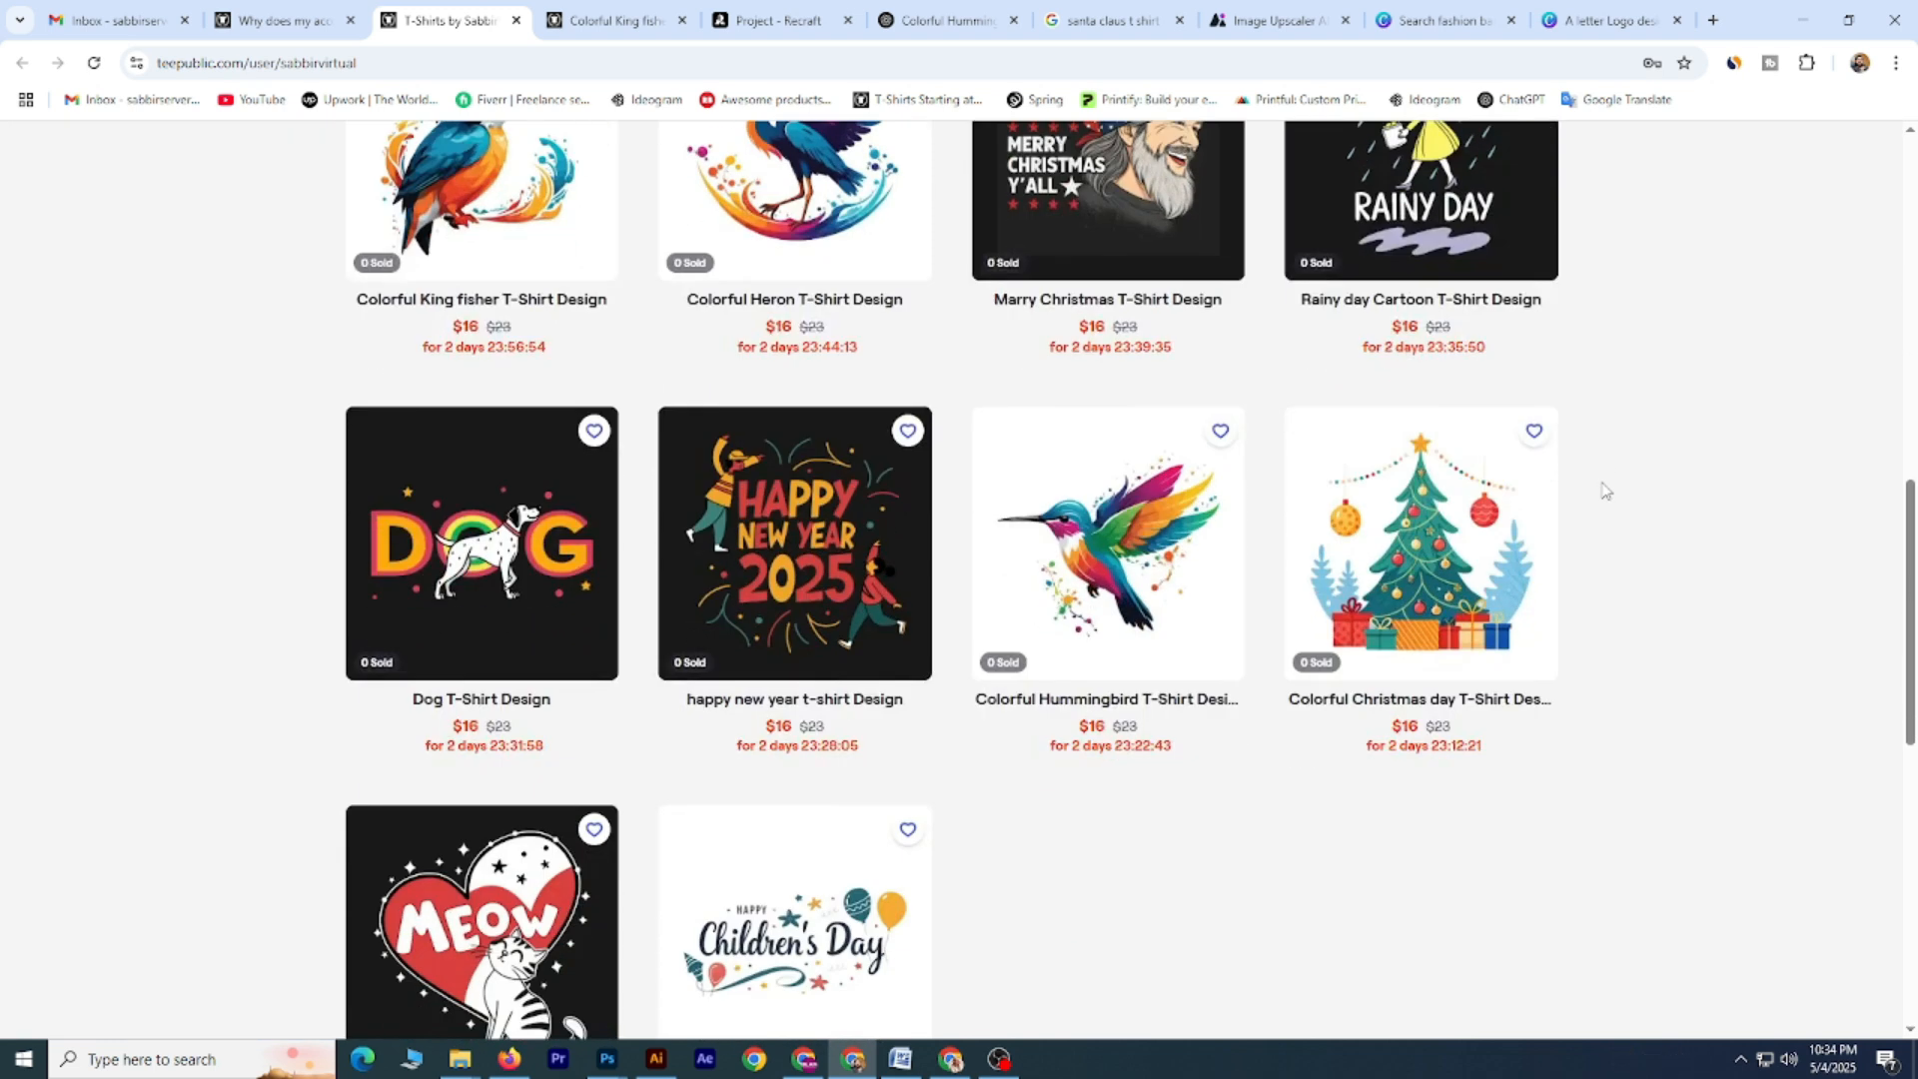
{"action": "scroll", "coordinate": [1604, 490], "scroll_direction": "up", "scroll_amount": 4}
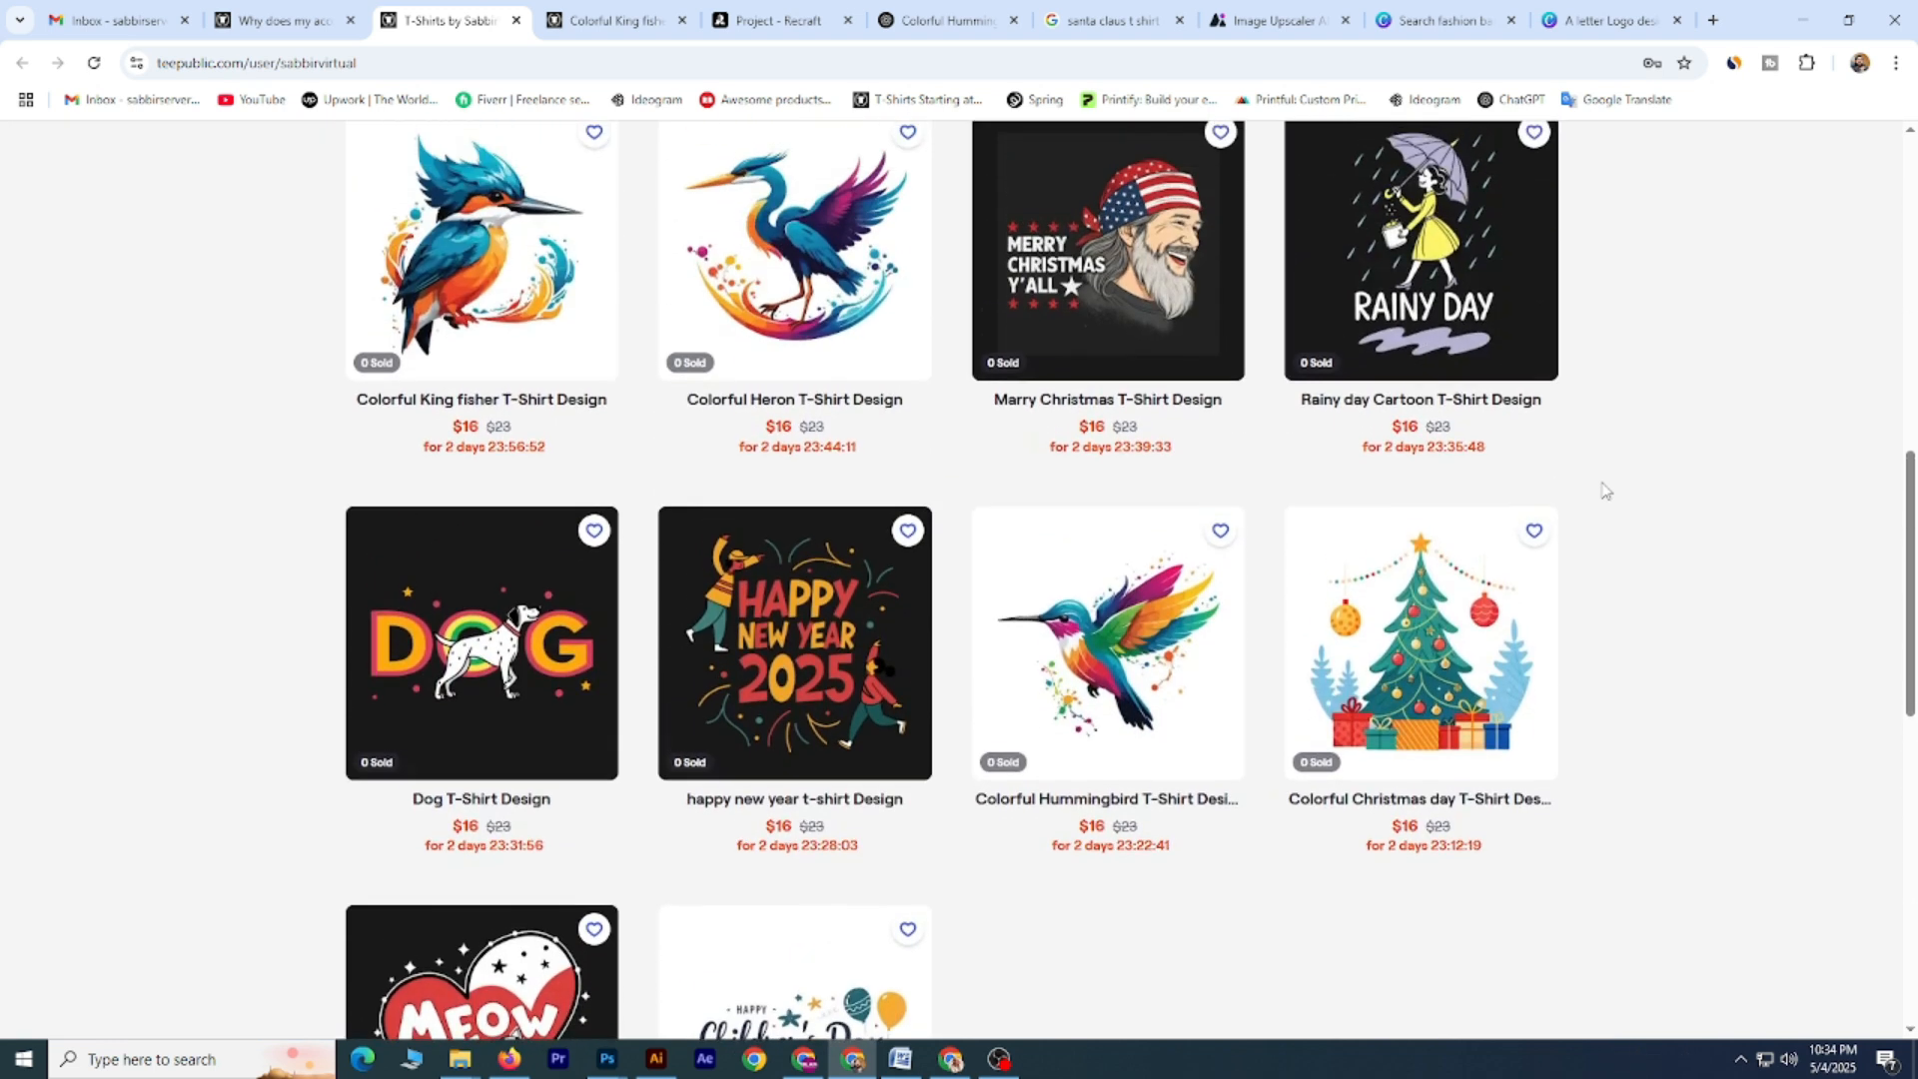
{"action": "scroll", "coordinate": [1639, 624], "scroll_direction": "down", "scroll_amount": 1}
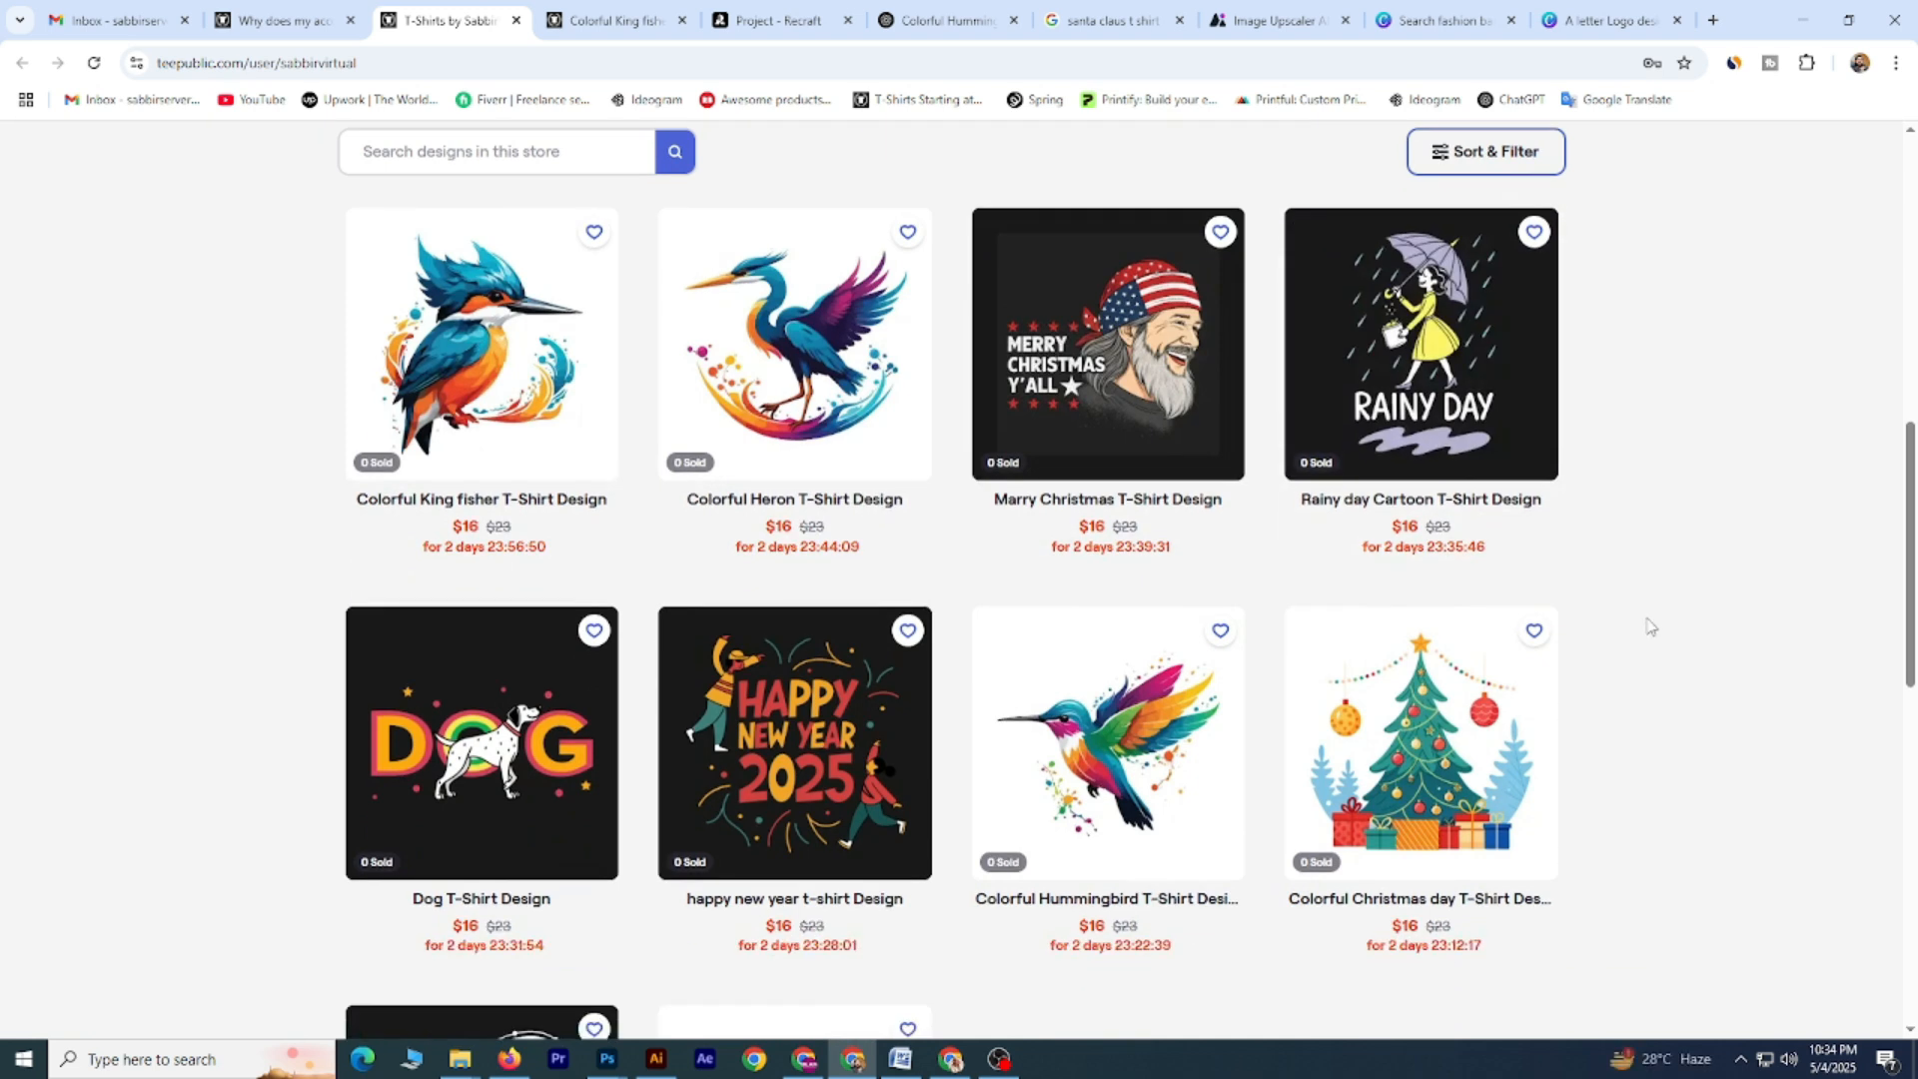
{"action": "scroll", "coordinate": [1639, 619], "scroll_direction": "up", "scroll_amount": 7}
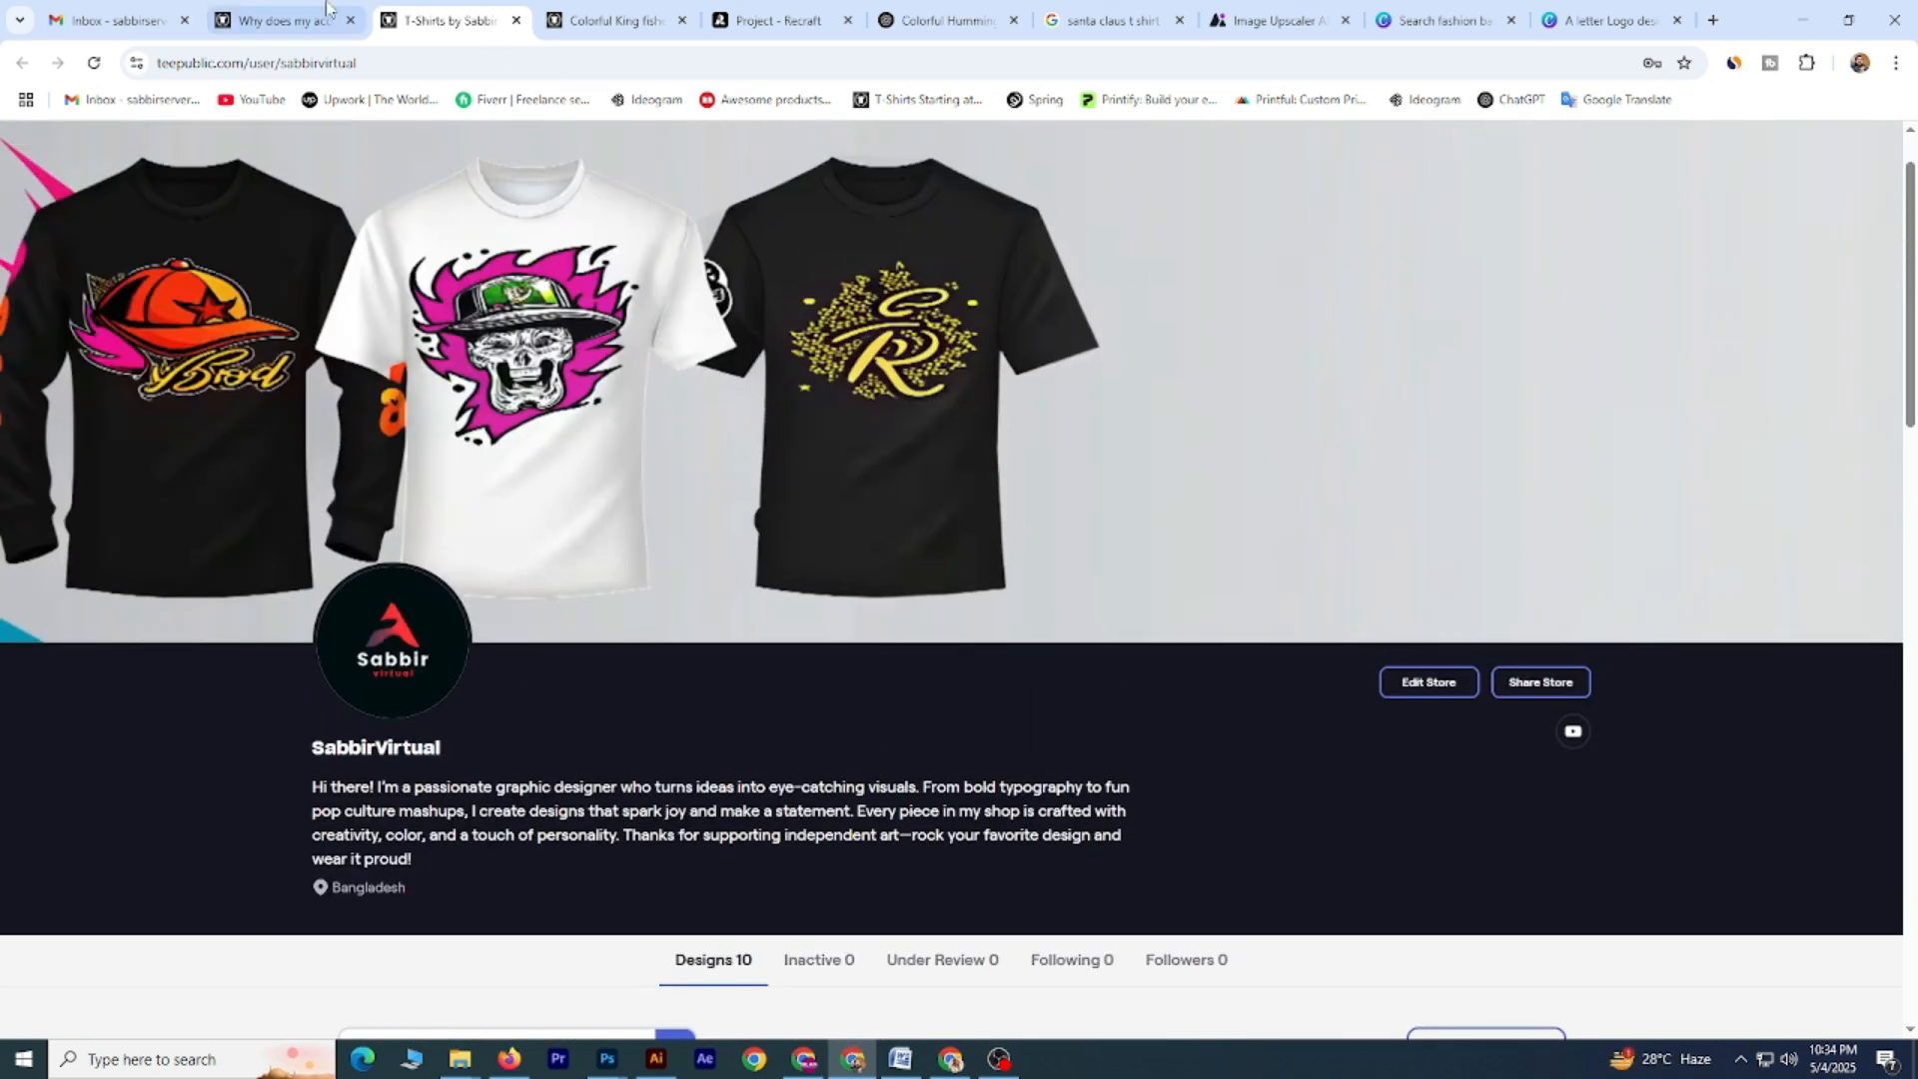
Open the TeePublic store editing page from the account options and check the account category shown beside My Account.
{"action": "left_click", "coordinate": [629, 20]}
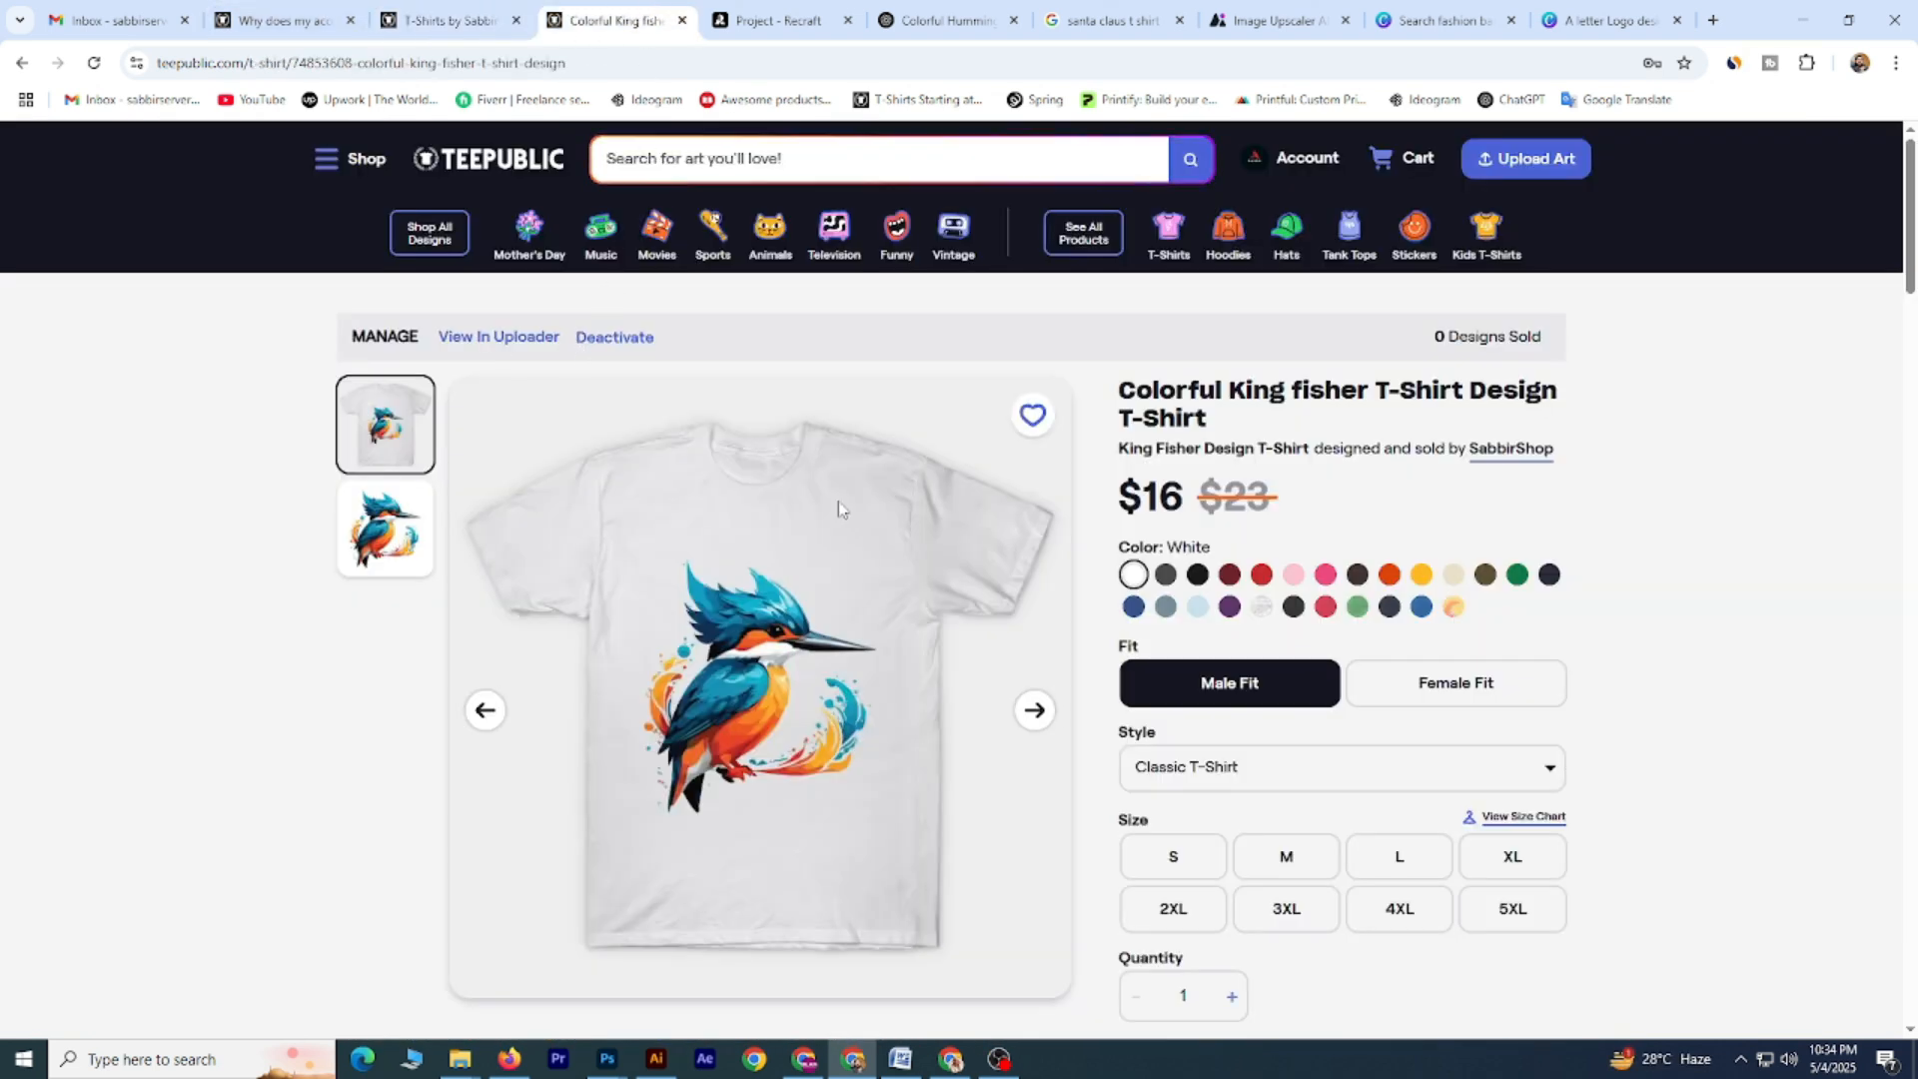
{"action": "left_click", "coordinate": [1331, 166]}
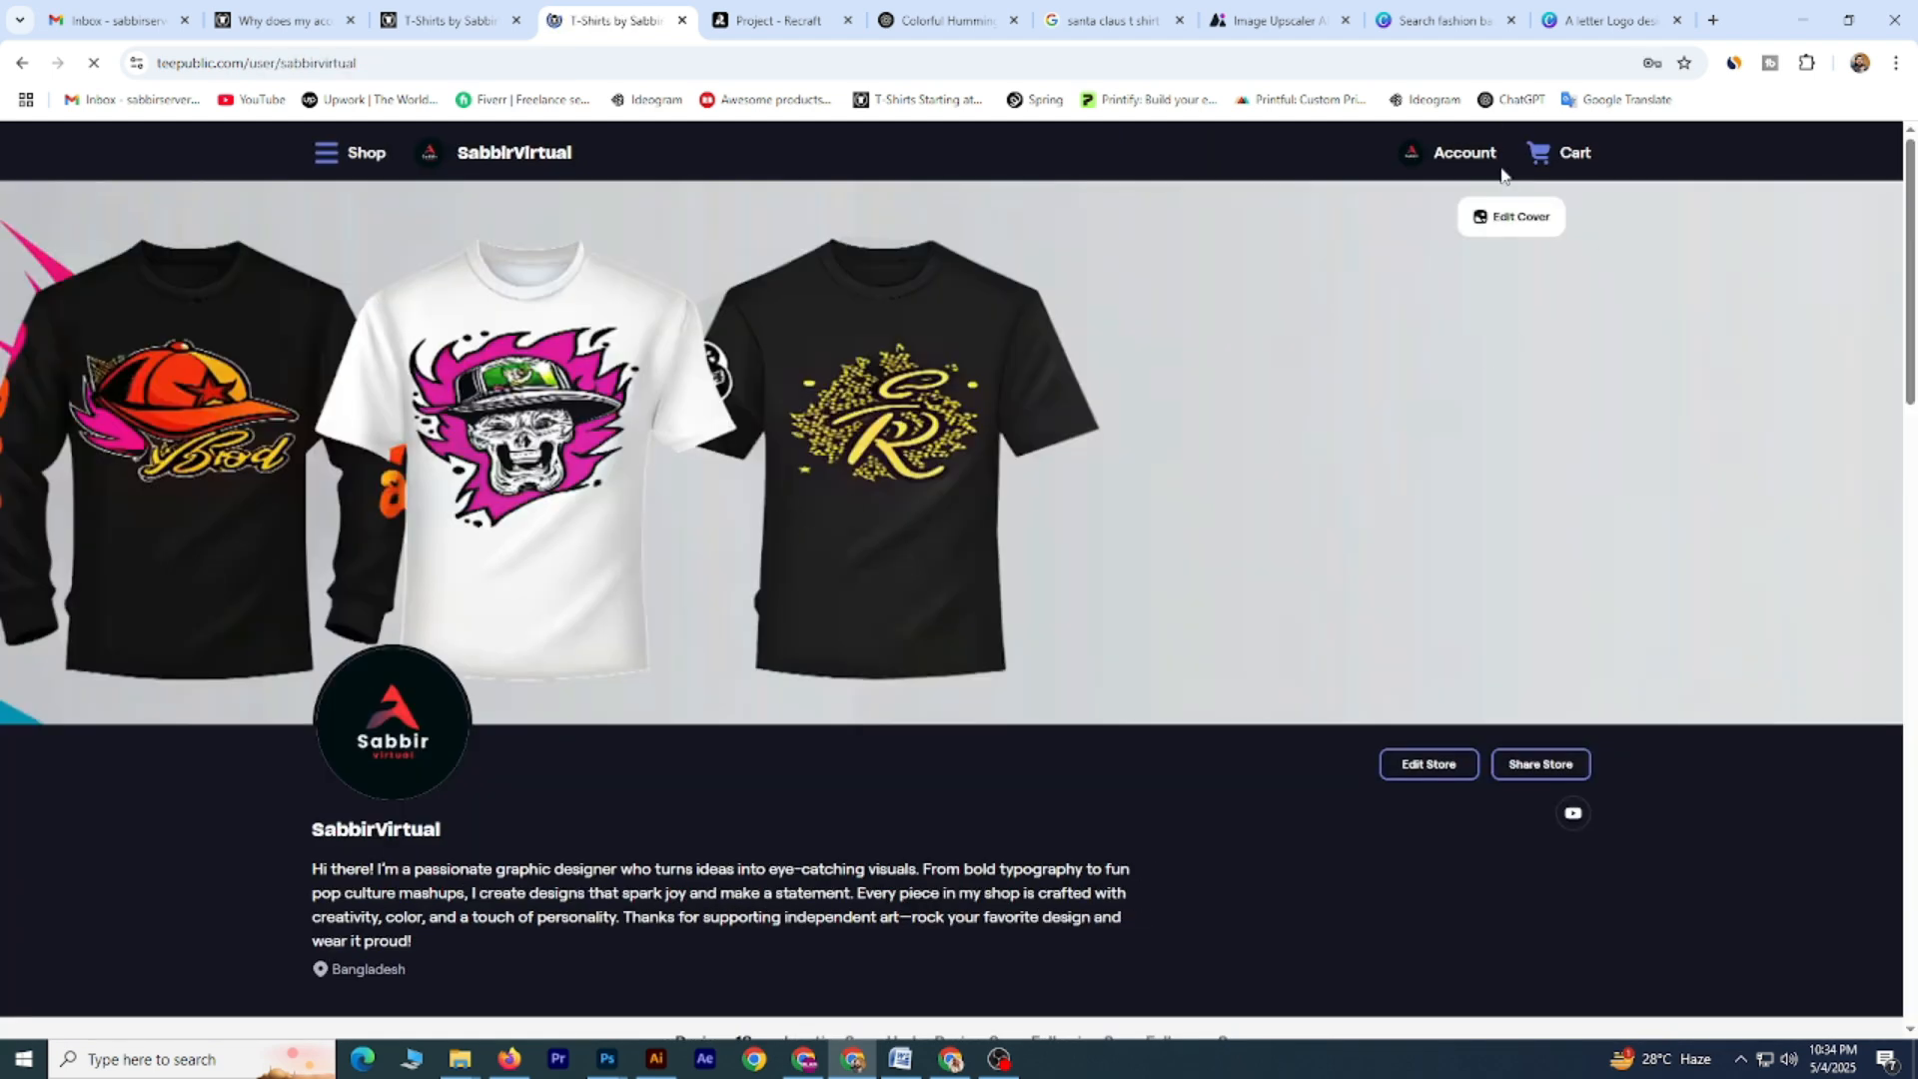
{"action": "left_click", "coordinate": [1478, 160]}
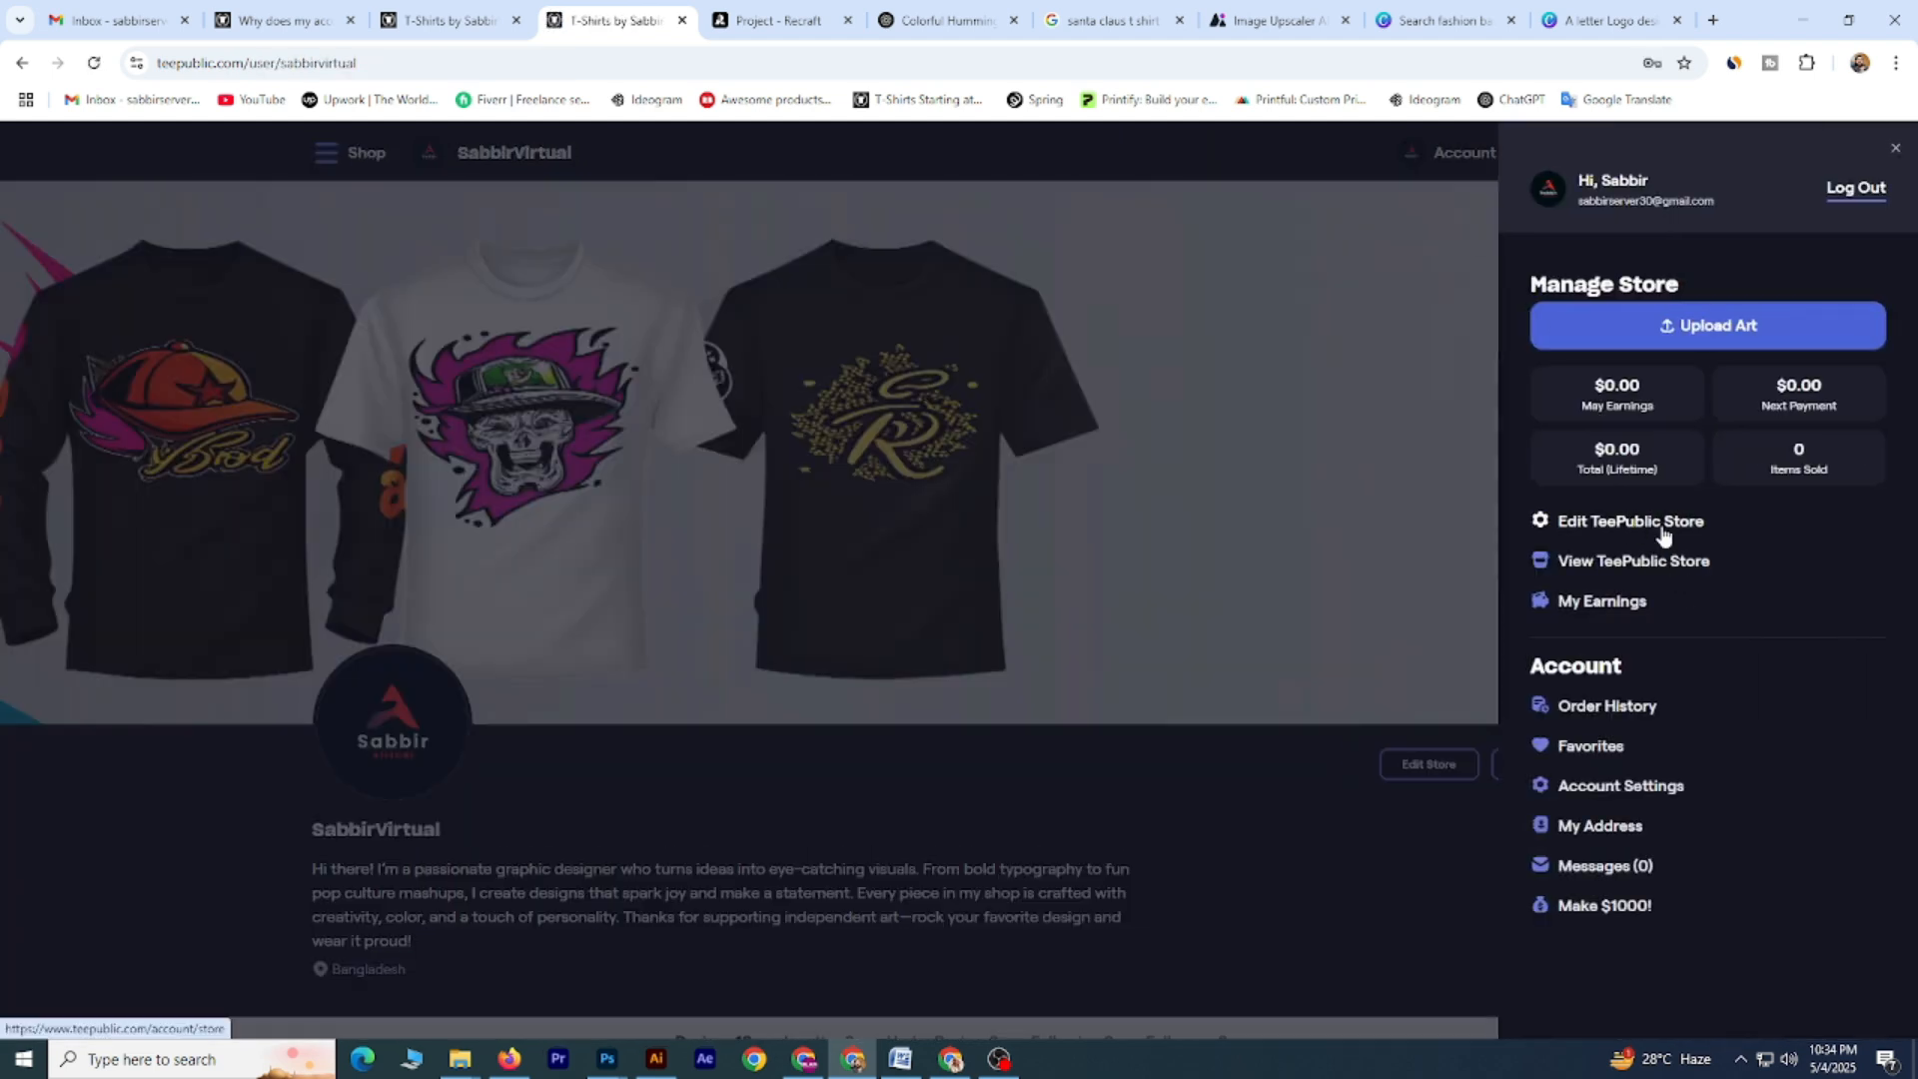
{"action": "left_click", "coordinate": [1593, 537]}
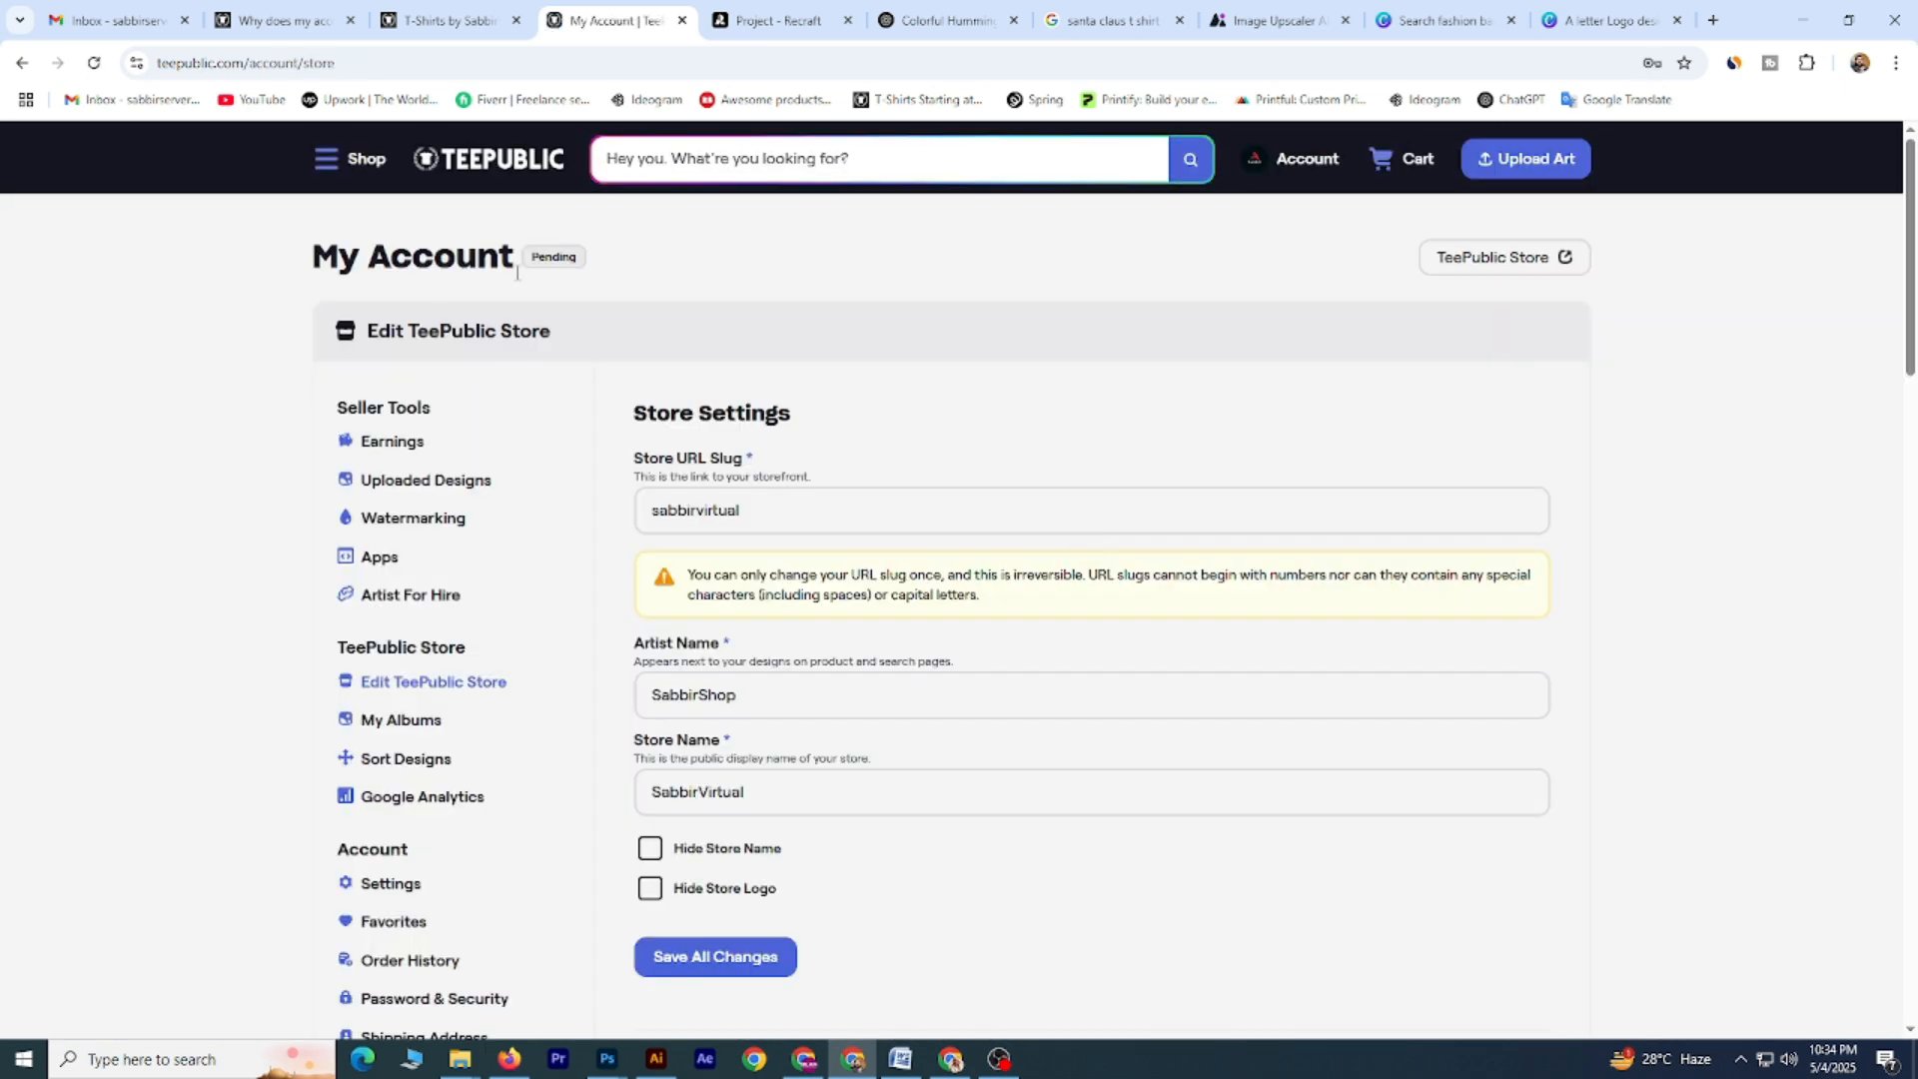
{"action": "left_click_drag", "start_coordinate": [315, 257], "coordinate": [481, 260]}
{"action": "left_click", "coordinate": [730, 524]}
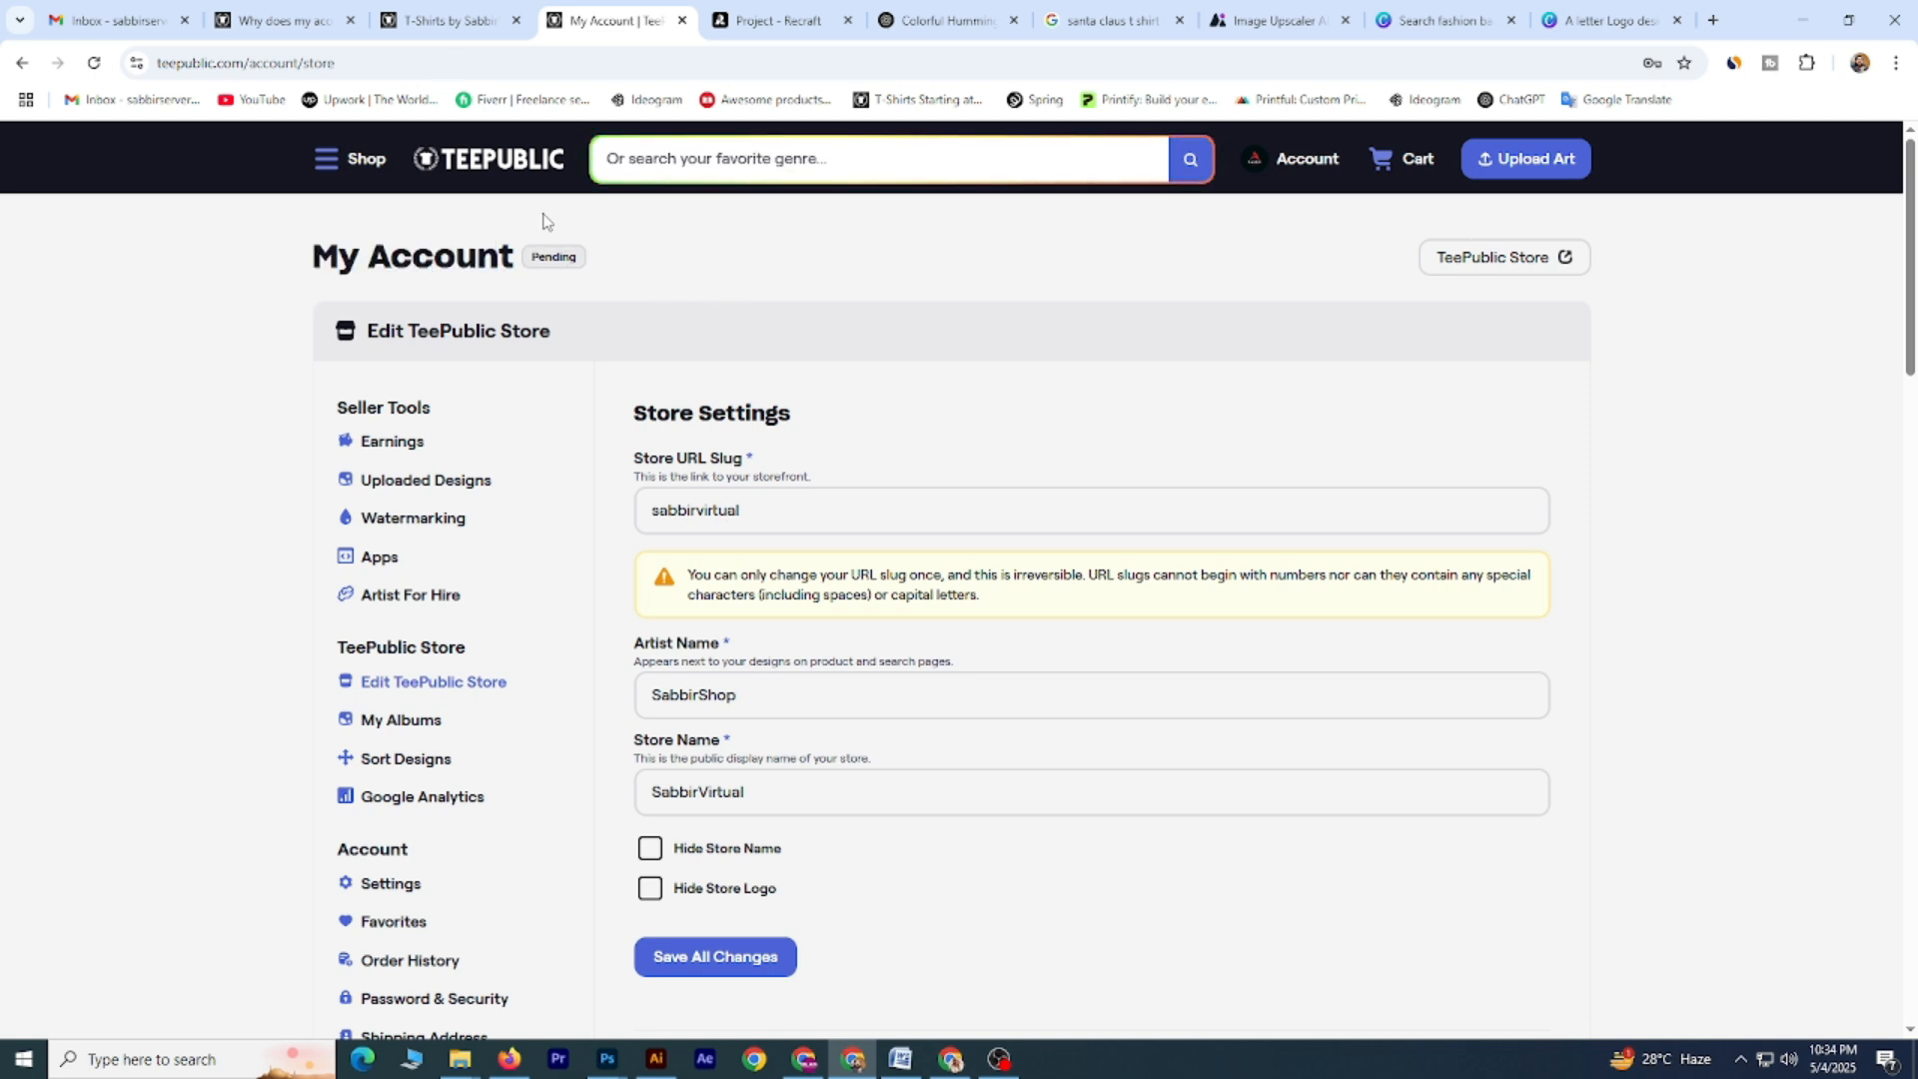
Return to the public store page and look over its profile section and first rows of designs.
{"action": "left_click", "coordinate": [450, 20]}
{"action": "scroll", "coordinate": [364, 644], "scroll_direction": "down", "scroll_amount": 2}
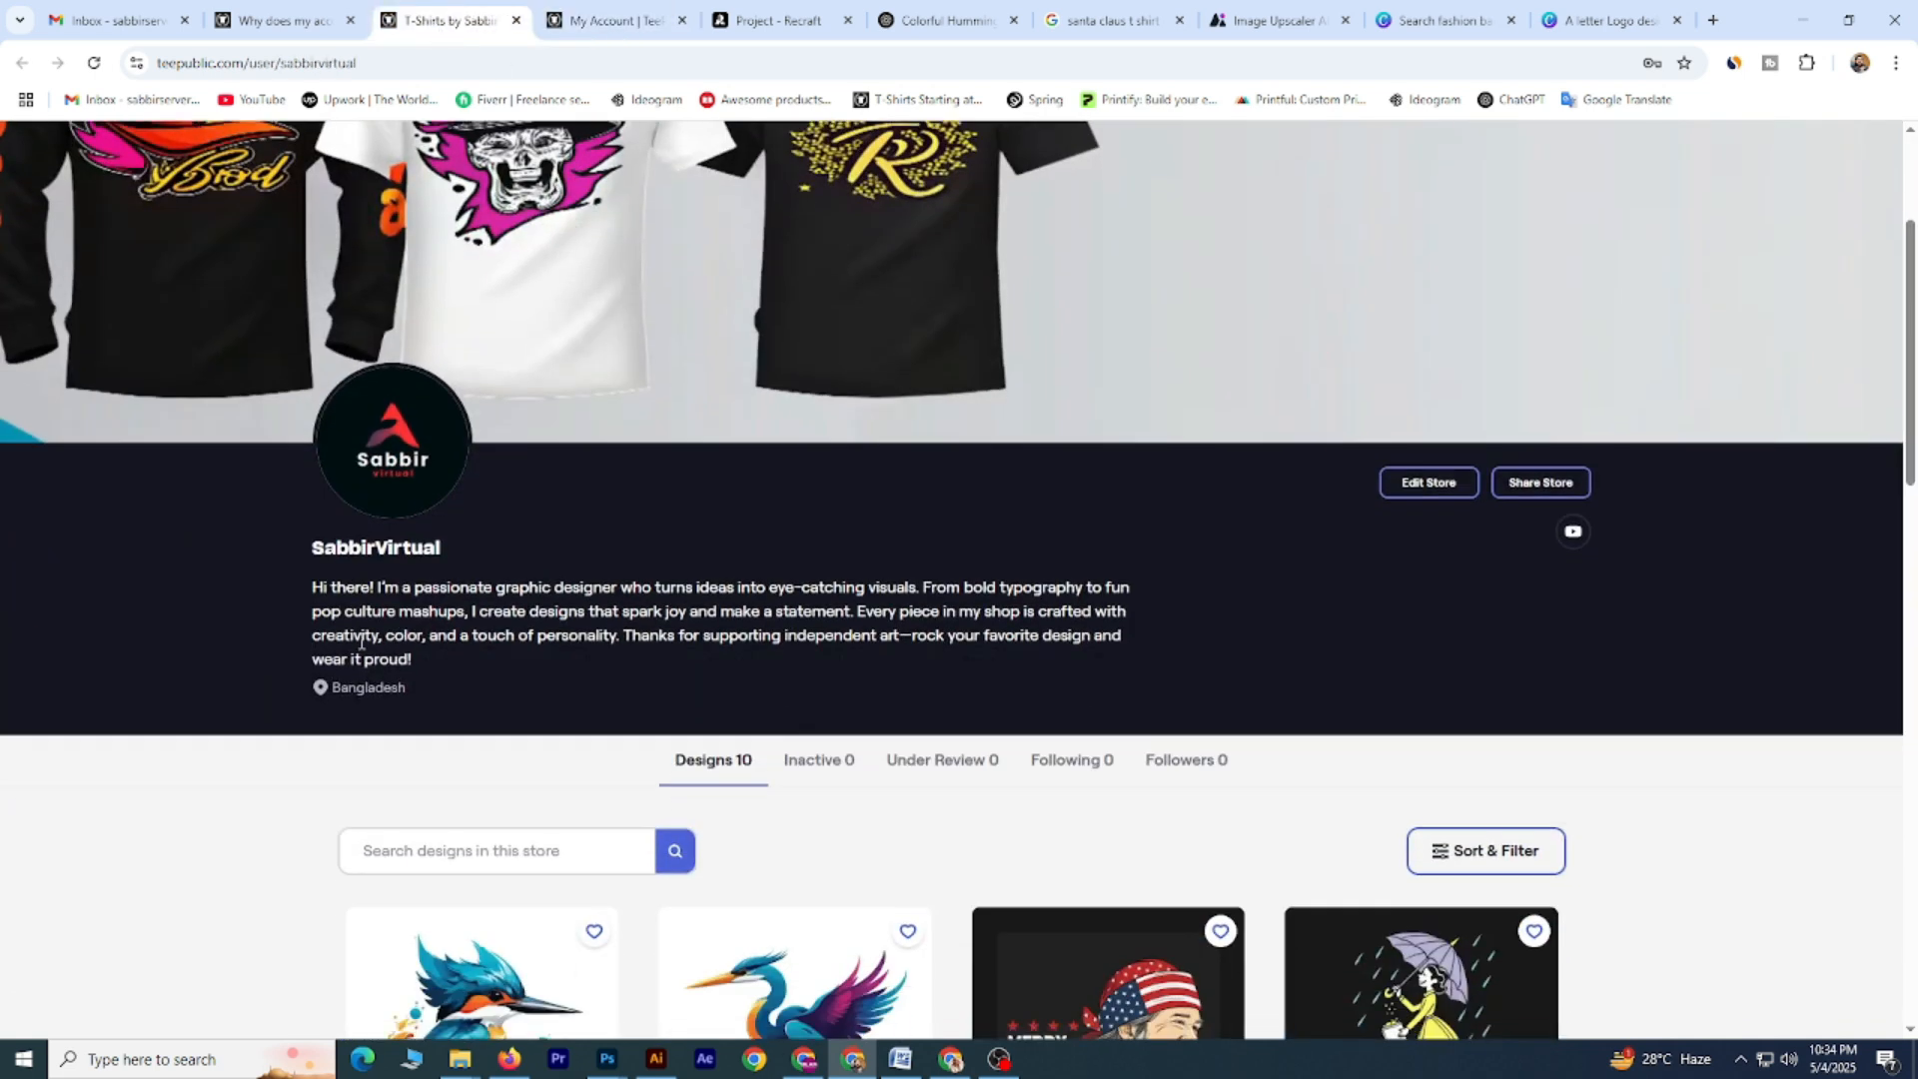
{"action": "scroll", "coordinate": [617, 545], "scroll_direction": "down", "scroll_amount": 7}
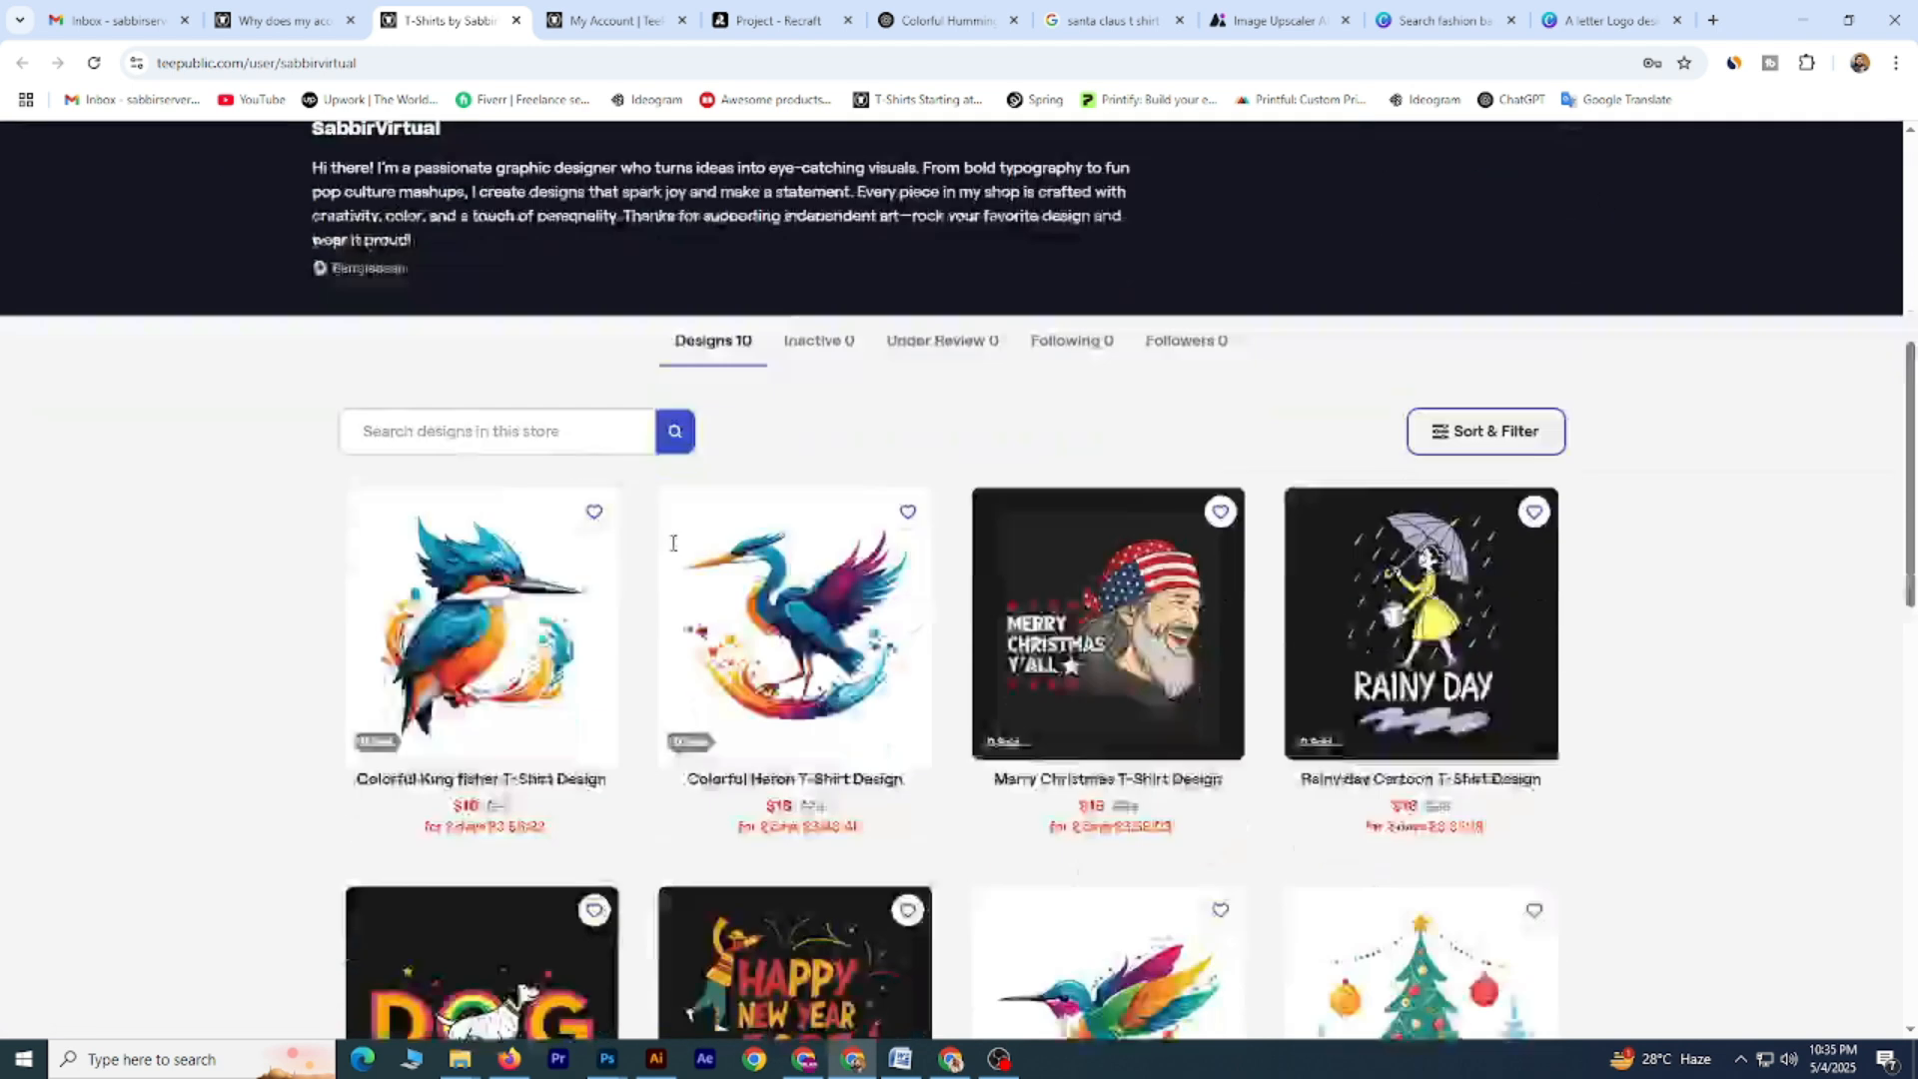
{"action": "scroll", "coordinate": [673, 546], "scroll_direction": "up", "scroll_amount": 3}
Look through the store settings page, including the About text, location and social media link fields.
{"action": "left_click", "coordinate": [589, 20]}
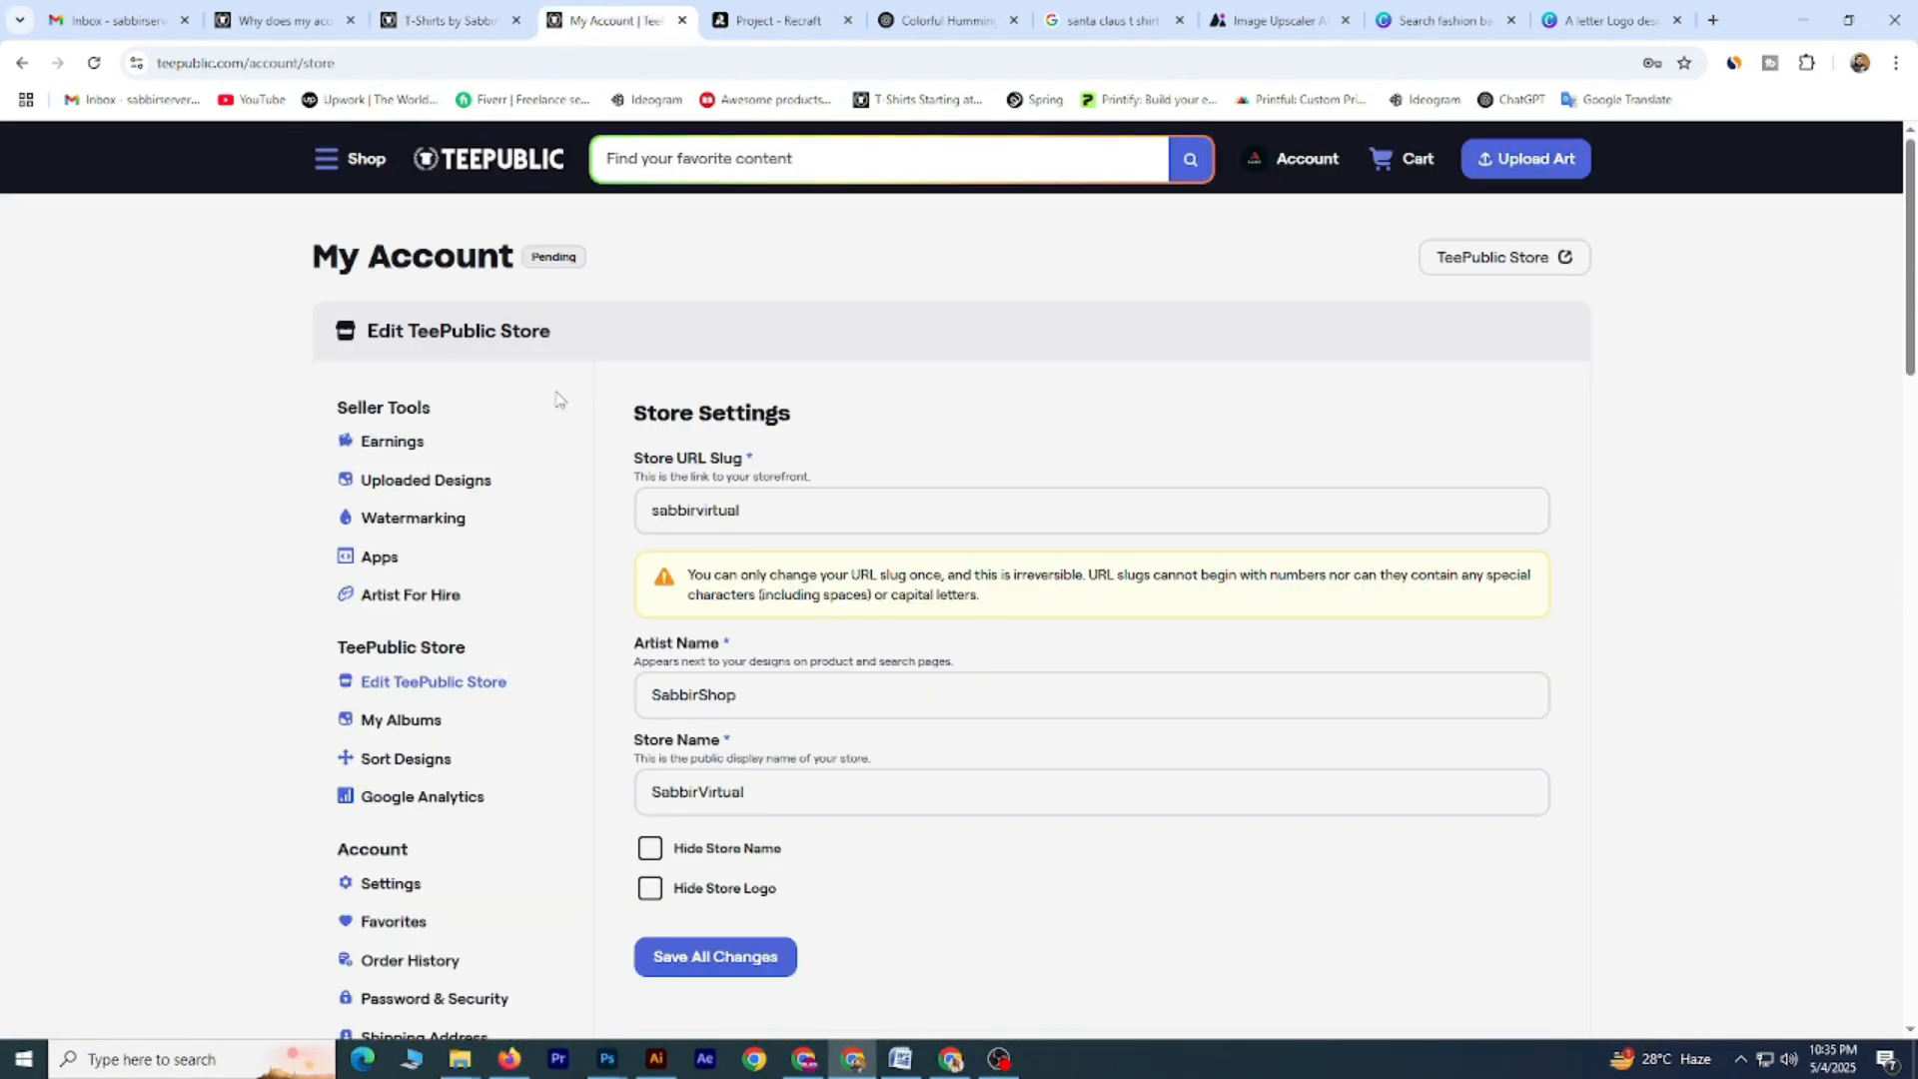
{"action": "scroll", "coordinate": [603, 369], "scroll_direction": "down", "scroll_amount": 10}
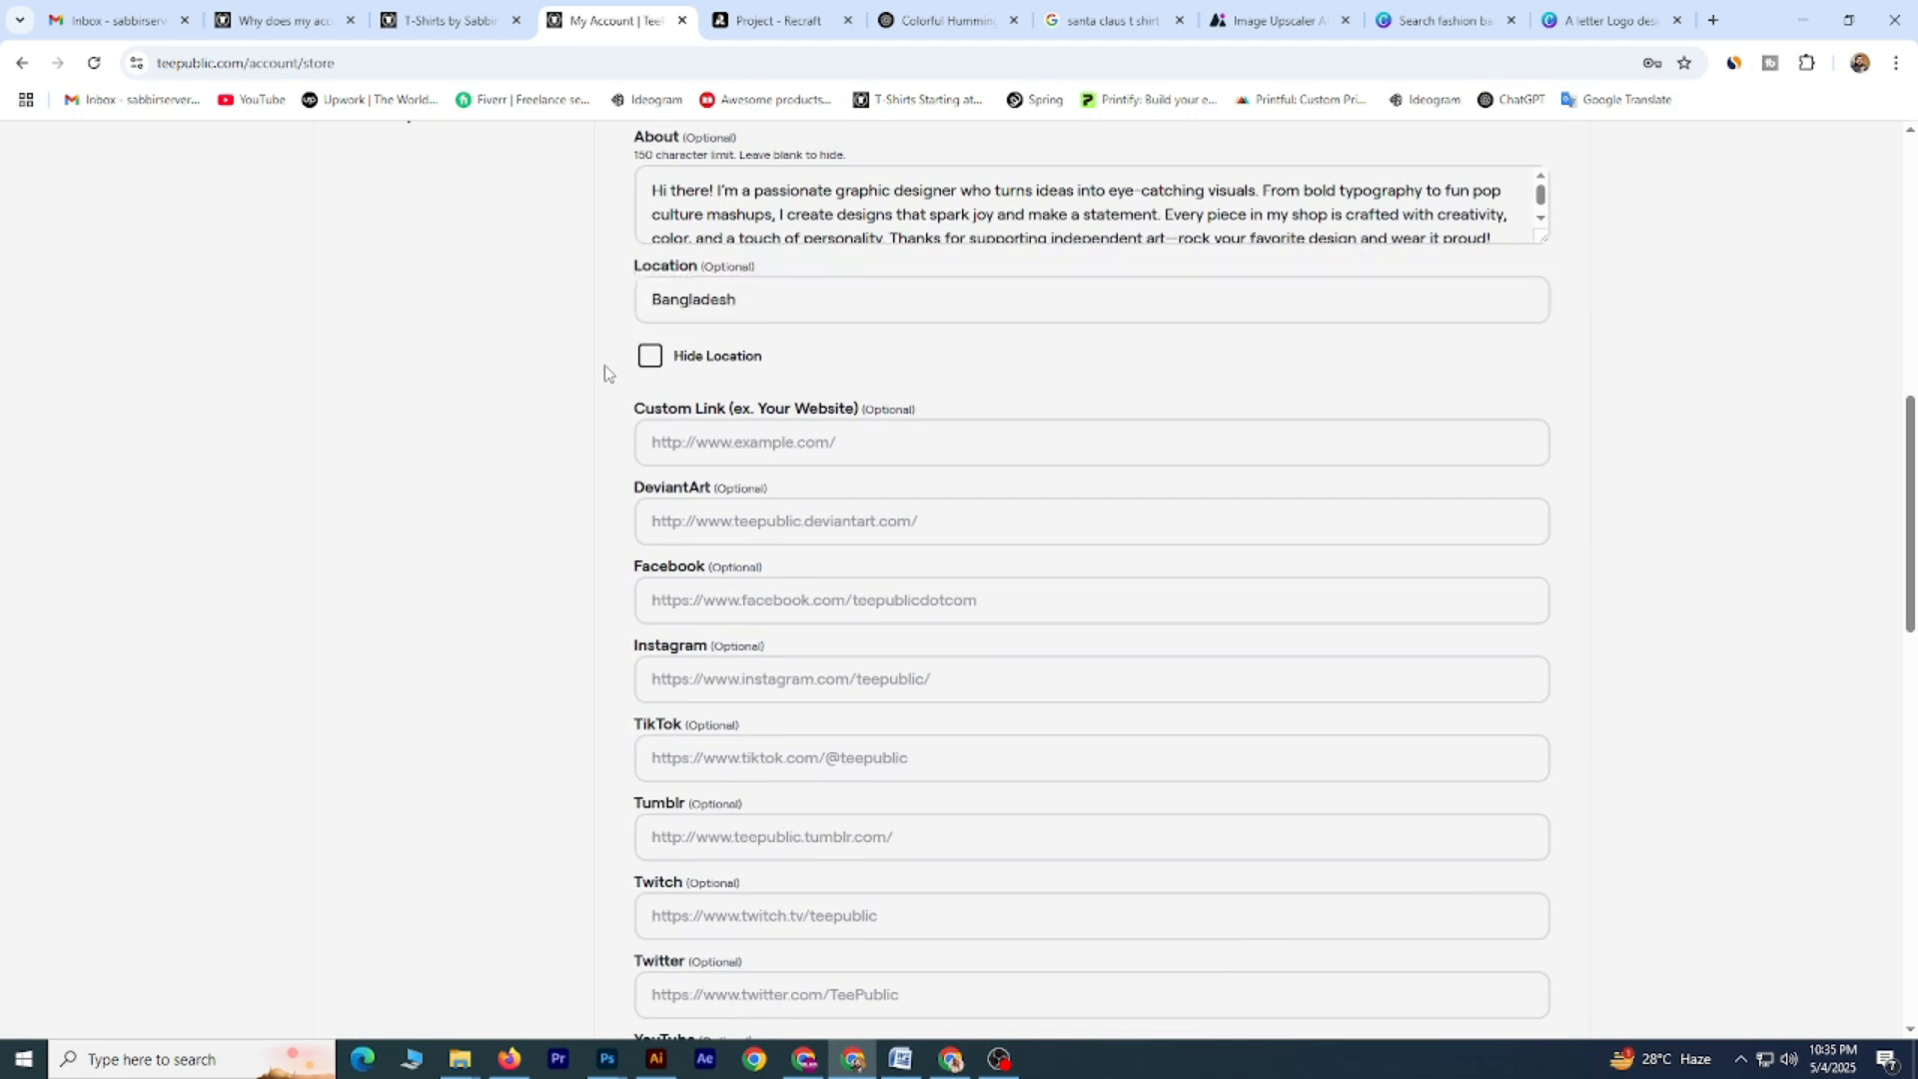
{"action": "scroll", "coordinate": [620, 539], "scroll_direction": "down", "scroll_amount": 4}
{"action": "scroll", "coordinate": [713, 687], "scroll_direction": "up", "scroll_amount": 14}
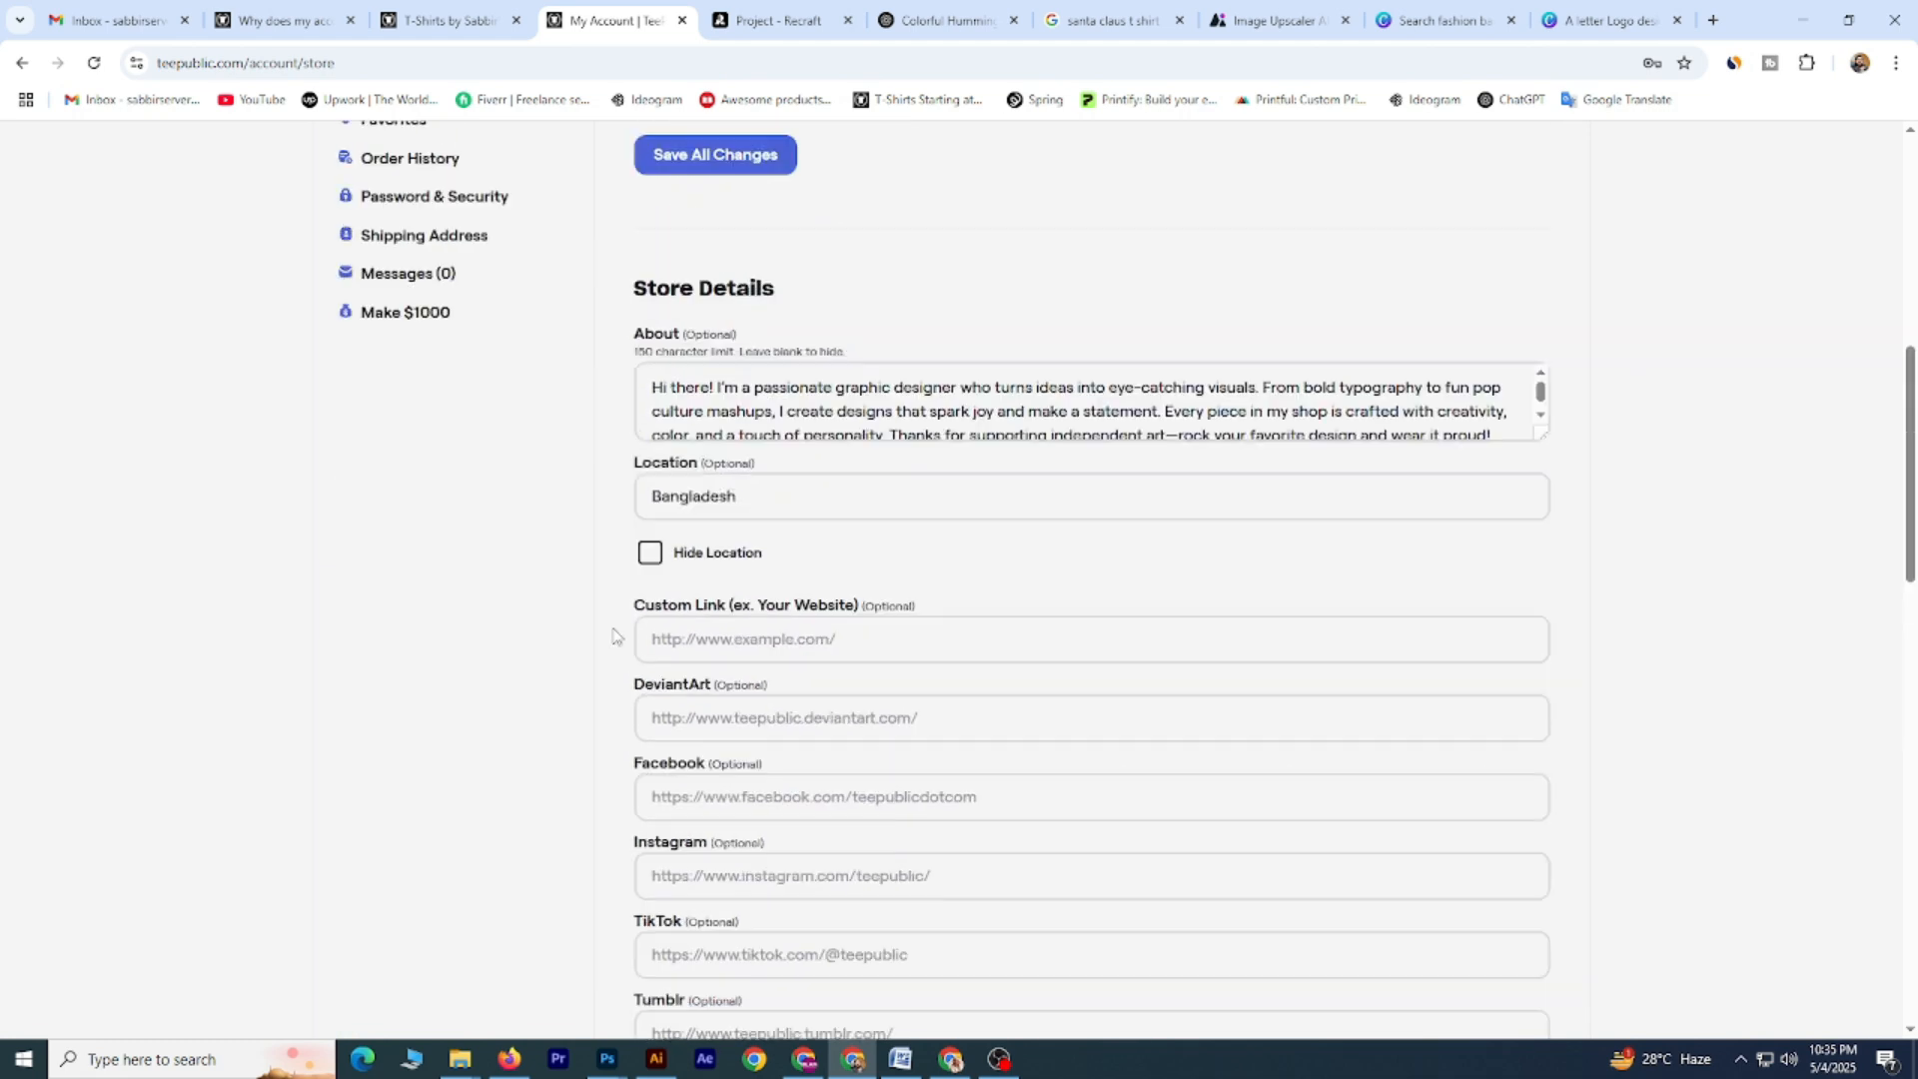
Reopen the public store page and examine the design grid, the store bio and the cover banner.
{"action": "left_click", "coordinate": [467, 12]}
{"action": "scroll", "coordinate": [575, 432], "scroll_direction": "up", "scroll_amount": 1}
{"action": "scroll", "coordinate": [1020, 515], "scroll_direction": "down", "scroll_amount": 2}
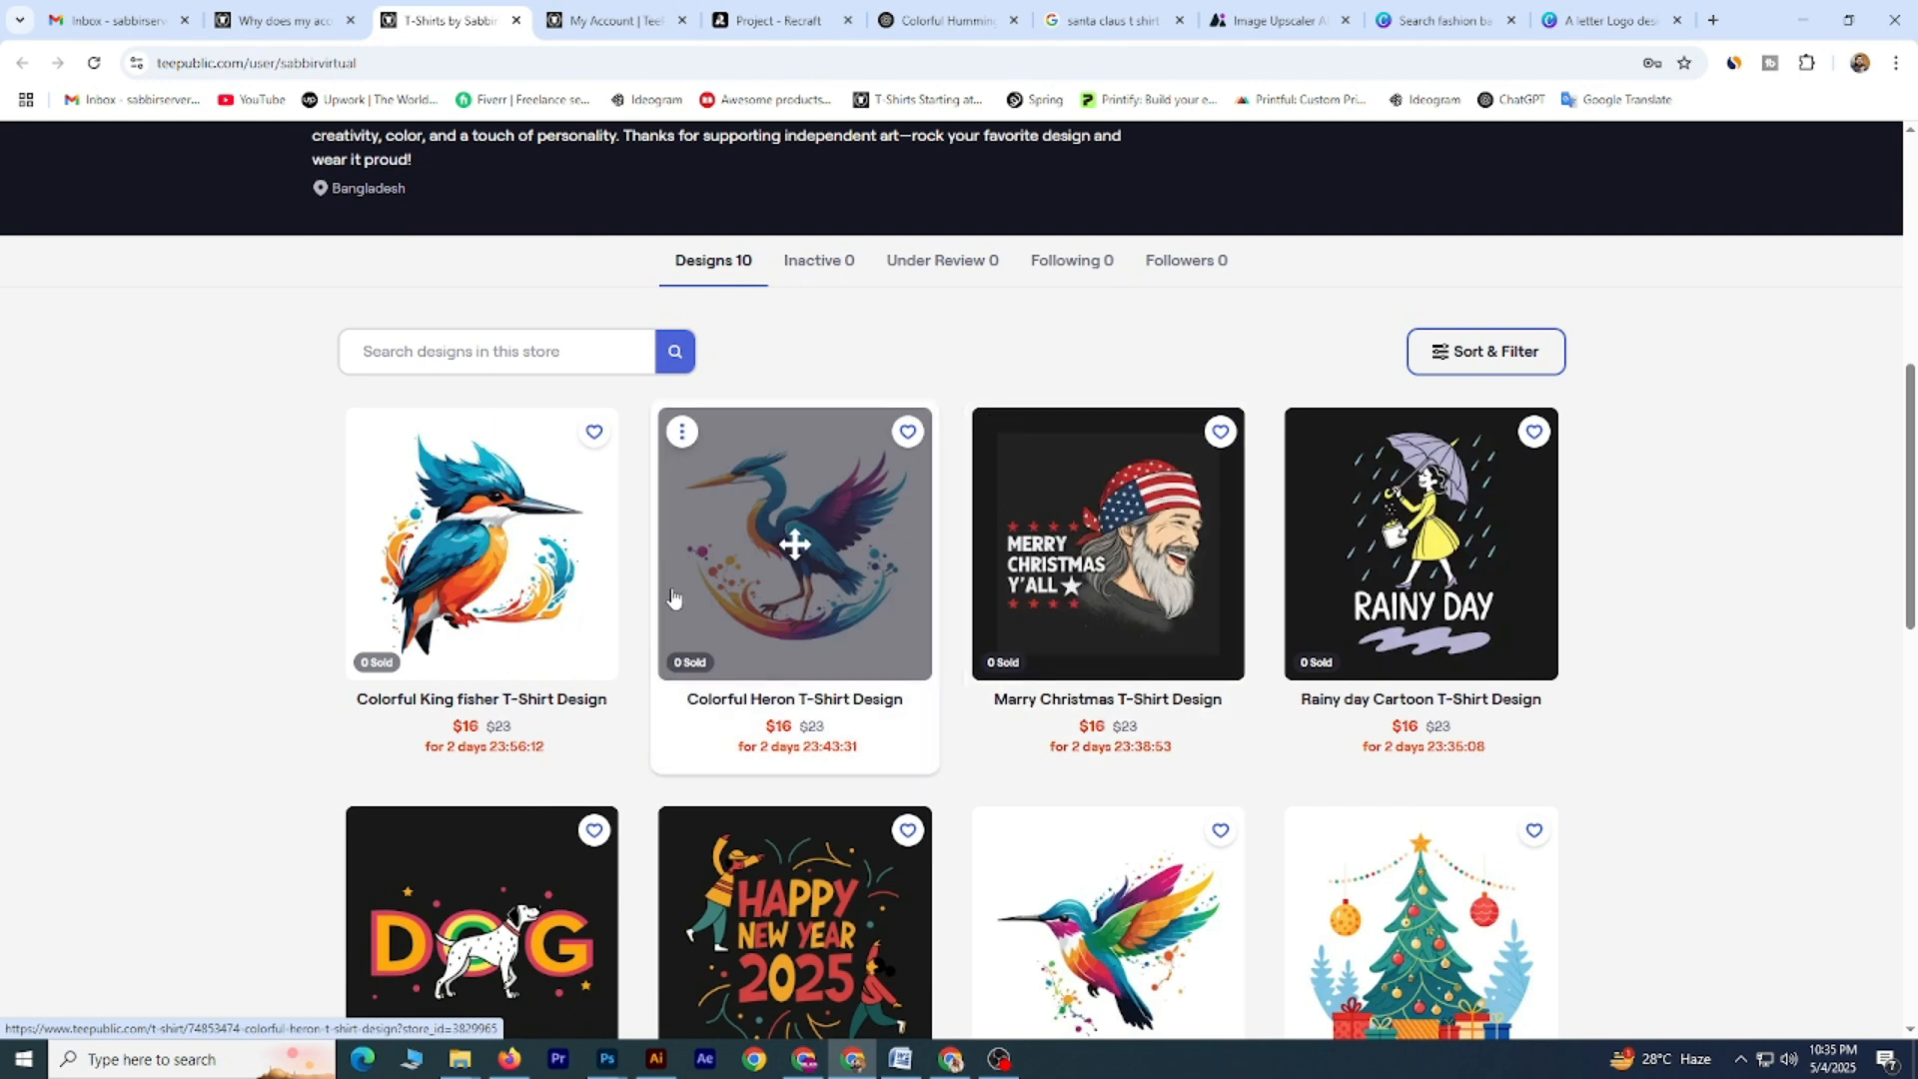
{"action": "scroll", "coordinate": [800, 600], "scroll_direction": "down", "scroll_amount": 5}
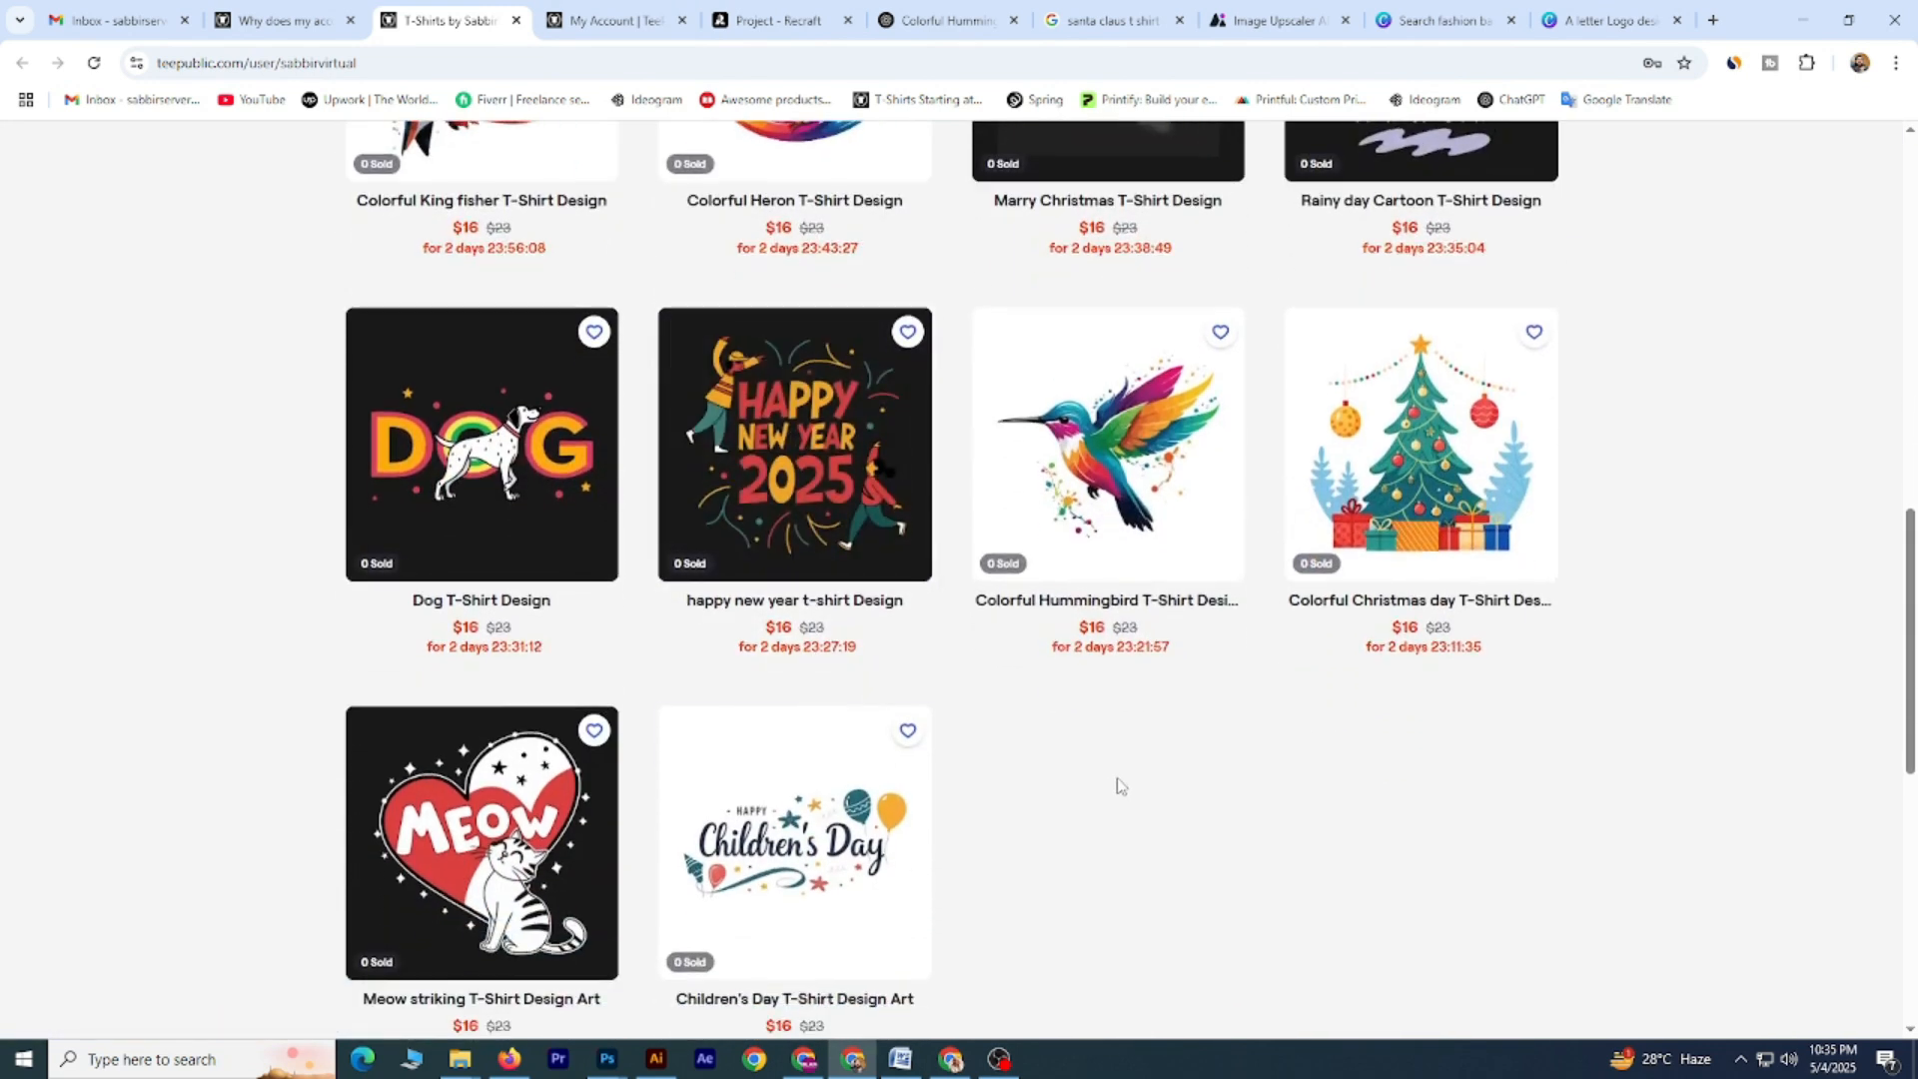
{"action": "scroll", "coordinate": [1118, 789], "scroll_direction": "up", "scroll_amount": 3}
{"action": "scroll", "coordinate": [1576, 672], "scroll_direction": "down", "scroll_amount": 2}
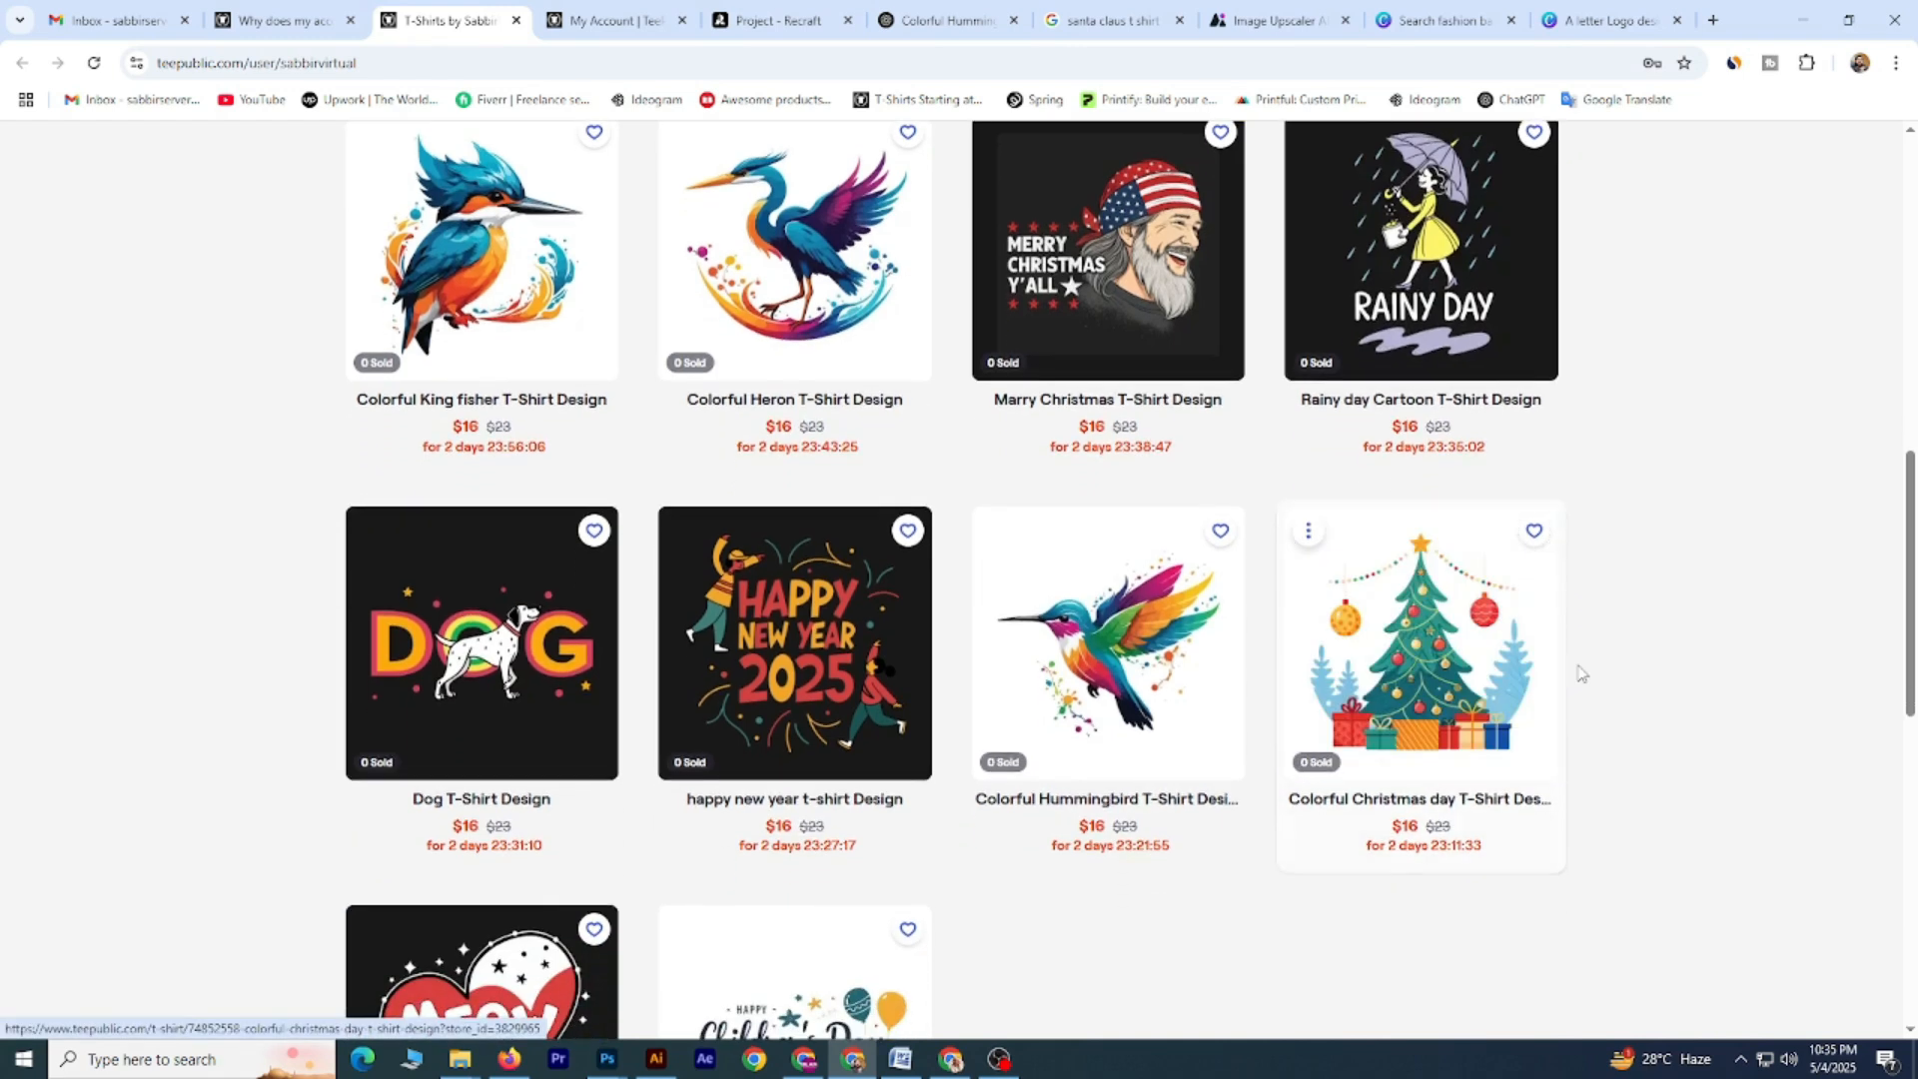
{"action": "scroll", "coordinate": [1581, 674], "scroll_direction": "up", "scroll_amount": 5}
{"action": "scroll", "coordinate": [1581, 672], "scroll_direction": "up", "scroll_amount": 2}
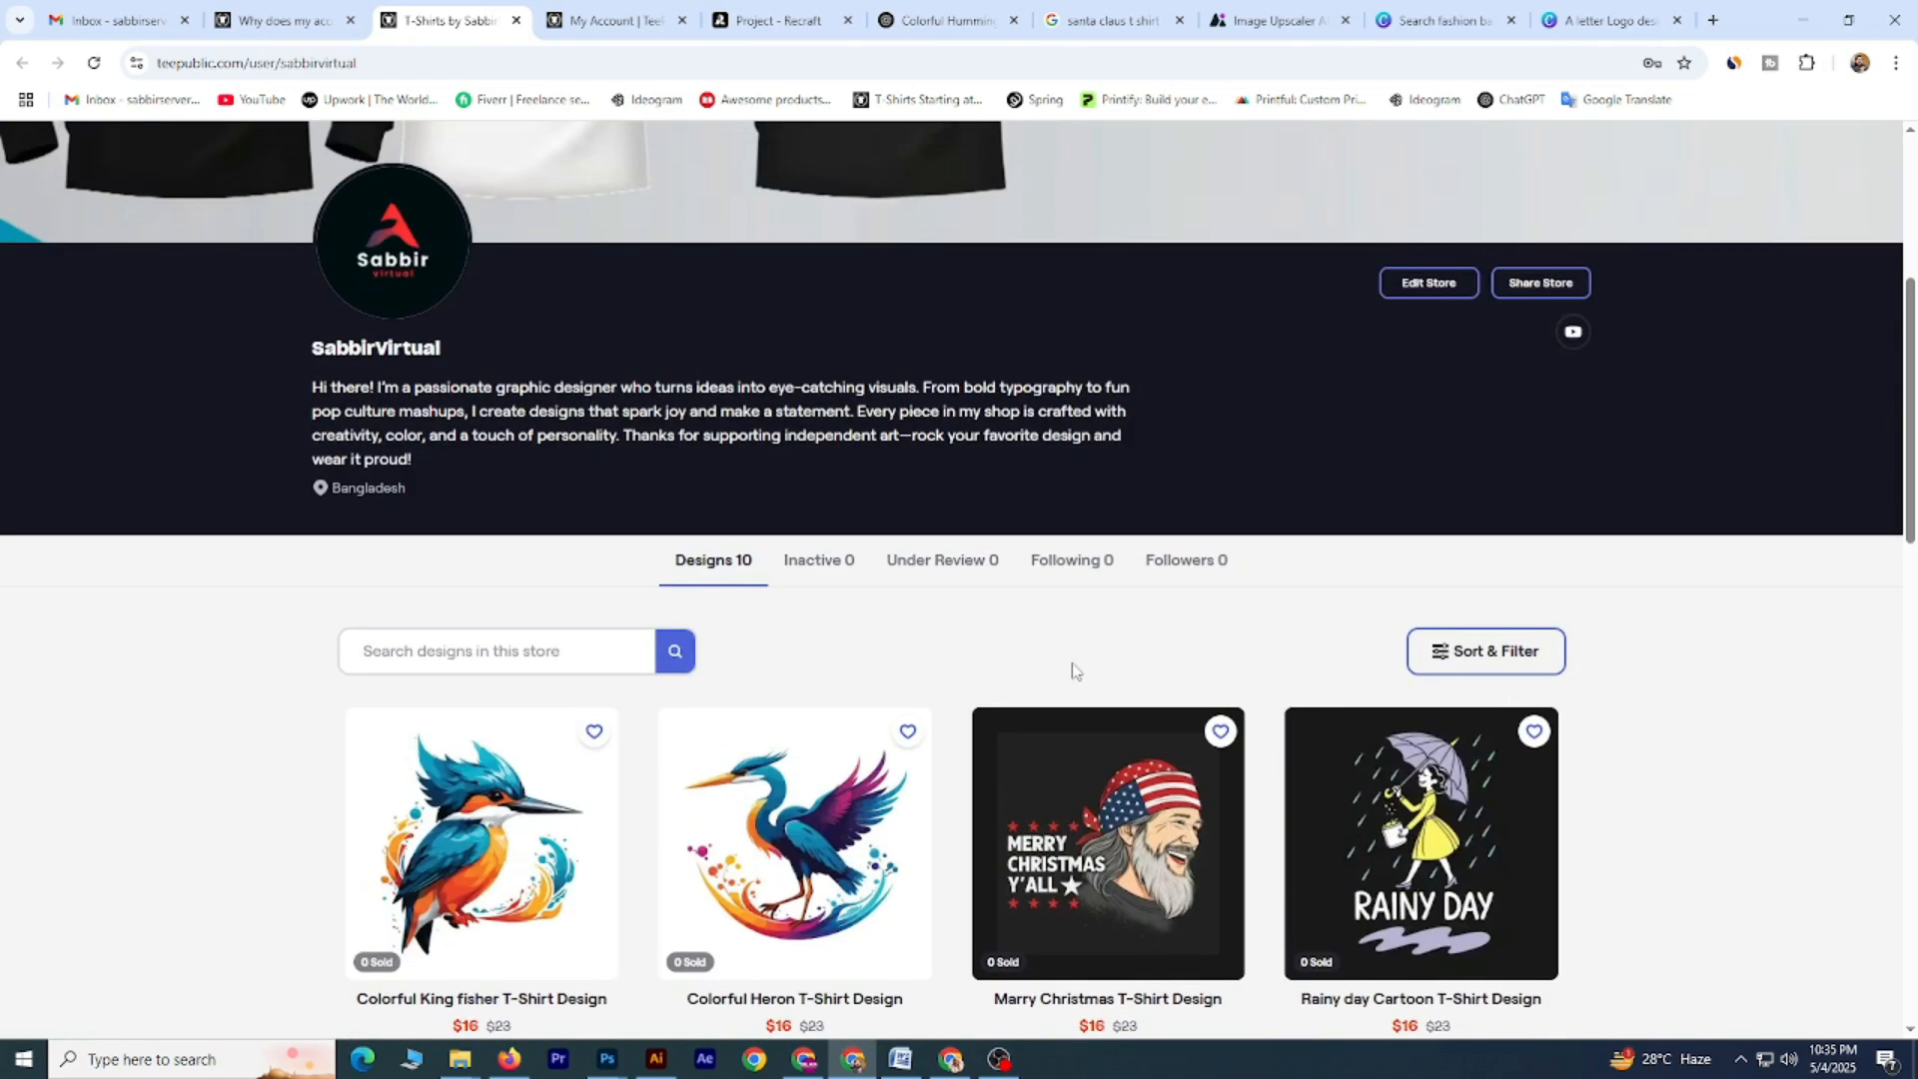
{"action": "scroll", "coordinate": [1075, 669], "scroll_direction": "up", "scroll_amount": 4}
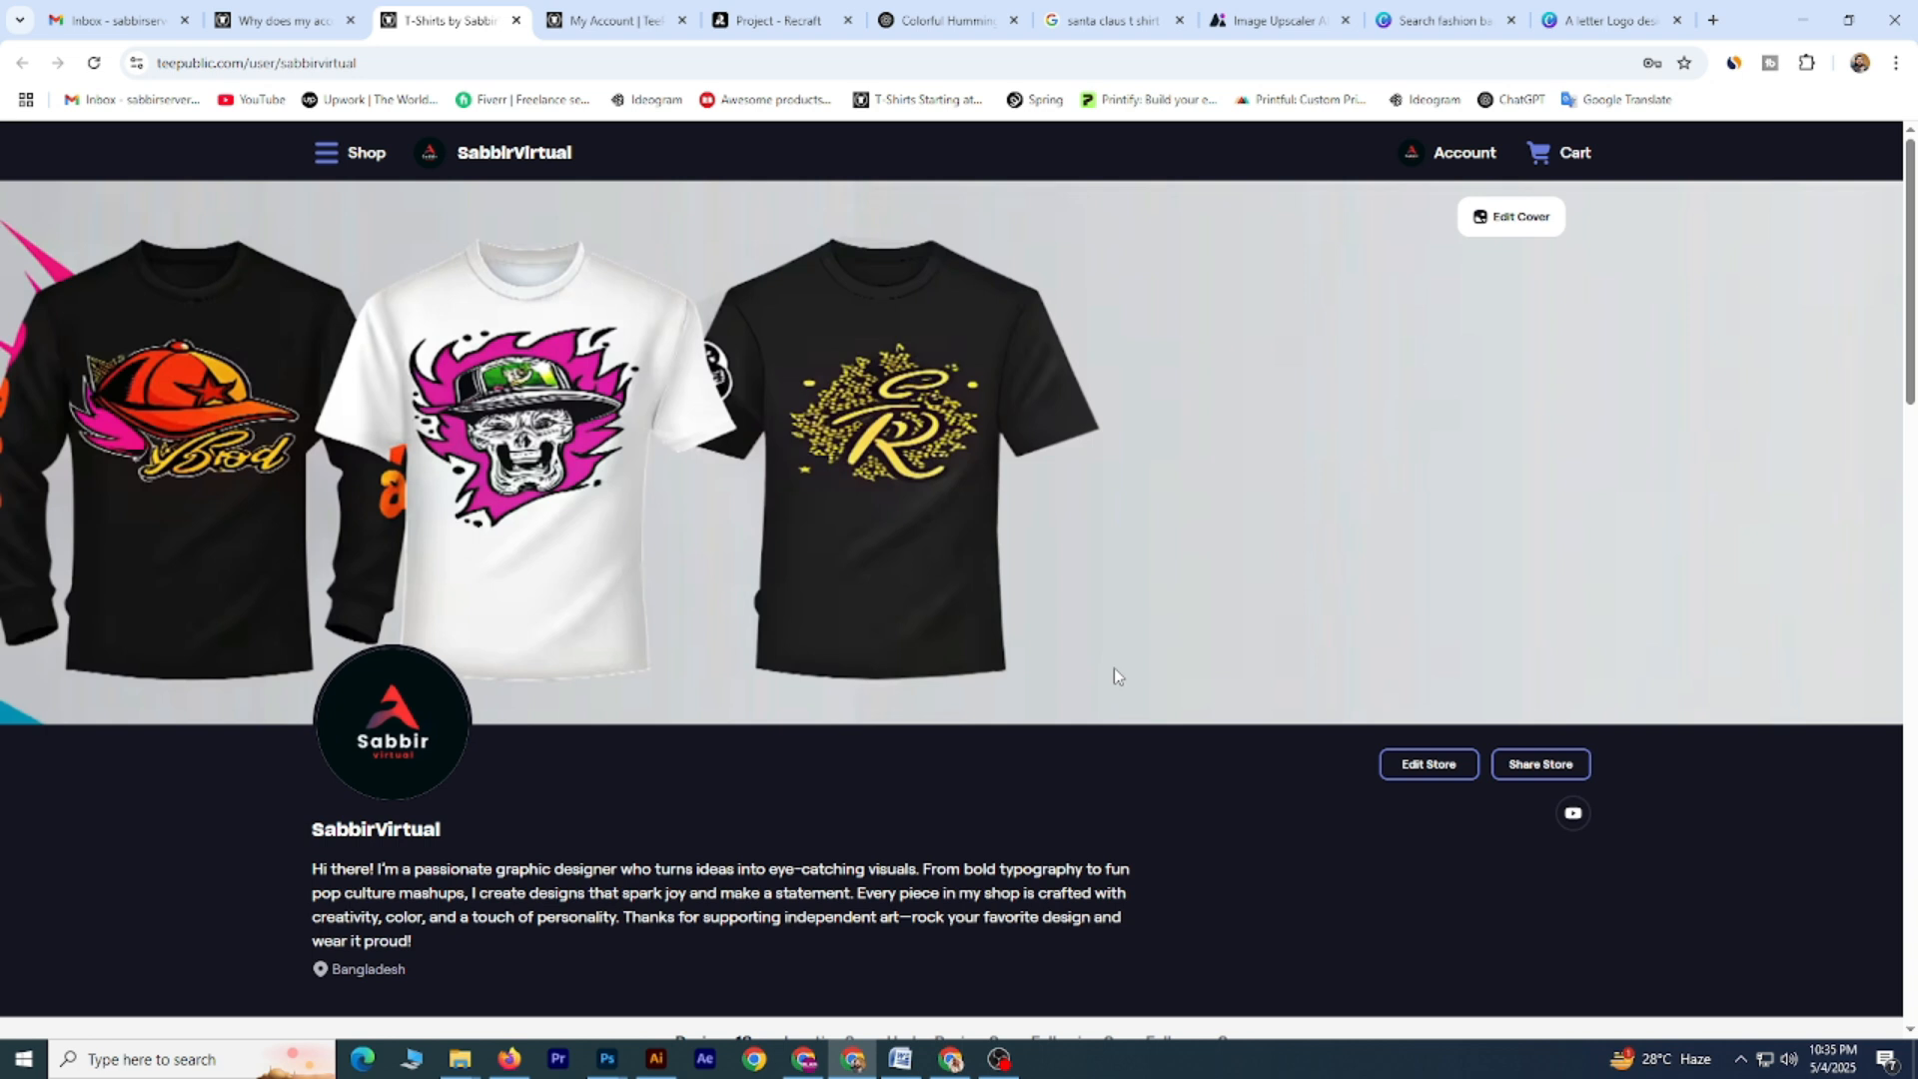
Examine the store page again from the cover banner down to the Meow and Children's Day designs.
{"action": "scroll", "coordinate": [1116, 668], "scroll_direction": "down", "scroll_amount": 5}
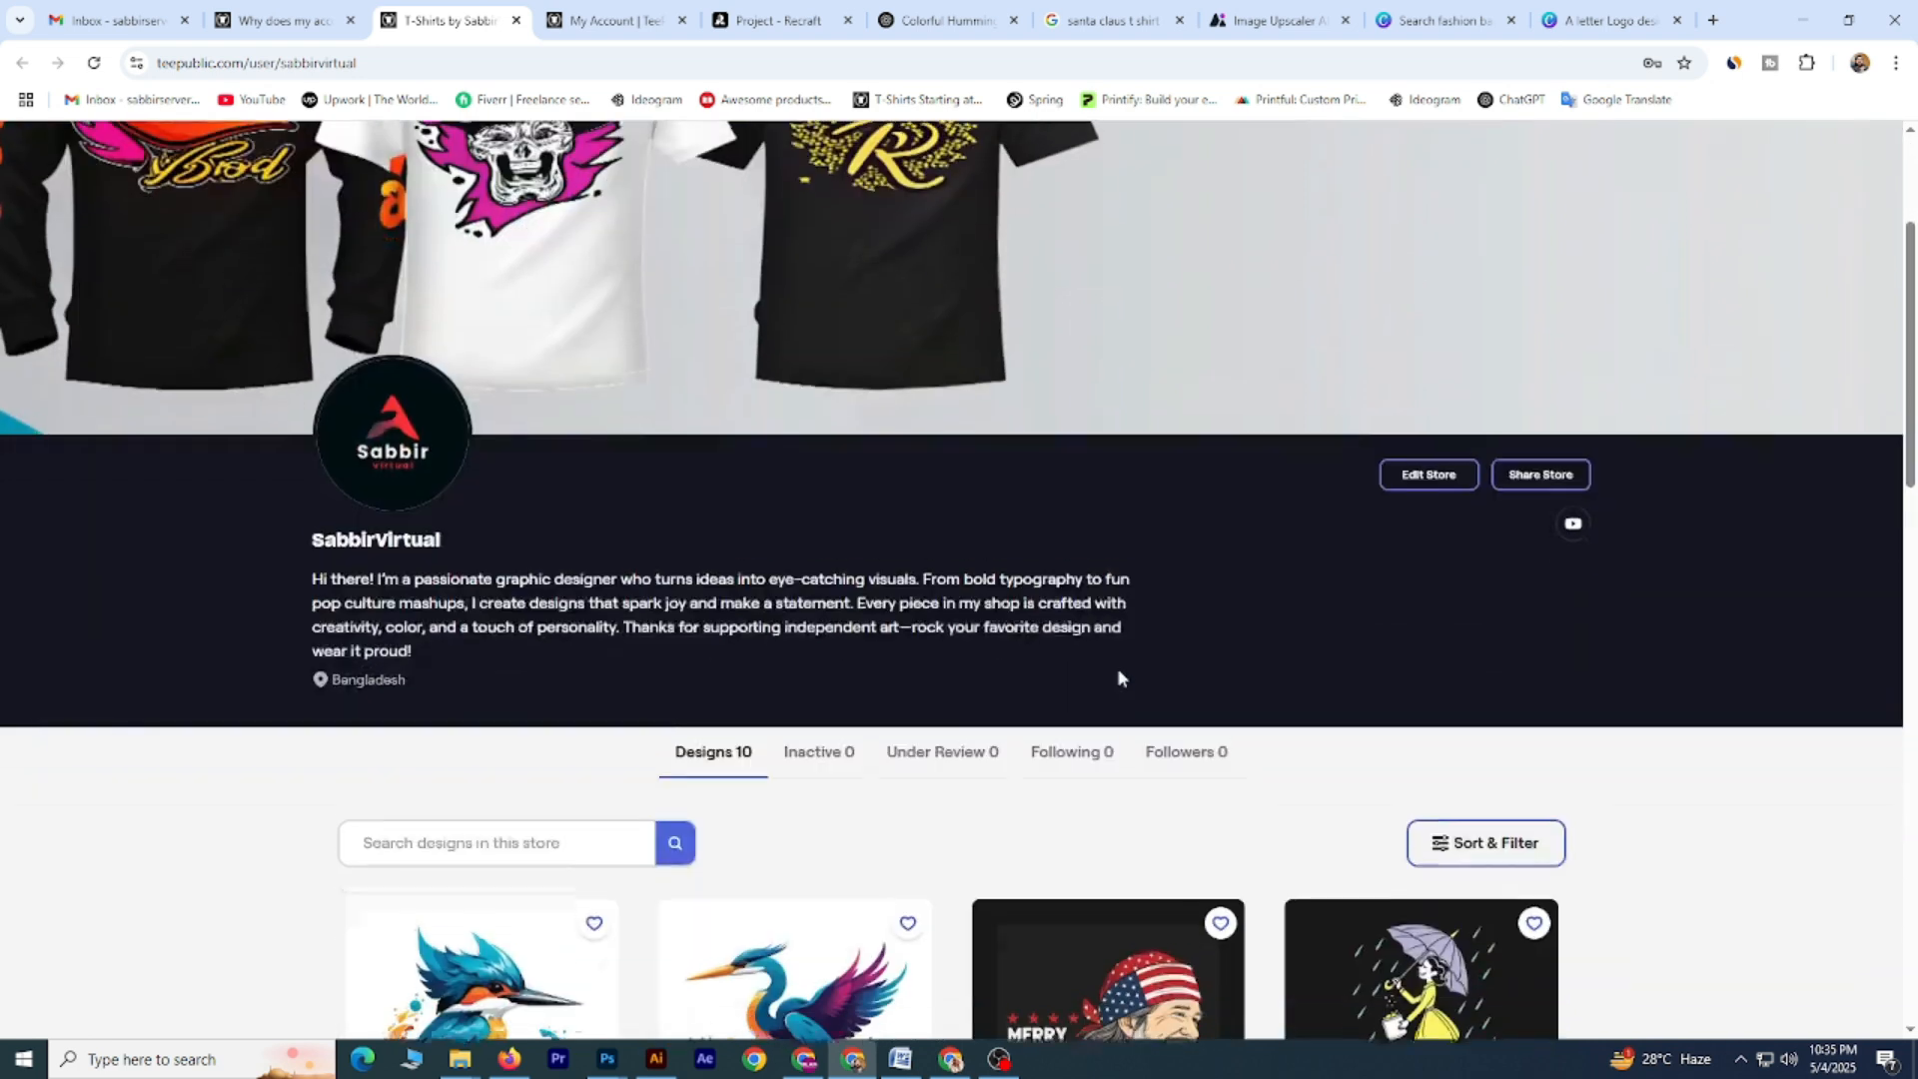
{"action": "scroll", "coordinate": [1119, 672], "scroll_direction": "down", "scroll_amount": 2}
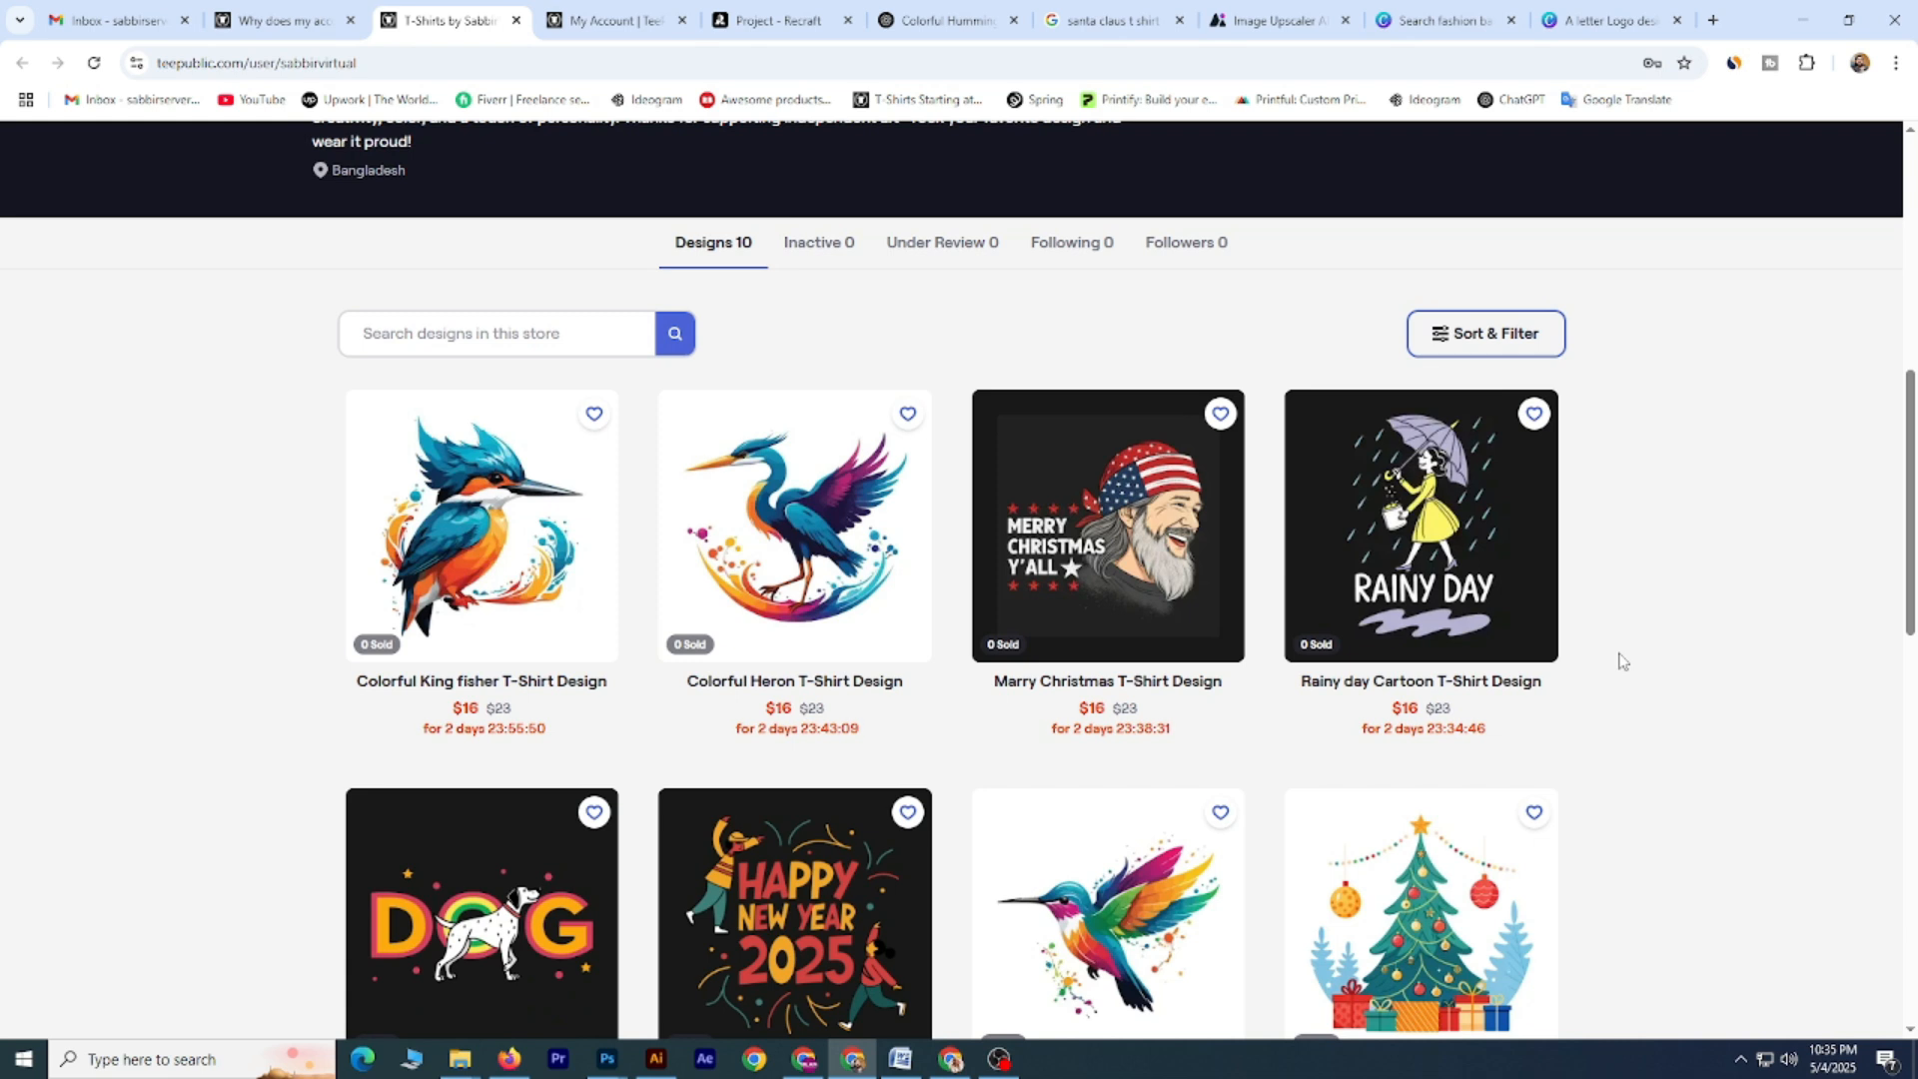
{"action": "scroll", "coordinate": [1622, 662], "scroll_direction": "down", "scroll_amount": 2}
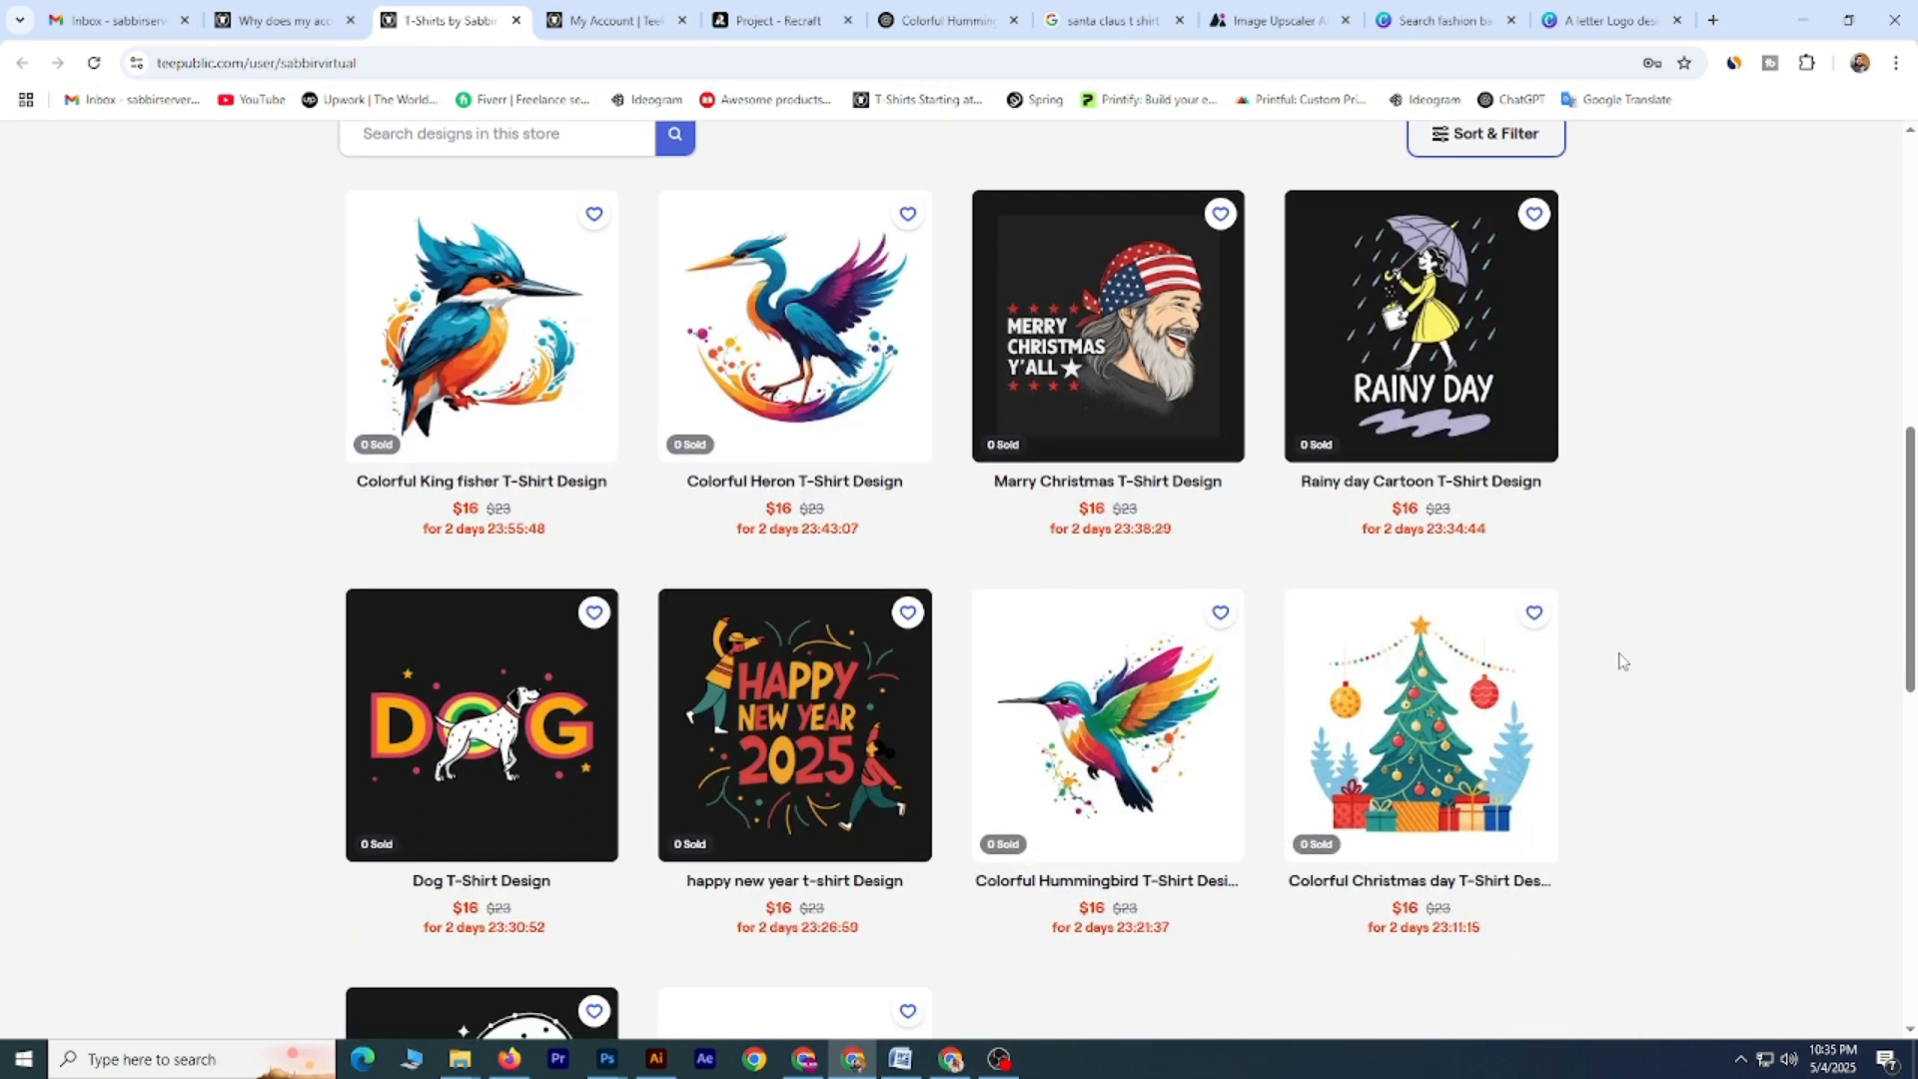
{"action": "scroll", "coordinate": [1622, 661], "scroll_direction": "down", "scroll_amount": 1}
{"action": "scroll", "coordinate": [1621, 661], "scroll_direction": "down", "scroll_amount": 2}
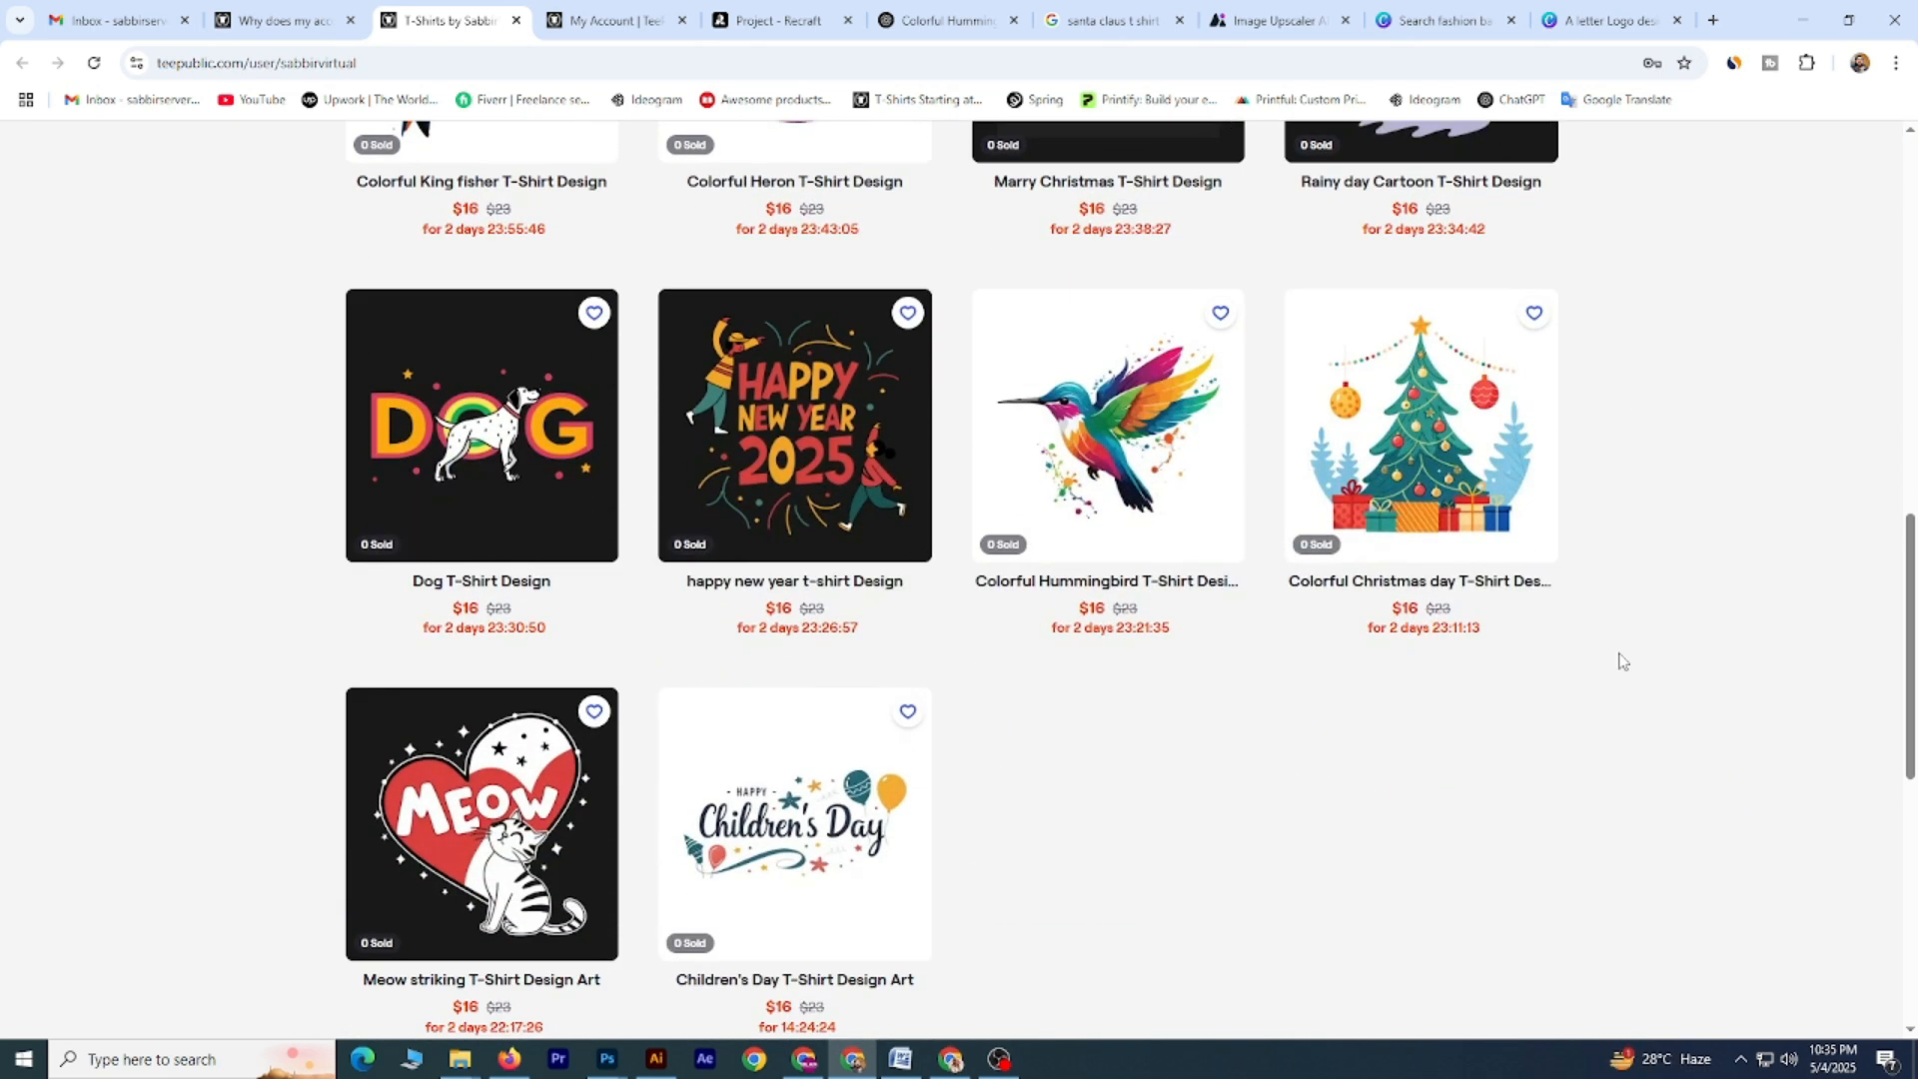
{"action": "scroll", "coordinate": [1622, 661], "scroll_direction": "up", "scroll_amount": 3}
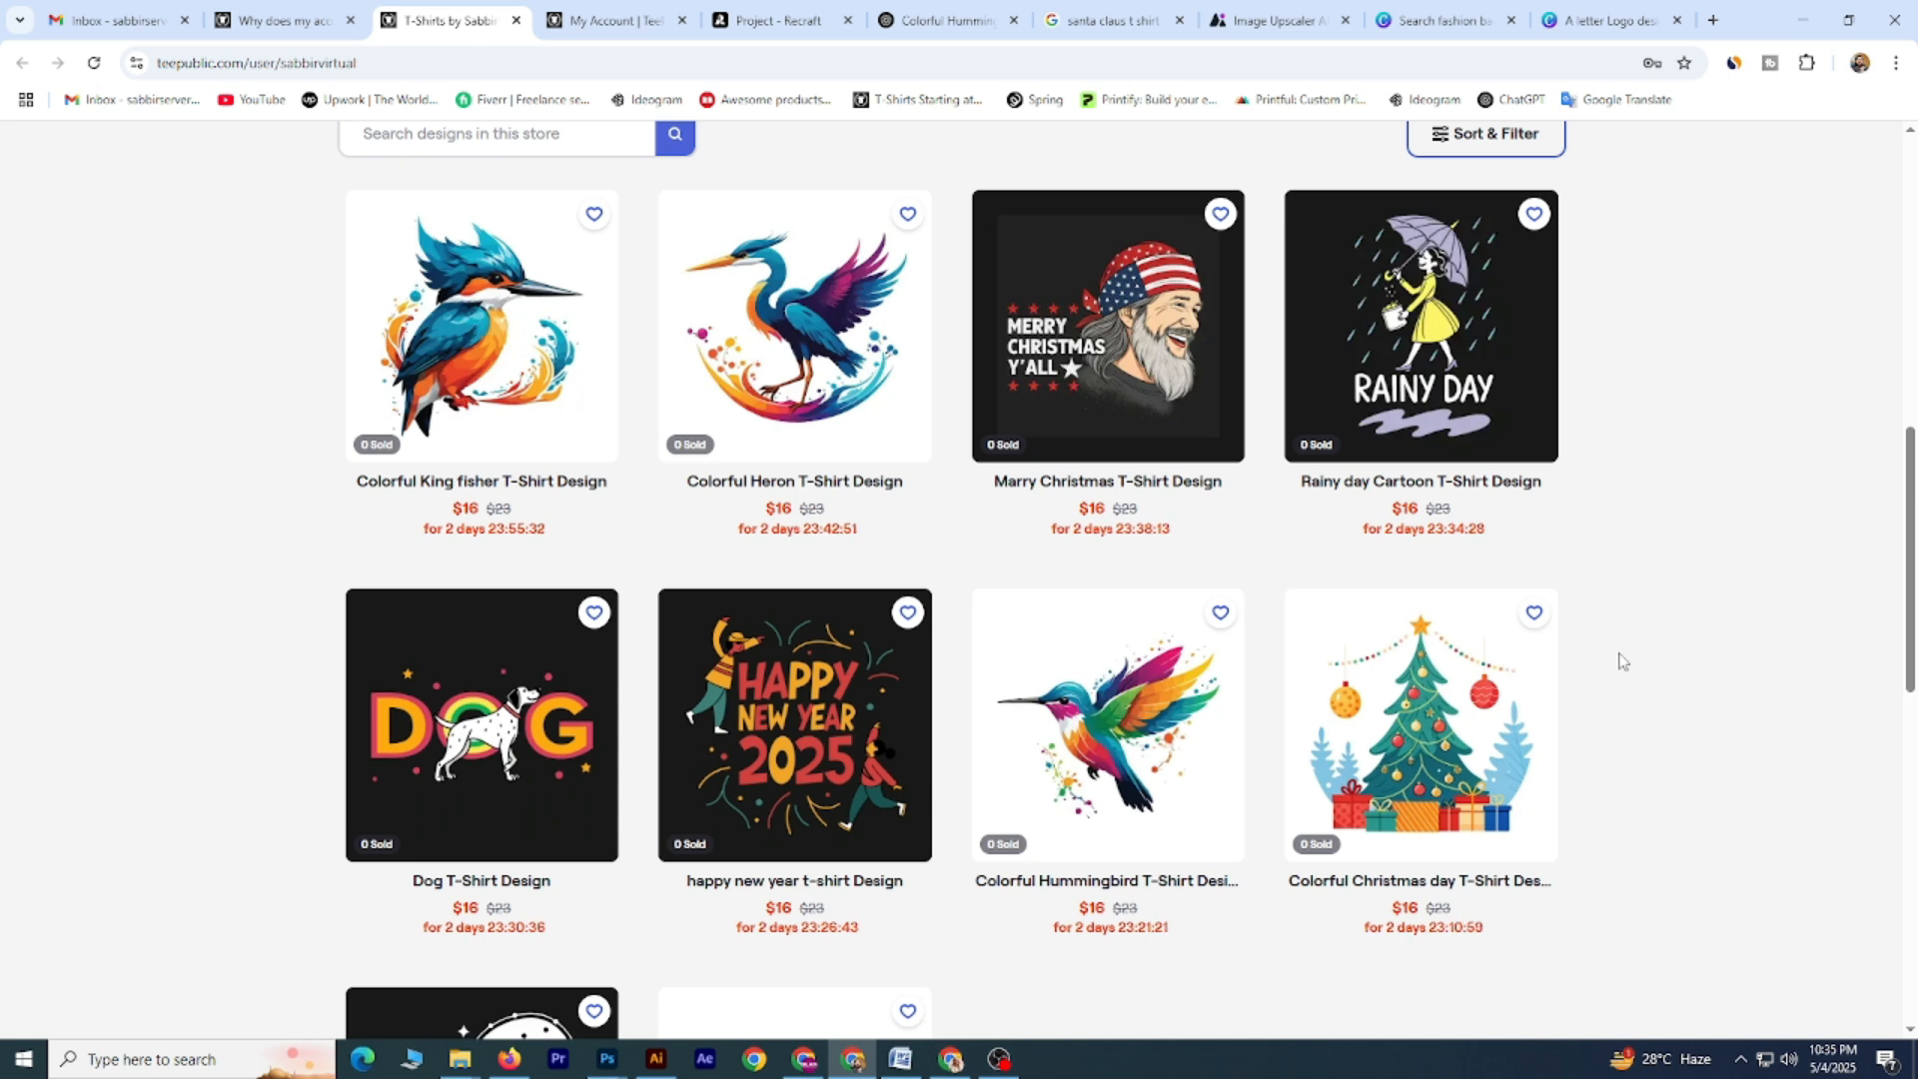
{"action": "scroll", "coordinate": [1618, 650], "scroll_direction": "down", "scroll_amount": 1}
{"action": "scroll", "coordinate": [1619, 649], "scroll_direction": "up", "scroll_amount": 1}
{"action": "scroll", "coordinate": [1618, 649], "scroll_direction": "down", "scroll_amount": 2}
{"action": "scroll", "coordinate": [1619, 647], "scroll_direction": "down", "scroll_amount": 1}
{"action": "scroll", "coordinate": [1619, 648], "scroll_direction": "up", "scroll_amount": 2}
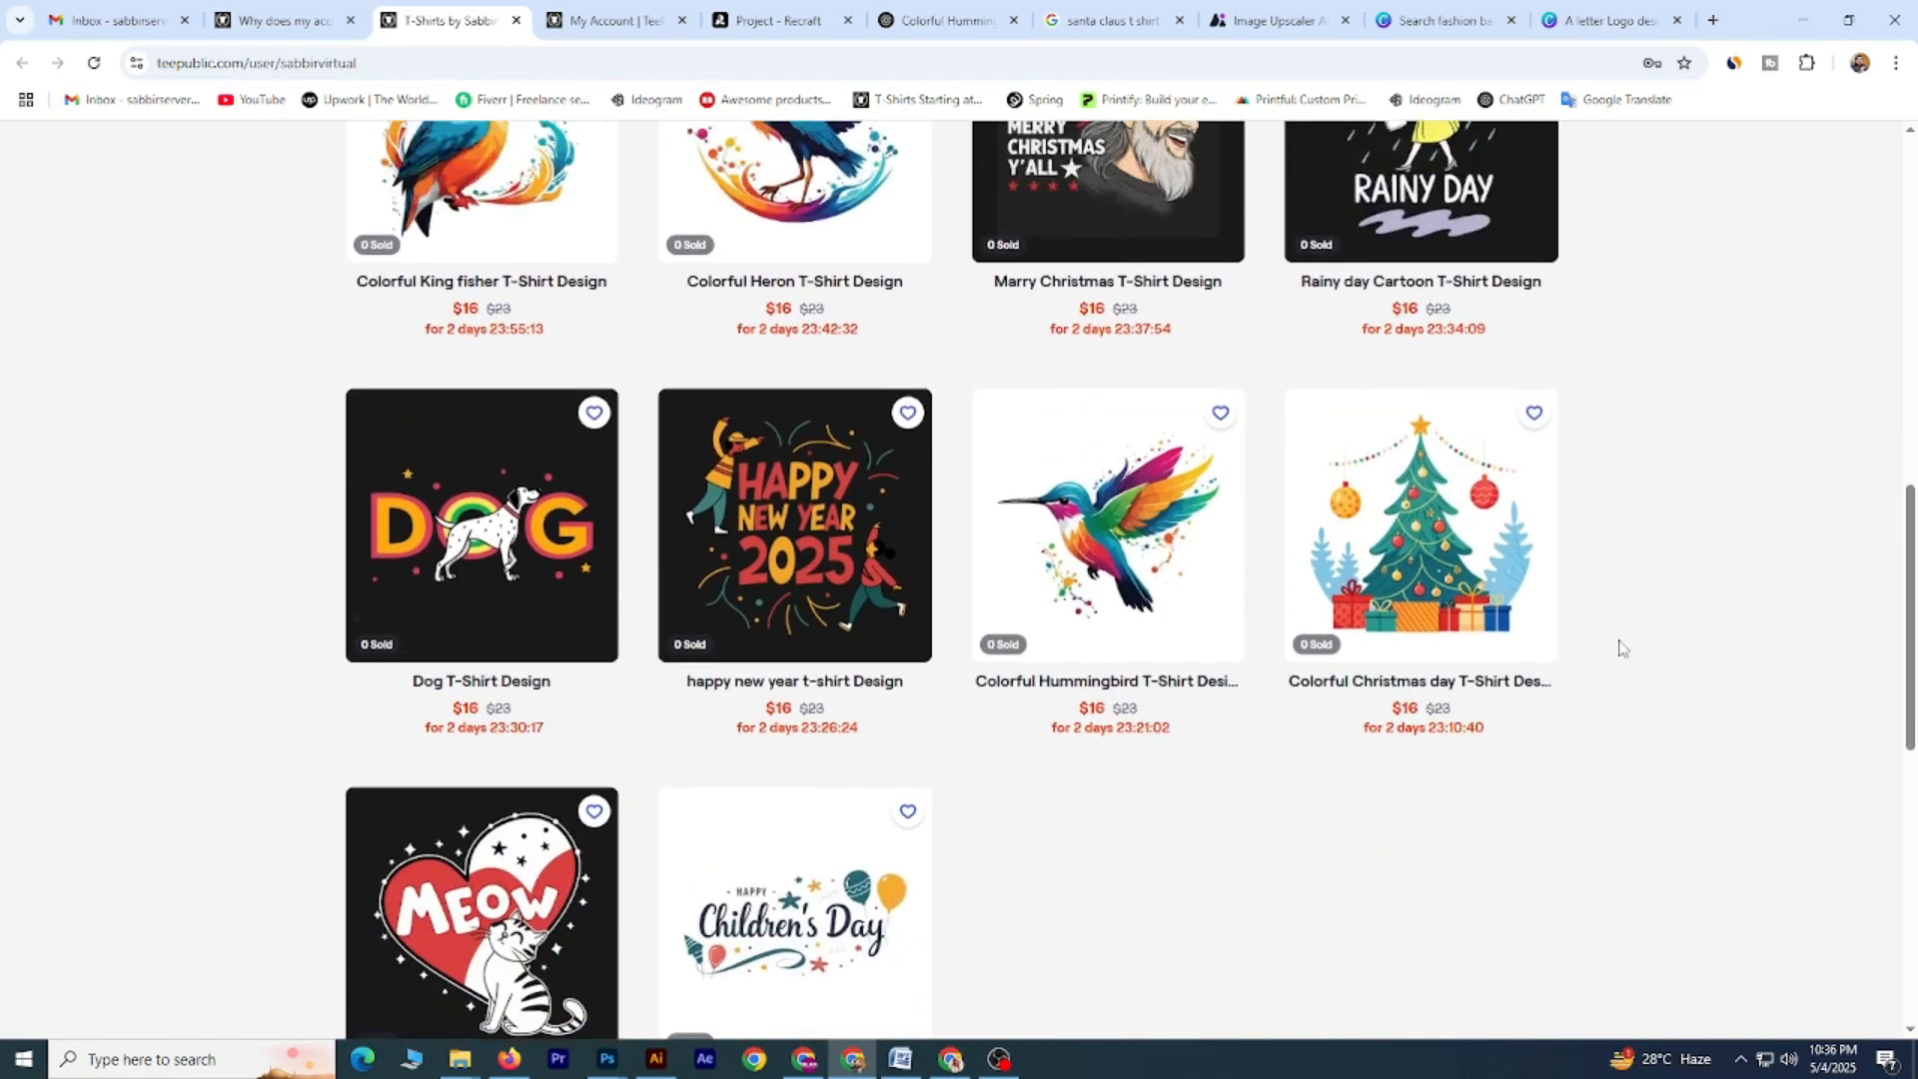
Open the Rainy day Cartoon T-Shirt listing, review its featured and adult apparel products, and return to the store page.
{"action": "left_click", "coordinate": [1449, 268]}
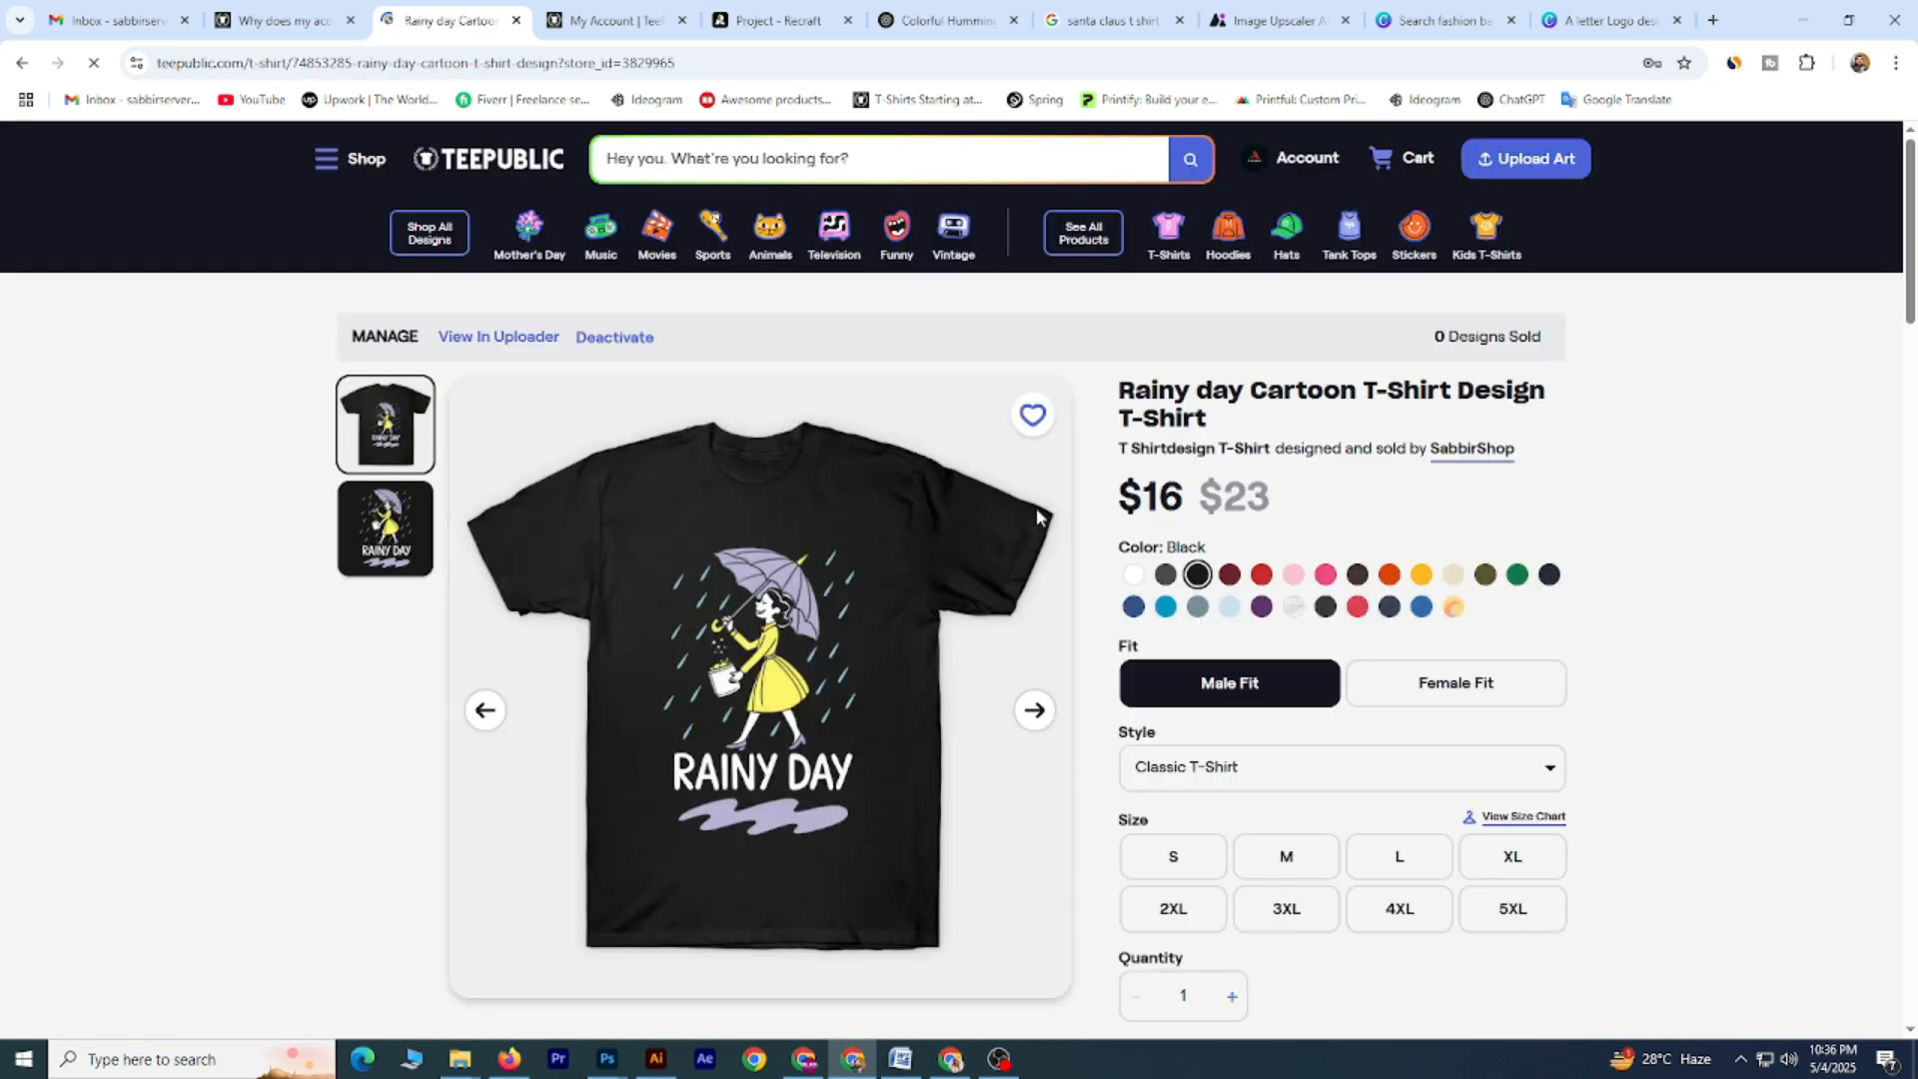
{"action": "scroll", "coordinate": [687, 605], "scroll_direction": "down", "scroll_amount": 4}
{"action": "scroll", "coordinate": [686, 598], "scroll_direction": "down", "scroll_amount": 12}
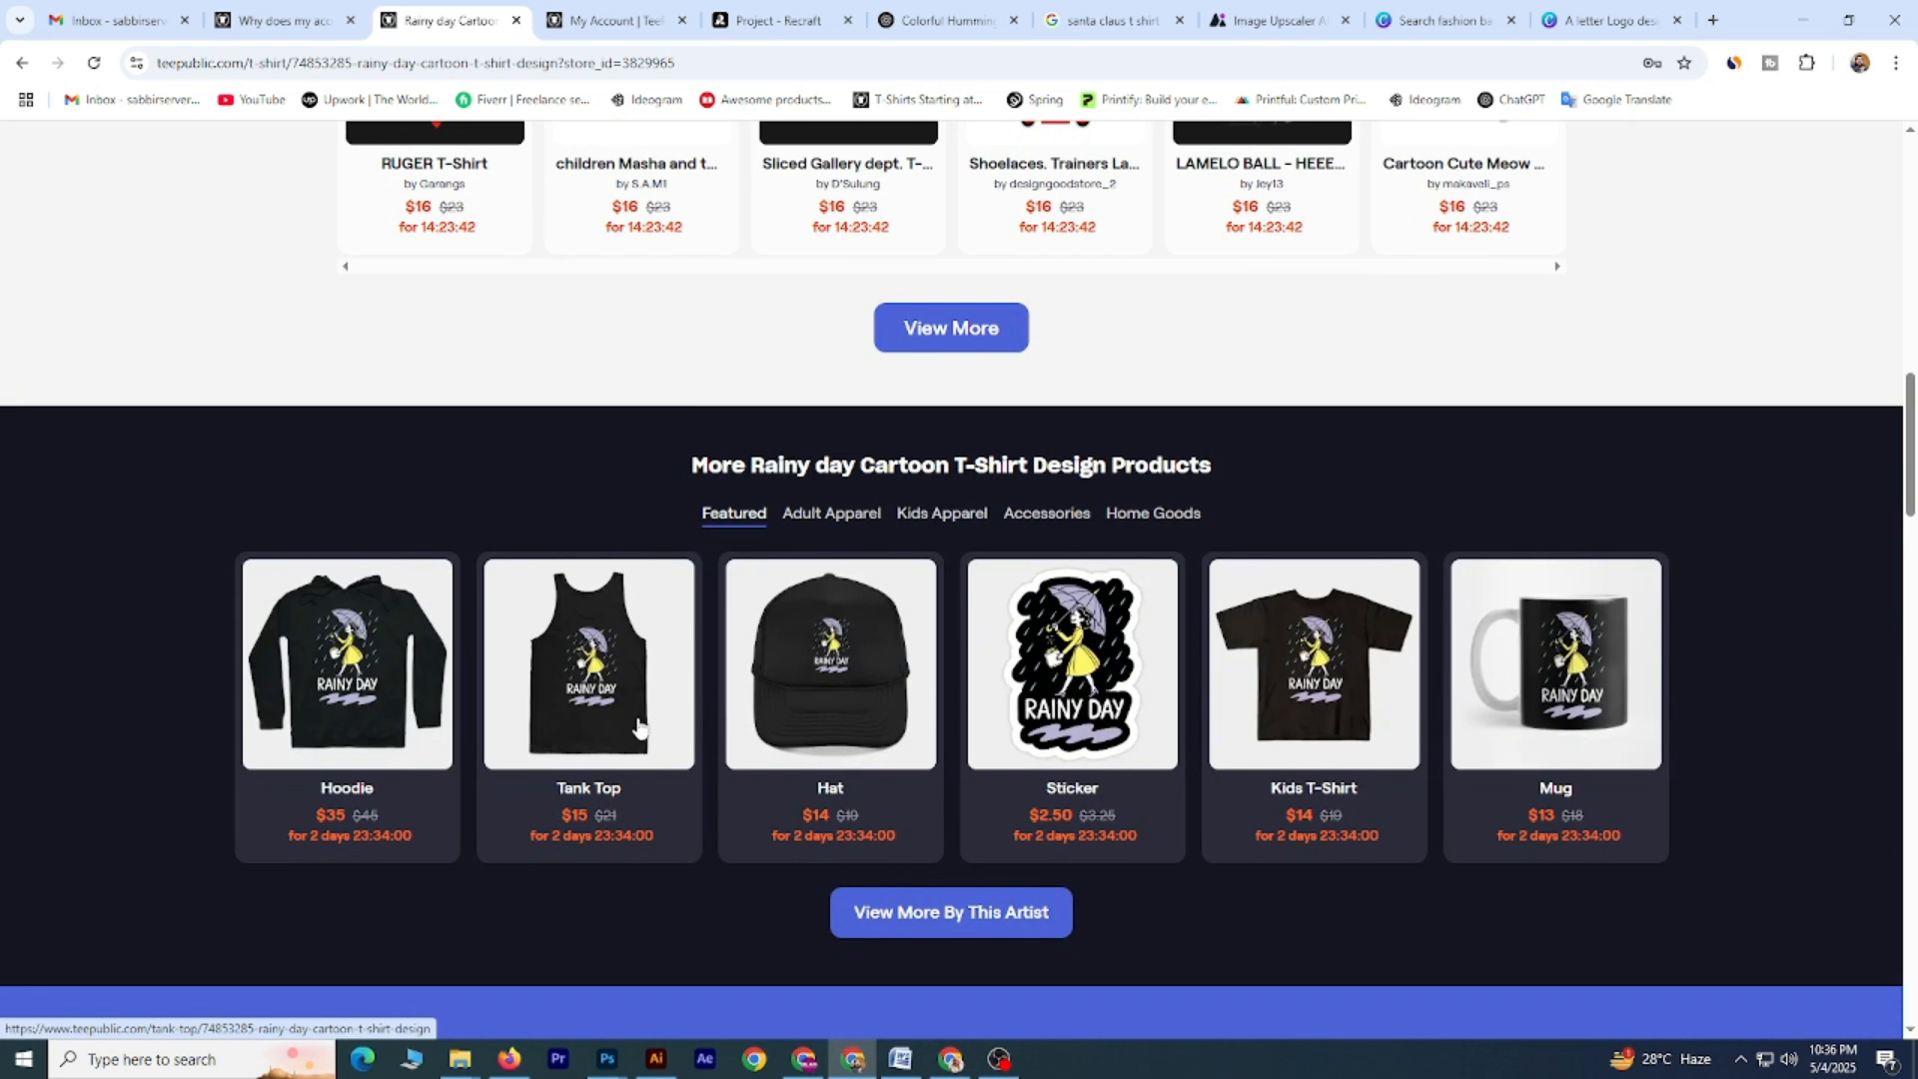
{"action": "scroll", "coordinate": [636, 725], "scroll_direction": "up", "scroll_amount": 2}
{"action": "scroll", "coordinate": [636, 724], "scroll_direction": "down", "scroll_amount": 1}
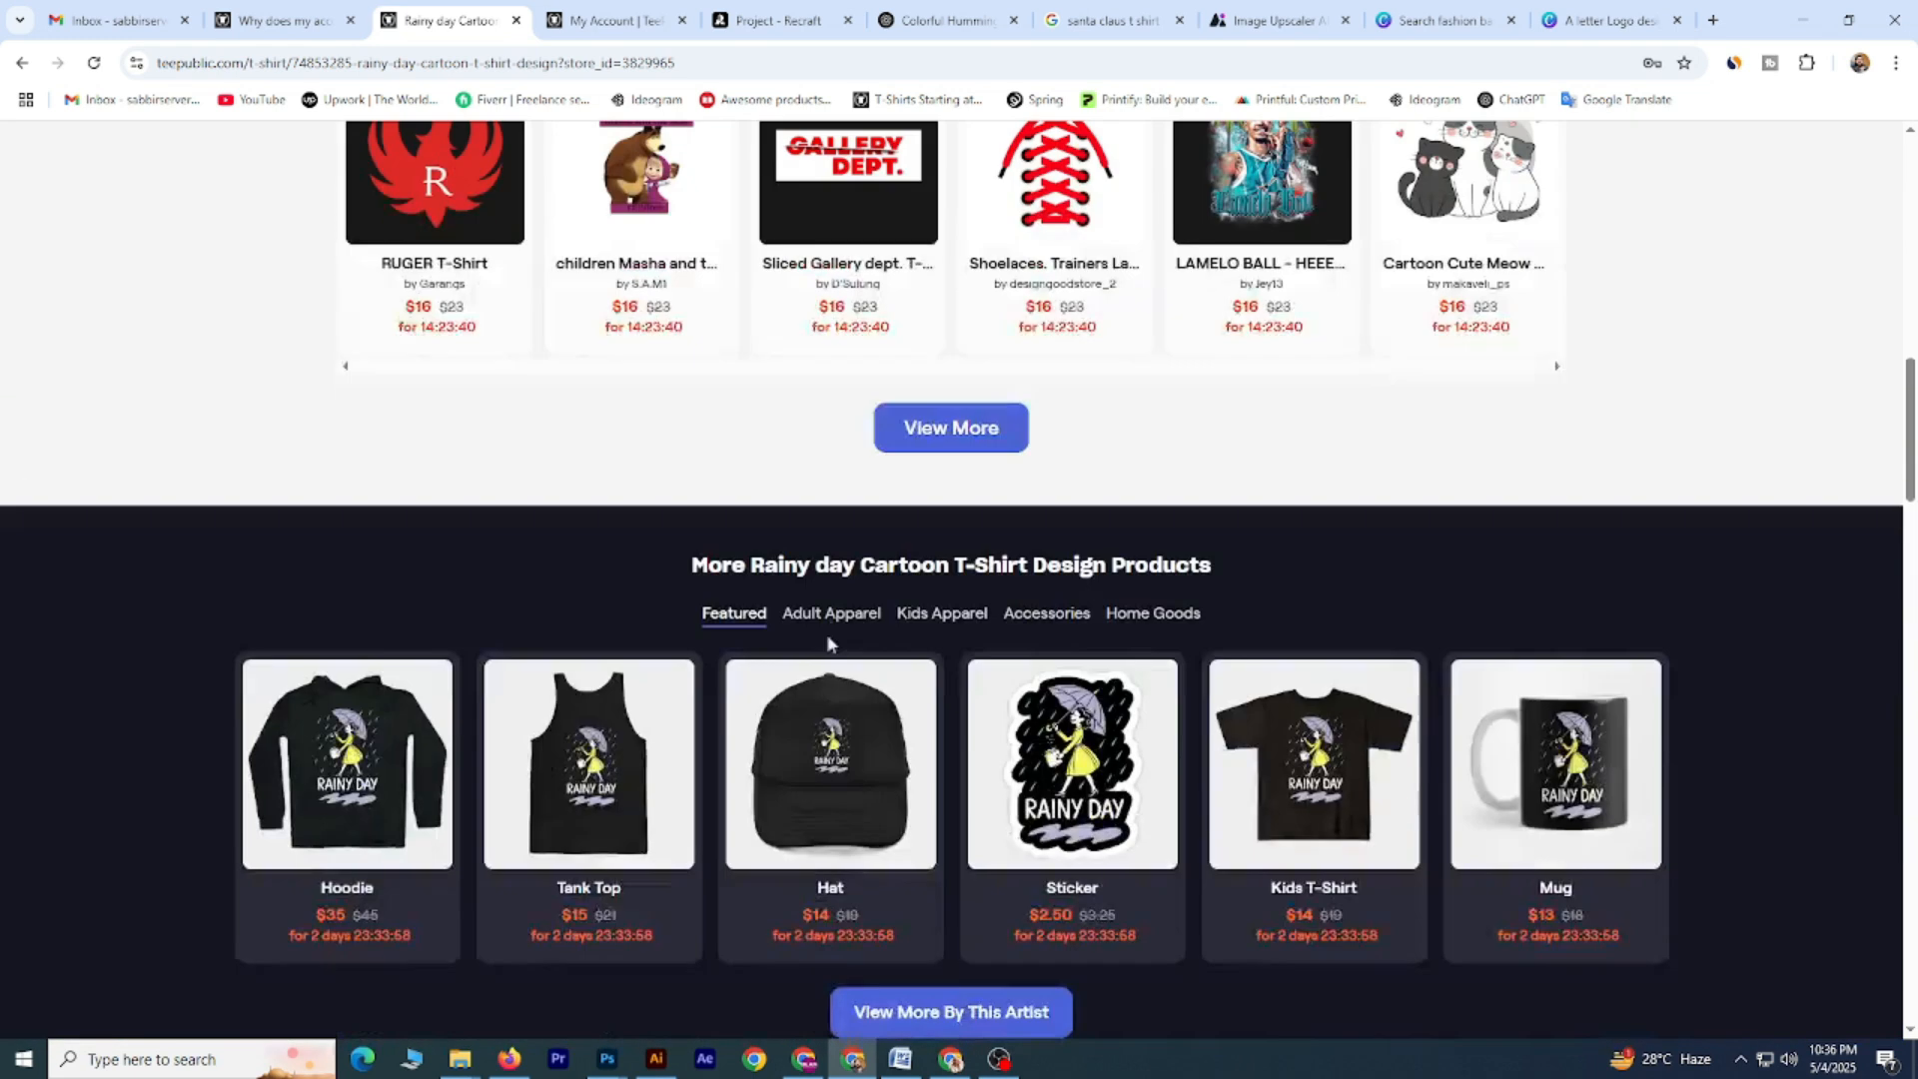
{"action": "left_click", "coordinate": [828, 619]}
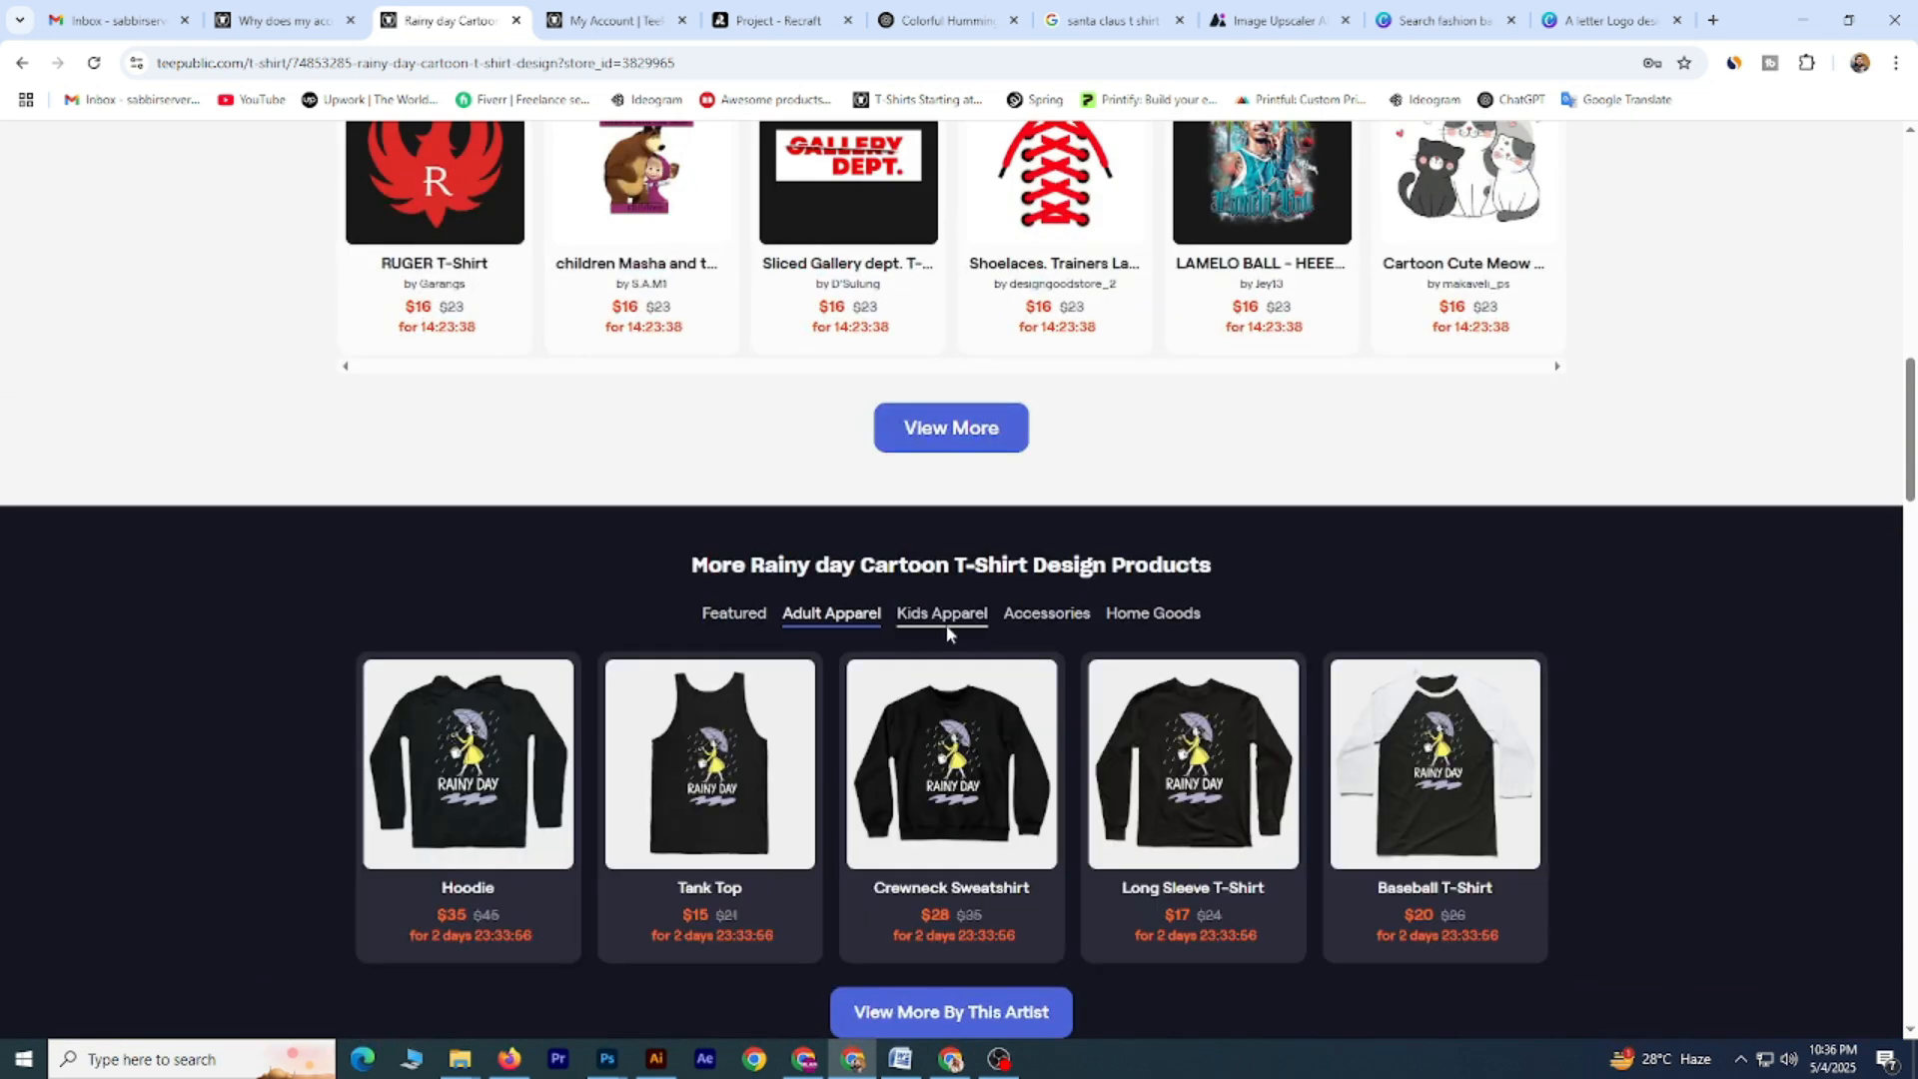
{"action": "scroll", "coordinate": [728, 667], "scroll_direction": "up", "scroll_amount": 8}
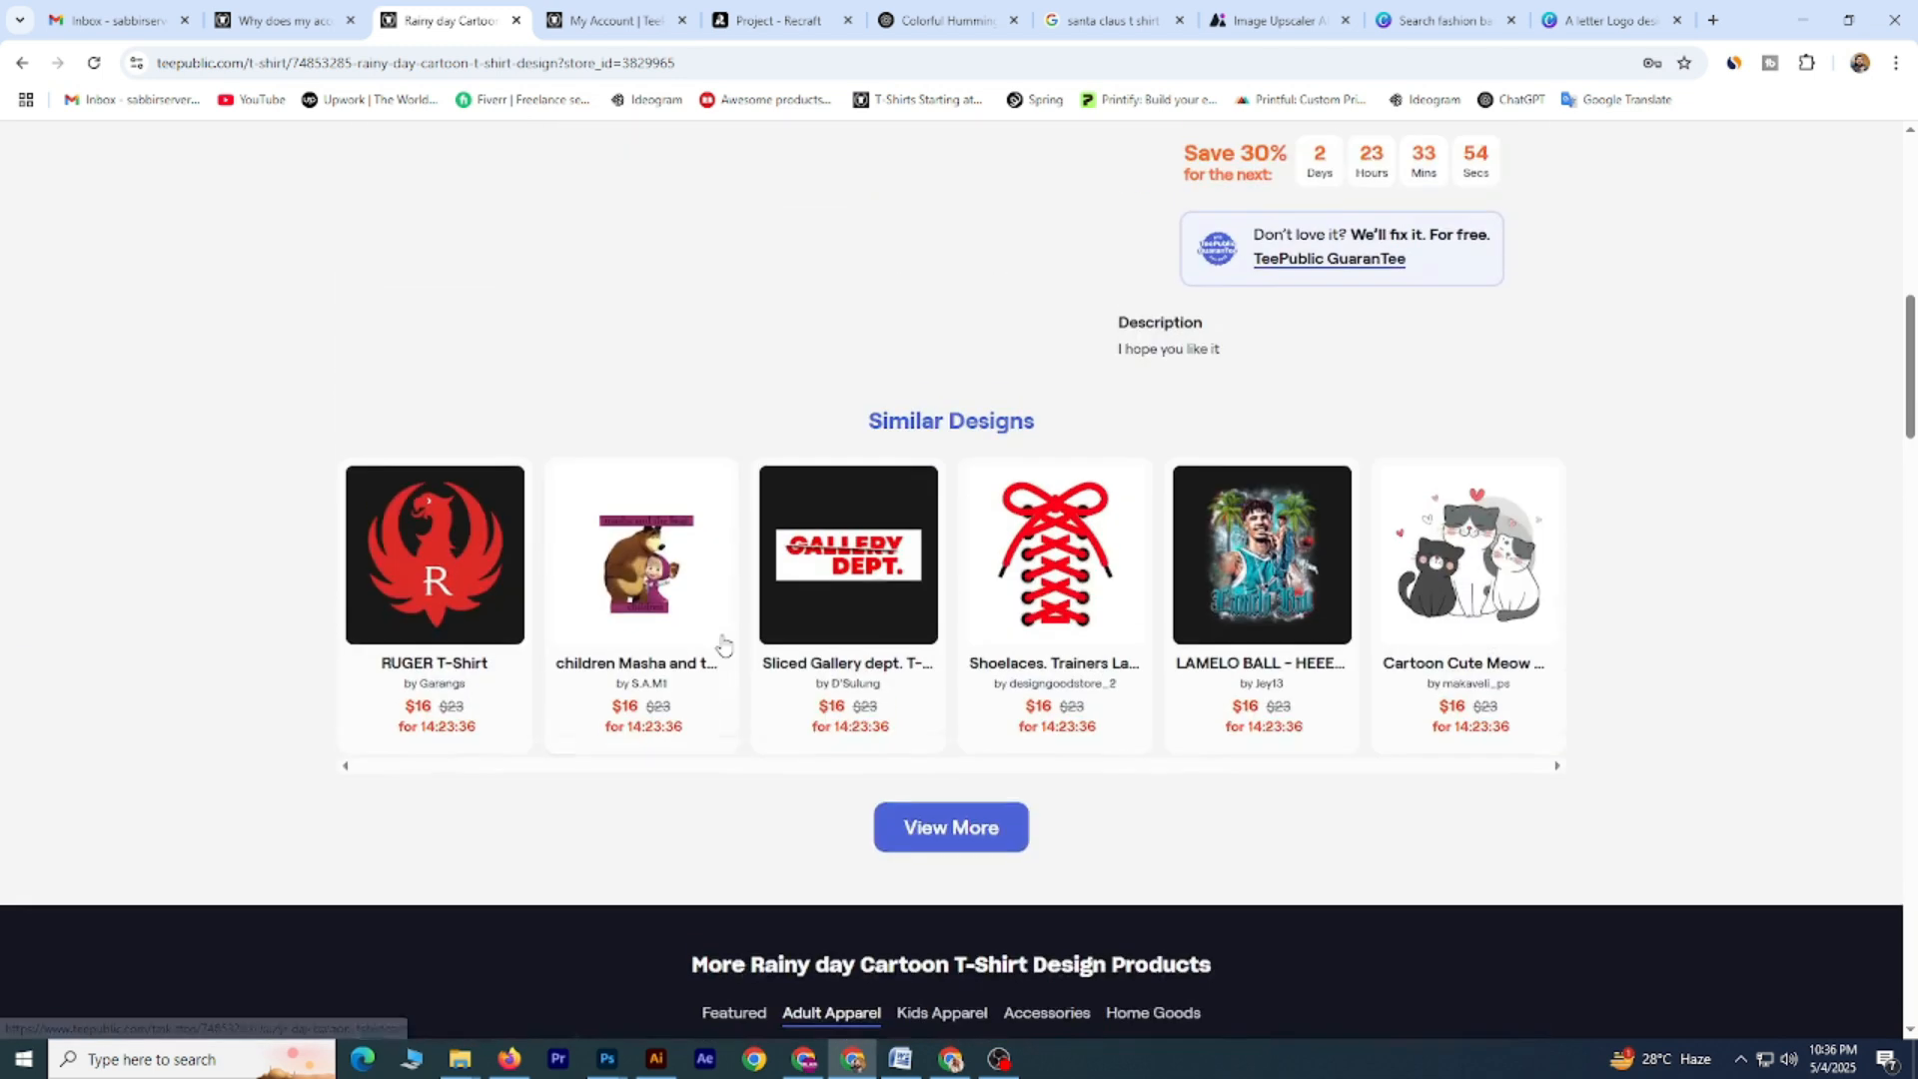
{"action": "scroll", "coordinate": [723, 642], "scroll_direction": "up", "scroll_amount": 5}
{"action": "left_click", "coordinate": [21, 63]}
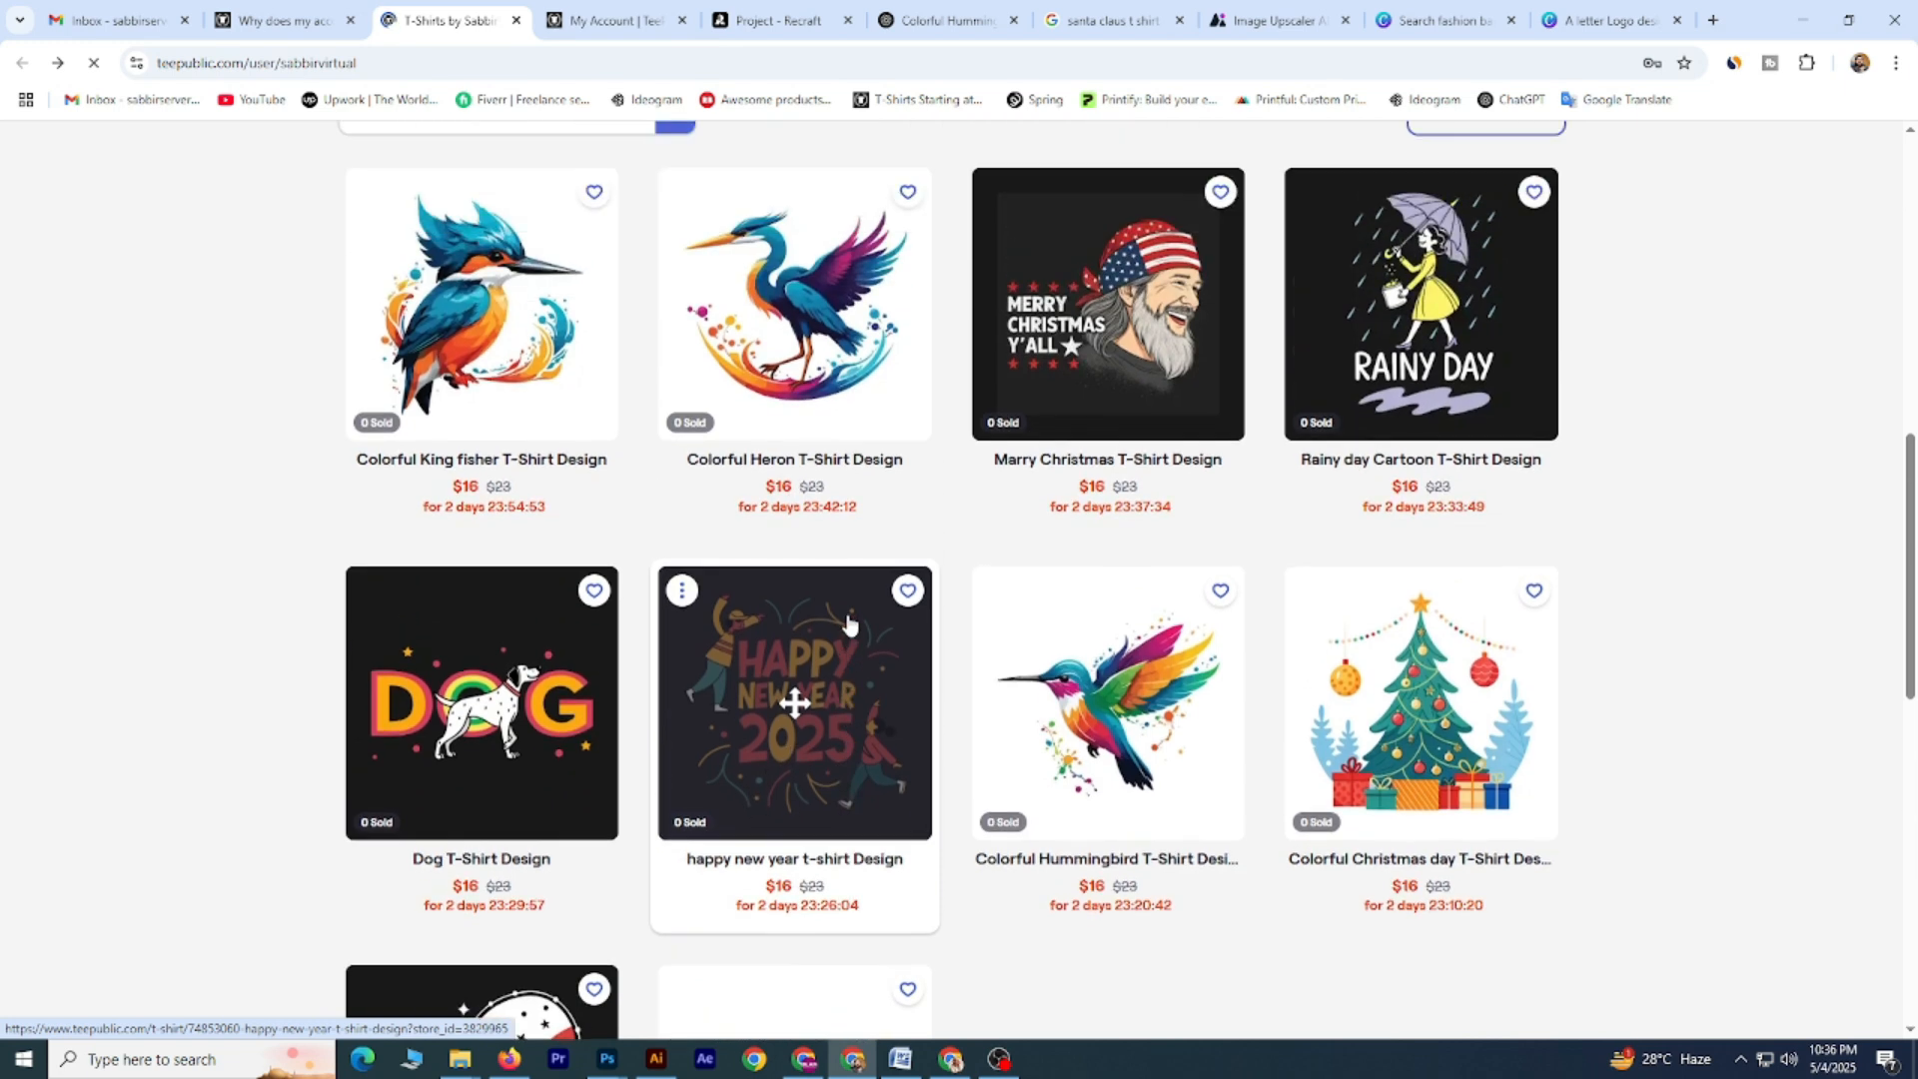
Open the happy new year t-shirt listing, look over its featured products, and return to the store page.
{"action": "left_click", "coordinate": [756, 625]}
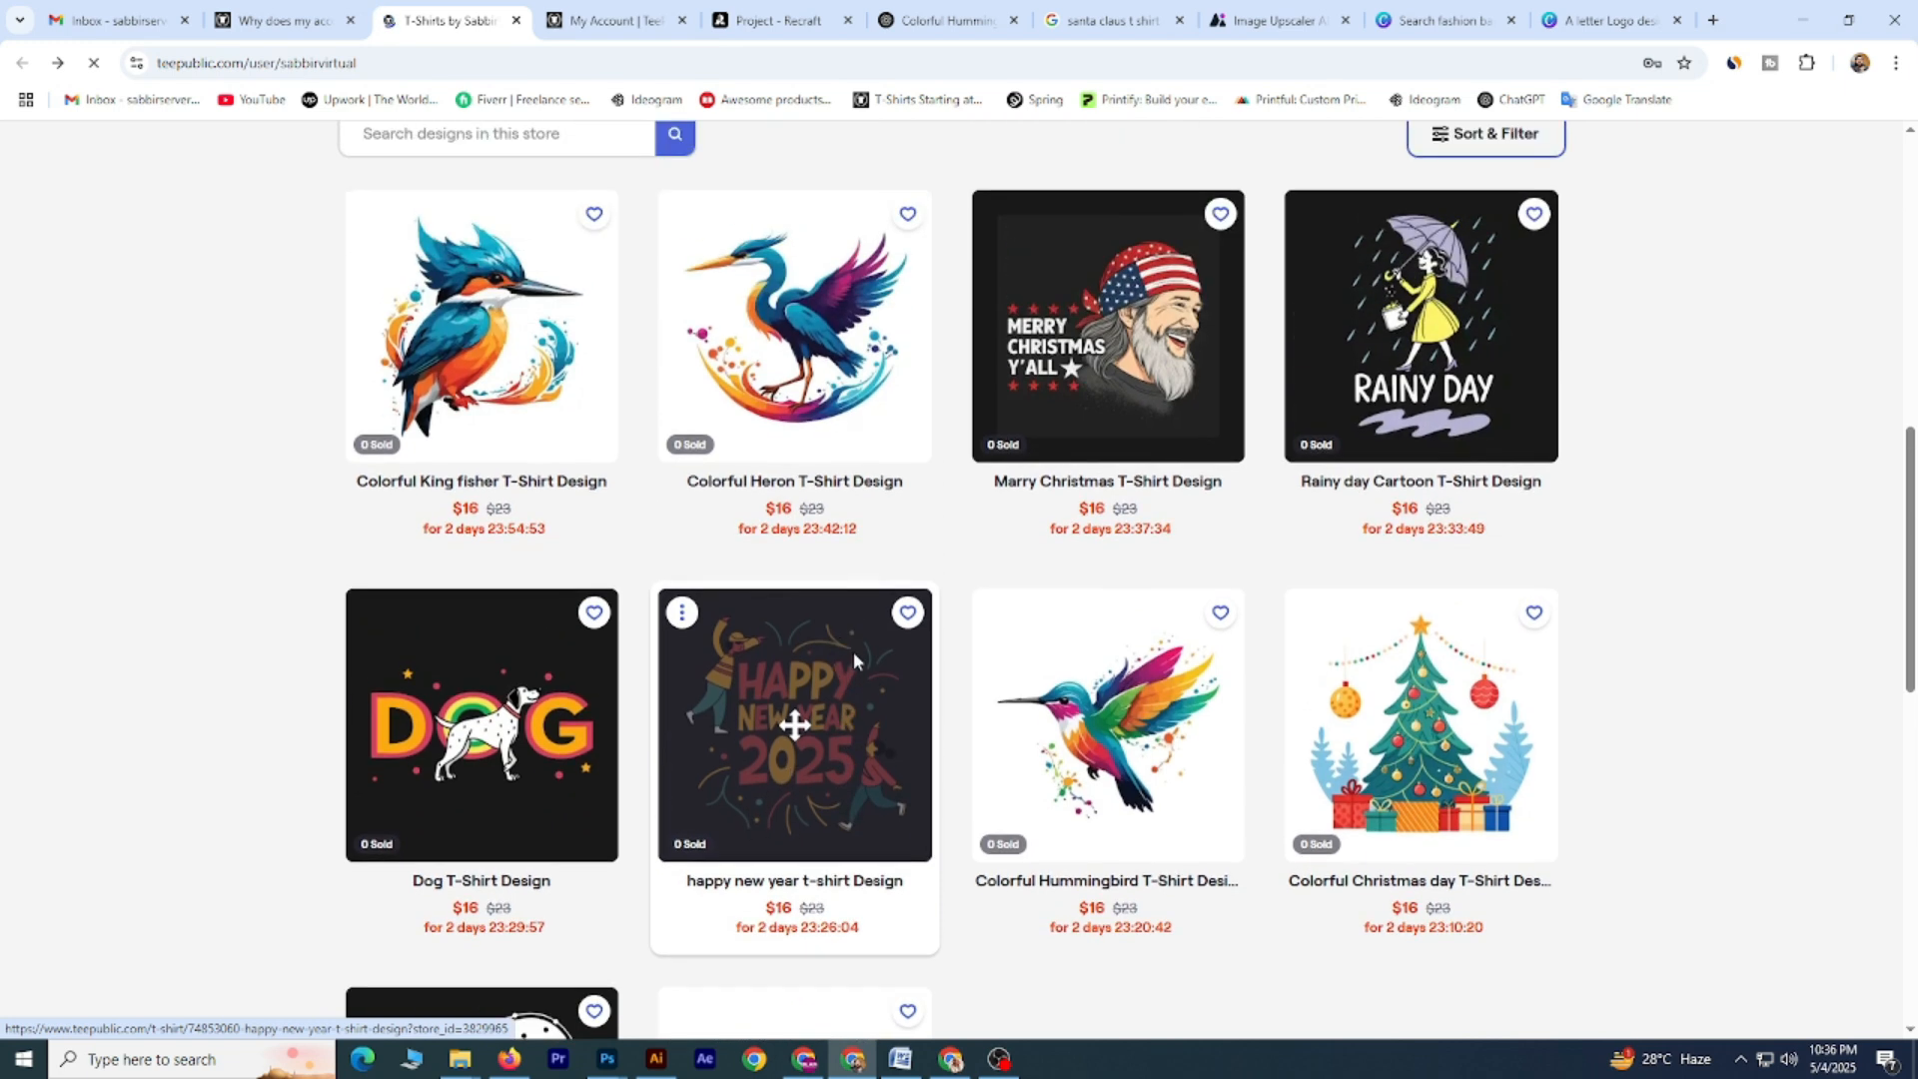
{"action": "scroll", "coordinate": [781, 647], "scroll_direction": "down", "scroll_amount": 12}
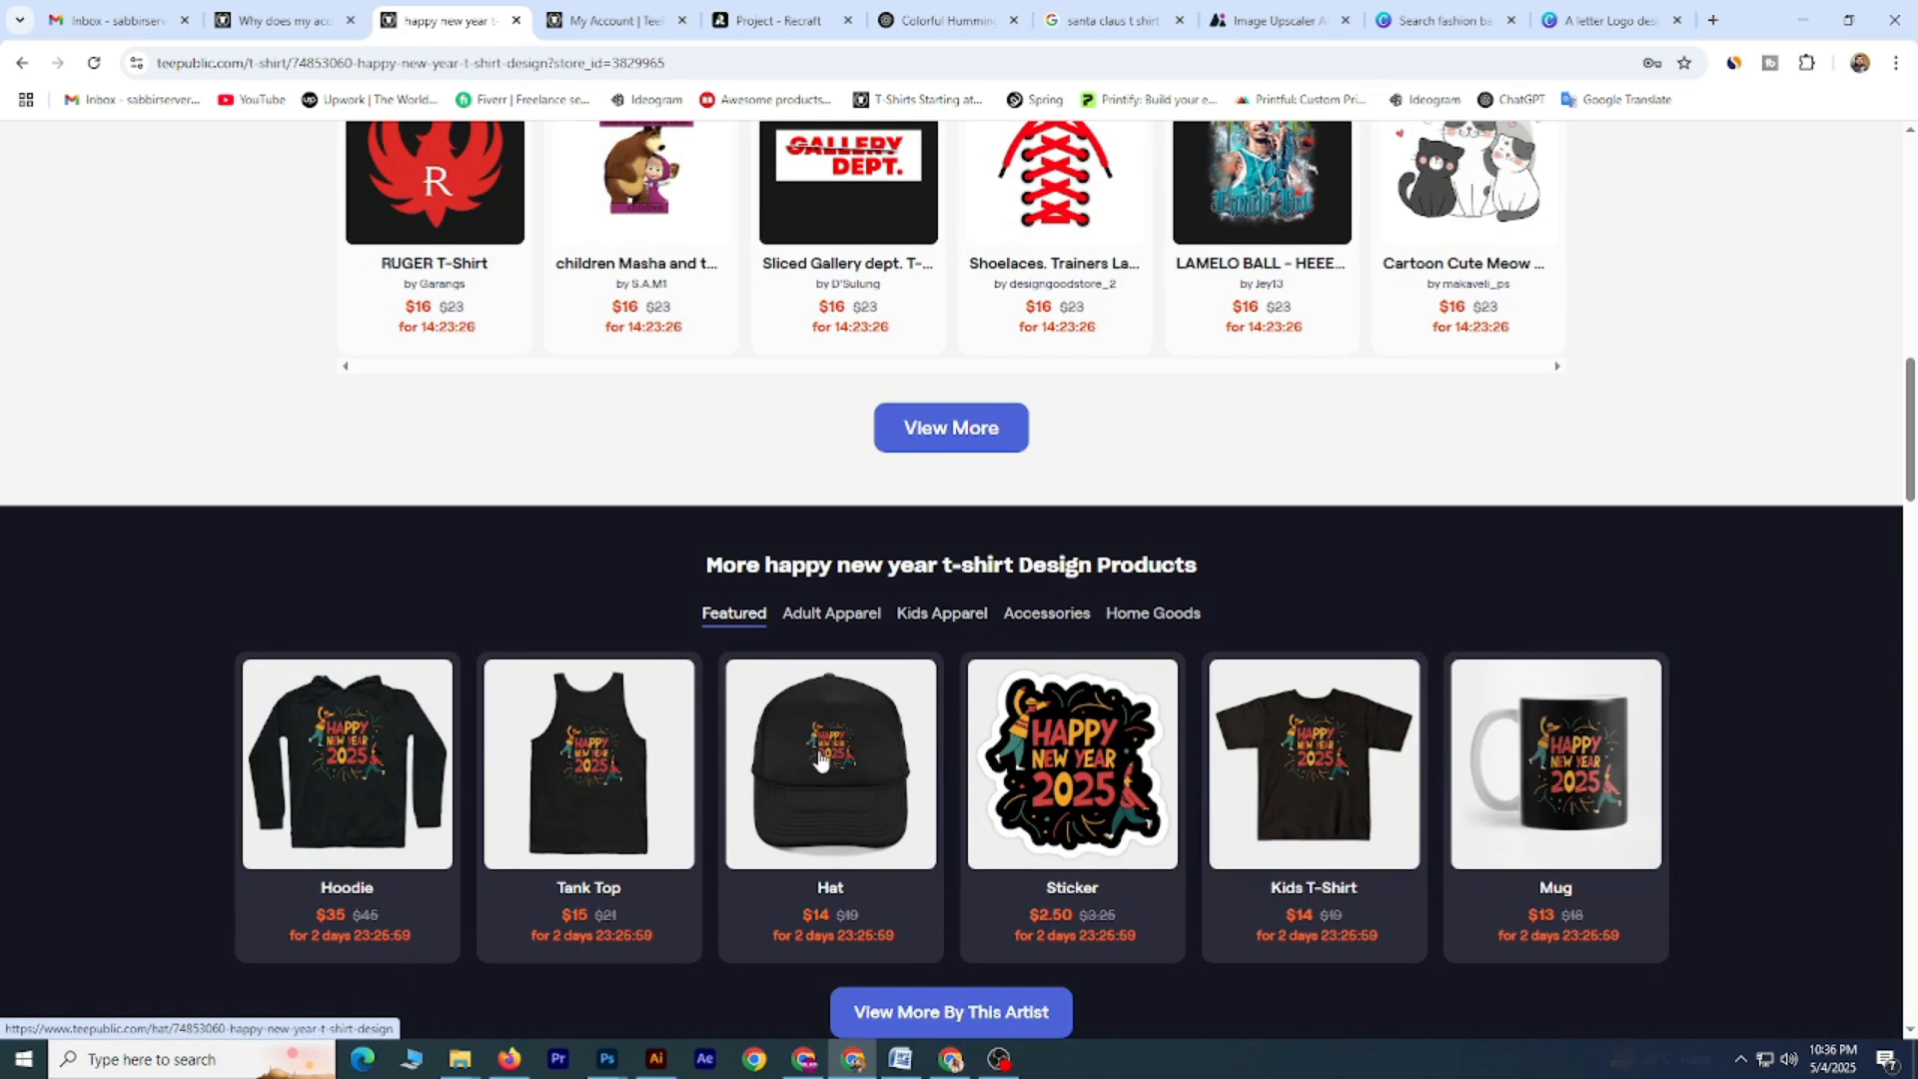
{"action": "scroll", "coordinate": [722, 761], "scroll_direction": "up", "scroll_amount": 5}
{"action": "scroll", "coordinate": [720, 760], "scroll_direction": "up", "scroll_amount": 8}
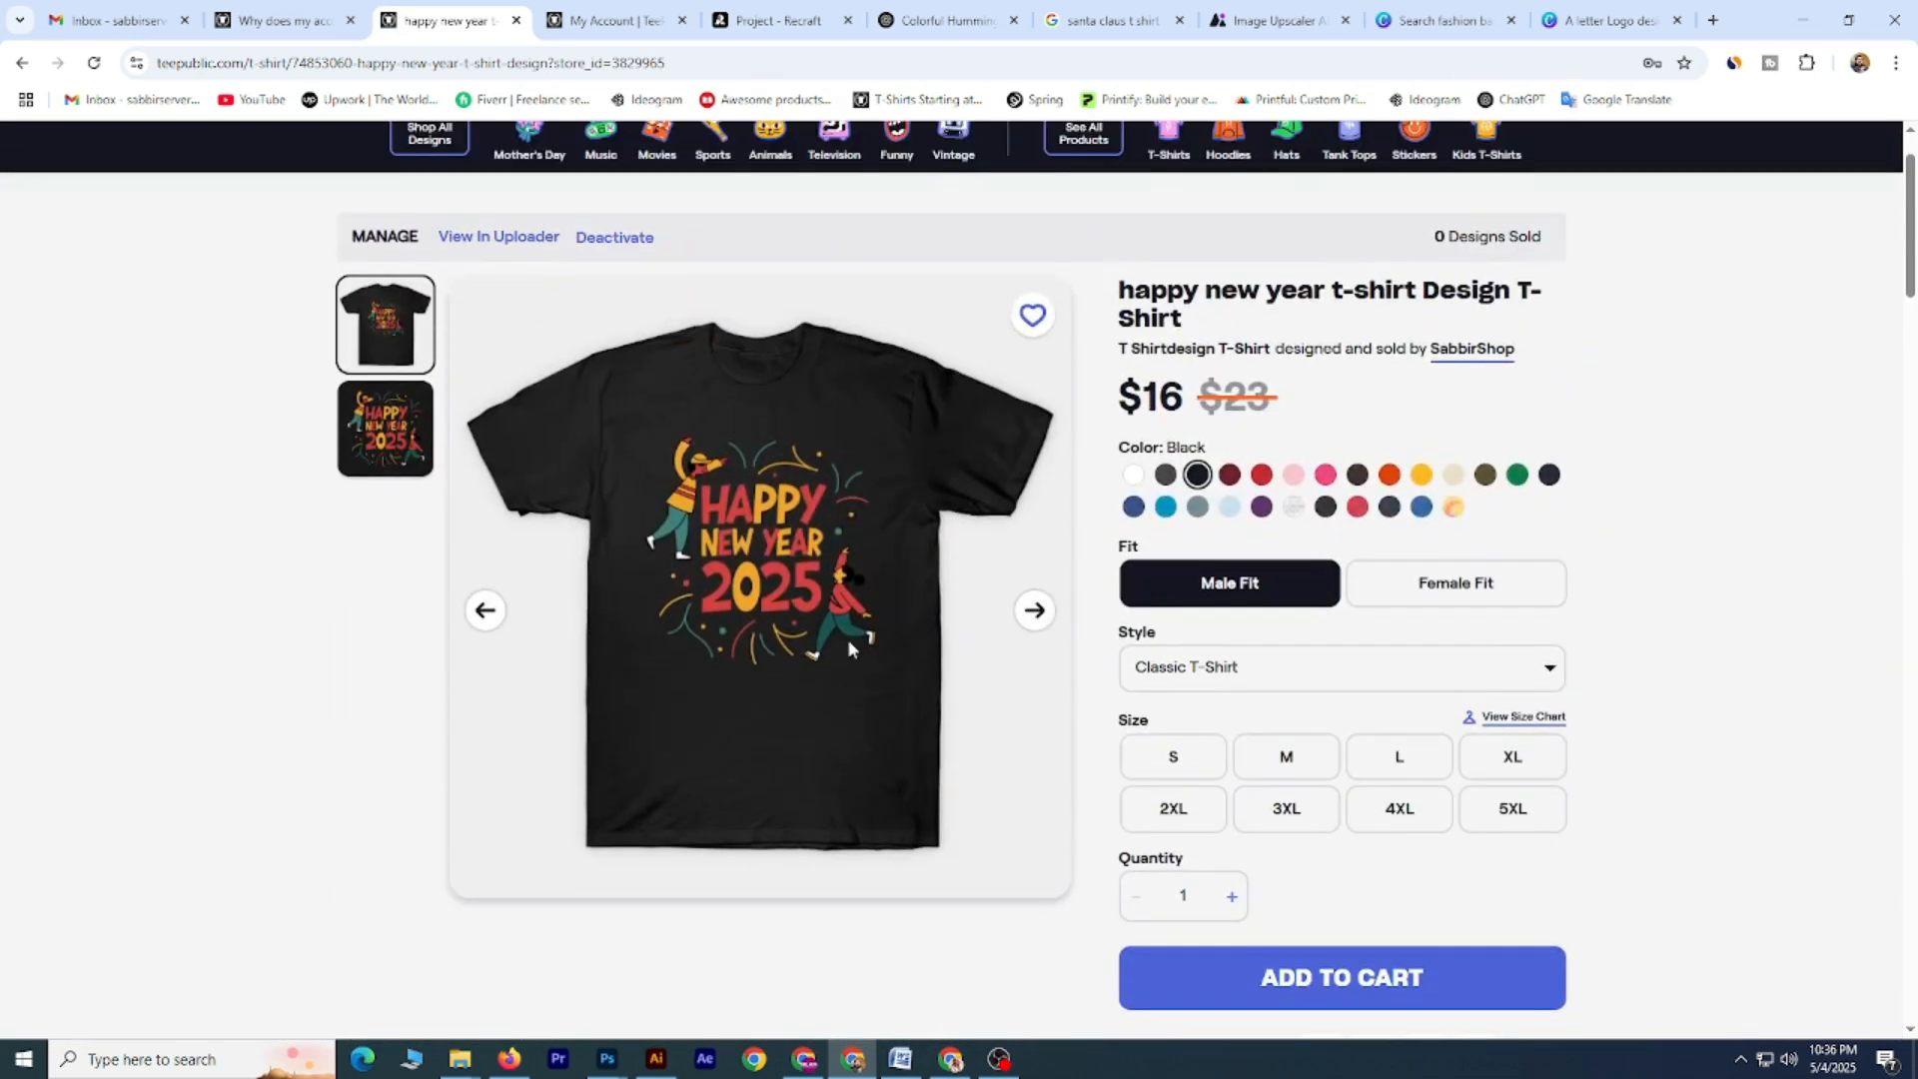
{"action": "left_click", "coordinate": [24, 65]}
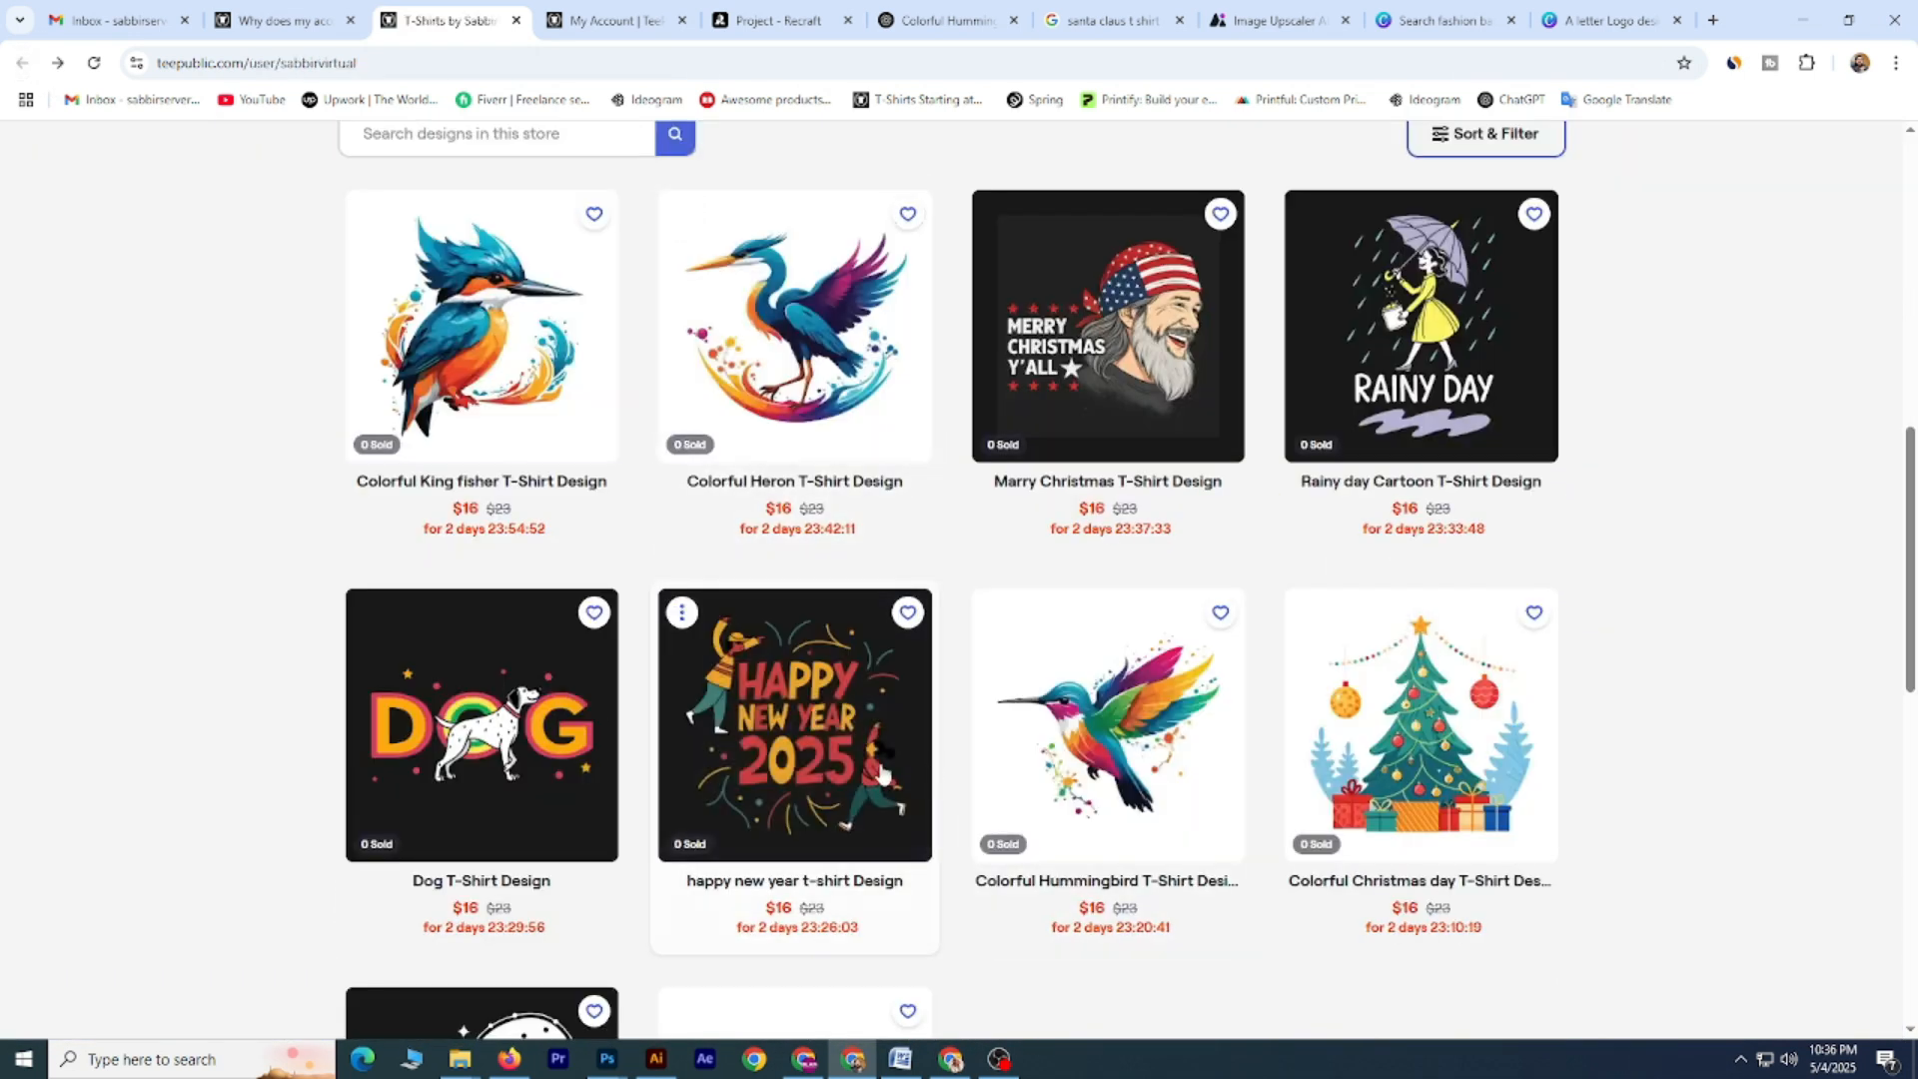
Open the Dog T-Shirt listing, check its shirt preview and featured products, and return to the store page.
{"action": "left_click", "coordinate": [520, 696]}
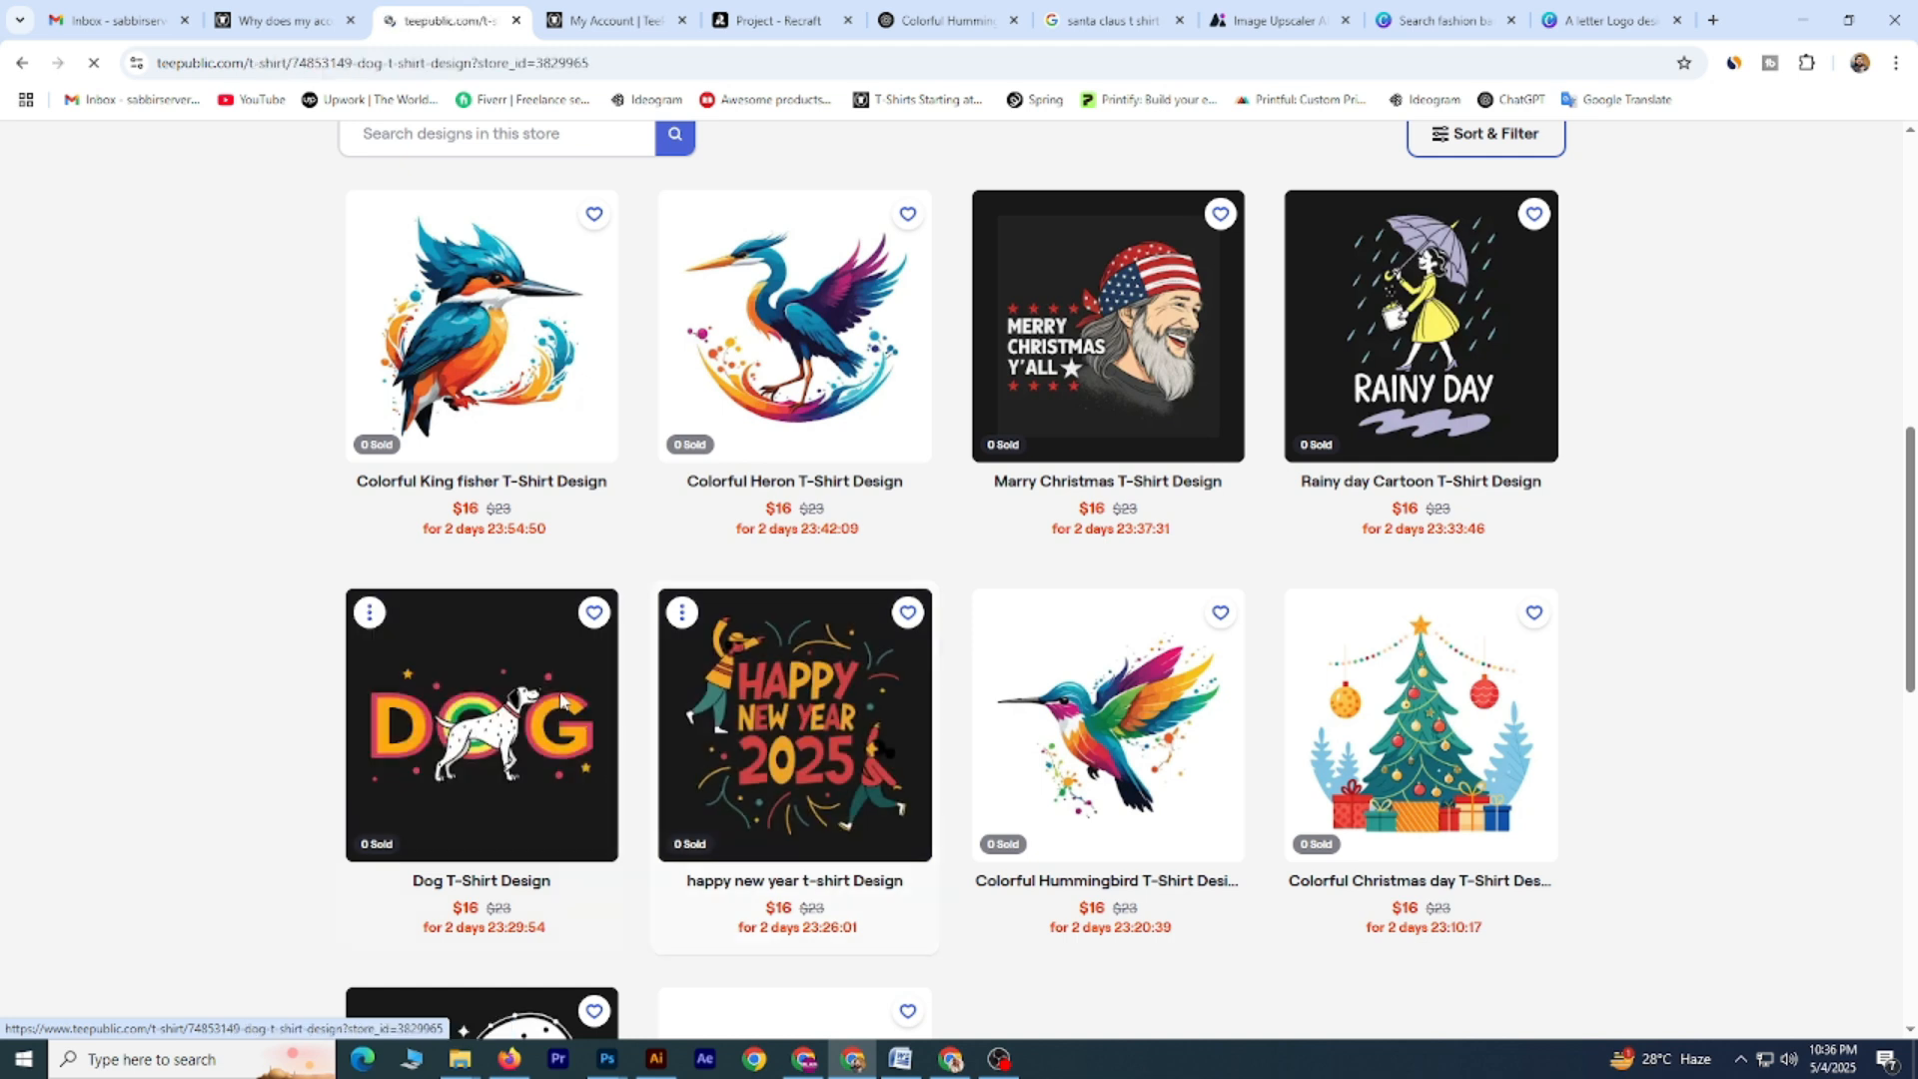
{"action": "scroll", "coordinate": [798, 685], "scroll_direction": "down", "scroll_amount": 2}
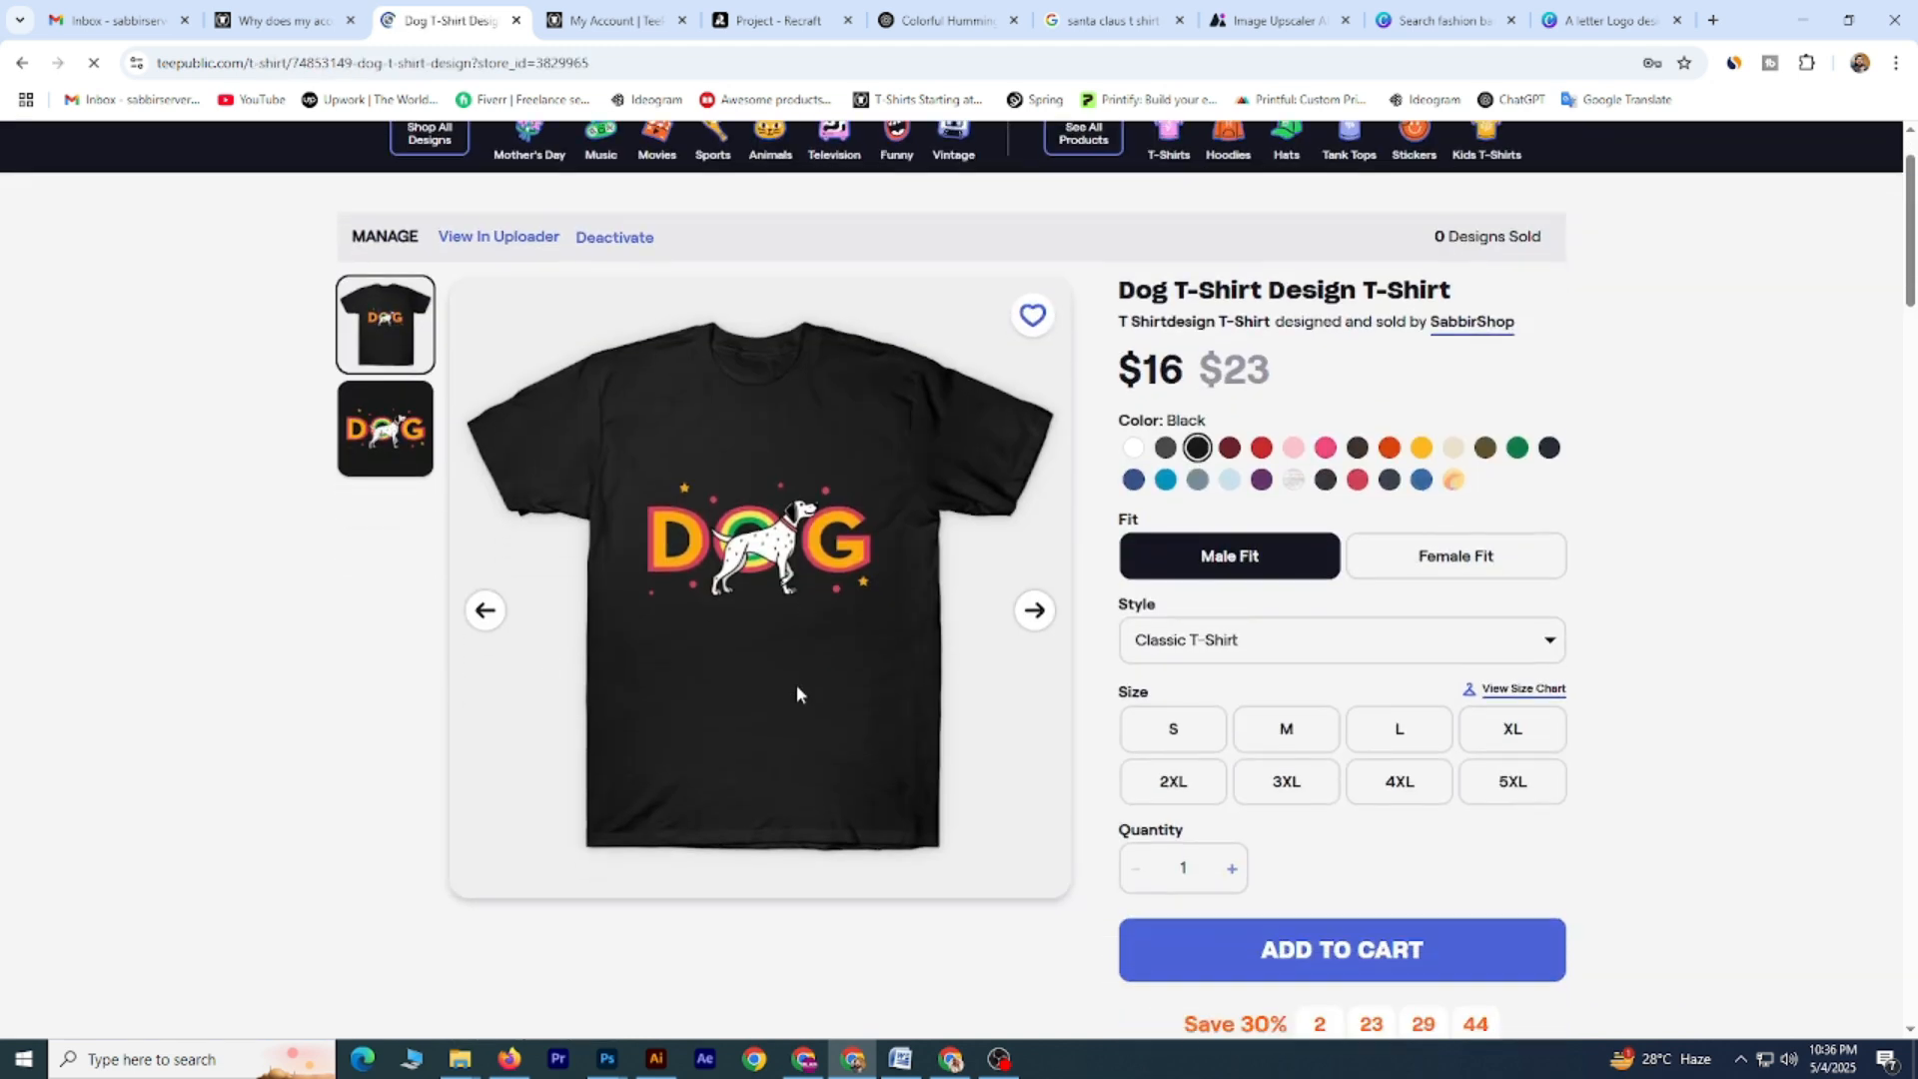
{"action": "scroll", "coordinate": [796, 685], "scroll_direction": "down", "scroll_amount": 10}
{"action": "scroll", "coordinate": [790, 859], "scroll_direction": "down", "scroll_amount": 2}
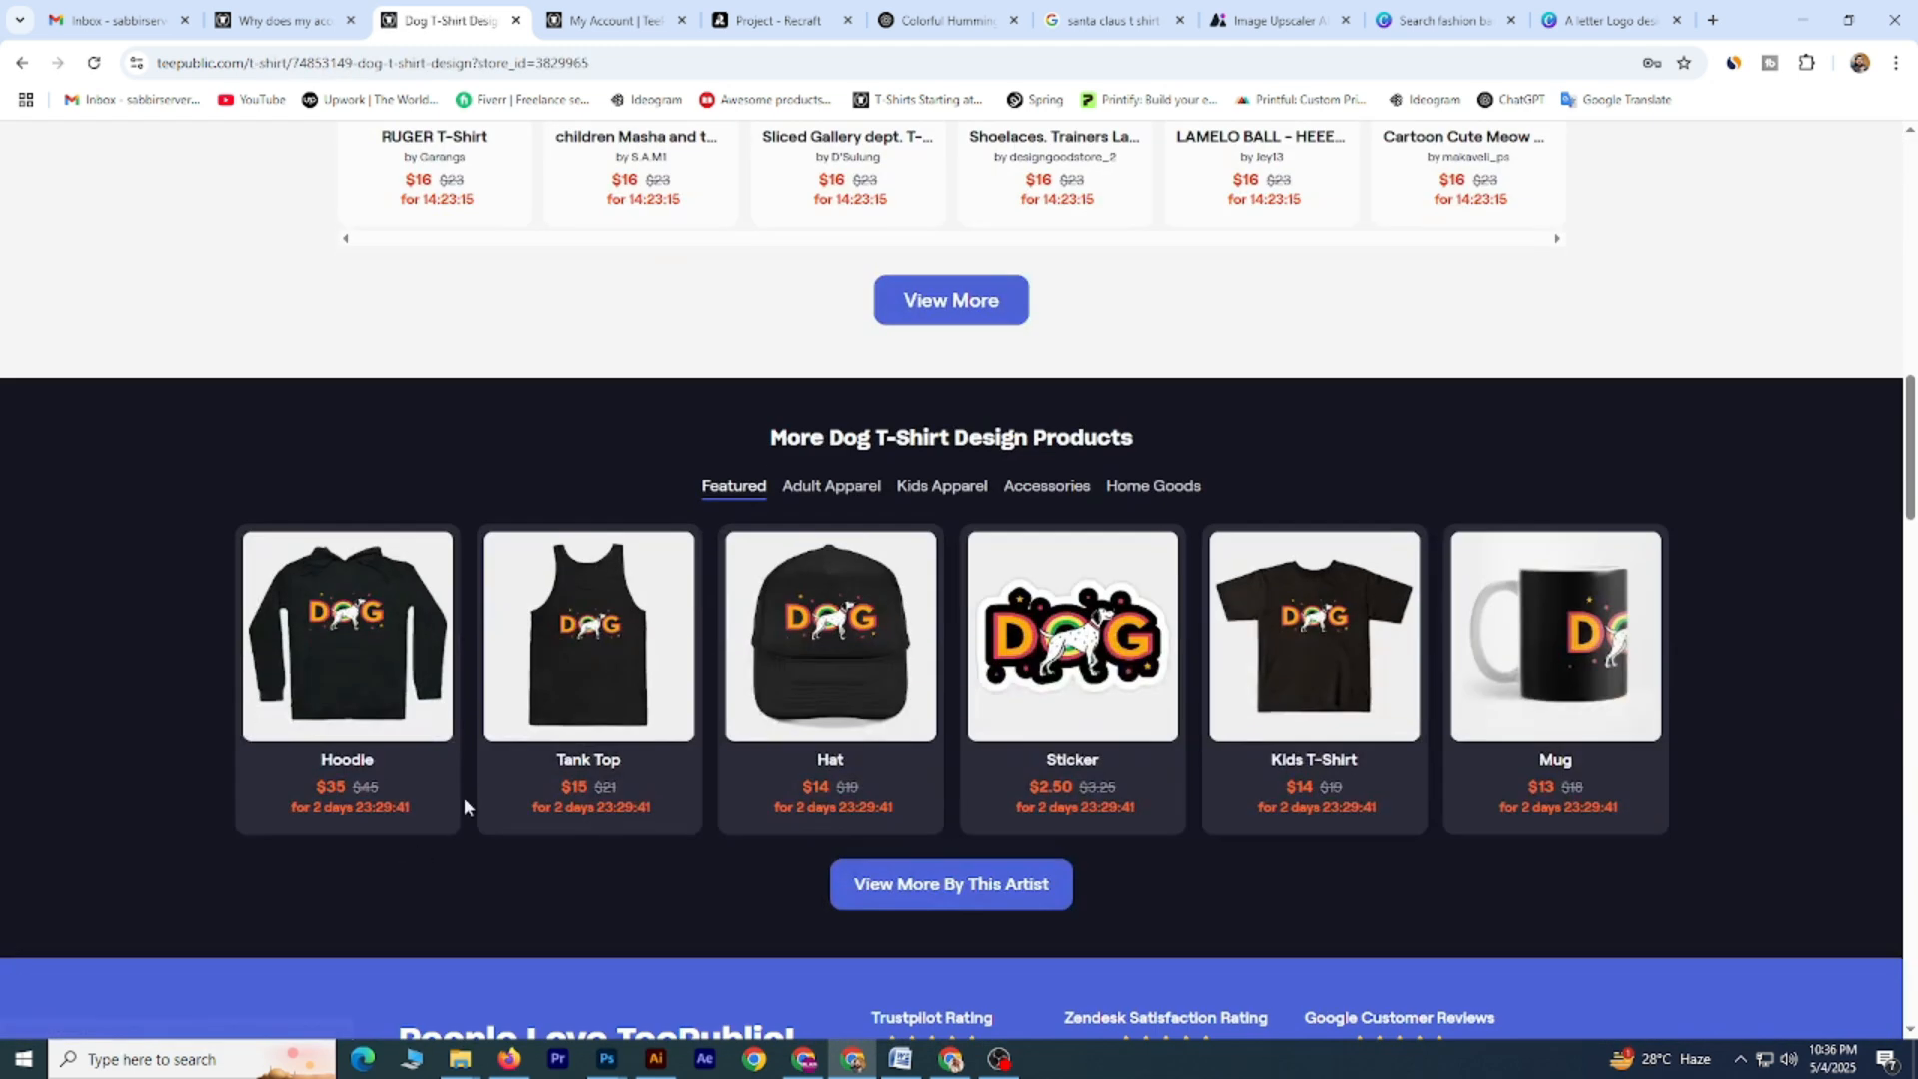
{"action": "scroll", "coordinate": [782, 760], "scroll_direction": "up", "scroll_amount": 9}
{"action": "scroll", "coordinate": [782, 713], "scroll_direction": "up", "scroll_amount": 5}
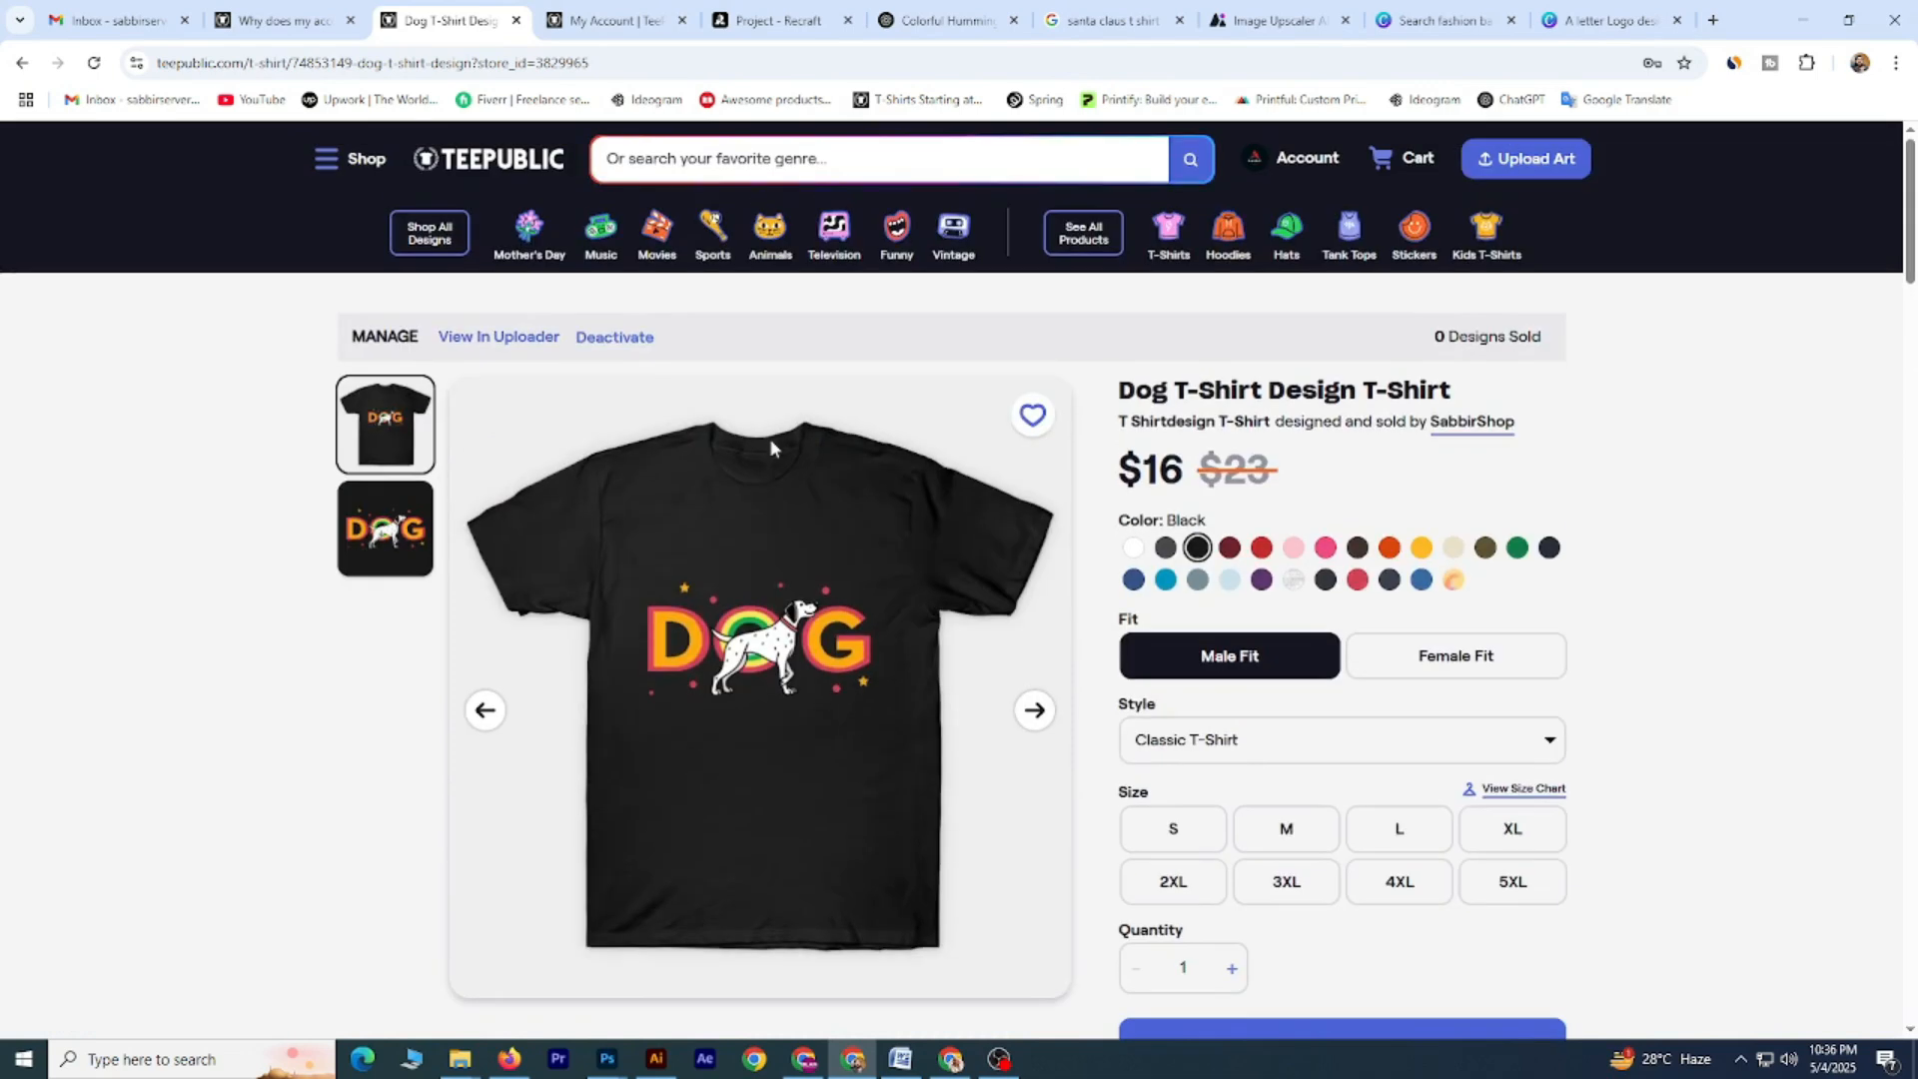
{"action": "left_click", "coordinate": [19, 63]}
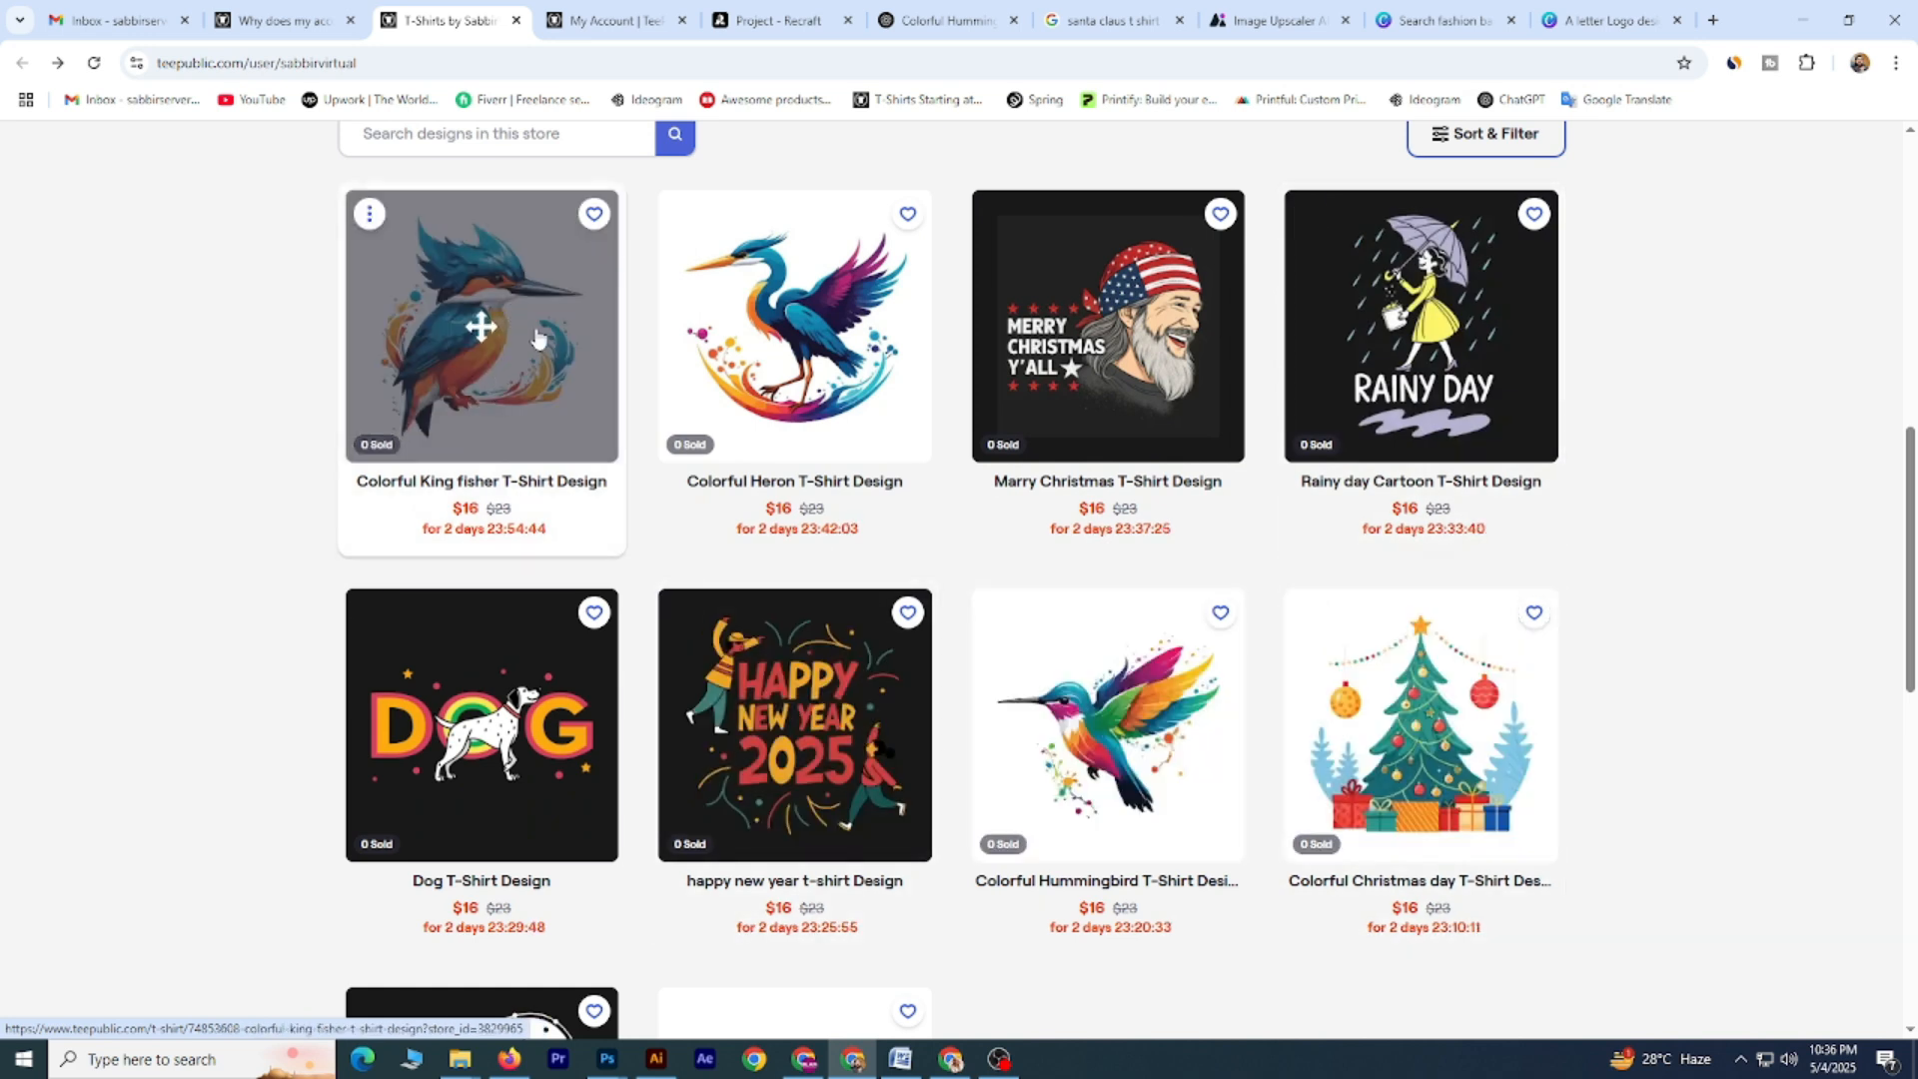
Open the Colorful King fisher listing, view its kids apparel and accessories products, and return to the store page.
{"action": "left_click", "coordinate": [512, 347]}
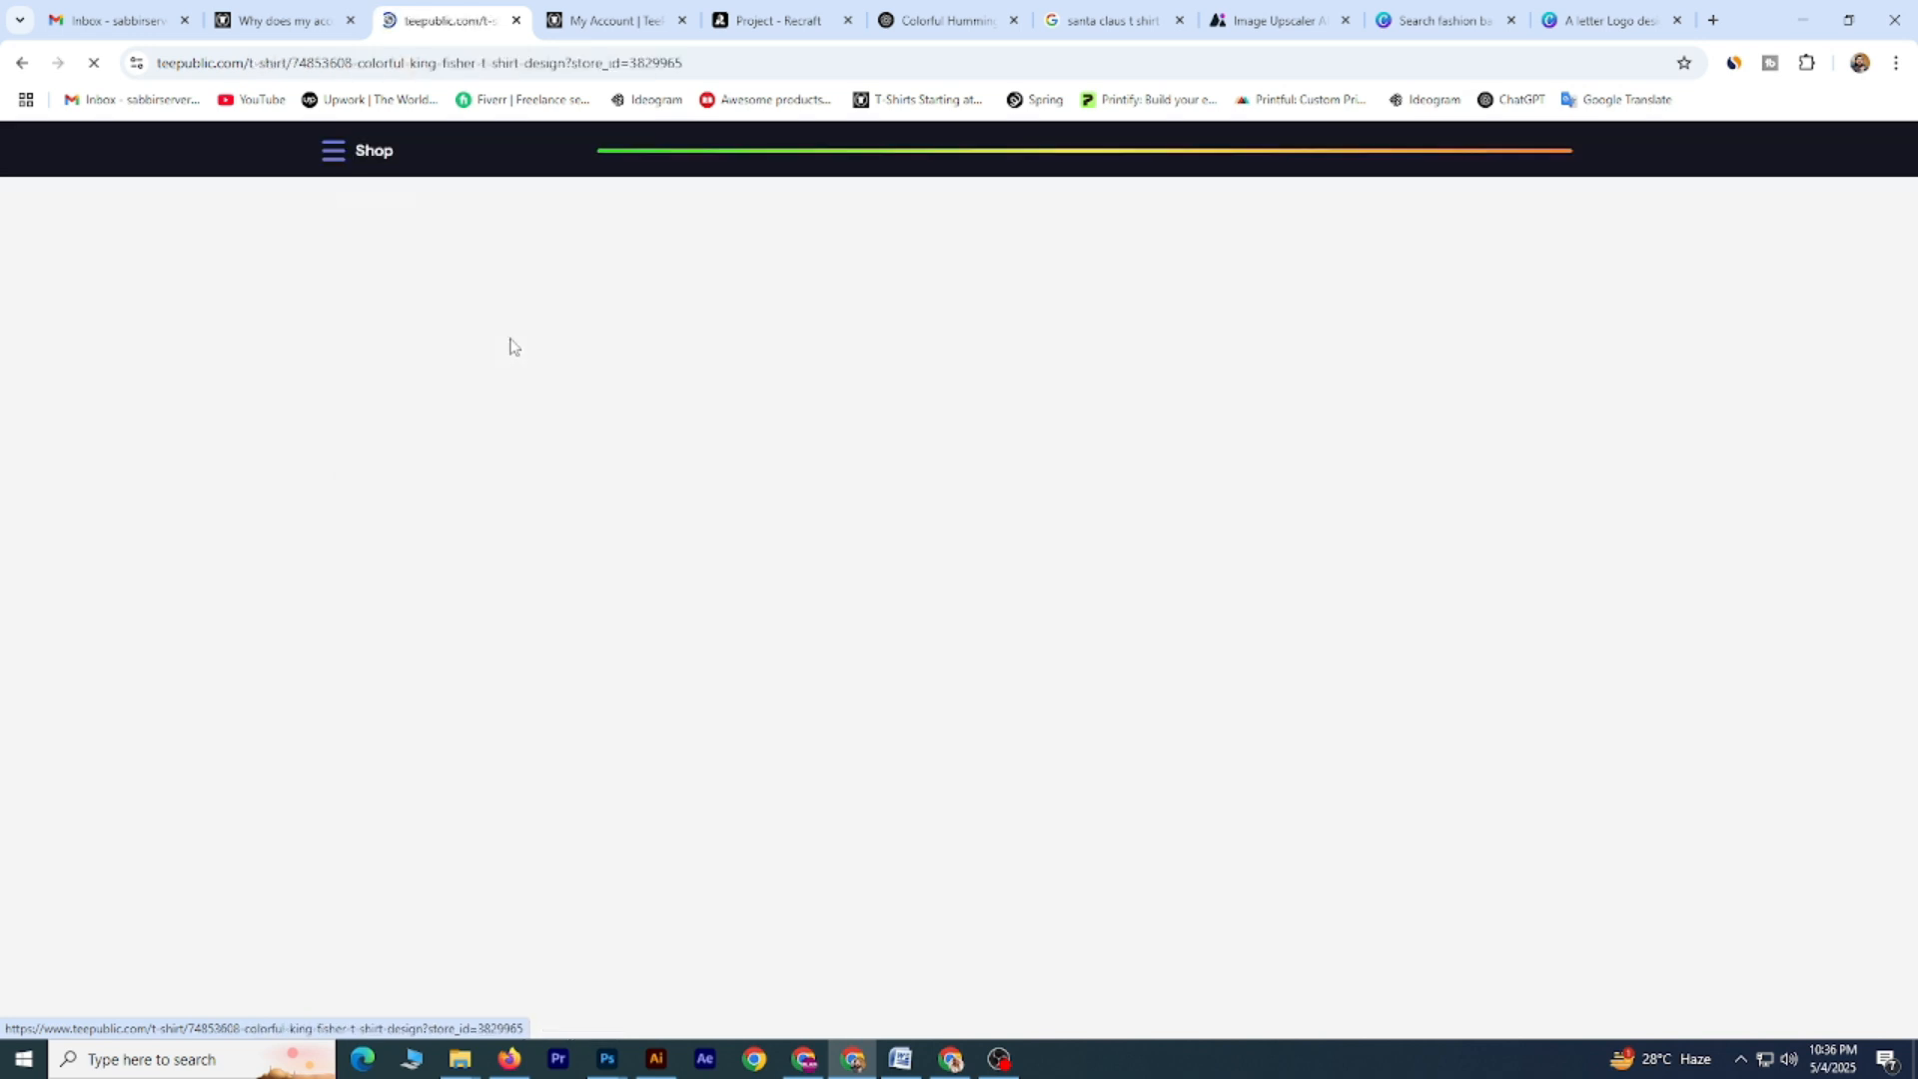
{"action": "scroll", "coordinate": [826, 599], "scroll_direction": "down", "scroll_amount": 12}
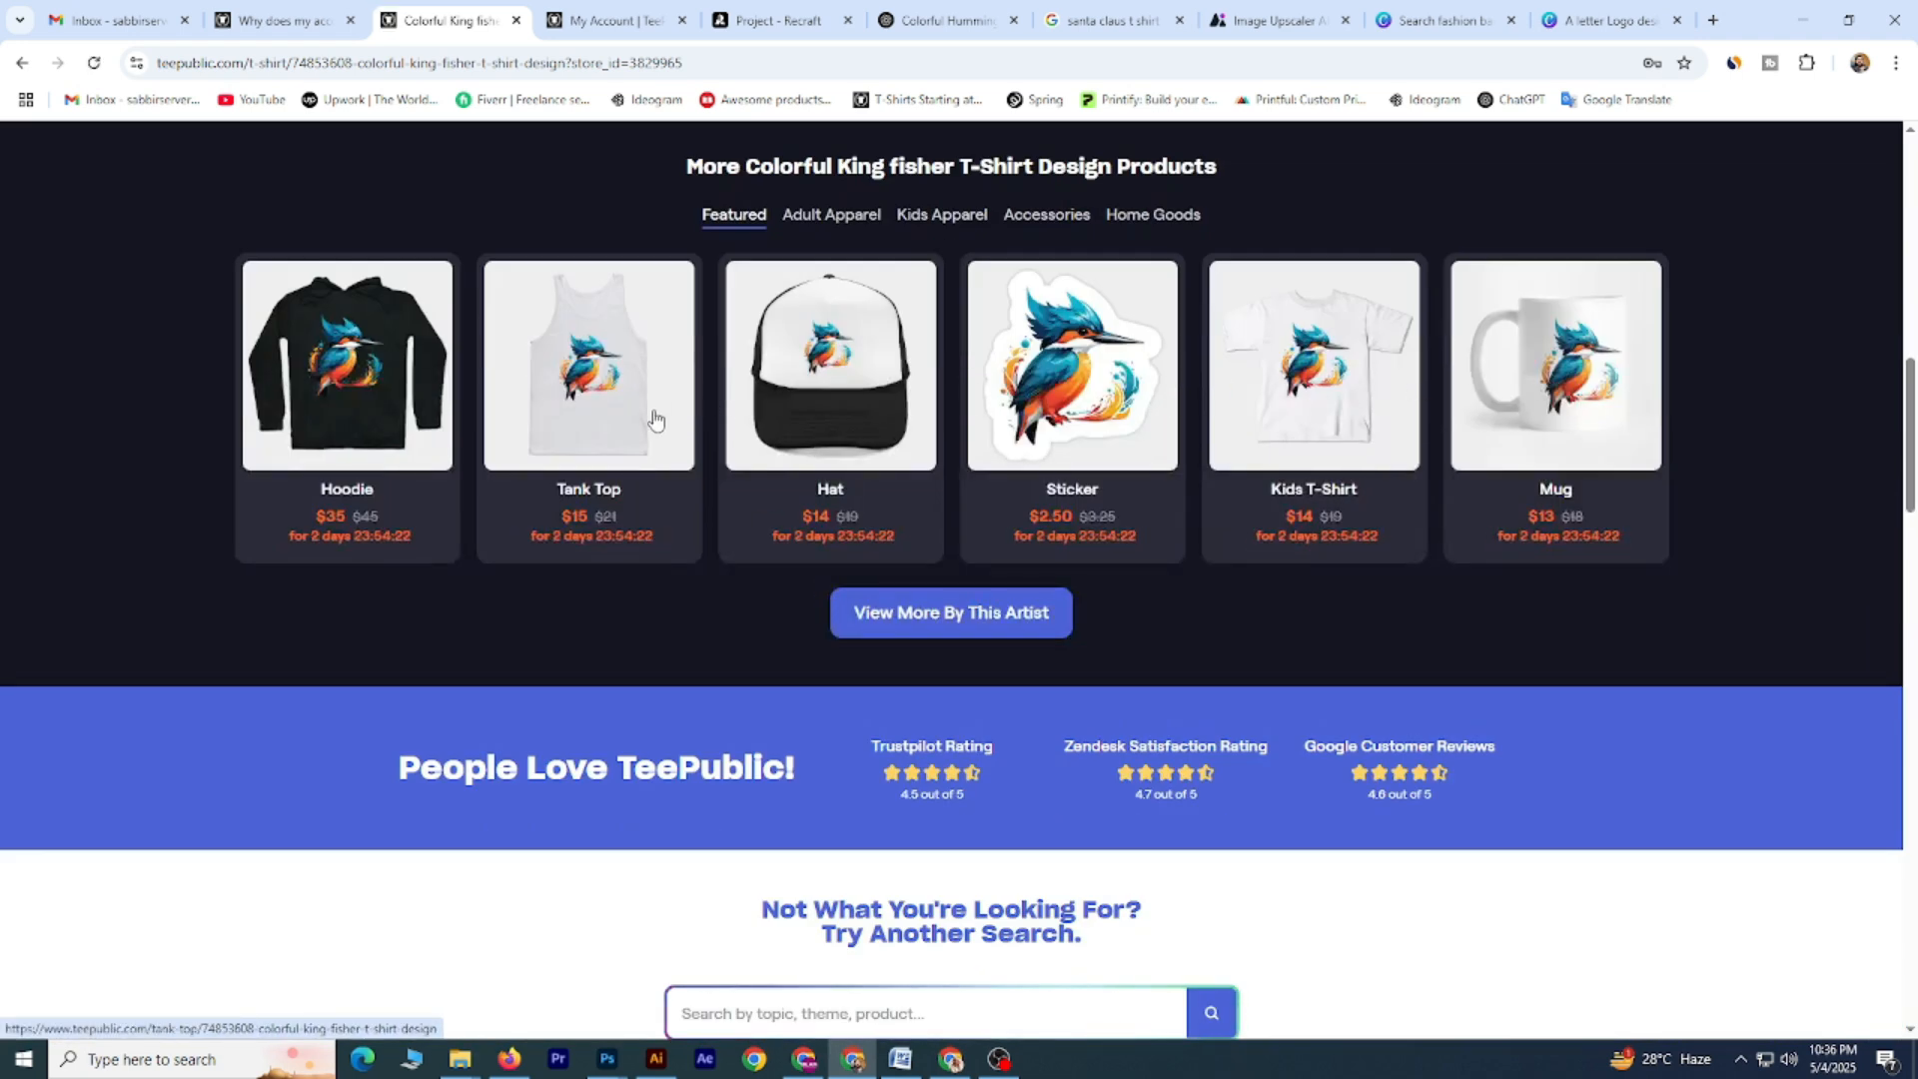
{"action": "scroll", "coordinate": [662, 416], "scroll_direction": "up", "scroll_amount": 3}
{"action": "left_click", "coordinate": [829, 515]}
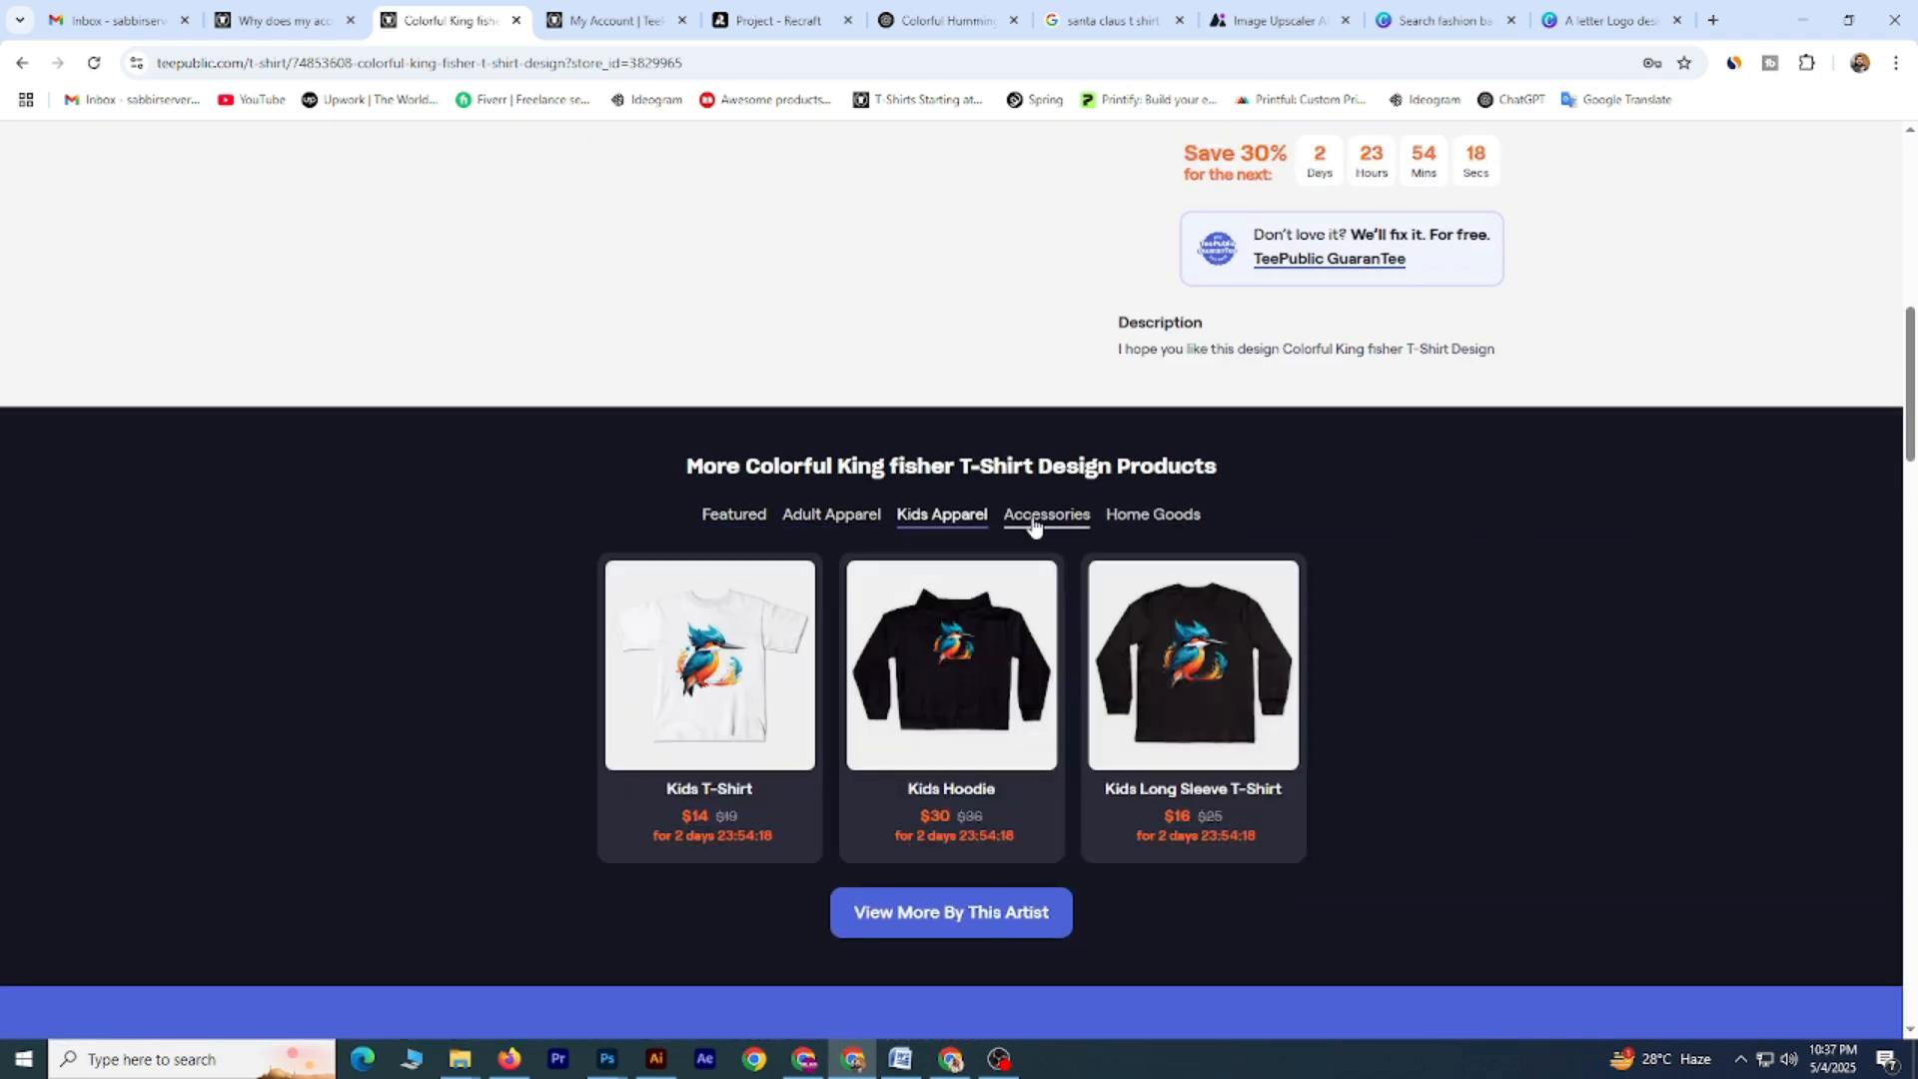
{"action": "left_click", "coordinate": [1032, 527]}
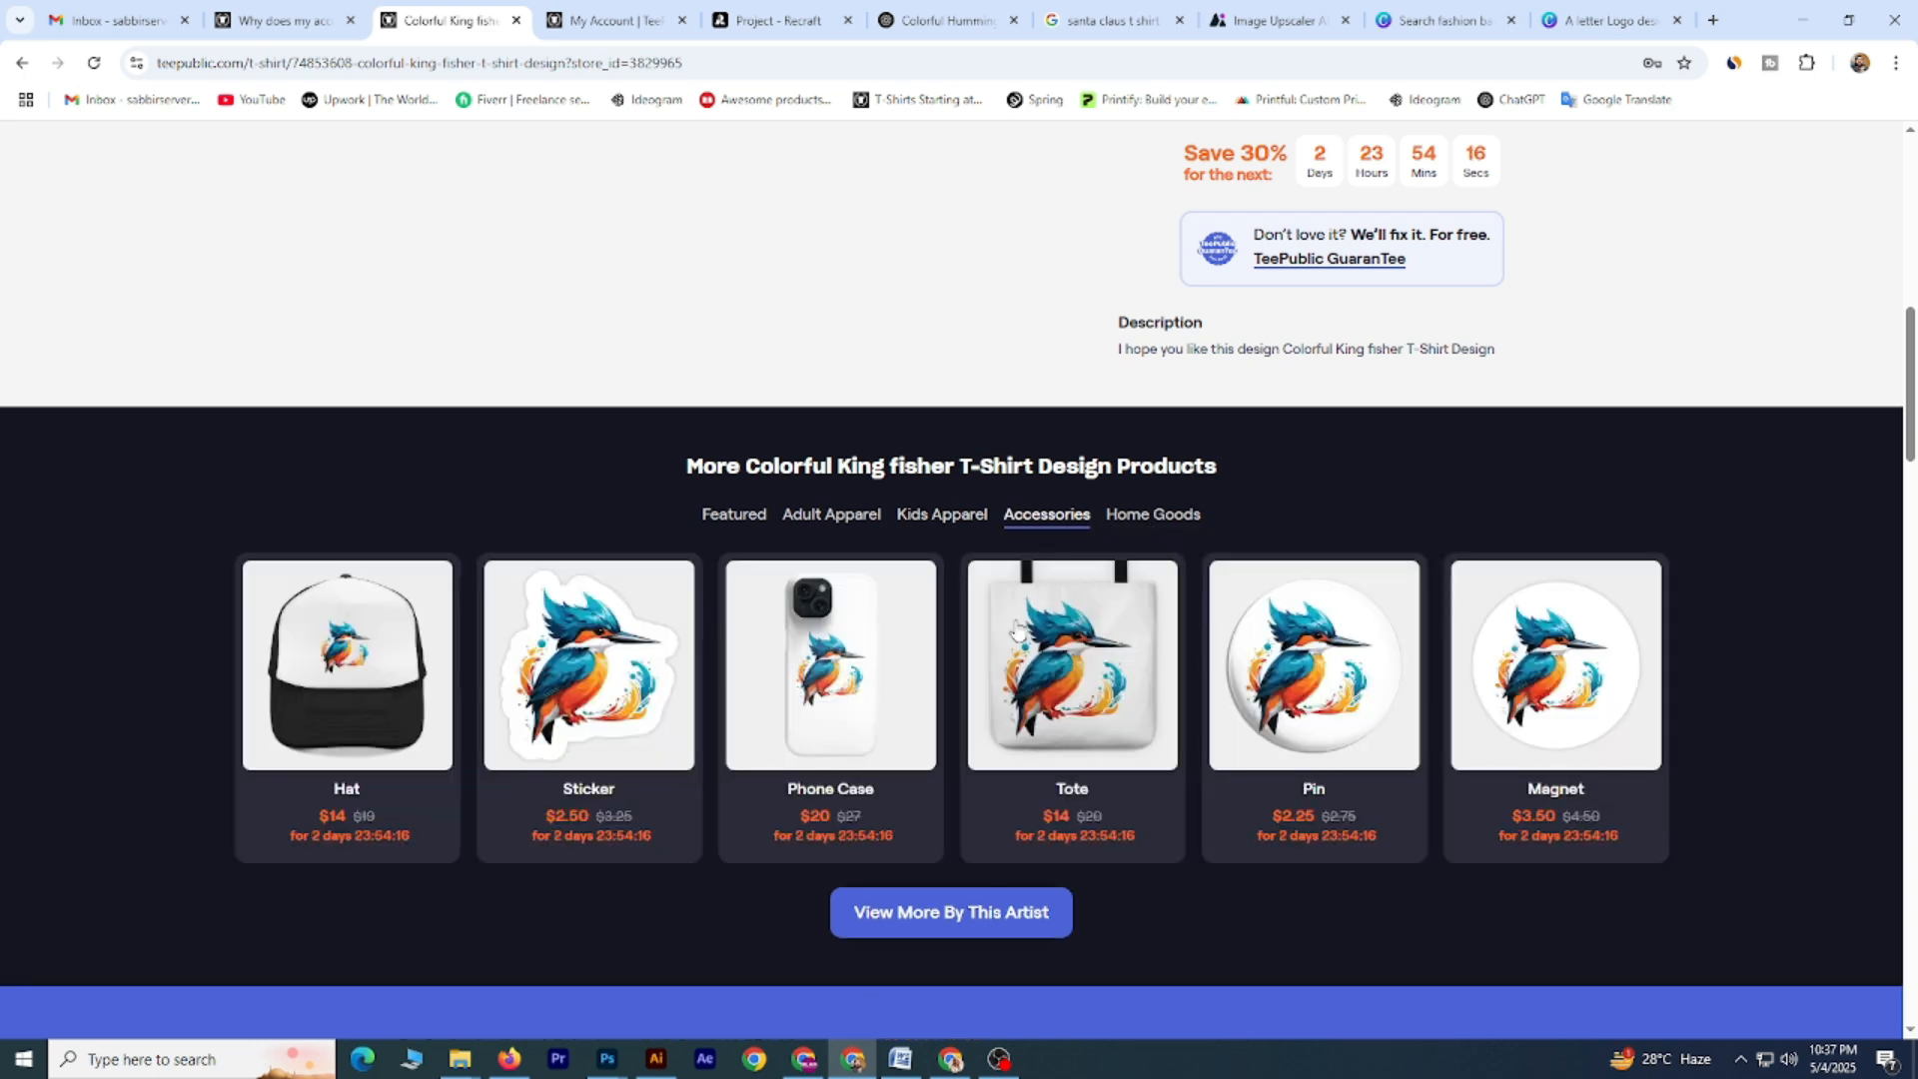
{"action": "scroll", "coordinate": [681, 651], "scroll_direction": "up", "scroll_amount": 10}
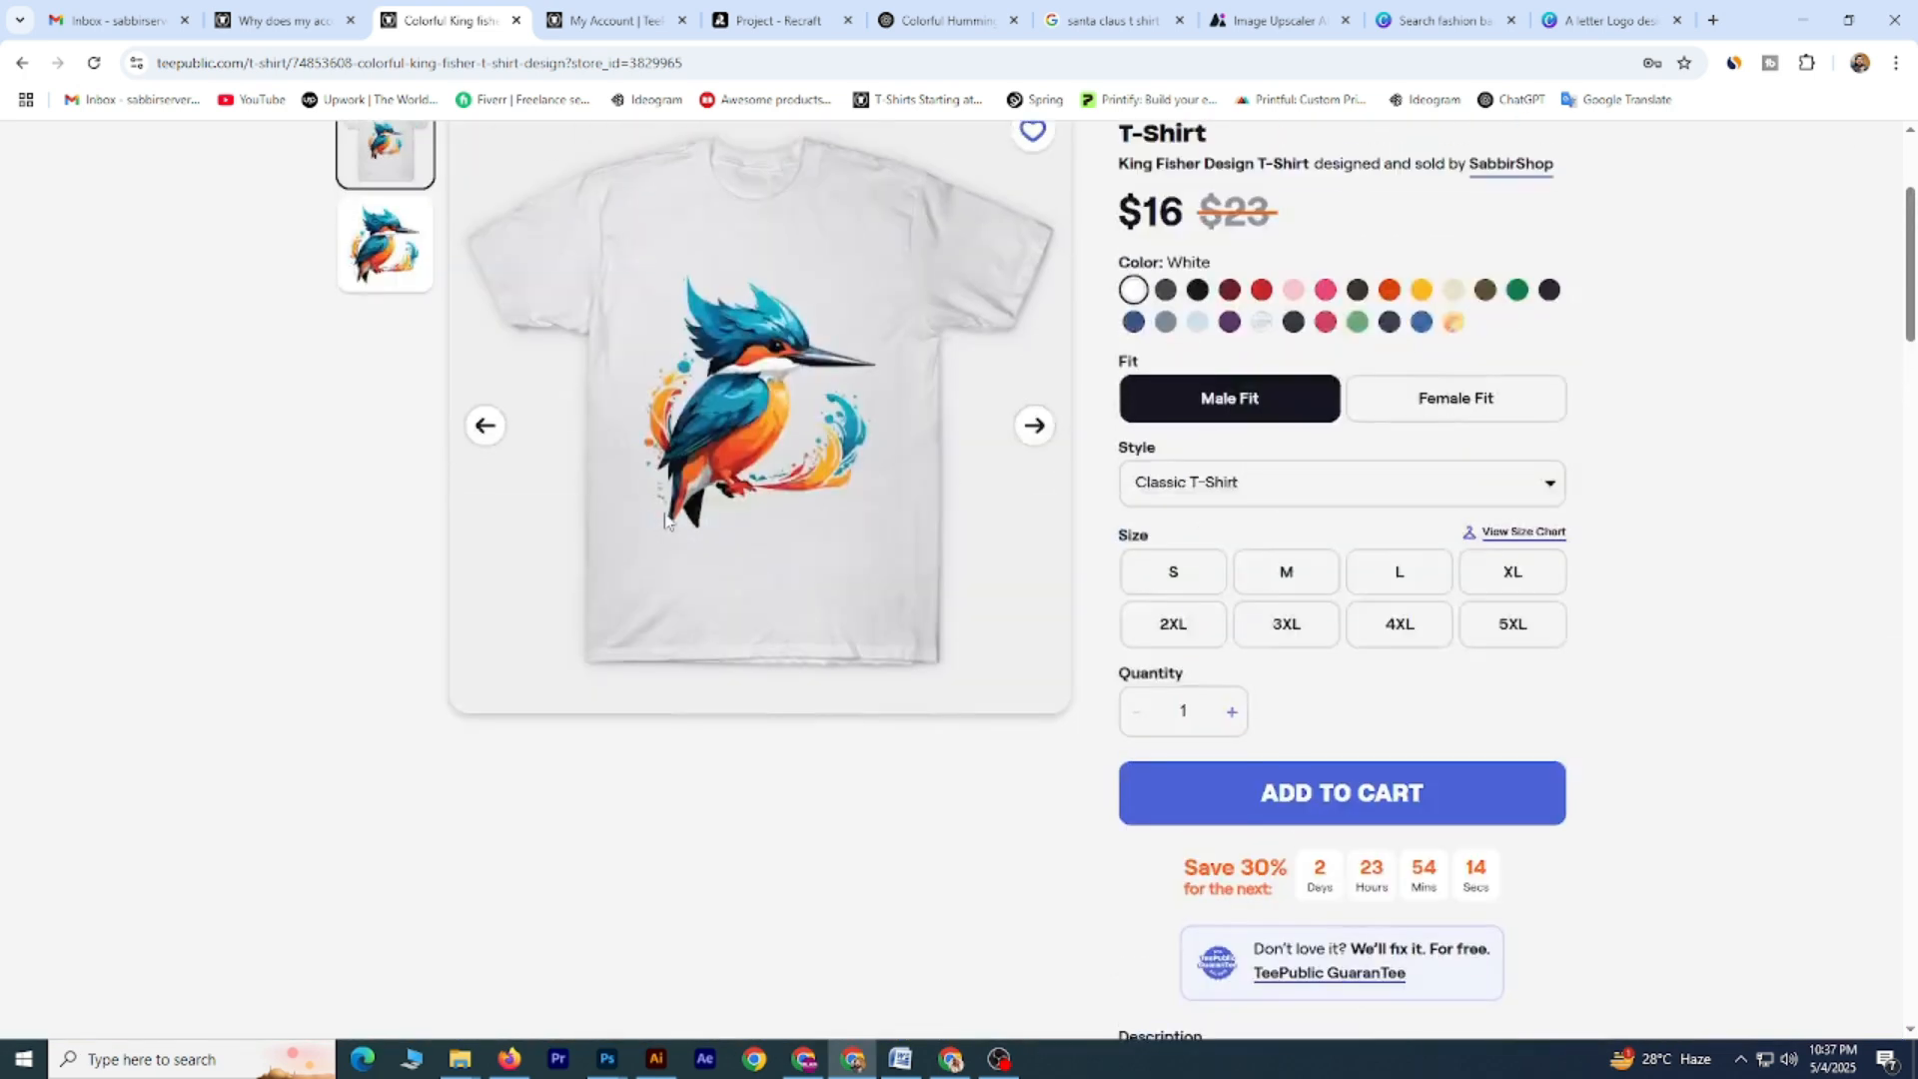
{"action": "left_click", "coordinate": [21, 63]}
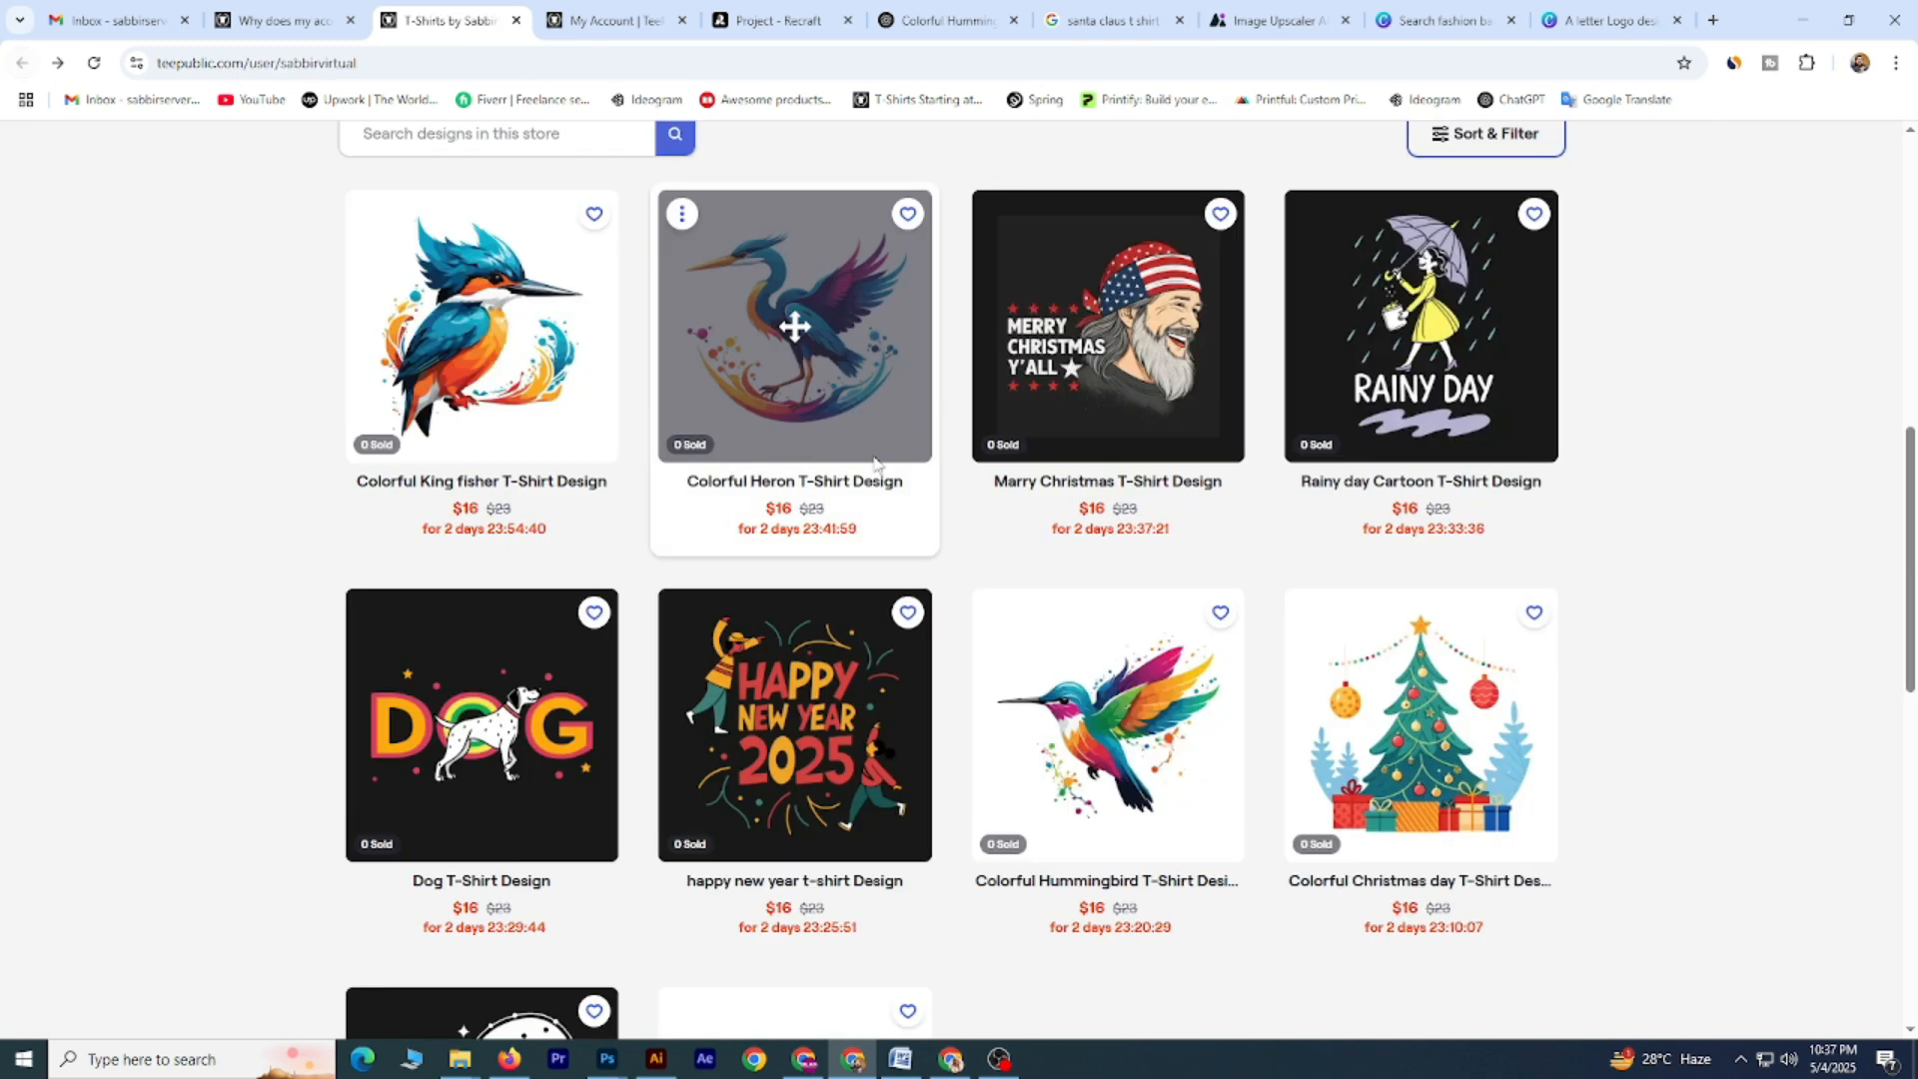
Open the Marry Christmas T-Shirt listing, look over its featured products, and return to the store page.
{"action": "left_click", "coordinate": [1087, 423]}
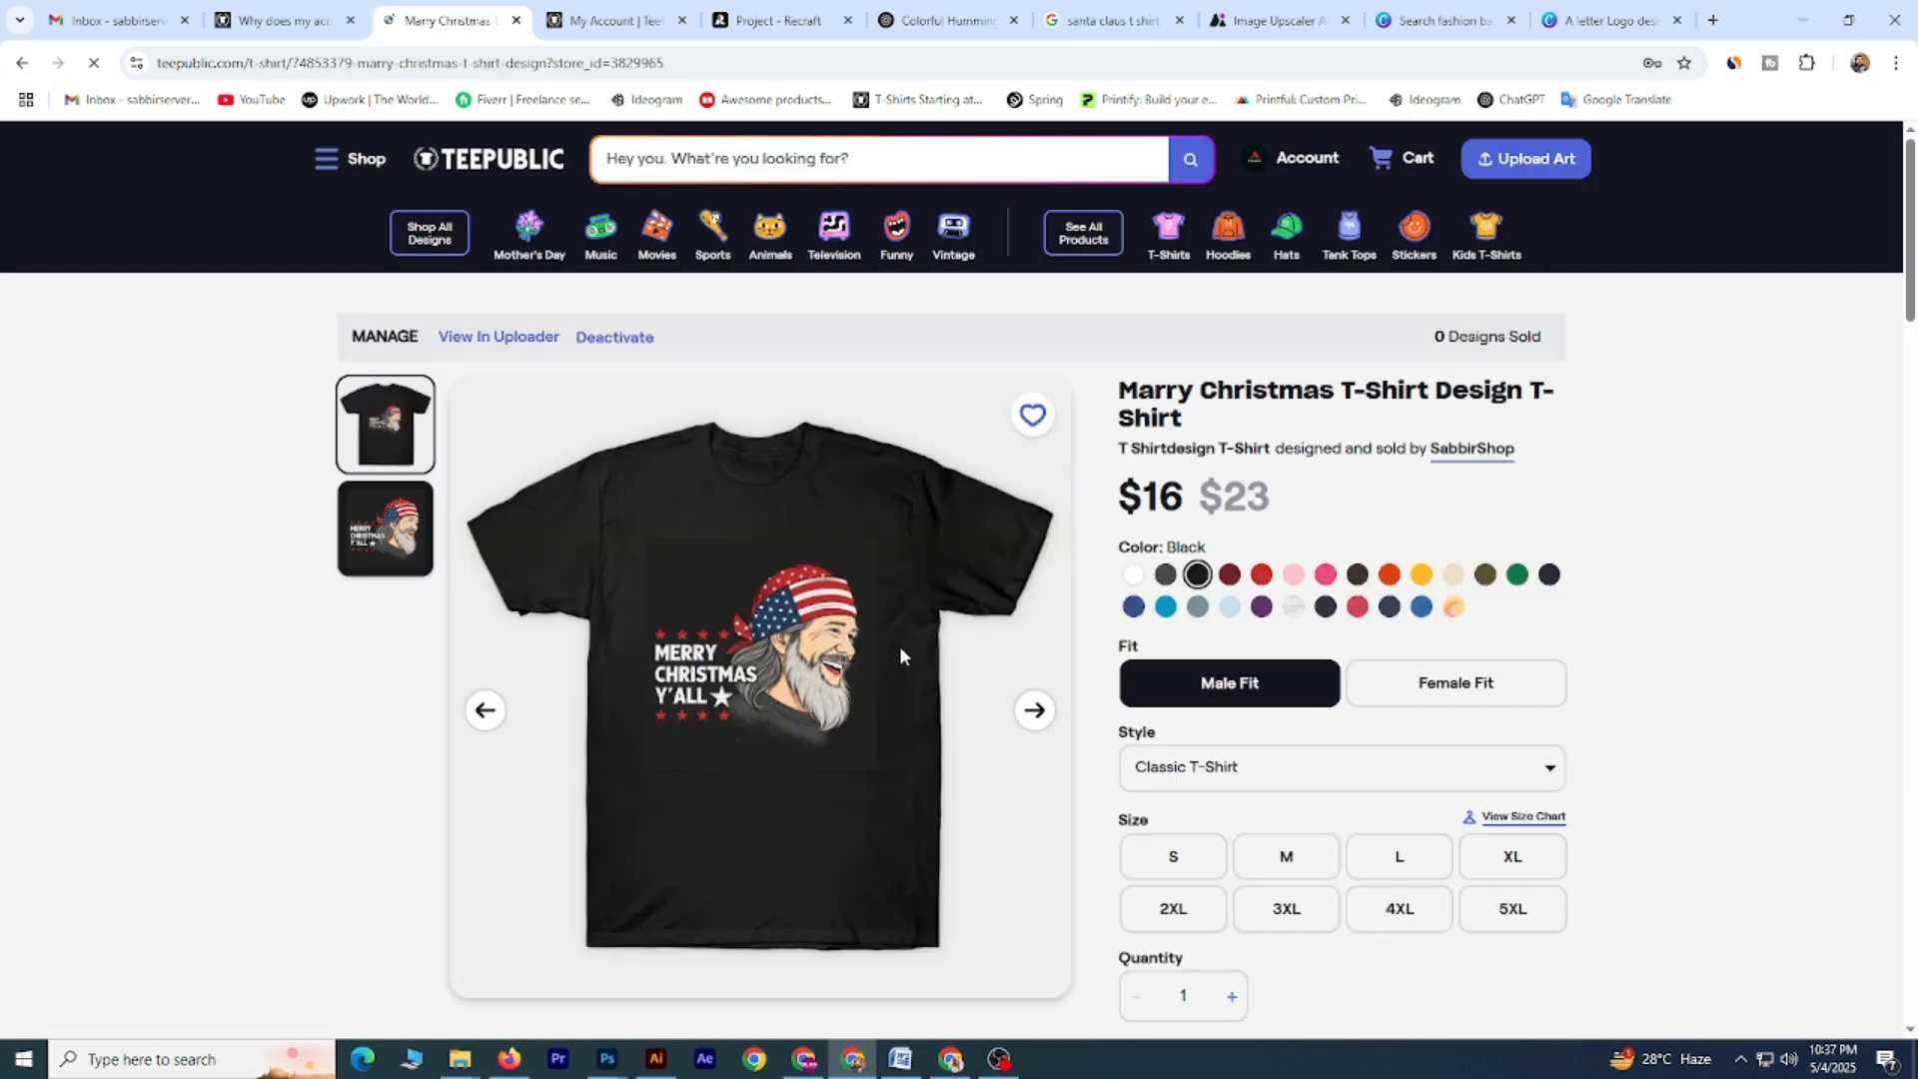
{"action": "scroll", "coordinate": [899, 655], "scroll_direction": "down", "scroll_amount": 15}
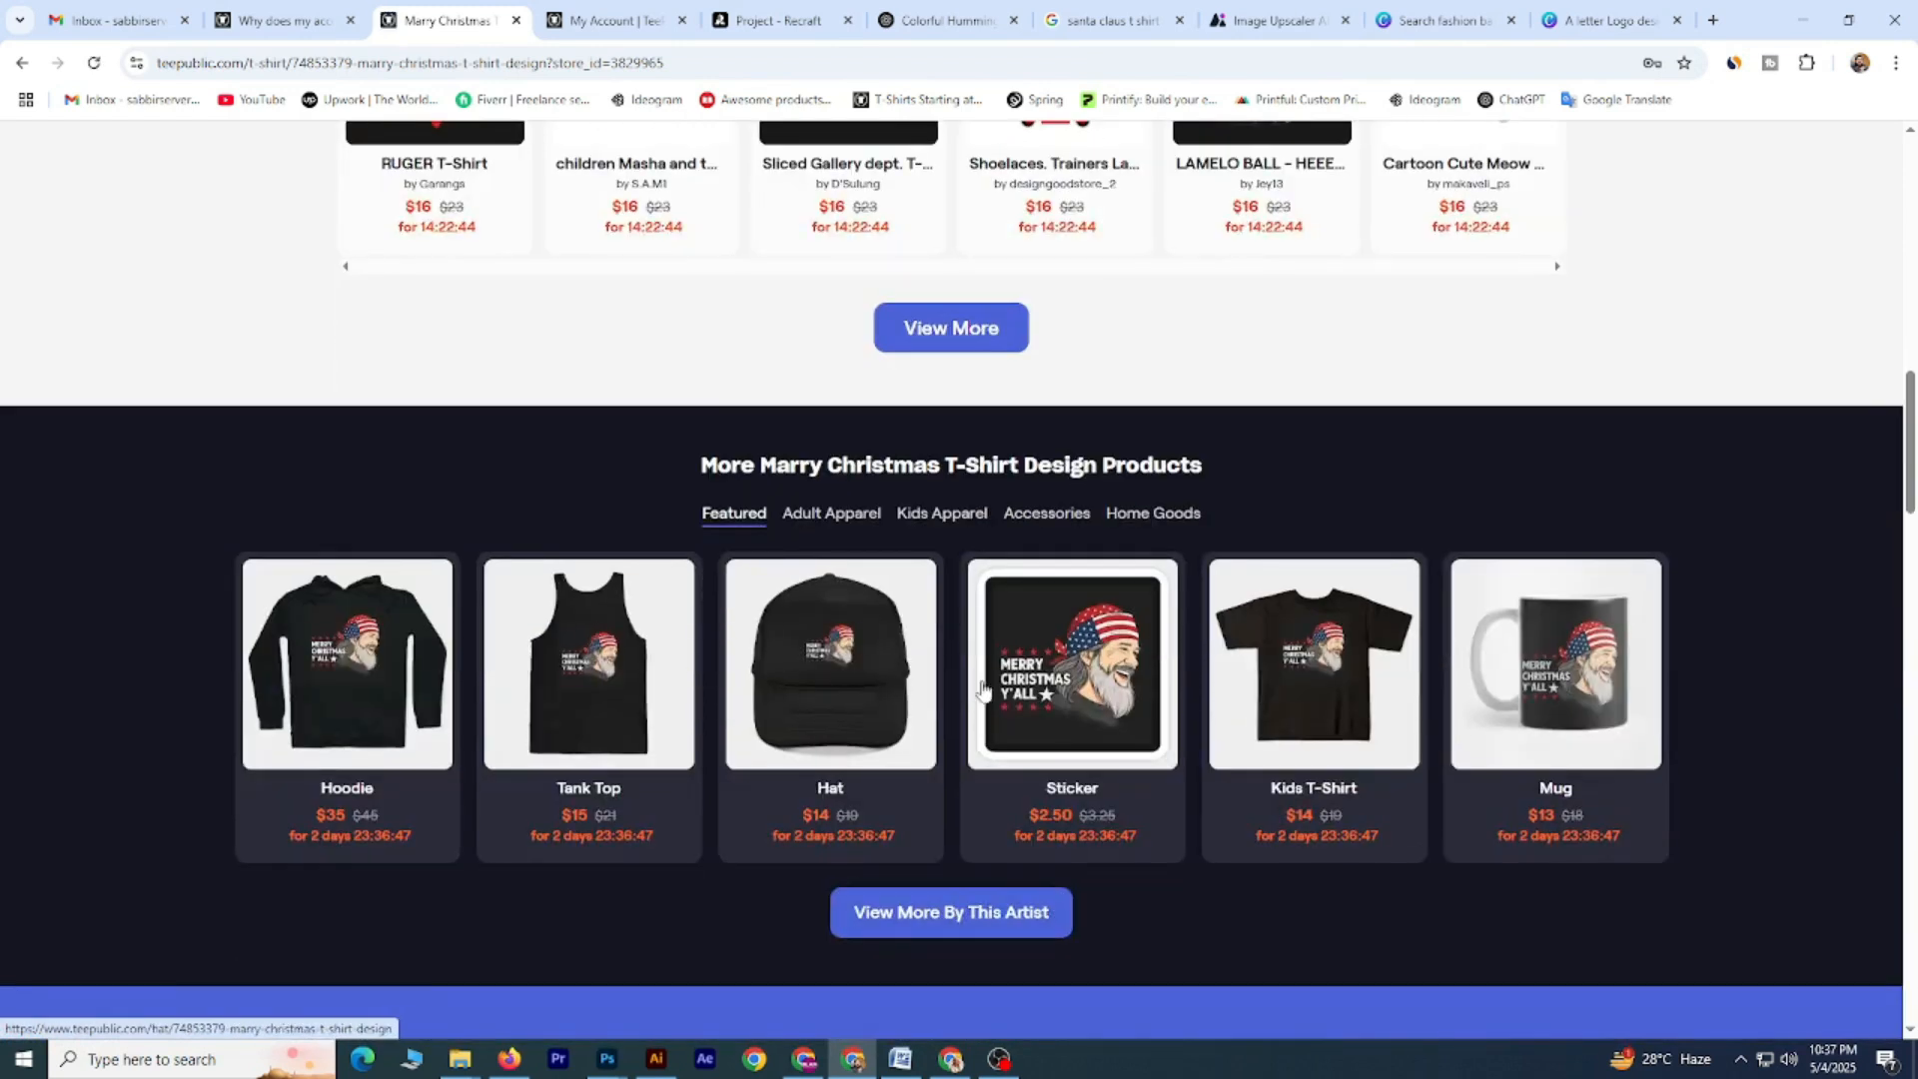
{"action": "key", "text": "alt+Left"}
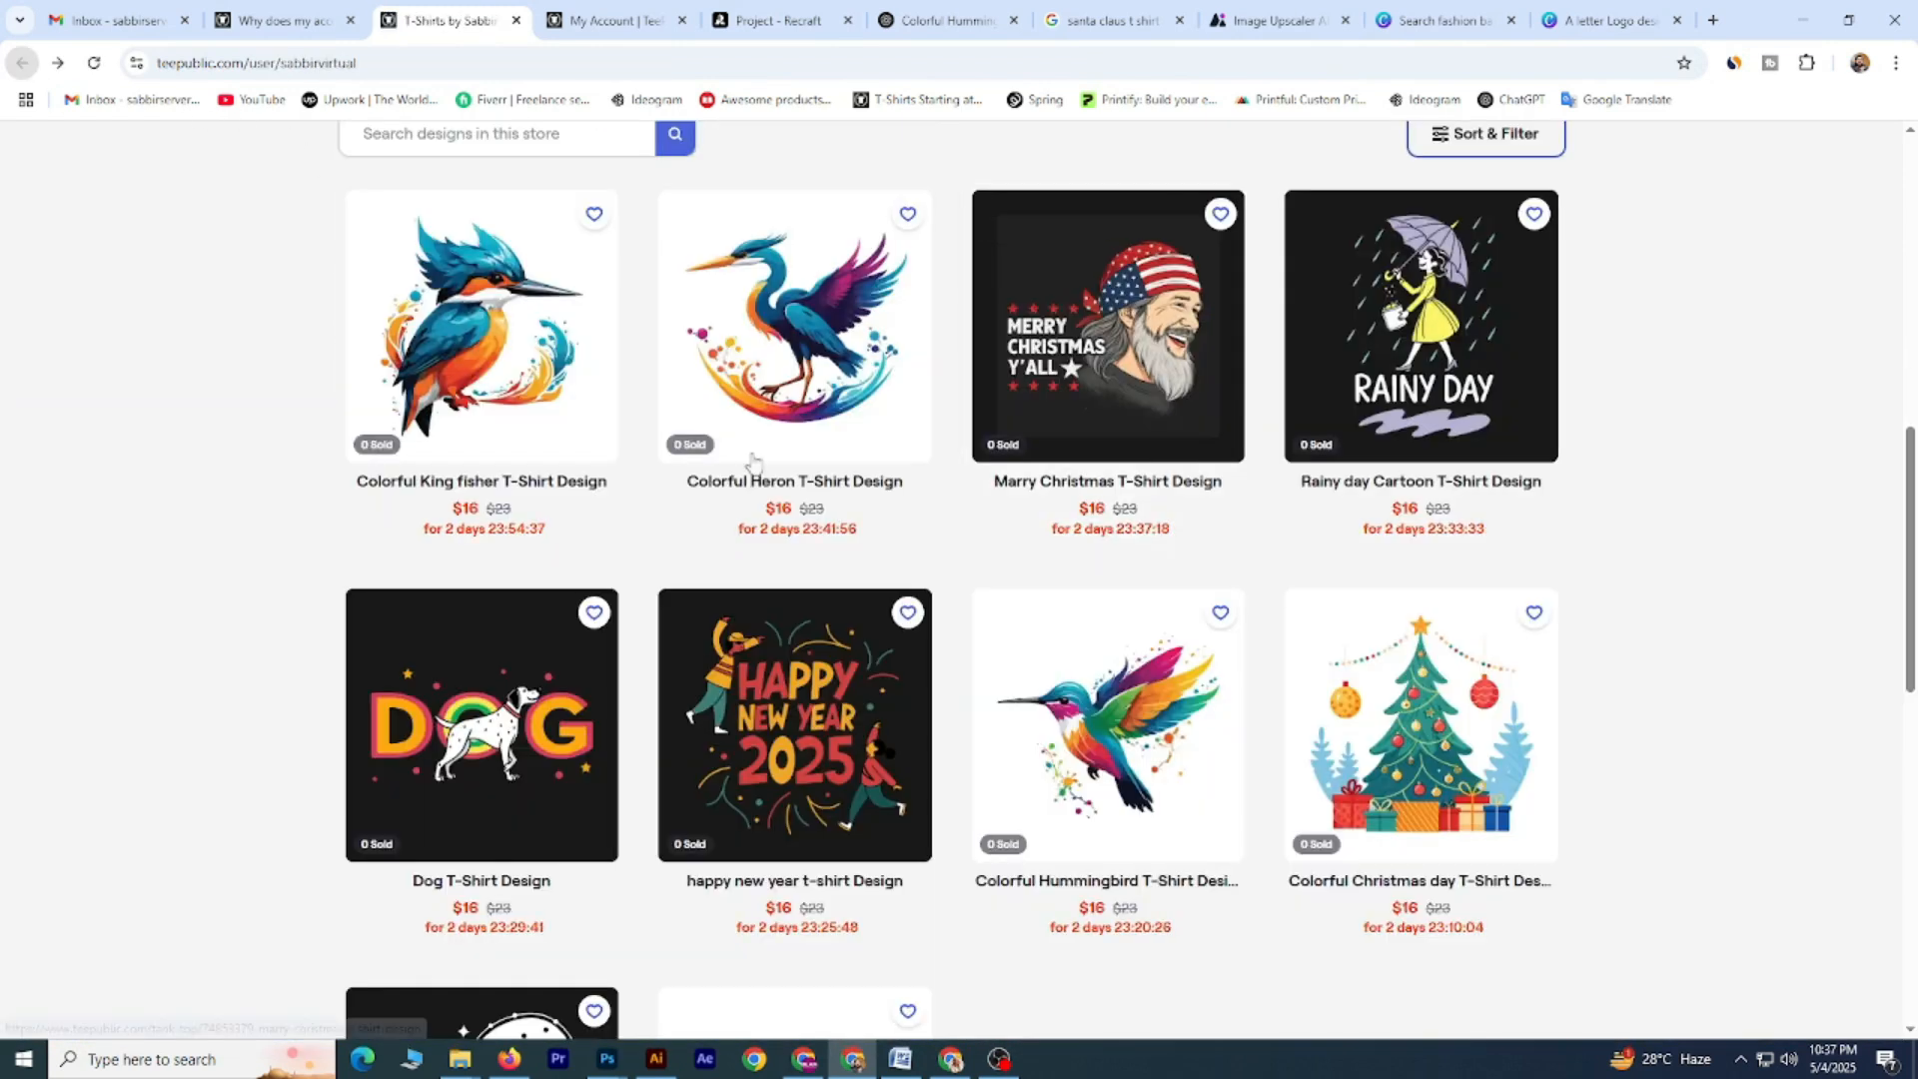
Look through the store's published design grid from the King fisher design to the Children's Day design.
{"action": "scroll", "coordinate": [1310, 626], "scroll_direction": "up", "scroll_amount": 1}
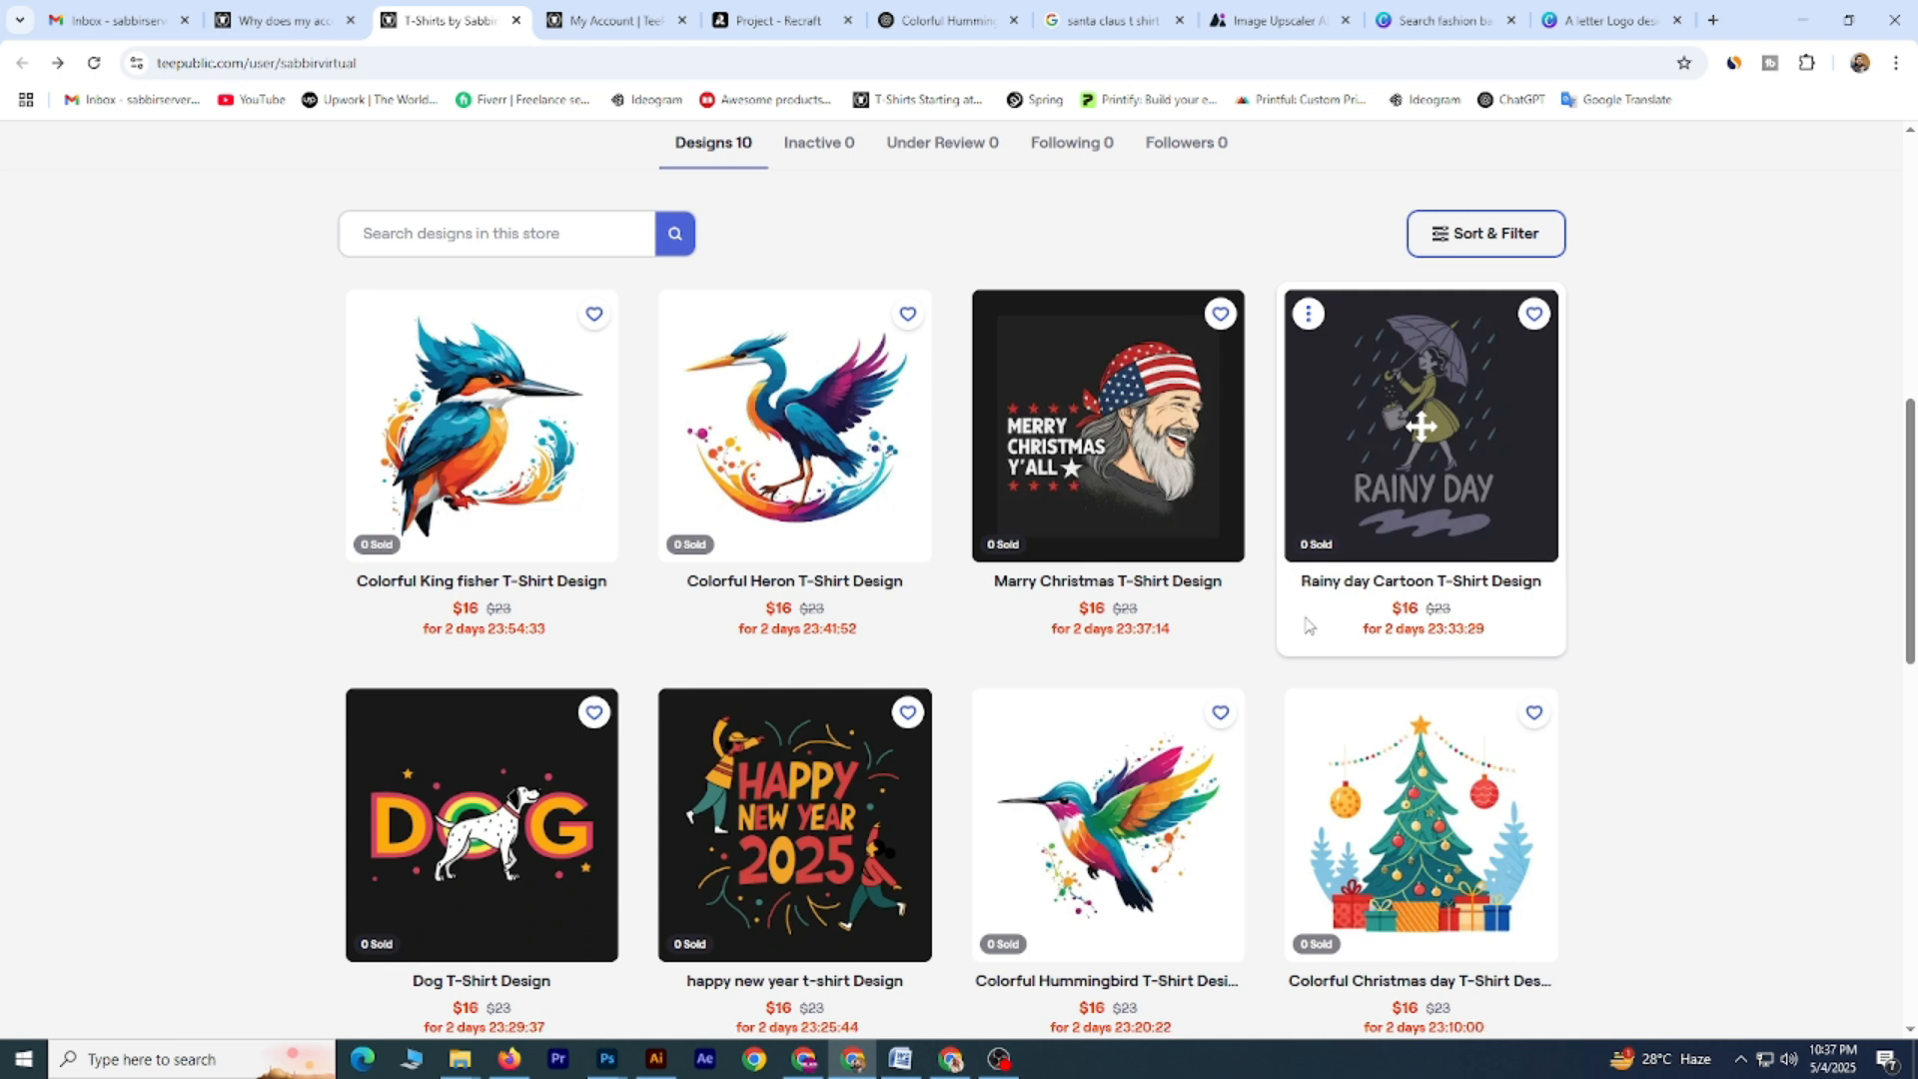
{"action": "scroll", "coordinate": [1254, 616], "scroll_direction": "down", "scroll_amount": 2}
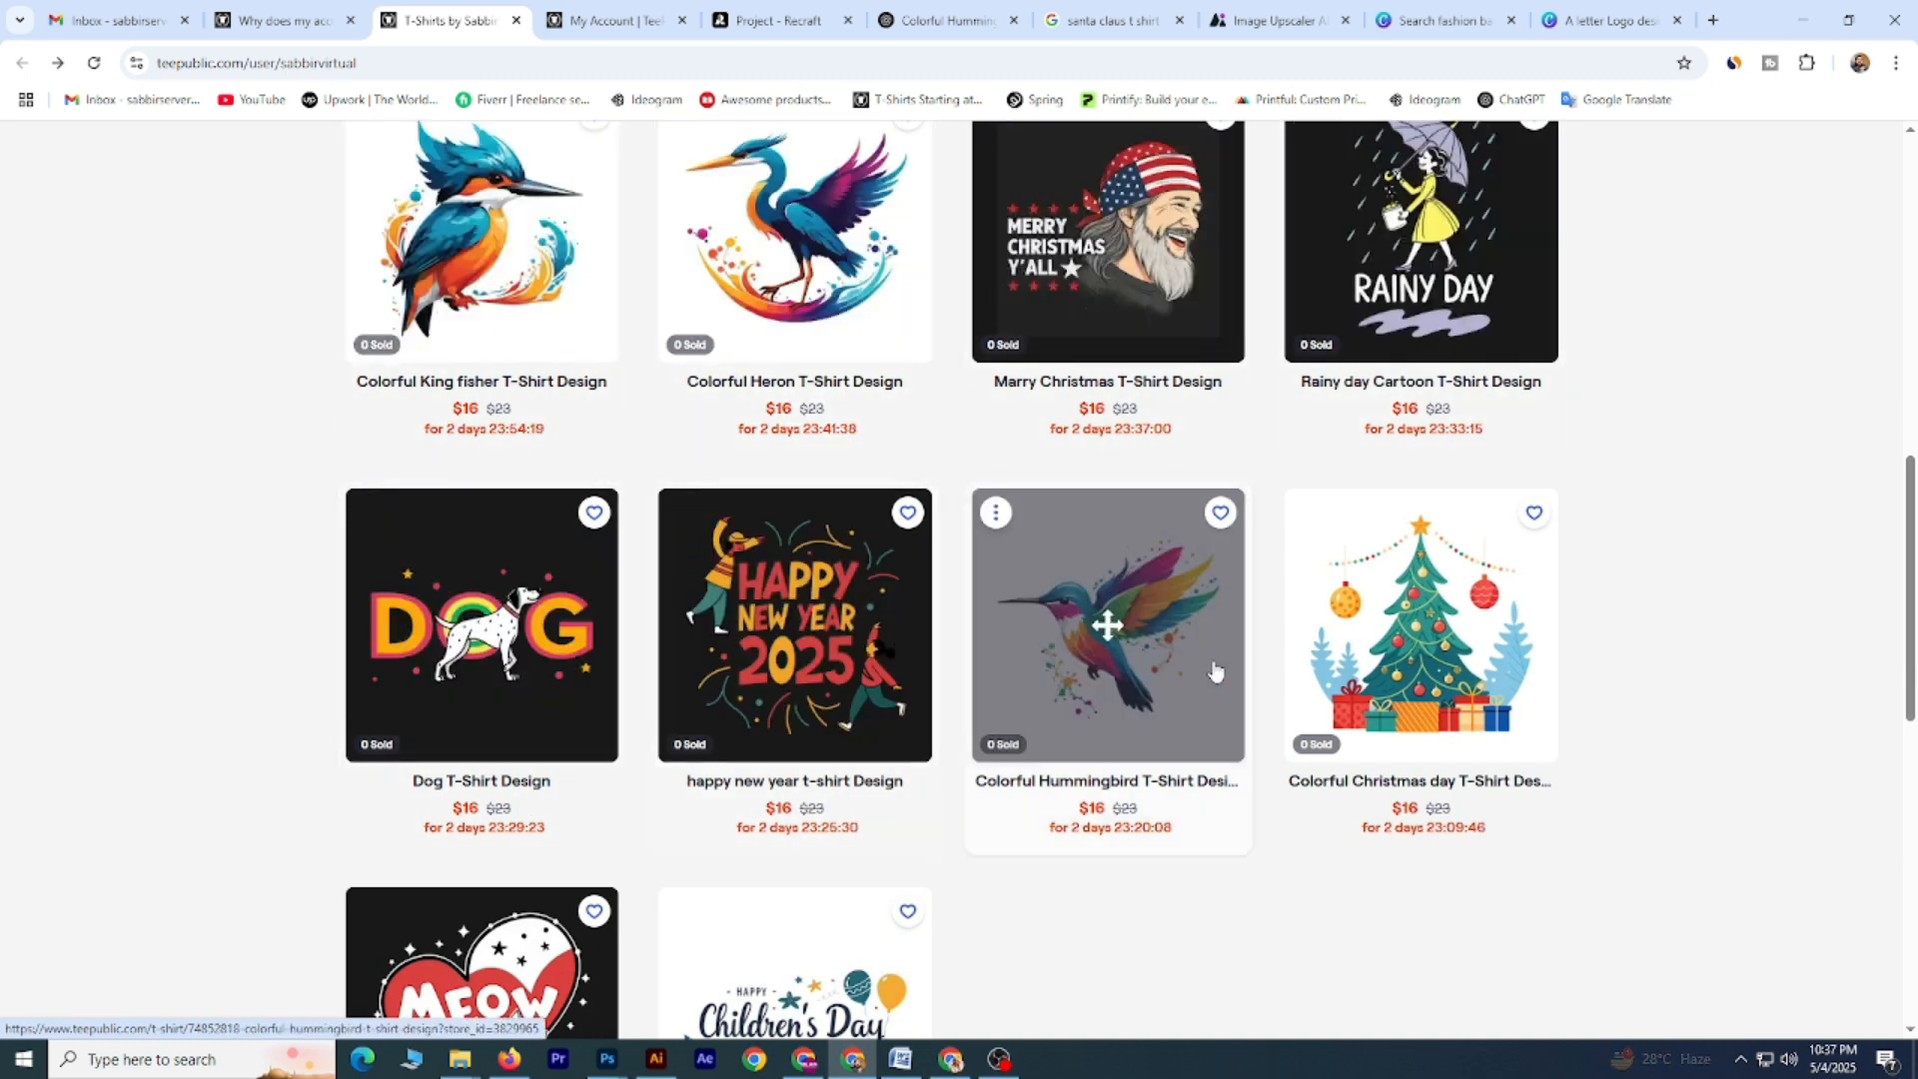
{"action": "scroll", "coordinate": [1156, 737], "scroll_direction": "down", "scroll_amount": 4}
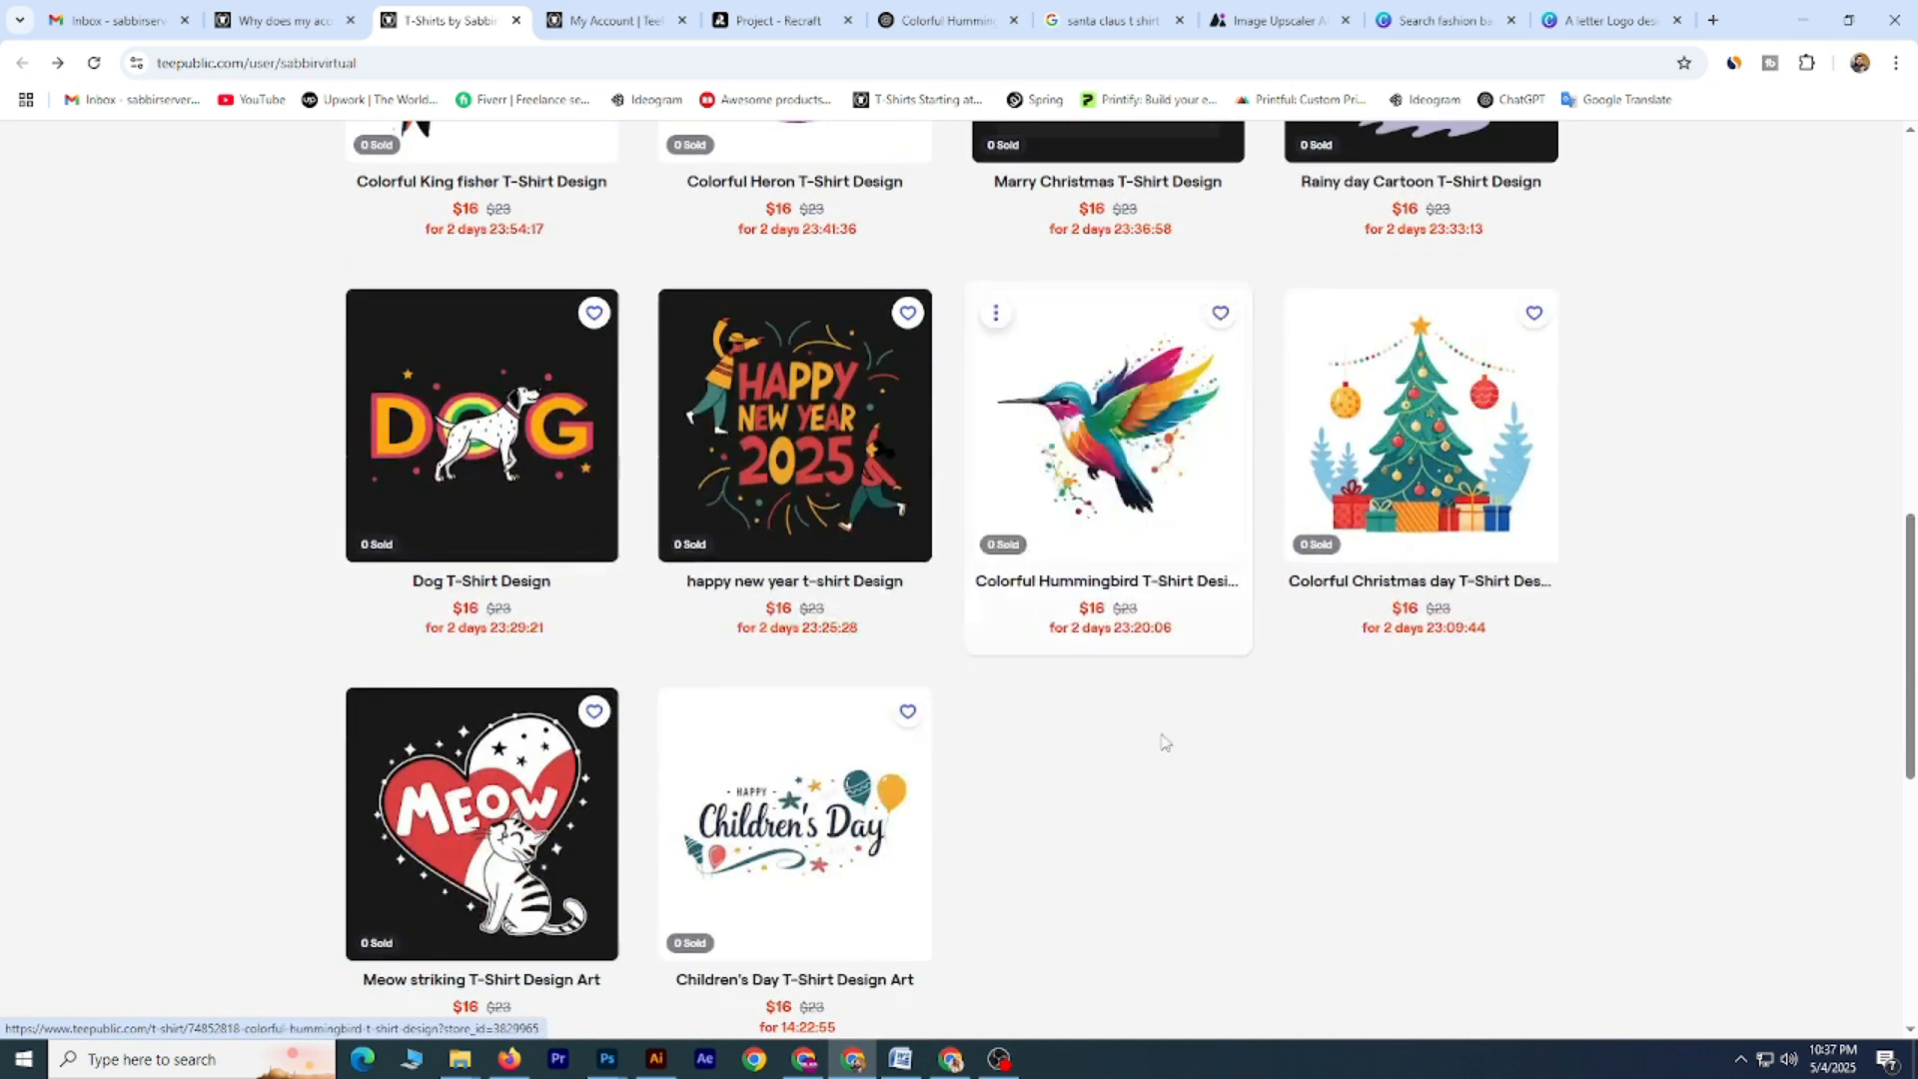
{"action": "scroll", "coordinate": [1032, 732], "scroll_direction": "up", "scroll_amount": 6}
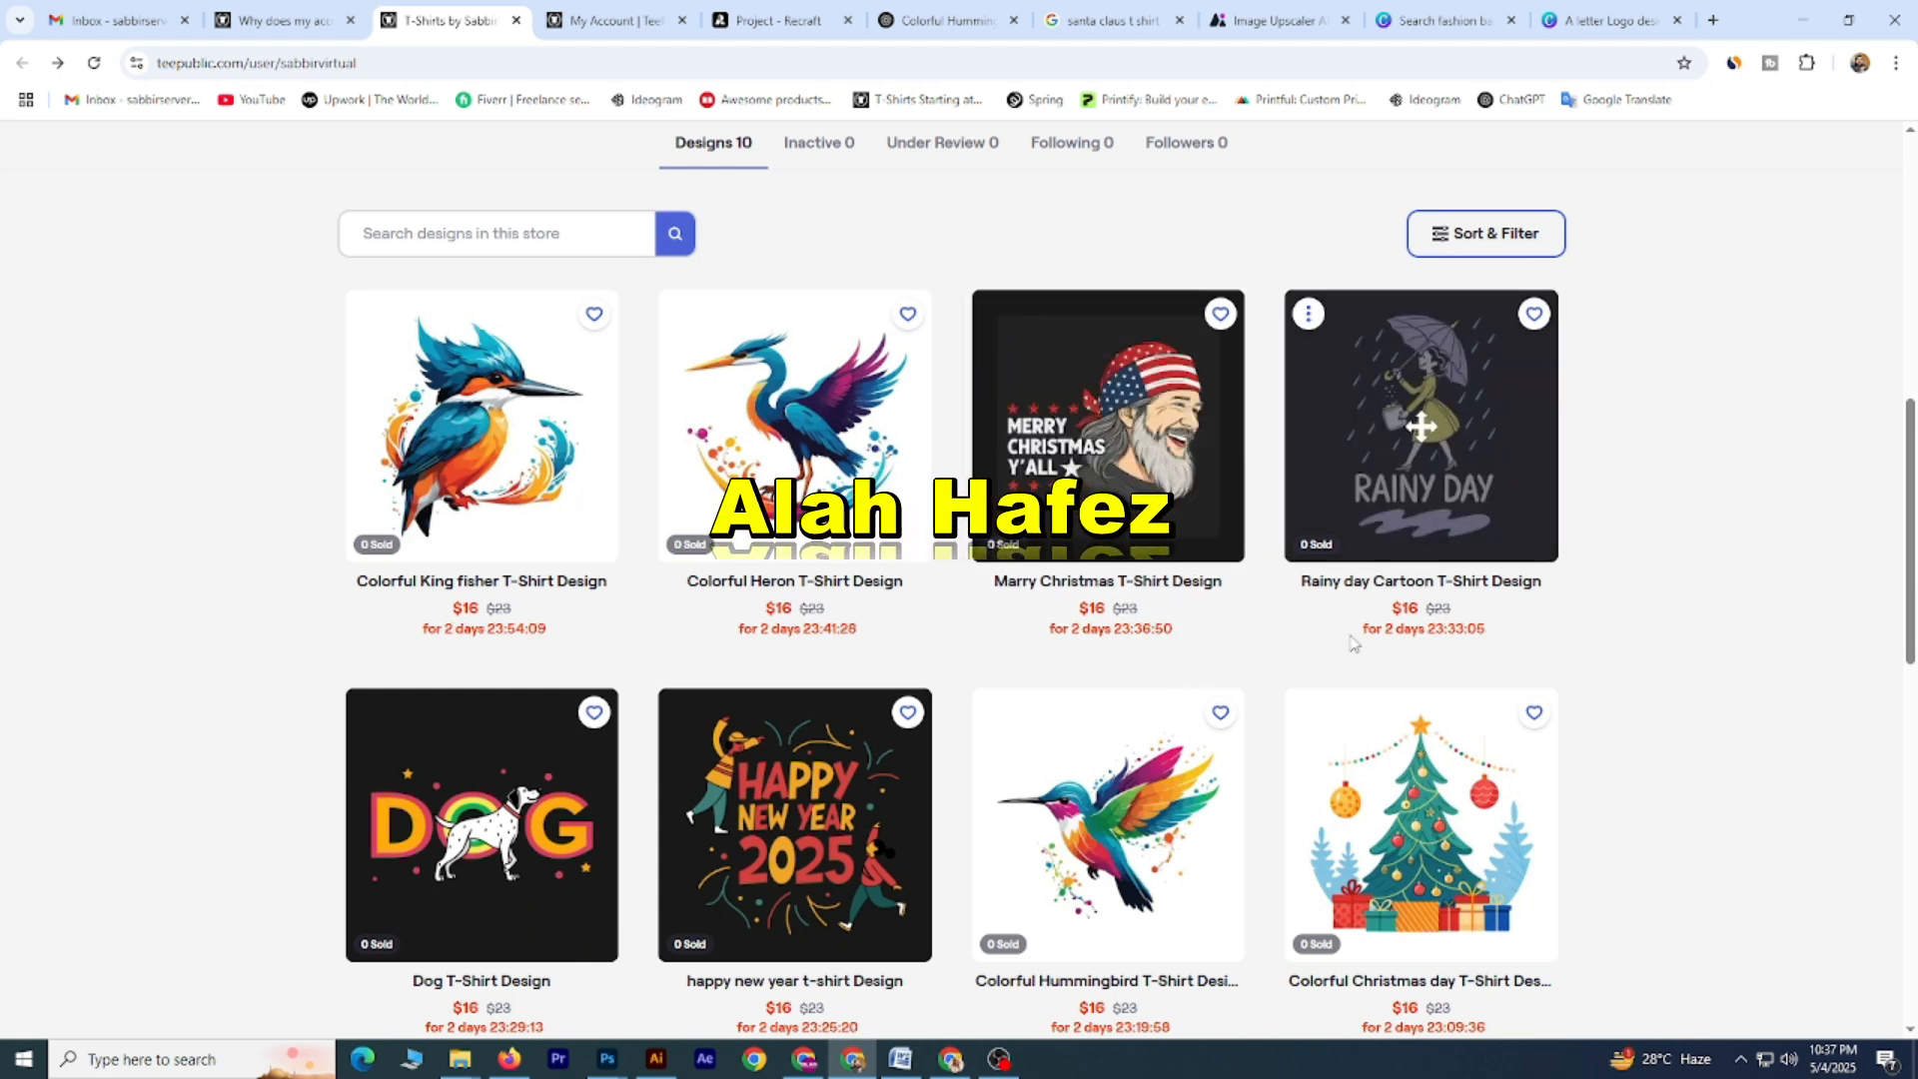
{"action": "scroll", "coordinate": [1499, 621], "scroll_direction": "down", "scroll_amount": 1}
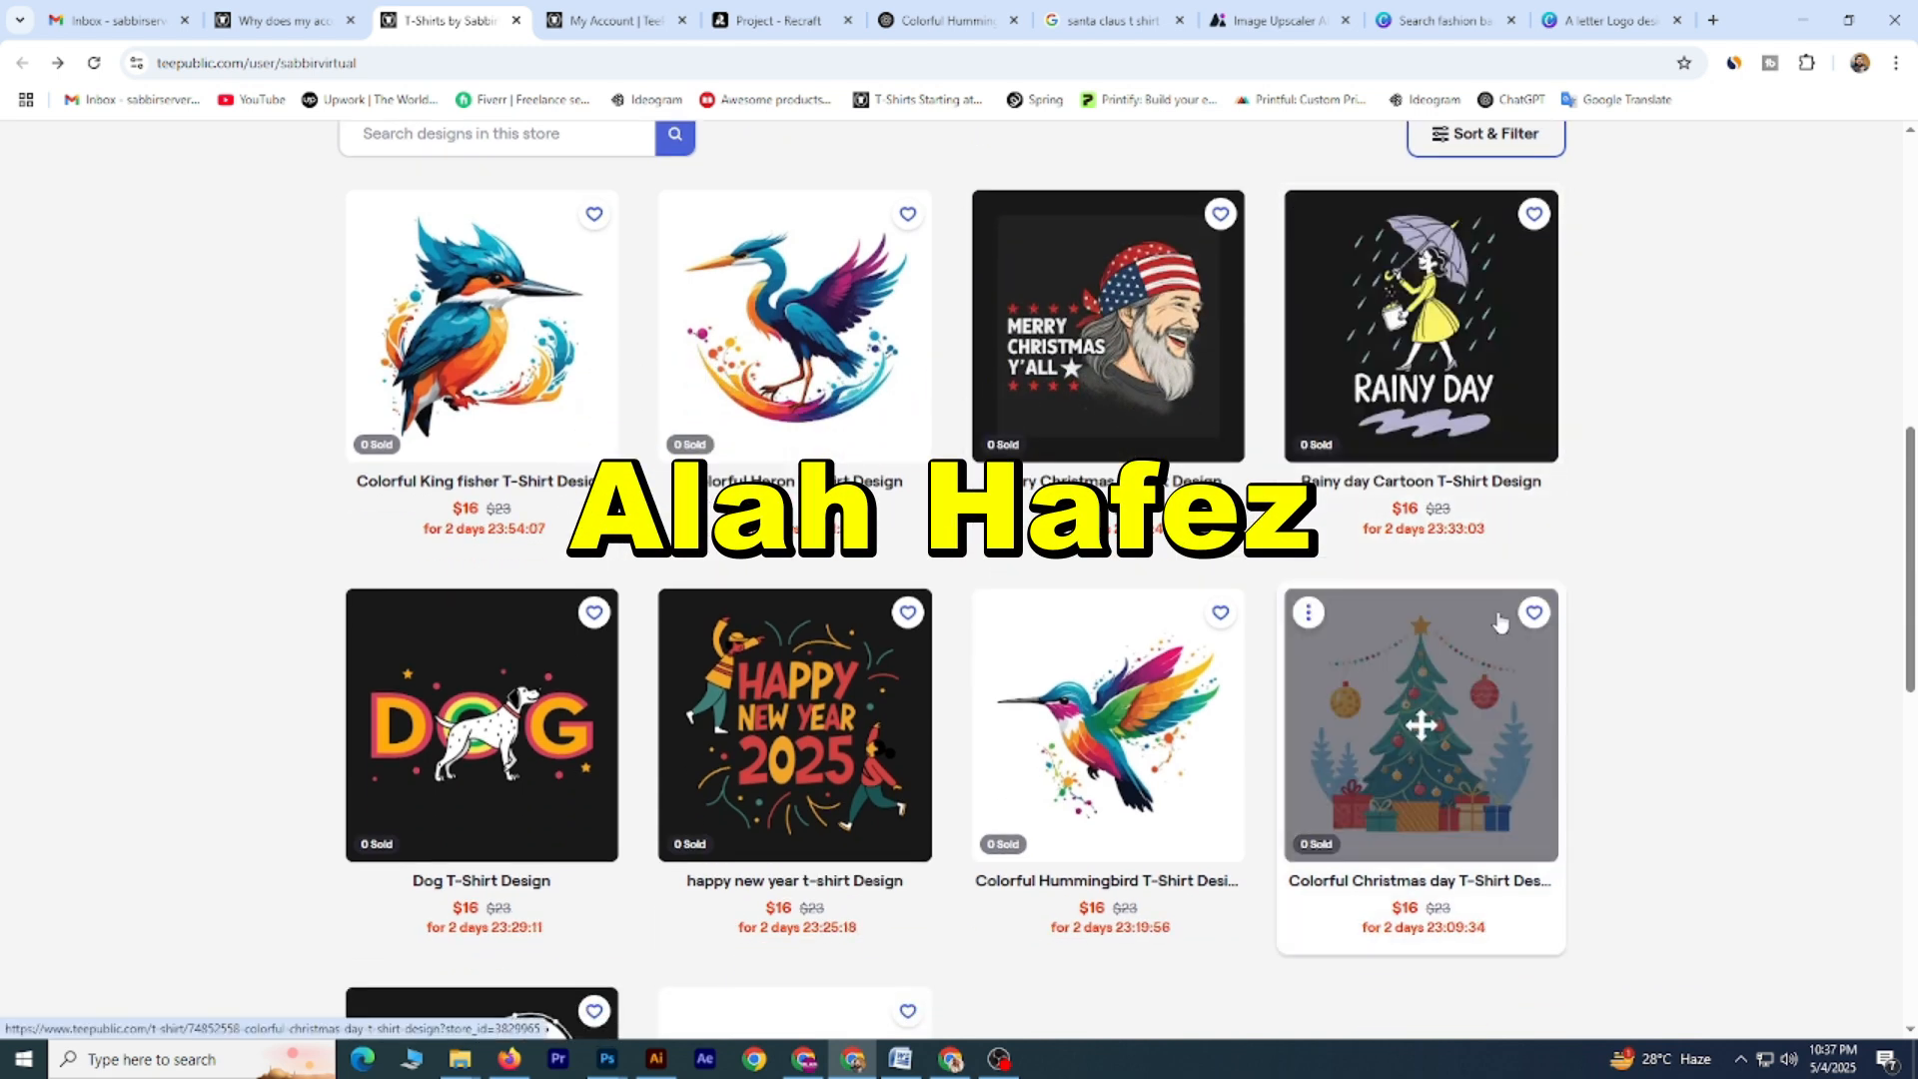